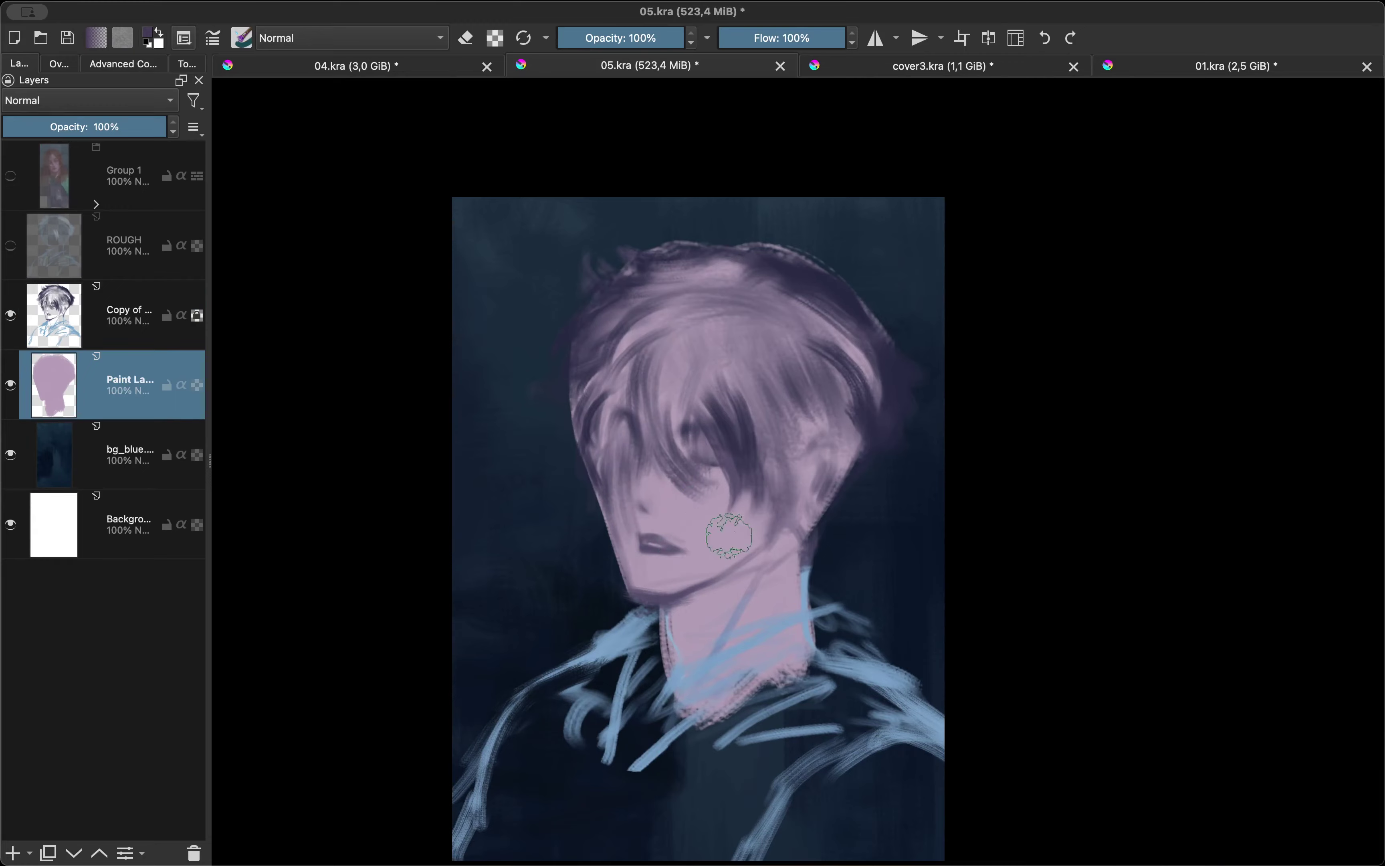
Paint warm red strokes over the mouth and down the neck, sampling red from the cheek.
key("m")
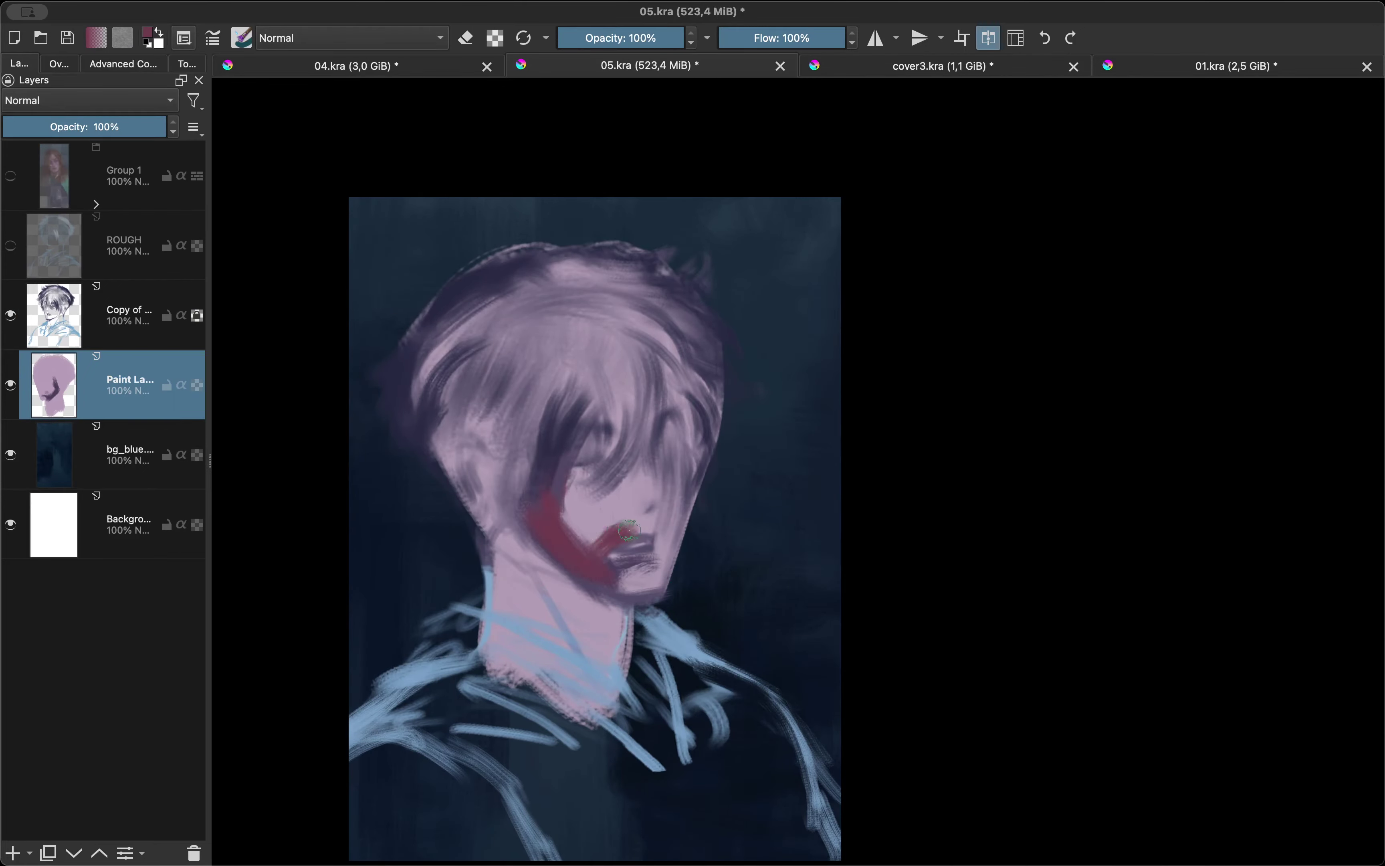
left_click_drag(629, 531, 564, 500)
key("m")
left_click(558, 493, "ctrl")
scroll(604, 524, "left", 3)
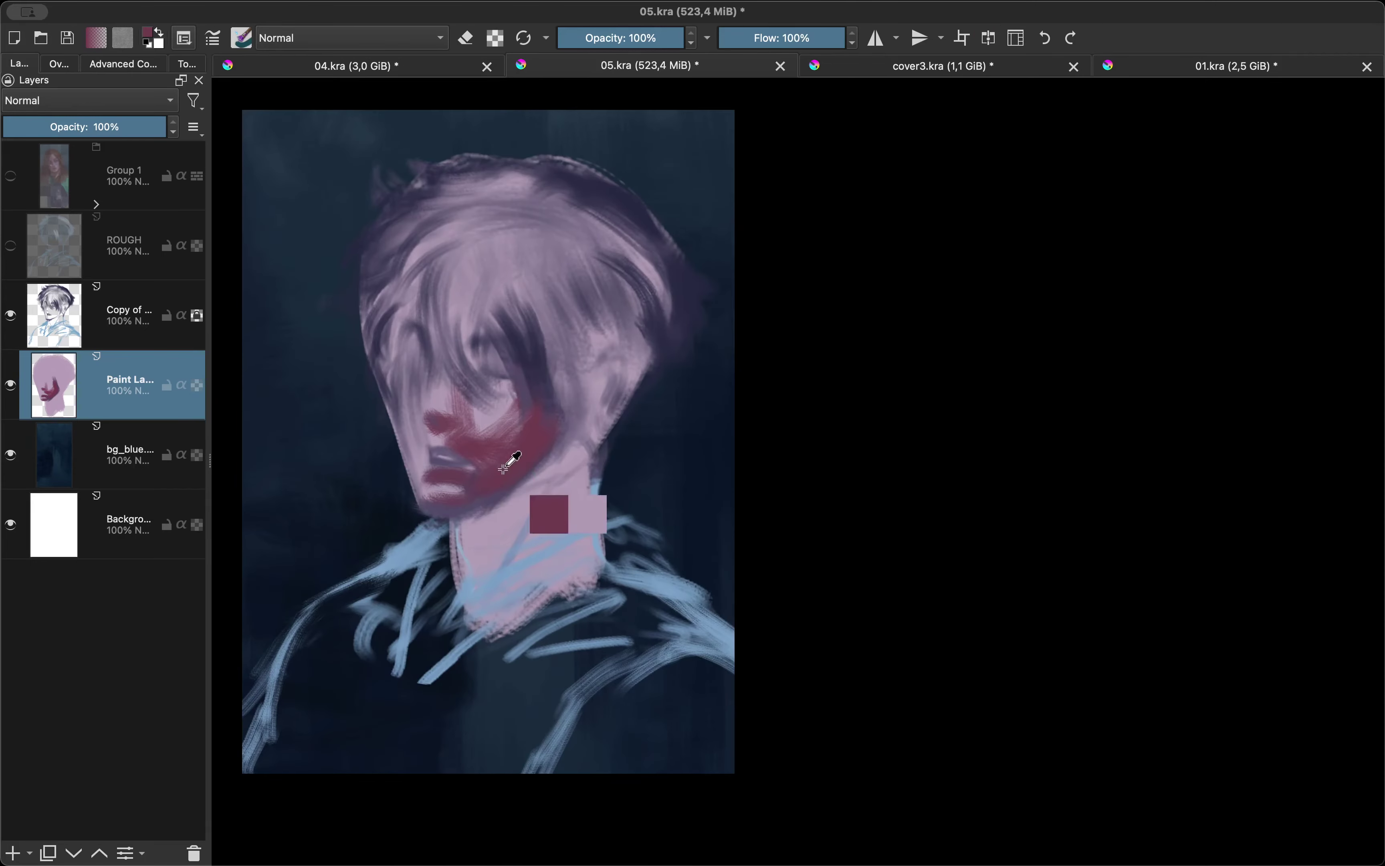
left_click_drag(547, 453, 510, 541)
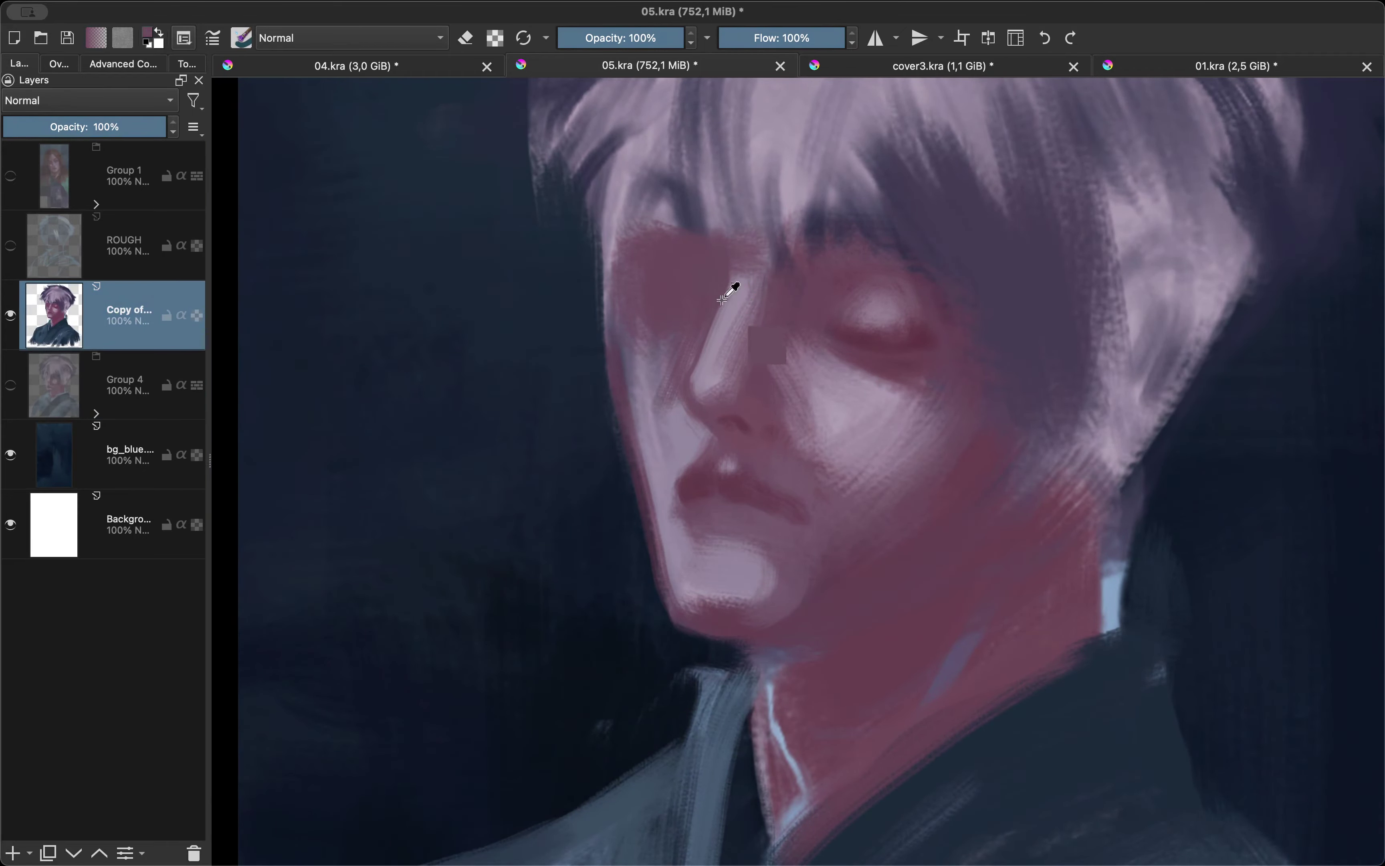
Choose a new paint colour for the face details, checking the face in mirrored view.
key("m")
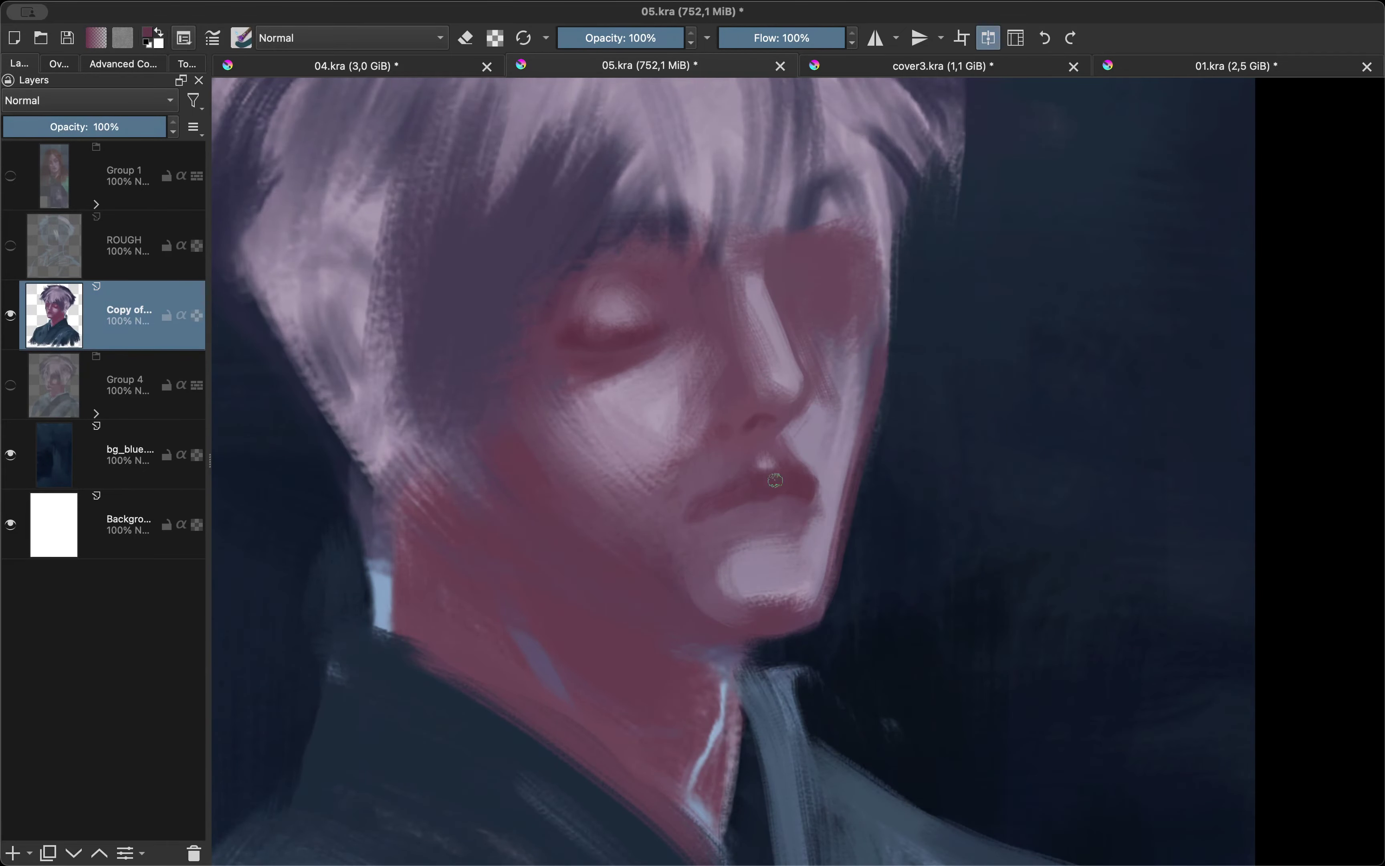
scroll(746, 534, "down", 3)
scroll(758, 433, "up", 3)
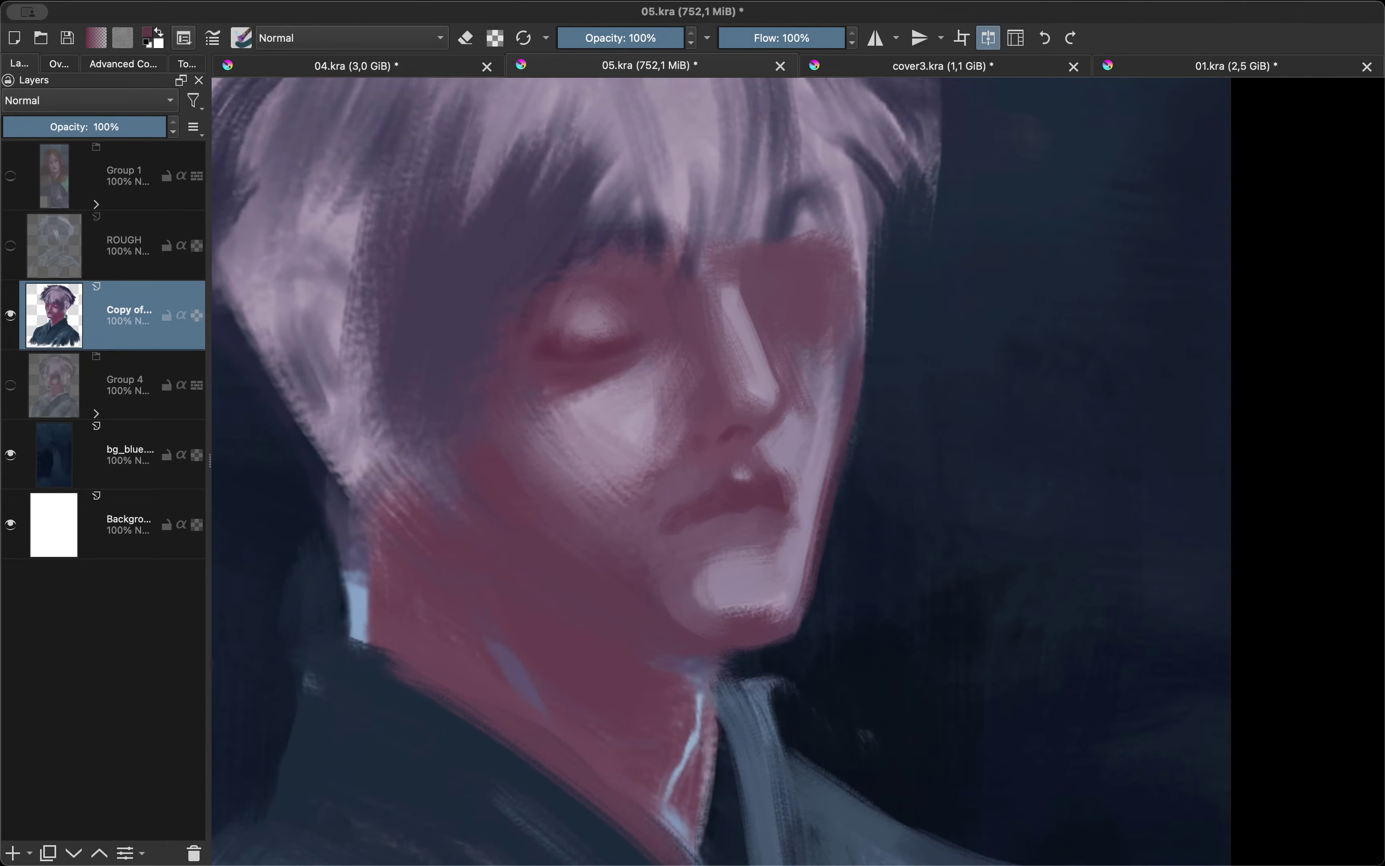
key("shift+i")
left_click(500, 192)
key("m")
key("m")
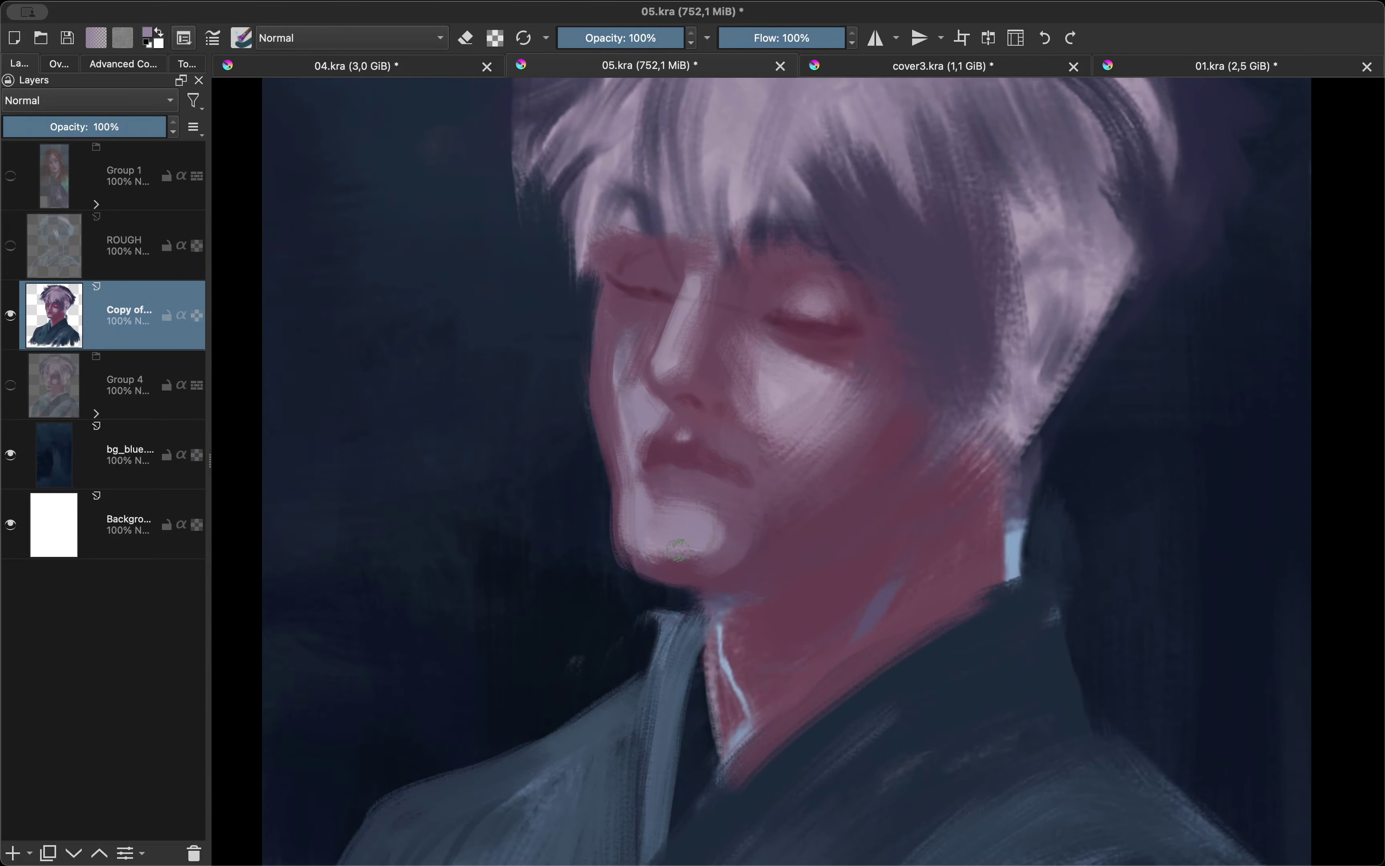
Refine the closed eyes and nose, alternating eraser and a larger brush with mirror checks.
key("m")
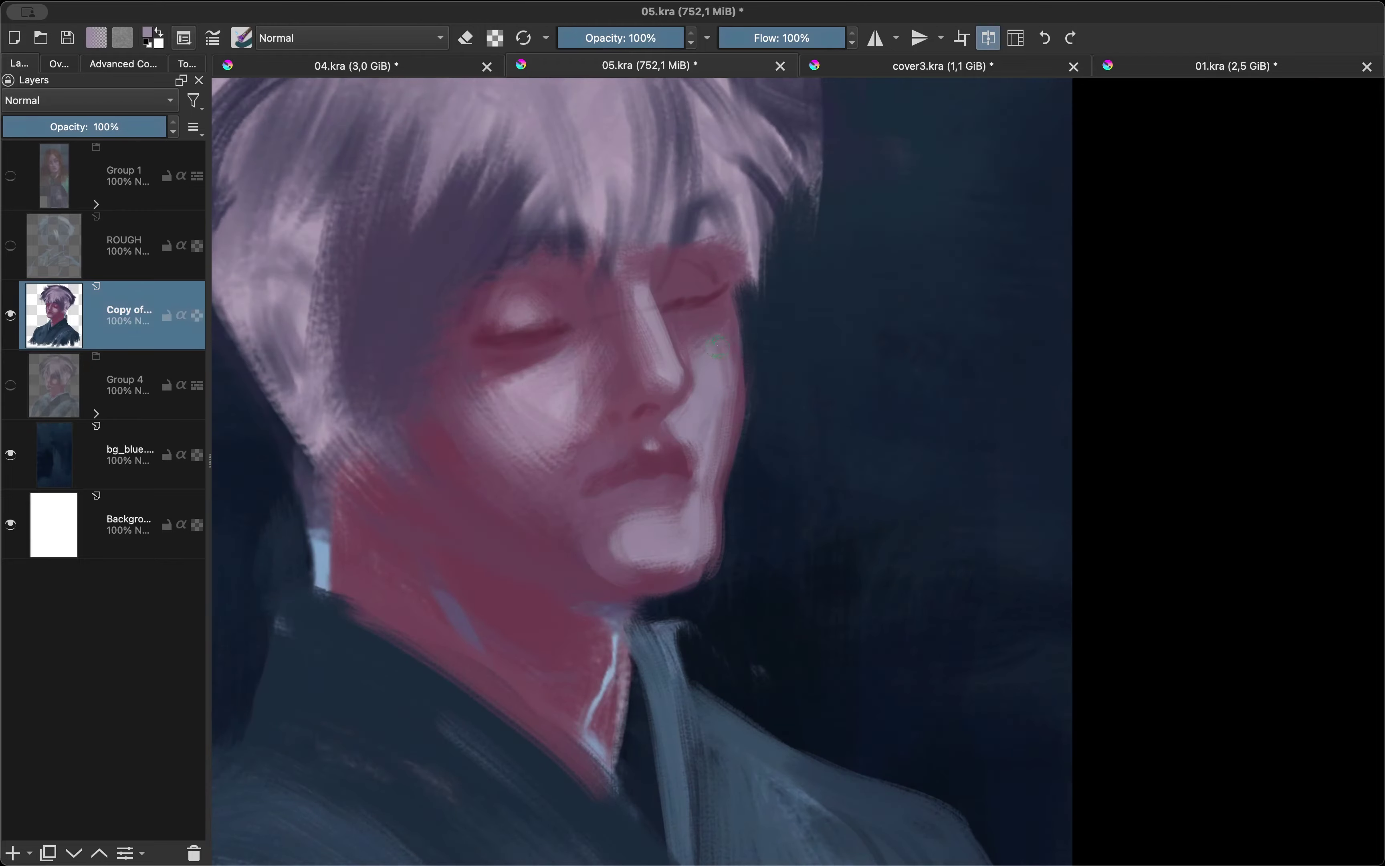
key("m")
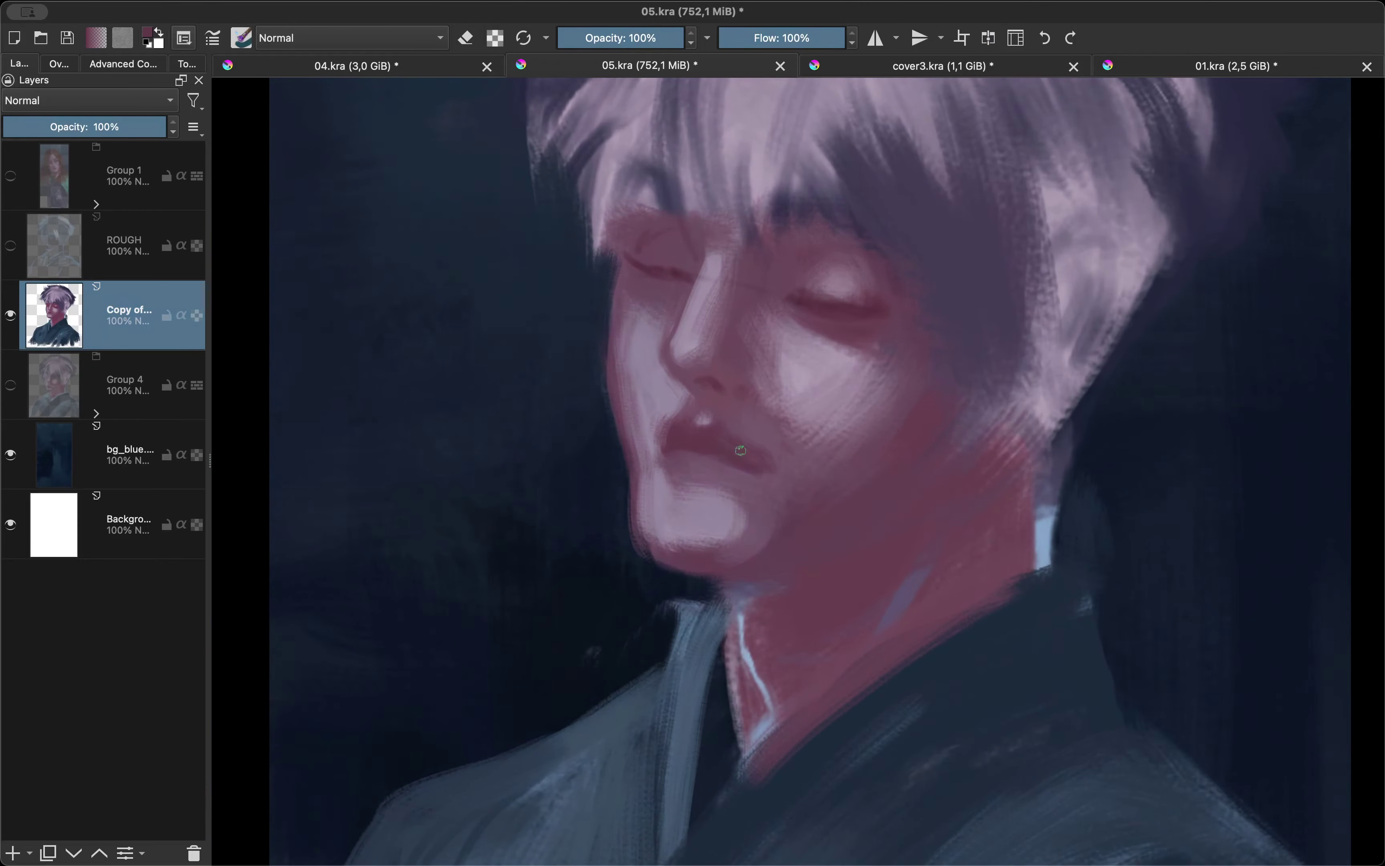
key("m")
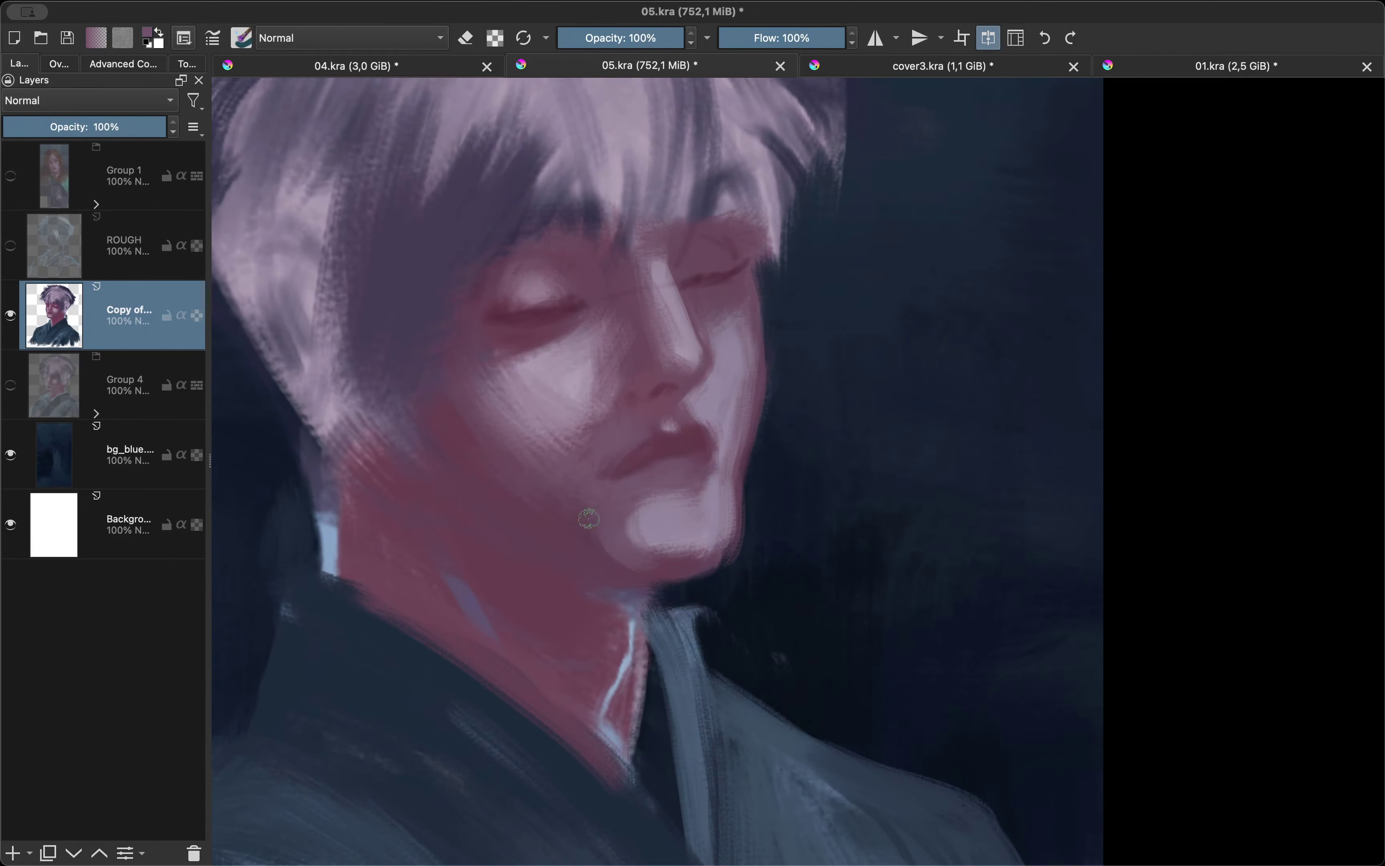
key("m")
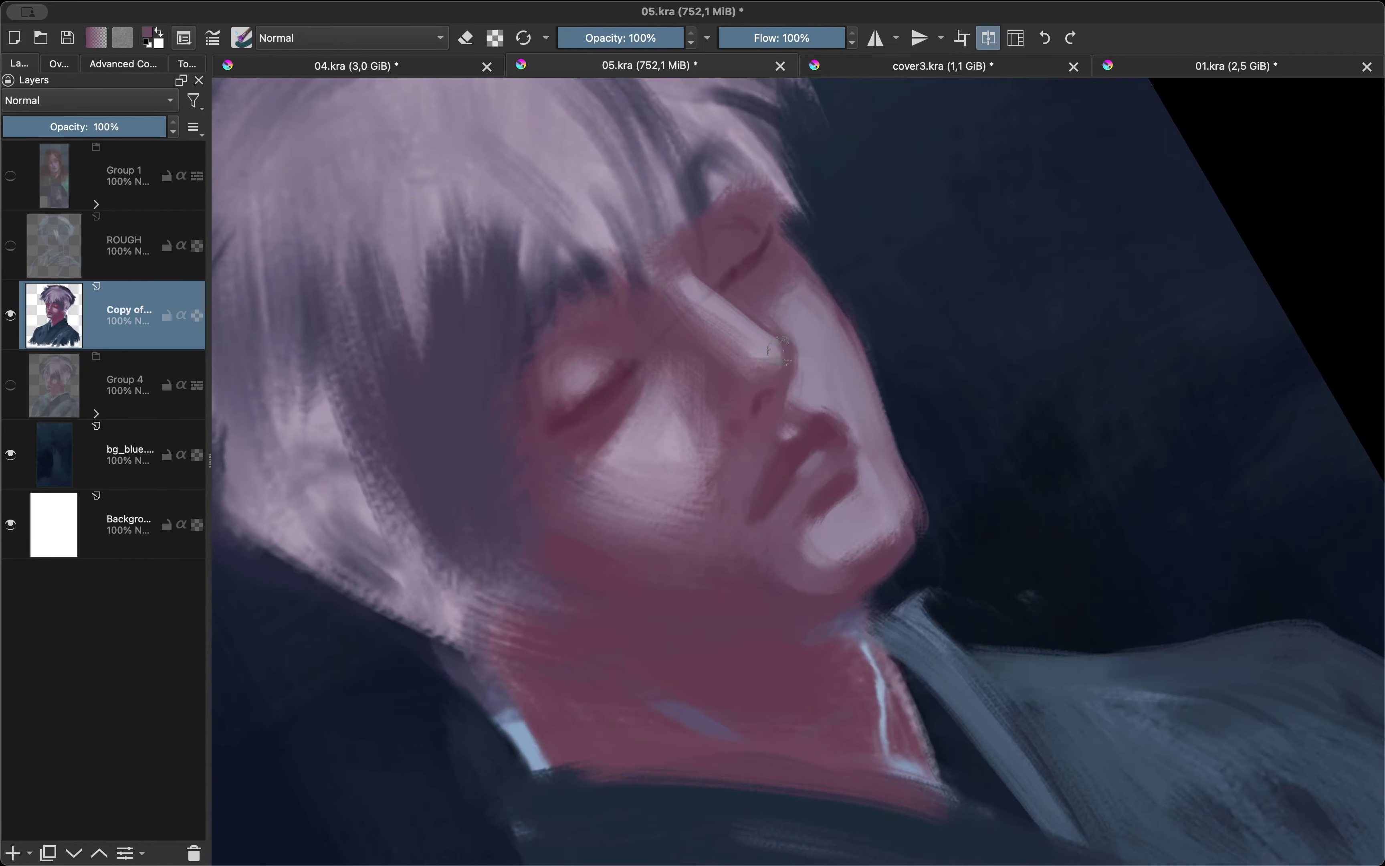
key("m")
key("e")
key("m")
key("e")
Pick another colour and refine the eye, zooming out to the whole image and back in.
key("shift+i")
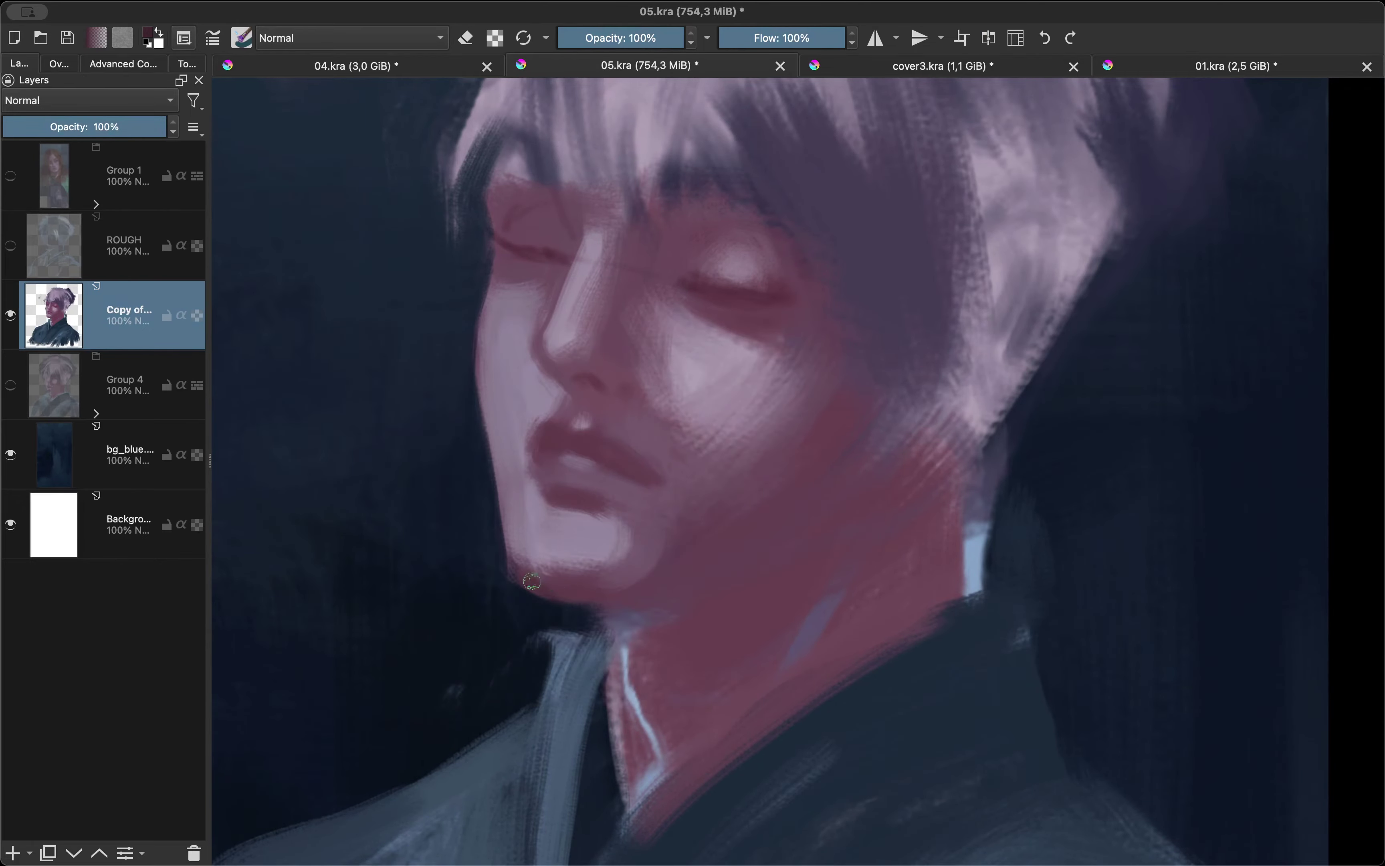
key("m")
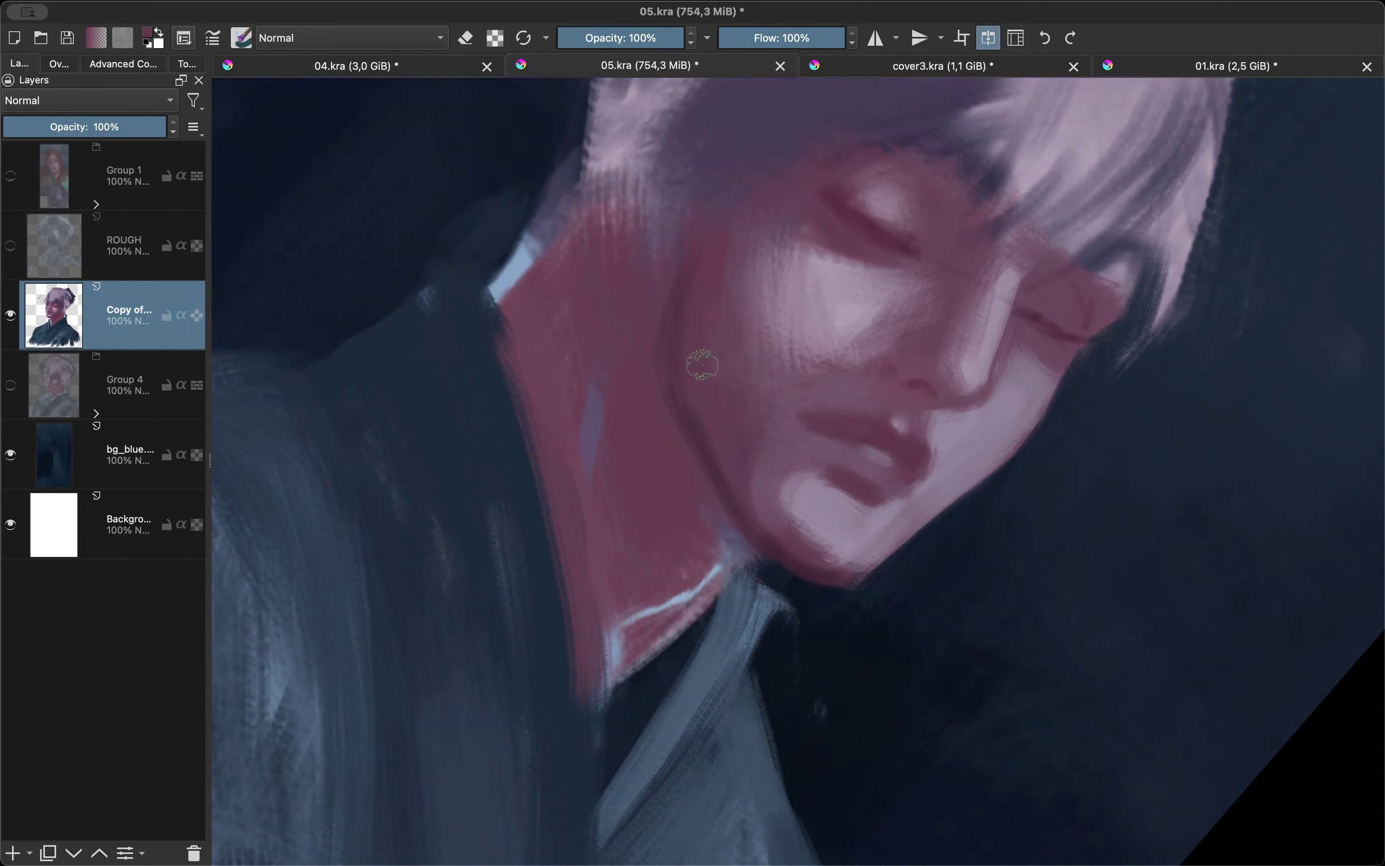
key("m")
key("5")
key("2")
scroll(674, 559, "up", 5)
scroll(749, 490, "up", 2)
key("m")
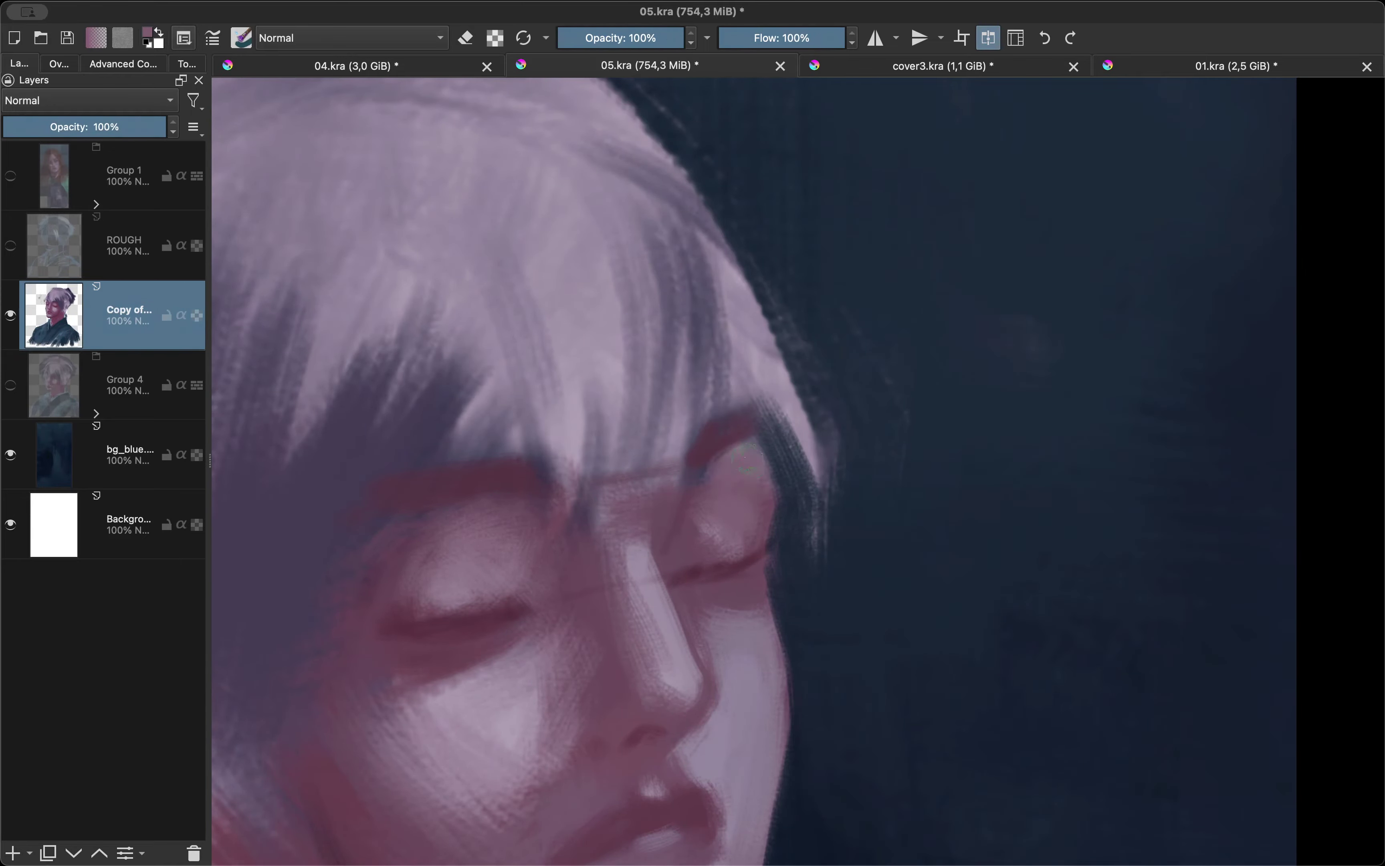
key("m")
Undo the old moustache and repaint moustache and beard on a new paint layer.
key("ctrl+z")
key("ctrl+z")
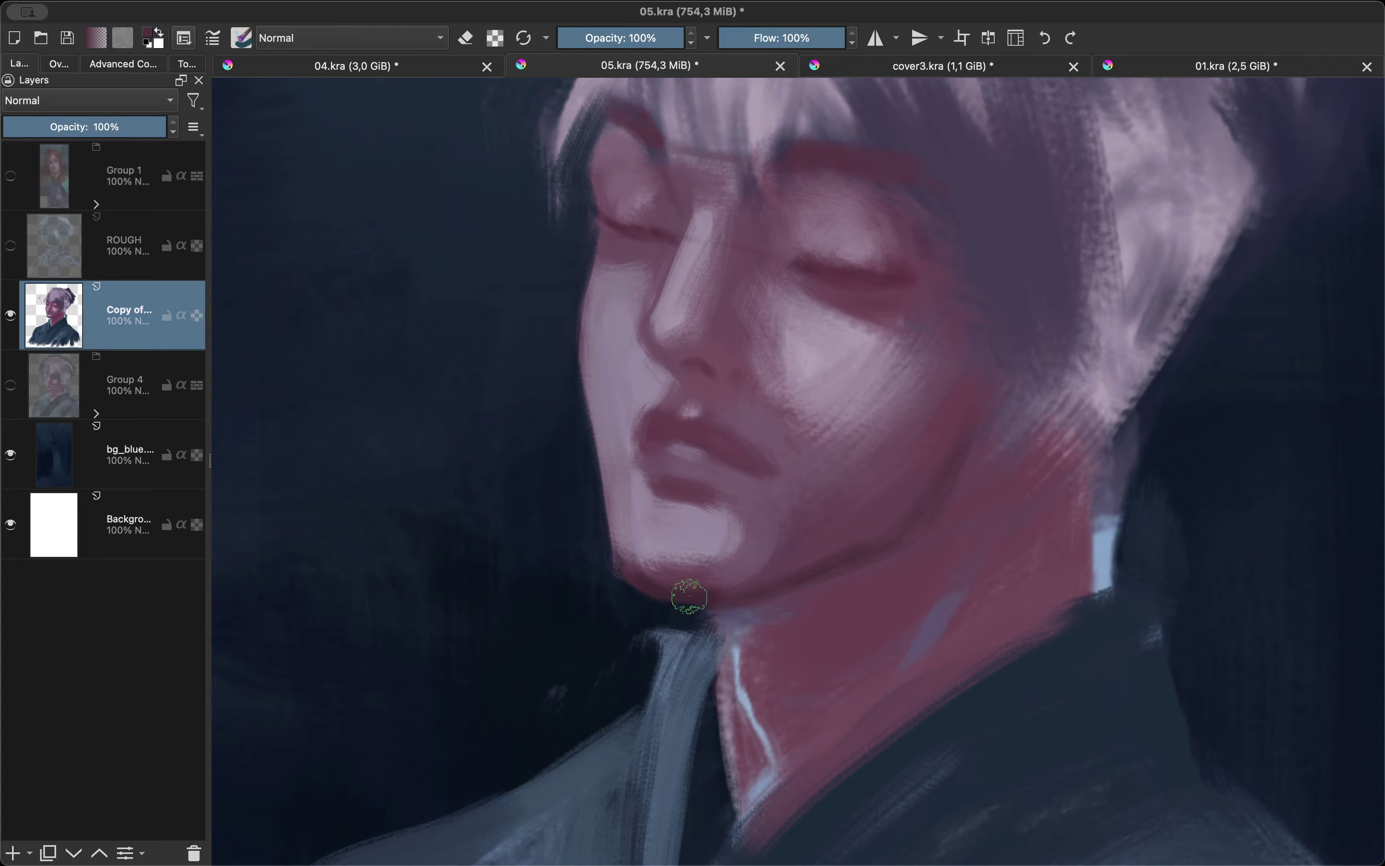
key("Insert")
mouse_move(612, 407)
left_mouse_down()
mouse_move(710, 395)
mouse_move(824, 516)
mouse_move(638, 573)
left_mouse_up()
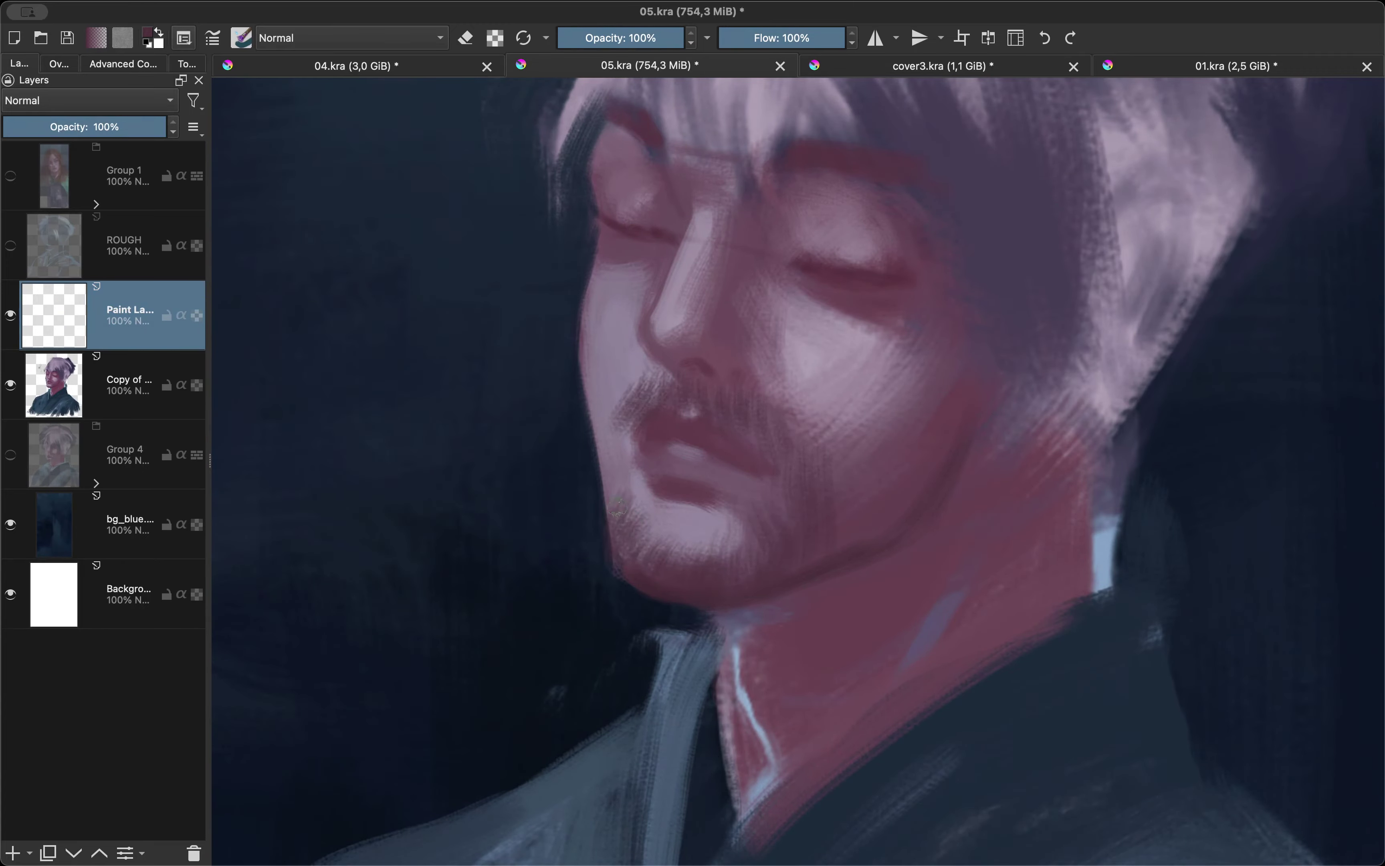
Hatch stubble across the chin and add dark shading over the jaw and neck.
mouse_move(618, 506)
left_mouse_down()
mouse_move(652, 532)
mouse_move(684, 530)
left_mouse_up()
mouse_move(614, 456)
left_mouse_down()
mouse_move(766, 511)
mouse_move(629, 503)
left_mouse_up()
left_click_drag(829, 511, 905, 579)
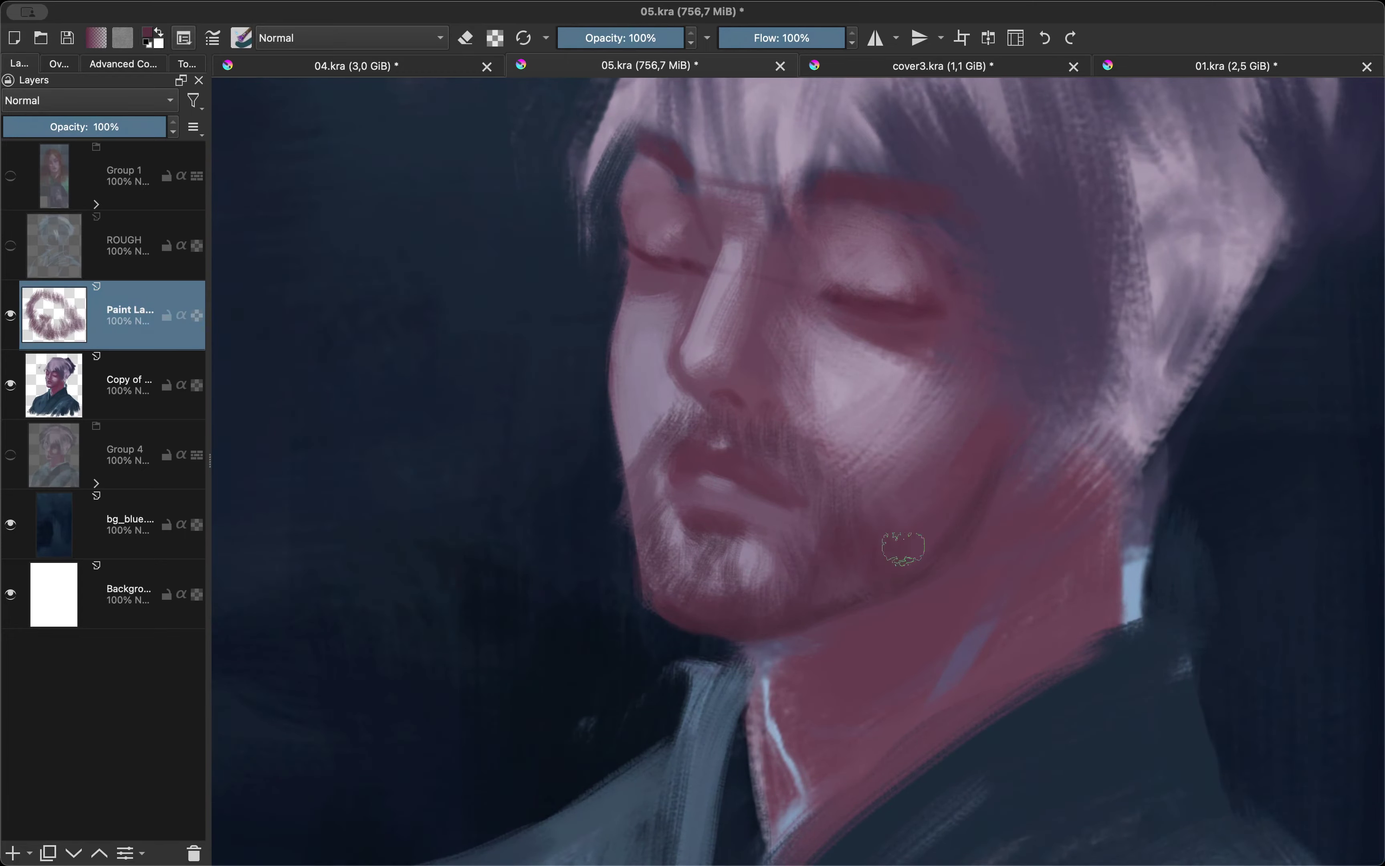
left_click_drag(967, 452, 928, 577)
scroll(899, 496, "down", 1)
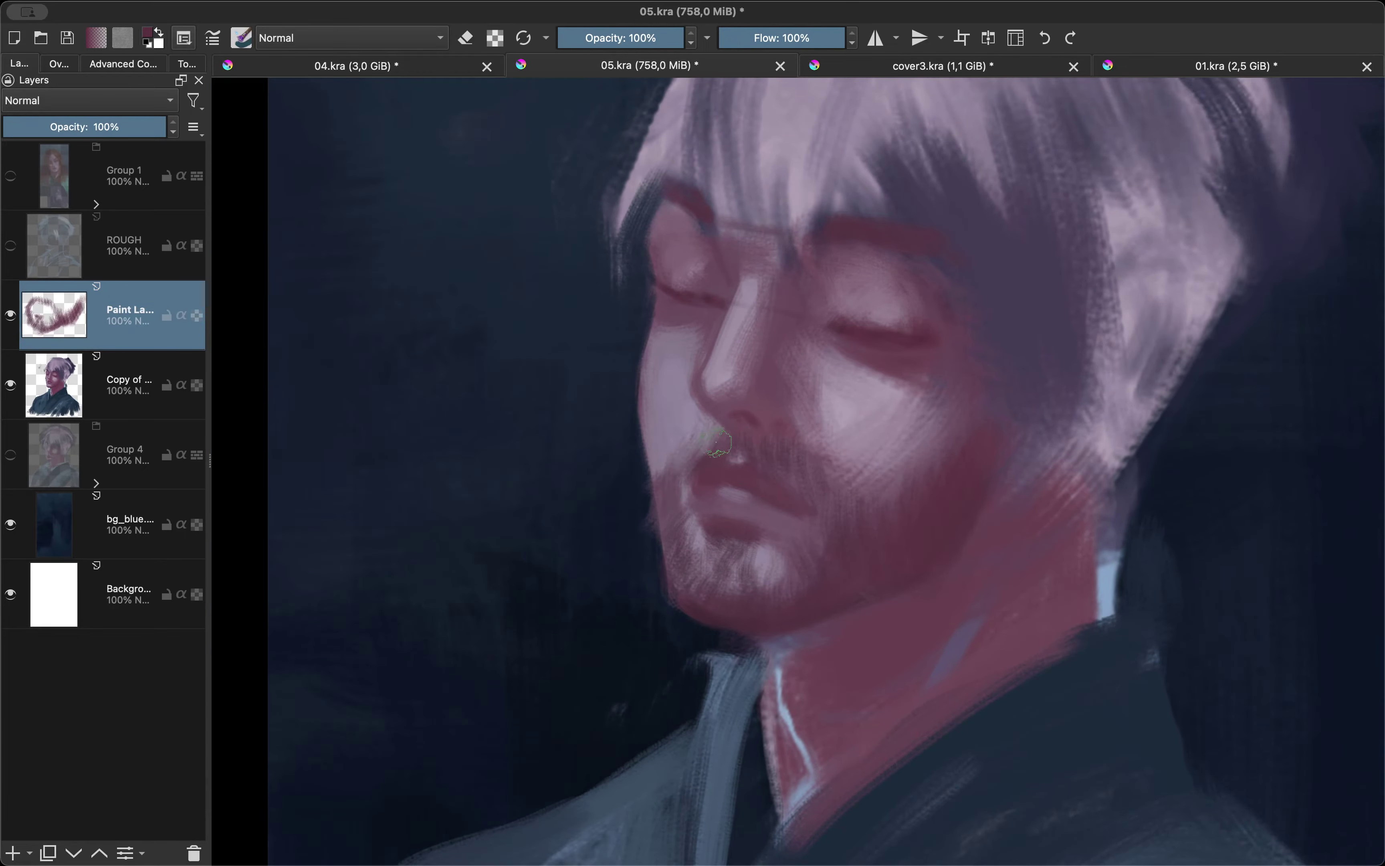
scroll(824, 487, "down", 1)
Paint dark red on the neck below the ear on the portrait layer, then add an empty top layer.
key("Page_Down")
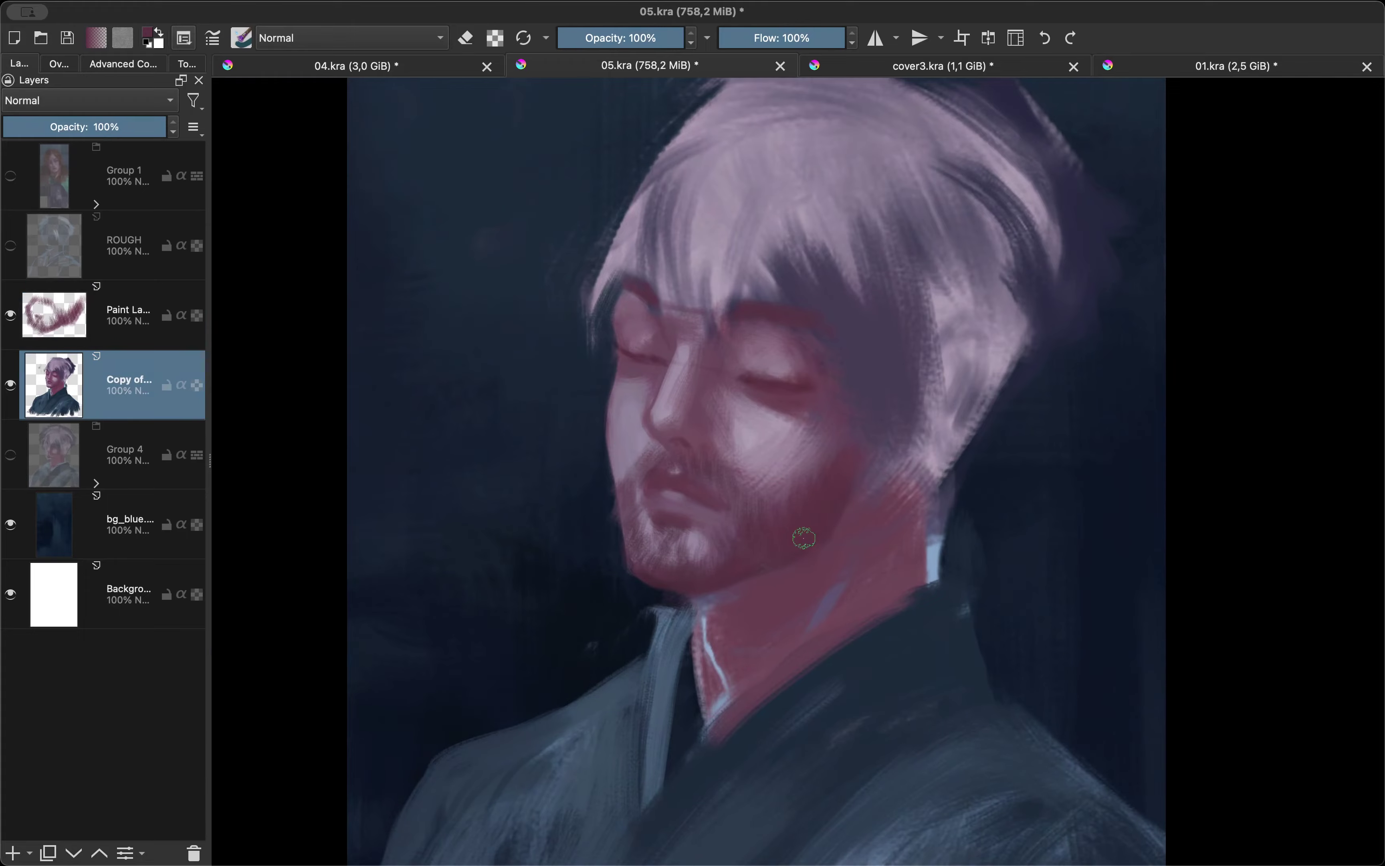
left_click_drag(953, 366, 895, 453)
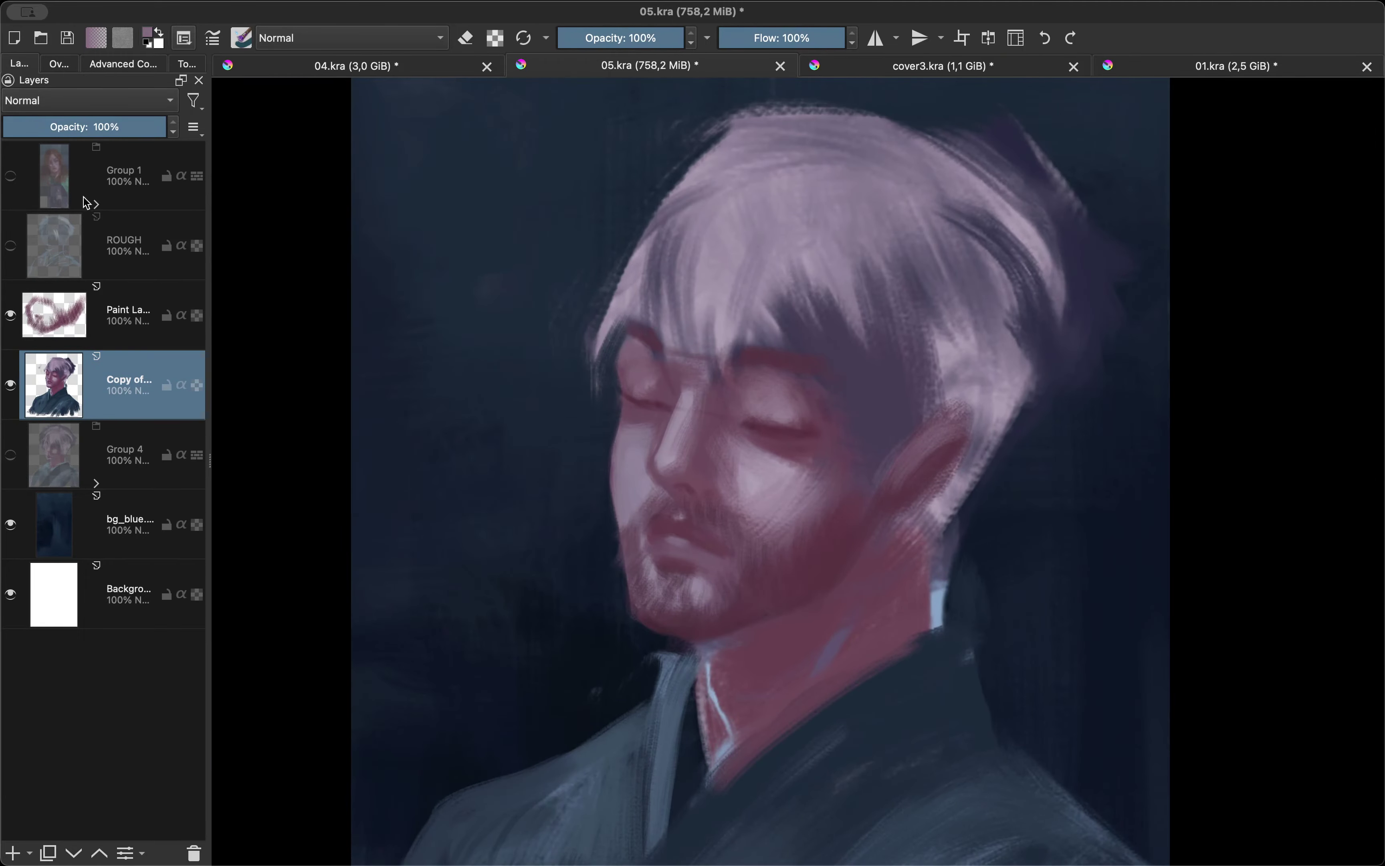
left_click(11, 176)
key("Page_Up")
key("Insert")
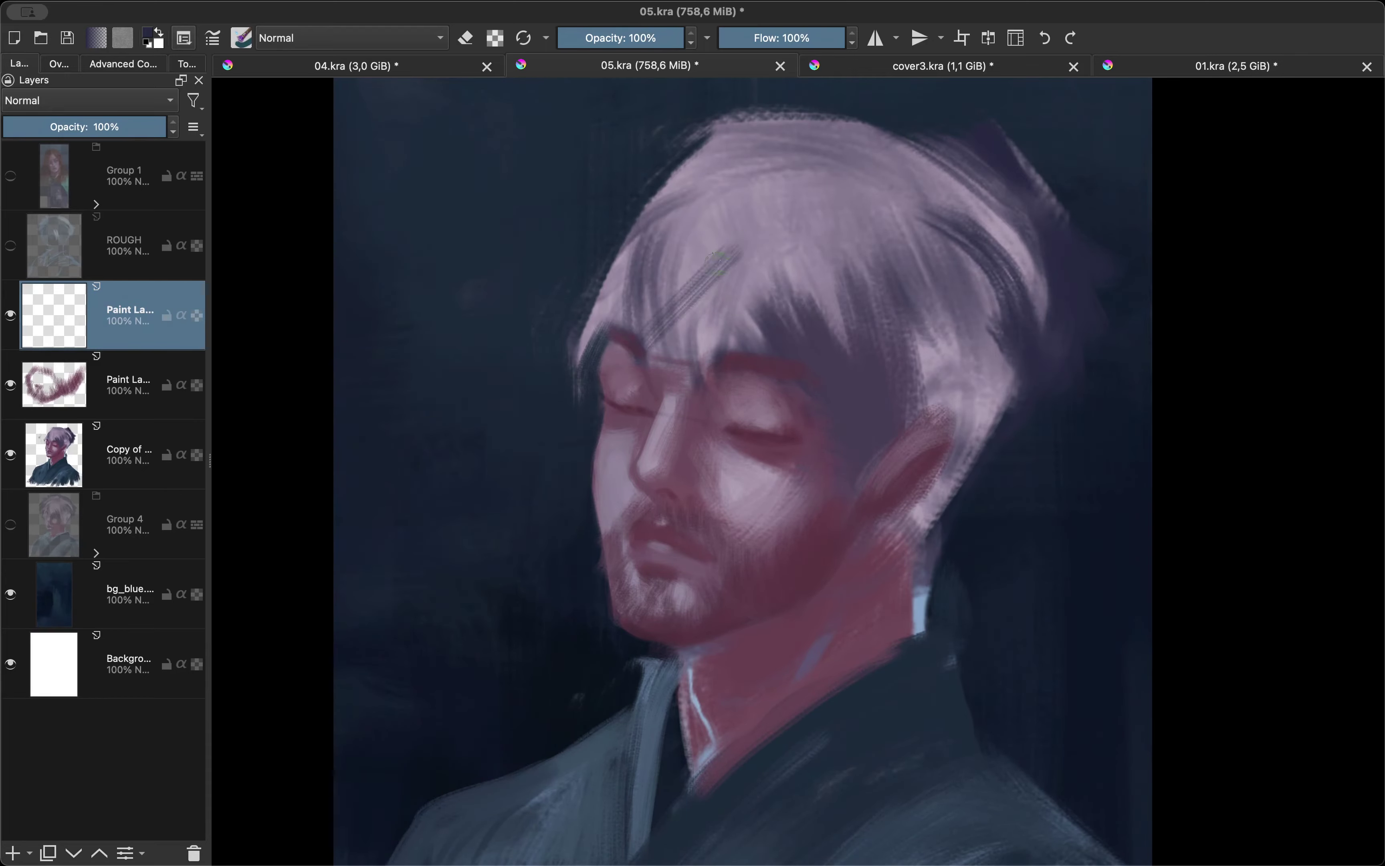
Paint the first long dark hair strands across the head, checking in mirrored view.
left_click_drag(719, 257, 578, 360)
key("m")
left_click_drag(768, 389, 704, 549)
left_click_drag(747, 195, 771, 432)
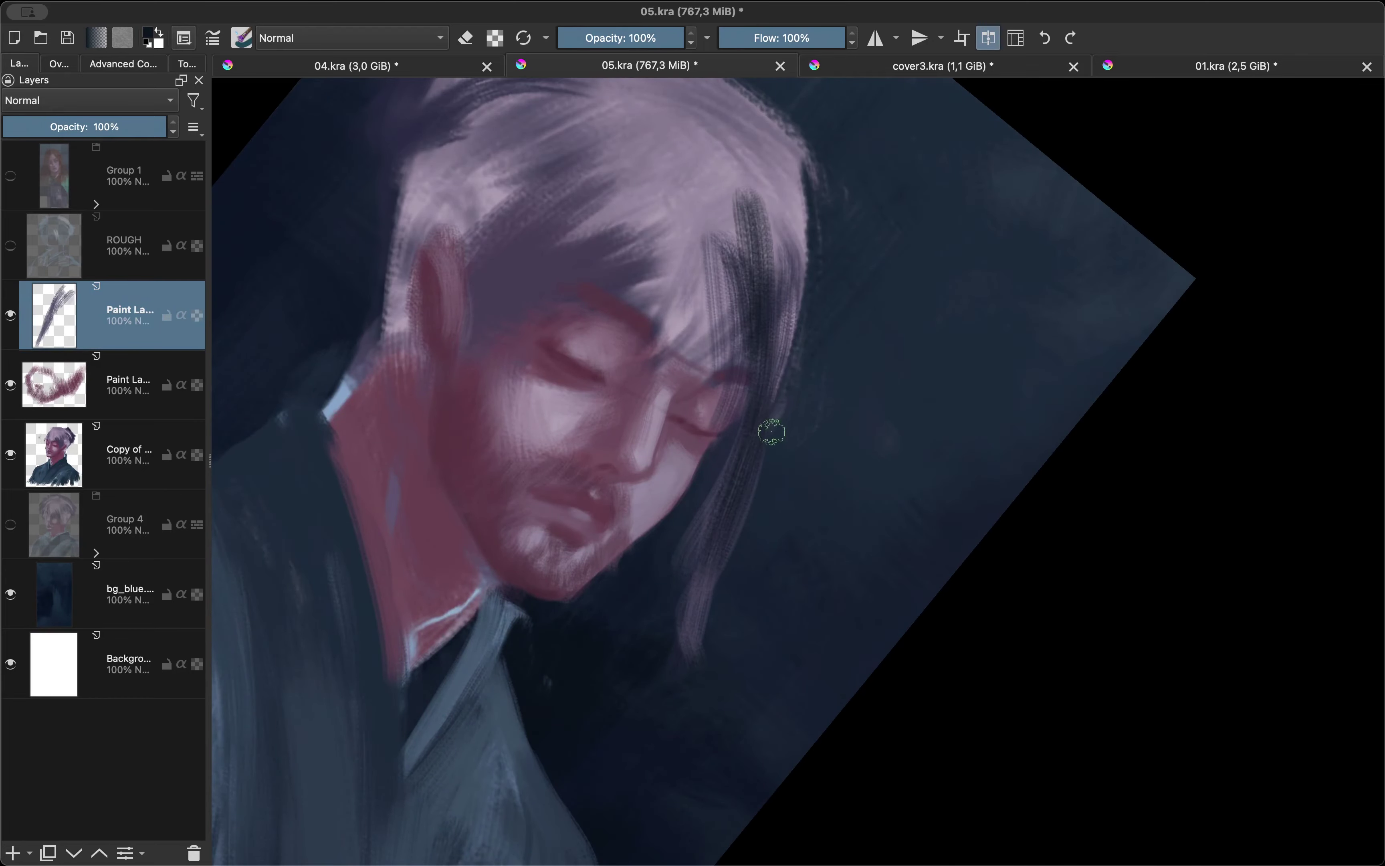
left_click_drag(801, 183, 767, 413)
left_click_drag(745, 152, 764, 320)
key("m")
key("5")
Add more dark hair strands from the top of the head downward.
left_click_drag(744, 625, 776, 576)
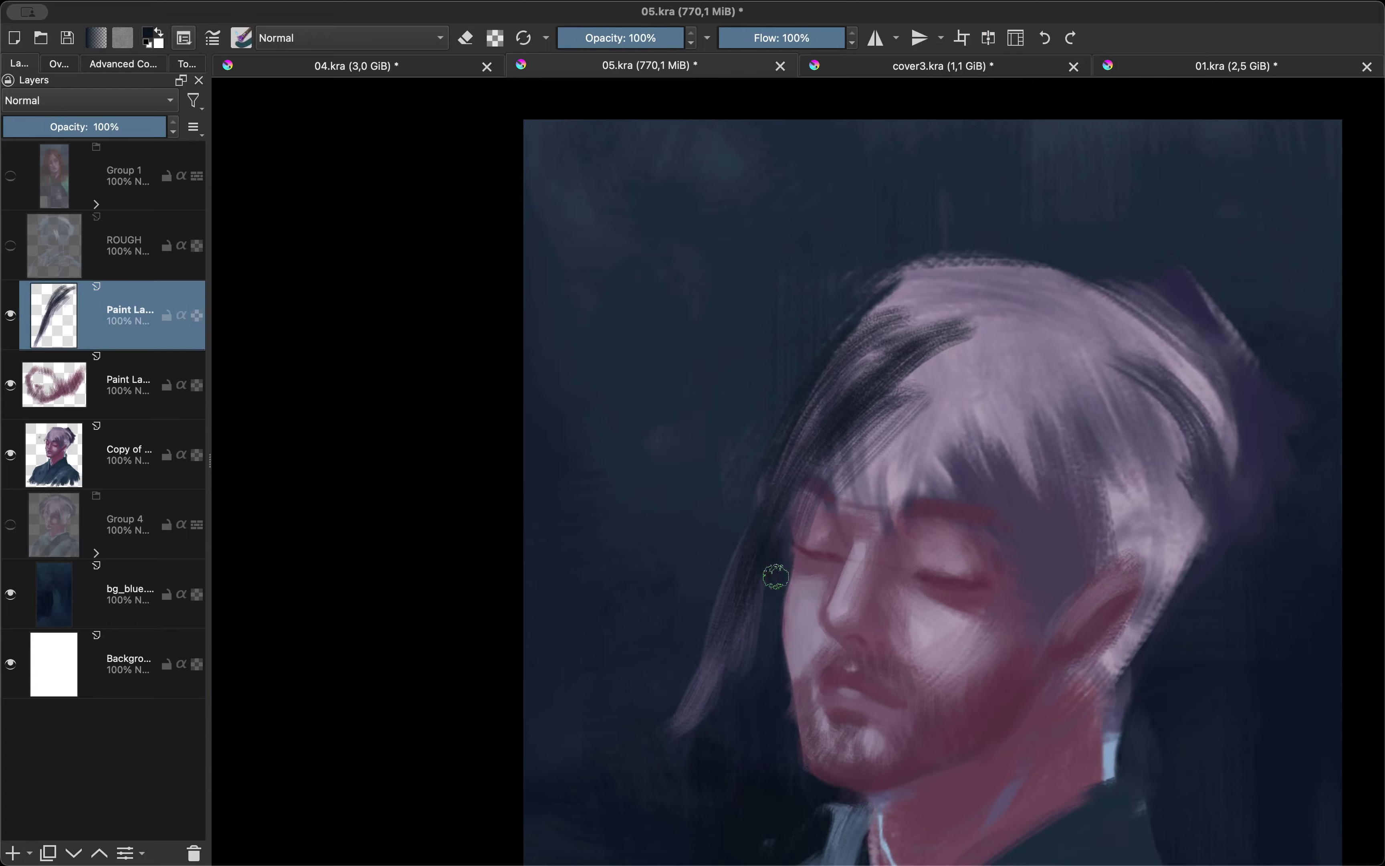
left_click_drag(788, 704, 709, 833)
scroll(650, 703, "down", 5)
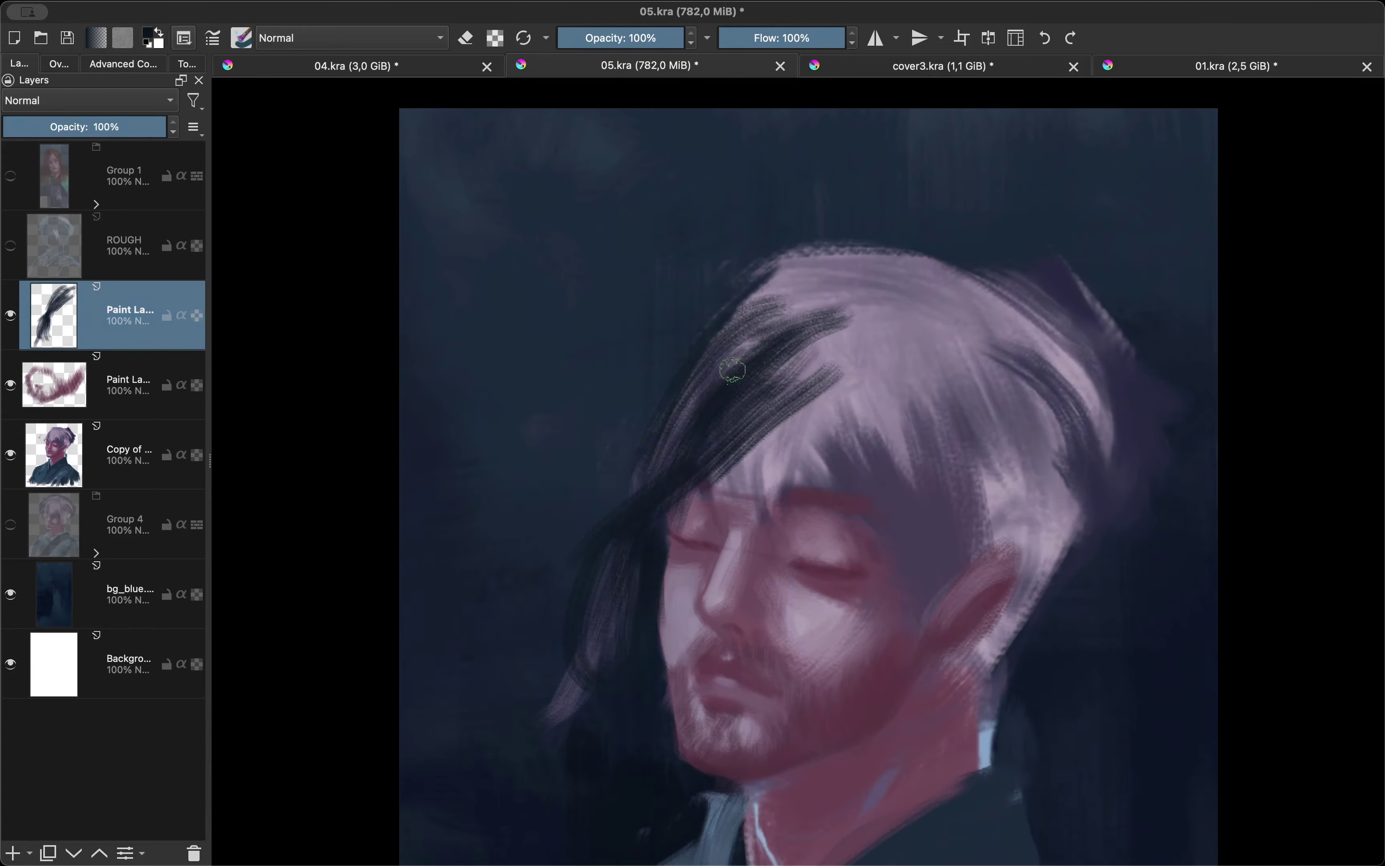
mouse_move(790, 269)
left_mouse_down()
mouse_move(687, 453)
mouse_move(716, 441)
left_mouse_up()
key("m")
left_click_drag(801, 309, 732, 566)
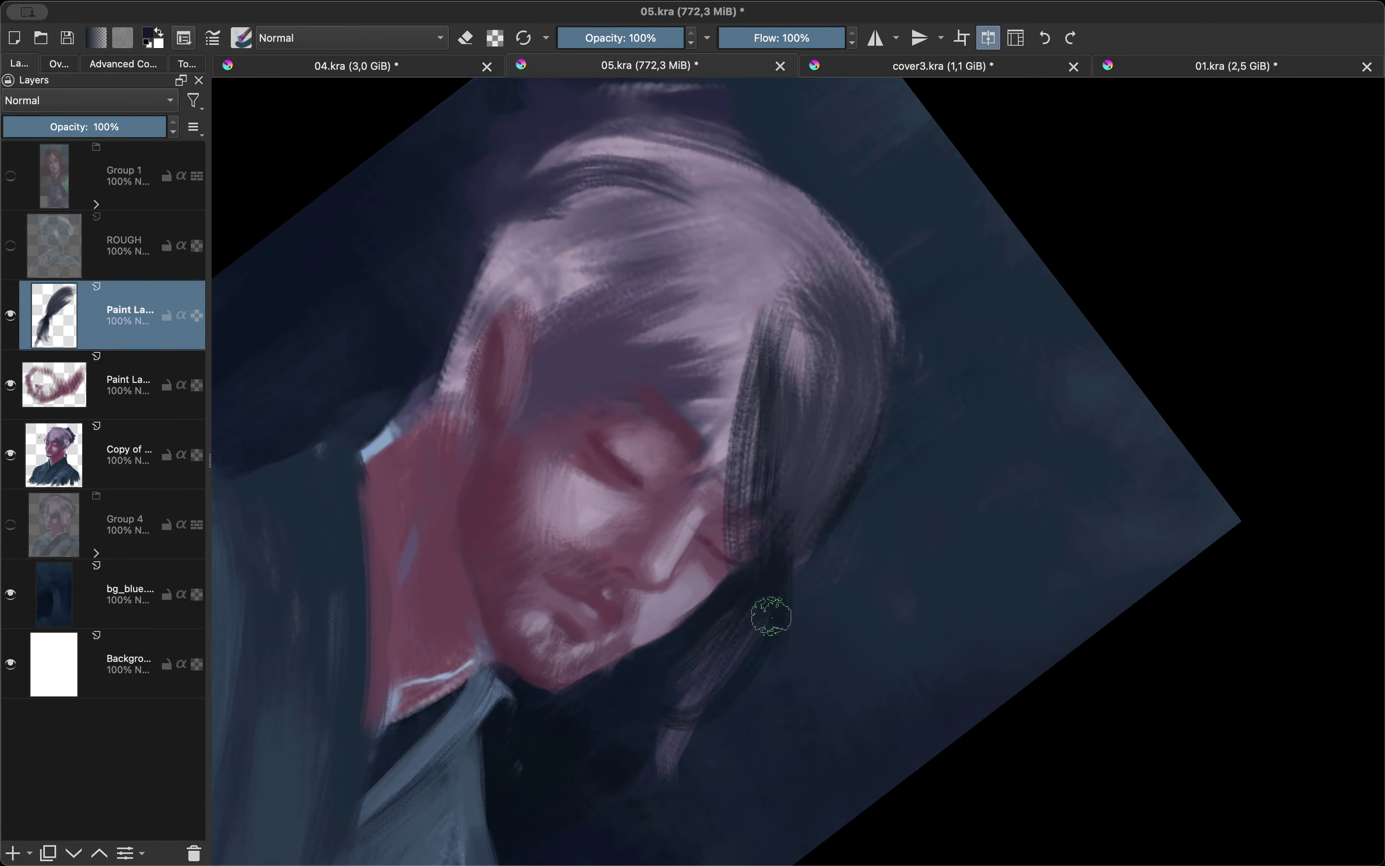
left_click_drag(864, 223, 784, 498)
left_click_drag(887, 258, 813, 618)
key("m")
key("5")
Sample a colour and erase and rework the dark hair strokes on the left.
left_click(839, 441, "ctrl")
key("e")
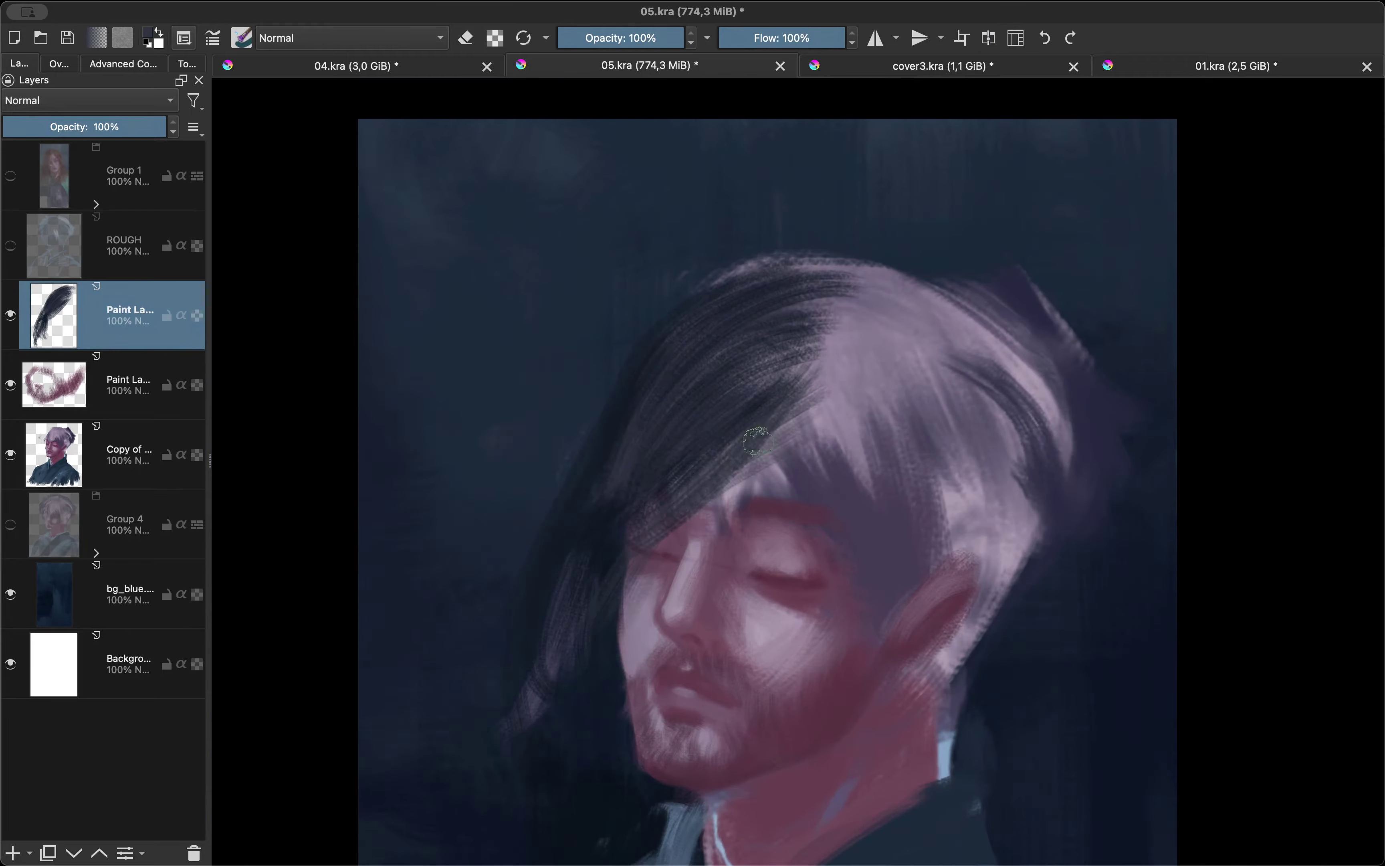
left_click_drag(652, 552, 596, 621)
left_click_drag(649, 346, 549, 596)
left_click_drag(567, 618, 513, 659)
left_click_drag(687, 515, 700, 529)
key("e")
Paint long dark hair strands falling over and beside the face.
left_click_drag(881, 401, 812, 693)
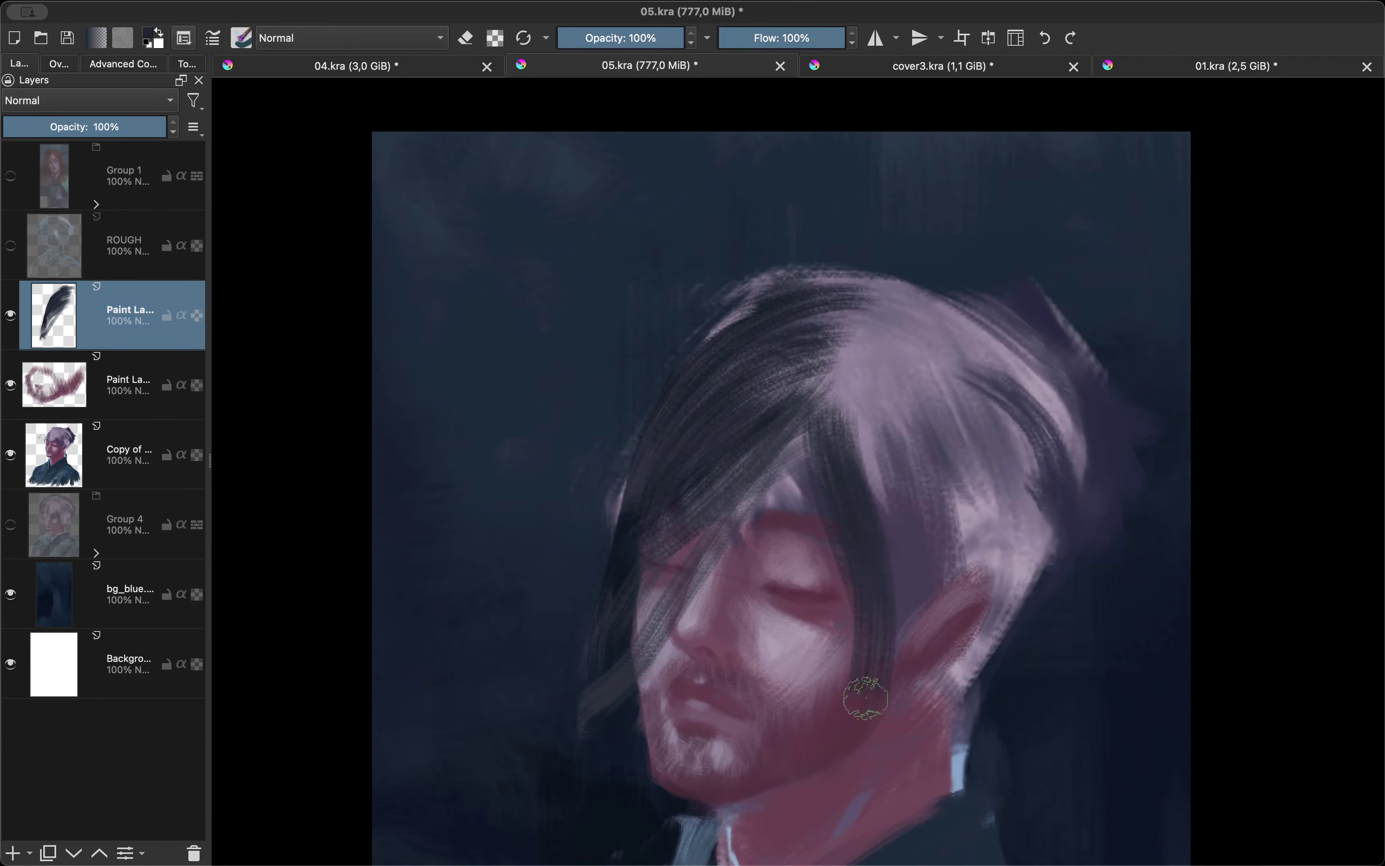
left_click_drag(922, 463, 836, 801)
key("m")
left_click_drag(841, 472, 801, 616)
left_click_drag(808, 685, 761, 761)
left_click_drag(761, 269, 698, 549)
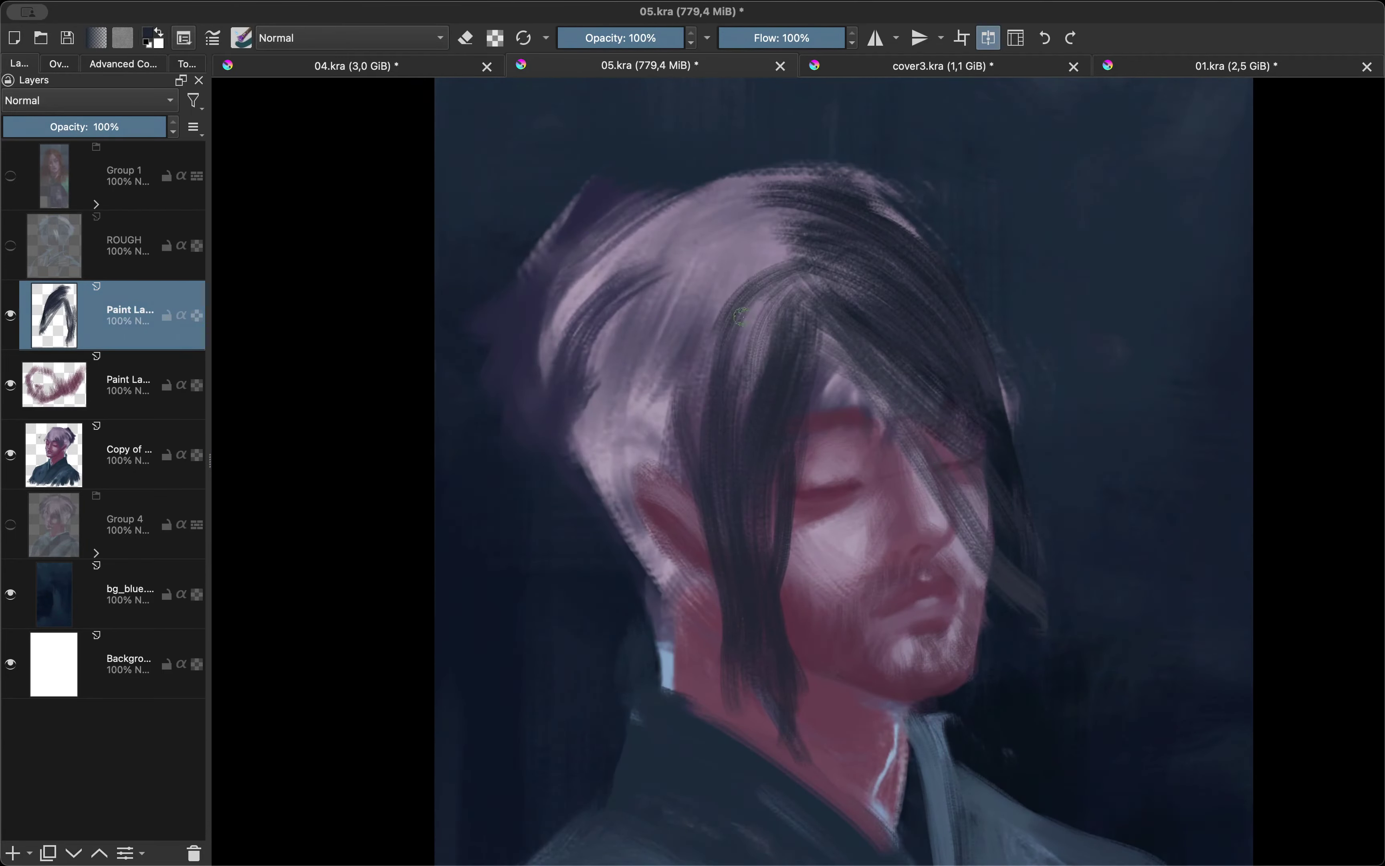
left_click_drag(773, 229, 658, 458)
left_click_drag(715, 240, 641, 647)
key("m")
left_click_drag(801, 275, 738, 578)
left_click_drag(847, 246, 807, 424)
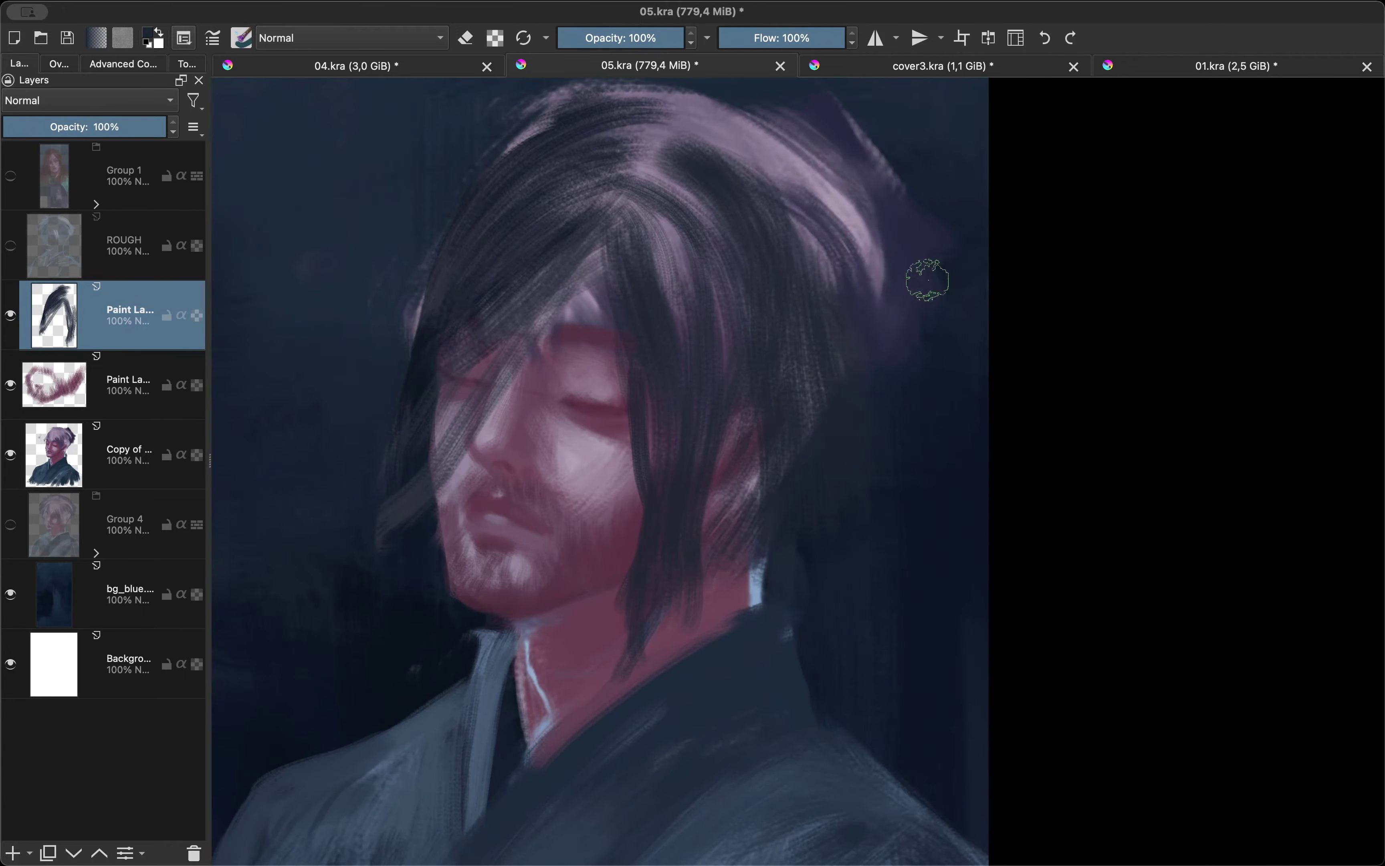
Add light strands left of the face and another dark stroke, checking in mirrored view.
key("m")
scroll(748, 524, "down", 5)
key("m")
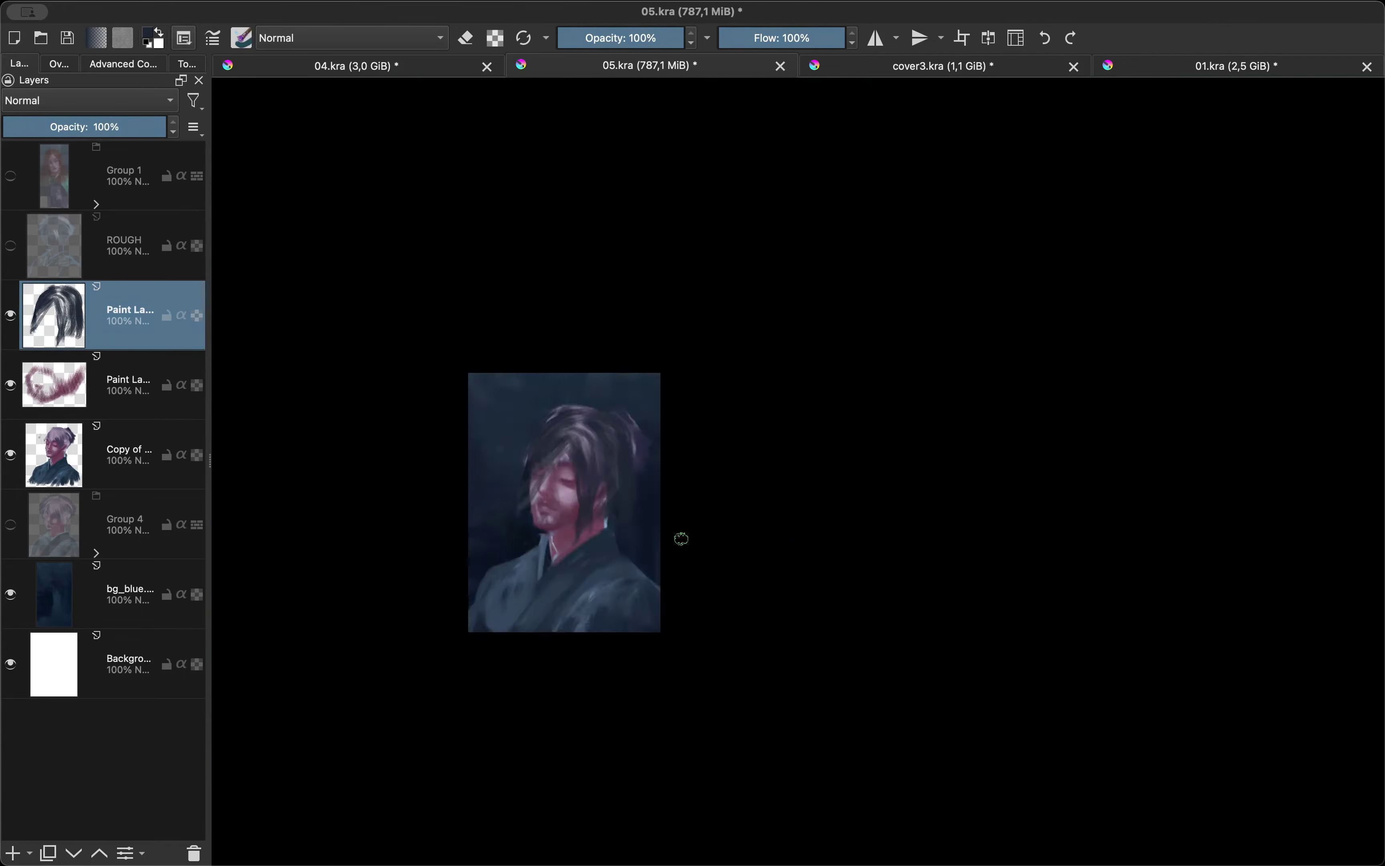
scroll(681, 535, "up", 5)
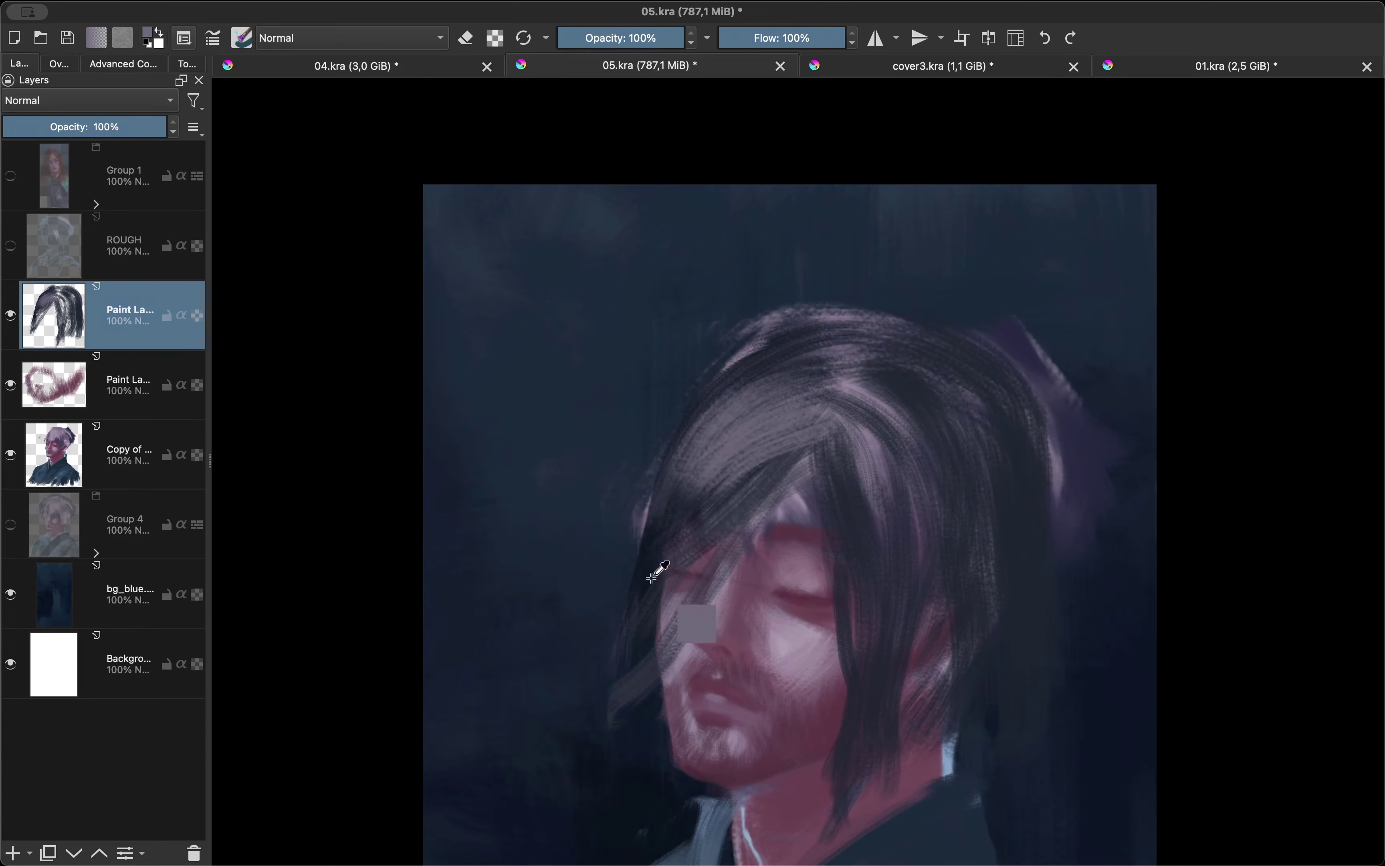
mouse_move(807, 436)
left_mouse_down()
mouse_move(658, 550)
mouse_move(578, 687)
left_mouse_up()
key("e")
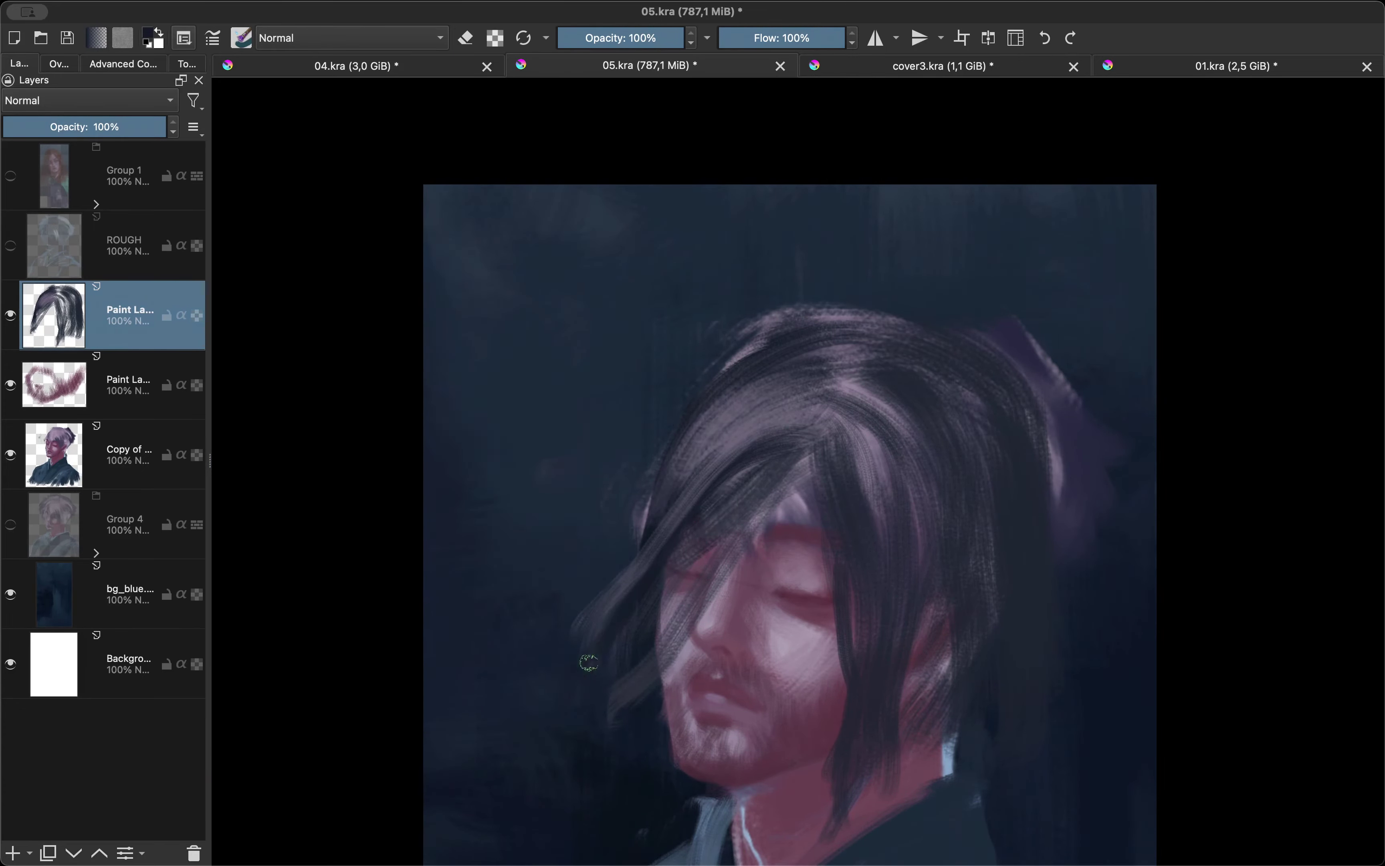
left_click_drag(778, 401, 675, 521)
key("m")
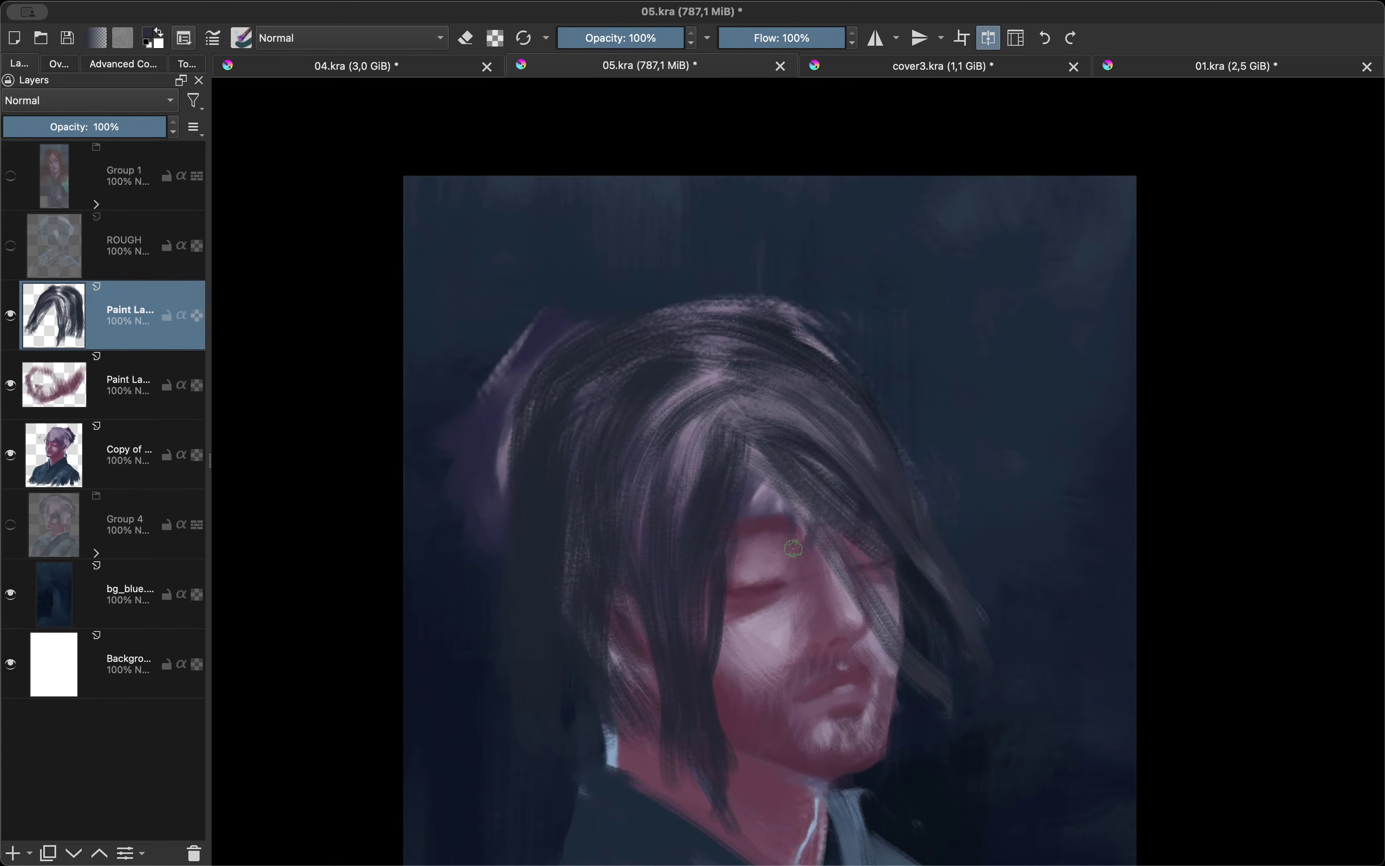
scroll(793, 549, "down", 5)
Compare with the hair layer hidden, then show it and paint more dark strands on the head.
left_click(10, 315)
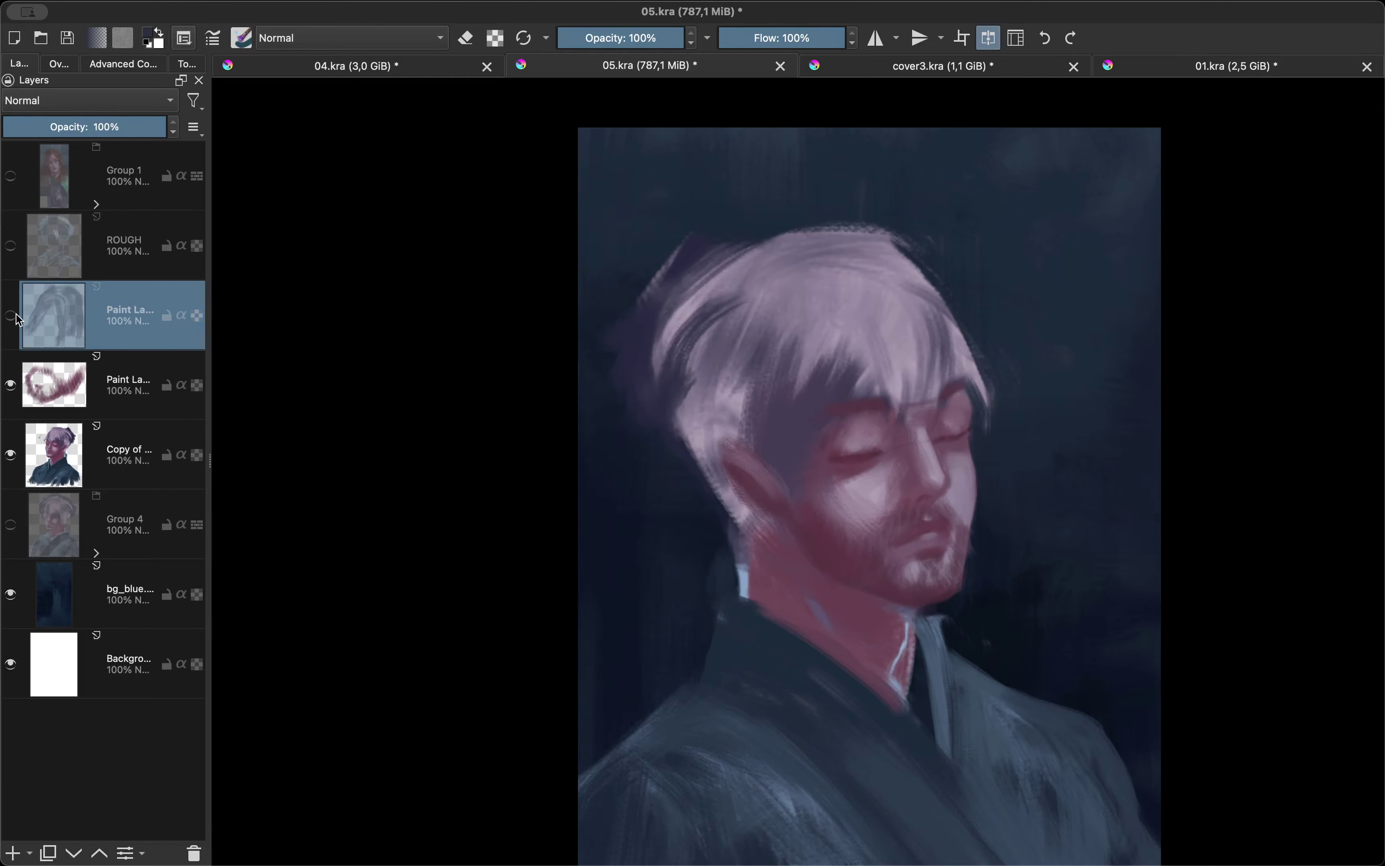
left_click(11, 315)
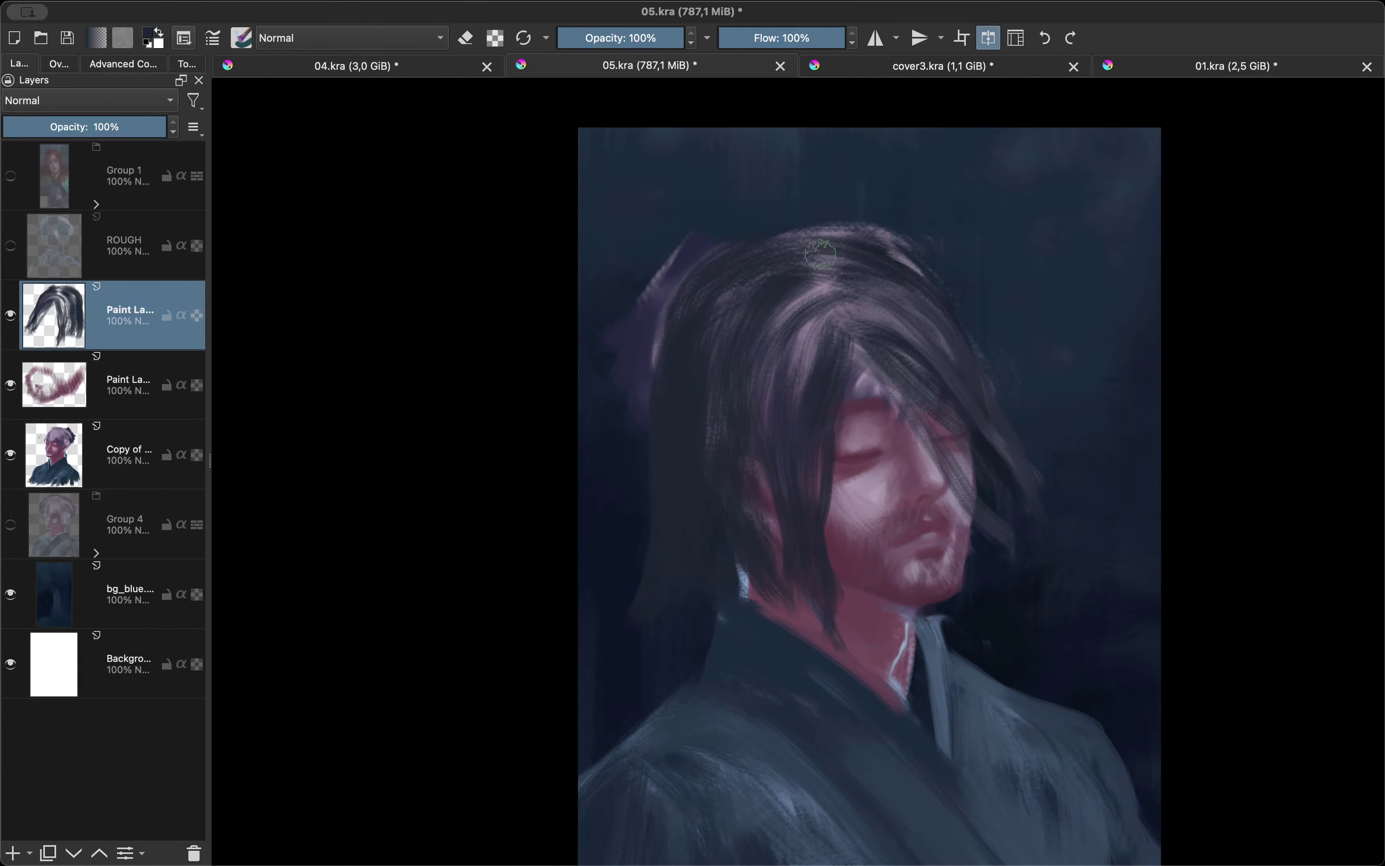
key("m")
key("m")
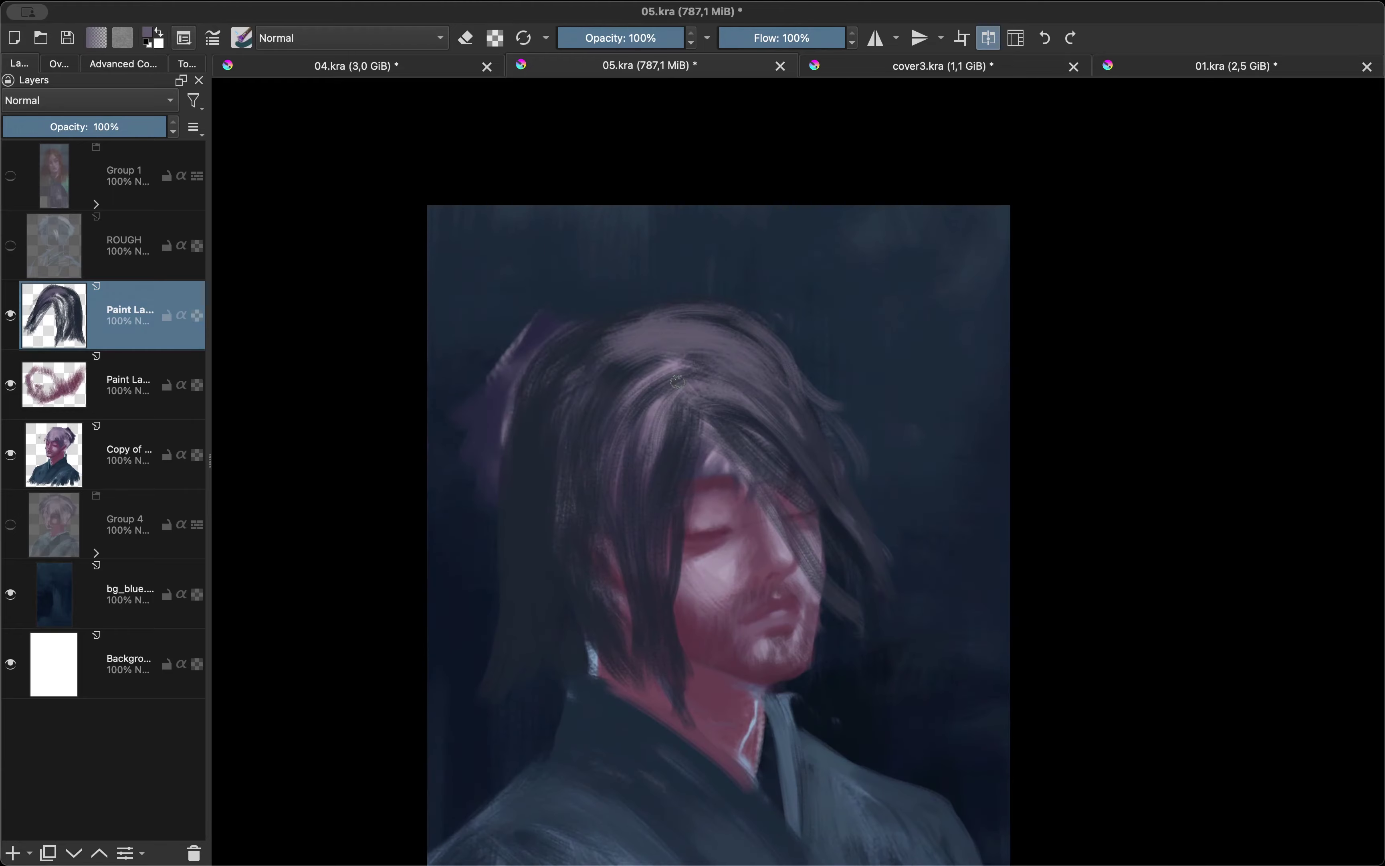
left_click_drag(676, 321, 613, 378)
left_click_drag(704, 355, 658, 321)
Erase small stray hair strokes on the dark hair layer.
key("m")
key("e")
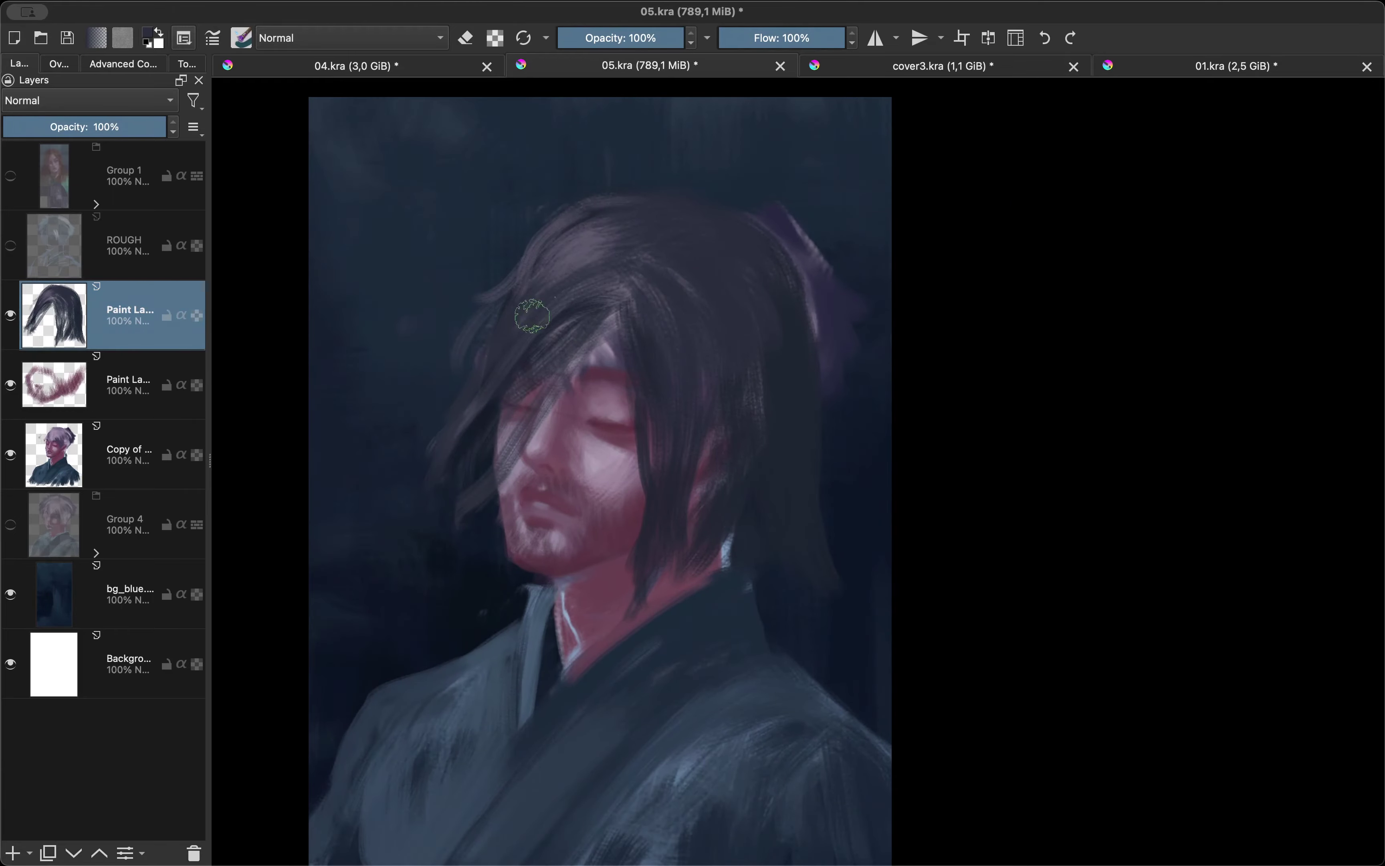
left_click_drag(525, 309, 550, 207)
scroll(640, 435, "up", 2)
key("m")
key("m")
key("e")
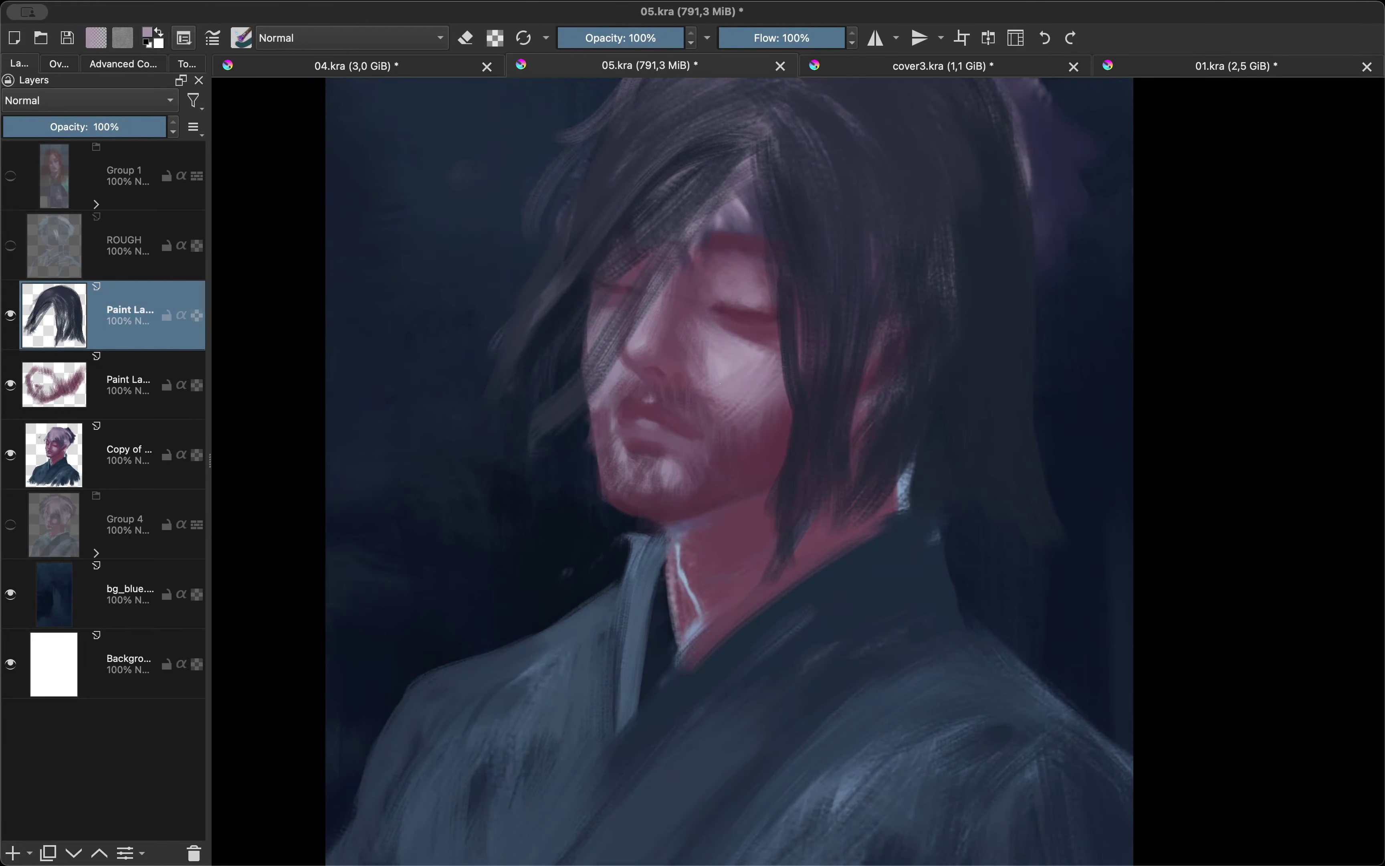
Repaint the neck on the face layer, undo that stroke, and reselect the face layer.
key("Page_Down")
key("Page_Down")
left_click_drag(727, 618, 742, 603)
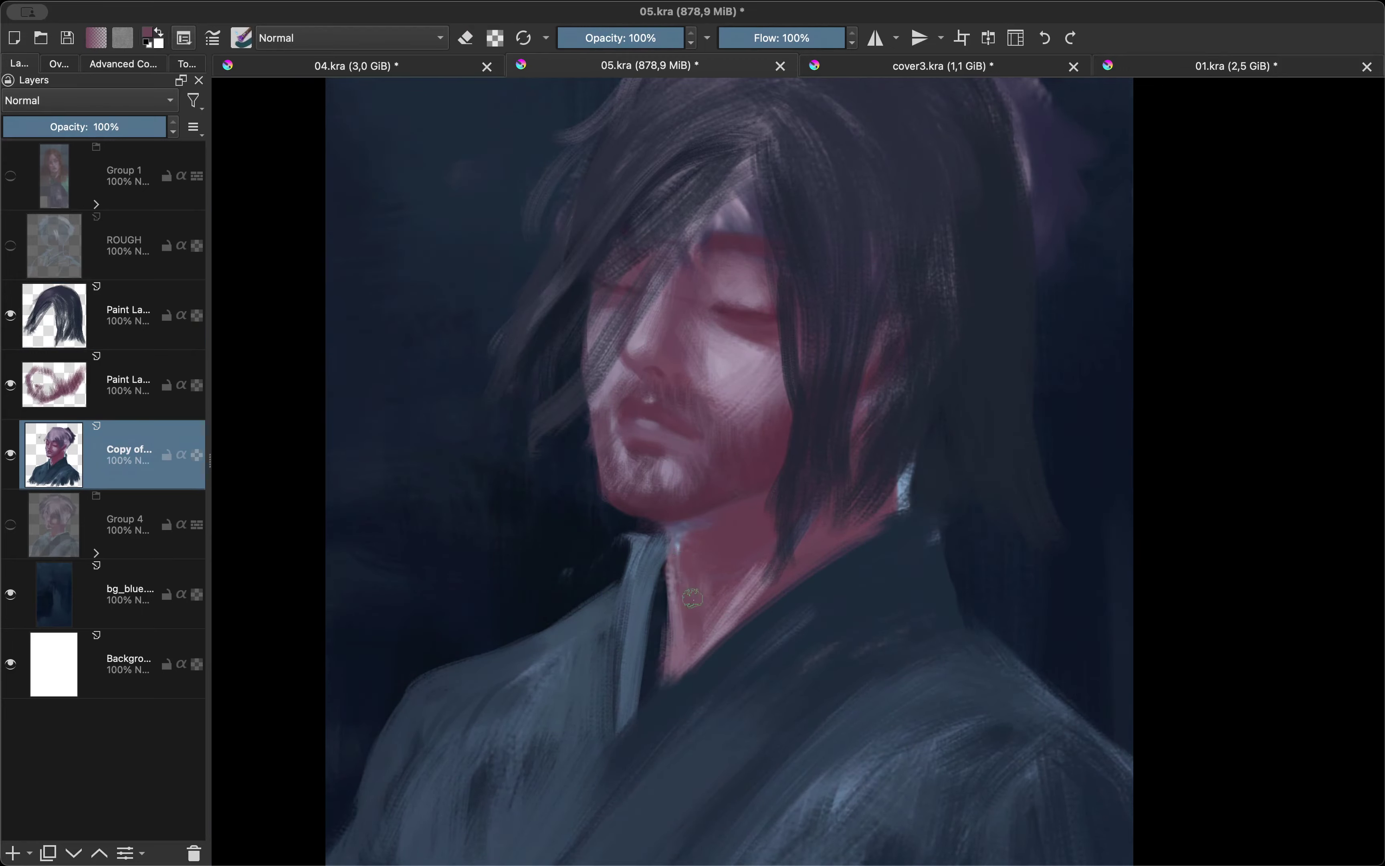
key("m")
key("m")
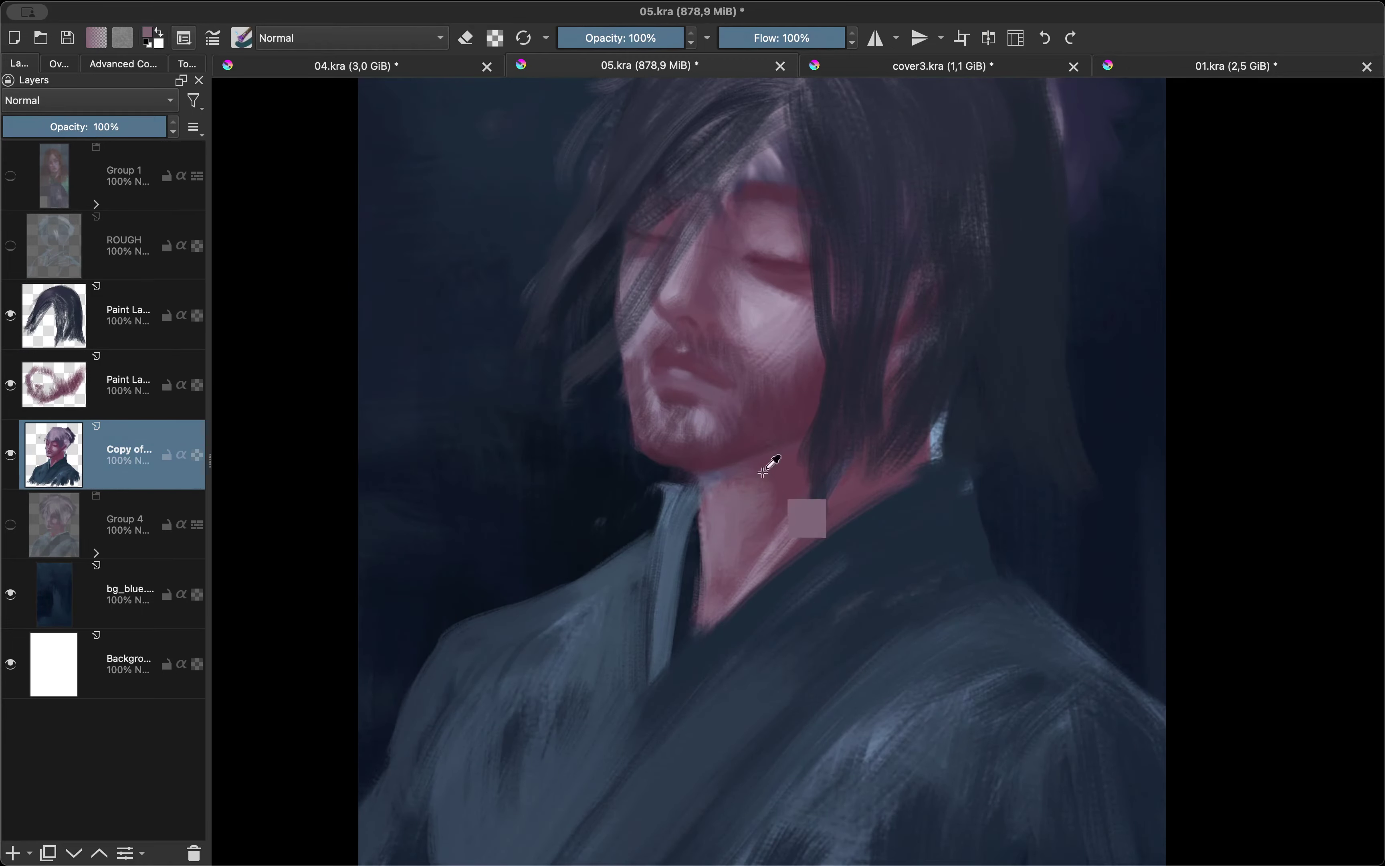
key("ctrl+z")
scroll(763, 471, "down", 3)
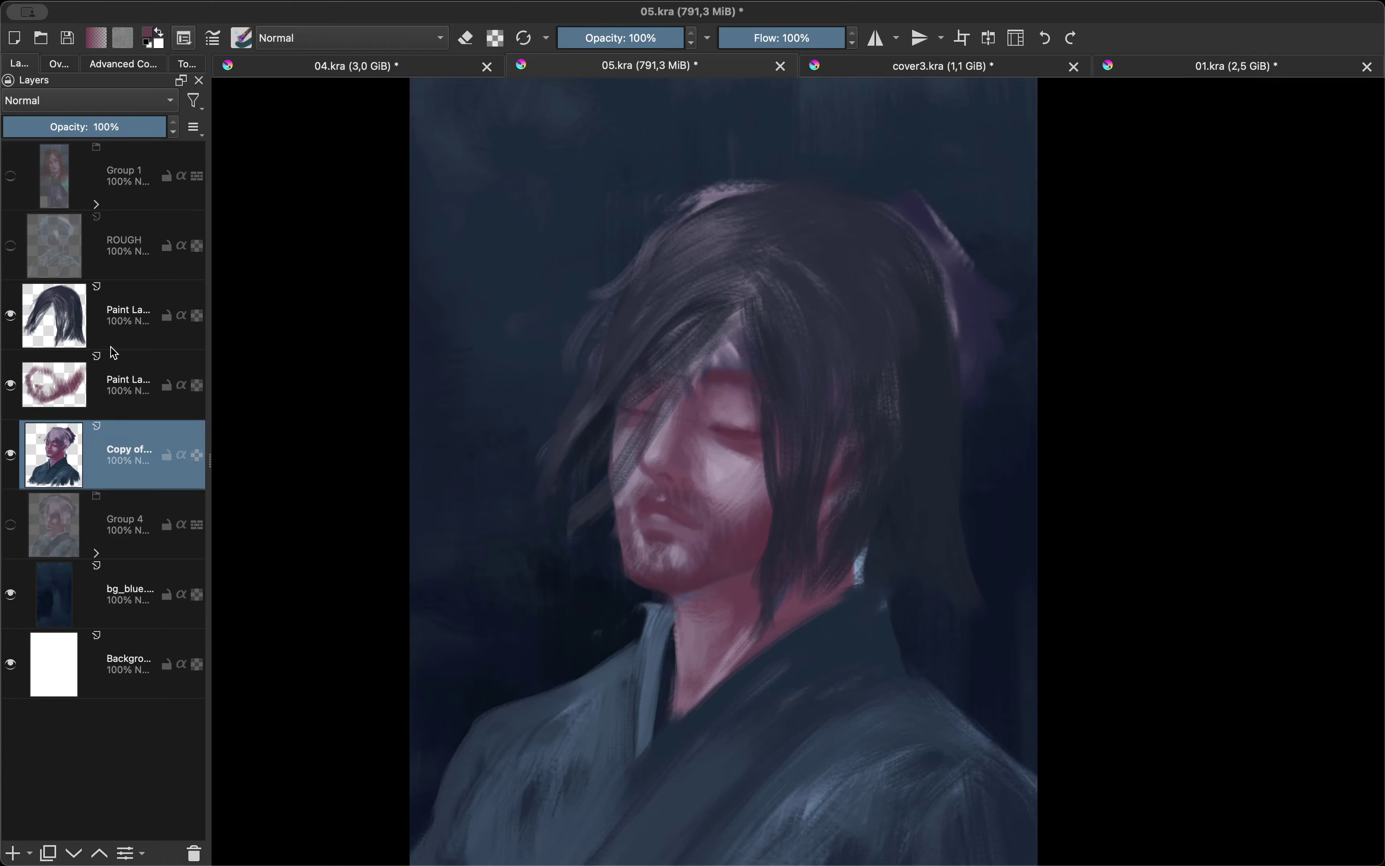
left_click(111, 347, "shift")
Erase dark strands crossing the eye and nose, then hide the top hair layer.
left_click_drag(646, 434, 656, 382)
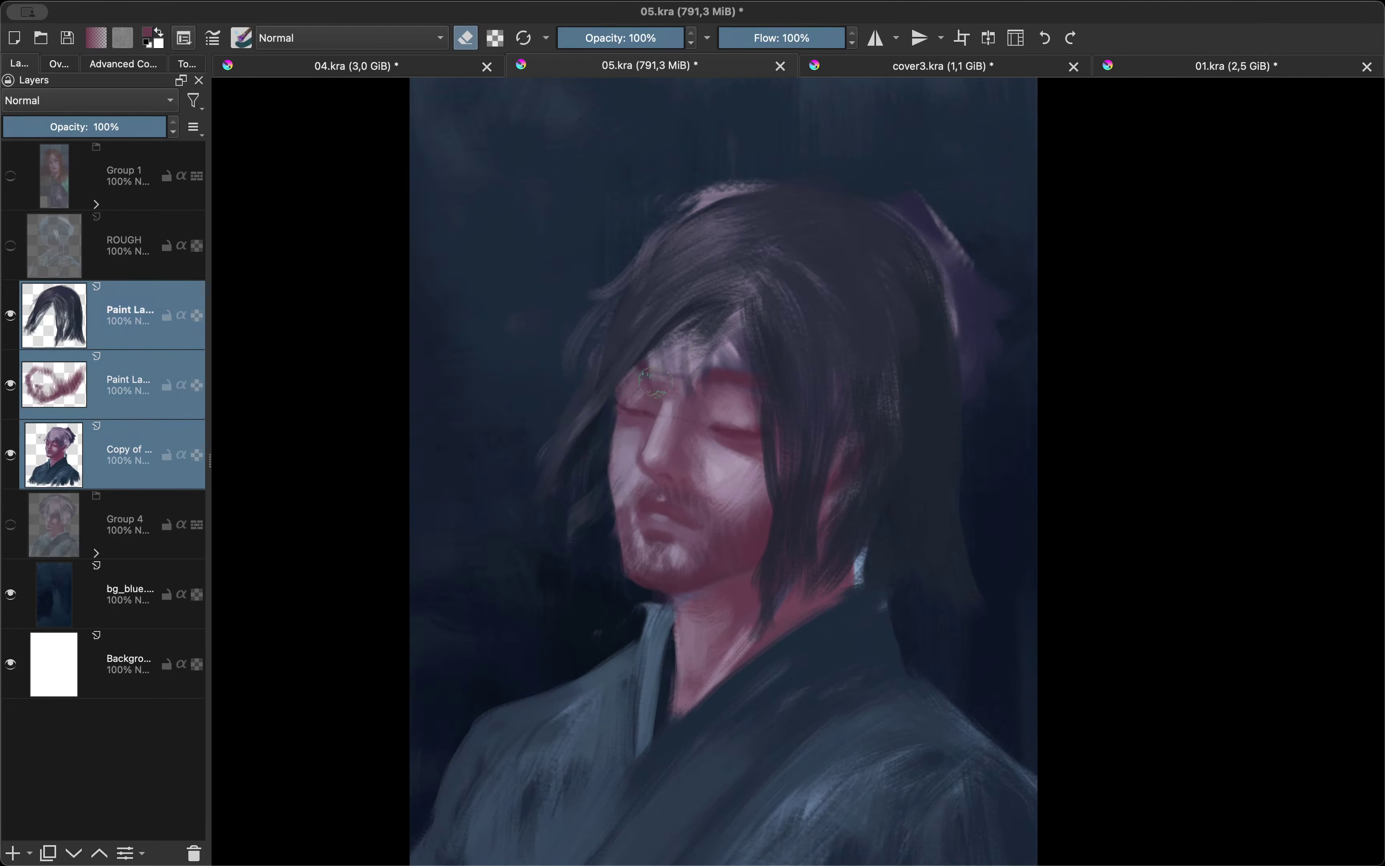
key("e")
left_click(11, 315)
left_click(125, 384)
left_click(126, 455, "shift")
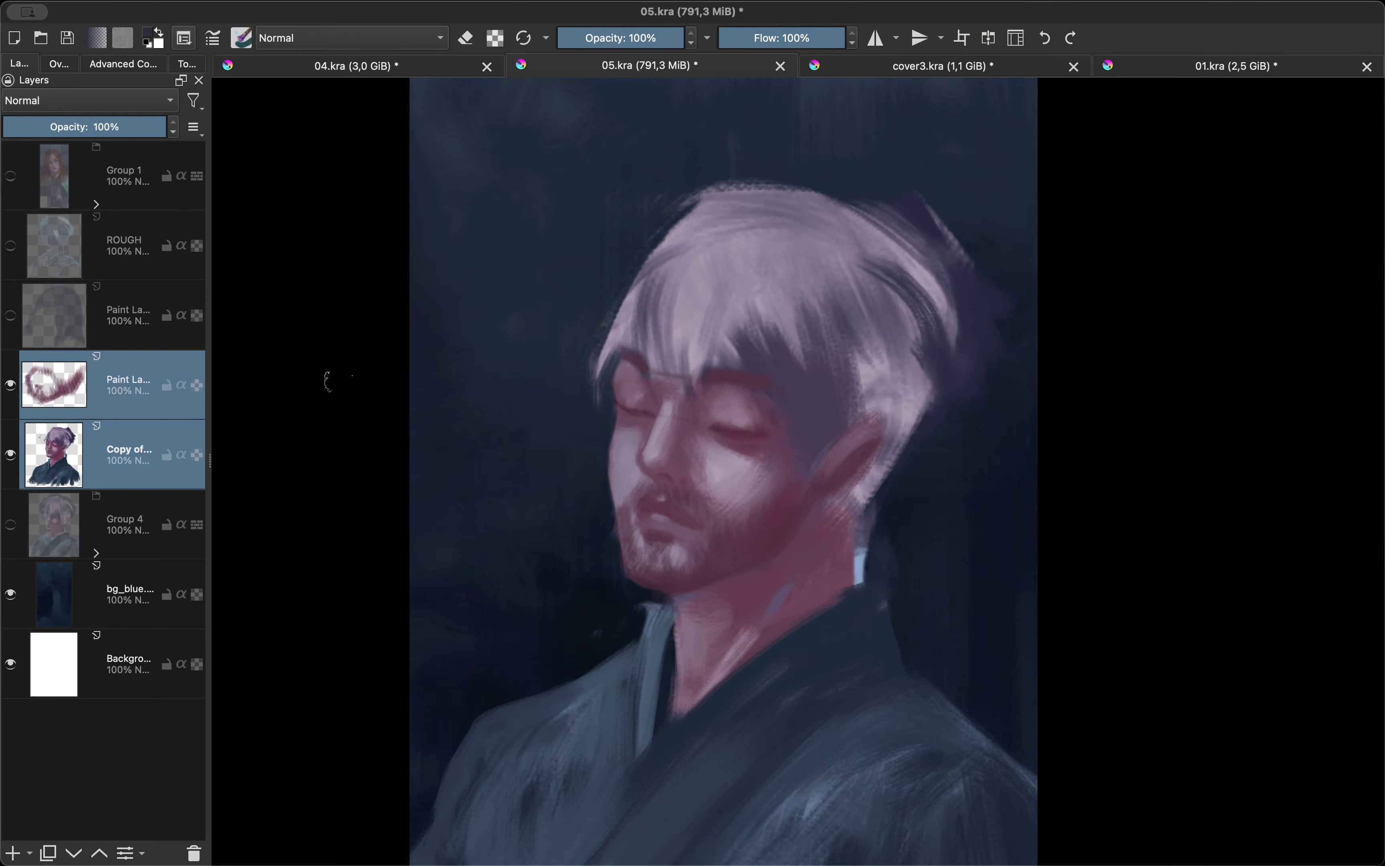
left_click(126, 524)
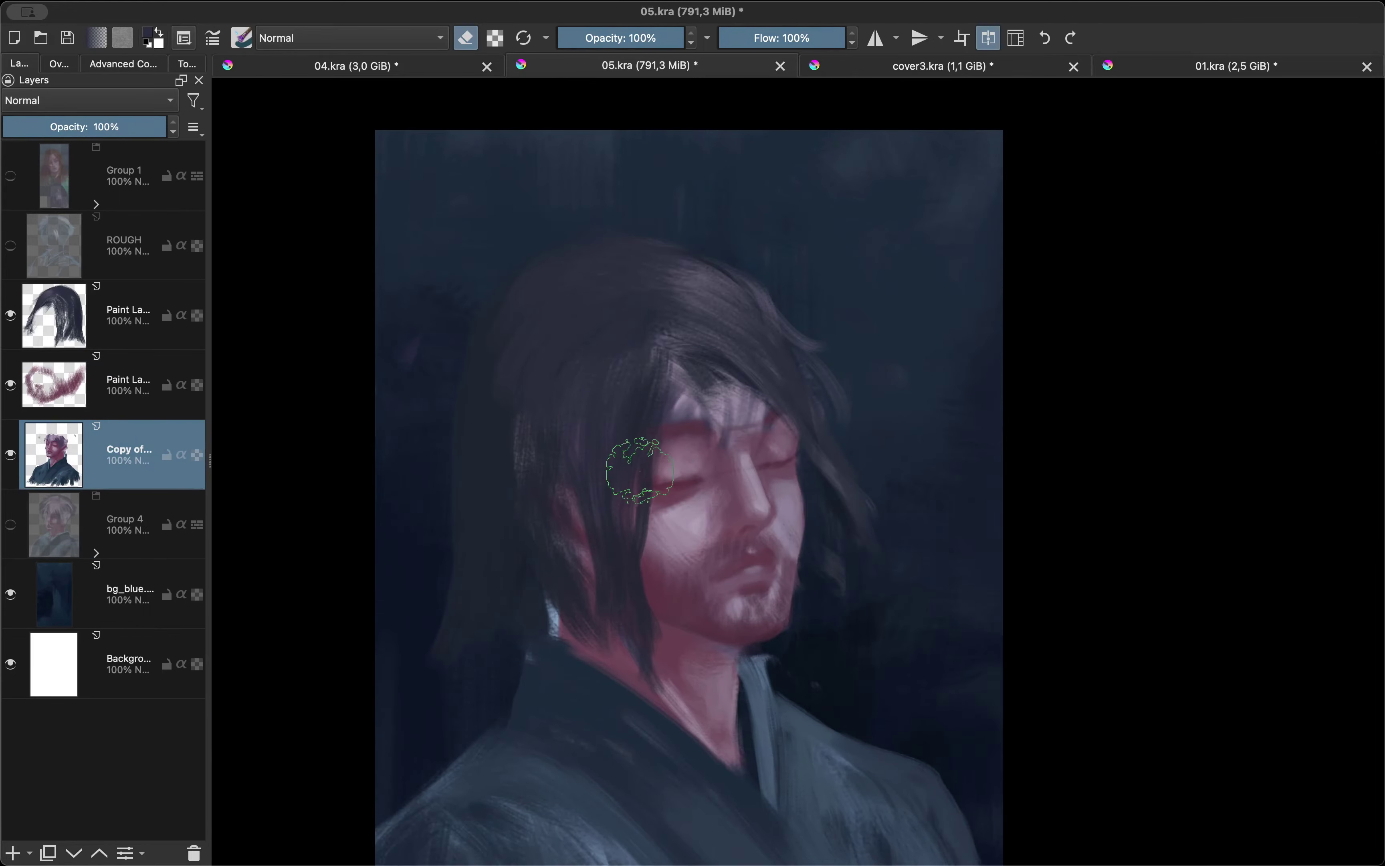
Paint dark strokes beside the face, panning and mirroring to check.
key("e")
key("m")
left_click_drag(533, 389, 451, 543)
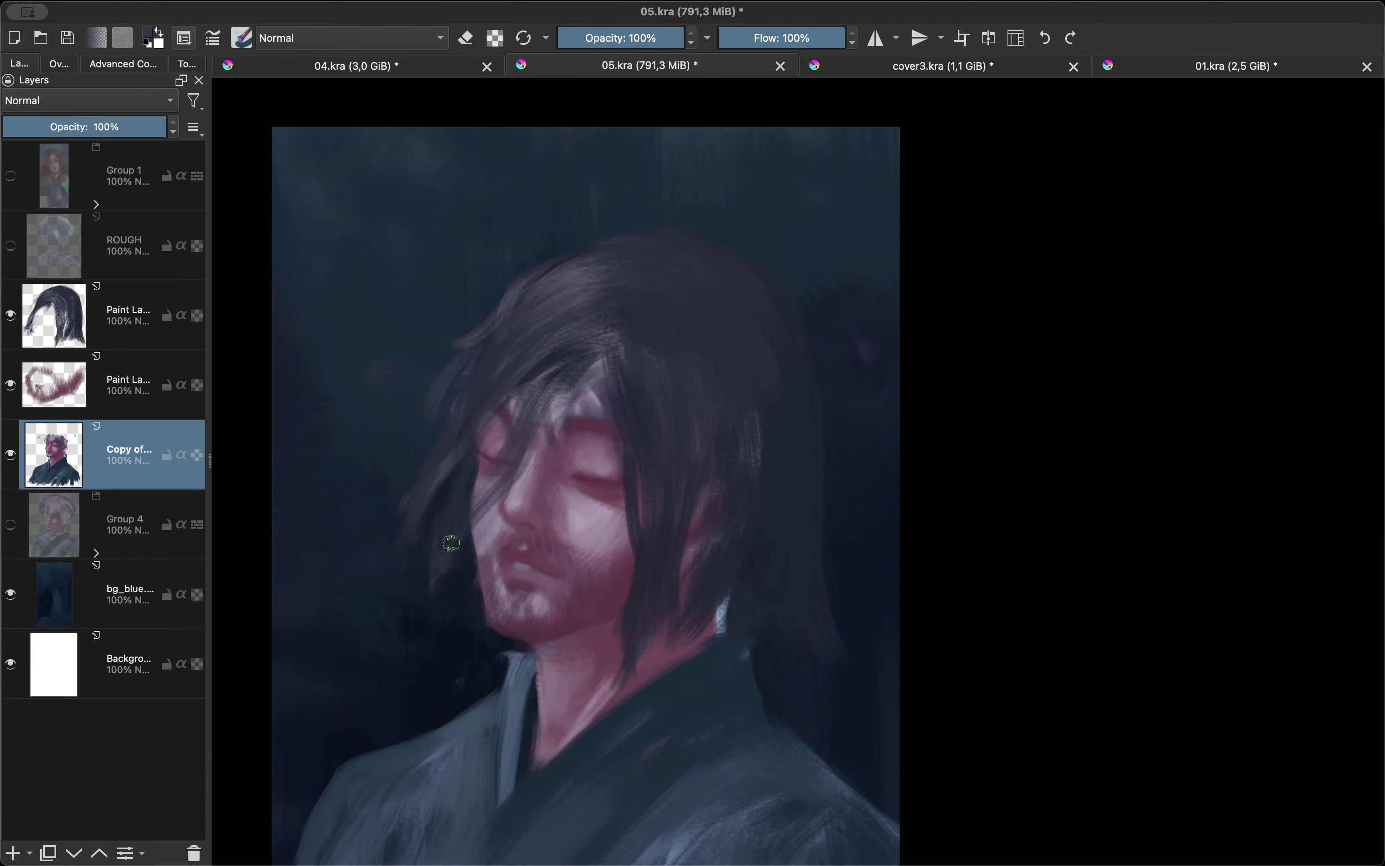
mouse_move(721, 312)
left_mouse_down()
mouse_move(698, 473)
mouse_move(717, 429)
left_mouse_up()
key("m")
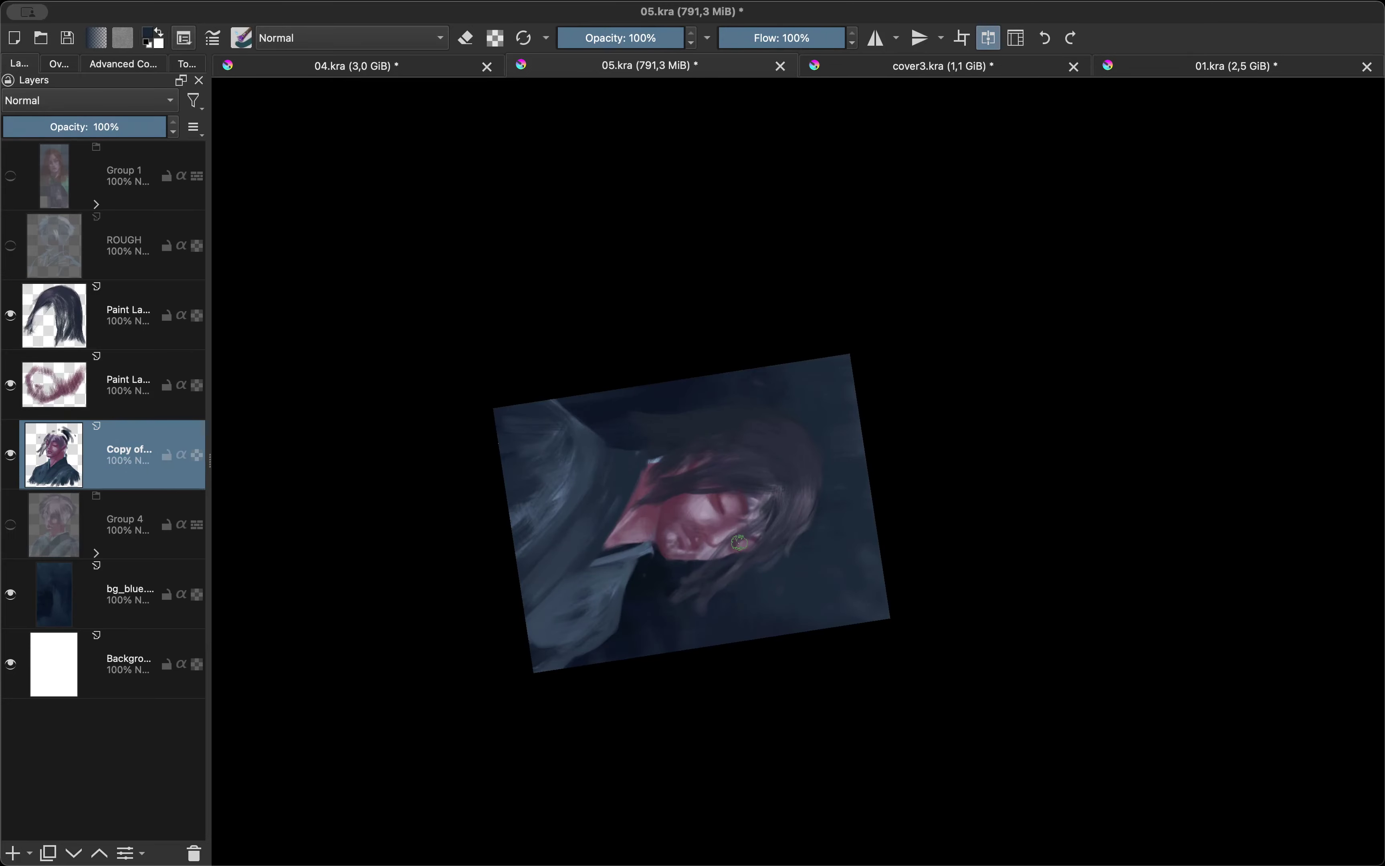
left_click_drag(687, 516, 737, 306)
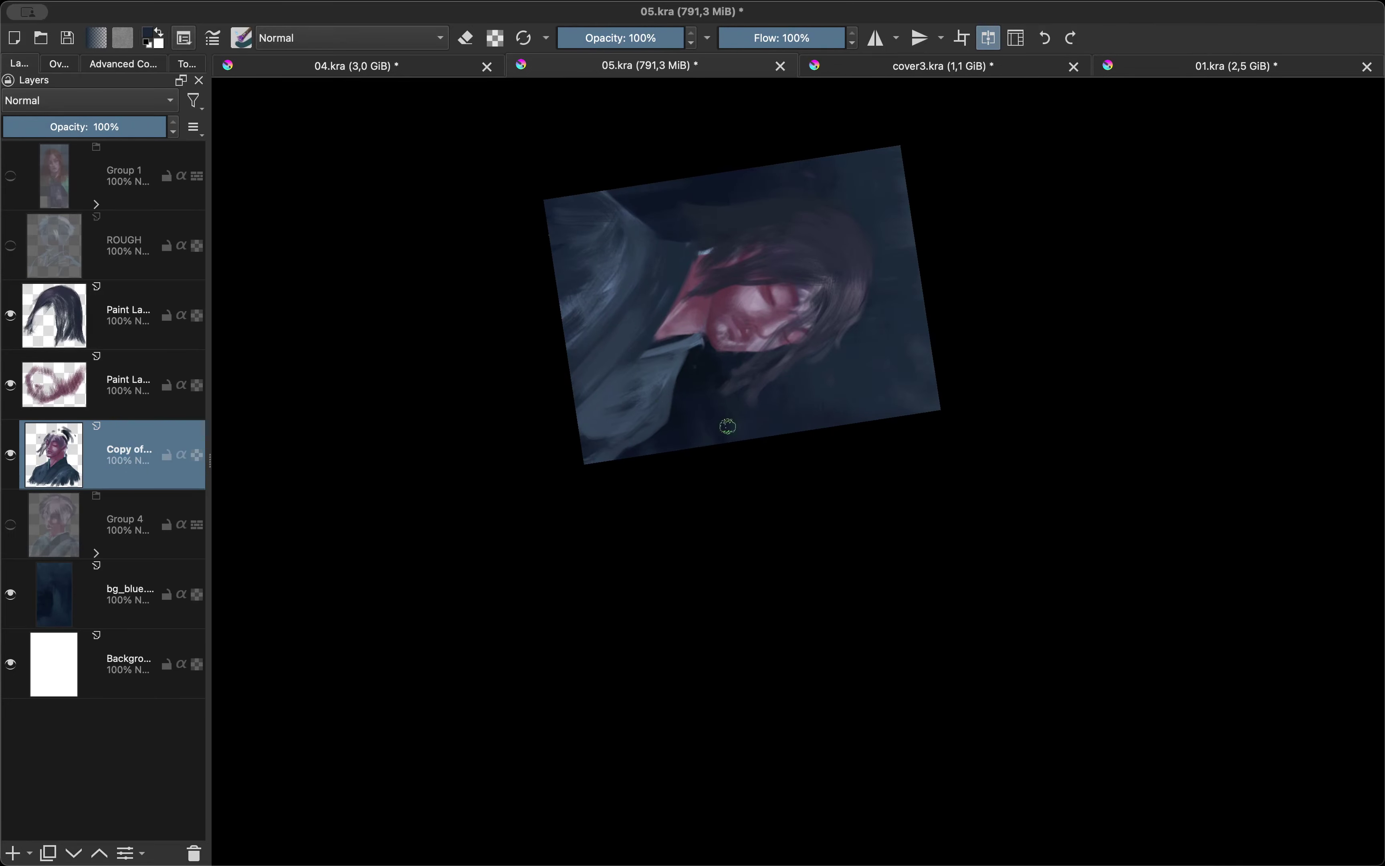
key("5")
Toggle the dark hair layer's visibility with V to compare, then return to the face layer.
key("m")
scroll(727, 427, "up", 3)
key("Page_Up")
key("Page_Up")
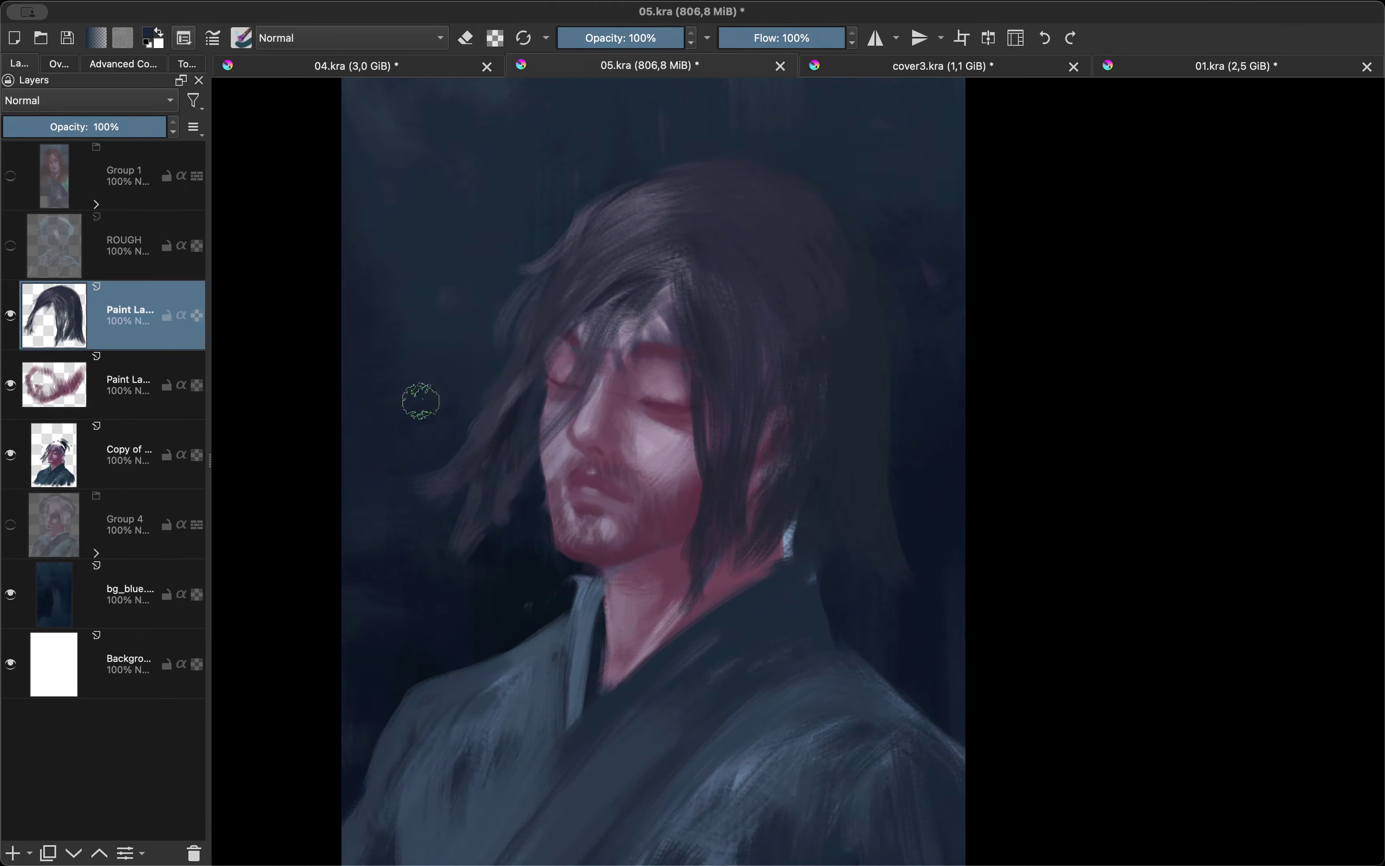
key("v")
key("v")
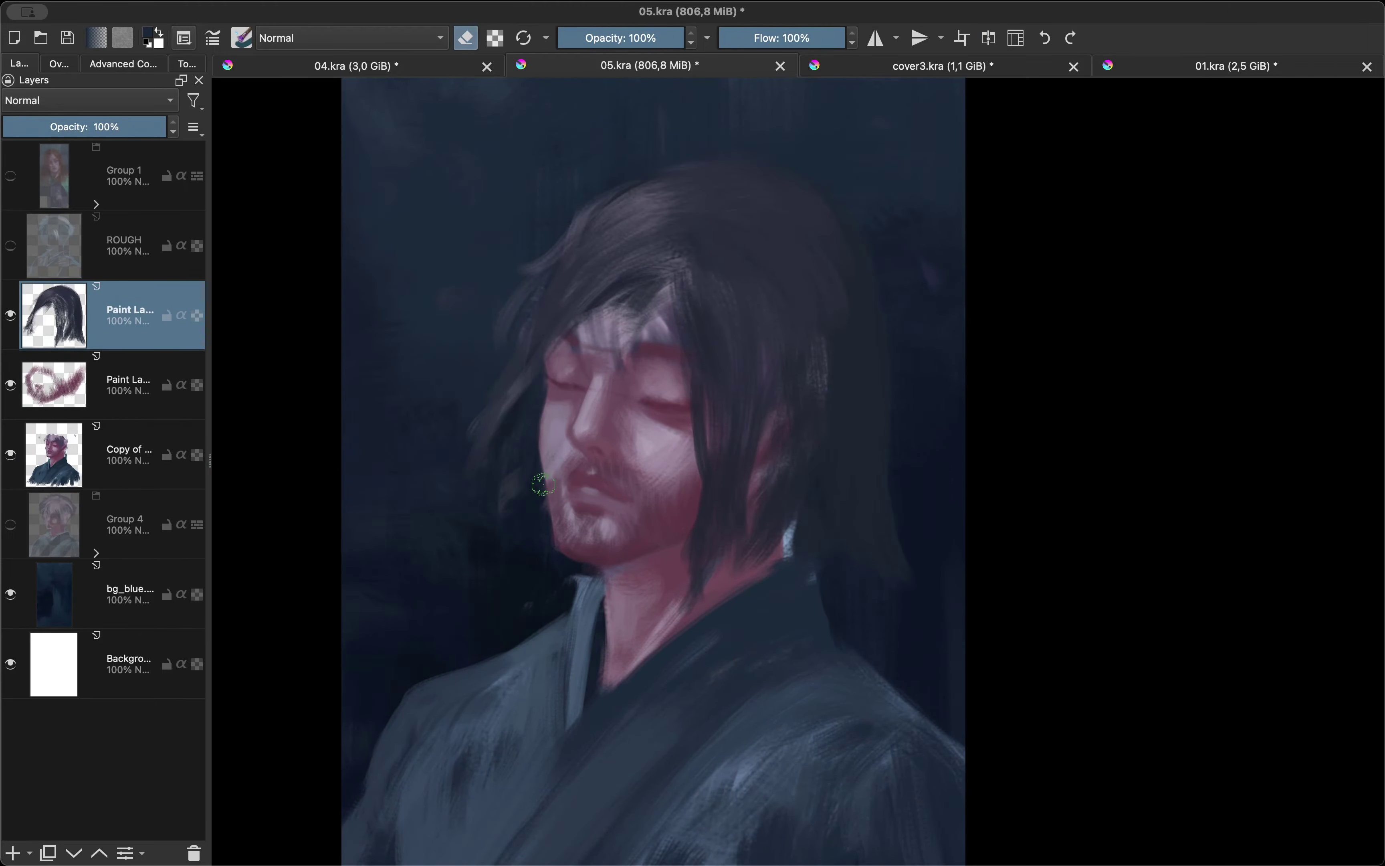
key("v")
mouse_move(750, 430)
left_mouse_down()
mouse_move(613, 422)
mouse_move(654, 494)
left_mouse_up()
key("Page_Down")
key("Page_Down")
Sample the face's pink skin, paint it over the skull and erase around the ear.
key("e")
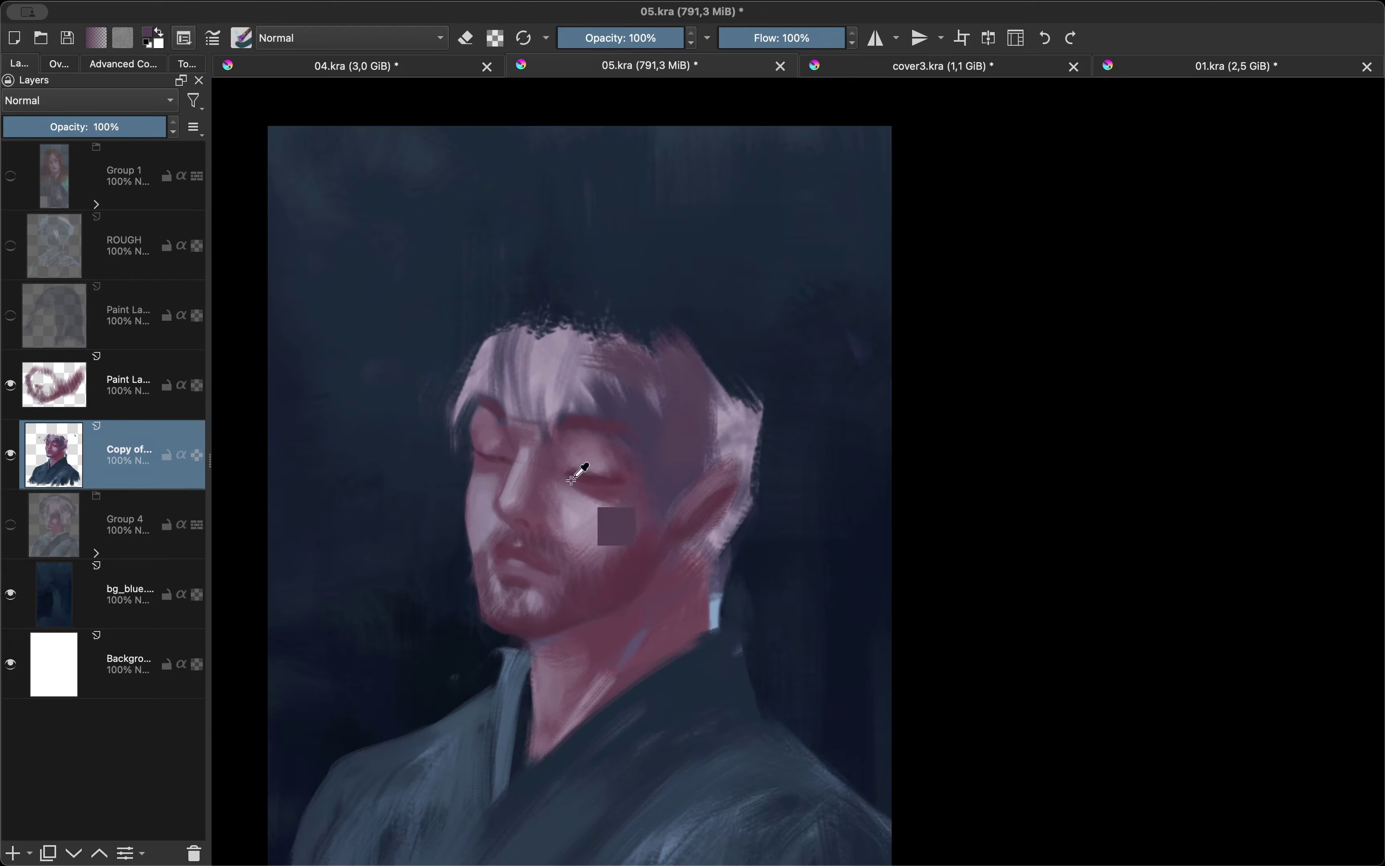
left_click(615, 452, "ctrl")
key("e")
key("ctrl+z")
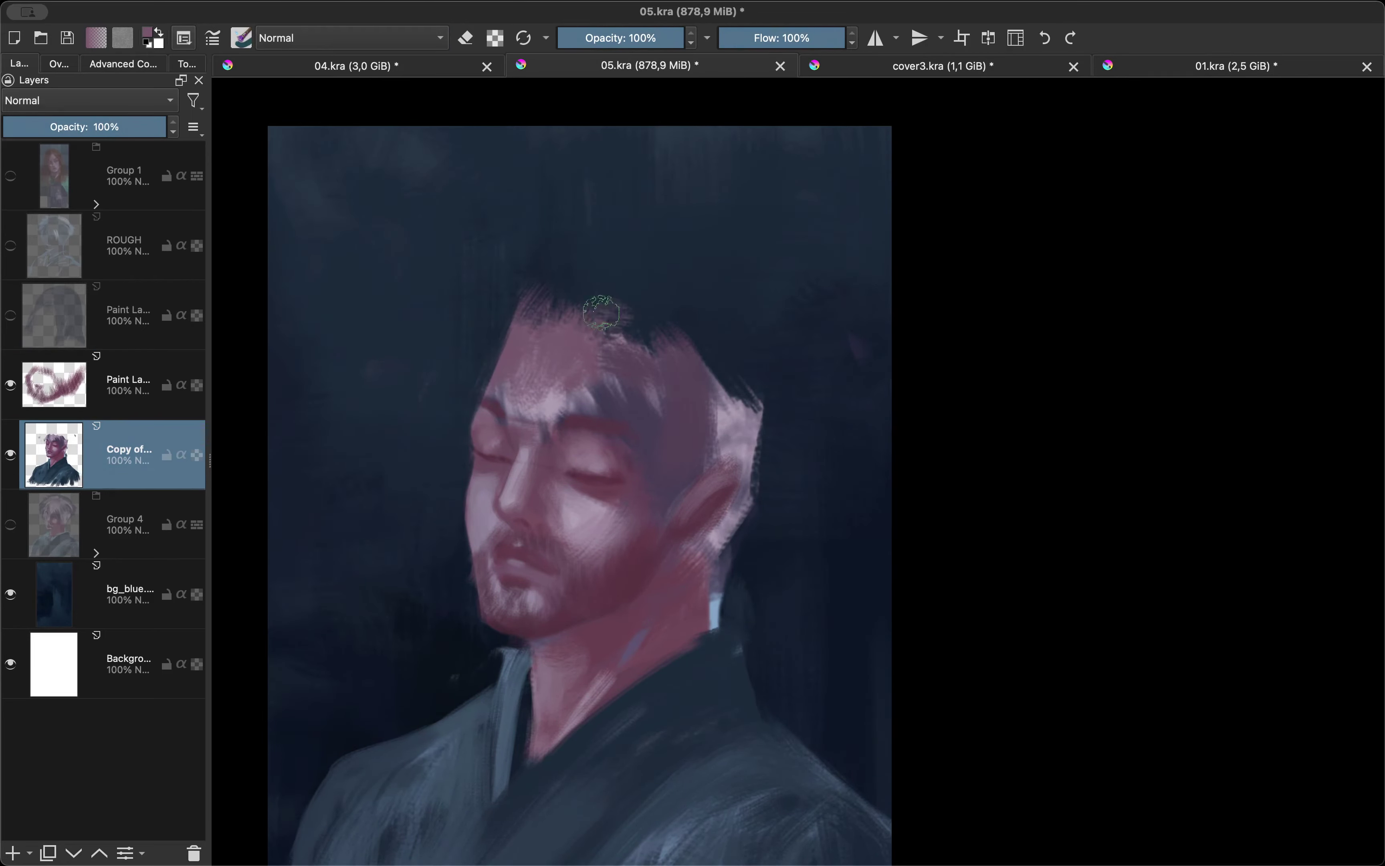
left_click_drag(601, 312, 737, 453)
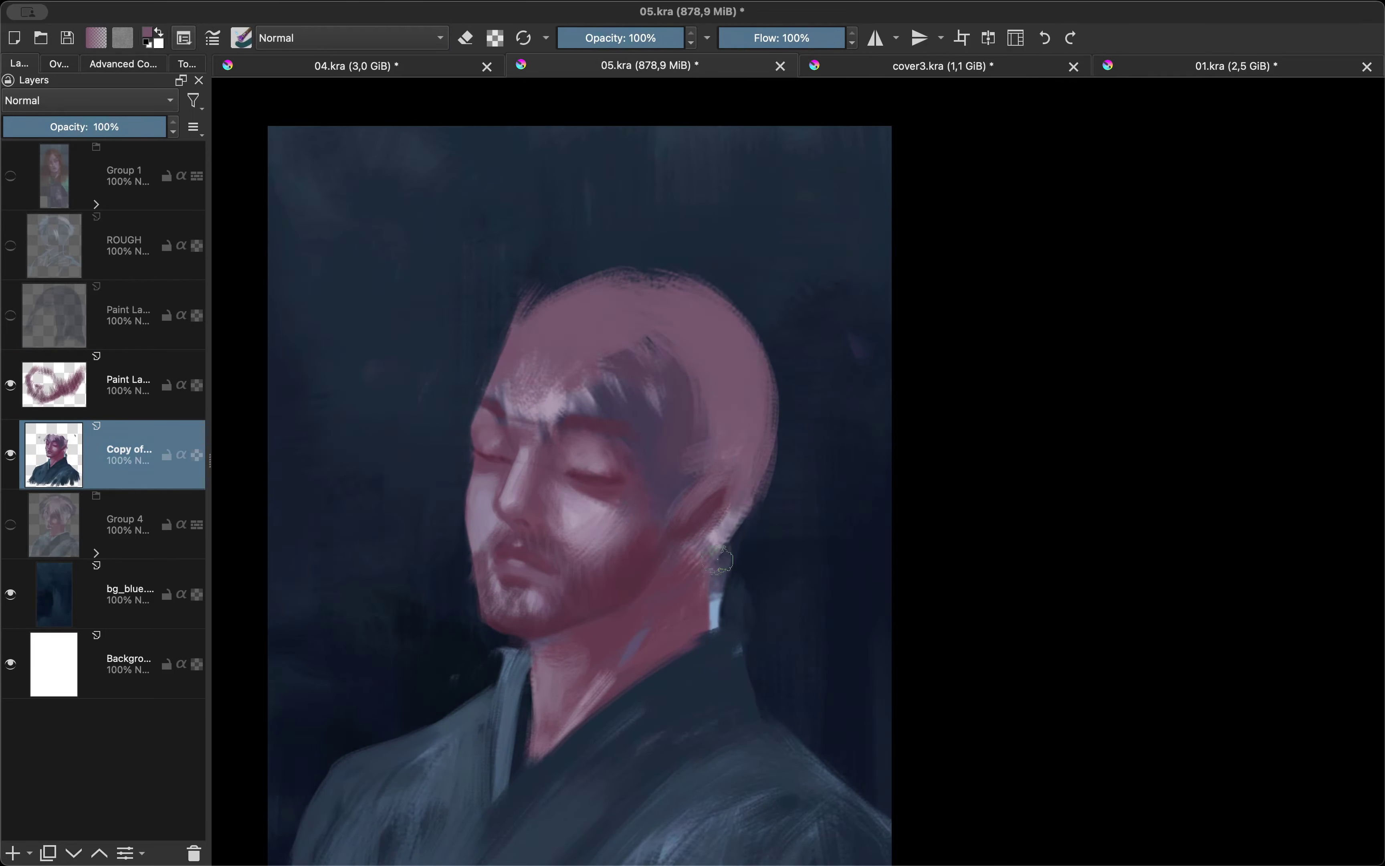
key("e")
left_click_drag(718, 560, 722, 627)
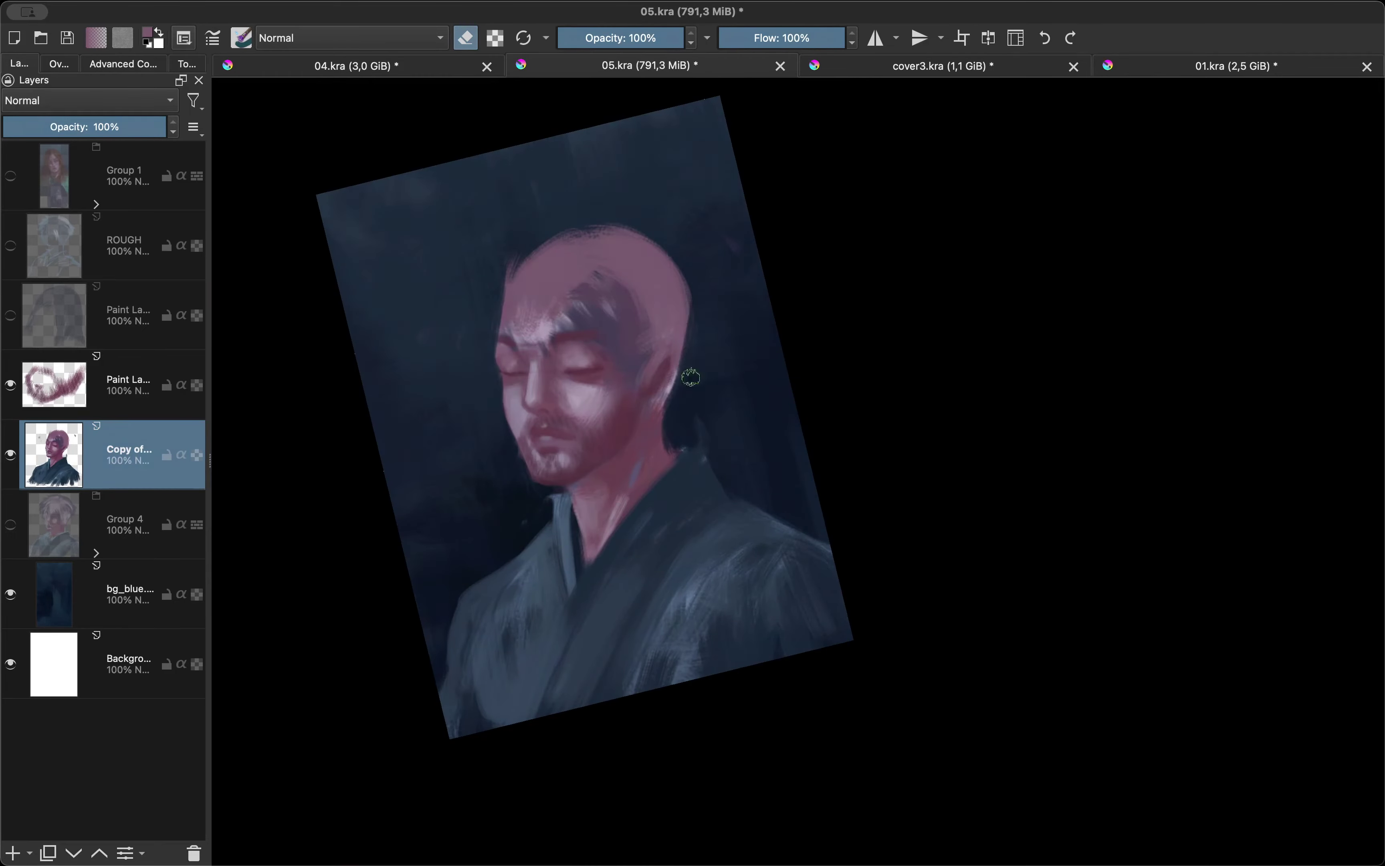
key("5")
Select the second paint layer and the face layer, and shift the face slightly down.
left_click(12, 394)
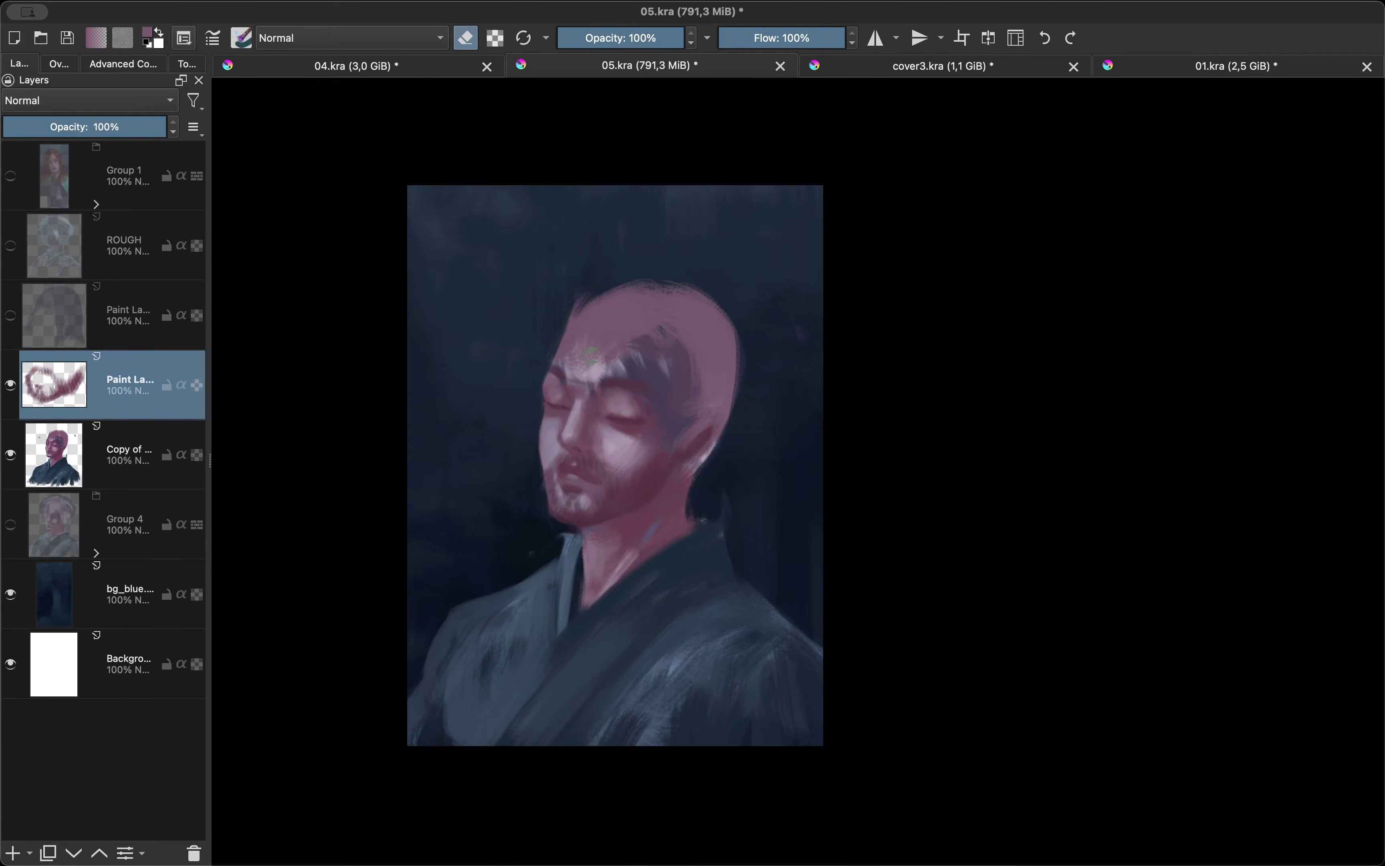
left_click(108, 455, "shift")
key("ctrl+t")
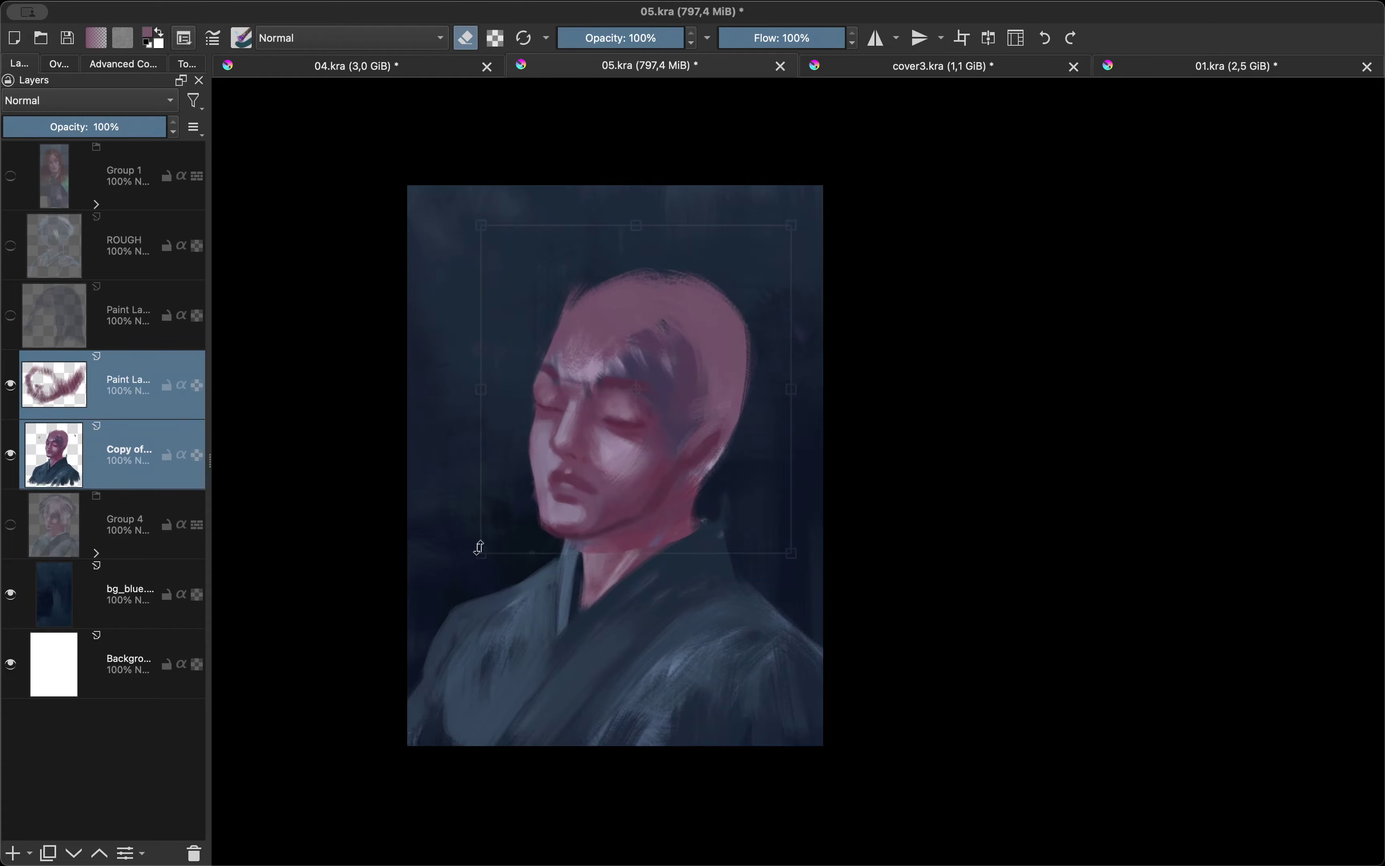
left_click_drag(605, 497, 602, 512)
key("Return")
Check the face mirrored and rotated, then sample a skin colour from the face.
key("m")
key("6")
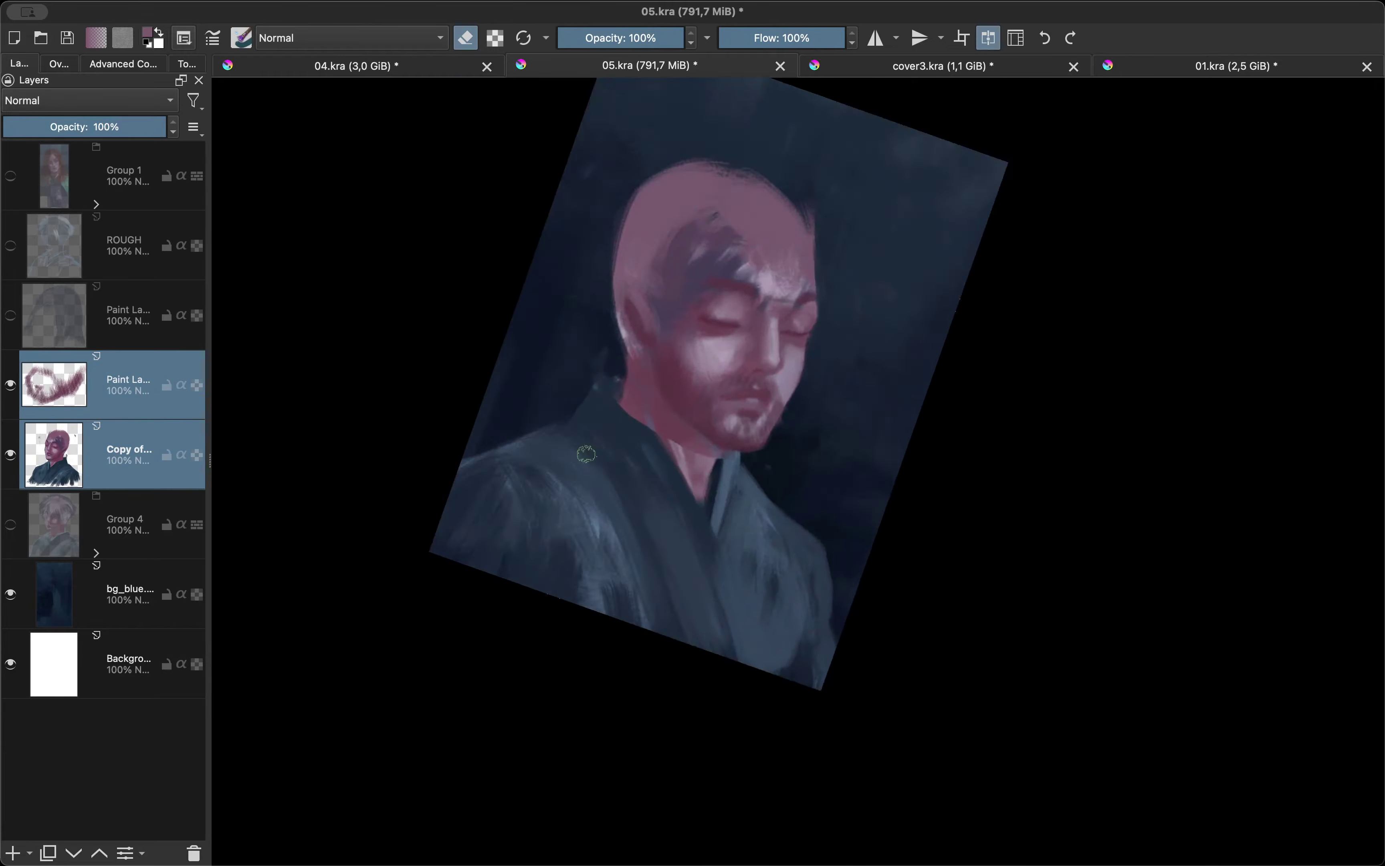
scroll(520, 380, "up", 3)
key("m")
key("5")
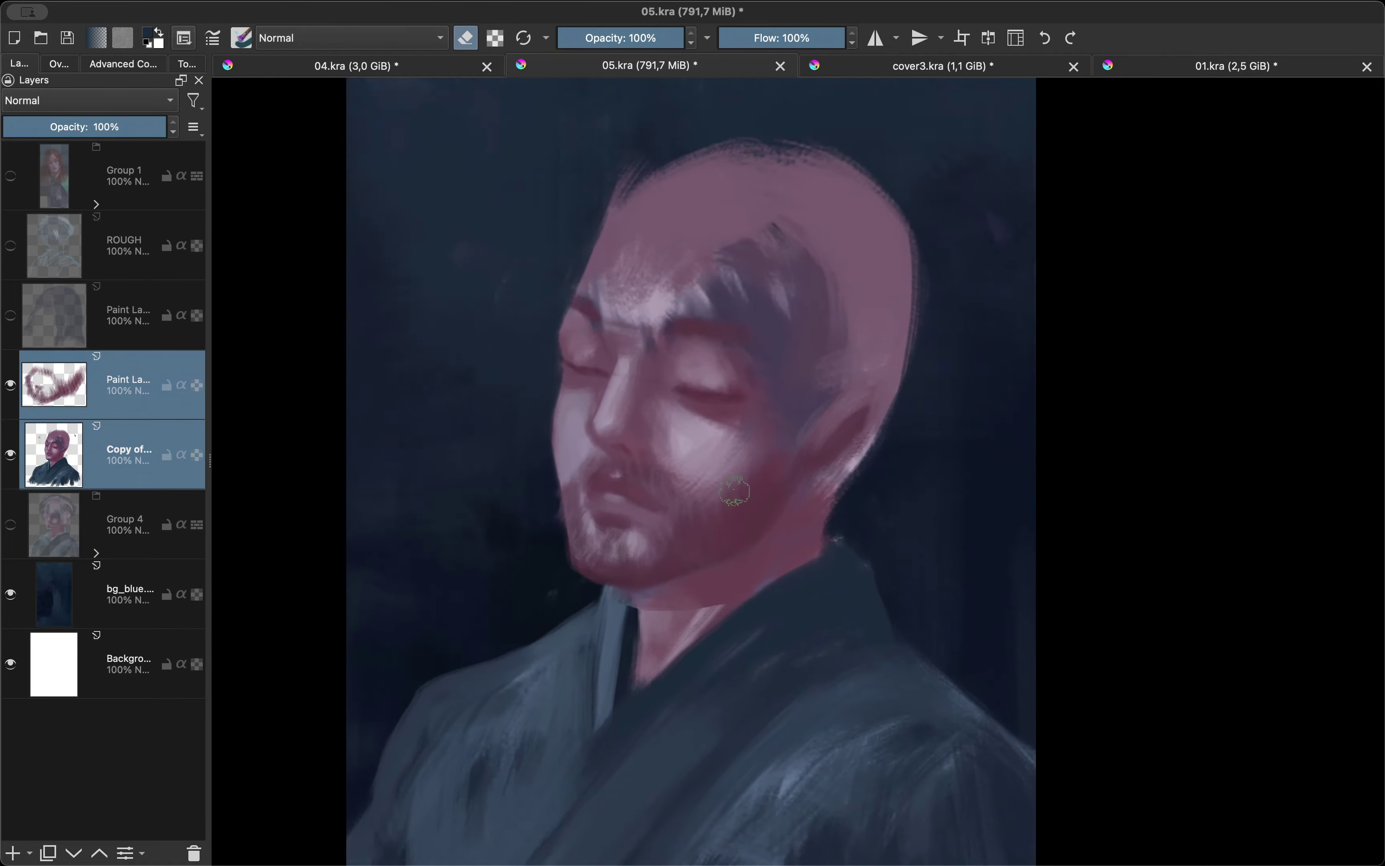
scroll(720, 426, "up", 3)
key("e")
left_click(640, 491, "ctrl")
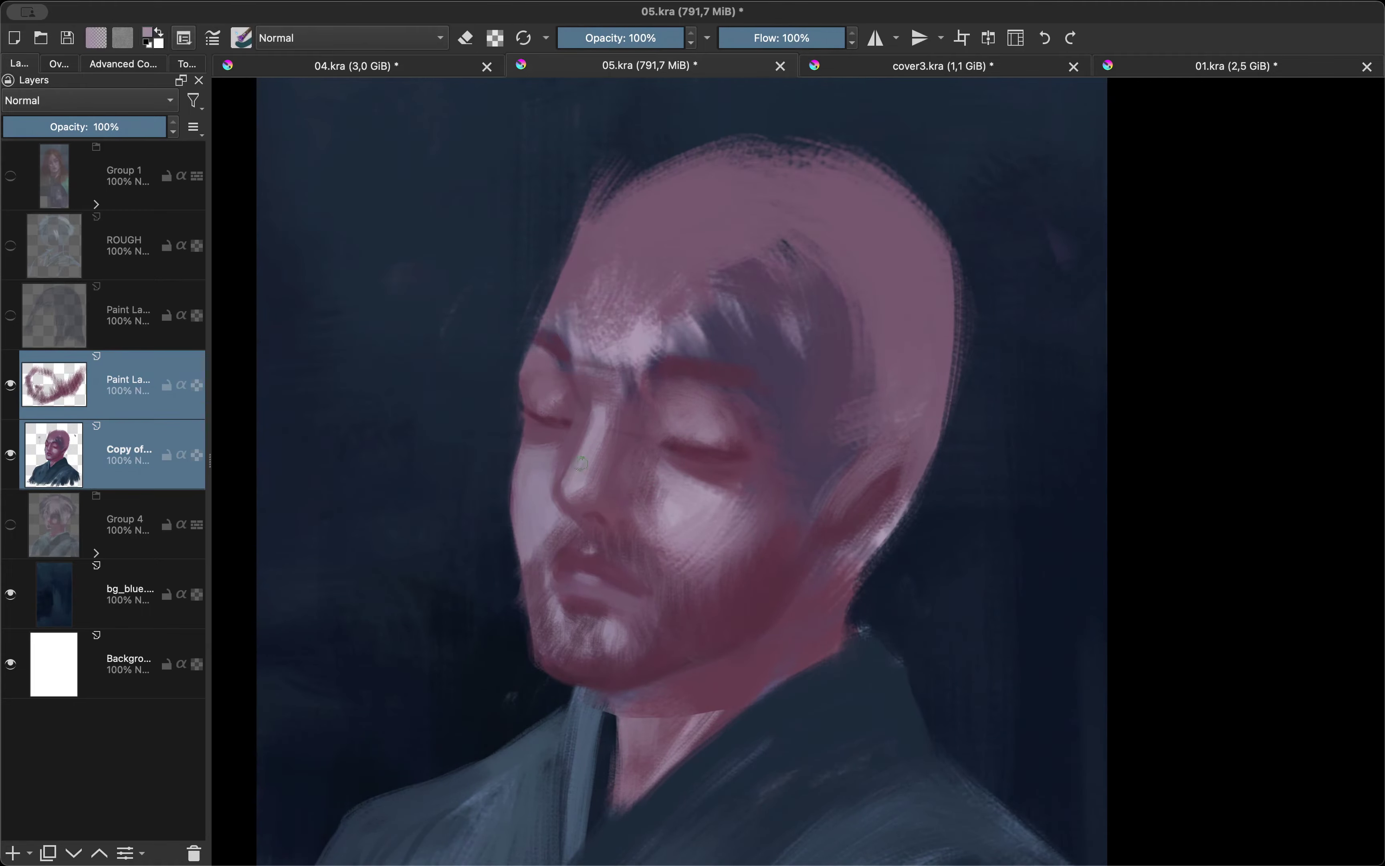
Mirror-check the face, then repaint the cheek beneath the eye with the sampled skin tone.
key("m")
key("6")
key("m")
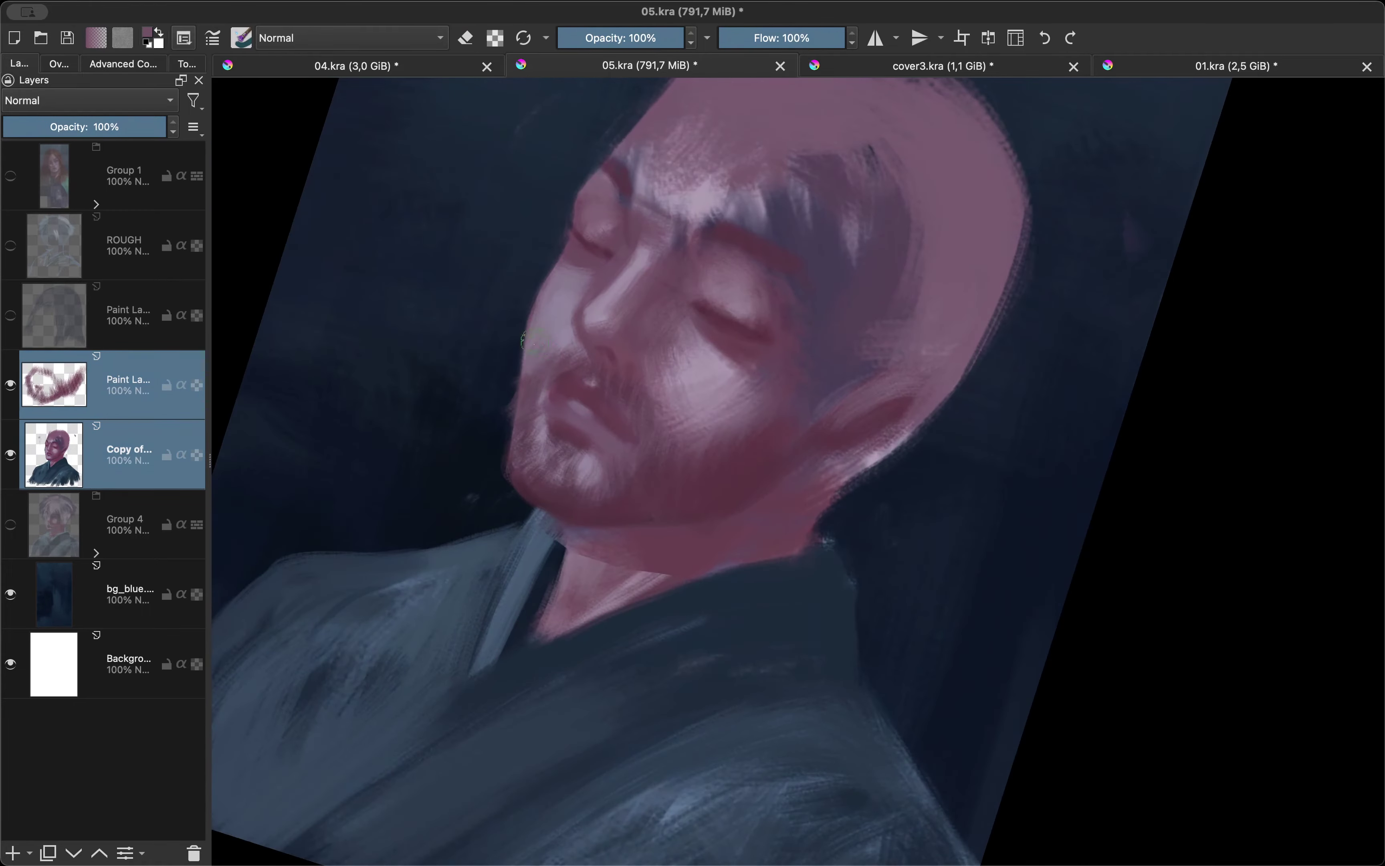
key("m")
key("m")
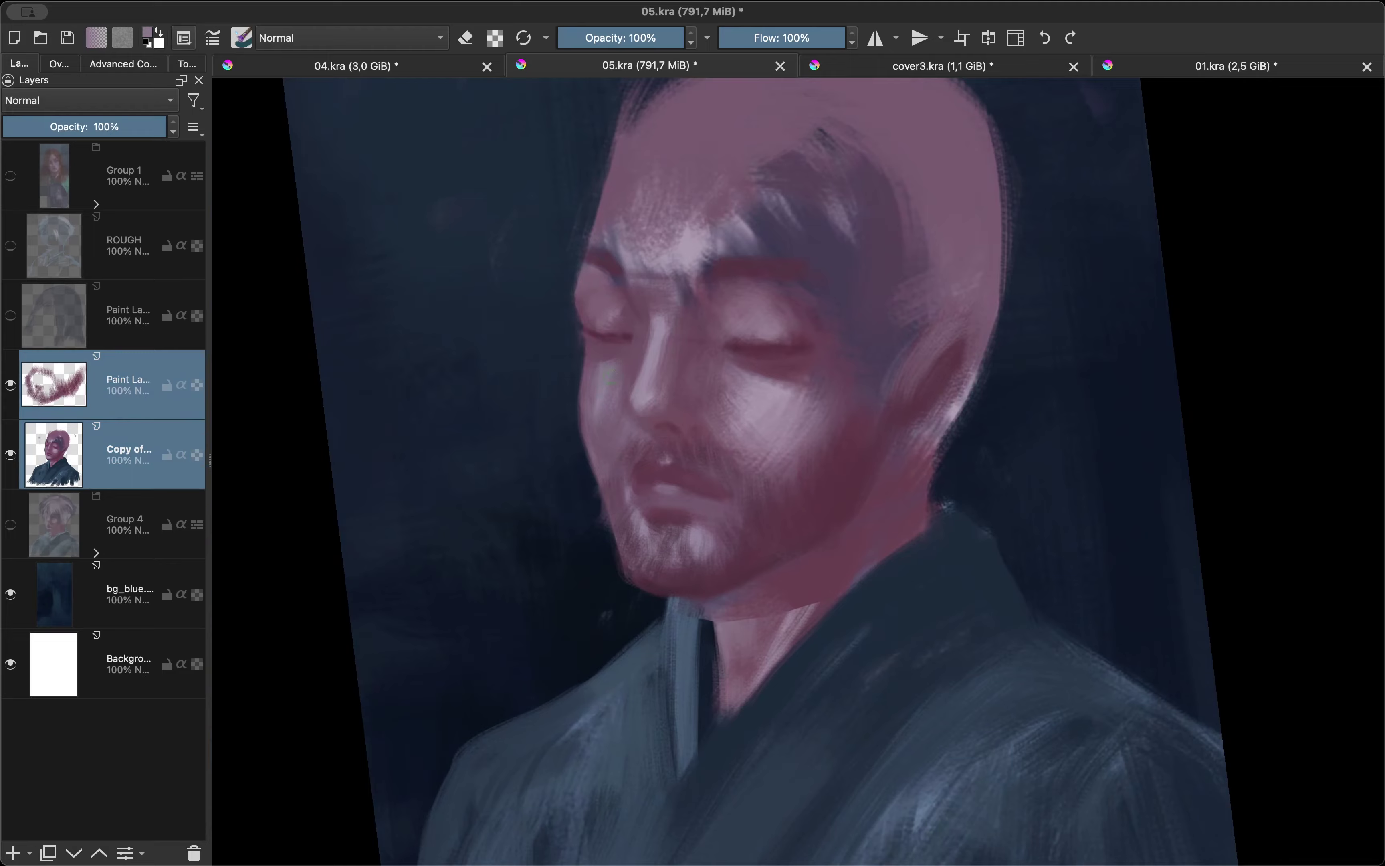
key("plus")
key("plus")
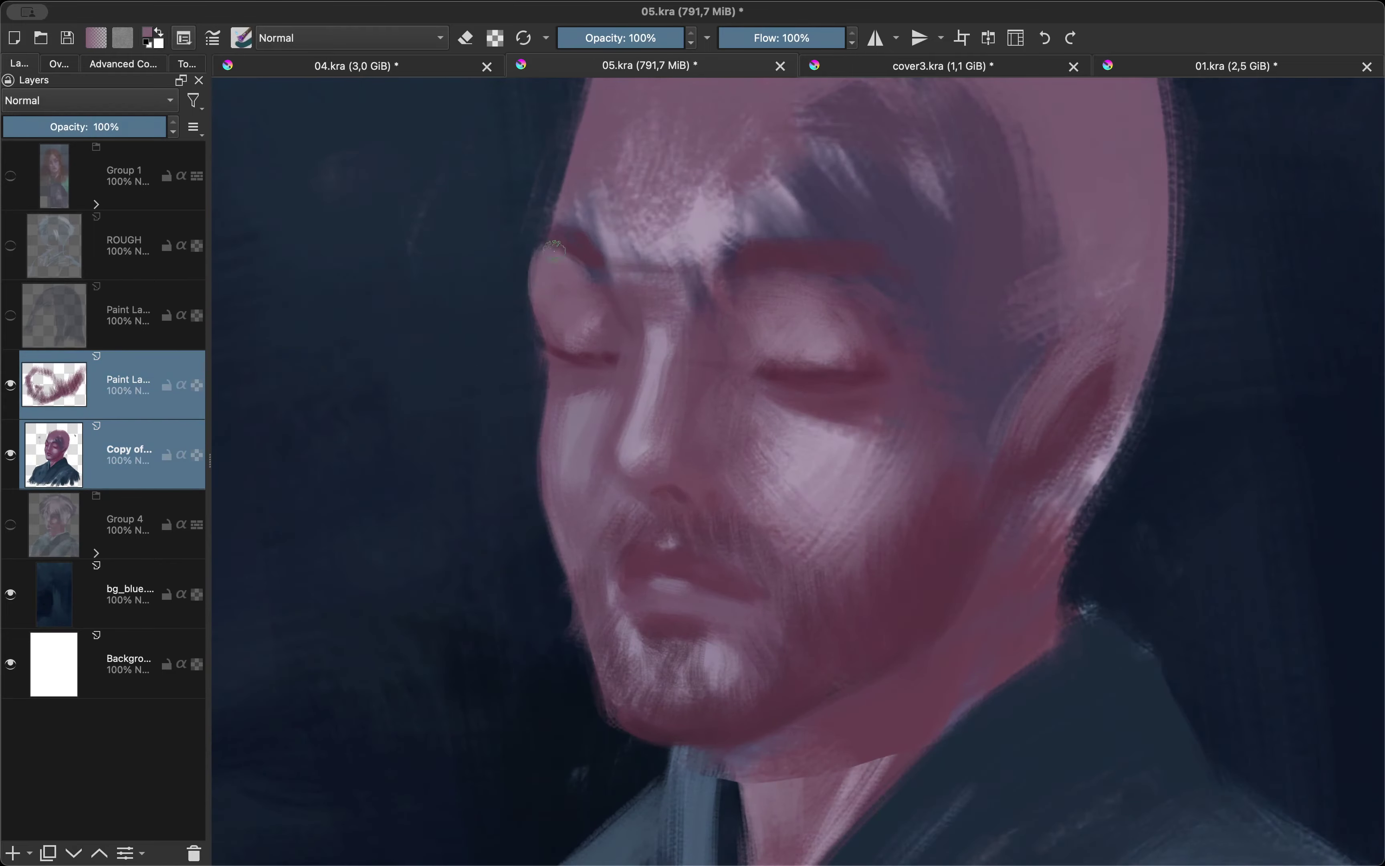
key("m")
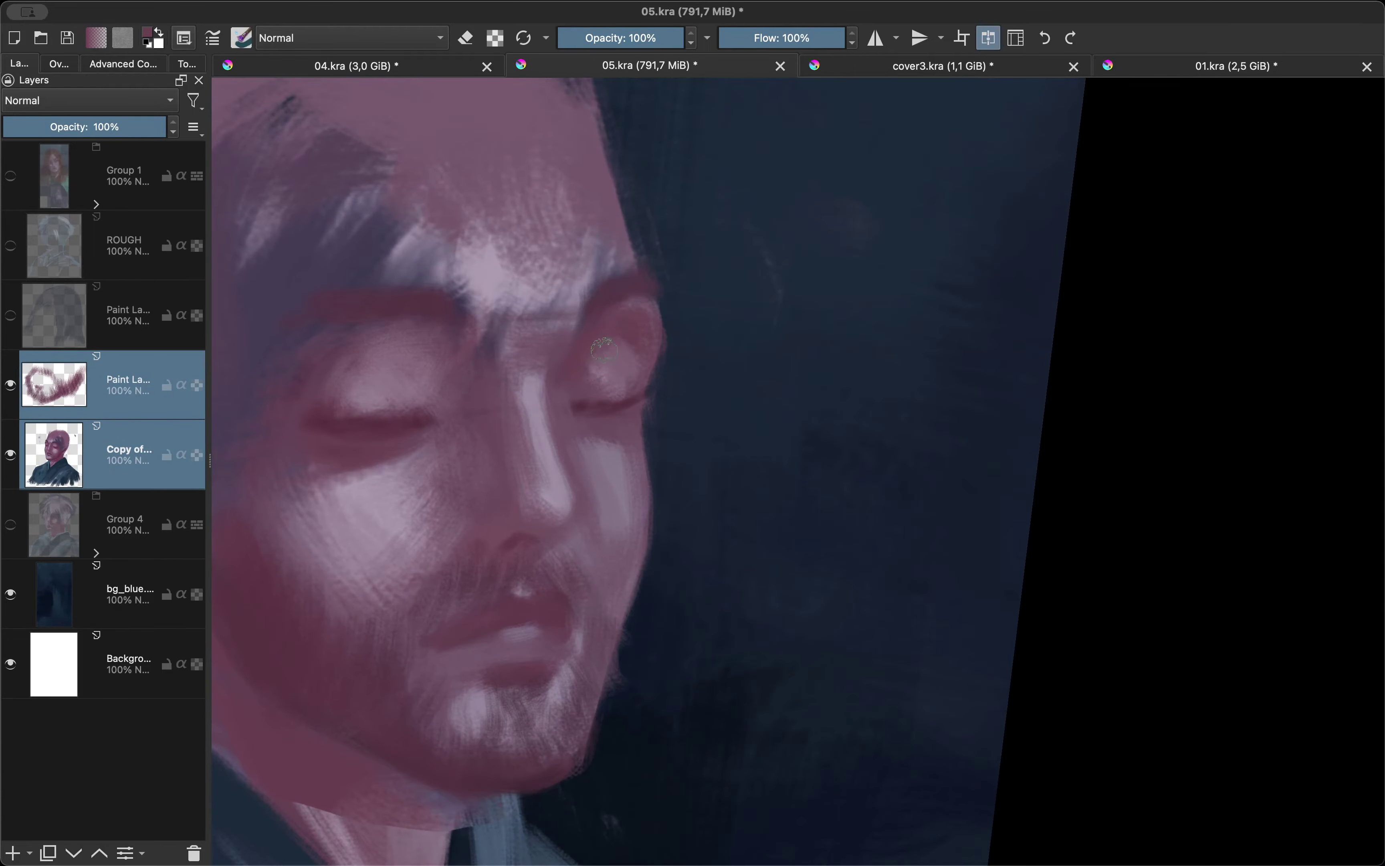
left_click_drag(604, 349, 649, 395)
scroll(458, 396, "down", 5)
scroll(525, 412, "up", 6)
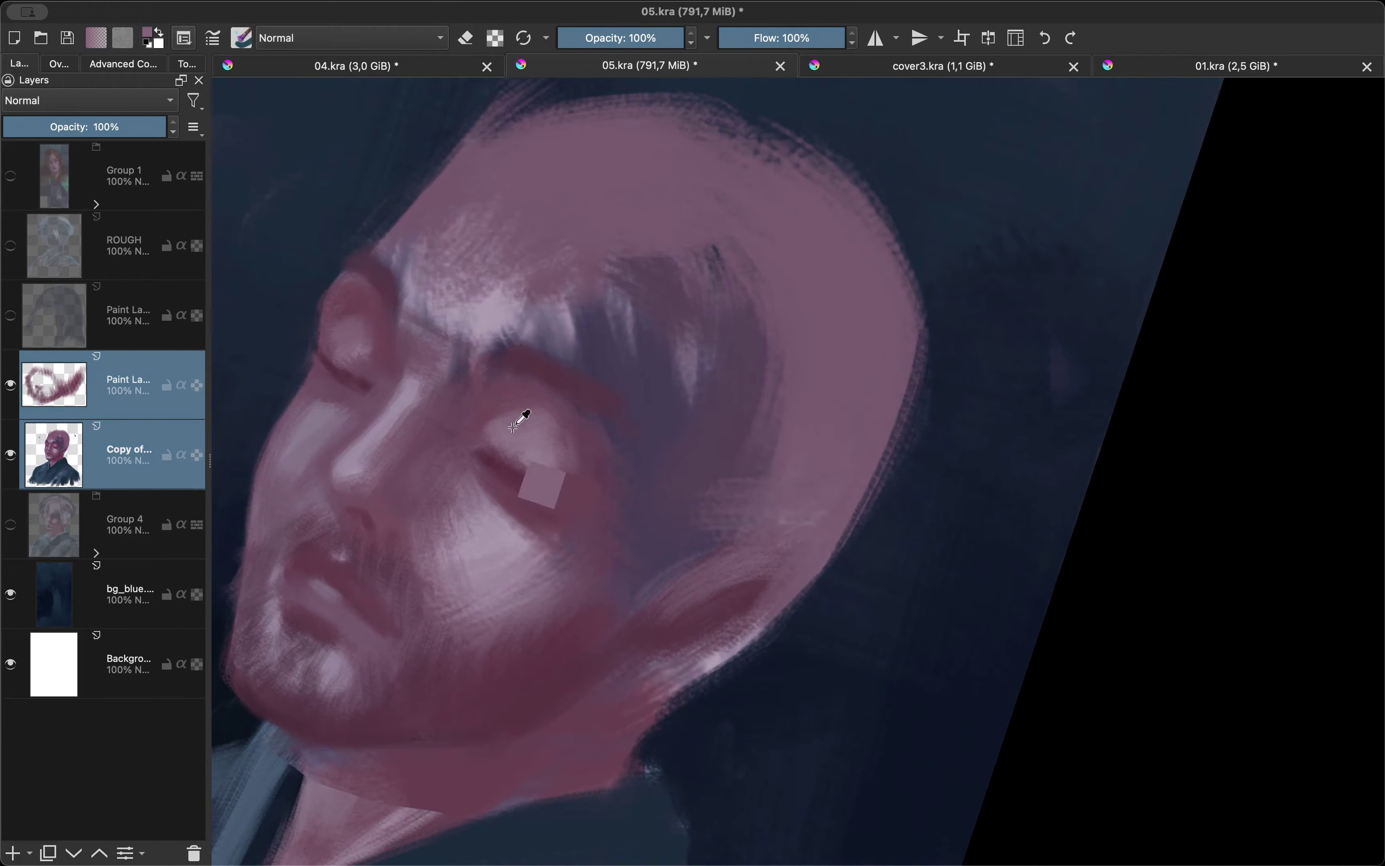
scroll(501, 451, "down", 1)
left_click_drag(554, 427, 483, 440)
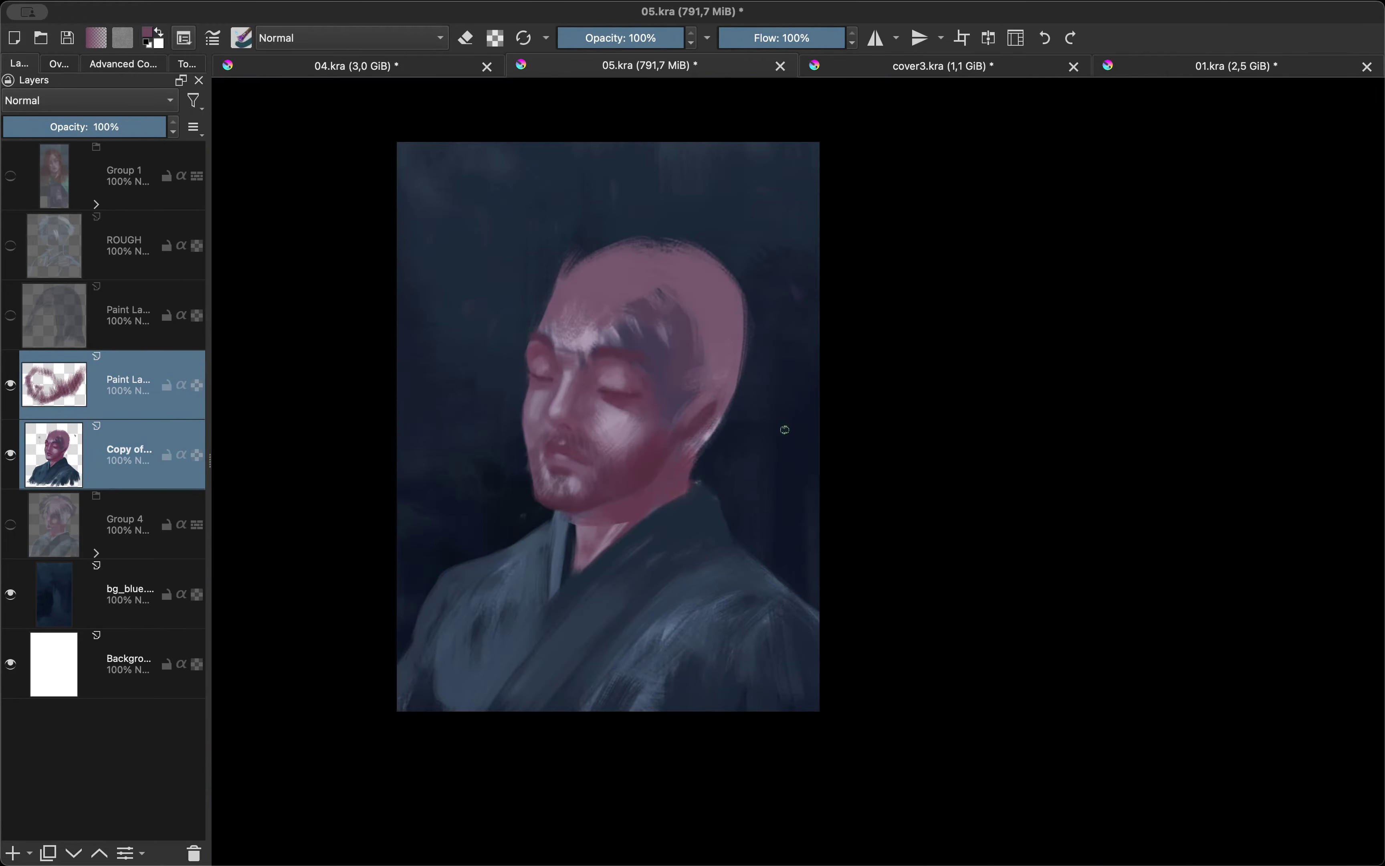
Close the other open documents, discarding unsaved changes to 04.kra, cover3.kra and 01.kra.
key("super+q")
left_click(713, 457)
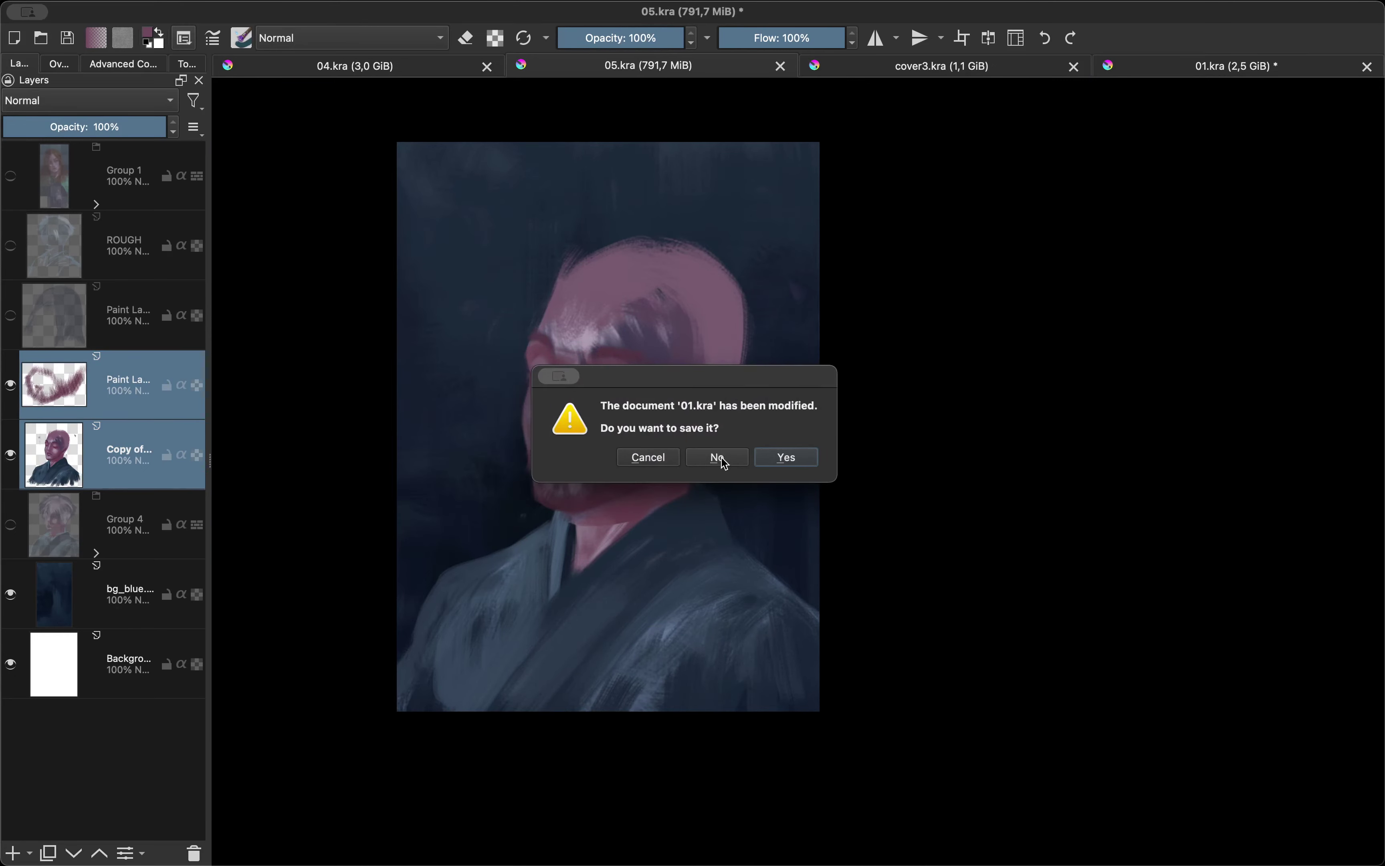
left_click(722, 457)
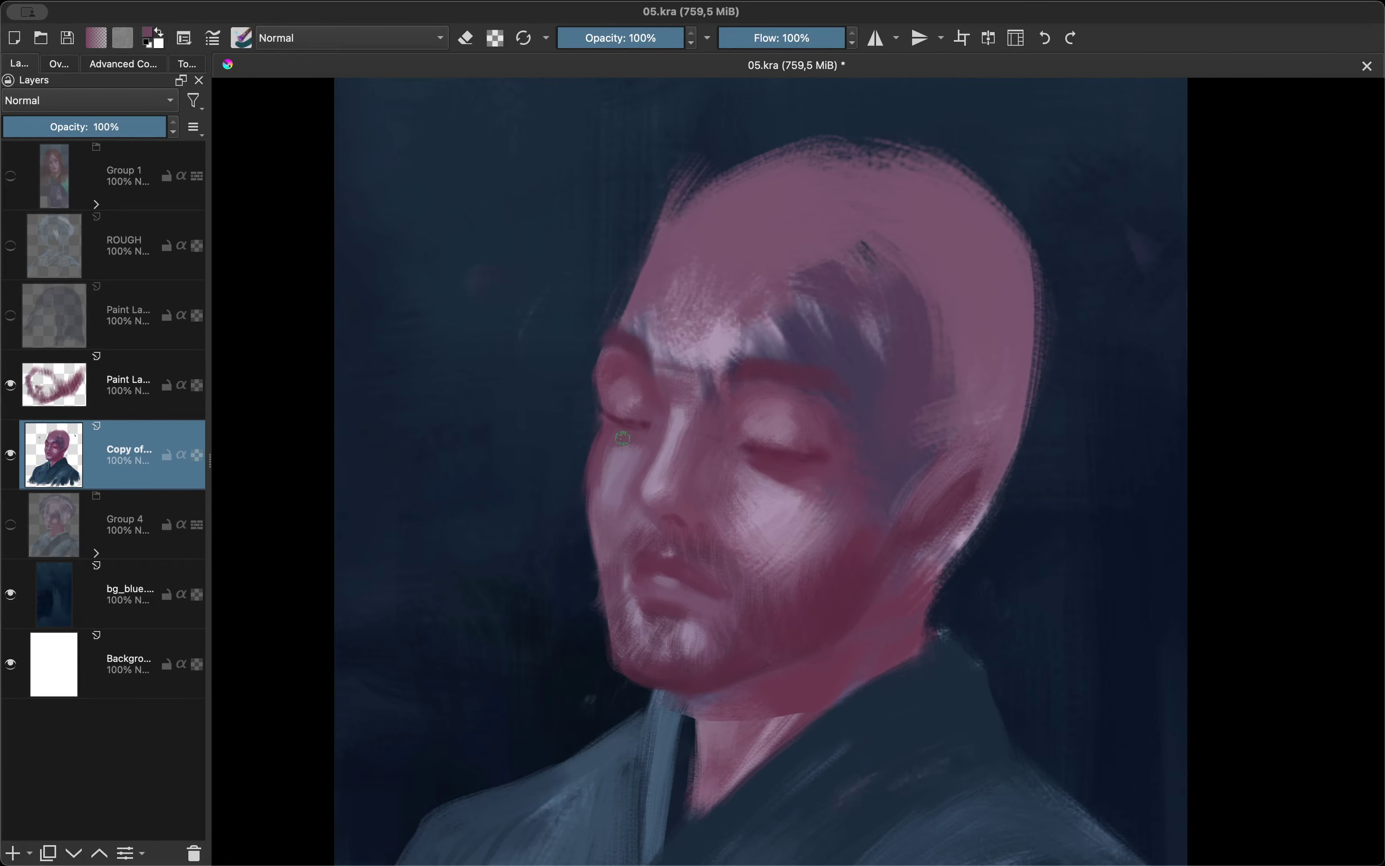
Blend lighter skin strokes across the forehead, brow and around the eye, mirror-checking the face.
key("m")
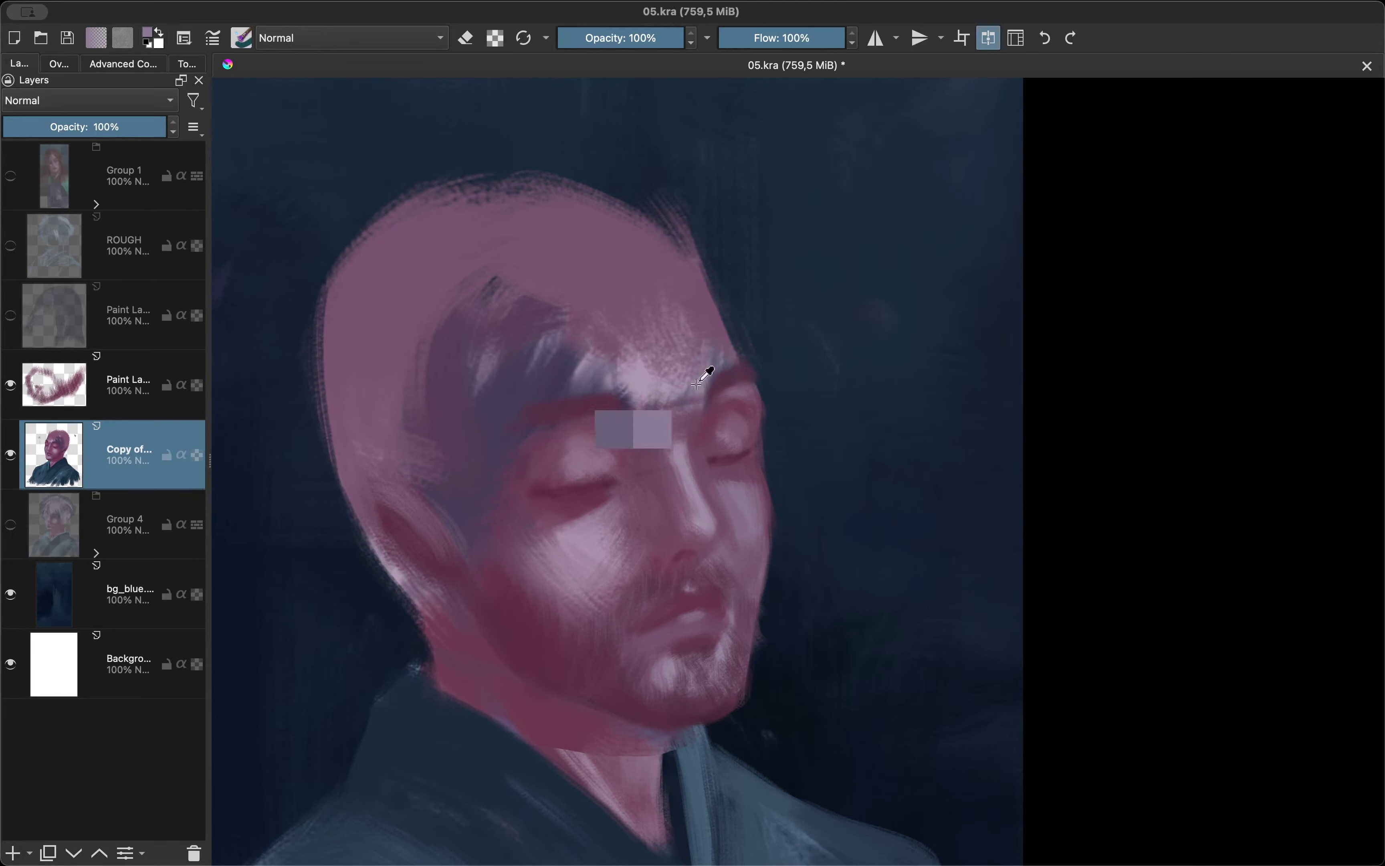
key("m")
mouse_move(522, 375)
left_mouse_down()
mouse_move(587, 362)
mouse_move(620, 413)
mouse_move(494, 381)
mouse_move(715, 424)
left_mouse_up()
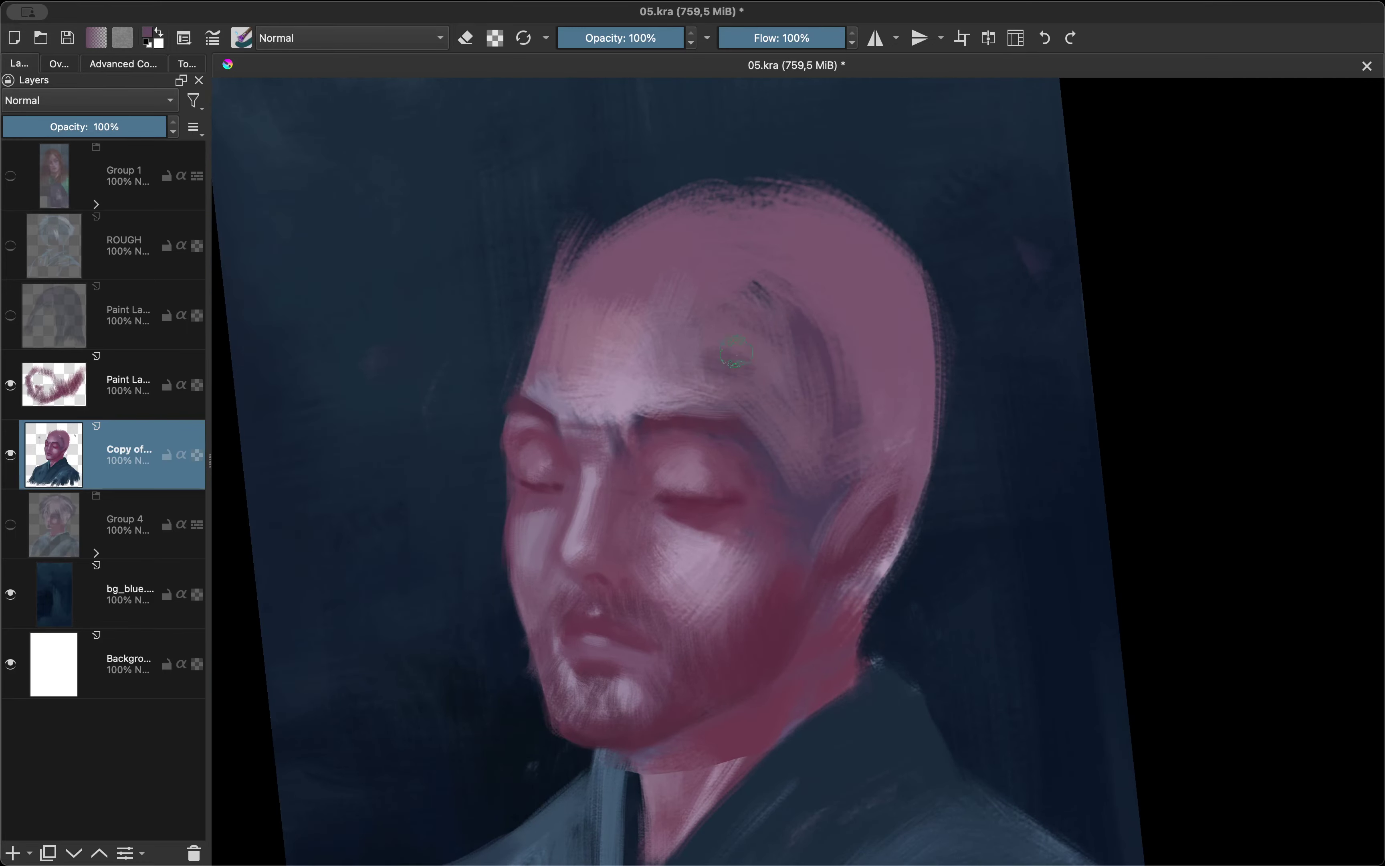
mouse_move(703, 296)
left_mouse_down()
mouse_move(828, 309)
mouse_move(710, 377)
mouse_move(690, 312)
mouse_move(700, 270)
mouse_move(687, 258)
left_mouse_up()
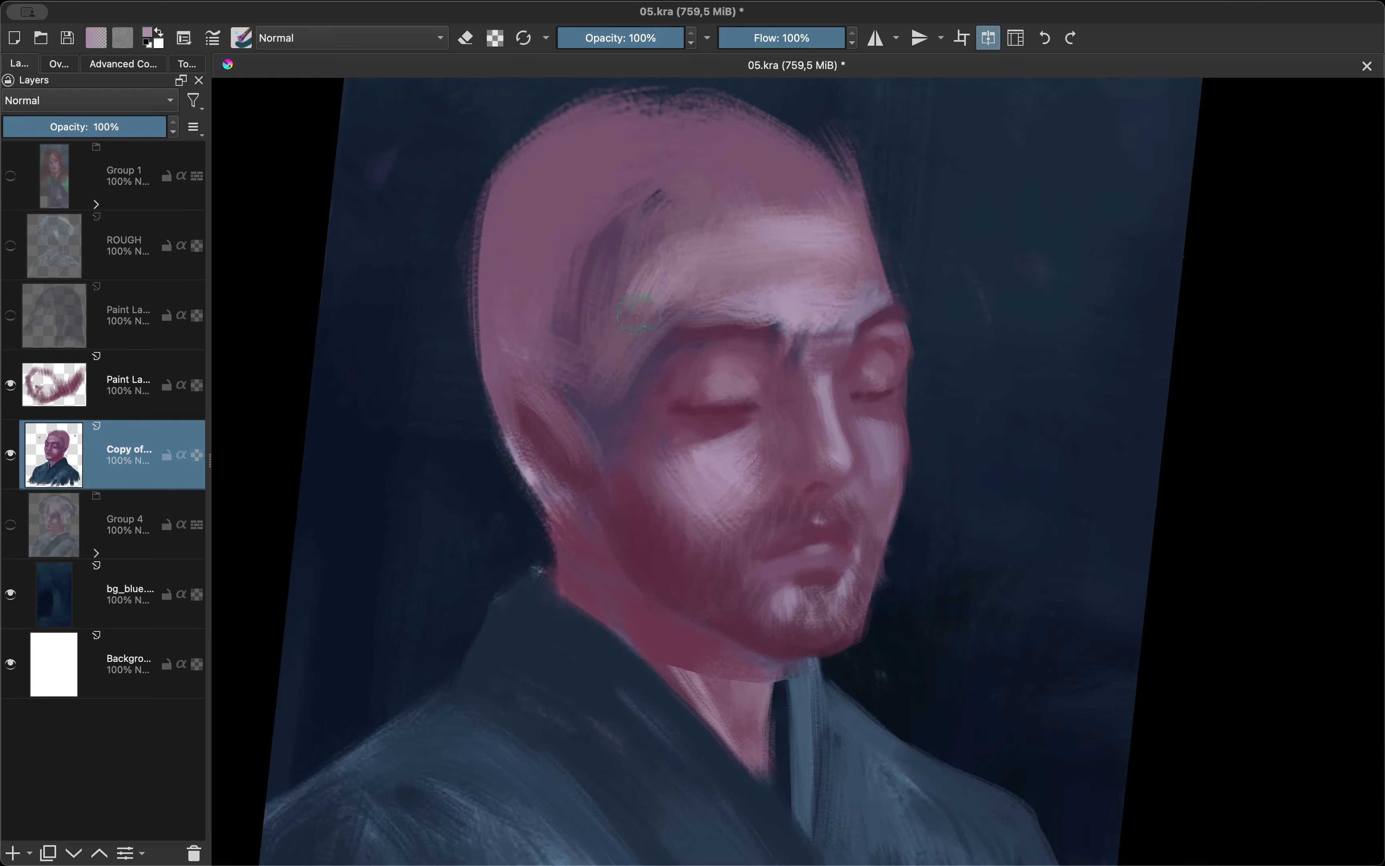
mouse_move(636, 343)
left_mouse_down()
mouse_move(715, 389)
mouse_move(674, 369)
left_mouse_up()
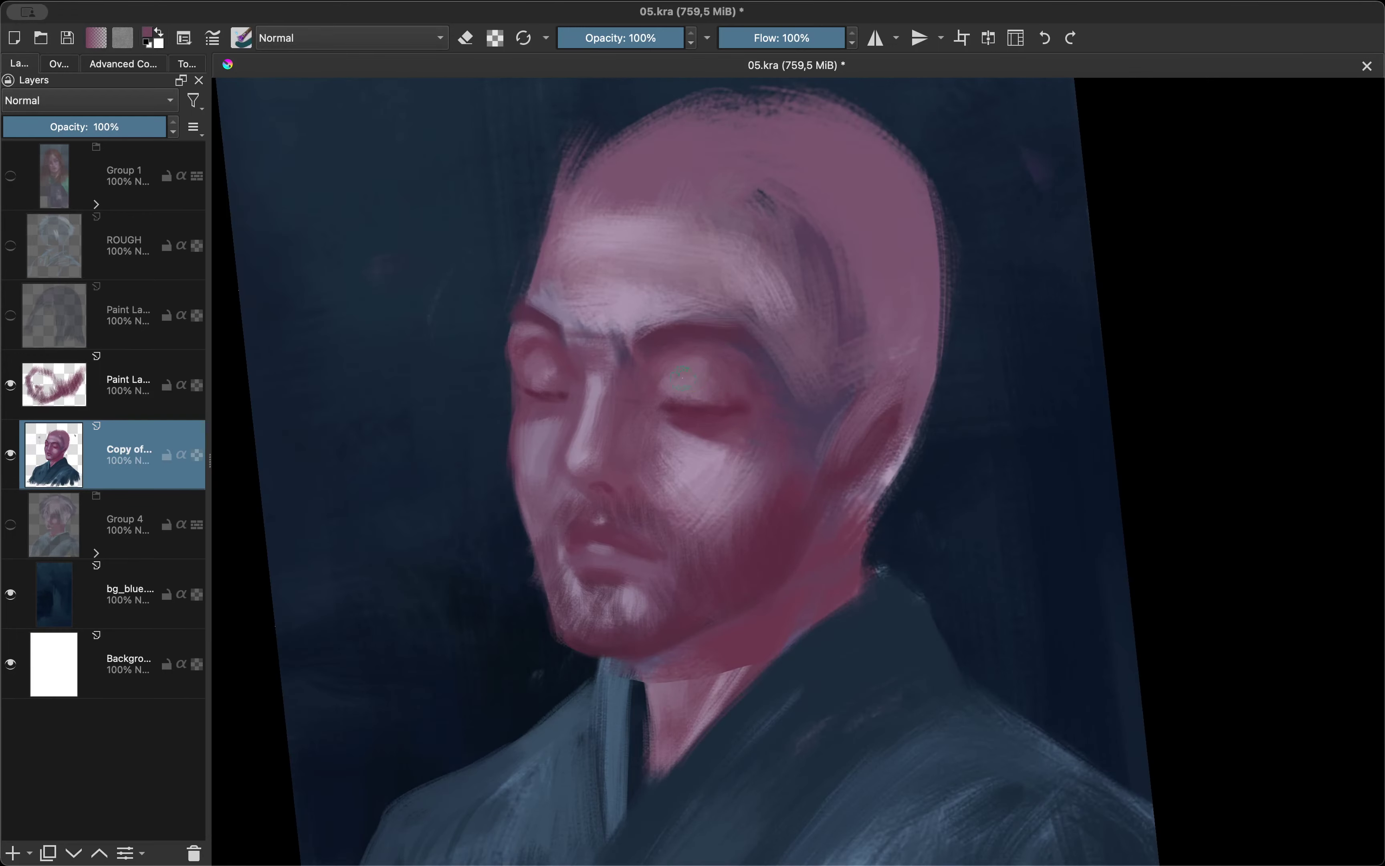
key("m")
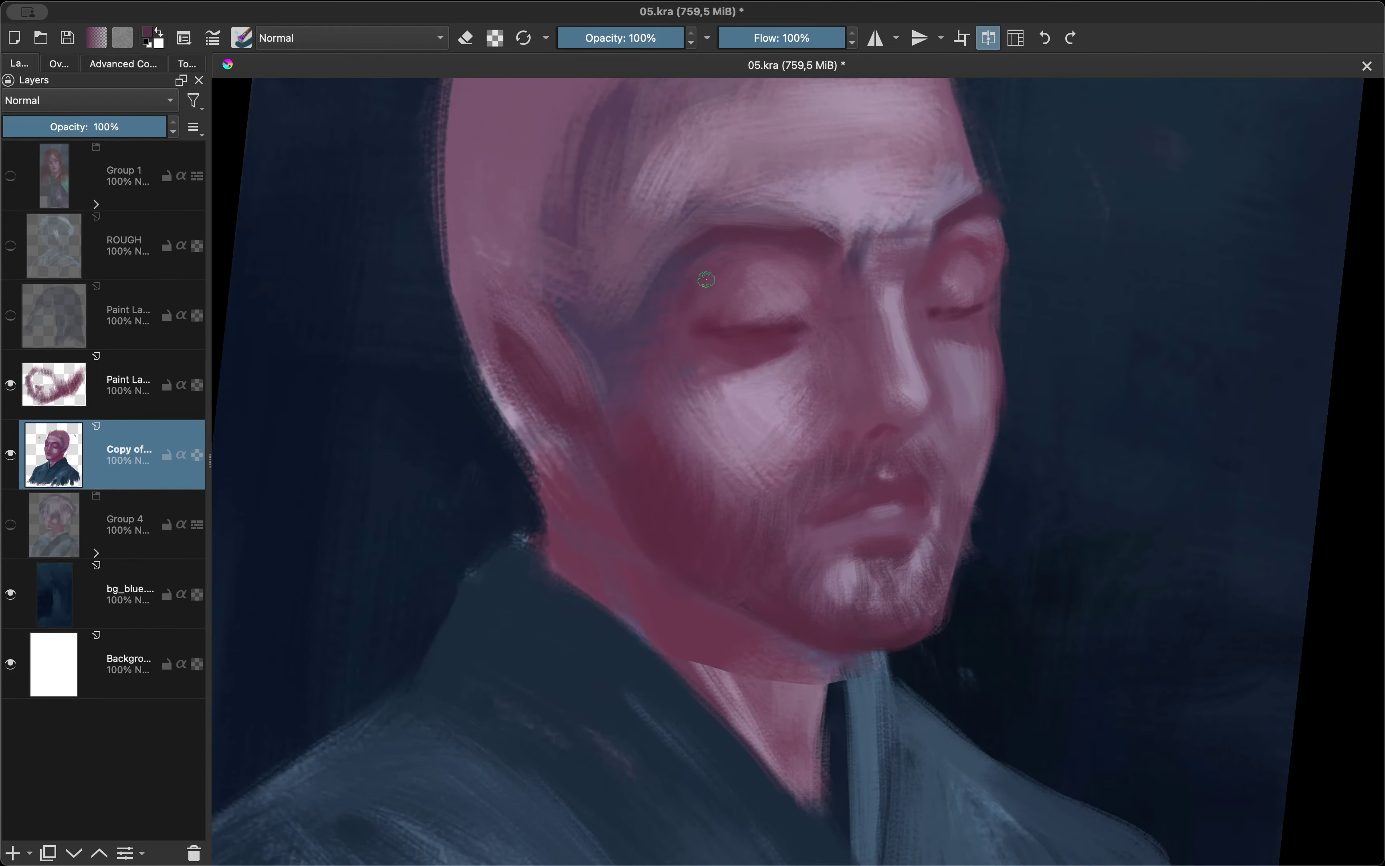
key("m")
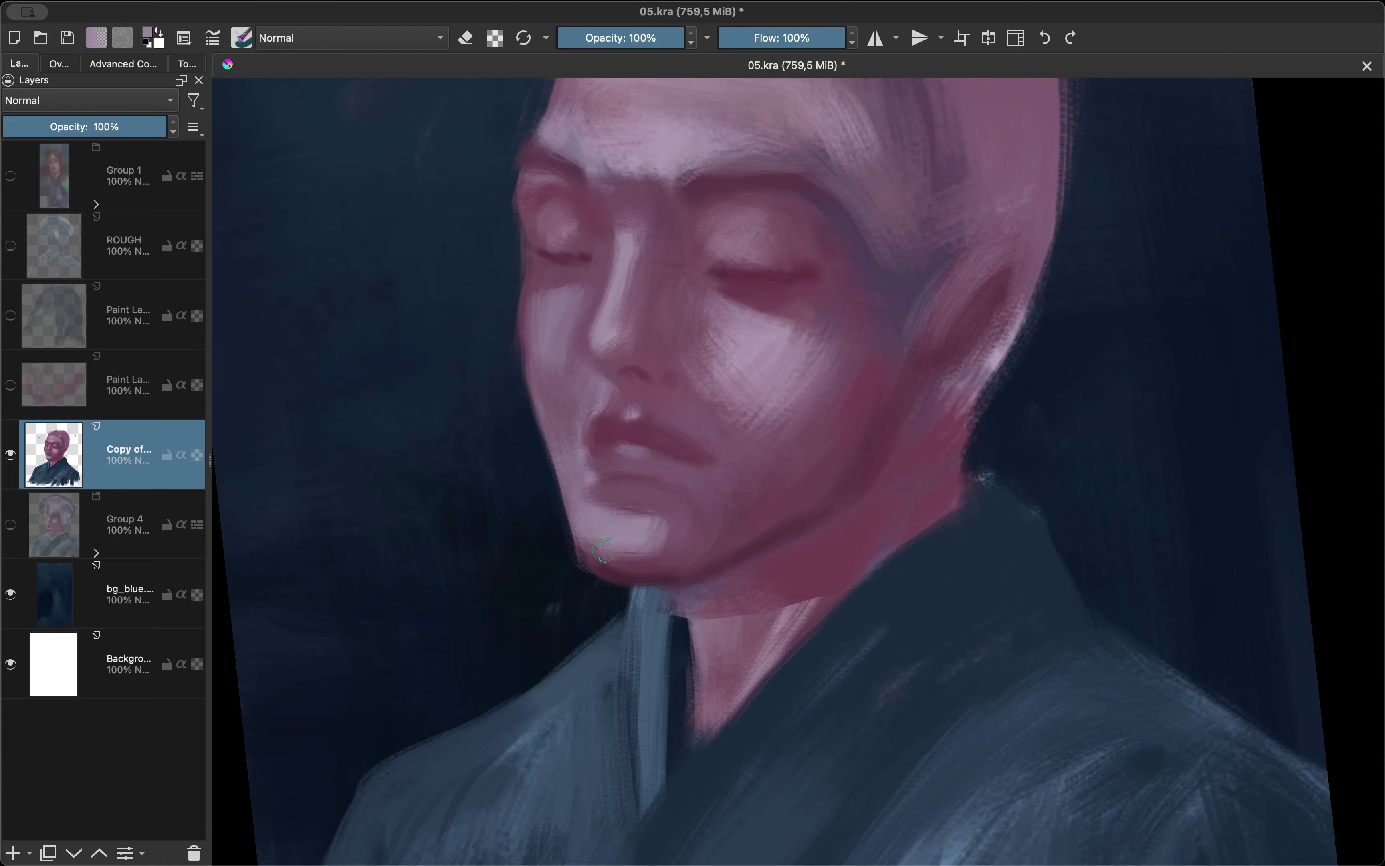
Flip the view back and forth with Mirror View to check the face's symmetry.
key("m")
key("m")
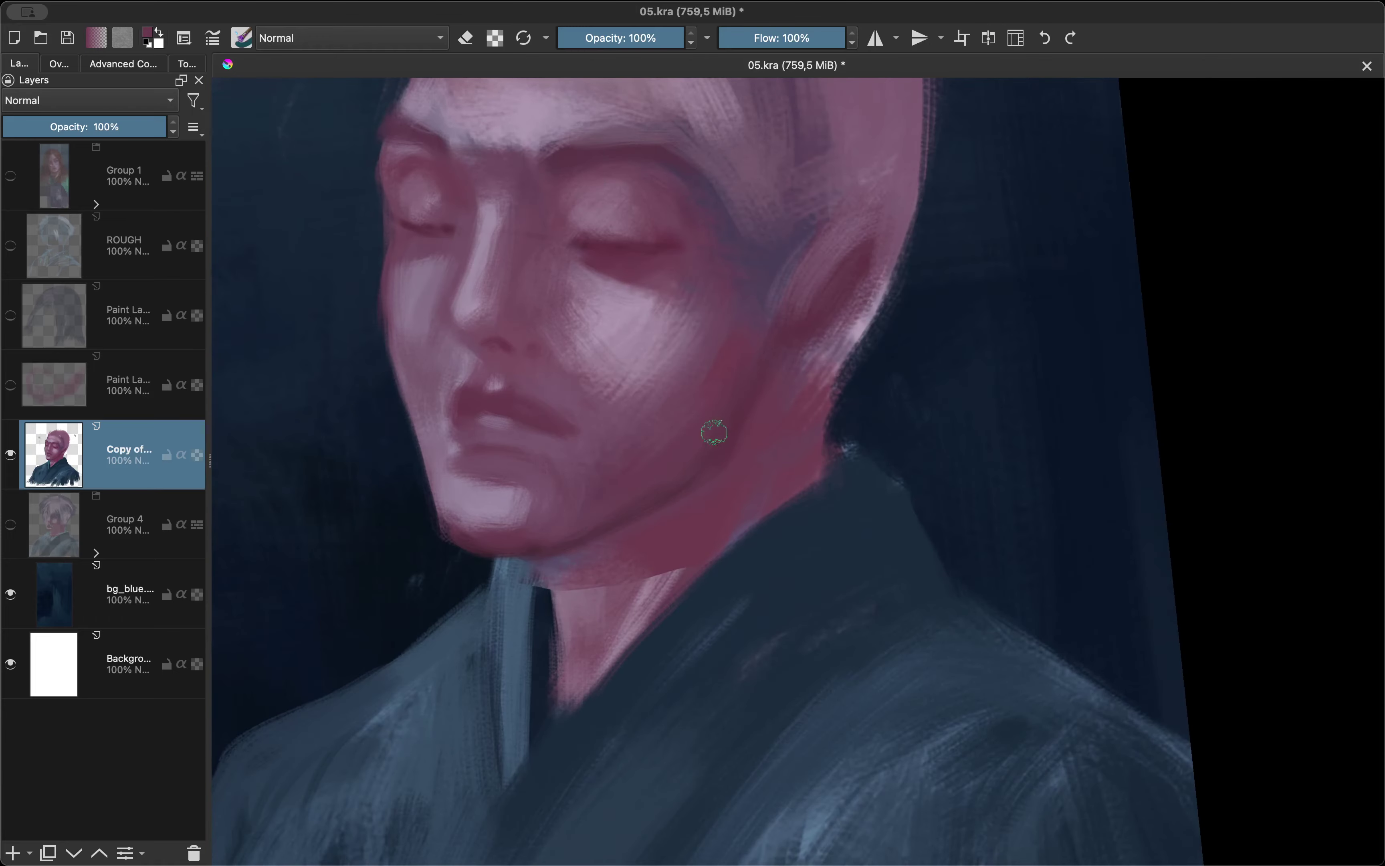
key("m")
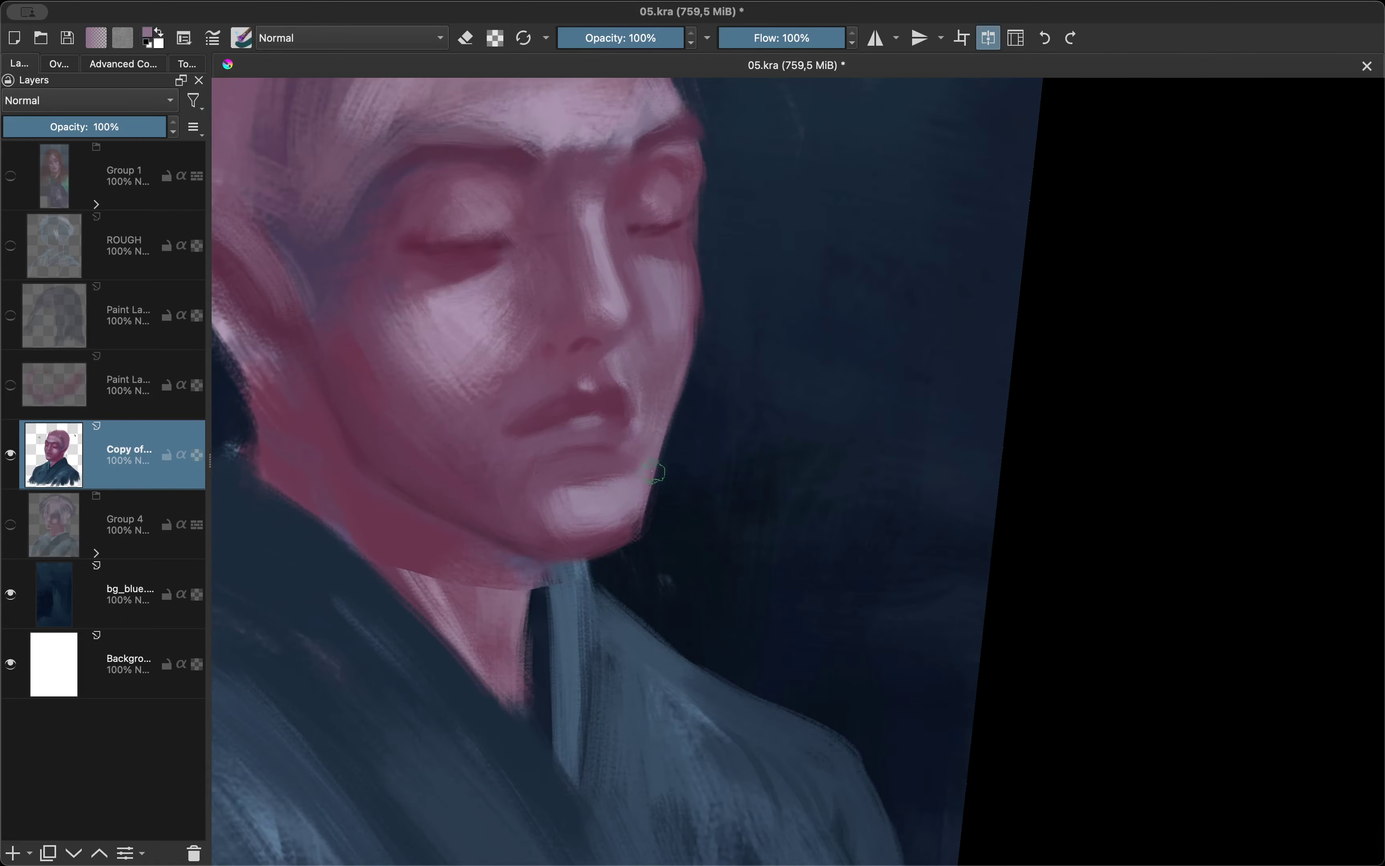
key("m")
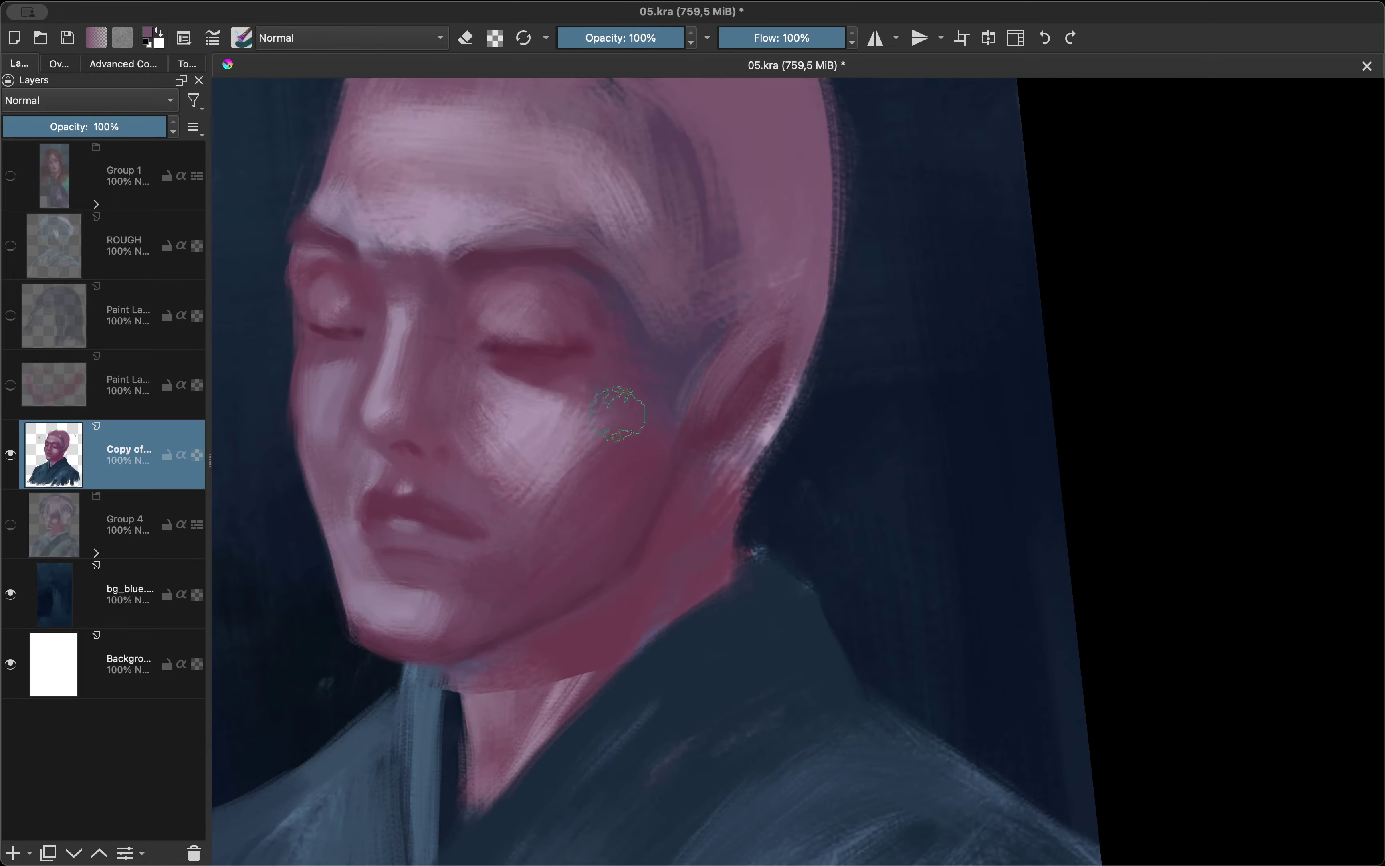
key("m")
key("m")
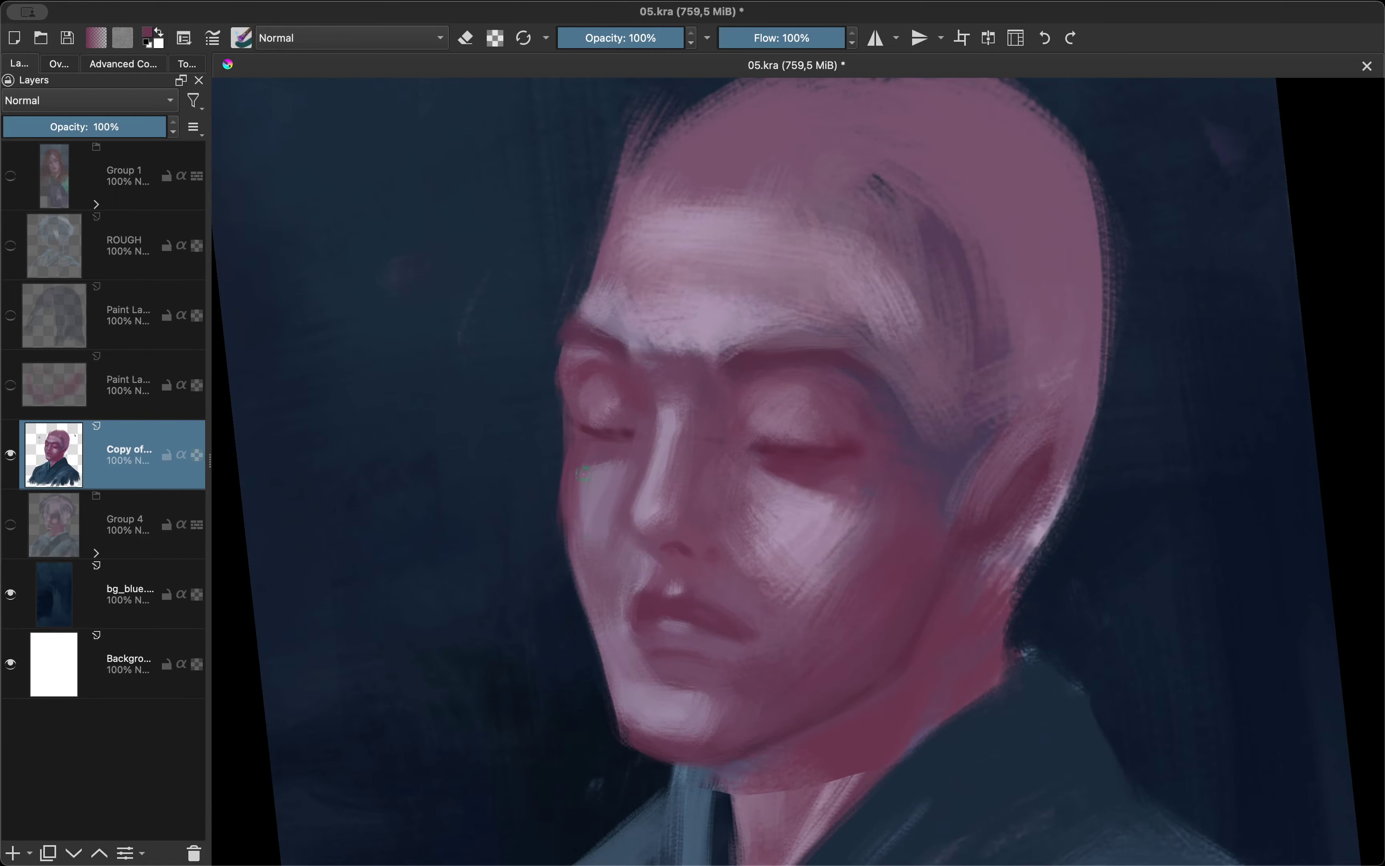
key("m")
key("m")
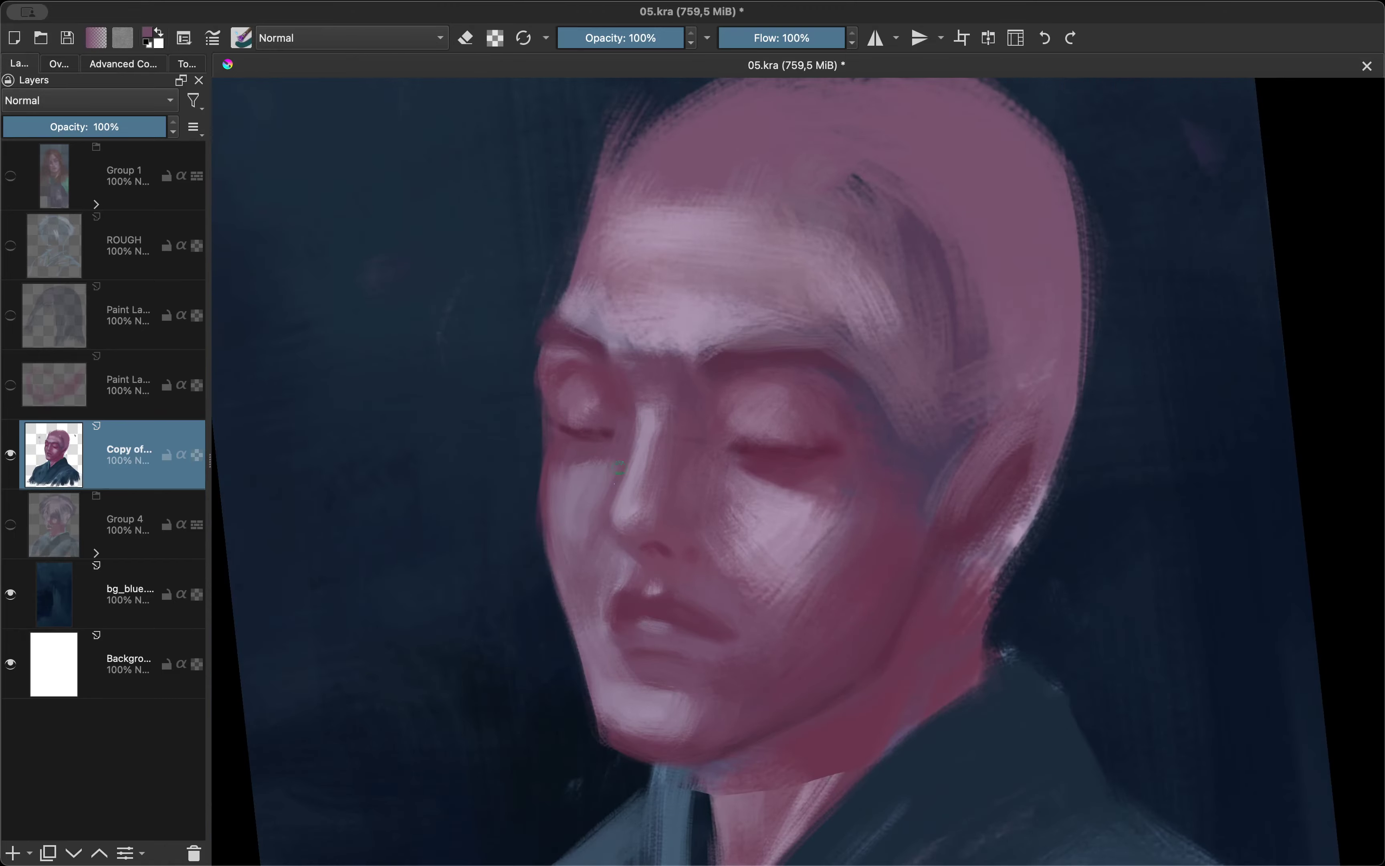
key("m")
key("m")
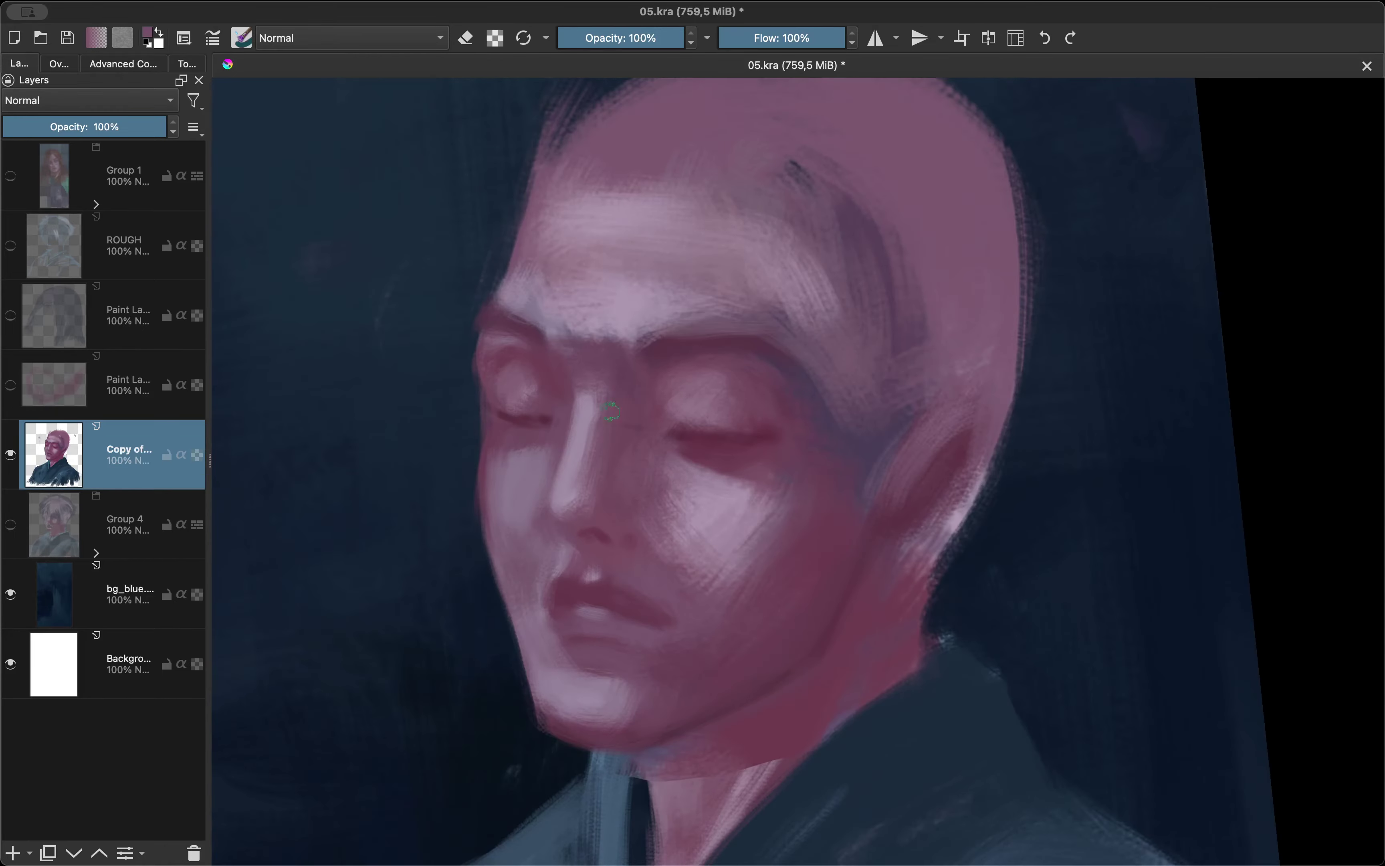
key("m")
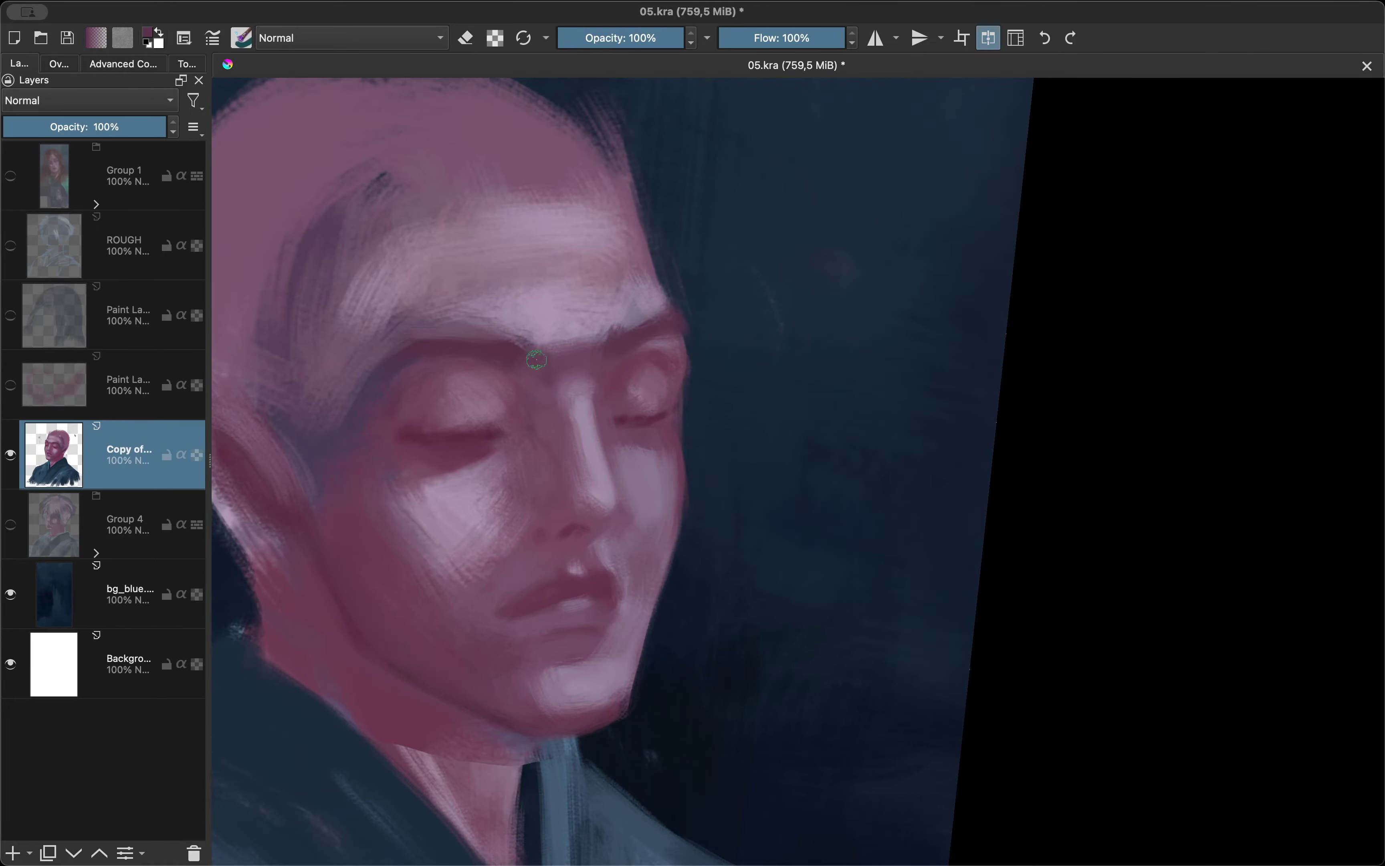
key("m")
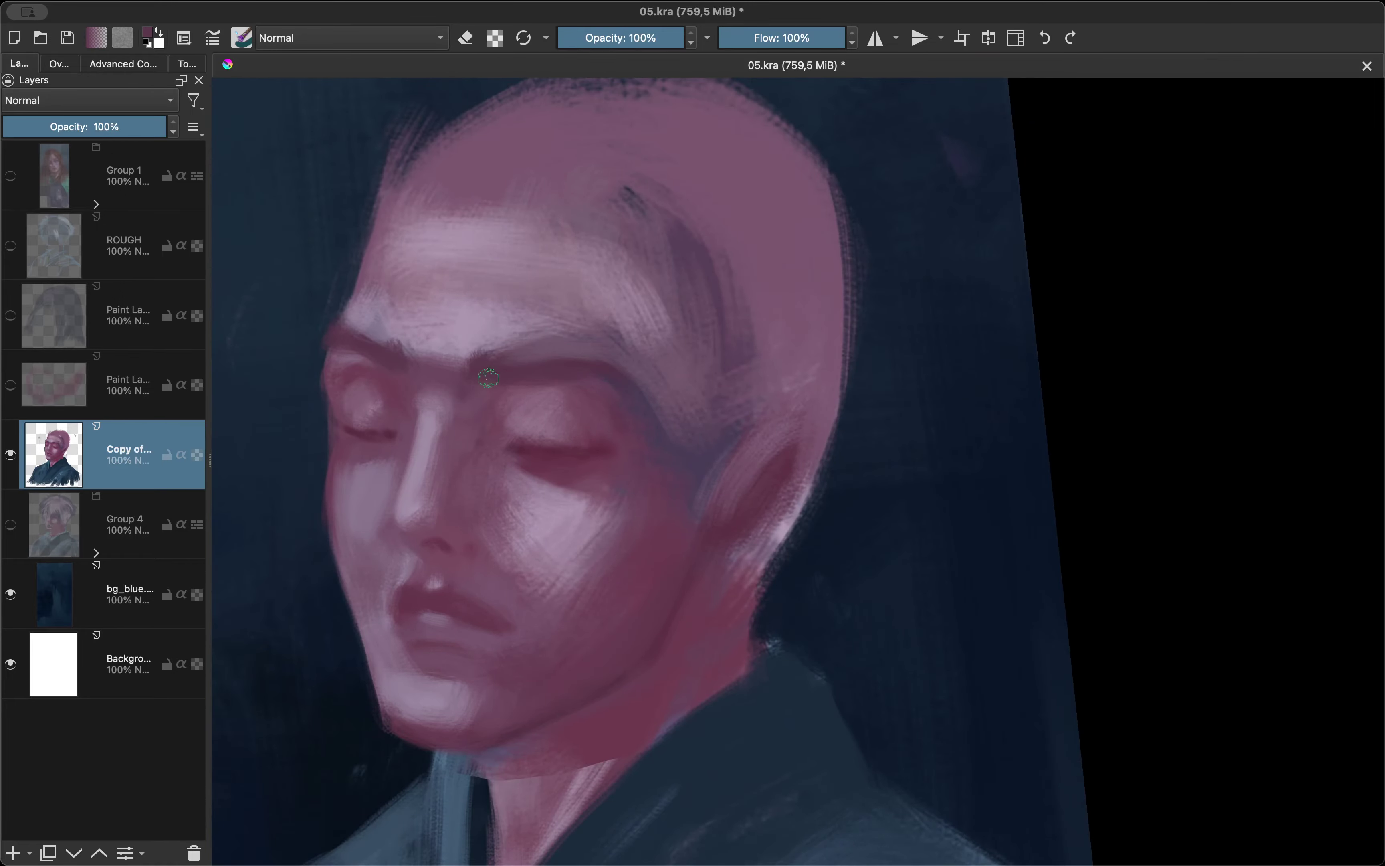
key("m")
Paint over the side of the head, then rotate, reset and mirror the view to review it.
key("m")
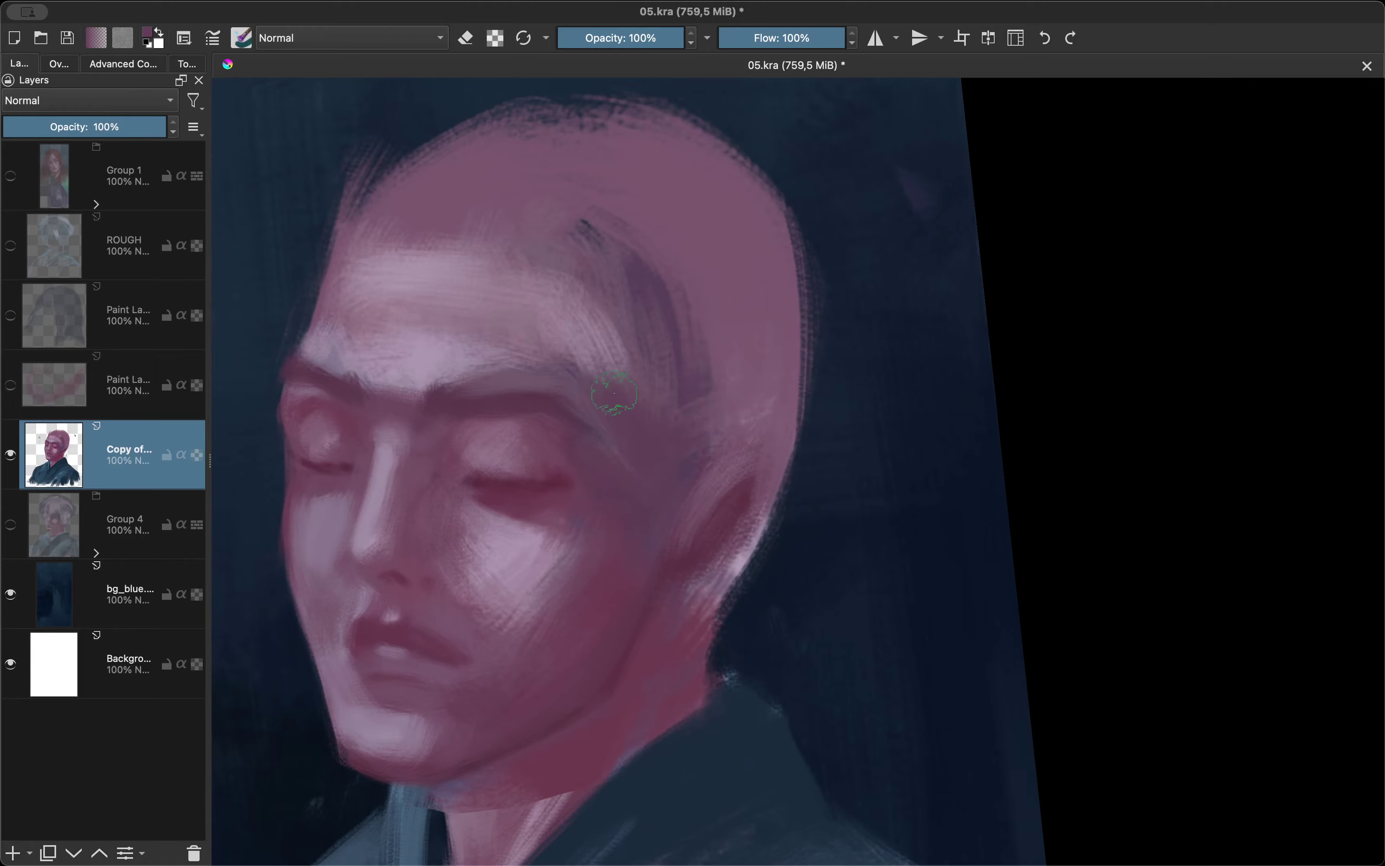
left_click_drag(614, 392, 549, 286)
key("m")
key("e")
key("m")
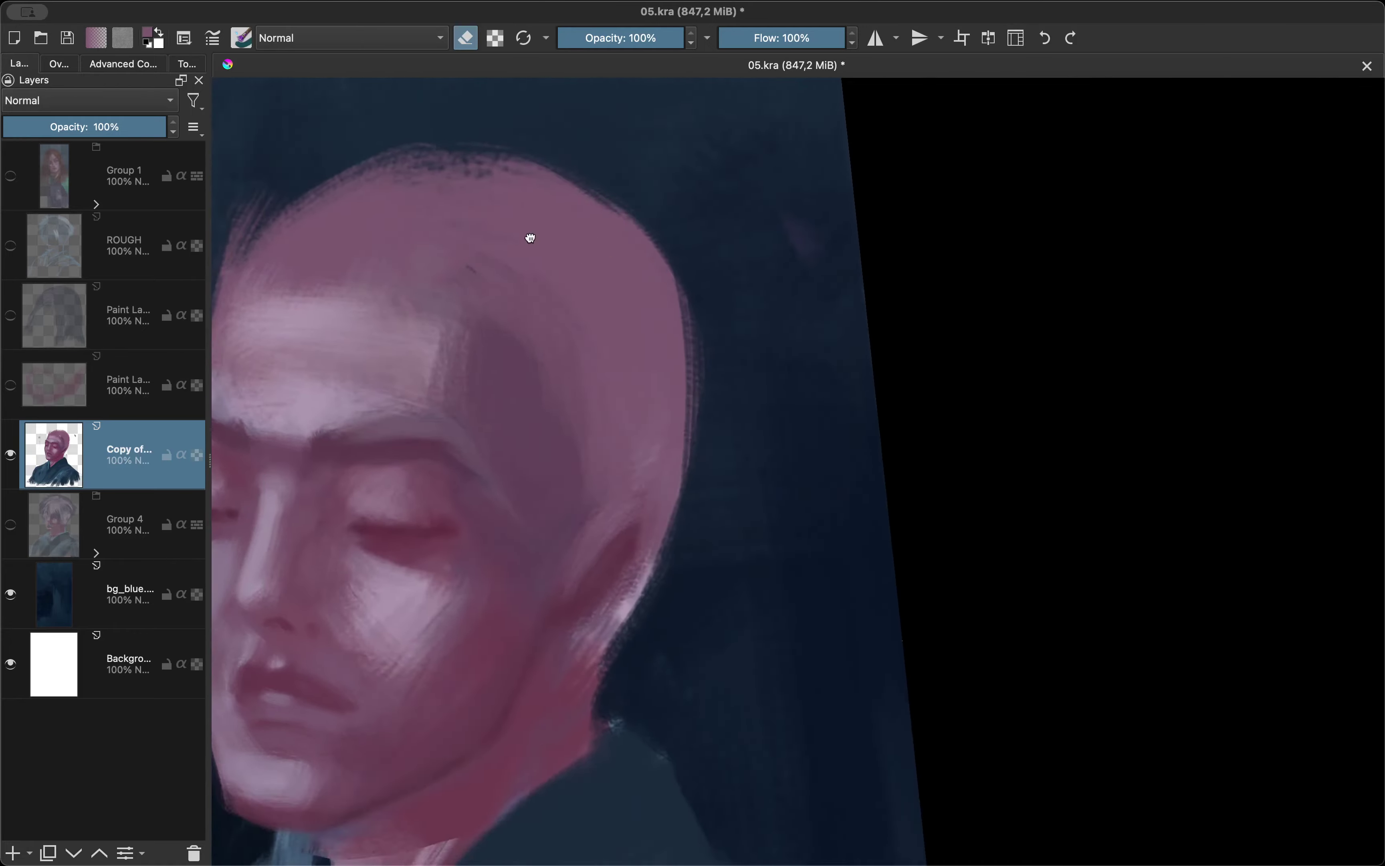
key("e")
scroll(587, 396, "down", 5)
key("4")
key("4")
scroll(575, 427, "up", 6)
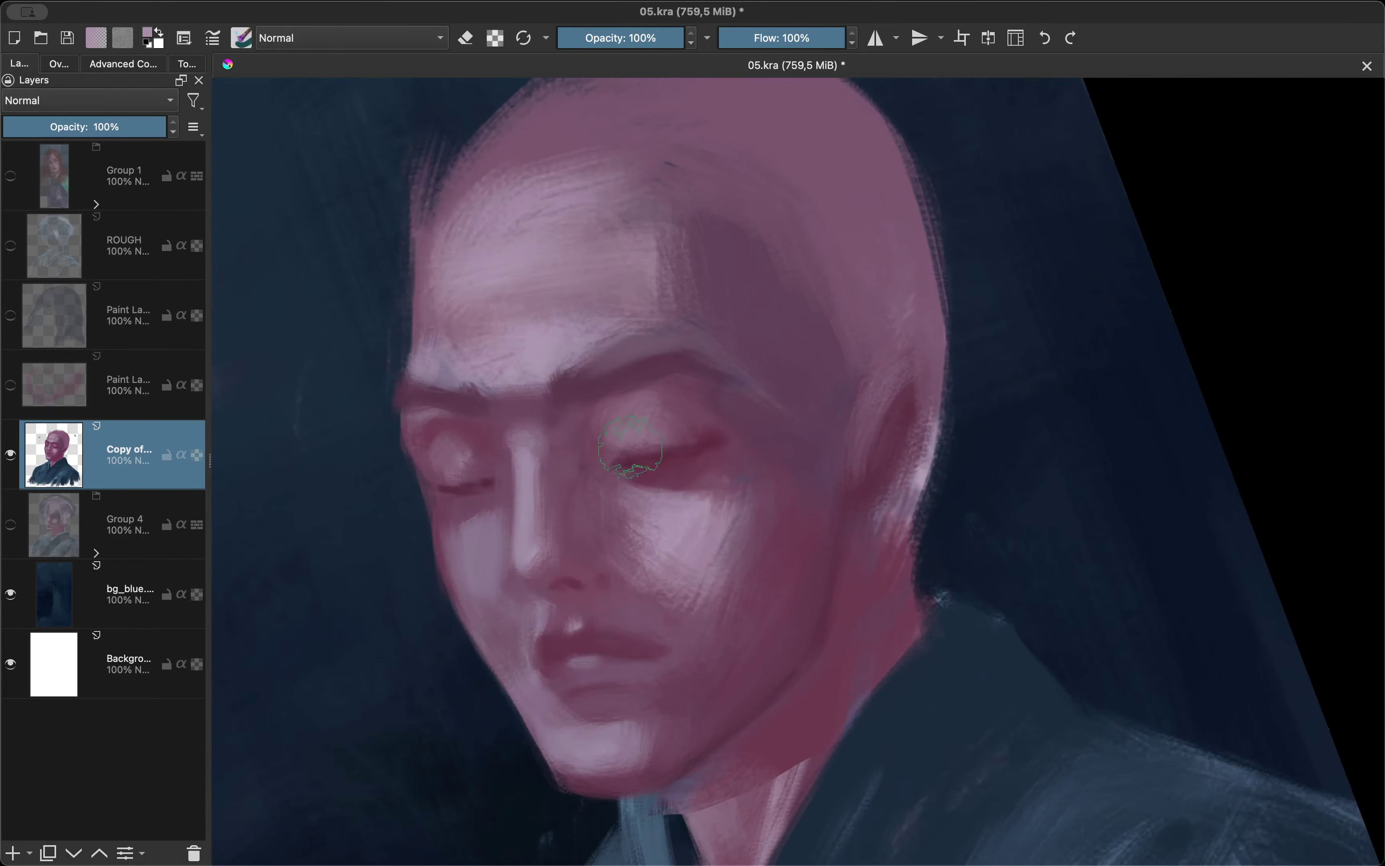
key("5")
scroll(583, 450, "down", 5)
scroll(716, 429, "up", 5)
key("m")
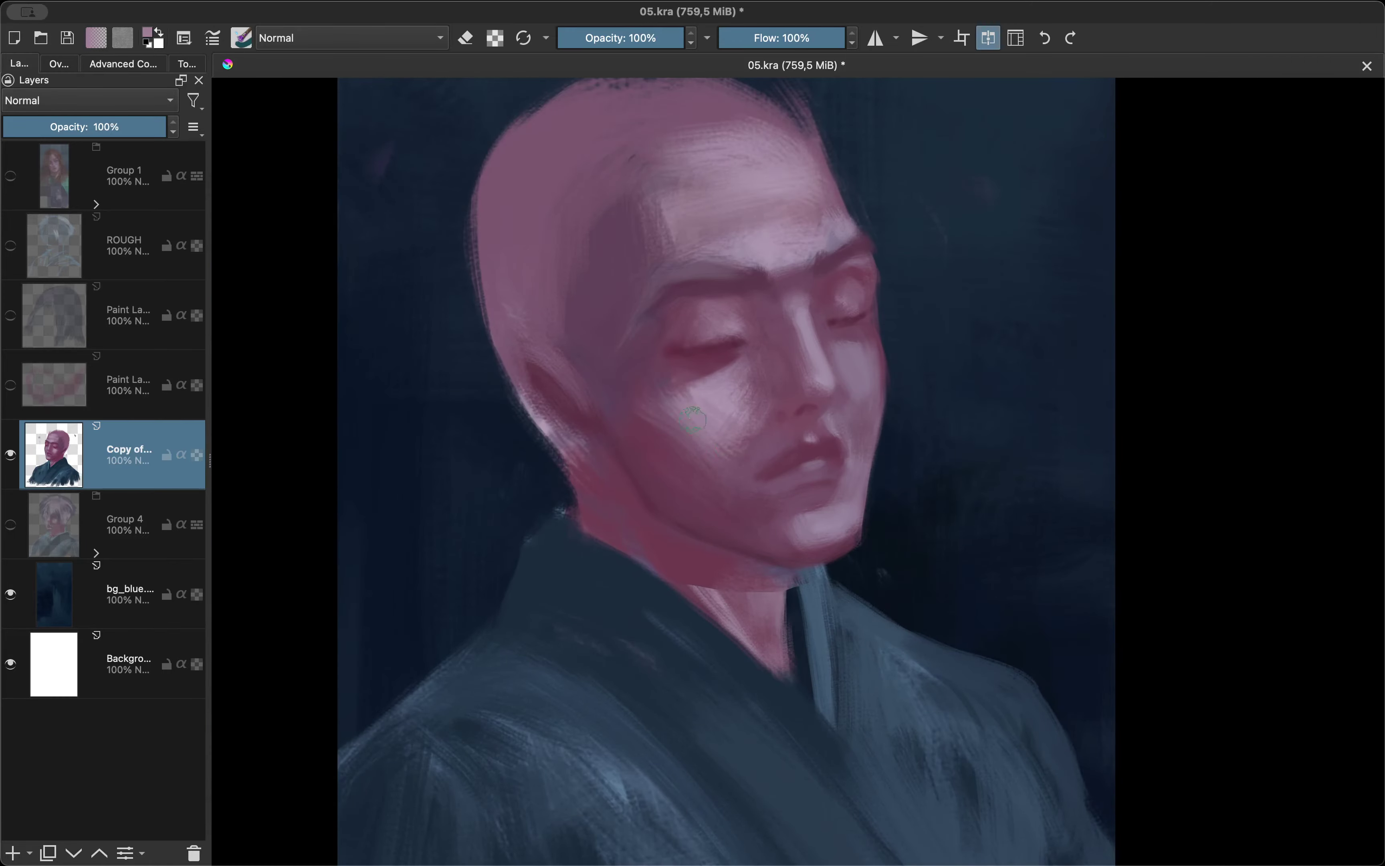
scroll(748, 437, "up", 2)
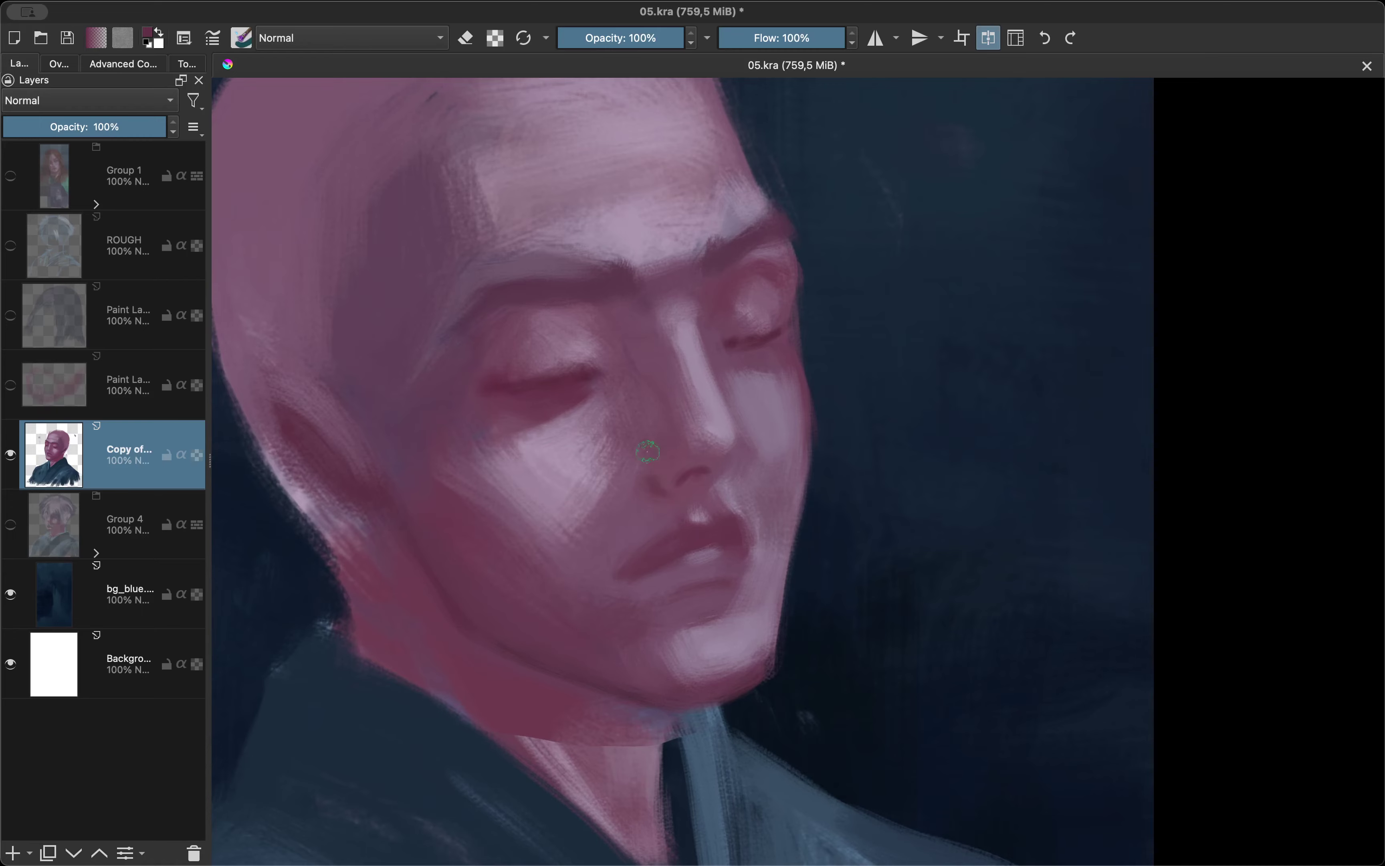
key("m")
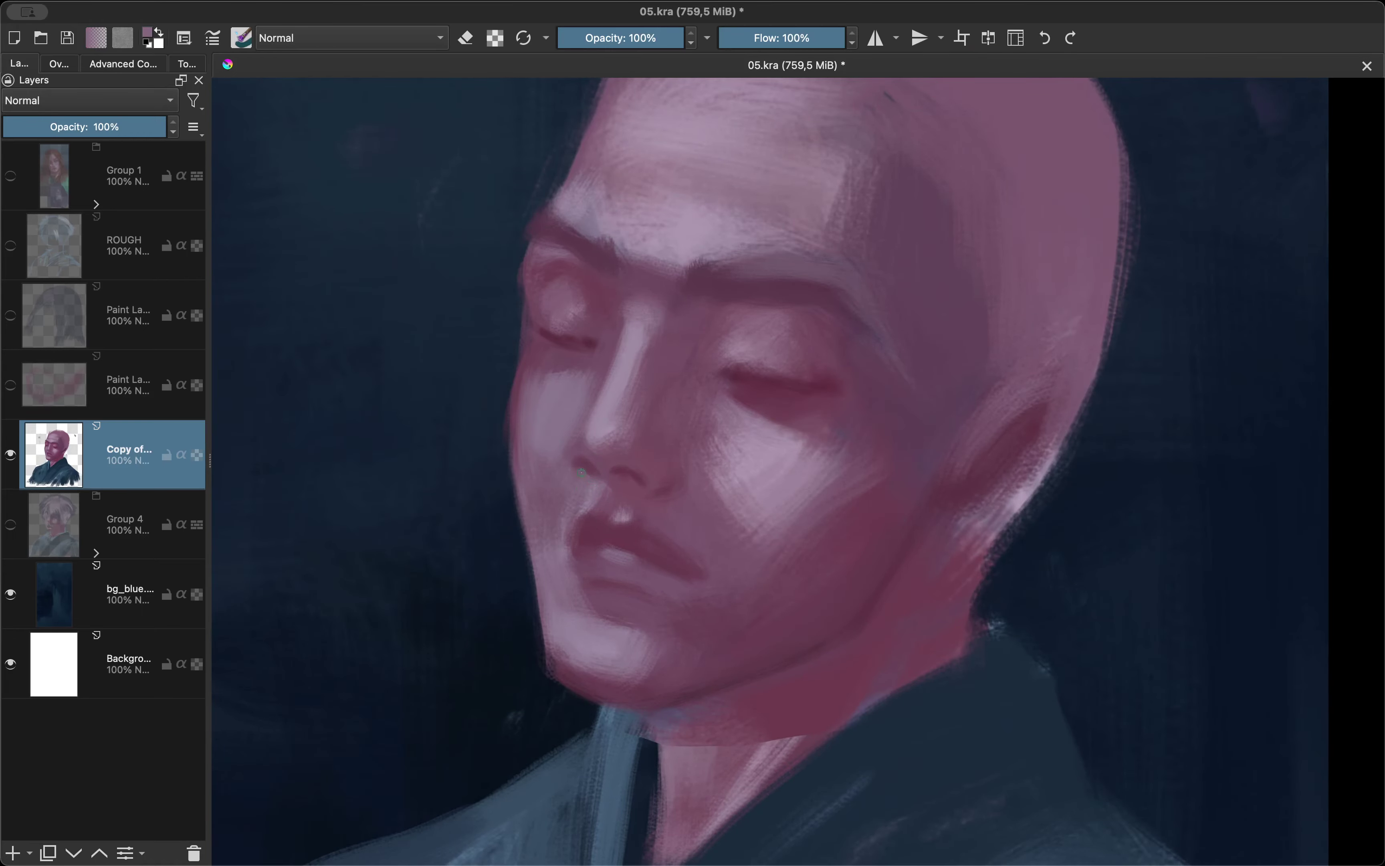
Sample dark maroon from the eyelid crease and mirror-check the nose and mouth.
left_click(732, 393, "ctrl")
key("m")
key("m")
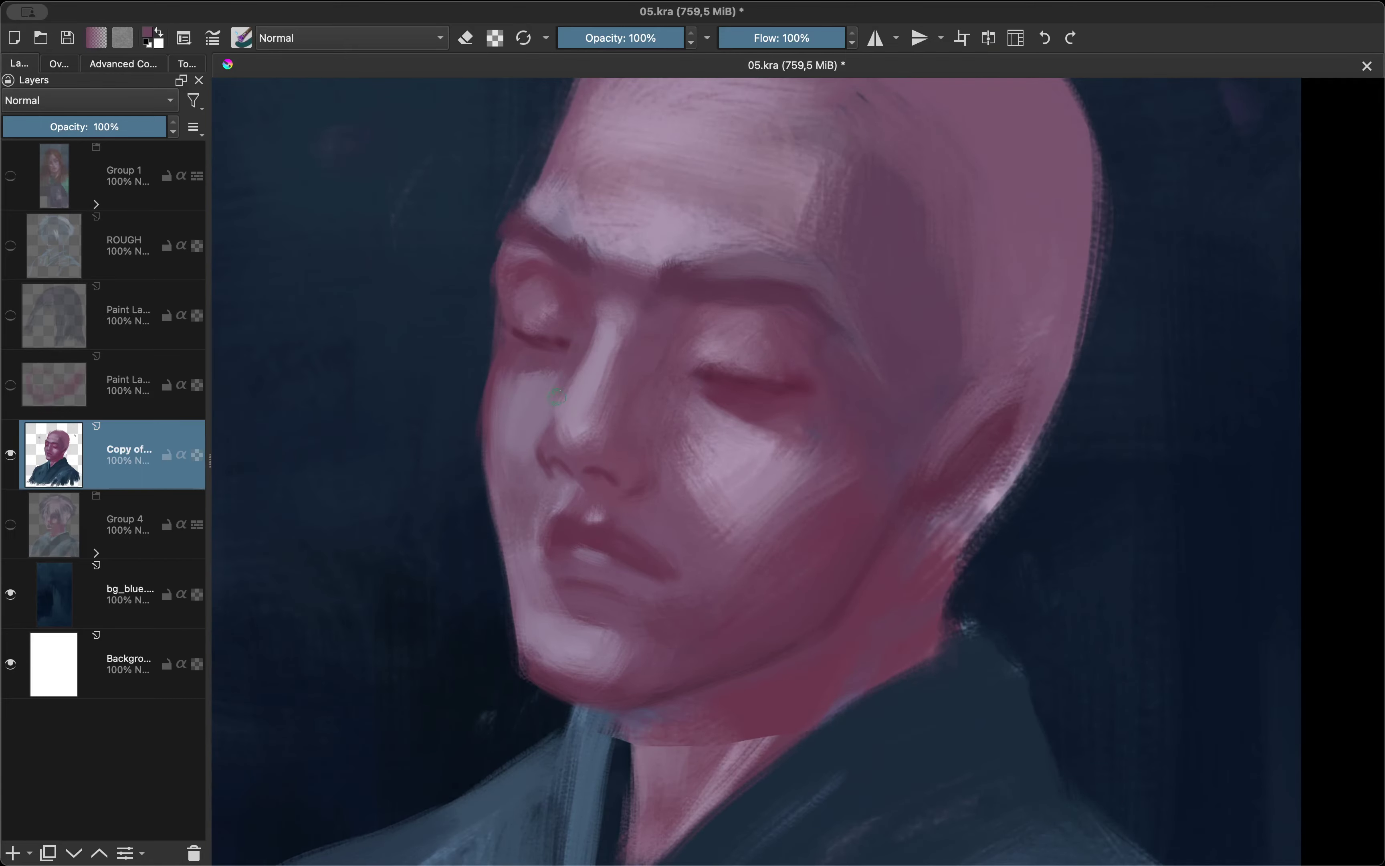
key("m")
key("m")
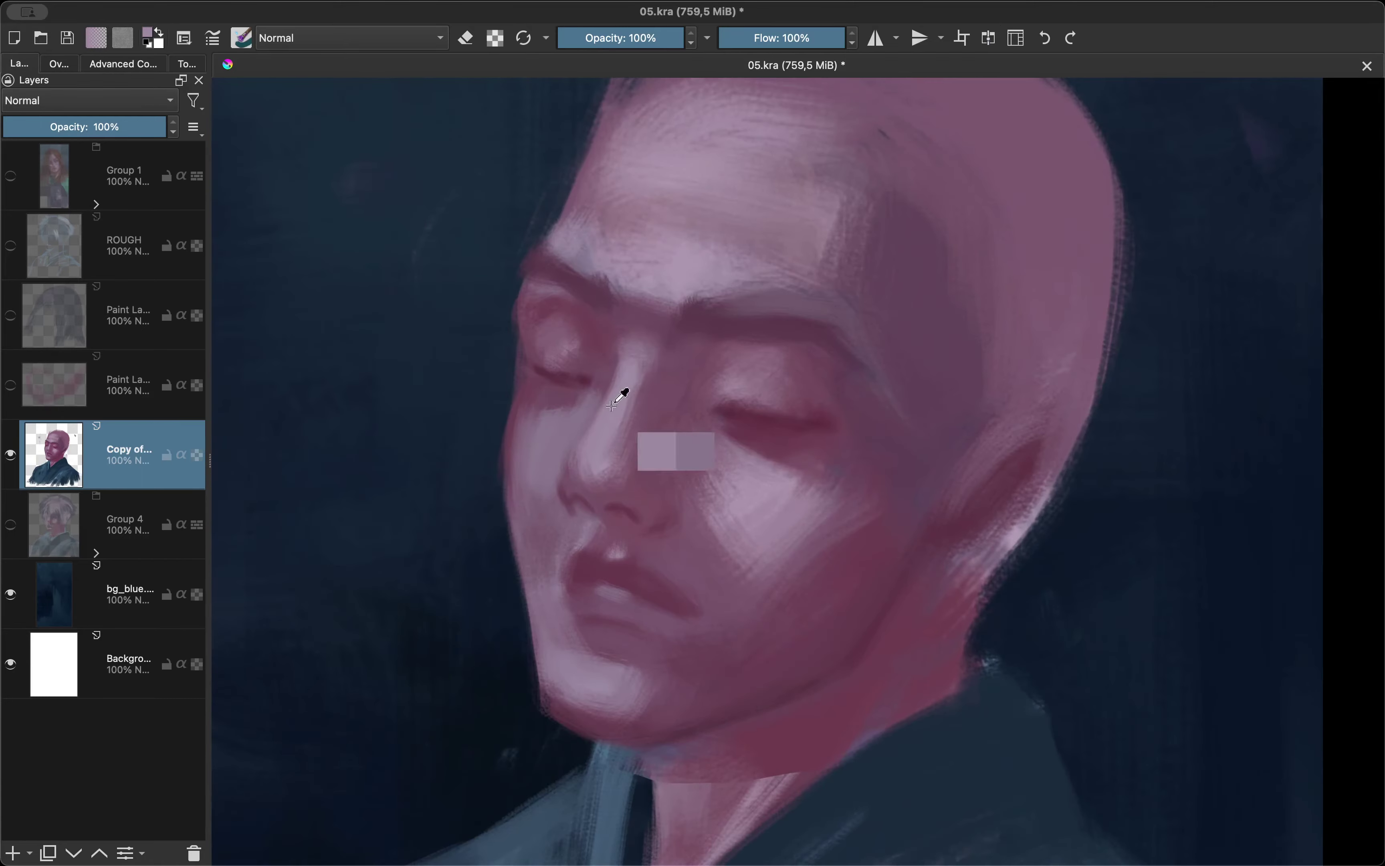
key("m")
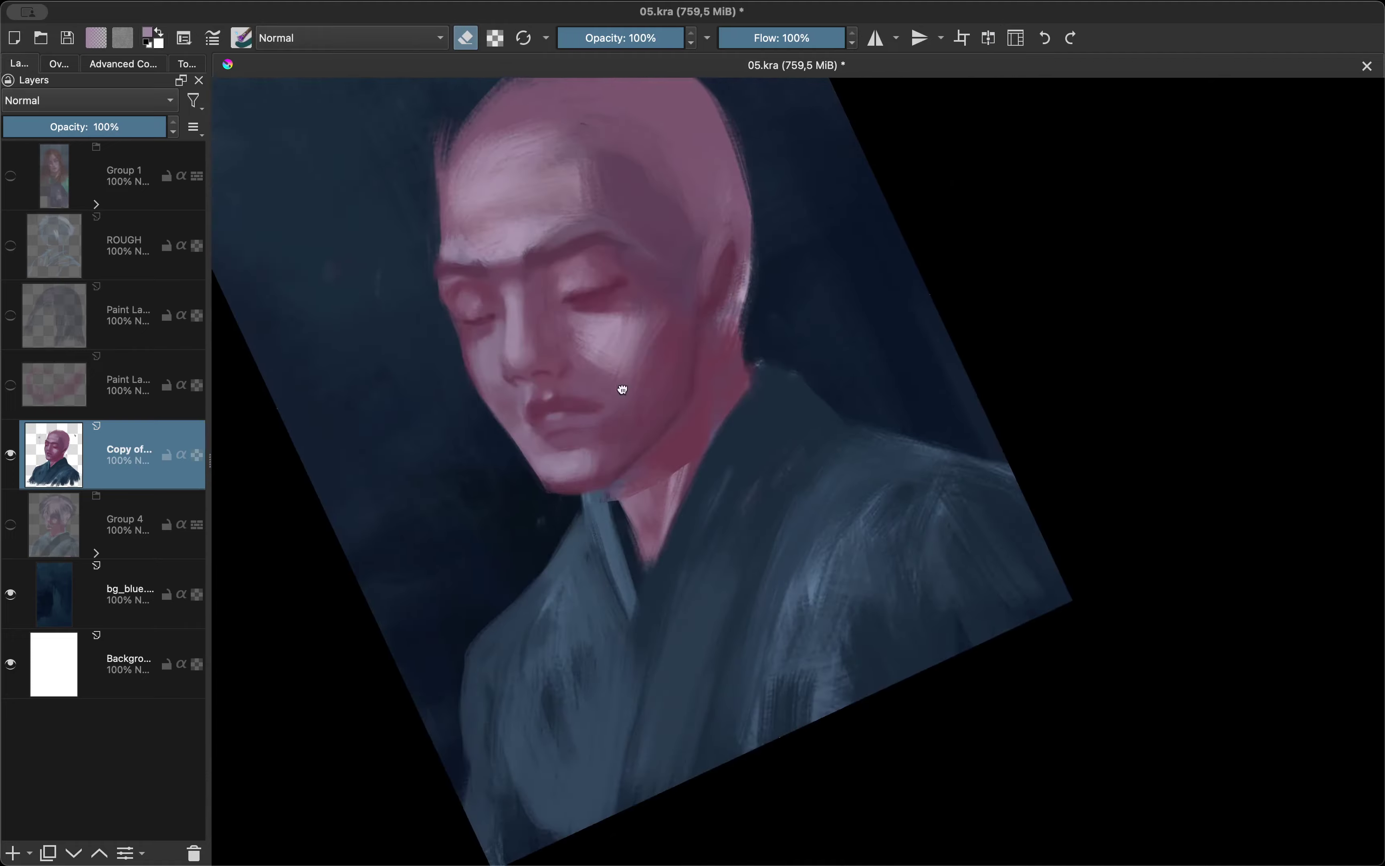
key("m")
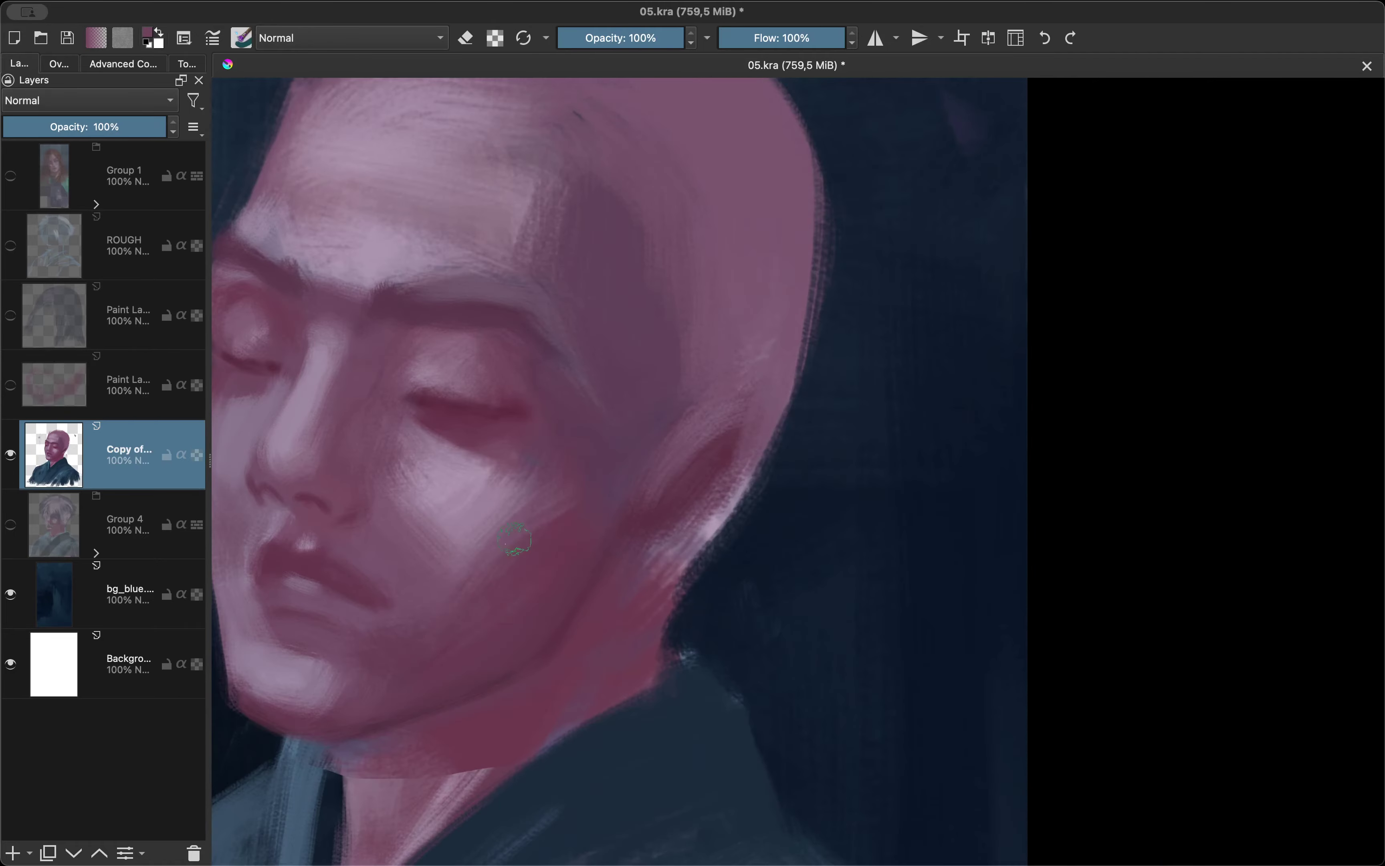
key("m")
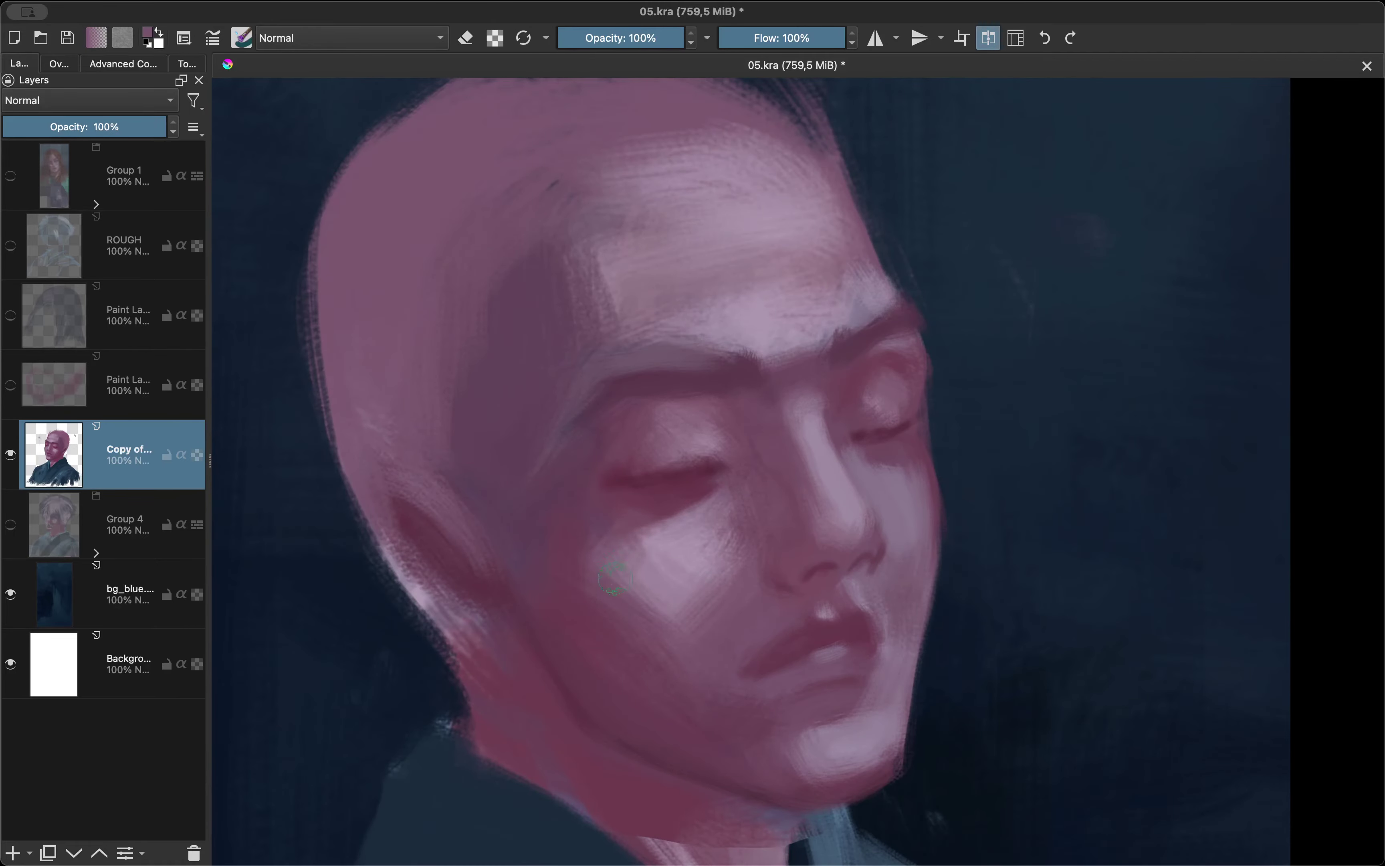
key("m")
left_click_drag(824, 322, 774, 433)
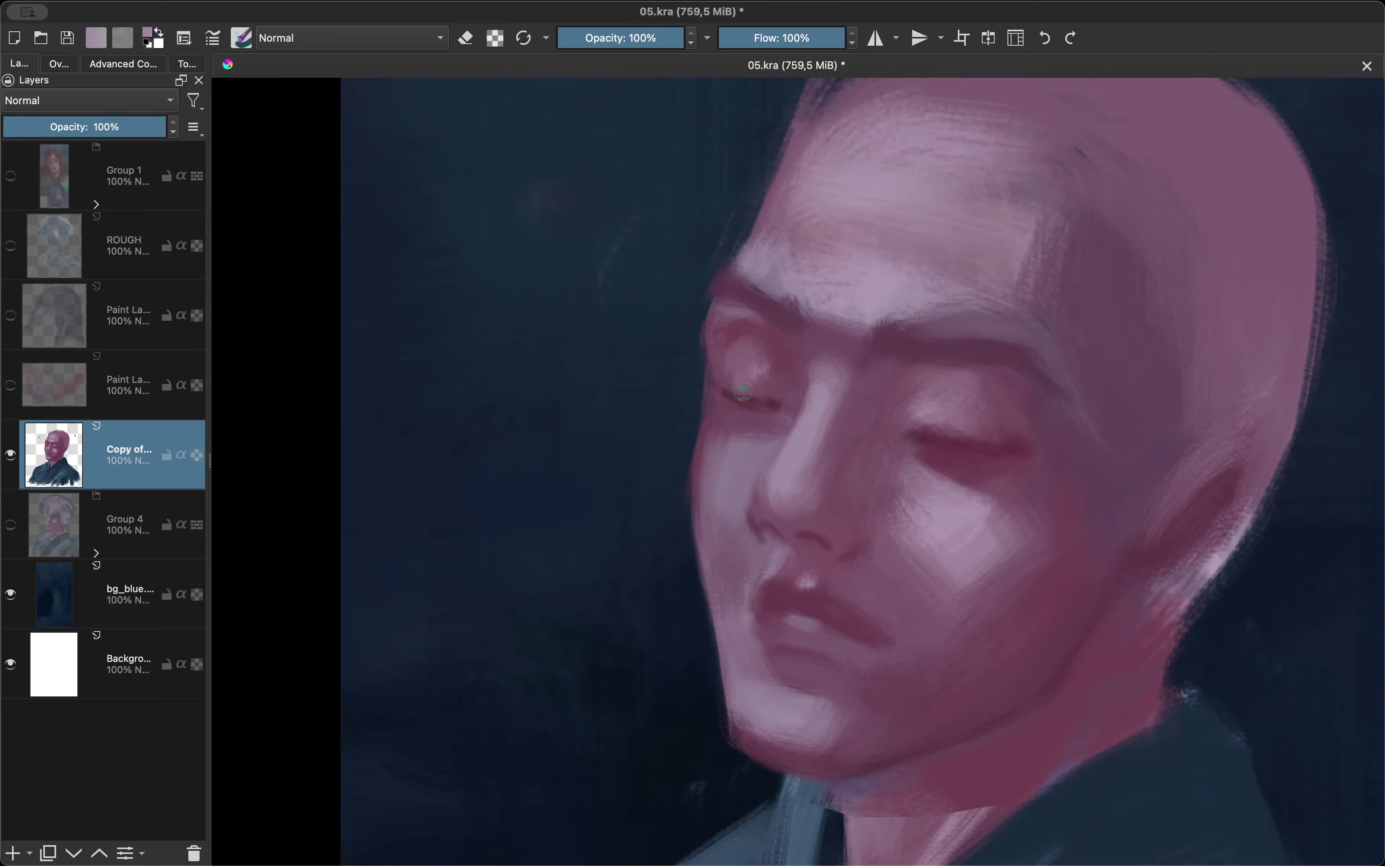
key("m")
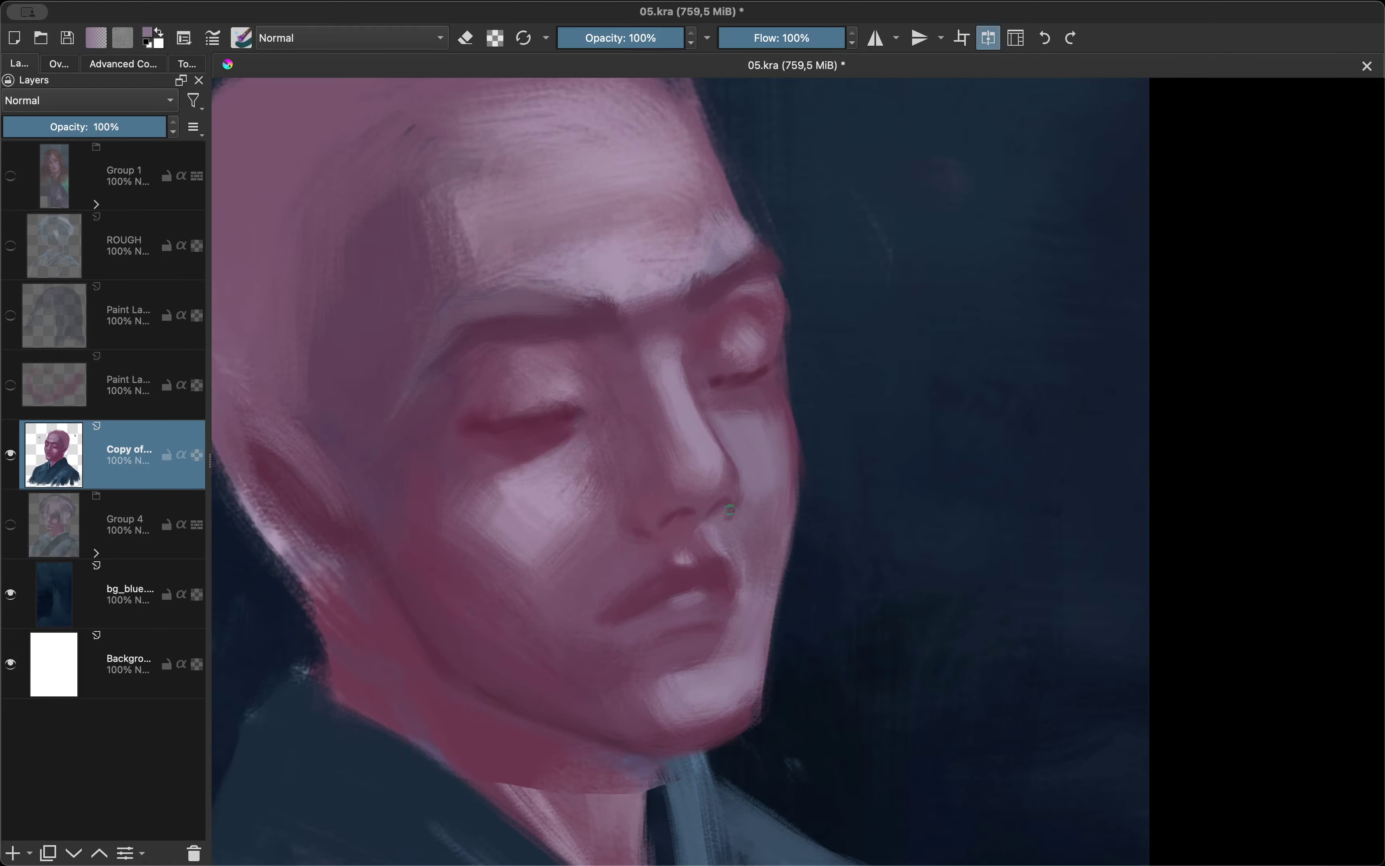
scroll(688, 503, "up", 2)
key("m")
scroll(674, 532, "down", 2)
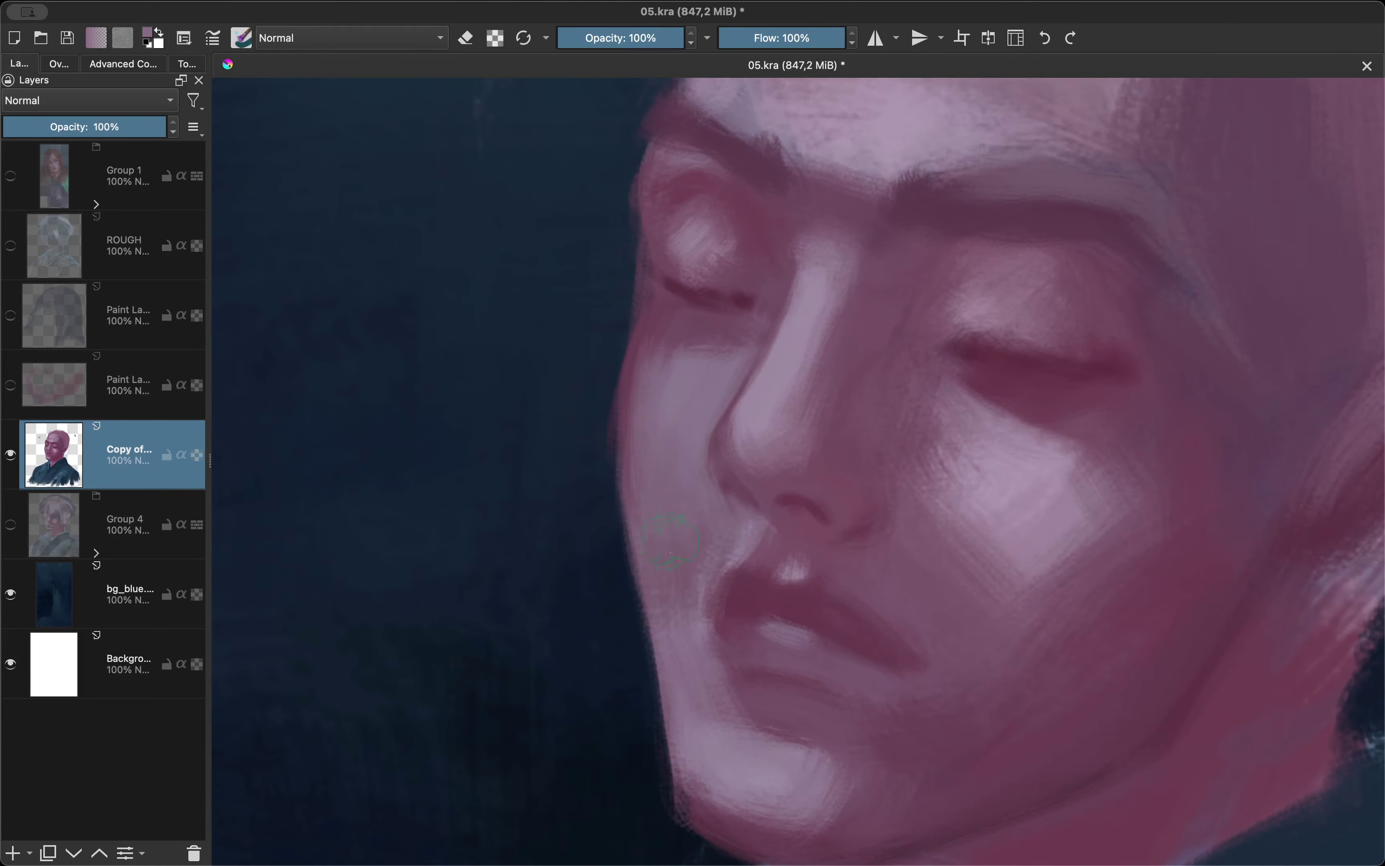
key("m")
scroll(721, 538, "up", 2)
Sample a lighter pink skin tone and mirror-check the mouth area.
left_click(699, 529, "ctrl")
key("m")
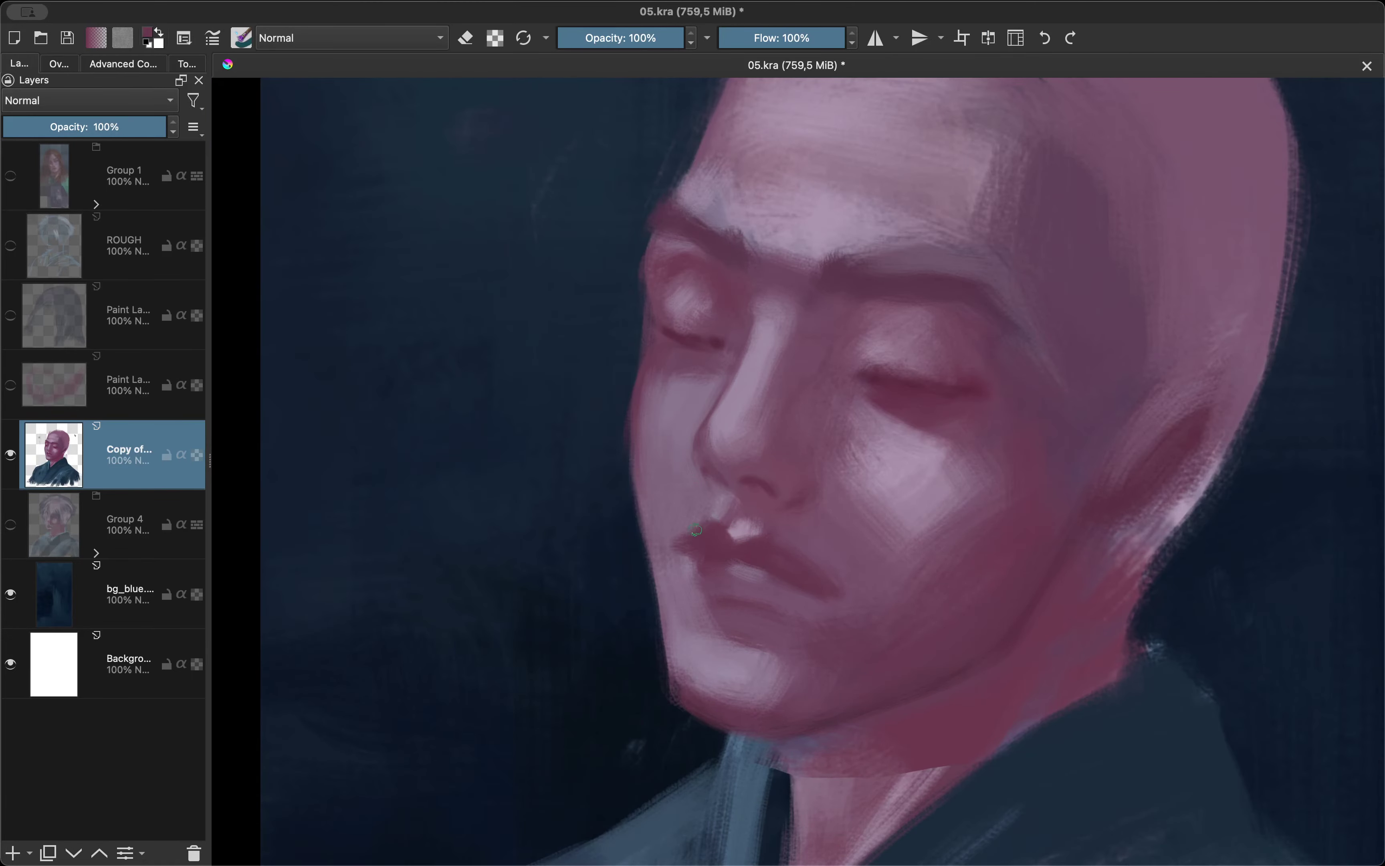
key("m")
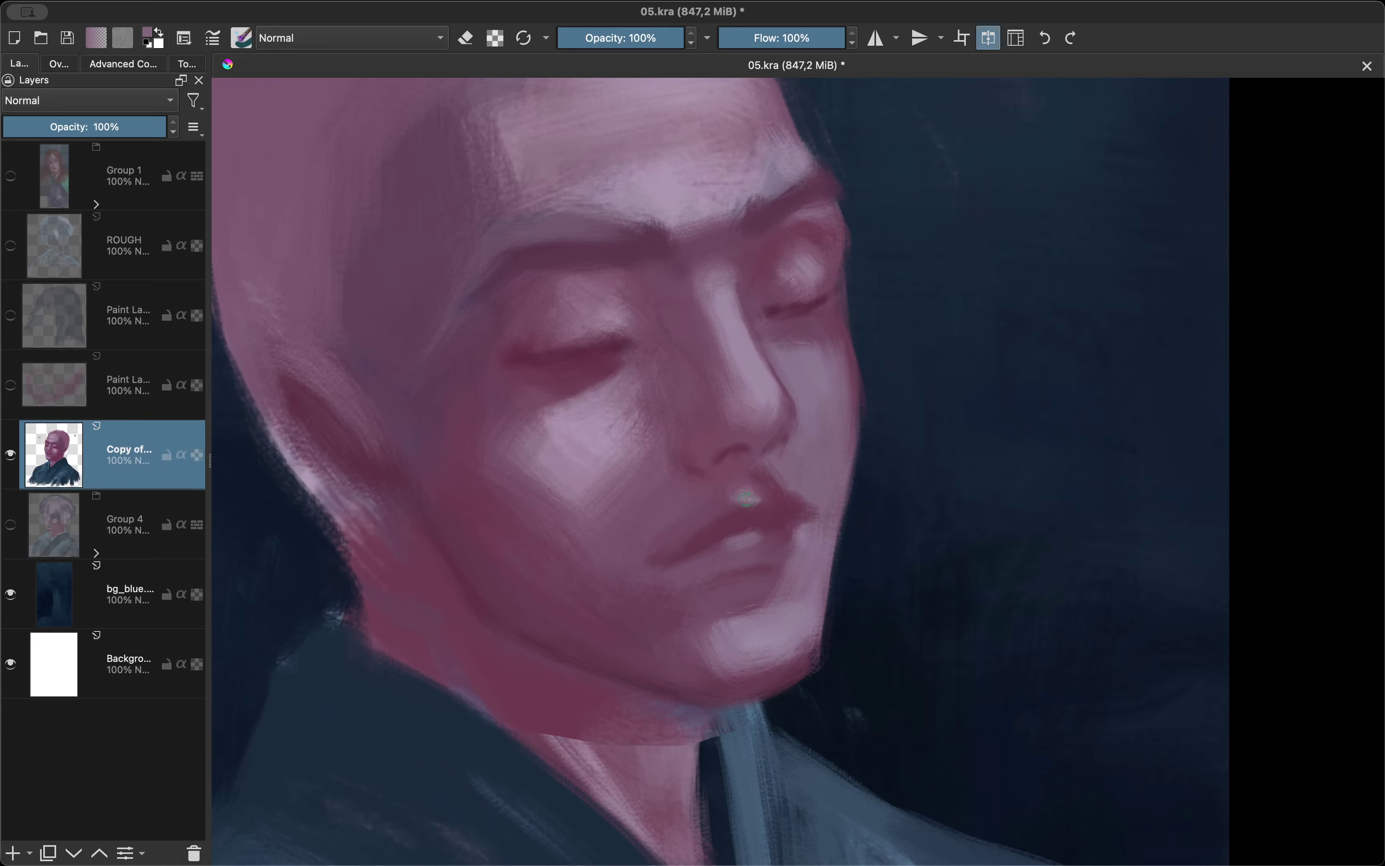
scroll(697, 570, "down", 2)
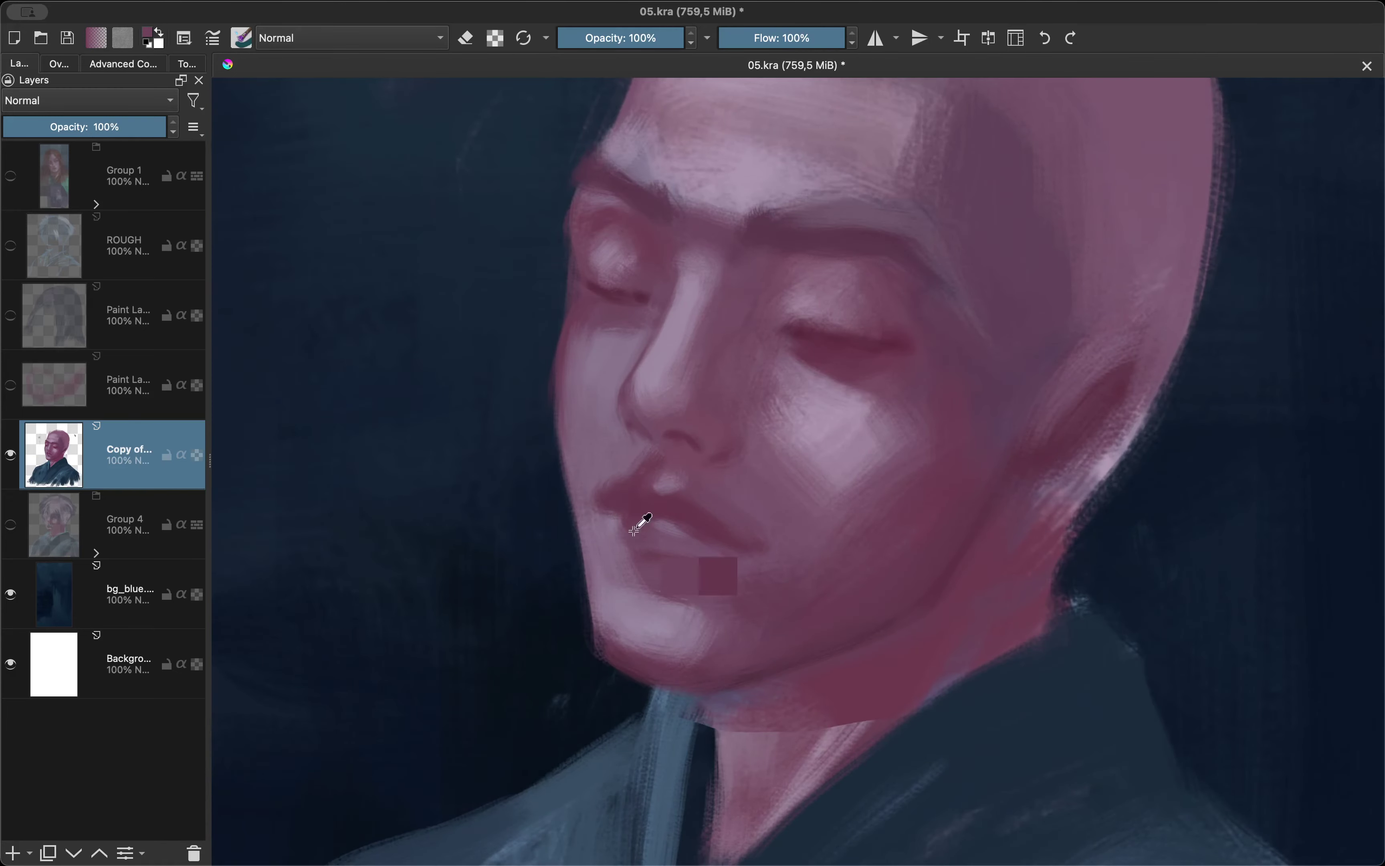
scroll(671, 523, "up", 2)
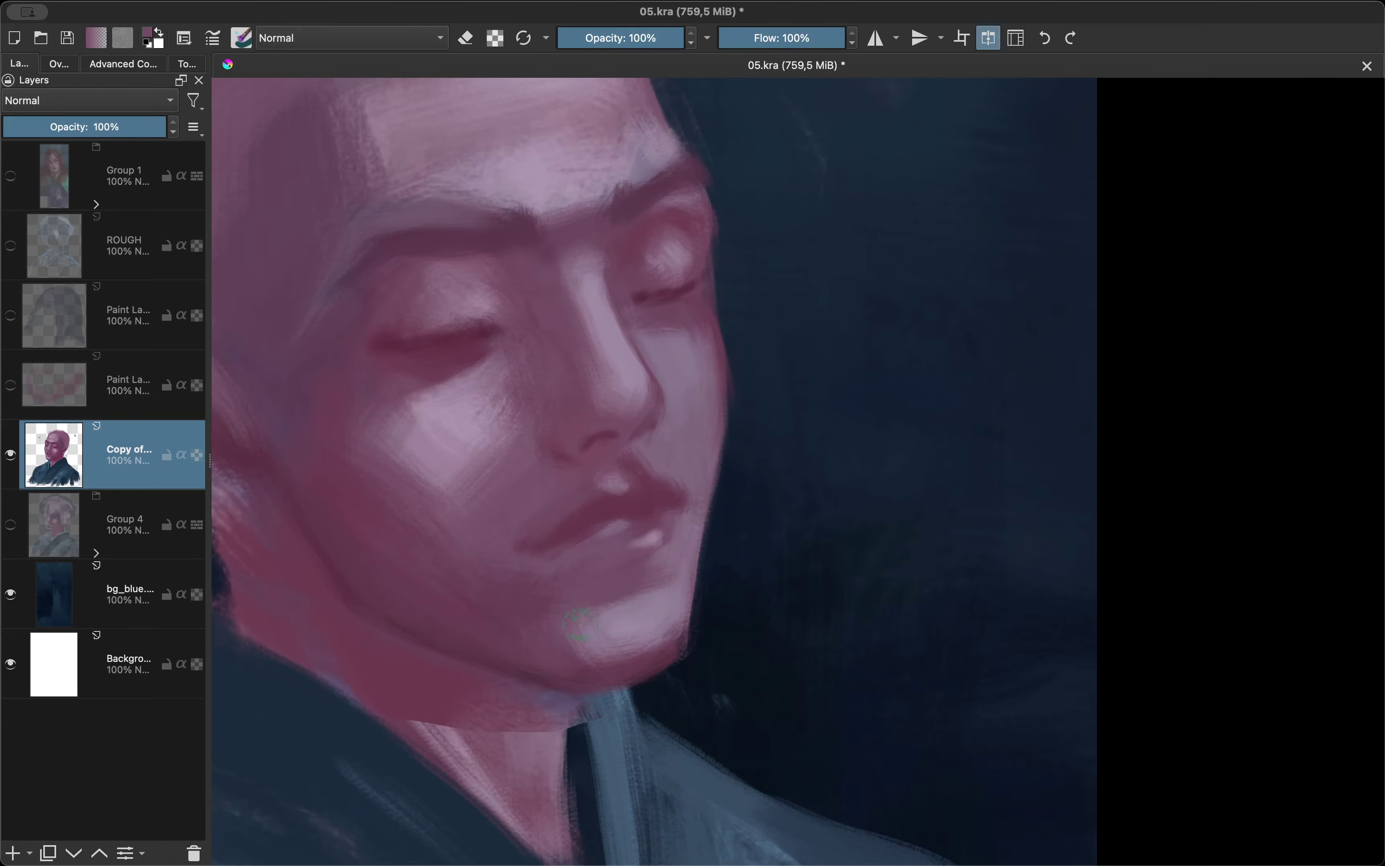
scroll(580, 624, "down", 3)
key("m")
scroll(580, 624, "up", 2)
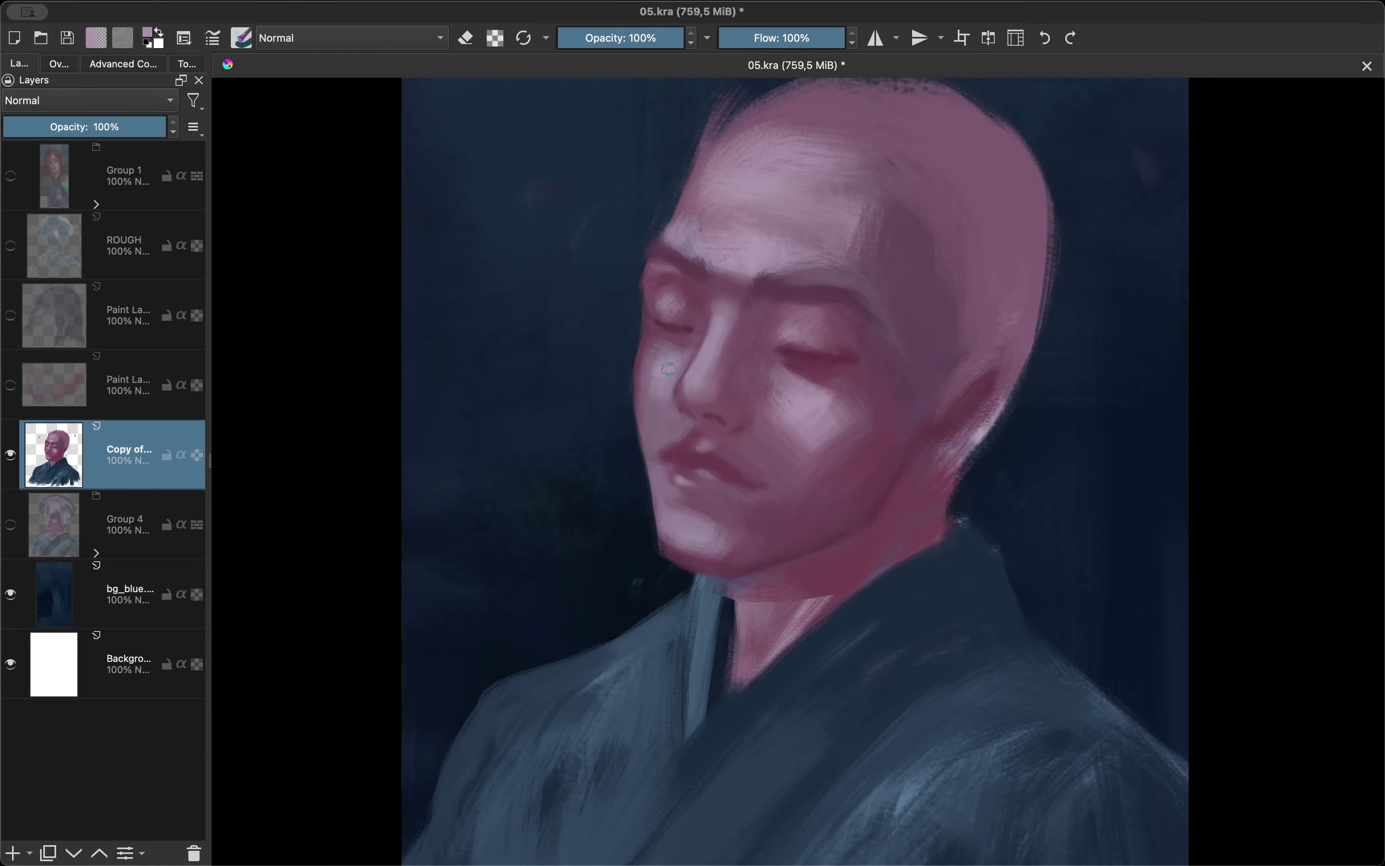
scroll(668, 369, "down", 3)
key("m")
scroll(669, 369, "up", 3)
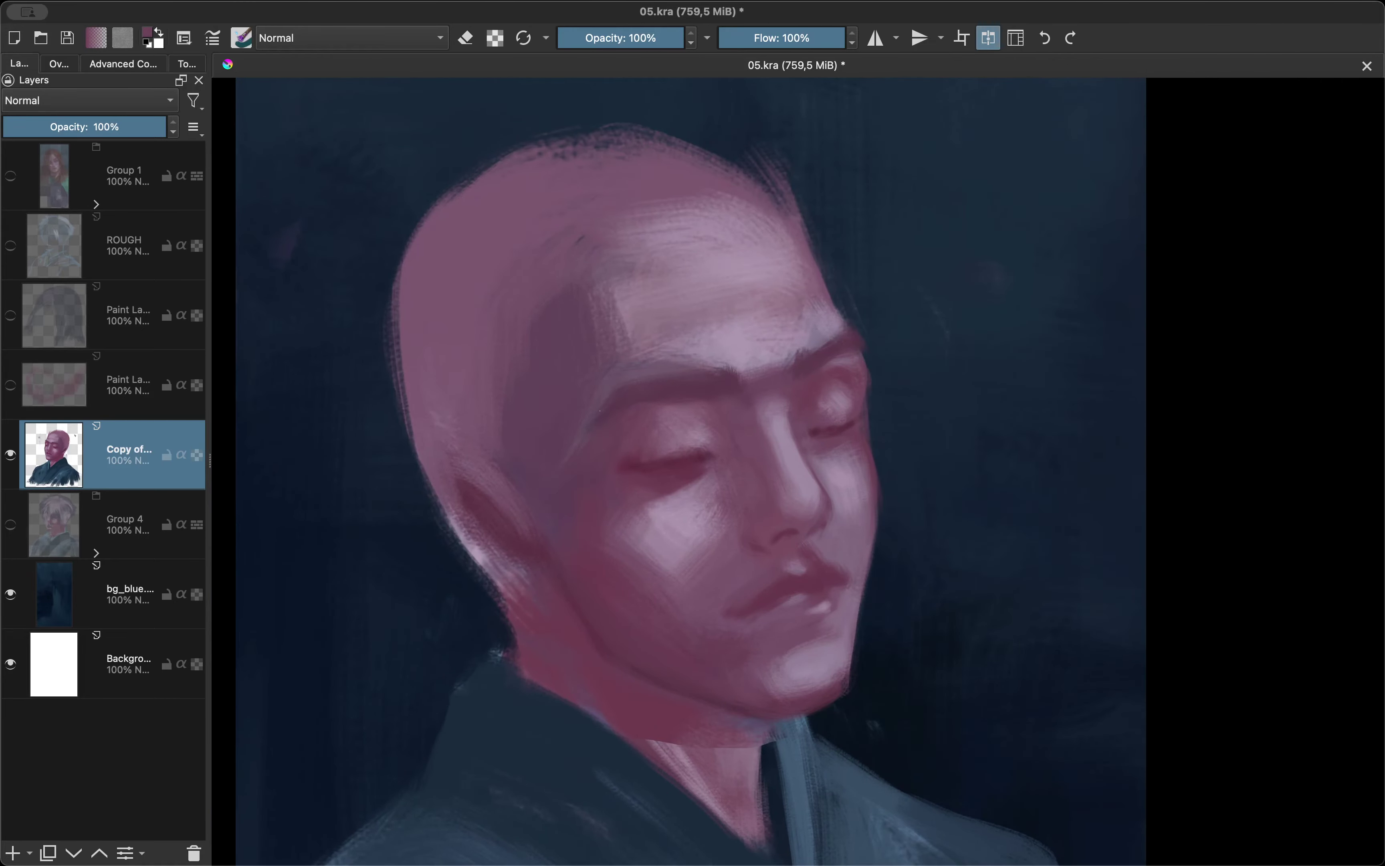
Sample a dark purple from the brow and mirror-check the eyes.
left_click_drag(804, 359, 757, 390)
scroll(770, 386, "down", 3)
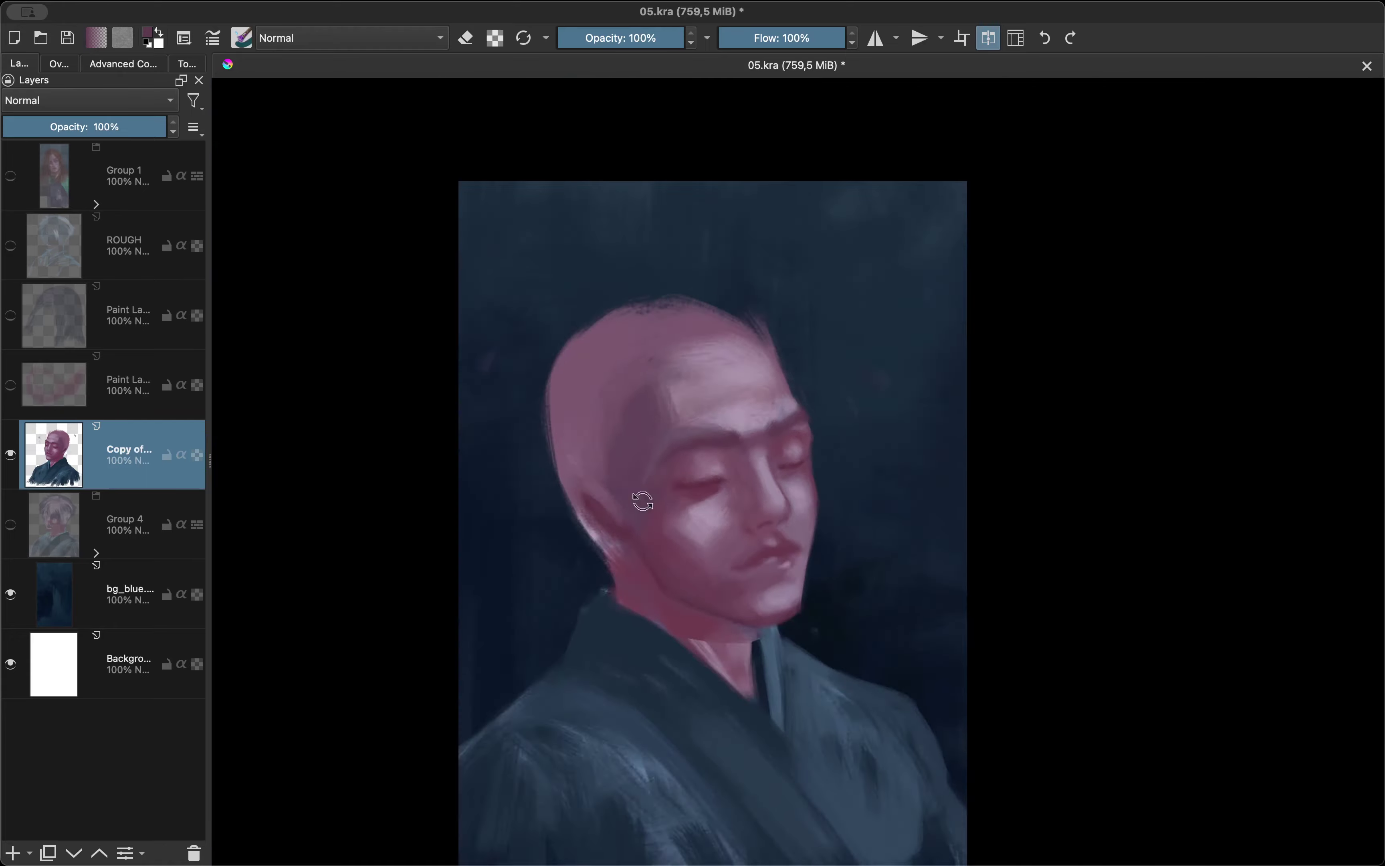
scroll(505, 379, "up", 4)
left_click(518, 396, "ctrl")
scroll(518, 396, "down", 3)
key("m")
scroll(676, 392, "up", 4)
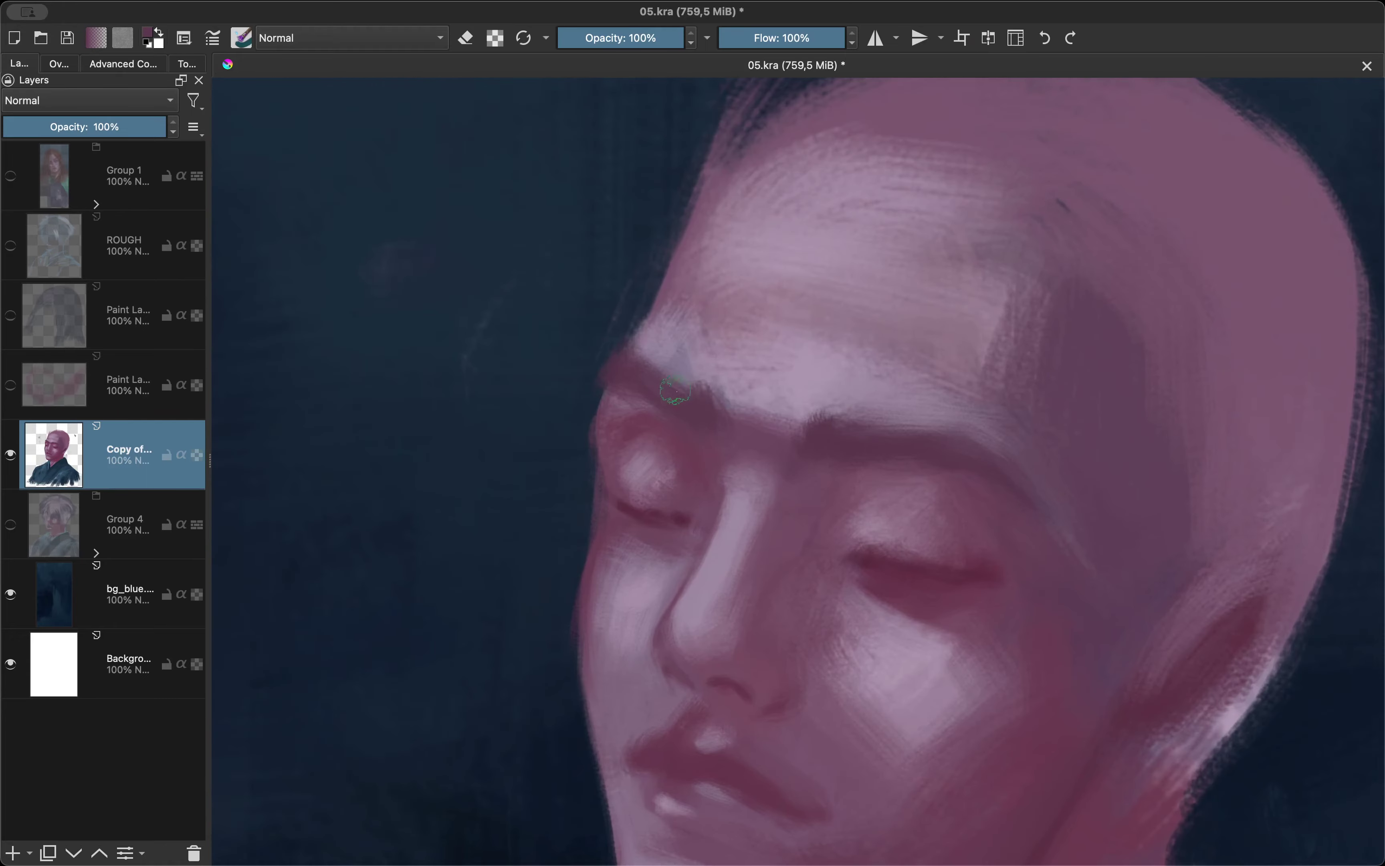
scroll(723, 470, "down", 3)
scroll(693, 547, "down", 2)
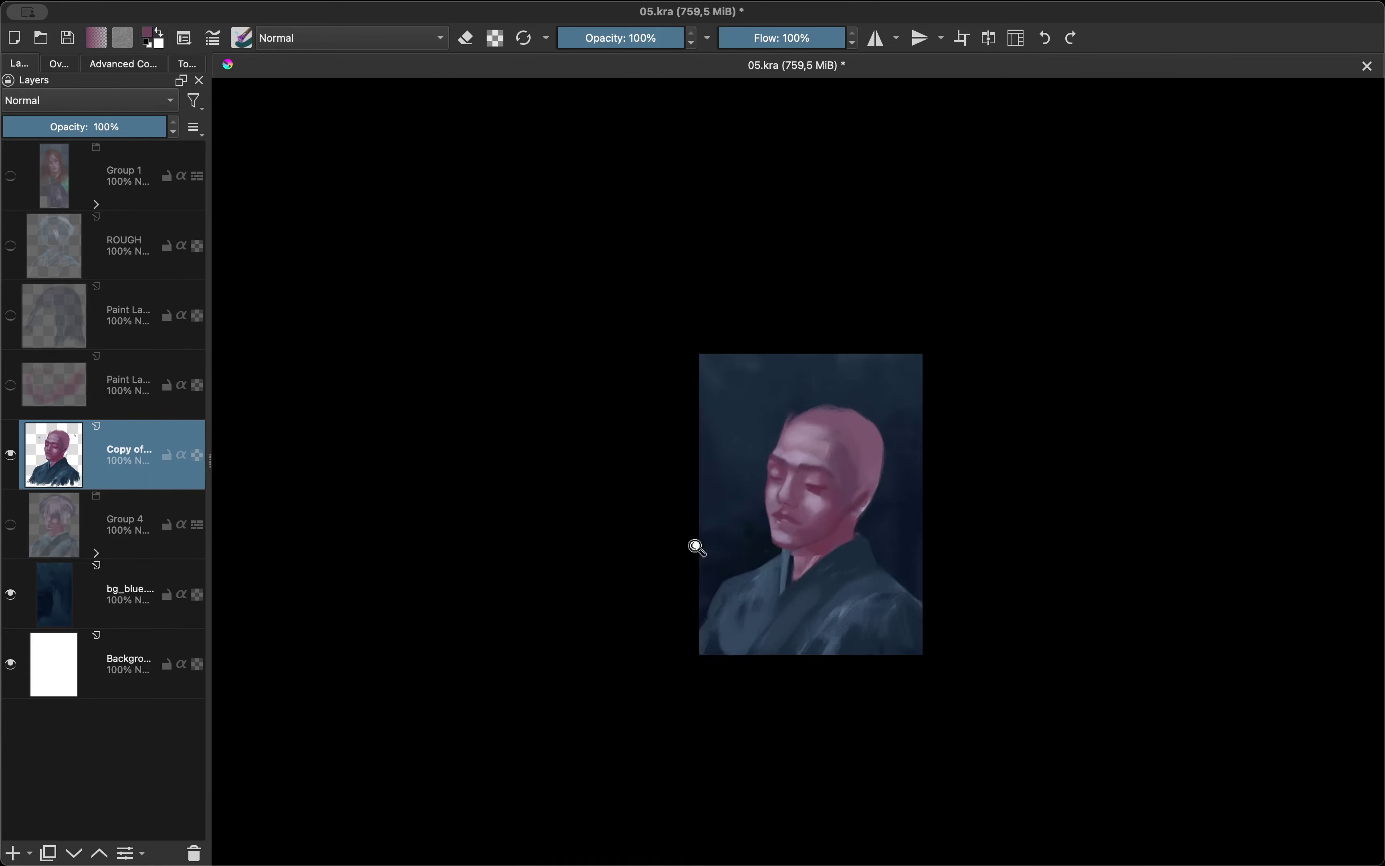
scroll(873, 554, "up", 5)
key("m")
scroll(874, 554, "up", 2)
left_click_drag(902, 480, 686, 581)
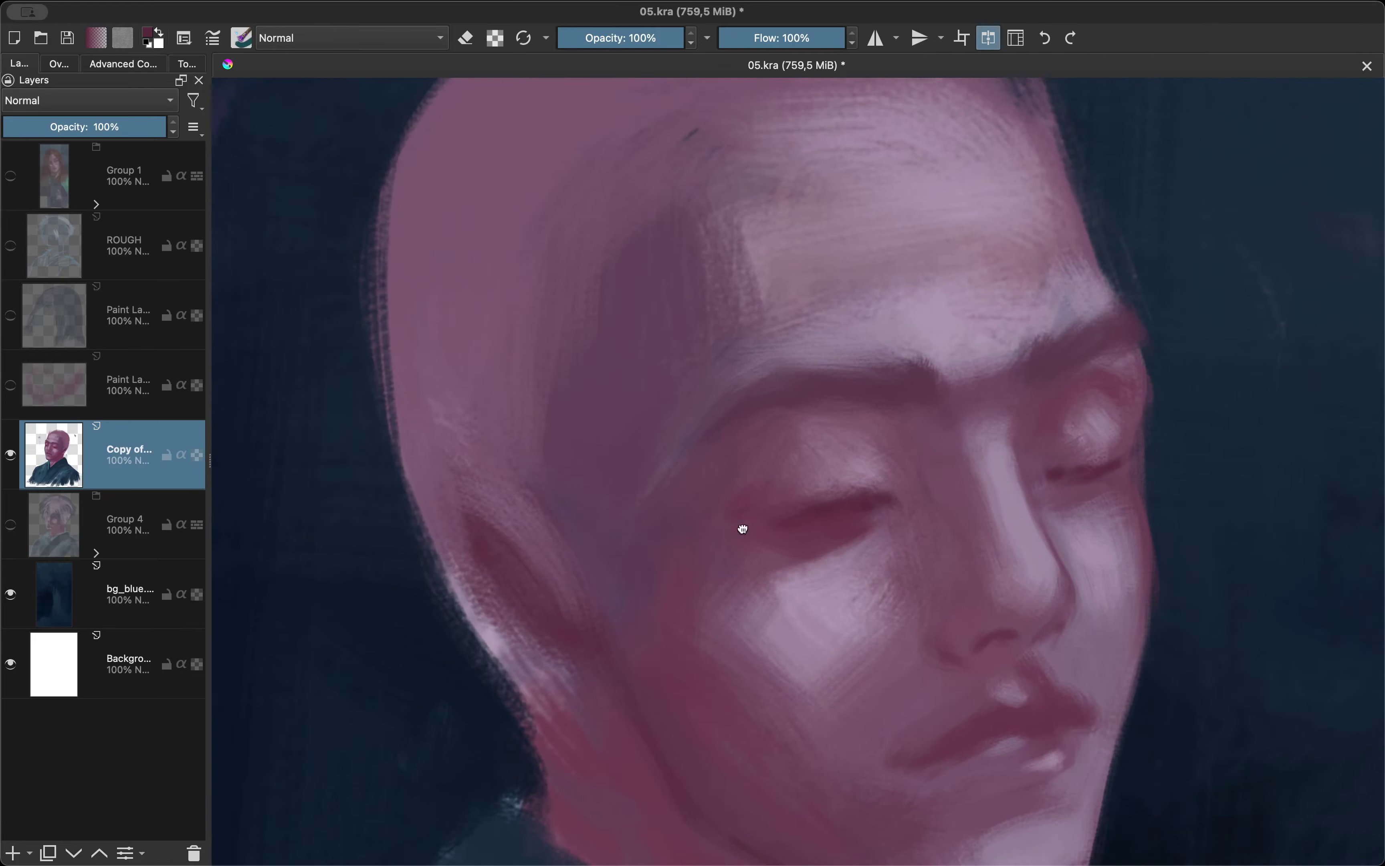
scroll(686, 582, "down", 2)
key("m")
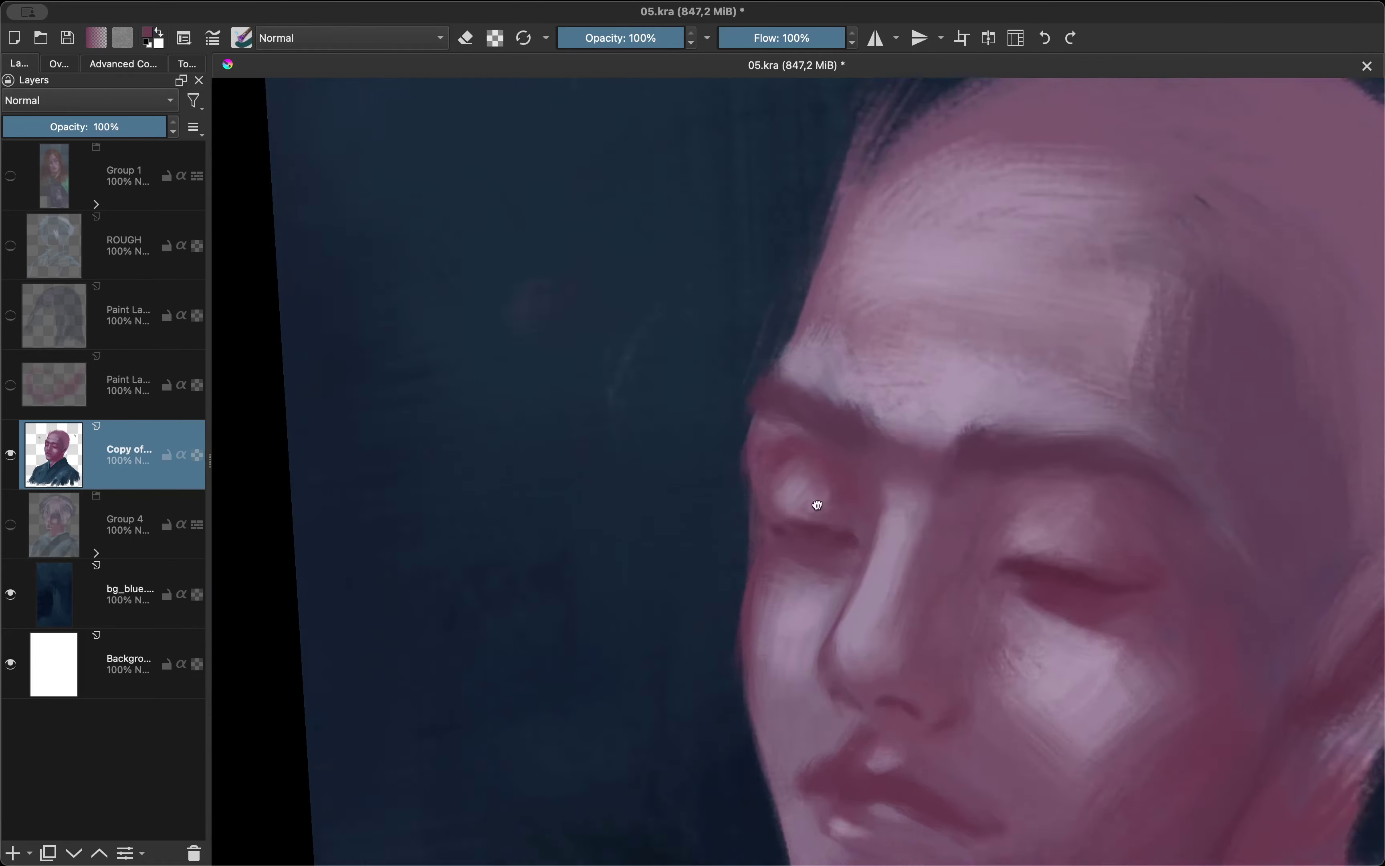
scroll(840, 517, "up", 1)
Sample a lighter pink near the eye, mirror-check it and straighten the canvas rotation.
left_click(840, 517, "ctrl")
scroll(840, 517, "down", 2)
key("m")
scroll(785, 369, "up", 2)
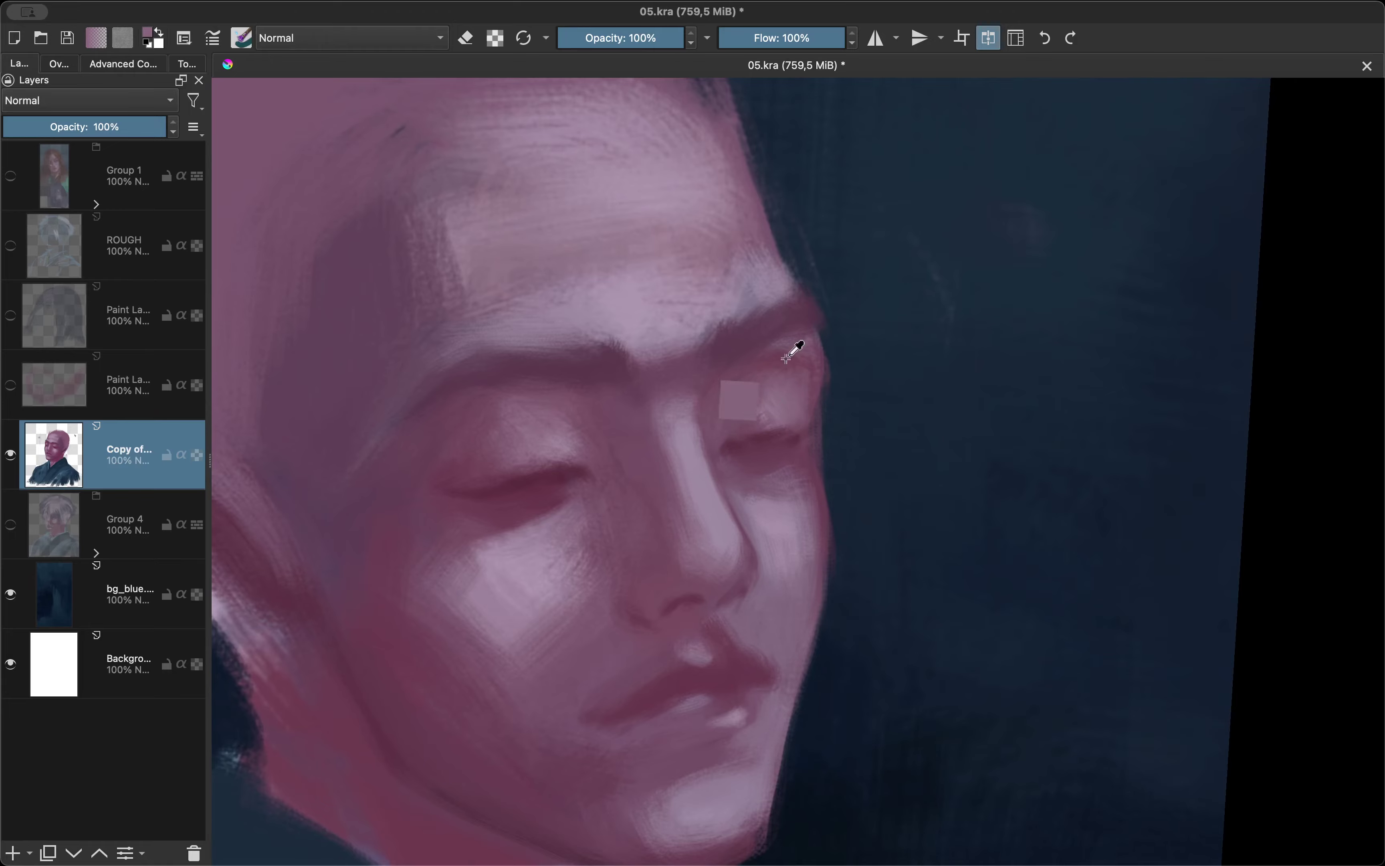
scroll(786, 358, "down", 2)
key("5")
scroll(709, 333, "up", 2)
key("m")
scroll(710, 333, "down", 2)
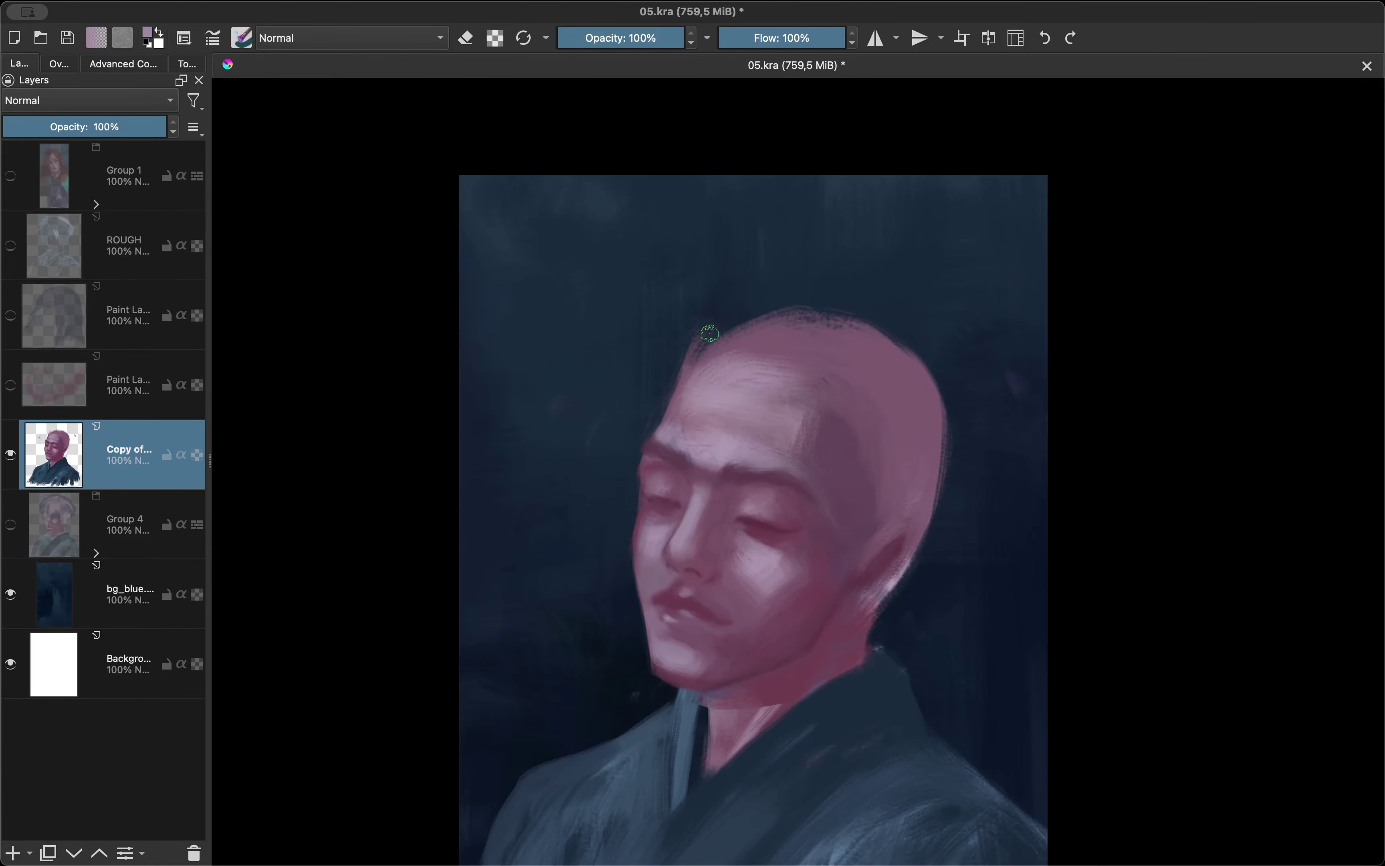
Reveal the stubble and hair layers, make the hair layer active, and mirror-check it.
left_click(11, 385)
left_click(10, 315)
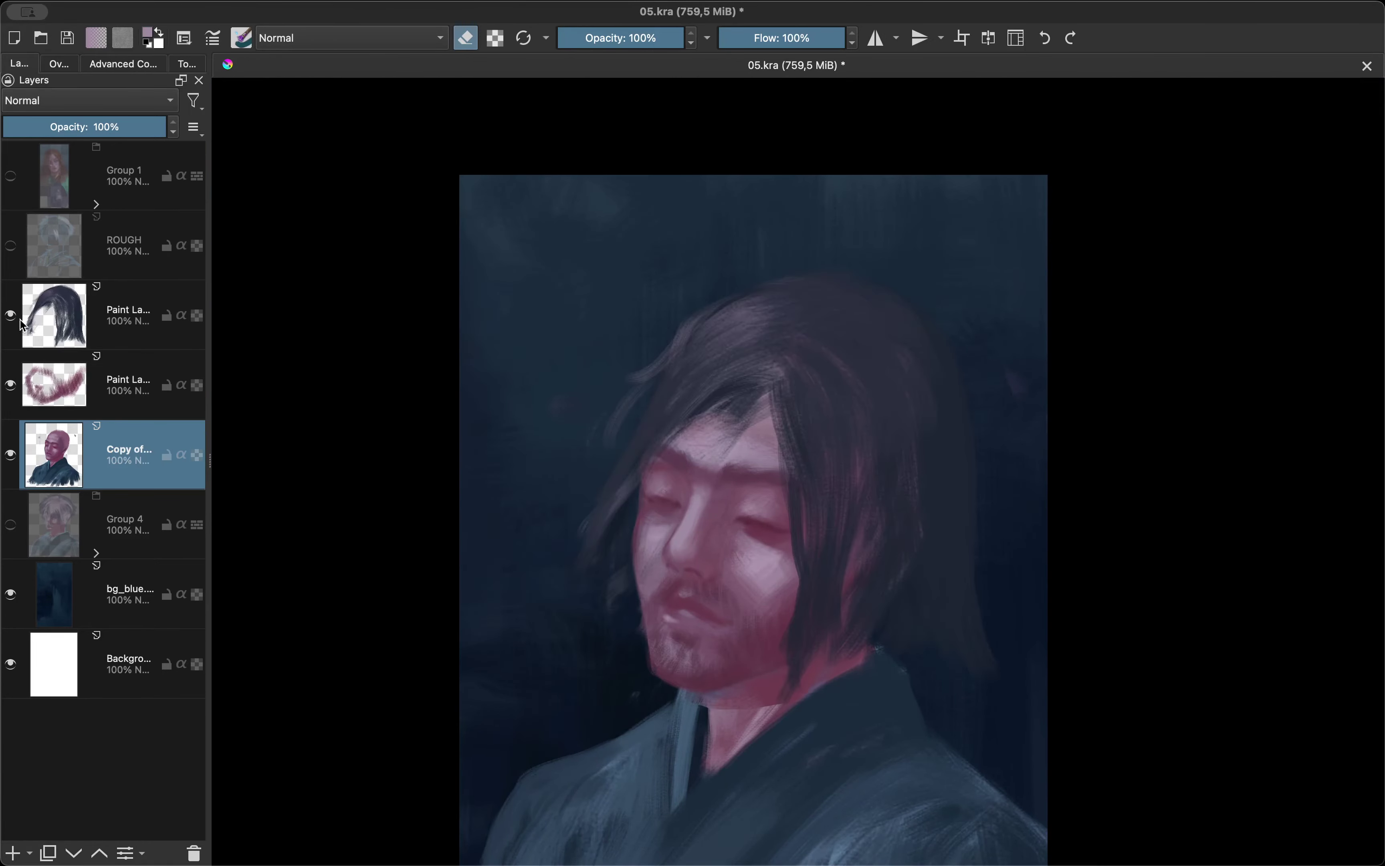
left_click(113, 336)
key("e")
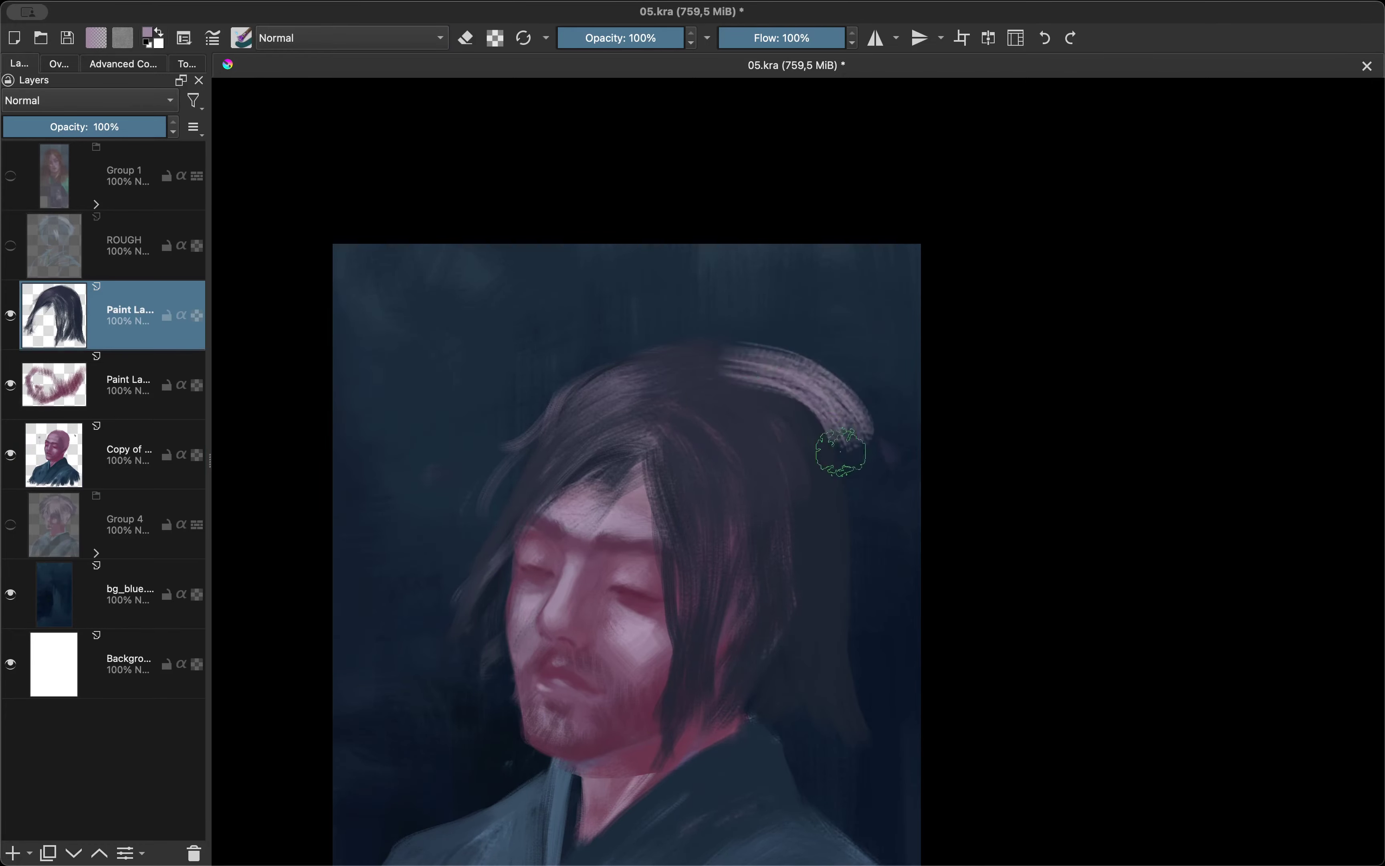
key("m")
scroll(701, 653, "down", 2)
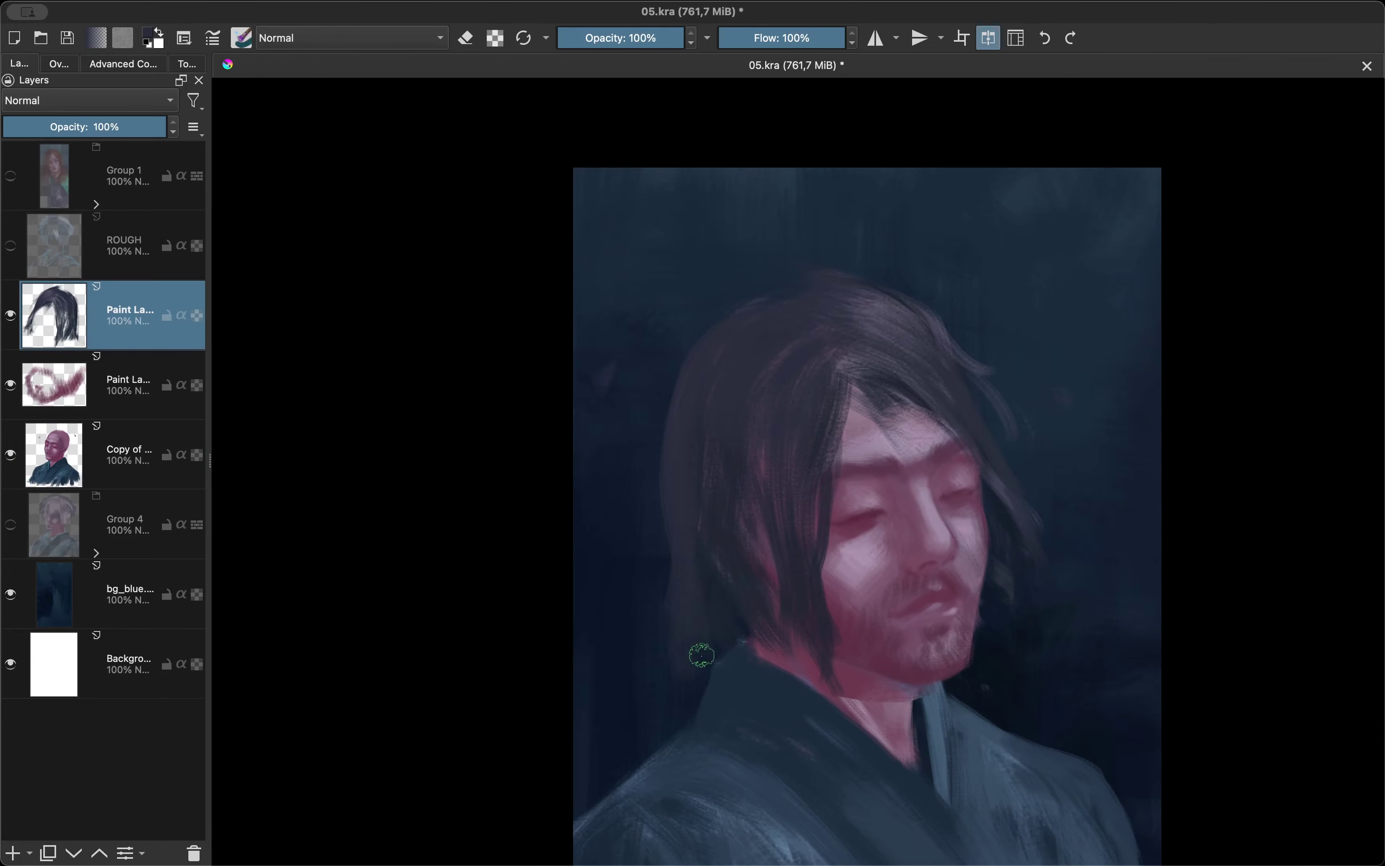
key("m")
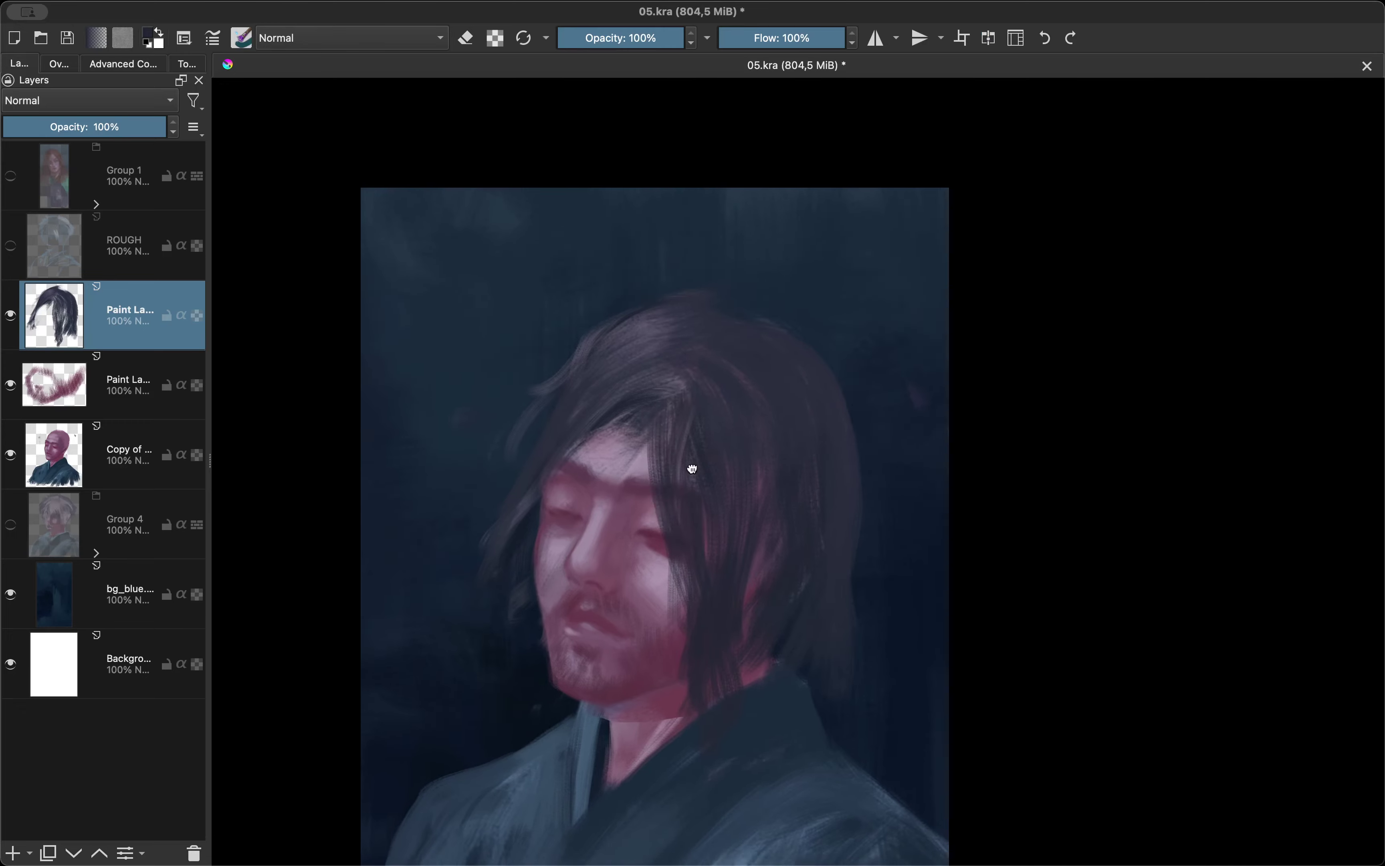
Paint dark strands by the cheek, face's left side and forehead, erasing strays.
left_click_drag(658, 441, 678, 630)
key("e")
left_click_drag(641, 459, 687, 653)
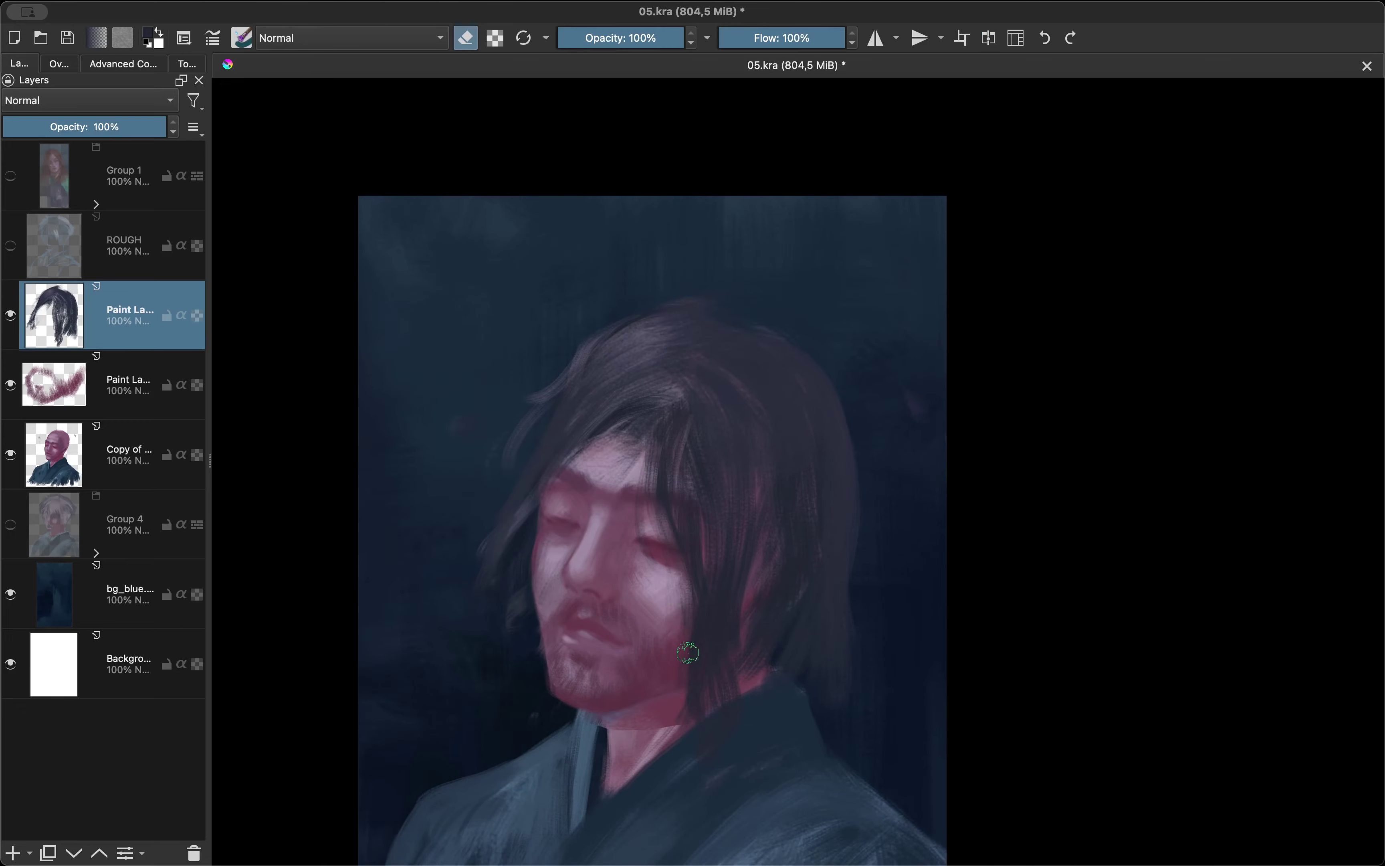
key("e")
left_click_drag(572, 504, 487, 659)
mouse_move(641, 412)
left_mouse_down()
mouse_move(567, 470)
mouse_move(544, 544)
mouse_move(550, 512)
left_mouse_up()
With the view rotated, paint a dark strand down the cheek and trim hair by the neck.
key("e")
key("6")
key("6")
key("6")
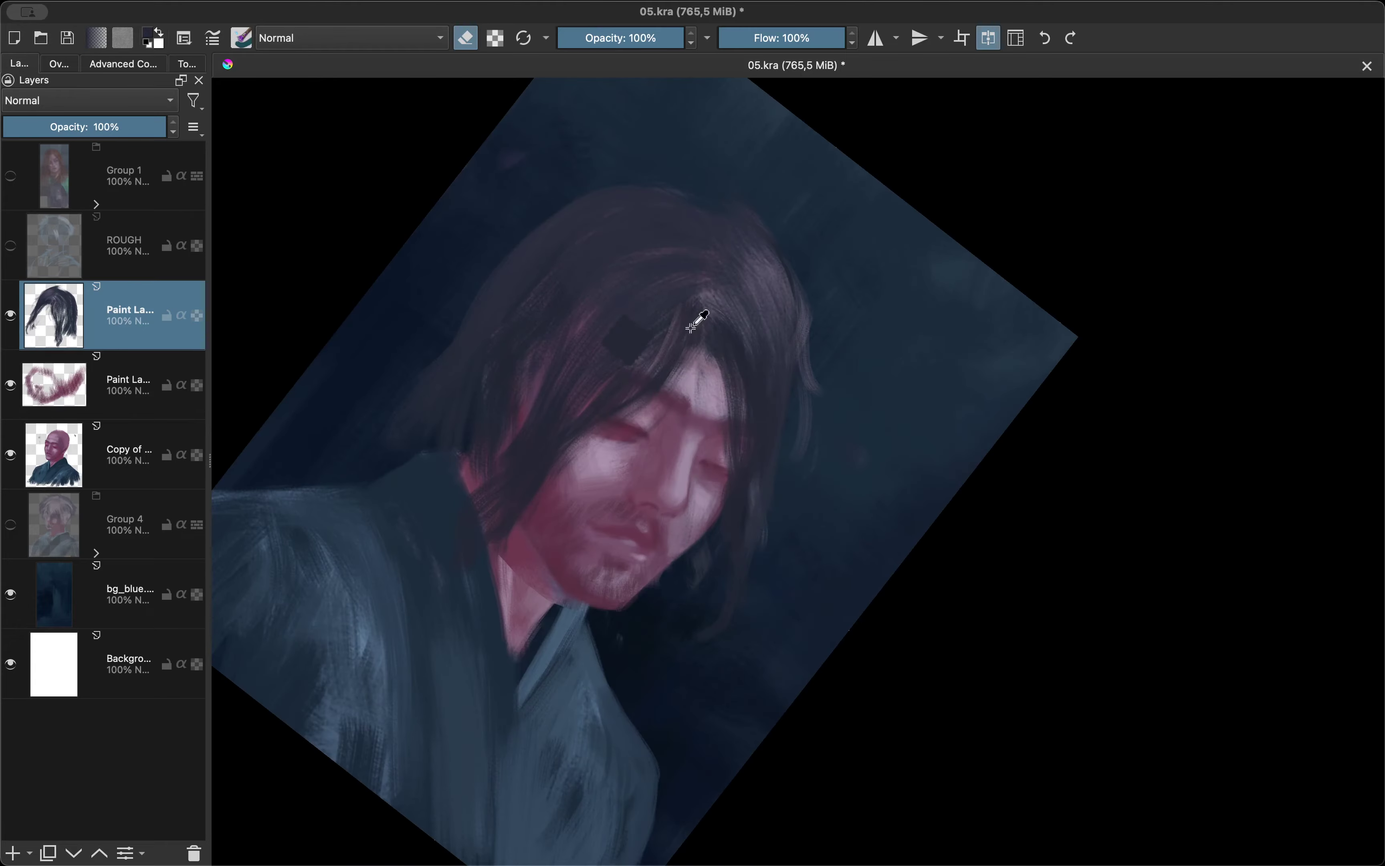
scroll(614, 405, "up", 2)
key("4")
key("4")
key("4")
scroll(704, 388, "down", 2)
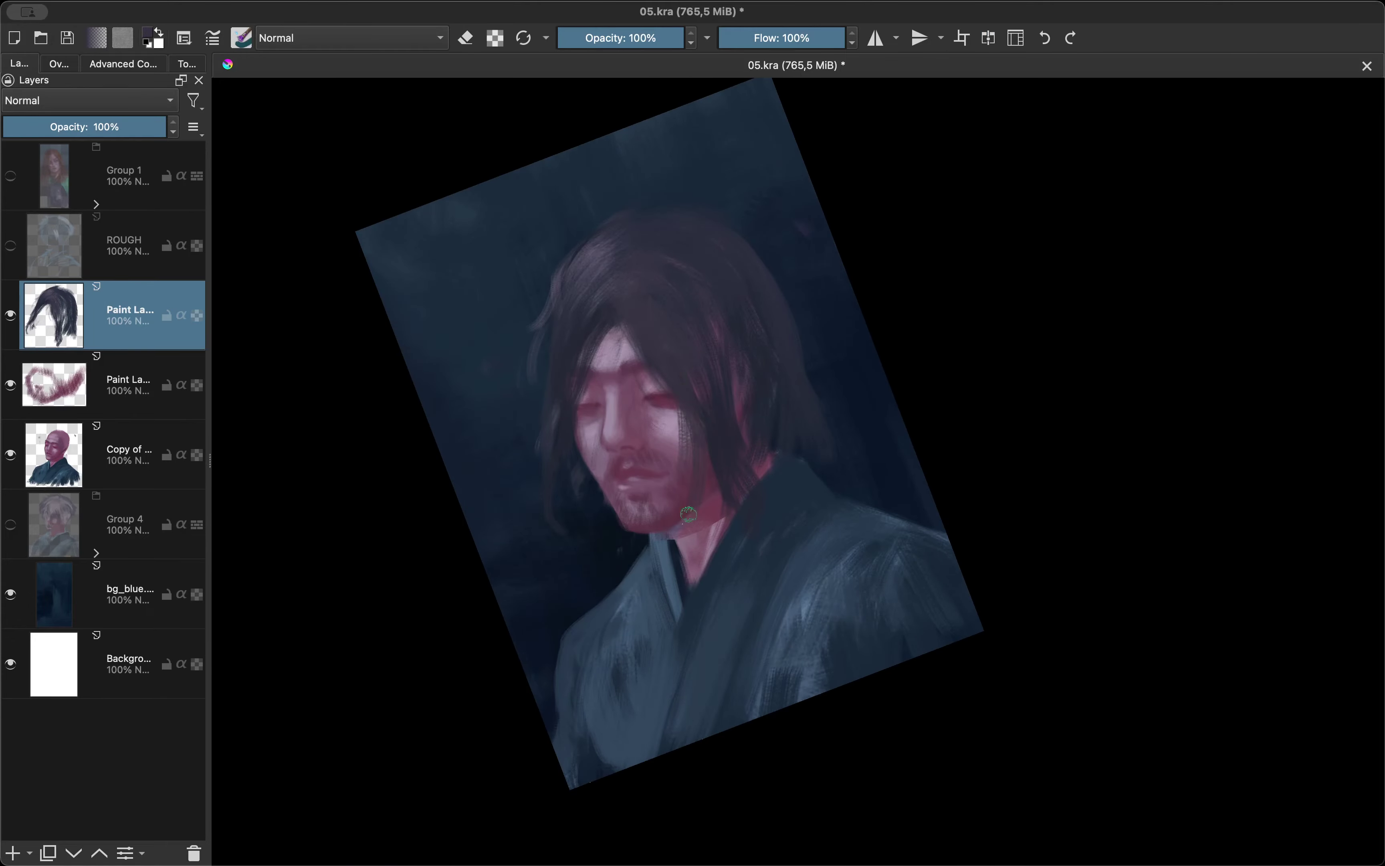
key("6")
key("6")
scroll(688, 514, "up", 2)
left_click_drag(715, 329, 635, 687)
scroll(707, 508, "up", 1)
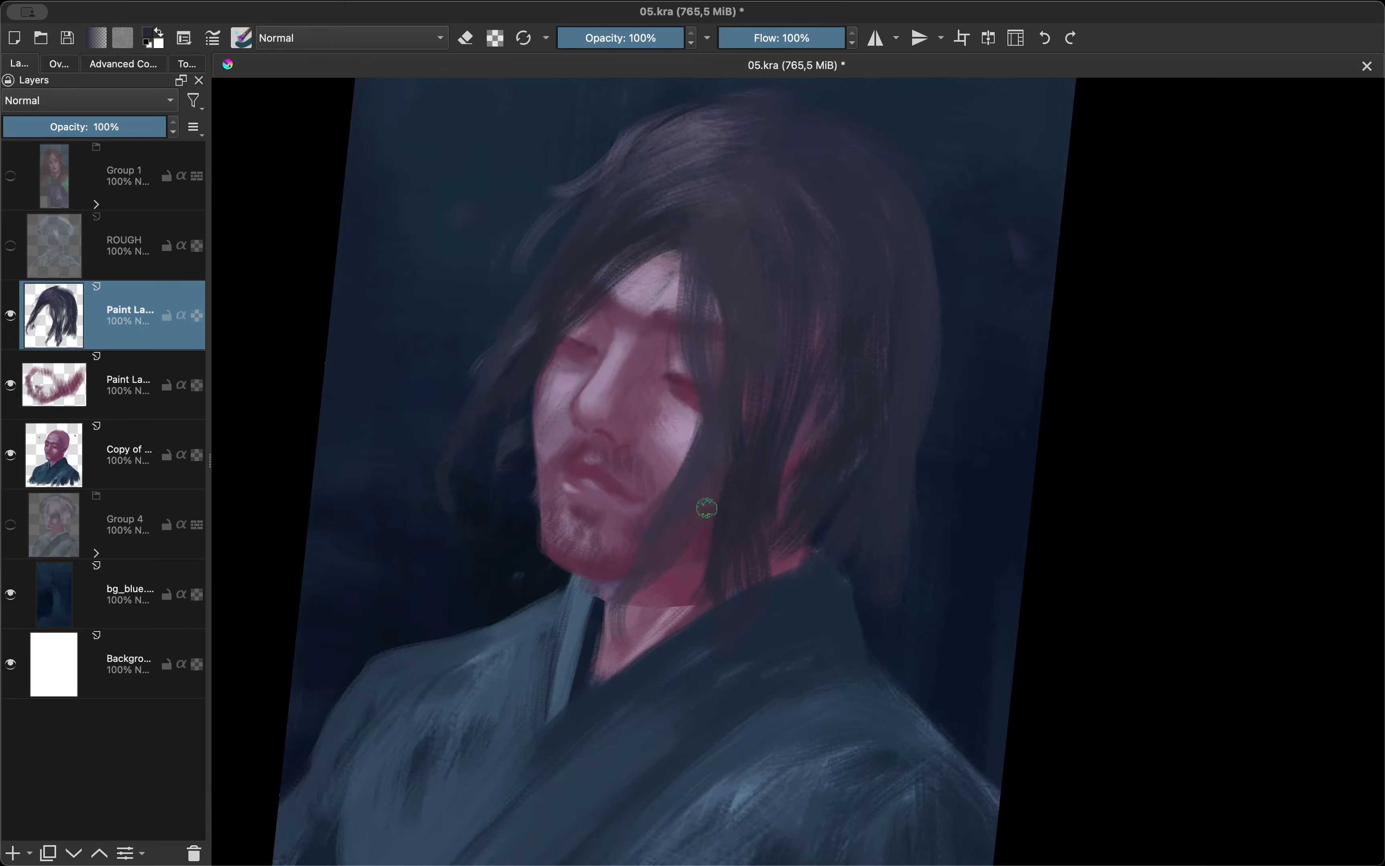
mouse_move(707, 508)
left_mouse_down()
mouse_move(742, 233)
mouse_move(717, 526)
mouse_move(810, 504)
mouse_move(864, 458)
left_mouse_up()
Darken strands near the face and paint a long strand beside the chin, then reset rotation.
key("e")
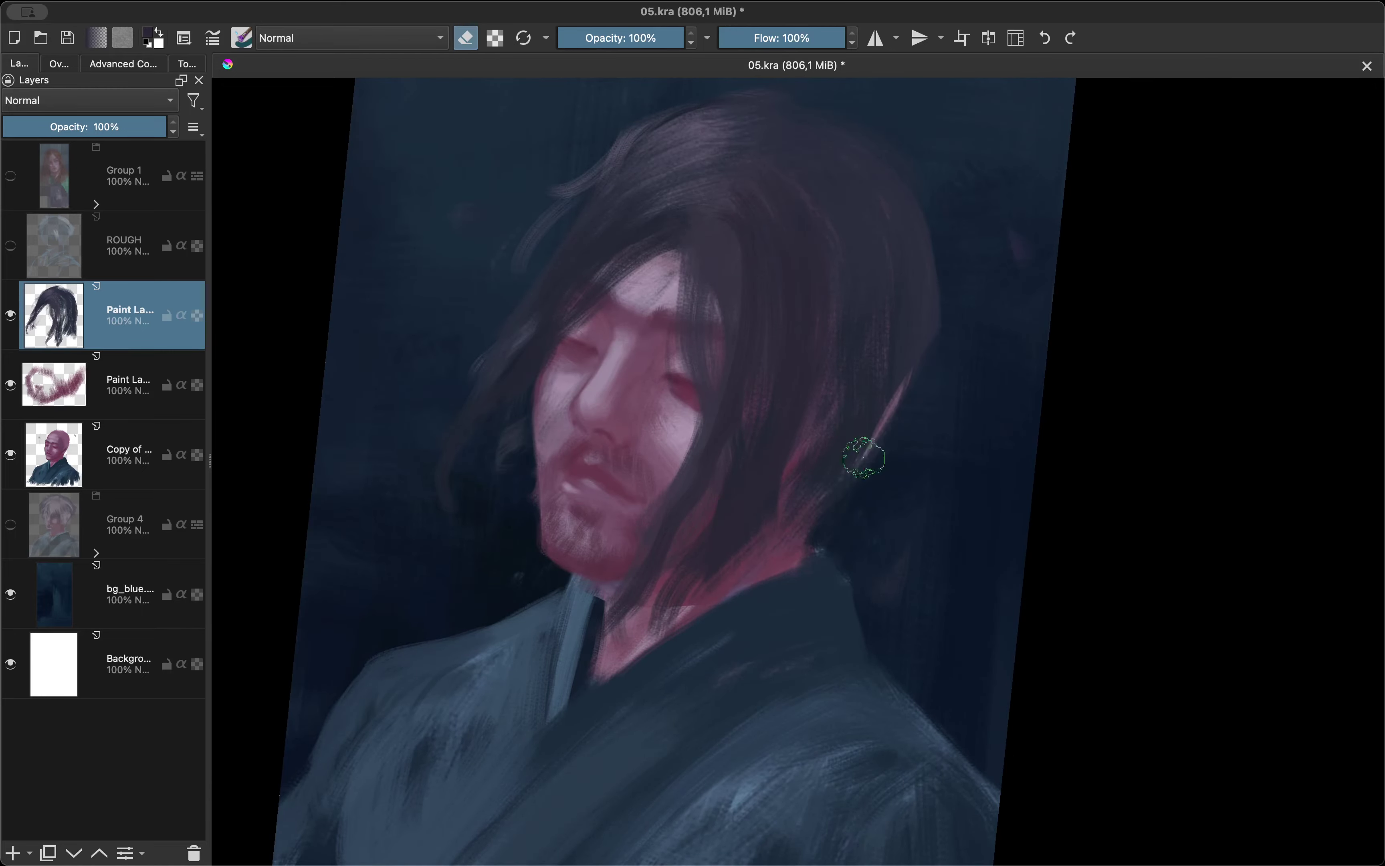
key("4")
key("4")
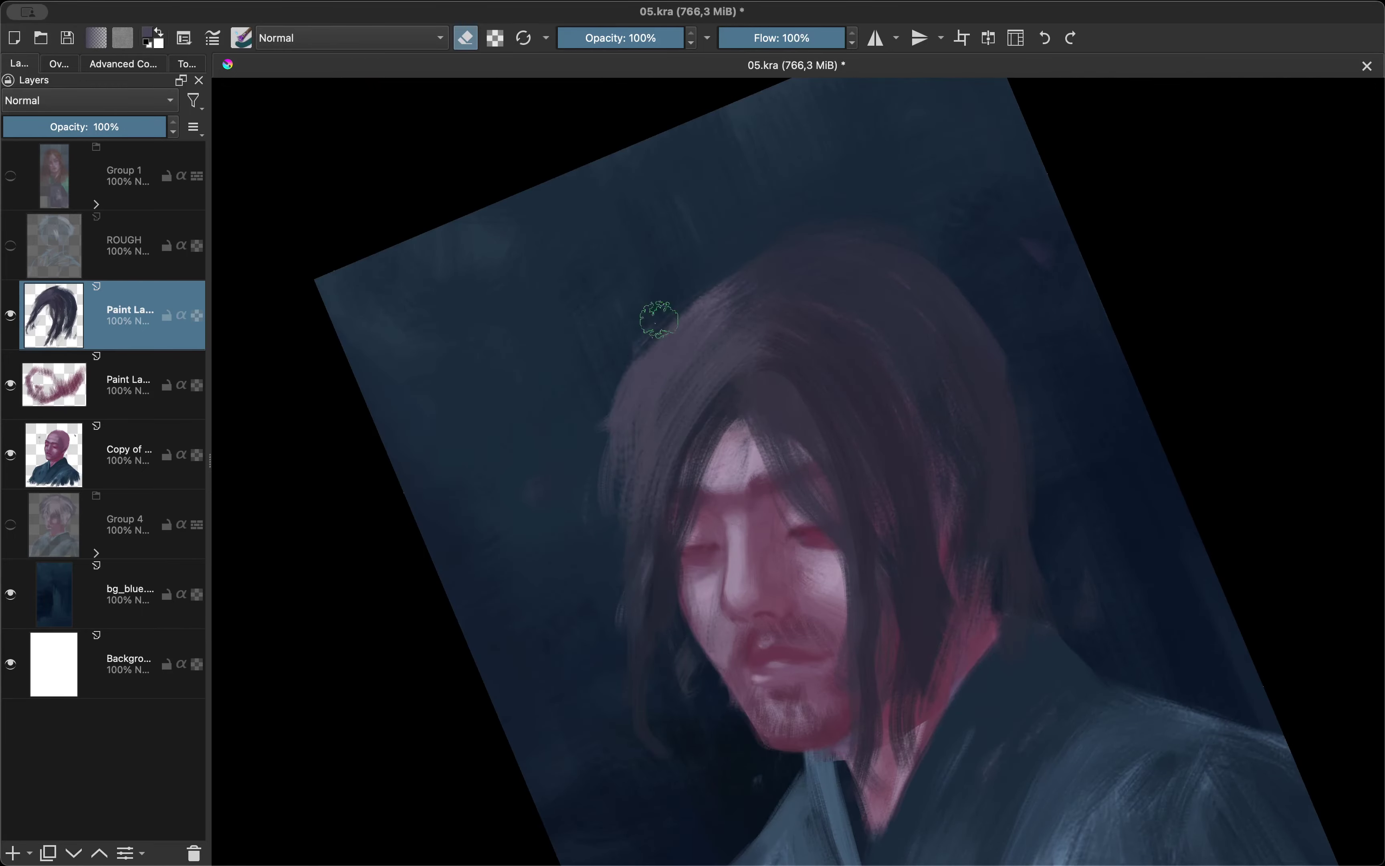
left_click_drag(658, 319, 627, 453)
left_click_drag(687, 344, 710, 493)
key("e")
key("m")
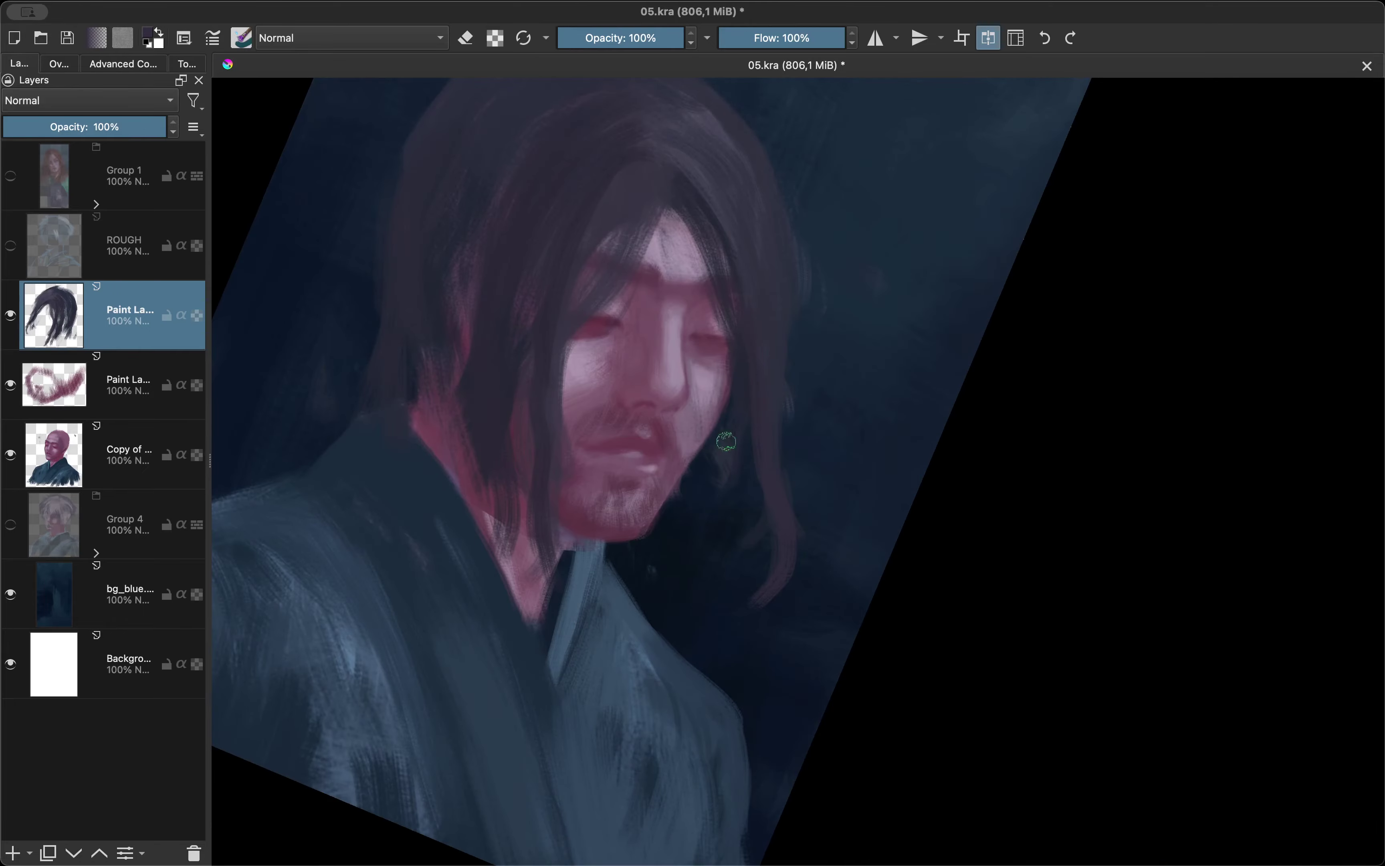
left_click_drag(726, 440, 708, 573)
key("m")
key("5")
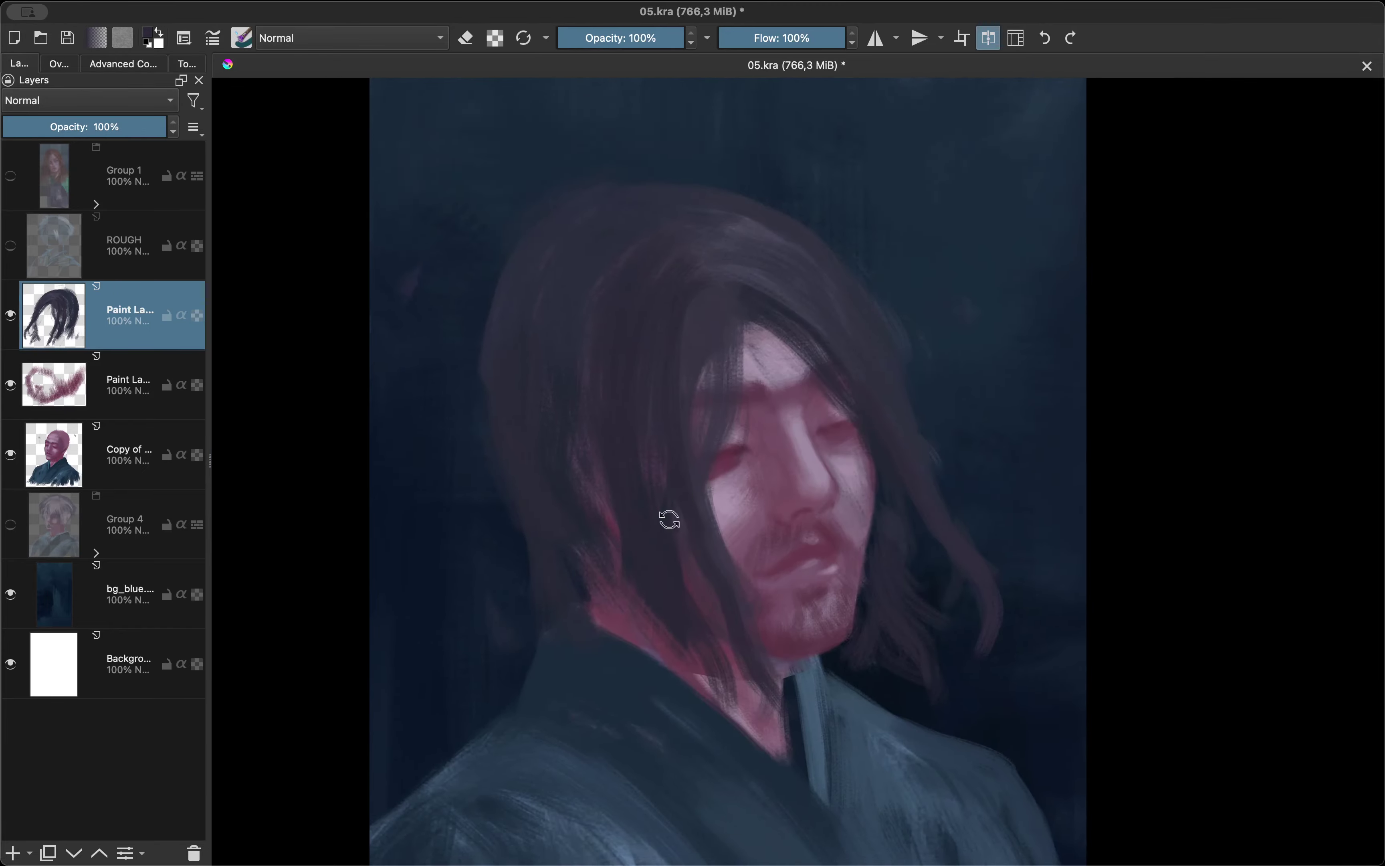
scroll(627, 489, "up", 2)
scroll(637, 501, "down", 5)
scroll(668, 510, "up", 3)
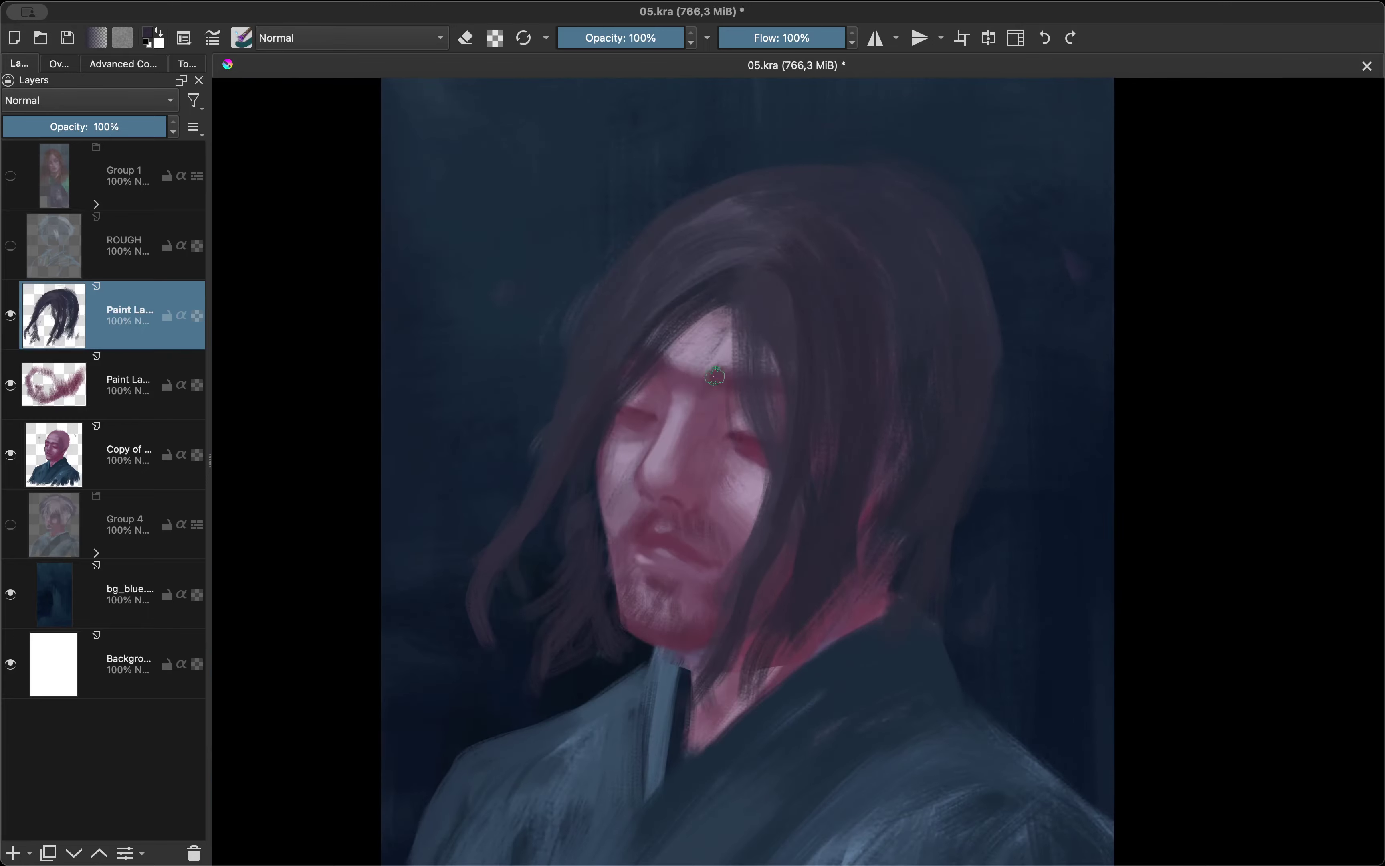
Paint dark hair strands beside the face and on the right side of the head.
key("m")
left_click_drag(606, 349, 567, 533)
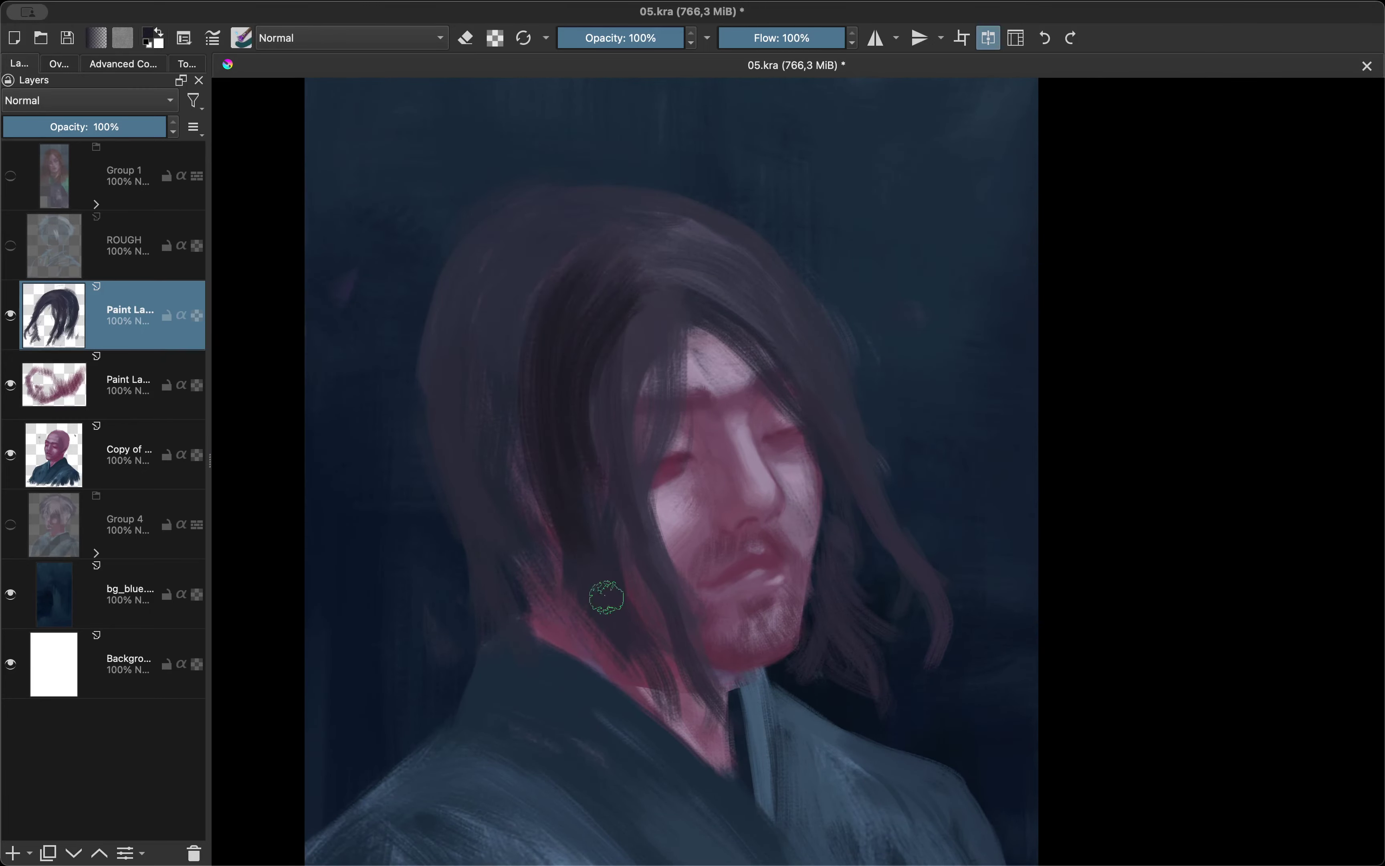
left_click_drag(549, 240, 469, 487)
left_click_drag(550, 435, 504, 618)
key("m")
left_click_drag(675, 281, 630, 636)
left_click_drag(718, 373, 738, 584)
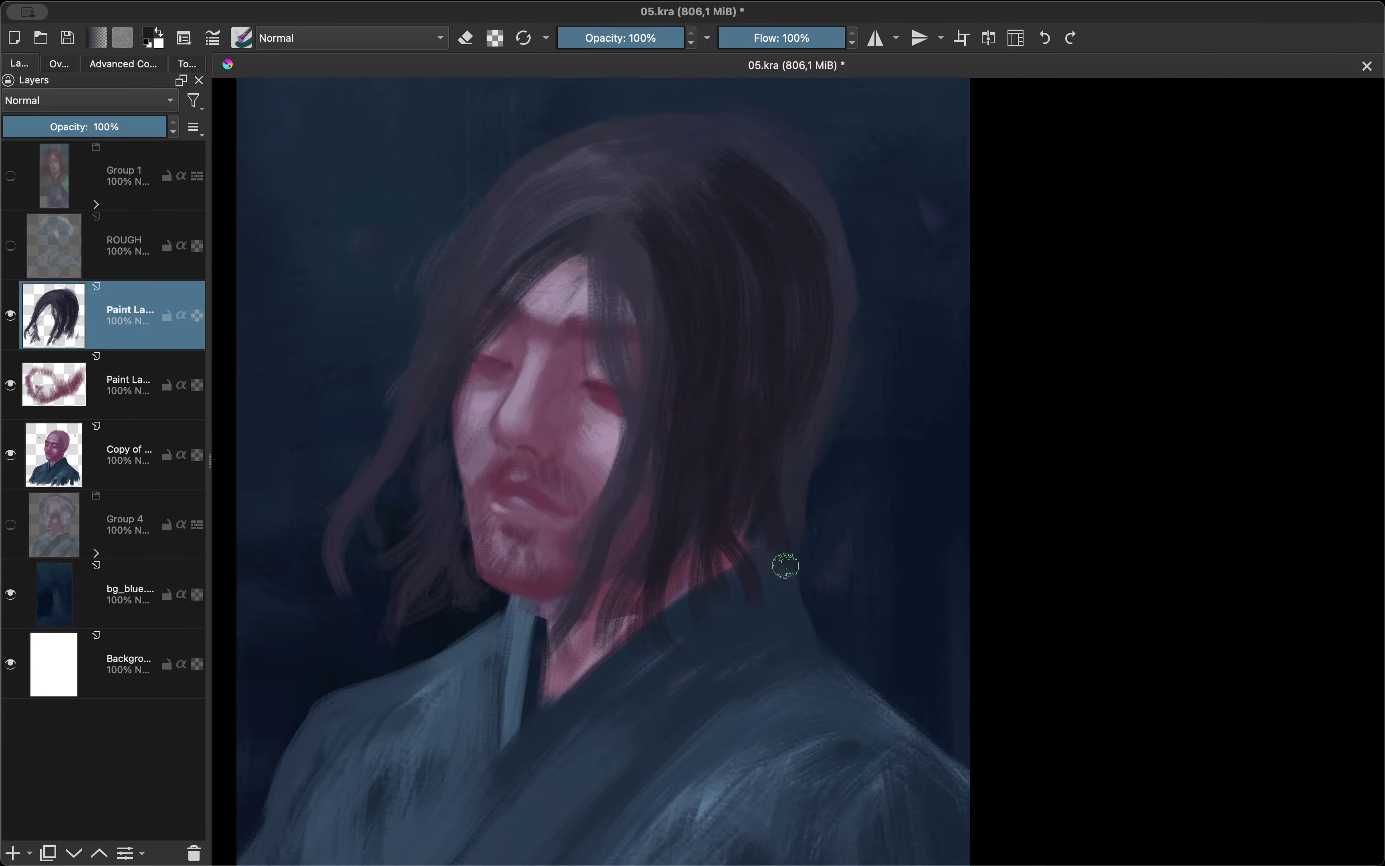
left_click_drag(824, 321, 790, 526)
scroll(711, 377, "up", 3)
Add a dark topknot above the head and more strands along the face's right side.
mouse_move(738, 366)
left_mouse_down()
mouse_move(697, 309)
mouse_move(798, 318)
mouse_move(802, 458)
left_mouse_up()
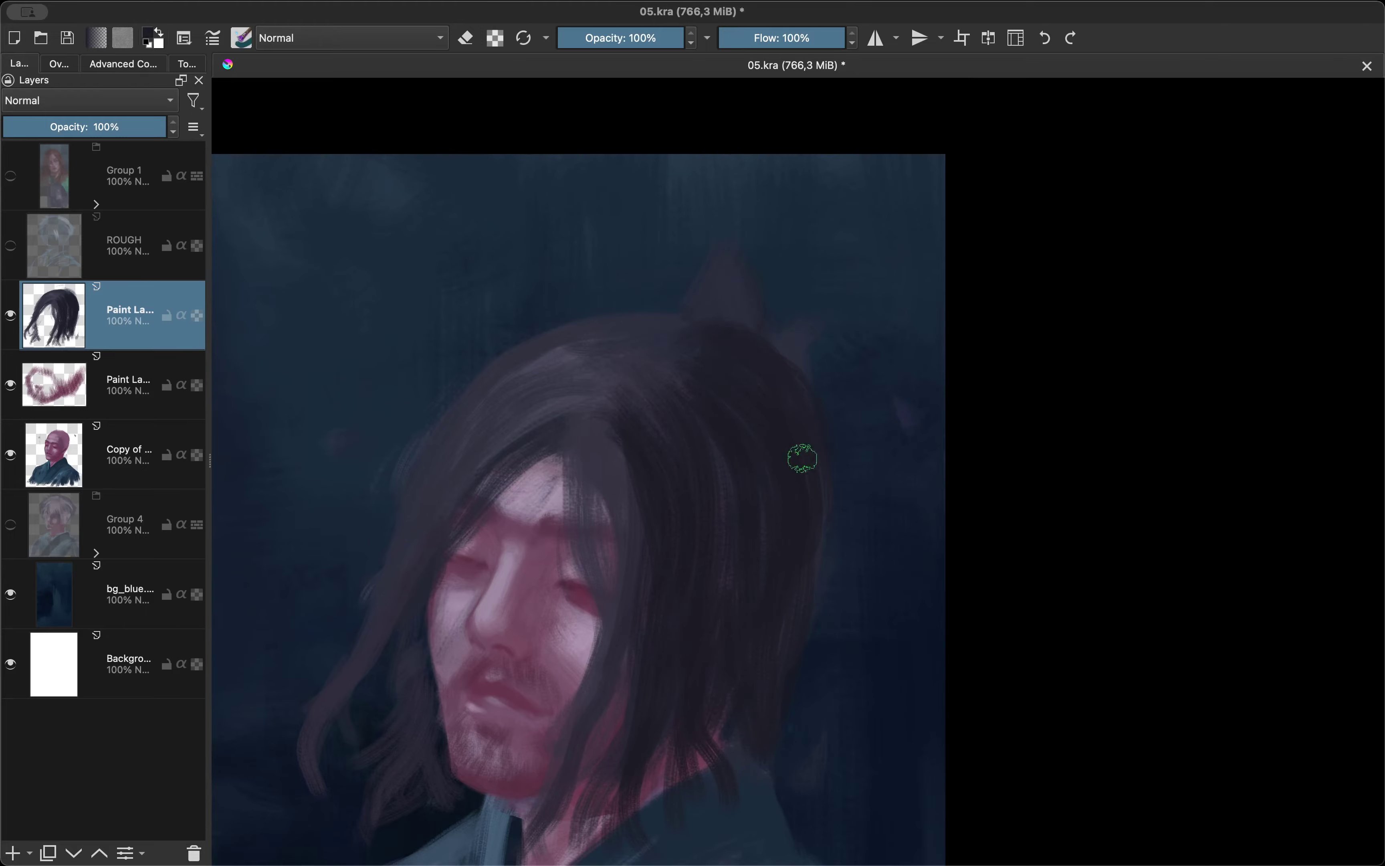
left_click_drag(656, 456, 541, 619)
left_click_drag(590, 412, 549, 681)
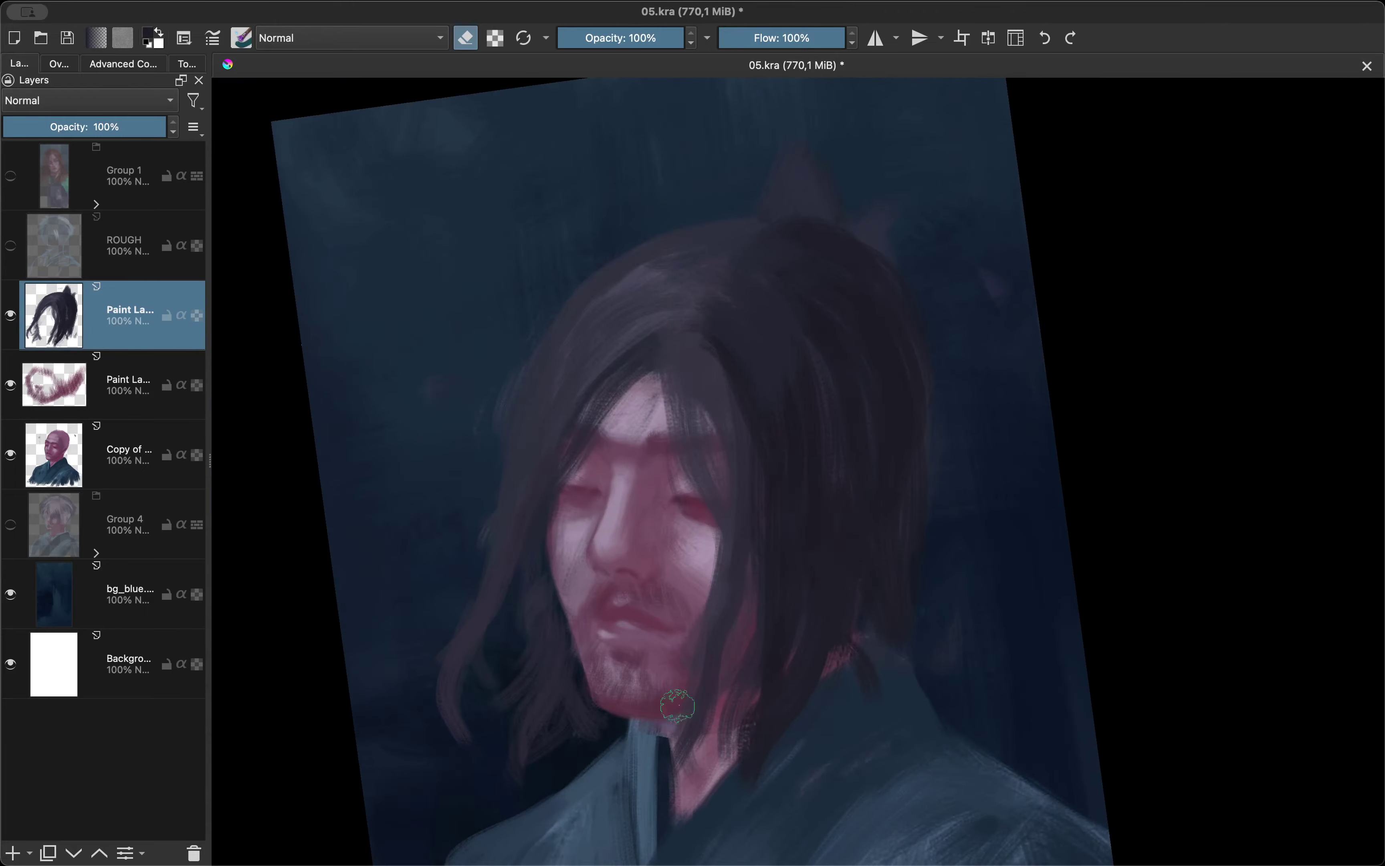
left_click_drag(541, 619, 761, 544)
left_click_drag(767, 498, 718, 633)
left_click_drag(727, 338, 704, 539)
left_click_drag(687, 303, 715, 498)
left_click_drag(699, 361, 687, 607)
Erase stray hair strands beside the face and reset the view rotation.
key("e")
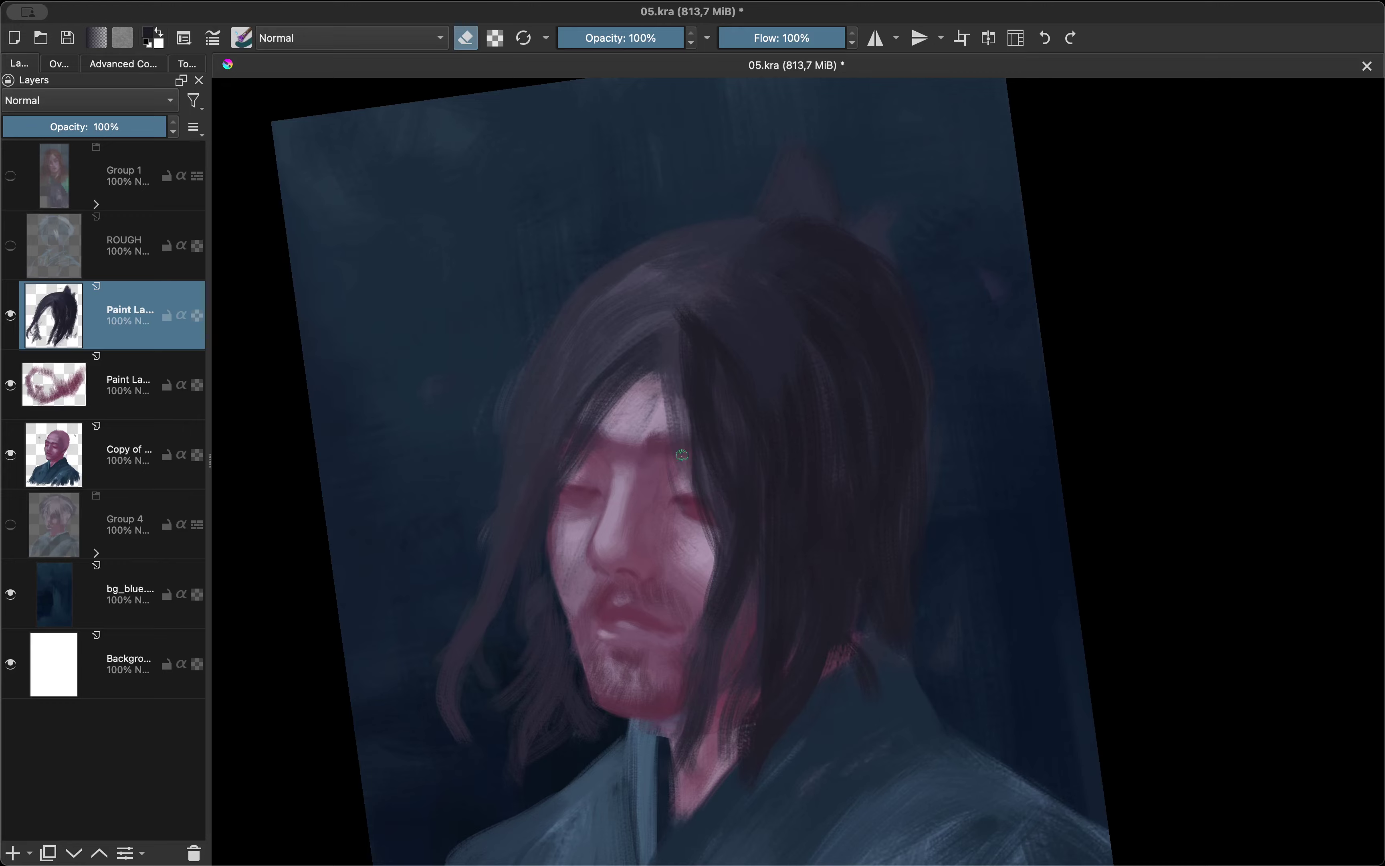
left_click_drag(704, 446, 698, 504)
key("m")
key("e")
key("5")
key("m")
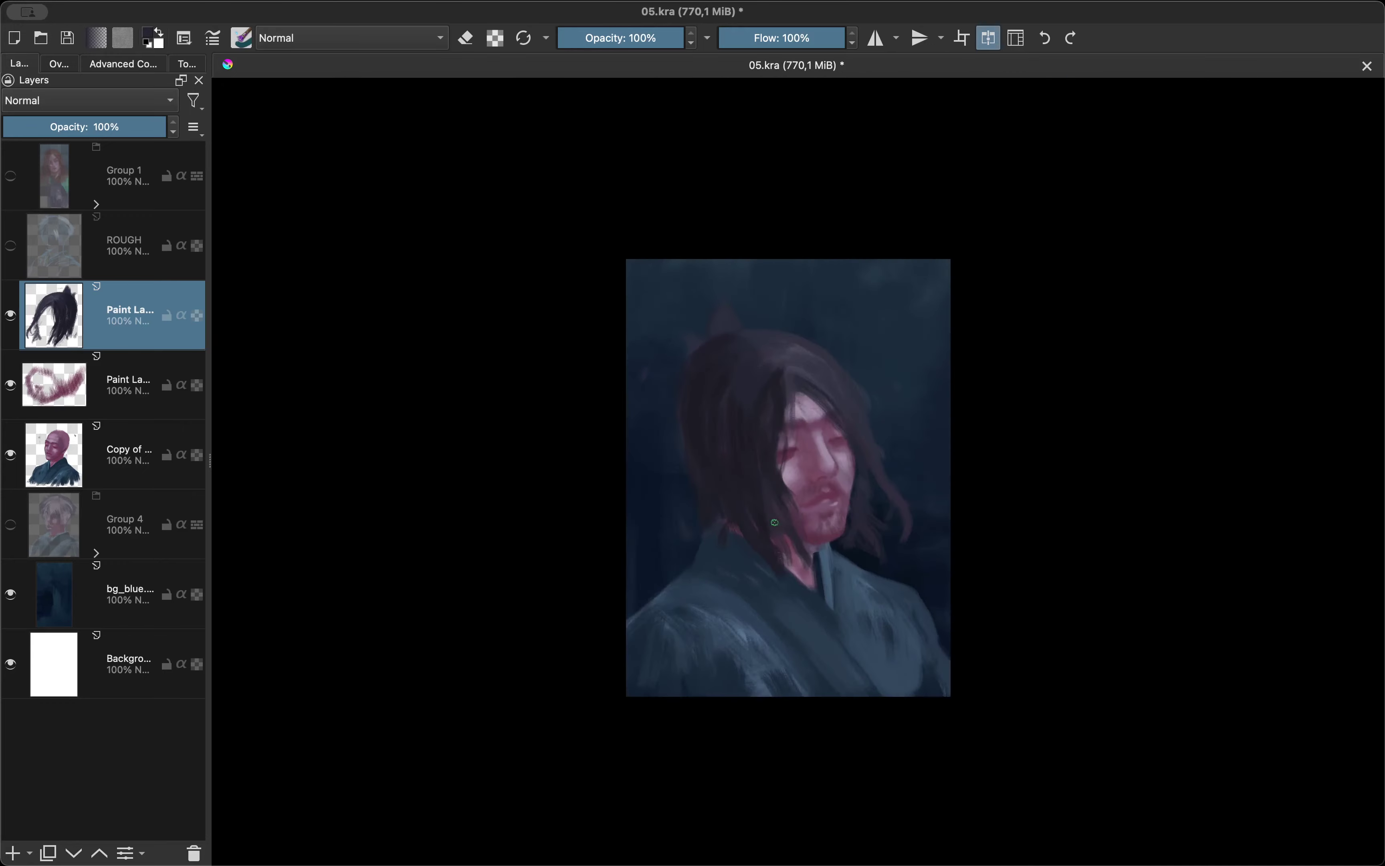
scroll(680, 533, "up", 3)
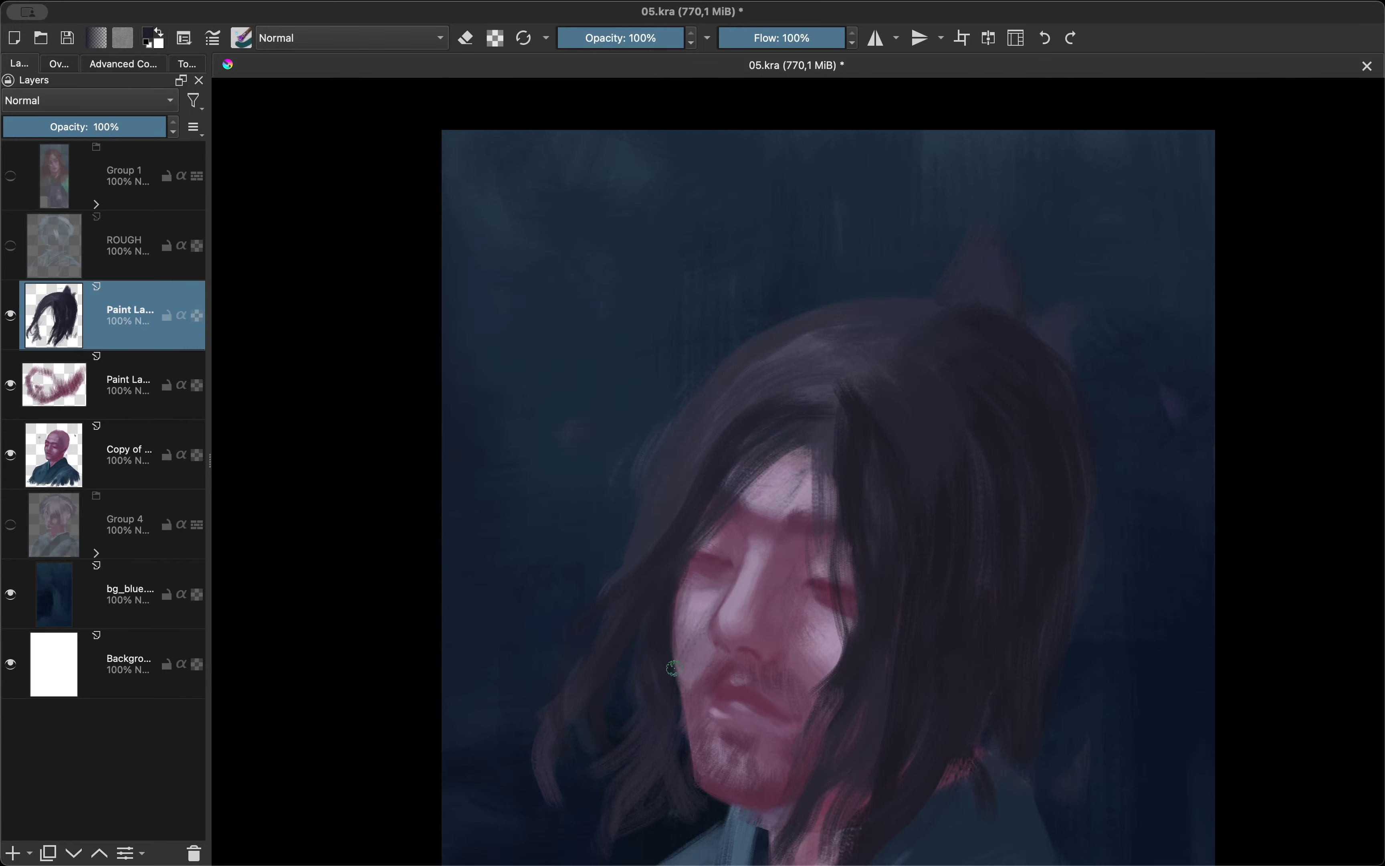
left_click_drag(677, 786, 604, 807)
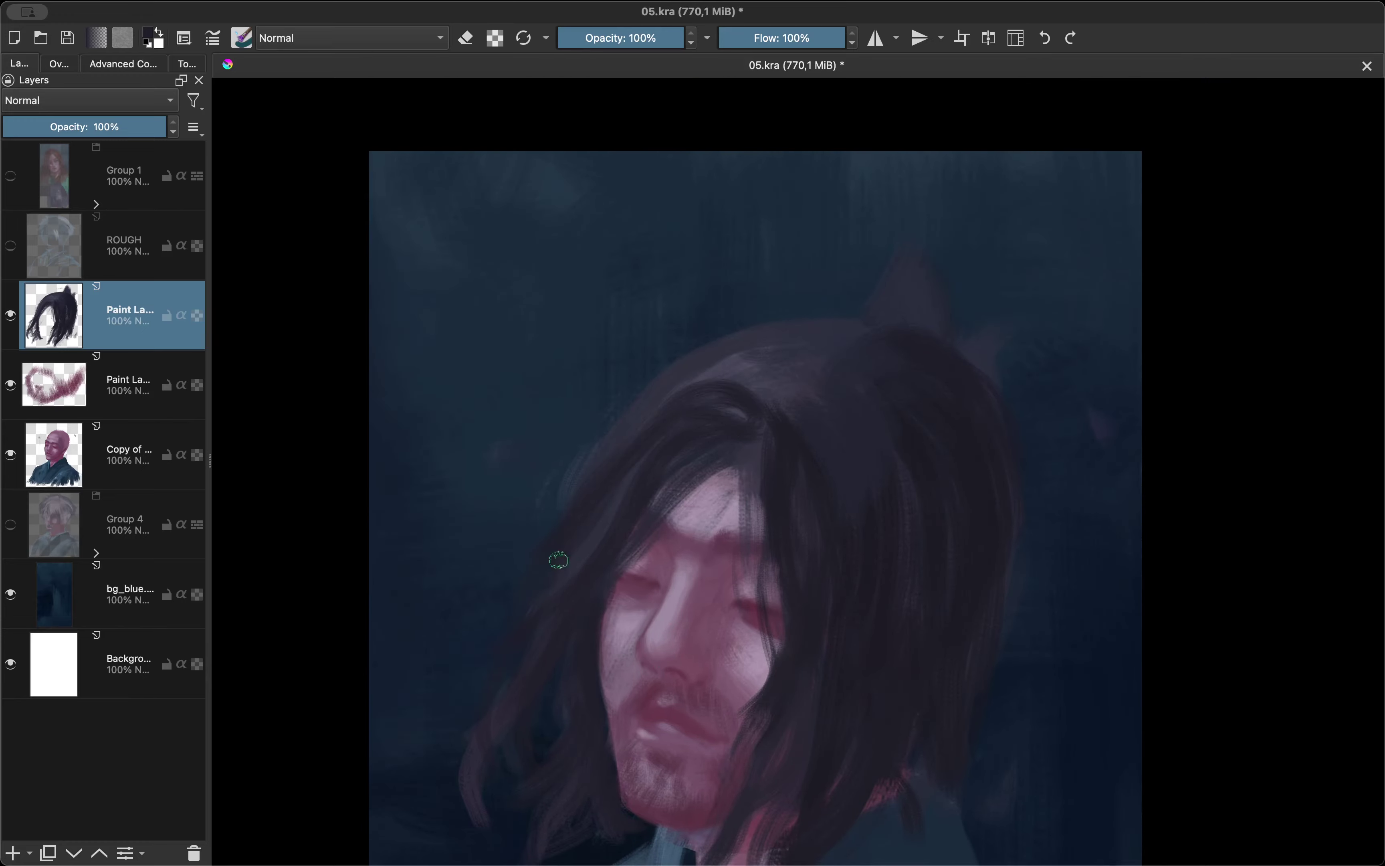
Paint dark strokes near the forehead, including a strand reaching toward the eye.
left_click_drag(745, 390, 630, 528)
key("2")
key("e")
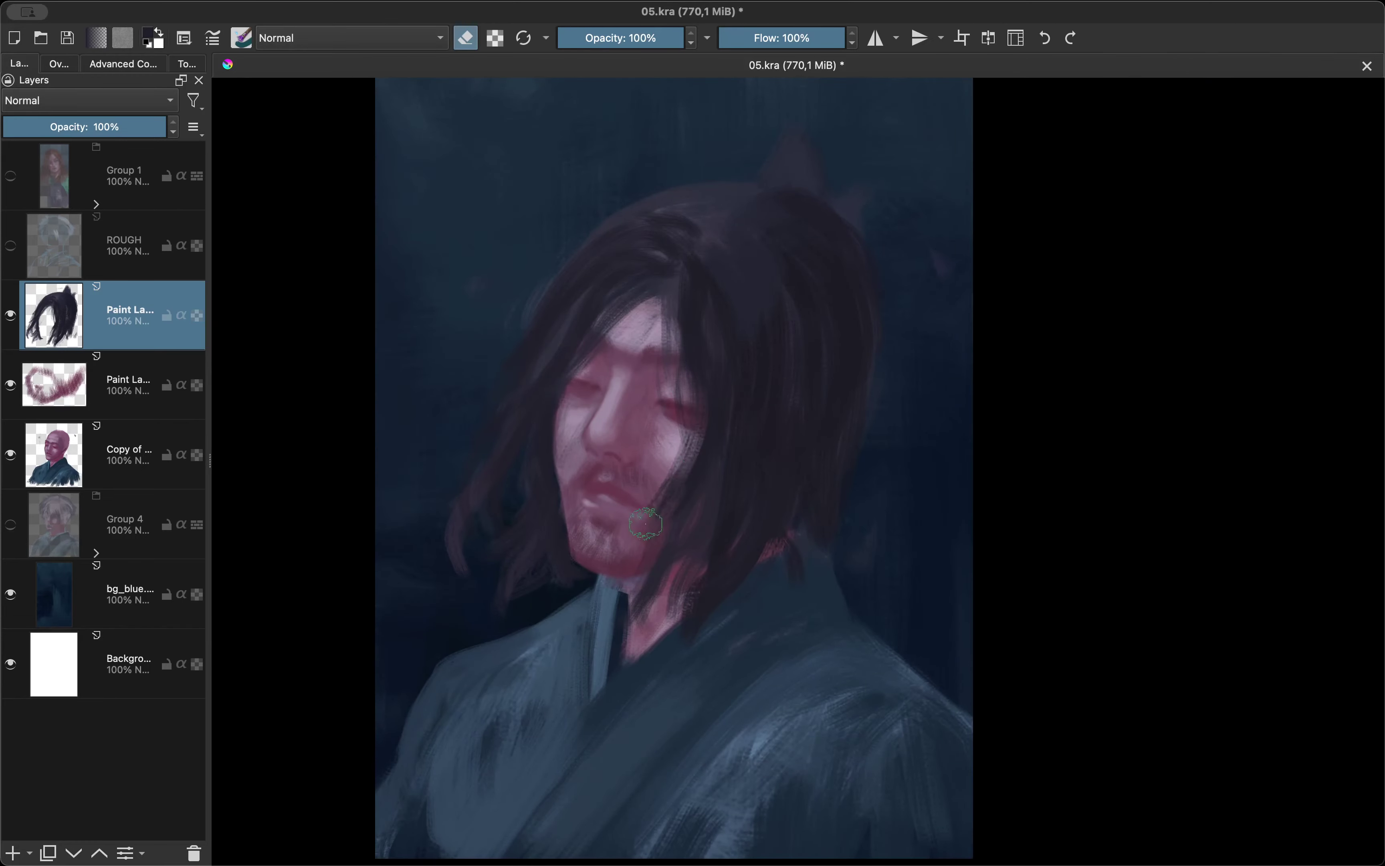
left_click_drag(689, 285, 686, 377)
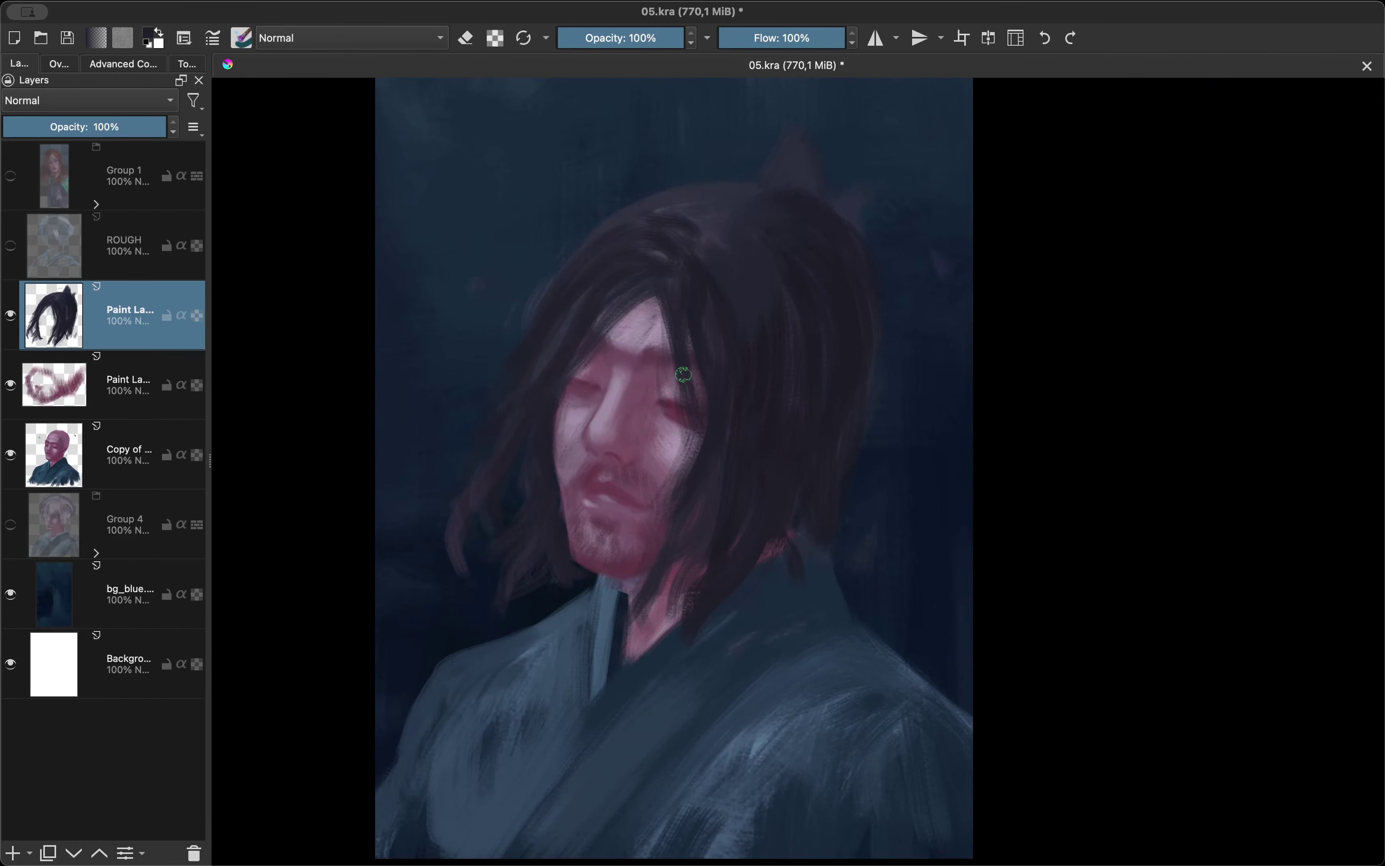
scroll(658, 413, "down", 1)
scroll(629, 321, "down", 1)
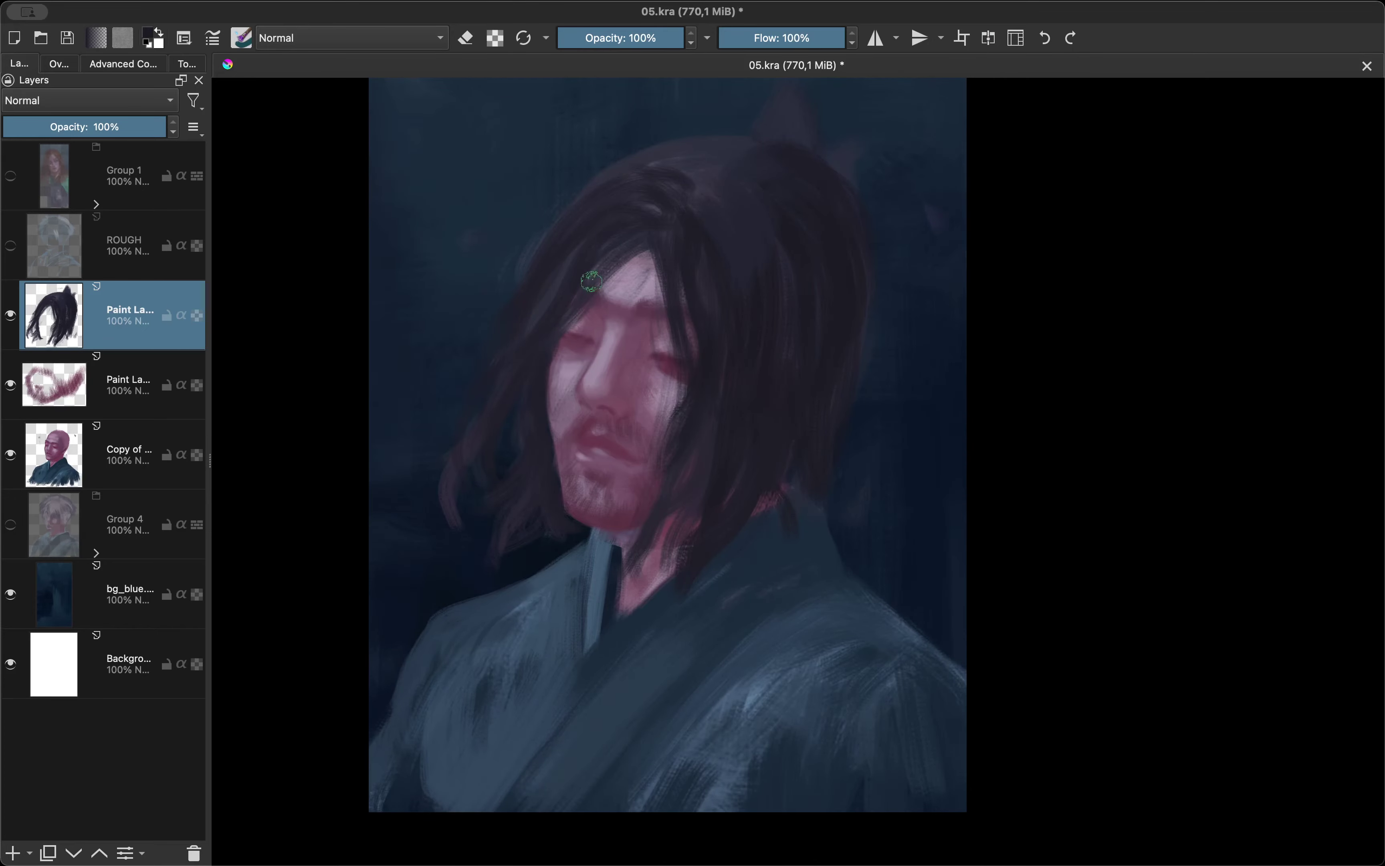
Darken the top of the hair, then add a new layer above with strokes across the robe.
key("e")
scroll(570, 331, "up", 4)
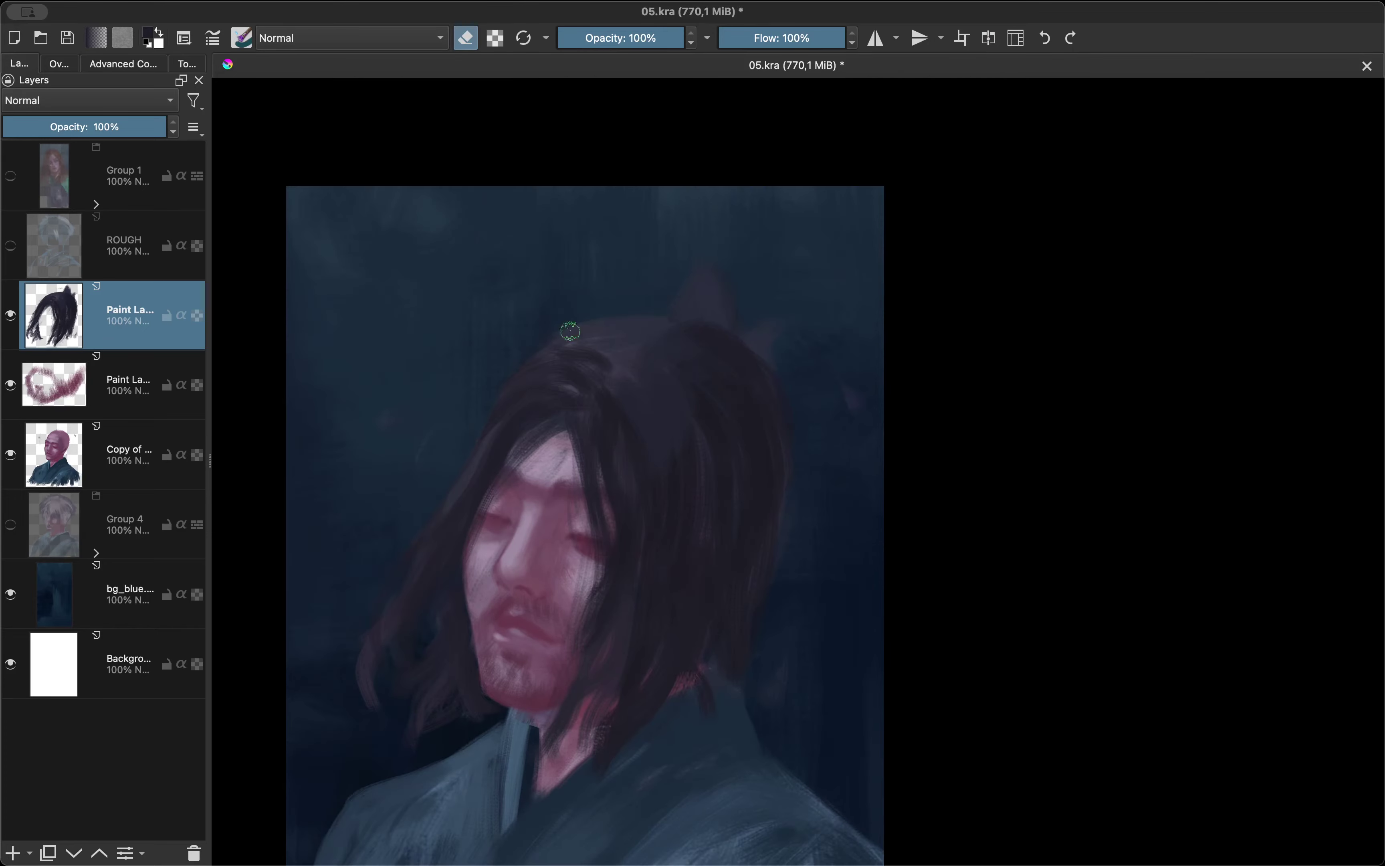
left_click_drag(701, 354, 548, 382)
scroll(573, 458, "left", 3)
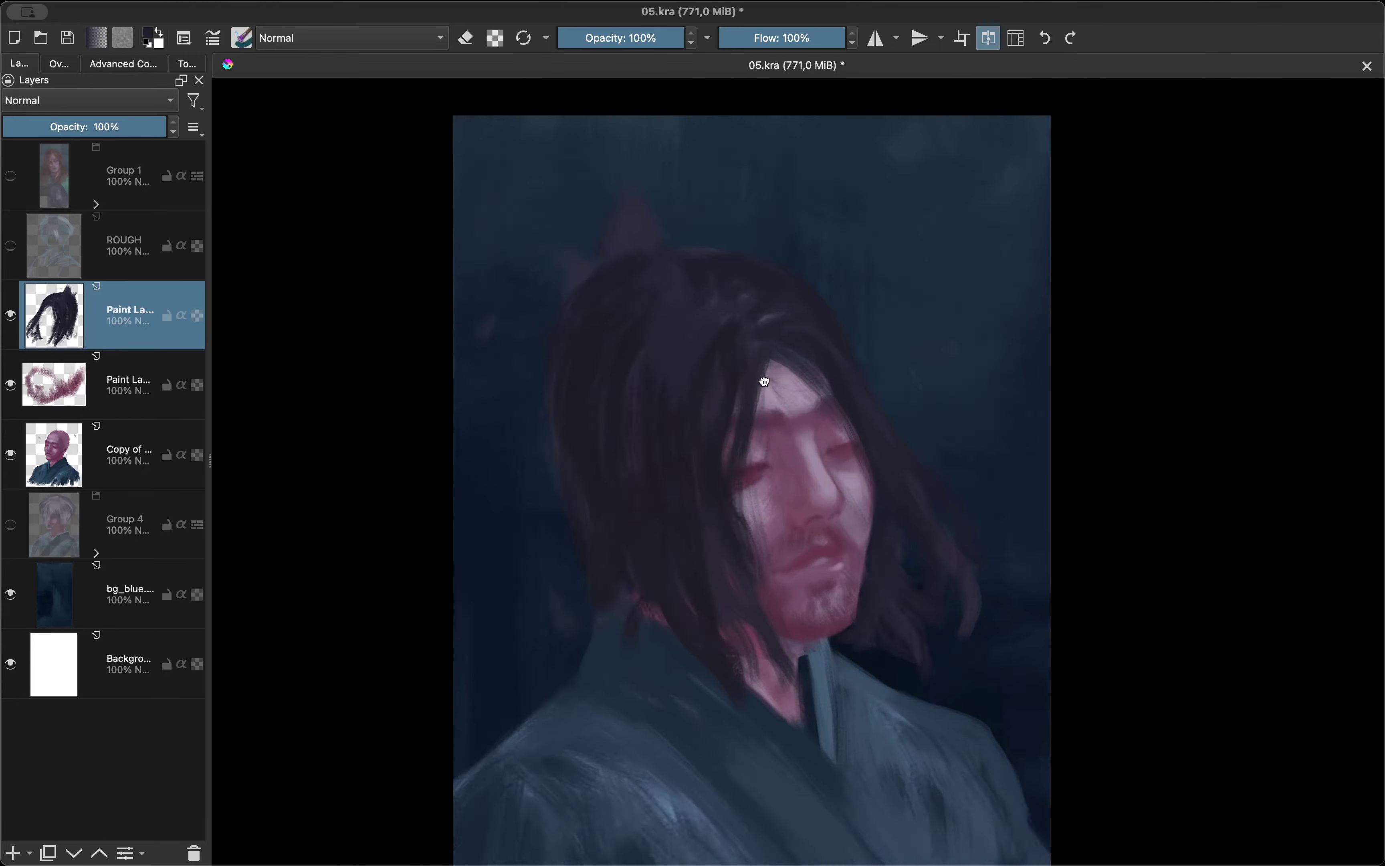
scroll(761, 377, "down", 1)
scroll(736, 408, "down", 2)
key("Insert")
mouse_move(602, 652)
left_mouse_down()
mouse_move(635, 649)
mouse_move(612, 714)
mouse_move(766, 696)
mouse_move(781, 722)
mouse_move(721, 717)
mouse_move(900, 671)
mouse_move(999, 677)
left_mouse_up()
Paint lighter and sampled-colour strokes across the dark robe band on the new layer.
scroll(781, 498, "left", 3)
left_click_drag(801, 564, 675, 687)
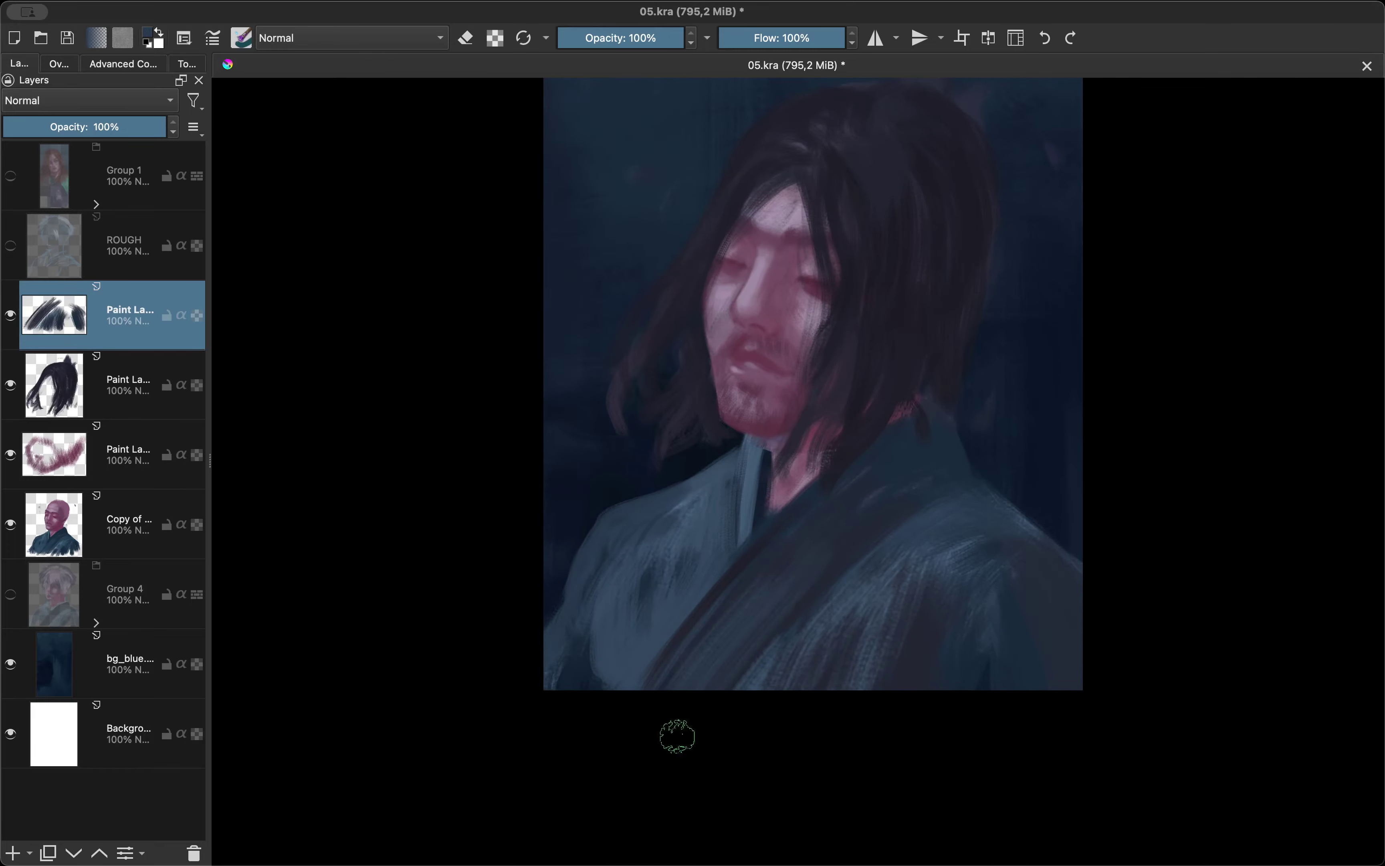
left_click(777, 523, "ctrl")
left_click_drag(737, 446, 608, 681)
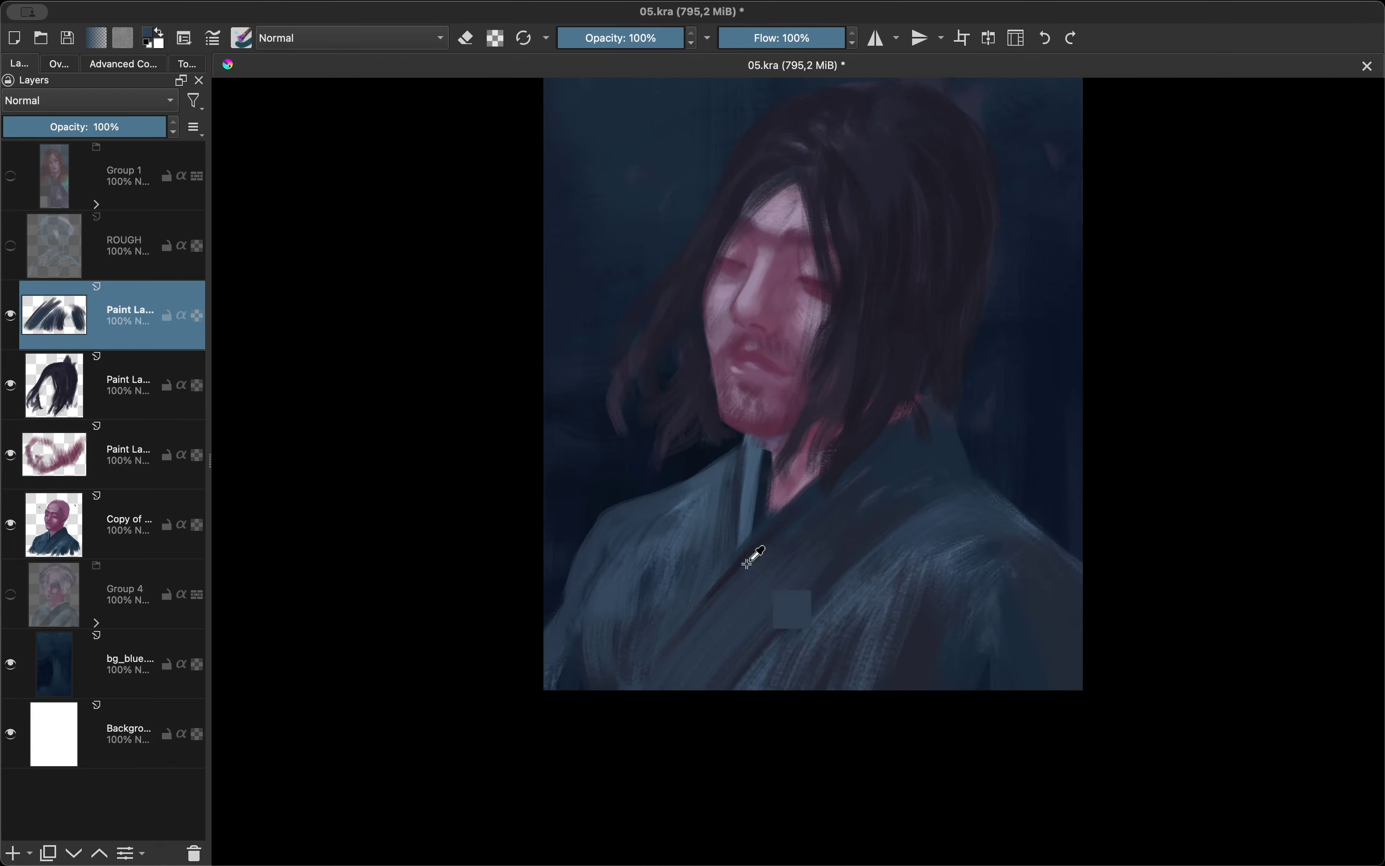
left_click_drag(752, 557, 634, 687)
key("m")
key("minus")
key("minus")
key("minus")
key("plus")
key("plus")
key("plus")
On the hair layer, add strokes to the hair and lighten the strand beside the cheek.
key("m")
key("Page_Down")
key("e")
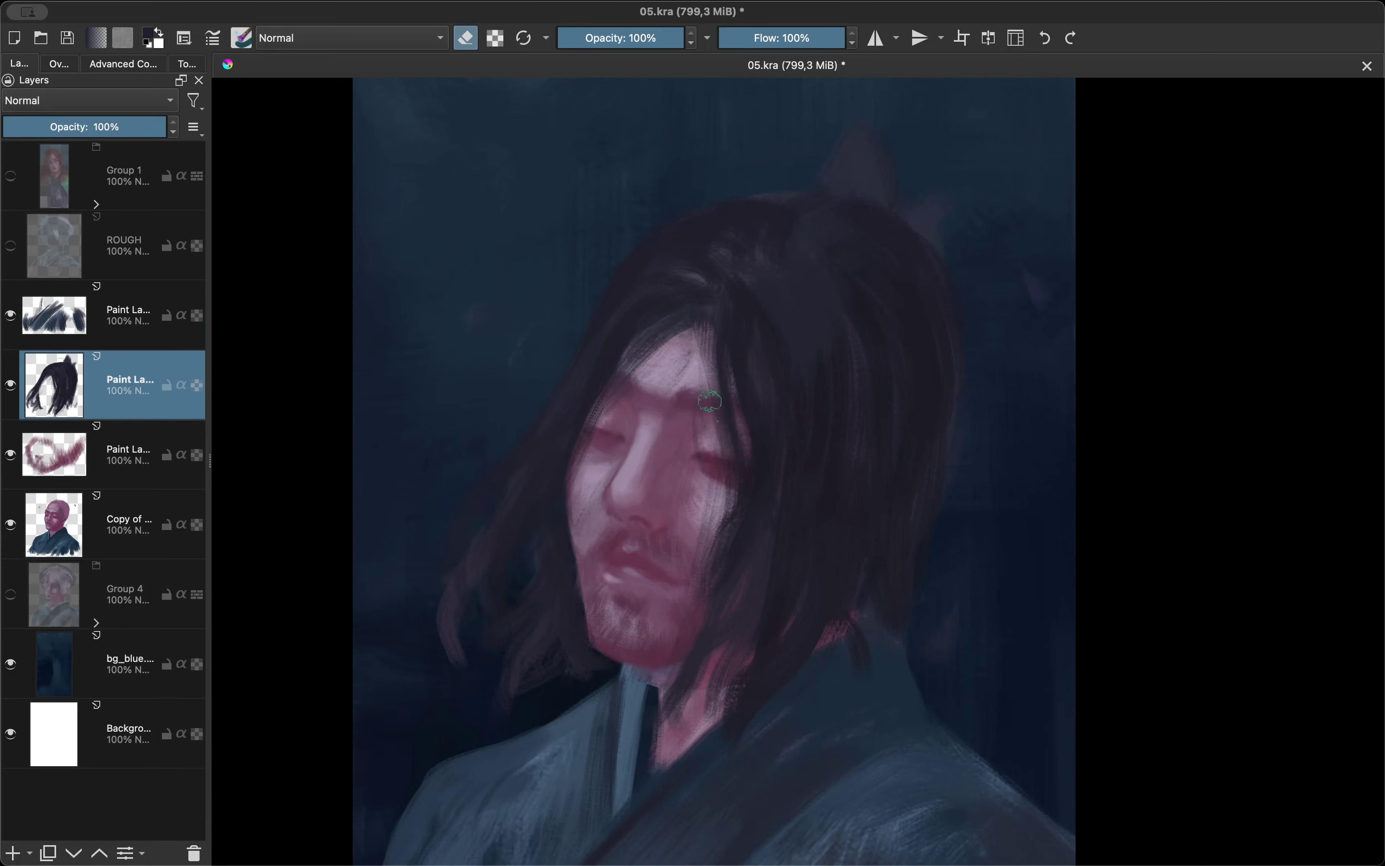
key("m")
left_click_drag(745, 361, 755, 549)
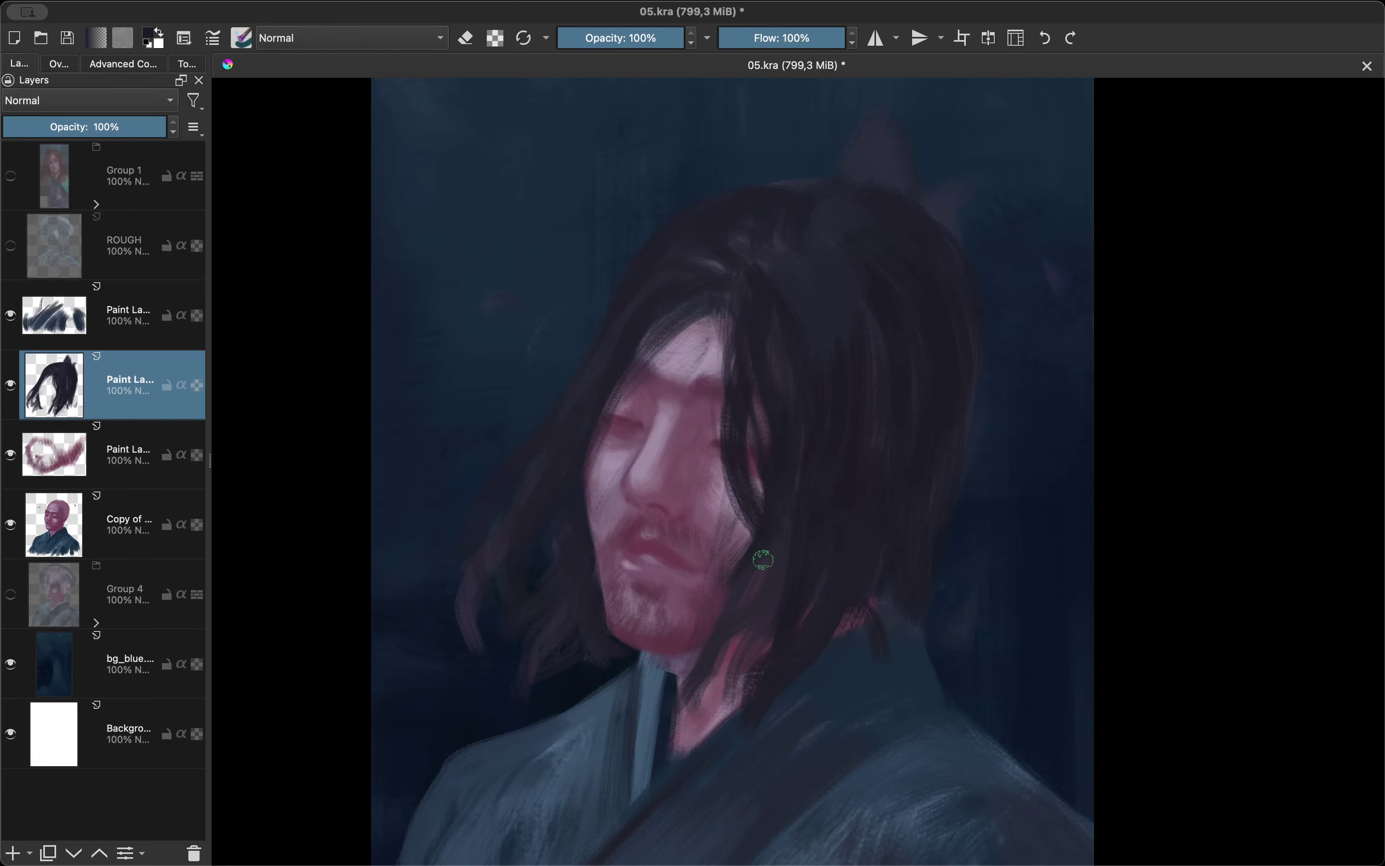
key("minus")
key("minus")
key("plus")
key("plus")
mouse_move(664, 398)
left_mouse_down()
mouse_move(648, 508)
mouse_move(658, 647)
left_mouse_up()
key("m")
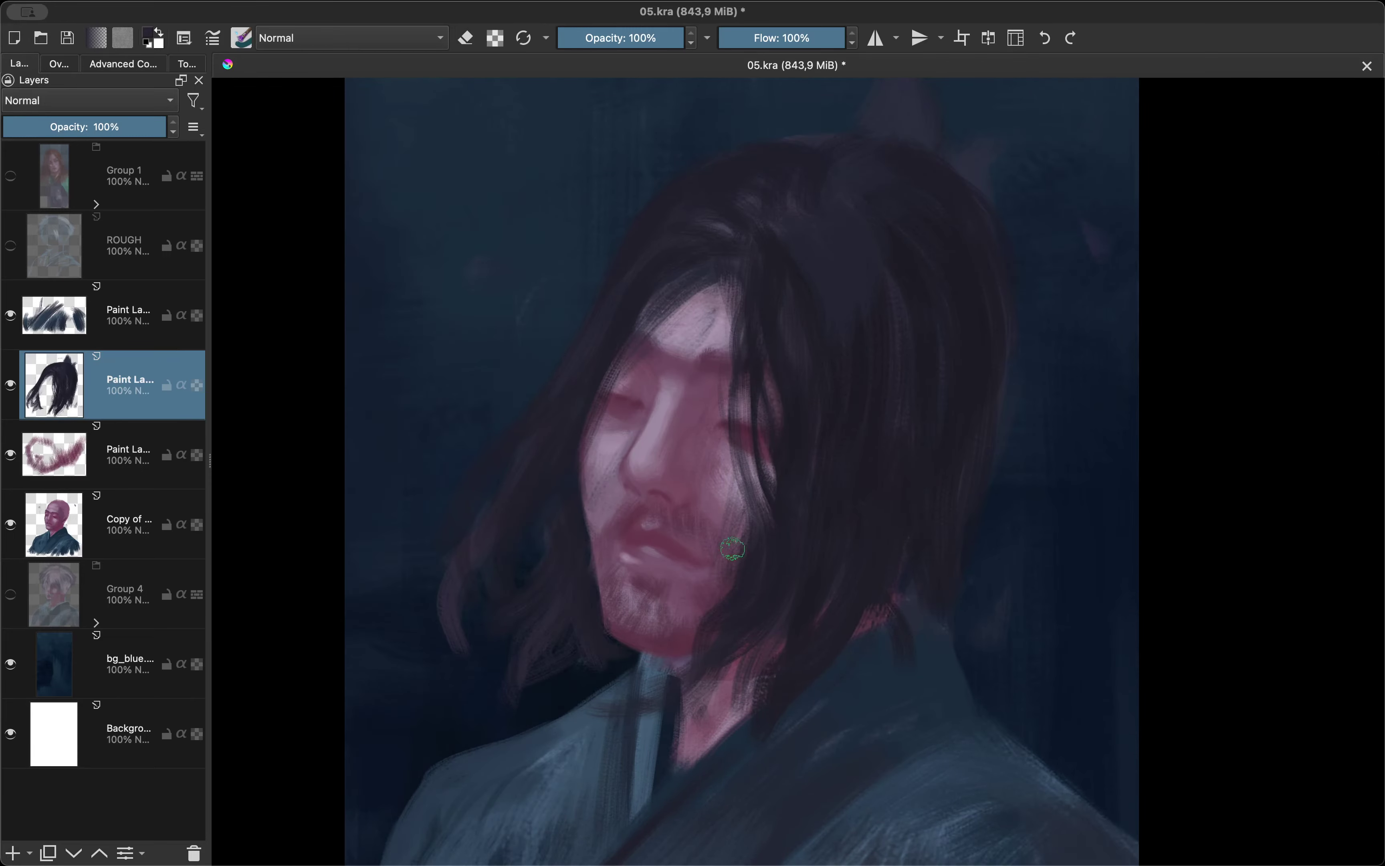
key("m")
key("4")
key("4")
key("4")
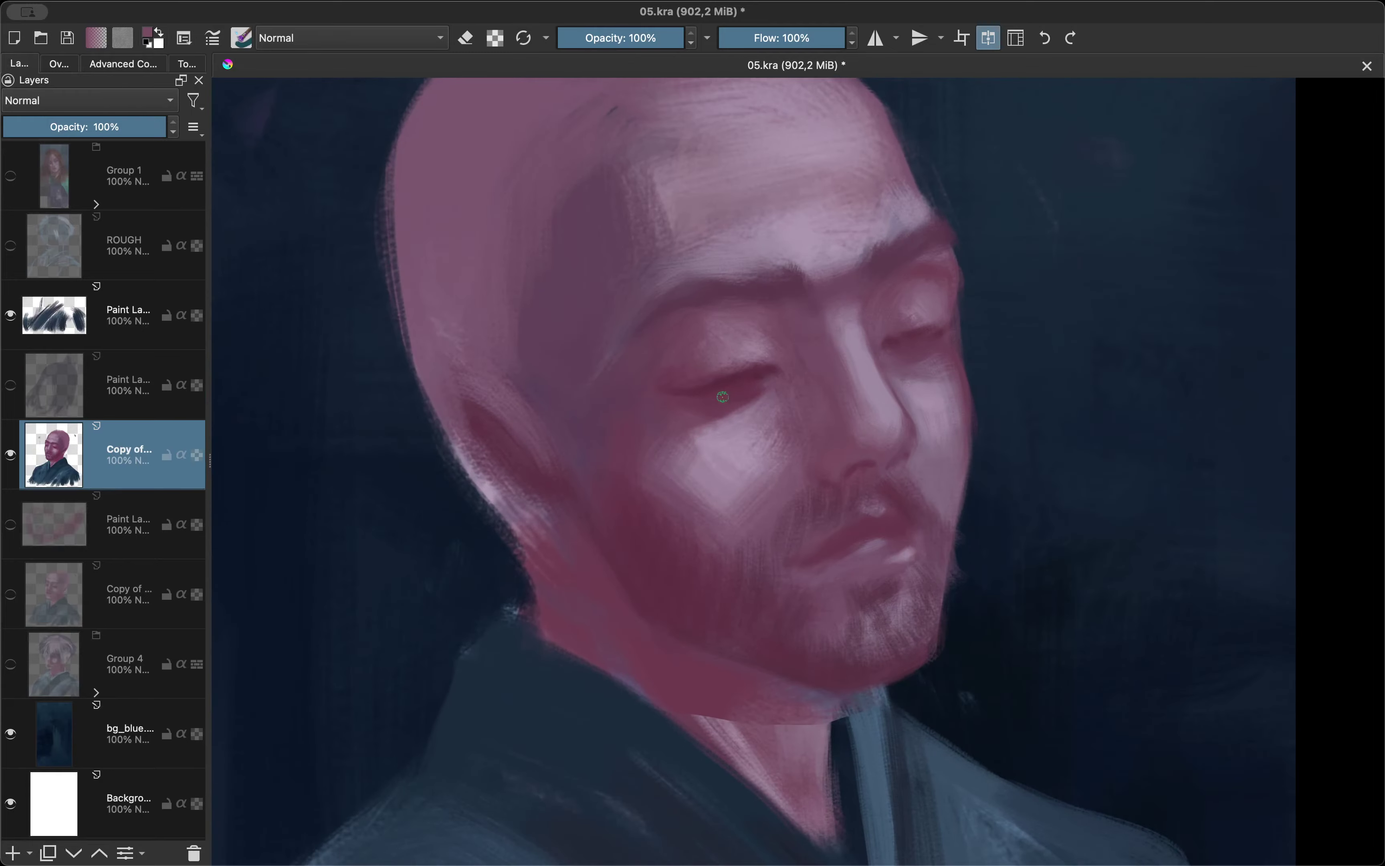
Choose darker pink and maroon skin tones from the colour wheel.
key("m")
key("m")
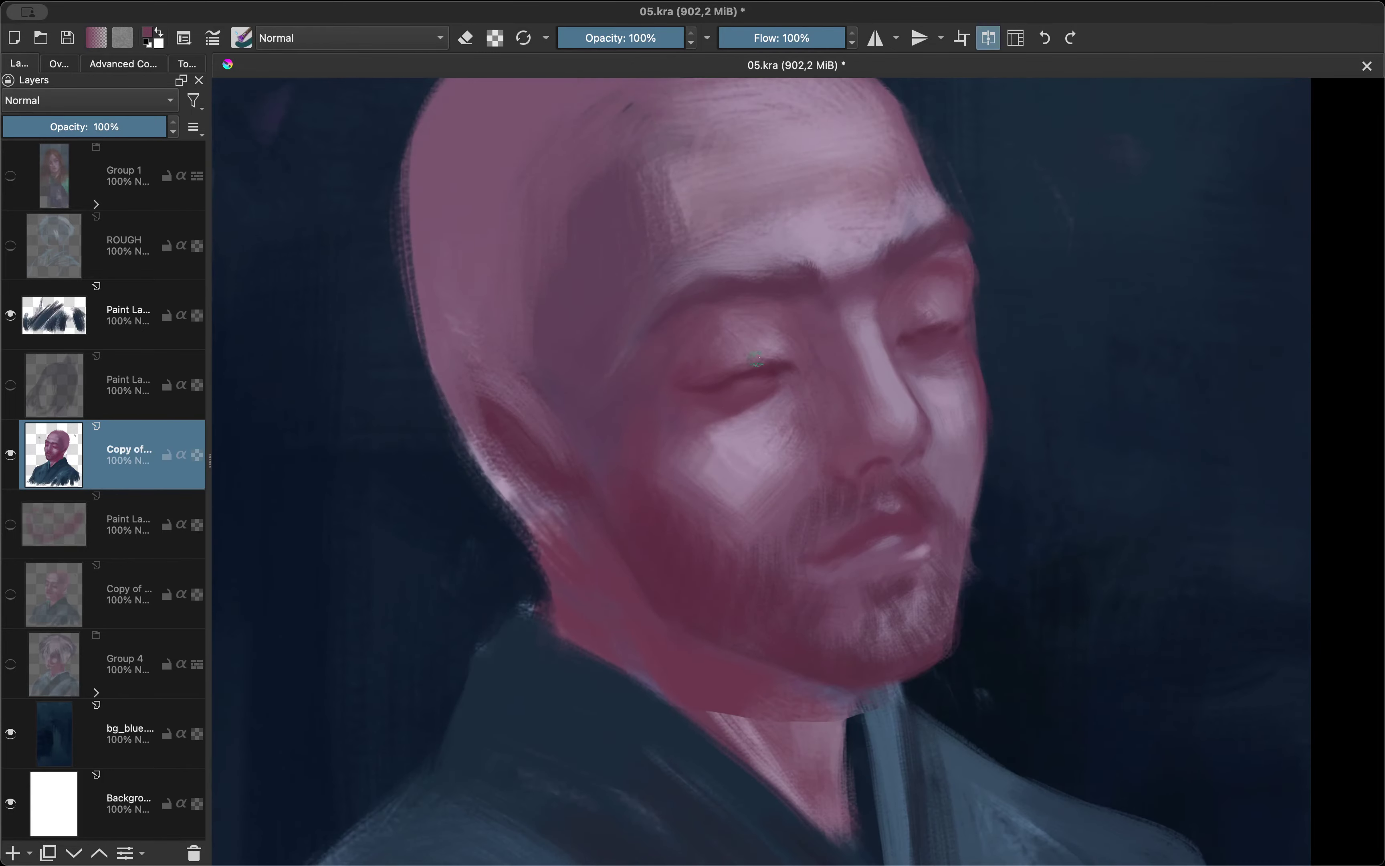
key("m")
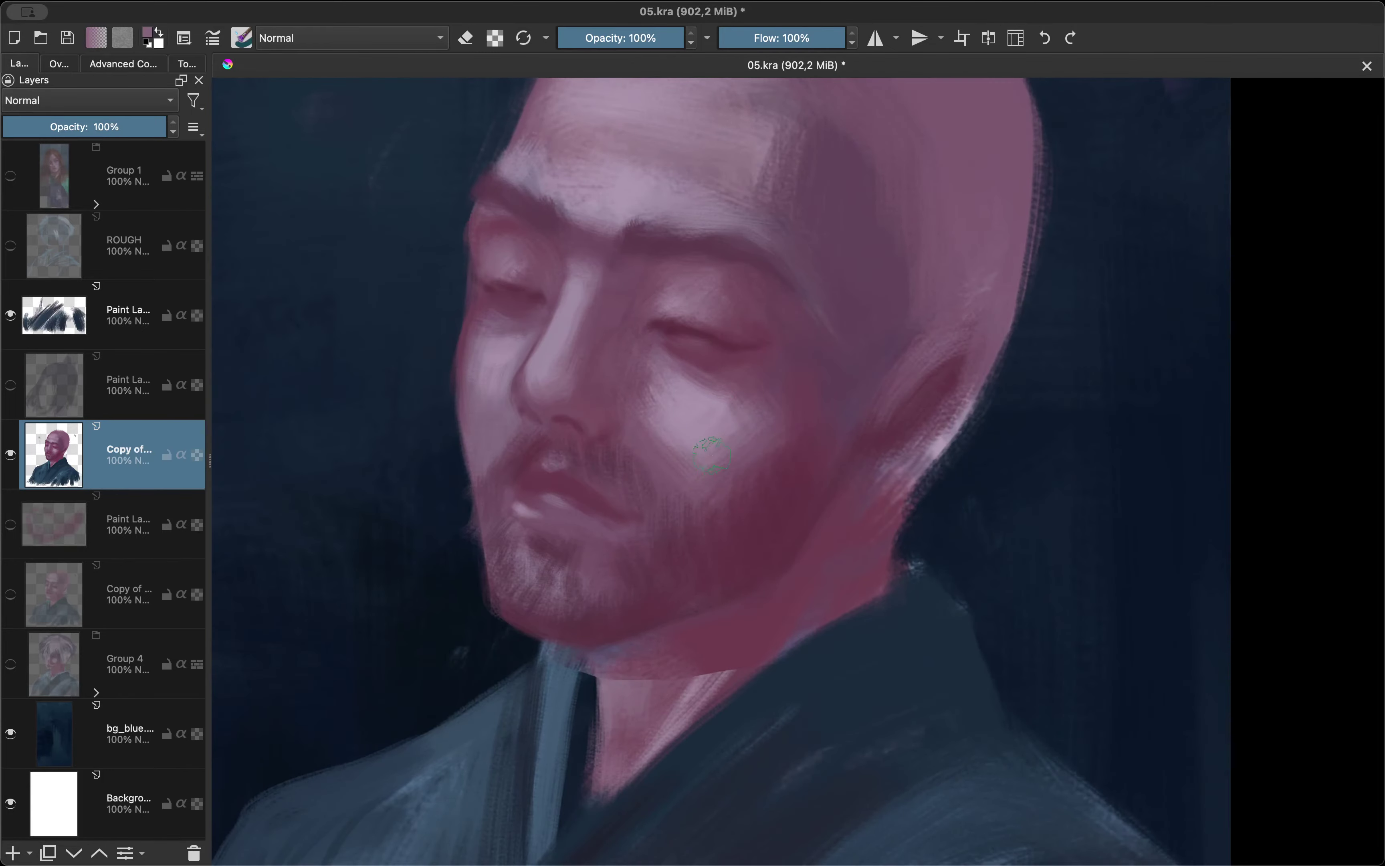
key("shift+i")
left_click(668, 483)
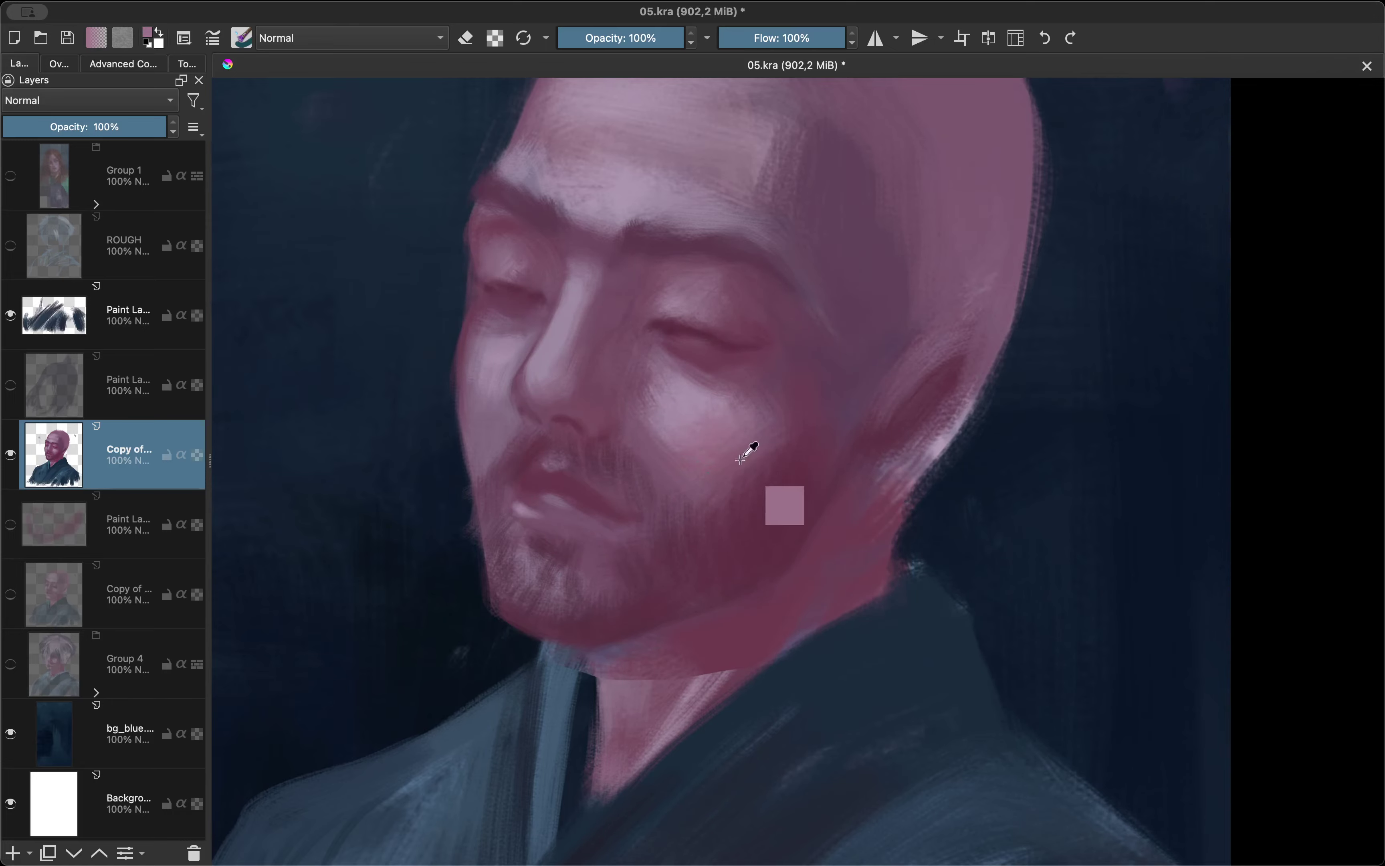
left_click(749, 450, "ctrl")
key("m")
key("m")
key("shift+i")
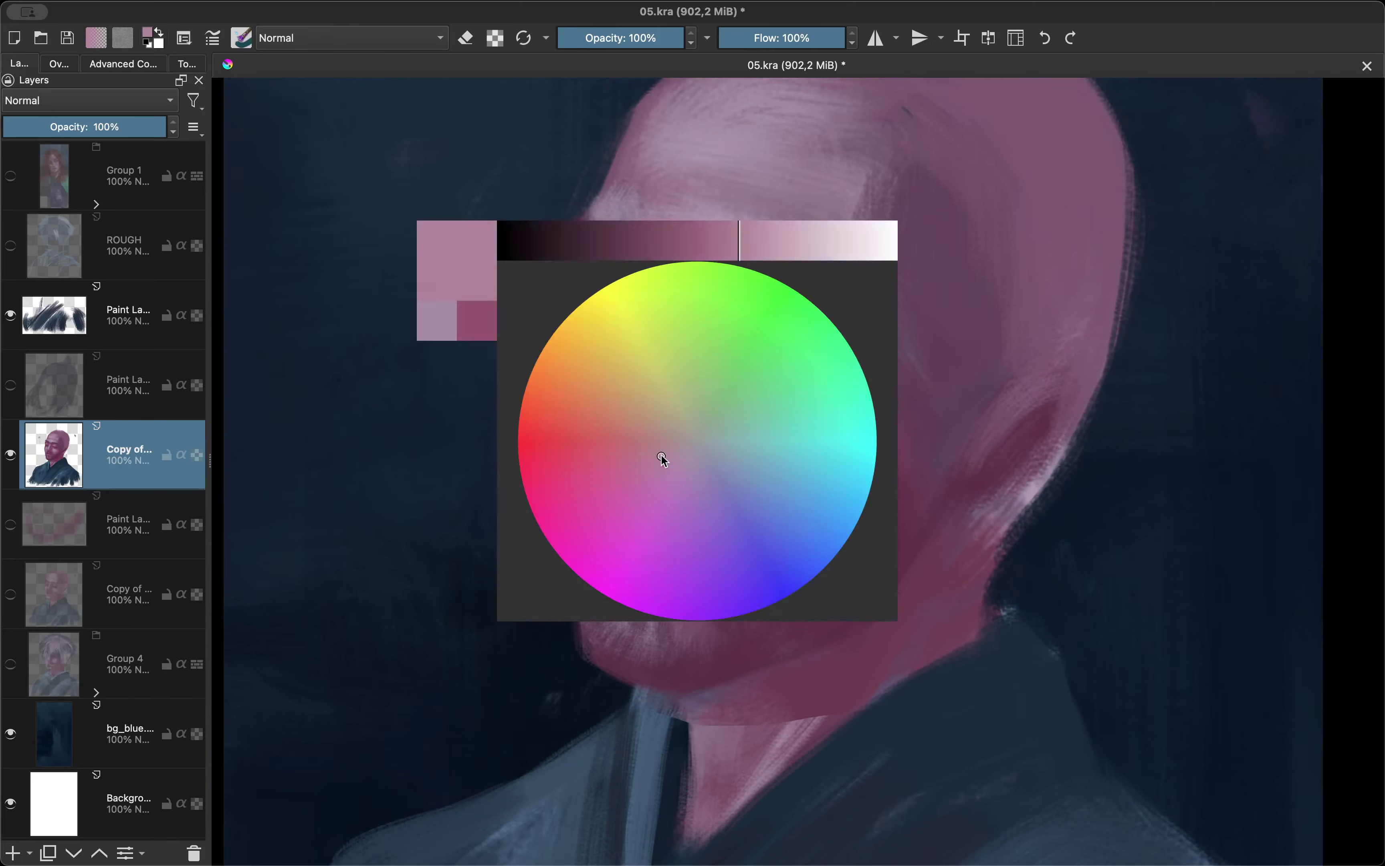
left_click(662, 458)
key("m")
key("m")
Darken the brow ridge with a stroke and mirror-check the face proportions.
left_click_drag(813, 374, 835, 375)
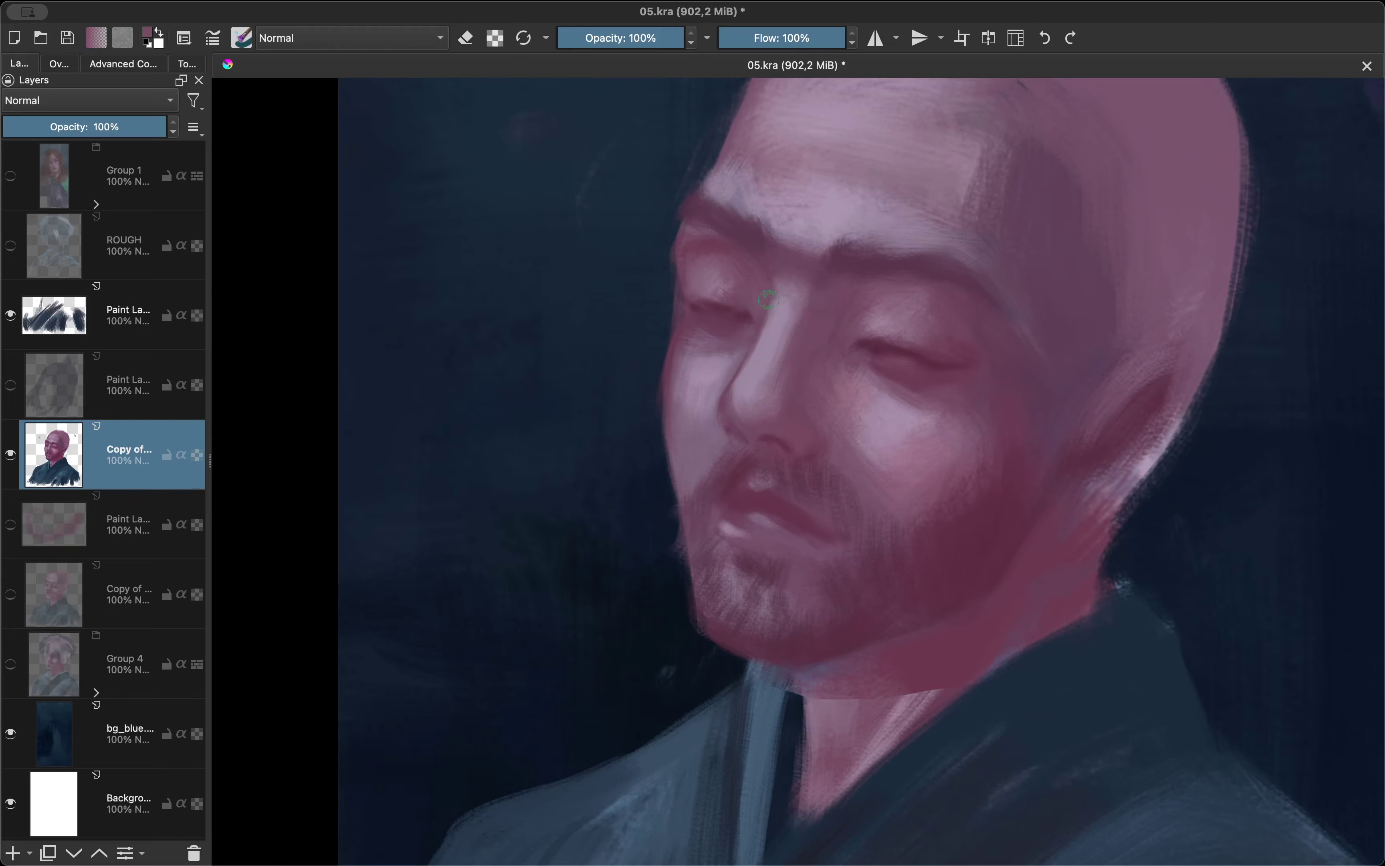
left_click_drag(786, 303, 780, 263)
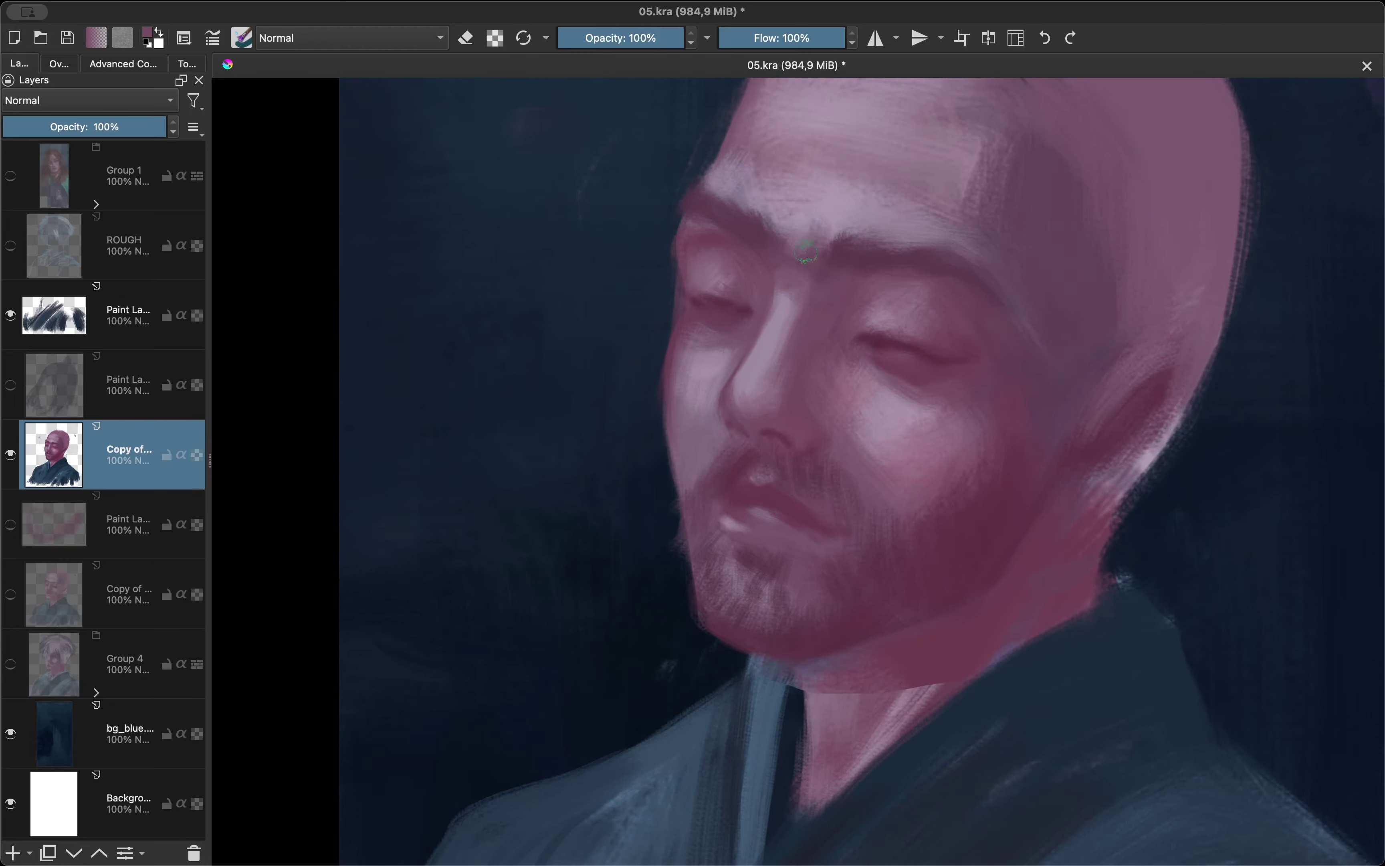
key("m")
scroll(817, 239, "down", 5)
scroll(755, 306, "up", 6)
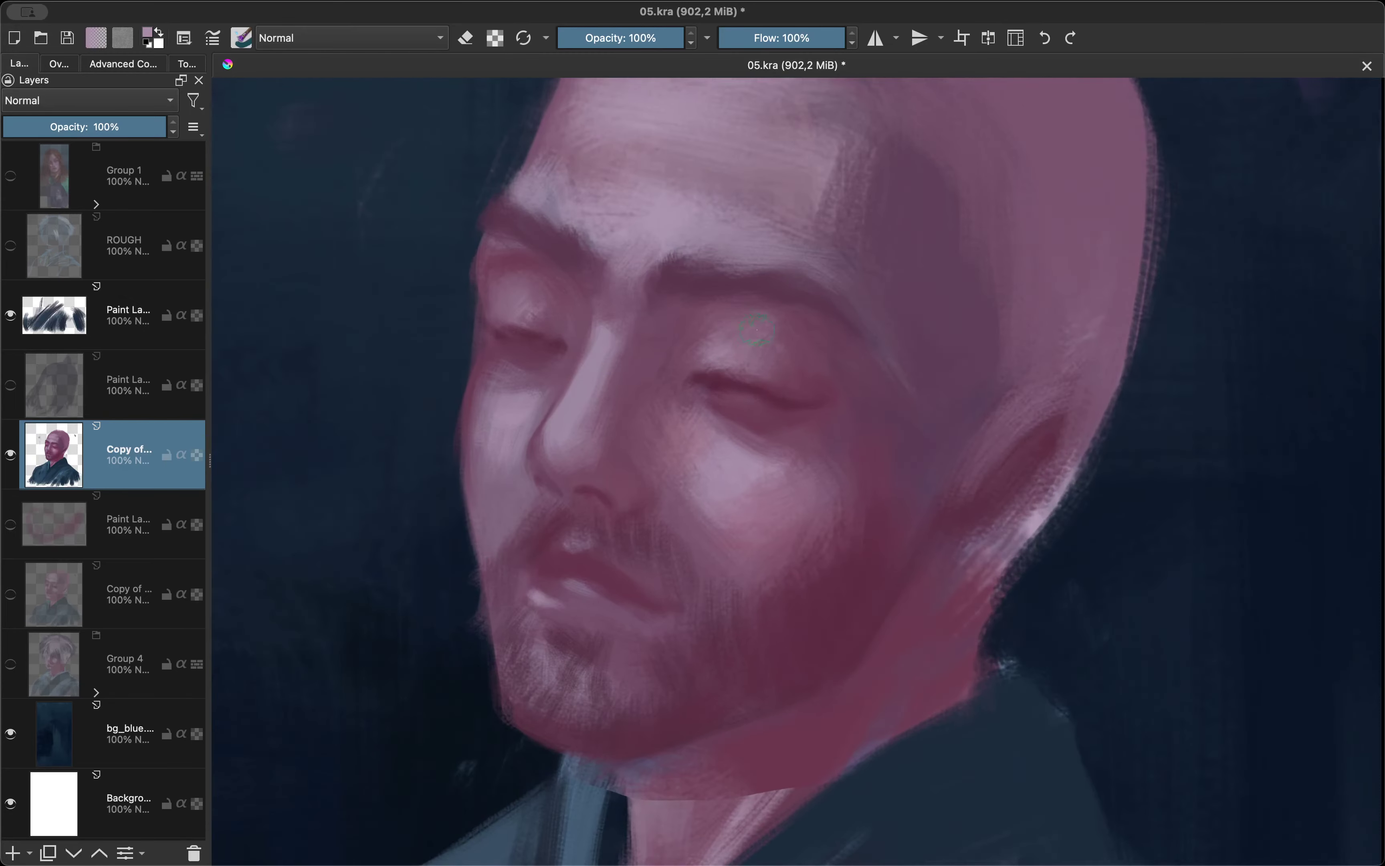
key("m")
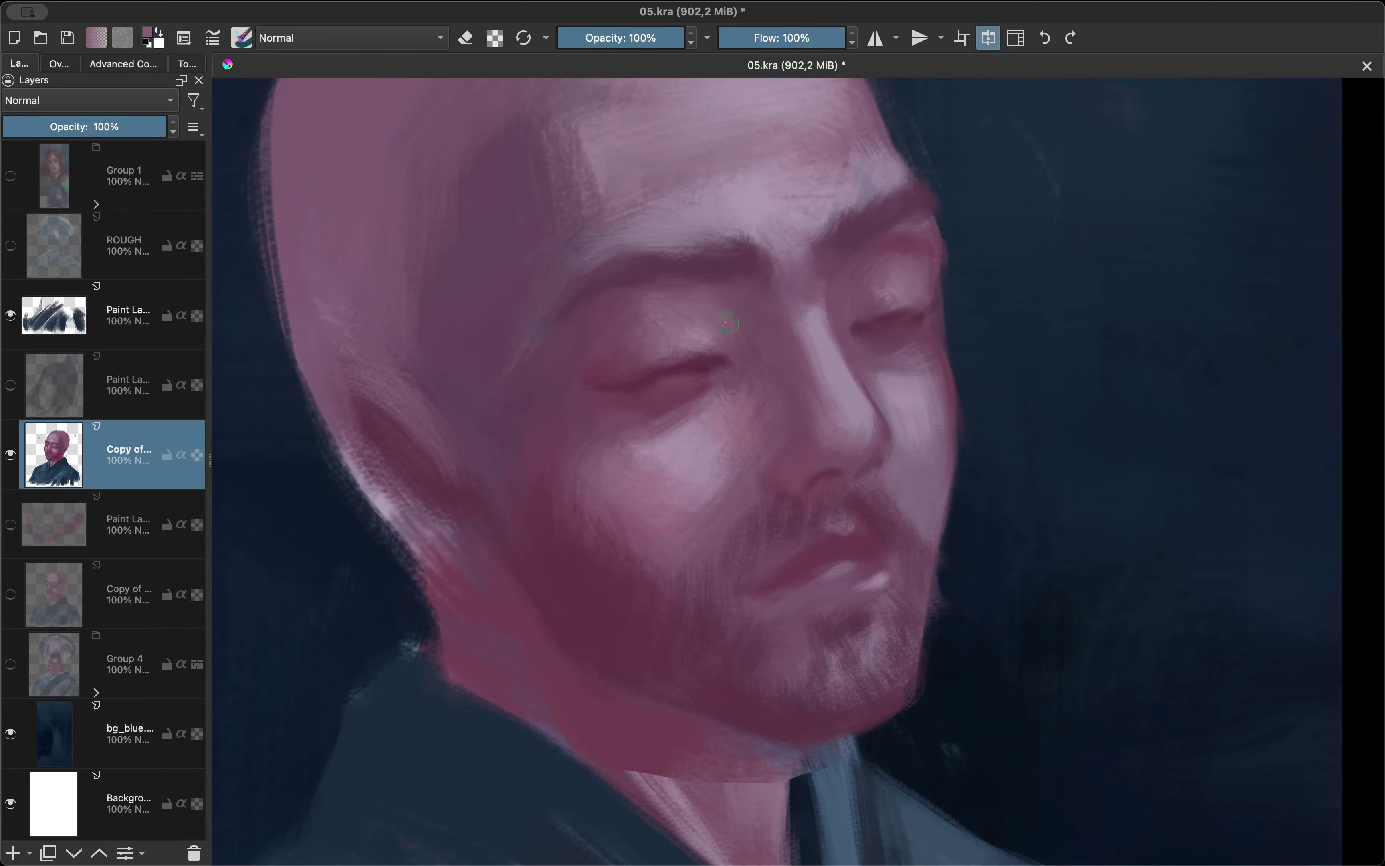
key("m")
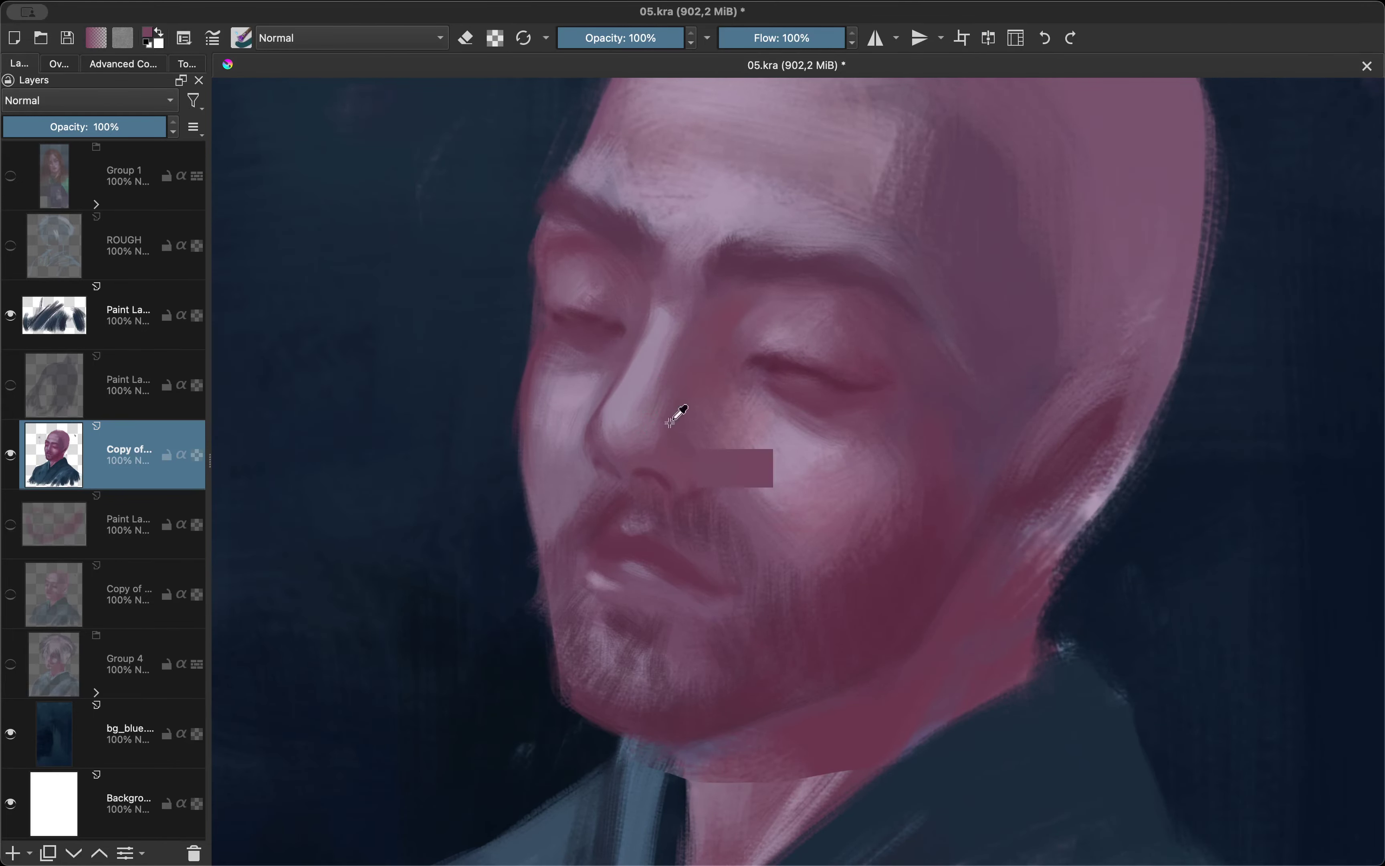
key("m")
key("m")
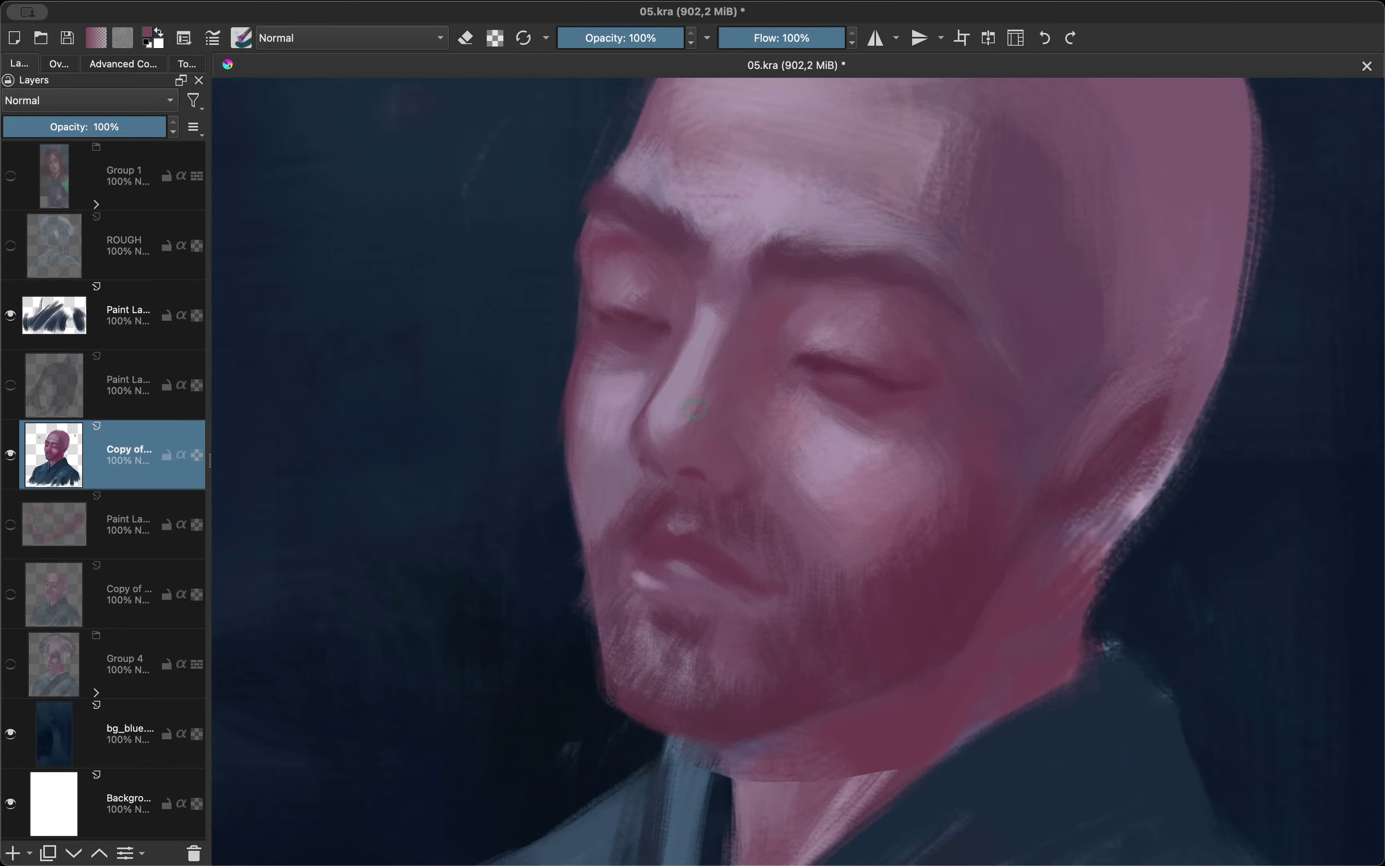
Broaden the nose-bridge highlight and sample a darker maroon from the skin.
left_click_drag(740, 347, 693, 418)
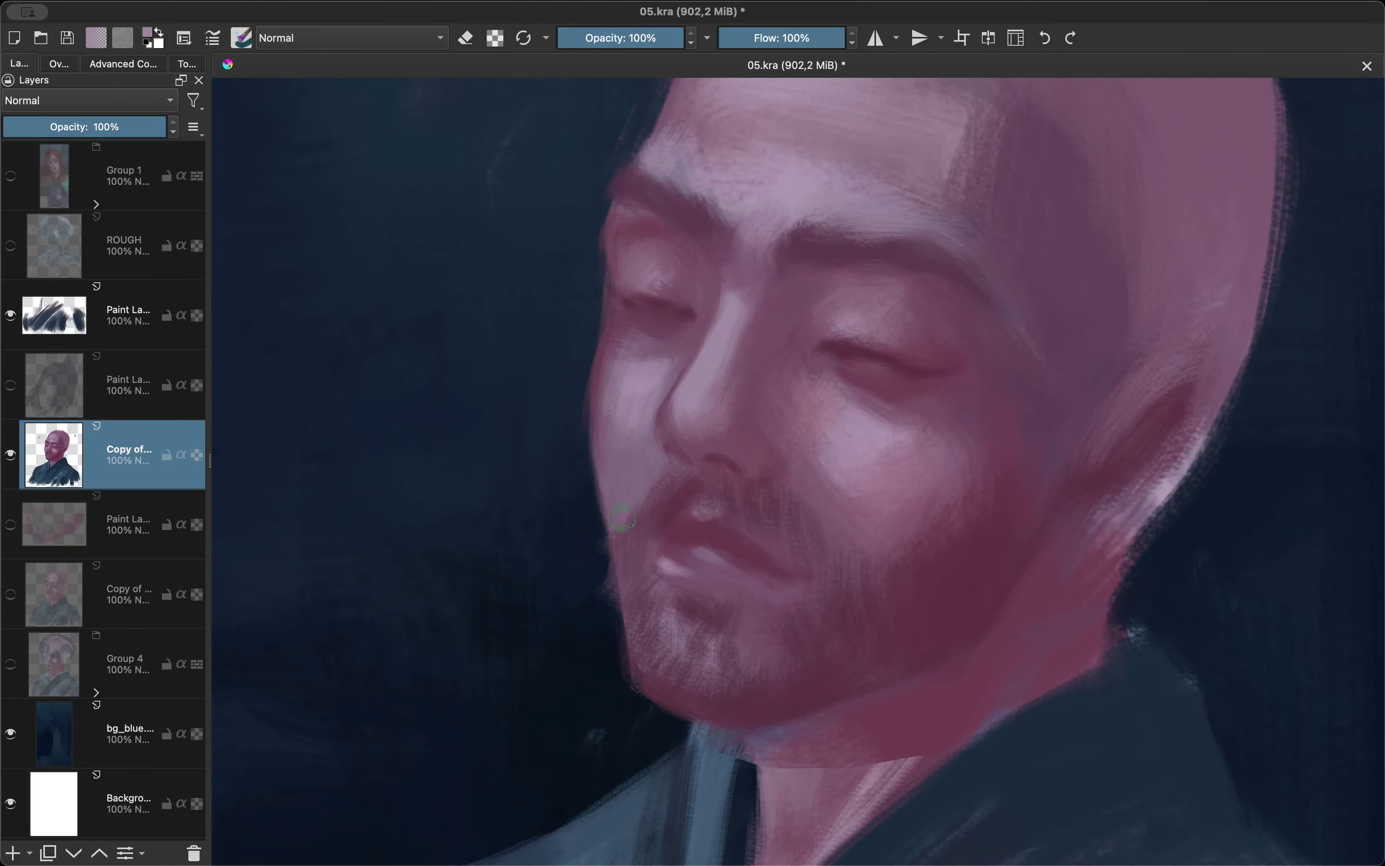
scroll(785, 453, "up", 5)
key("m")
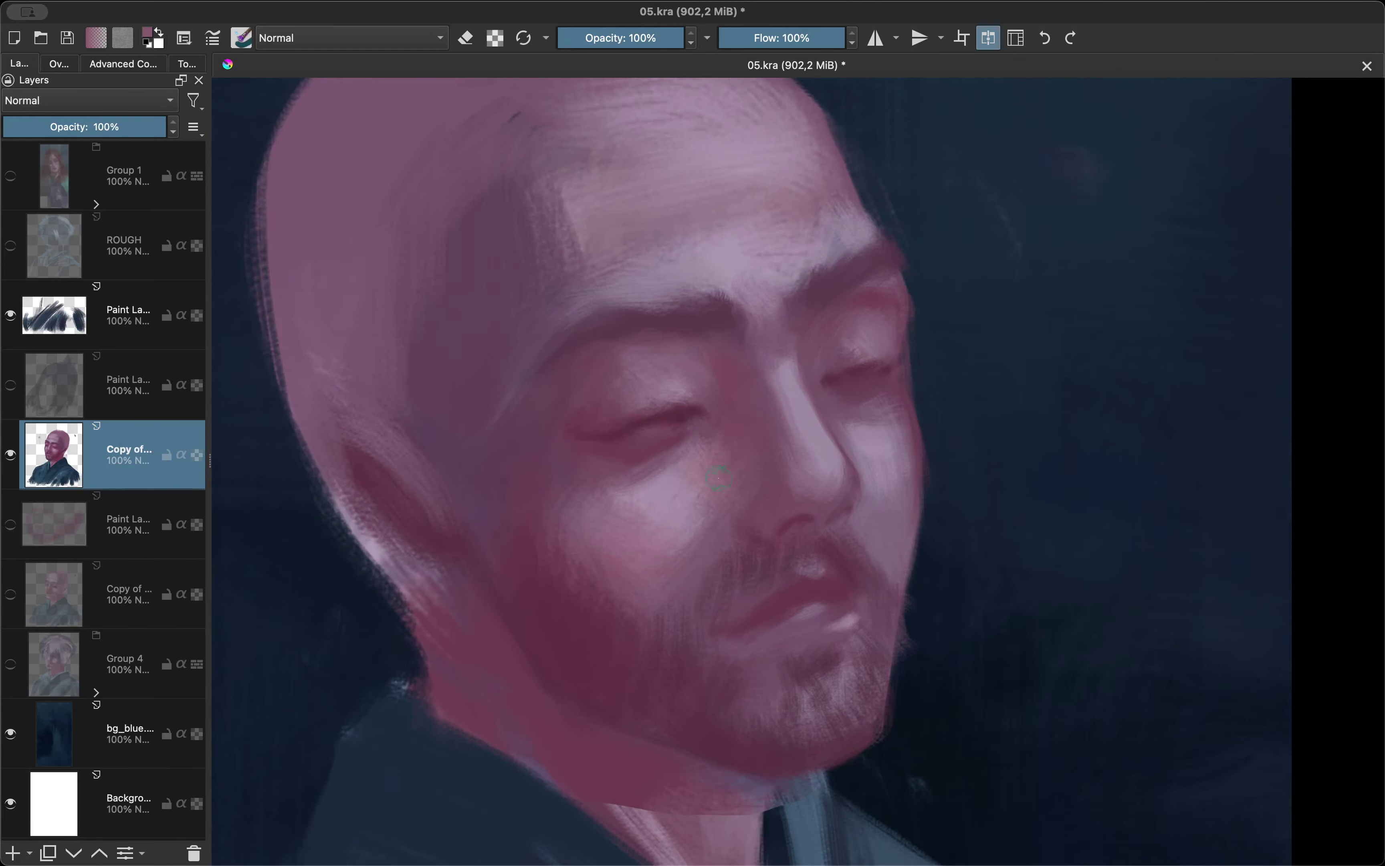
left_click_drag(630, 509, 609, 386)
left_click(609, 386, "ctrl")
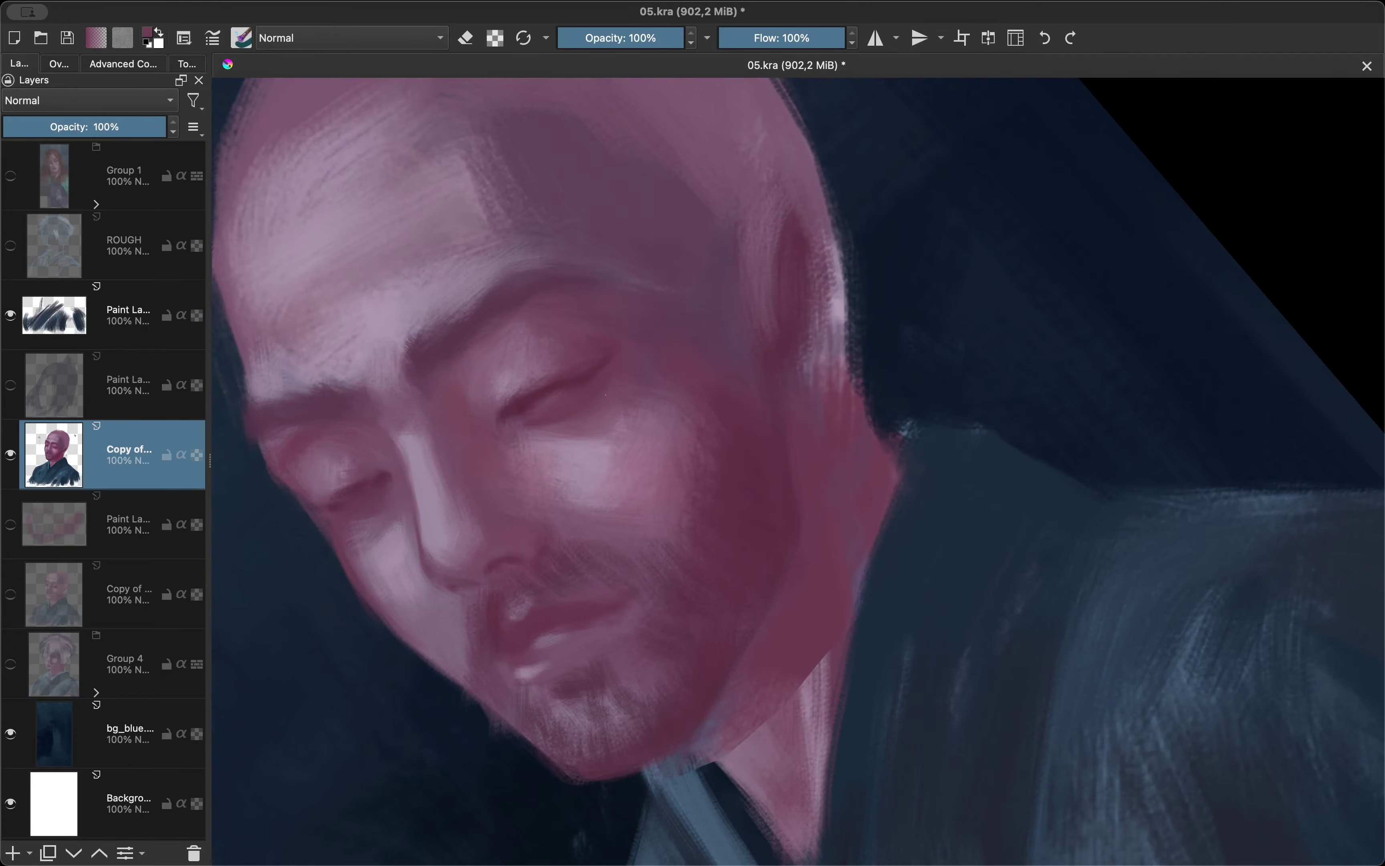
key("5")
scroll(696, 434, "up", 3)
key("m")
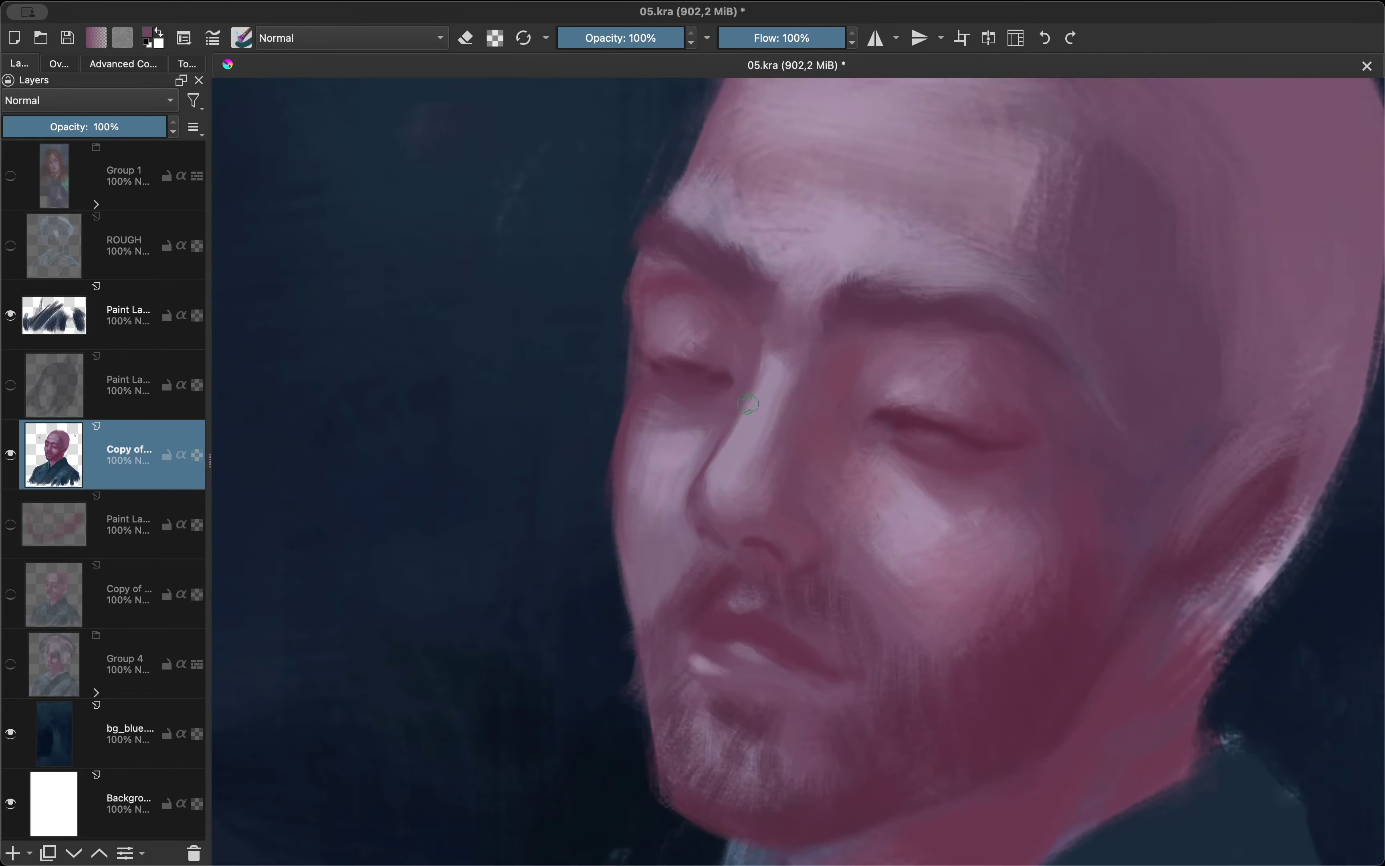
Sample a face colour and duplicate the painting layer with Ctrl+J.
left_click_drag(696, 433, 824, 313)
key("e")
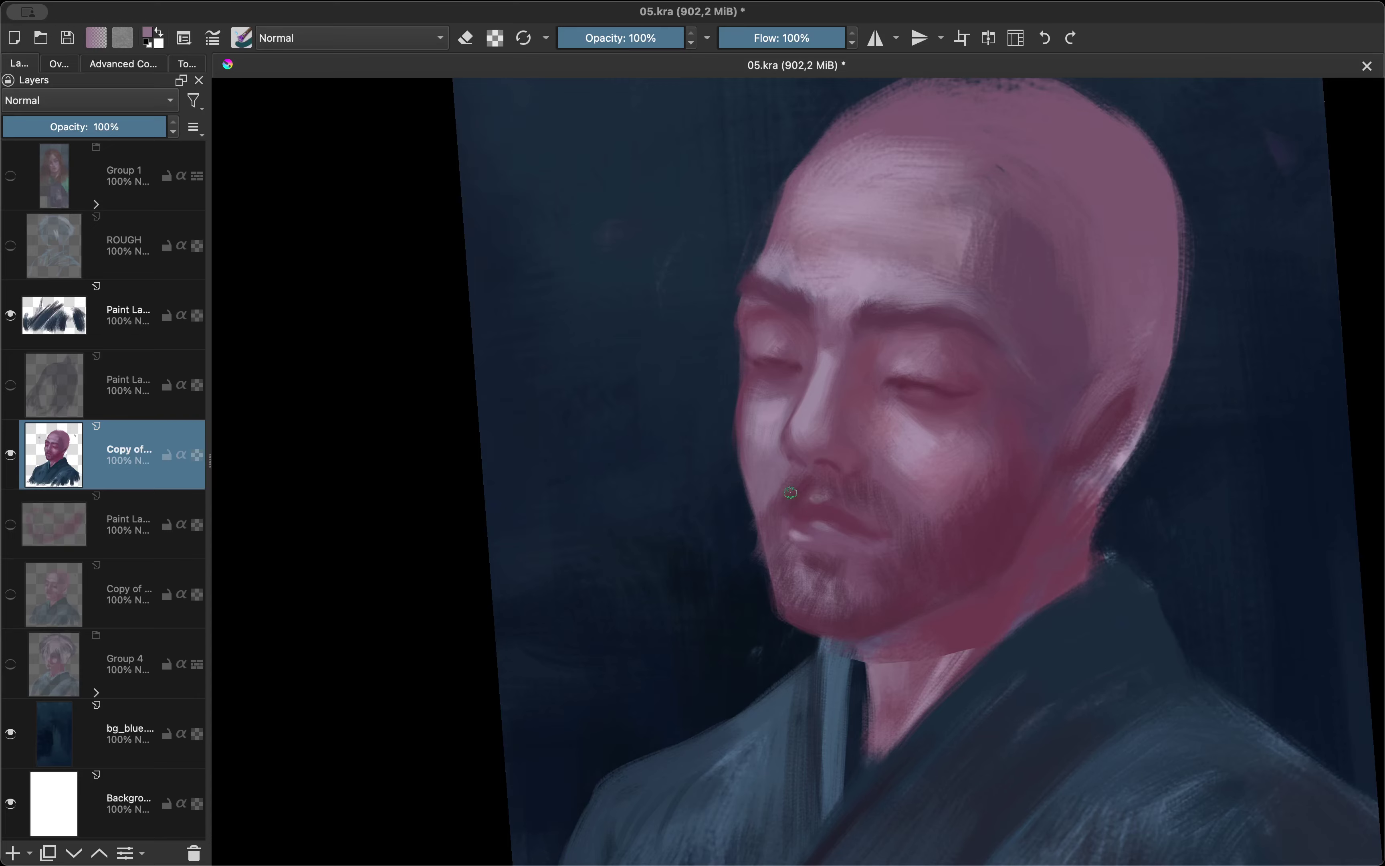
left_click(812, 479, "ctrl")
key("ctrl+j")
Sample a skin tone, paint a light stroke down the nose bridge, and blend it.
left_click(798, 395, "ctrl")
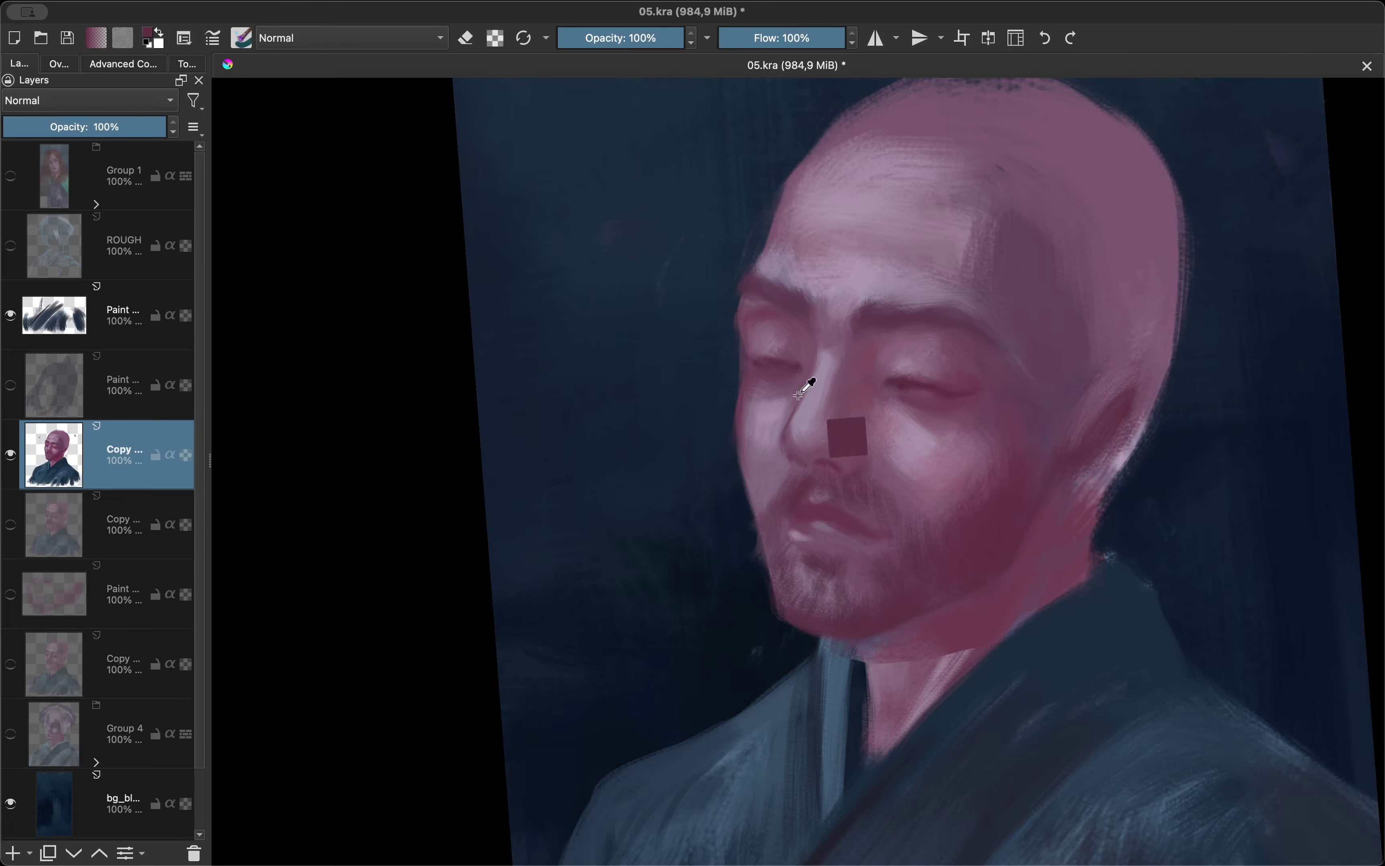
left_click_drag(835, 348, 791, 454)
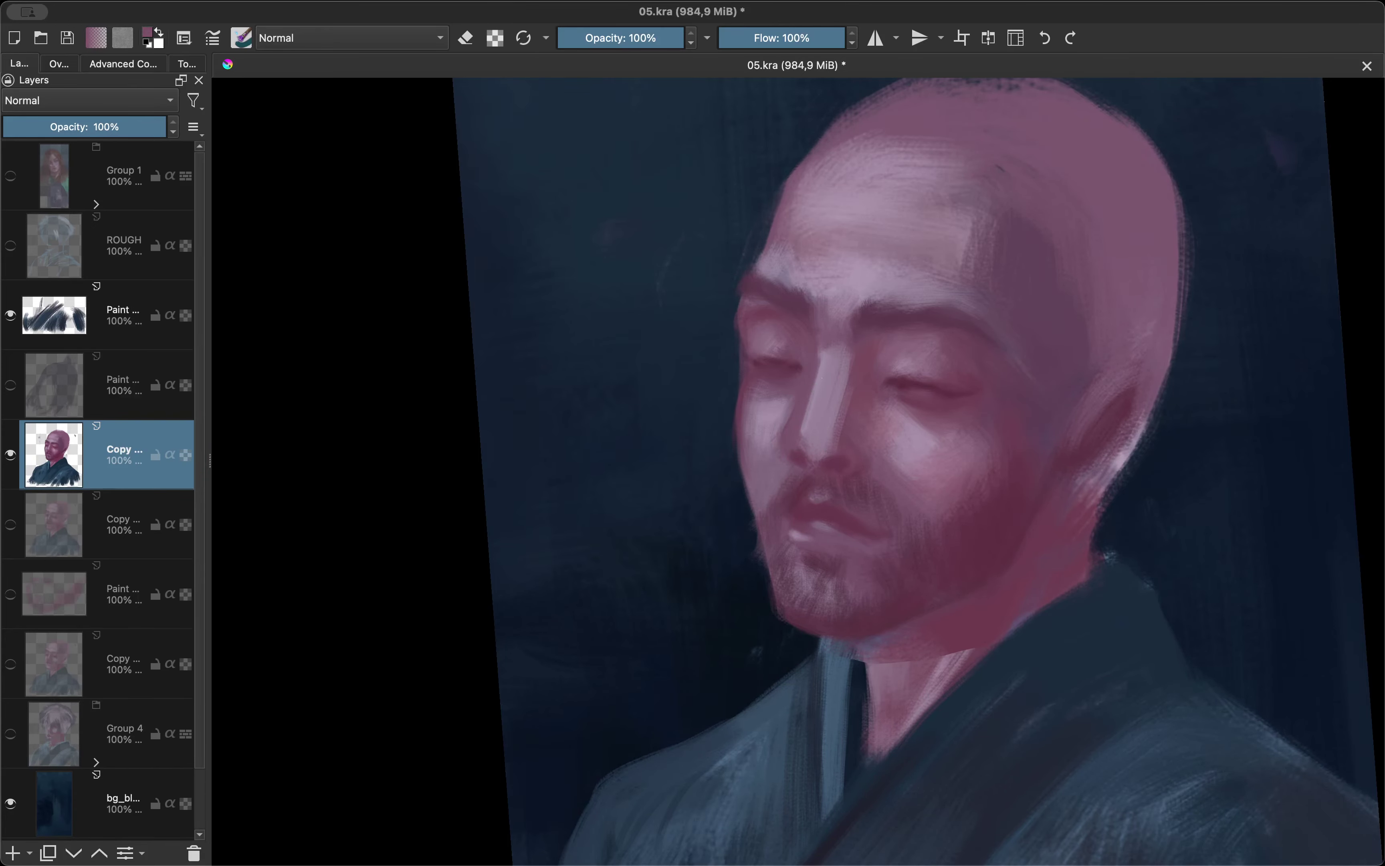
mouse_move(823, 375)
left_mouse_down()
mouse_move(757, 384)
mouse_move(795, 368)
left_mouse_up()
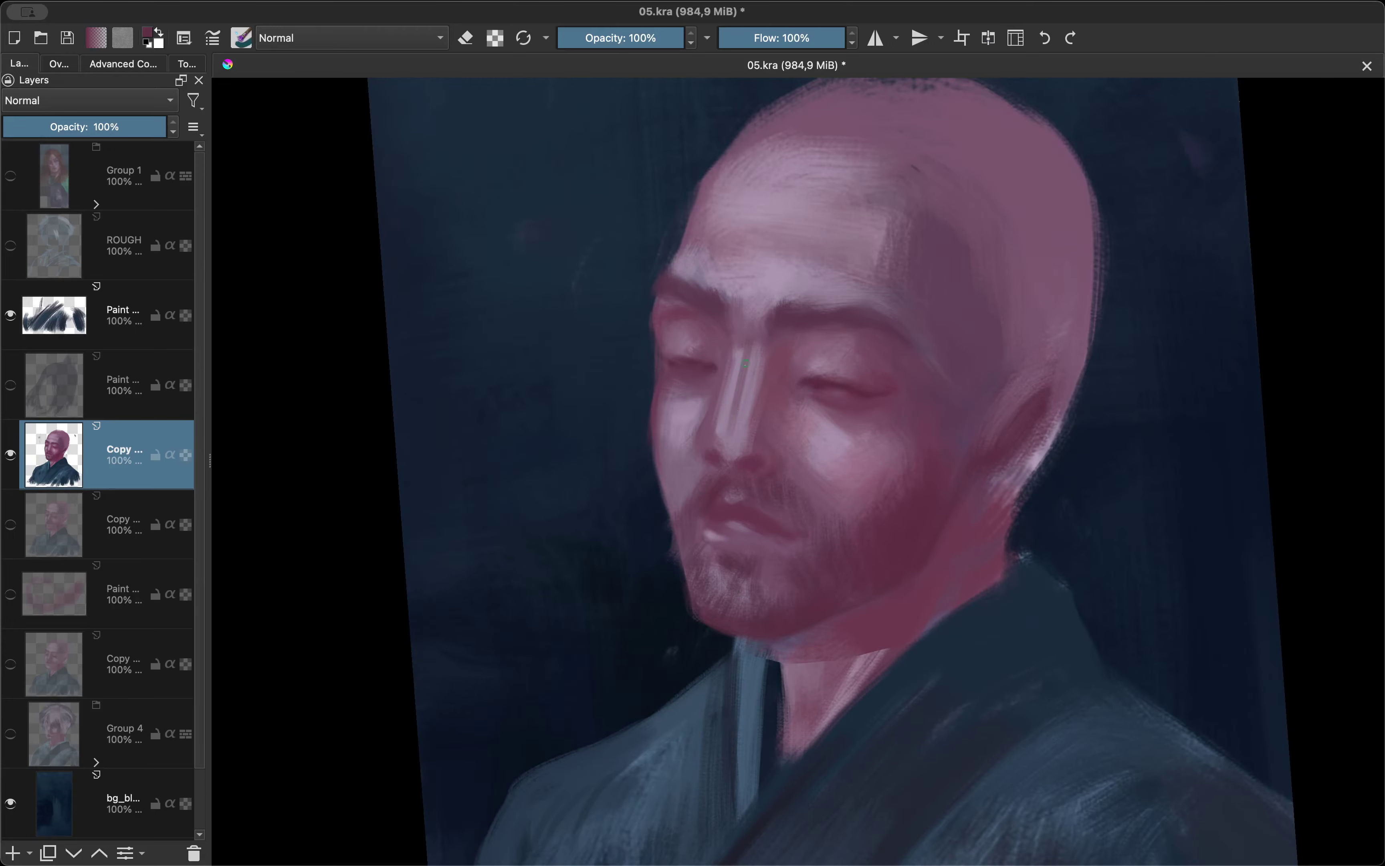
left_click_drag(740, 467, 744, 355)
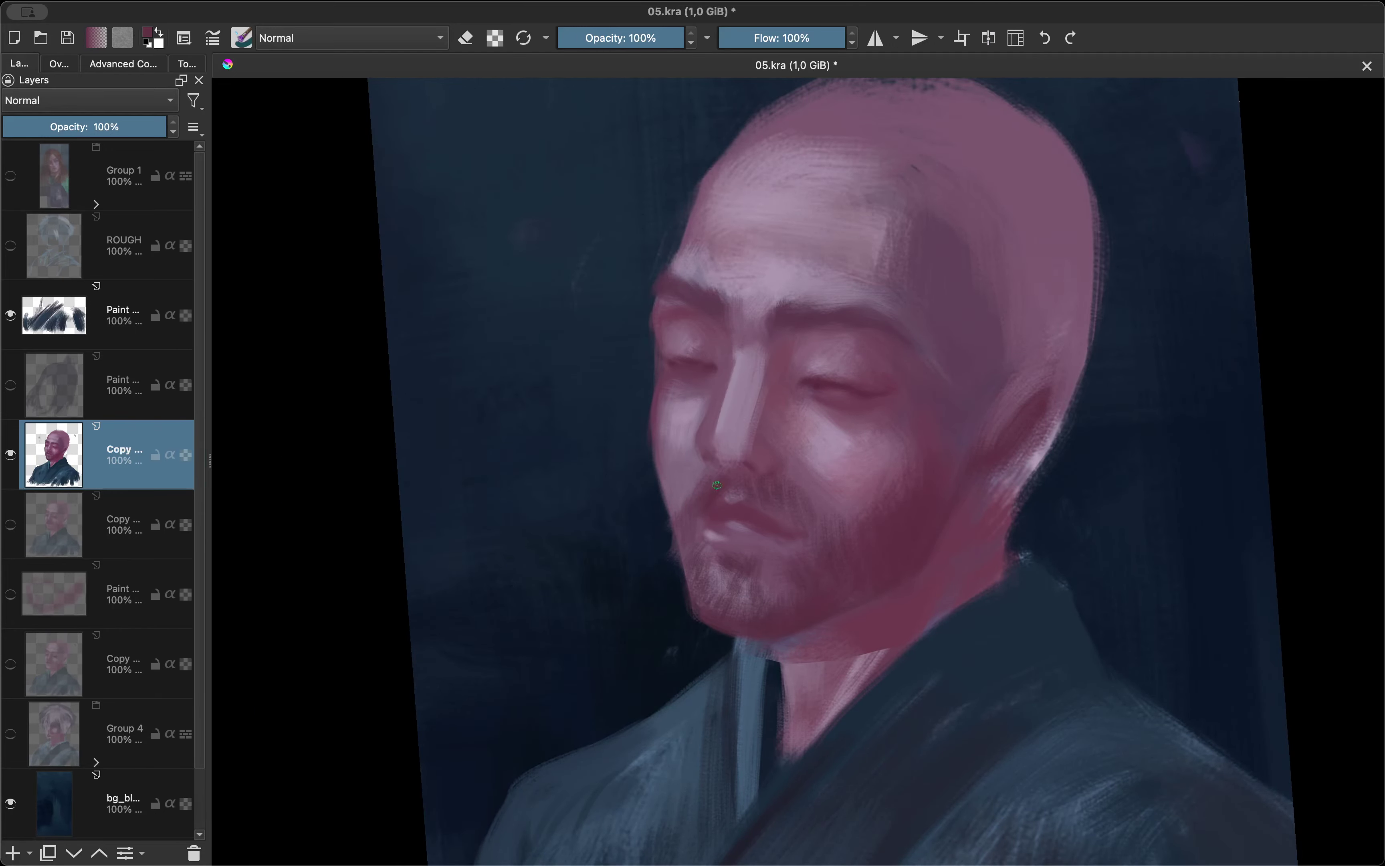
left_click_drag(736, 414, 760, 360)
Toggle the mirrored view with M several times to check the nose from both sides.
scroll(789, 380, "up", 2)
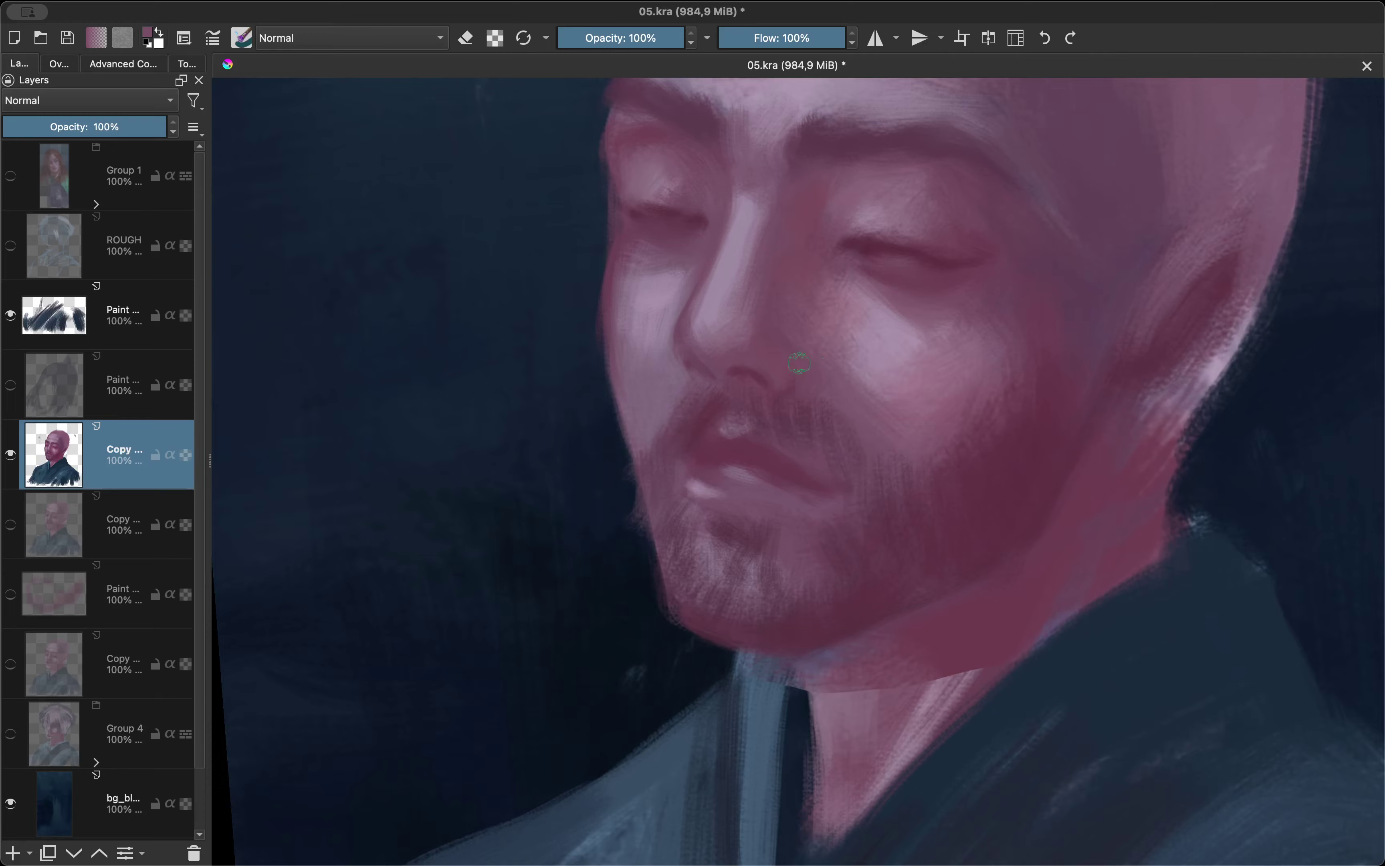
key("m")
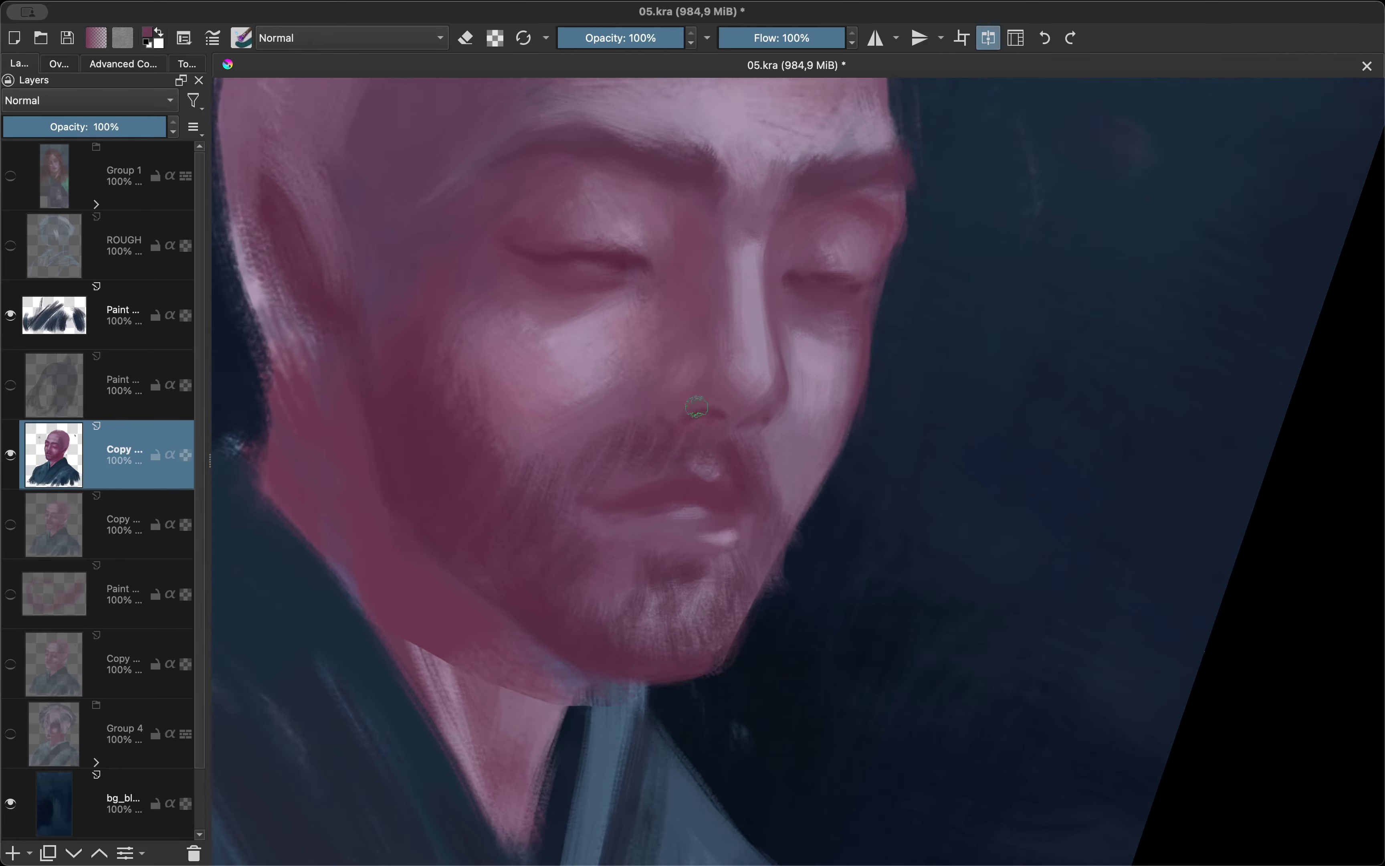
key("m")
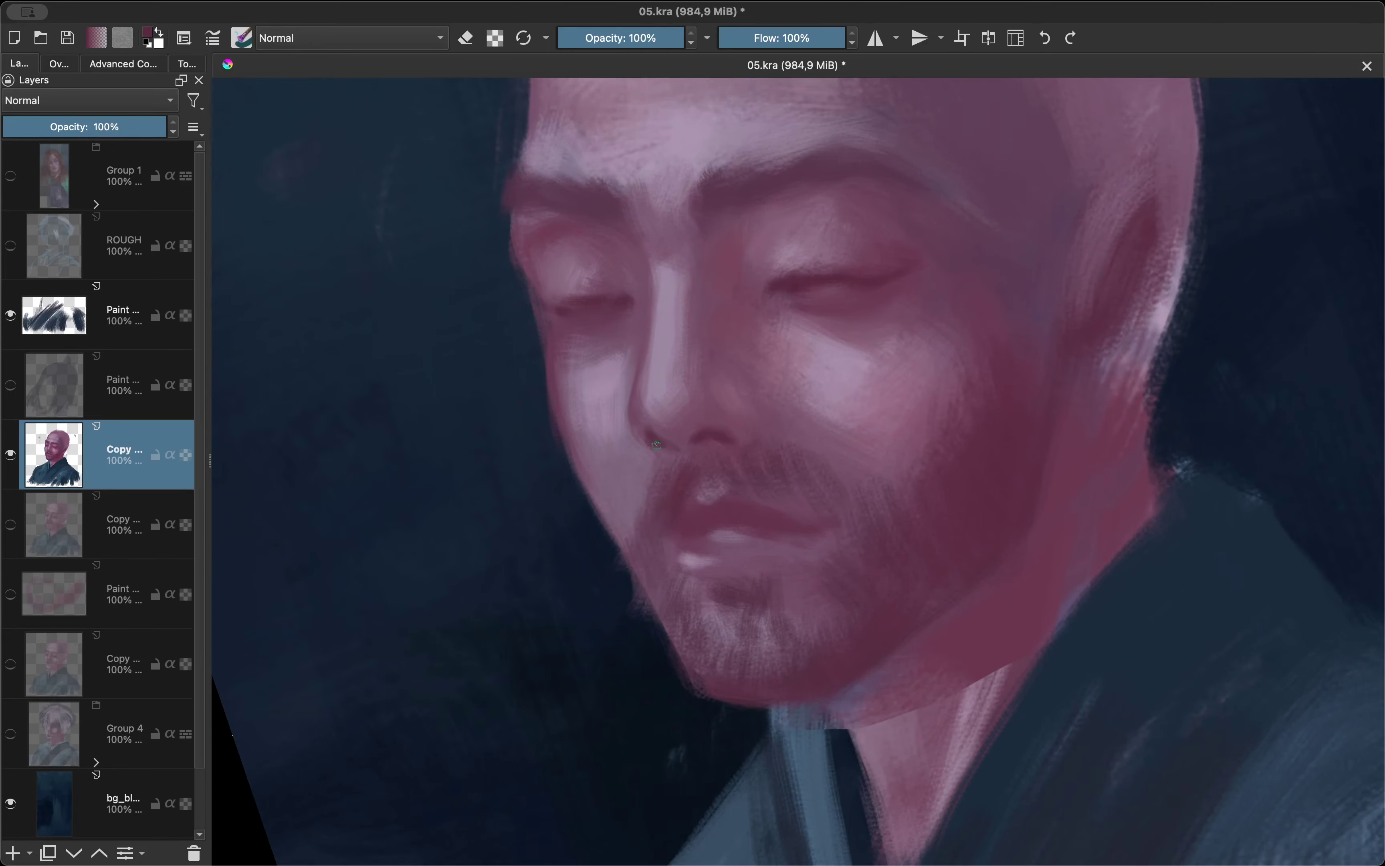
key("m")
key("m")
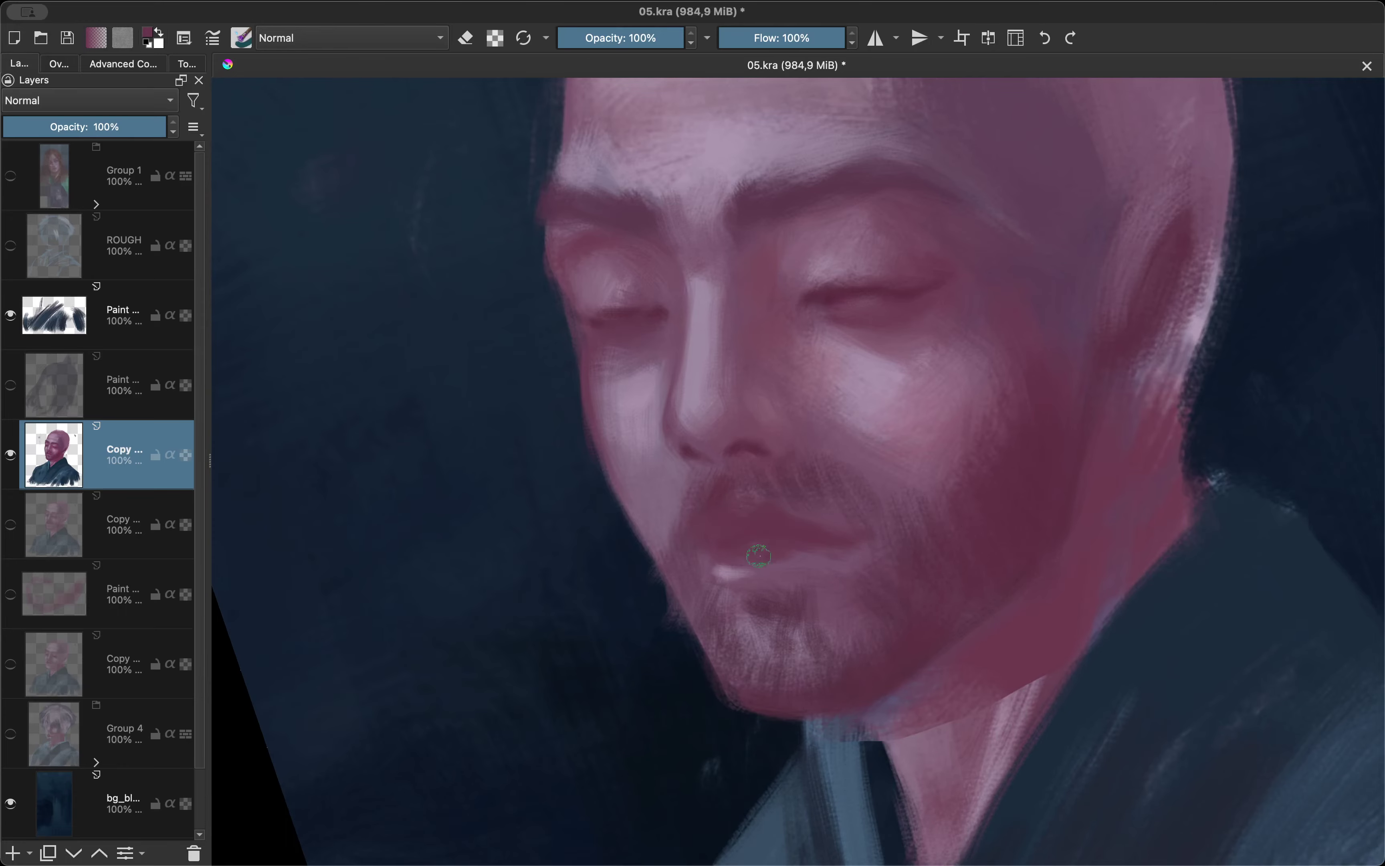
key("m")
scroll(685, 534, "up", 2)
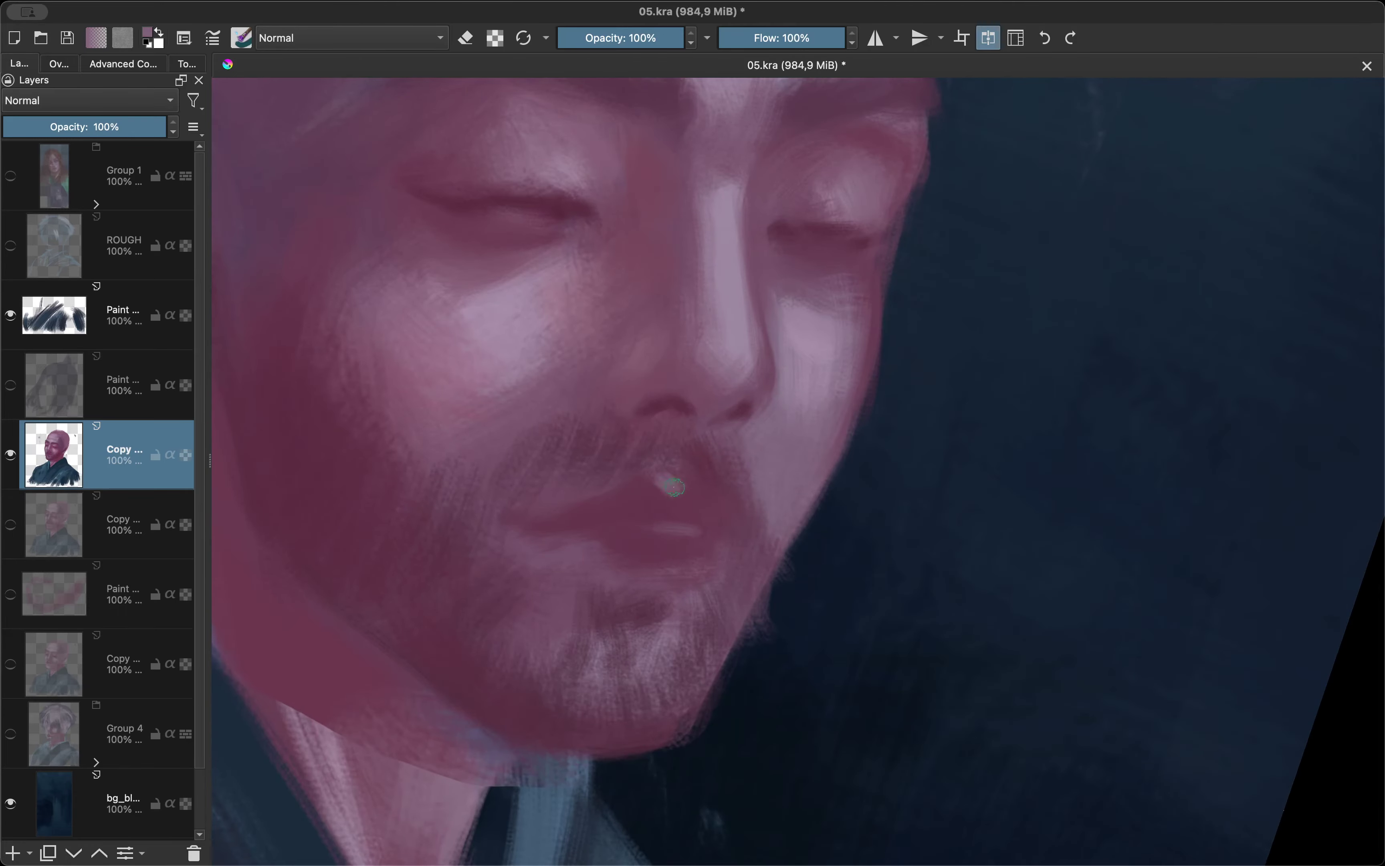
scroll(698, 475, "down", 2)
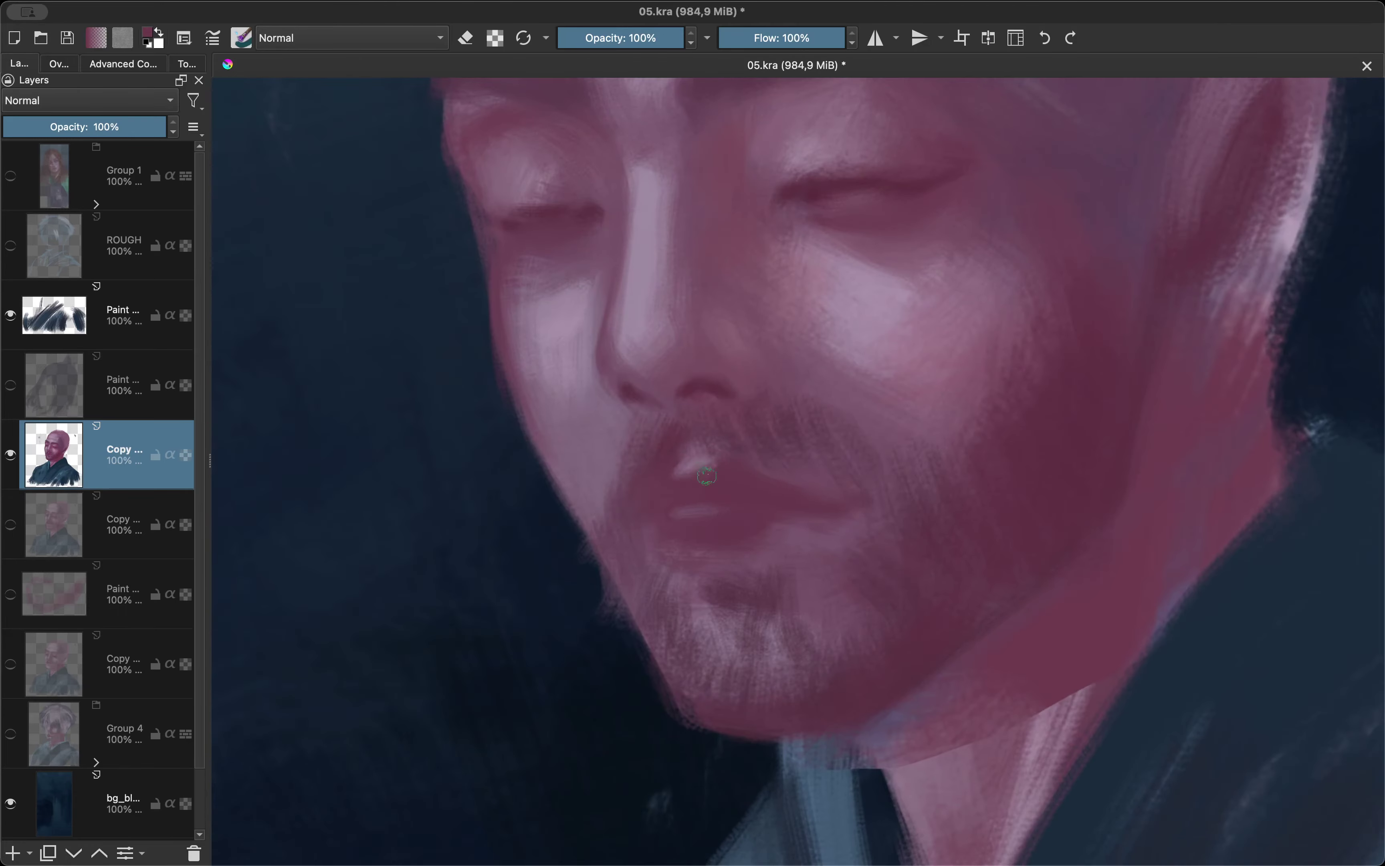
scroll(629, 372, "up", 2)
scroll(595, 314, "up", 1)
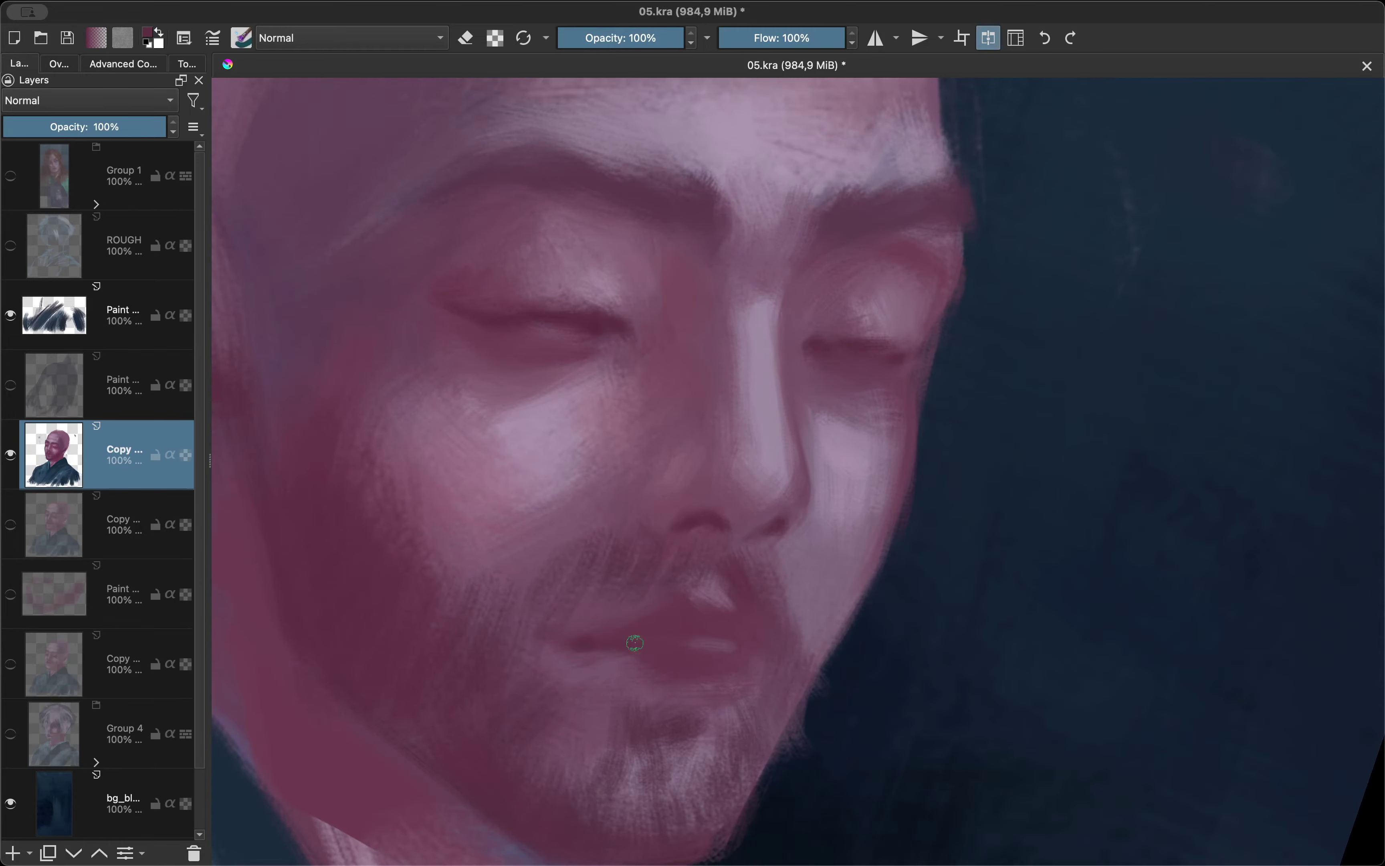
key("m")
Pick a pinker skin colour from the pop-up colour wheel.
scroll(755, 625, "down", 2)
scroll(752, 485, "up", 2)
scroll(783, 485, "up", 1)
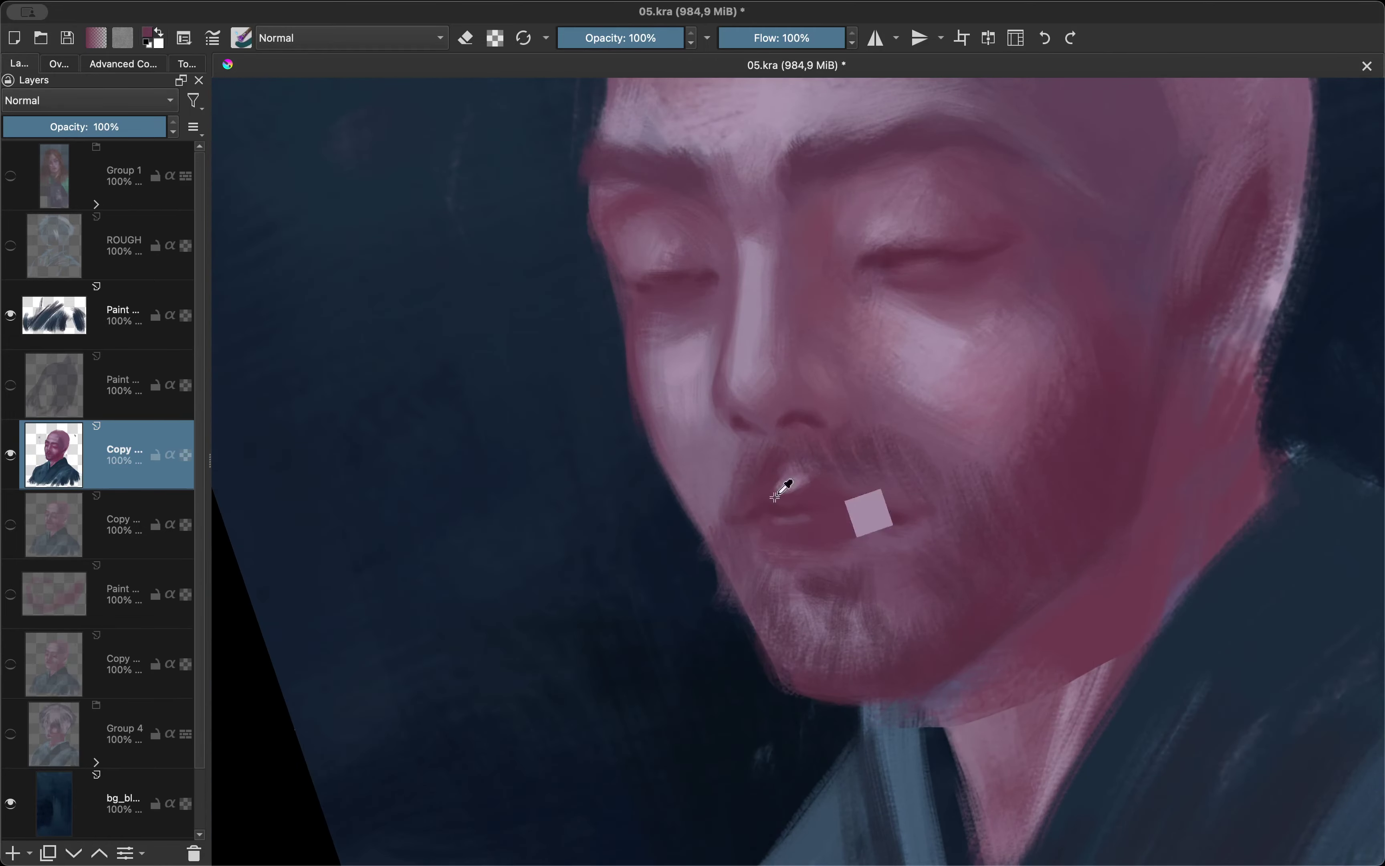
scroll(800, 458, "down", 2)
scroll(784, 435, "up", 2)
left_click(777, 416, "ctrl")
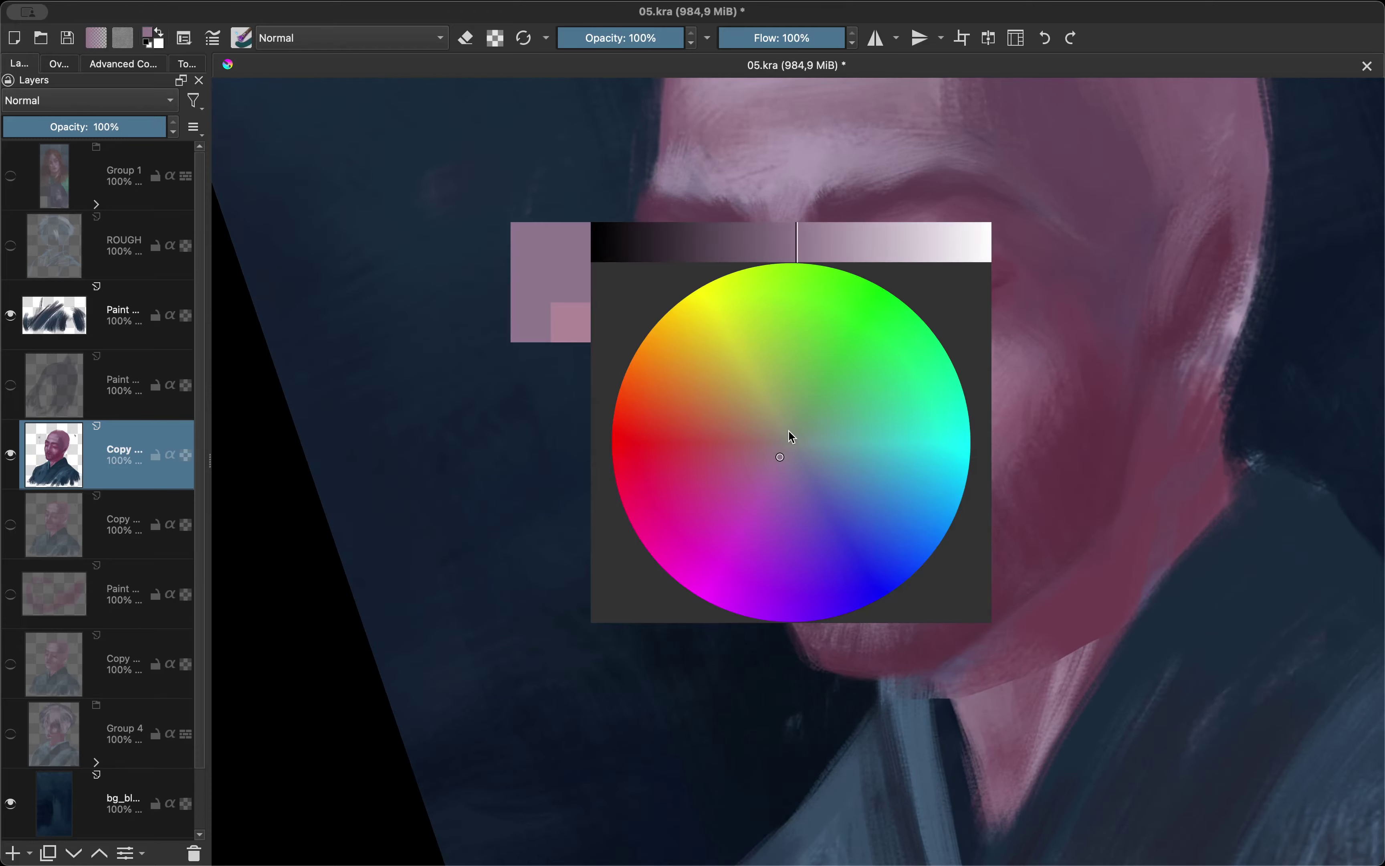
Check the nose, upper lip and eyelid blending in mirrored and re-centred views.
key("m")
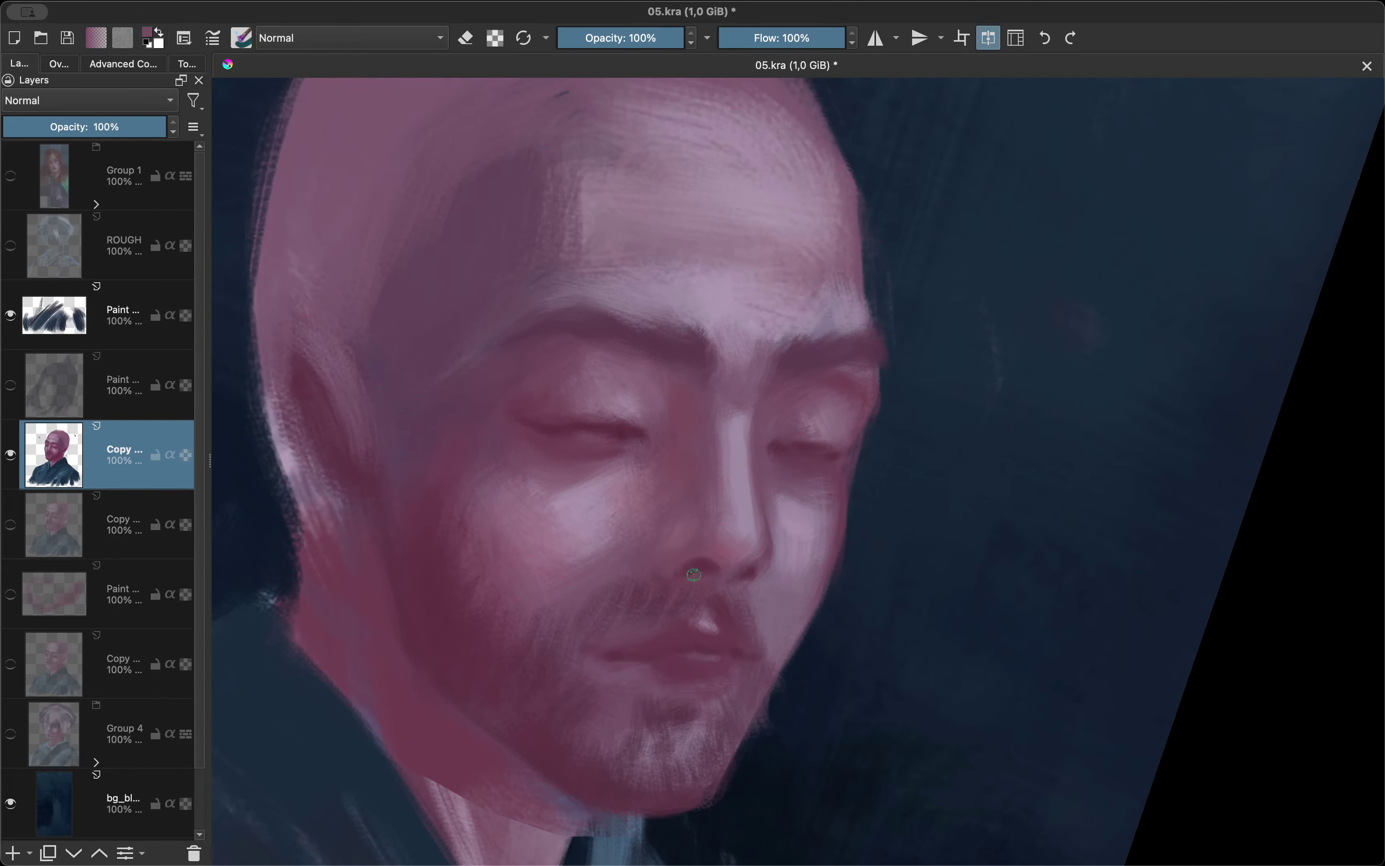
scroll(735, 325, "up", 2)
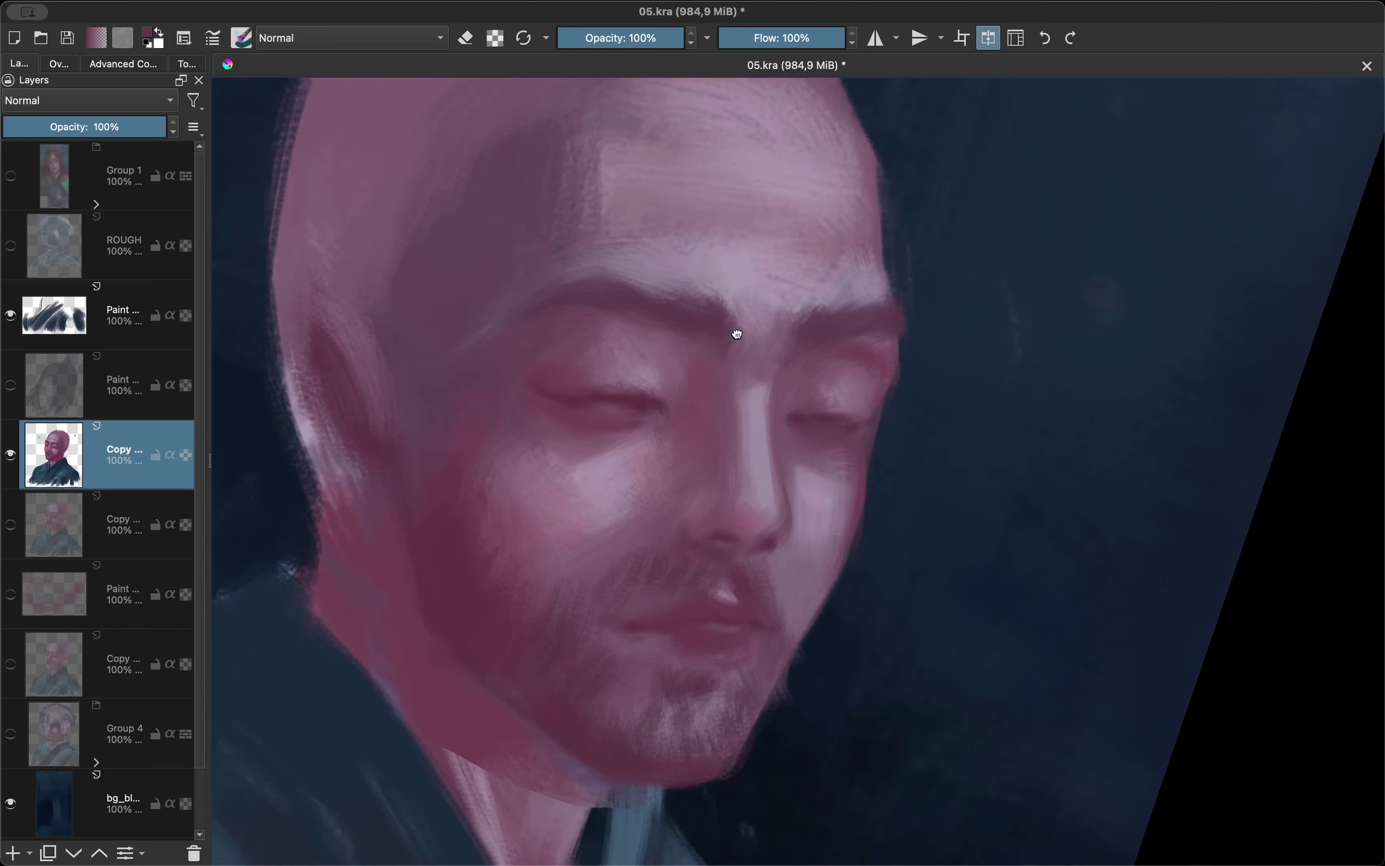
scroll(808, 362, "up", 2)
key("m")
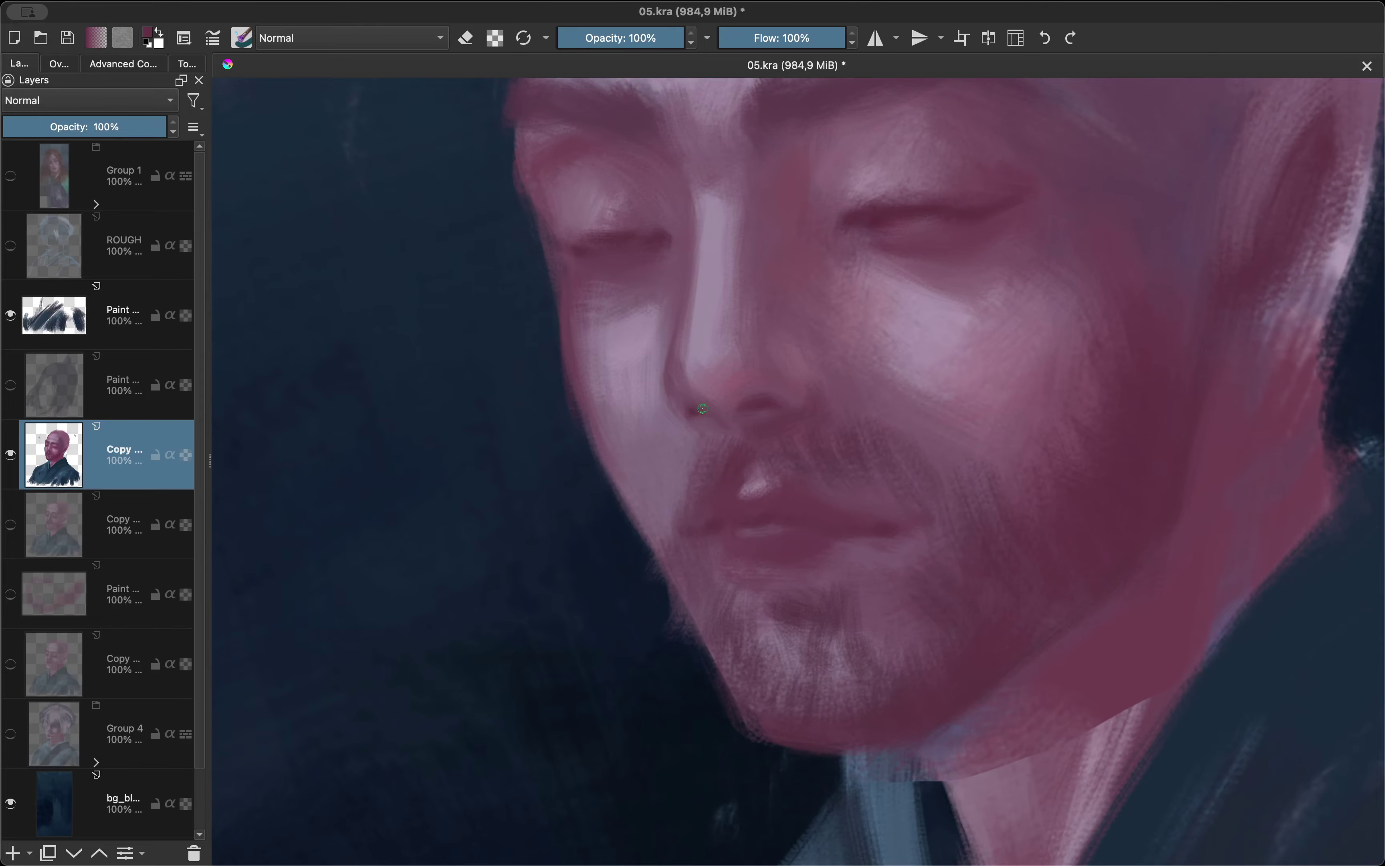
key("m")
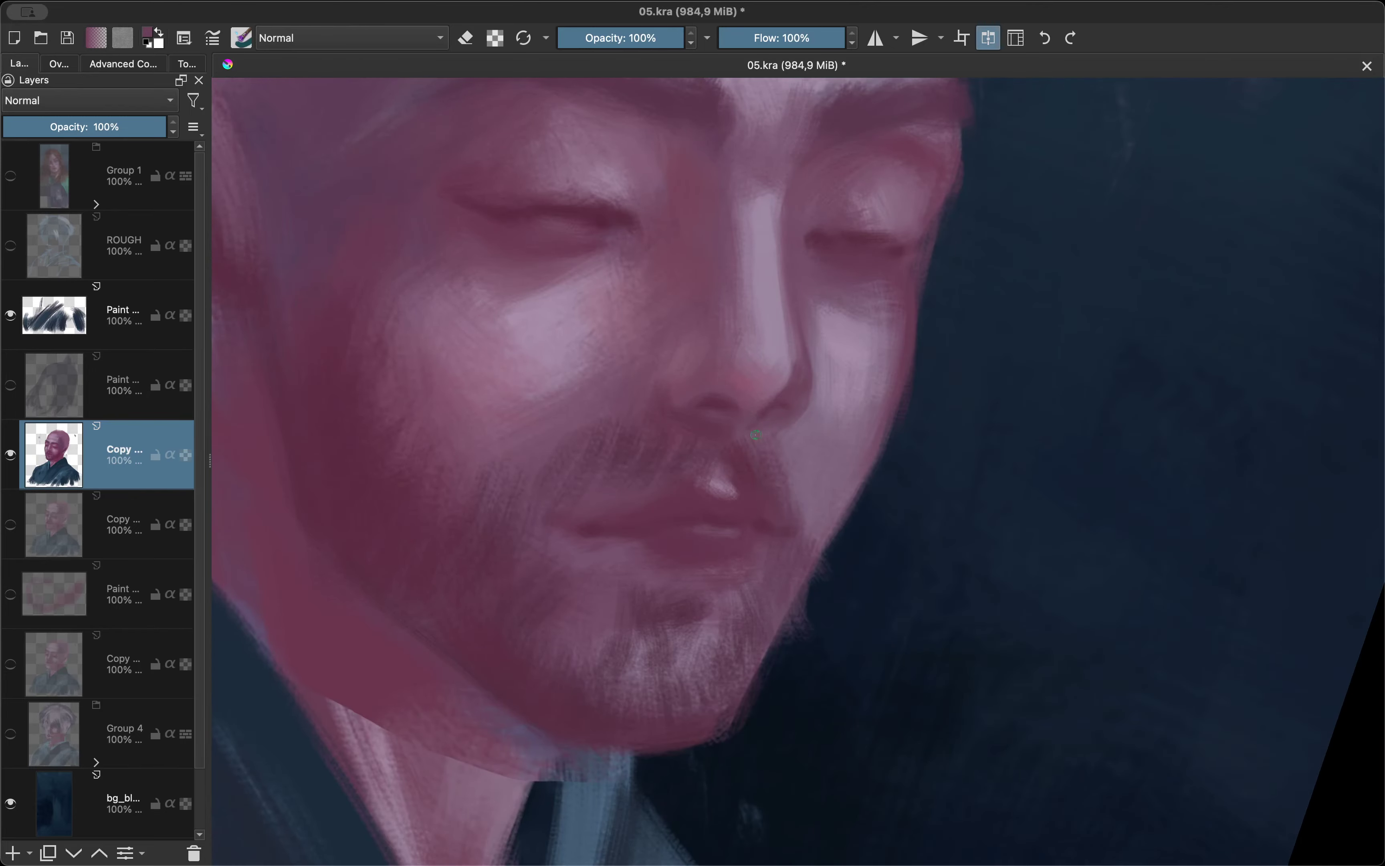
left_click_drag(756, 435, 619, 285)
key("e")
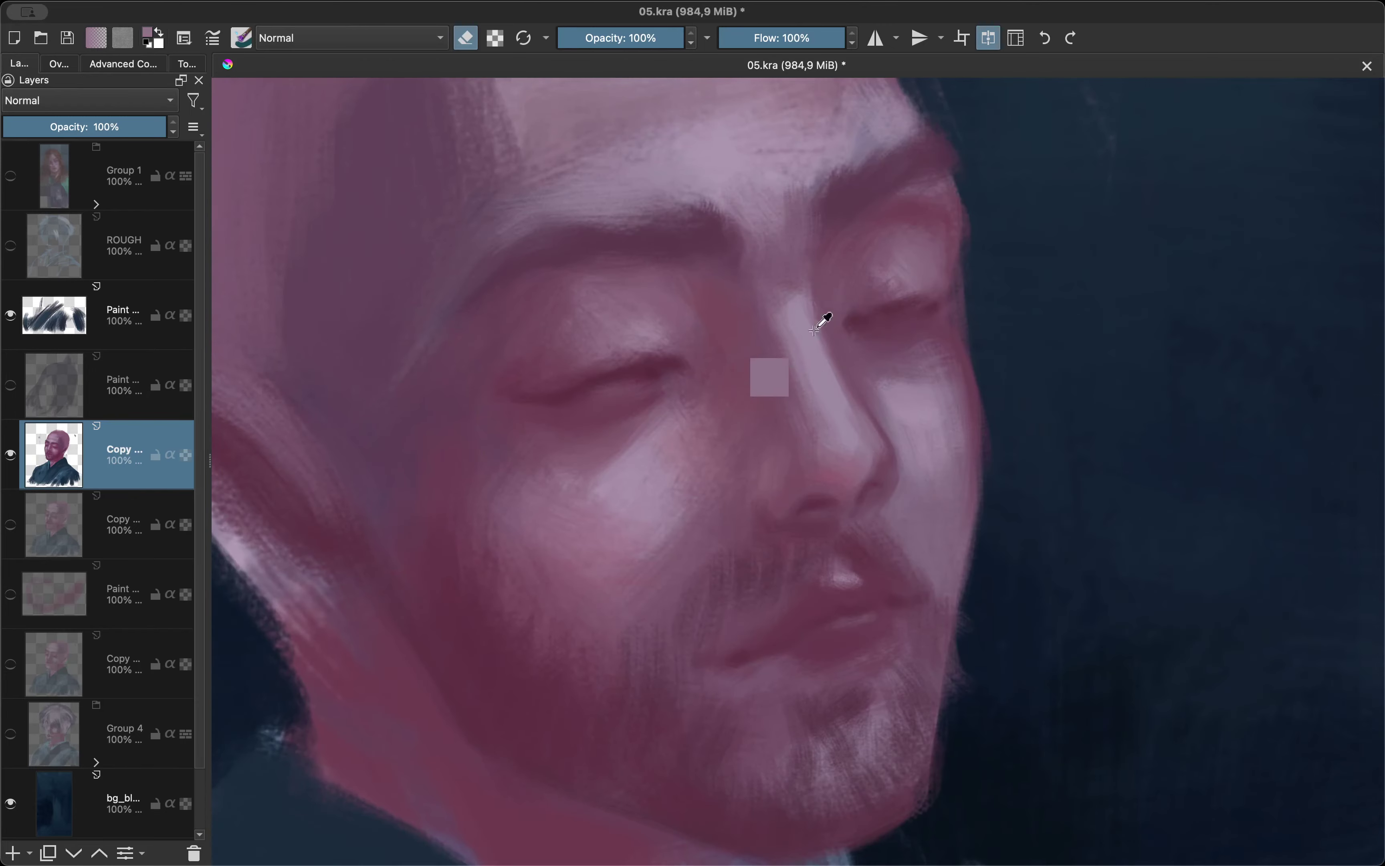
key("e")
key("m")
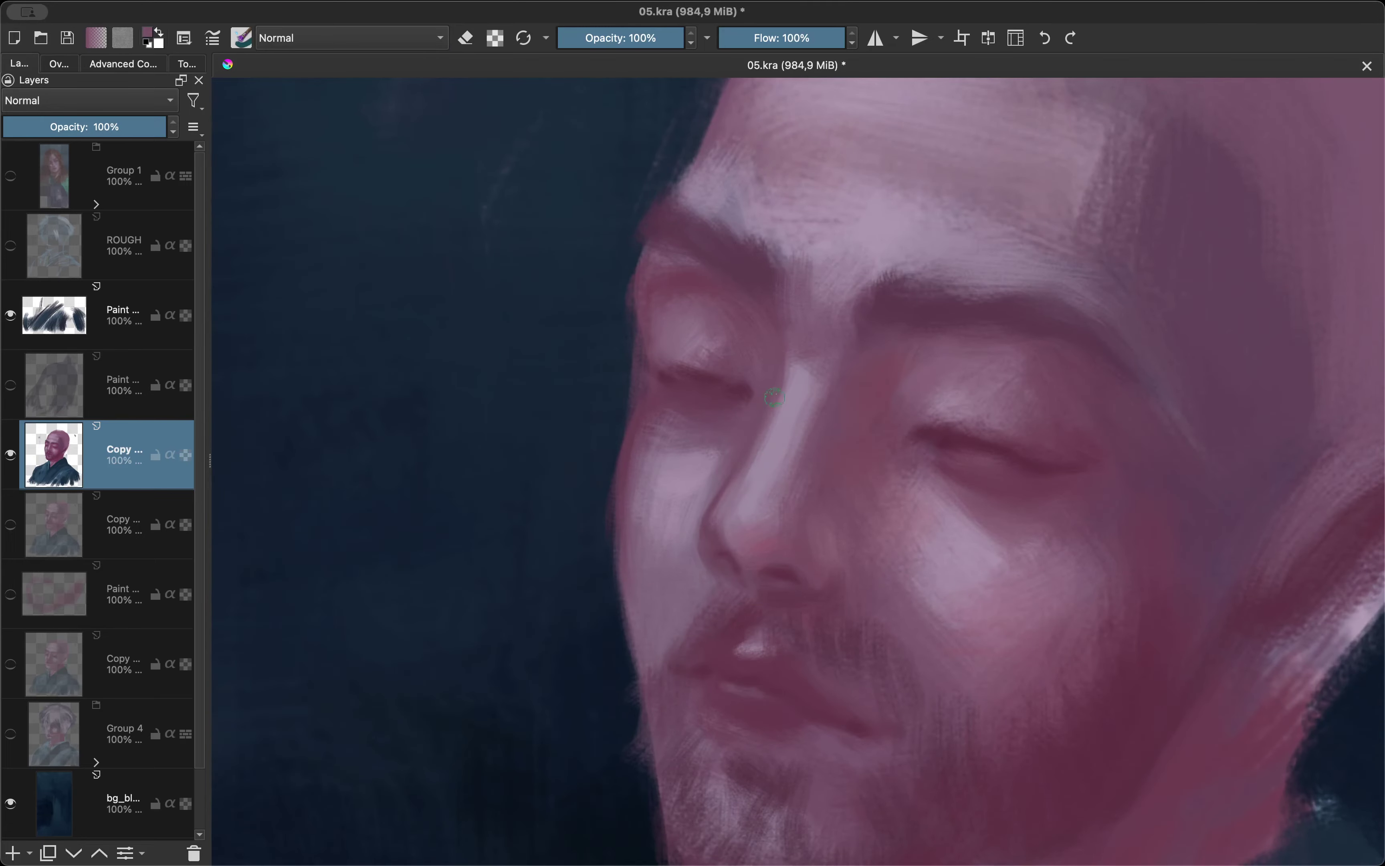
scroll(689, 460, "down", 5)
scroll(689, 459, "up", 5)
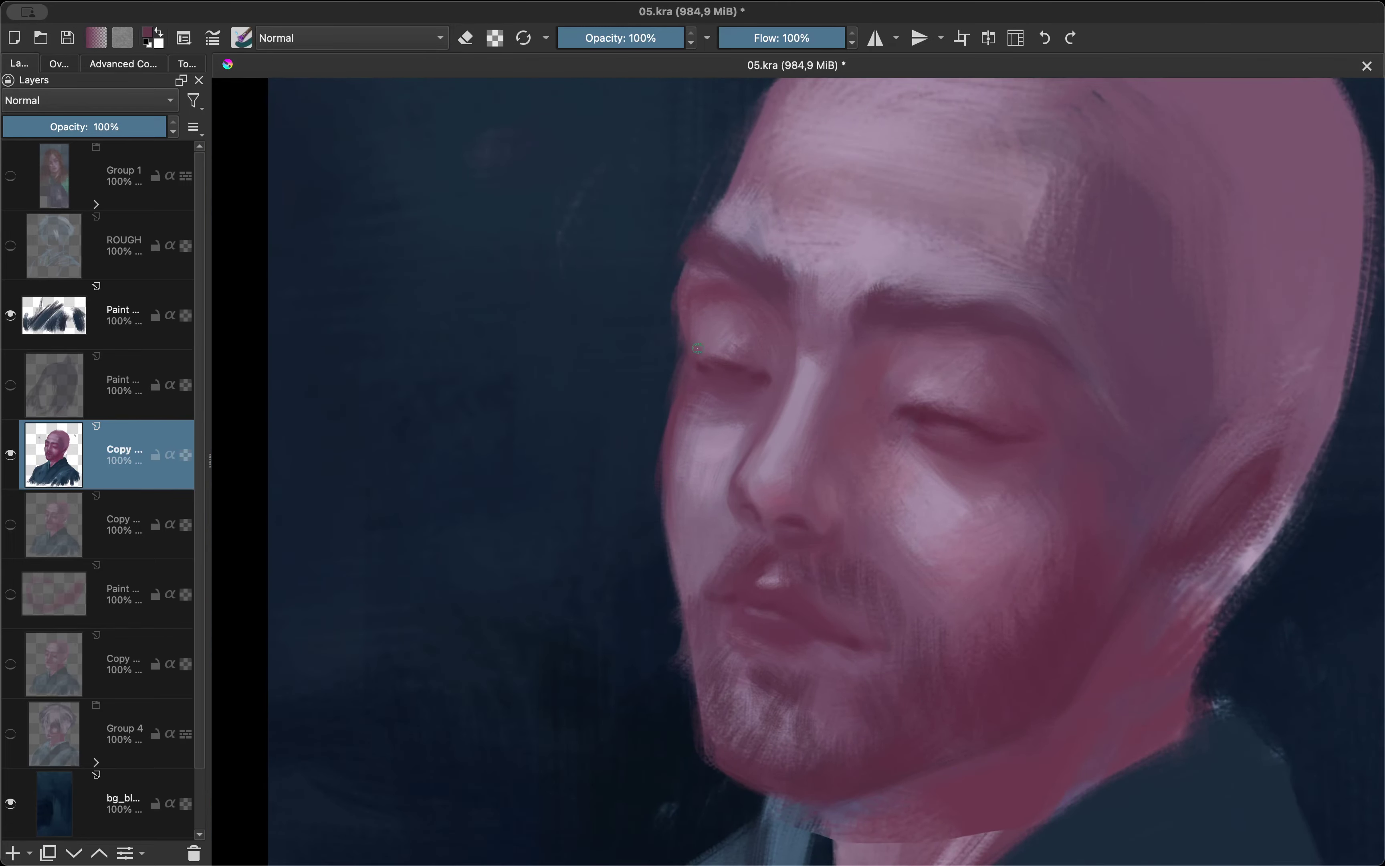
Sample a dark red from the skin and review the whole portrait mirrored and upright.
key("2")
key("m")
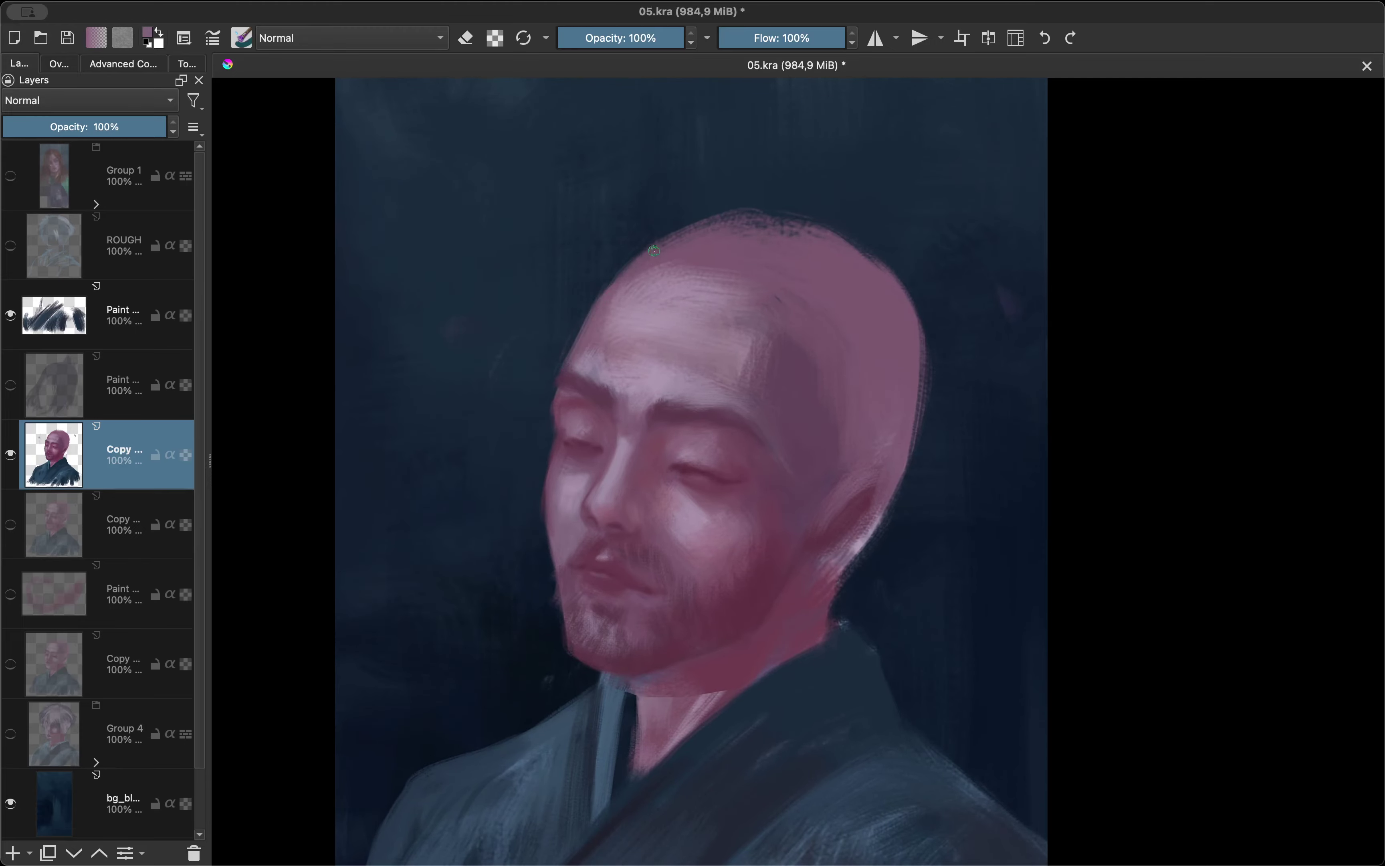
scroll(792, 532, "up", 5)
key("m")
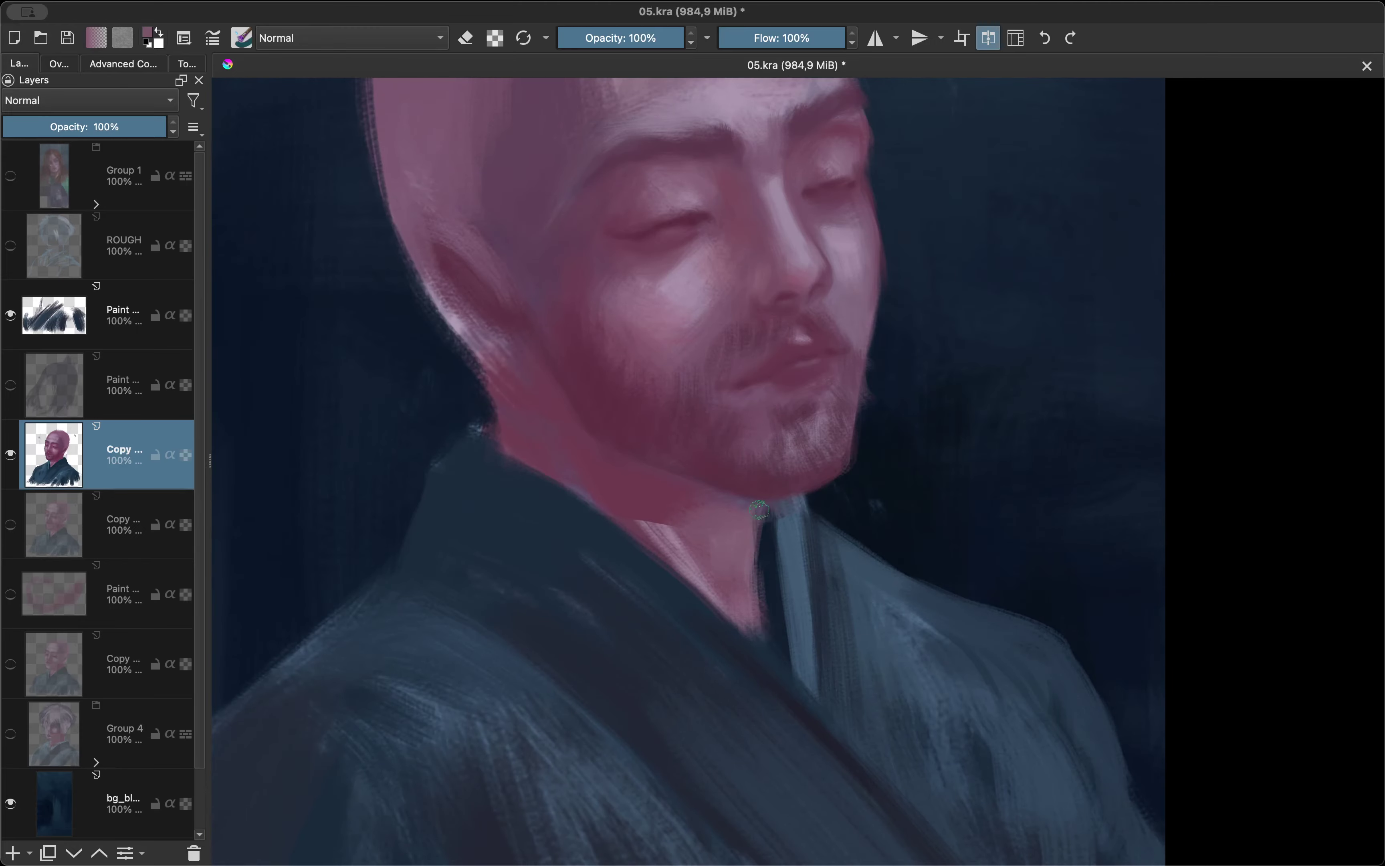
key("m")
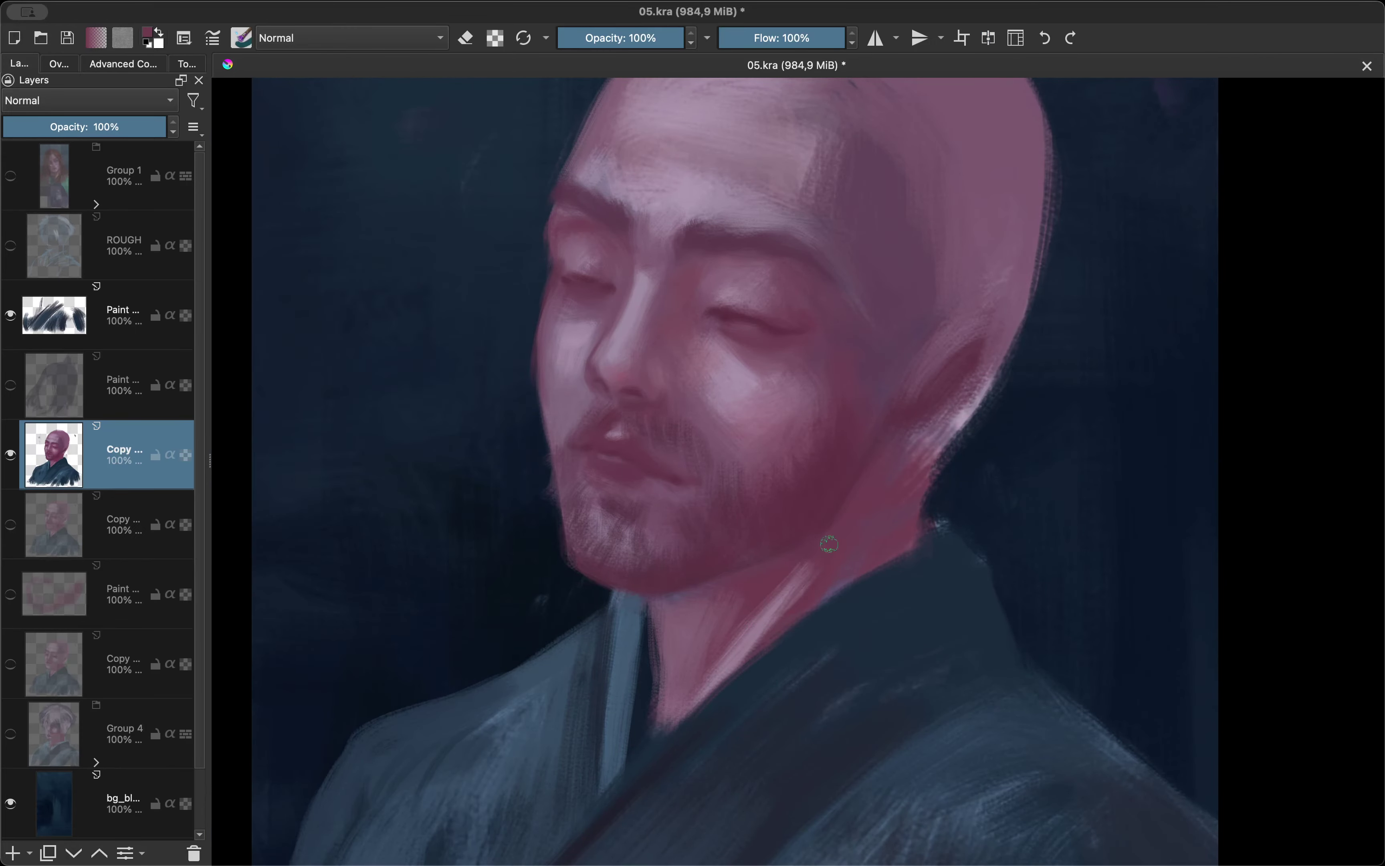
left_click(825, 547, "ctrl")
key("m")
key("2")
scroll(759, 628, "up", 3)
left_click_drag(759, 628, 658, 557)
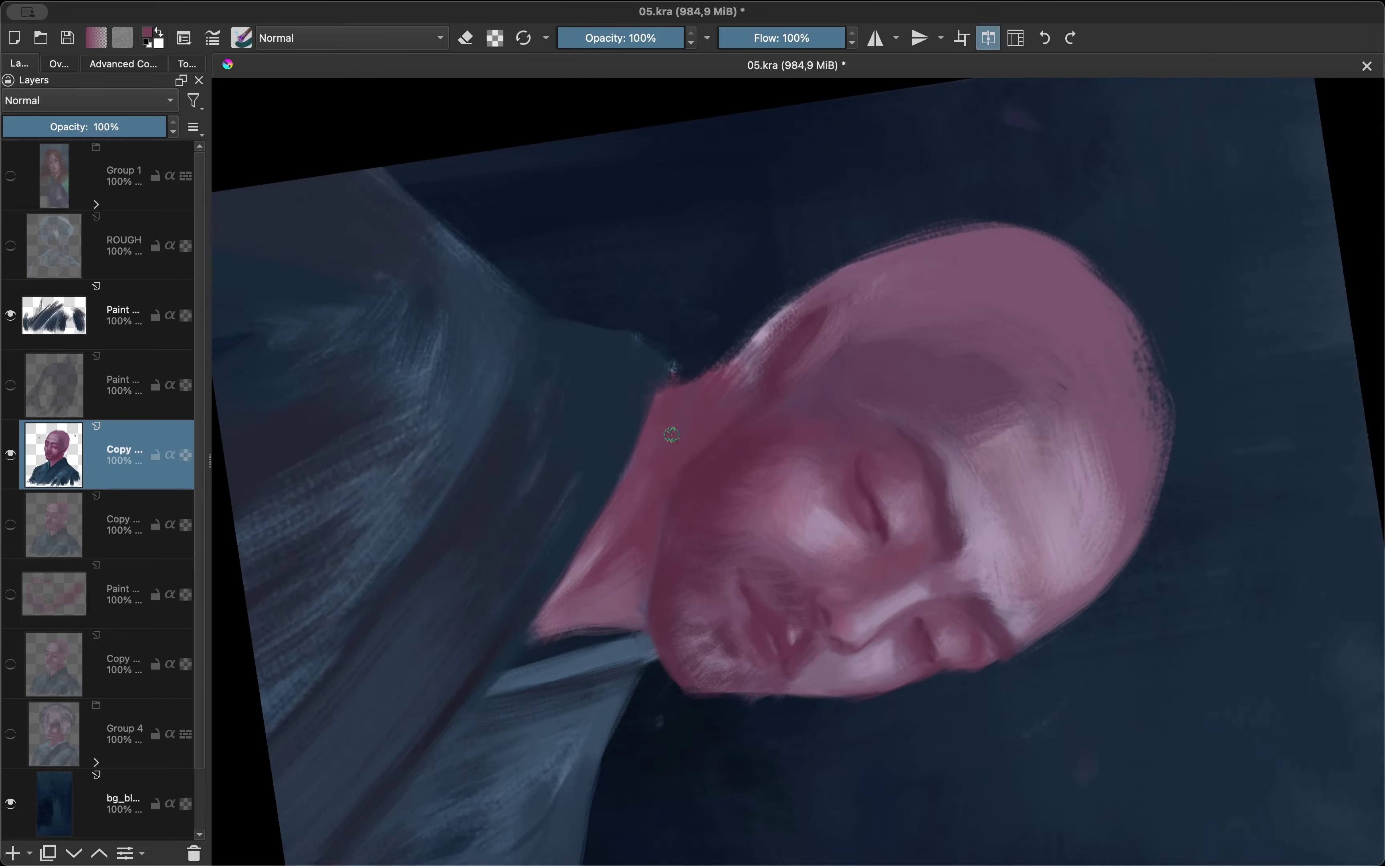
key("5")
key("m")
key("e")
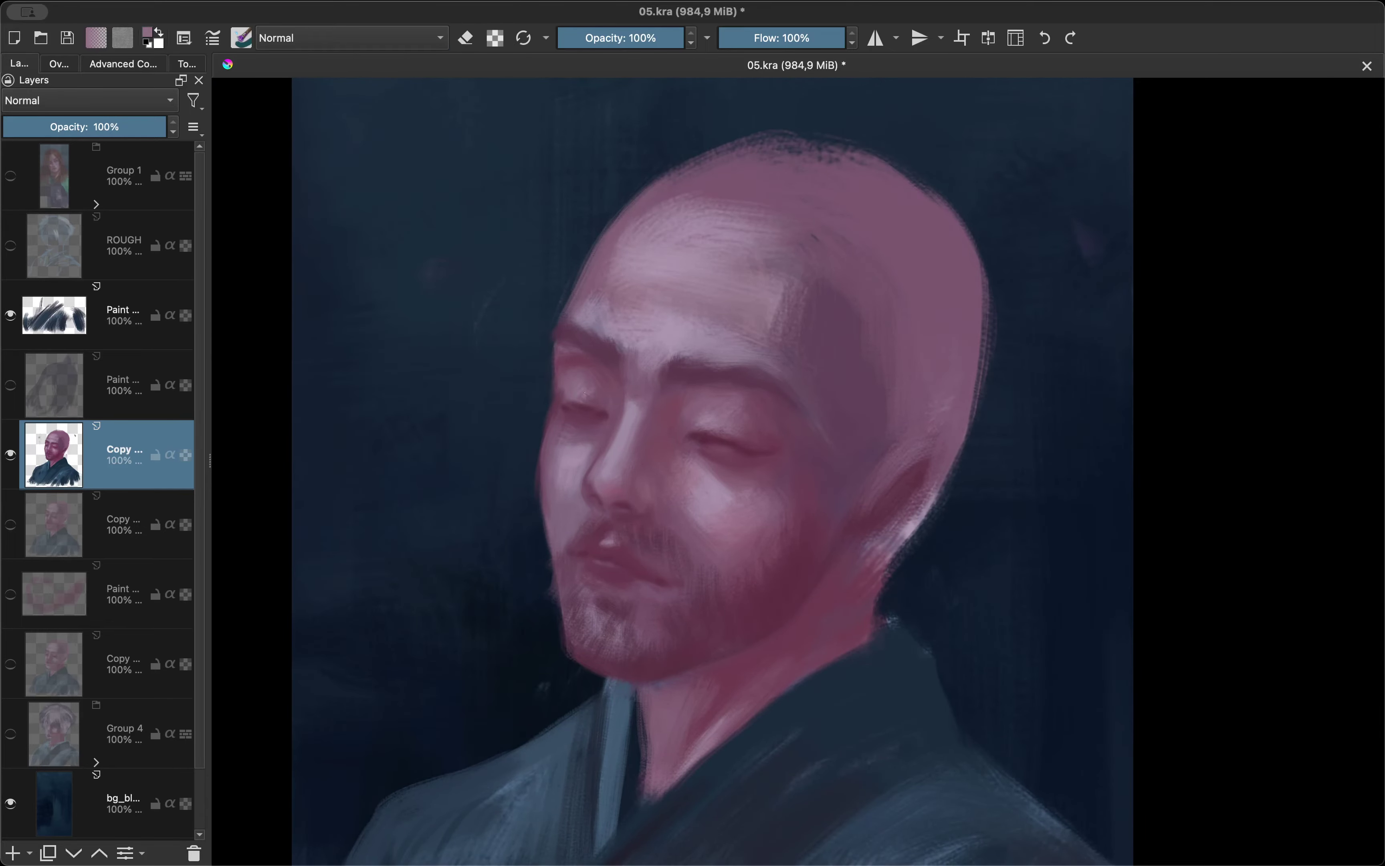
Keep toggling the mirrored view and zooming to compare the face's symmetry.
key("m")
scroll(788, 285, "up", 3)
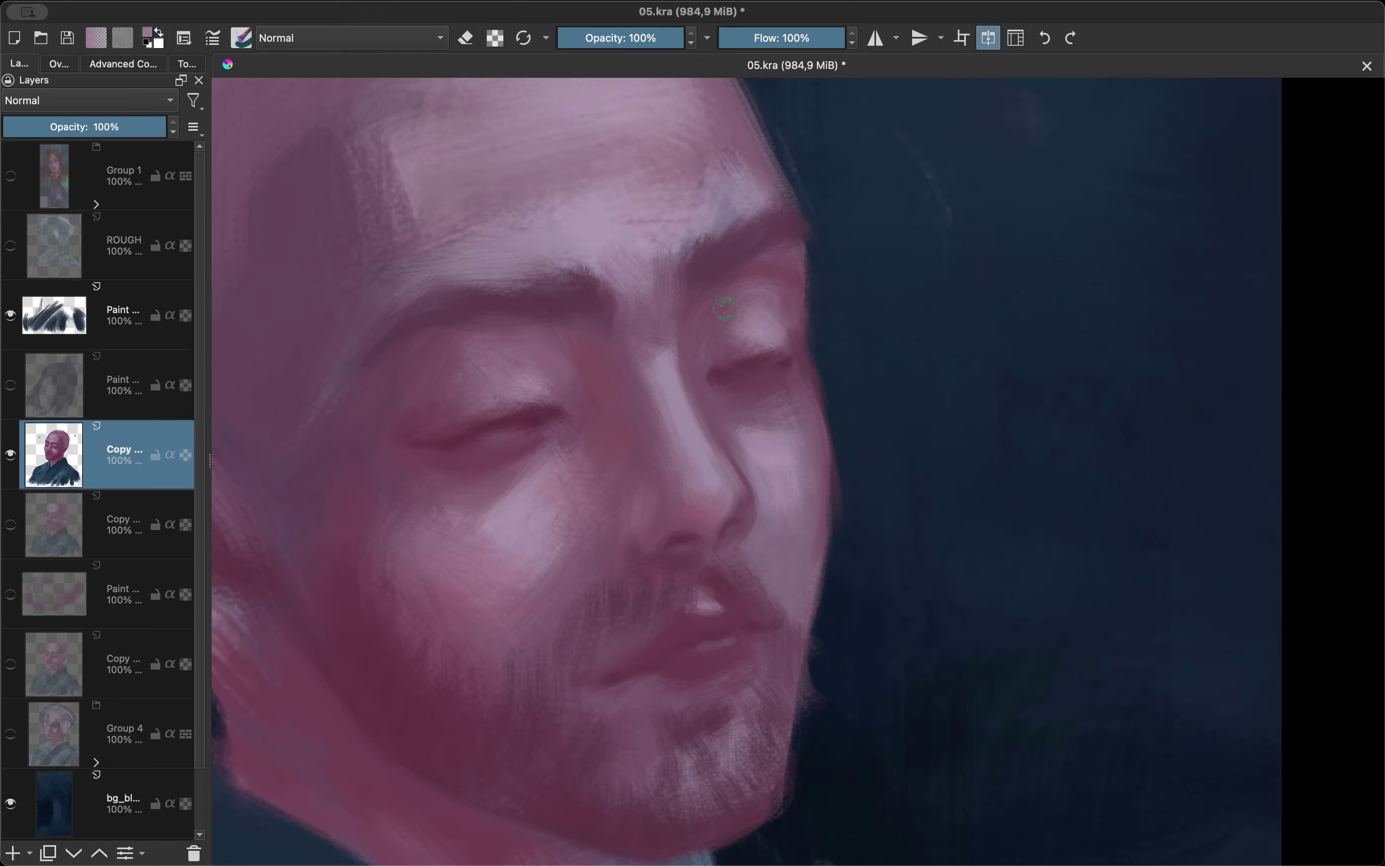
key("m")
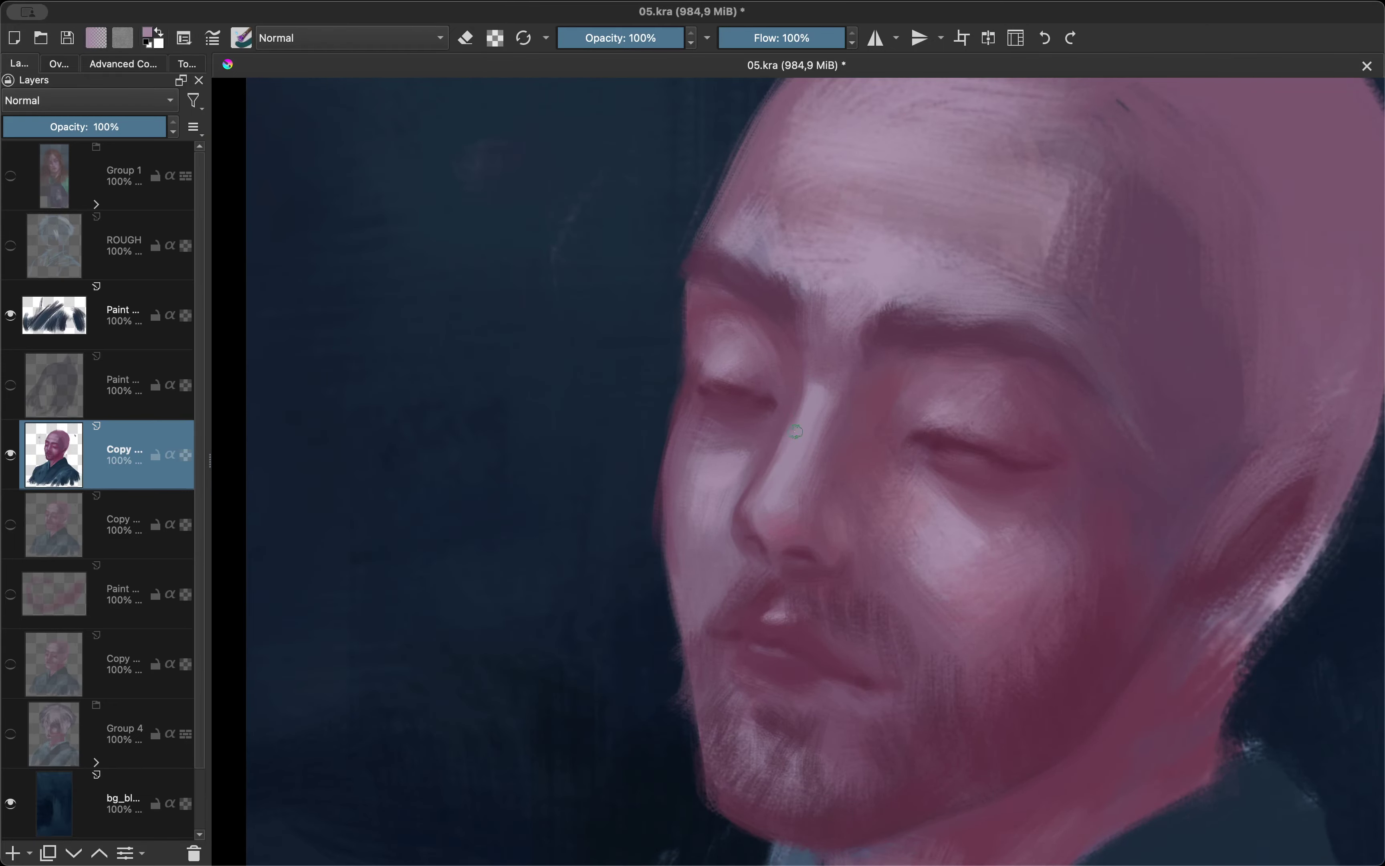
key("m")
scroll(796, 430, "down", 5)
scroll(795, 430, "up", 5)
scroll(492, 434, "down", 5)
scroll(492, 434, "up", 5)
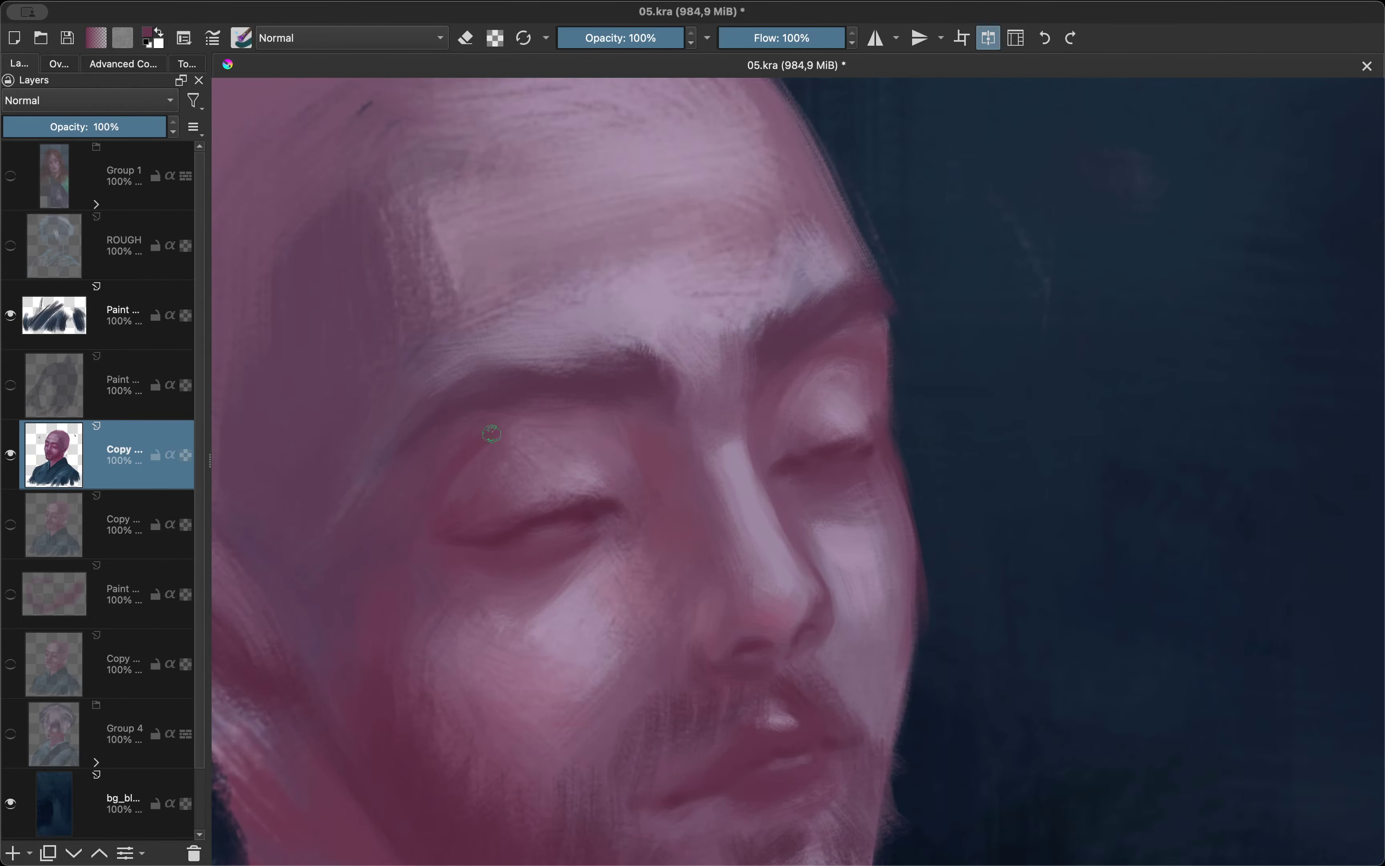
key("m")
scroll(664, 433, "down", 3)
scroll(611, 452, "up", 3)
key("m")
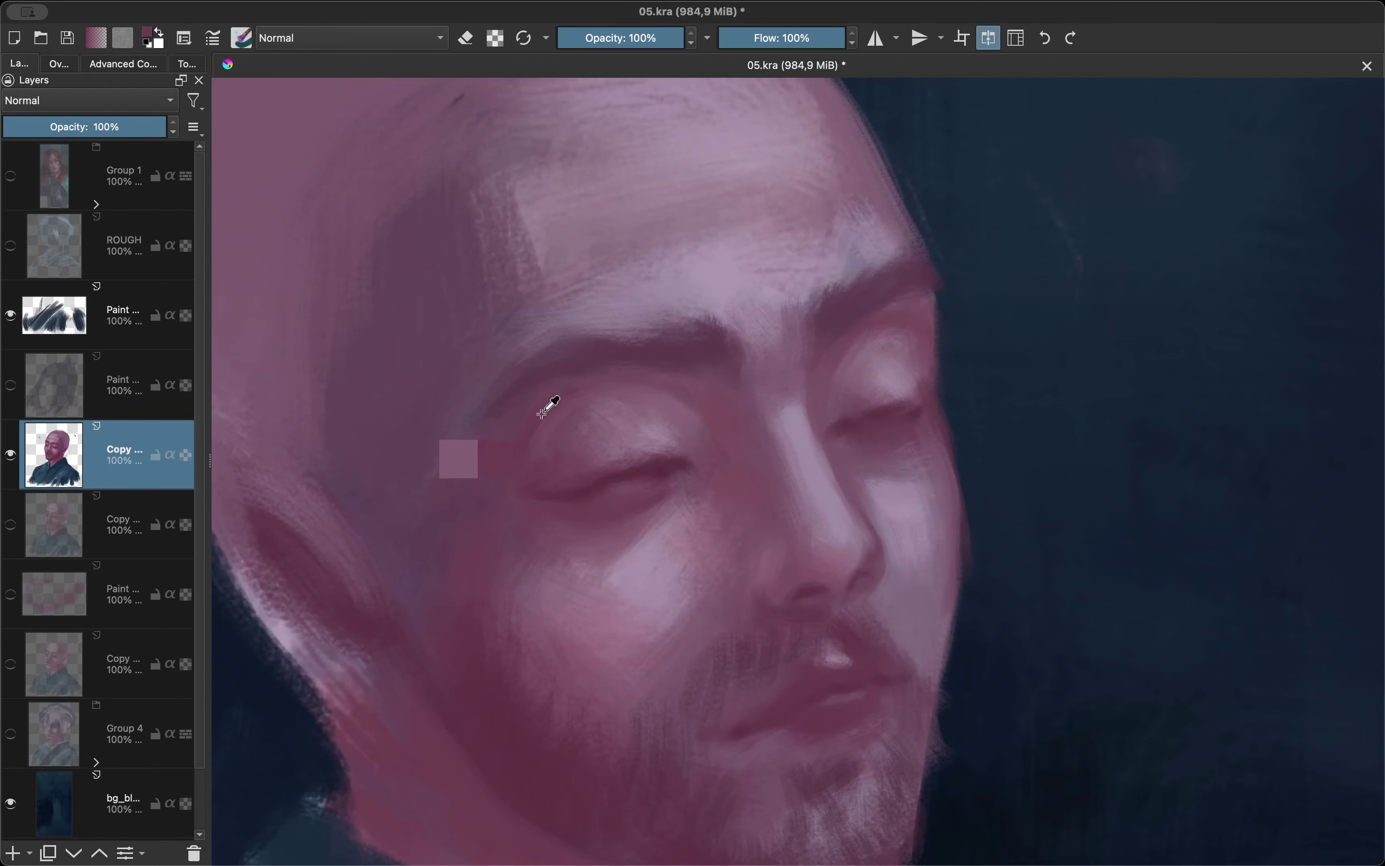
key("m")
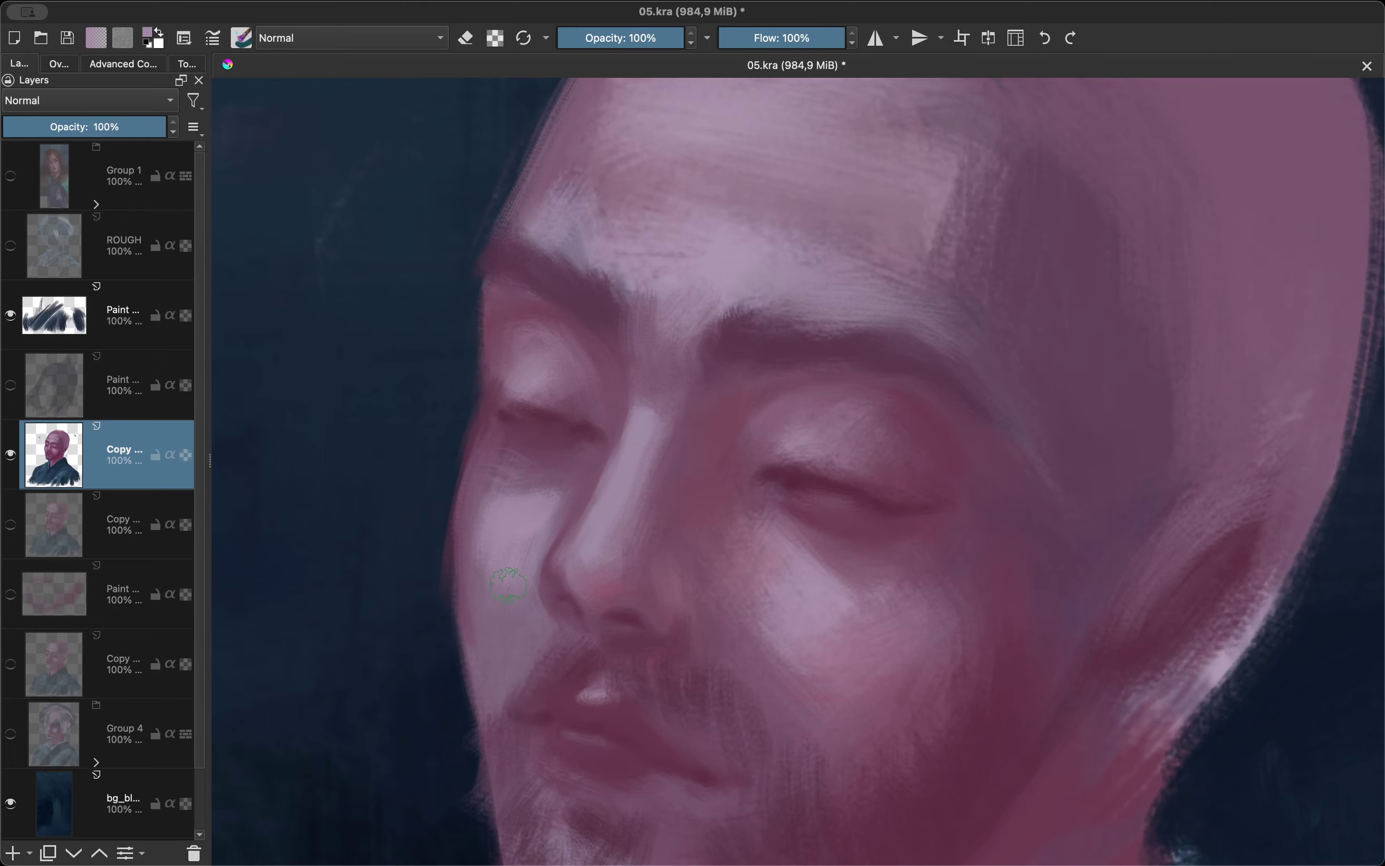
scroll(508, 584, "down", 2)
scroll(509, 584, "down", 3)
Show the hair layer to judge the overall figure, then hide it again.
key("m")
left_click(11, 385)
key("m")
scroll(700, 532, "up", 4)
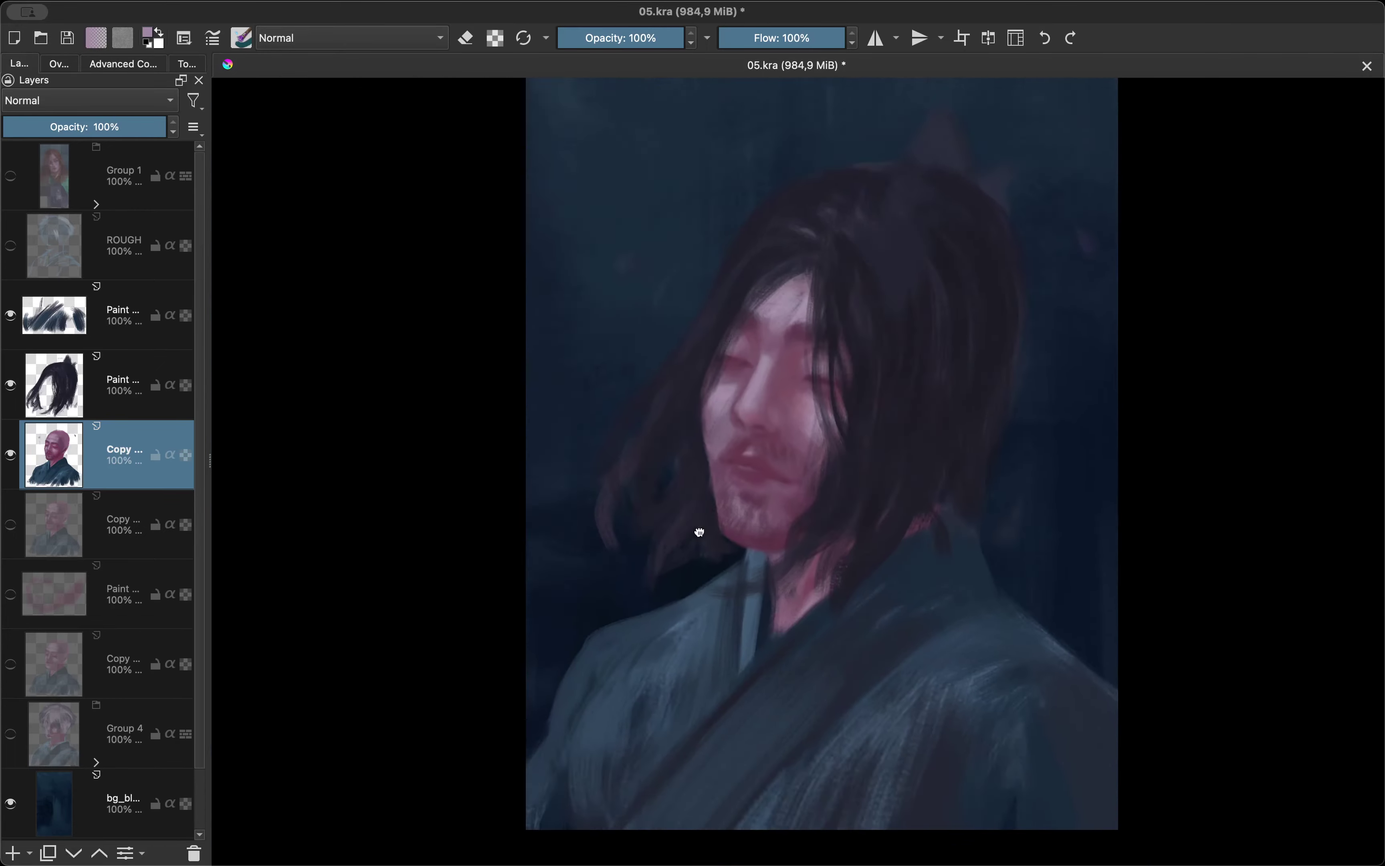
scroll(699, 532, "up", 2)
left_click(10, 384)
scroll(559, 594, "down", 3)
scroll(578, 384, "up", 2)
scroll(602, 441, "up", 2)
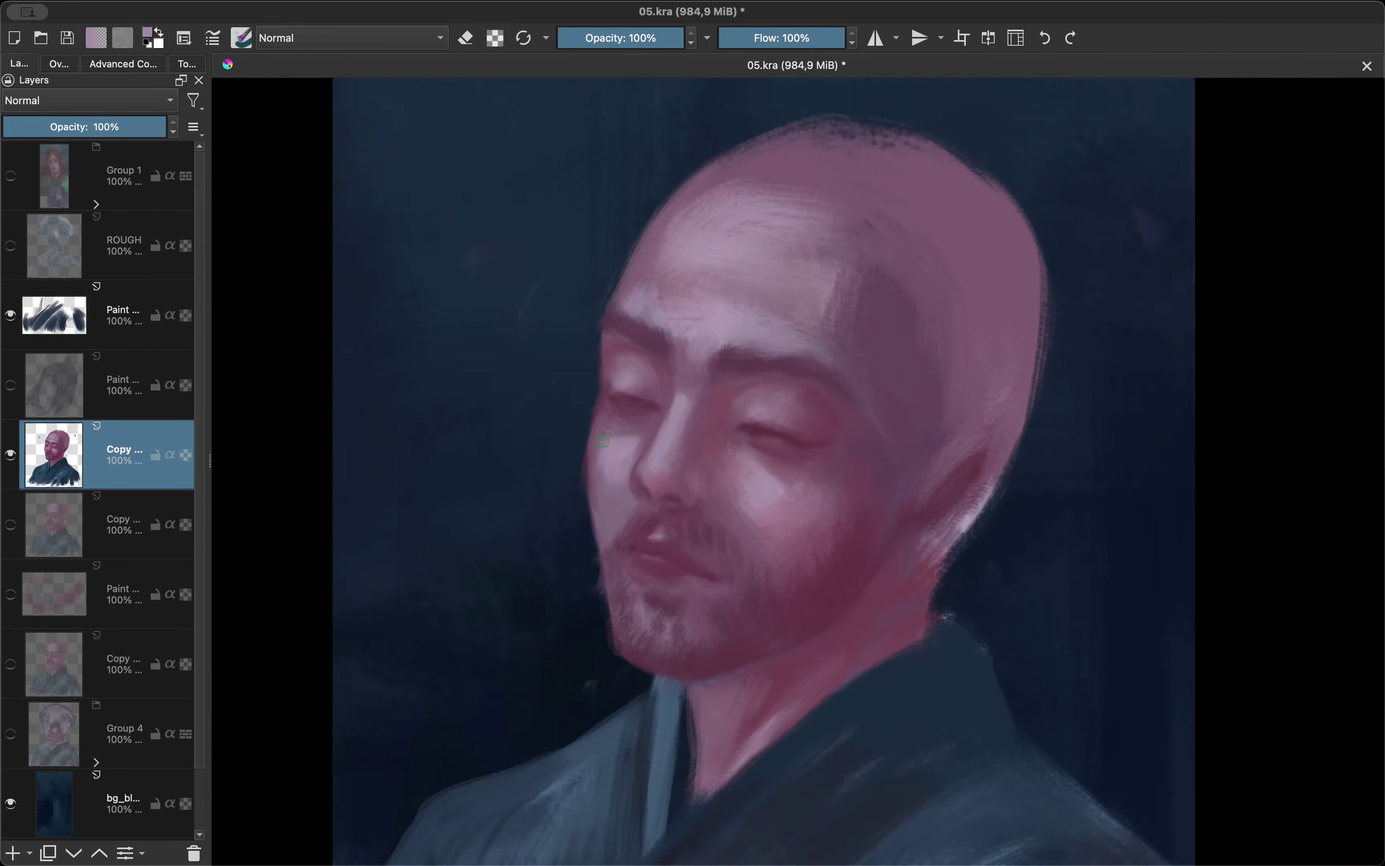
left_click_drag(602, 441, 456, 435)
Choose a dark maroon colour, duplicate the face copy layer, and hide the older copies.
left_click(578, 462, "ctrl")
key("shift+i")
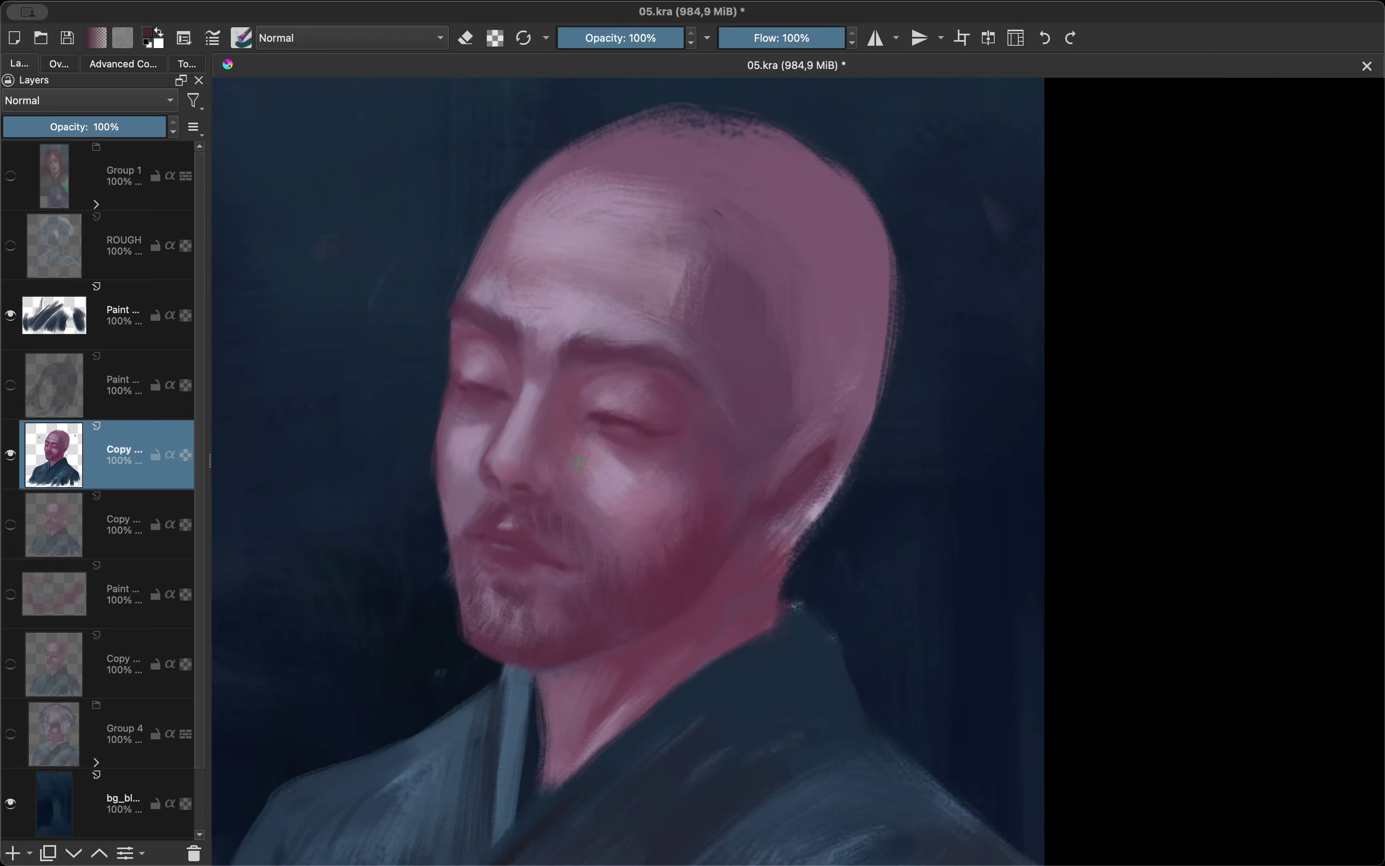
left_click(10, 525)
key("ctrl+j")
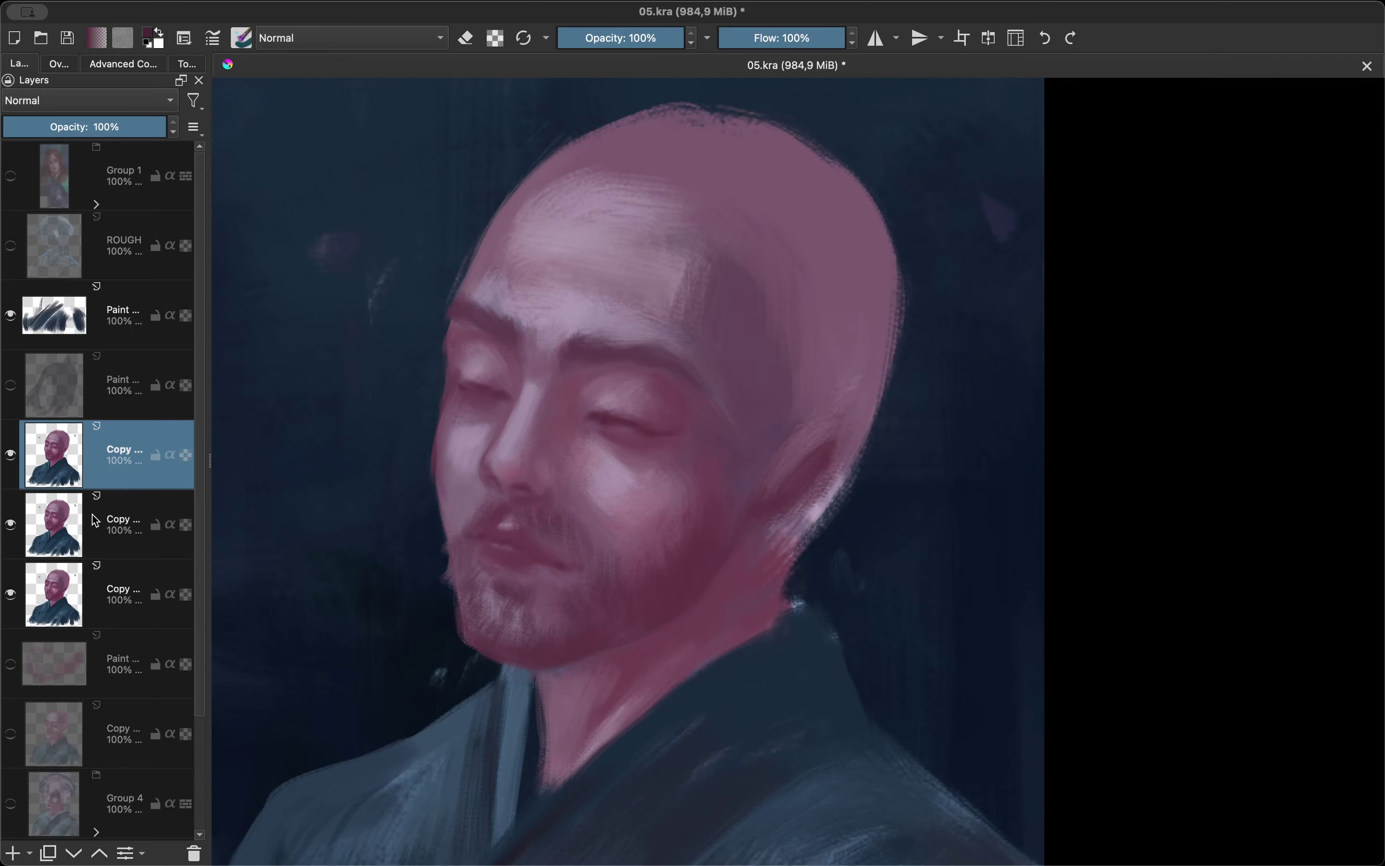
left_click(10, 594)
left_click(10, 524)
mouse_move(524, 502)
left_mouse_down()
mouse_move(690, 501)
mouse_move(642, 565)
left_mouse_up()
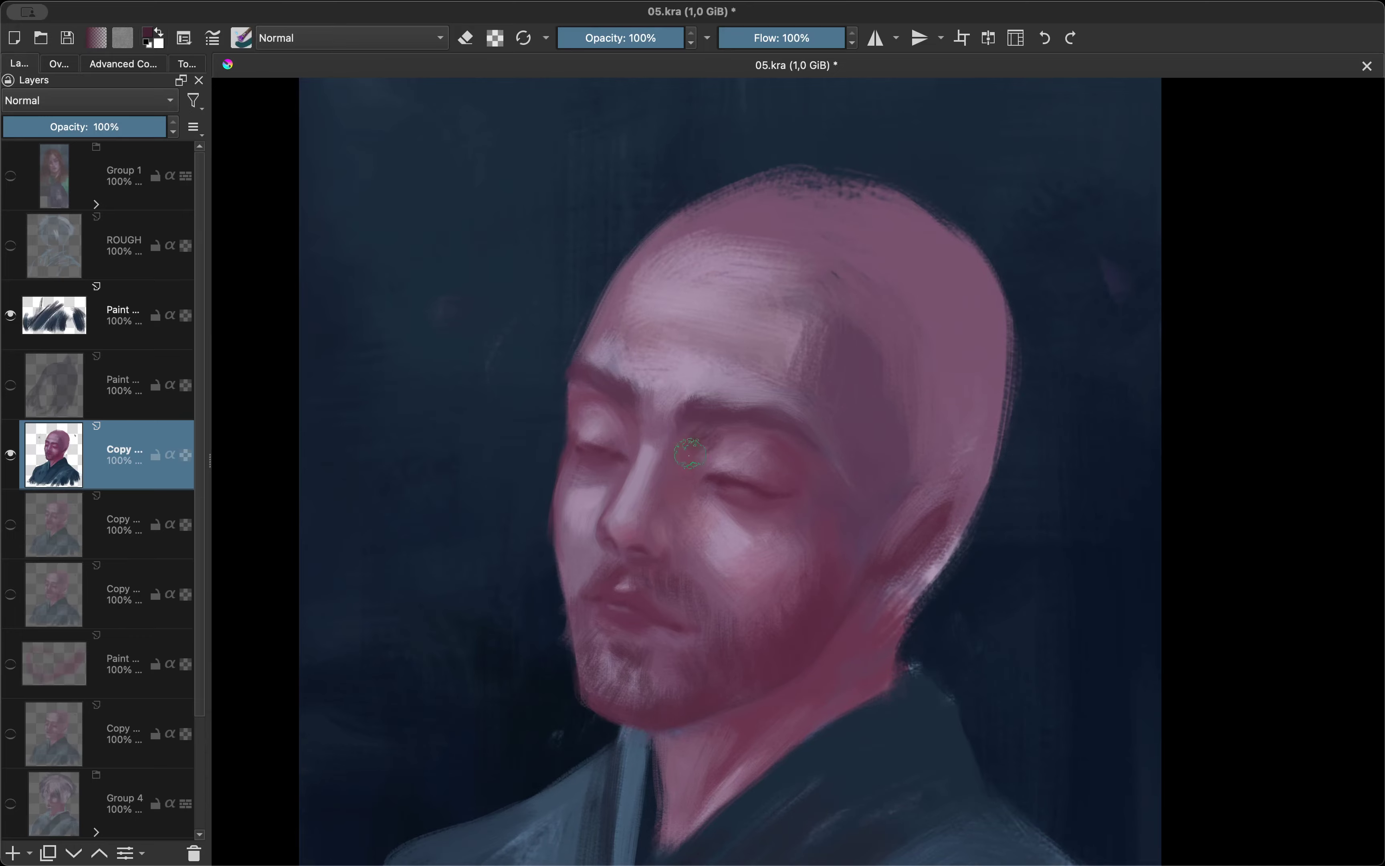
key("m")
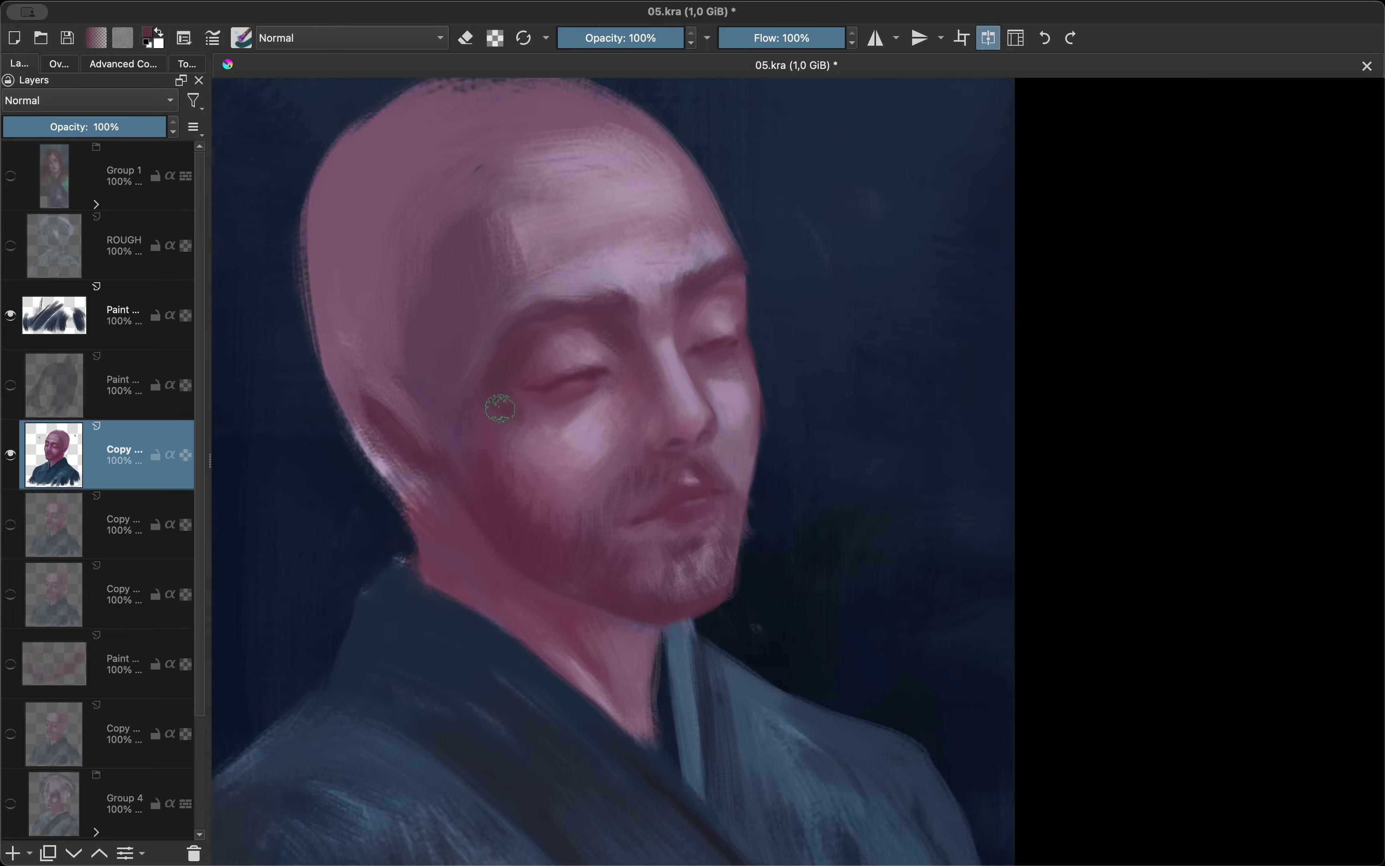
left_click_drag(457, 487, 519, 480)
Add a new Luminosity-blended paint layer and shade around the eye, brow and jaw.
key("Insert")
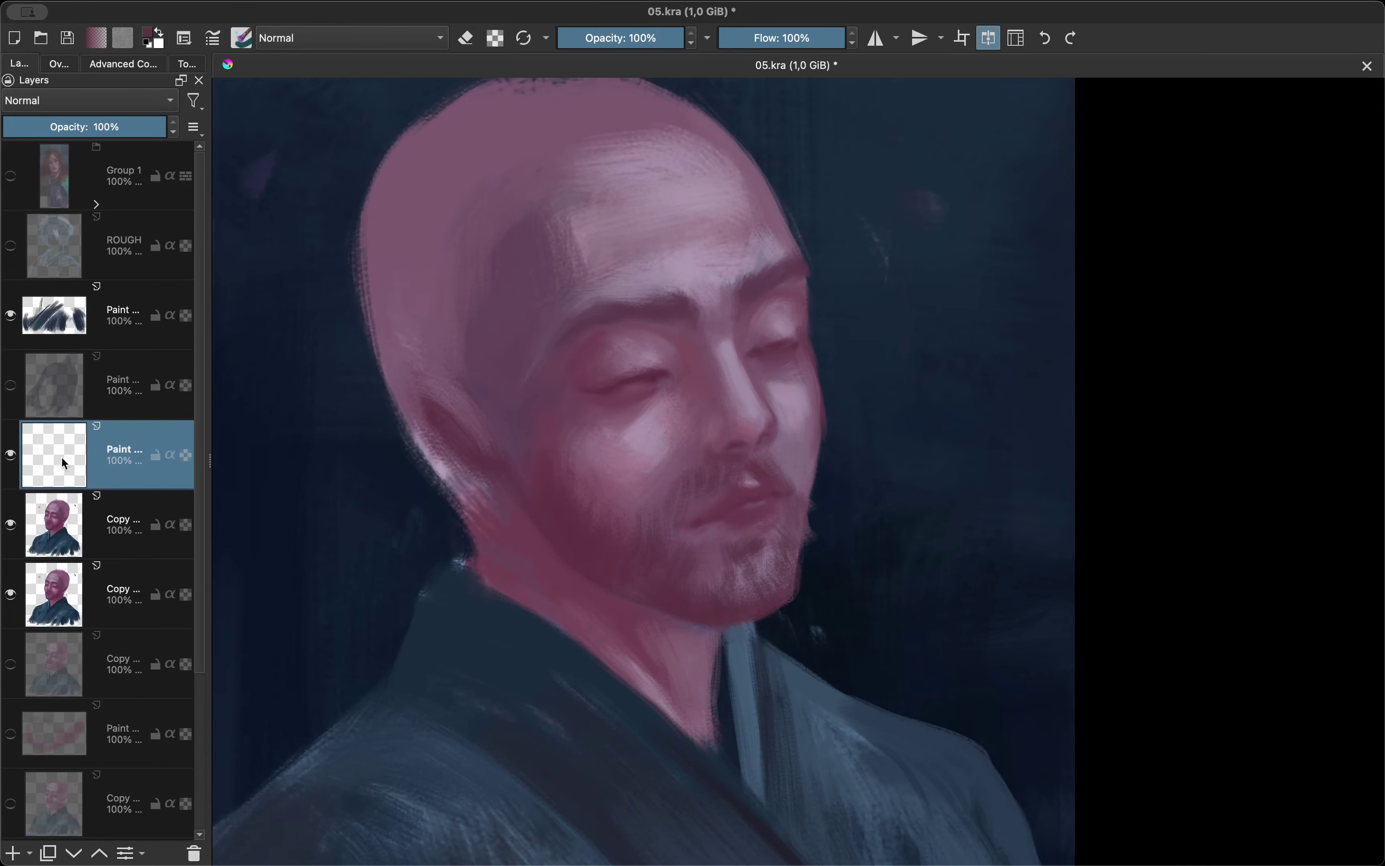
left_click(86, 100)
left_click(51, 135)
left_click_drag(541, 396, 643, 328)
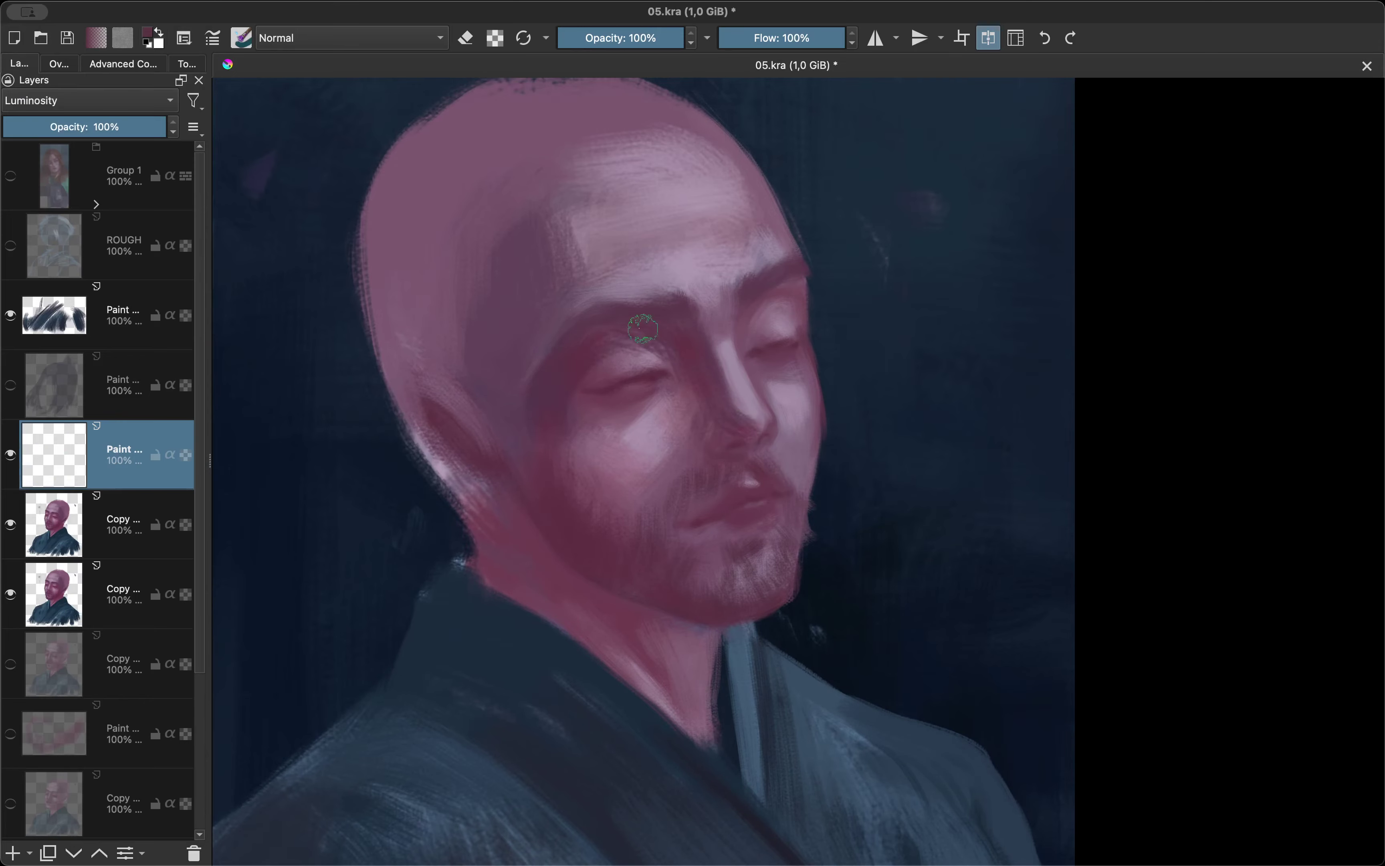
left_click_drag(745, 304, 730, 352)
key("m")
key("e")
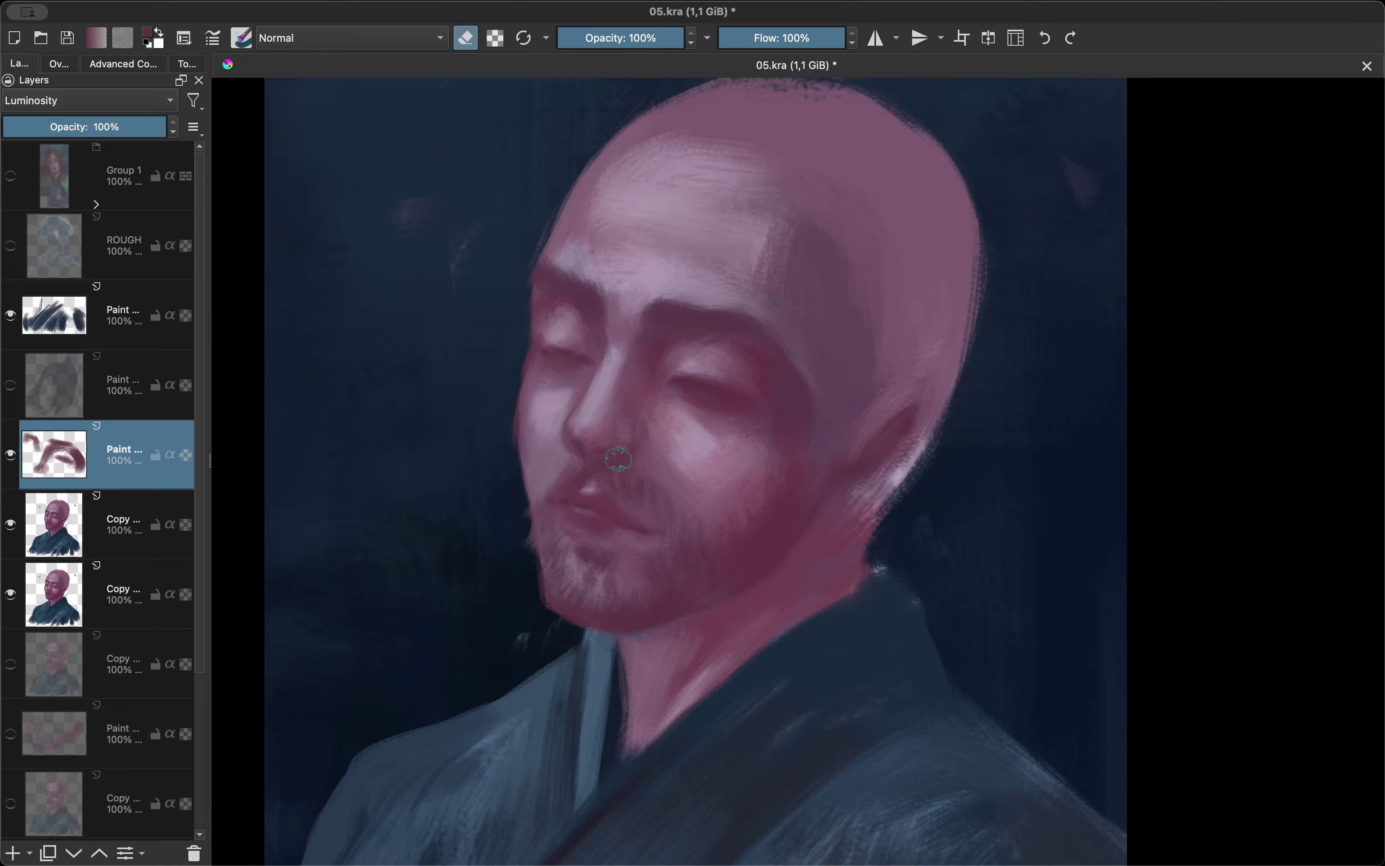
left_click_drag(777, 586, 681, 710)
key("e")
Add dark shading along the jaw and forehead, checking in mirrored view.
key("m")
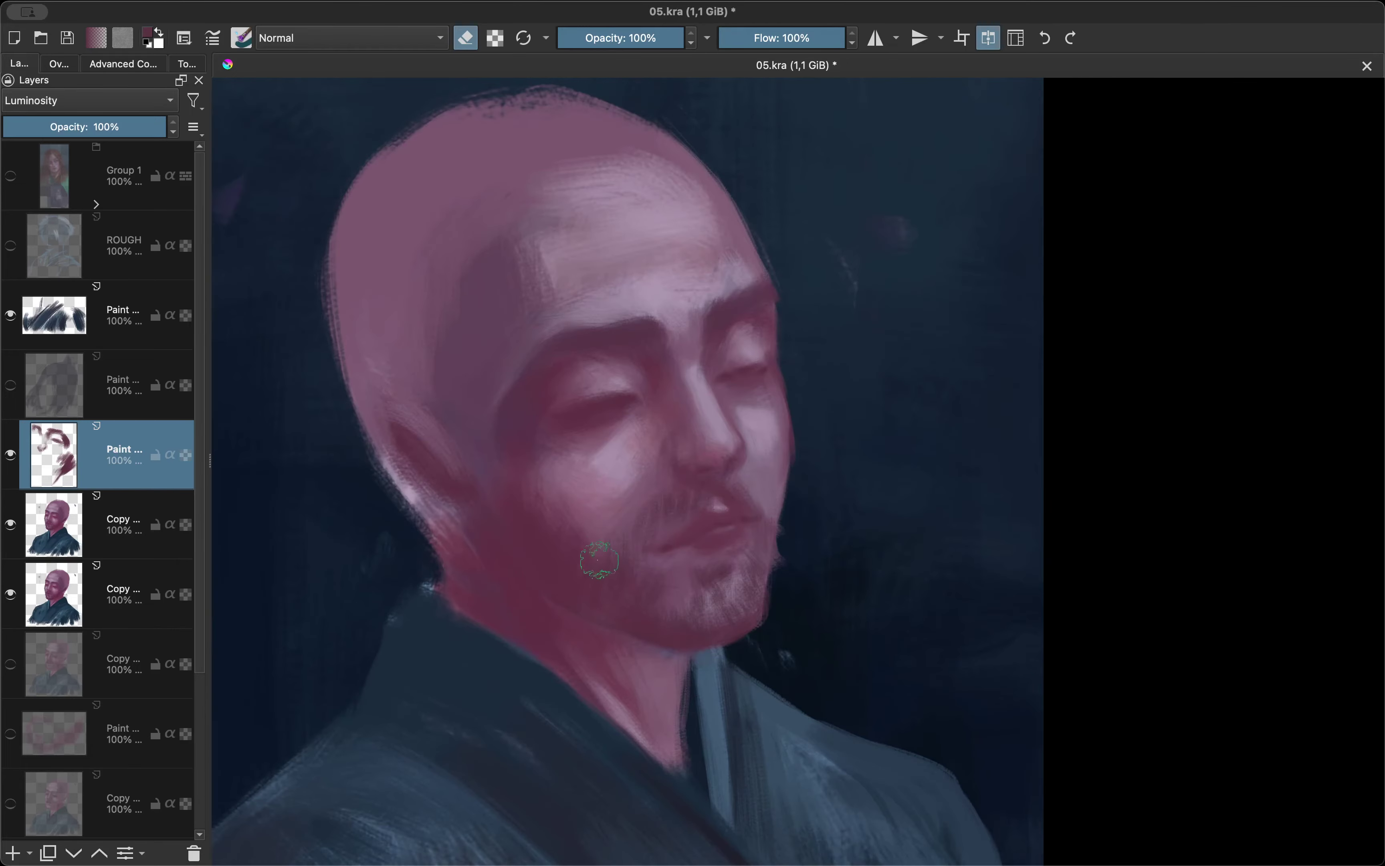
key("e")
left_click_drag(746, 528, 675, 613)
key("m")
mouse_move(696, 486)
left_mouse_down()
mouse_move(715, 343)
mouse_move(681, 464)
left_mouse_up()
key("m")
Zoom out and in to review the portrait, keeping the shading layer on Luminosity.
key("minus")
key("m")
key("plus")
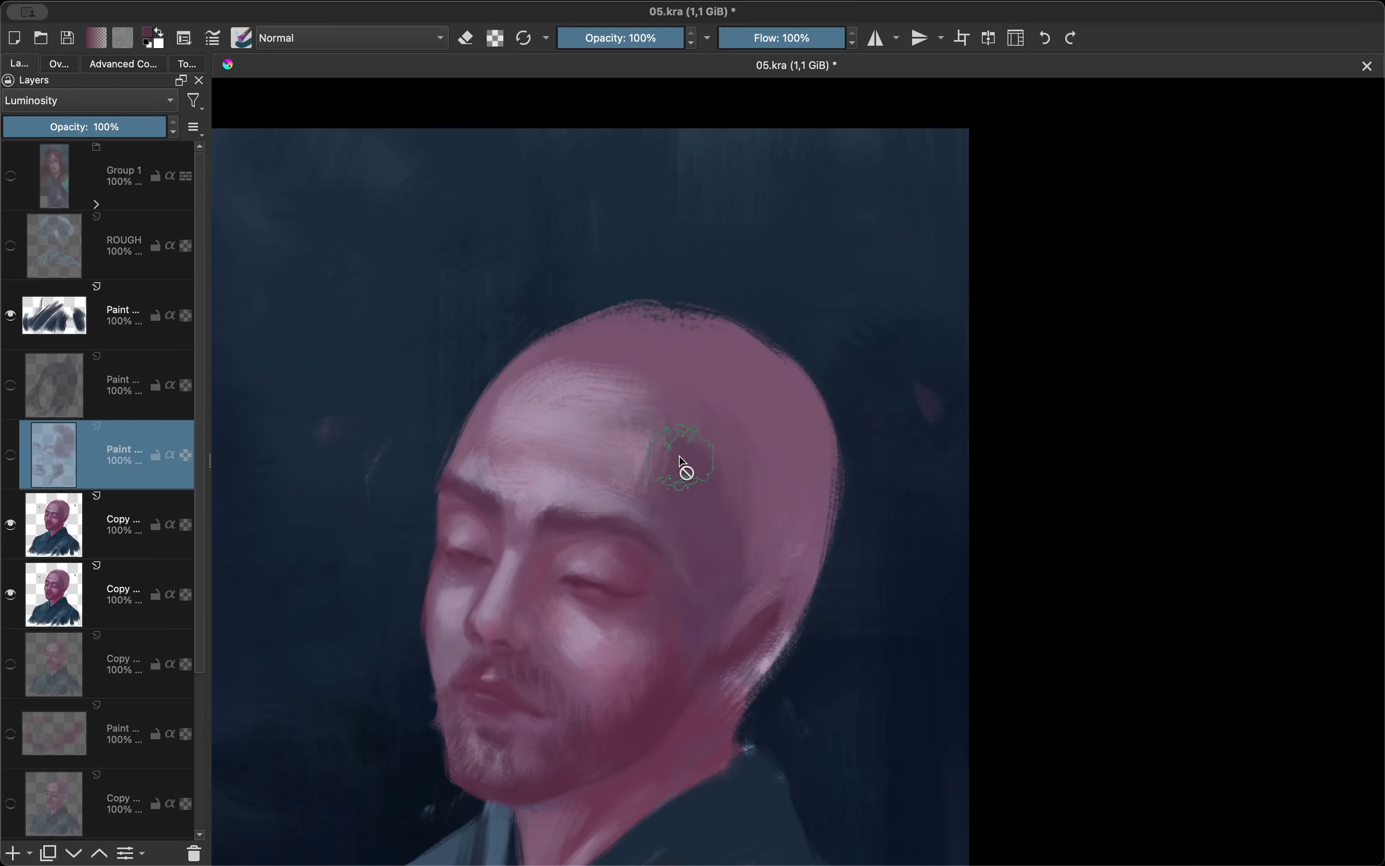
key("m")
key("plus")
key("m")
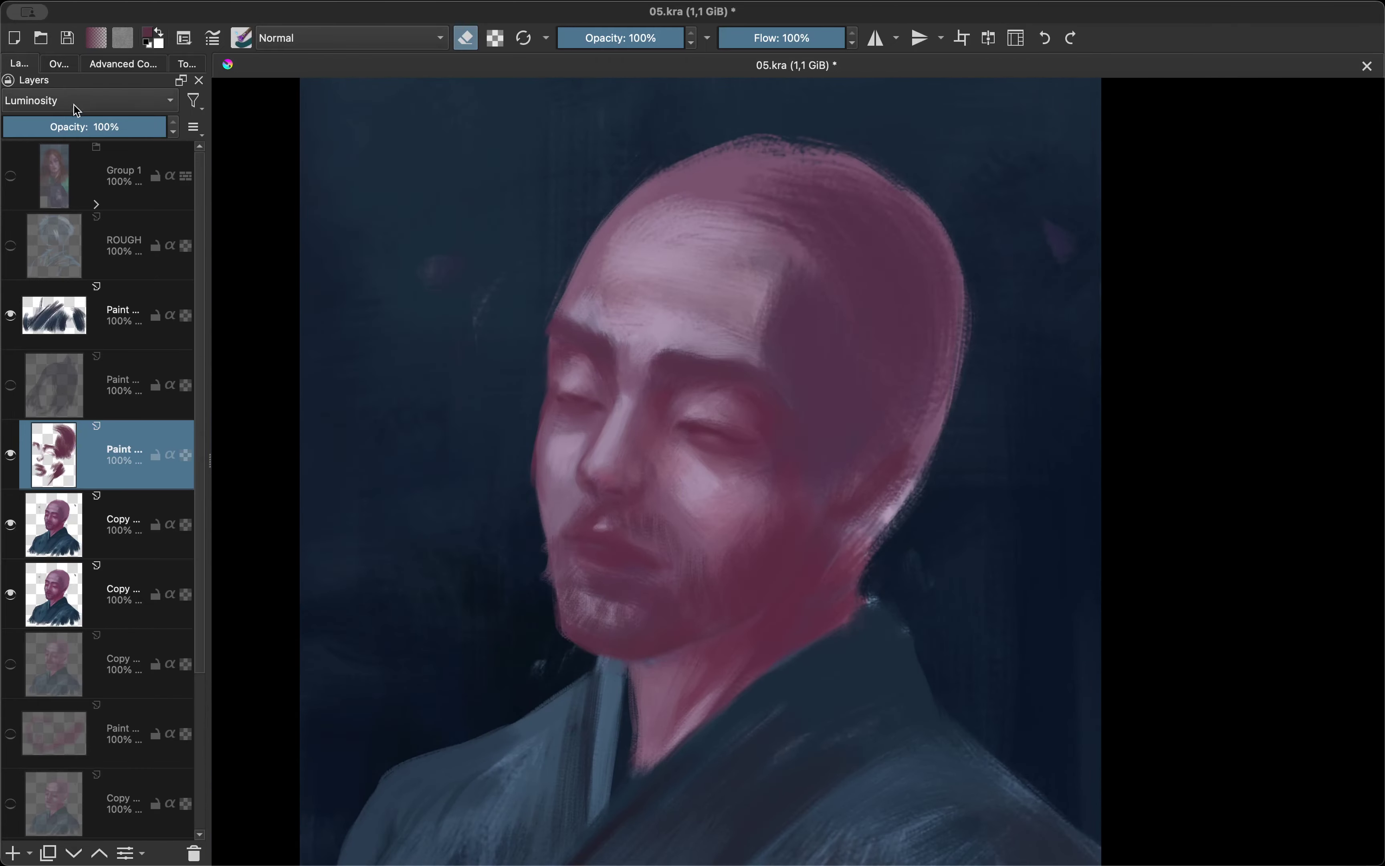
left_click(73, 102)
left_click(41, 136)
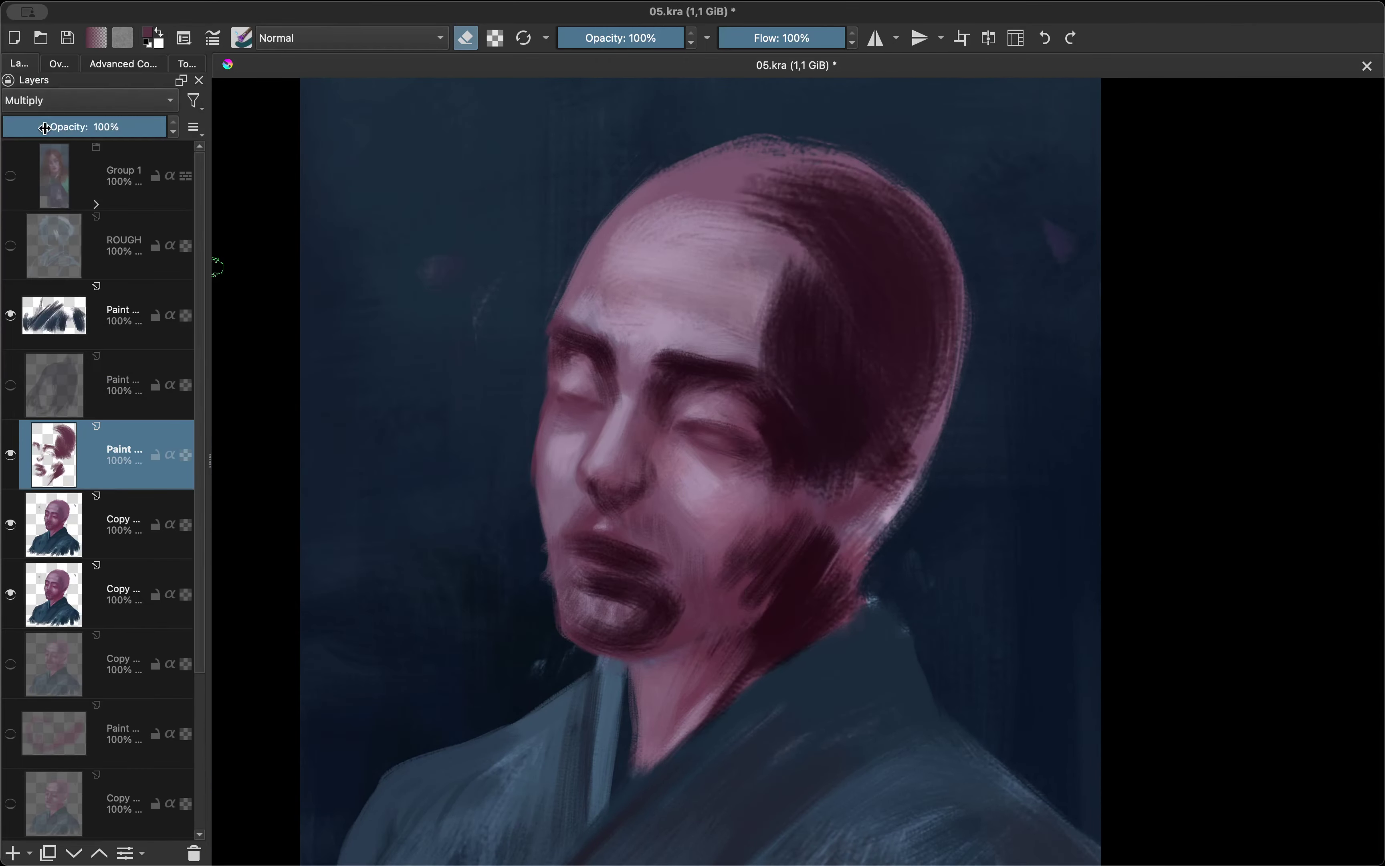
Add another paint layer, pick a new colour, and darken the right eyebrow.
key("plus")
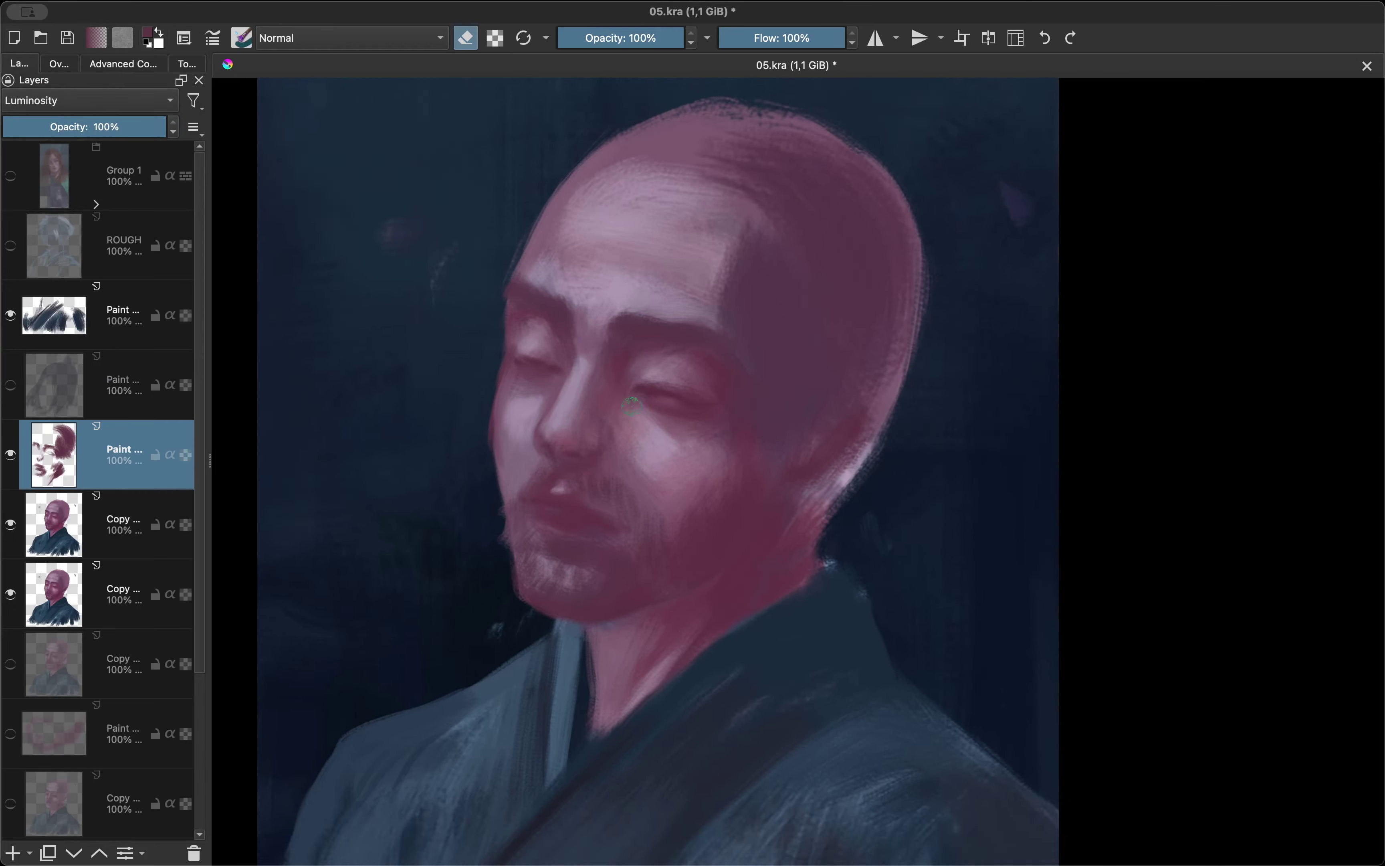
key("Insert")
key("e")
key("shift+i")
left_click(540, 409)
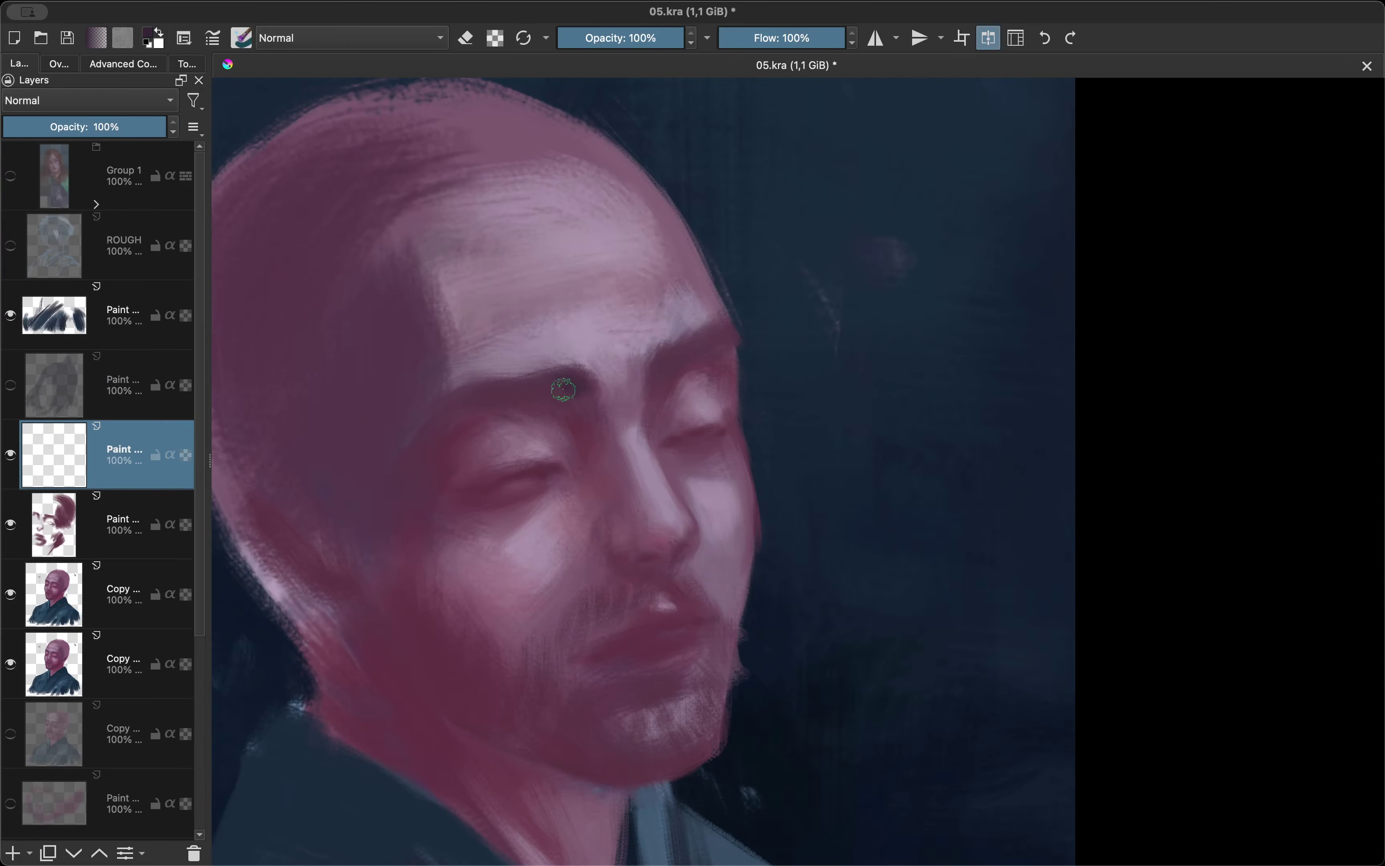
left_click_drag(681, 374, 707, 344)
key("e")
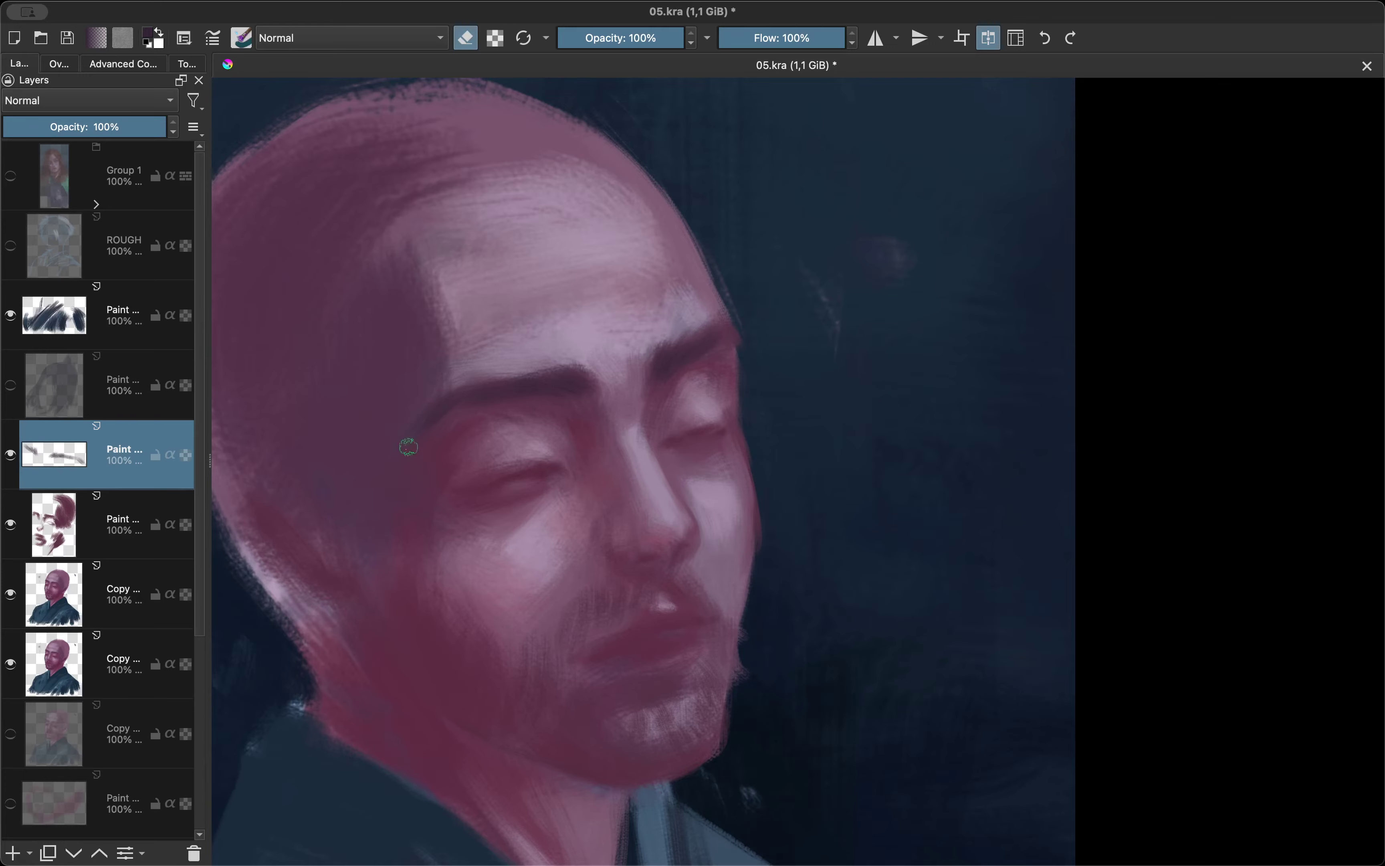
left_click_drag(543, 471, 576, 606)
key("e")
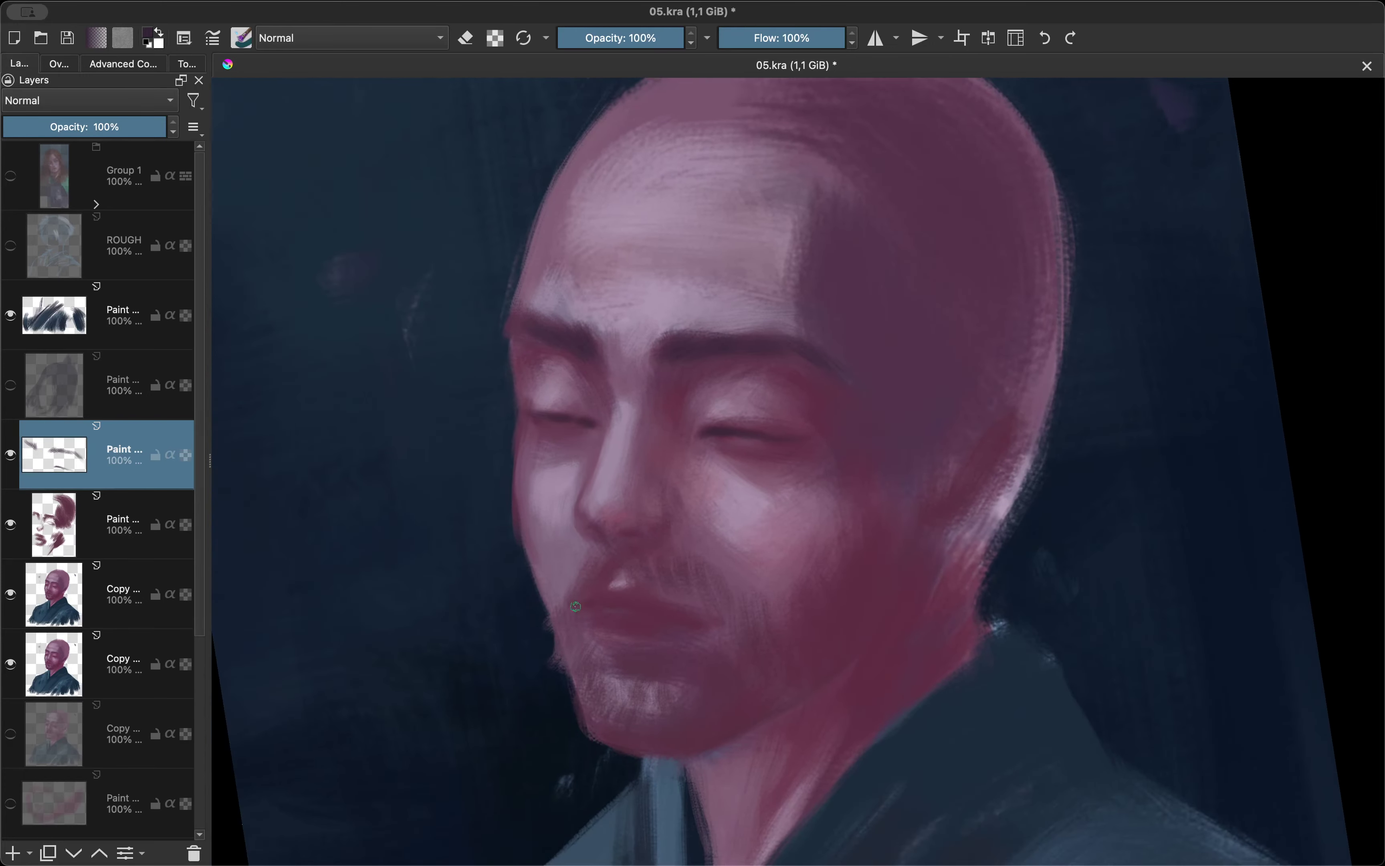
Pick a light pink skin colour and check the face in flipped and upright views.
key("m")
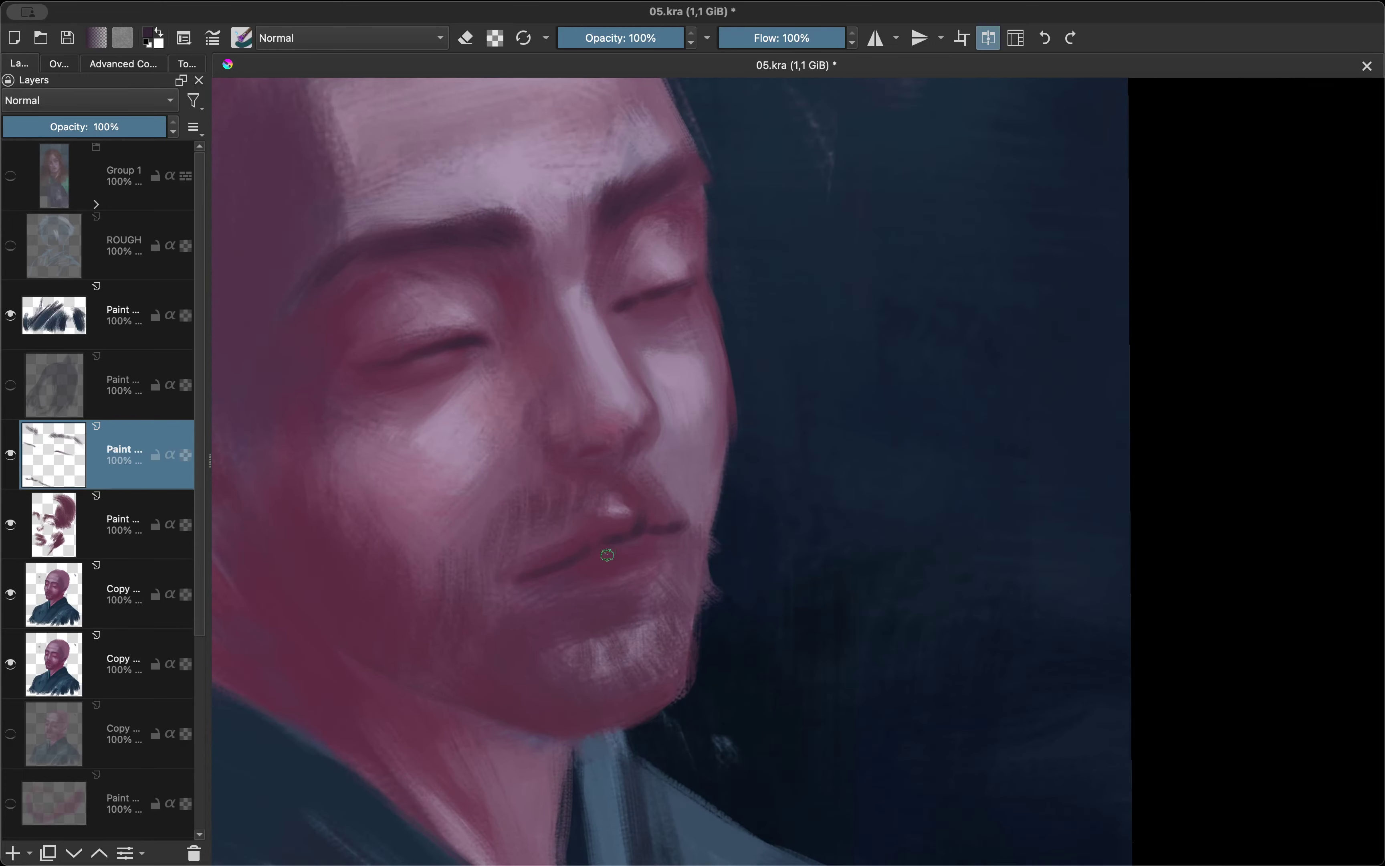
key("shift+i")
left_click(647, 532)
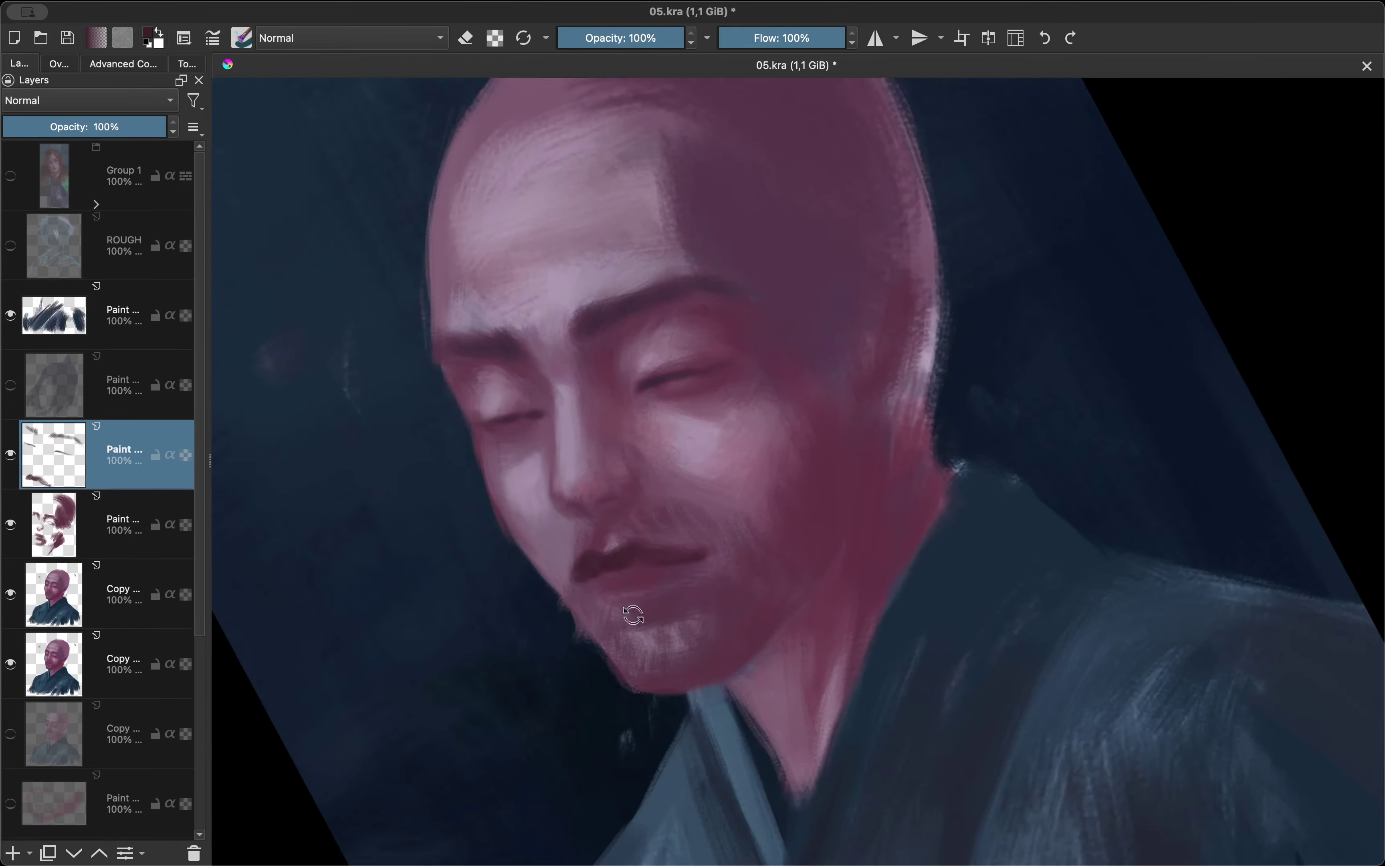
mouse_move(639, 502)
left_mouse_down()
mouse_move(621, 571)
mouse_move(535, 696)
left_mouse_up()
key("5")
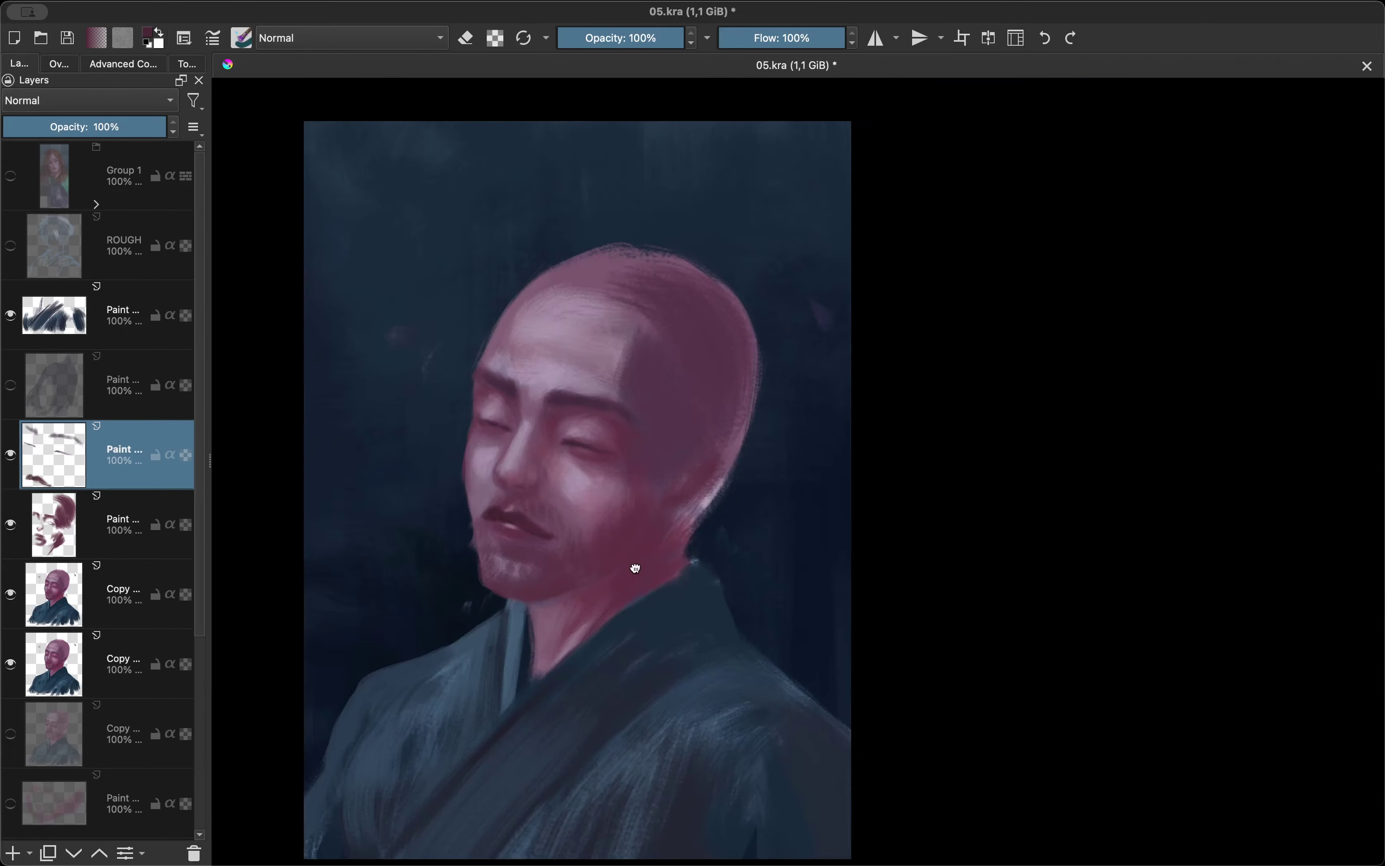
left_click_drag(634, 565, 680, 489)
key("m")
key("m")
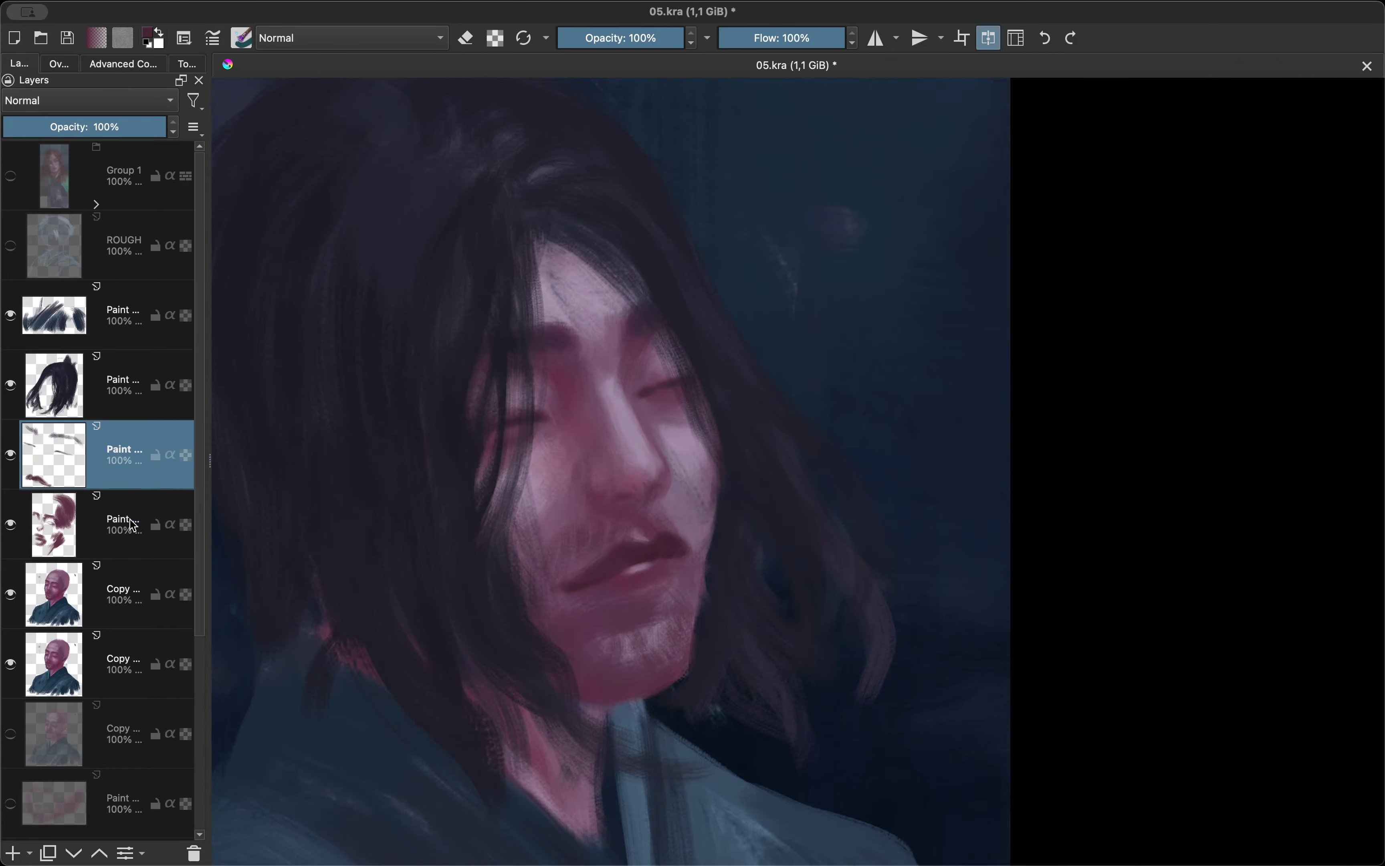
Select the face refinement layers together and merge them into one with Ctrl+E.
left_click(10, 454)
left_click(106, 524, "shift")
key("2")
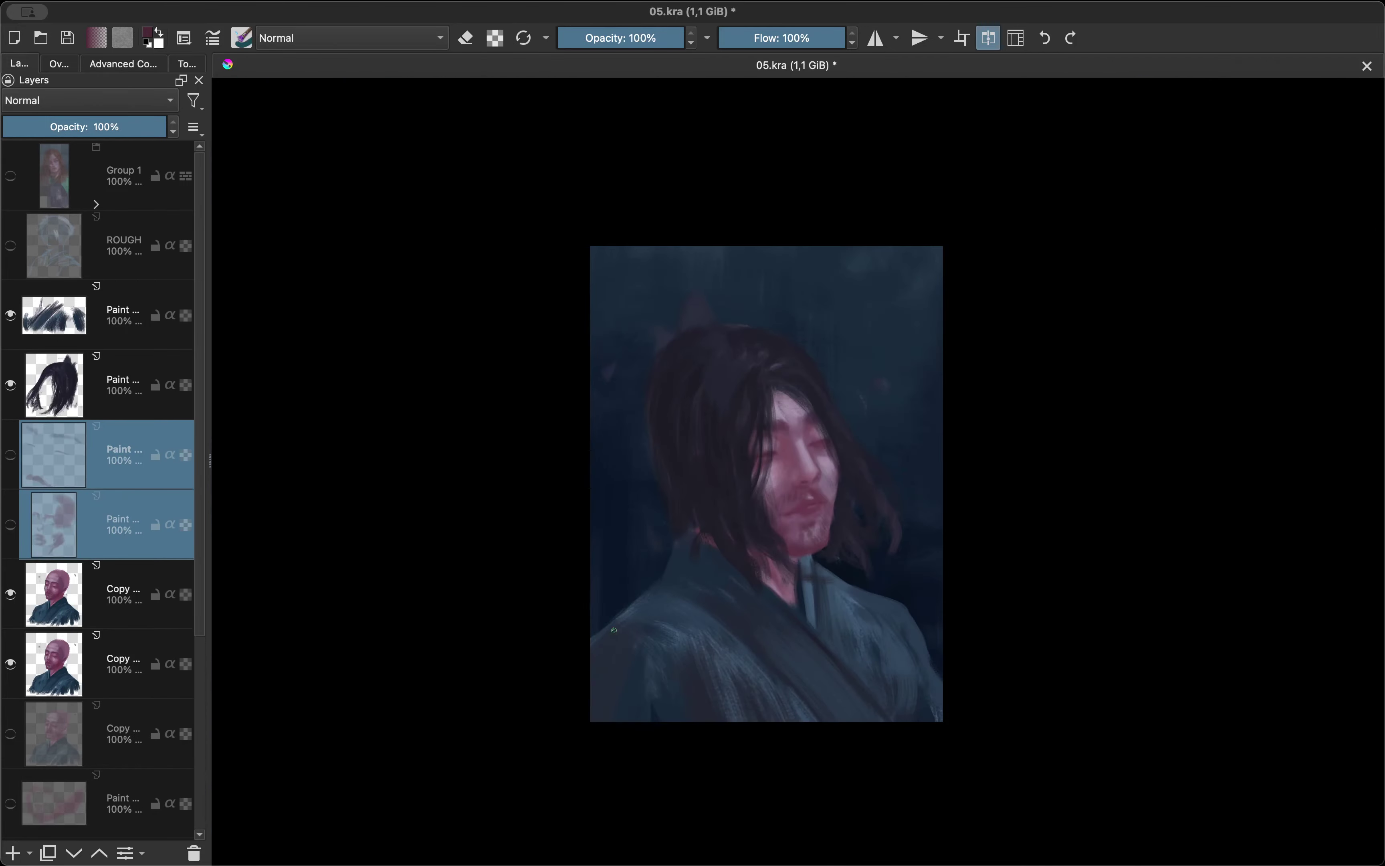
key("shift+Down")
key("ctrl+e")
Hide the hair layer and the lower portrait copy.
scroll(262, 349, "down", 3)
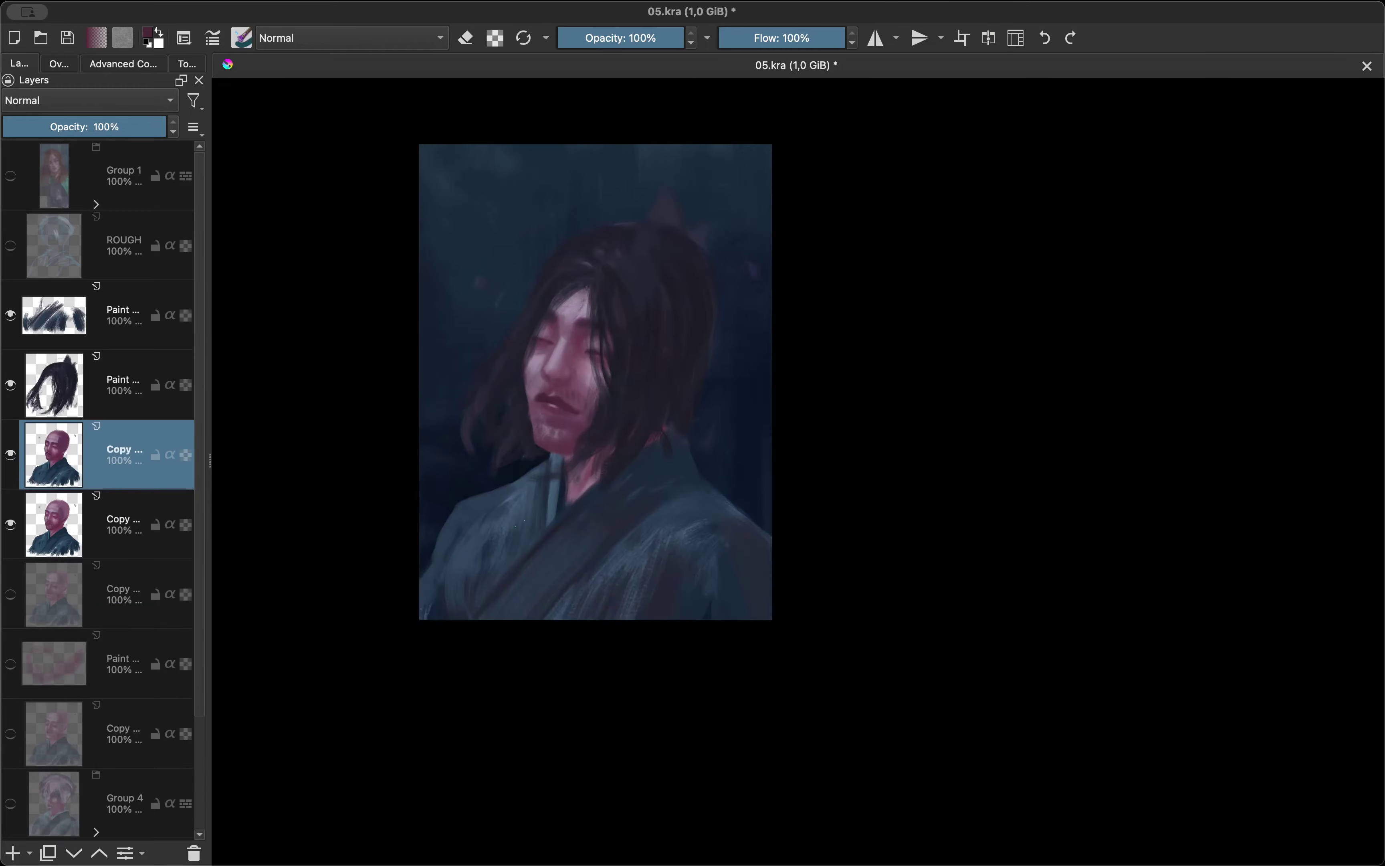
scroll(750, 604, "up", 5)
key("m")
left_click(11, 385)
left_click(11, 524)
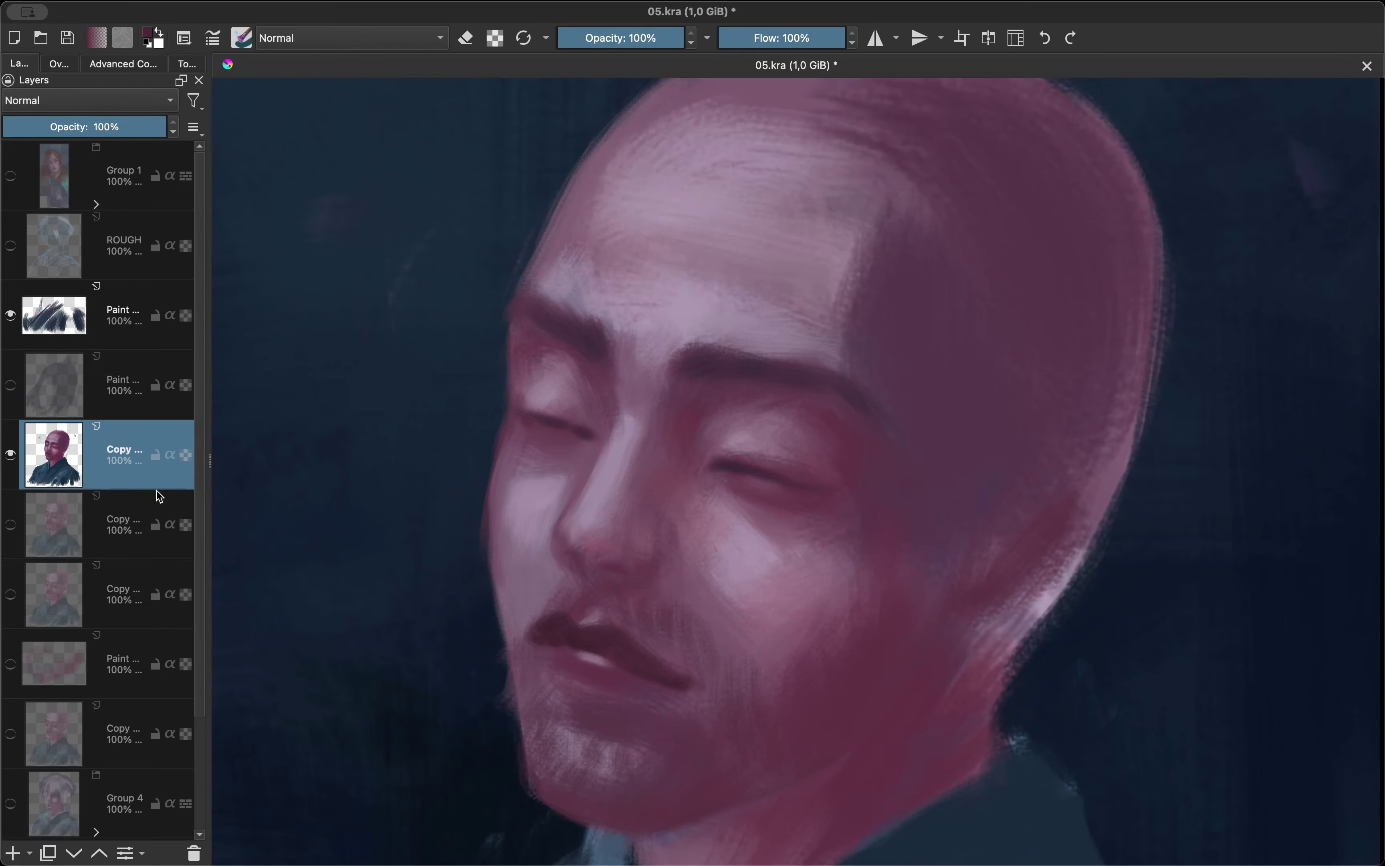
scroll(727, 444, "up", 3)
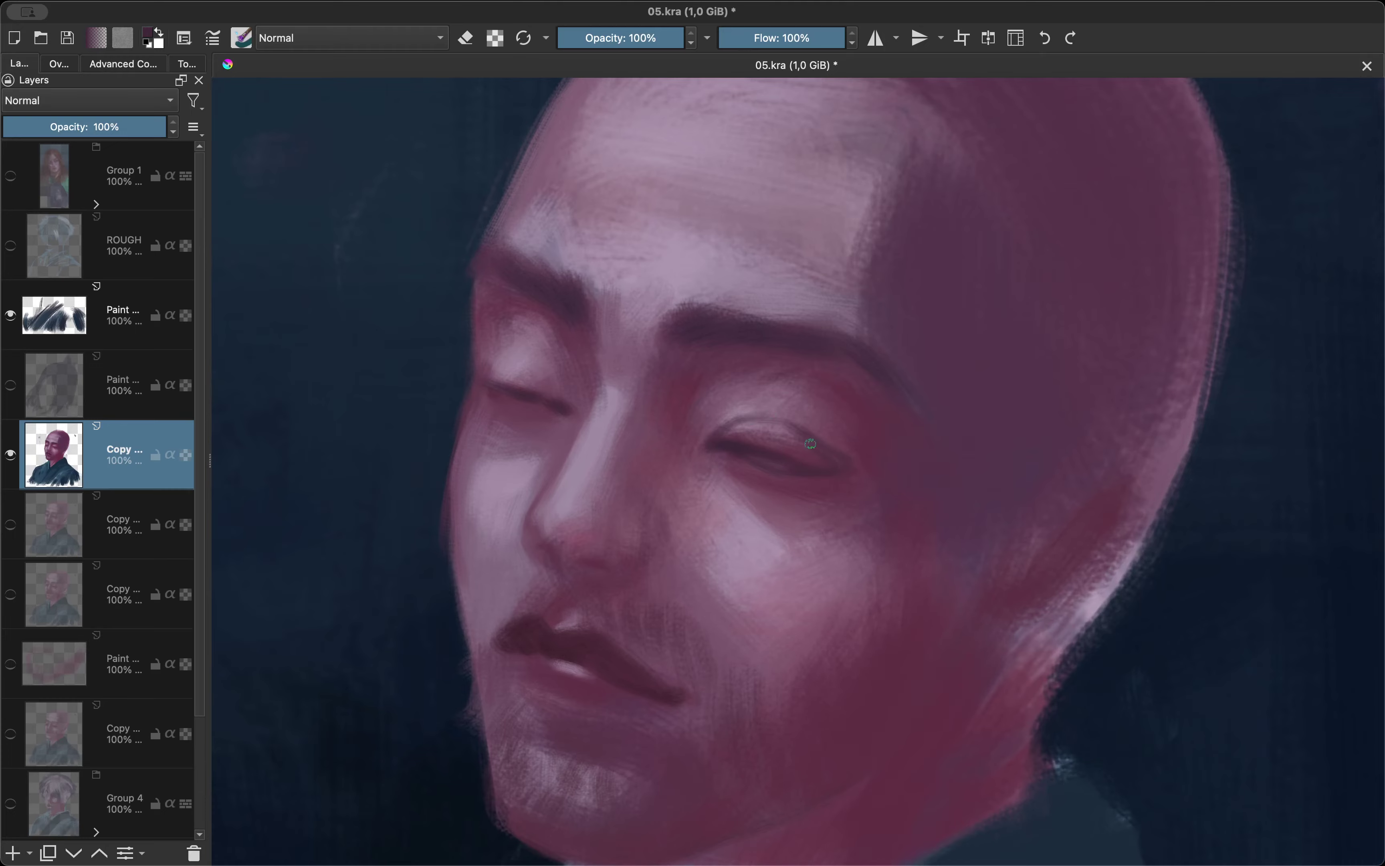
Pick a pink skin colour, check the whole face, and add a new paint layer.
key("m")
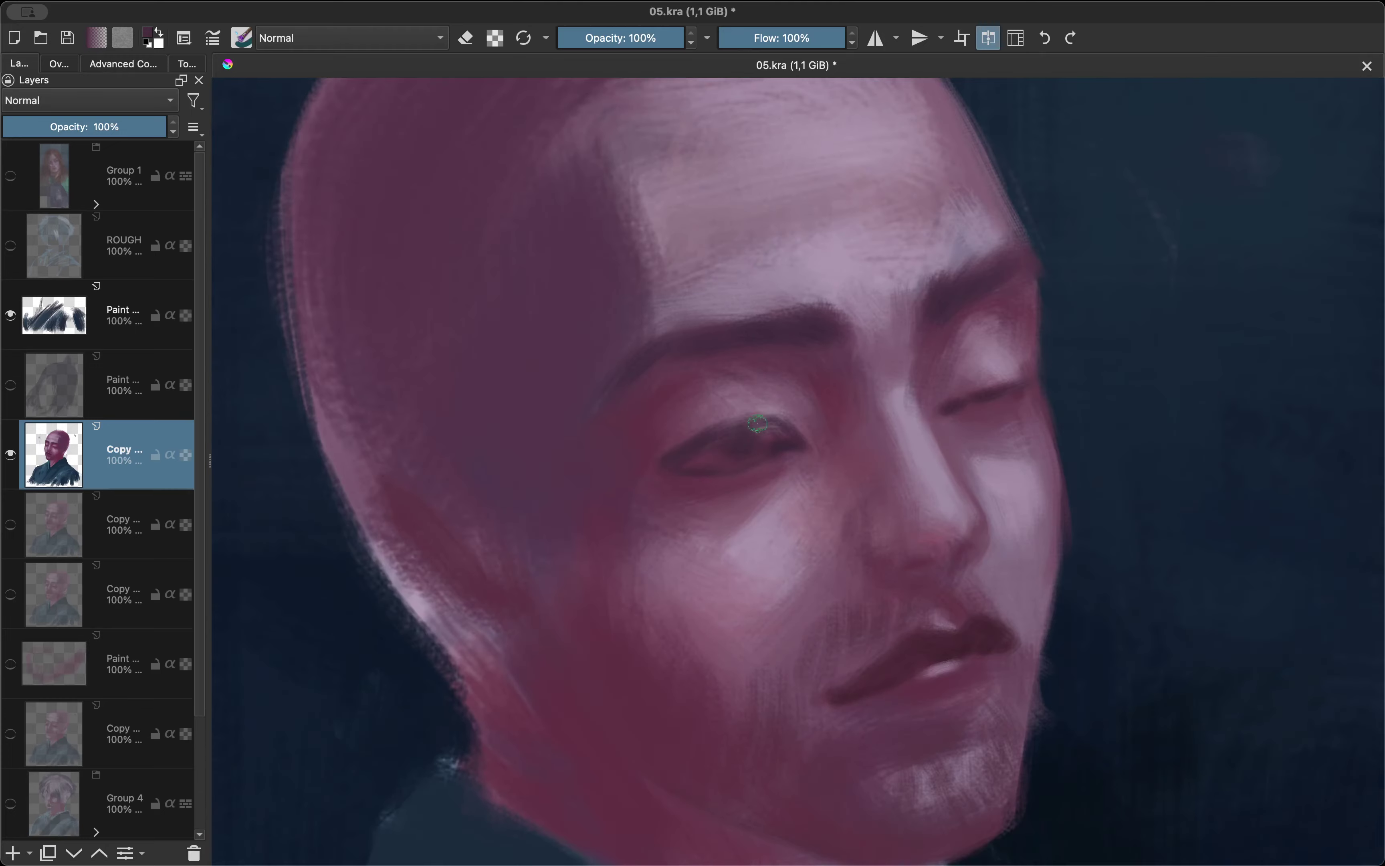
left_click(716, 430, "ctrl")
key("e")
key("2")
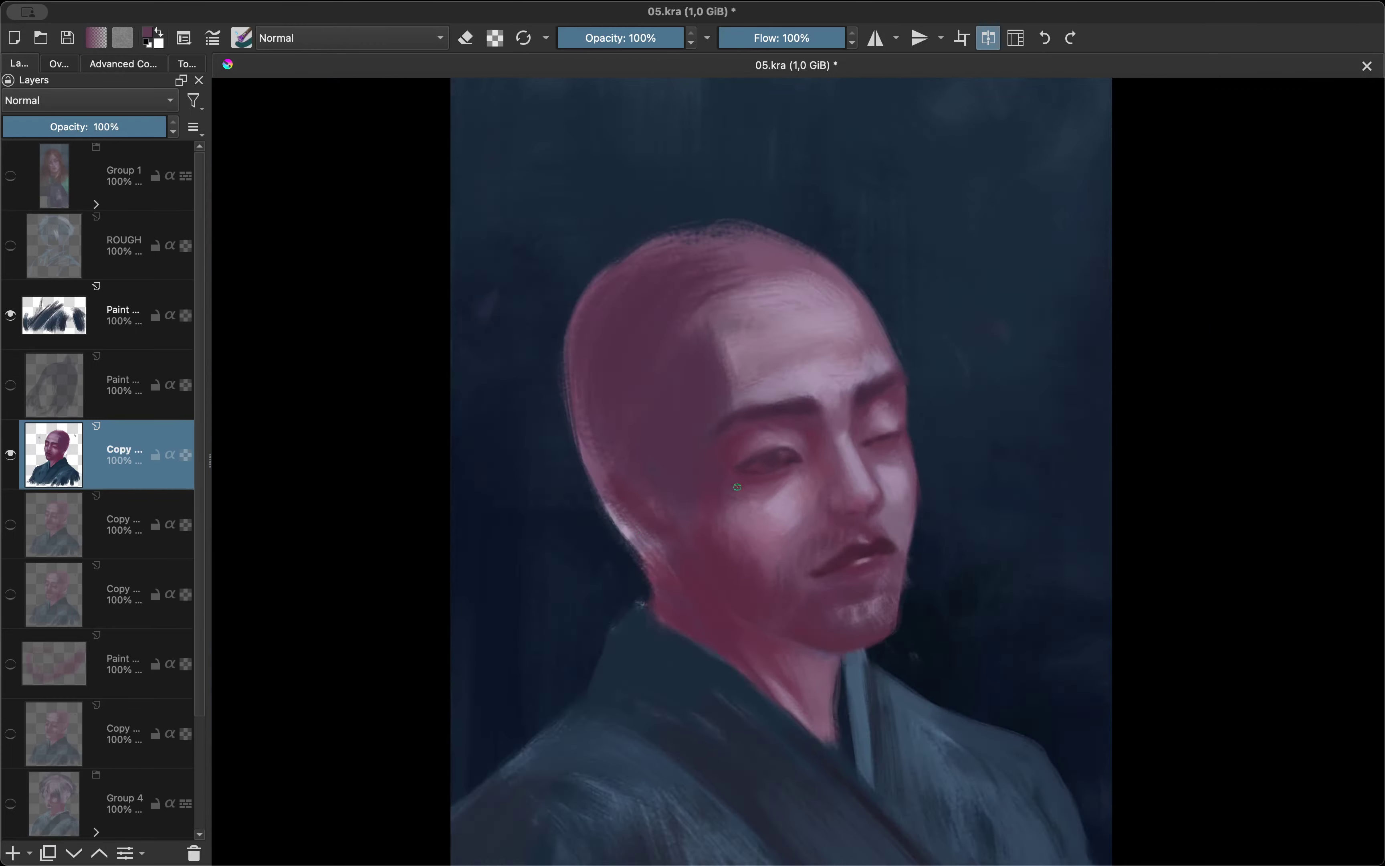
key("ctrl+z")
key("ctrl+shift+z")
key("Insert")
Zoom in and paint dark strokes along the right upper eyelid and its crease.
key("m")
key("1")
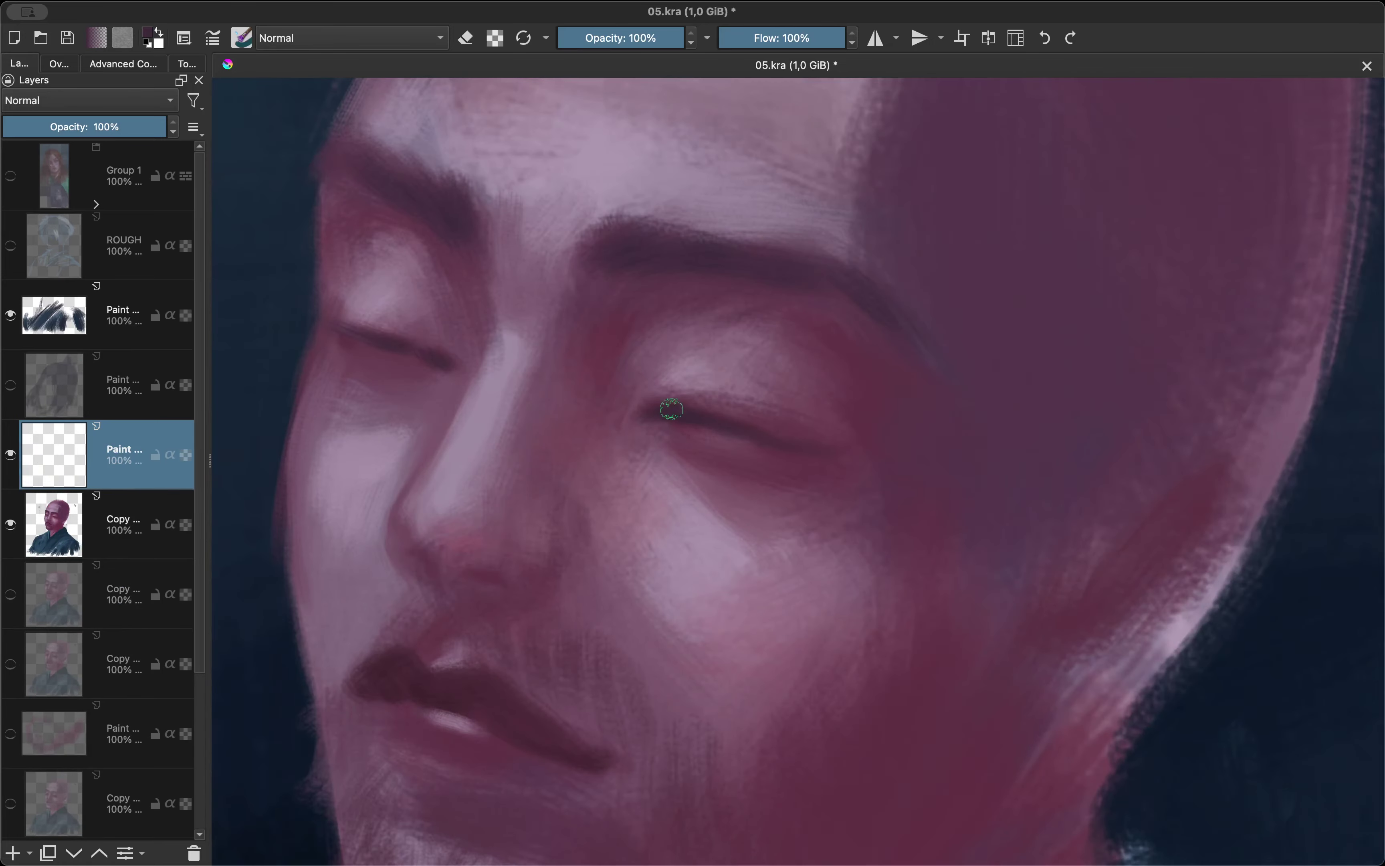
mouse_move(665, 402)
left_mouse_down()
mouse_move(706, 407)
mouse_move(725, 366)
left_mouse_up()
left_click_drag(881, 435, 775, 396)
left_click_drag(676, 395, 772, 366)
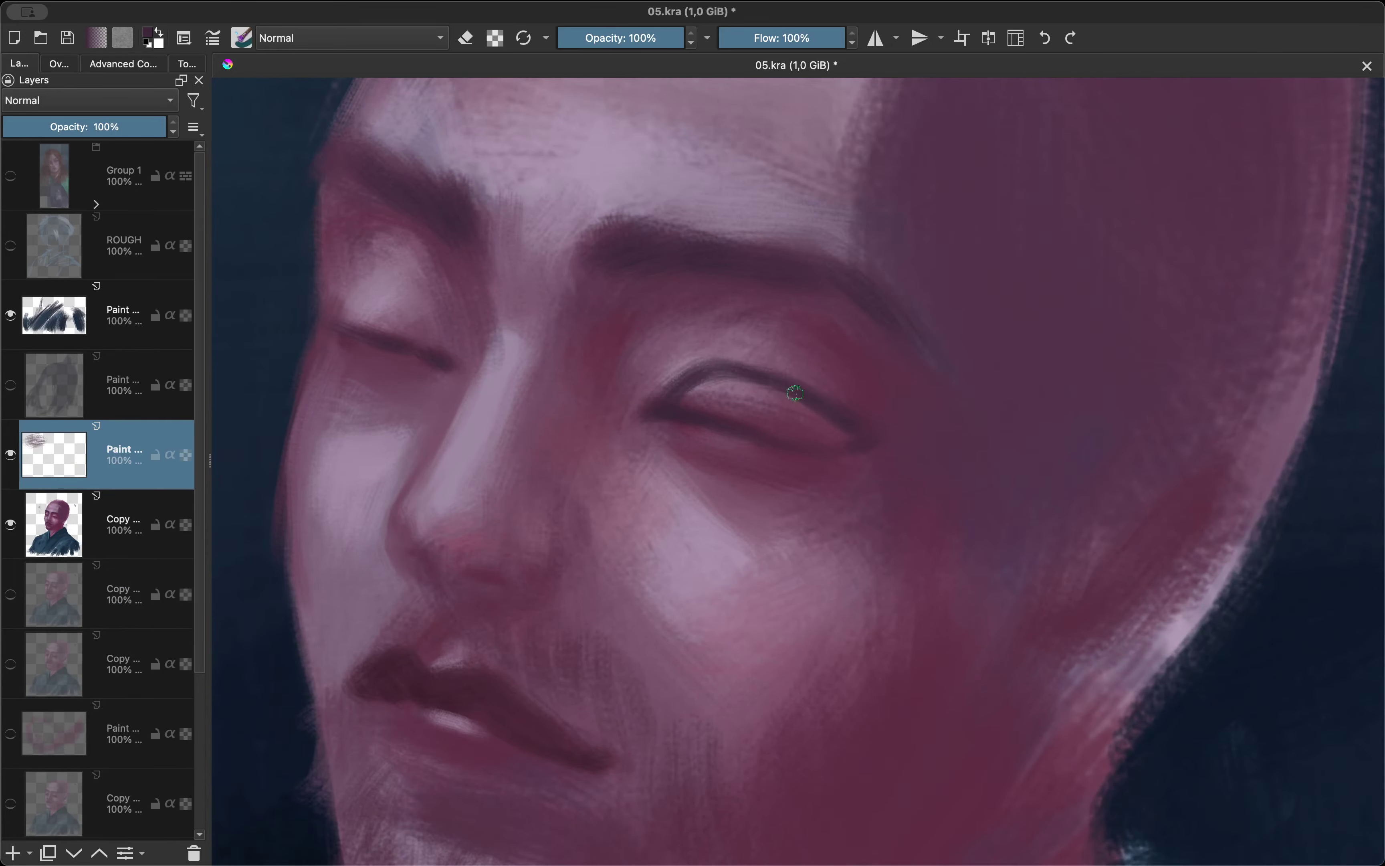
Check the eye in mirrored view and sample a darker colour near the eyelid.
key("m")
left_click(784, 390, "ctrl")
left_click(749, 396, "ctrl")
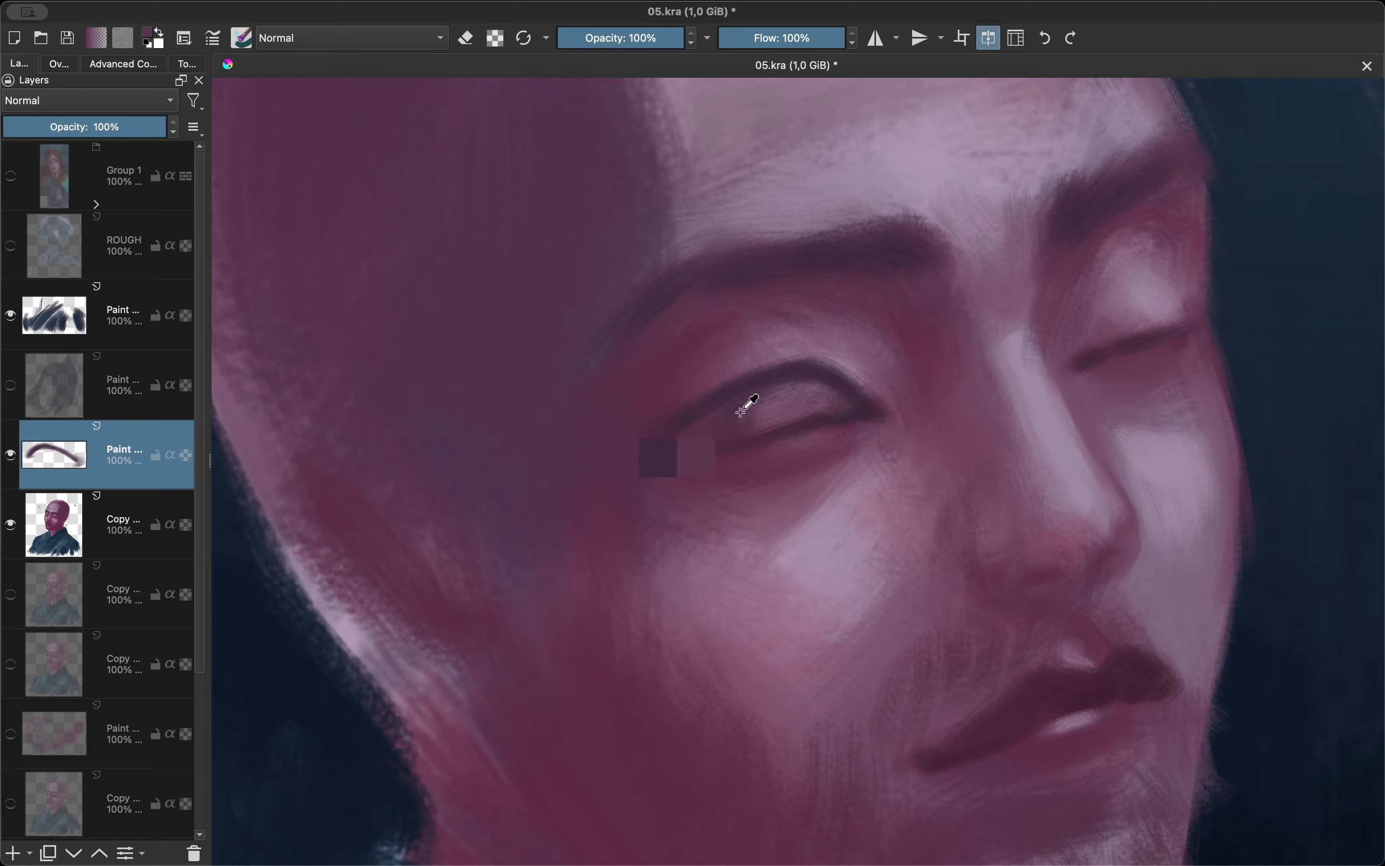
key("m")
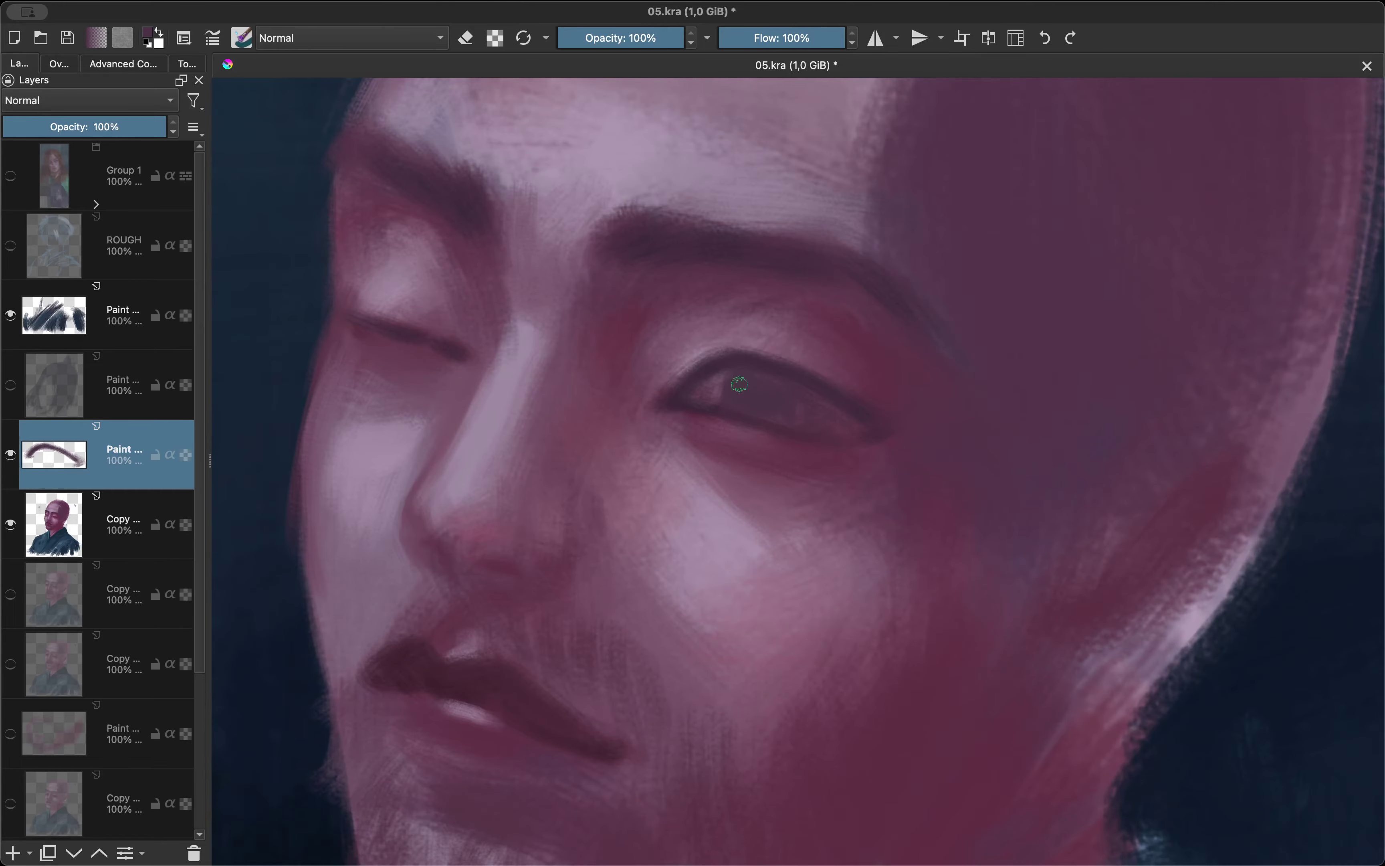
scroll(739, 384, "down", 5)
scroll(739, 384, "up", 5)
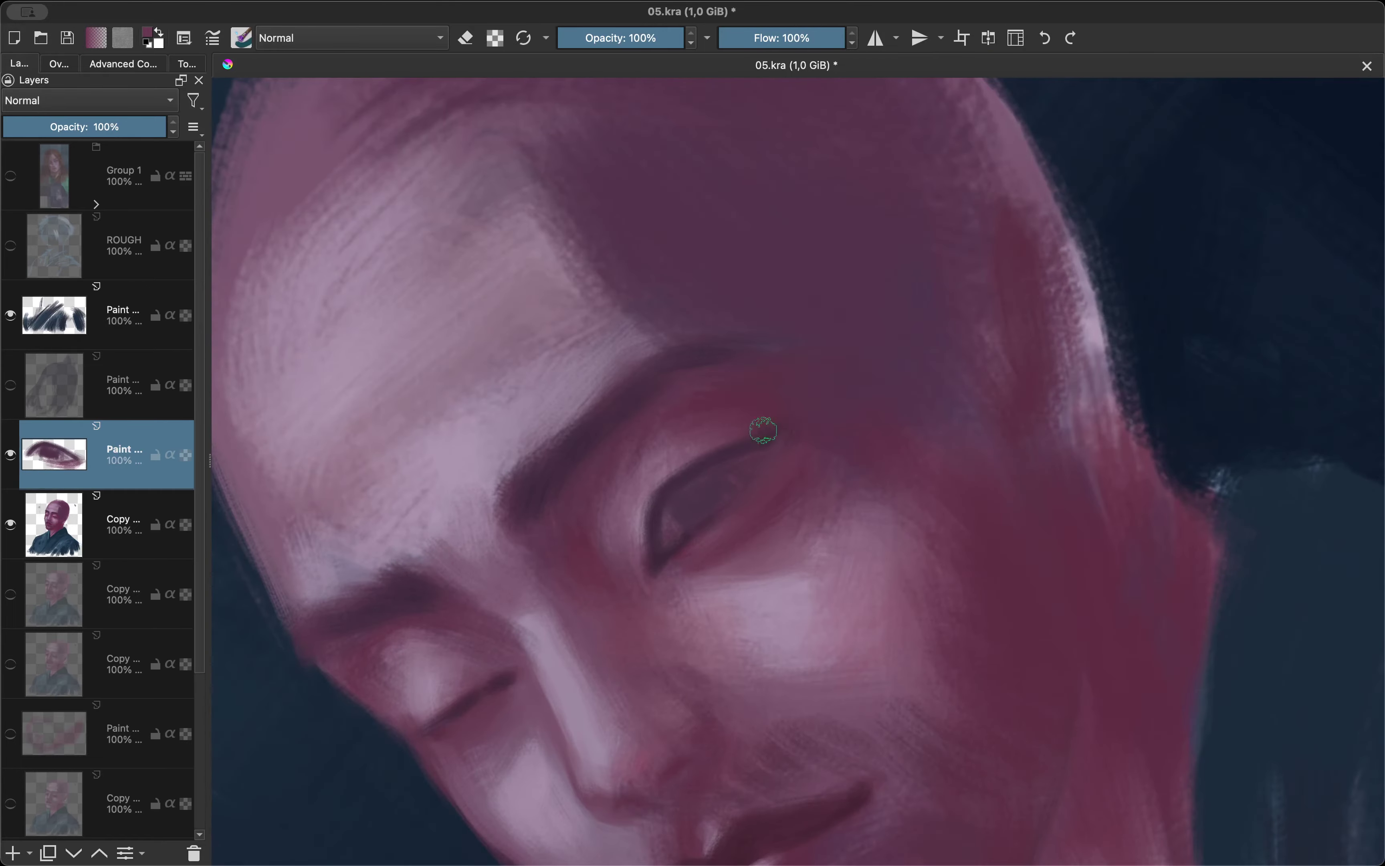
scroll(729, 506, "down", 5)
scroll(813, 395, "up", 5)
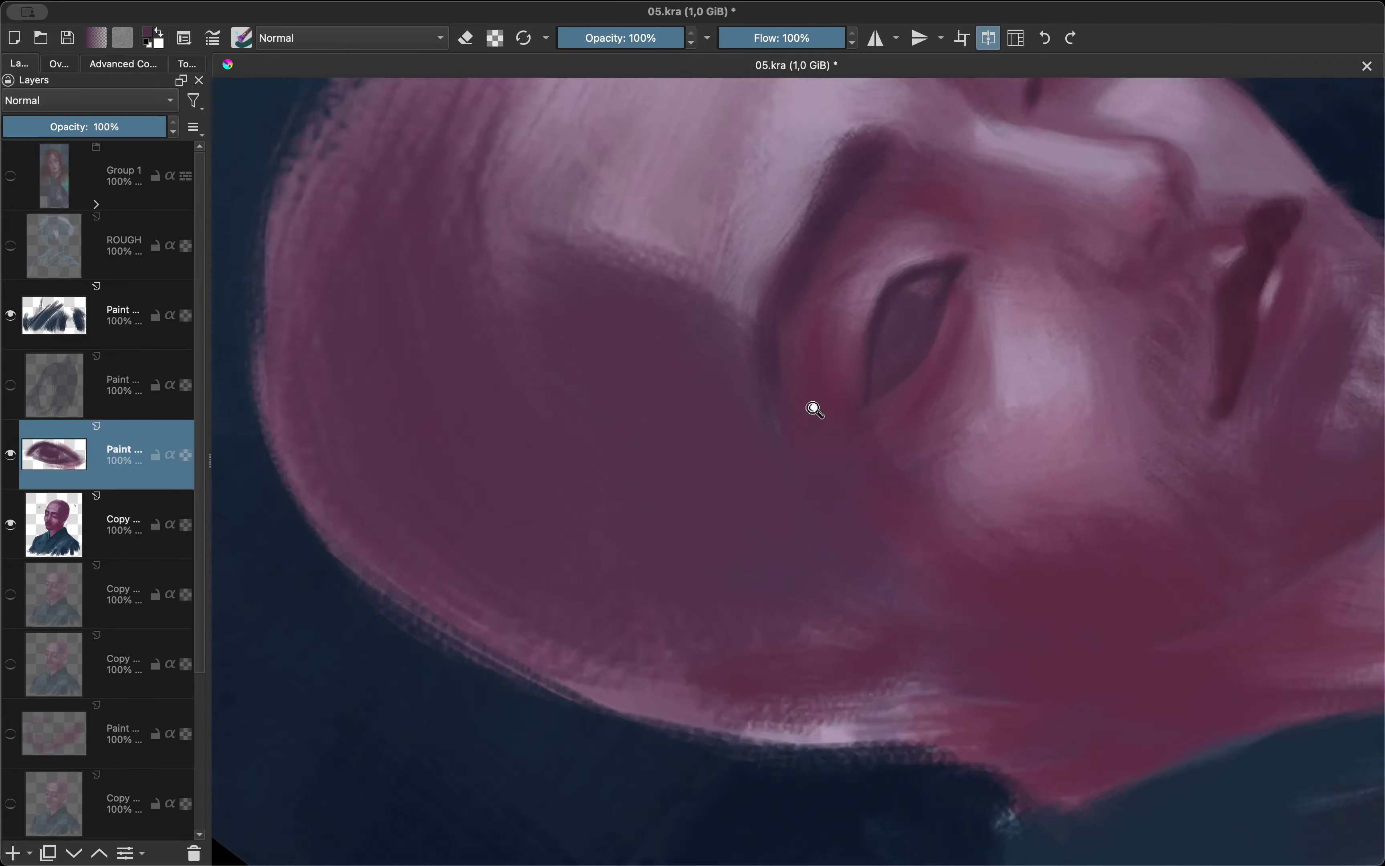
scroll(813, 395, "up", 2)
Toggle the eraser and rotate the view so the face is upright.
key("e")
key("m")
scroll(826, 406, "down", 5)
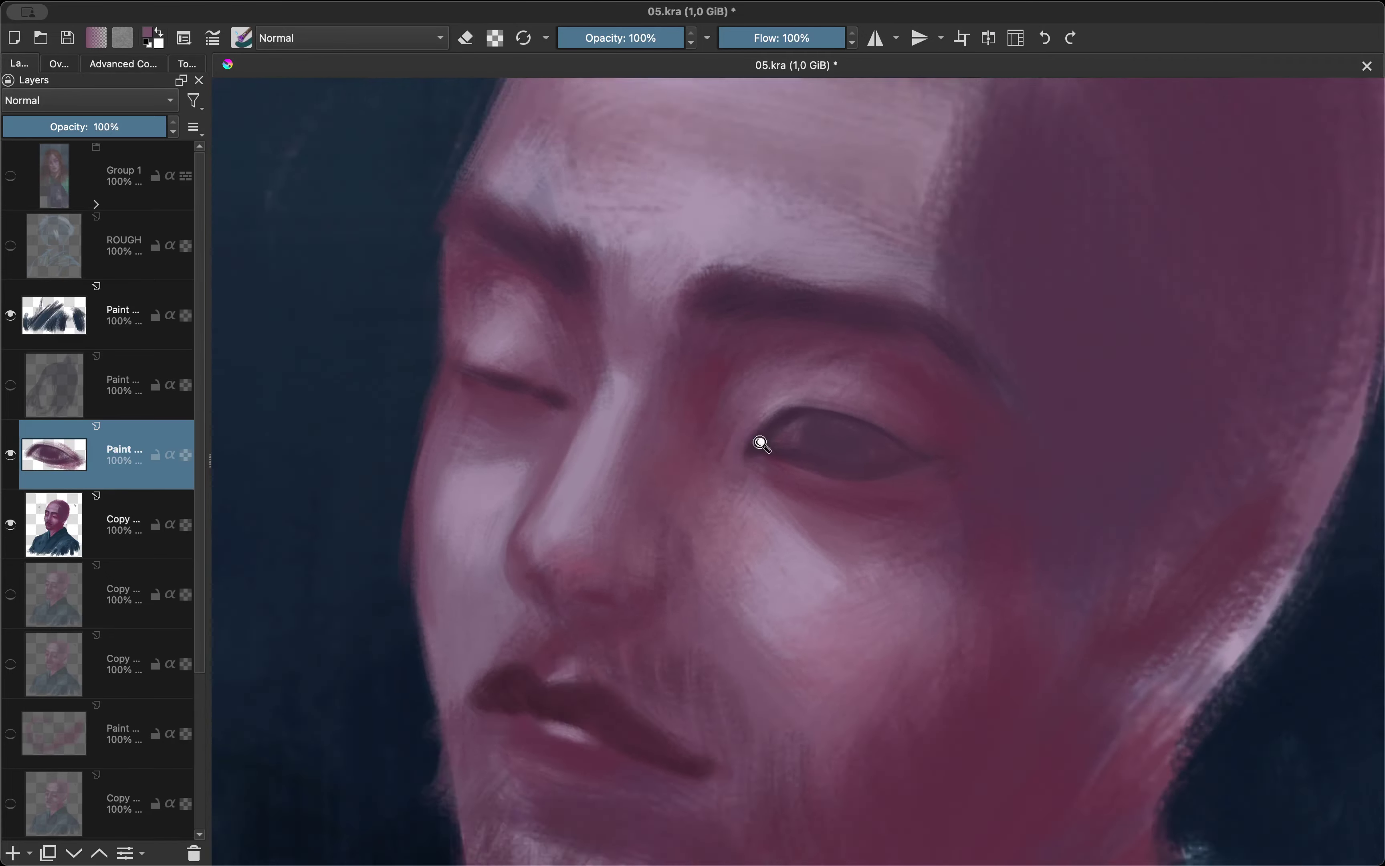
scroll(784, 433, "up", 5)
key("e")
key("e")
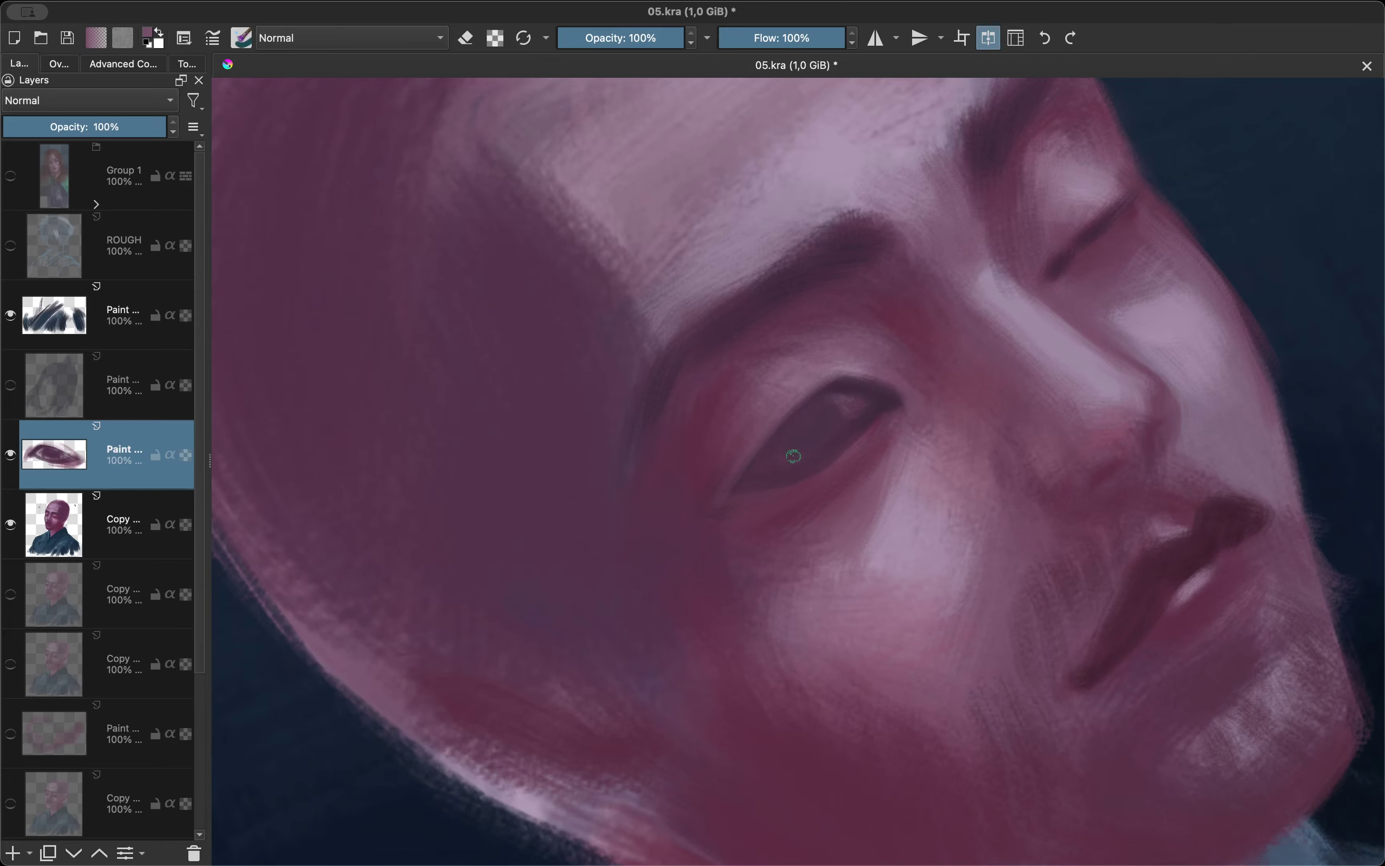
scroll(792, 457, "down", 5)
scroll(766, 435, "up", 6)
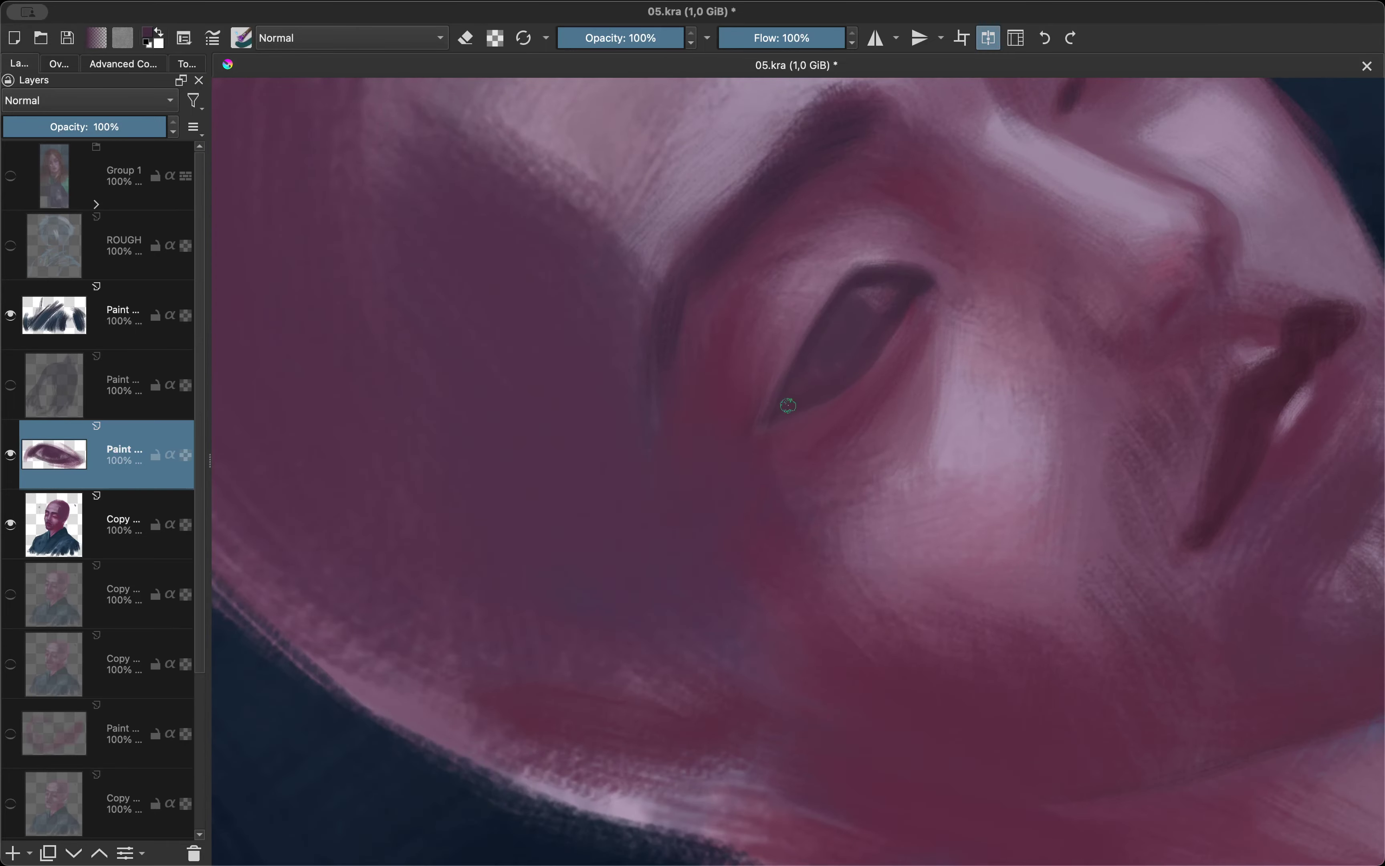
mouse_move(788, 422)
left_mouse_down()
mouse_move(880, 400)
mouse_move(775, 459)
mouse_move(870, 431)
left_mouse_up()
Choose a new eye colour, mirroring the view repeatedly to check the eye.
key("m")
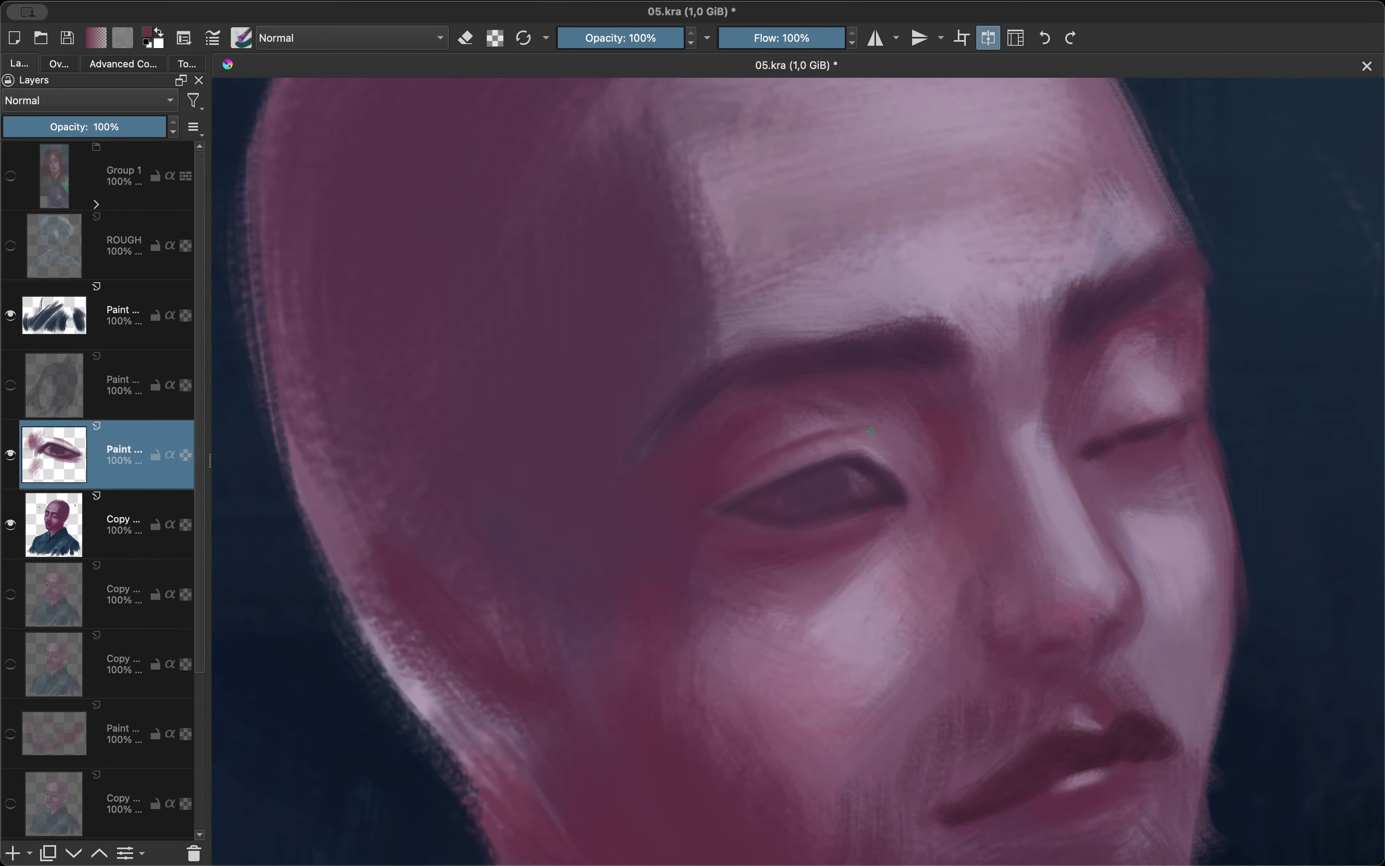
key("m")
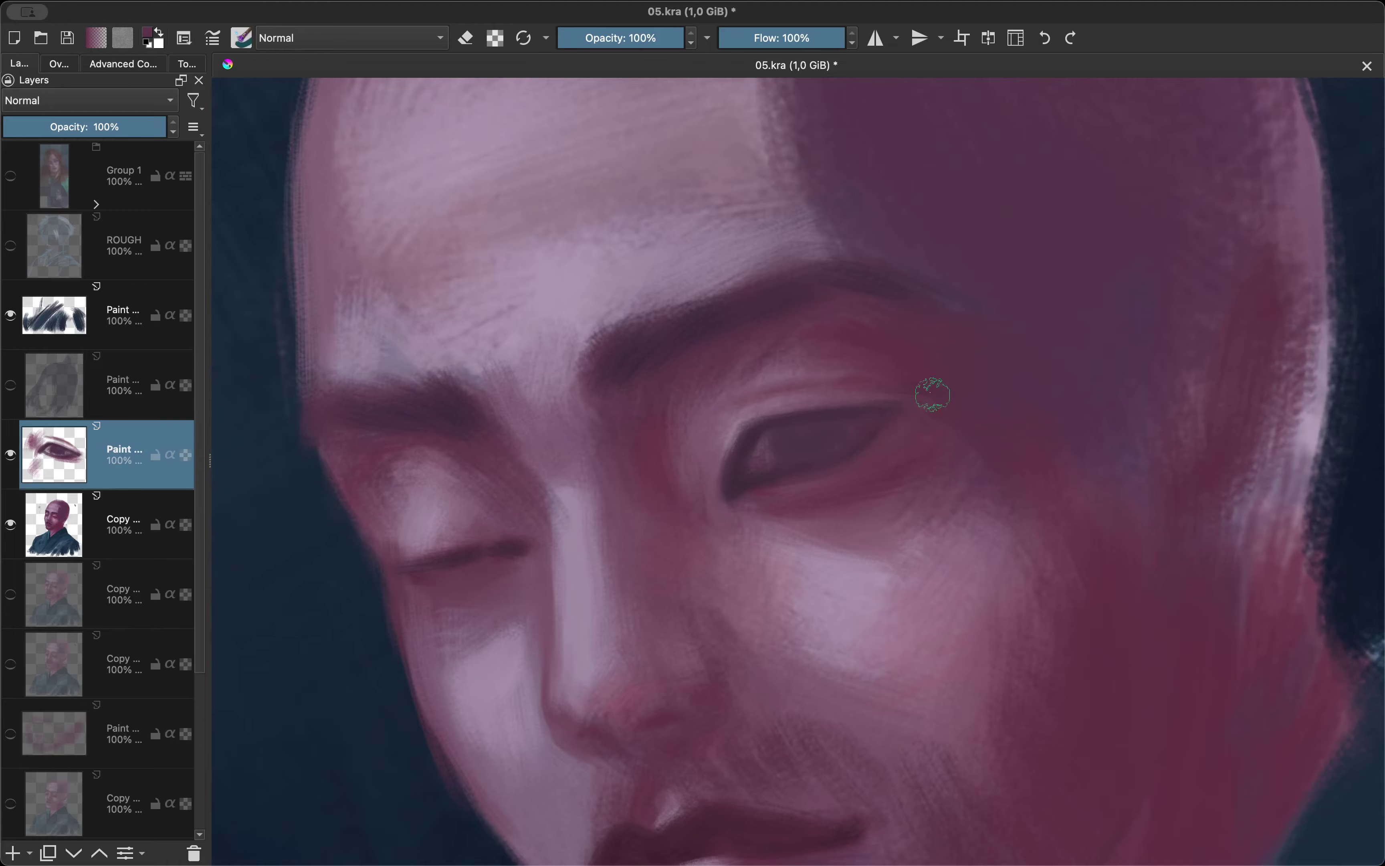
key("m")
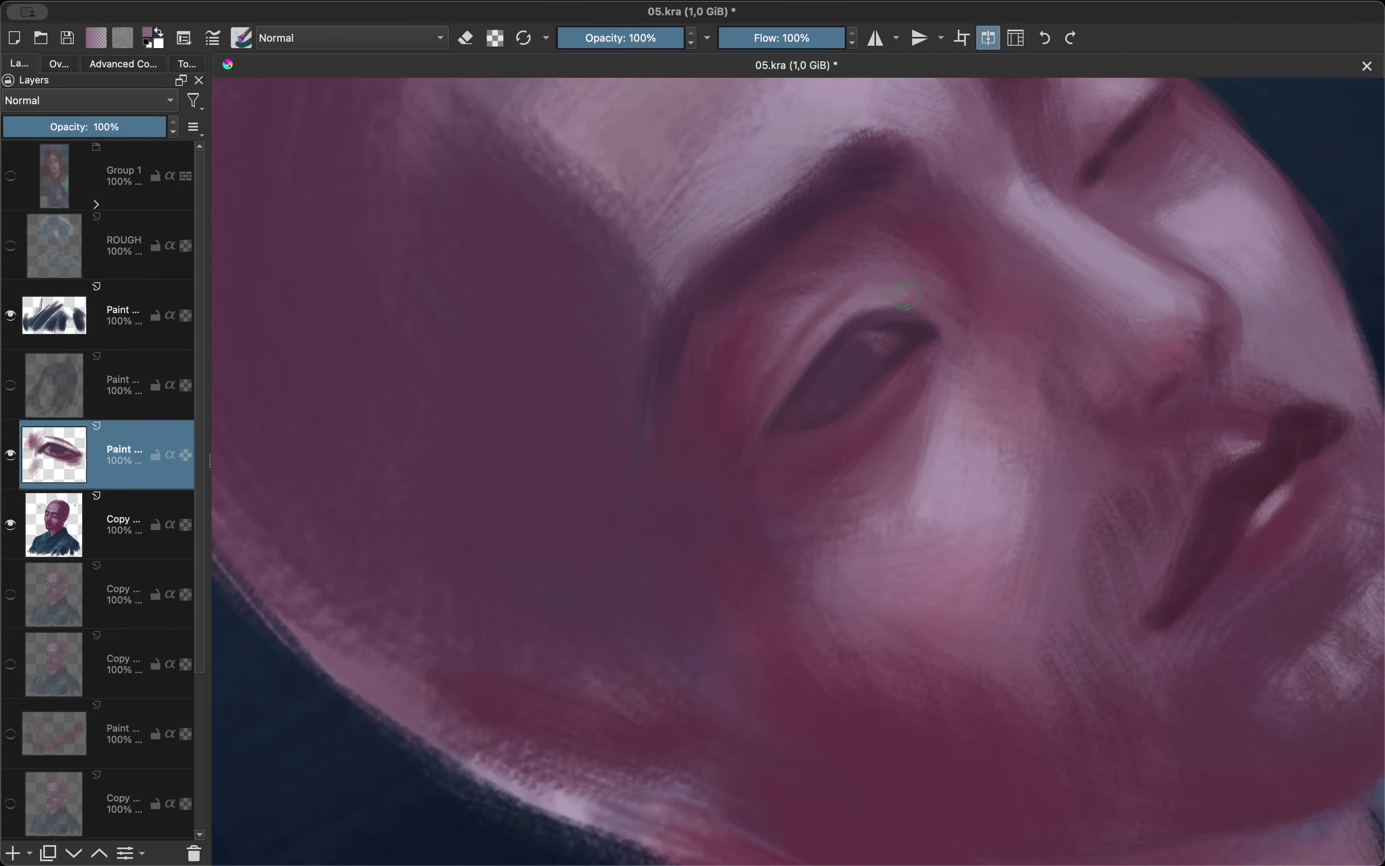
key("m")
key("m")
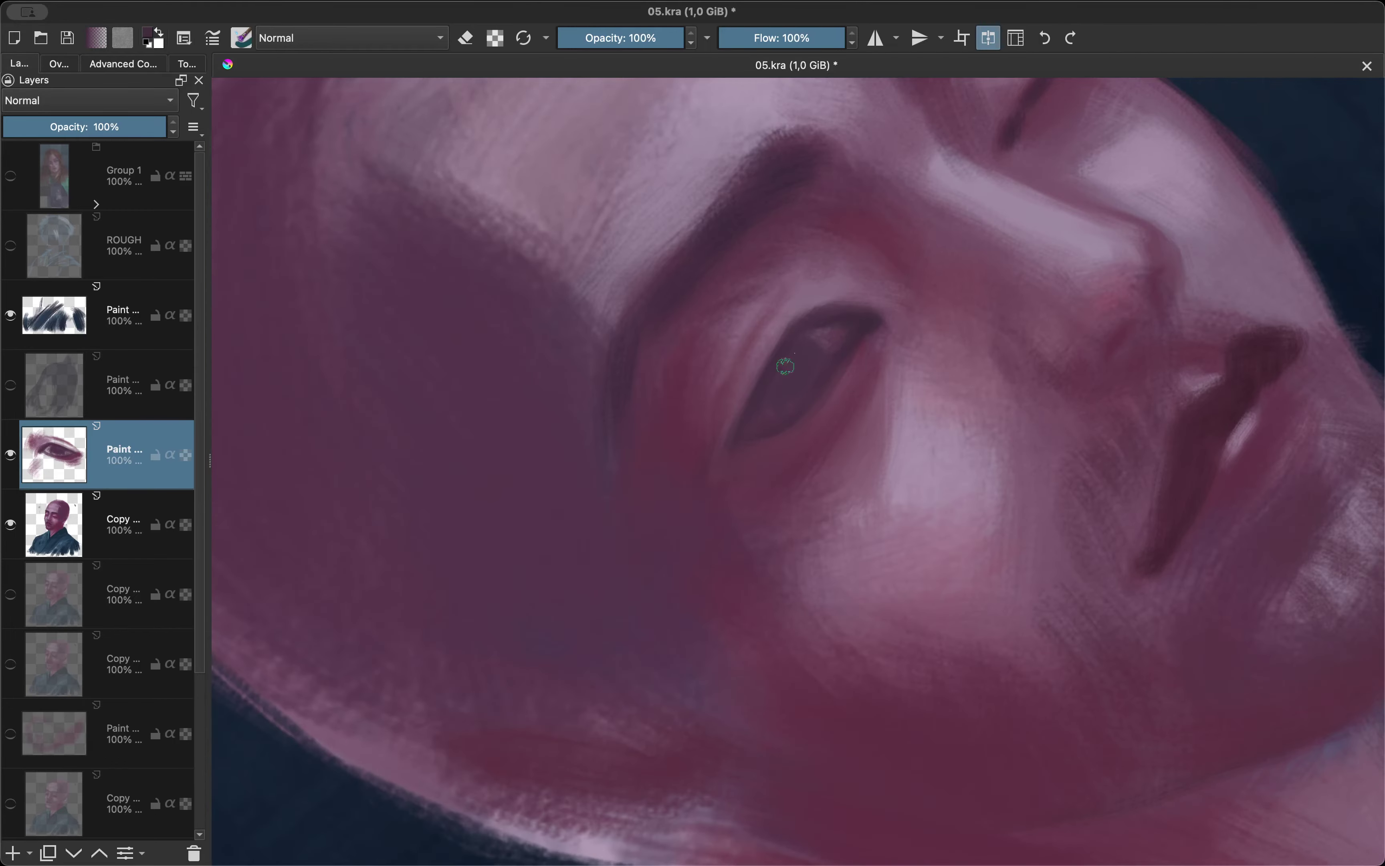
key("shift+i")
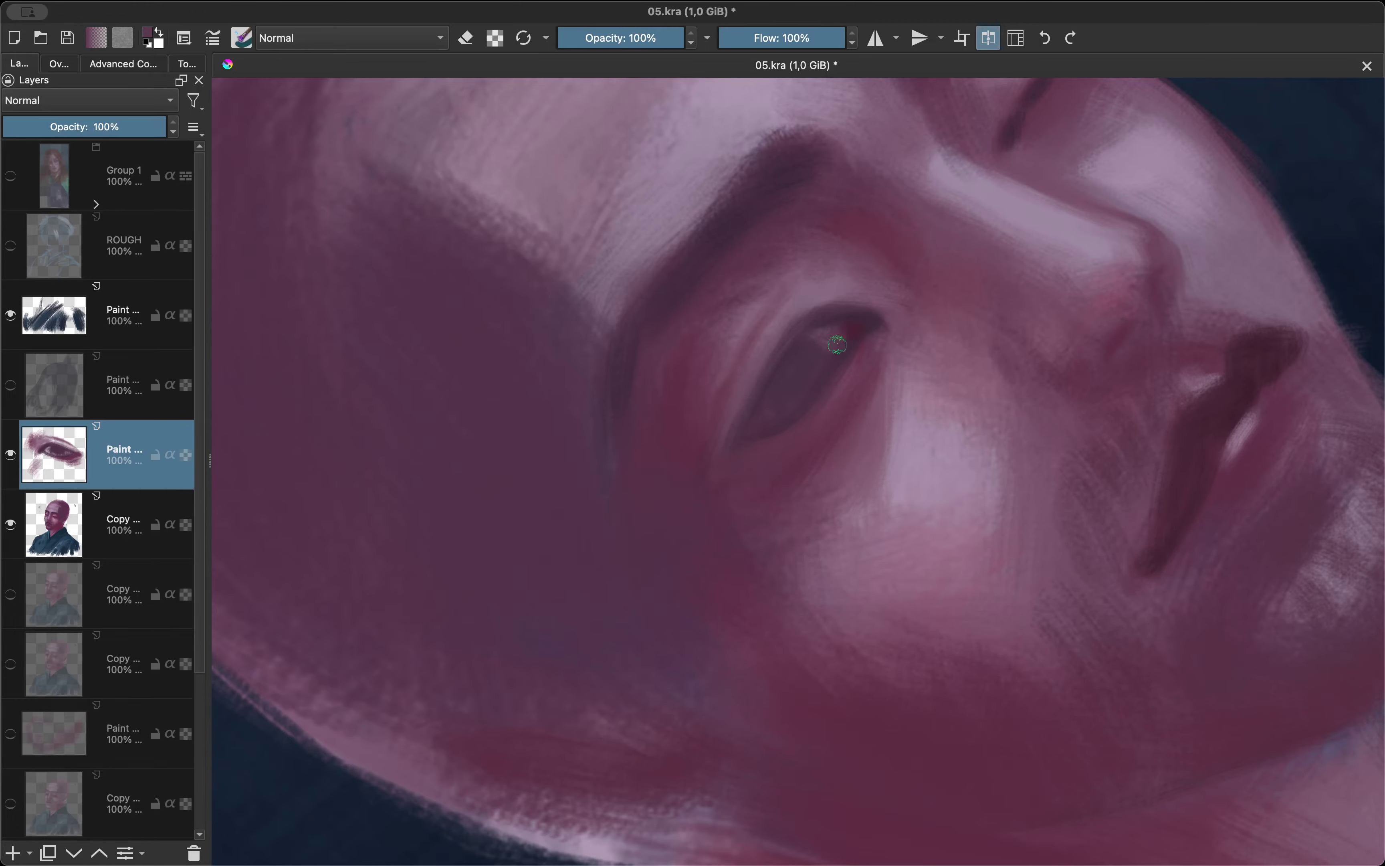
key("m")
key("m")
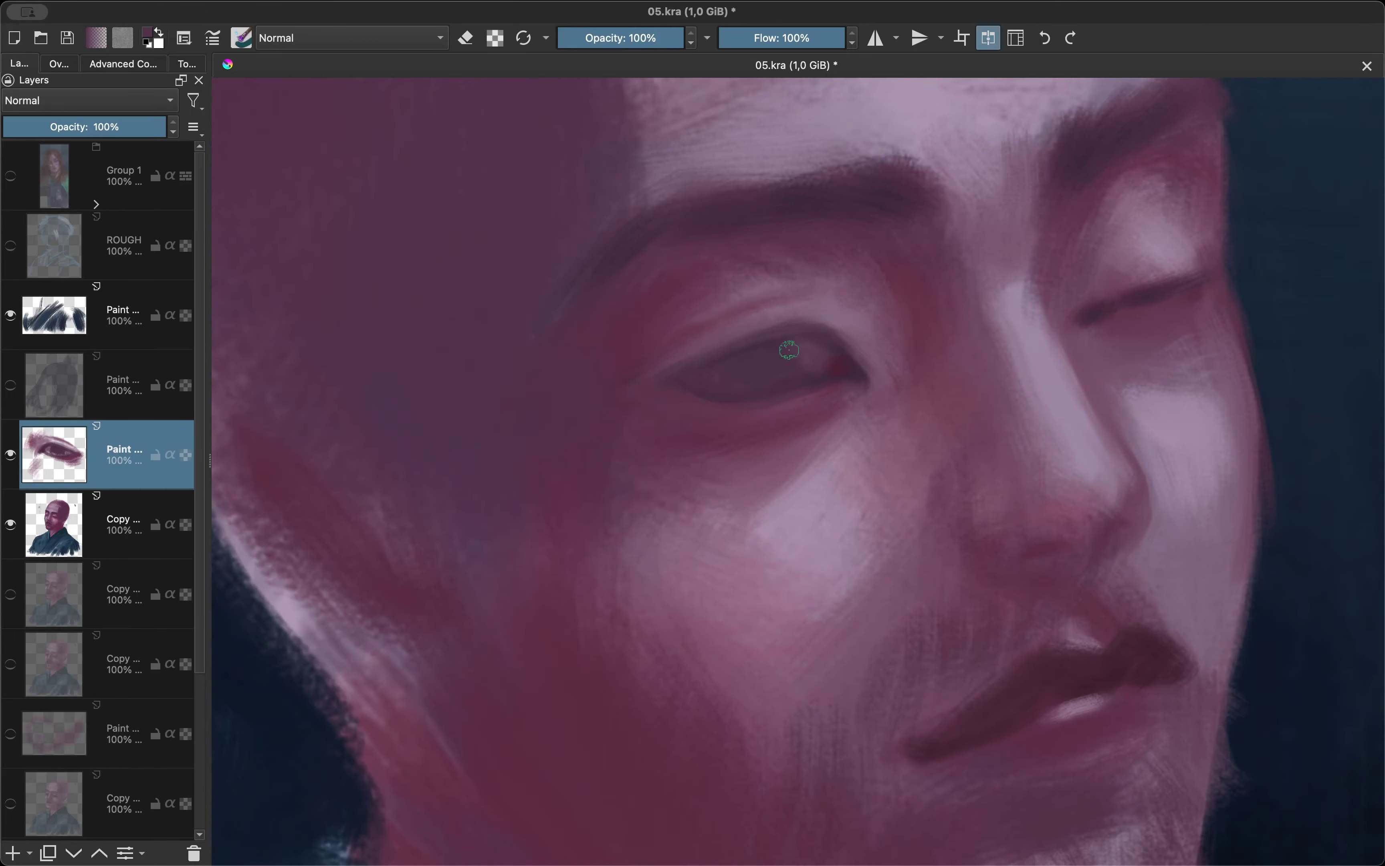
key("m")
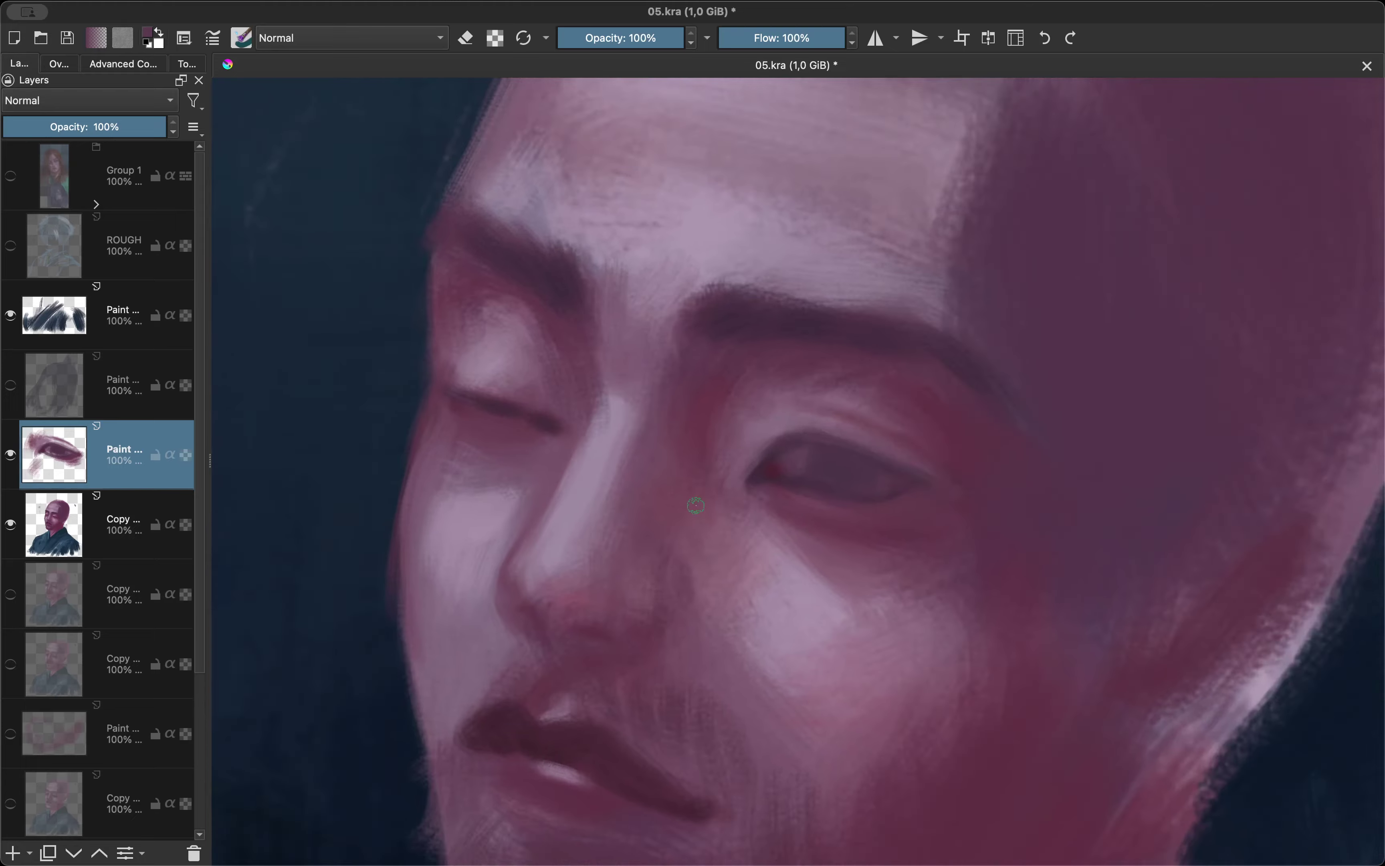
key("m")
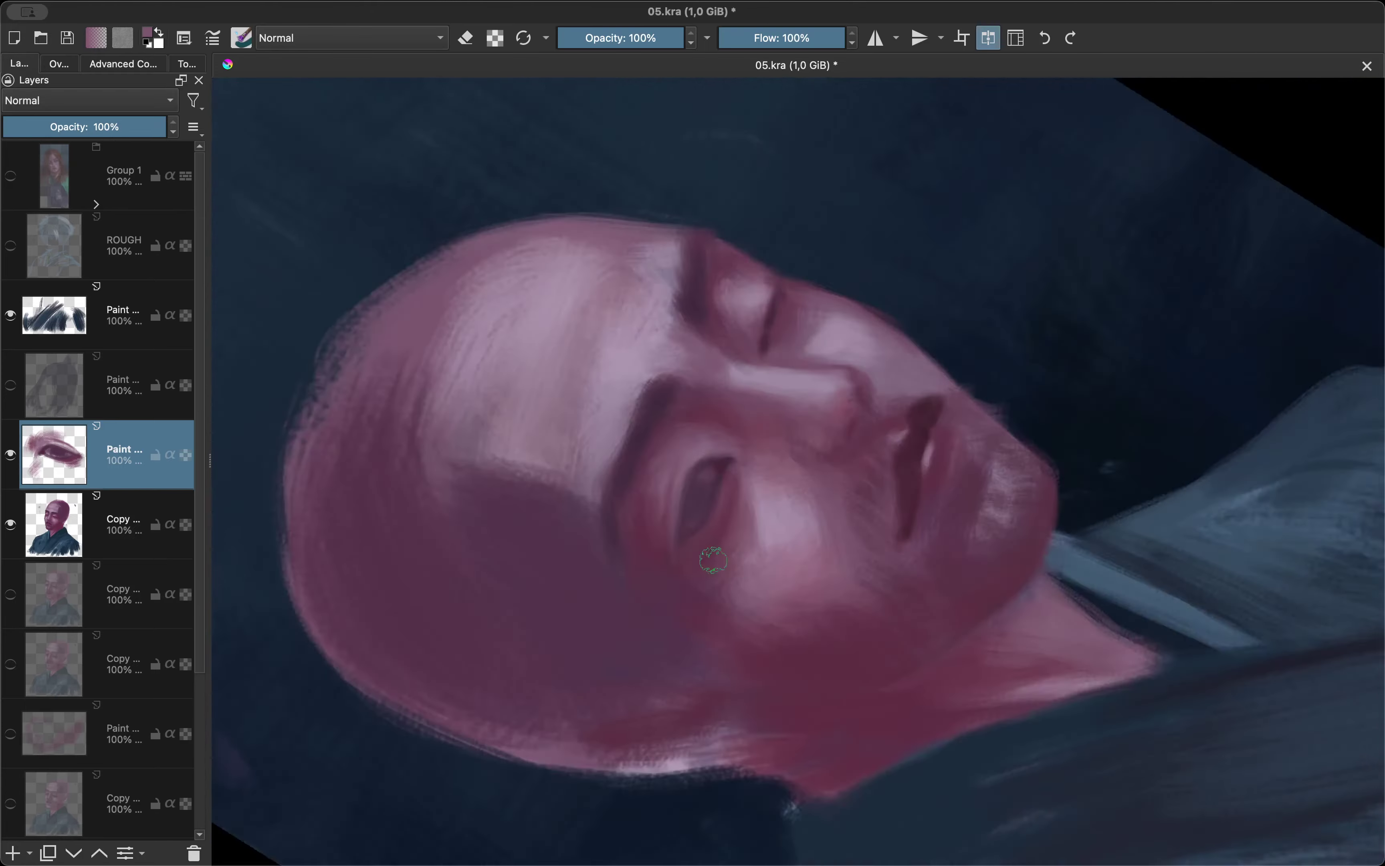
key("m")
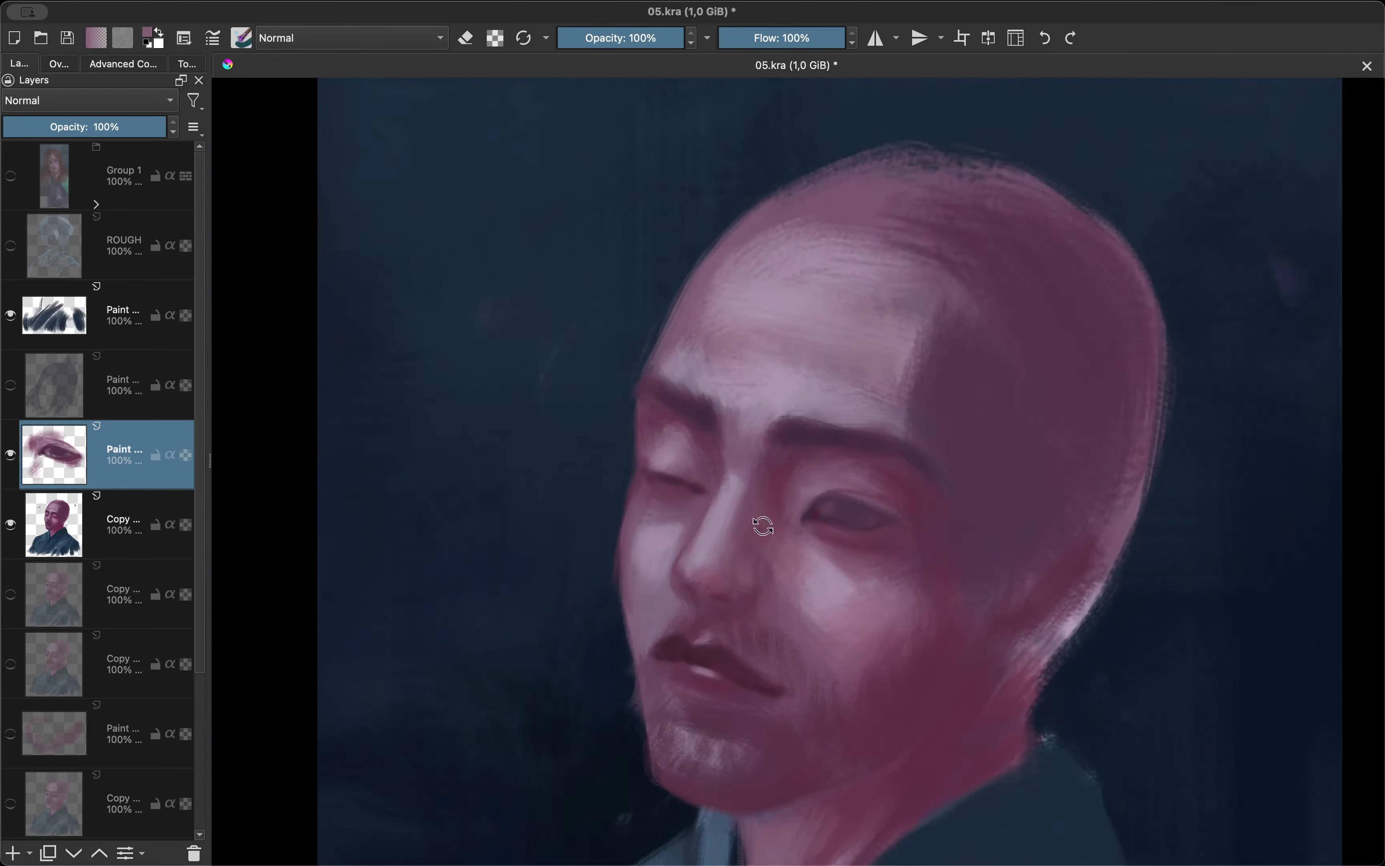
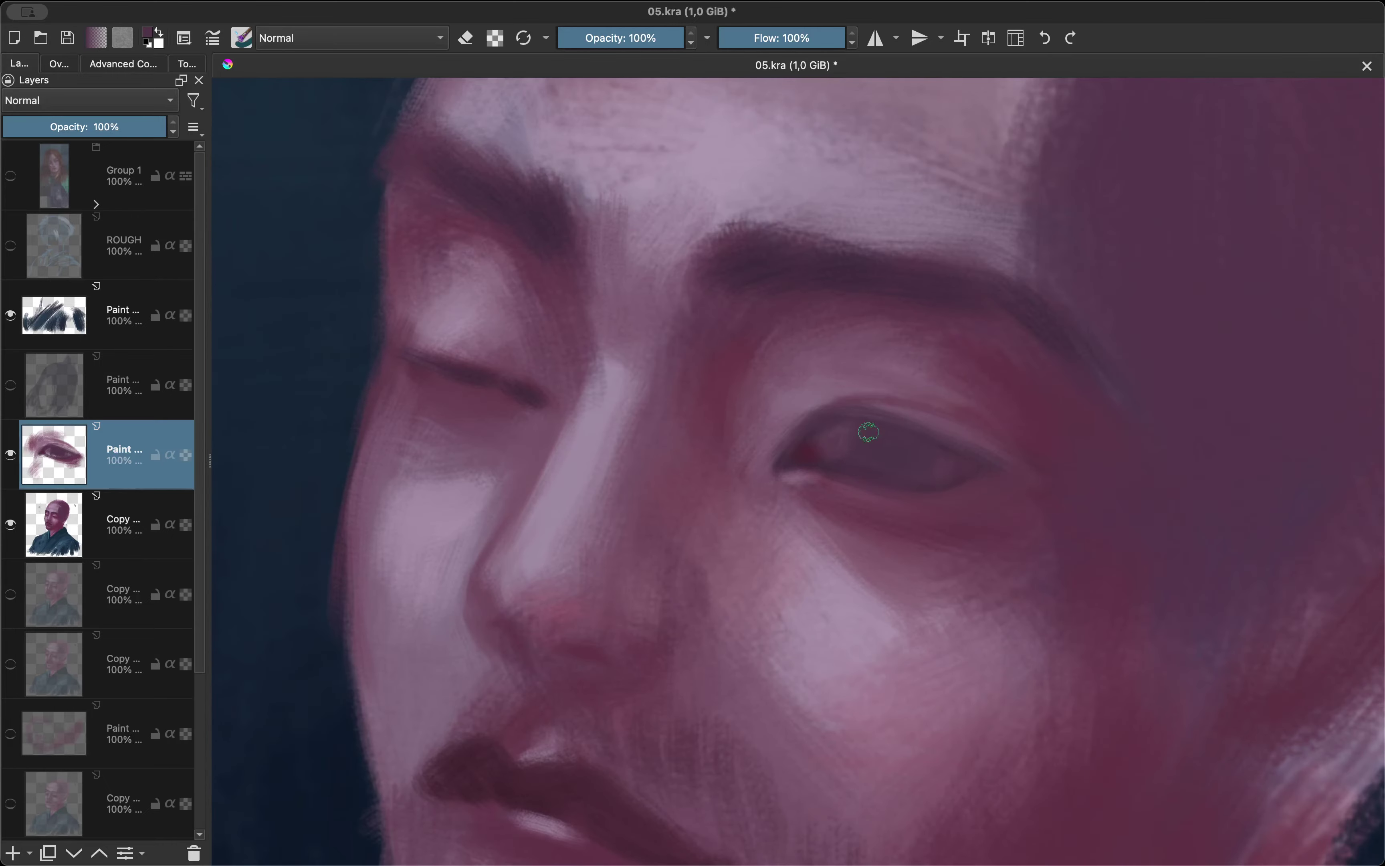
Mirror-check the face and choose a new skin colour from the quick palette.
key("m")
key("m")
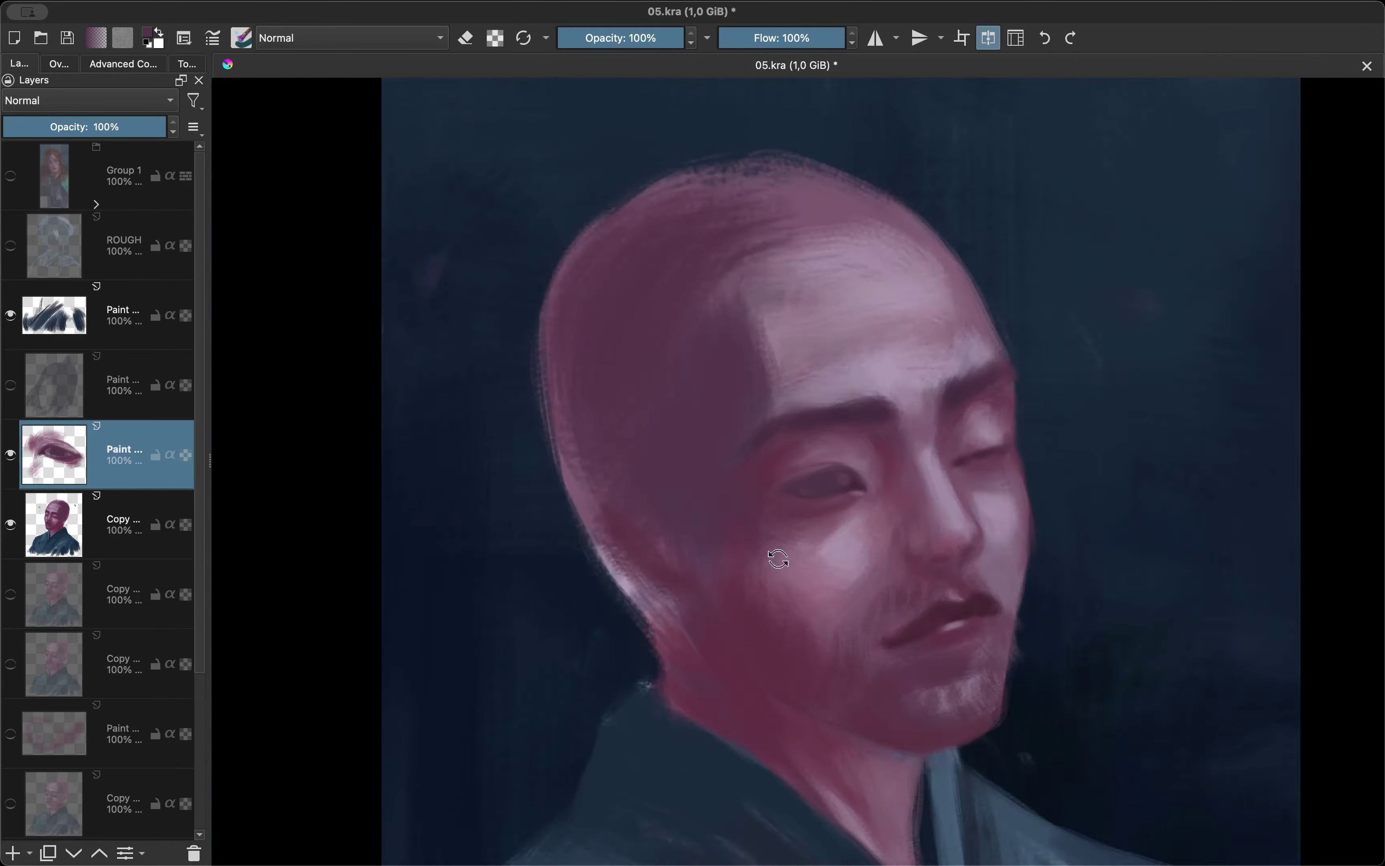
key("m")
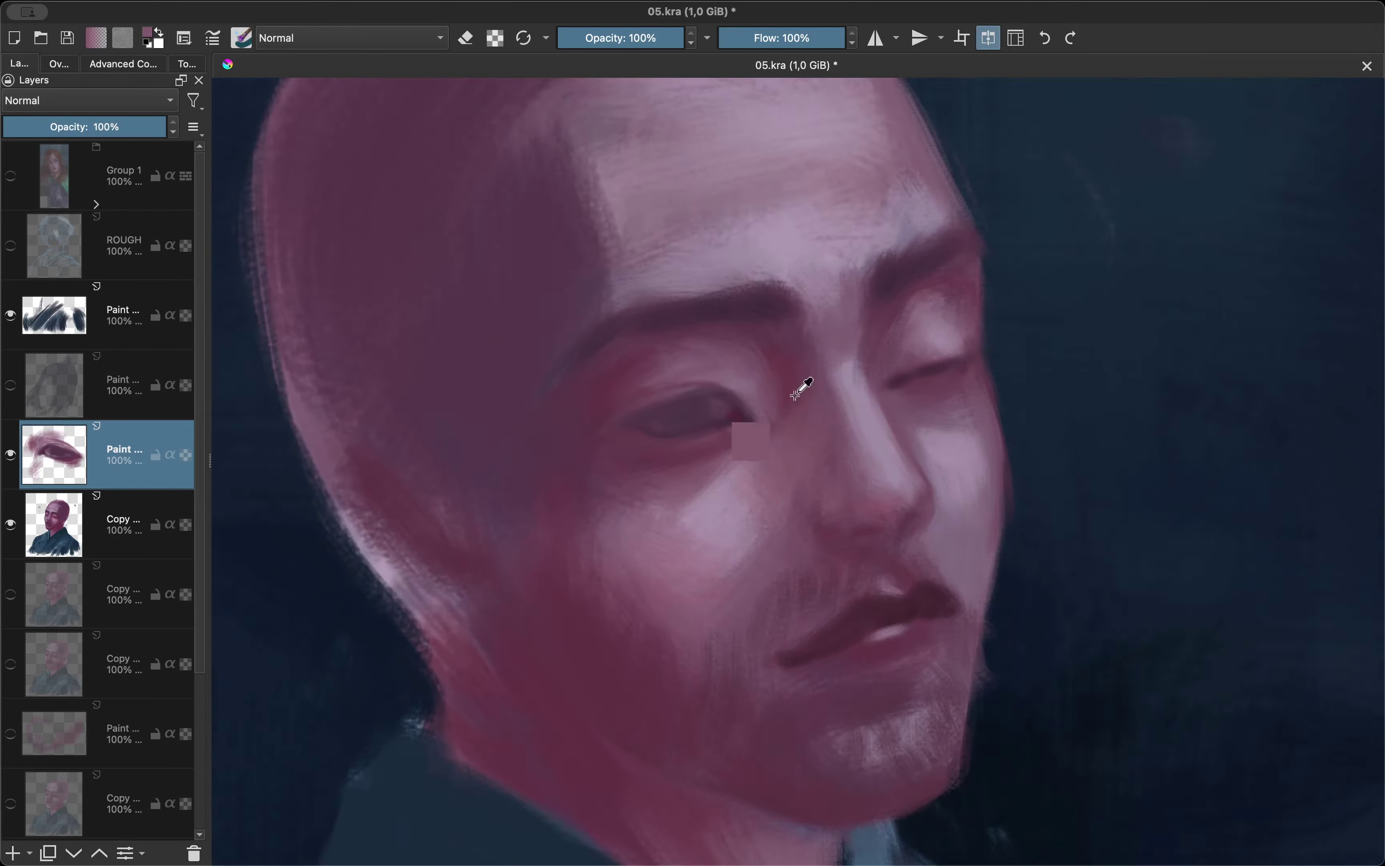
key("m")
key("shift+i")
left_click(730, 499)
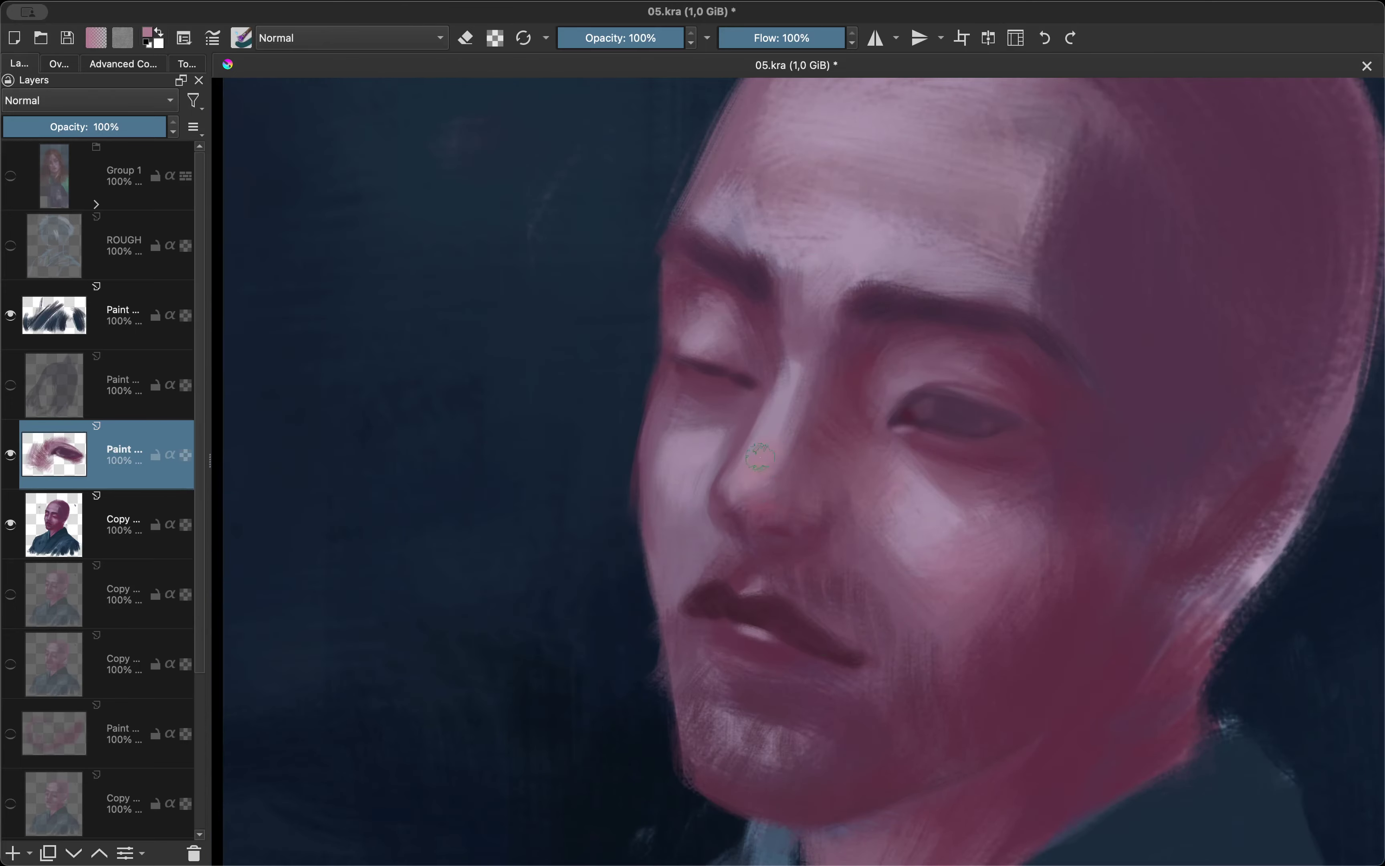
key("m")
key("m")
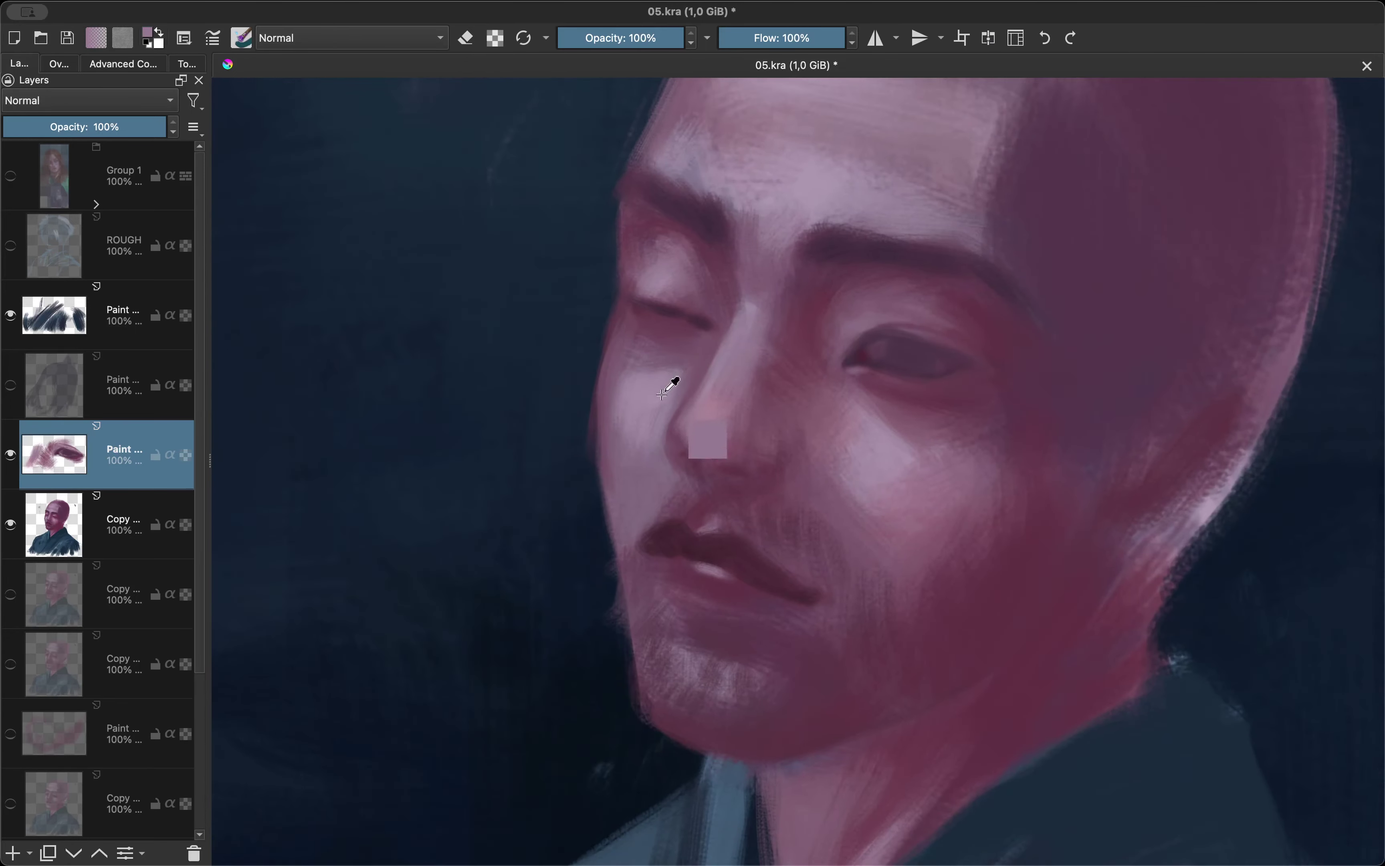
key("m")
Zoom in and compare the mauve skin shading in flipped and normal views.
scroll(755, 379, "up", 2)
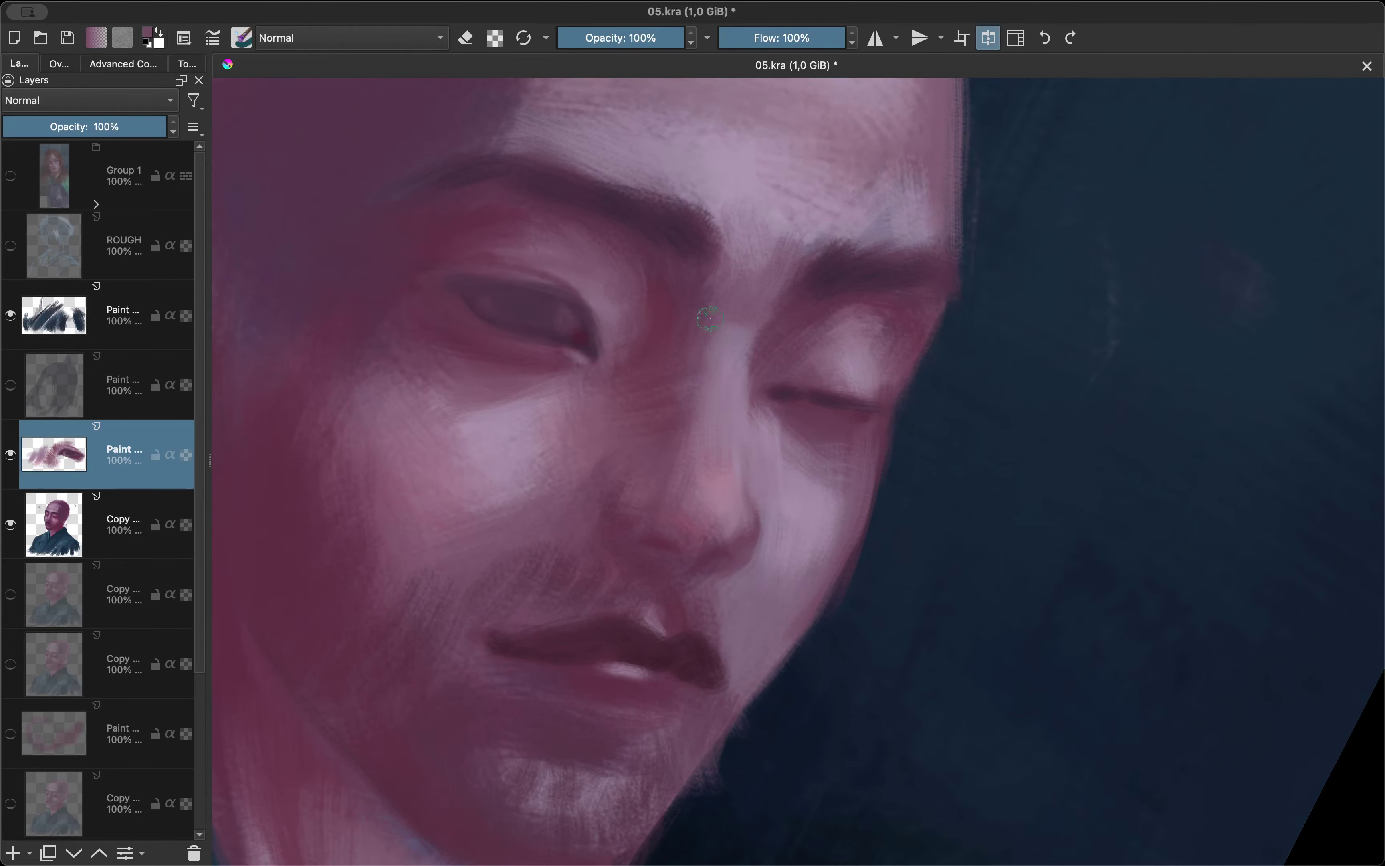
key("m")
key("m")
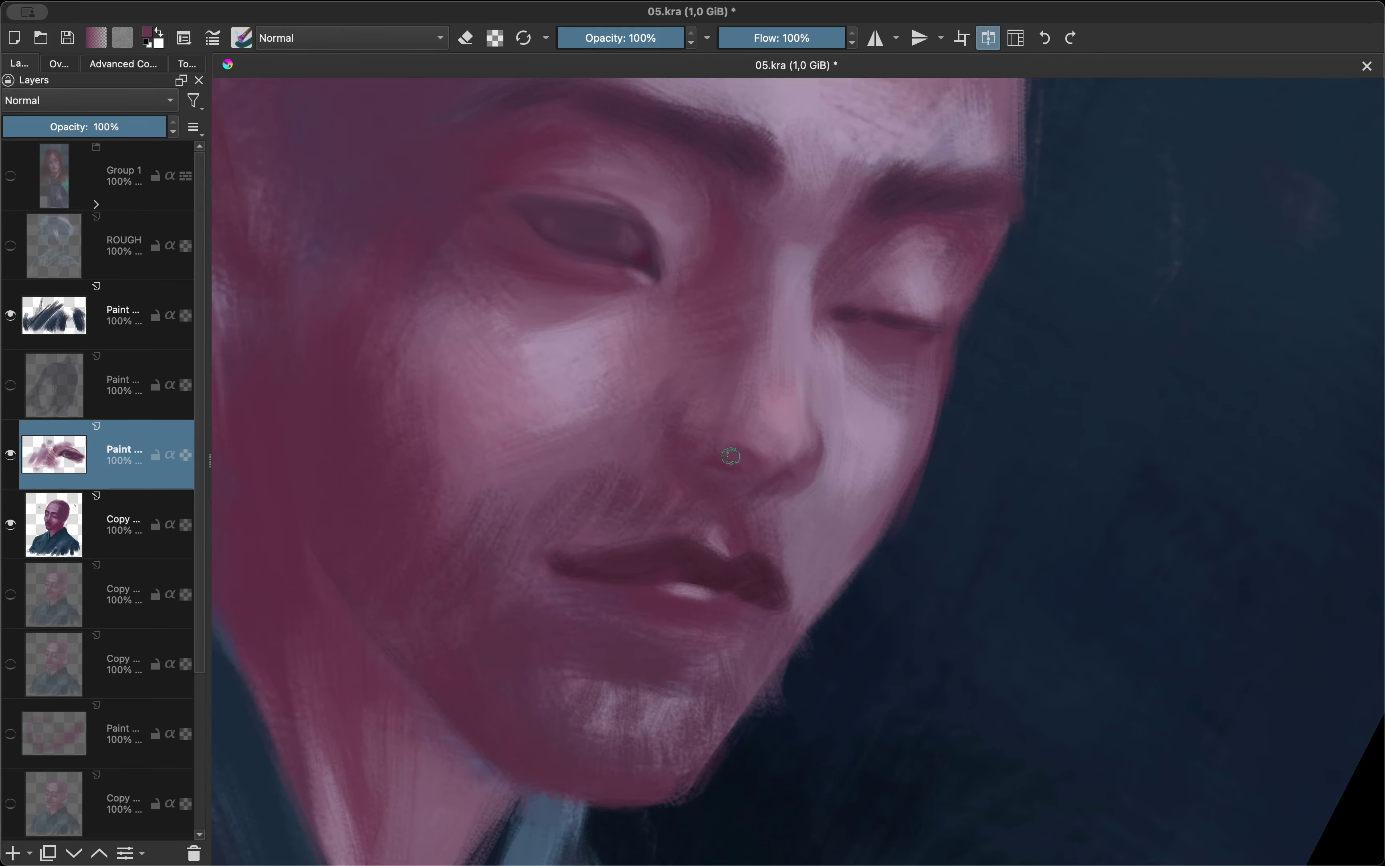
key("m")
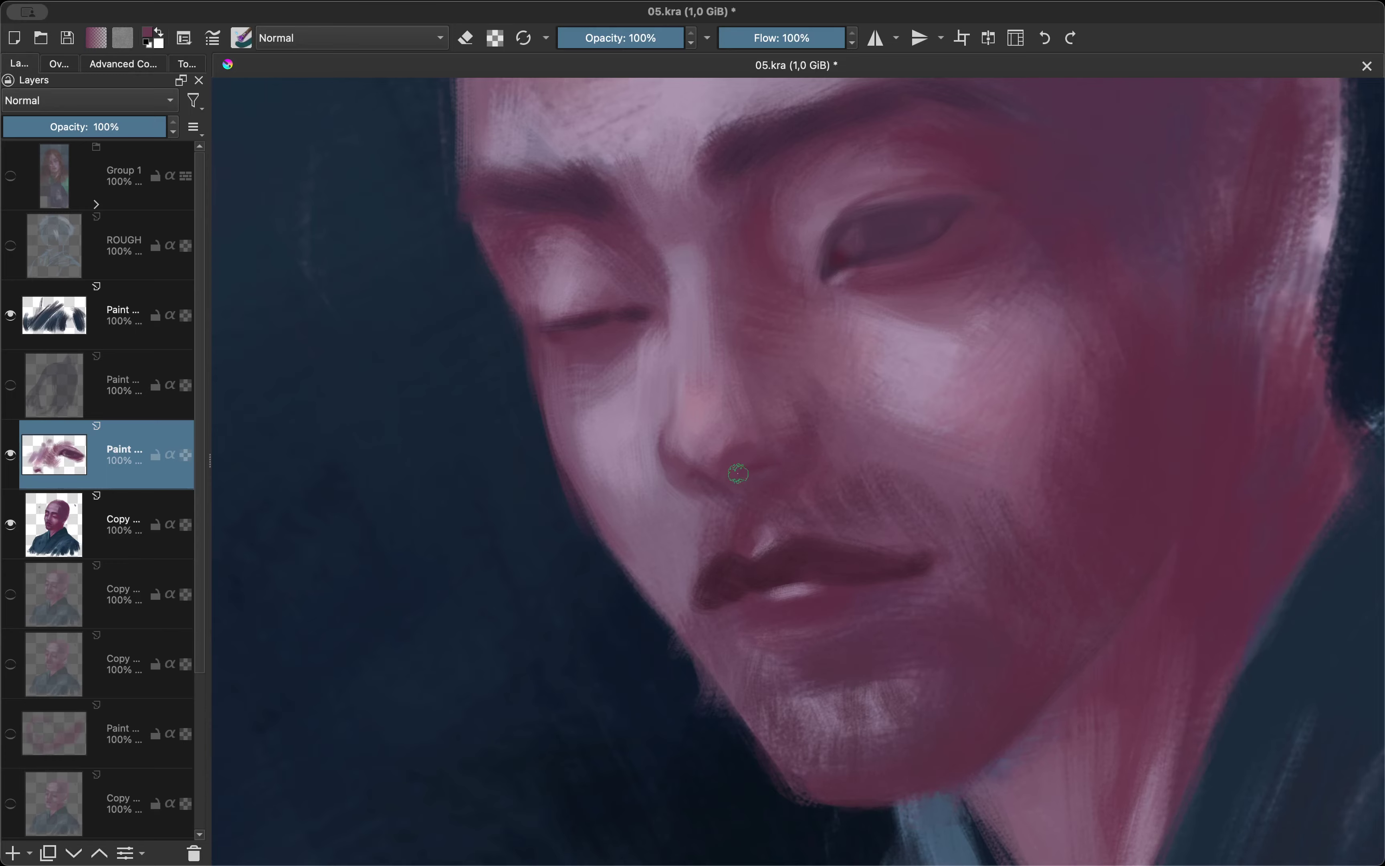
key("m")
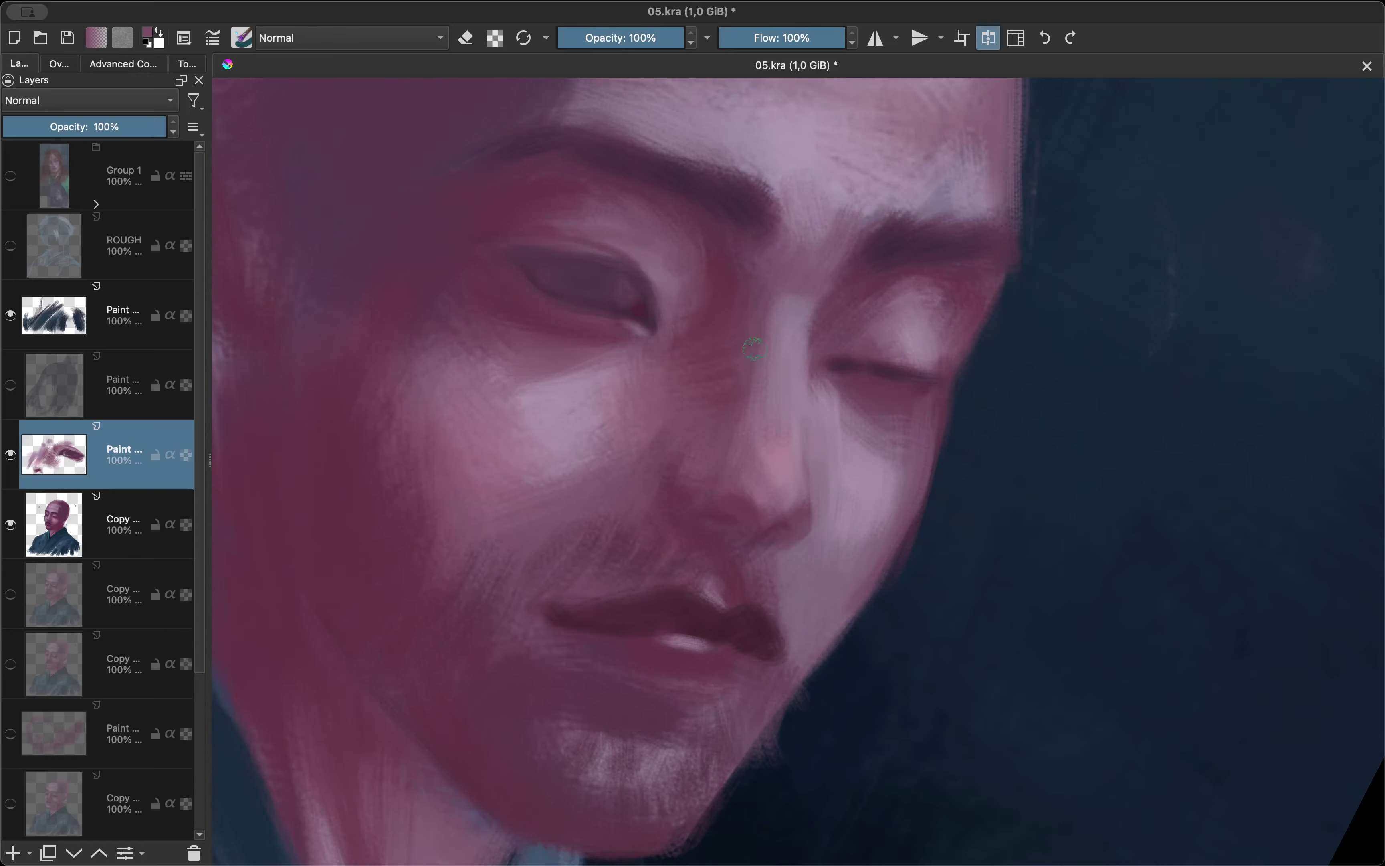
scroll(687, 363, "down", 5)
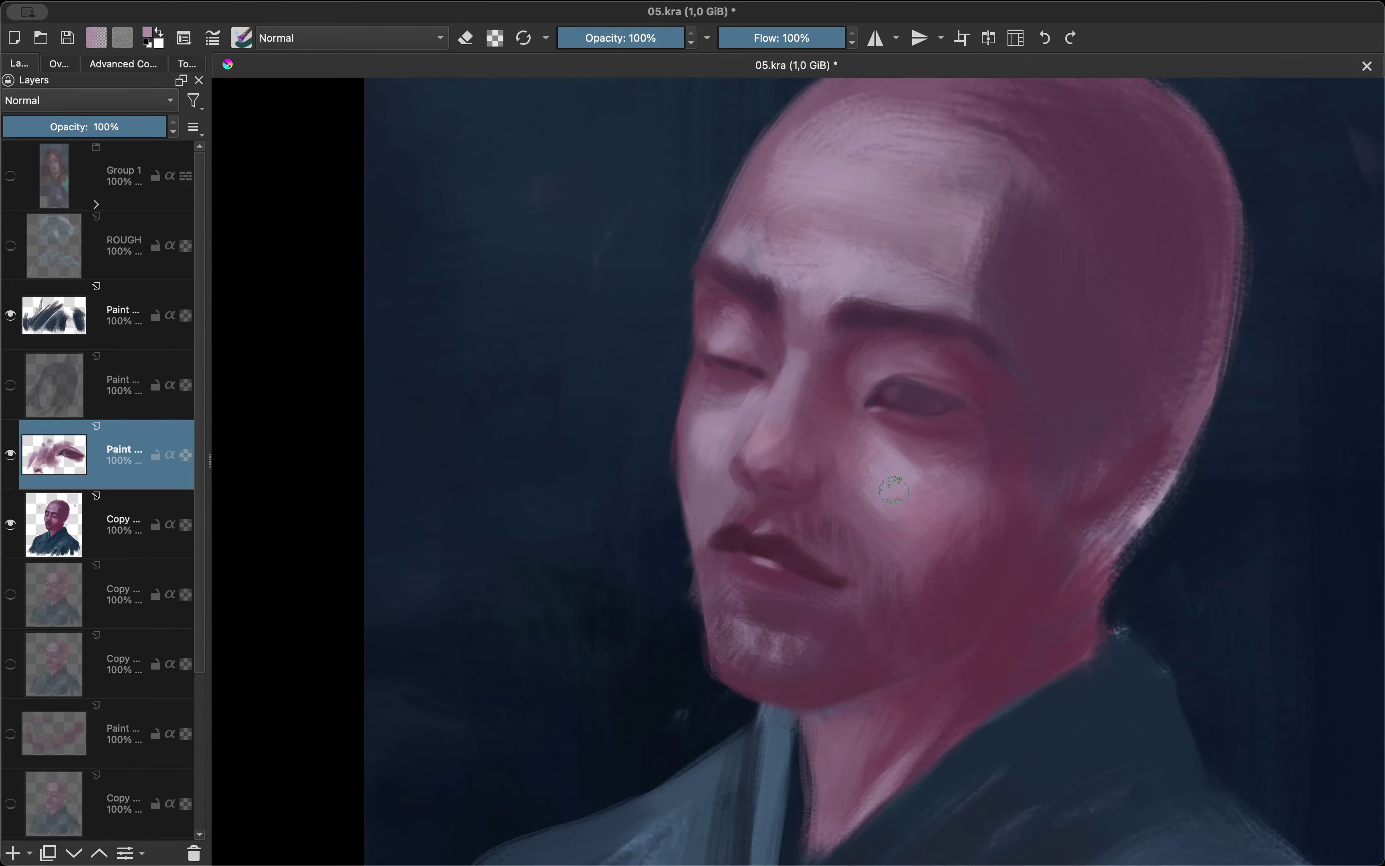
scroll(808, 461, "up", 5)
key("m")
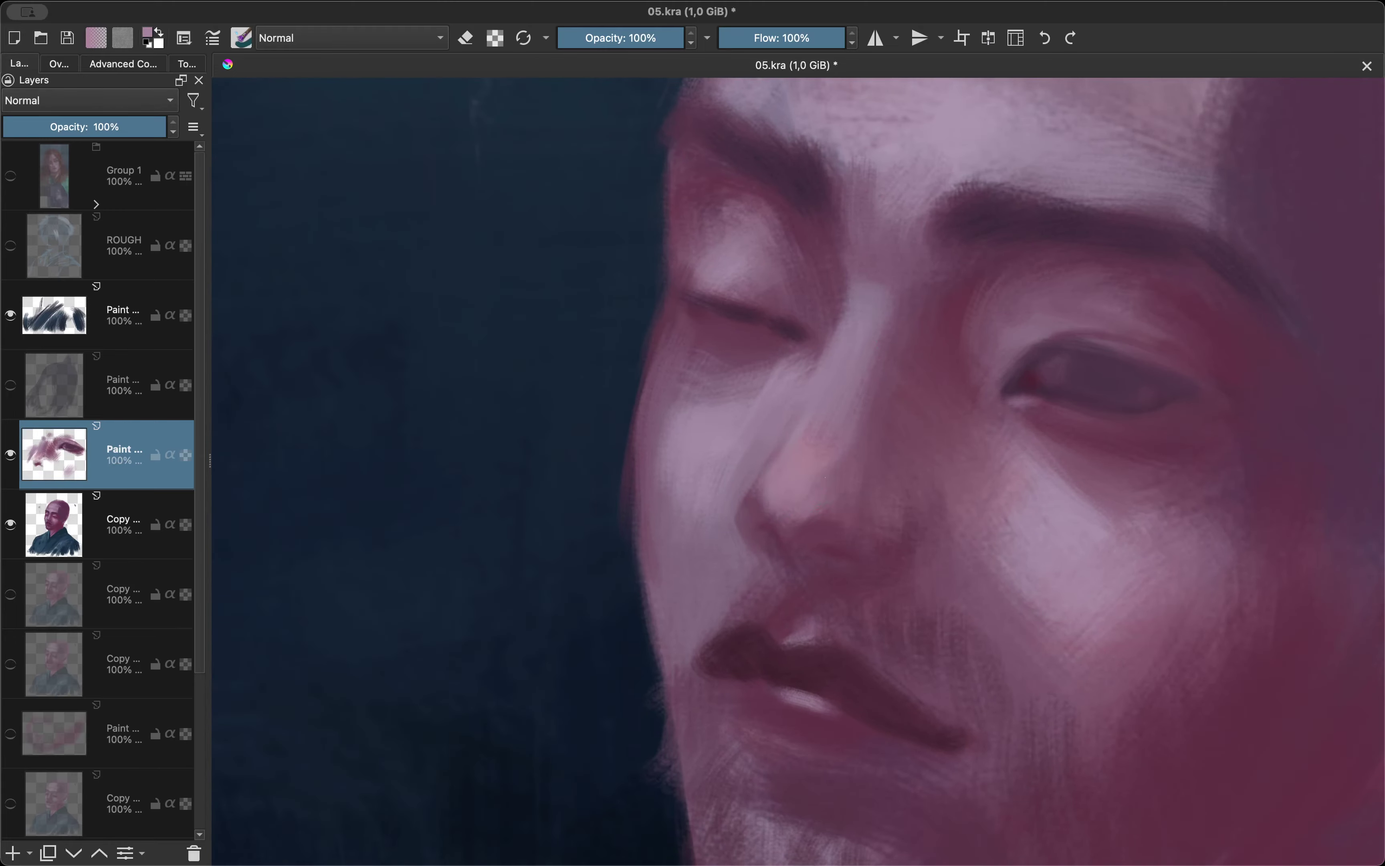
Sample the skin colour beside the nose and smooth the nose shading, checking it mirrored.
left_click(757, 495, "ctrl")
key("m")
scroll(700, 456, "down", 3)
scroll(700, 456, "left", 3)
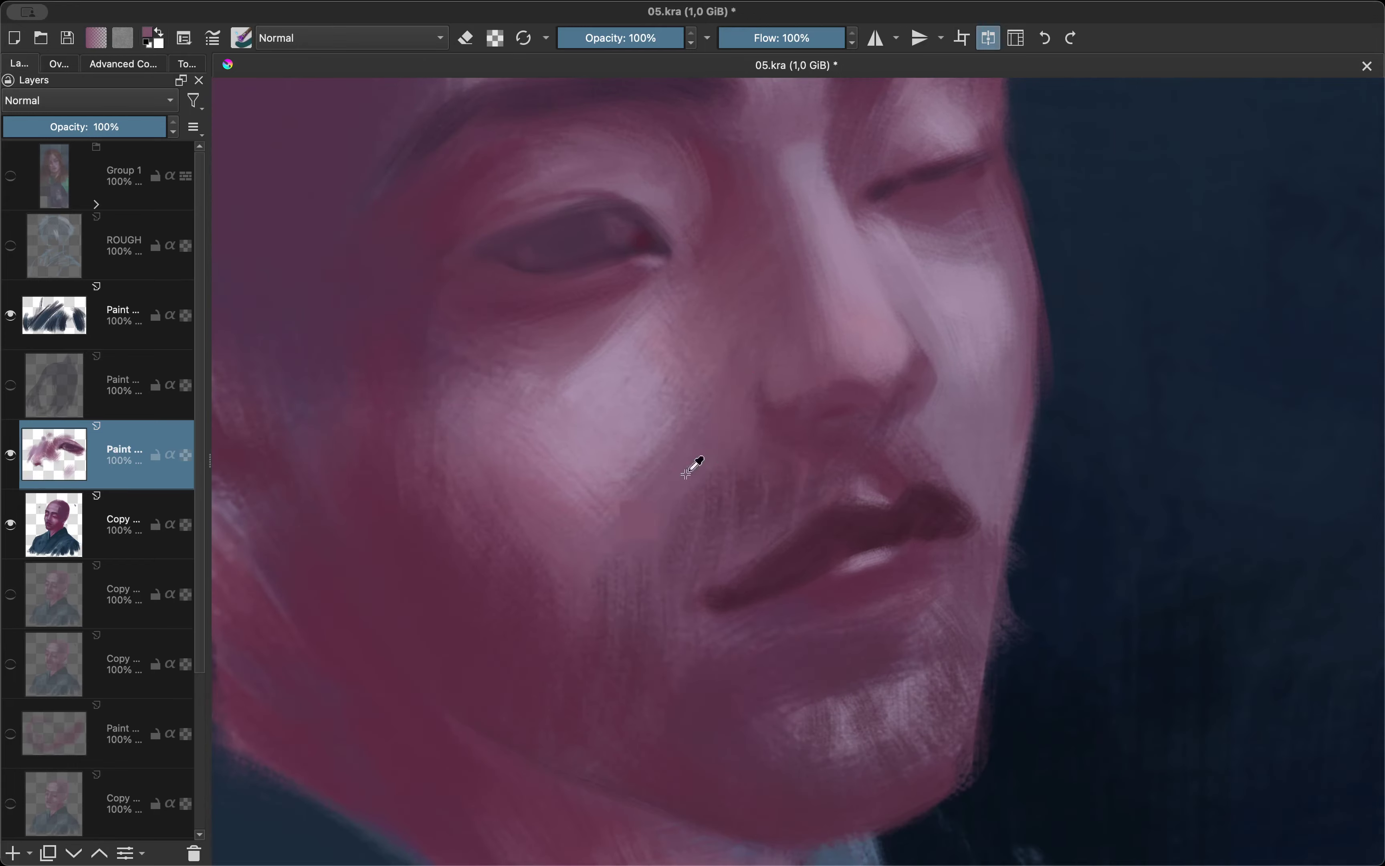
scroll(730, 436, "left", 5)
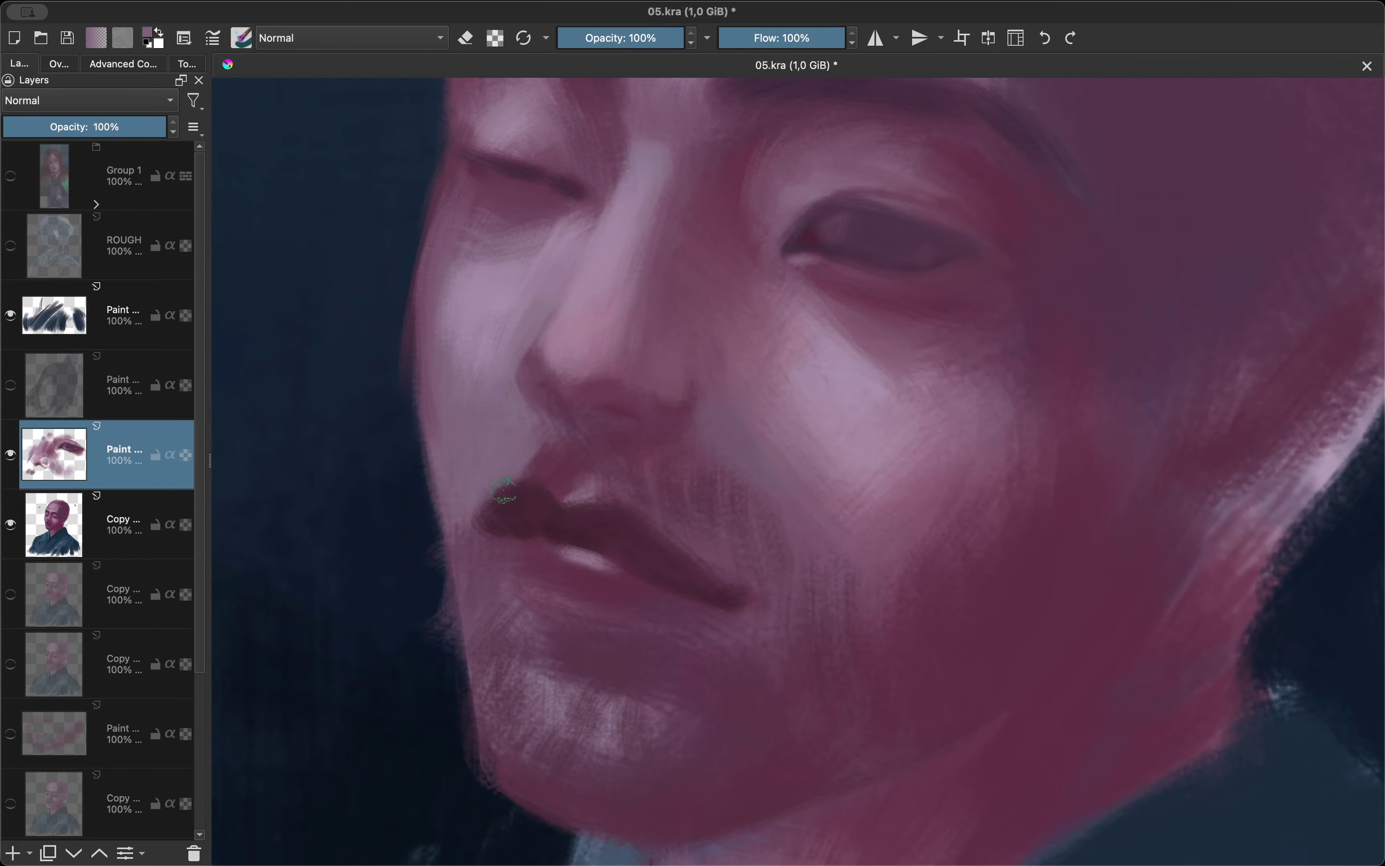
key("m")
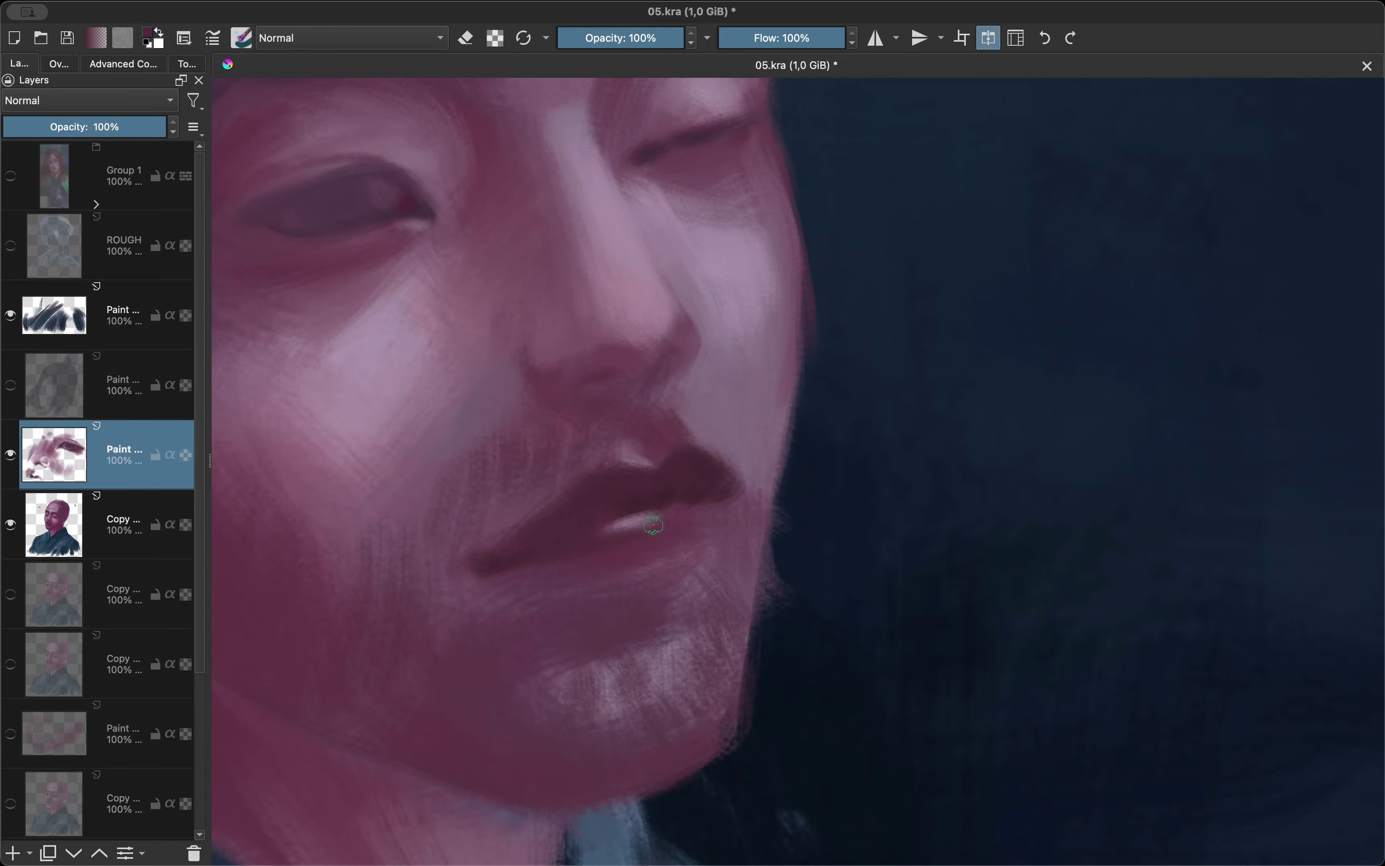
Sample the colour near the lips and zoom in to refine the lips and chin.
left_click(655, 532, "ctrl")
scroll(687, 515, "down", 1)
scroll(750, 478, "down", 3)
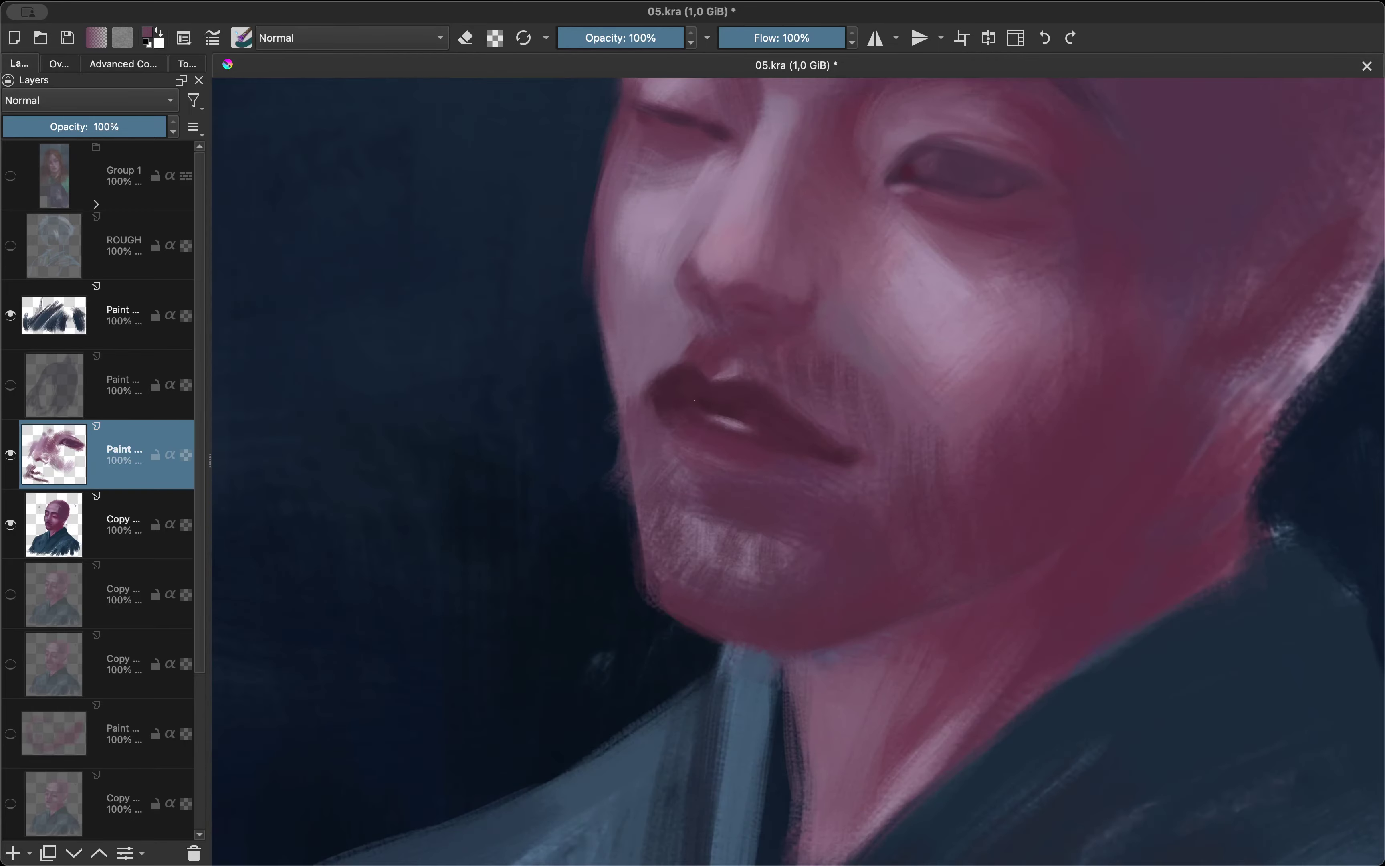
scroll(732, 469, "down", 2)
scroll(705, 459, "up", 1)
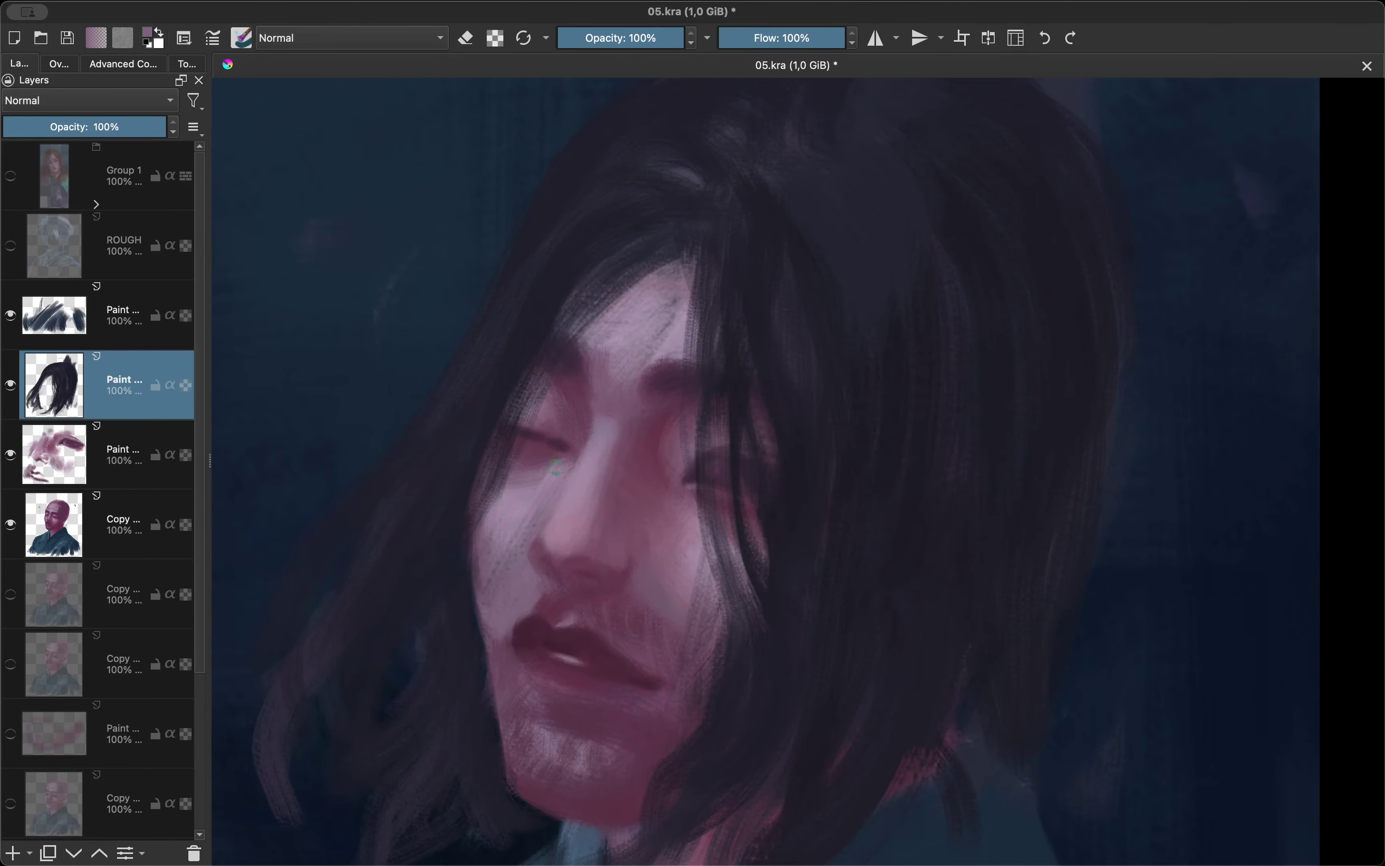
Paint a hair strand across the face and erase stray hair near the cheek.
key("e")
mouse_move(739, 343)
left_mouse_down()
mouse_move(739, 624)
mouse_move(750, 425)
left_mouse_up()
key("e")
key("m")
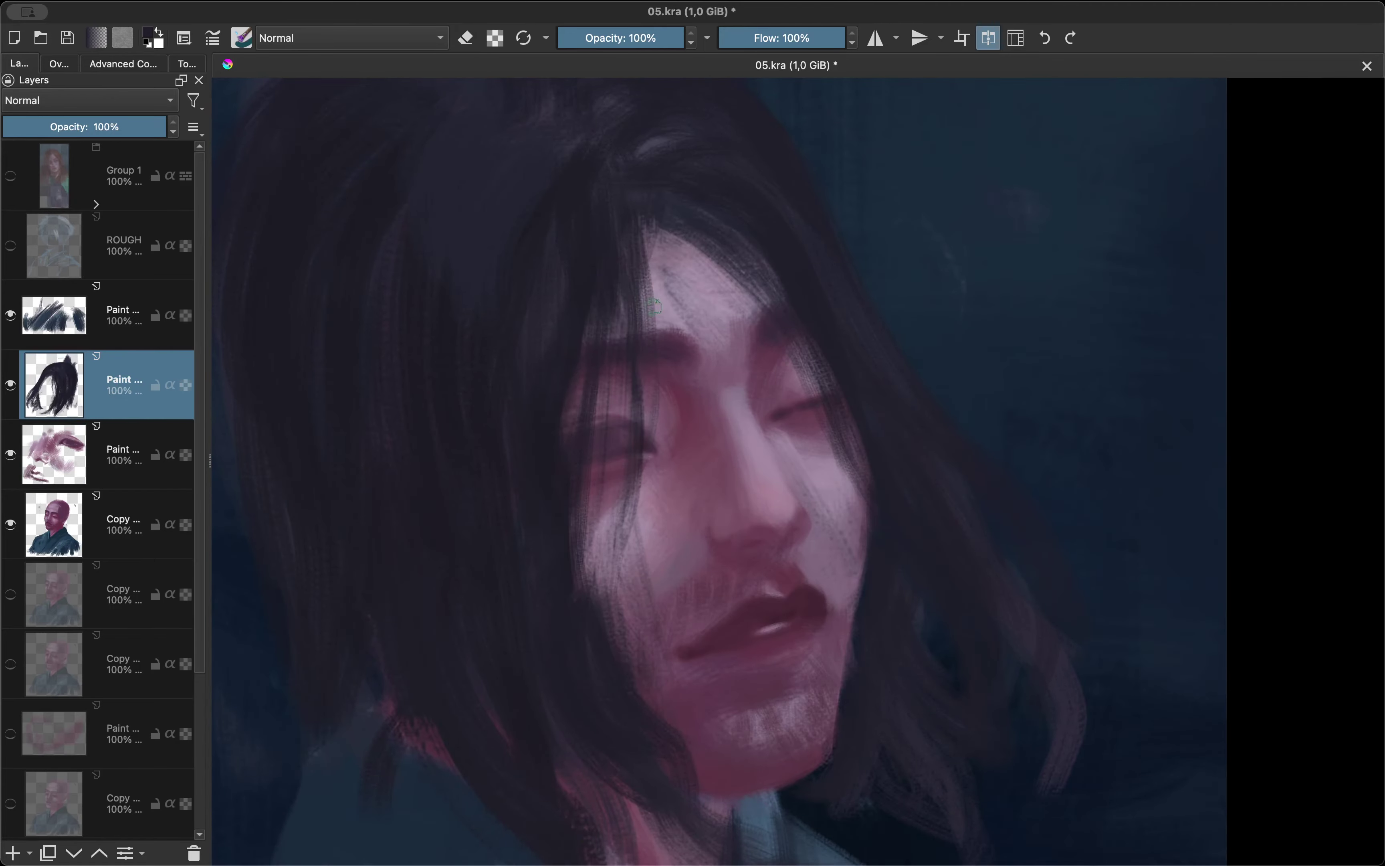
key("e")
left_click_drag(646, 378, 642, 540)
Paint hair strands down the cheek, then erase the excess over it.
left_click_drag(594, 347, 598, 607)
key("m")
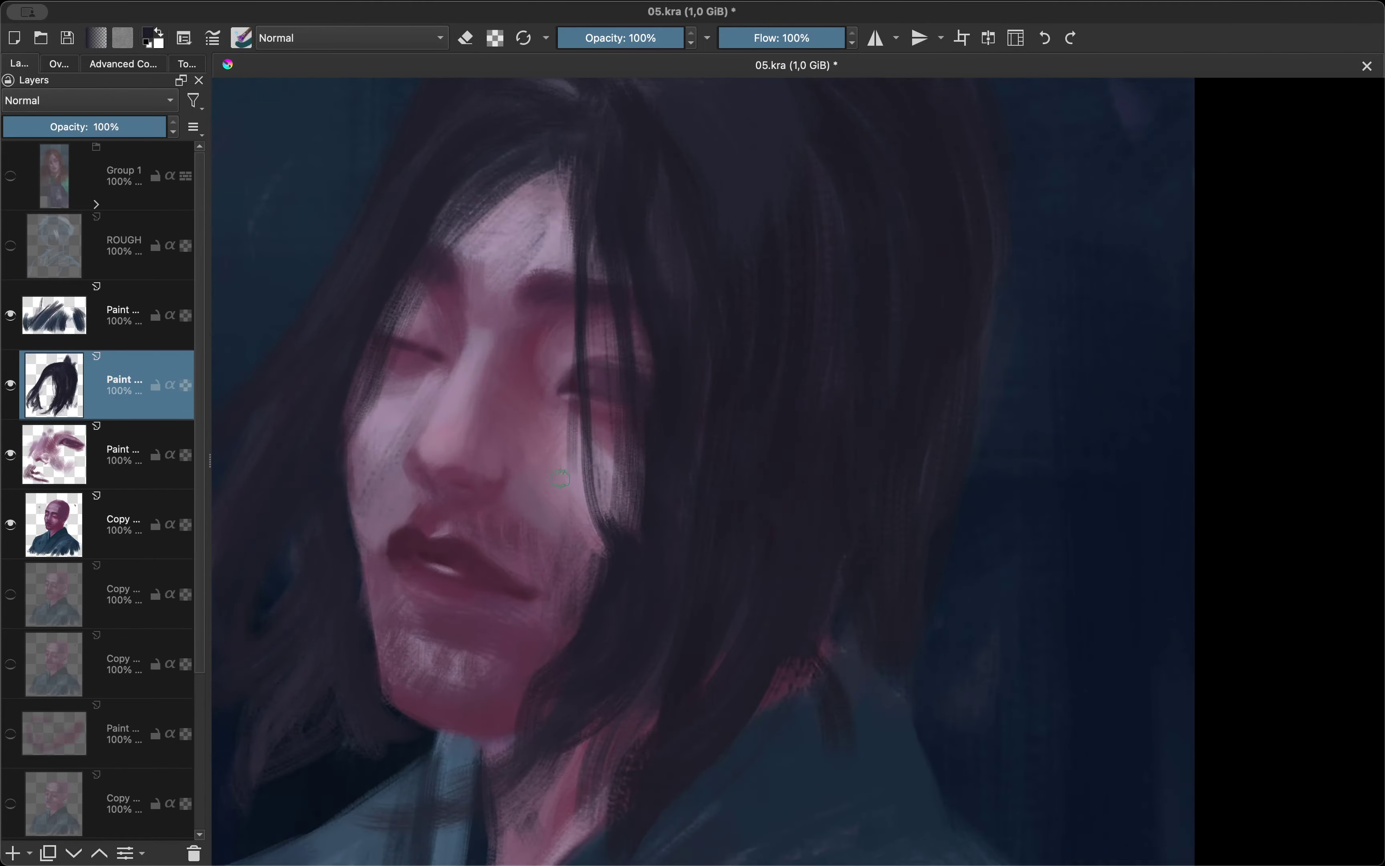
key("e")
left_click_drag(573, 409, 595, 659)
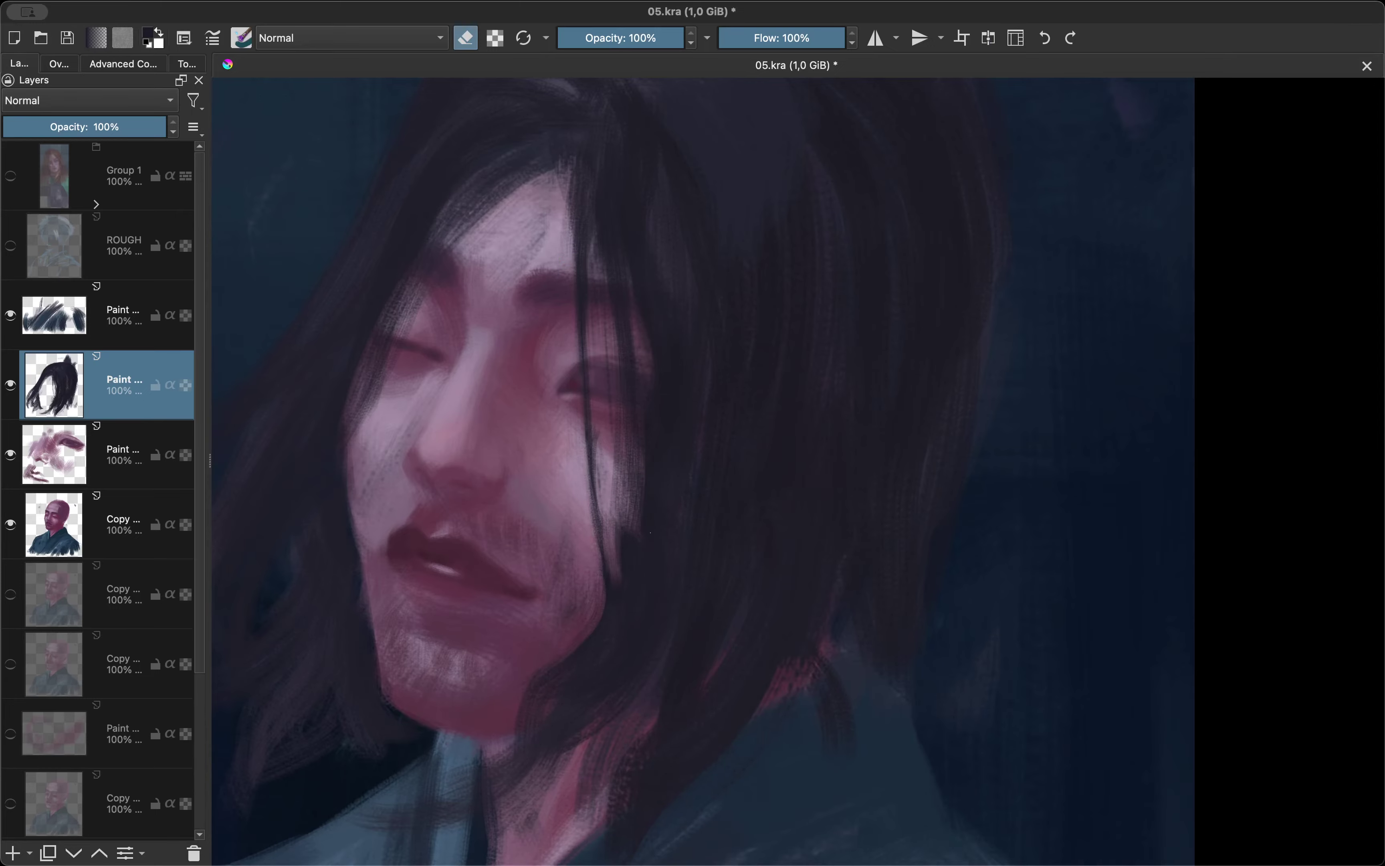
key("e")
key("m")
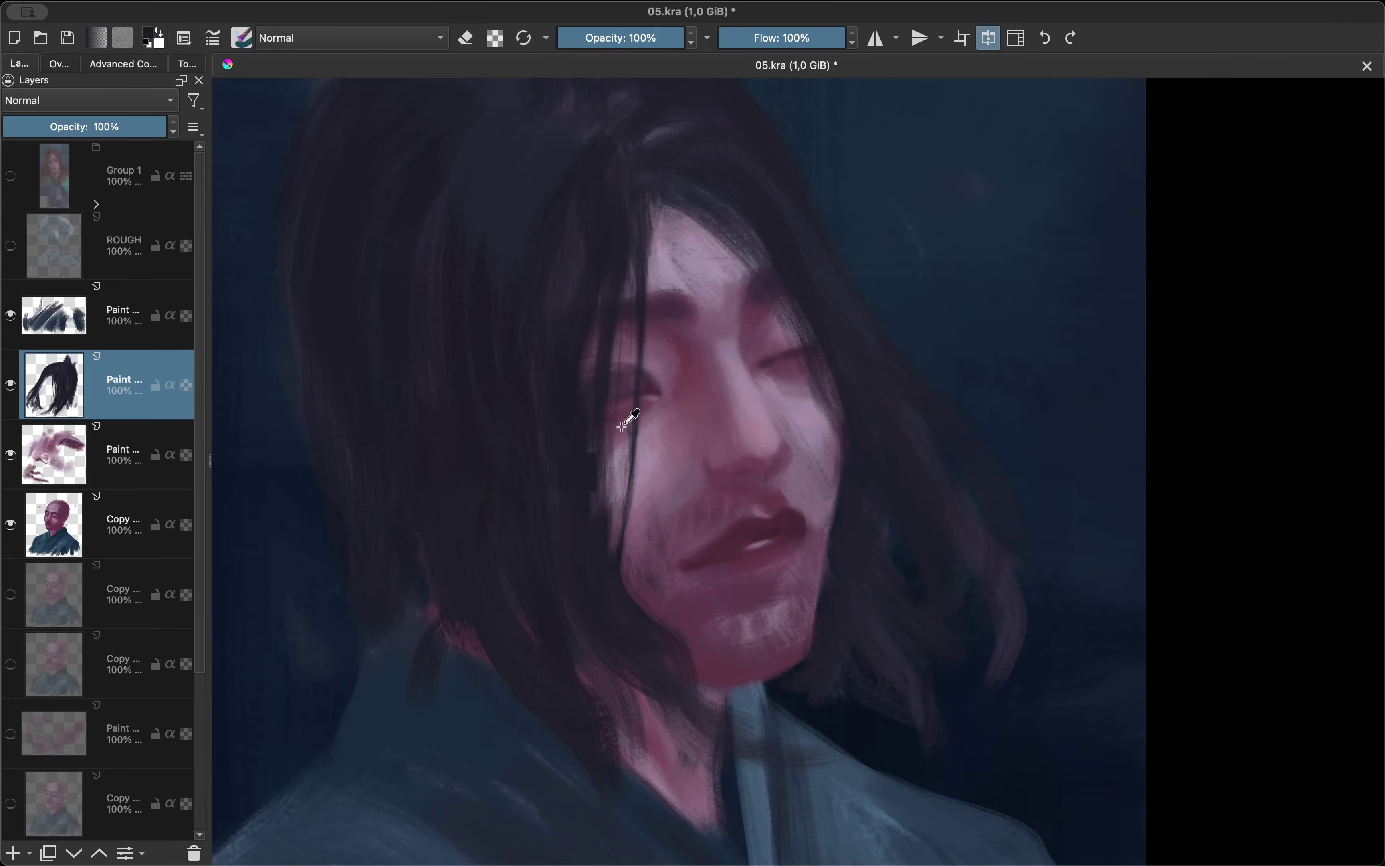
key("m")
scroll(629, 421, "up", 2)
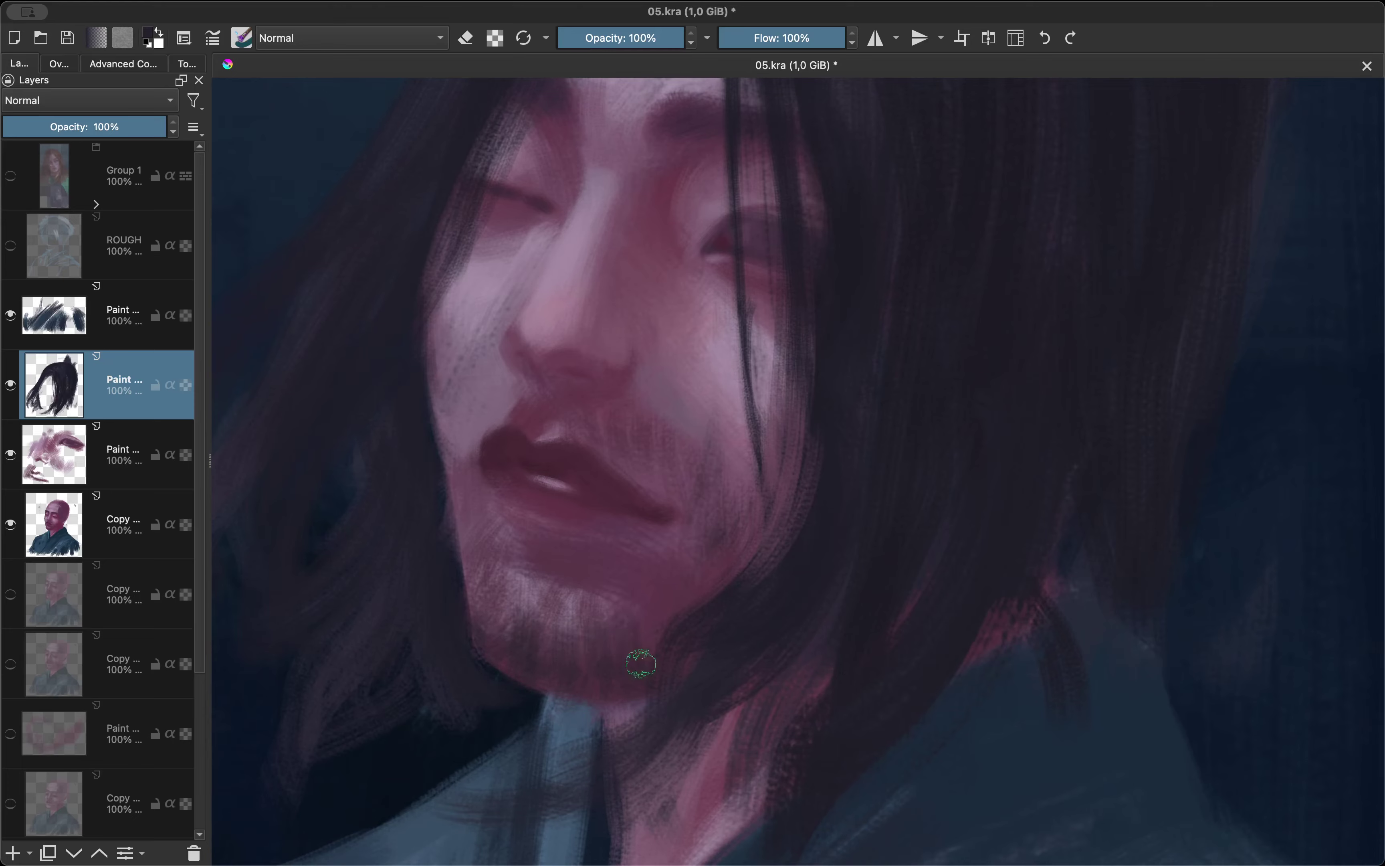
Paint dark beard strokes on the chin and jaw, thinning some, plus a moustache above the lip.
left_click_drag(584, 629, 469, 567)
mouse_move(704, 550)
left_mouse_down()
mouse_move(641, 613)
mouse_move(606, 555)
left_mouse_up()
key("e")
left_click_drag(538, 619, 485, 581)
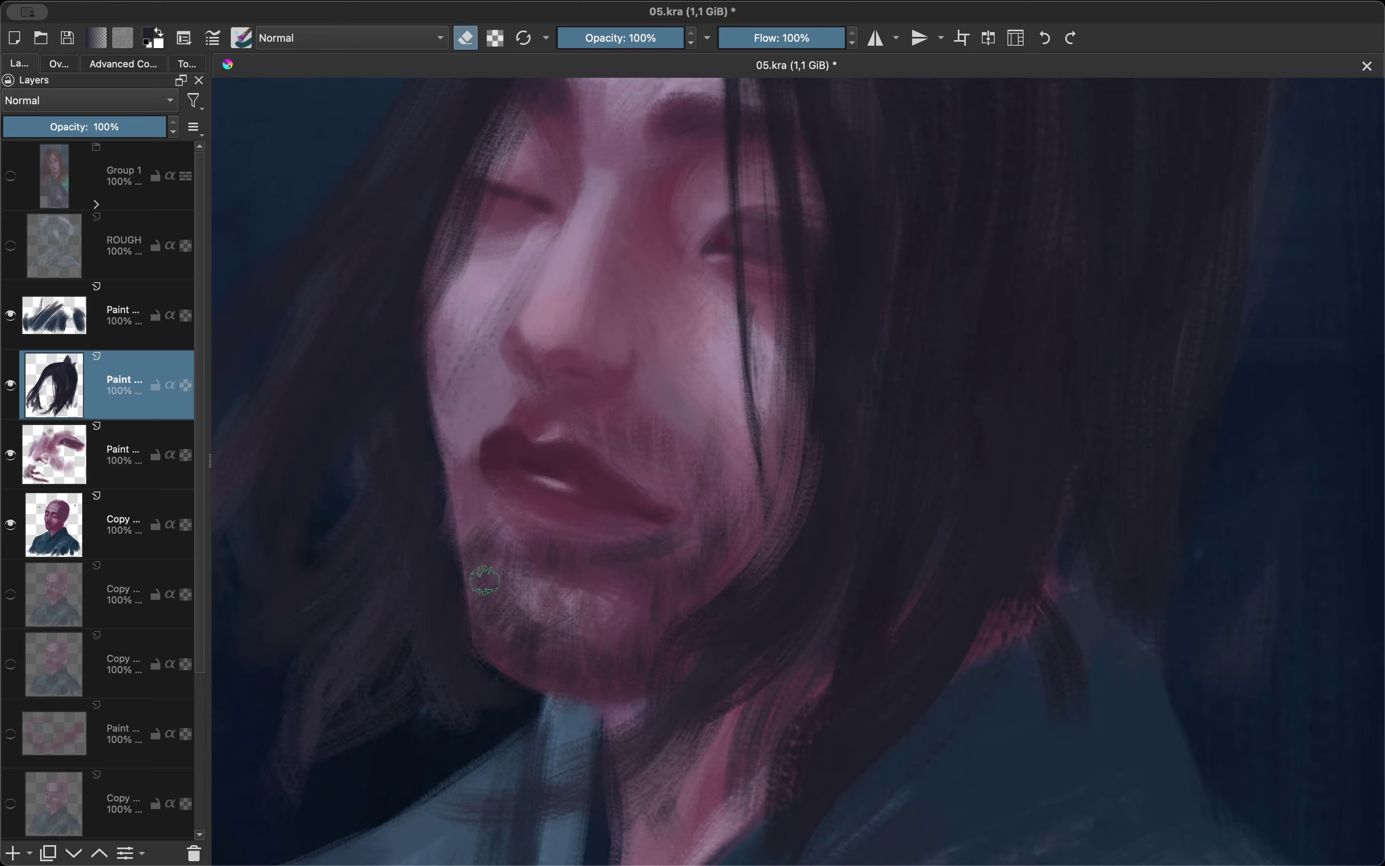
key("e")
mouse_move(704, 567)
left_mouse_down()
mouse_move(687, 476)
mouse_move(588, 399)
left_mouse_up()
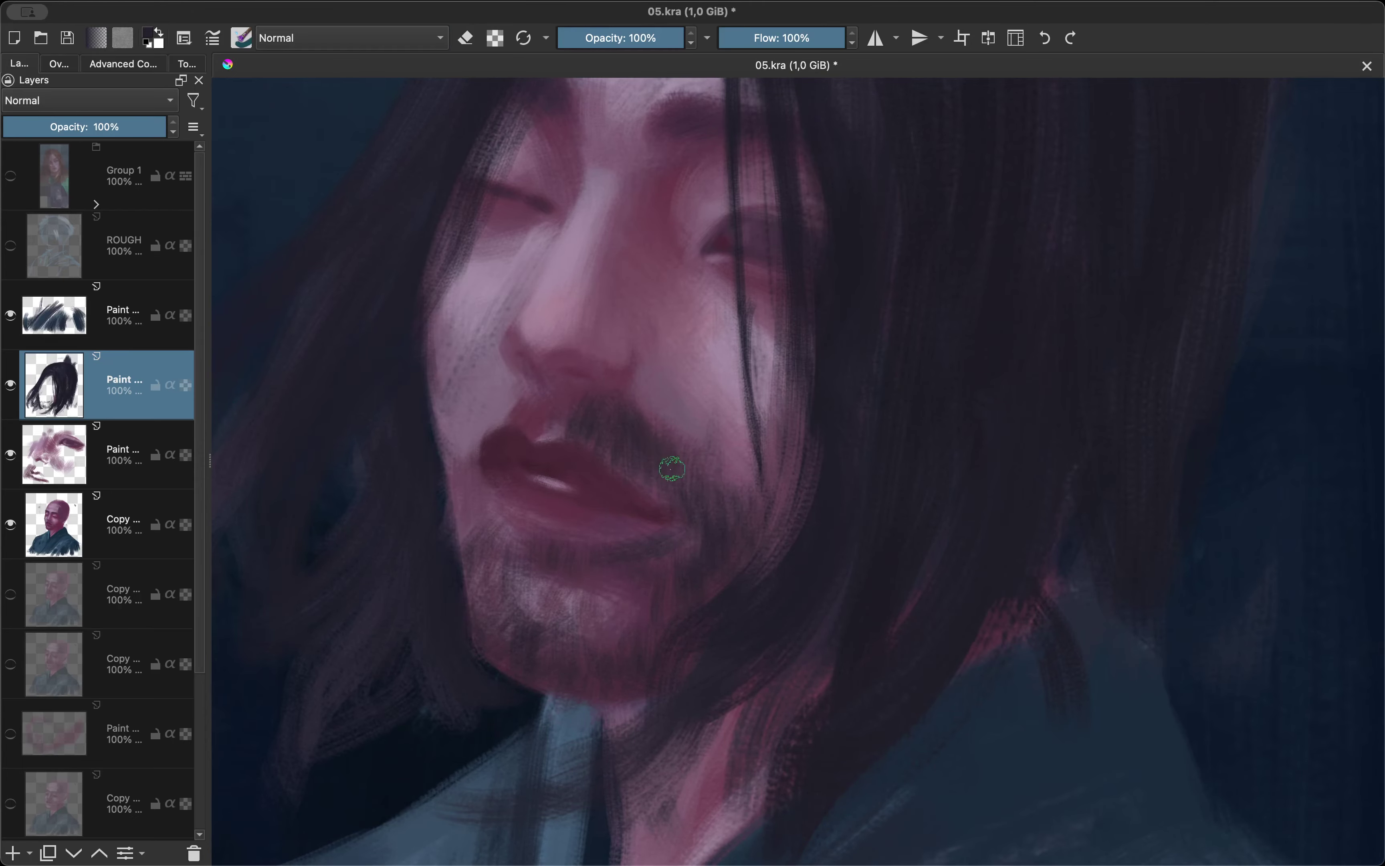
Add a small dark moustache stroke and erase small gaps in the hair.
key("m")
left_click_drag(652, 447, 711, 414)
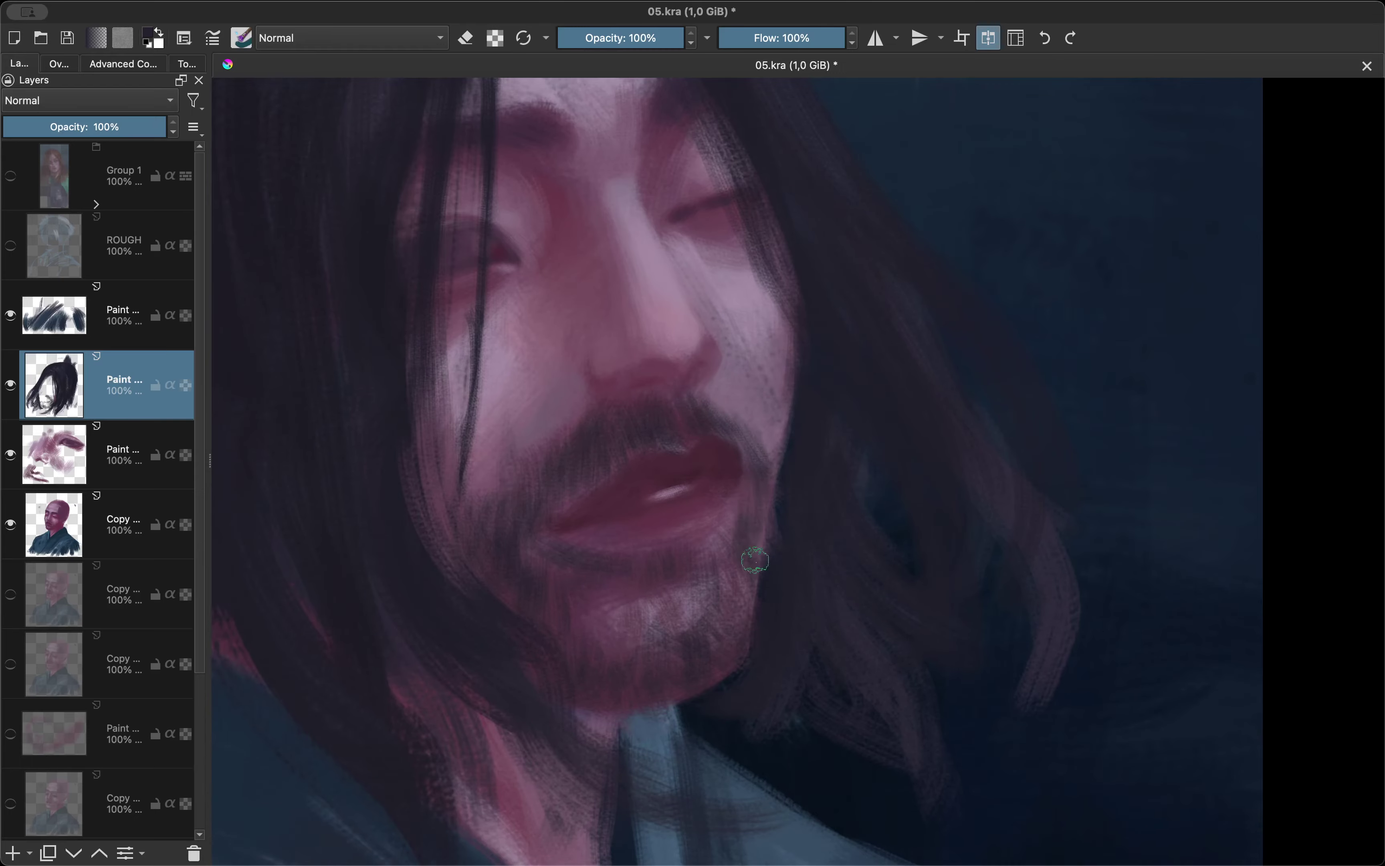
key("m")
key("e")
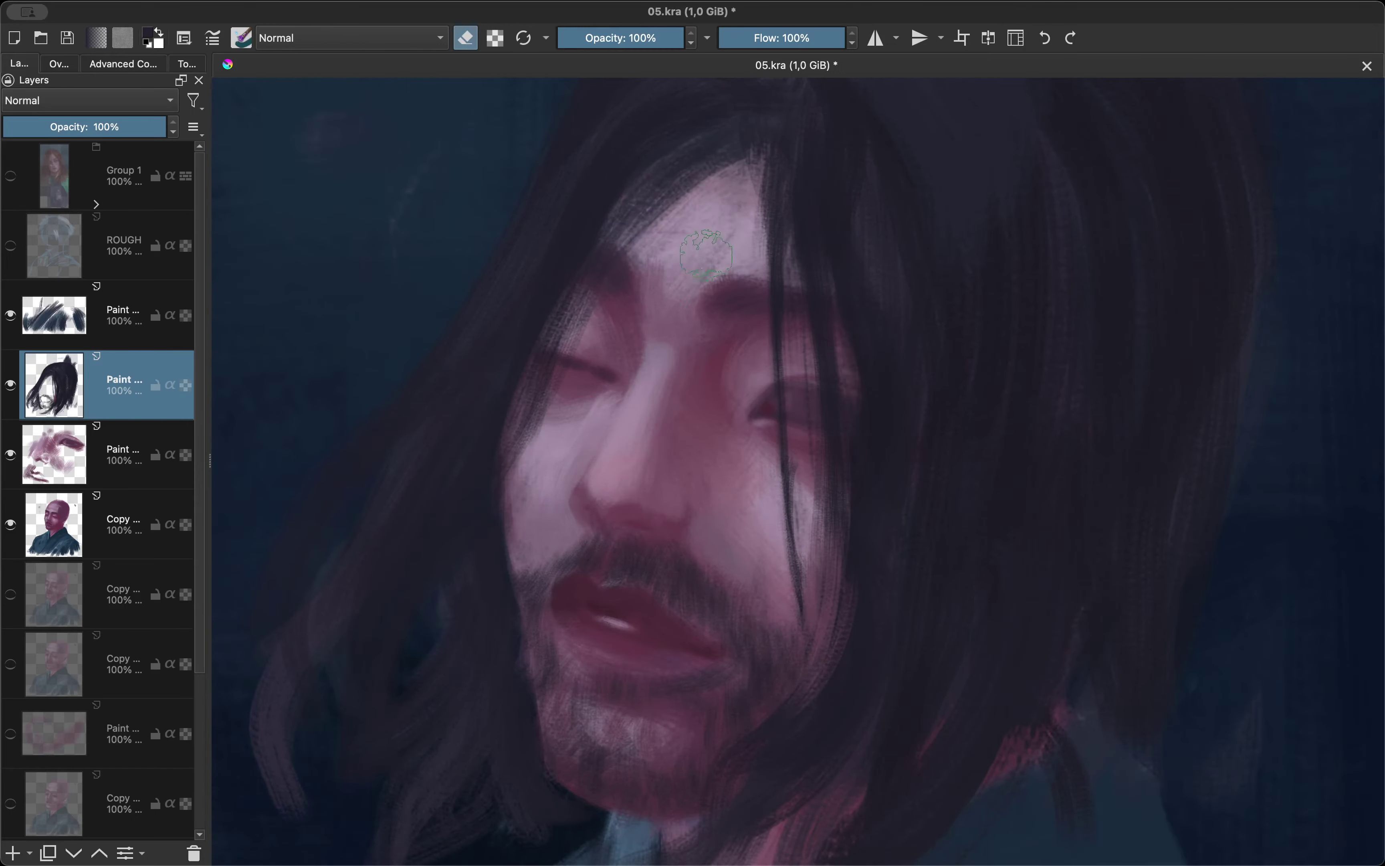
left_click_drag(587, 323, 627, 358)
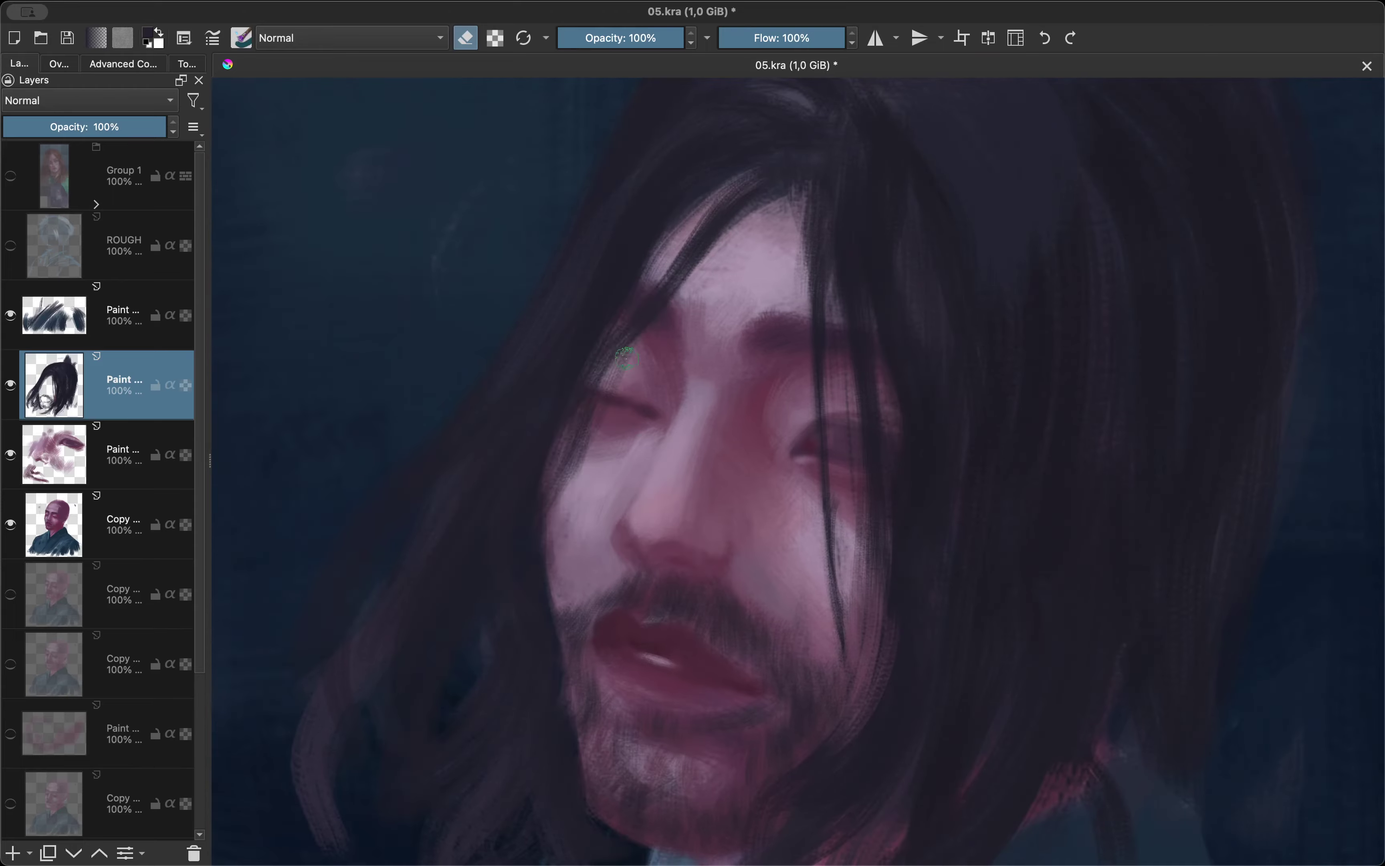
key("m")
key("minus")
key("minus")
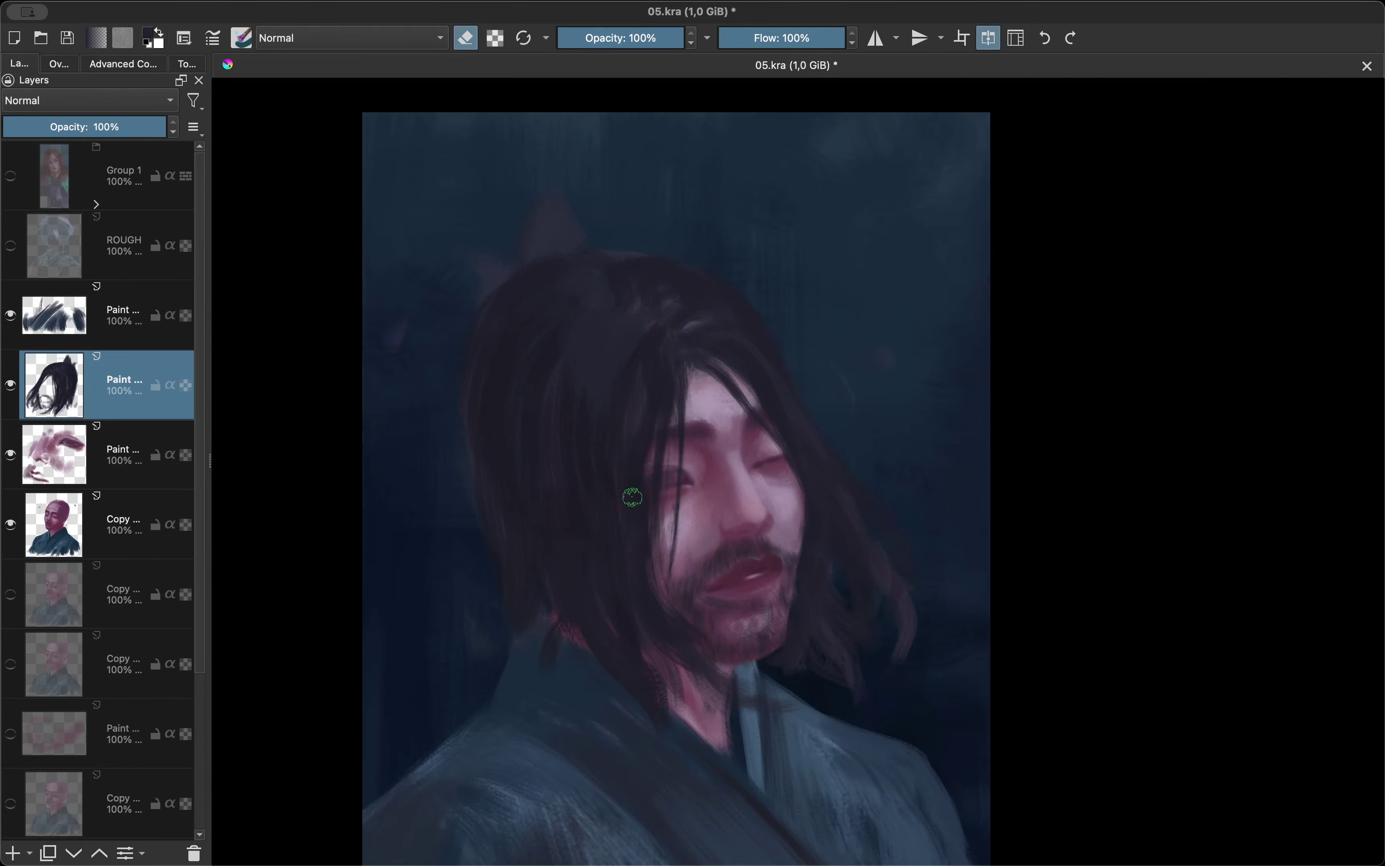
key("plus")
left_click_drag(644, 321, 665, 493)
Return to the upright, unmirrored view and pick a pinkish skin tone from the face.
key("e")
key("6")
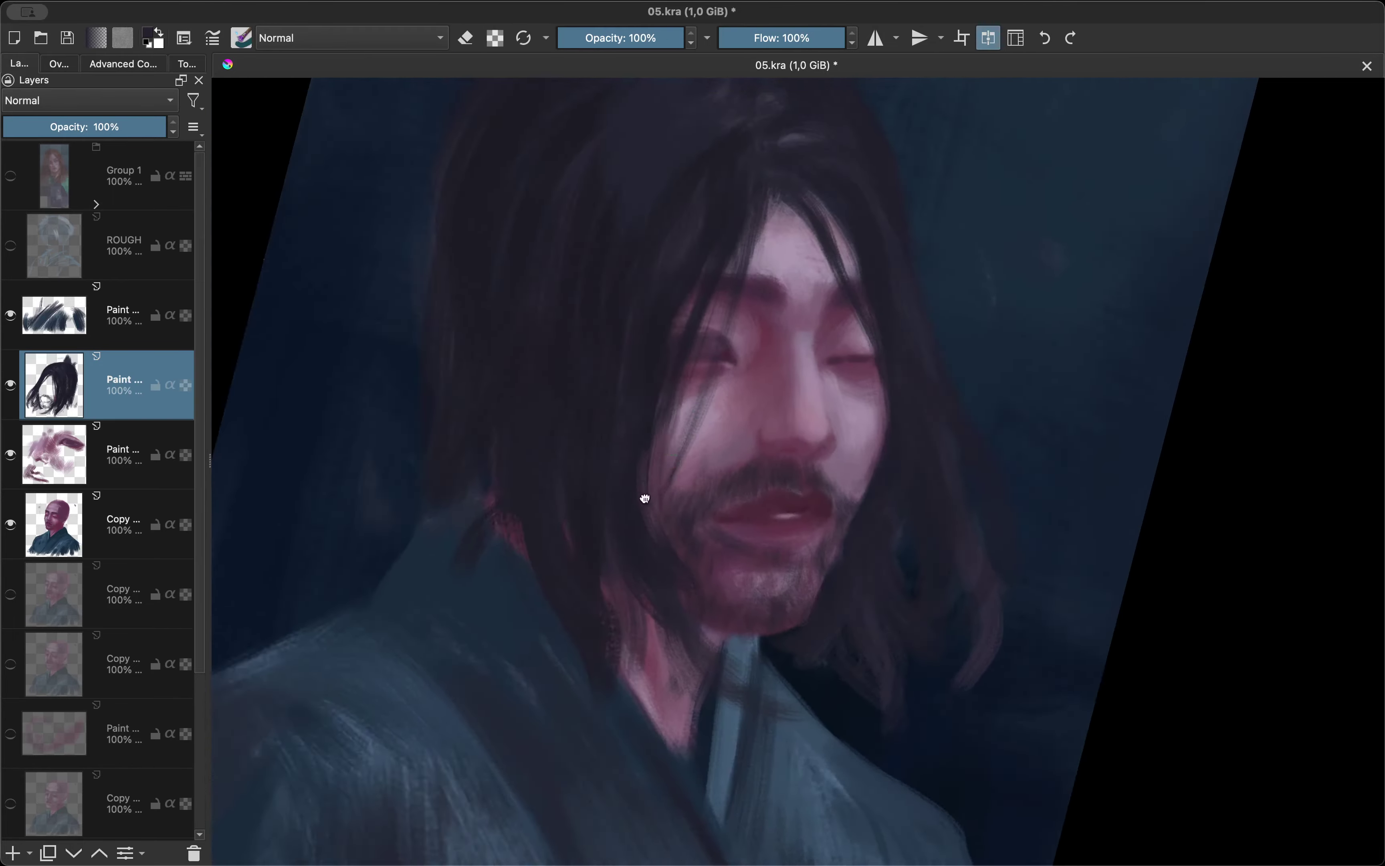
key("5")
key("m")
key("m")
left_click(727, 444, "ctrl")
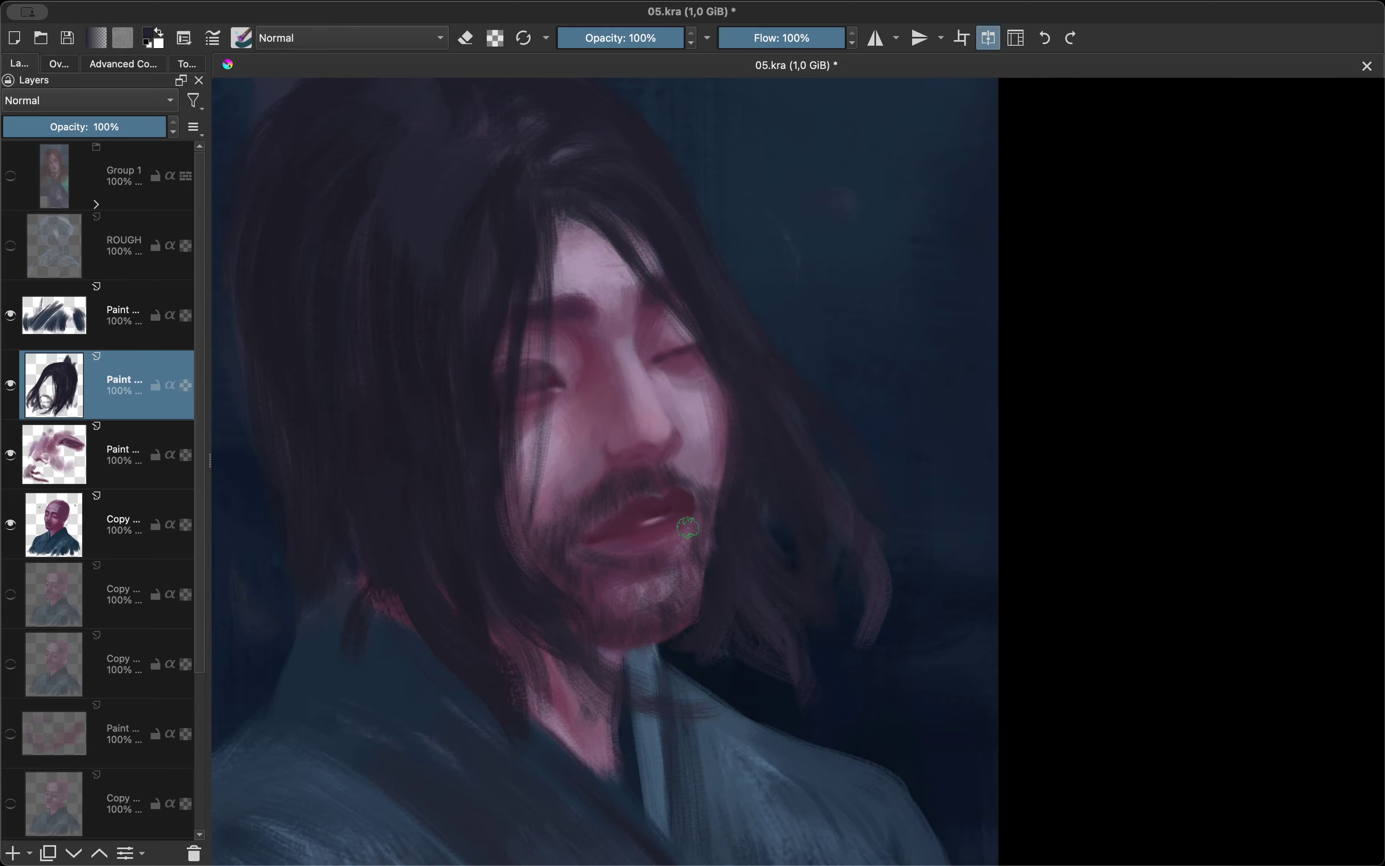
Reposition the portrait and check the long hair in mirrored view.
left_click_drag(688, 527, 602, 295)
scroll(646, 309, "up", 3)
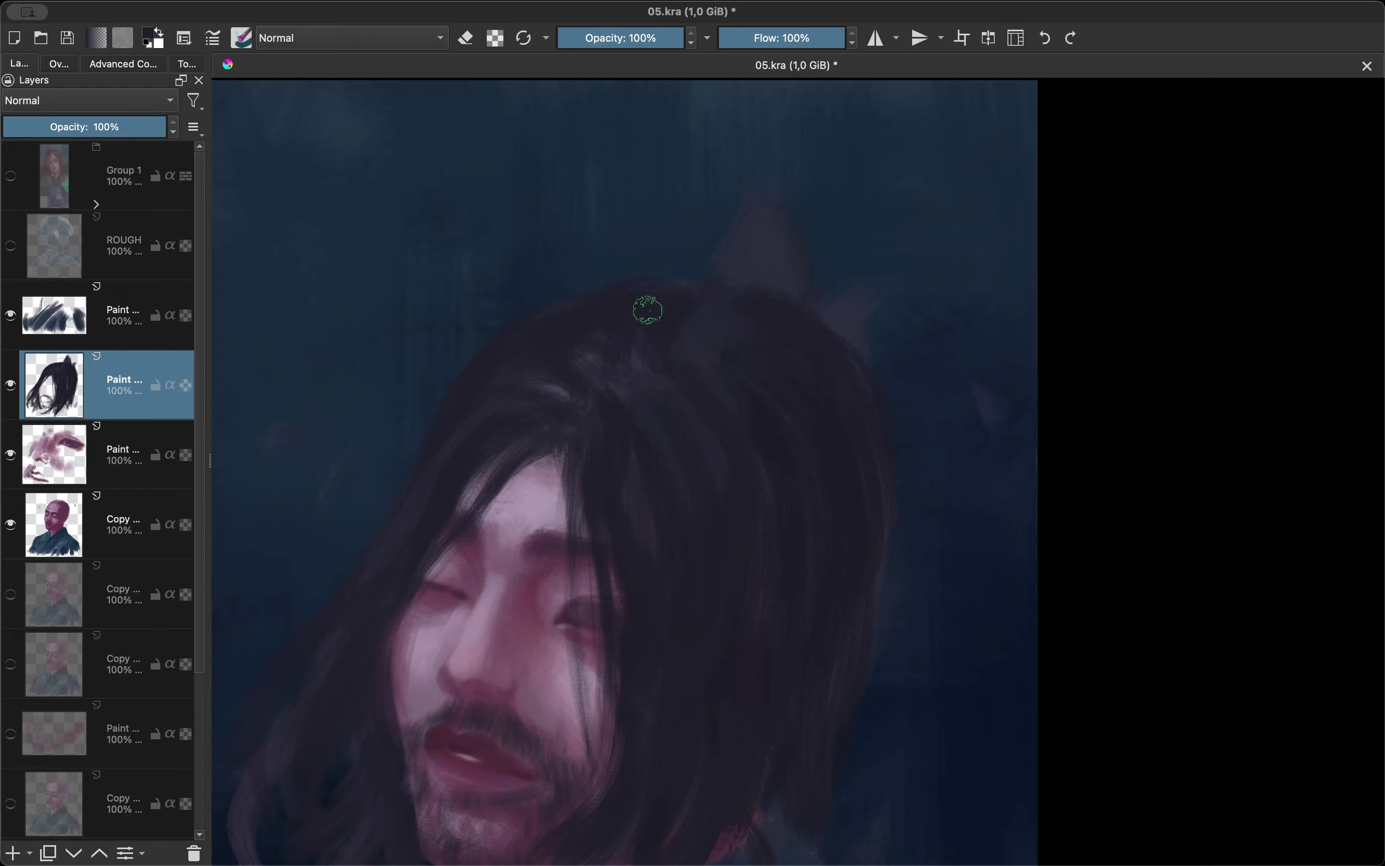
key("m")
key("m")
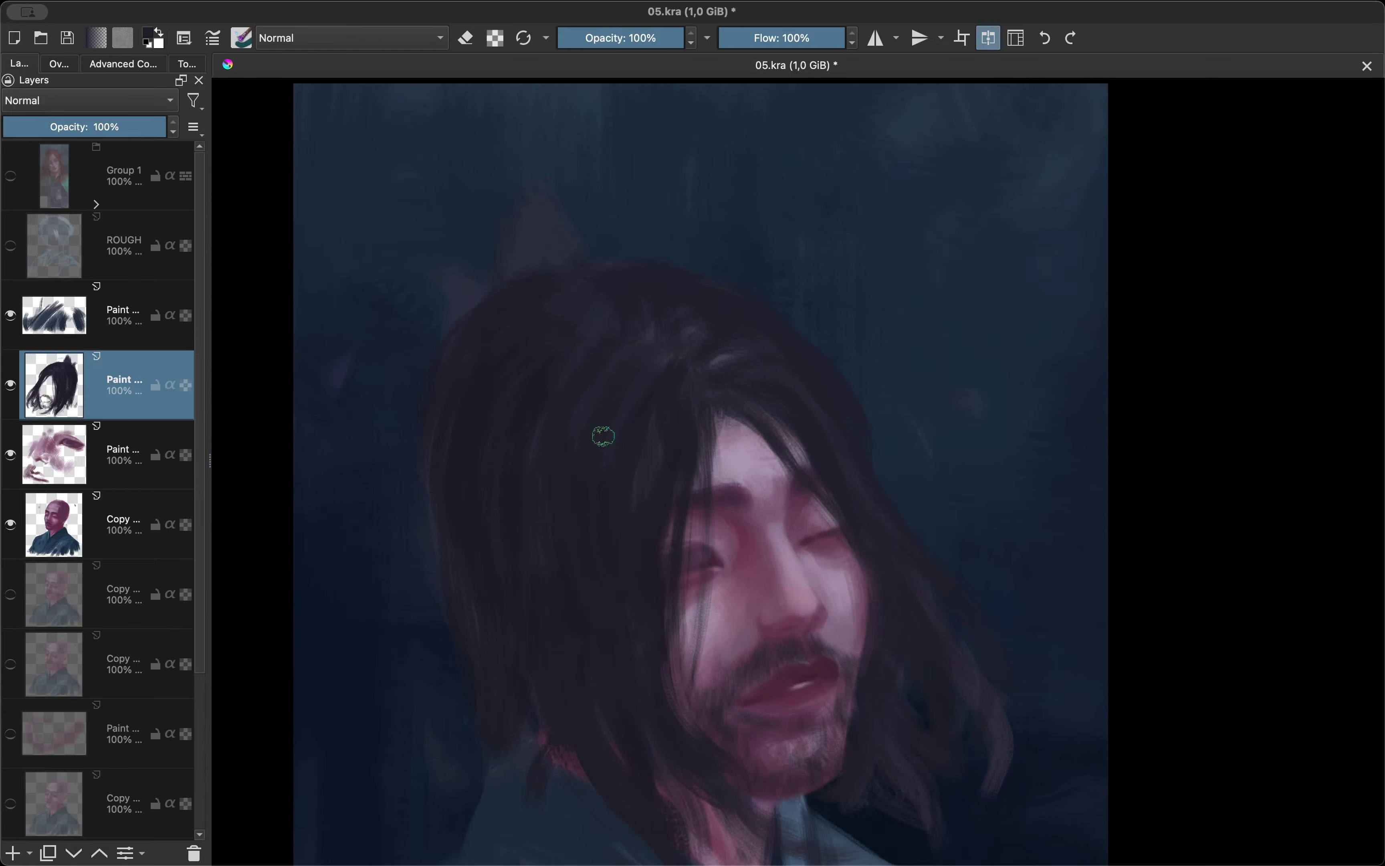
key("m")
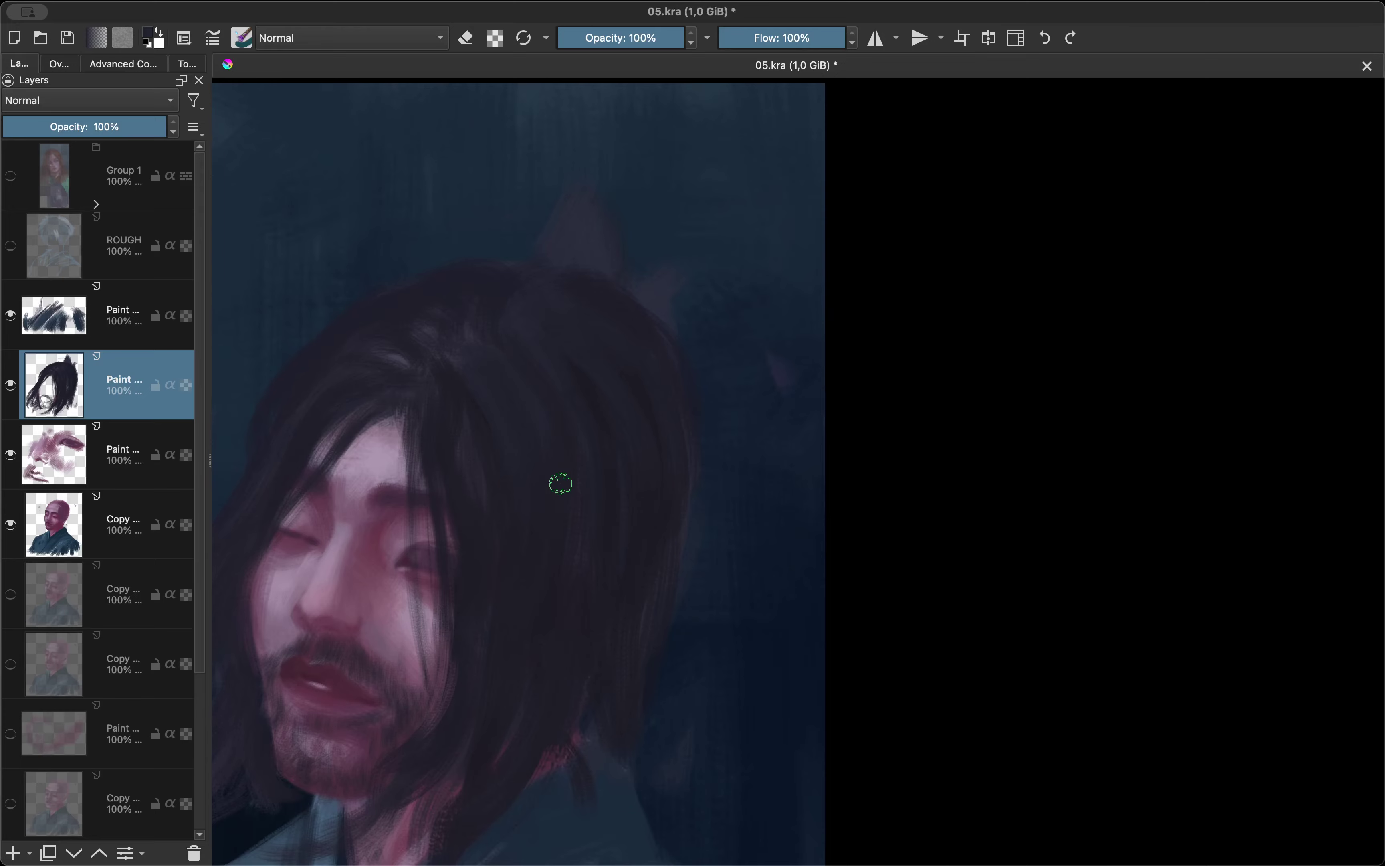
scroll(560, 484, "up", 2)
key("m")
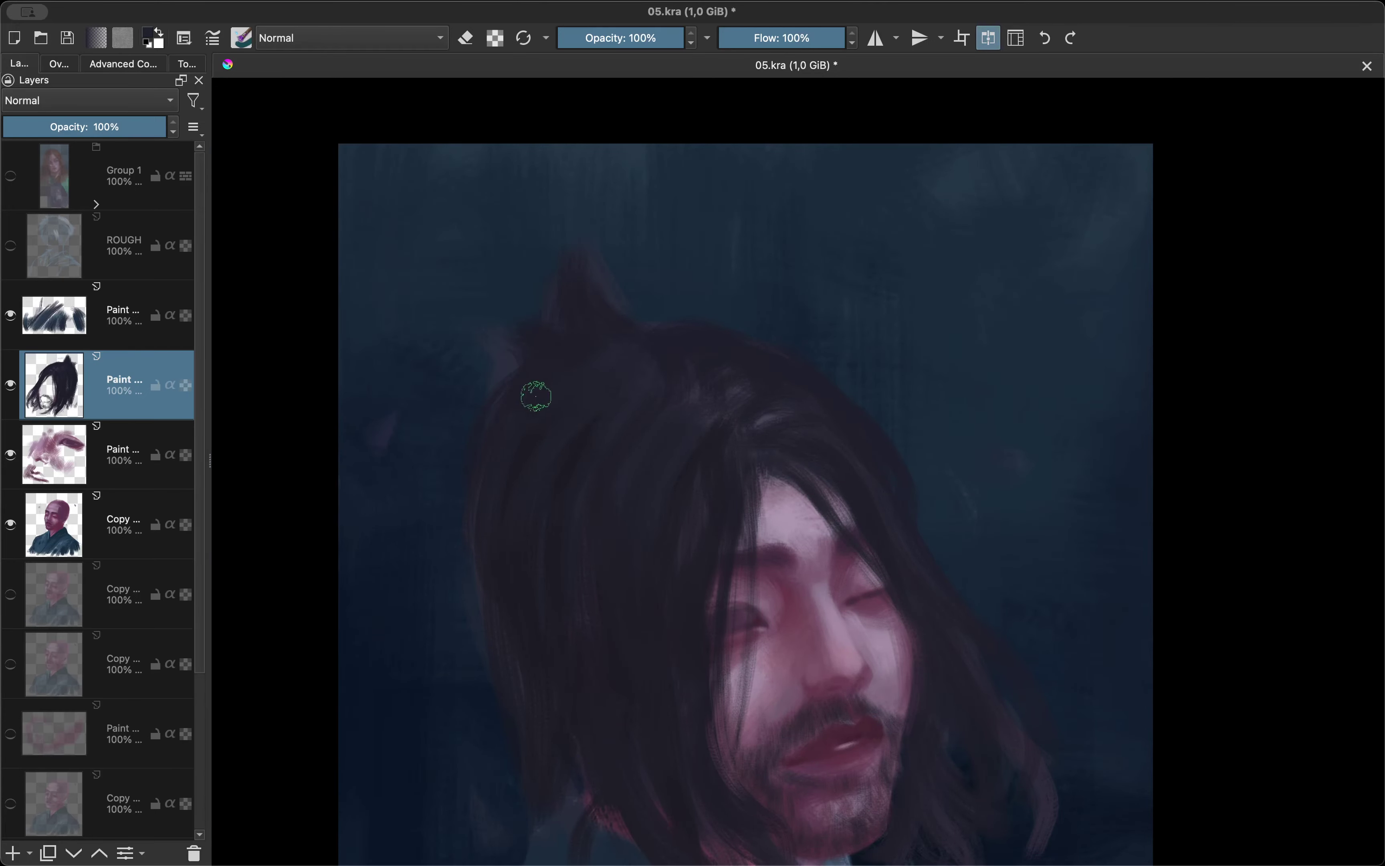
scroll(482, 372, "down", 5)
scroll(757, 489, "up", 5)
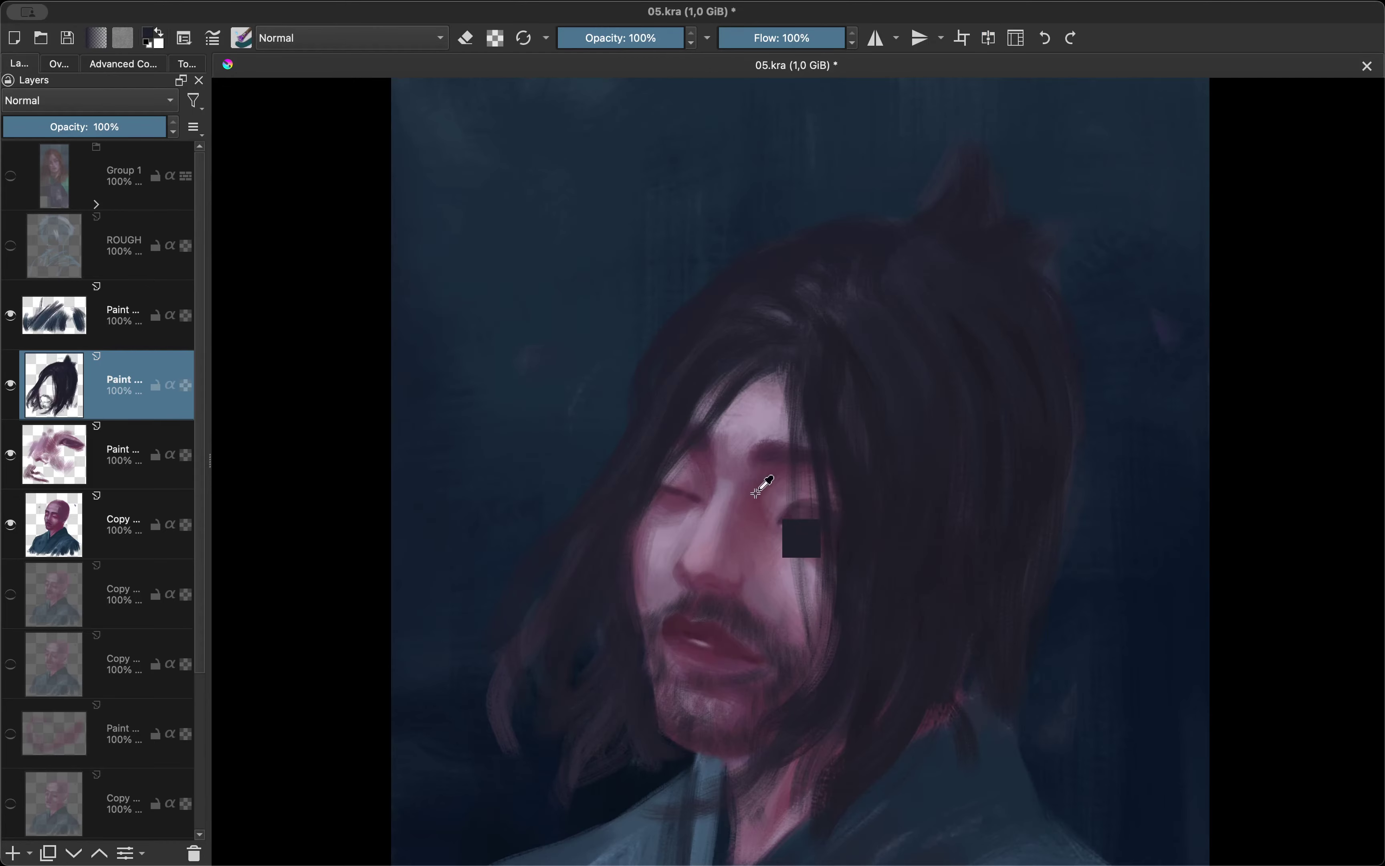
key("m")
Switch back to normal painting and repeatedly compare the face flipped and unflipped.
key("e")
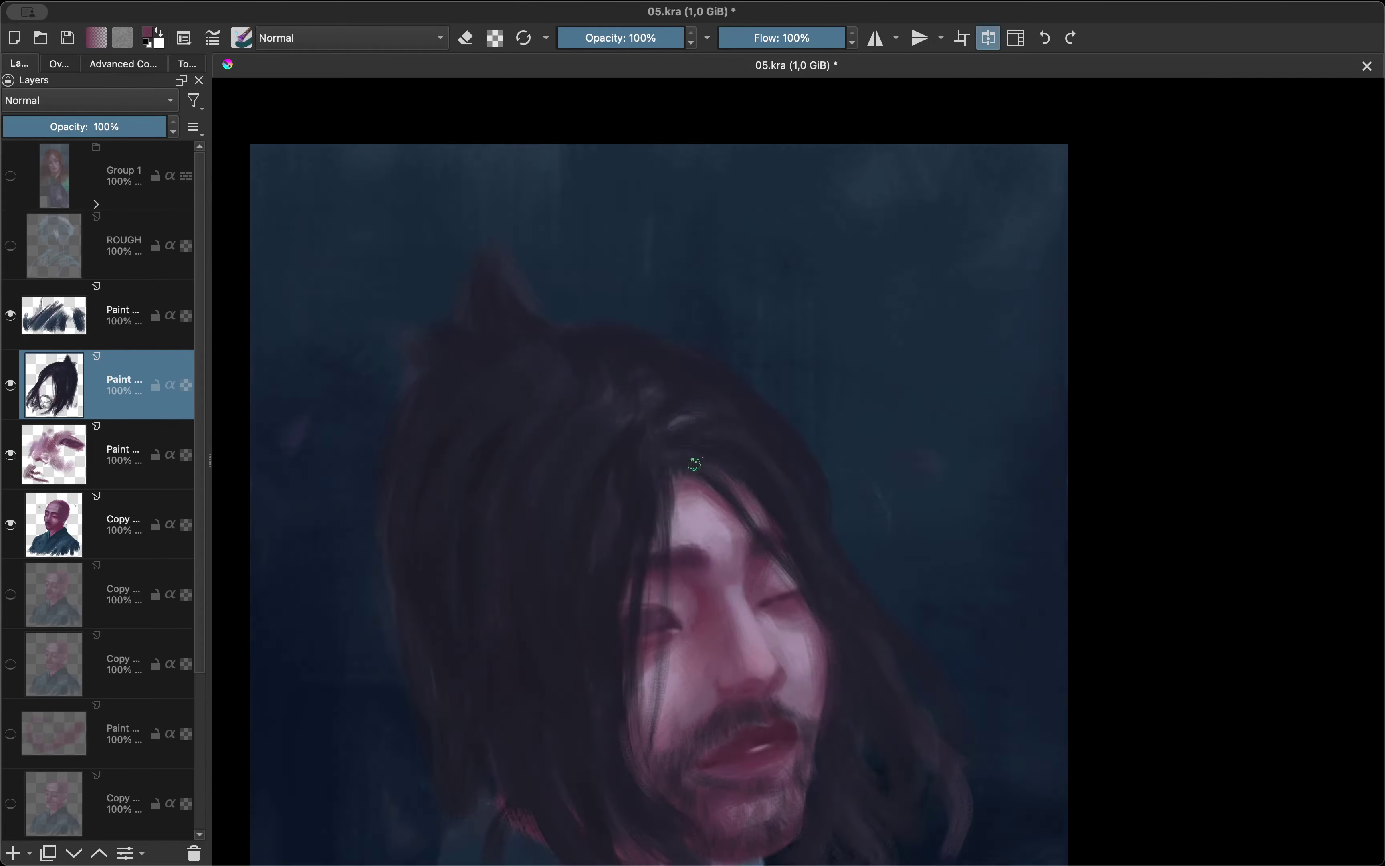
key("m")
scroll(693, 403, "down", 3)
key("m")
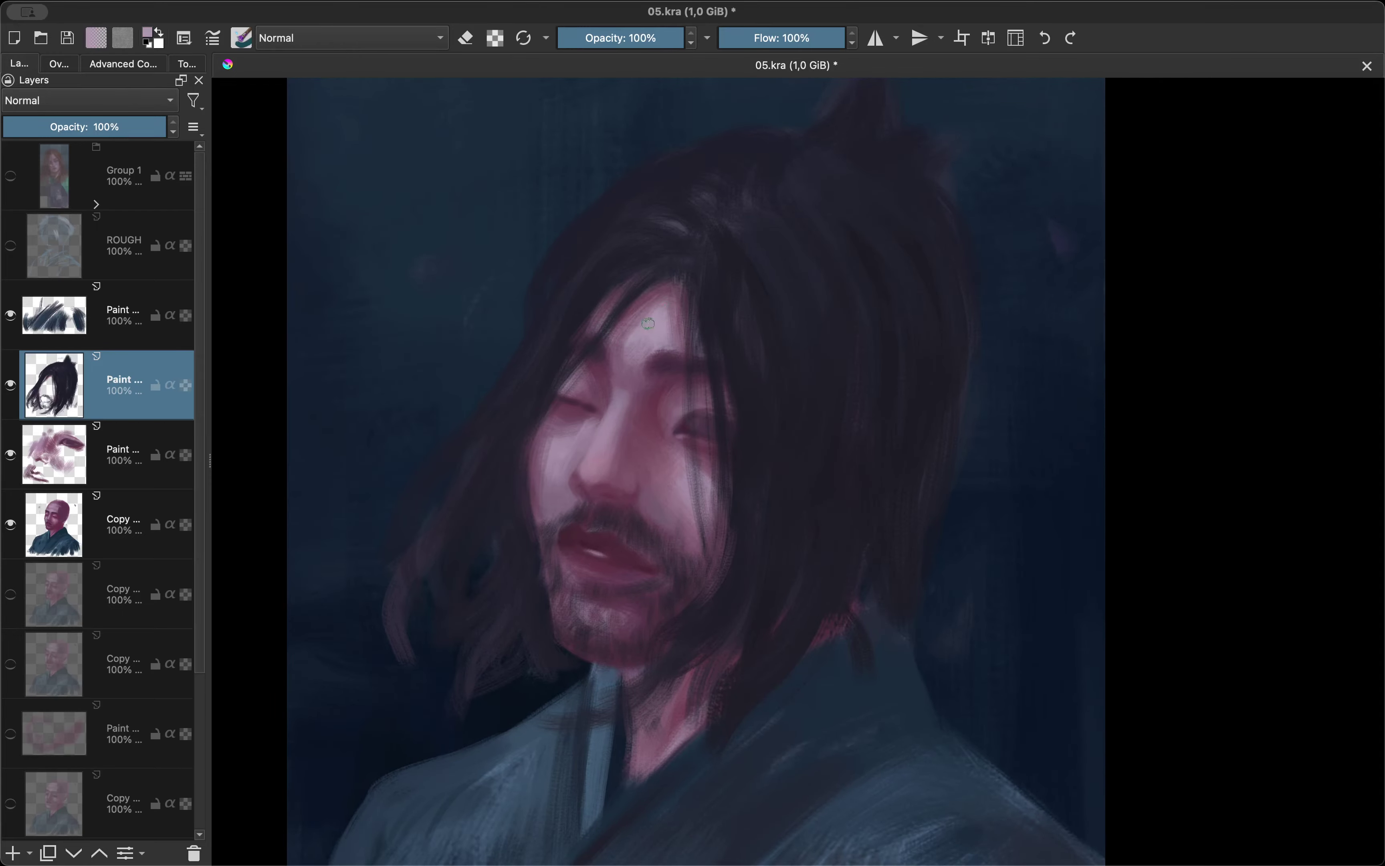
key("m")
scroll(637, 424, "up", 3)
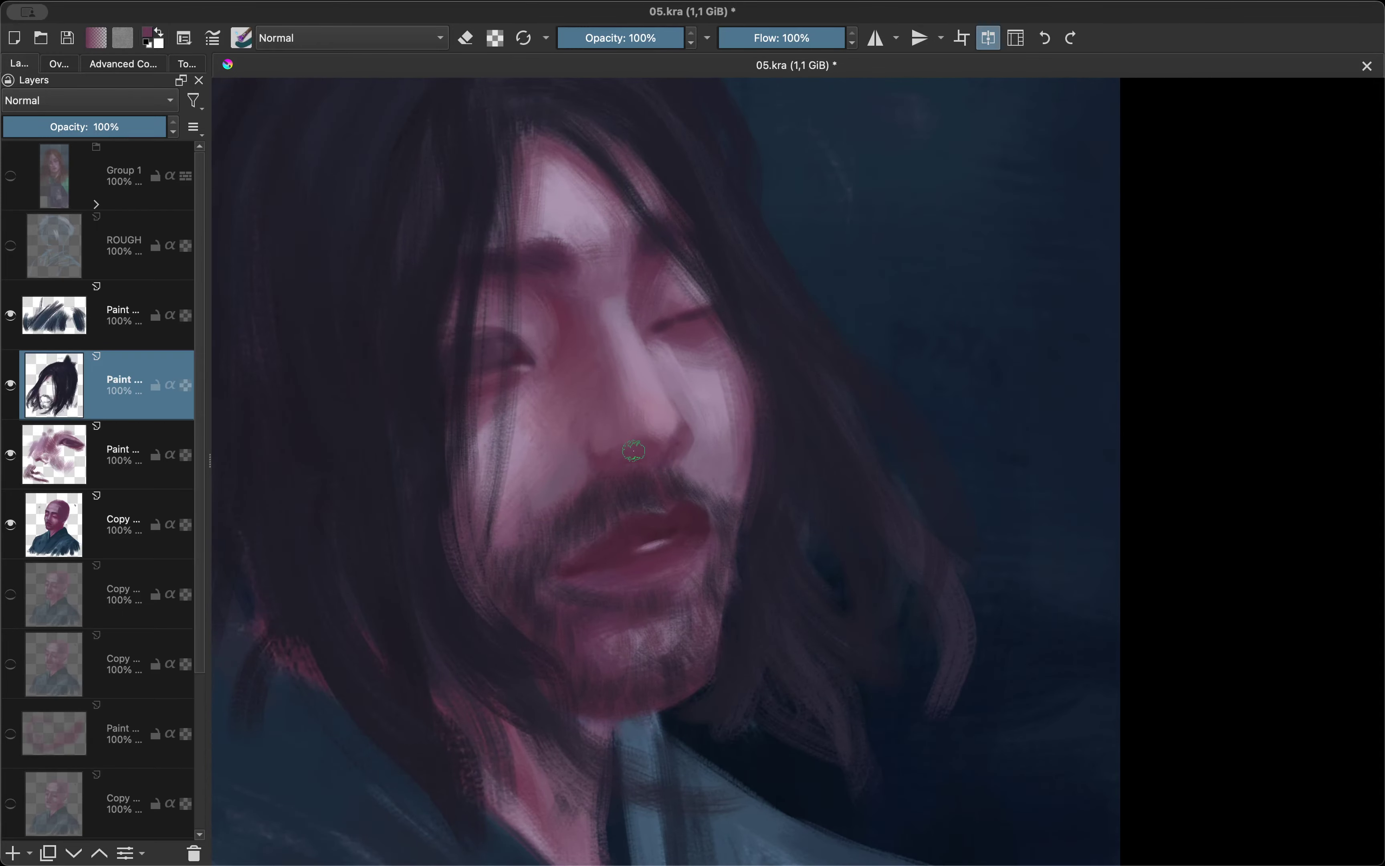
key("m")
scroll(707, 525, "up", 3)
key("m")
scroll(735, 477, "down", 2)
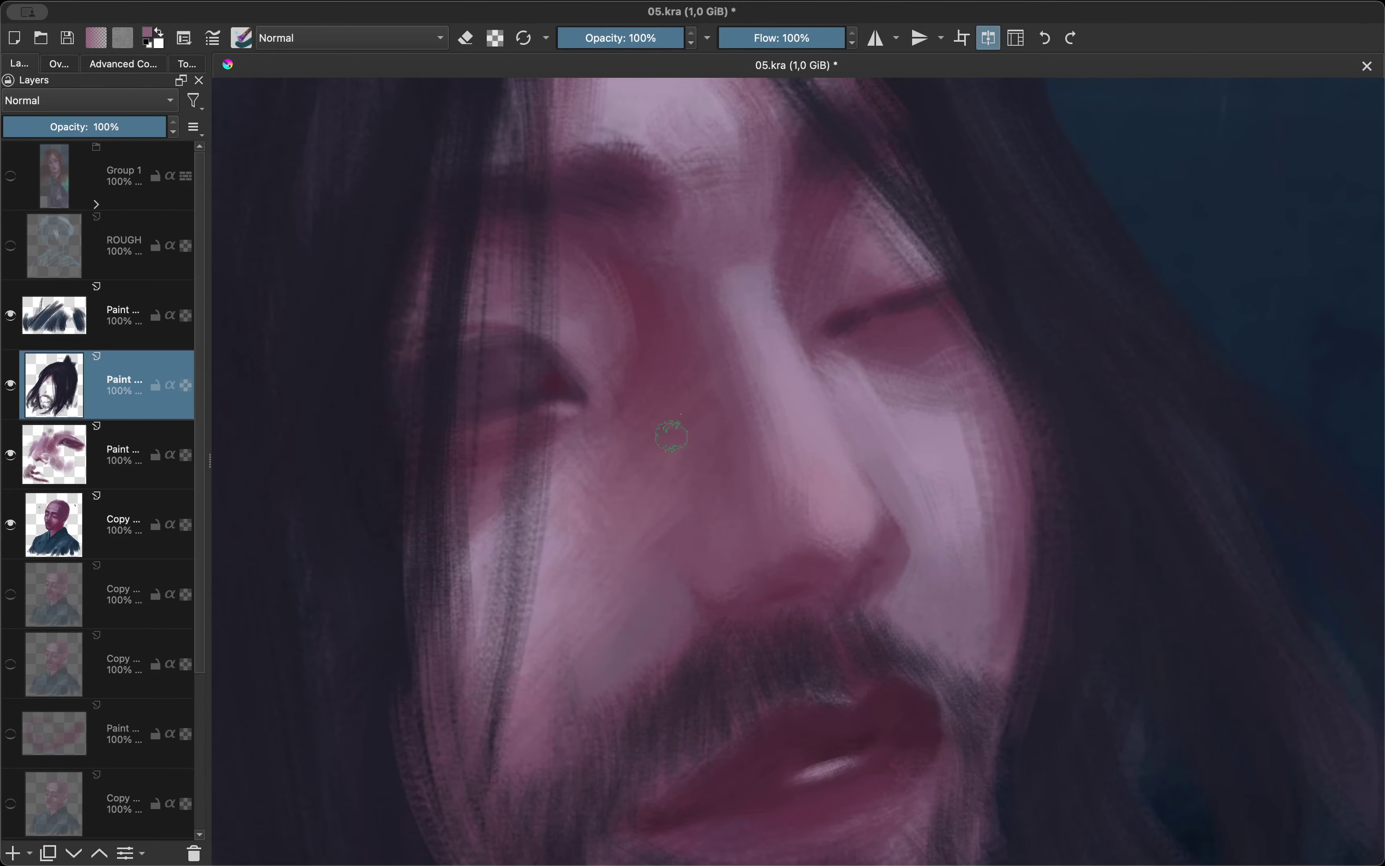
key("m")
scroll(529, 610, "down", 3)
Tilt the canvas, reset it upright, and sample a dark tone from the painting.
key("6")
scroll(615, 346, "up", 2)
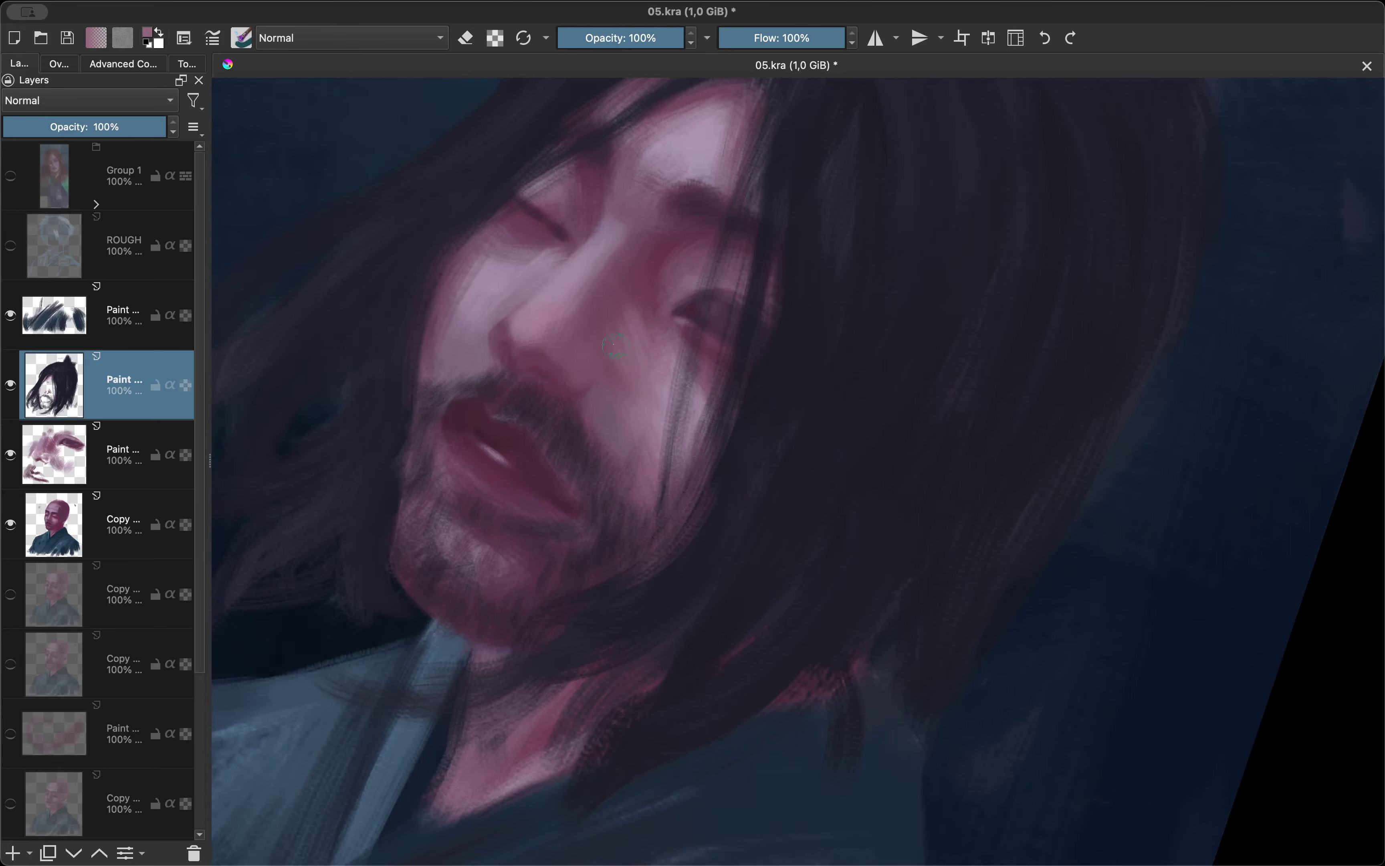
key("5")
scroll(570, 348, "down", 3)
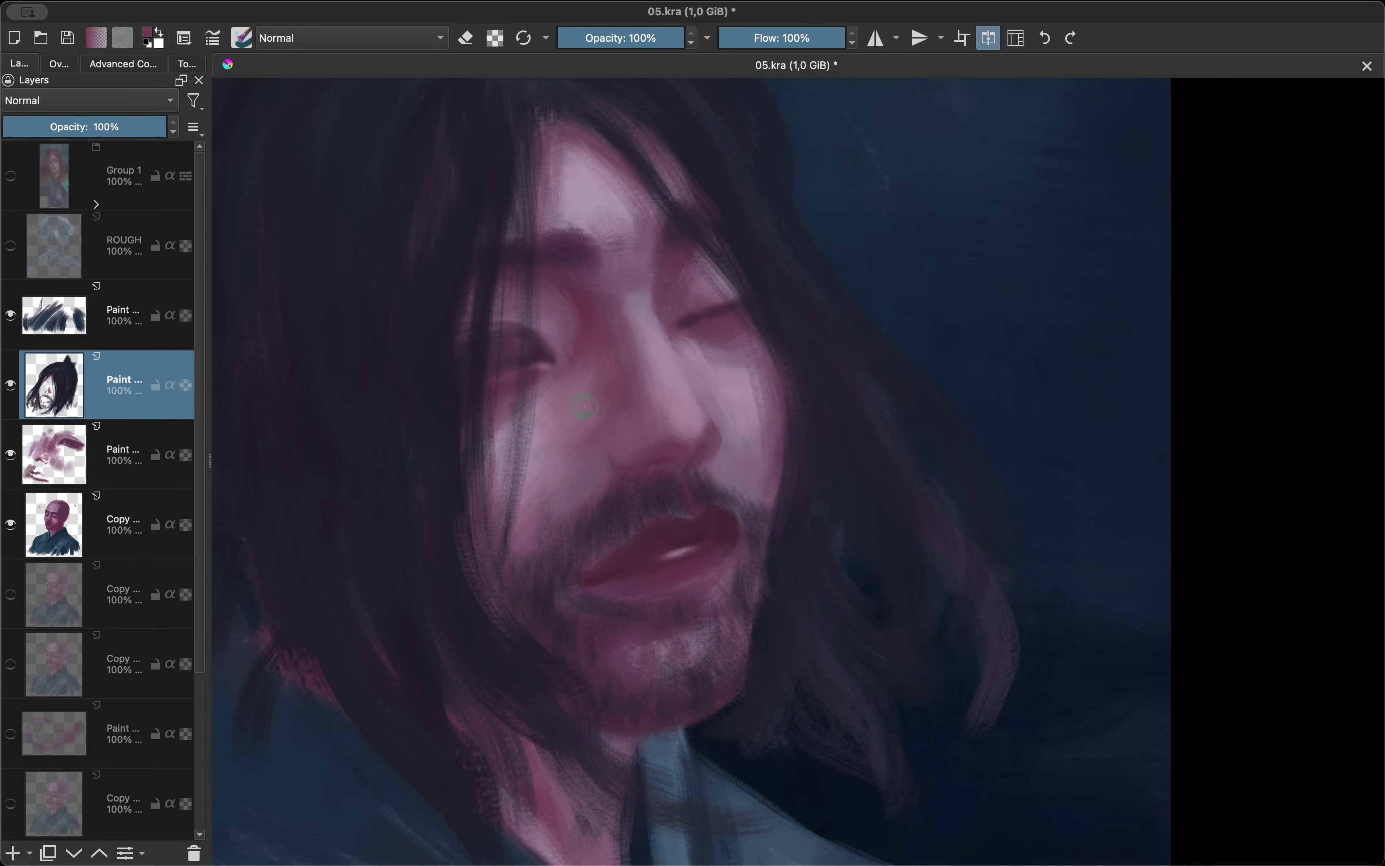
scroll(634, 356, "up", 2)
scroll(645, 430, "down", 2)
scroll(645, 430, "up", 2)
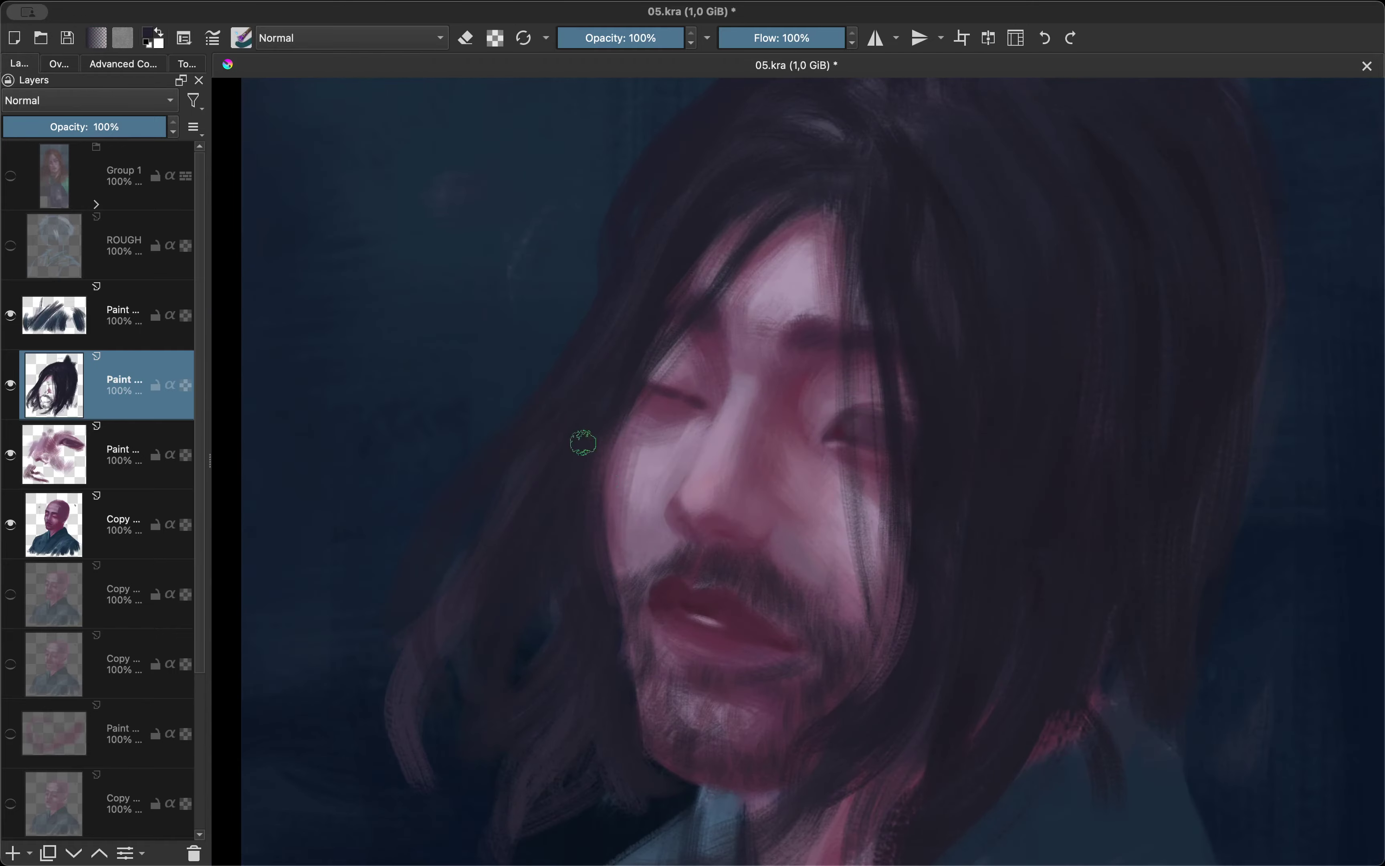
left_click(532, 543, "ctrl")
scroll(528, 553, "down", 3)
scroll(630, 458, "up", 3)
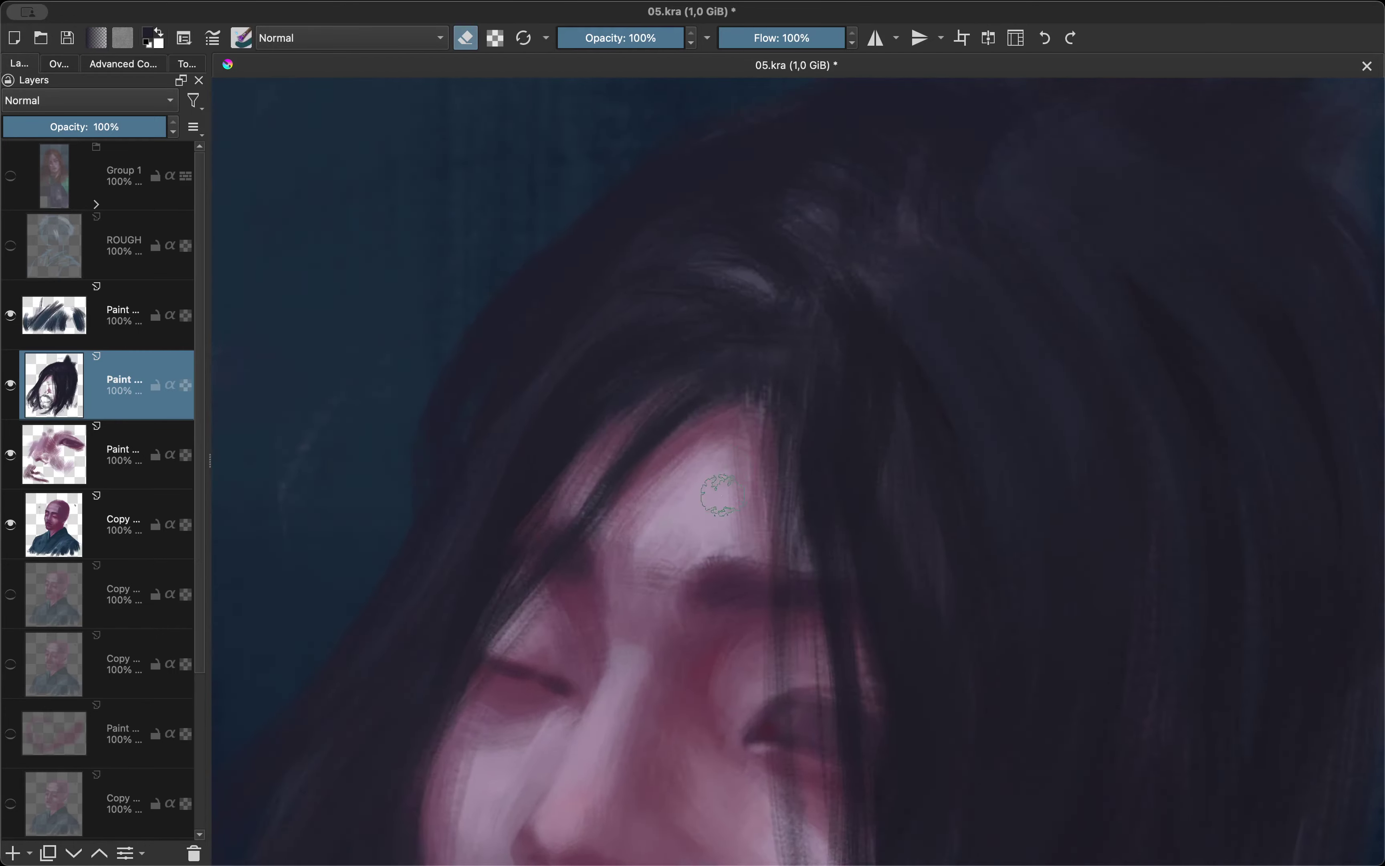
scroll(744, 515, "down", 1)
Hide the hair layer and make the face layer below it active.
scroll(824, 569, "up", 1)
left_click(824, 570, "ctrl")
key("Page_Down")
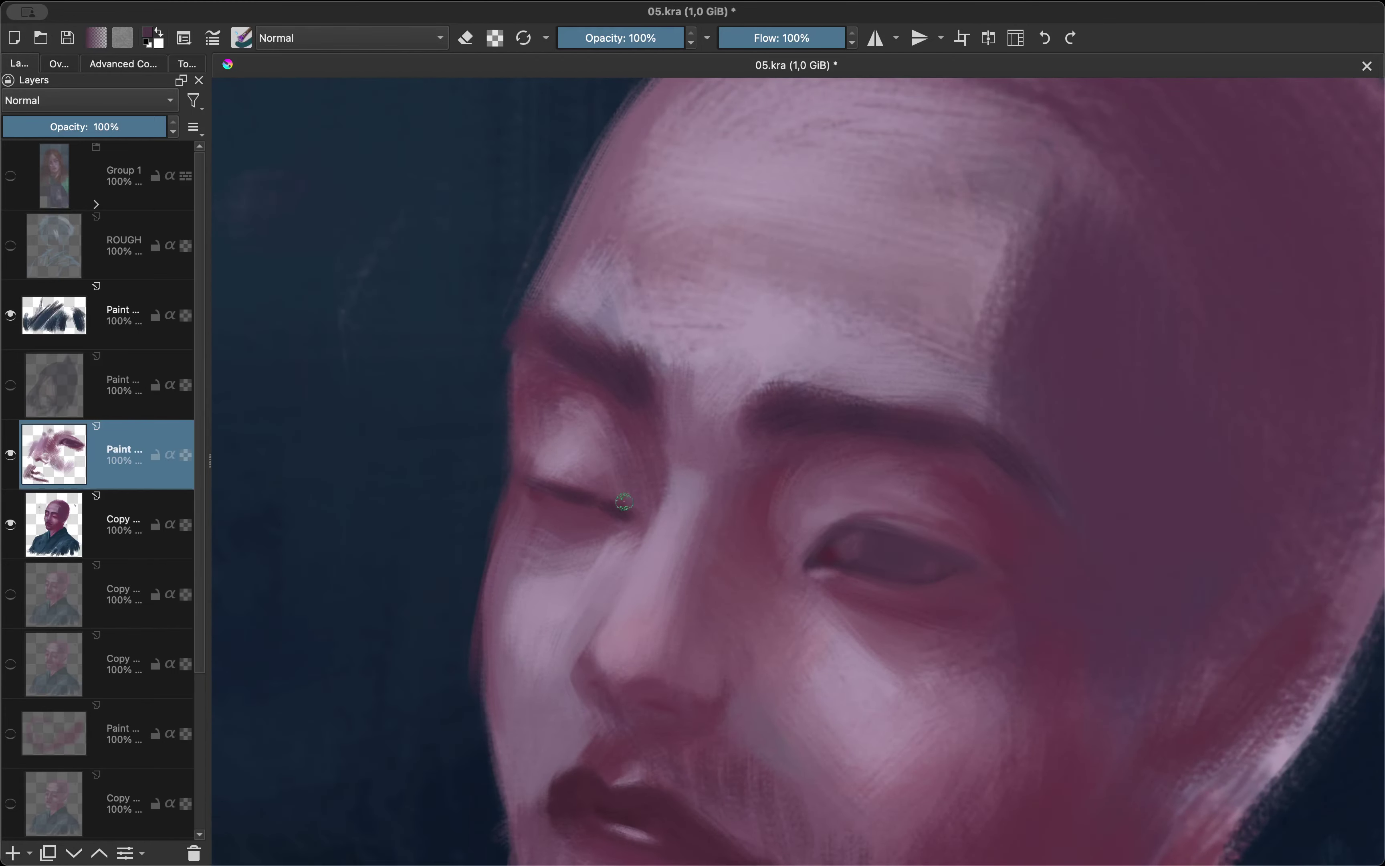
scroll(538, 440, "down", 3)
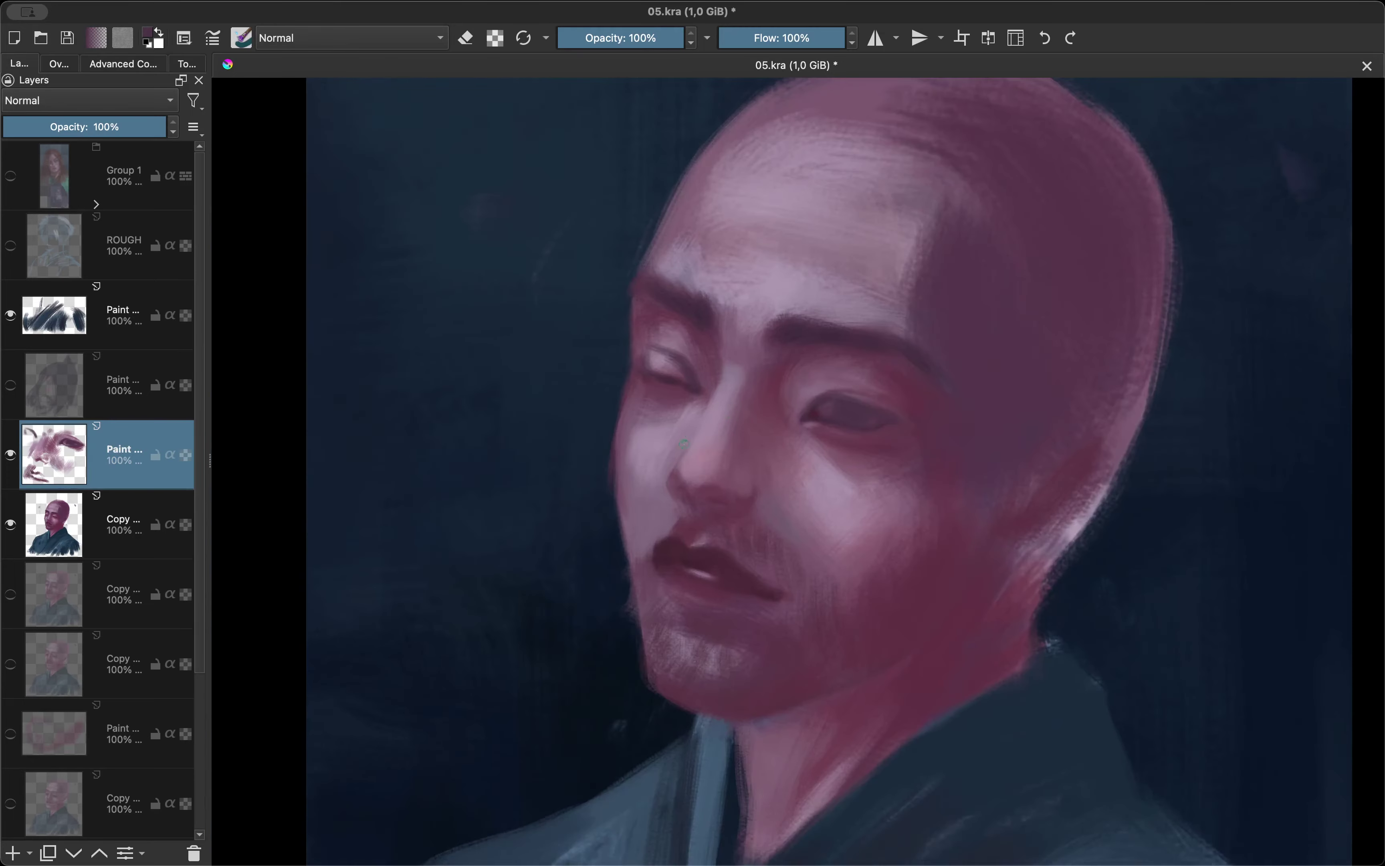
scroll(583, 392, "up", 3)
Check the eyes in mirrored view, switch to erasing, and sample the skin colour near the eye.
key("m")
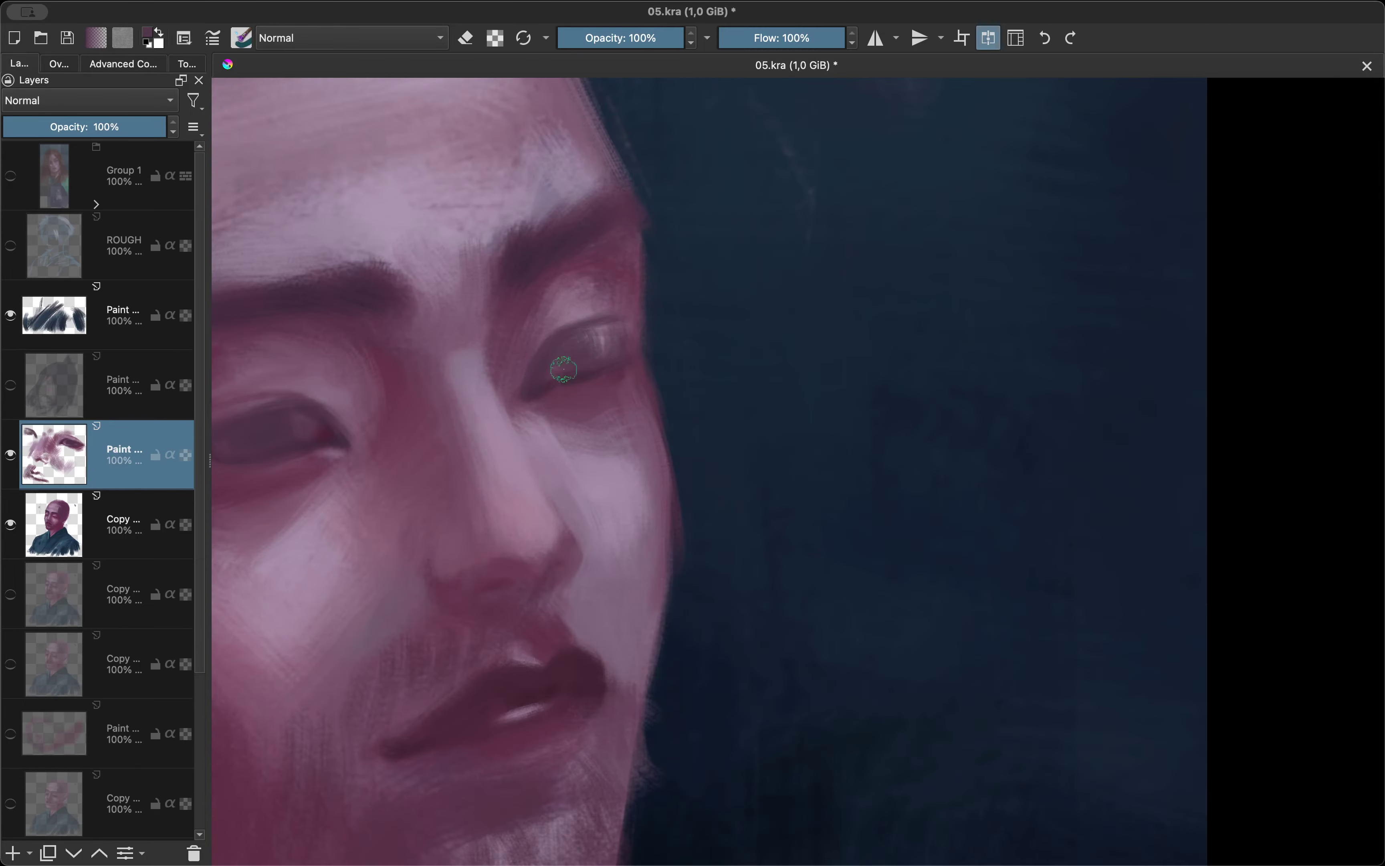
scroll(614, 446, "up", 2)
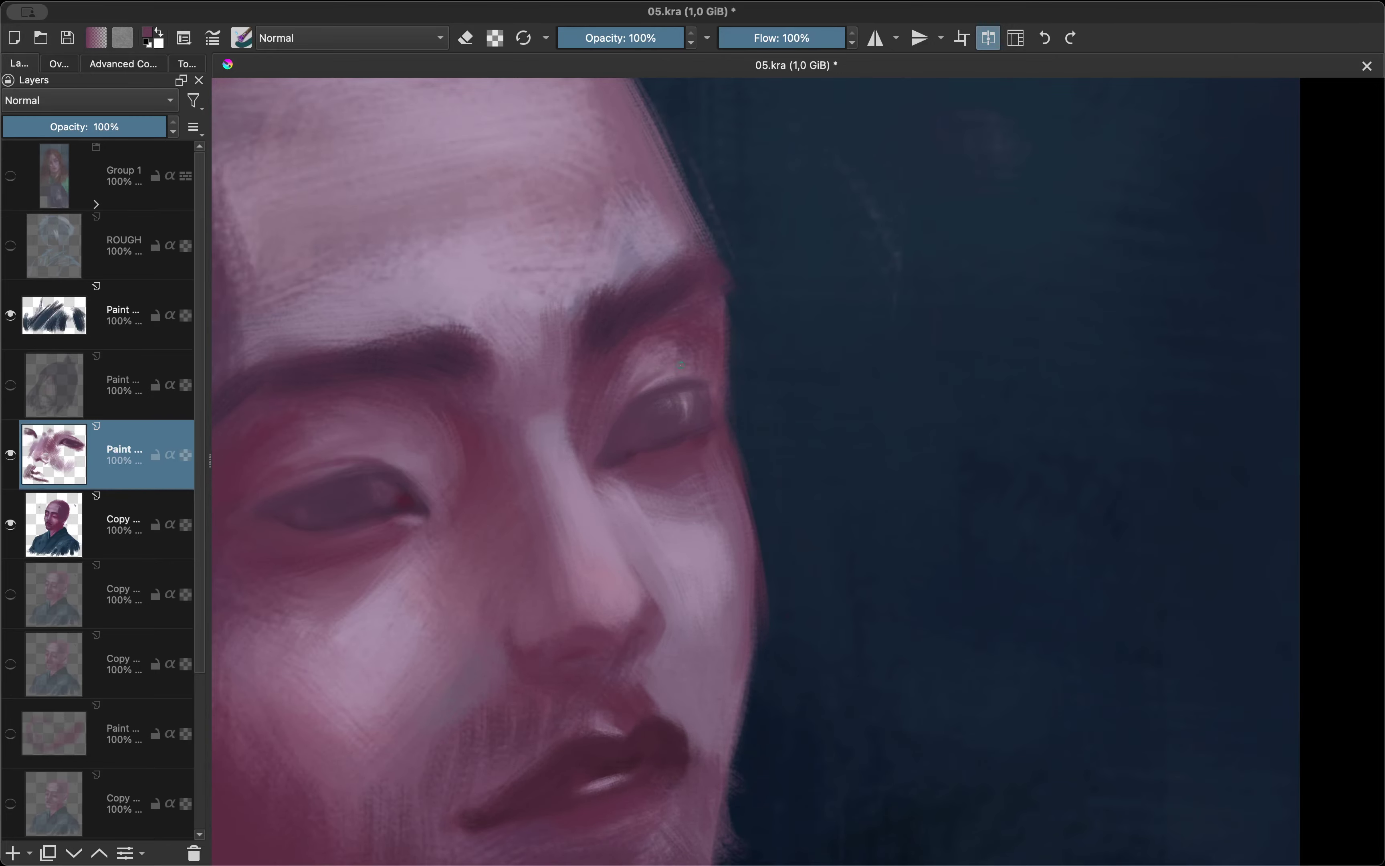
key("m")
key("e")
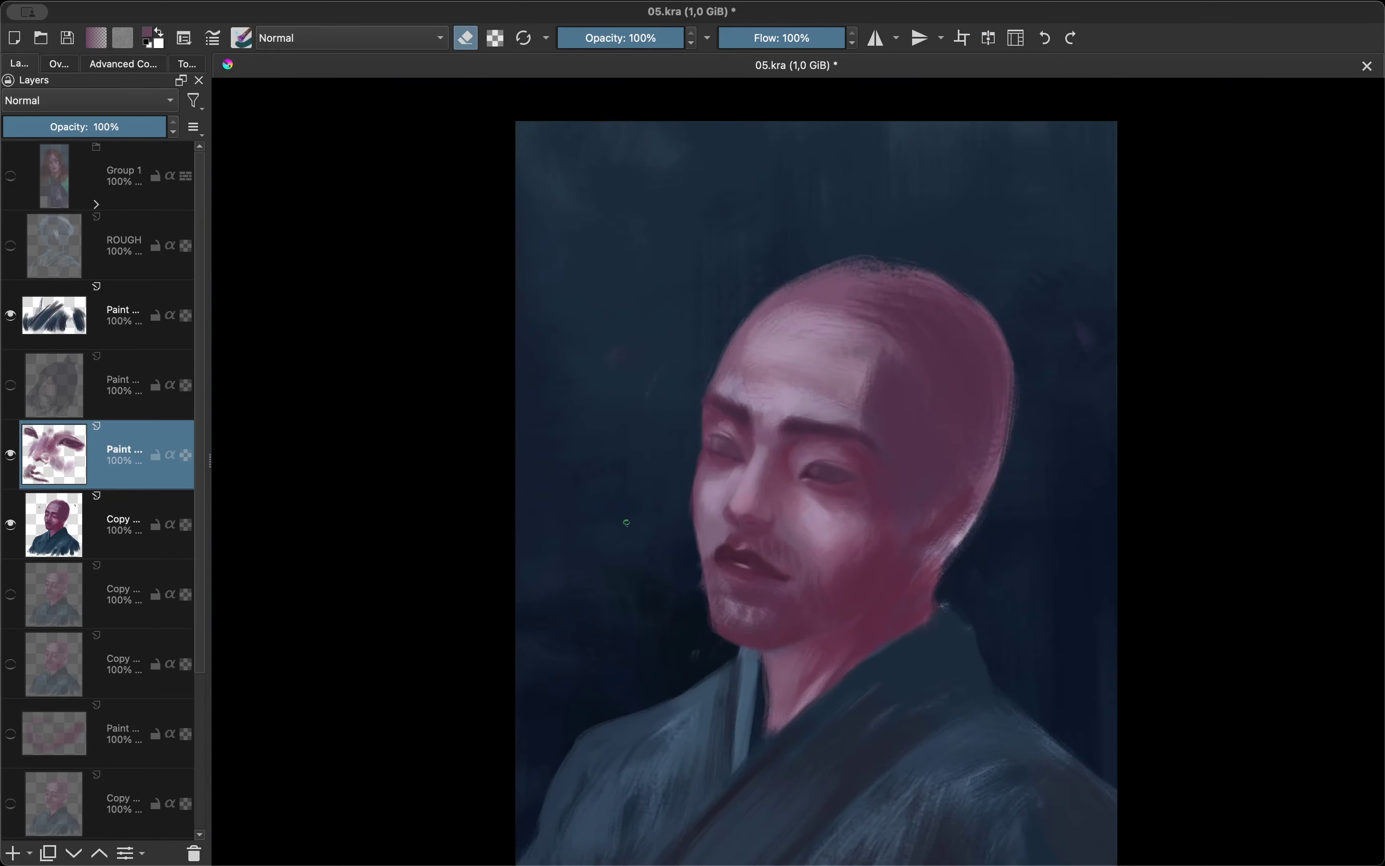
key("m")
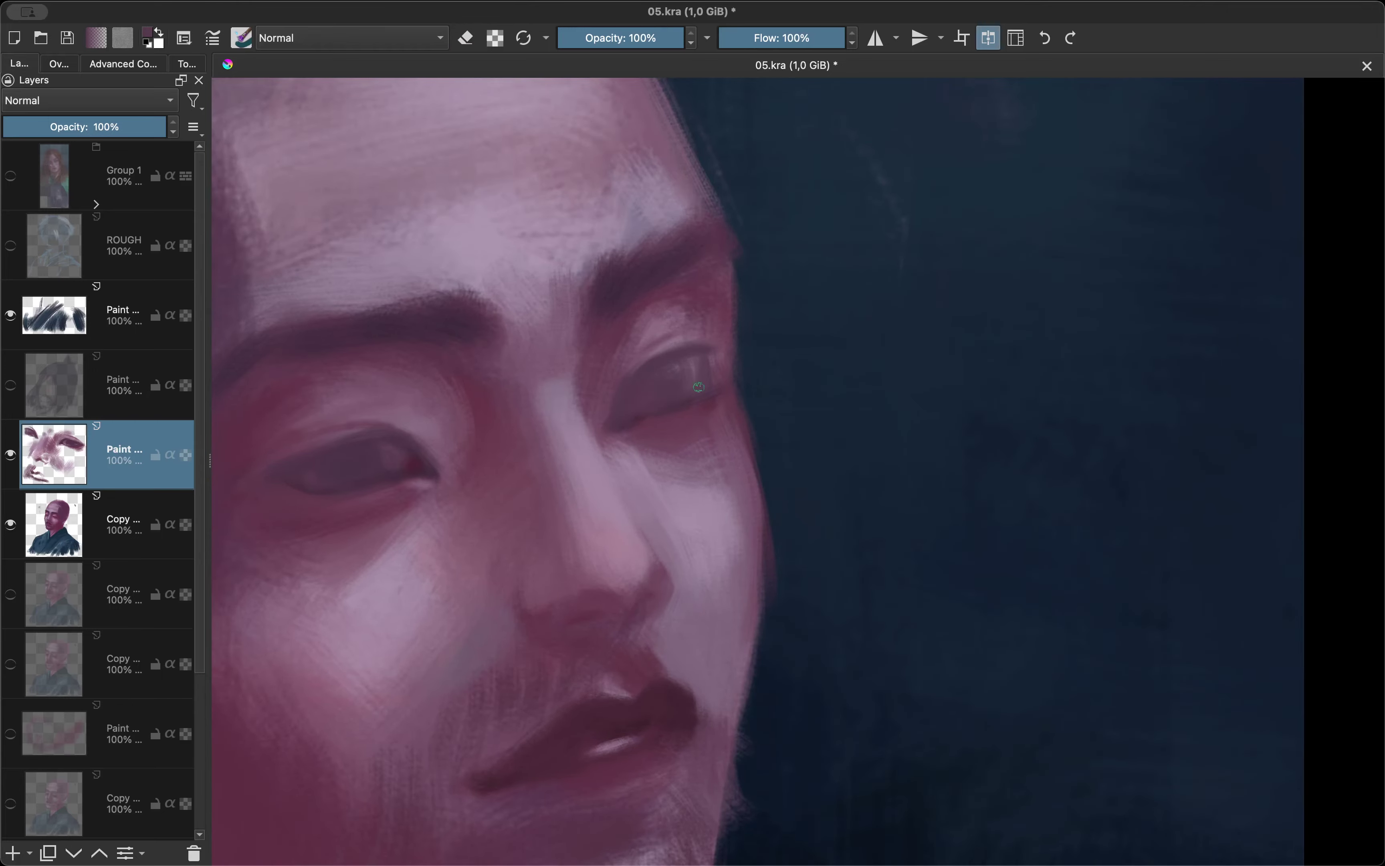
key("m")
left_click(452, 325, "ctrl")
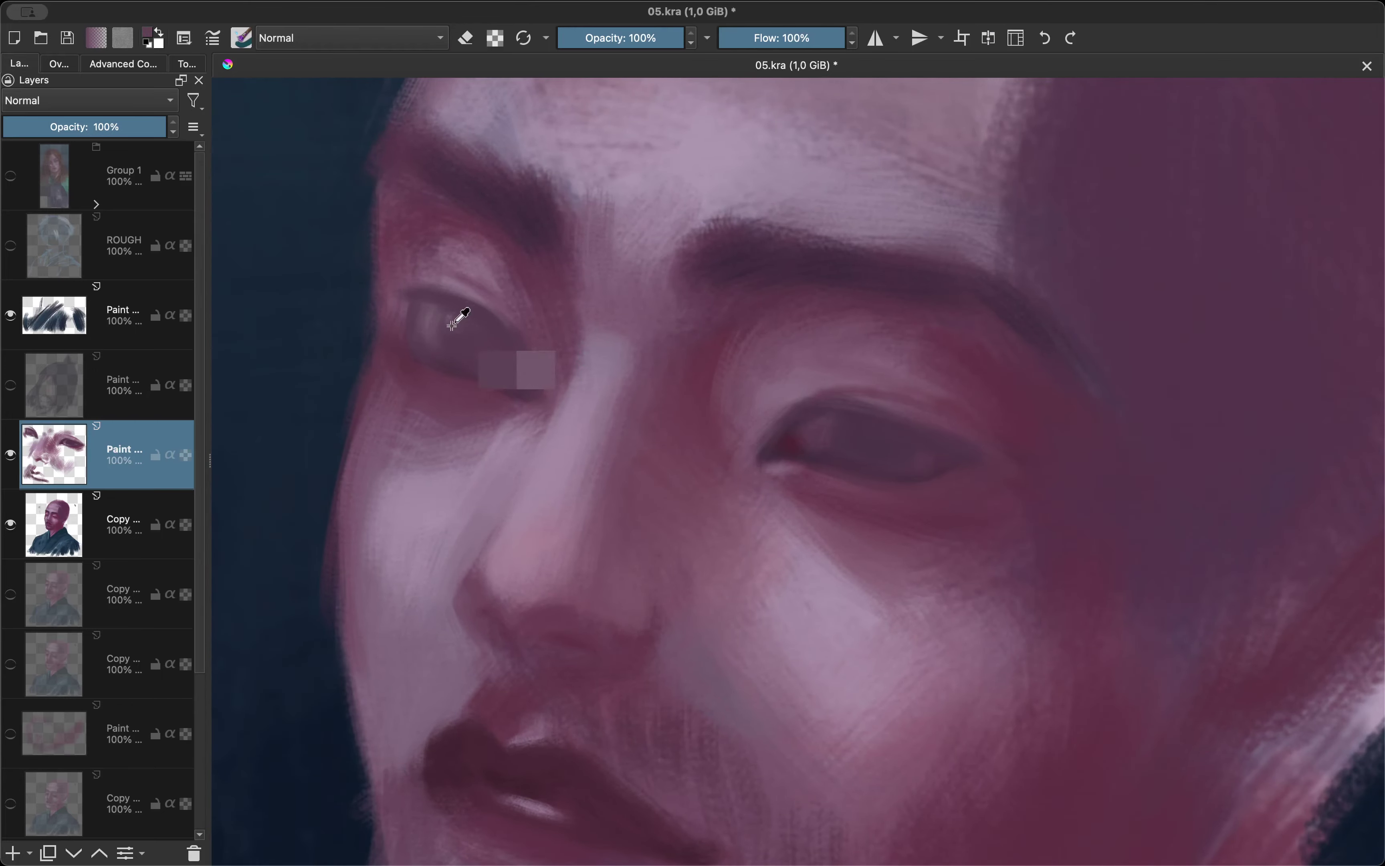
Sample a colour near the eye and mirror-check the face, mouth and beard.
key("m")
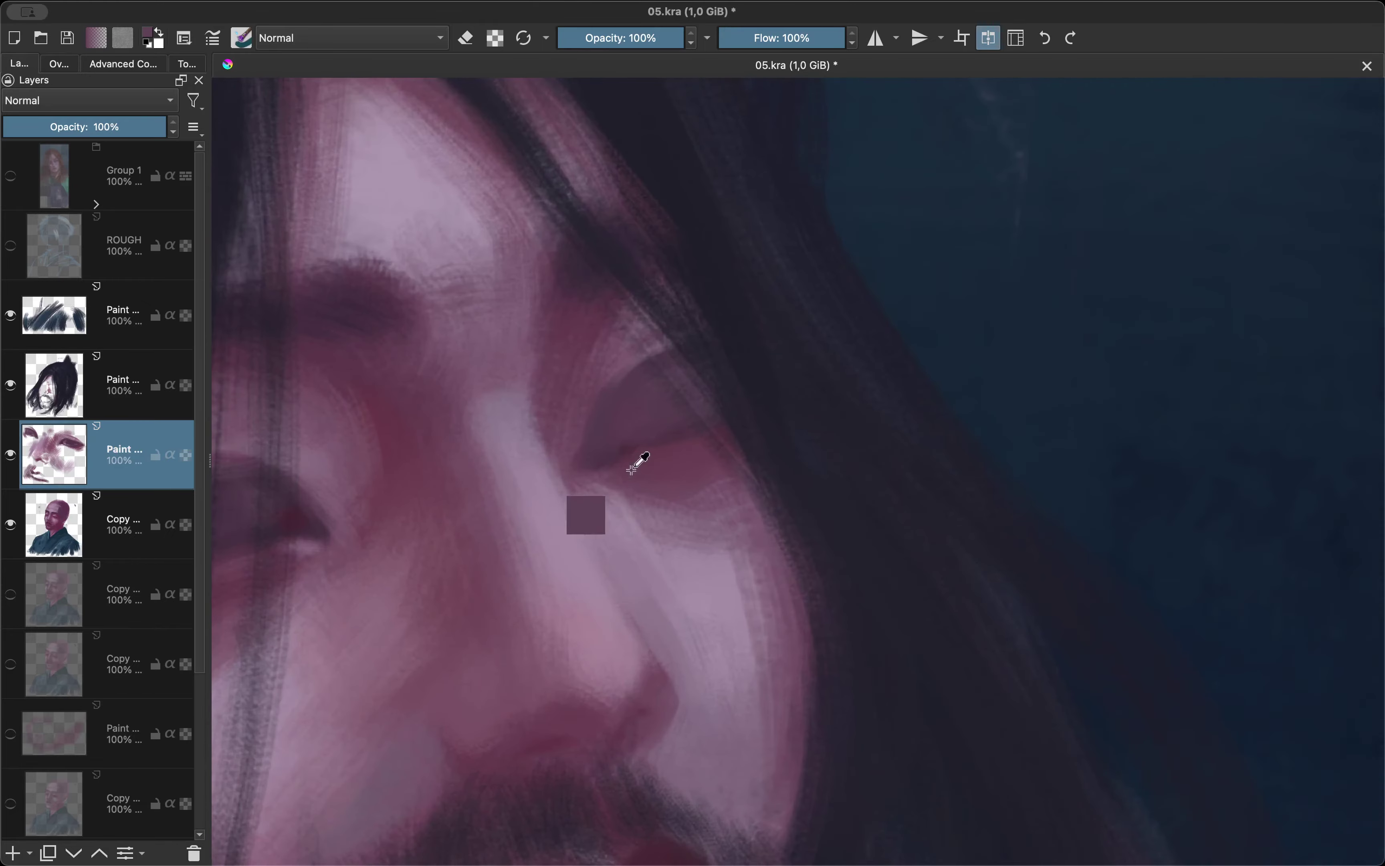
key("m")
left_click(606, 411, "ctrl")
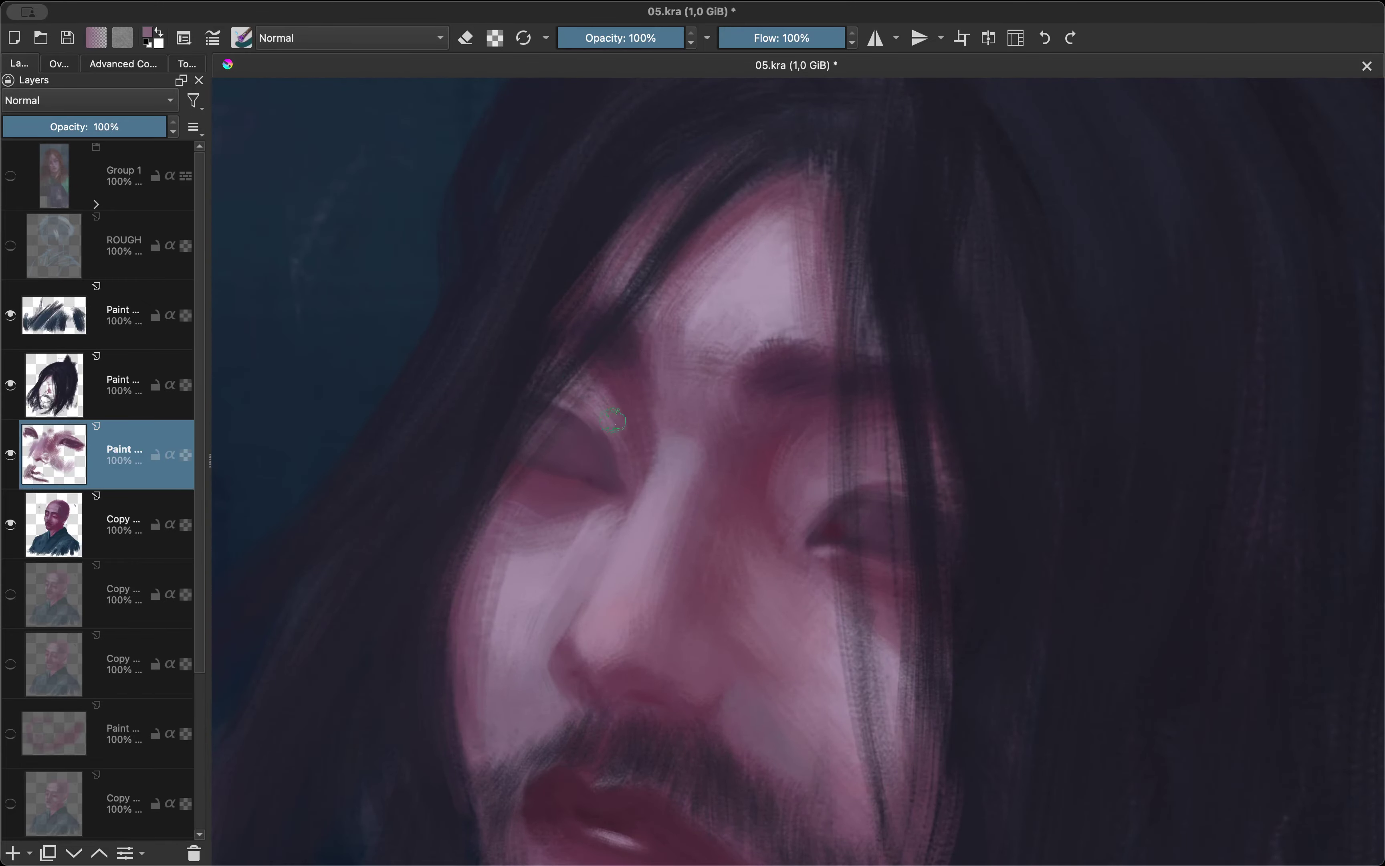
key("m")
key("m")
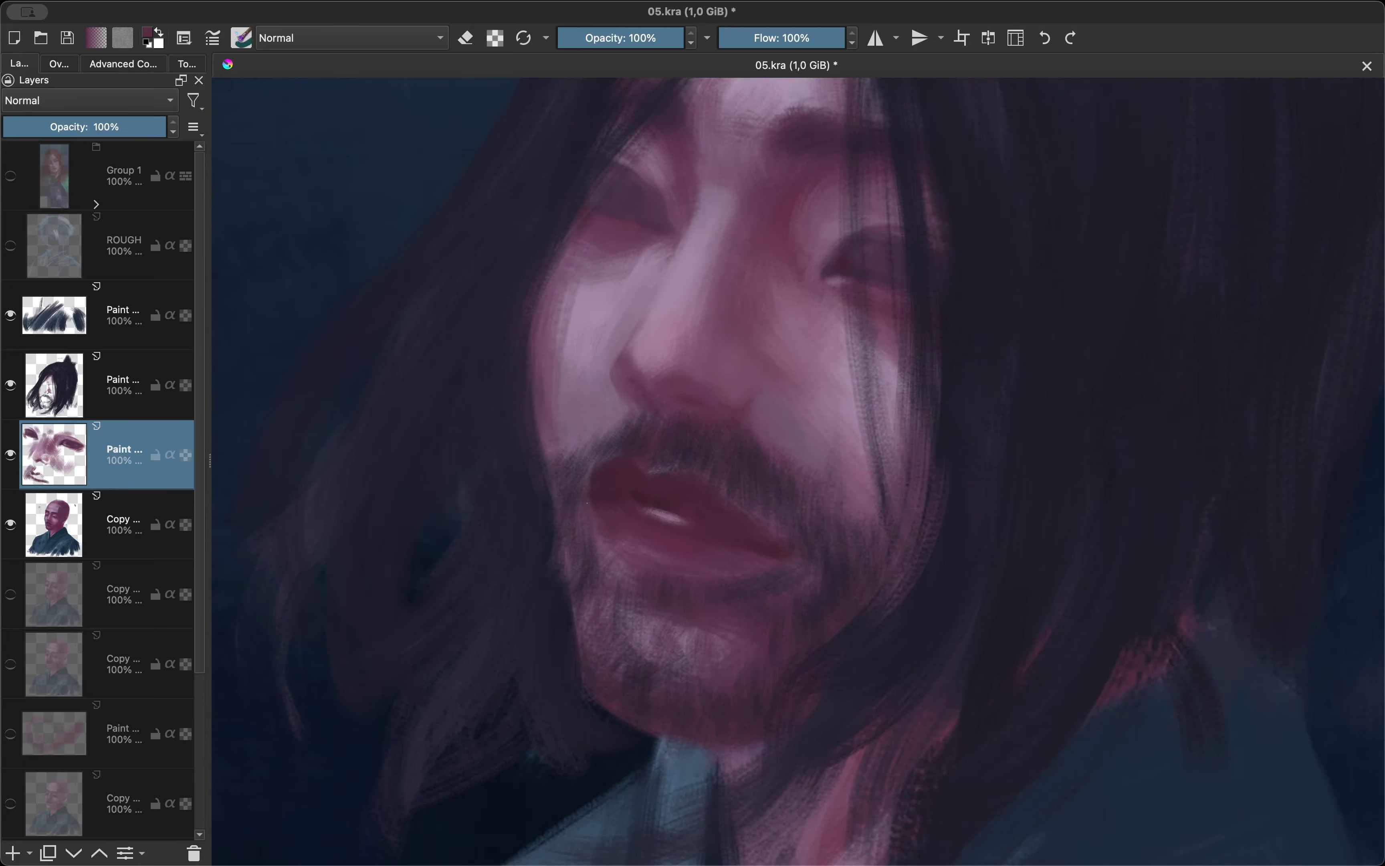
key("m")
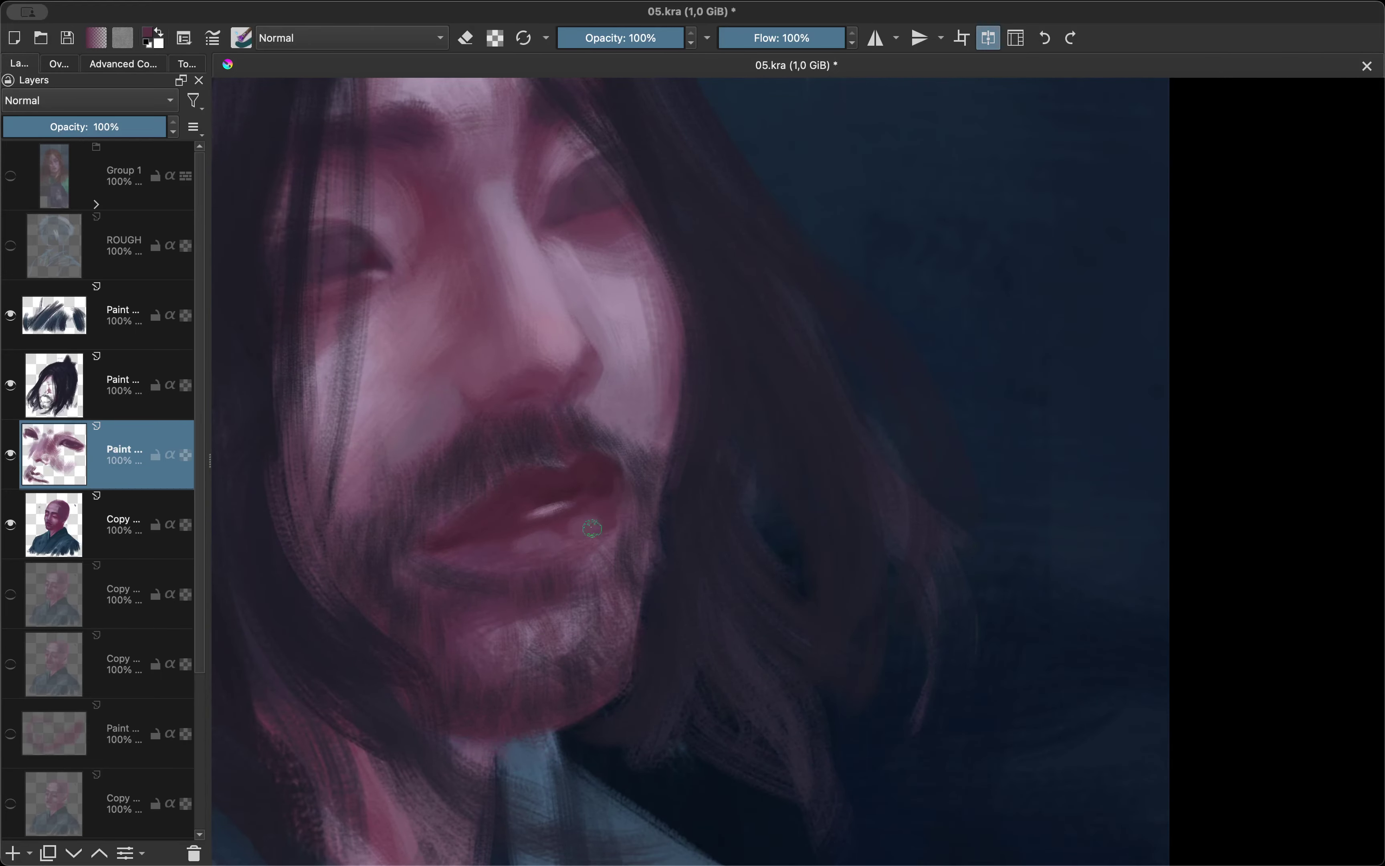
key("m")
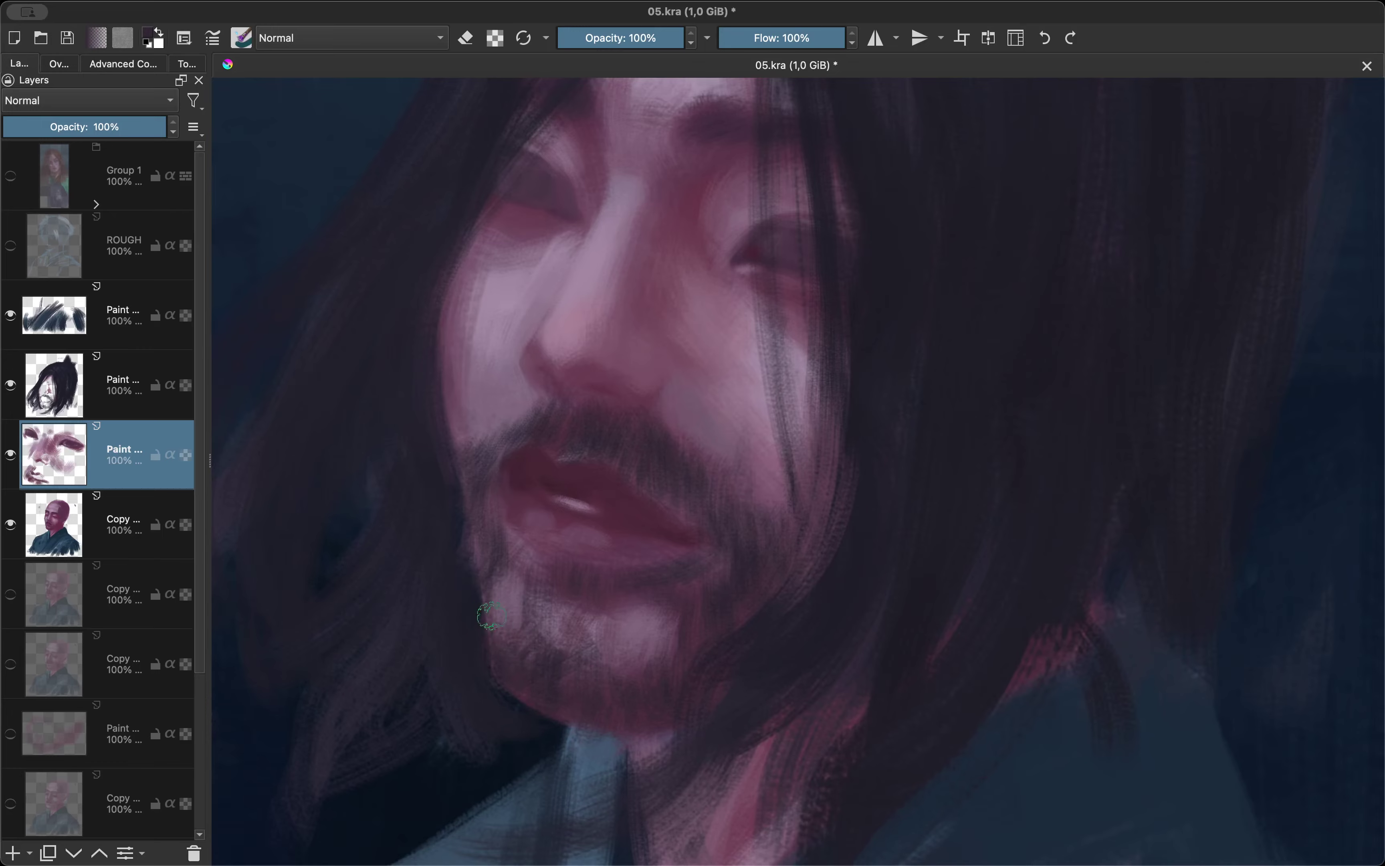
key("m")
key("m")
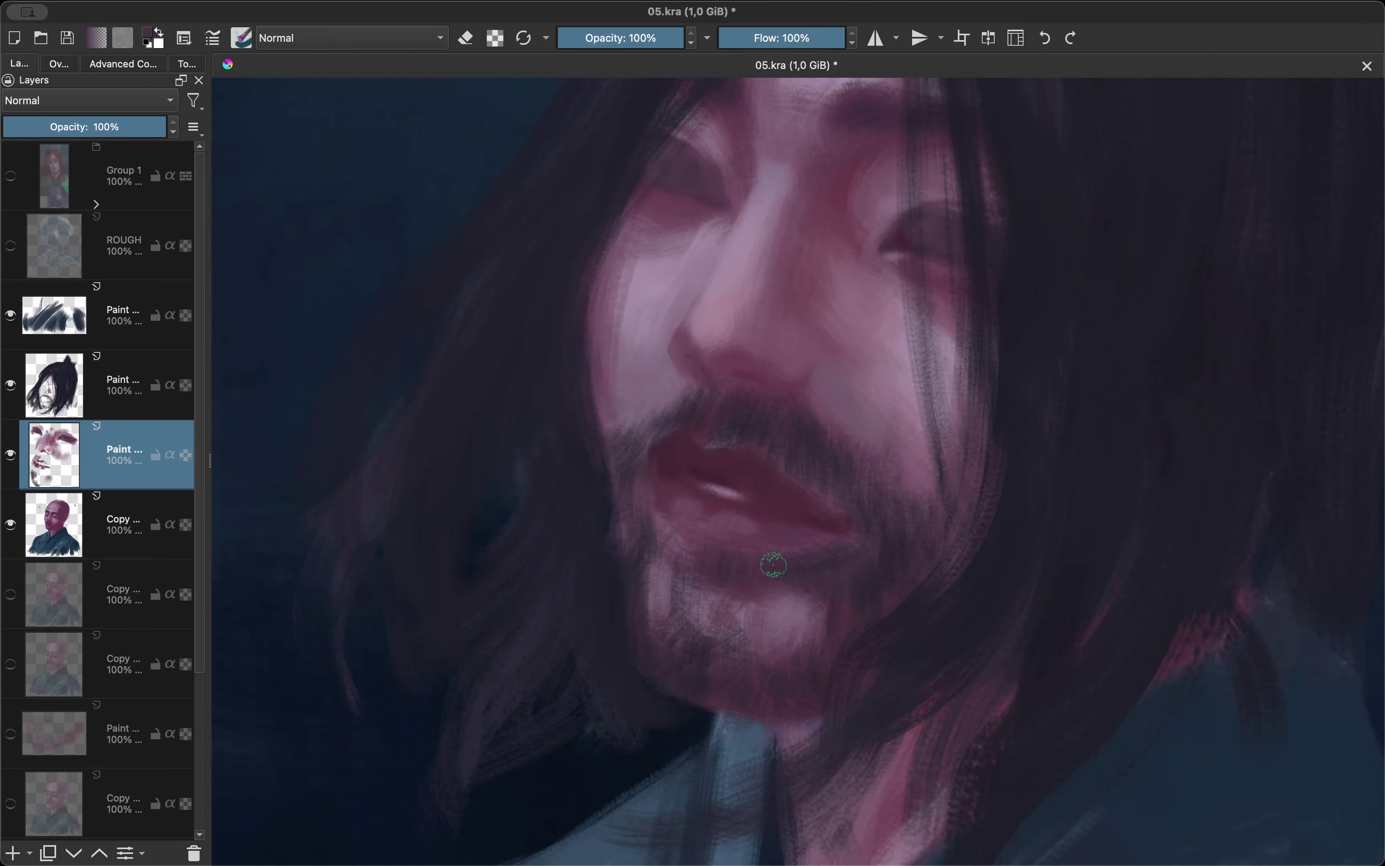
Return to normal painting and check the whole portrait down to the robe, mirrored and upright.
key("m")
key("e")
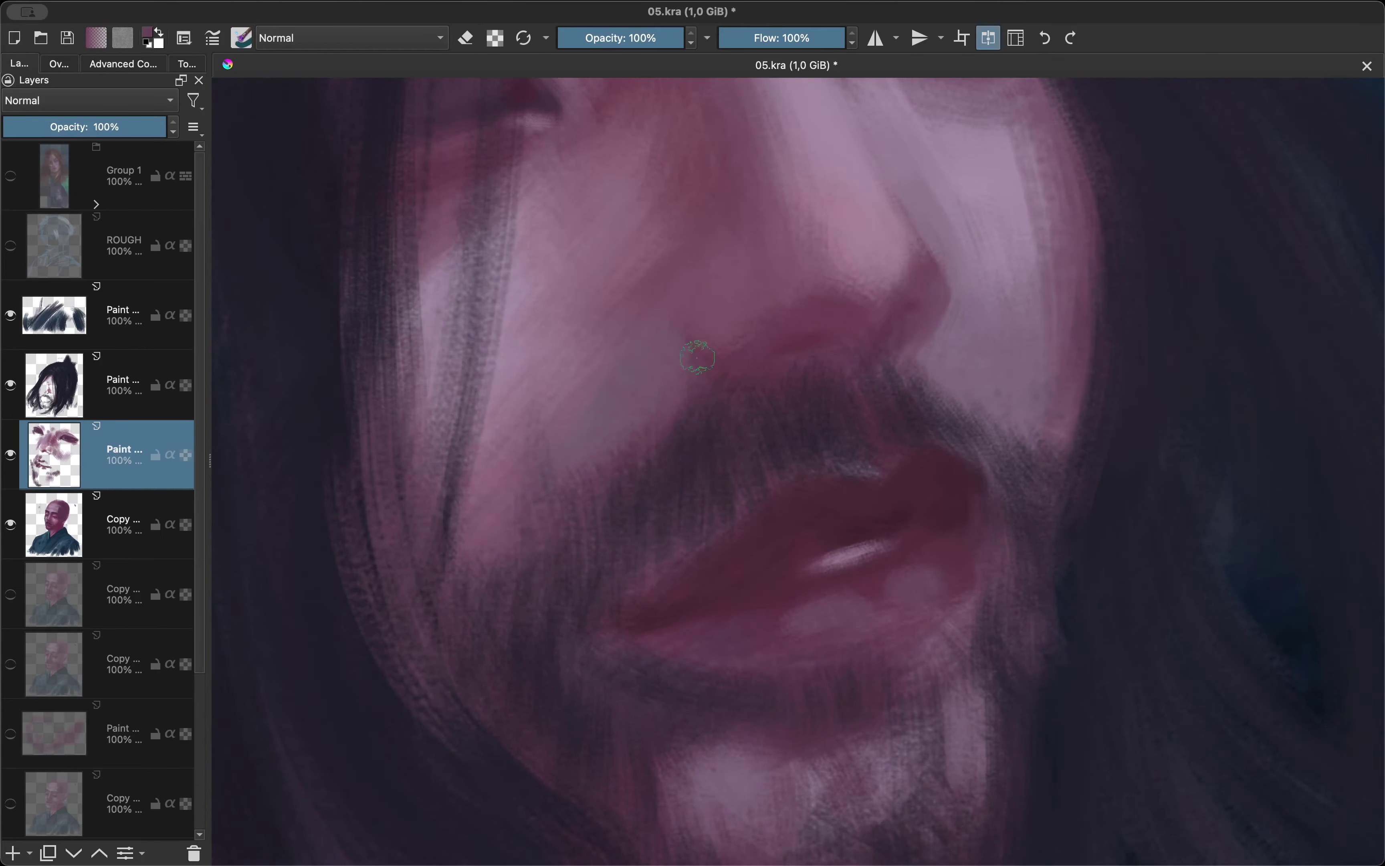
left_click_drag(646, 452, 573, 525)
key("m")
key("5")
scroll(841, 538, "up", 3)
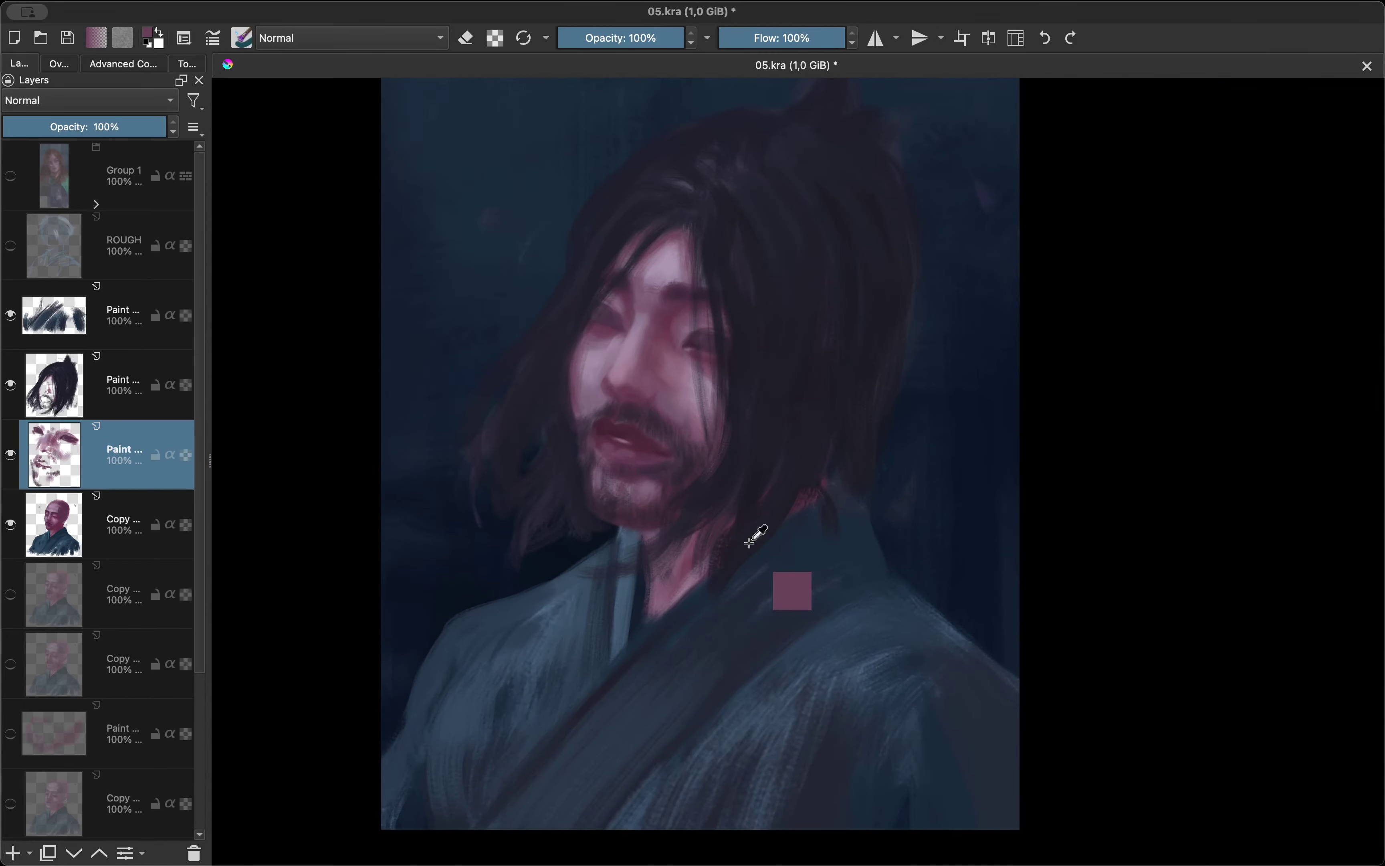
left_click_drag(713, 599, 757, 720)
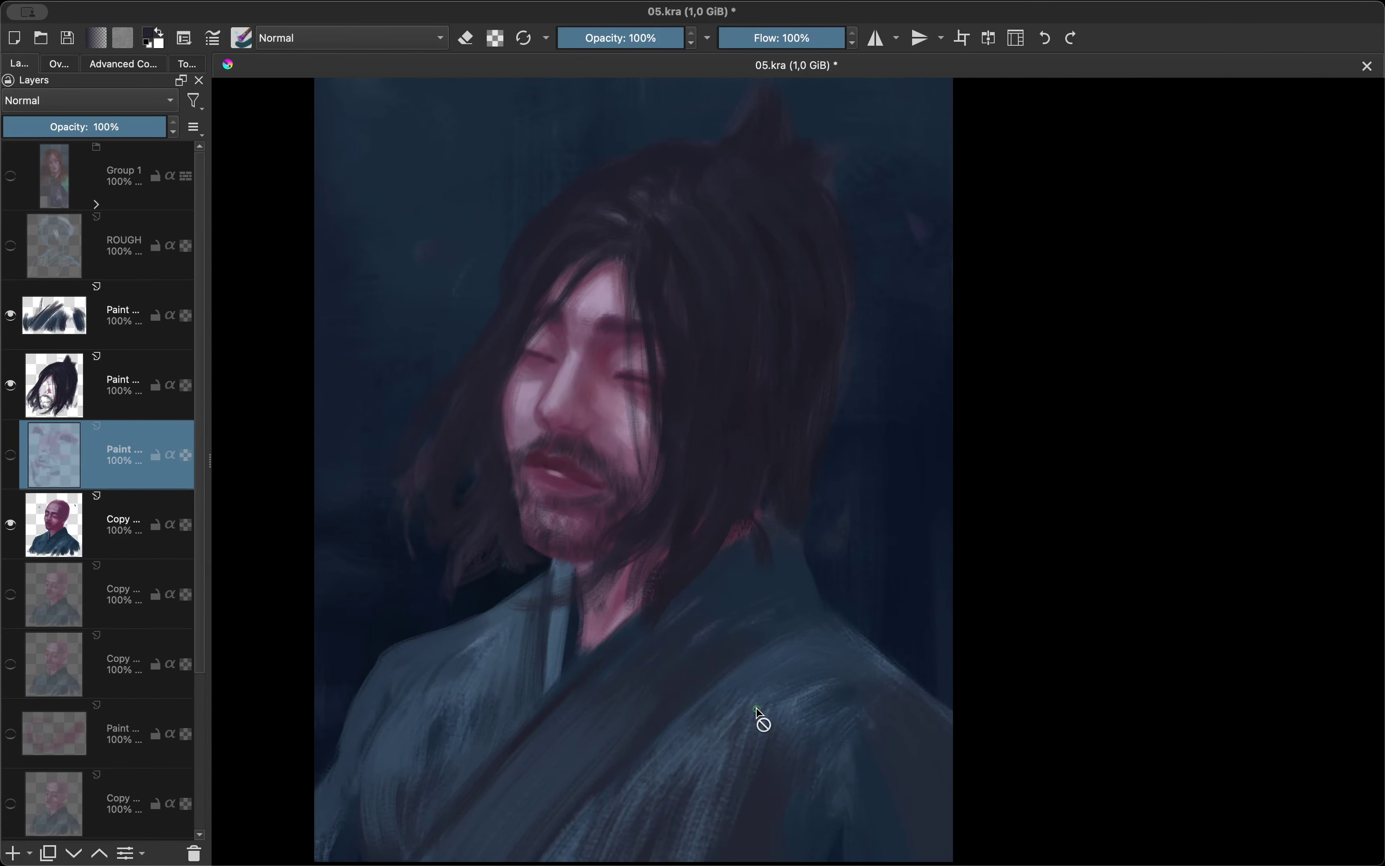
key("m")
scroll(593, 536, "up", 5)
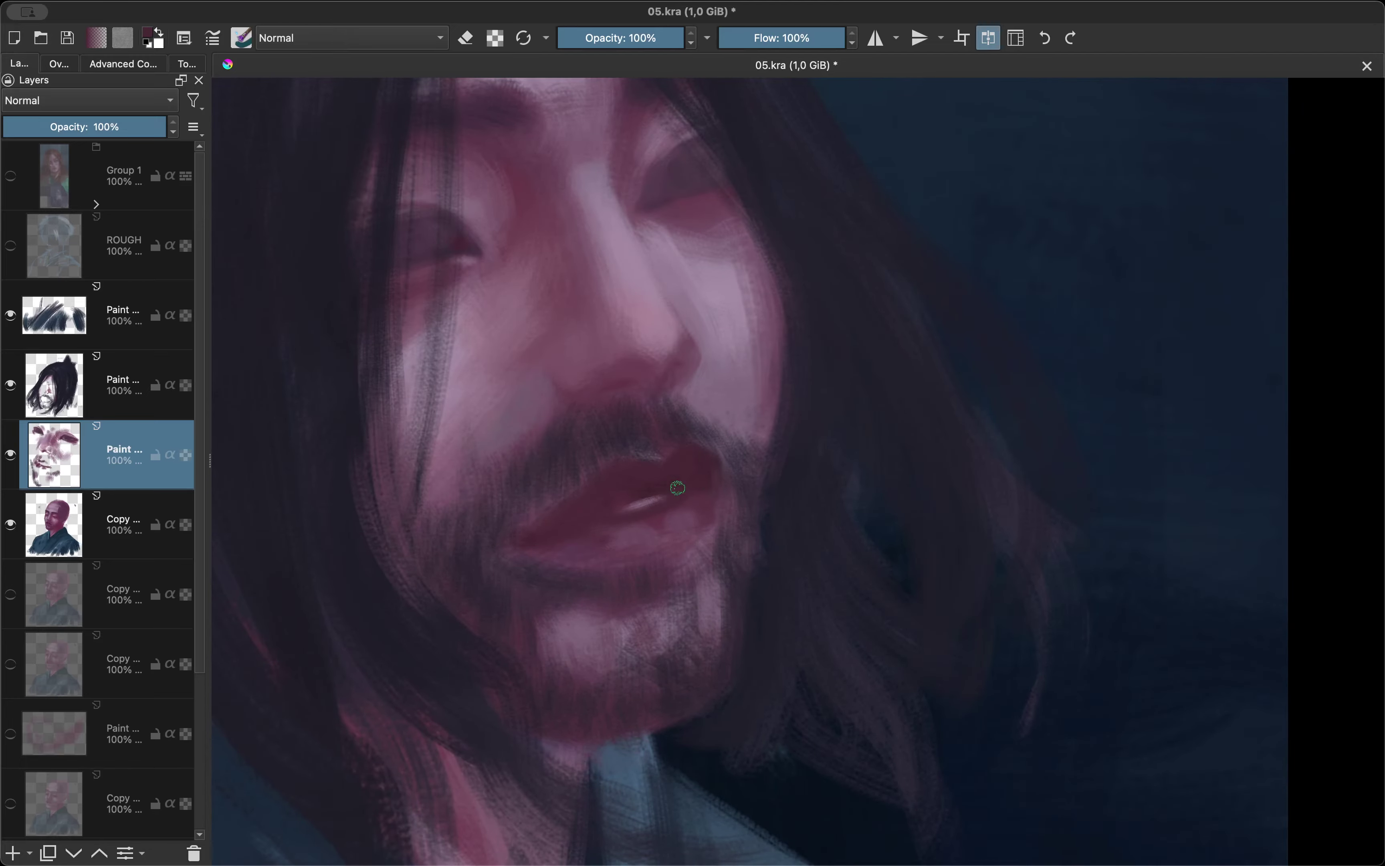
scroll(663, 434, "down", 1)
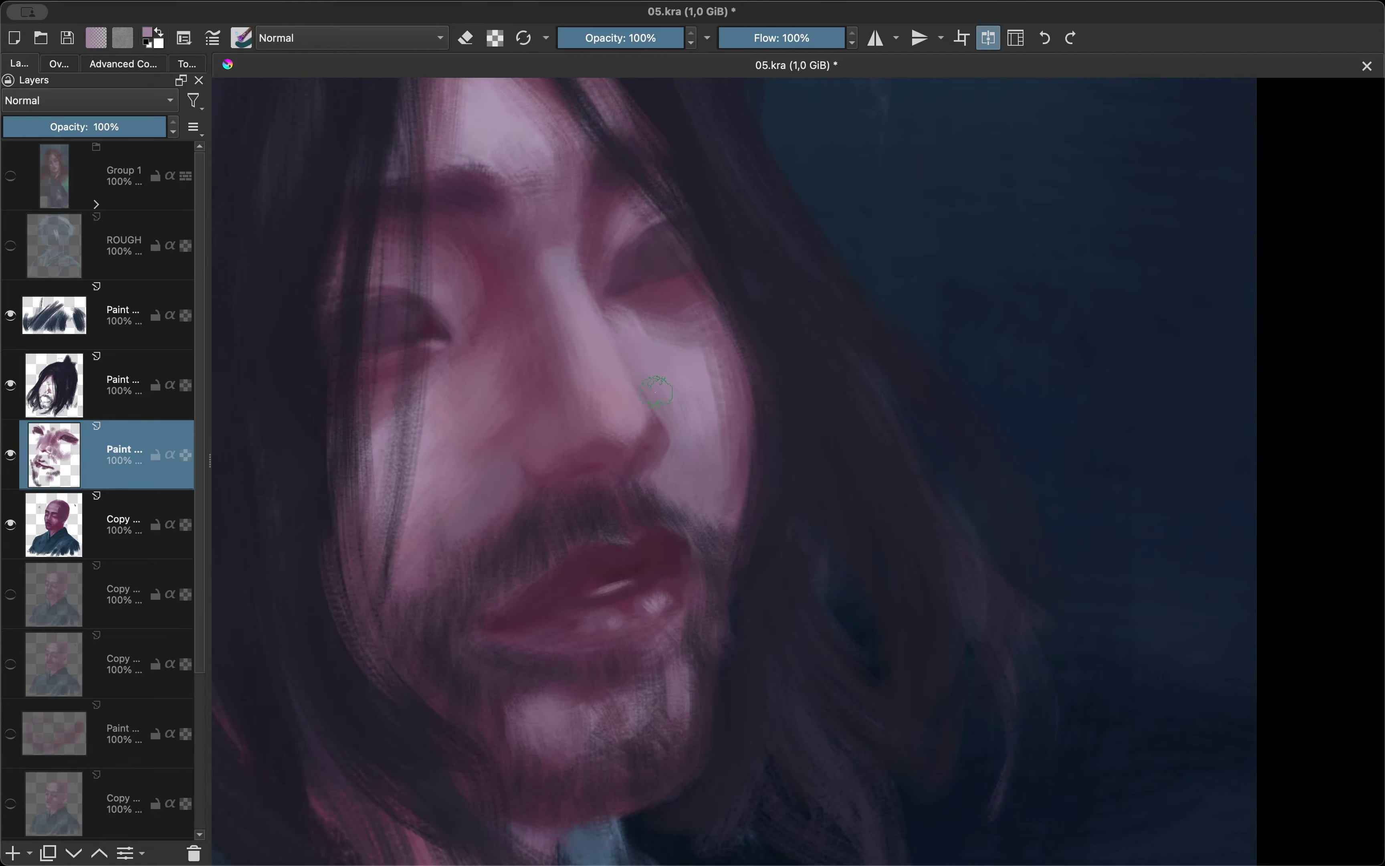
key("m")
key("5")
Zoom in and sample a pink skin tone from the face.
scroll(631, 461, "up", 2)
scroll(658, 492, "up", 1)
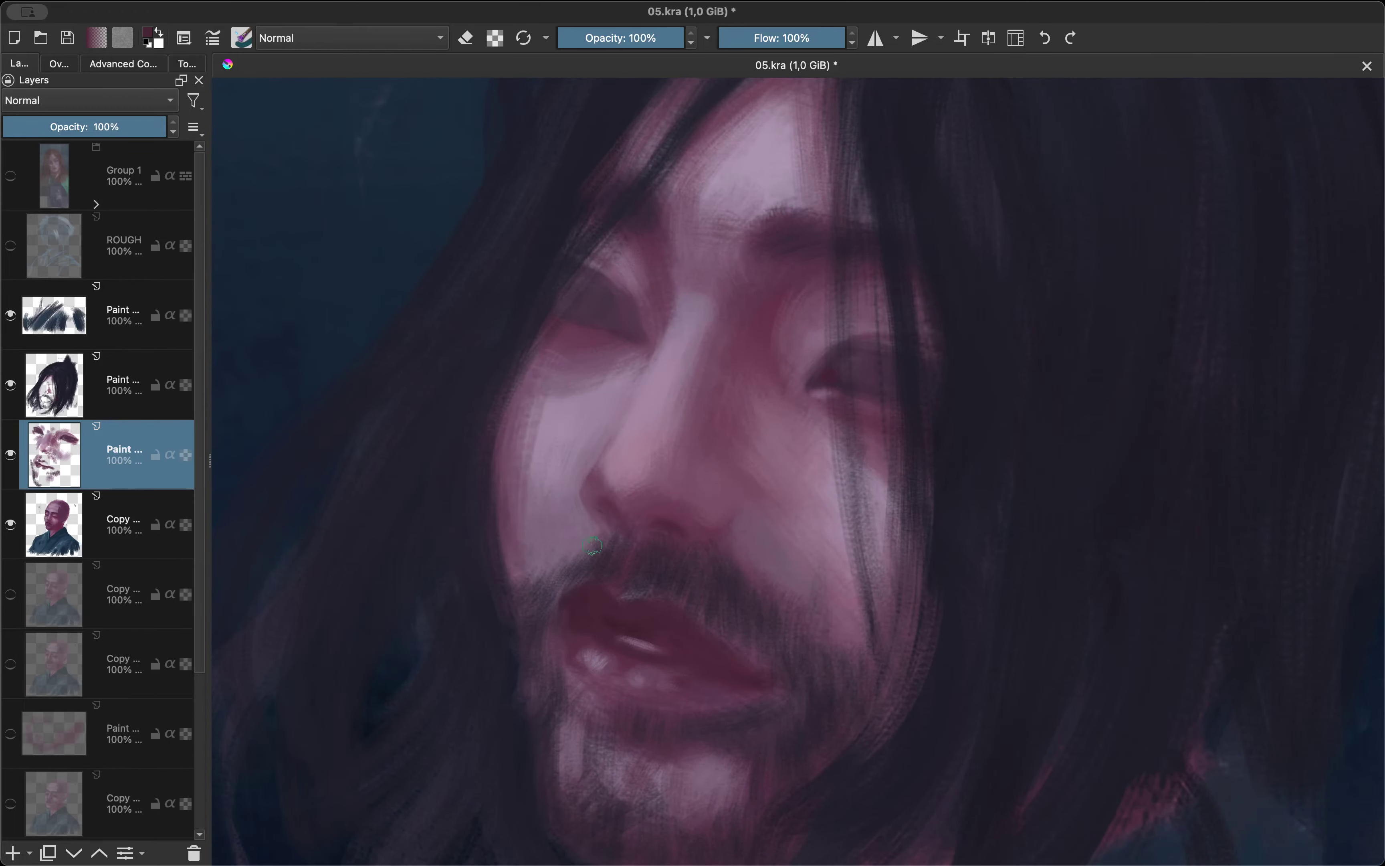
scroll(593, 545, "down", 3)
scroll(705, 584, "up", 2)
scroll(637, 570, "up", 1)
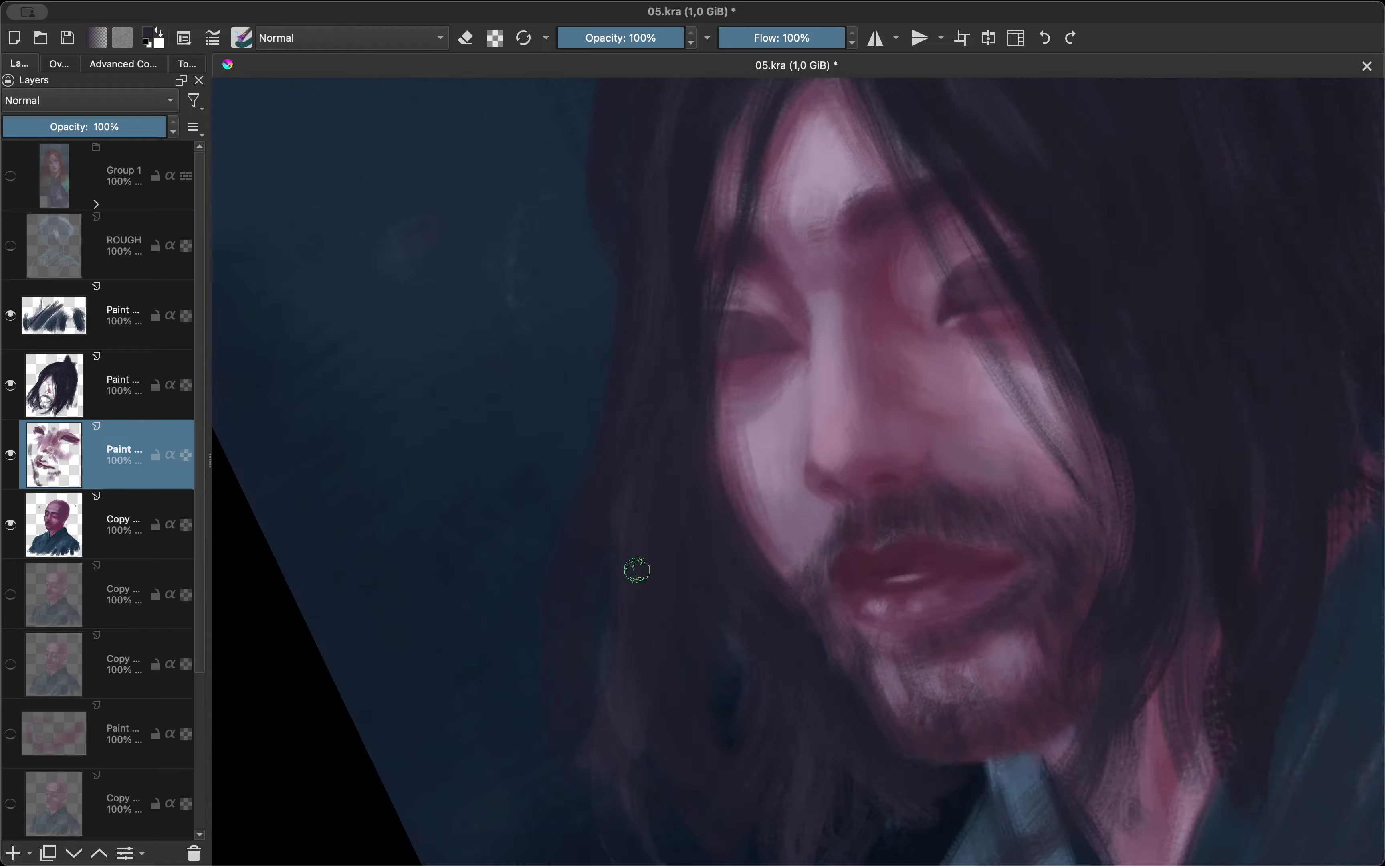
scroll(637, 570, "down", 2)
left_click(796, 464, "ctrl")
Make the hair paint layer active and reset to the whole upright page view.
left_click(646, 451)
key("5")
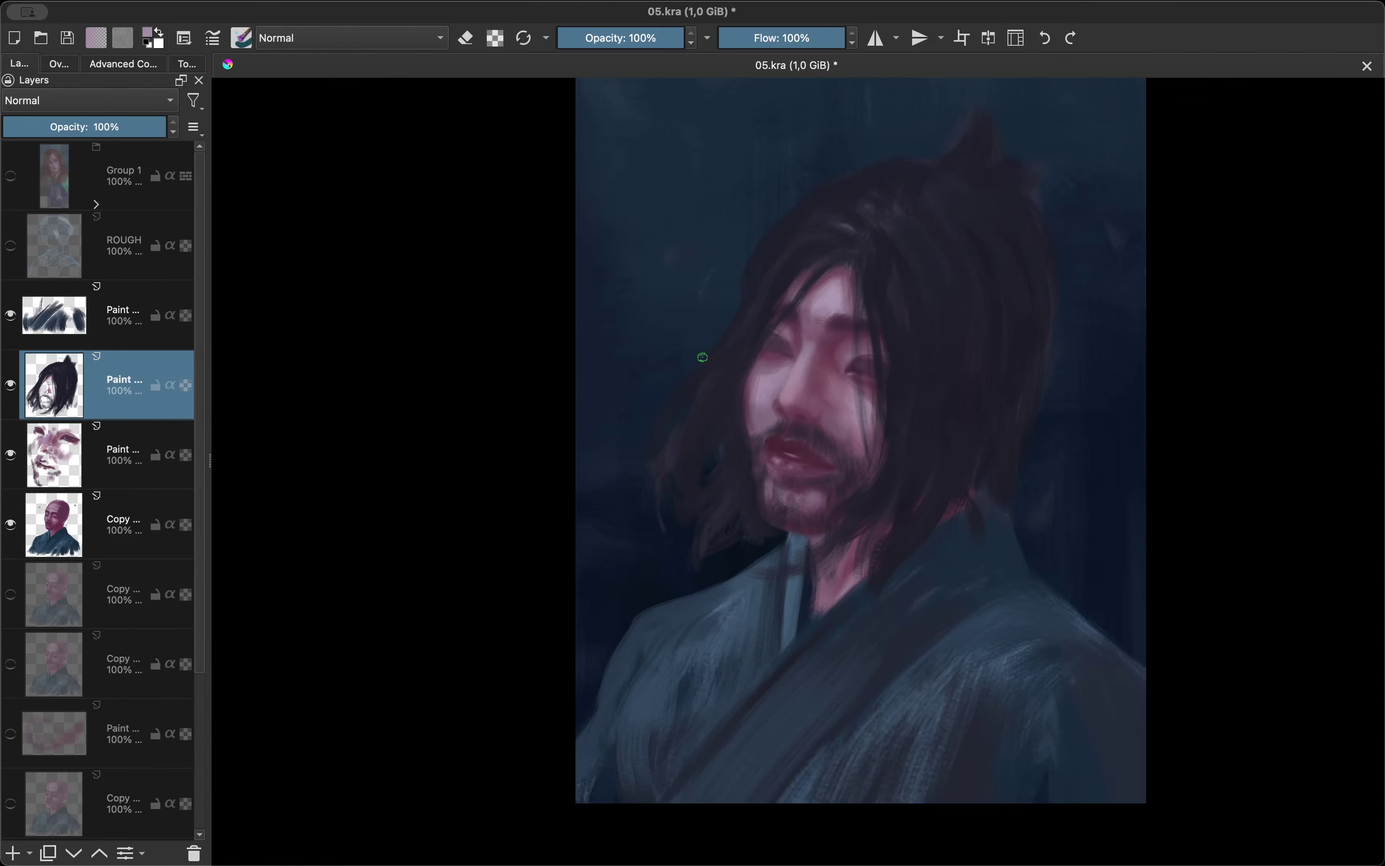
scroll(742, 294, "up", 1)
scroll(727, 463, "up", 3)
scroll(704, 454, "down", 3)
Merge the face and base layers into one portrait layer and reselect it.
scroll(705, 454, "up", 1)
left_click(115, 524, "shift")
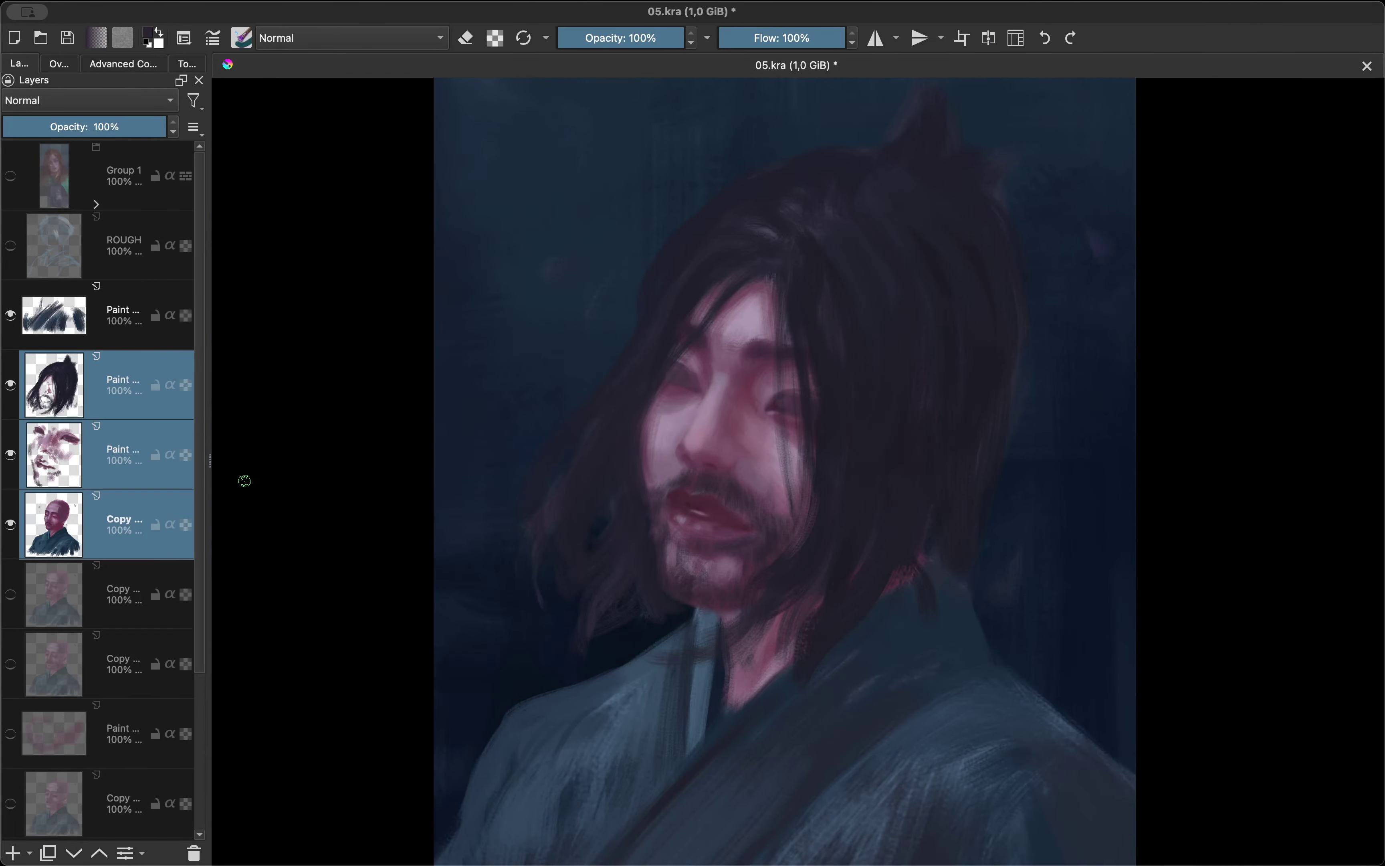
key("ctrl+e")
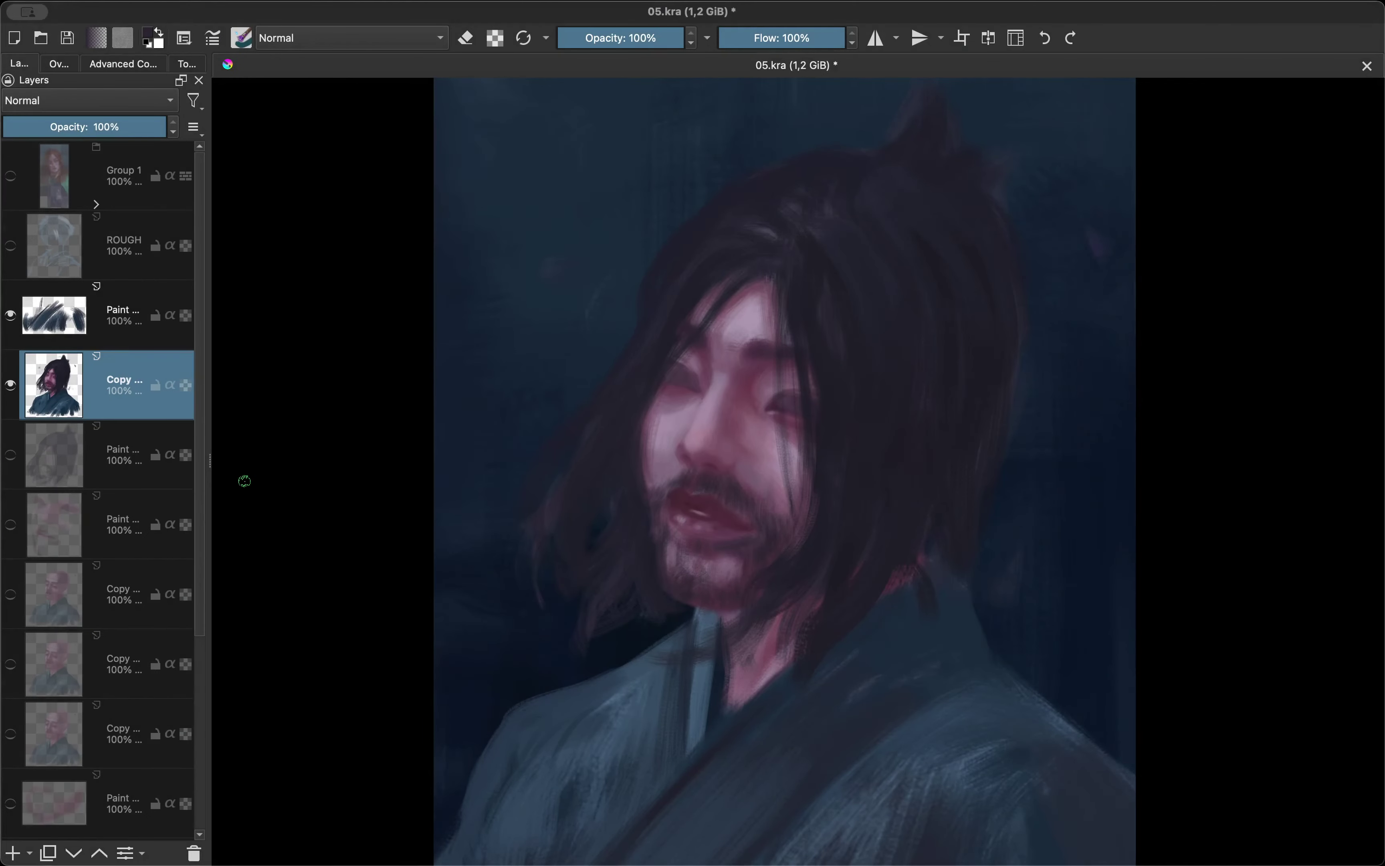
left_click(115, 458)
left_click(105, 565, "shift")
left_click(114, 594)
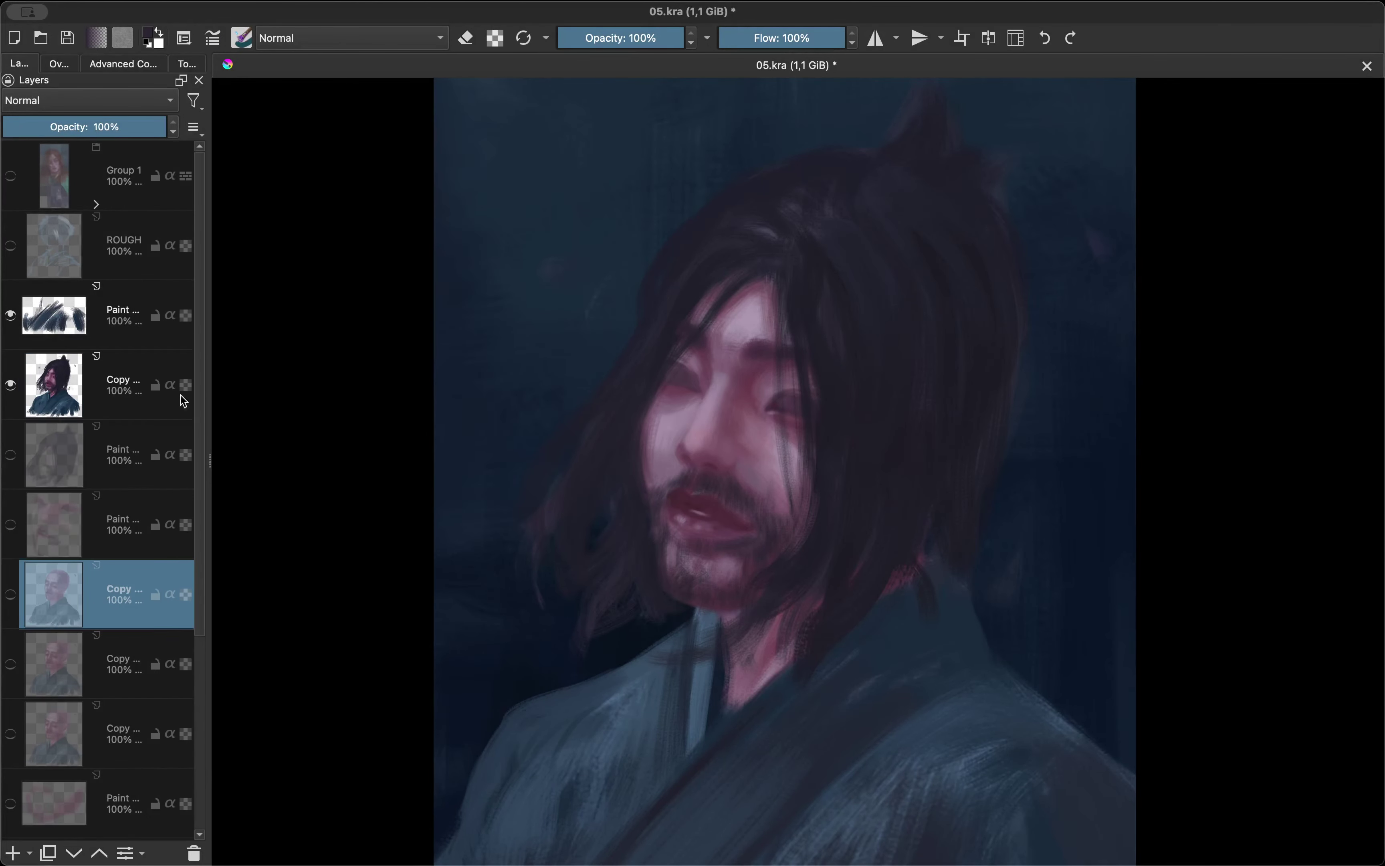
left_click(180, 395)
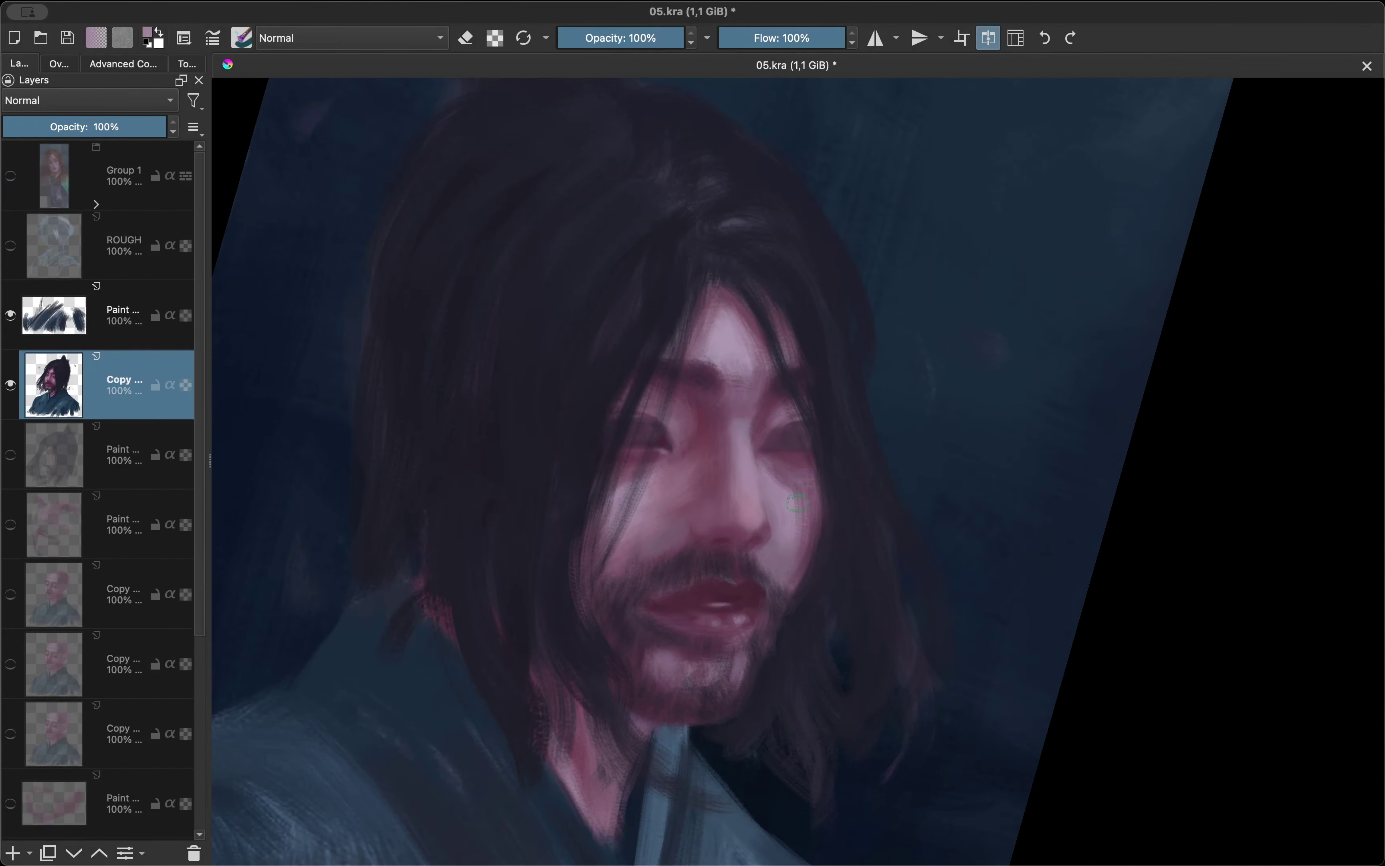
Toggle Mirror View repeatedly to check the face, nose and lips.
scroll(693, 505, "down", 3)
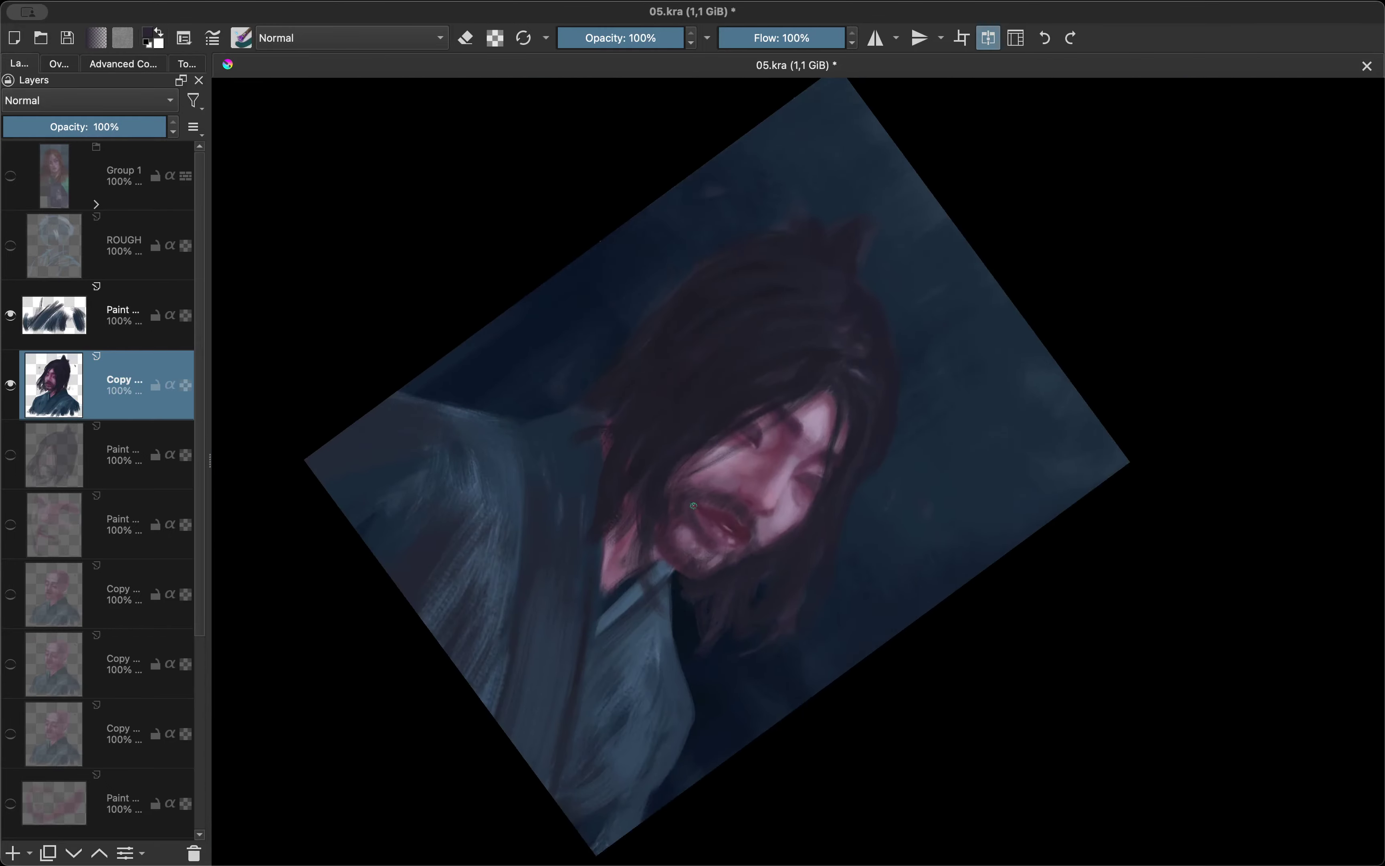
scroll(693, 505, "up", 5)
scroll(515, 517, "down", 5)
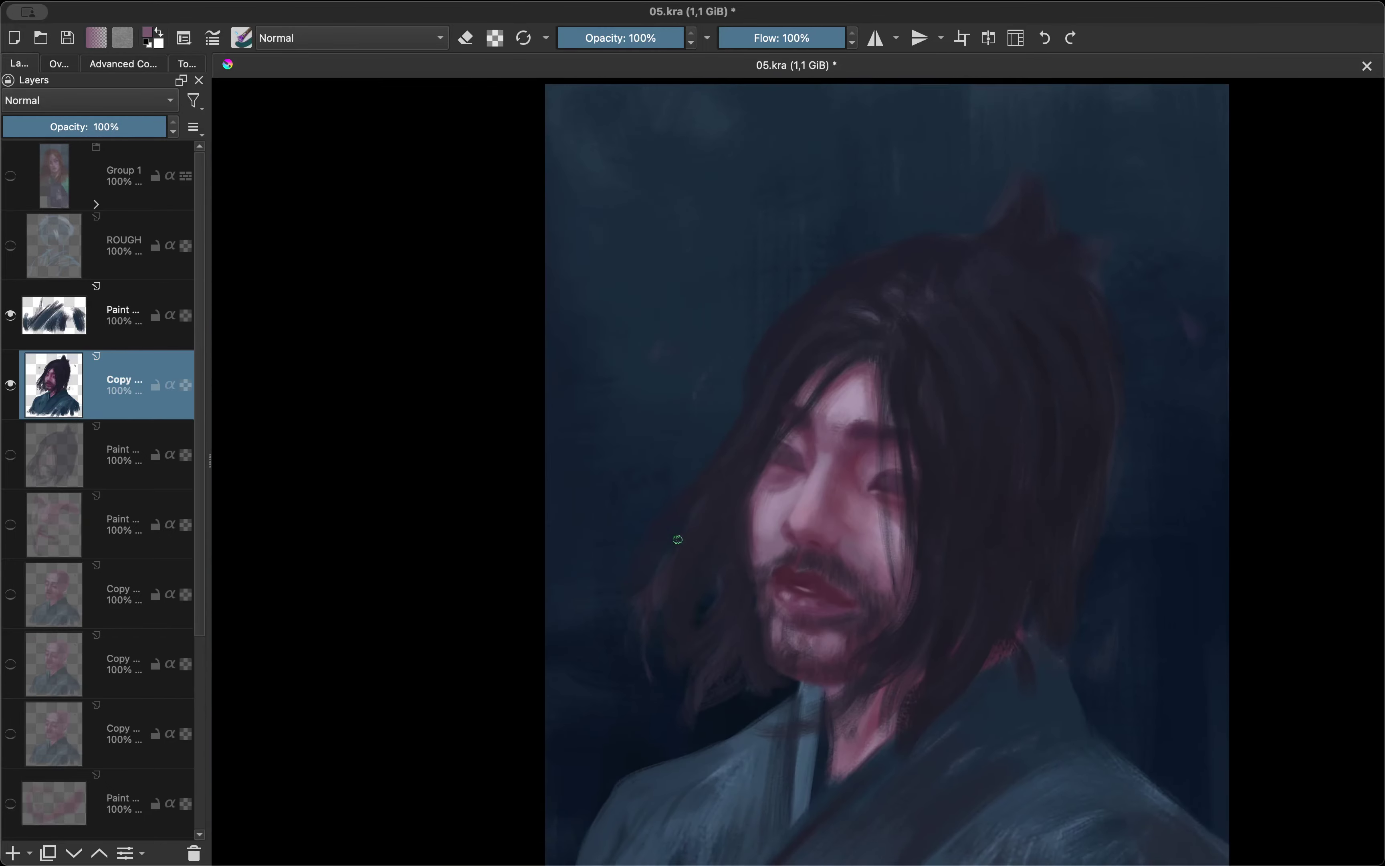
scroll(775, 506, "up", 5)
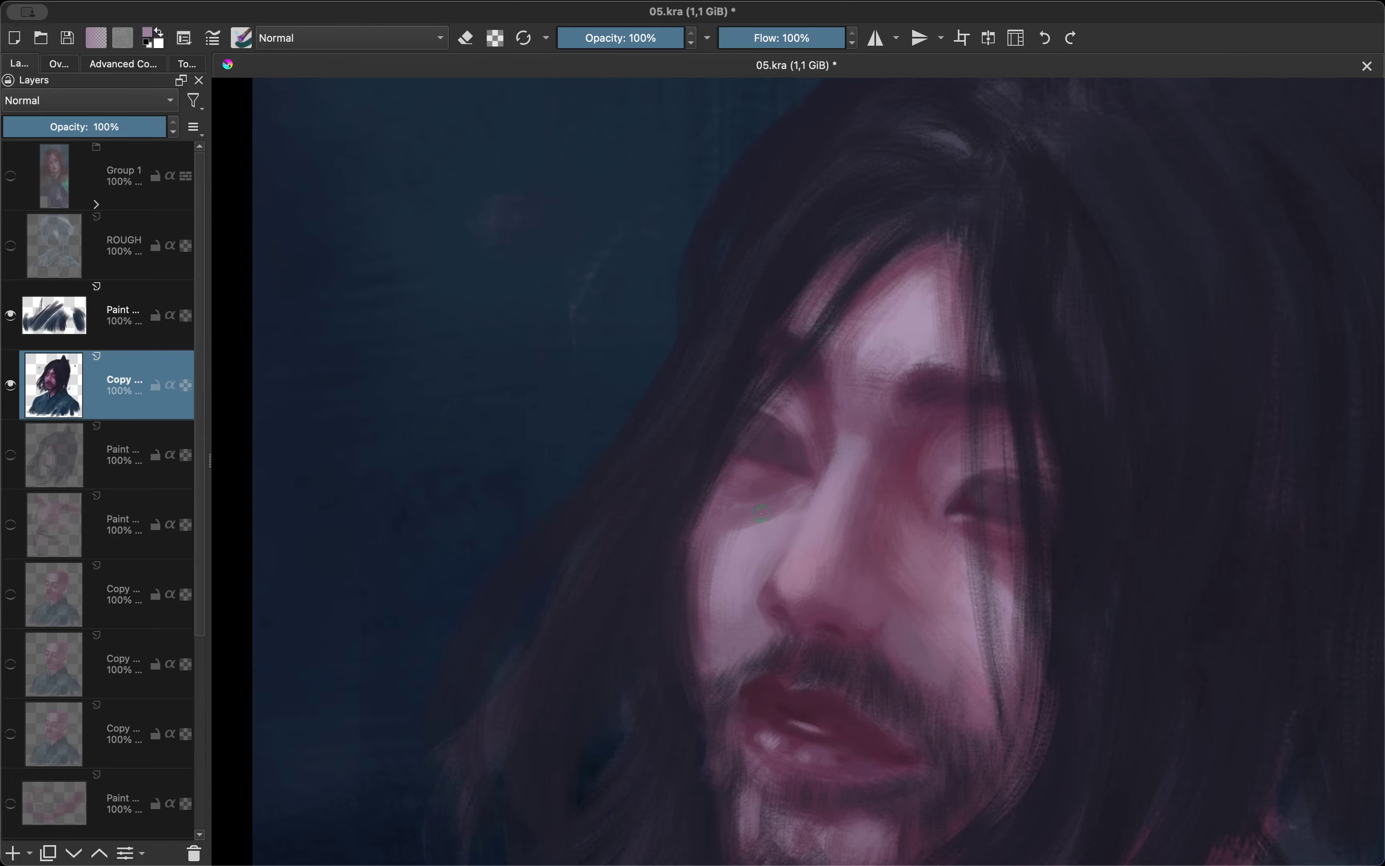
scroll(765, 481, "down", 5)
scroll(714, 383, "up", 5)
key("m")
scroll(715, 383, "up", 2)
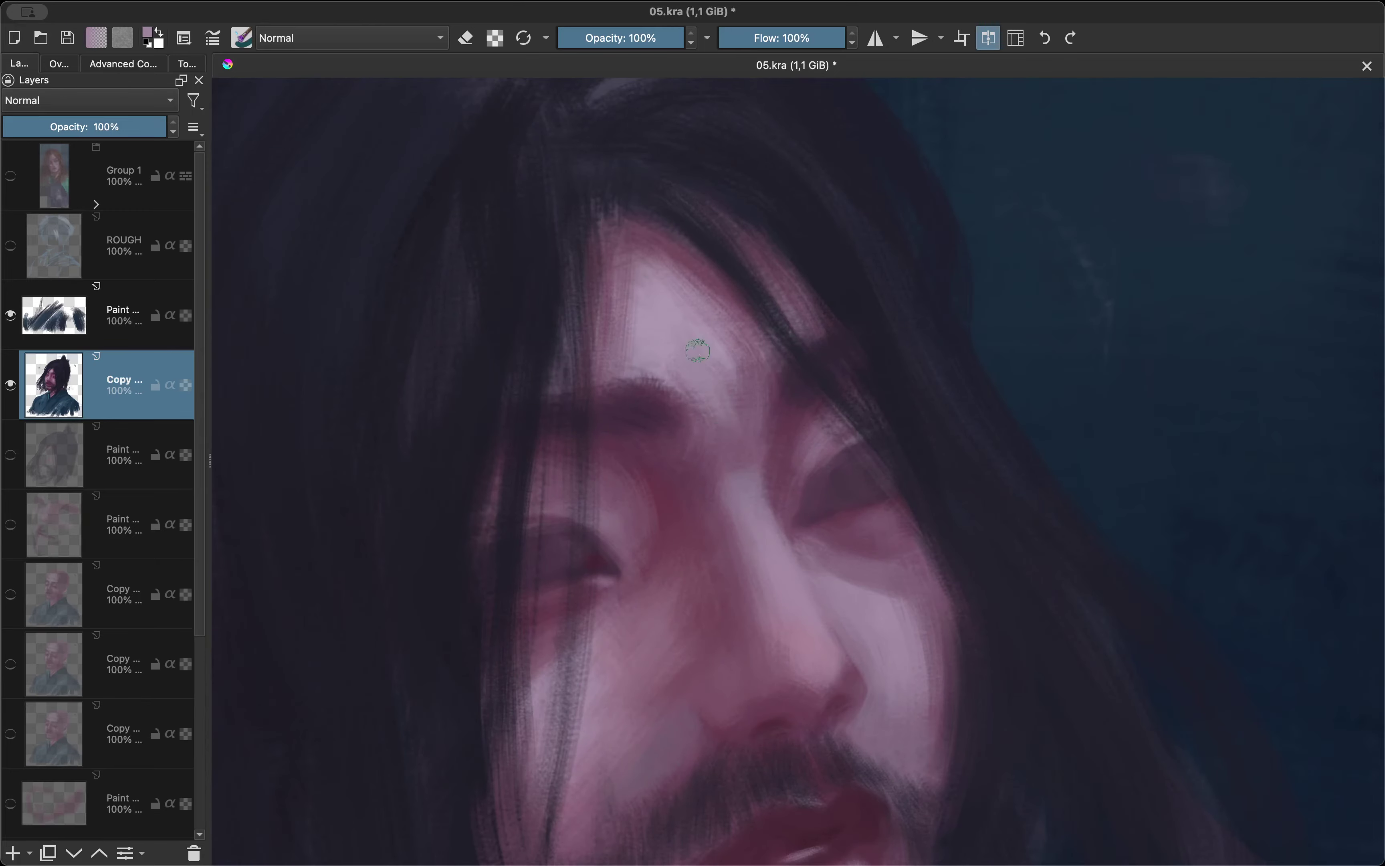
scroll(687, 458, "down", 5)
scroll(658, 573, "up", 6)
key("m")
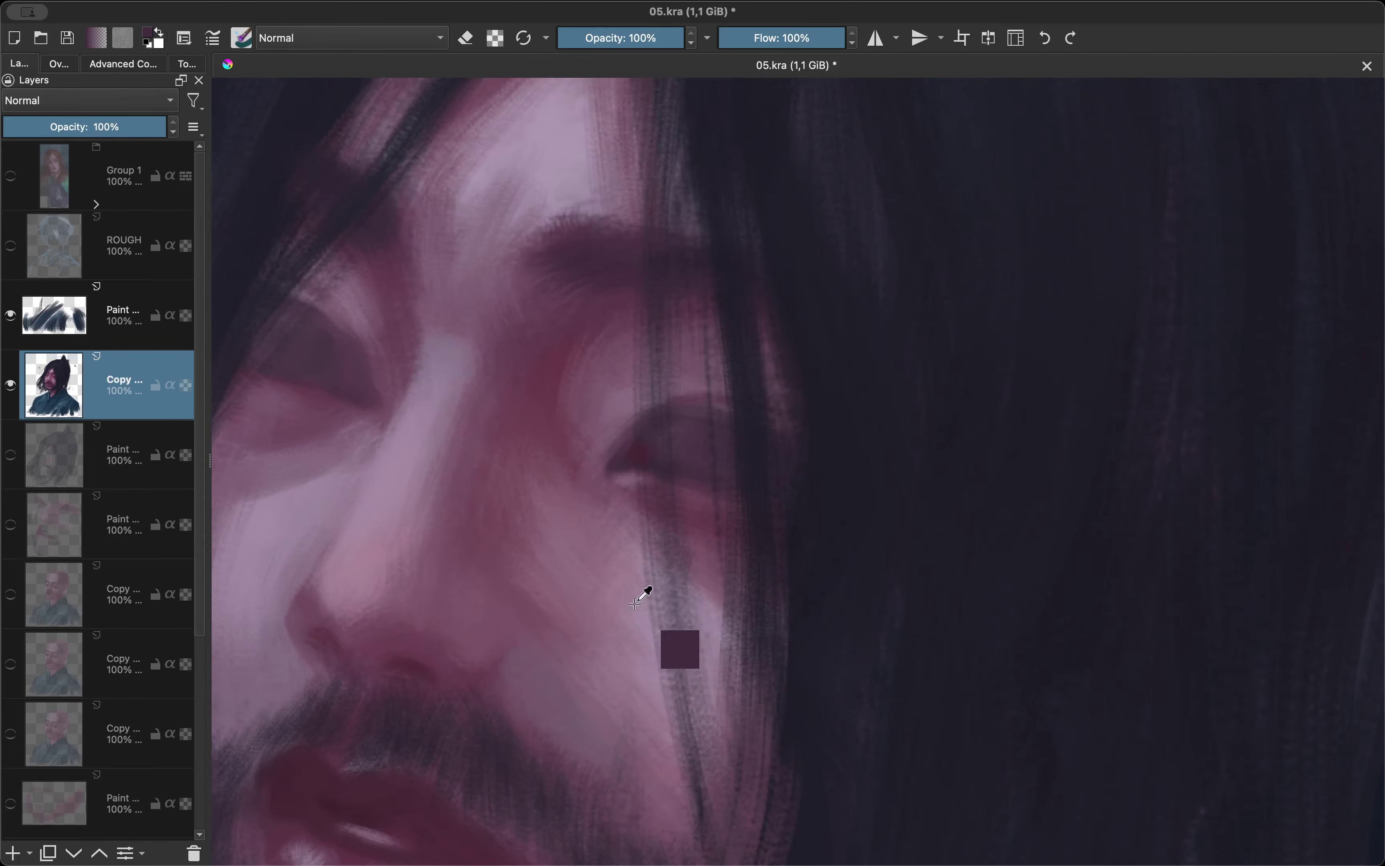
key("m")
scroll(671, 473, "down", 5)
scroll(705, 504, "up", 5)
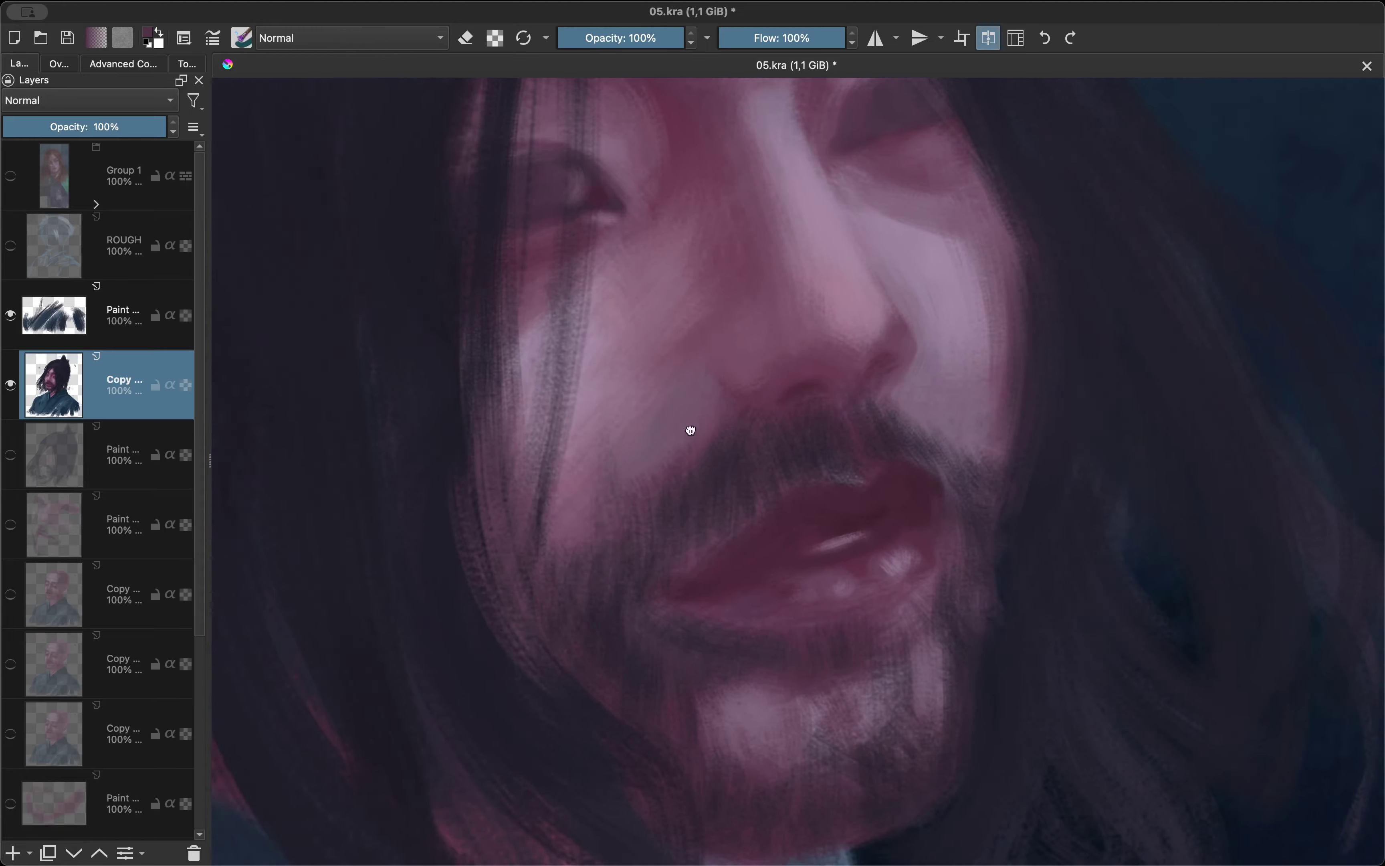
key("m")
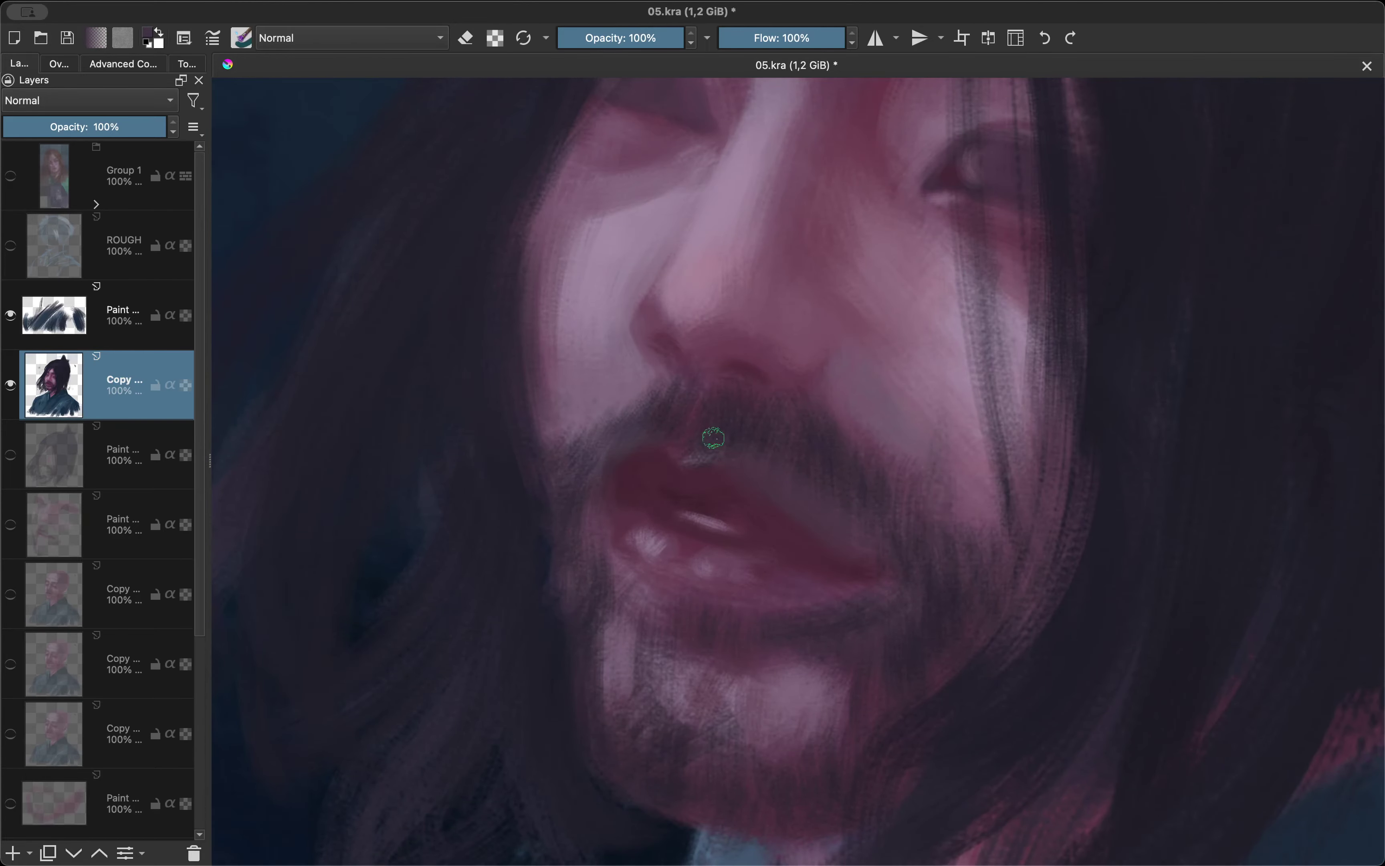
Darken the shadow between the lip and moustache in the mirrored view.
key("m")
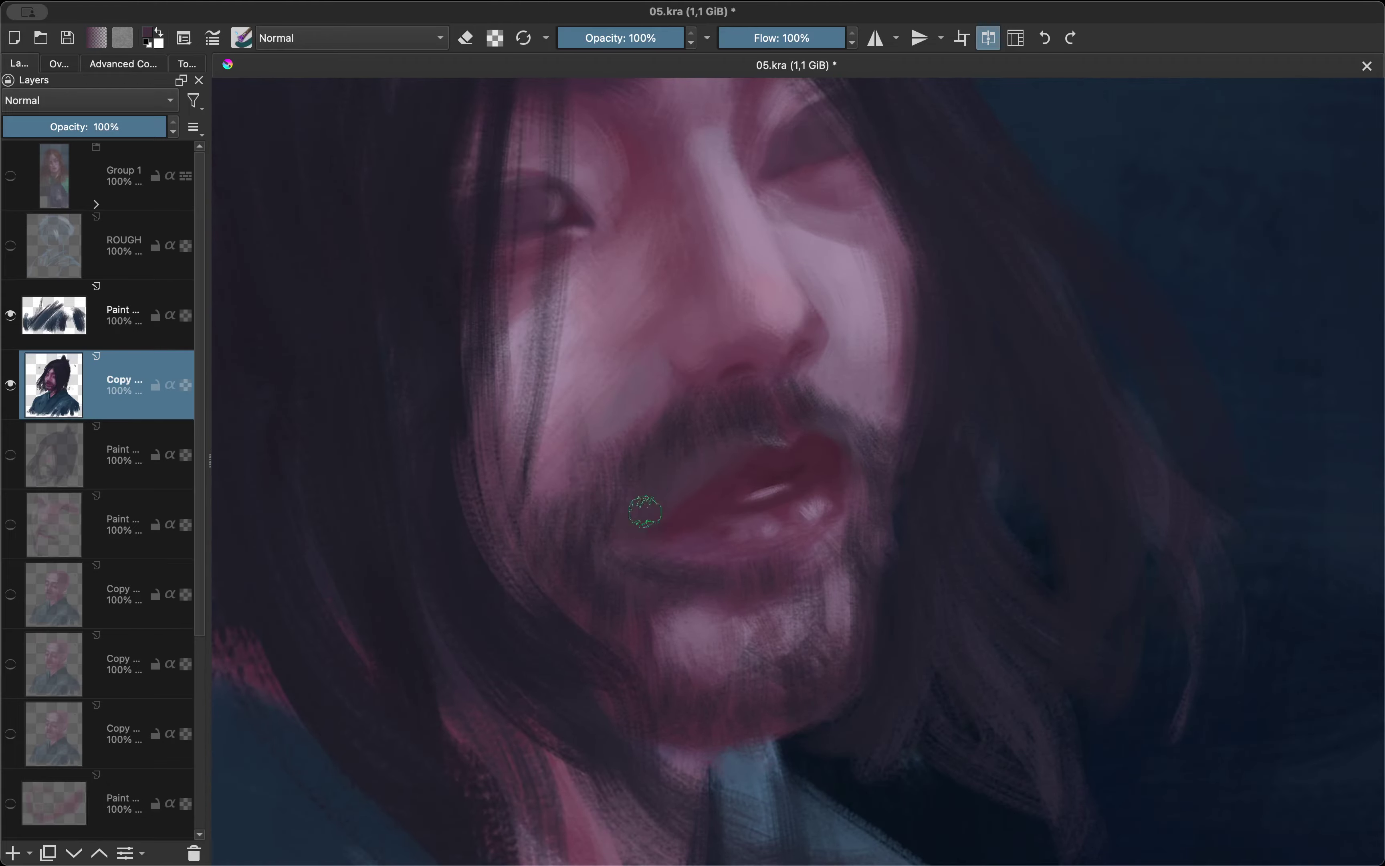
left_click_drag(645, 512, 697, 433)
key("m")
scroll(798, 472, "down", 3)
scroll(602, 387, "up", 5)
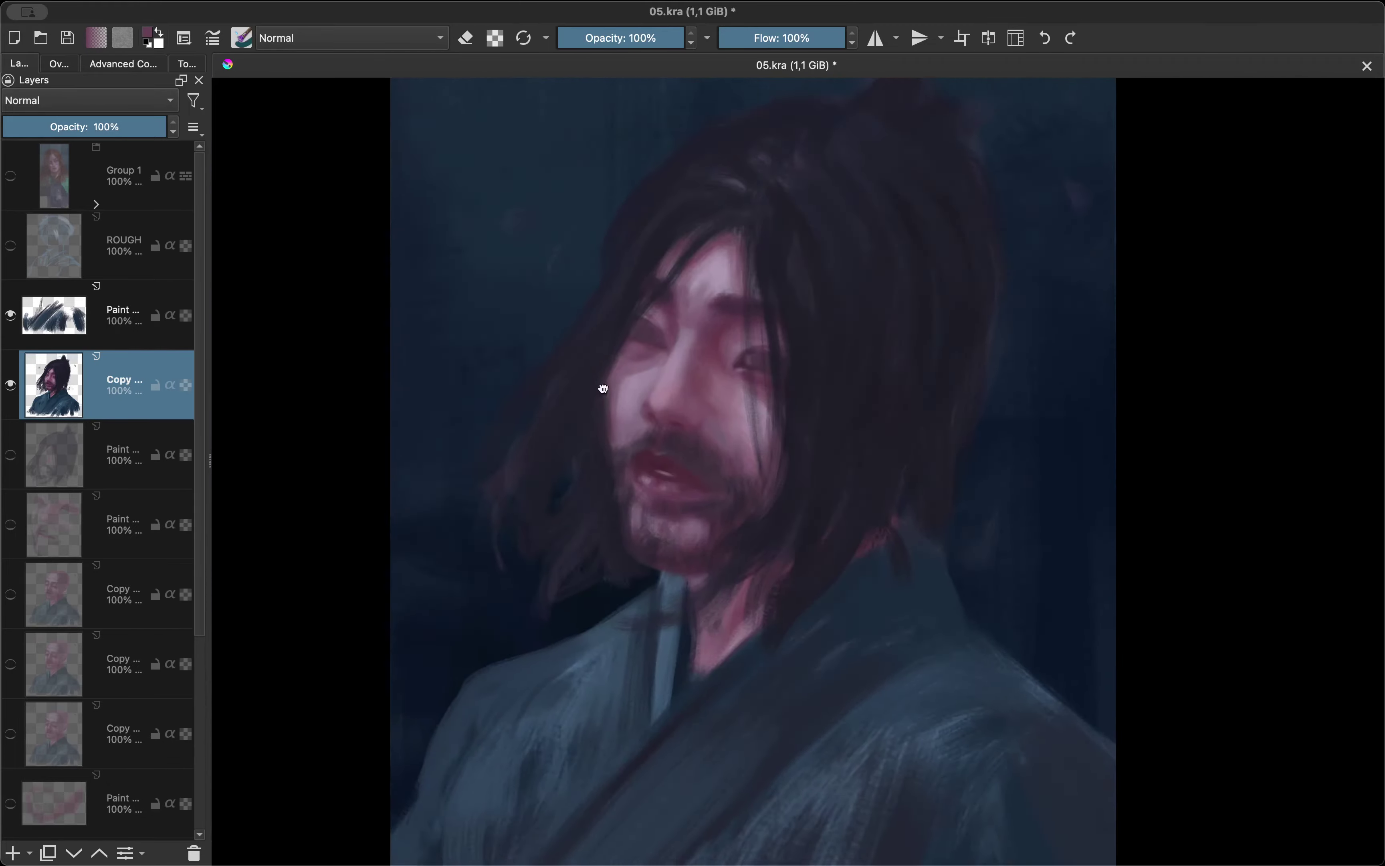
Sample a face colour and judge the whole portrait mirrored.
left_click(680, 440, "ctrl")
key("m")
scroll(742, 470, "down", 3)
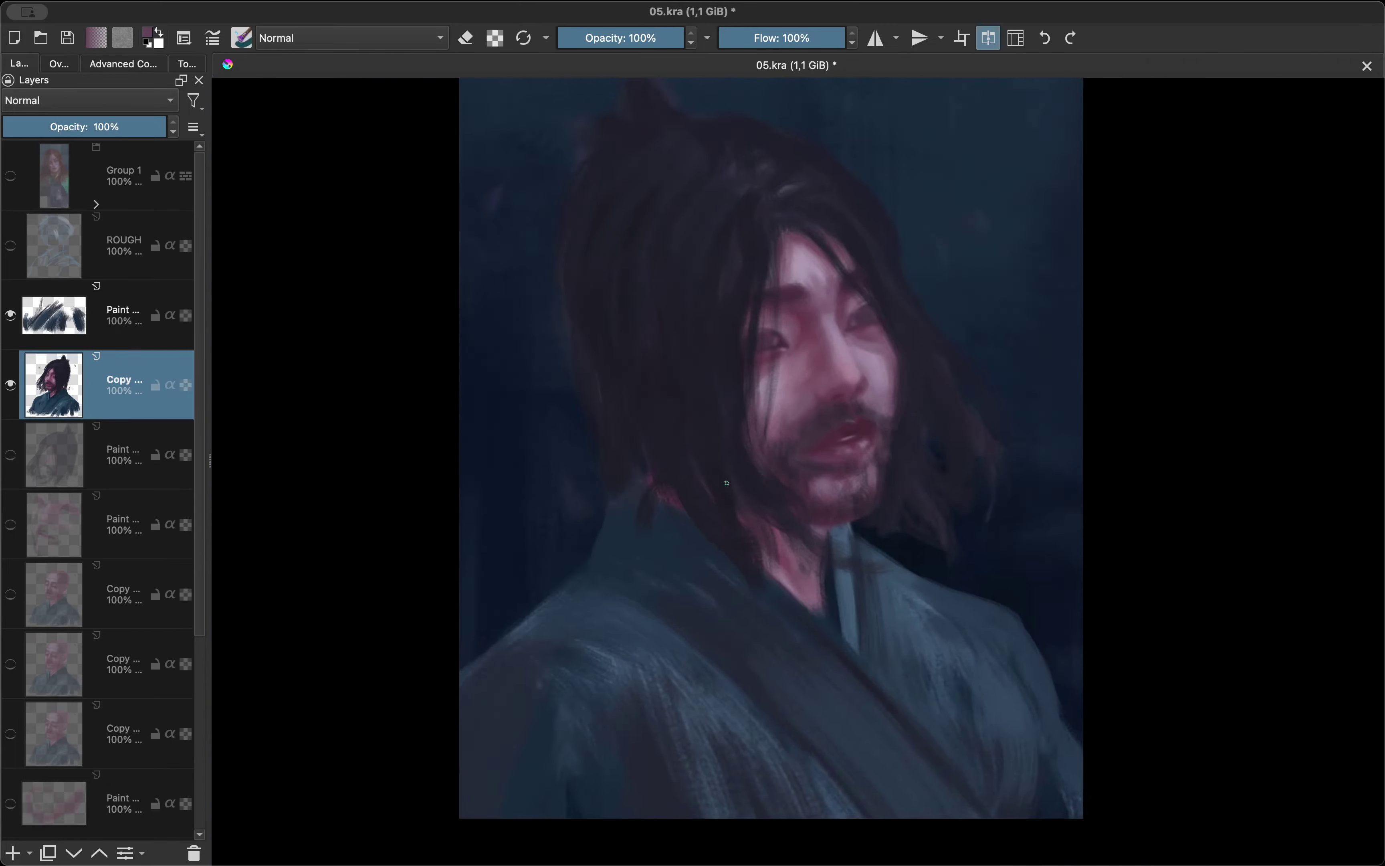
scroll(742, 470, "down", 2)
scroll(738, 369, "up", 2)
scroll(738, 369, "up", 4)
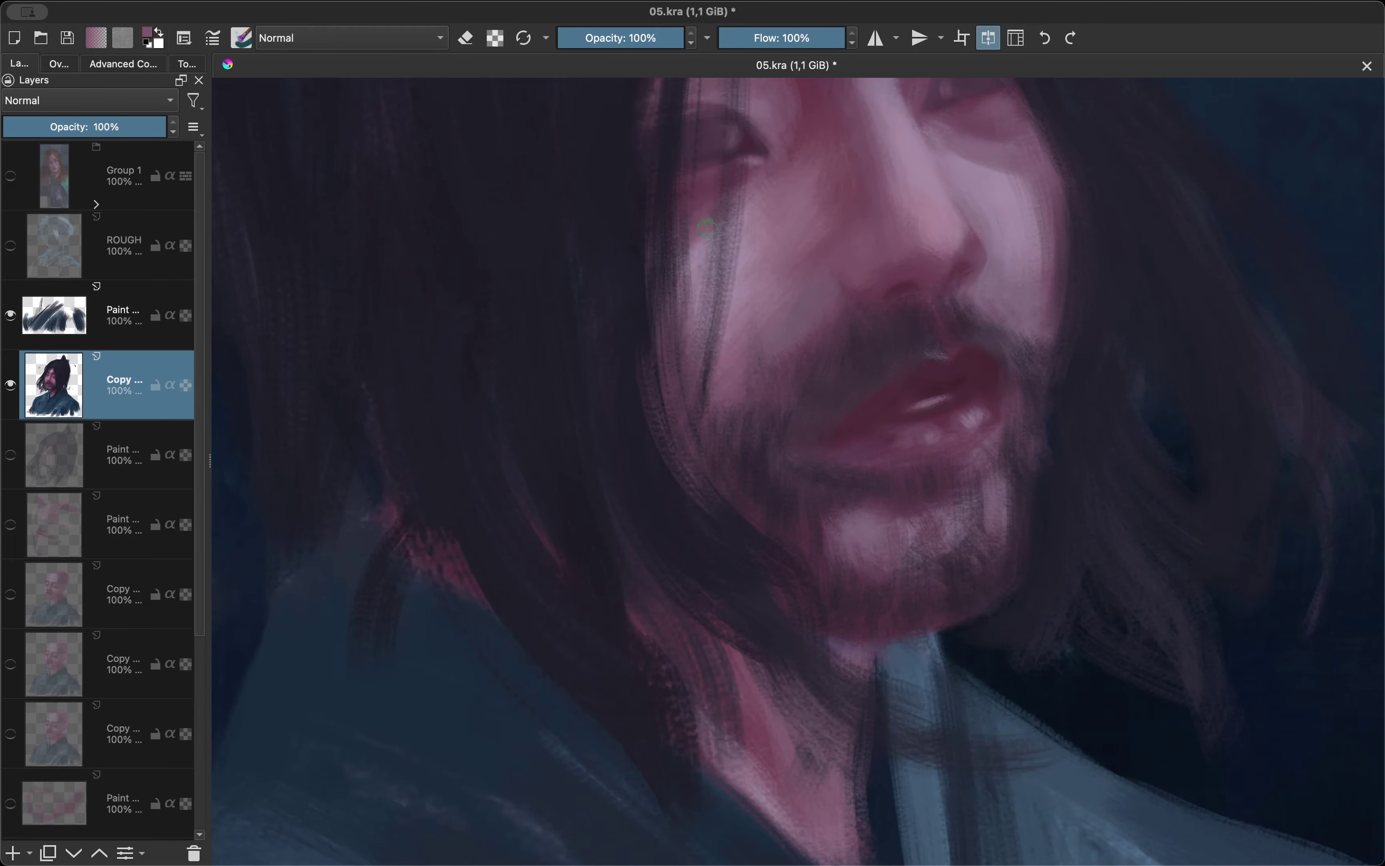
scroll(690, 282, "down", 1)
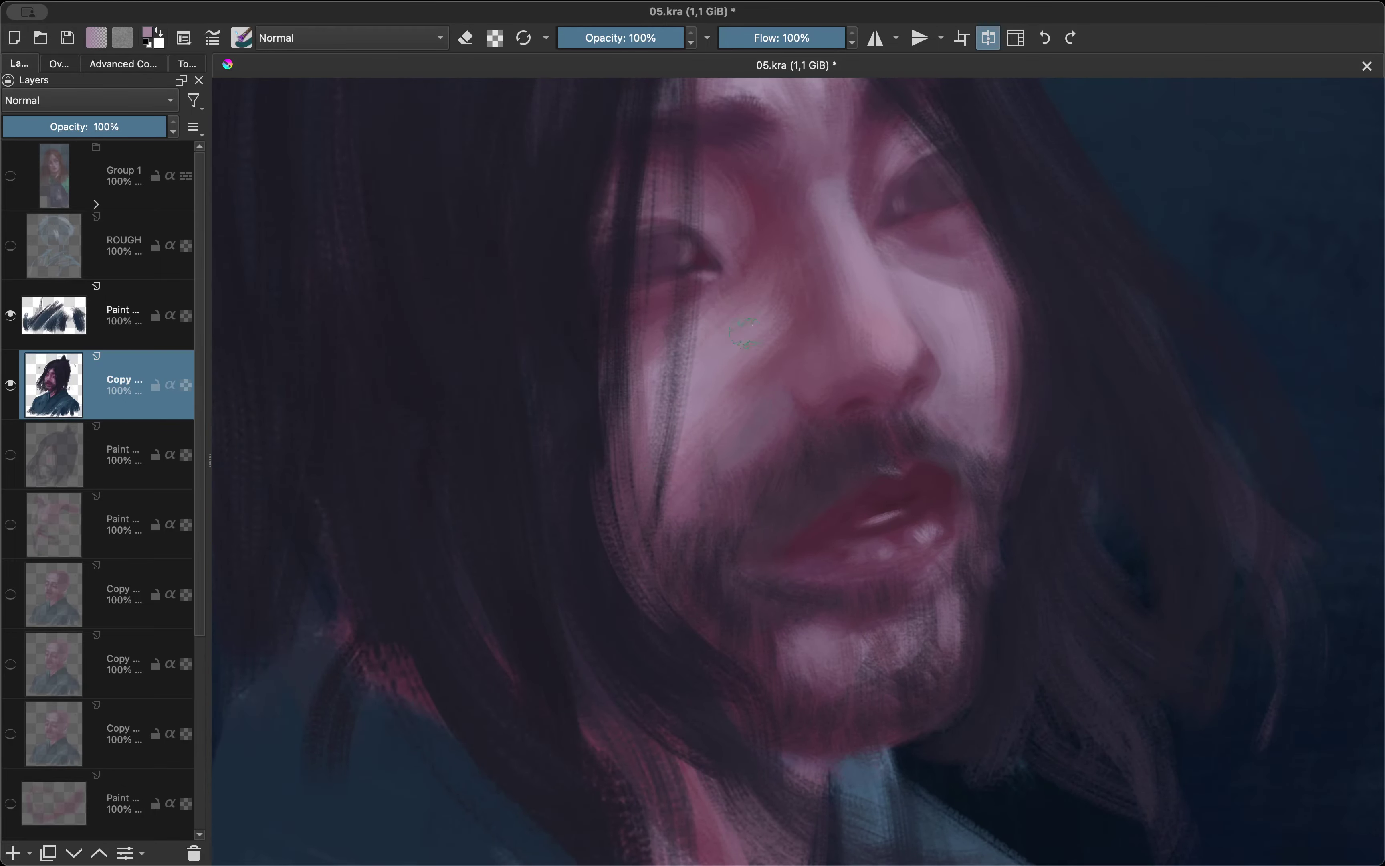
scroll(744, 332, "down", 1)
scroll(778, 387, "up", 1)
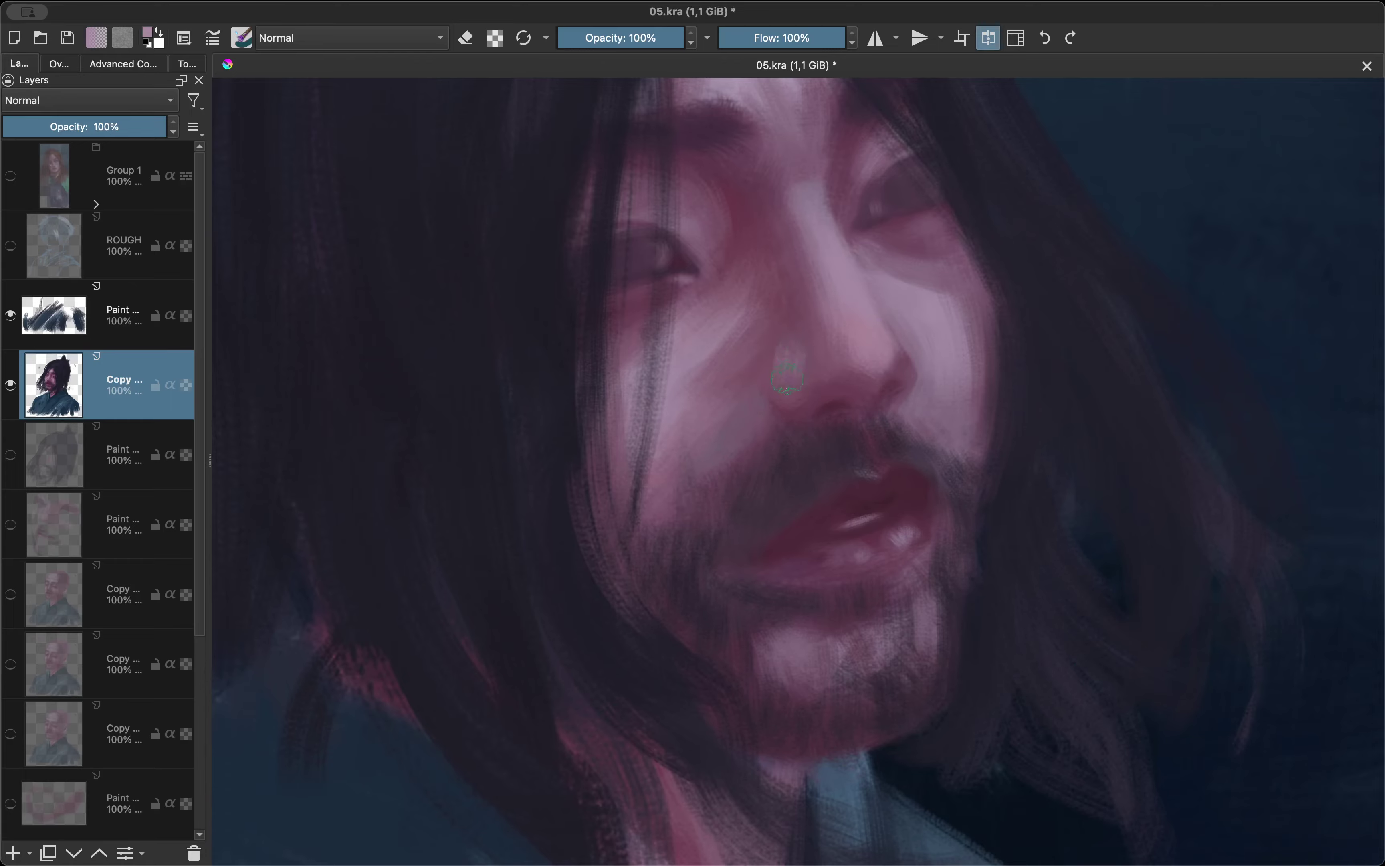
key("m")
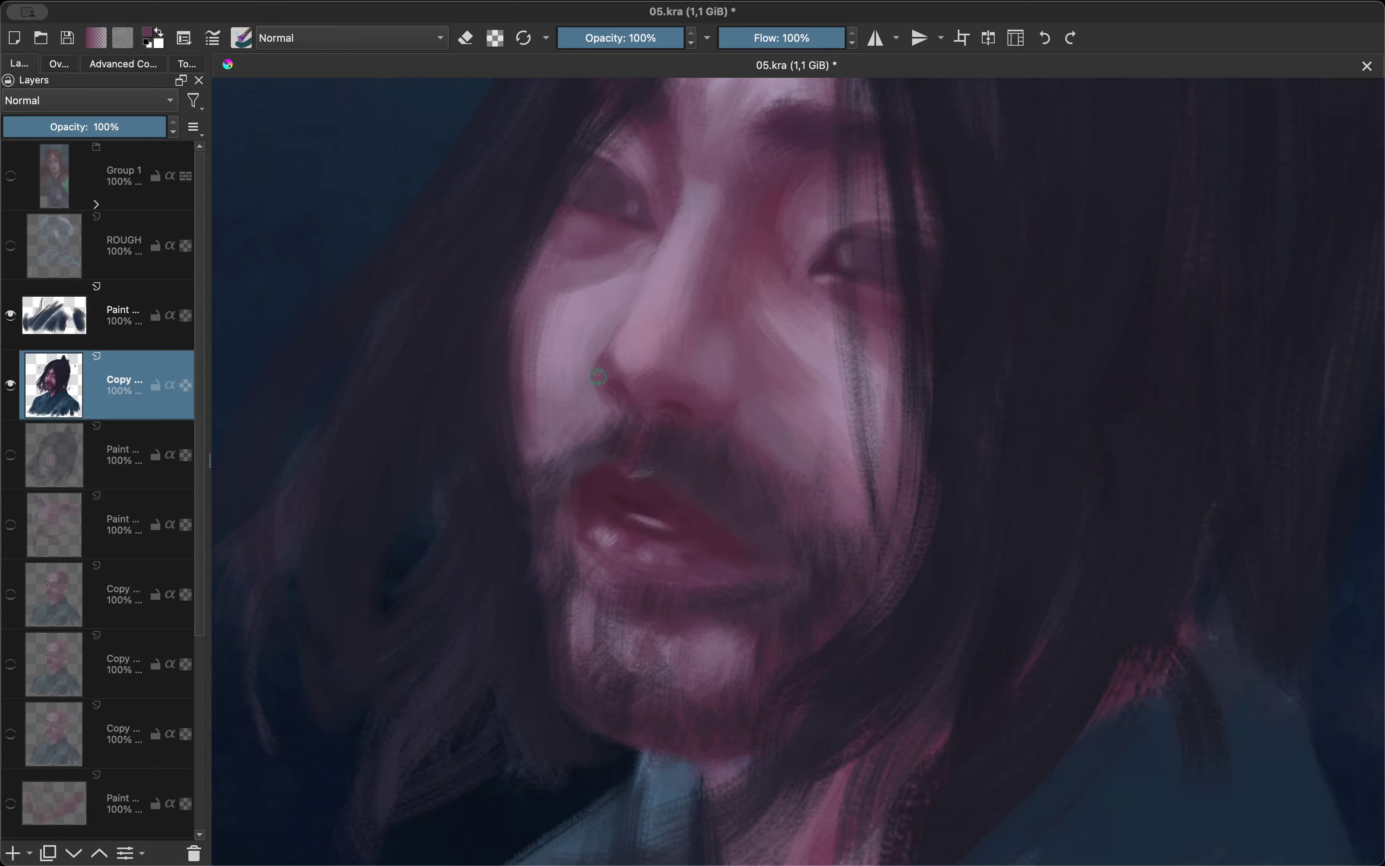
Sample light pink, forehead pink and darker mauve skin tones from the face.
left_click(598, 377, "ctrl")
scroll(598, 377, "down", 3)
scroll(724, 439, "down", 3)
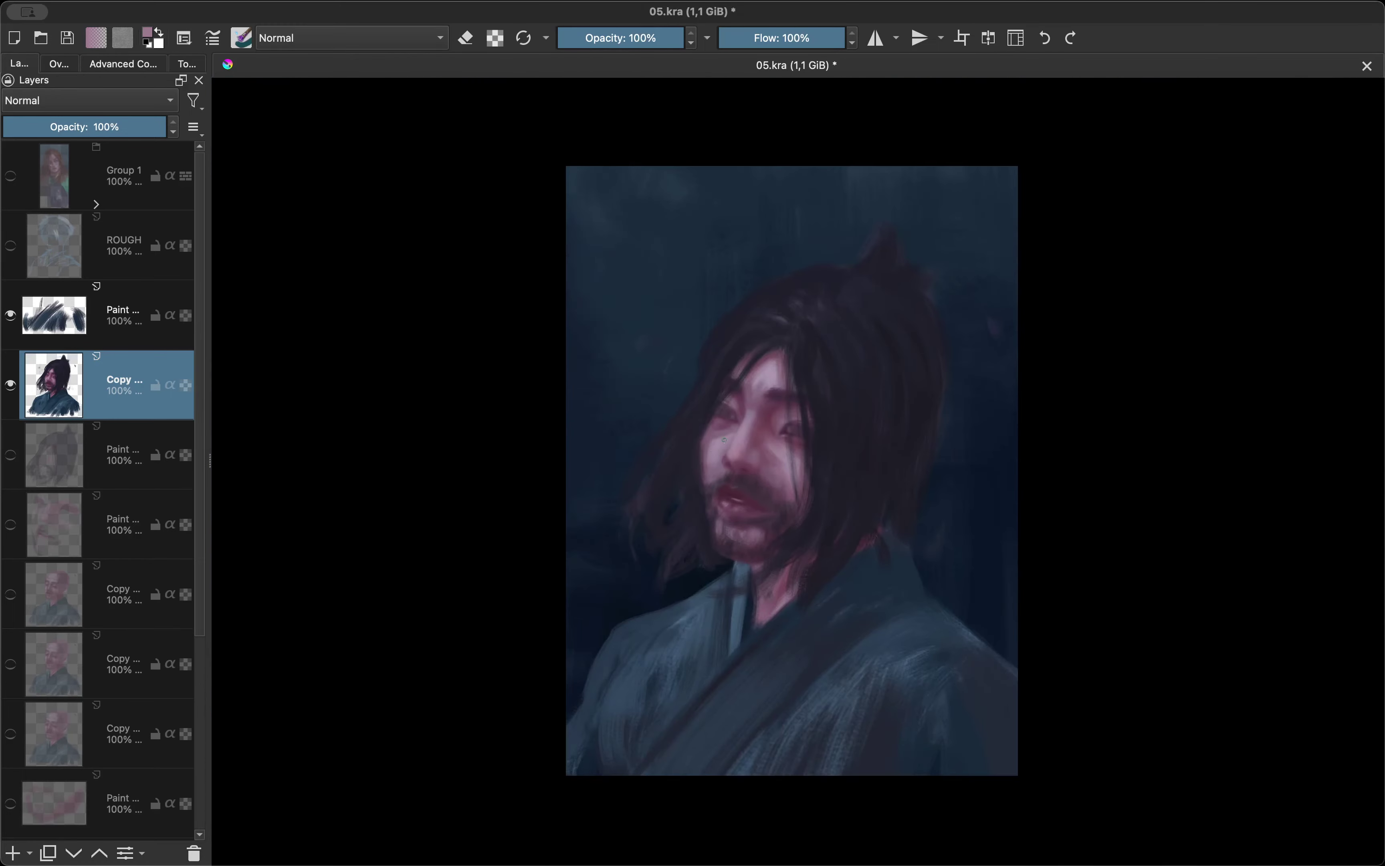
scroll(723, 422, "up", 3)
left_click(712, 348, "ctrl")
scroll(681, 388, "up", 3)
left_click(641, 319, "ctrl")
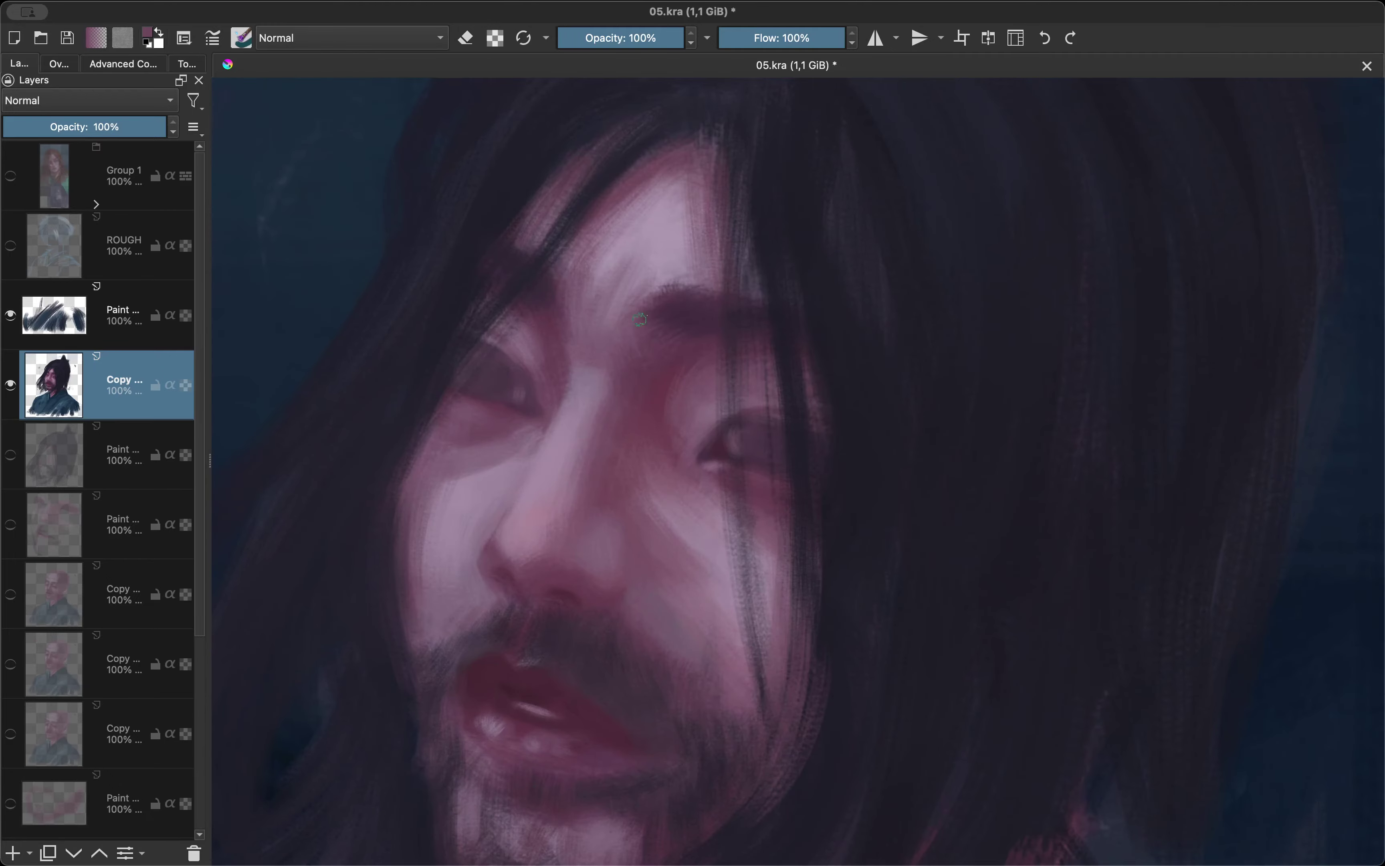
scroll(671, 277, "down", 3)
Sample a dark hair colour and a purple face tone while checking the mirrored face.
key("m")
scroll(590, 386, "up", 3)
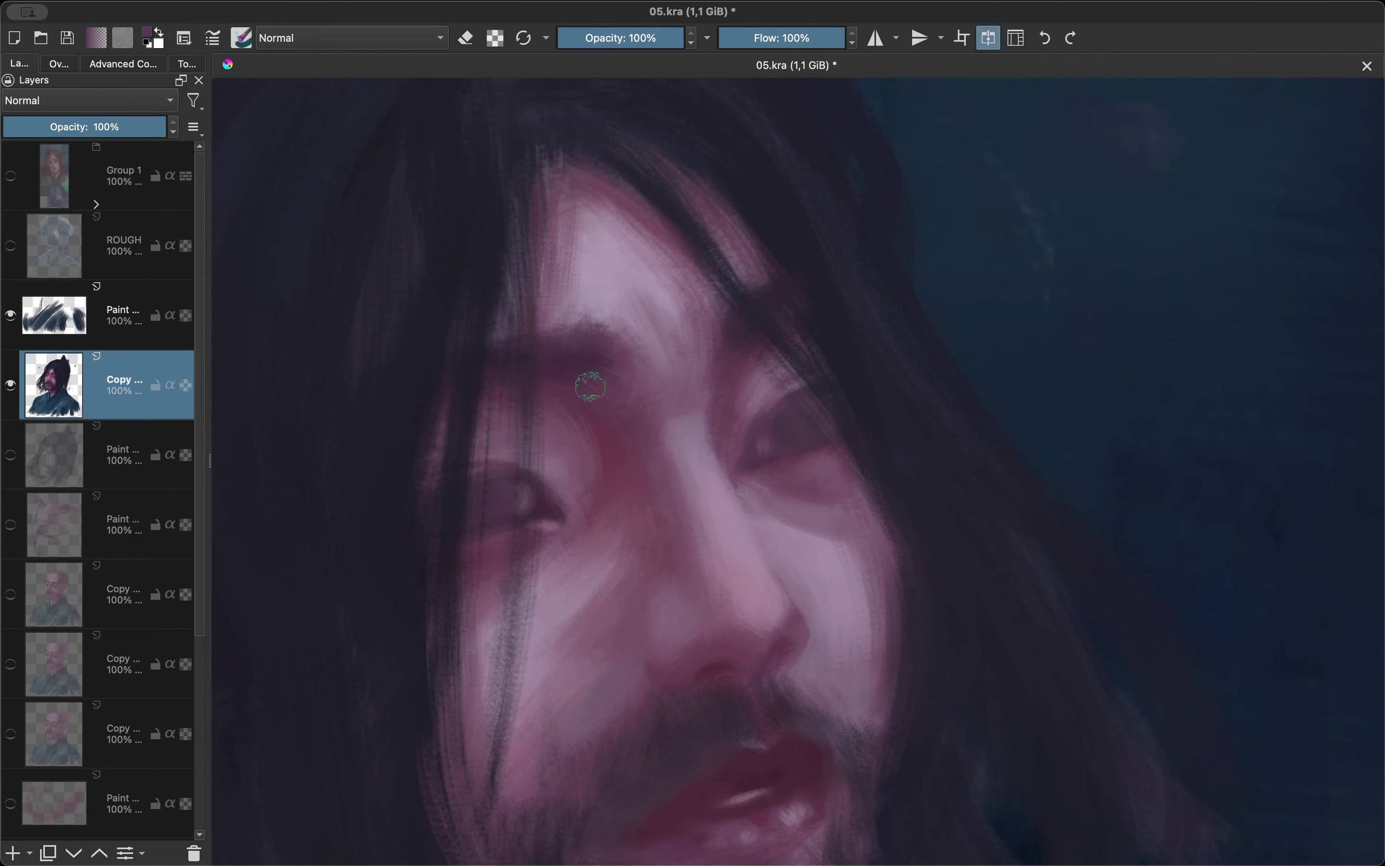
key("m")
scroll(693, 490, "down", 3)
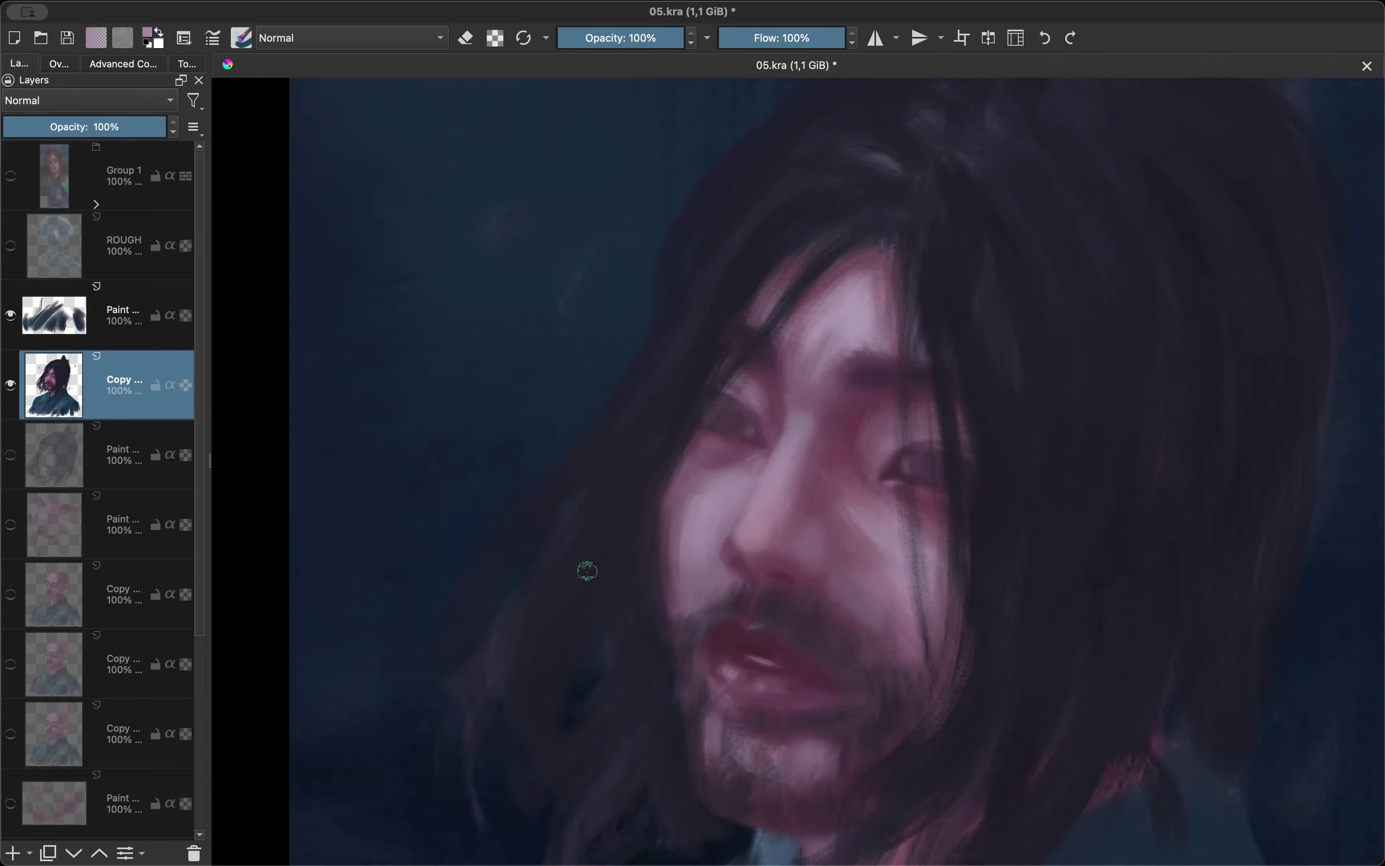
key("m")
left_click(761, 673, "ctrl")
scroll(723, 678, "down", 3)
key("m")
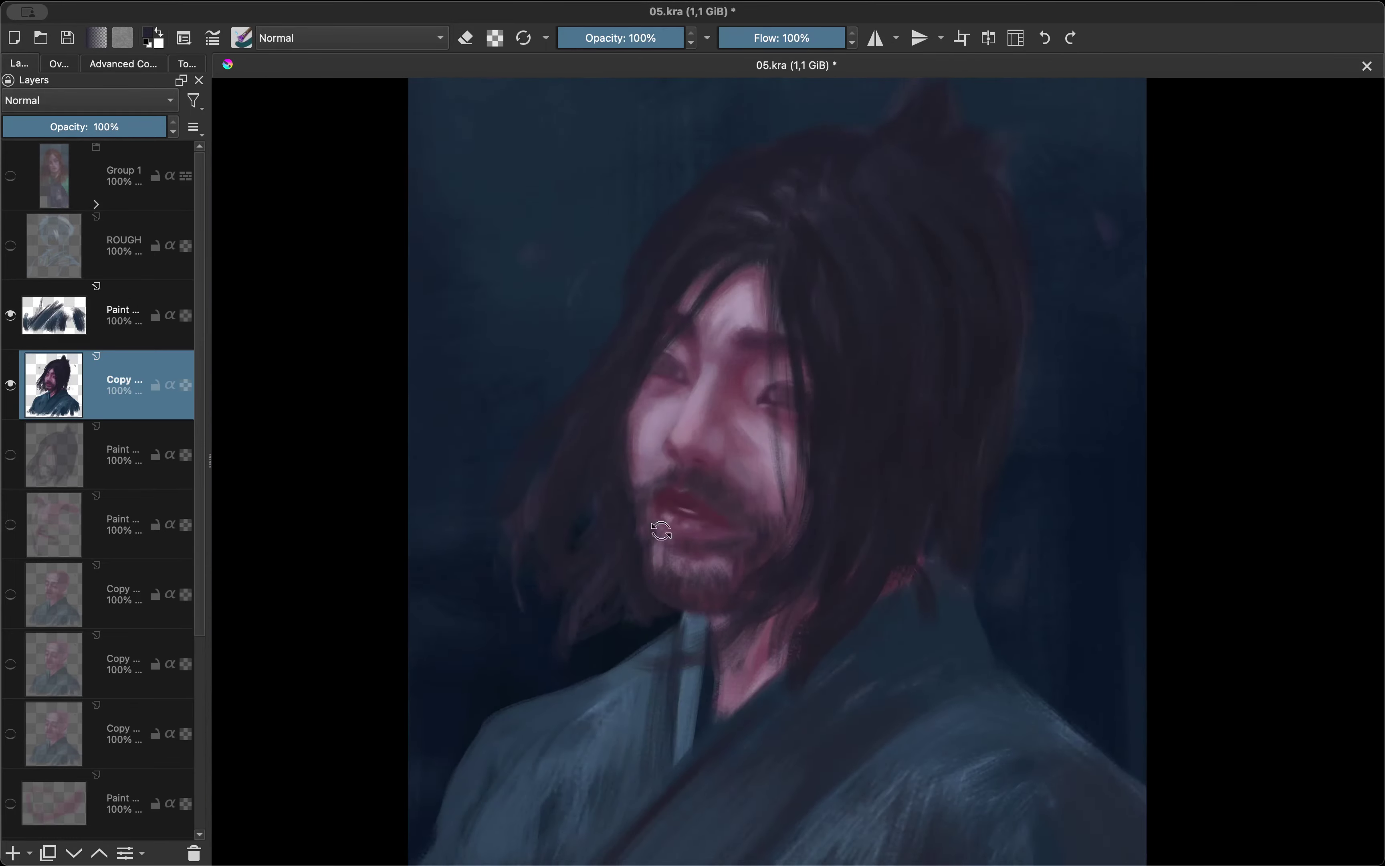
scroll(687, 321, "up", 3)
left_click(665, 303, "ctrl")
Check the mouth in a mirrored, rotated view and sample a purple tone.
key("m")
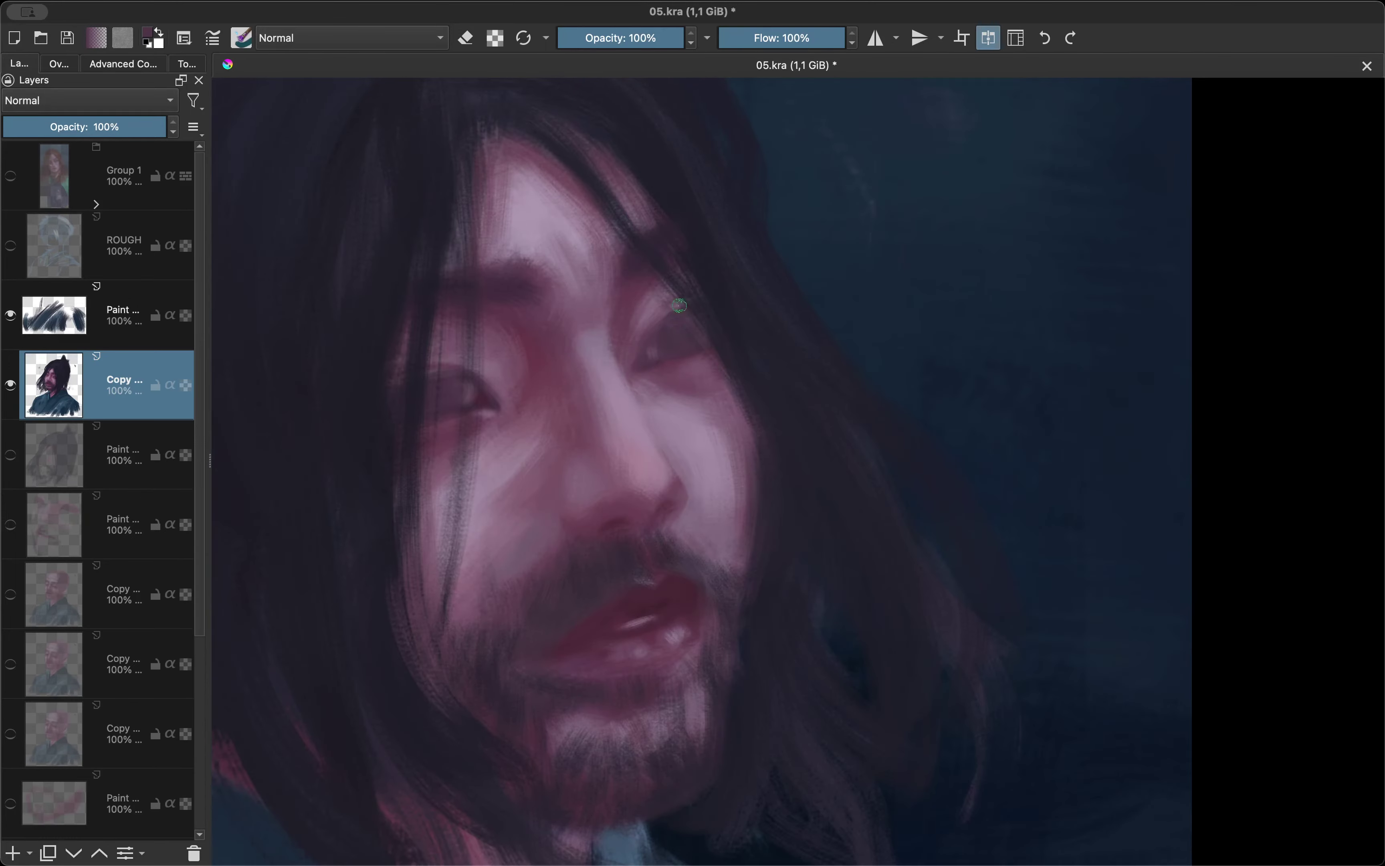
scroll(678, 306, "down", 3)
scroll(745, 401, "up", 3)
scroll(744, 401, "down", 1)
left_click_drag(555, 540, 676, 321)
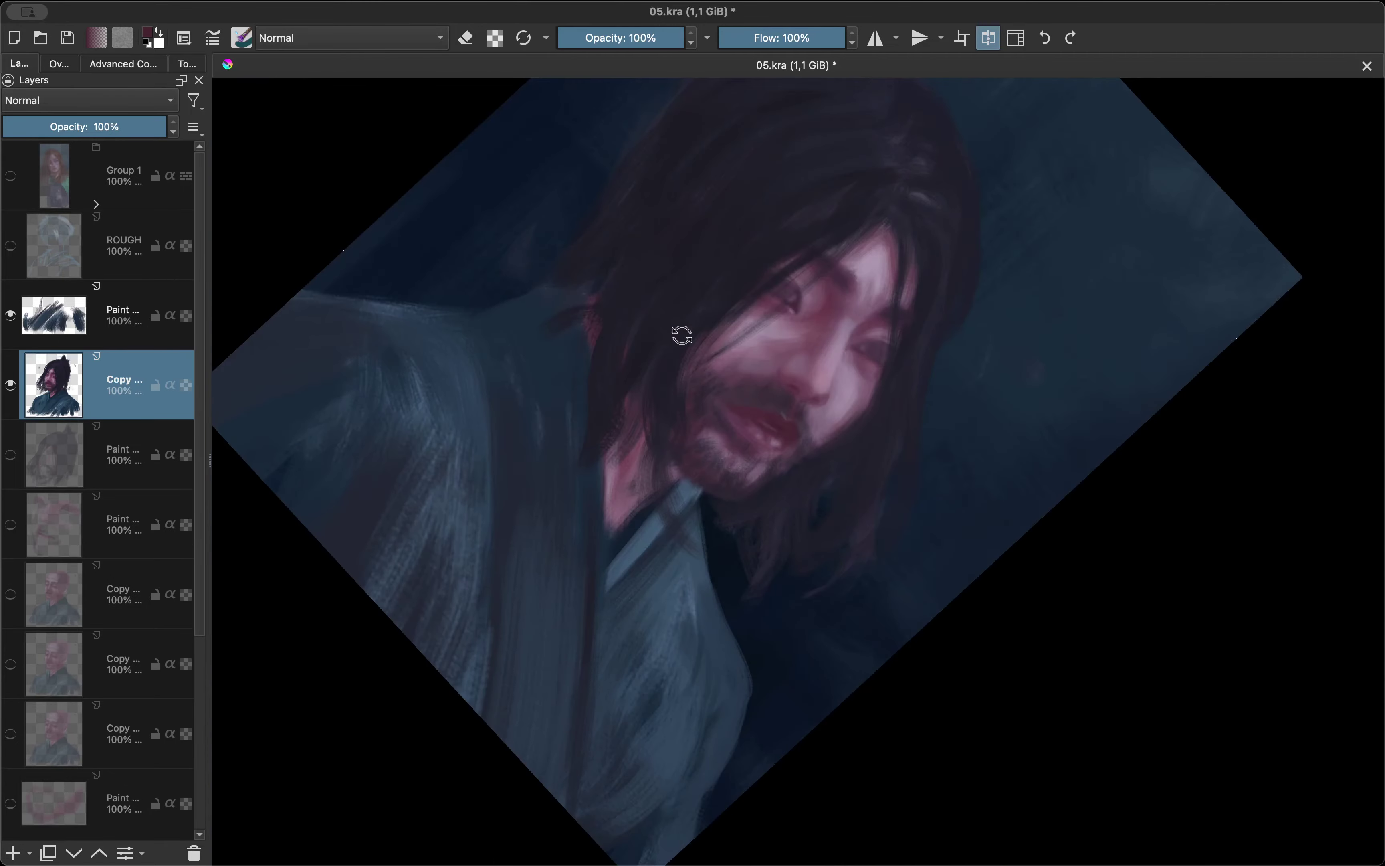
key("m")
left_click(709, 277, "ctrl")
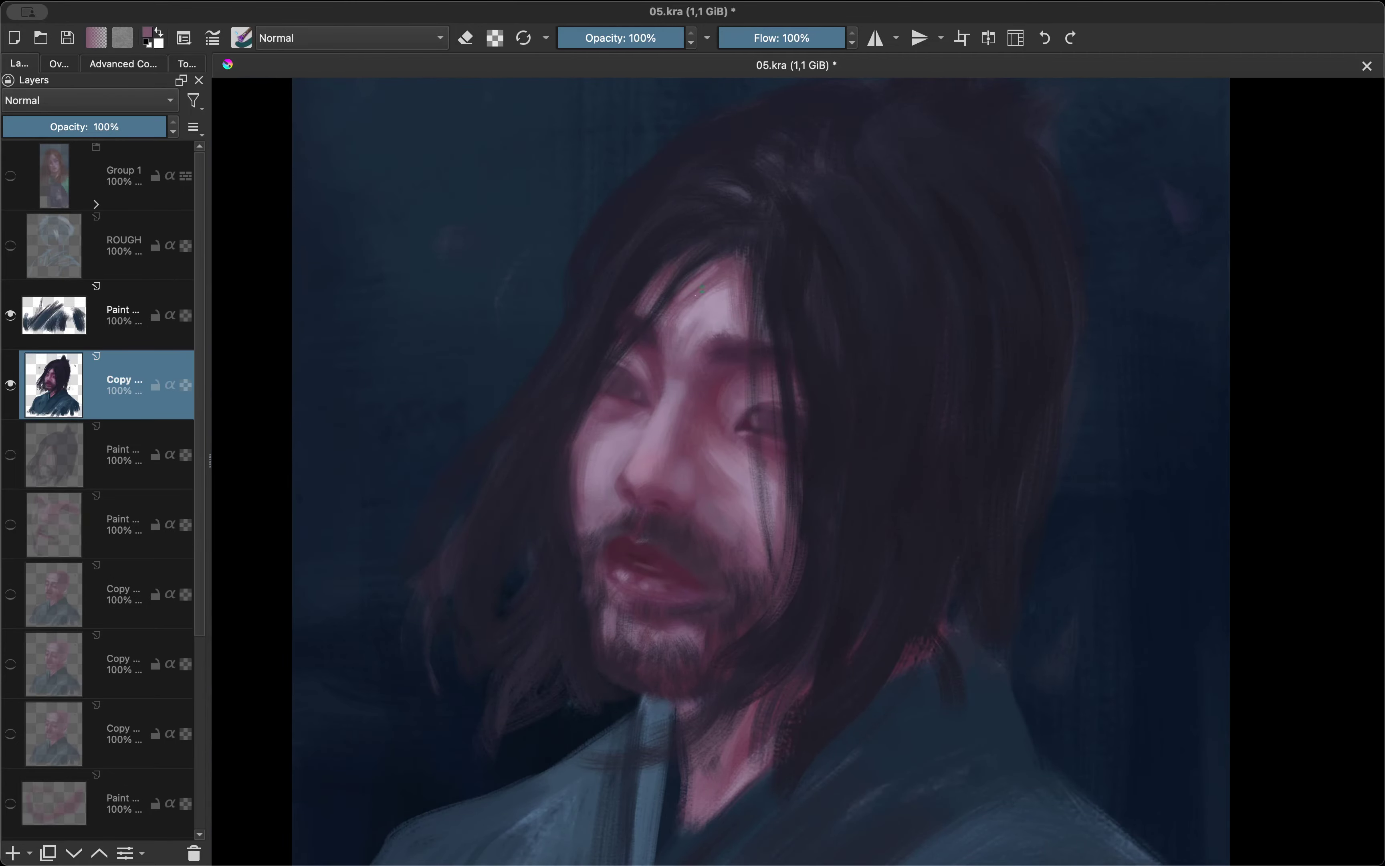
scroll(703, 289, "down", 2)
scroll(769, 405, "up", 3)
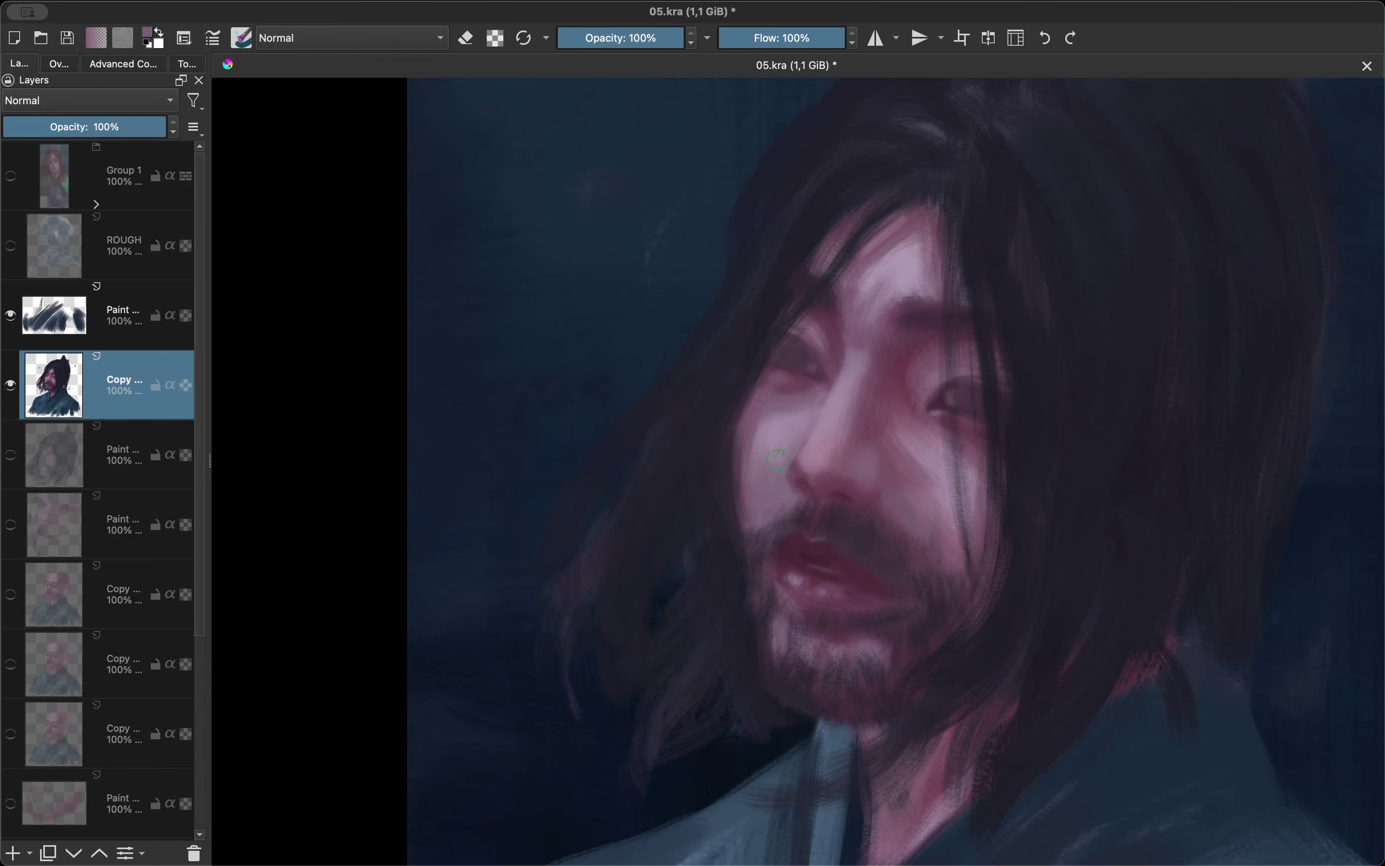
Mirror and unmirror the view several times to recheck the face.
key("m")
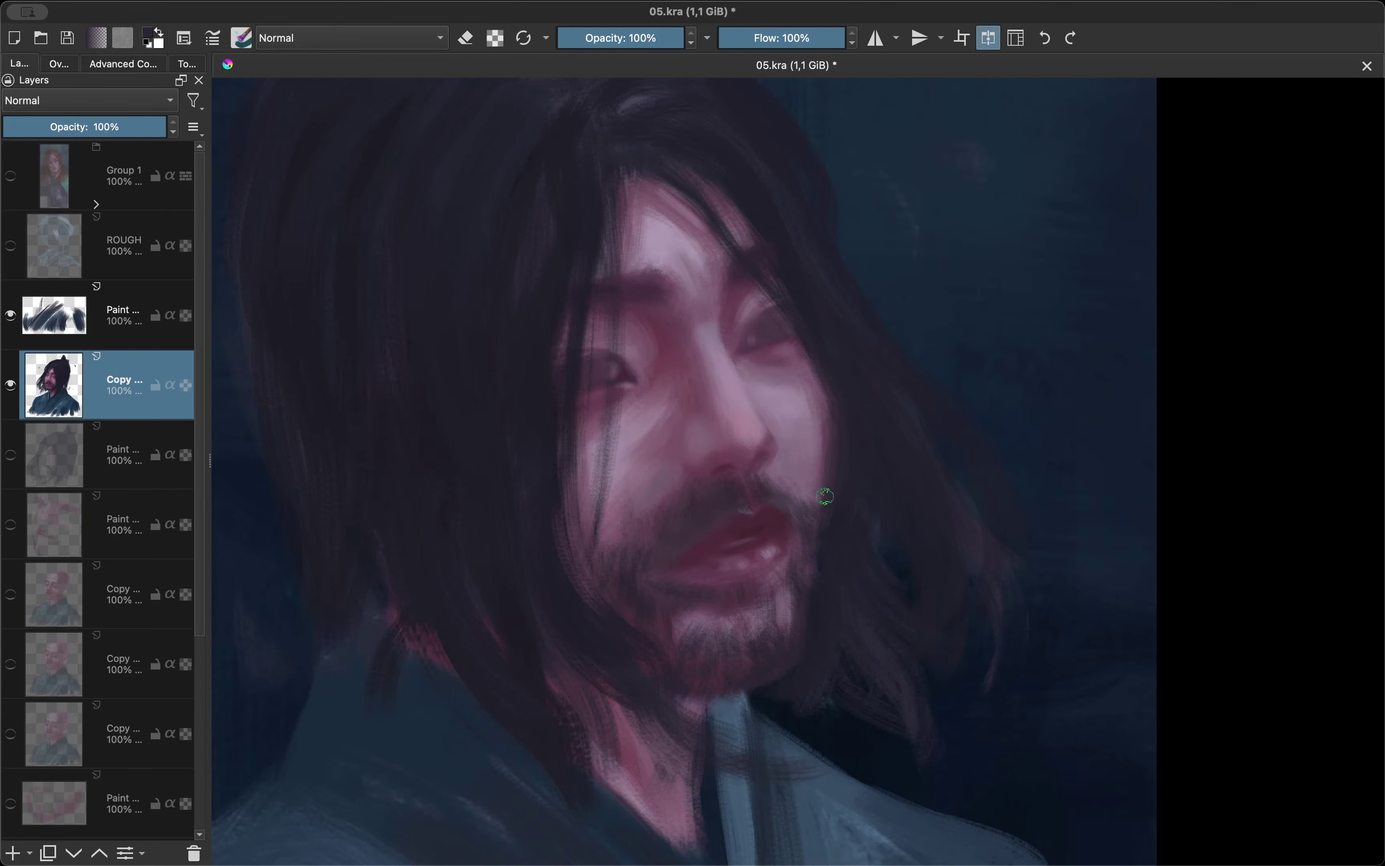
key("m")
key("m")
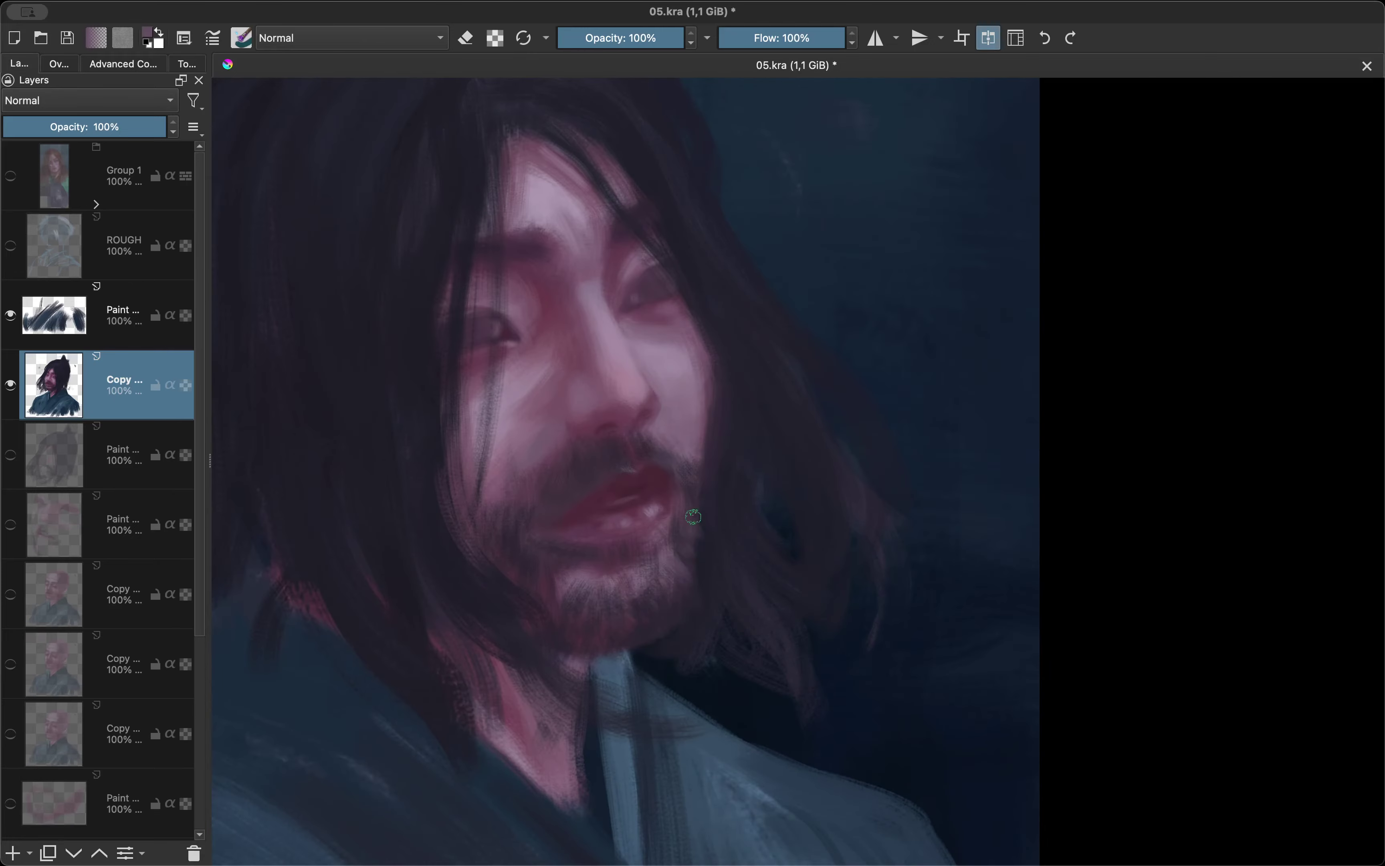
key("m")
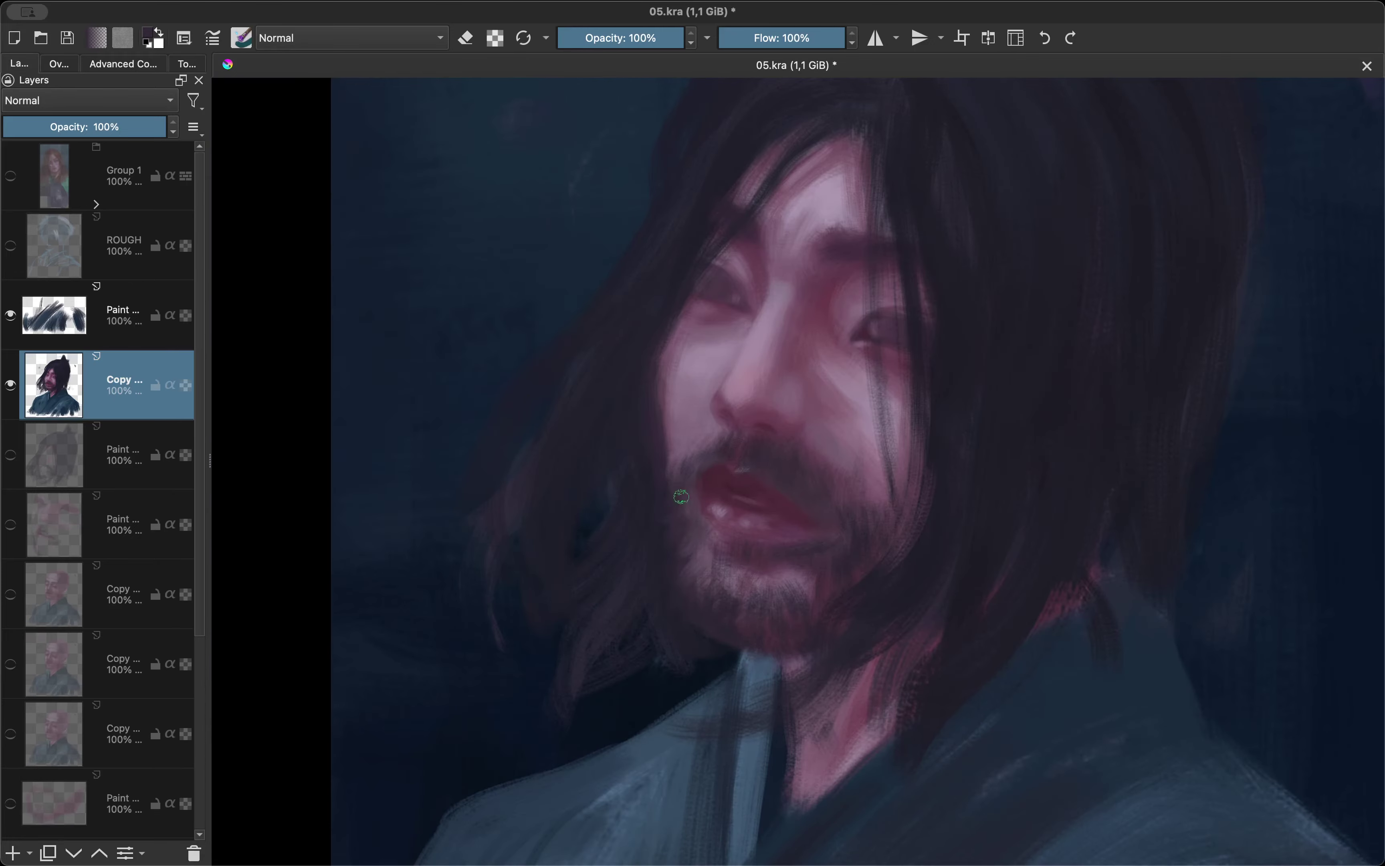
scroll(676, 602, "down", 5)
key("m")
scroll(810, 455, "up", 5)
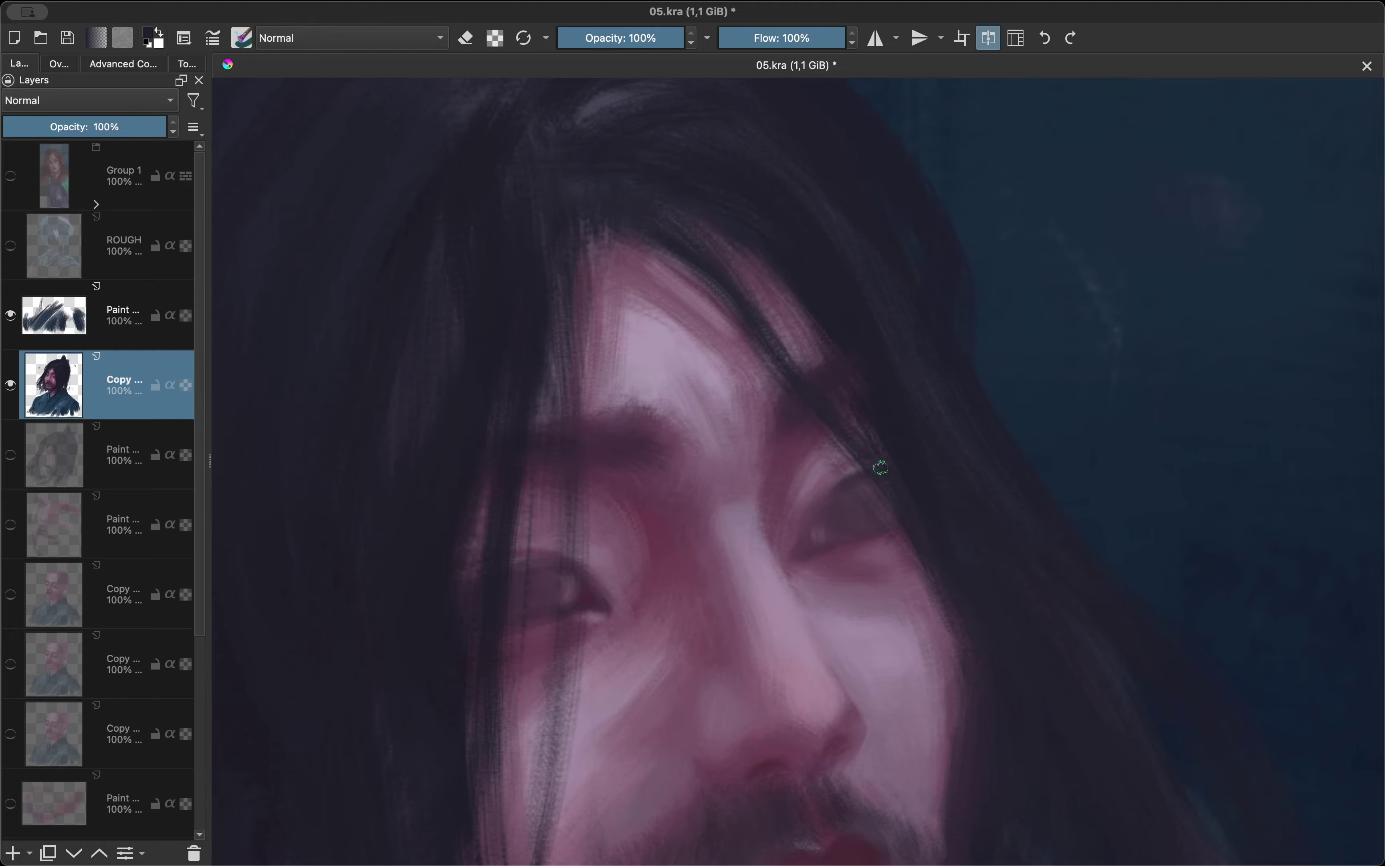
scroll(858, 542, "up", 2)
key("m")
scroll(674, 342, "down", 4)
key("m")
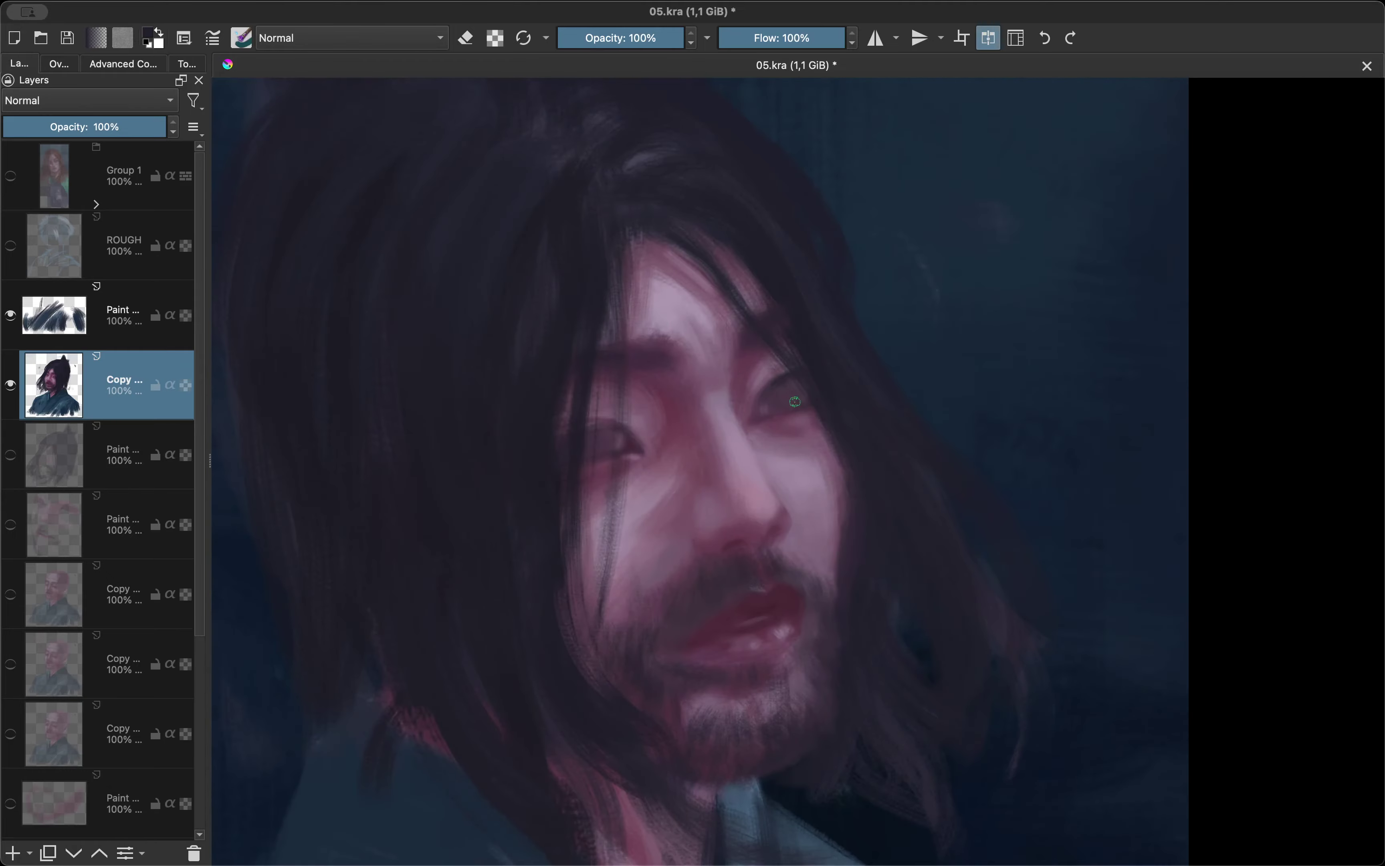
scroll(767, 343, "up", 3)
key("m")
scroll(507, 421, "down", 3)
scroll(748, 489, "up", 4)
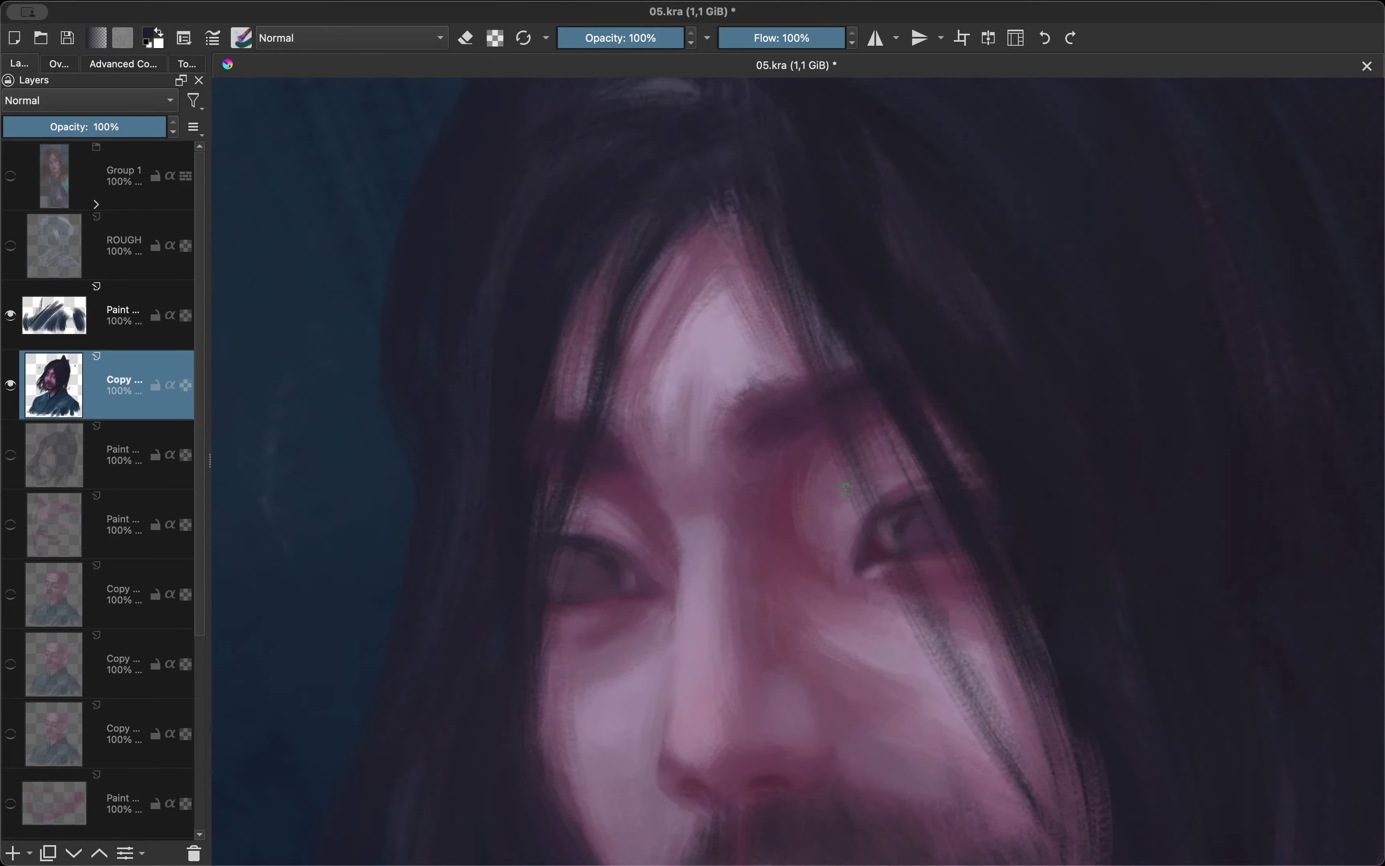
scroll(748, 489, "up", 2)
key("m")
scroll(750, 508, "down", 3)
scroll(686, 485, "up", 3)
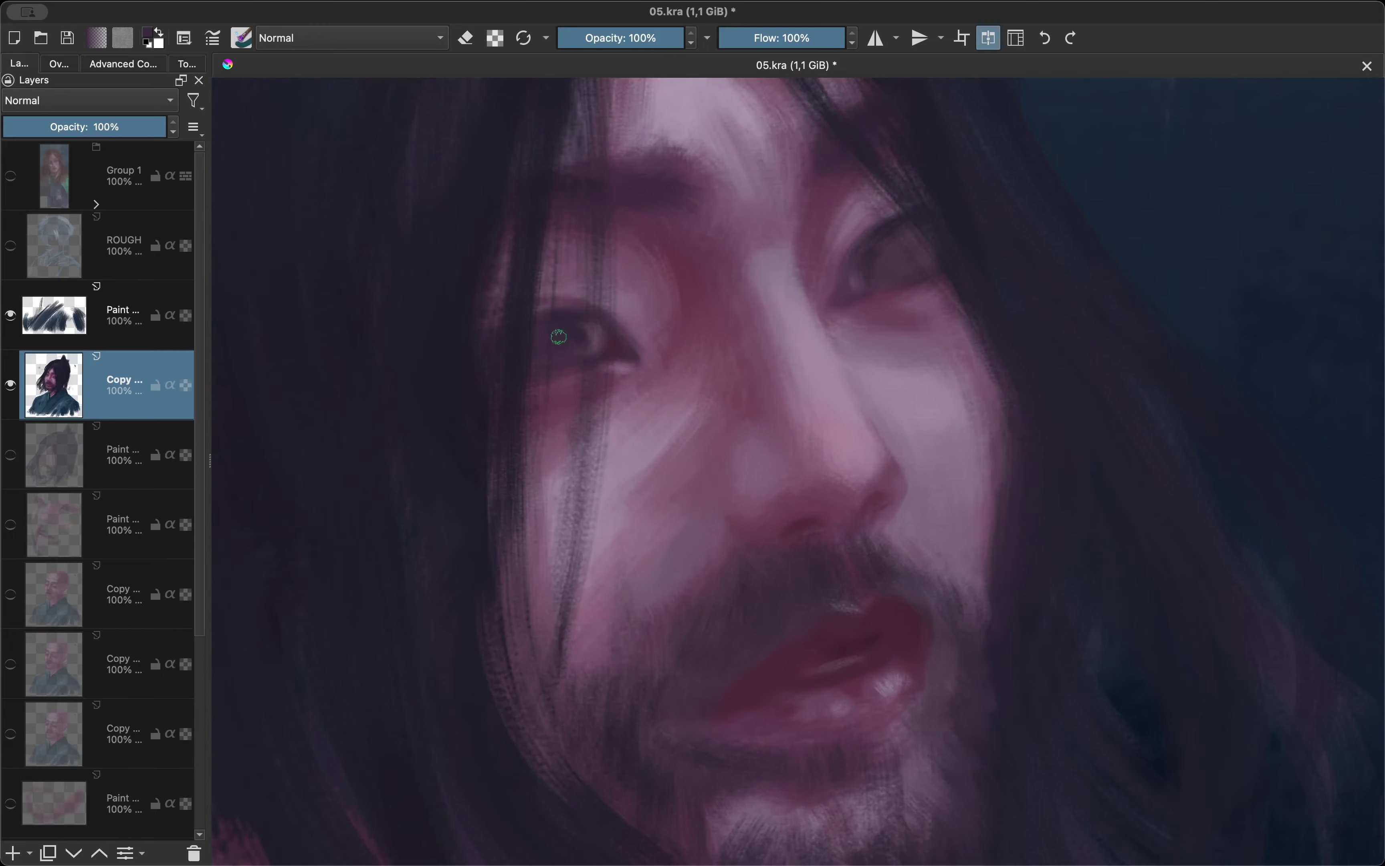
scroll(765, 365, "down", 1)
key("m")
scroll(832, 339, "down", 3)
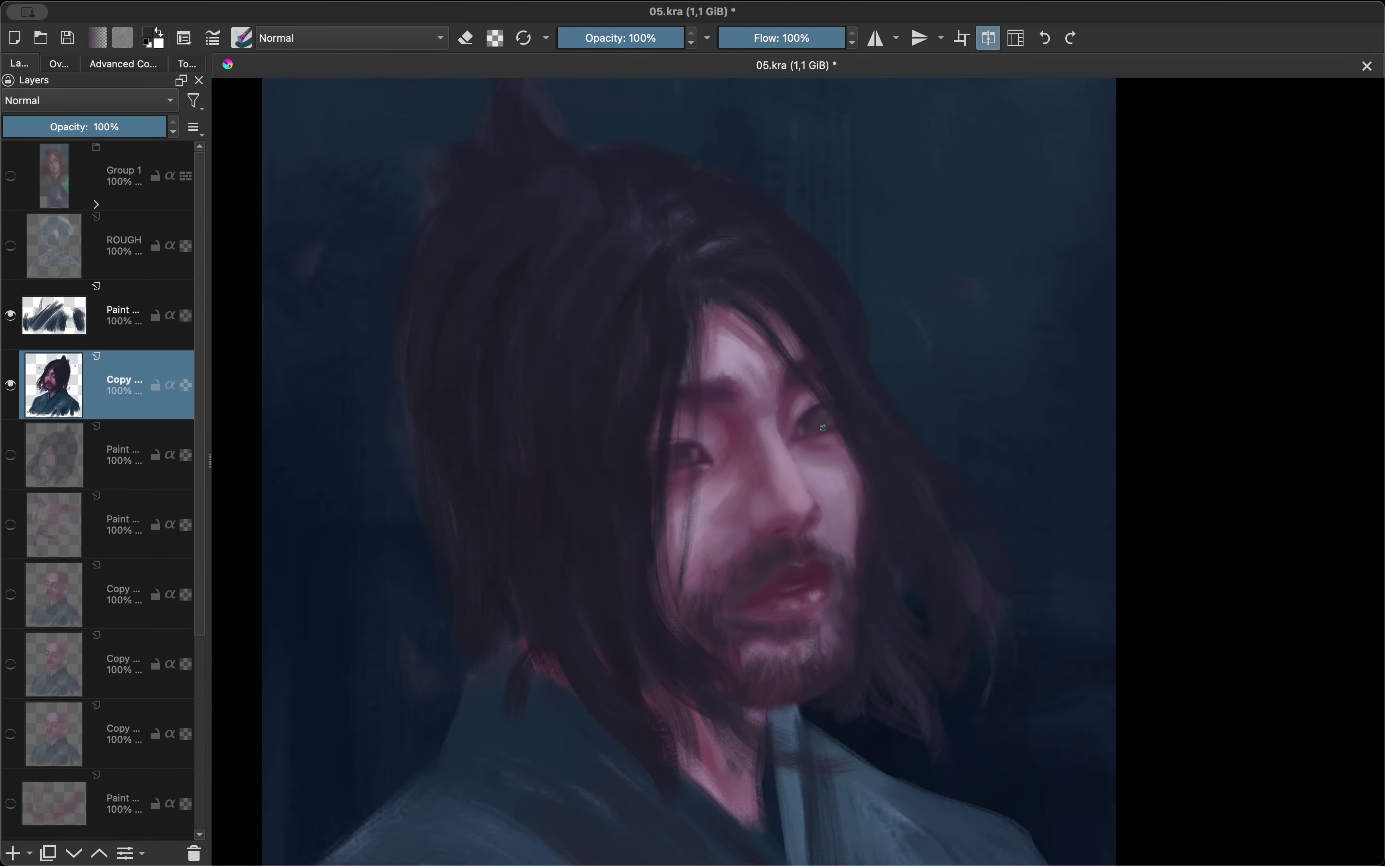
scroll(710, 433, "up", 4)
scroll(729, 417, "down", 3)
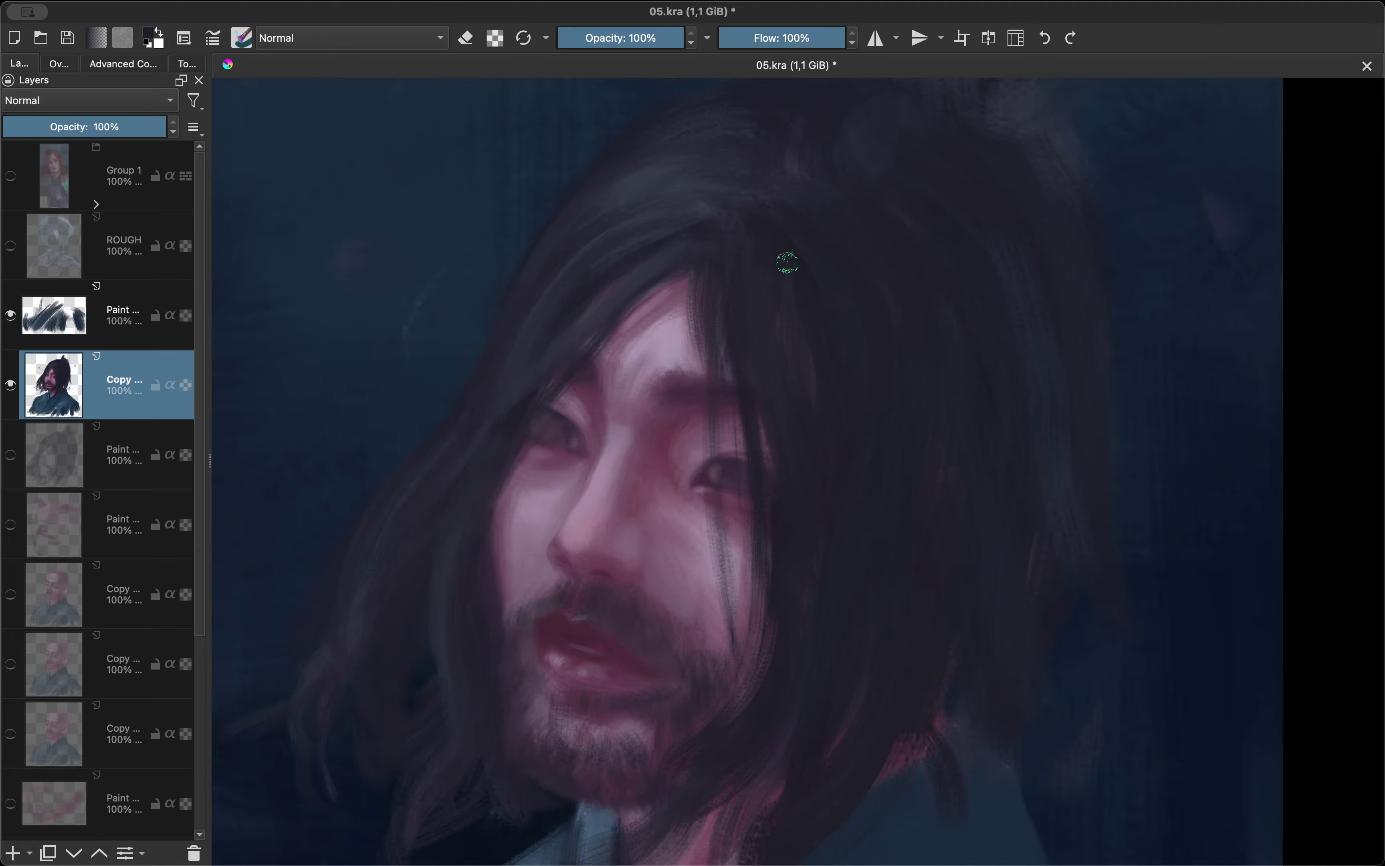
Repaint the lower-left hair strands with the eraser and brush.
key("e")
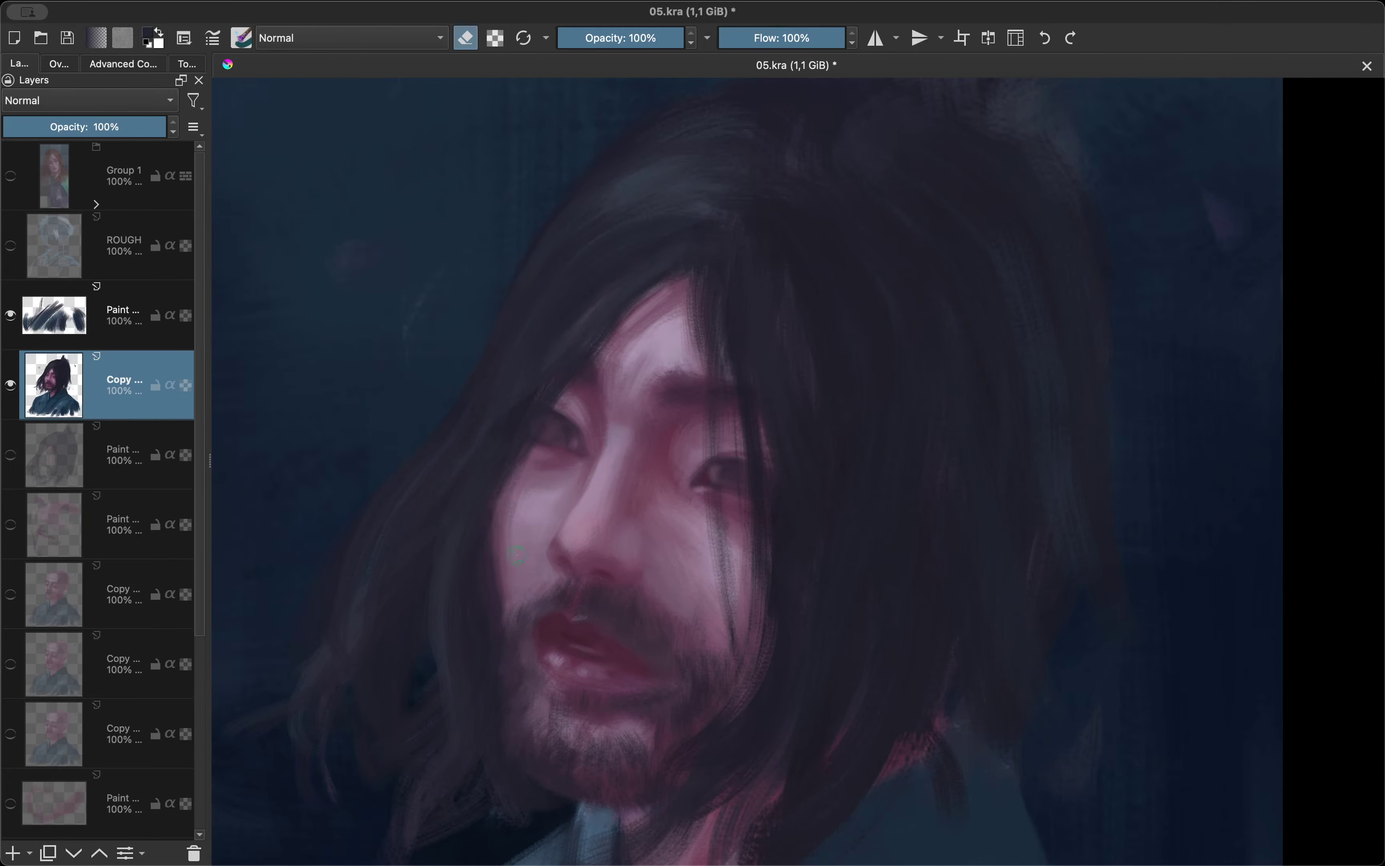
scroll(745, 476, "down", 1)
scroll(744, 475, "down", 2)
scroll(750, 473, "down", 2)
scroll(760, 471, "up", 3)
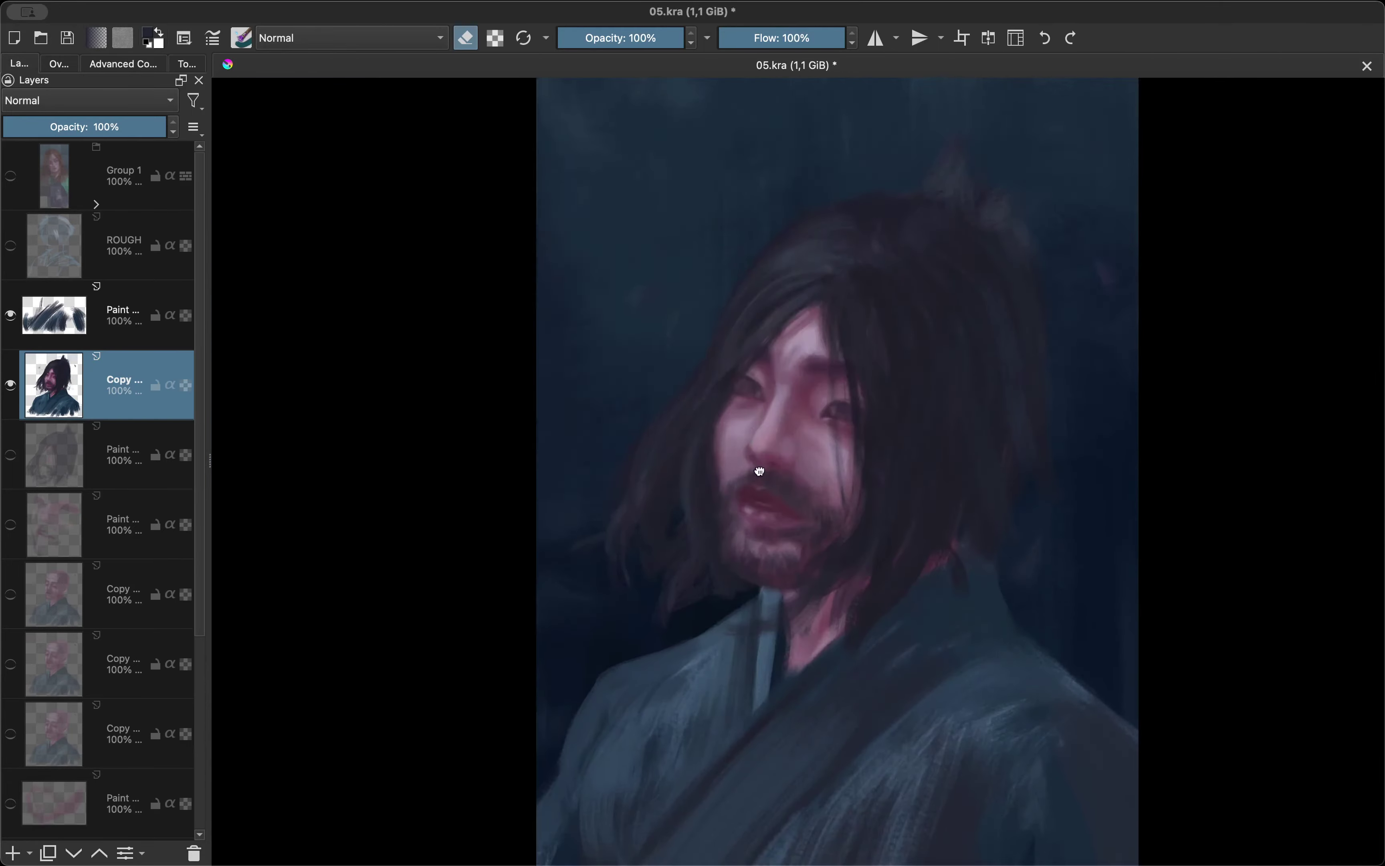
scroll(744, 458, "up", 2)
scroll(618, 578, "down", 2)
scroll(742, 401, "up", 1)
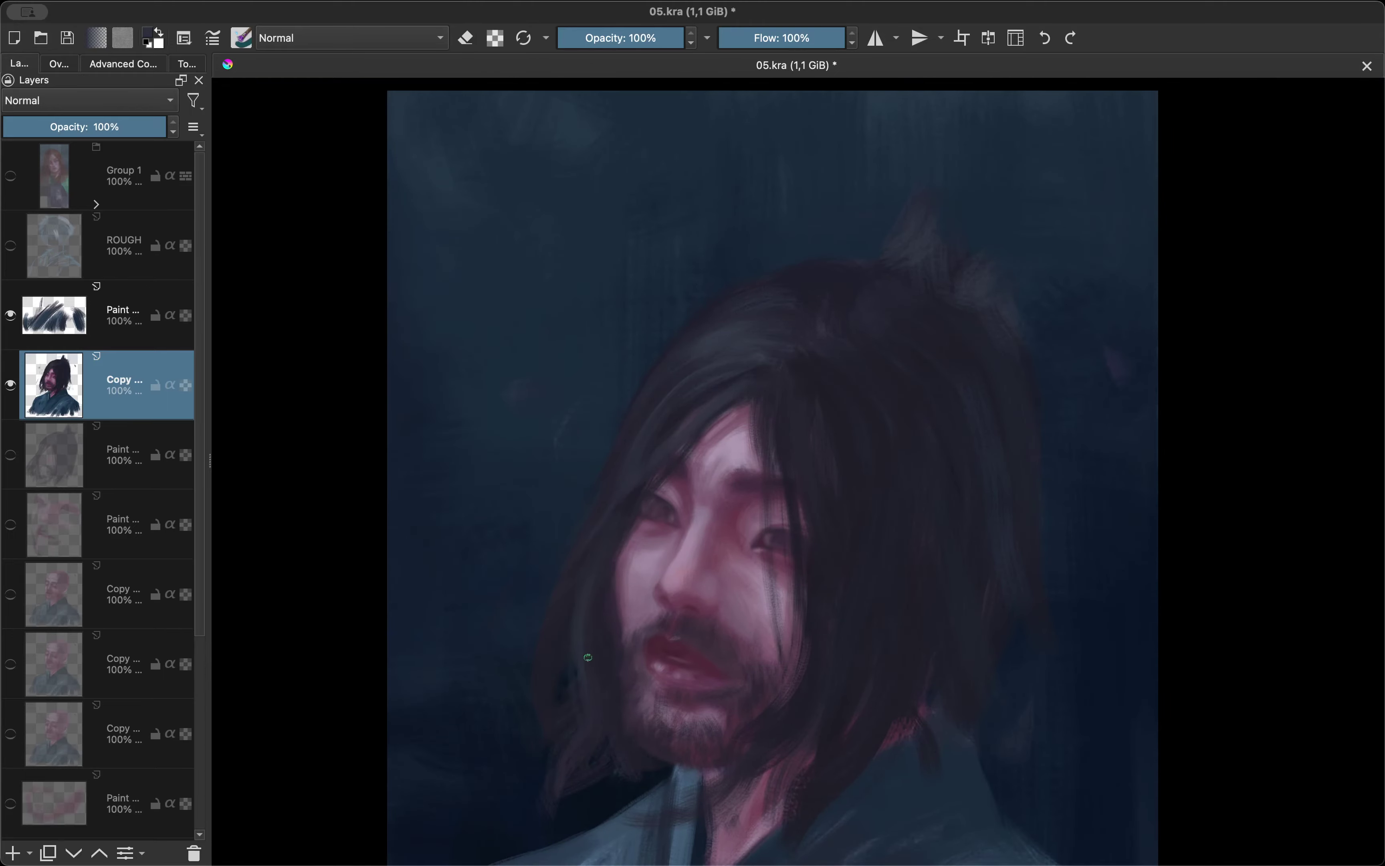
left_click_drag(588, 658, 495, 798)
key("e")
left_click_drag(503, 744, 516, 804)
key("e")
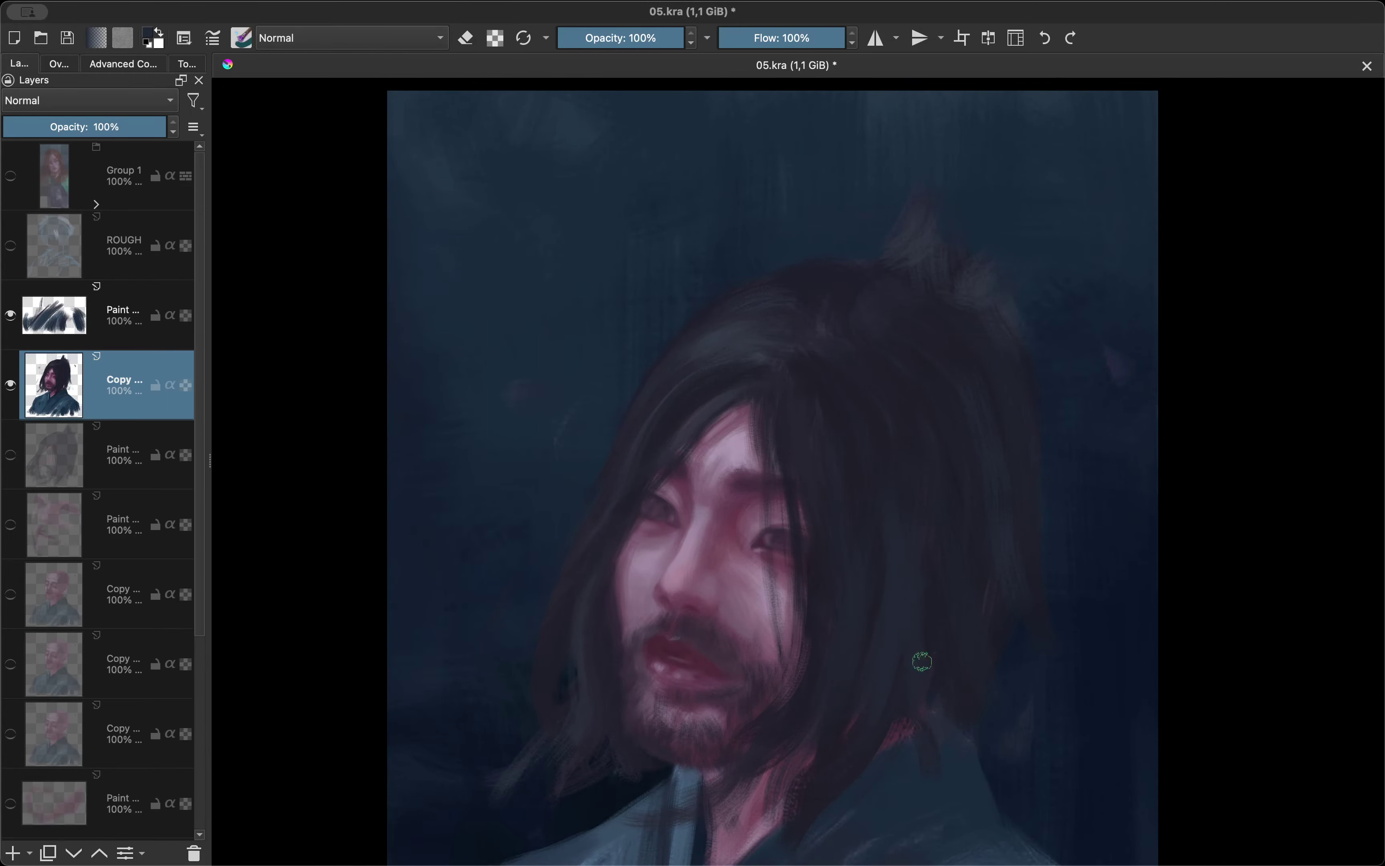
Check the portrait mirrored and sample a maroon skin tone from the face.
key("m")
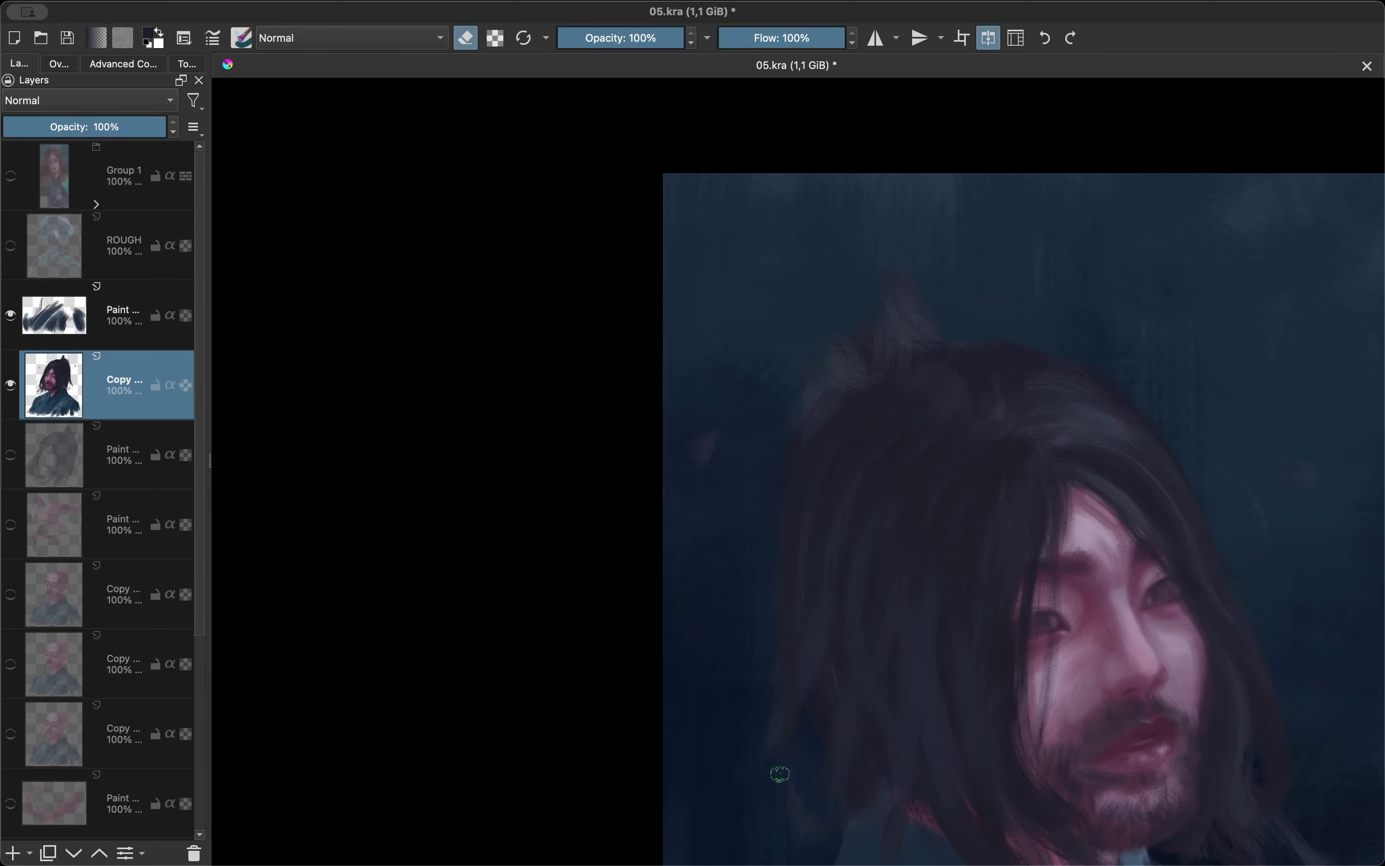
key("m")
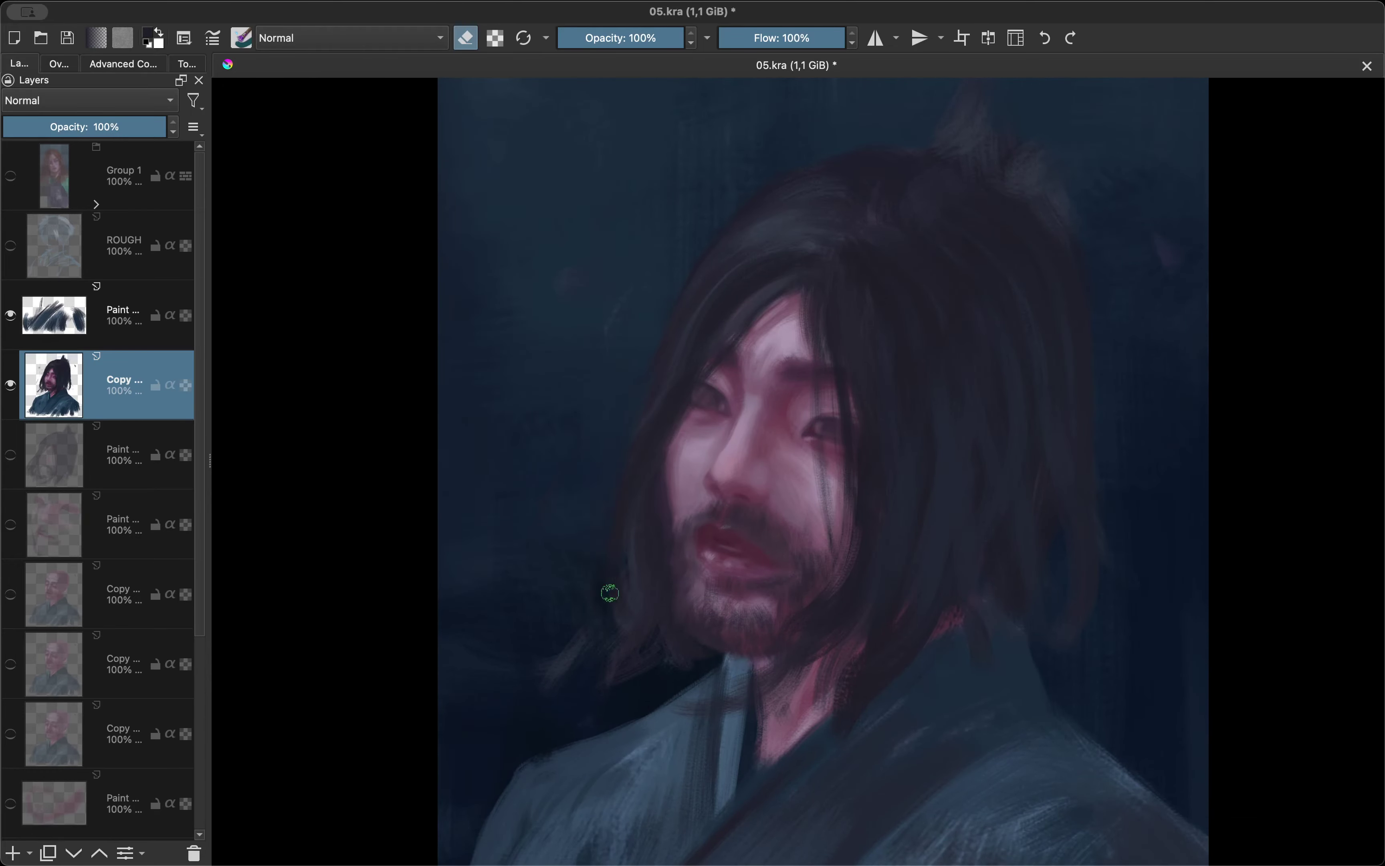
scroll(798, 606, "up", 3)
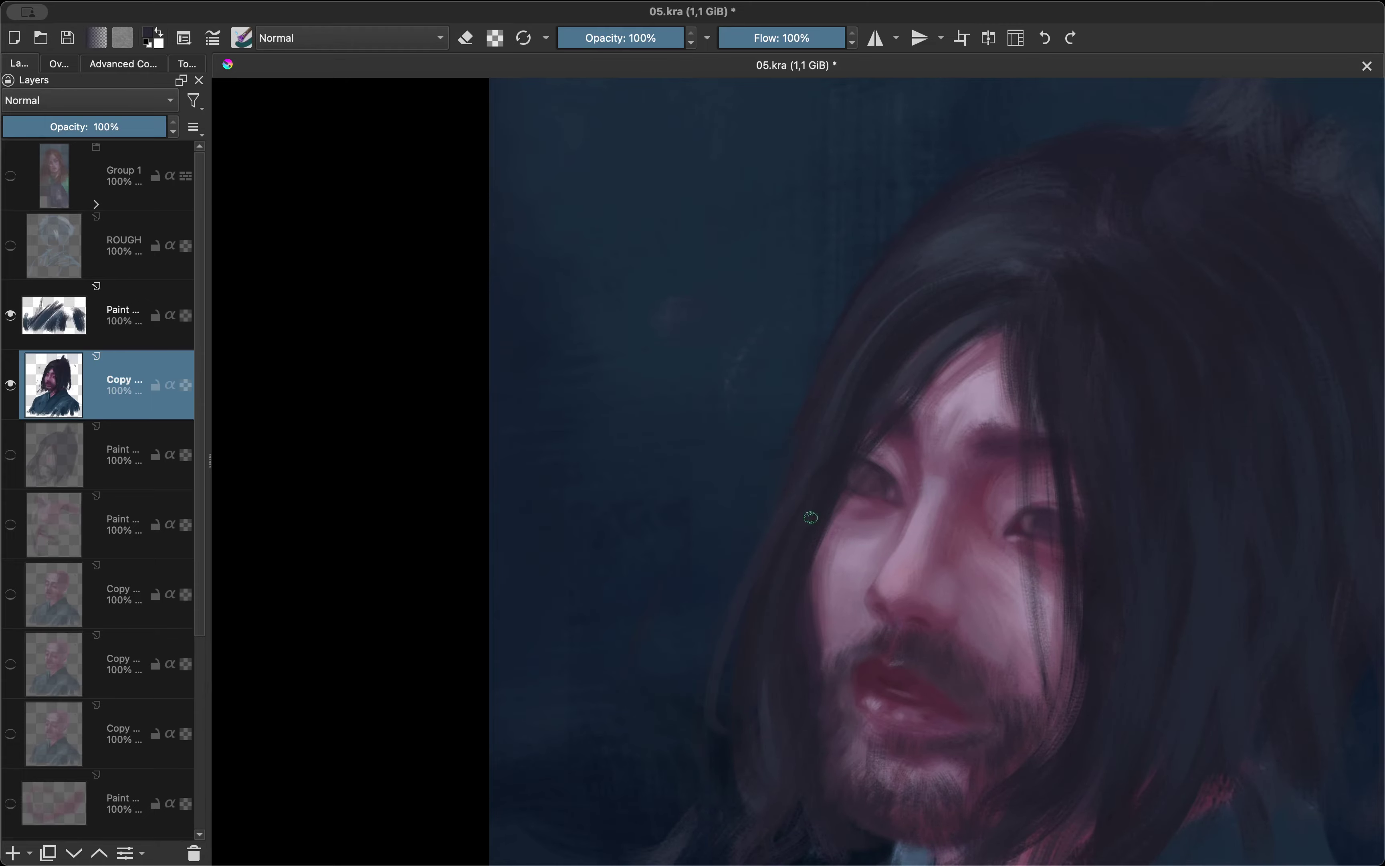
scroll(804, 455, "up", 2)
key("e")
left_click(812, 532, "ctrl")
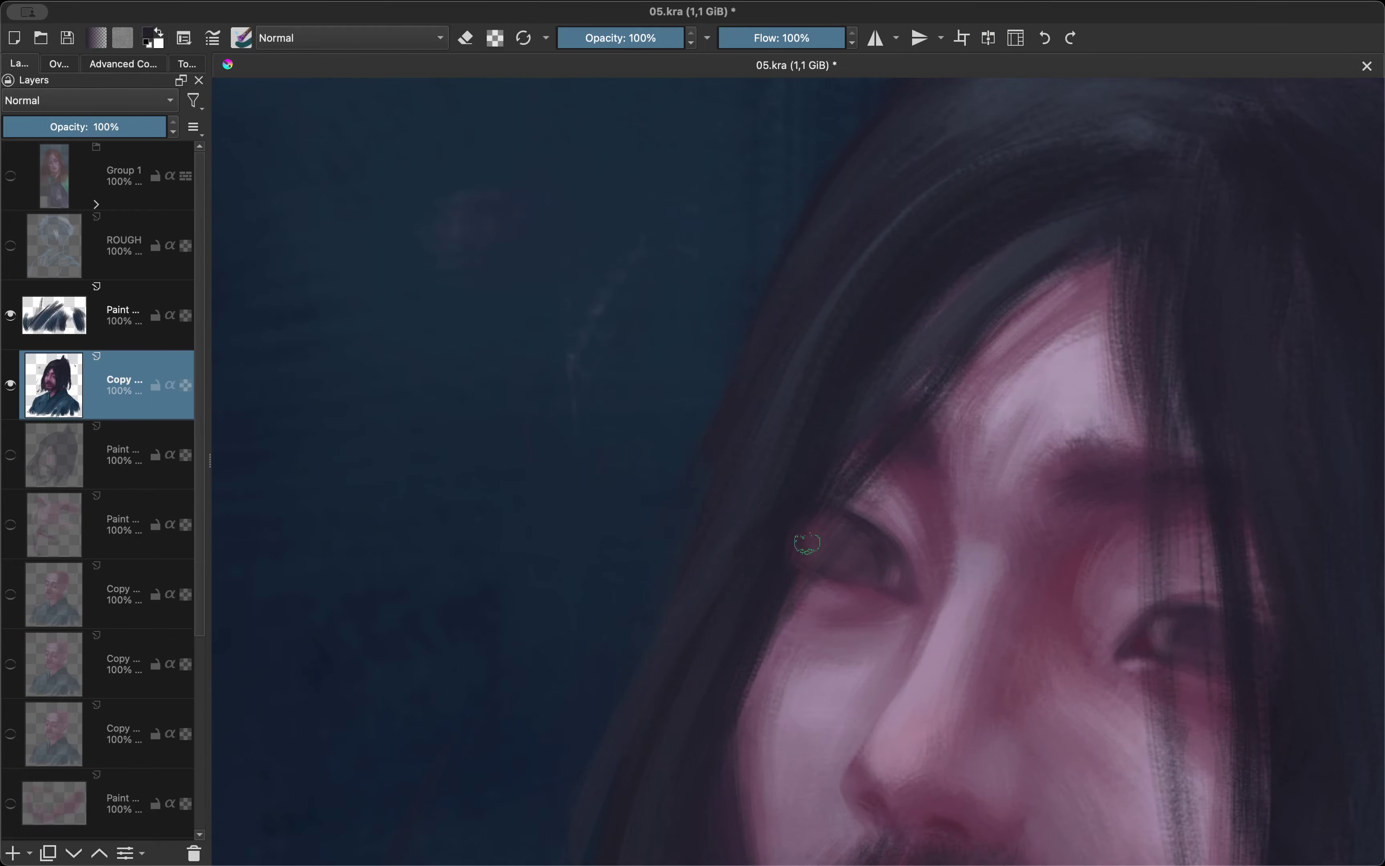
Rotate and mirror the view, then set the face upright again.
scroll(804, 498, "down", 10)
key("m")
scroll(757, 352, "up", 8)
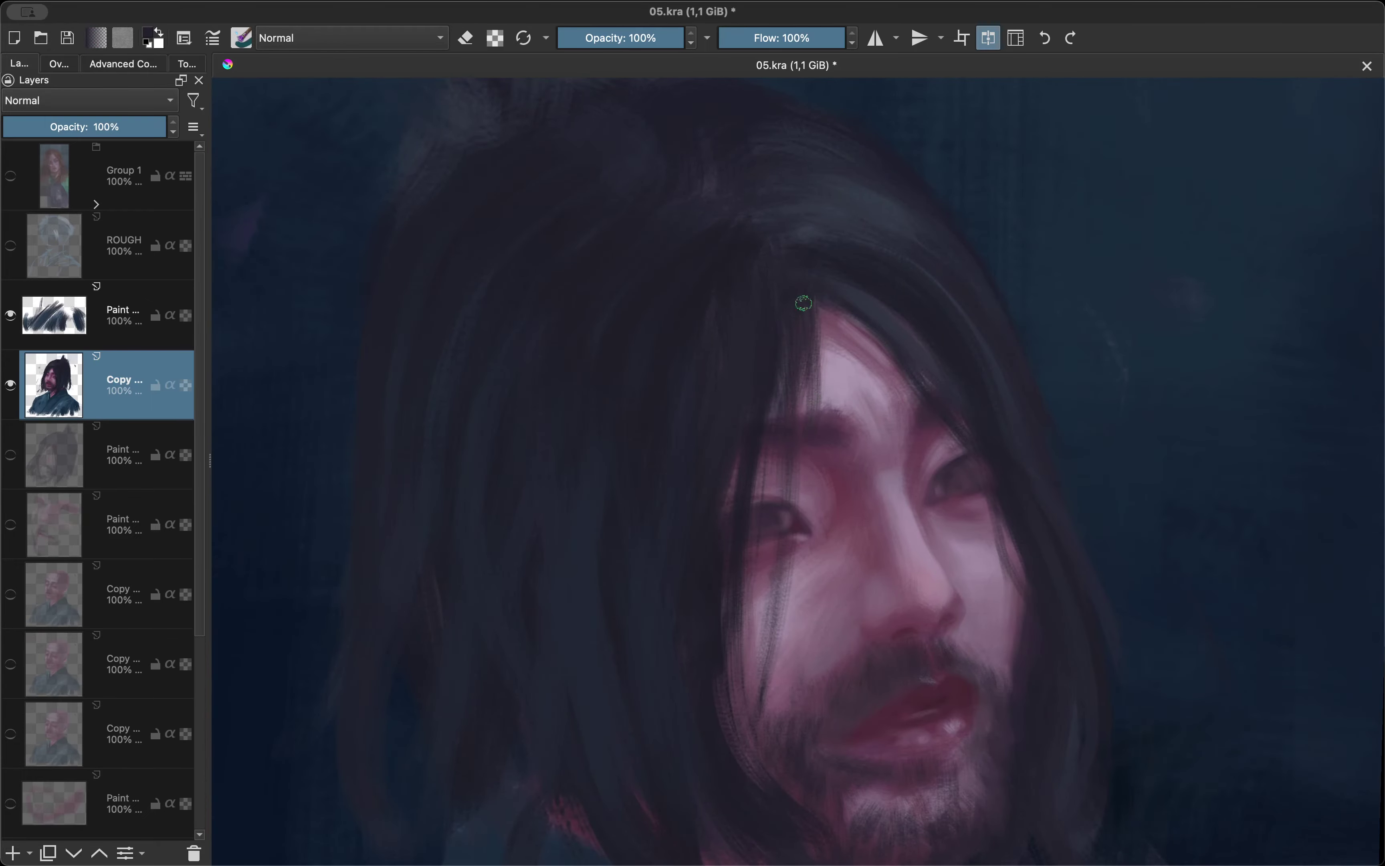
scroll(803, 303, "down", 8)
left_click_drag(804, 303, 760, 501)
key("m")
scroll(760, 501, "up", 8)
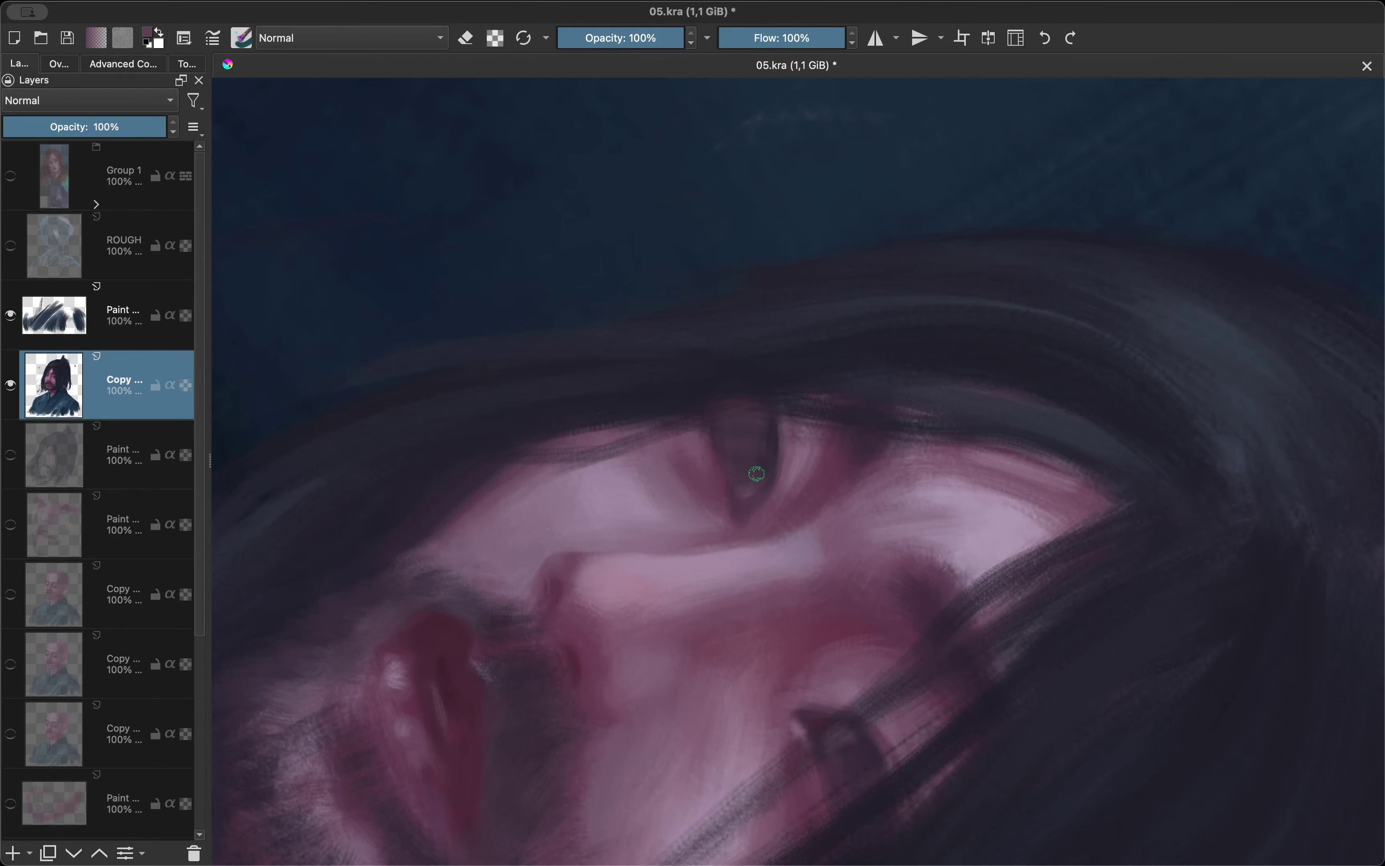
key("m")
key("5")
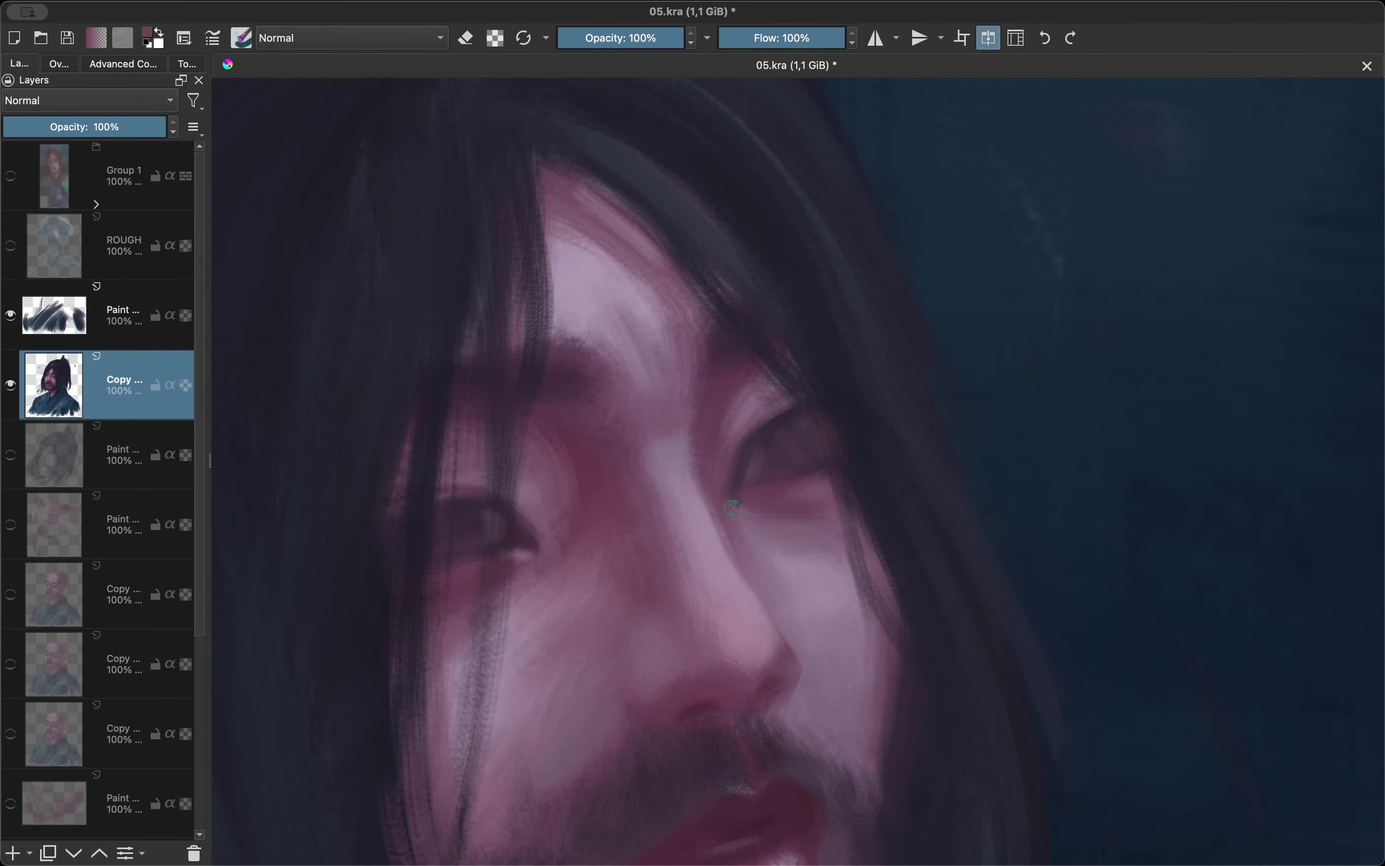
Sample pink skin colours from the face while toggling the mirrored view.
left_click(733, 476, "ctrl")
scroll(738, 478, "down", 5)
key("m")
scroll(754, 475, "up", 5)
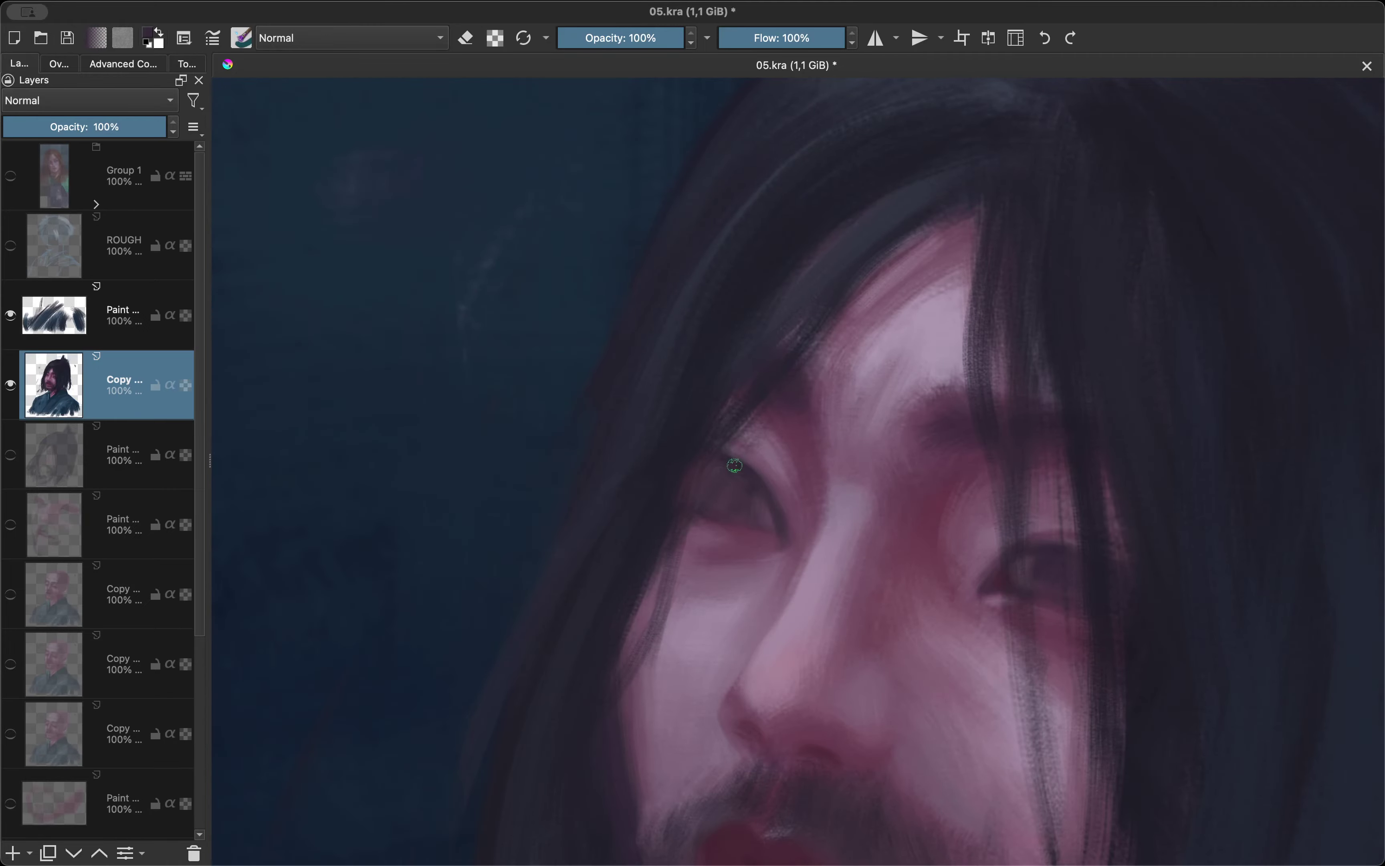
scroll(717, 490, "down", 5)
scroll(744, 400, "up", 5)
key("m")
left_click(781, 342, "ctrl")
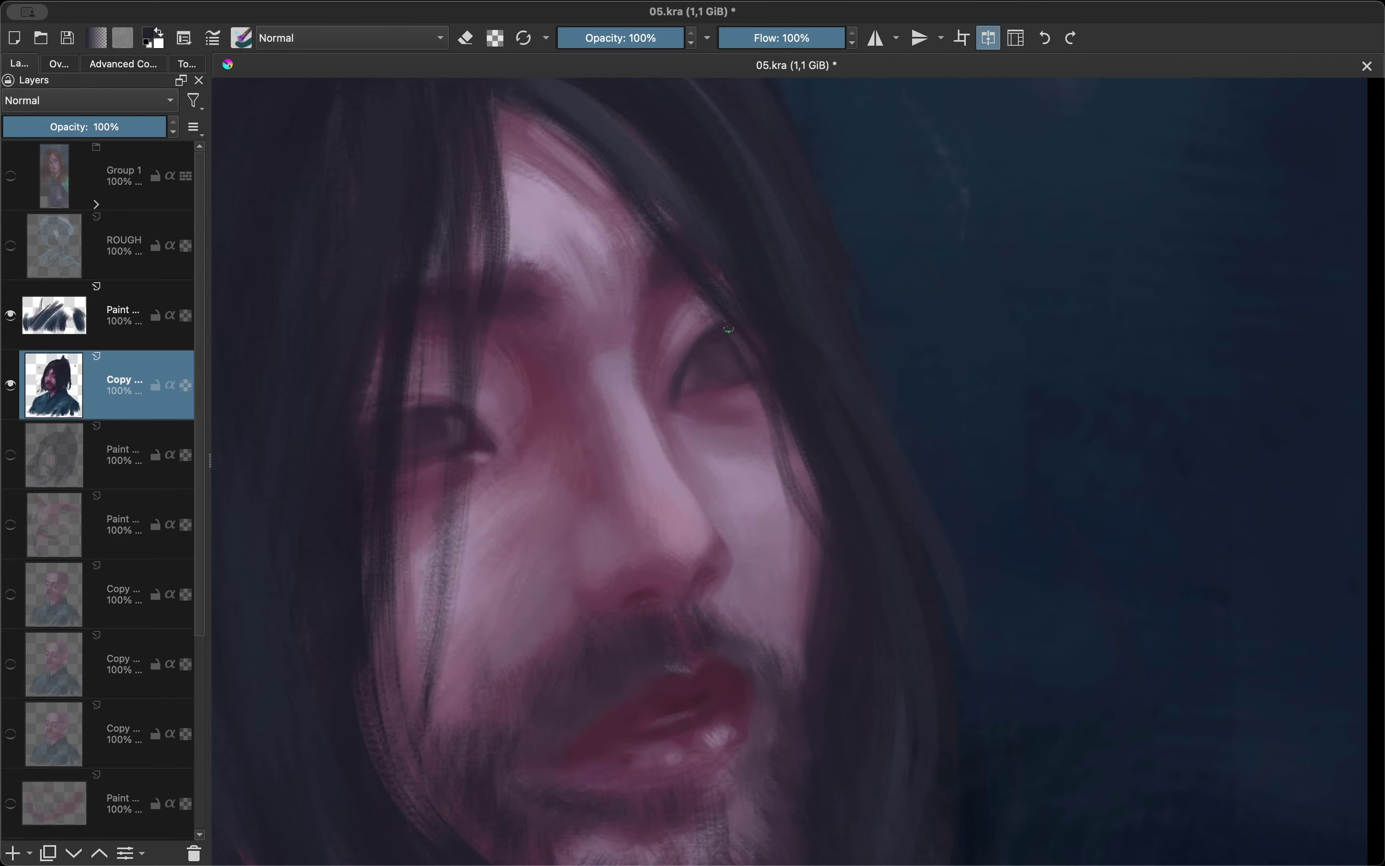
key("m")
scroll(654, 540, "down", 5)
scroll(810, 489, "up", 5)
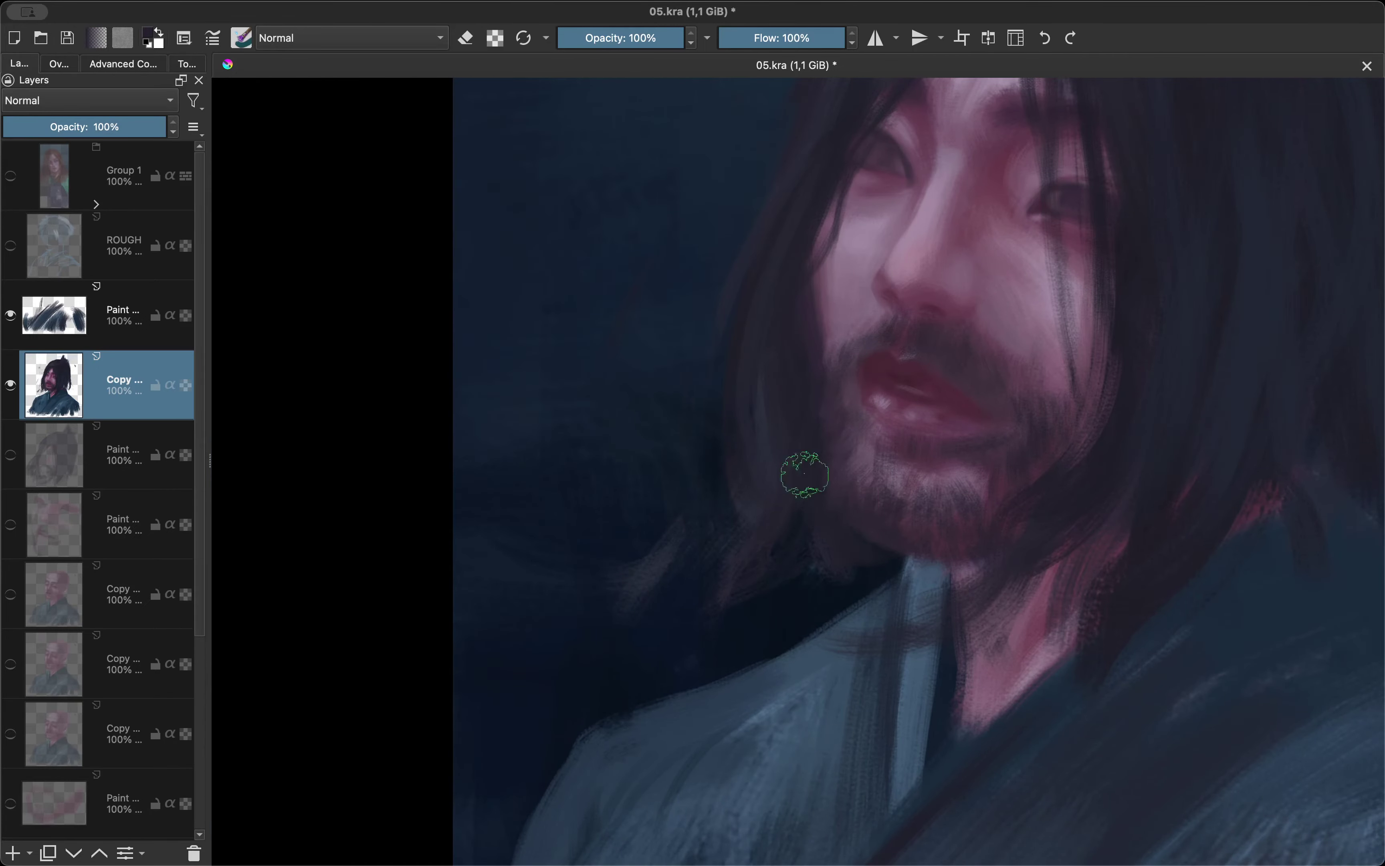
Darken the beard and neck area.
mouse_move(804, 474)
left_mouse_down()
mouse_move(851, 563)
mouse_move(790, 504)
left_mouse_up()
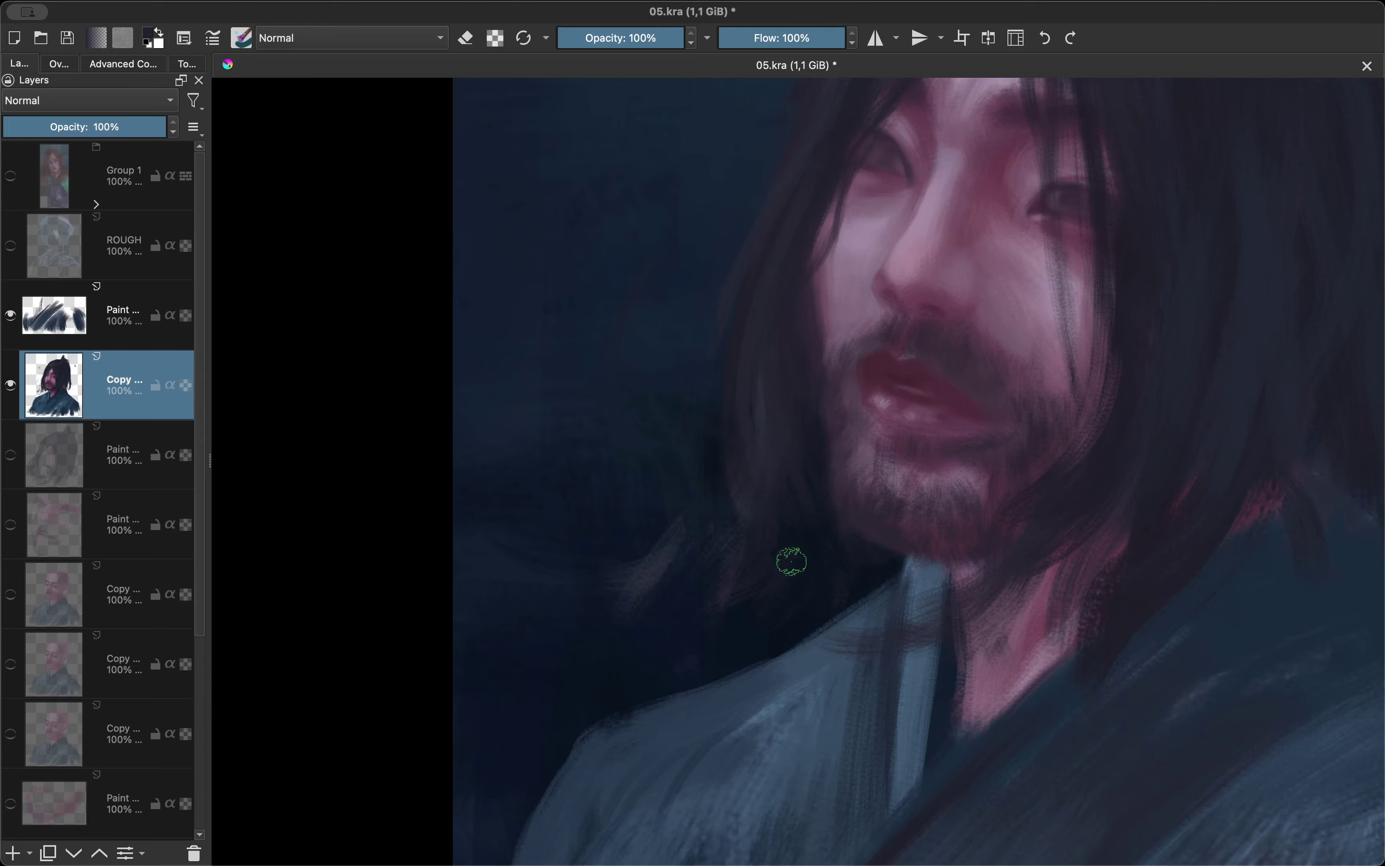
scroll(798, 486, "up", 3)
scroll(705, 588, "down", 5)
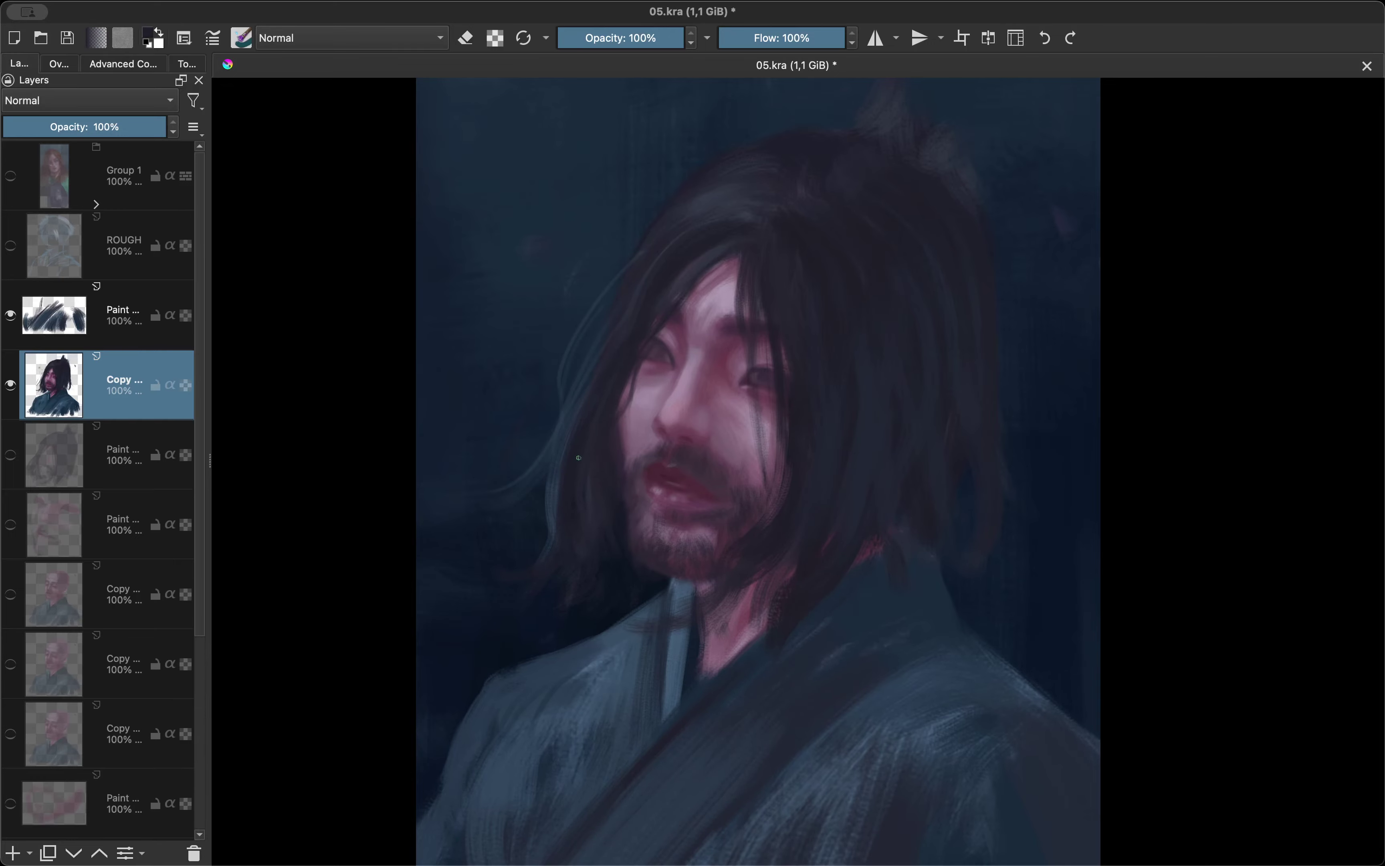
Rotate, zoom and mirror the view to inspect the portrait, then reset it.
mouse_move(576, 494)
left_mouse_down()
mouse_move(693, 378)
mouse_move(641, 143)
left_mouse_up()
mouse_move(821, 364)
left_mouse_down()
mouse_move(742, 560)
mouse_move(688, 354)
left_mouse_up()
key("5")
key("m")
key("5")
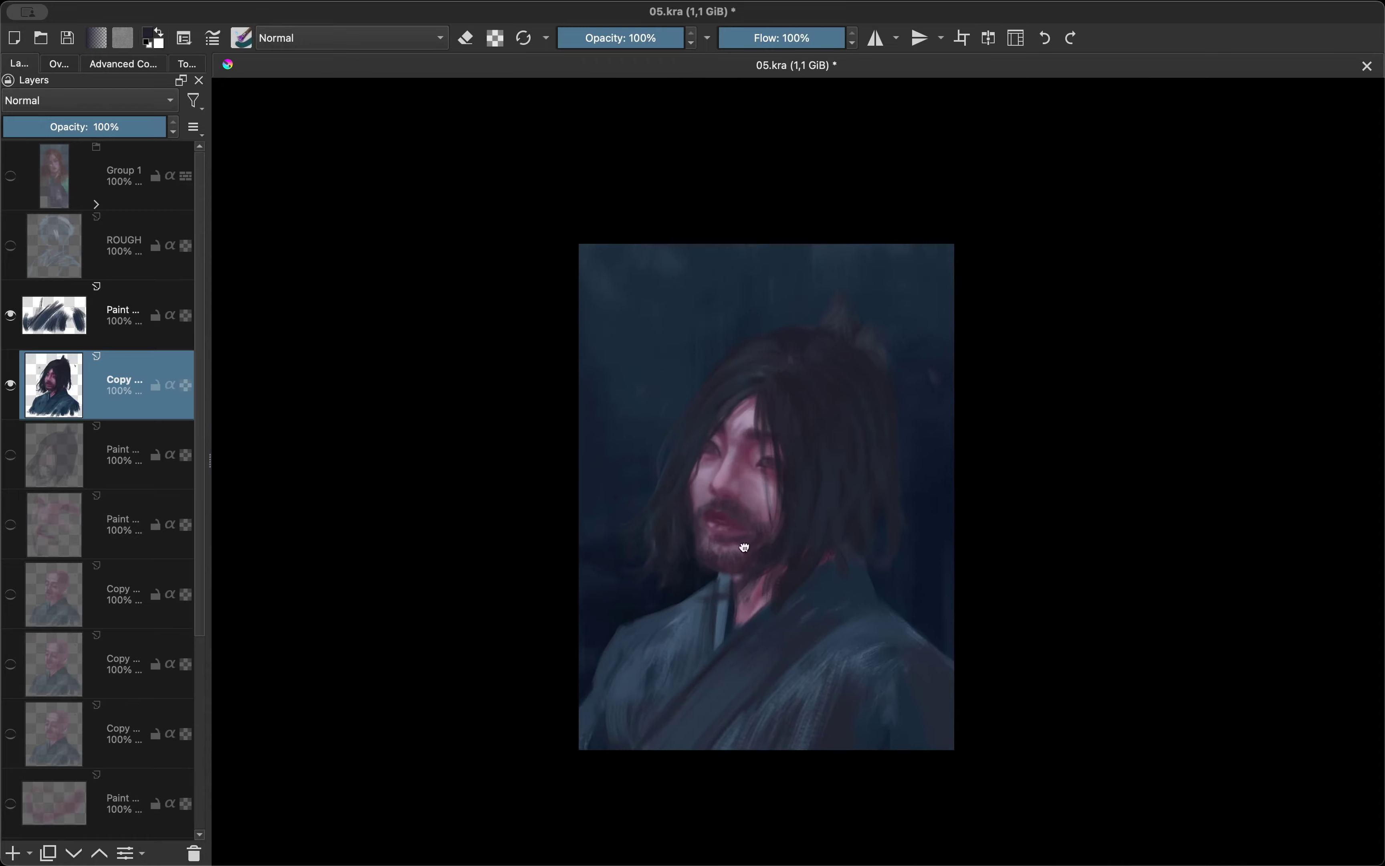
scroll(738, 544, "up", 3)
scroll(690, 522, "up", 3)
scroll(717, 439, "down", 5)
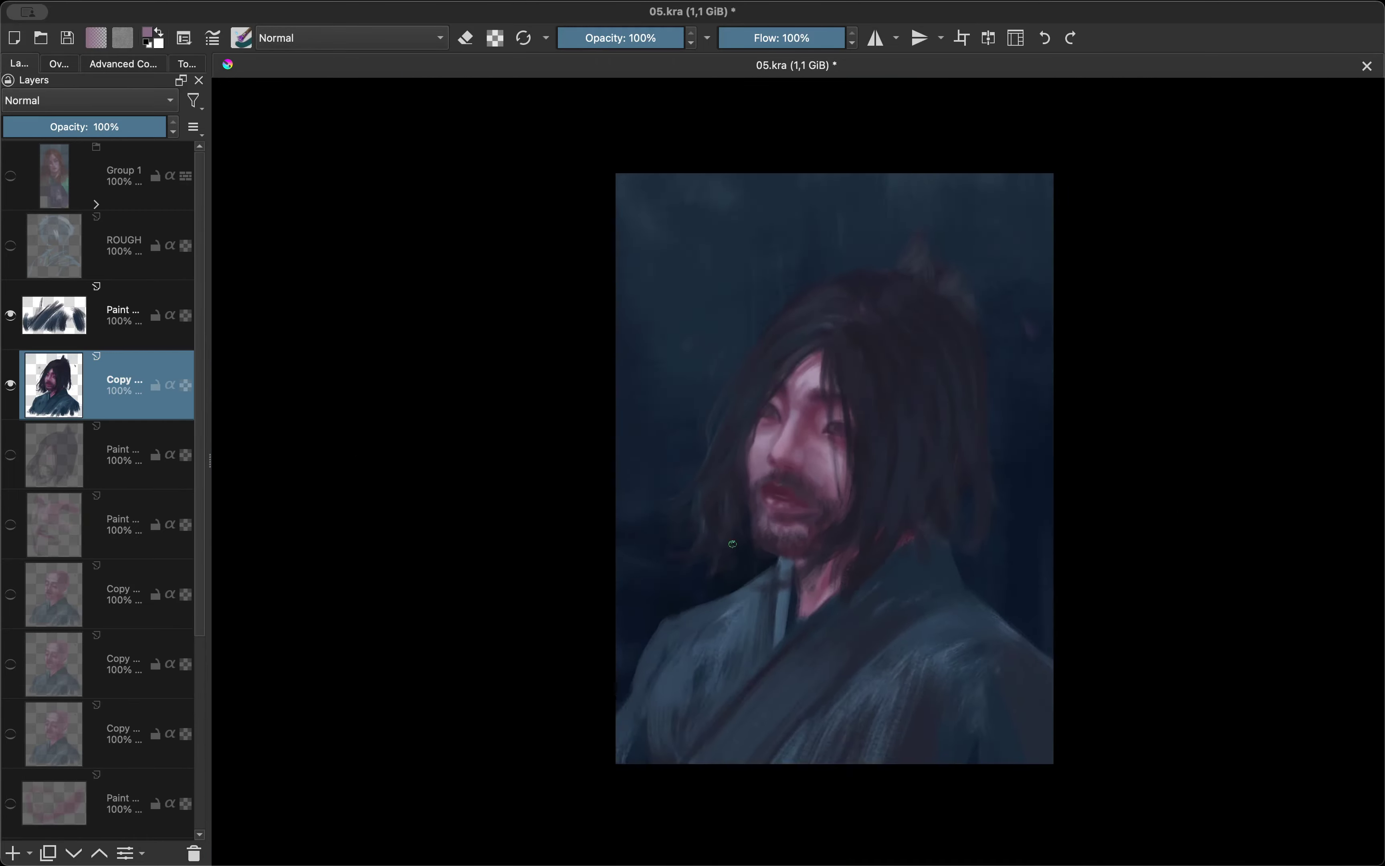
scroll(717, 440, "up", 4)
Duplicate the portrait layer with Ctrl+J.
key("ctrl+j")
scroll(259, 517, "down", 2)
scroll(259, 517, "down", 1)
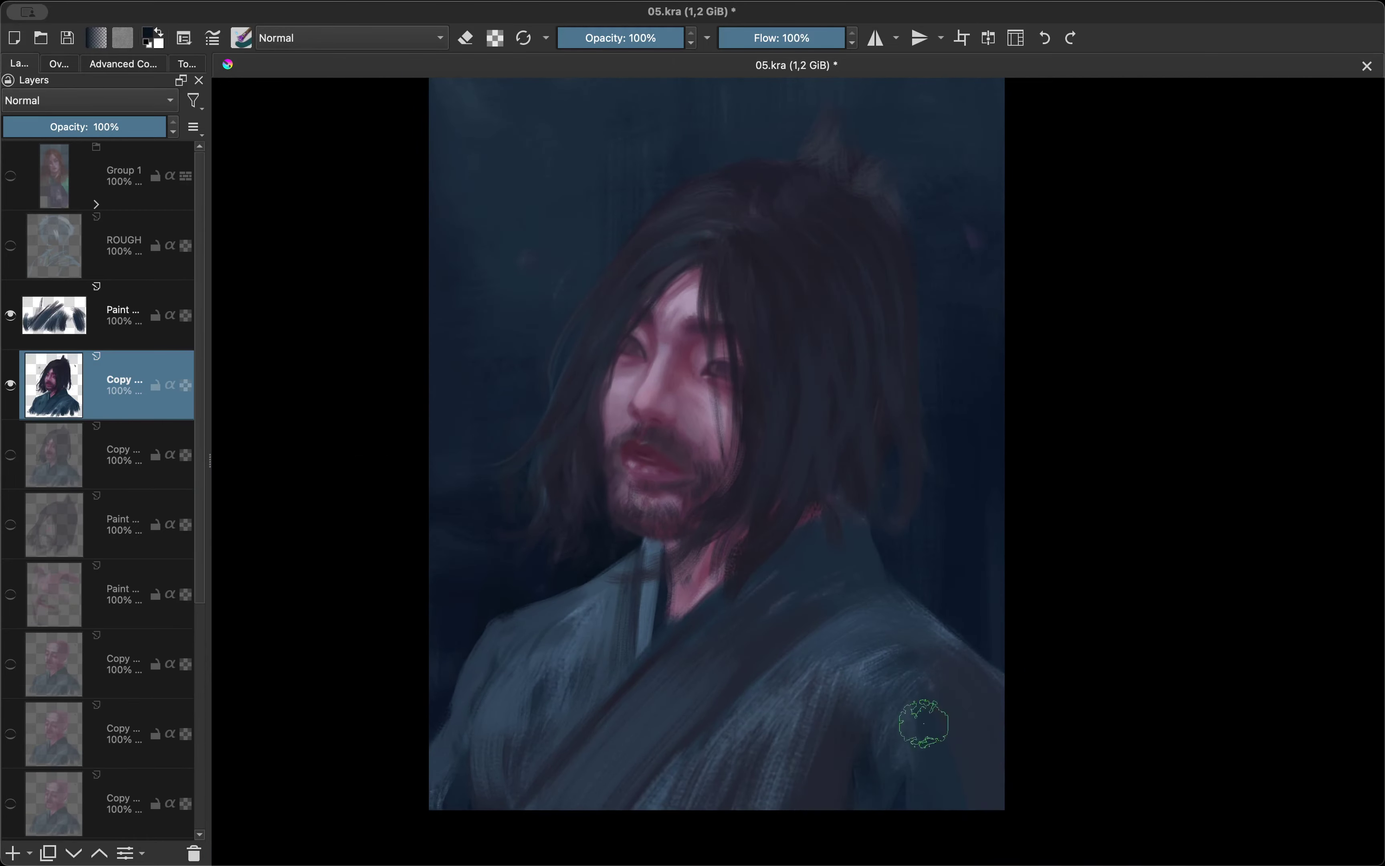
Darken the Paint layer's robe strokes with a Curves adjustment and add a robe stroke.
key("Page_Up")
key("ctrl+m")
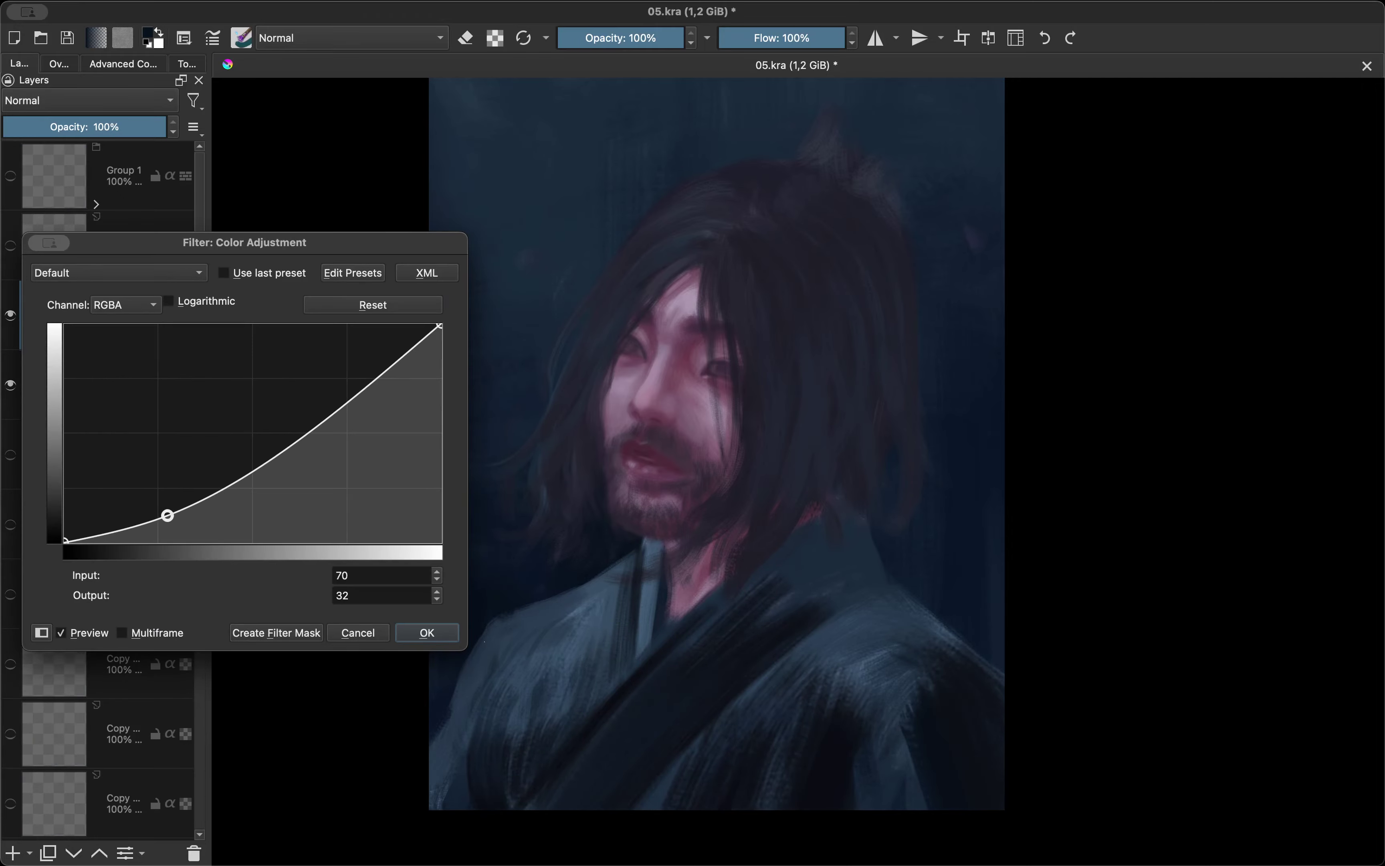
key("Return")
key("m")
key("m")
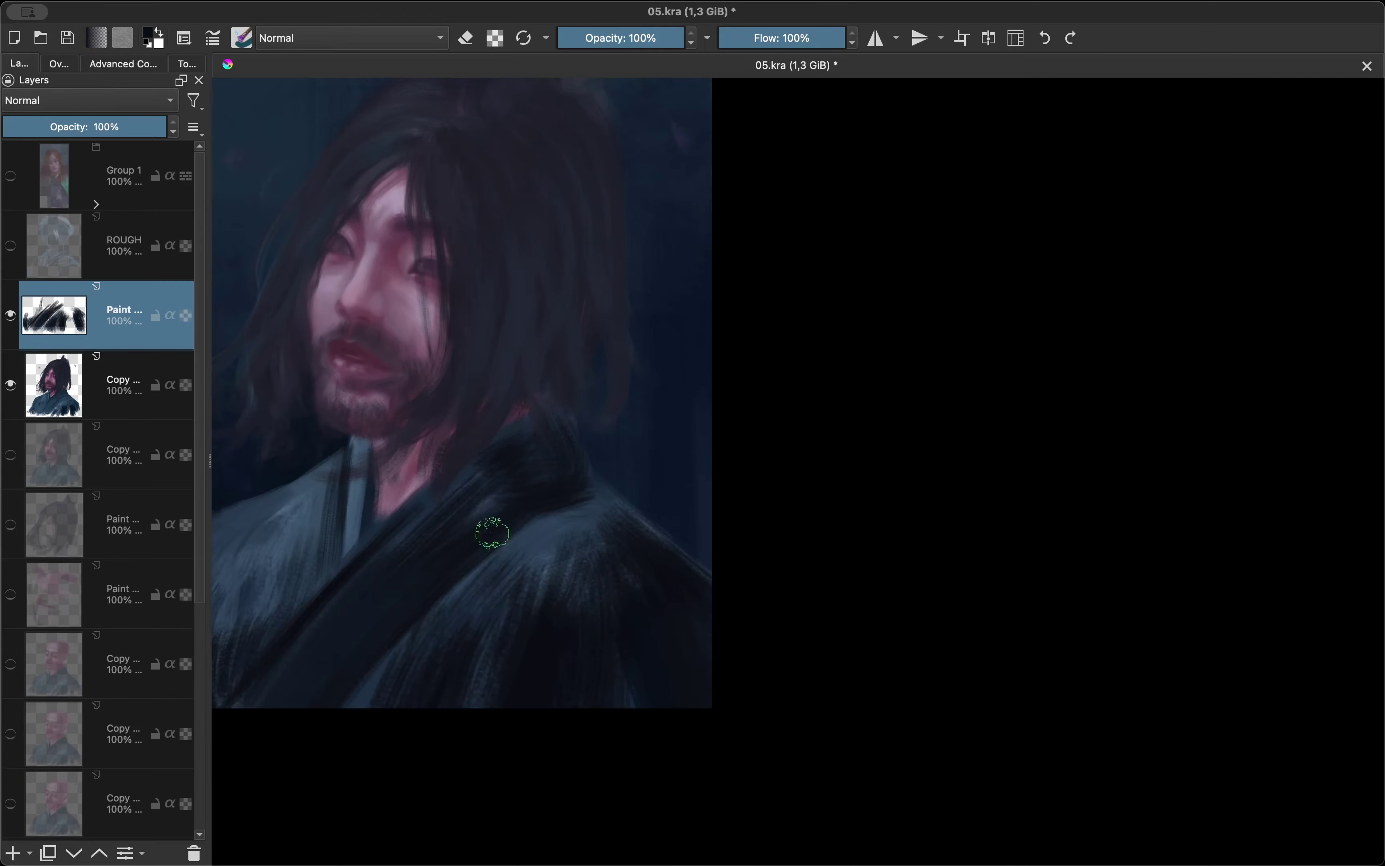
left_click_drag(618, 590, 504, 682)
Merge the Paint layer down into the Copy layer and paint another stroke down the robe.
key("m")
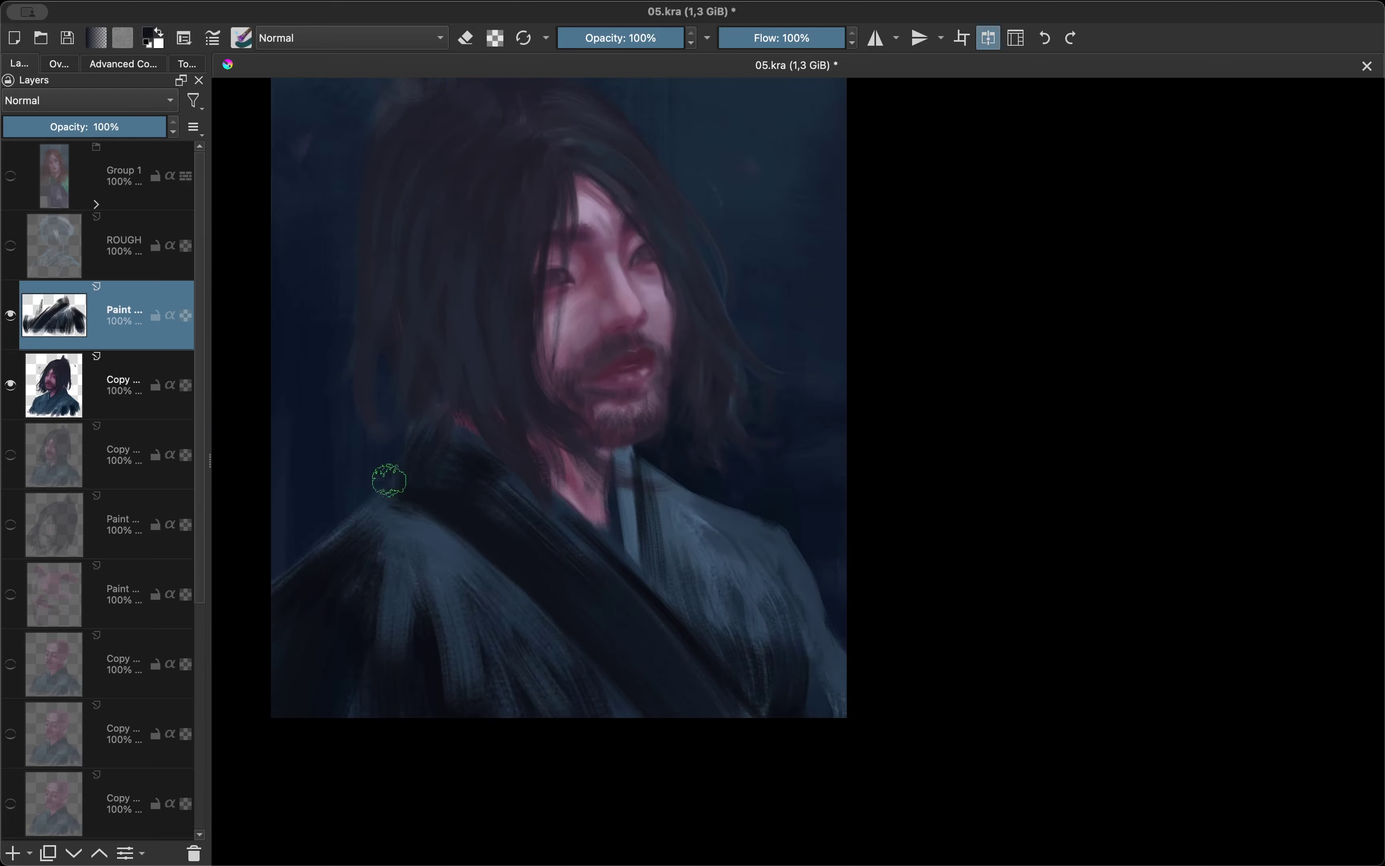
key("ctrl+e")
key("e")
key("m")
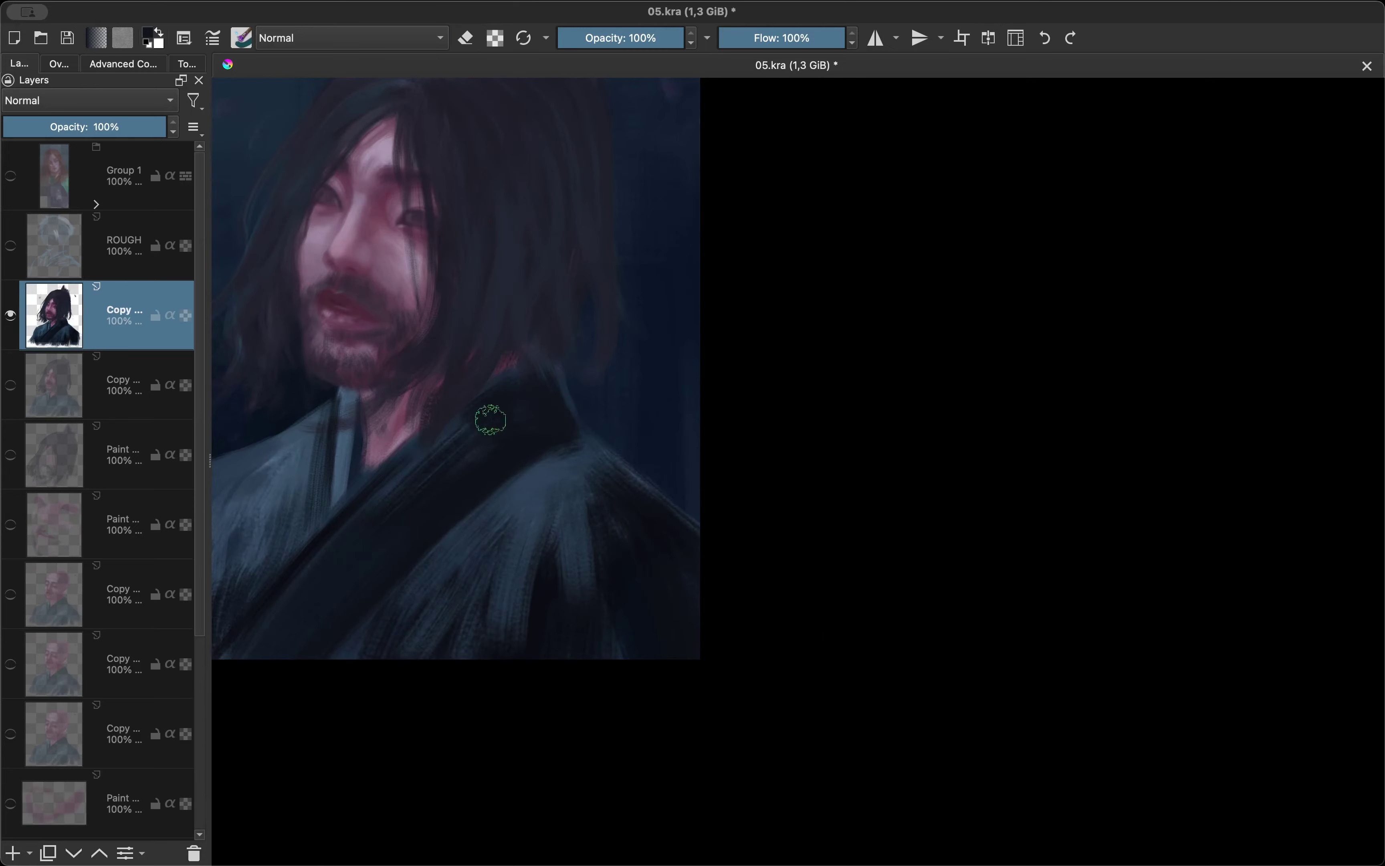
left_click_drag(554, 542, 495, 645)
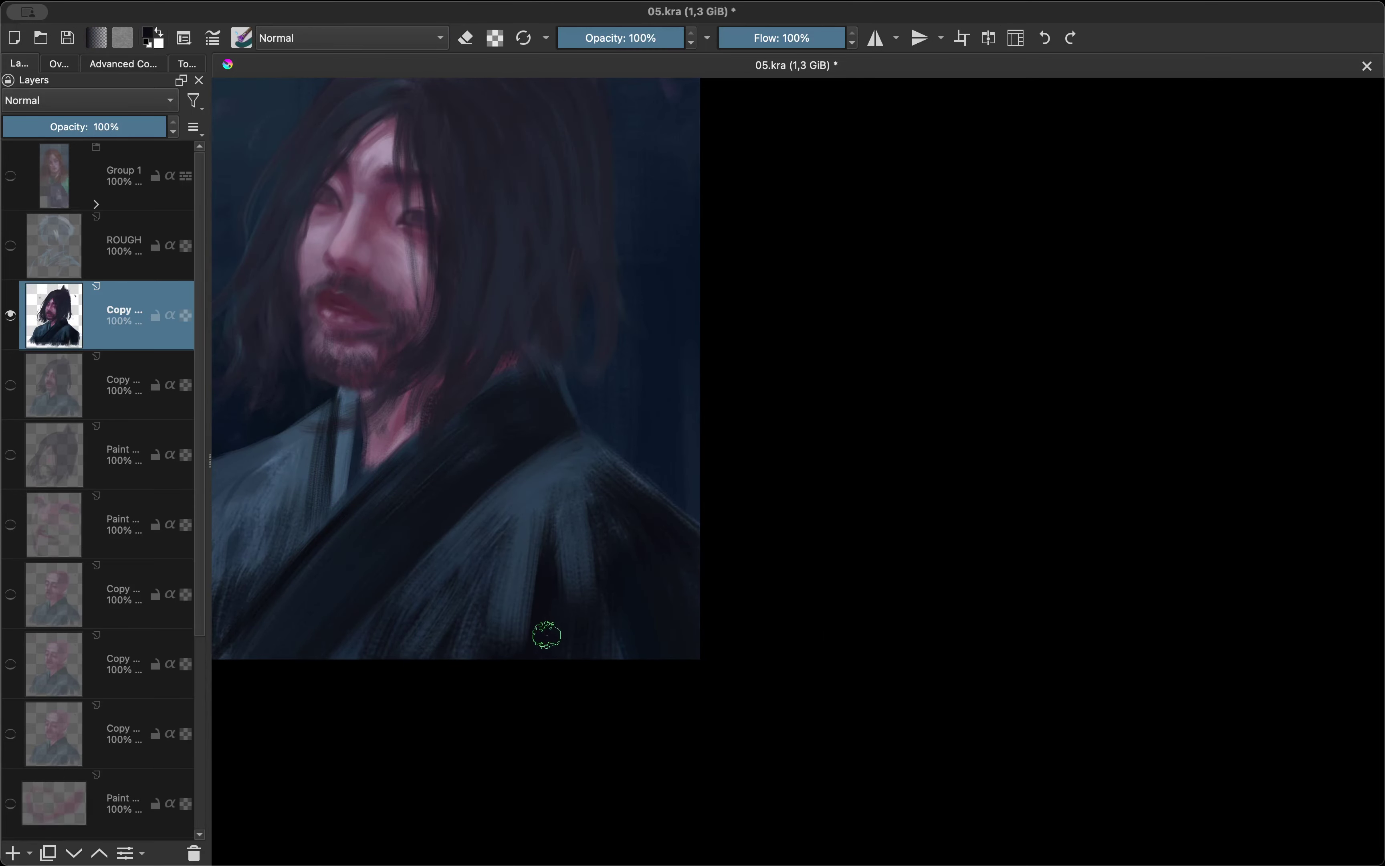
scroll(547, 635, "up", 3)
Sample dark, dark-maroon and near-black colours from the face and hair for the lips and beard.
scroll(711, 321, "down", 2)
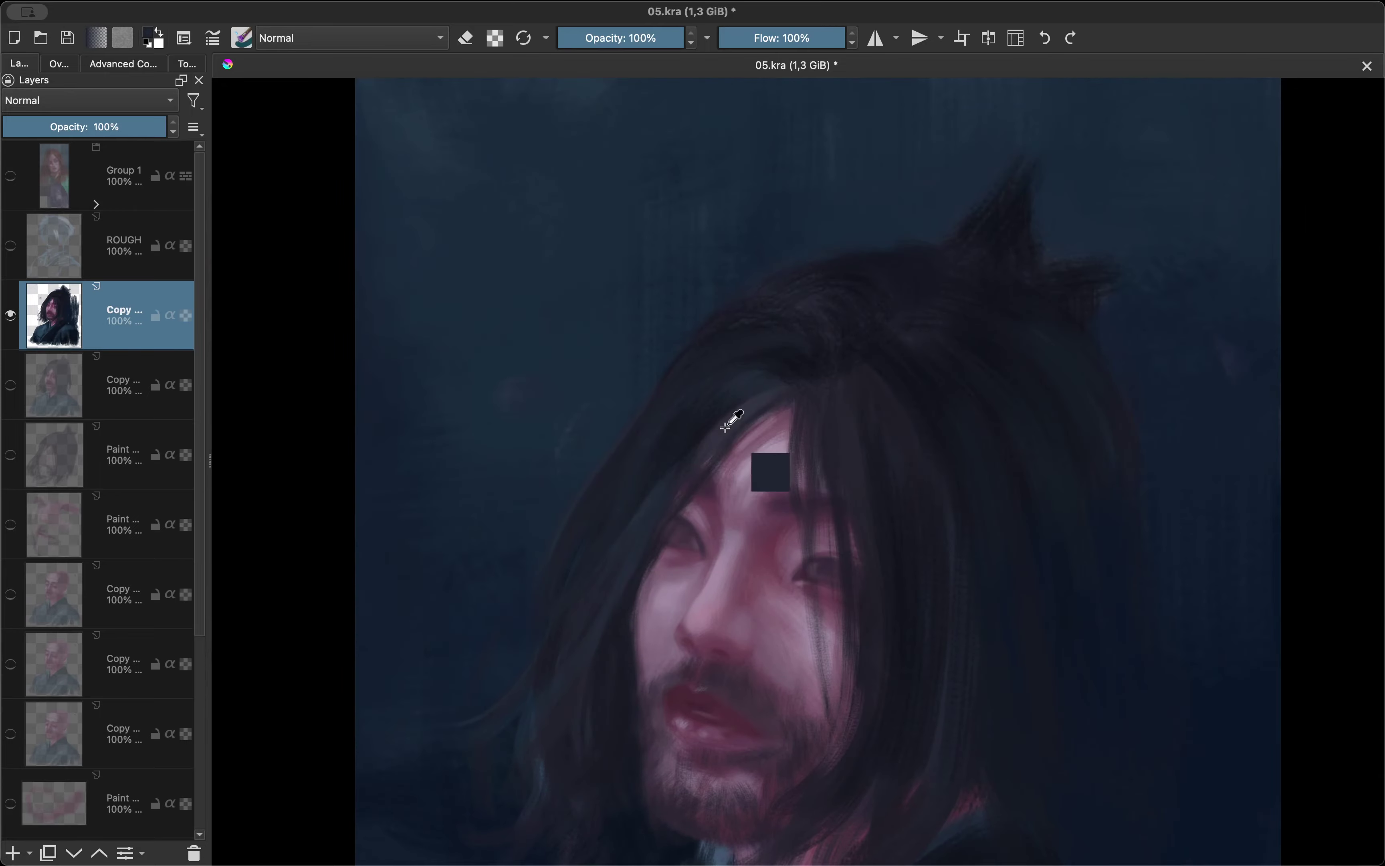
key("6")
key("6")
key("6")
scroll(757, 541, "up", 2)
left_click(781, 525, "ctrl")
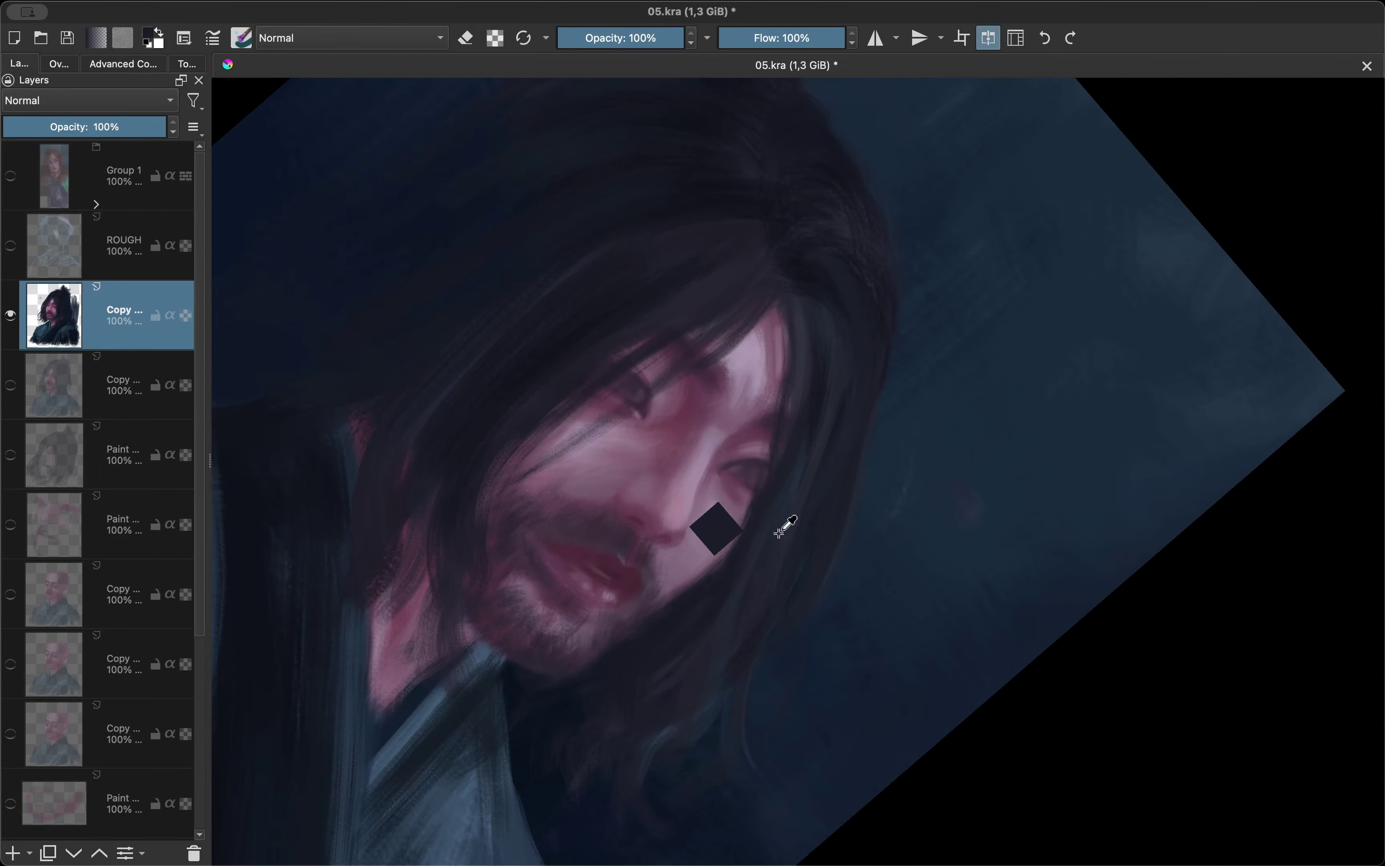
scroll(767, 532, "down", 5)
key("5")
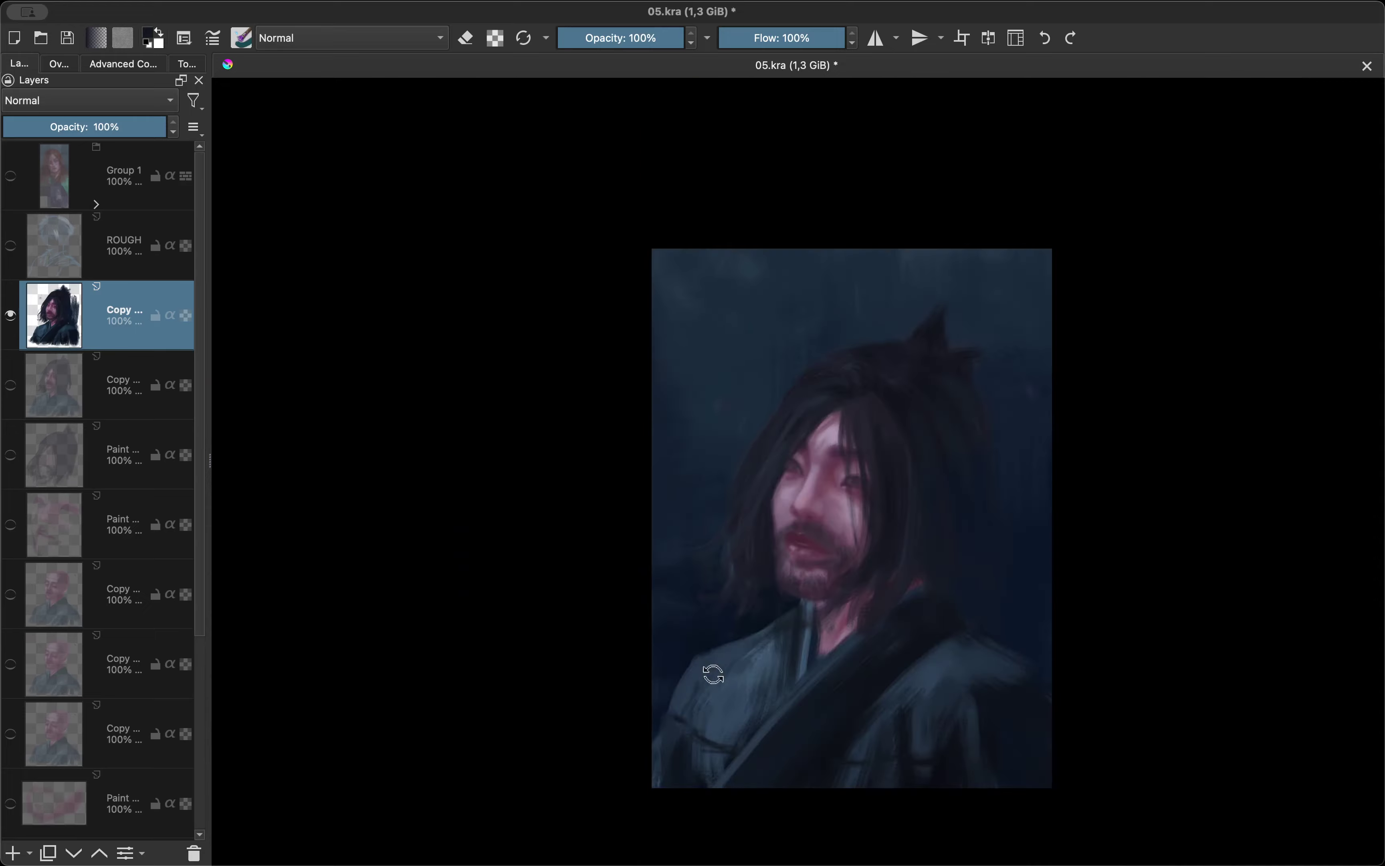
key("m")
scroll(732, 545, "up", 5)
scroll(732, 545, "up", 3)
left_click(828, 469, "ctrl")
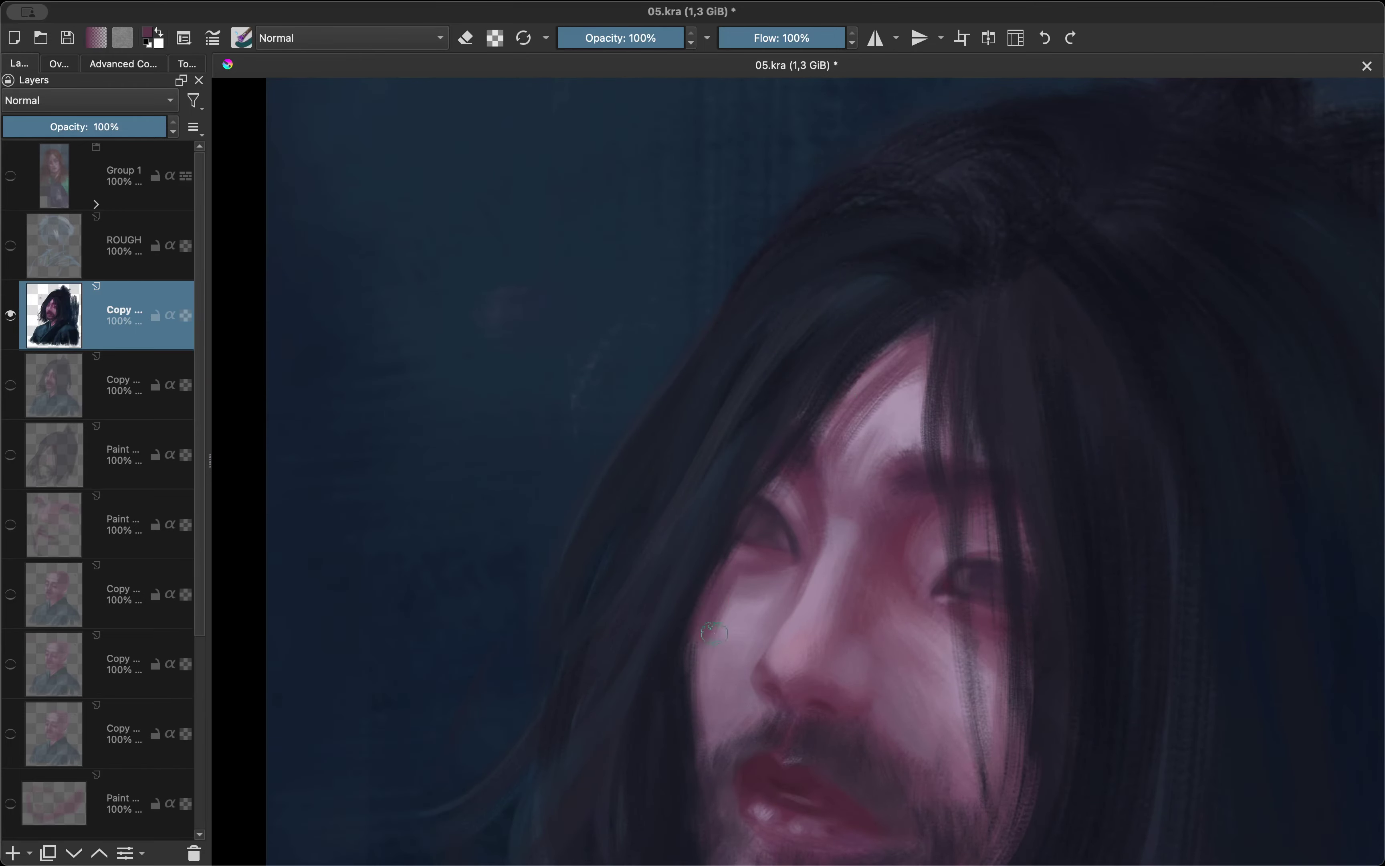
scroll(750, 613, "down", 5)
key("m")
scroll(782, 443, "up", 5)
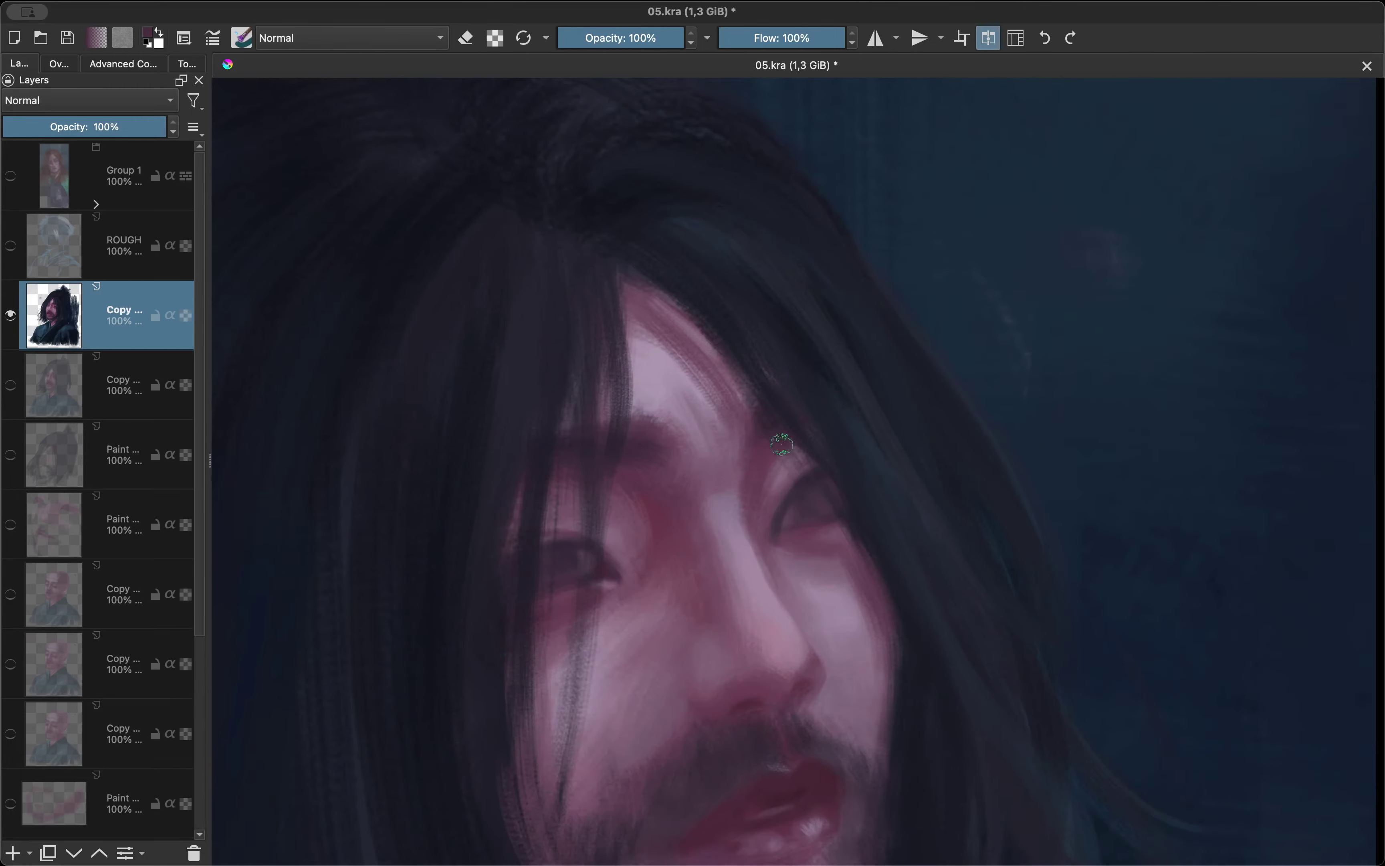
left_click(816, 535, "ctrl")
Pick a purple skin tone and compare the face in mirrored and normal views.
scroll(816, 535, "down", 5)
key("m")
scroll(762, 433, "up", 5)
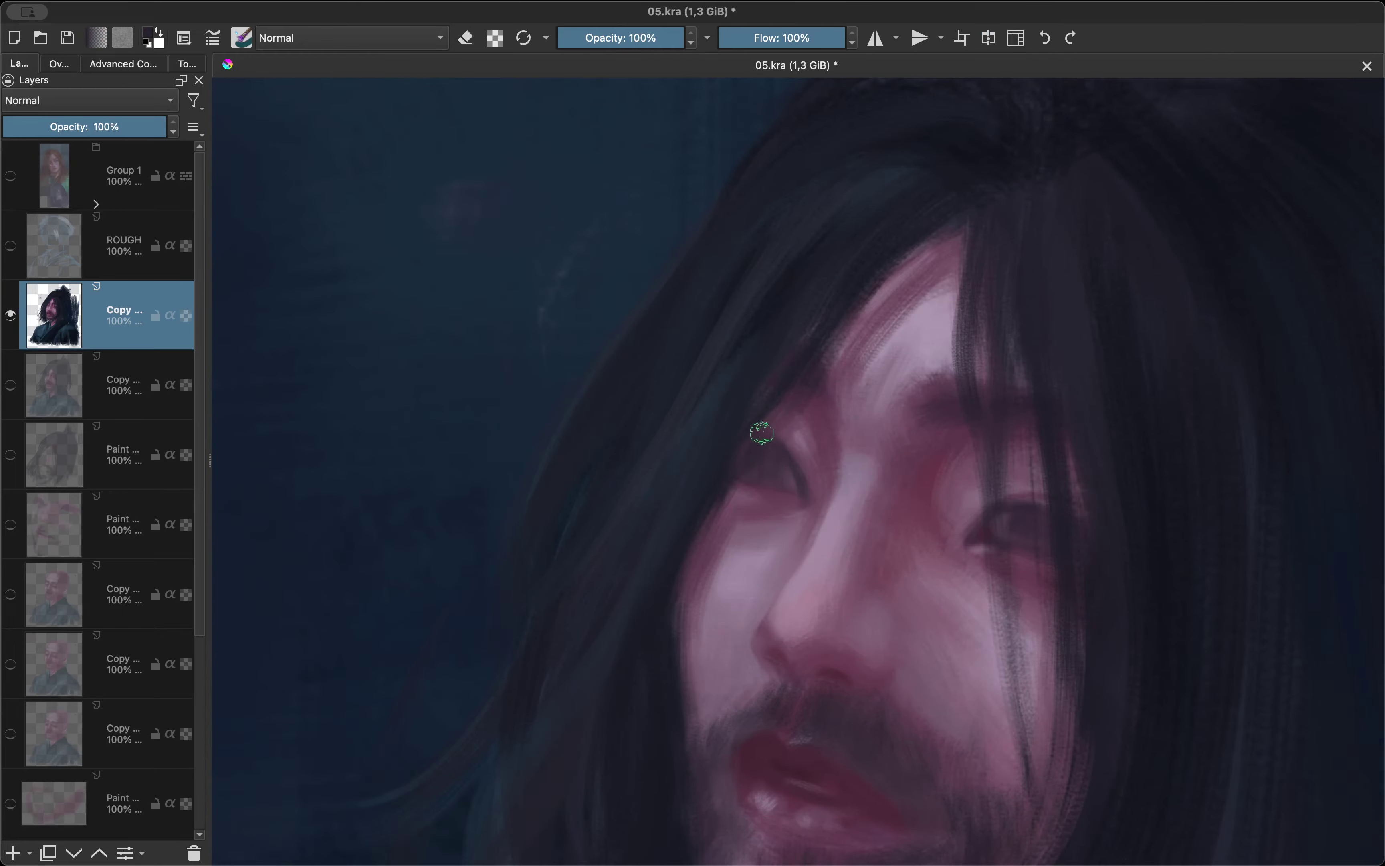
key("m")
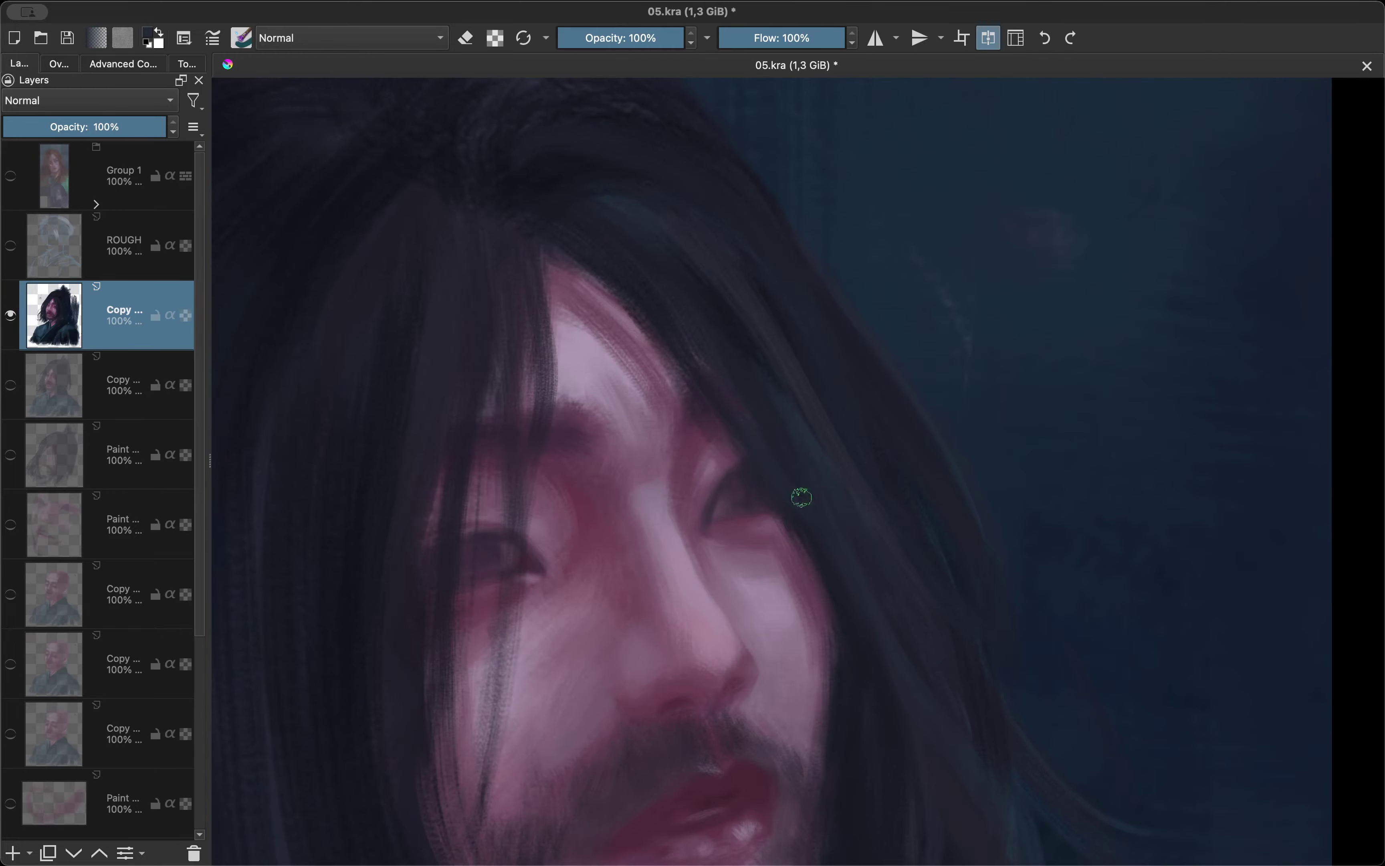
scroll(801, 497, "down", 5)
key("m")
scroll(618, 457, "up", 5)
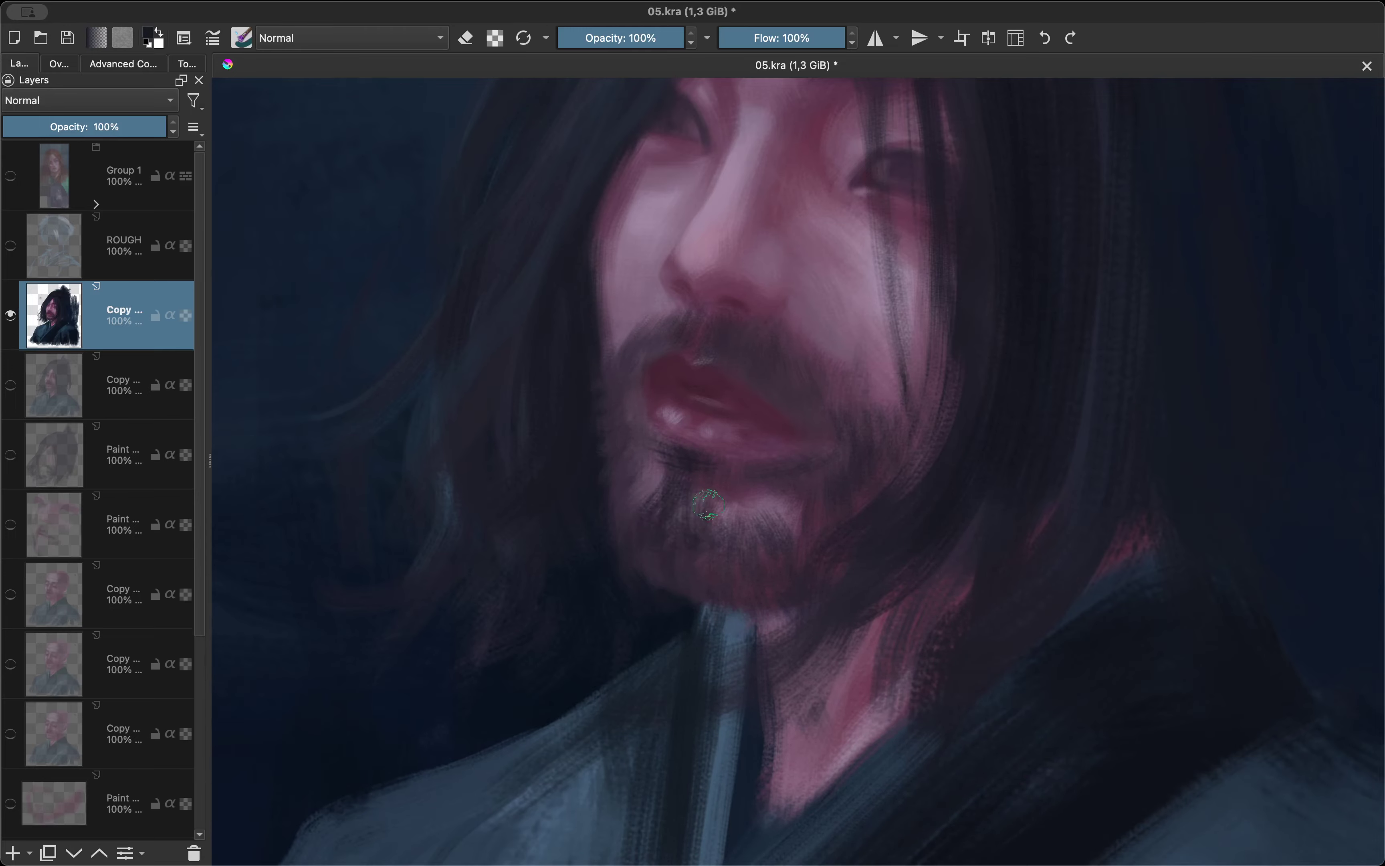
left_click(681, 504, "ctrl")
key("m")
scroll(745, 487, "down", 5)
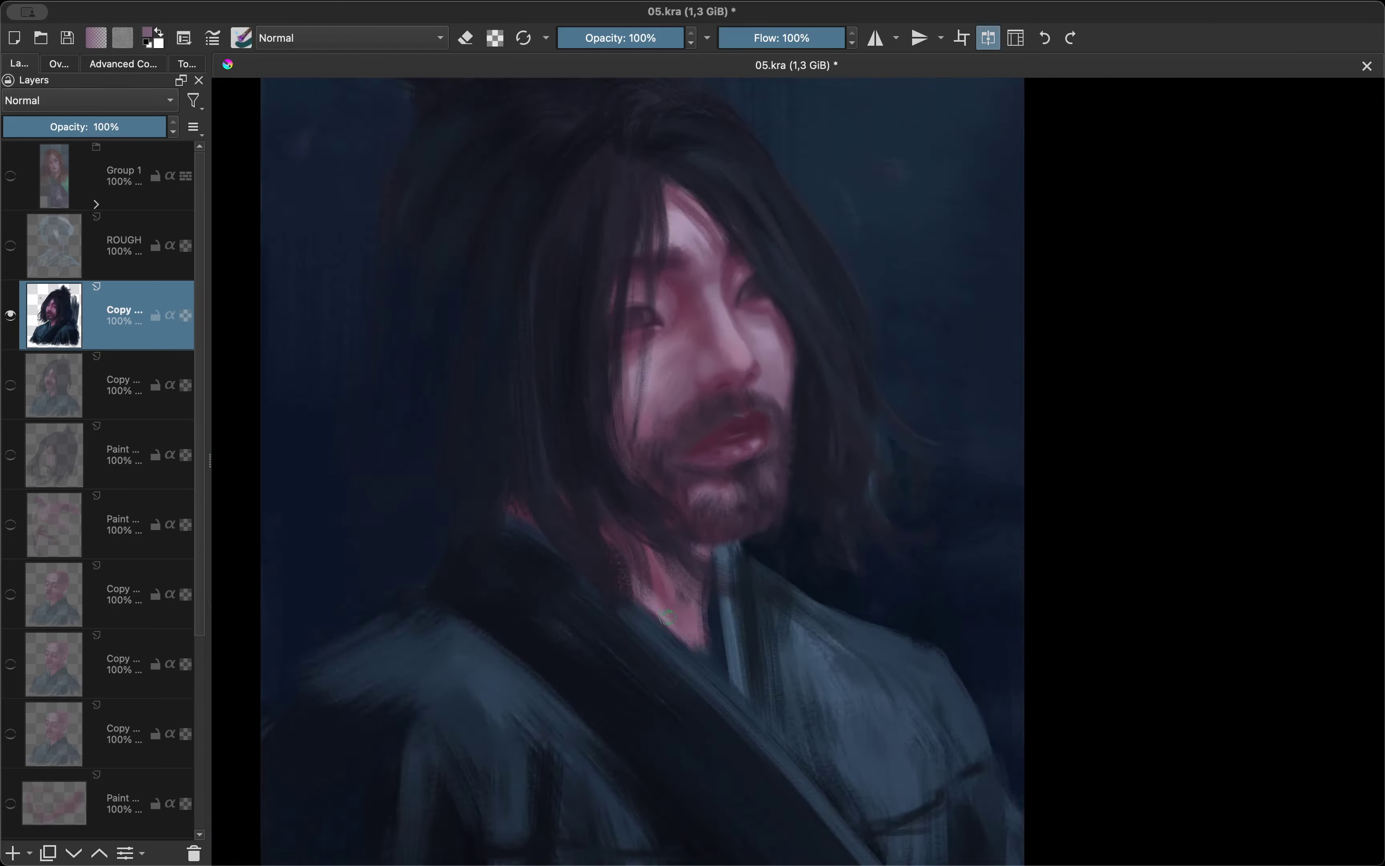
scroll(633, 593, "up", 2)
scroll(673, 612, "down", 2)
scroll(673, 611, "up", 5)
key("m")
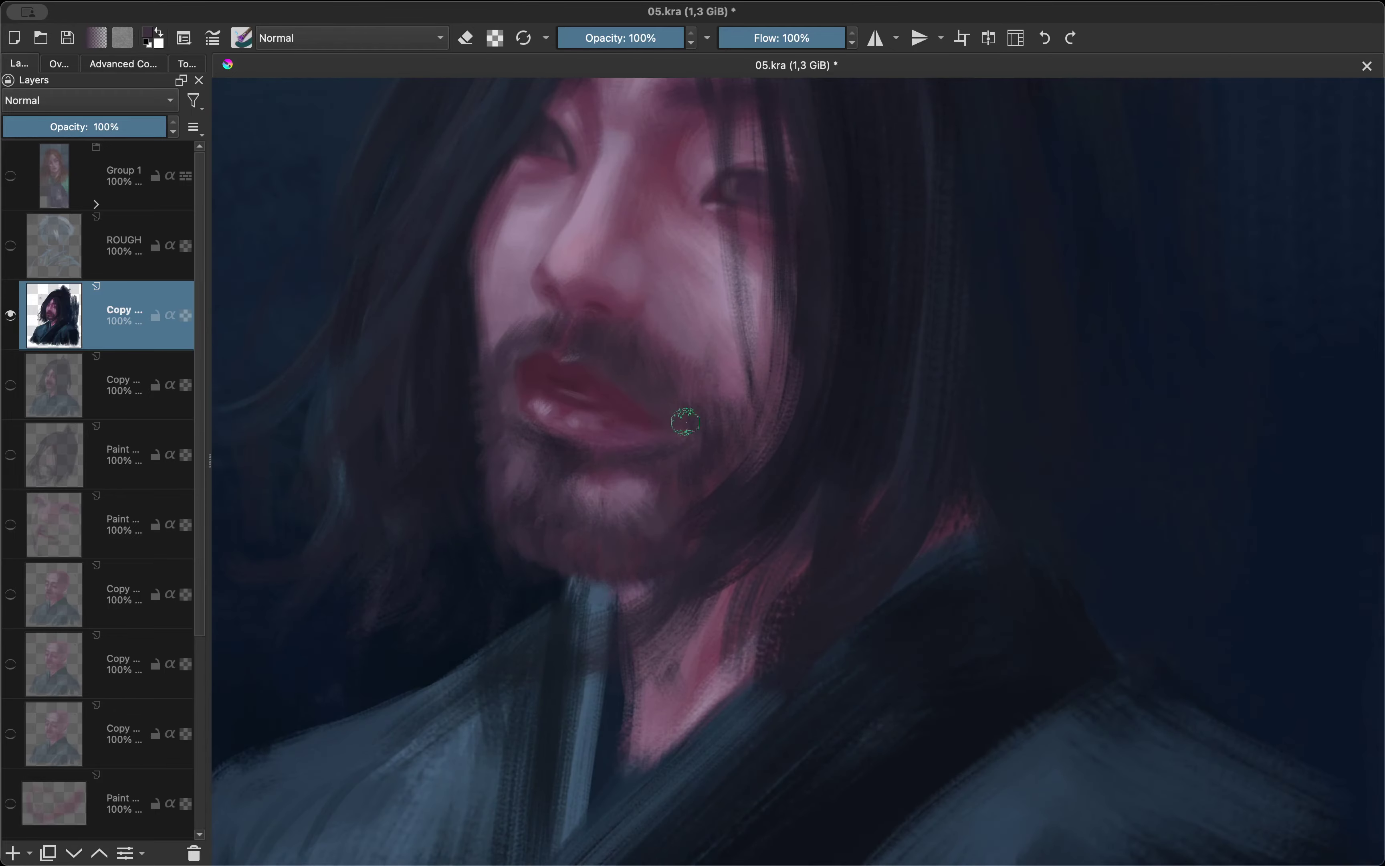
key("m")
scroll(594, 533, "down", 3)
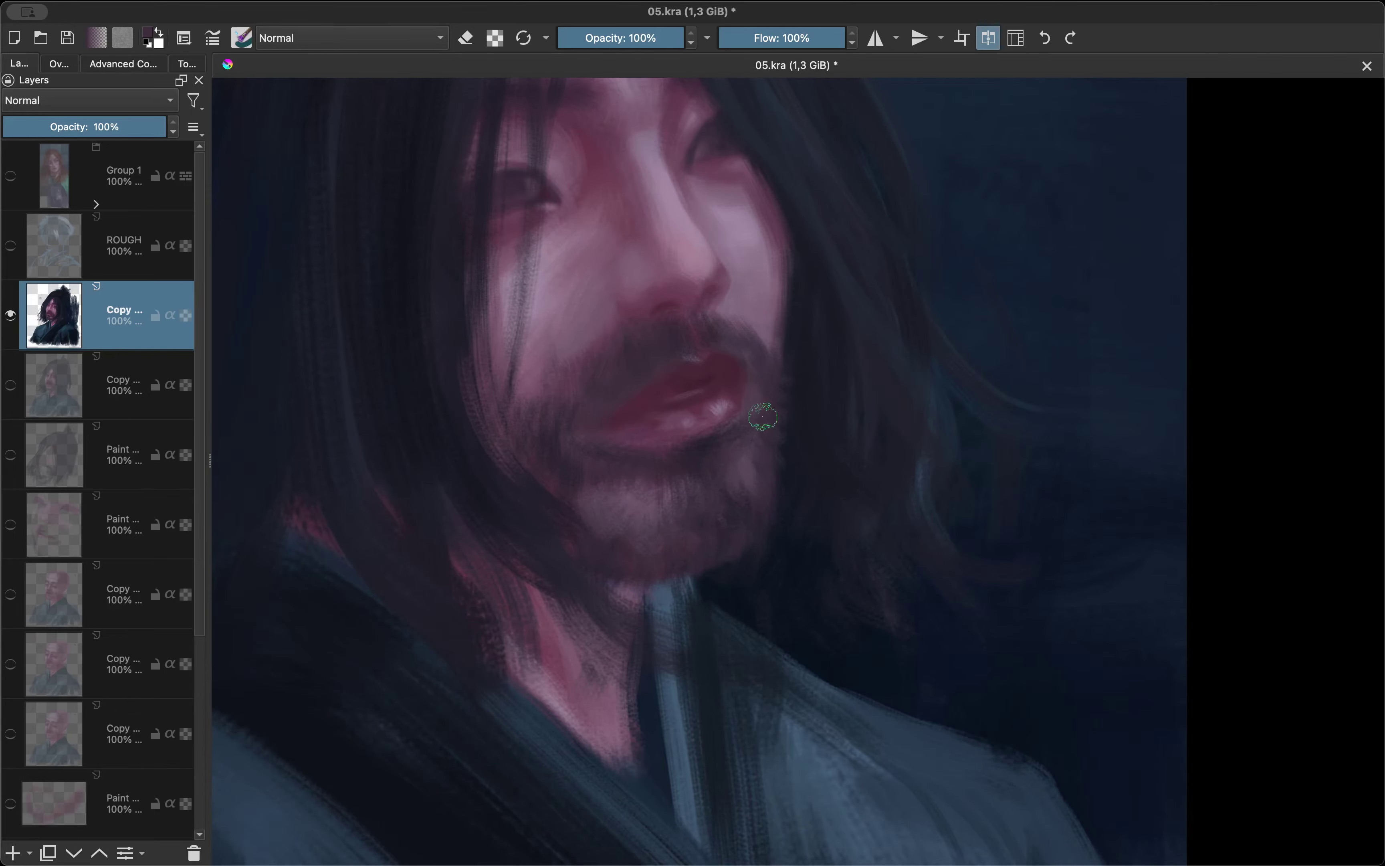
Rotate the canvas to several angles and back upright while checking the face mirrored.
left_click_drag(763, 408, 634, 463)
scroll(634, 463, "up", 3)
key("5")
scroll(674, 548, "down", 2)
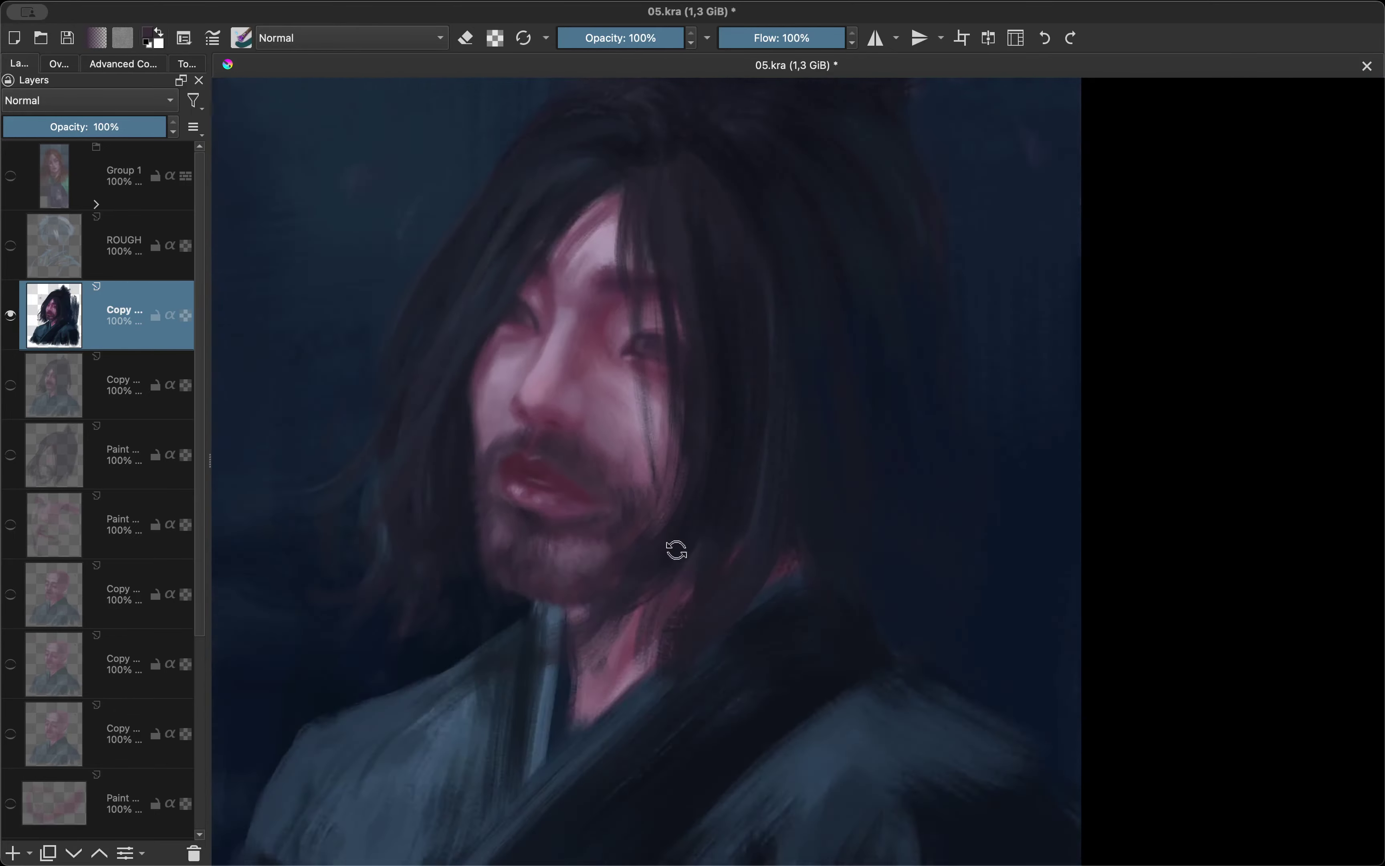
scroll(699, 556, "down", 2)
scroll(716, 567, "down", 2)
scroll(749, 581, "up", 3)
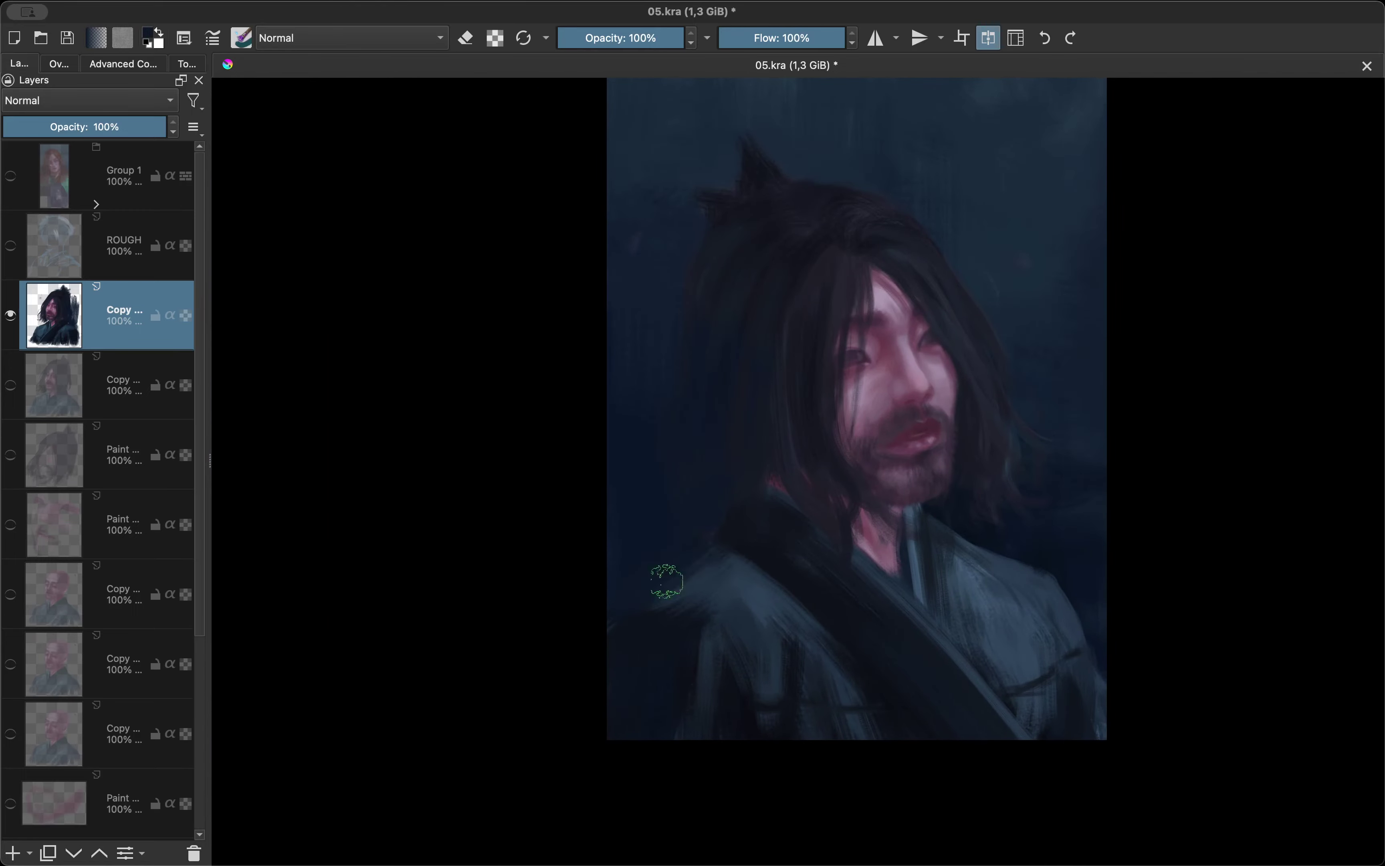
key("m")
left_click_drag(746, 579, 713, 502)
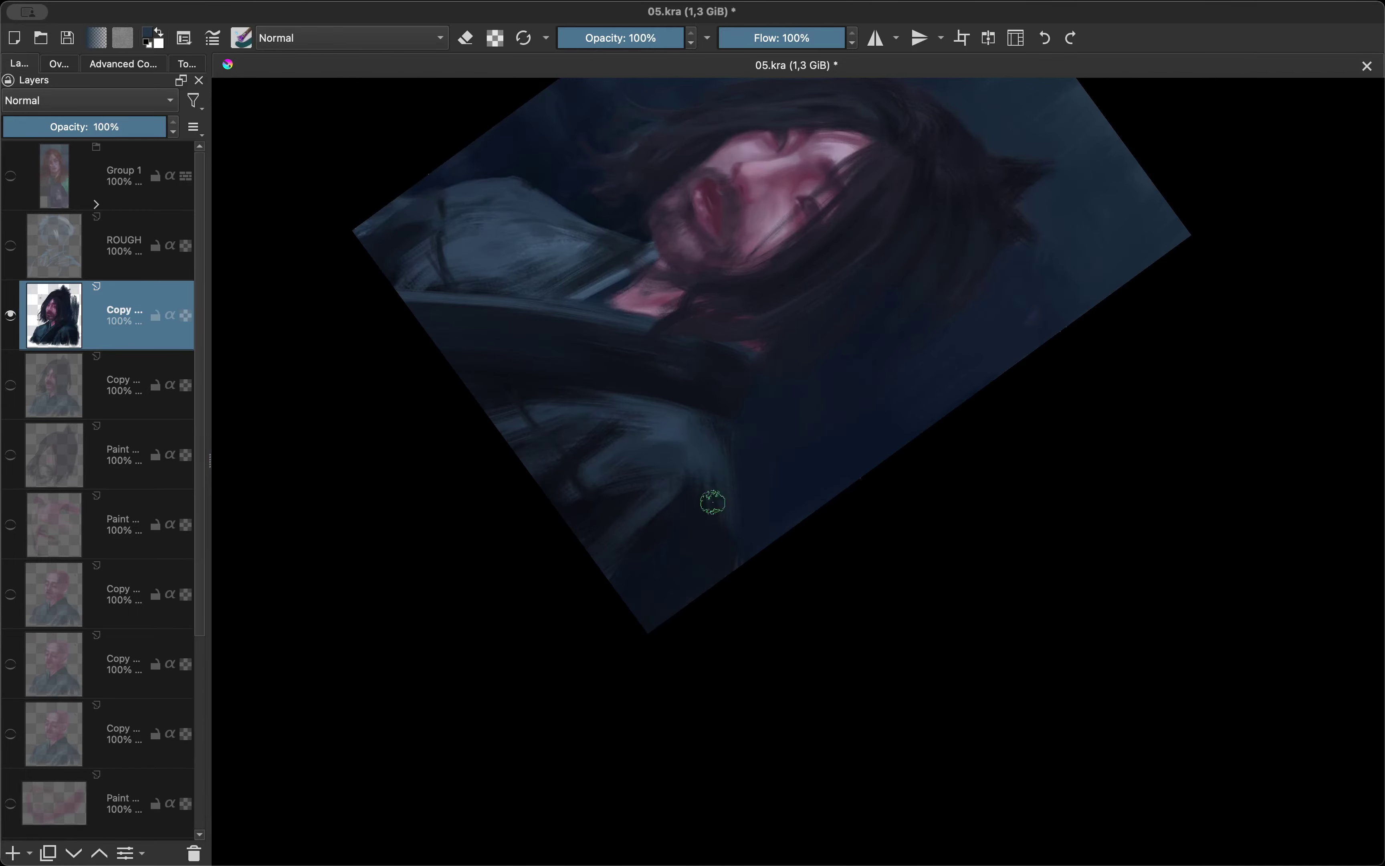
key("5")
scroll(721, 616, "down", 3)
key("m")
scroll(728, 247, "up", 5)
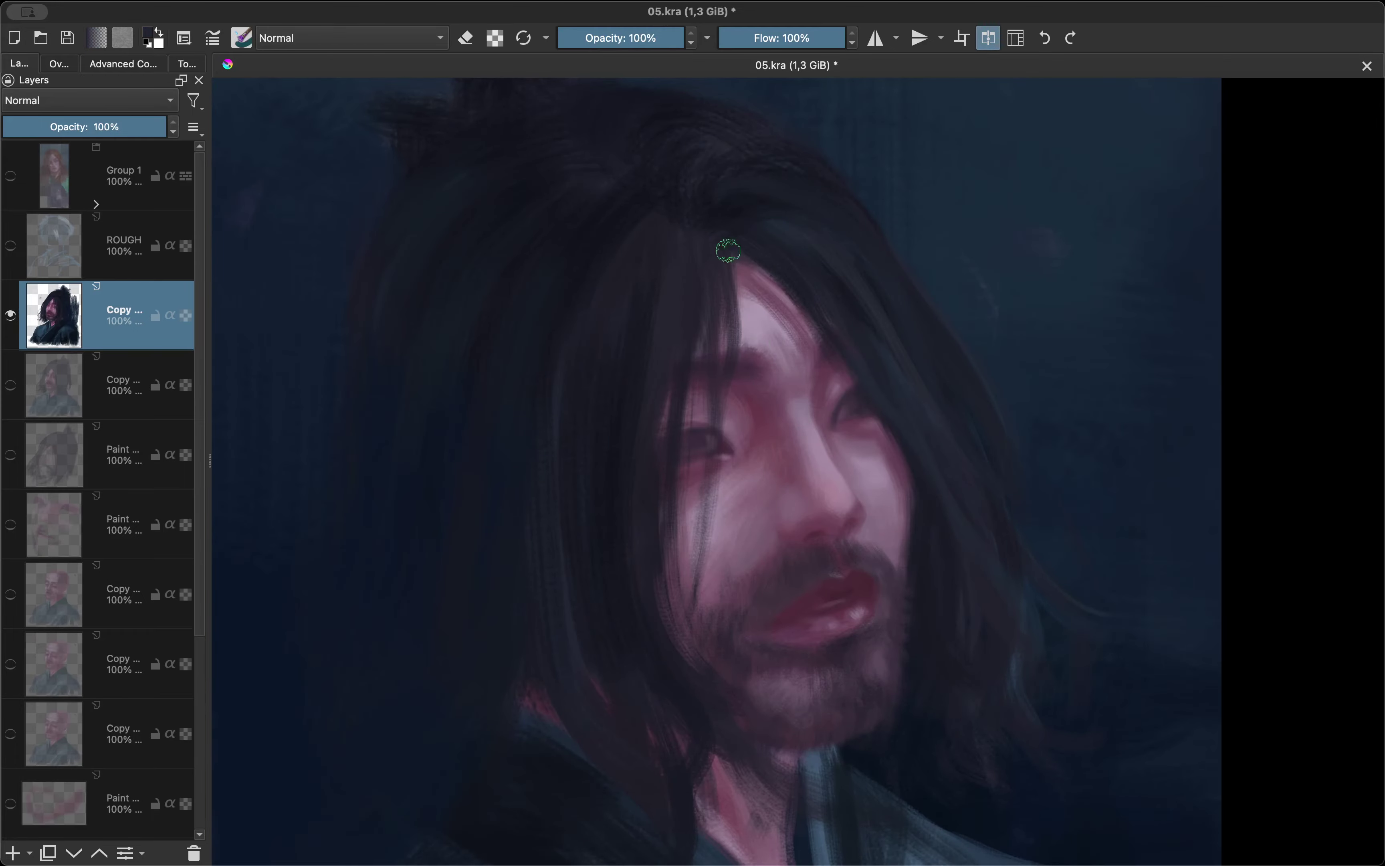
scroll(727, 247, "down", 2)
left_click_drag(728, 247, 621, 623)
key("5")
key("m")
scroll(721, 525, "down", 2)
scroll(765, 513, "up", 5)
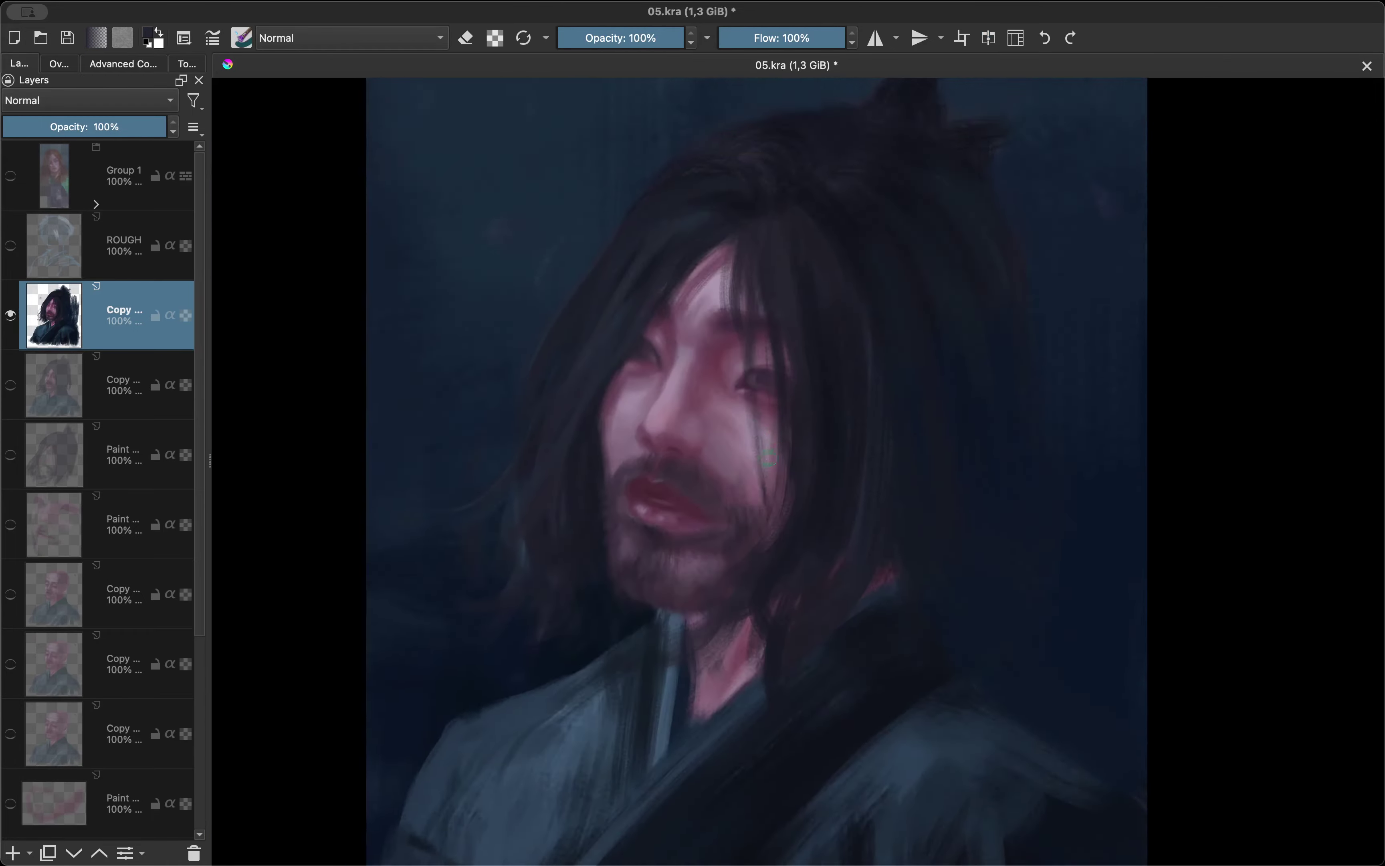
scroll(765, 513, "up", 3)
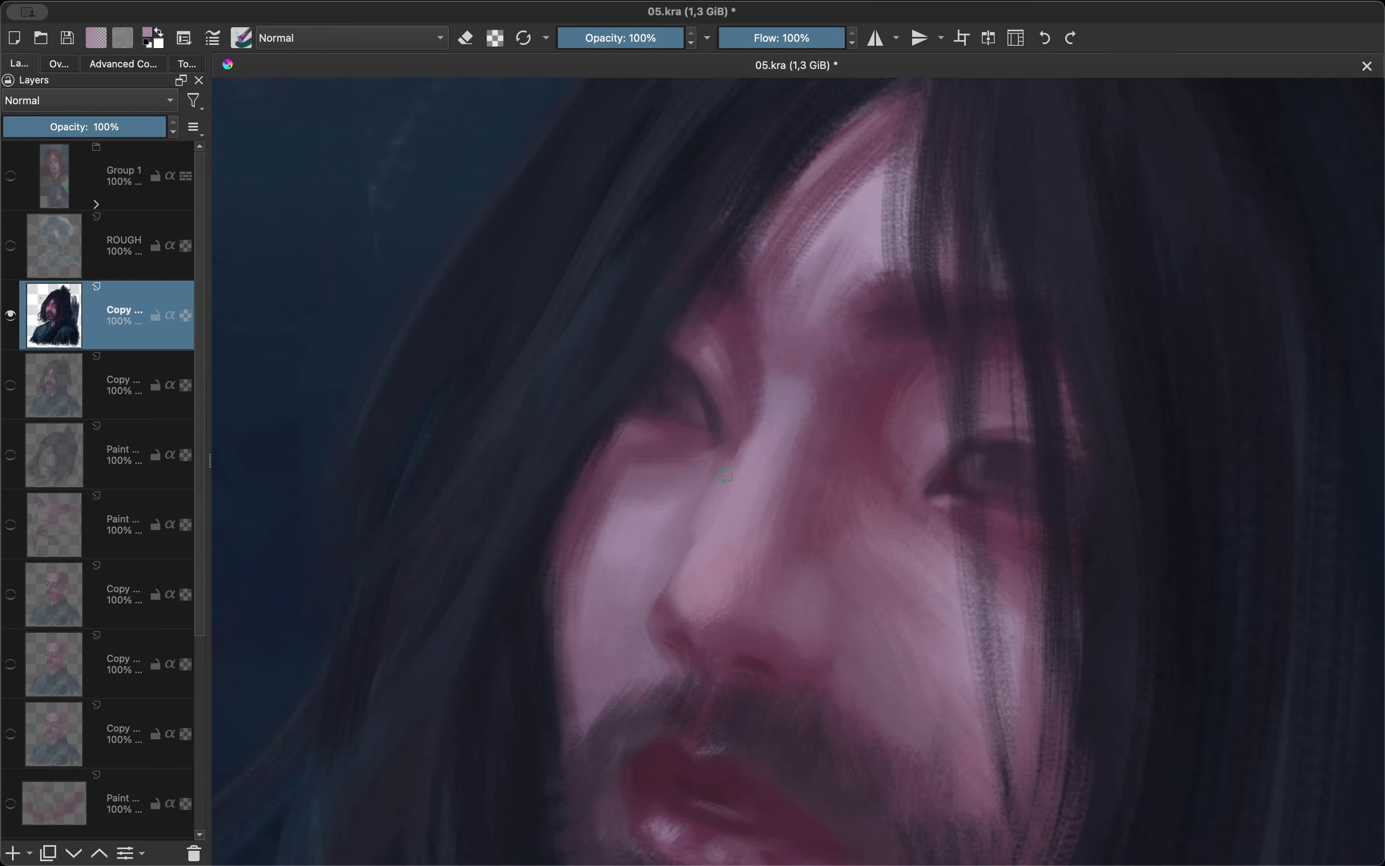
Smooth the nose tip and lip shading, flipping the view repeatedly to check the mouth.
key("m")
scroll(704, 513, "down", 3)
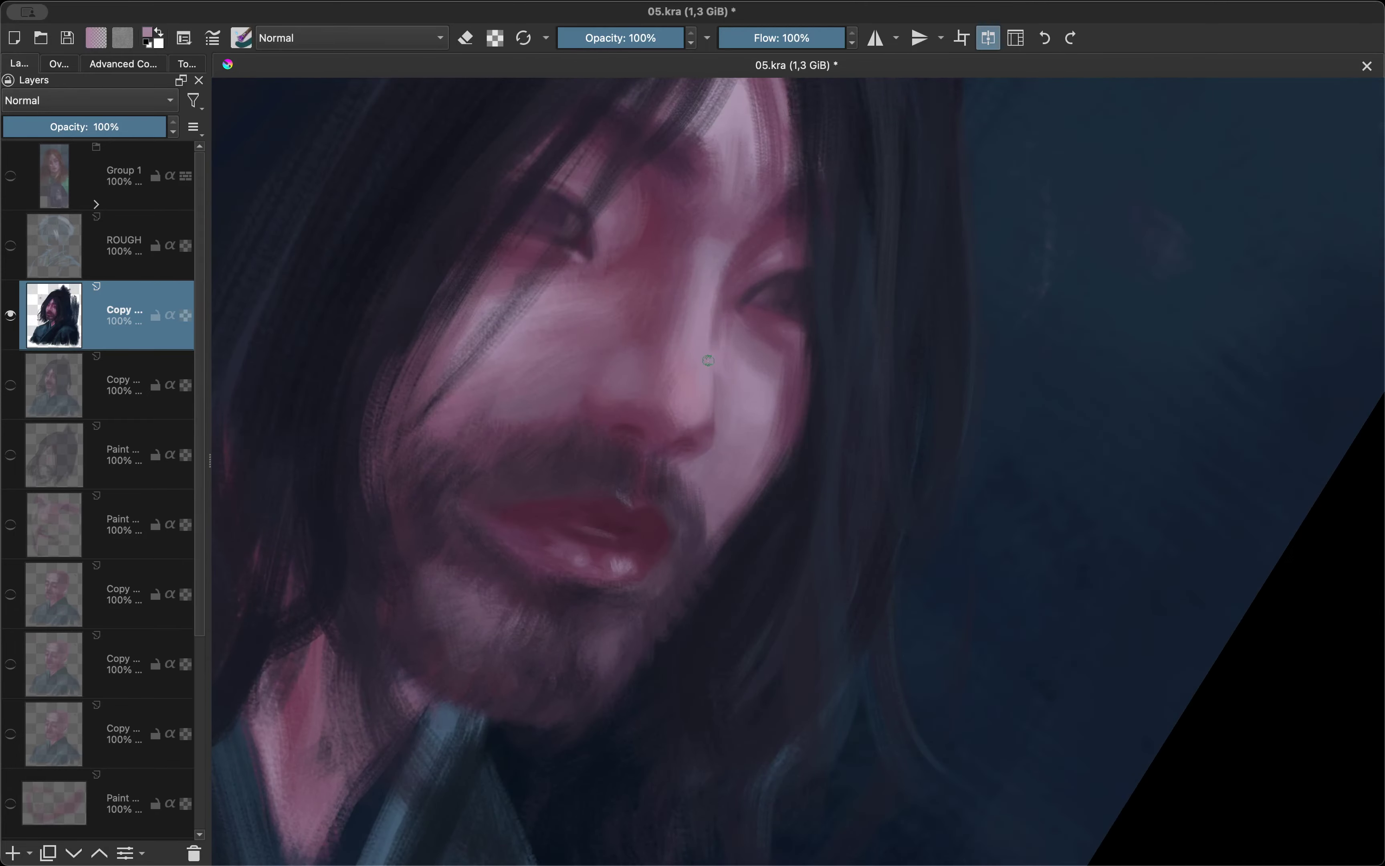
scroll(625, 347, "up", 3)
scroll(626, 347, "down", 3)
key("m")
scroll(628, 581, "up", 3)
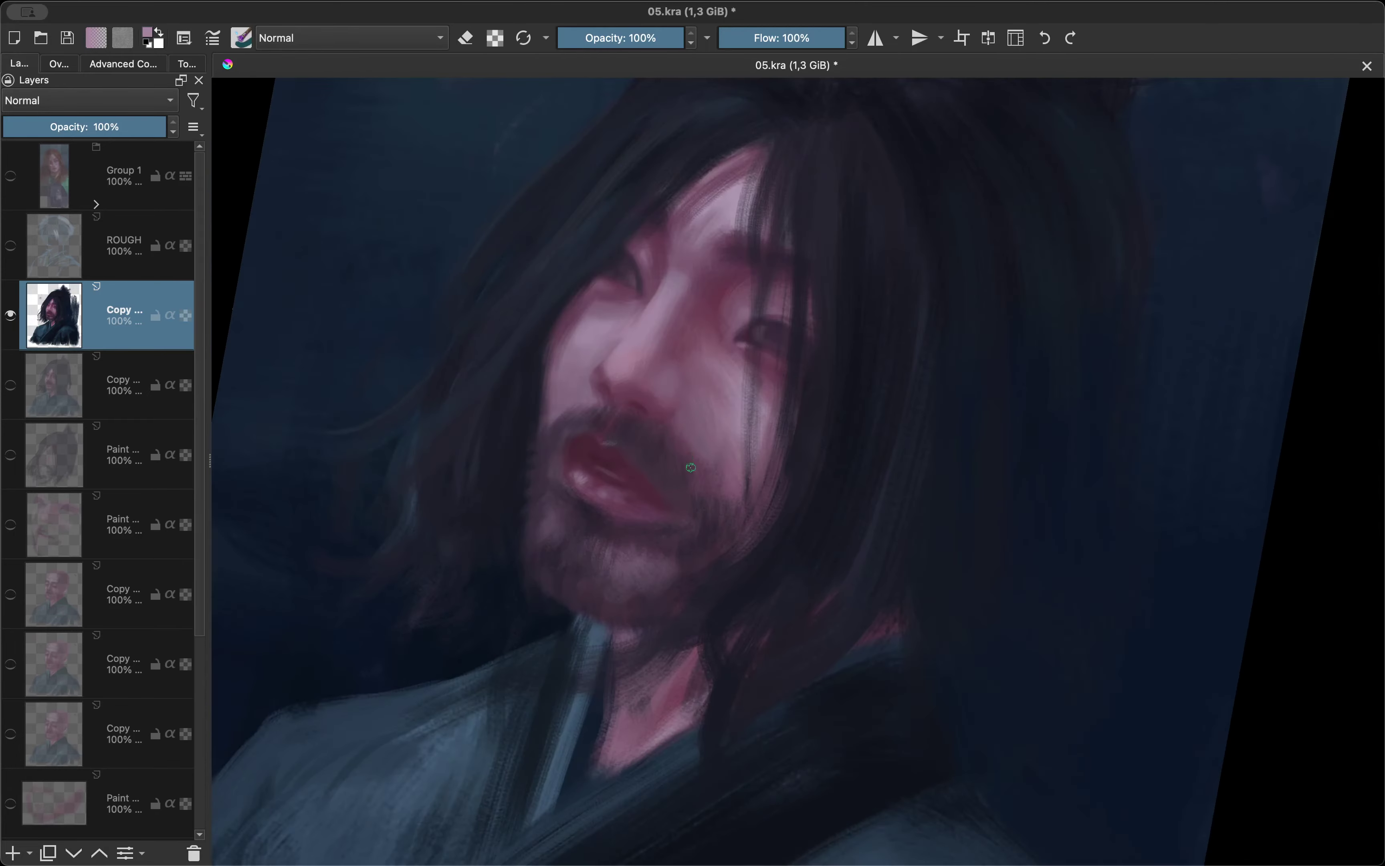
scroll(509, 570, "up", 2)
scroll(676, 337, "down", 2)
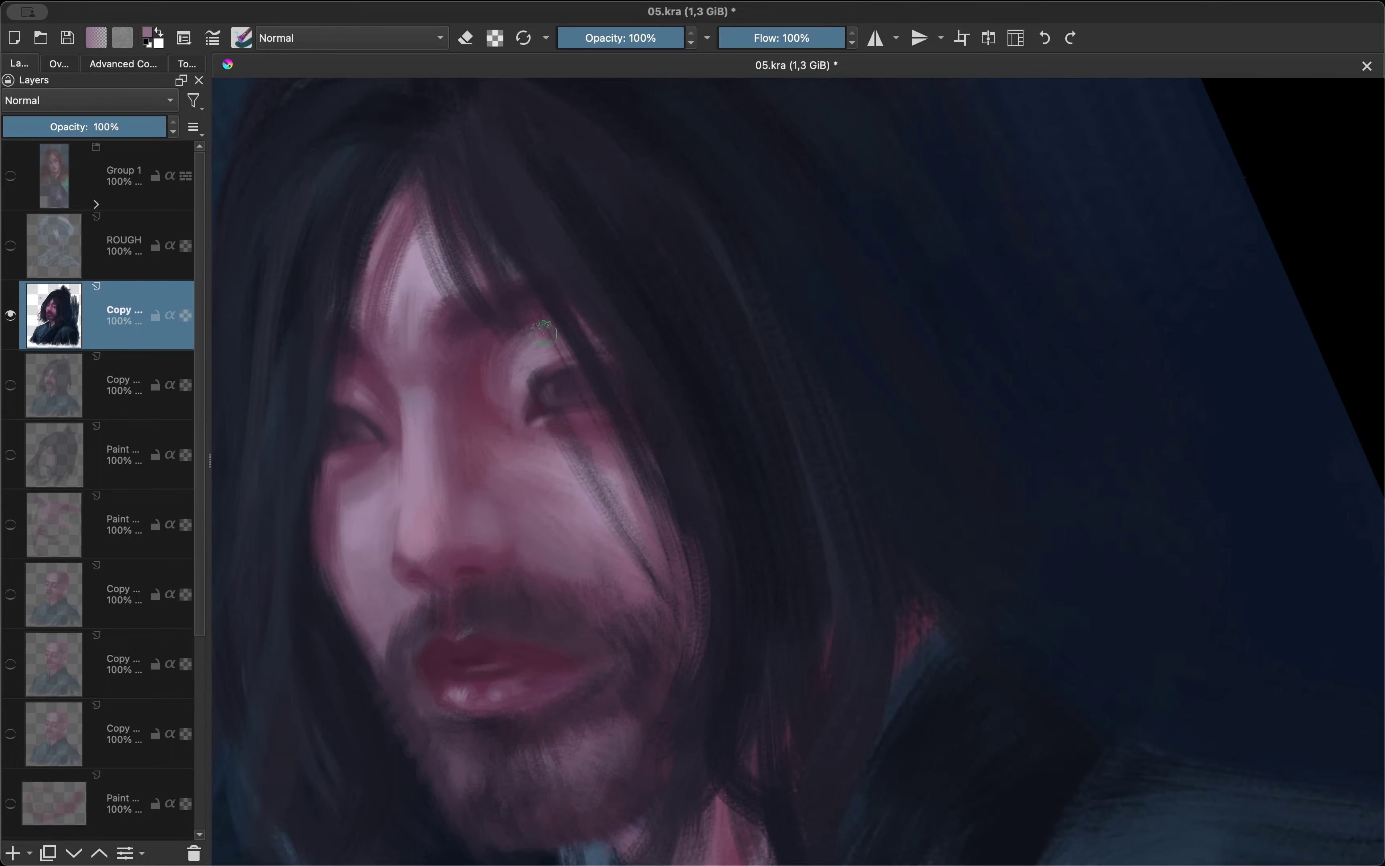
scroll(633, 405, "up", 2)
scroll(634, 405, "down", 3)
key("m")
scroll(657, 499, "down", 2)
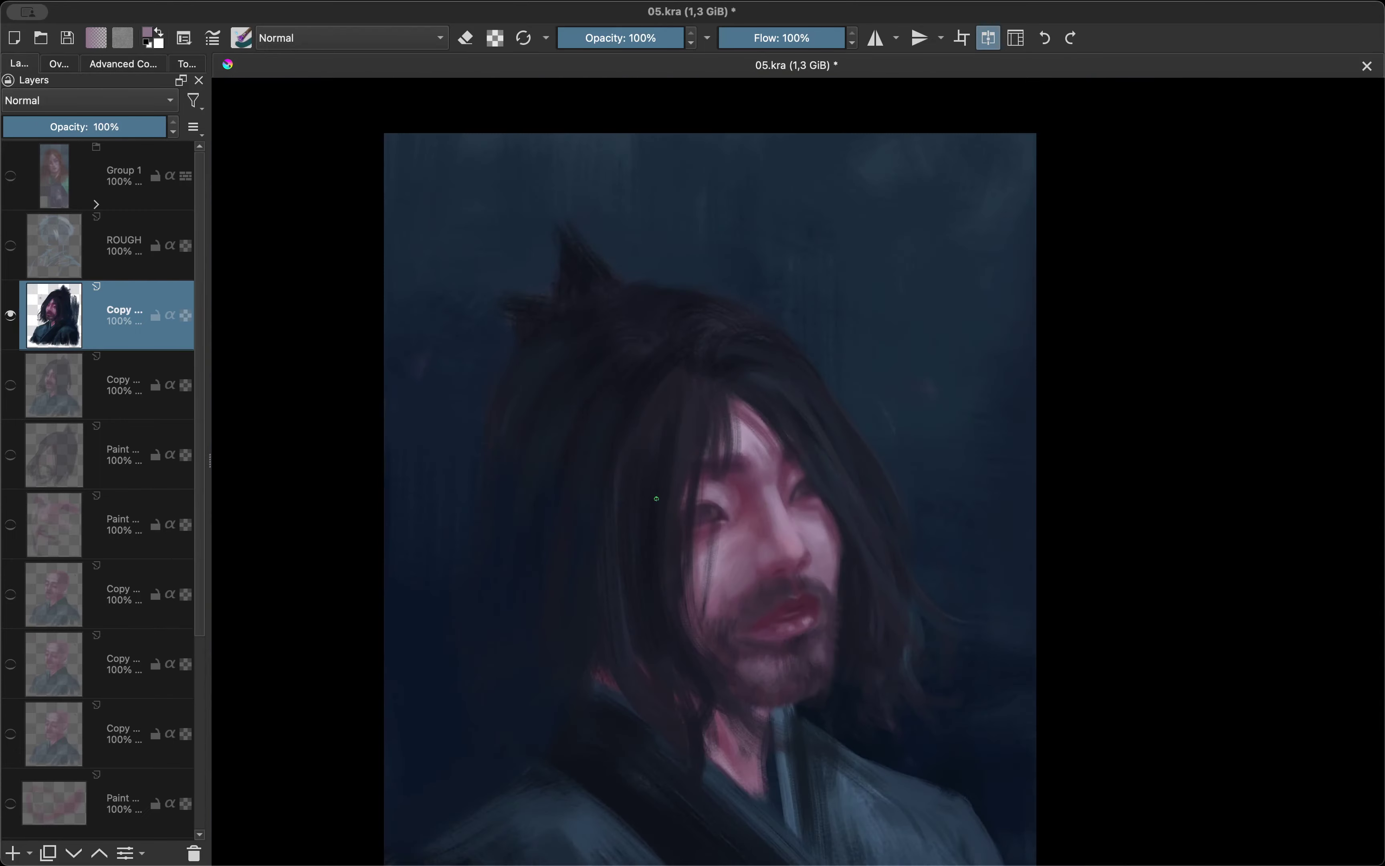
scroll(657, 499, "up", 3)
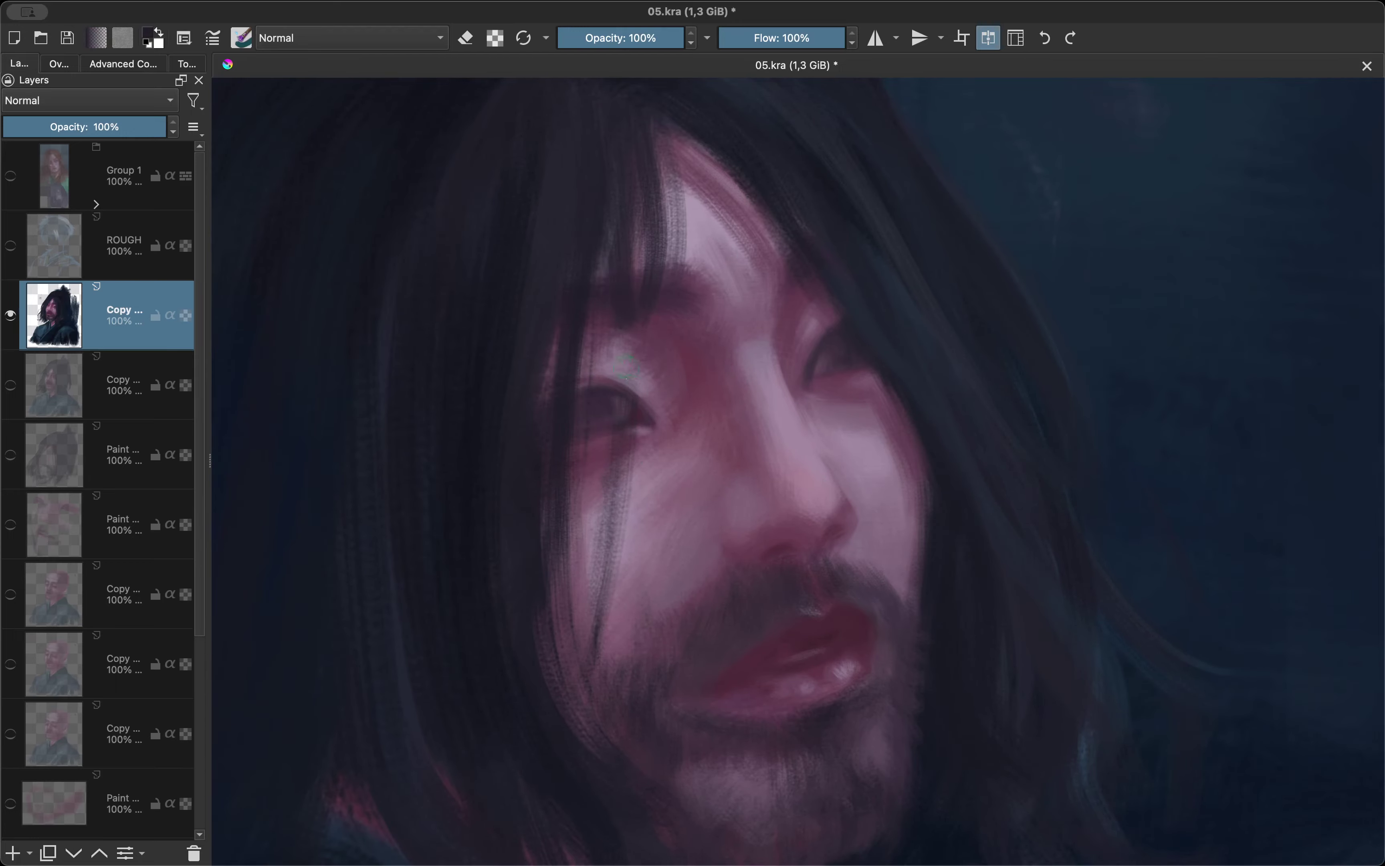
scroll(625, 367, "down", 3)
key("m")
scroll(641, 401, "up", 3)
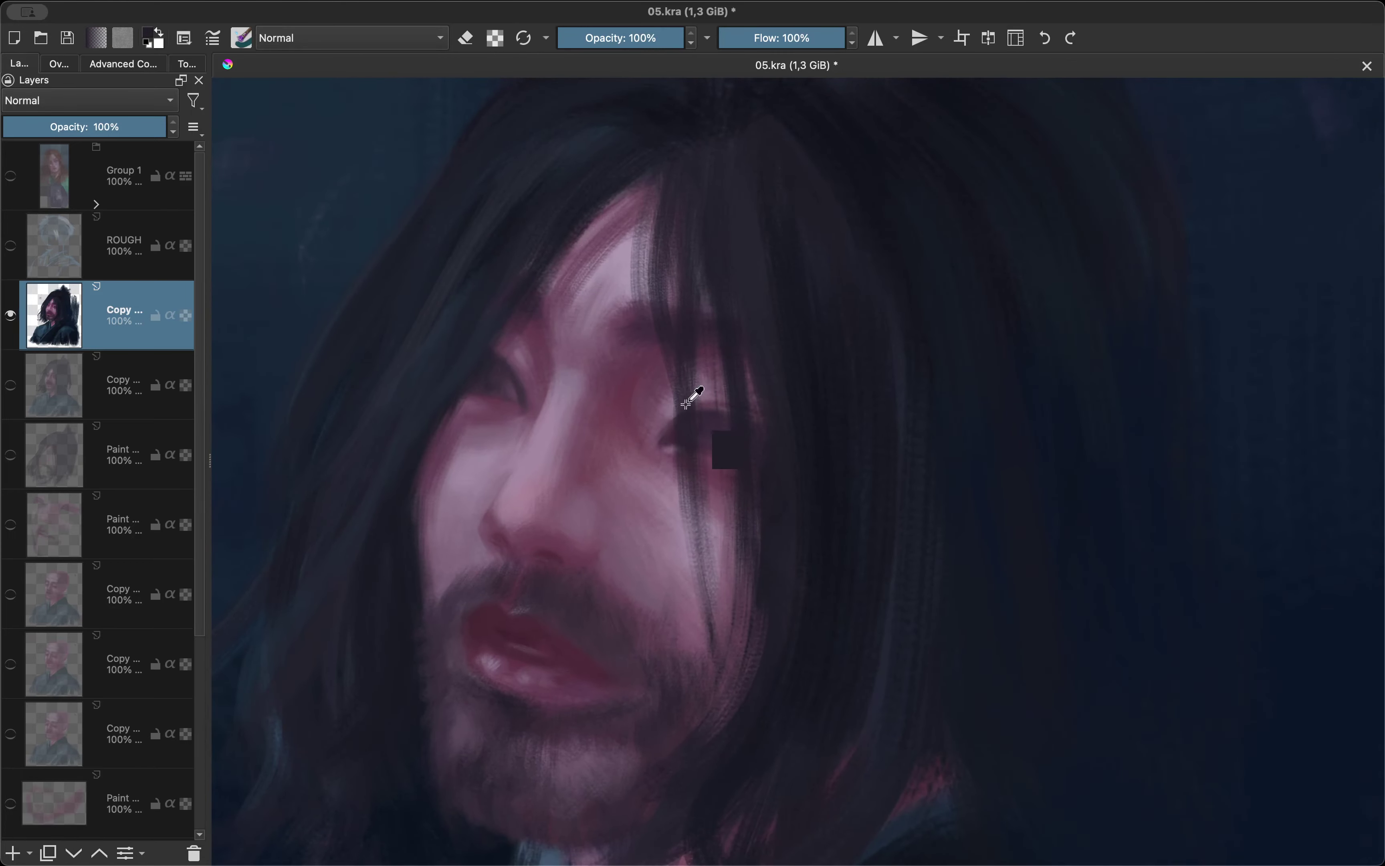
scroll(629, 573, "down", 2)
scroll(667, 589, "down", 2)
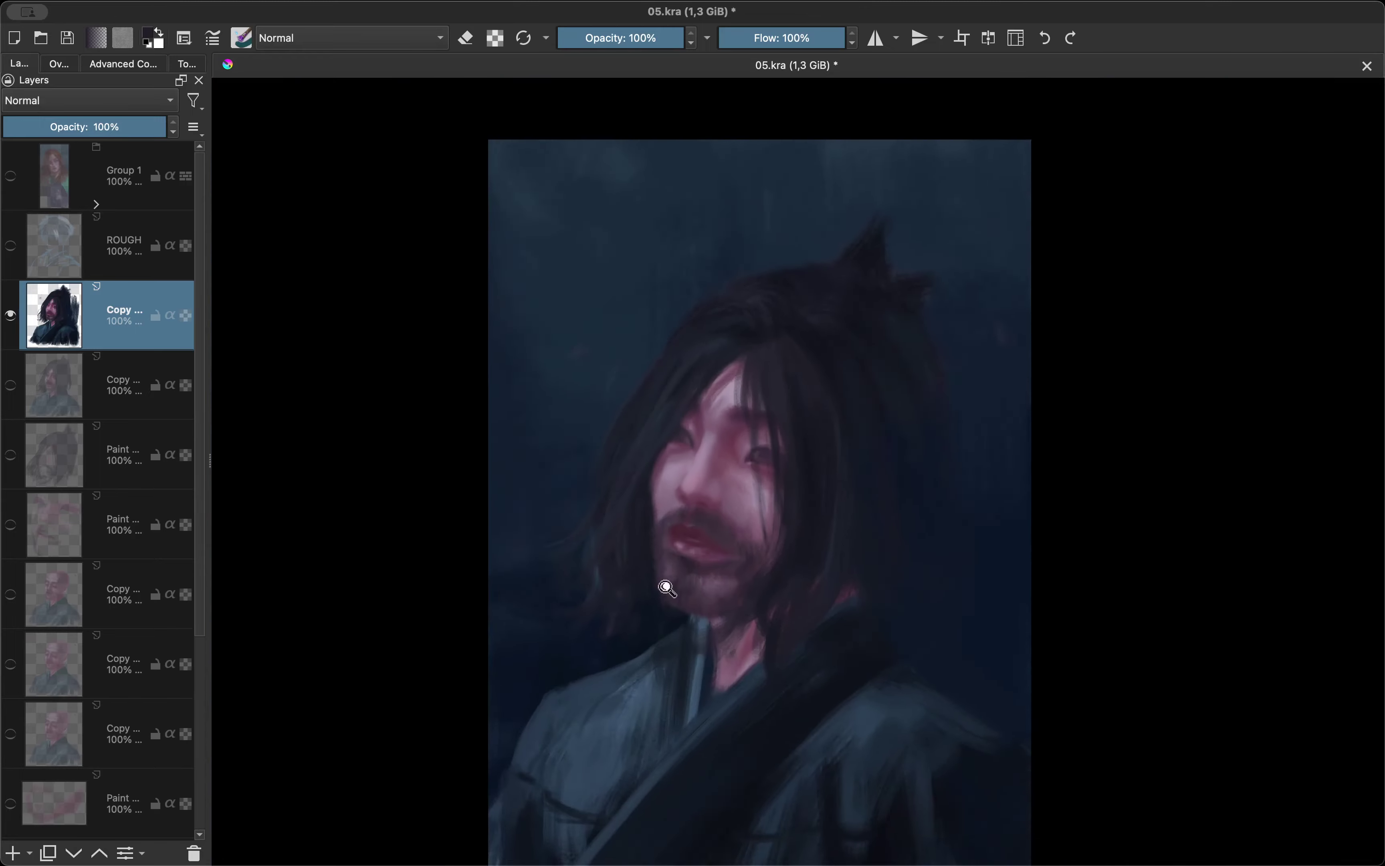
key("m")
scroll(676, 584, "up", 2)
scroll(695, 575, "up", 2)
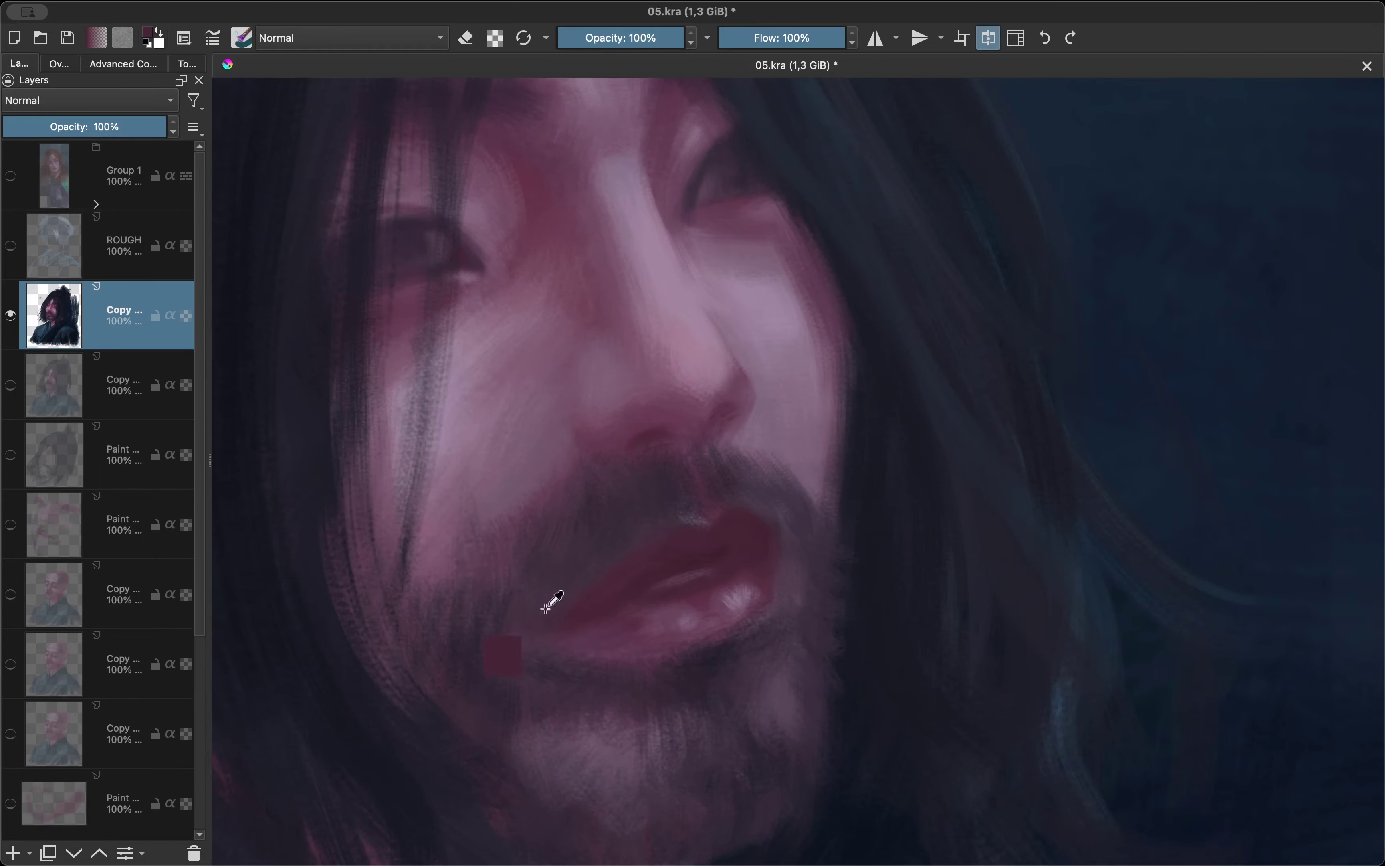
key("m")
scroll(710, 451, "down", 1)
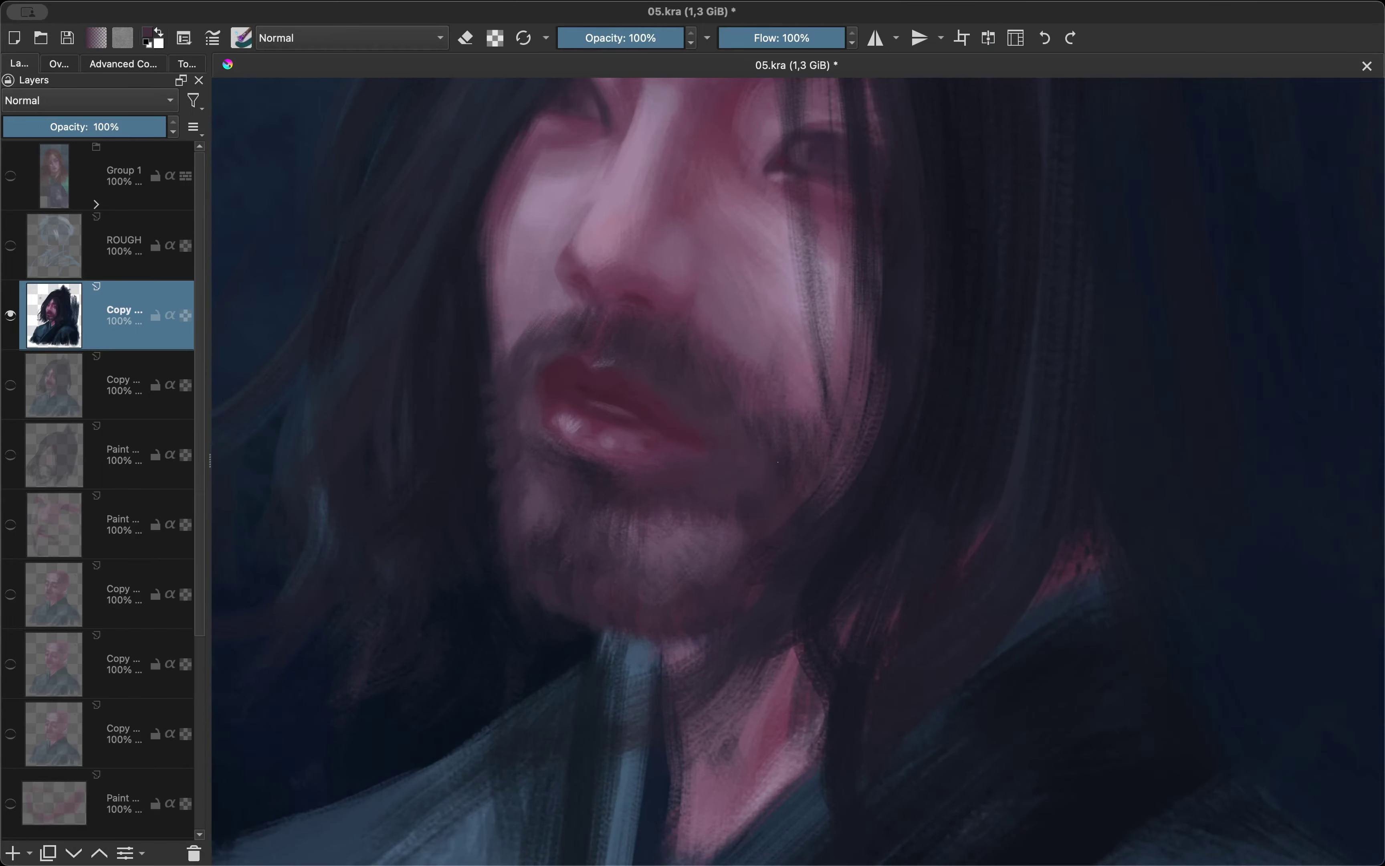
key("m")
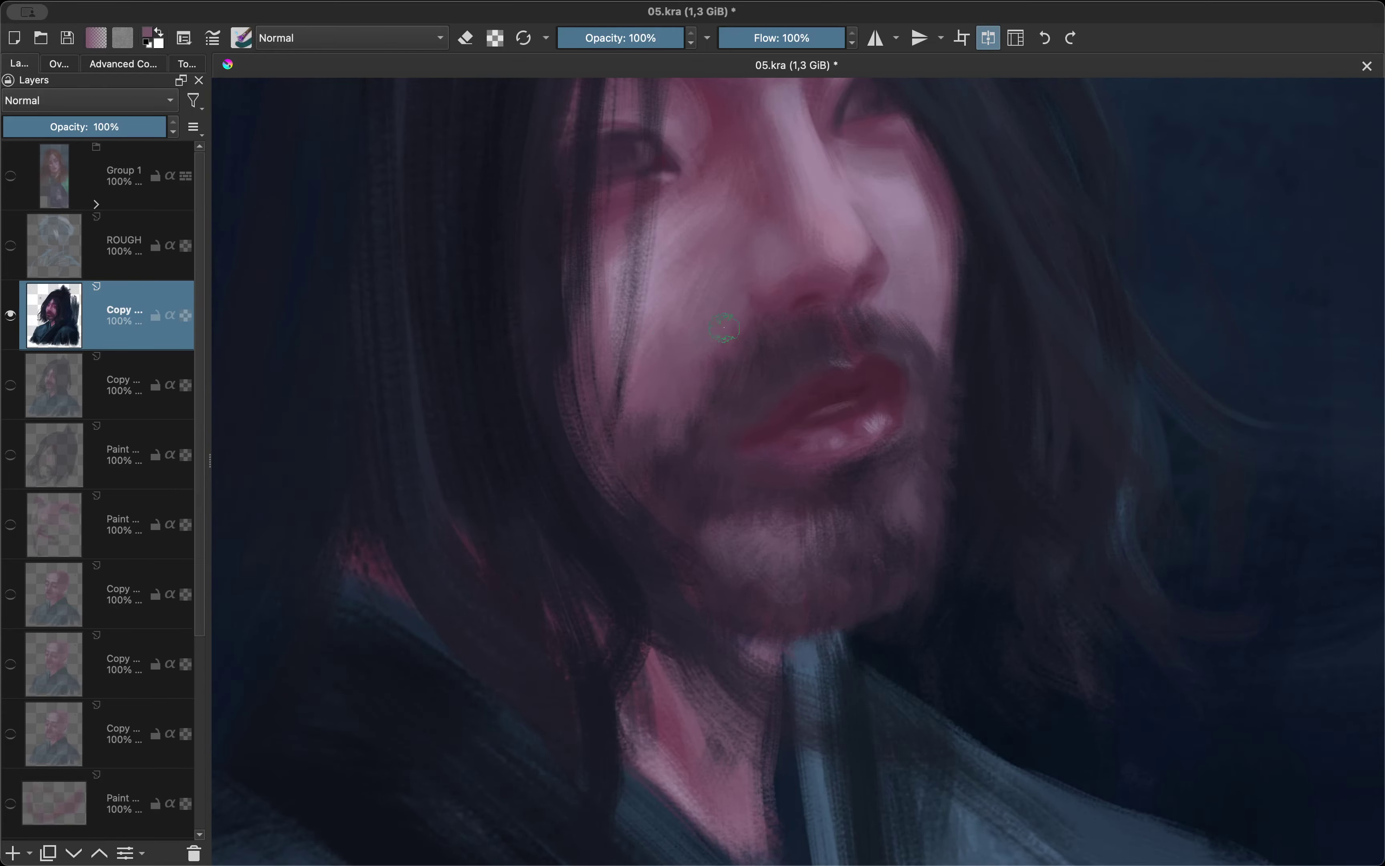
key("m")
scroll(730, 565, "up", 2)
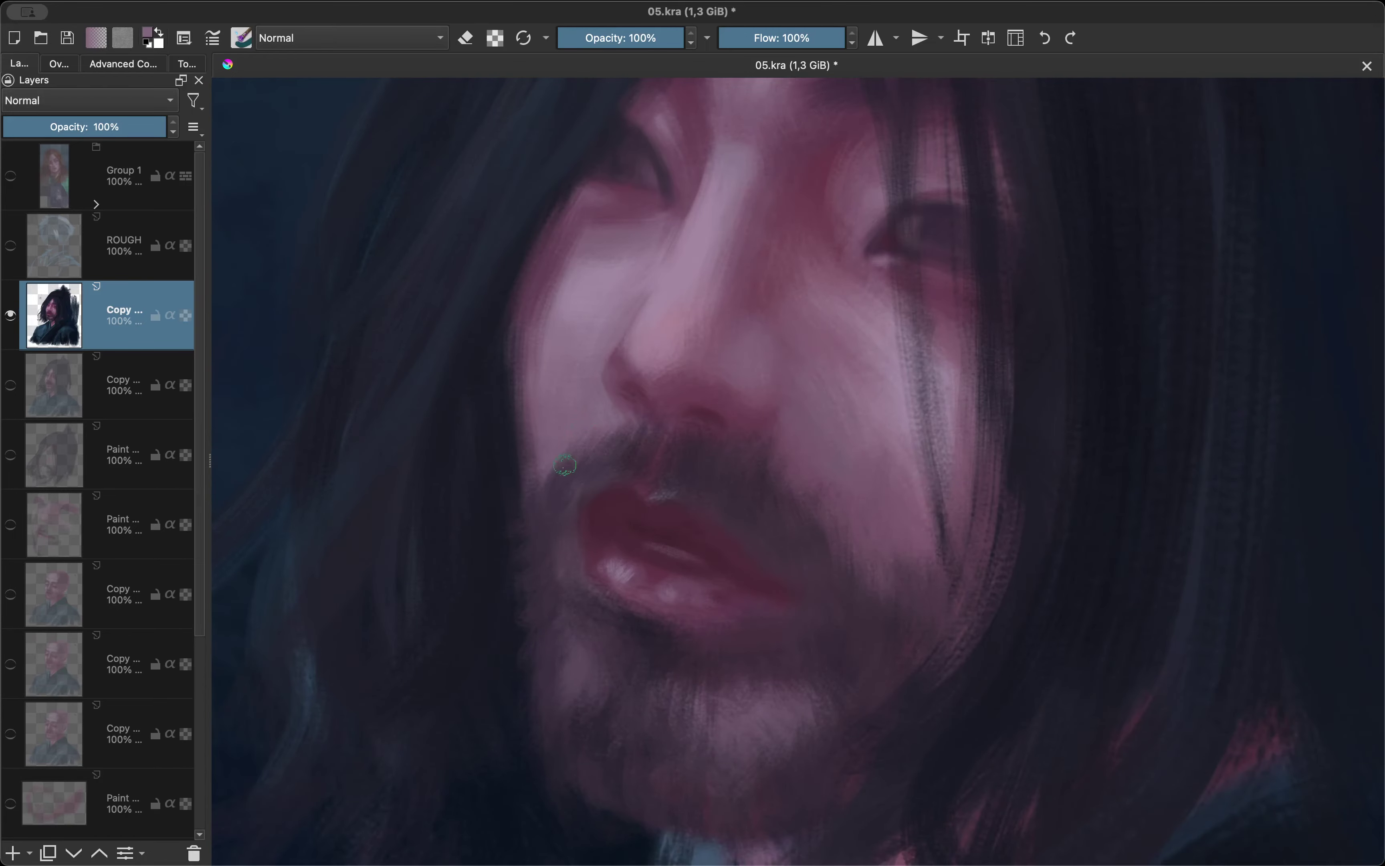
key("m")
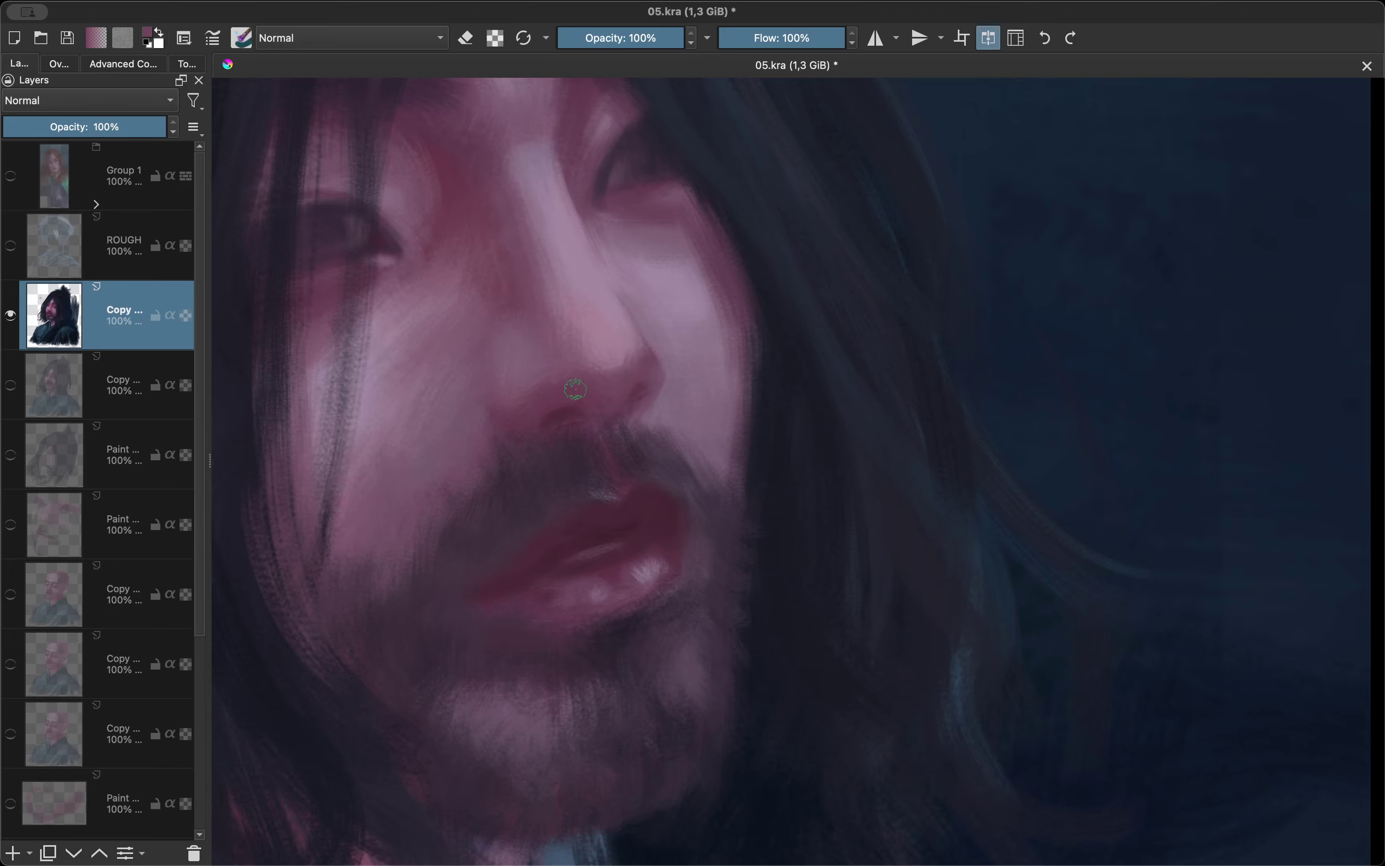
key("m")
scroll(677, 464, "down", 1)
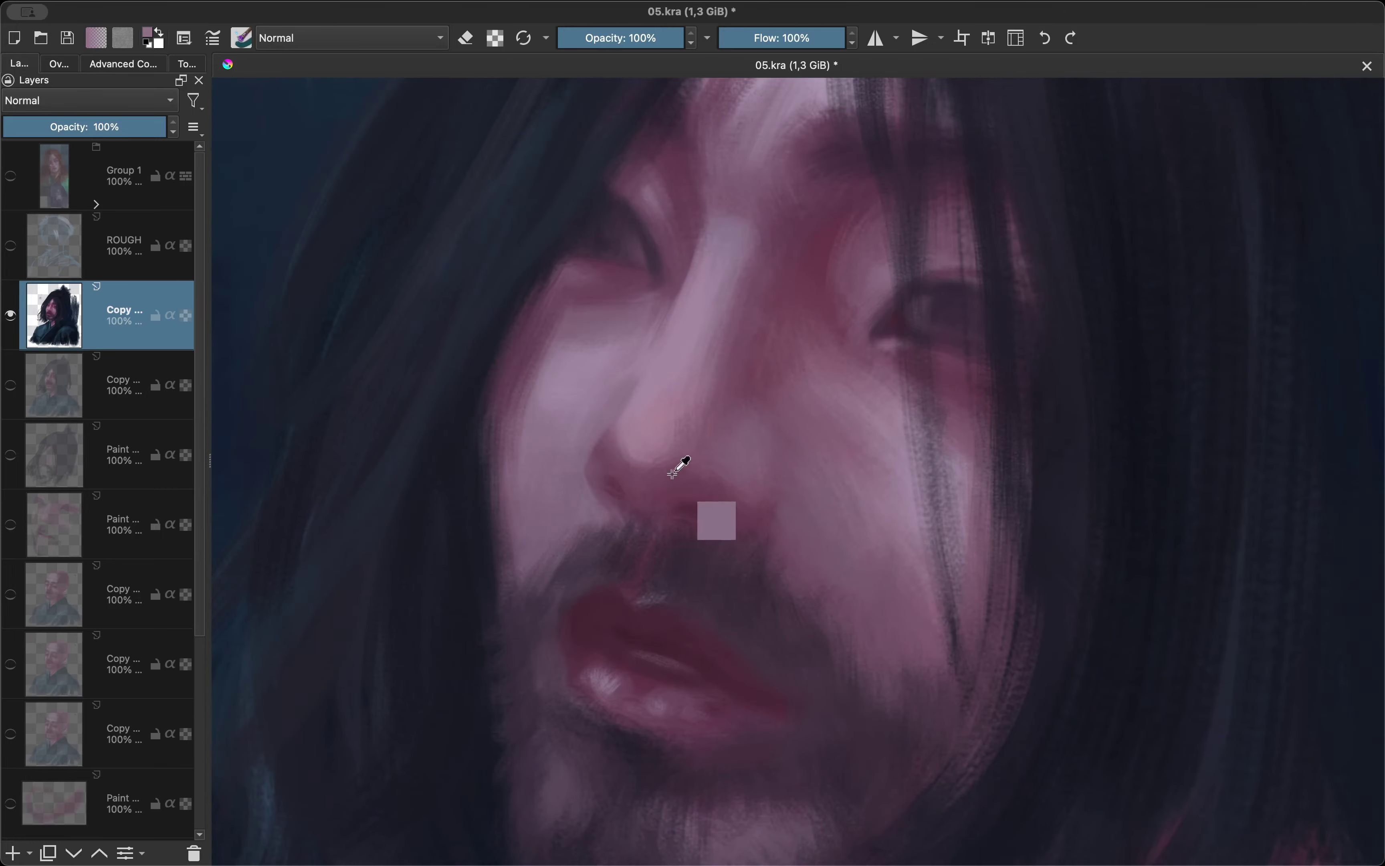
scroll(680, 475, "up", 1)
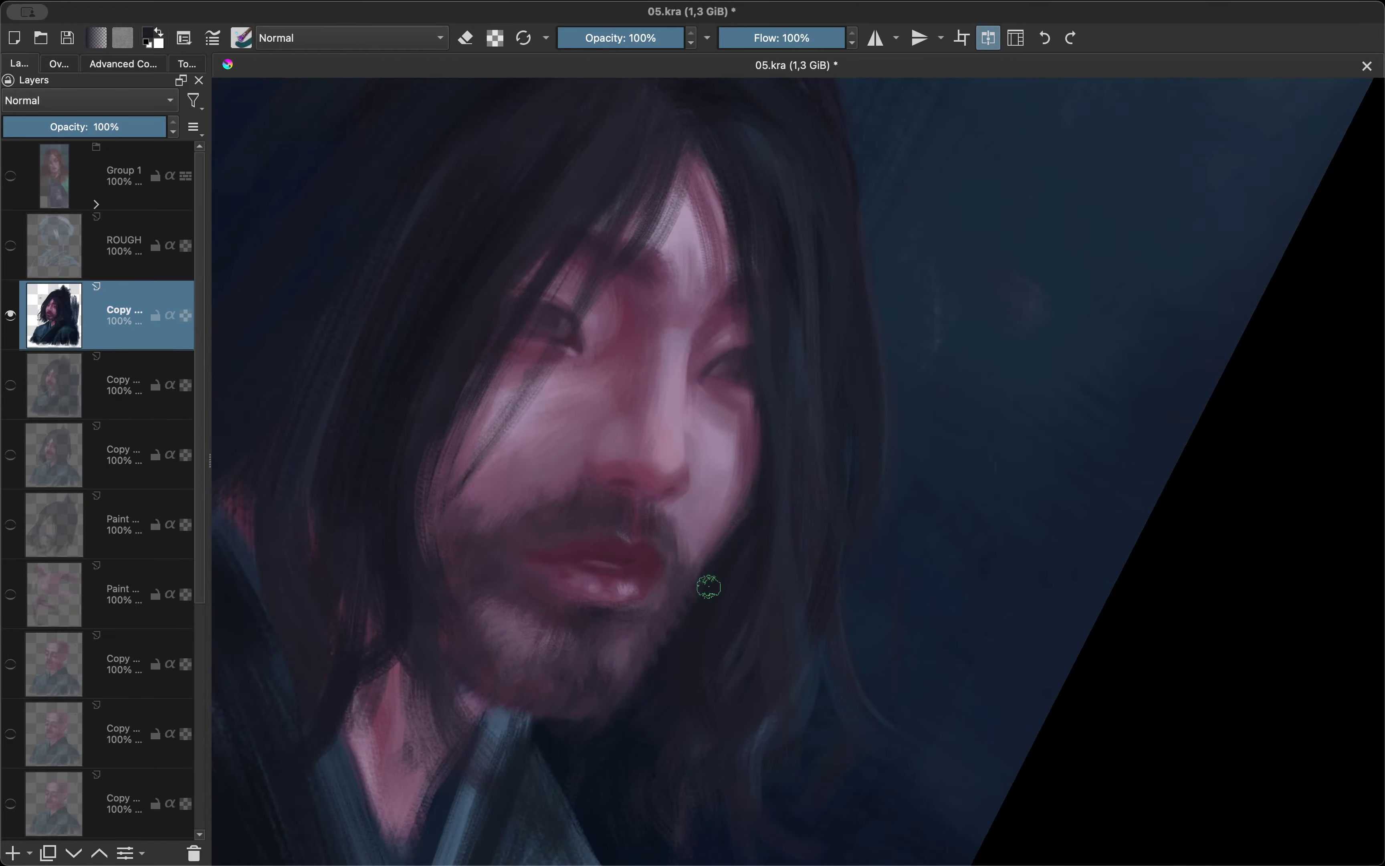
key("m")
scroll(708, 587, "down", 2)
Sample a jaw skin colour, then take the robe's dark blue as the painting colour.
scroll(708, 587, "up", 2)
left_click(756, 499, "ctrl")
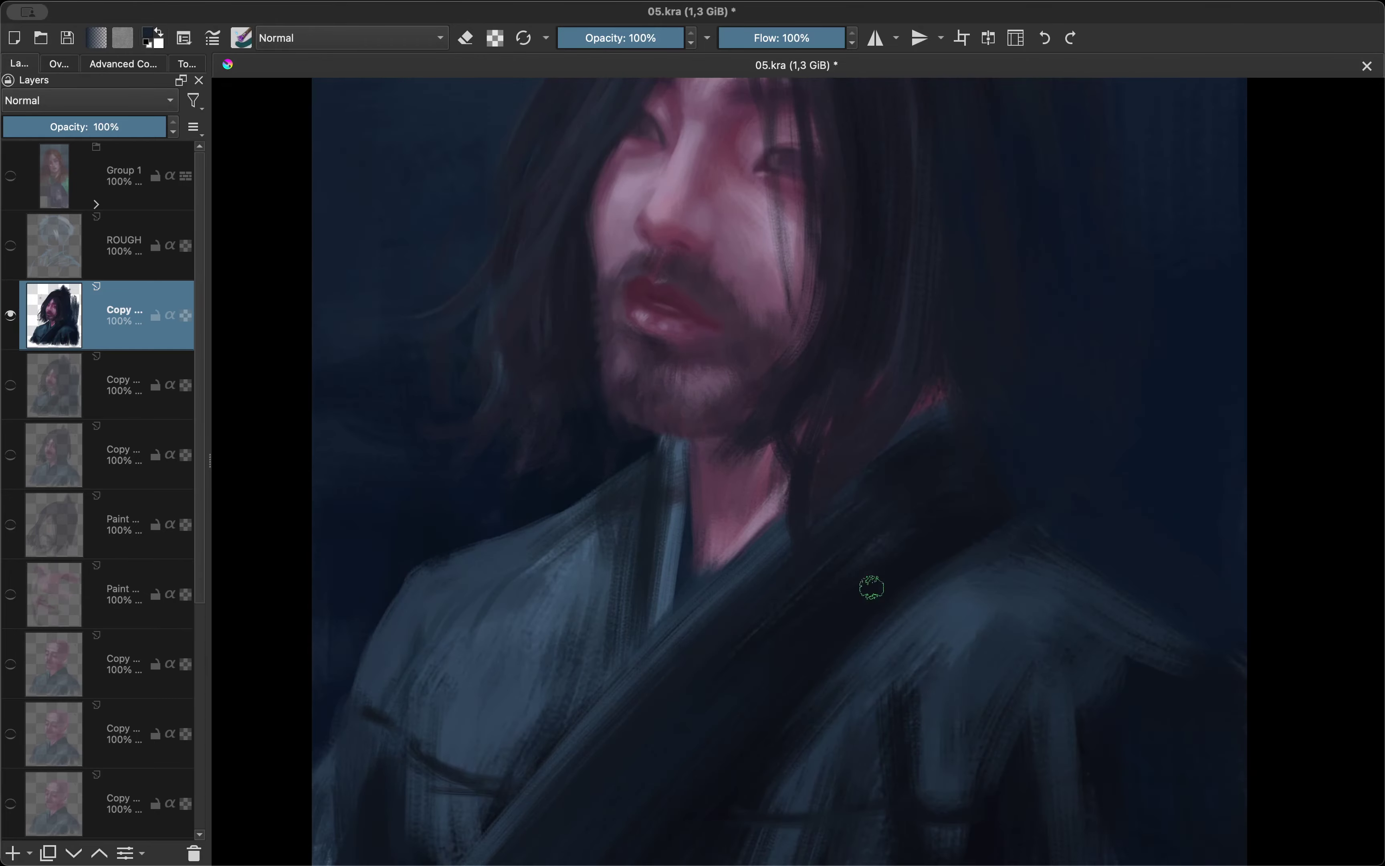
key("m")
key("6")
key("6")
key("6")
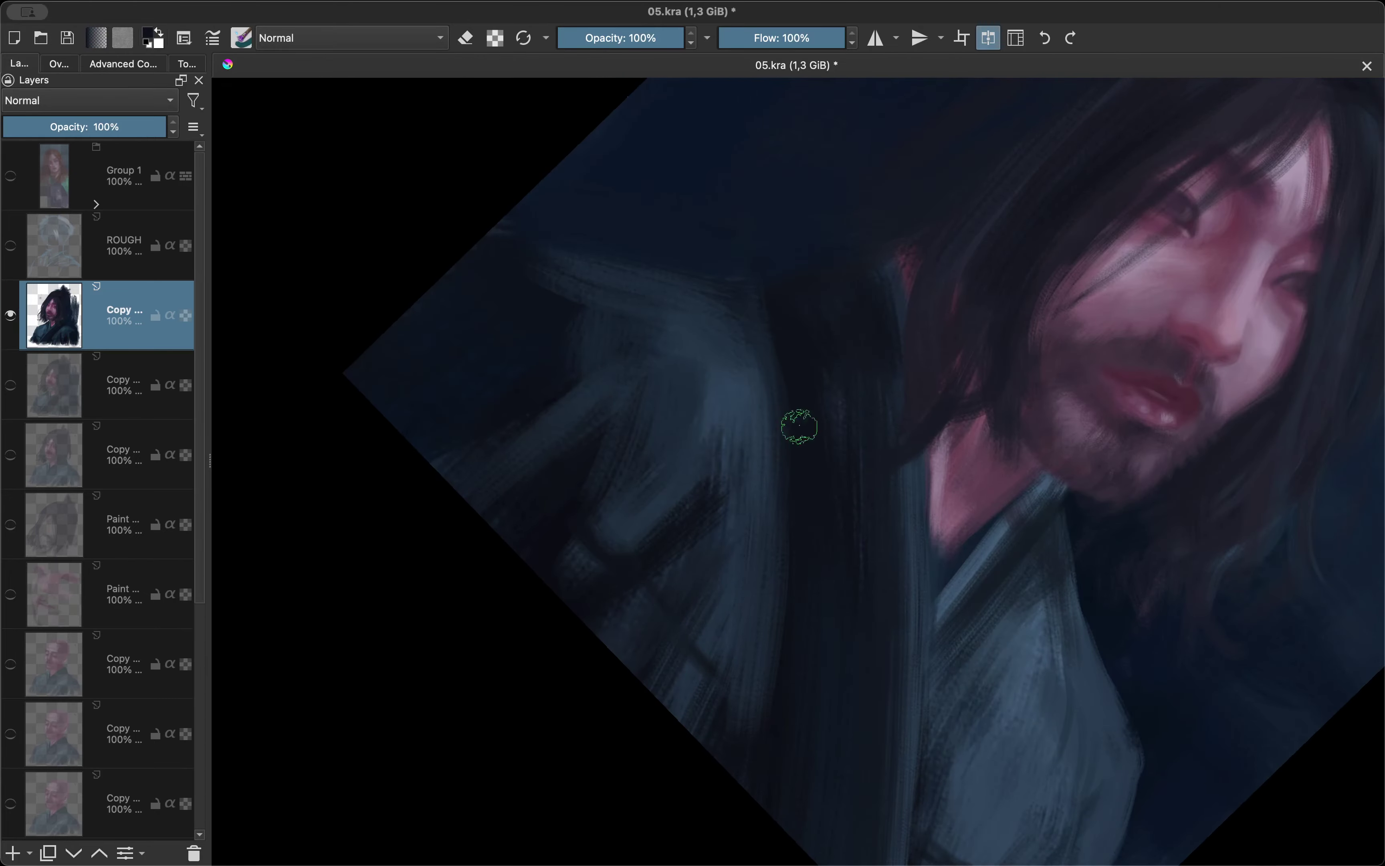
left_click(705, 402, "ctrl")
key("5")
Review the whole portrait and the lower face and robe, zooming and toggling mirror view.
key("m")
key("minus")
key("minus")
key("minus")
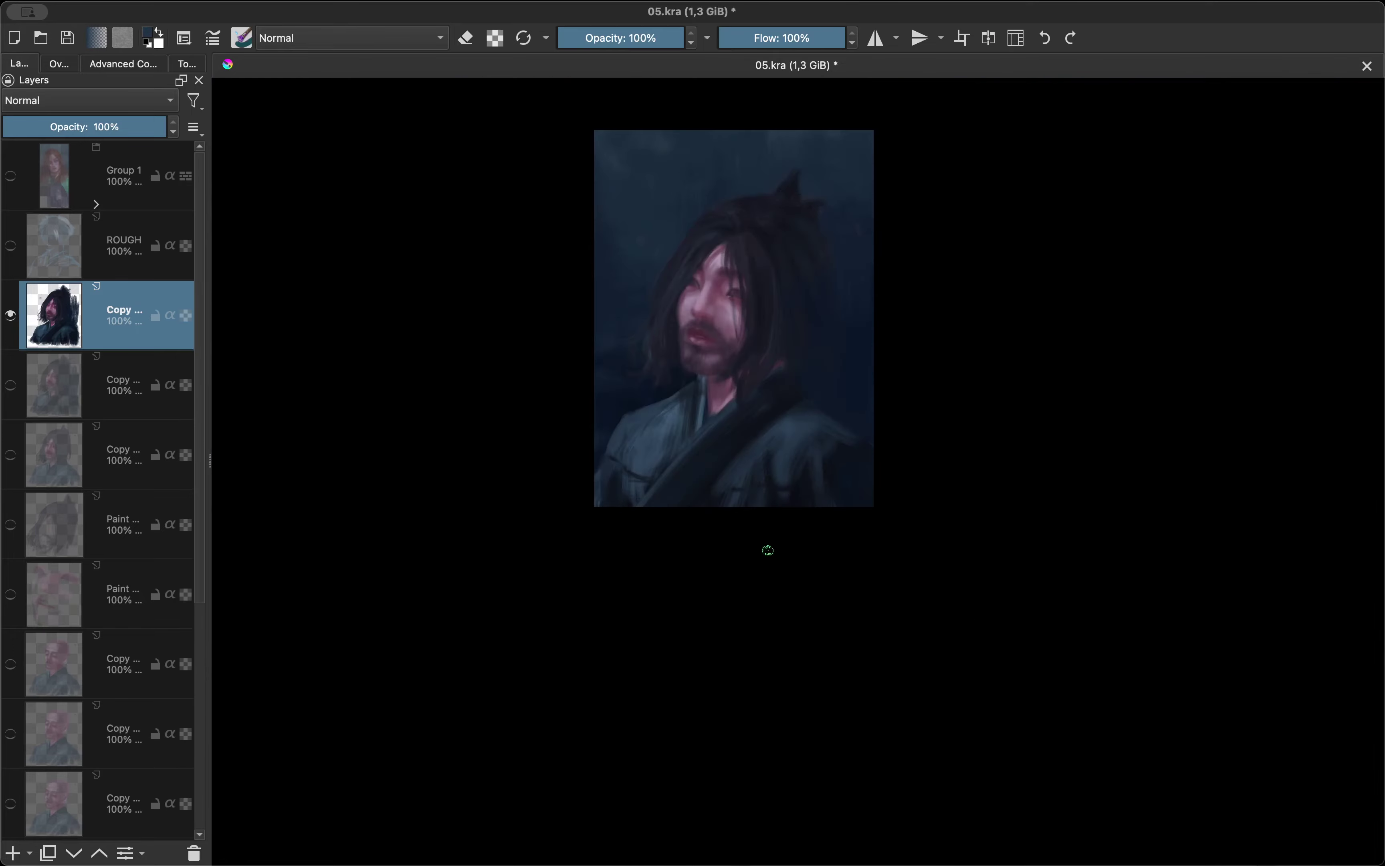
key("m")
key("plus")
key("plus")
key("plus")
key("minus")
key("minus")
key("minus")
key("minus")
key("minus")
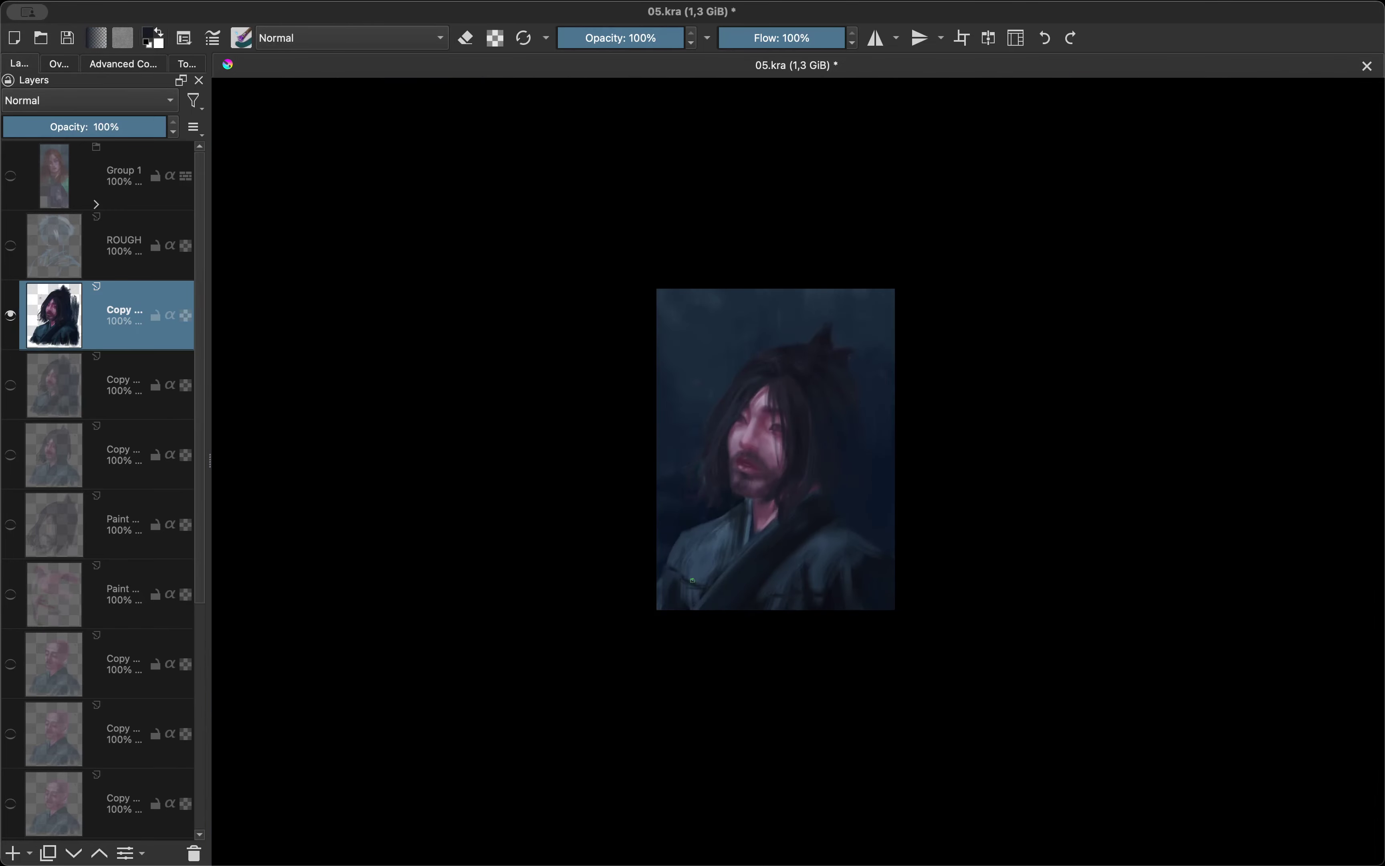
key("m")
key("plus")
key("plus")
key("plus")
key("minus")
key("minus")
key("minus")
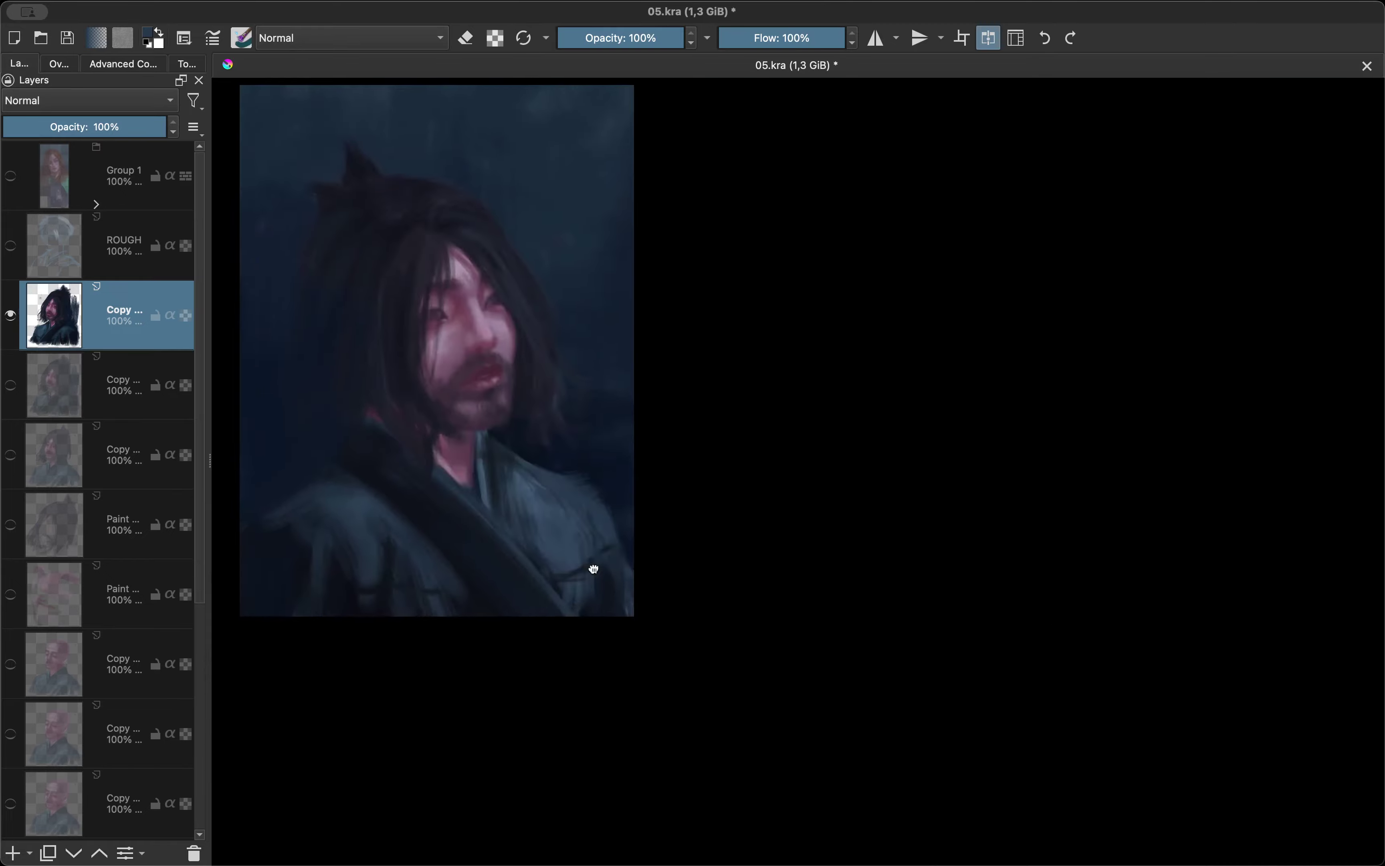
key("m")
key("plus")
key("plus")
key("plus")
key("minus")
key("minus")
key("minus")
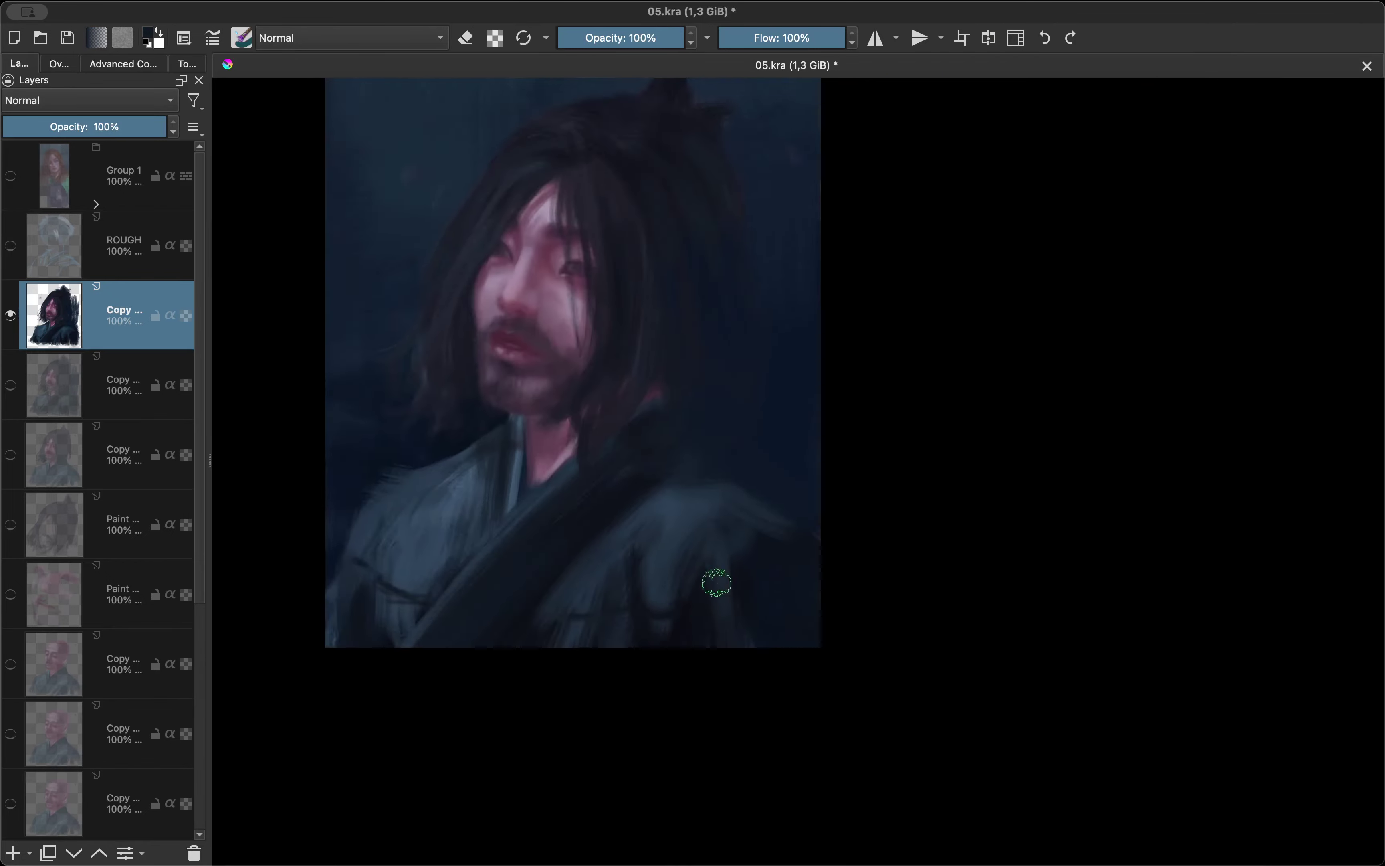
key("plus")
key("plus")
key("minus")
key("minus")
key("minus")
key("m")
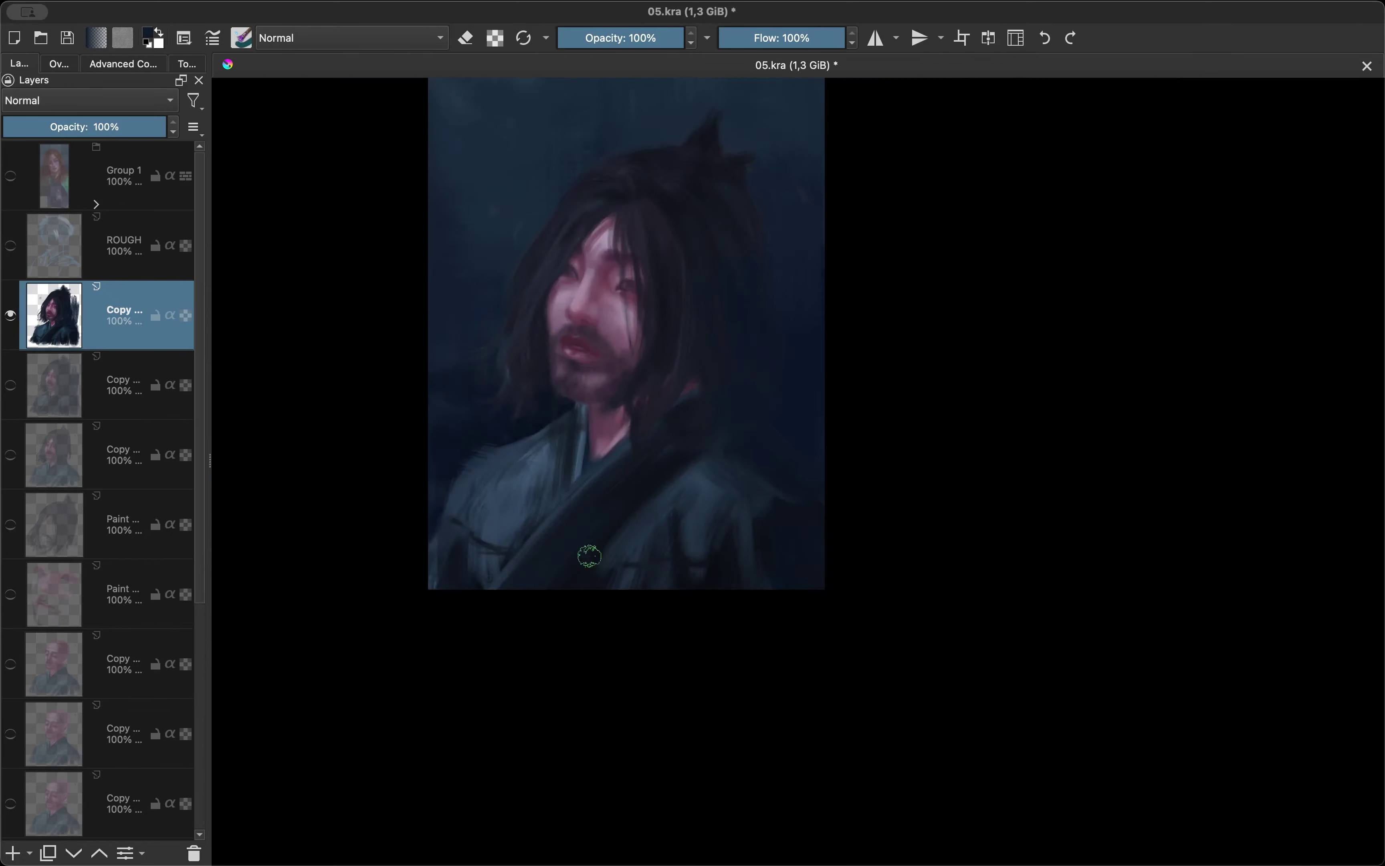
key("plus")
key("plus")
key("5")
key("minus")
key("m")
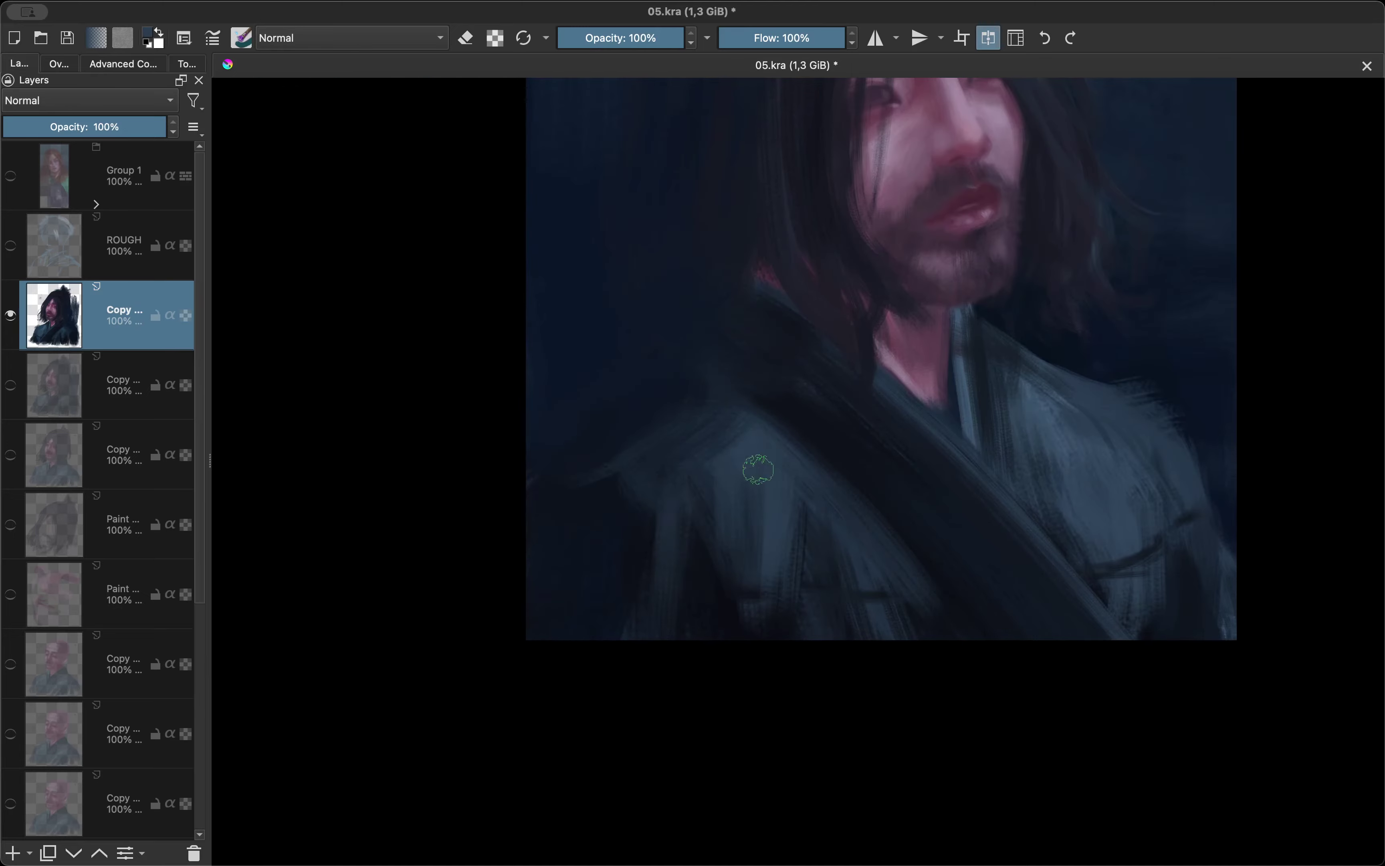
key("minus")
key("minus")
key("m")
key("plus")
key("plus")
key("plus")
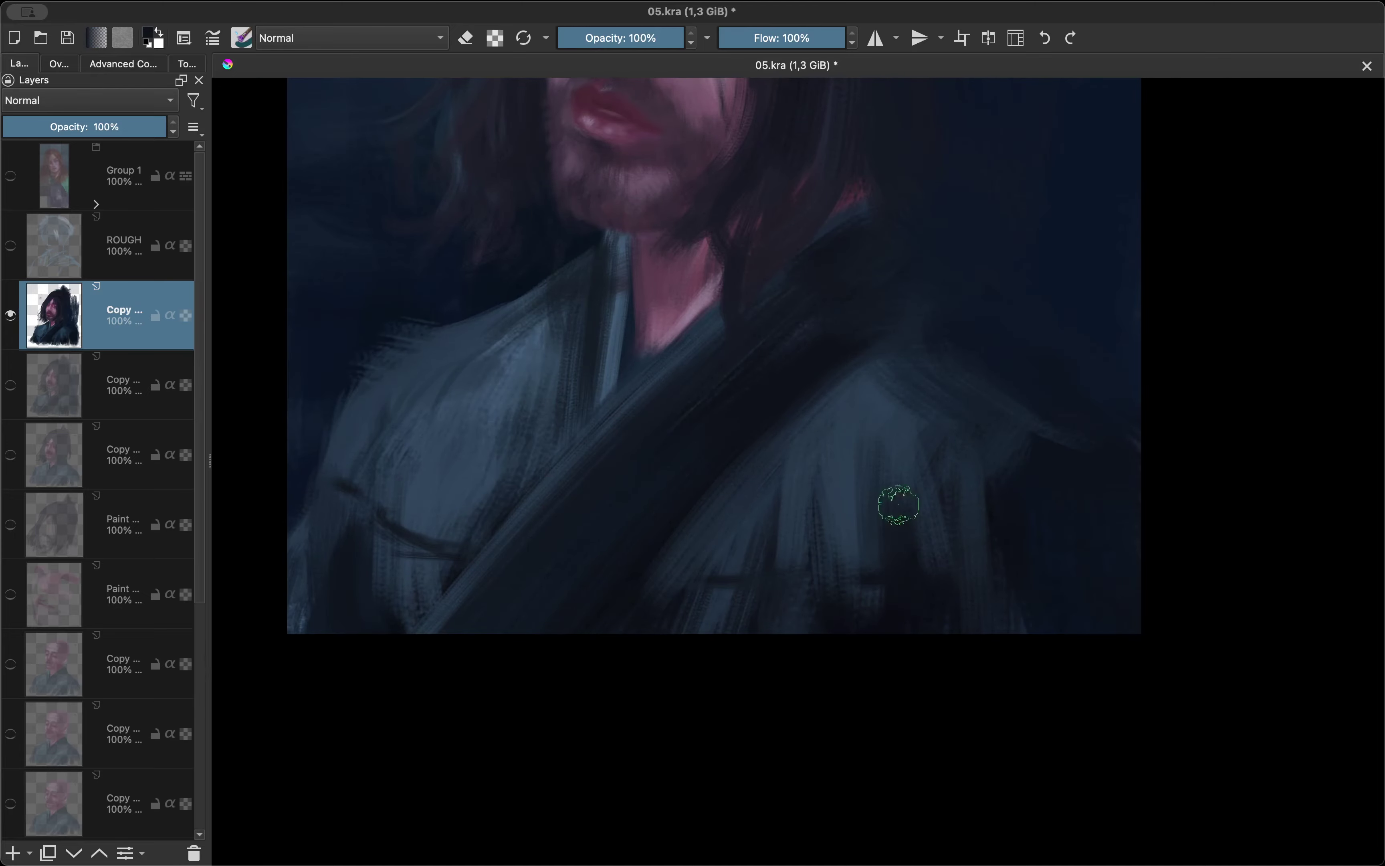
key("minus")
key("minus")
key("plus")
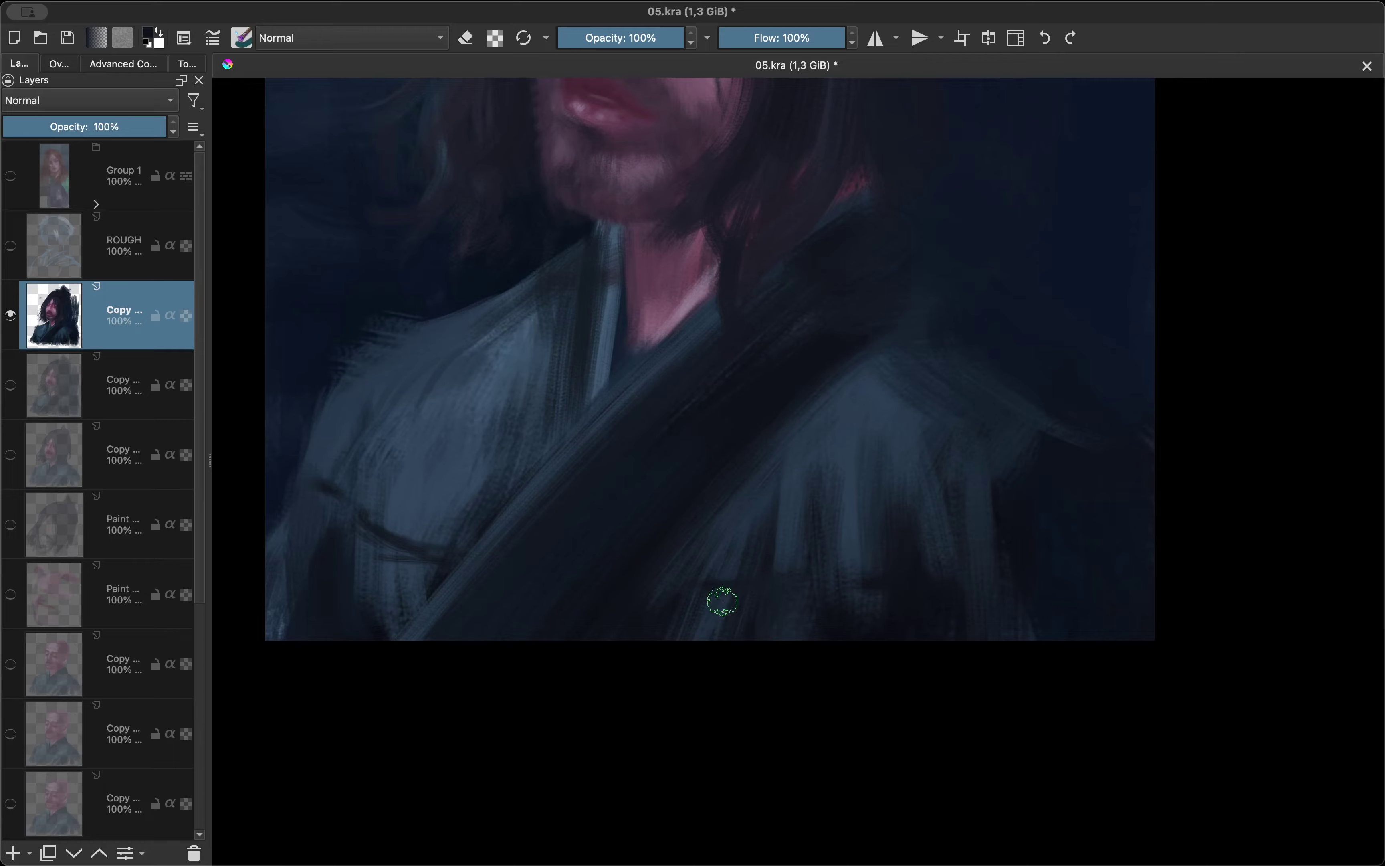
key("minus")
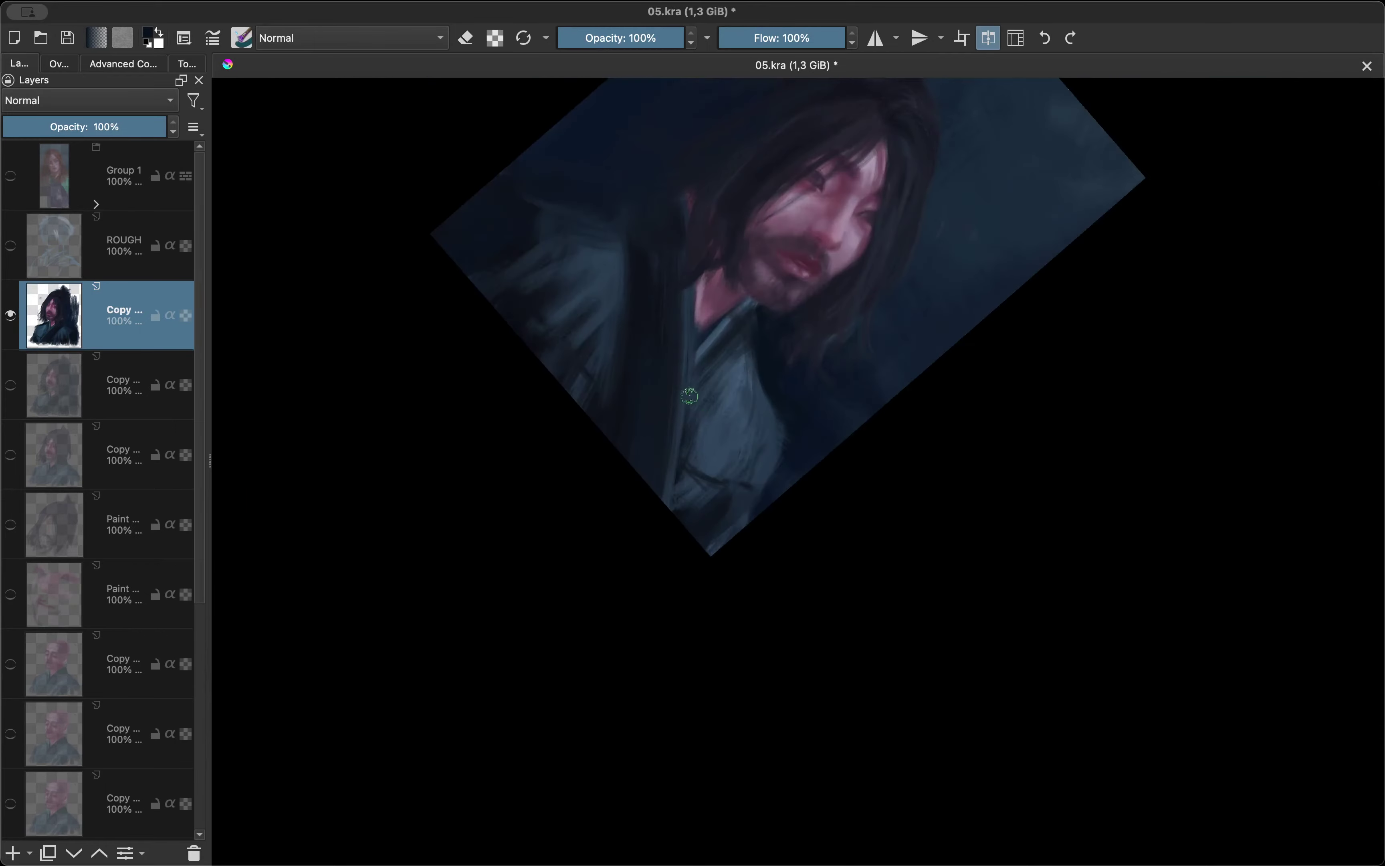
Paint lighter blue strokes along the robe's shoulder edge and up the left collar band.
mouse_move(646, 496)
left_mouse_down()
mouse_move(798, 442)
mouse_move(672, 599)
left_mouse_up()
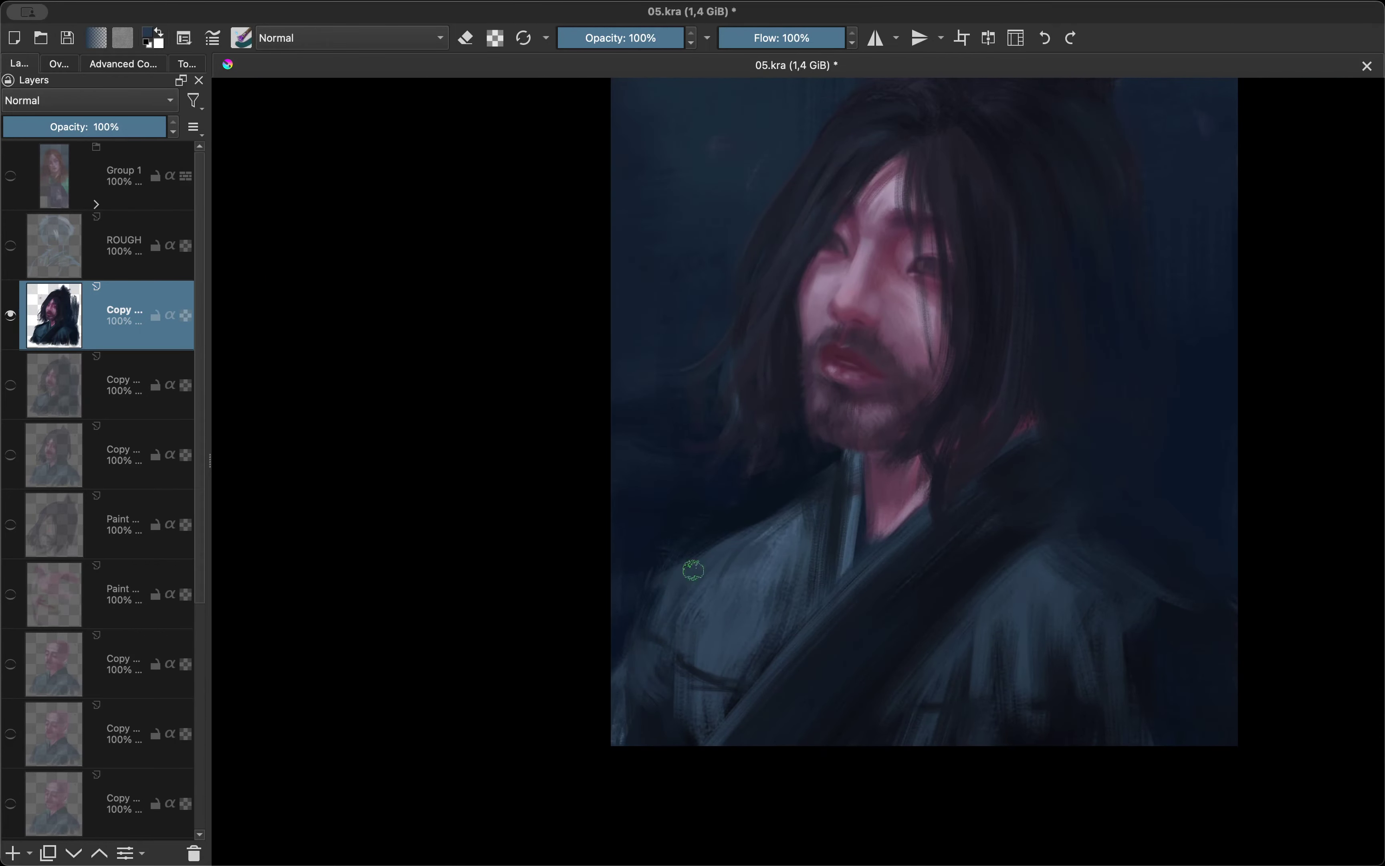
mouse_move(790, 507)
left_mouse_down()
mouse_move(708, 525)
mouse_move(653, 482)
left_mouse_up()
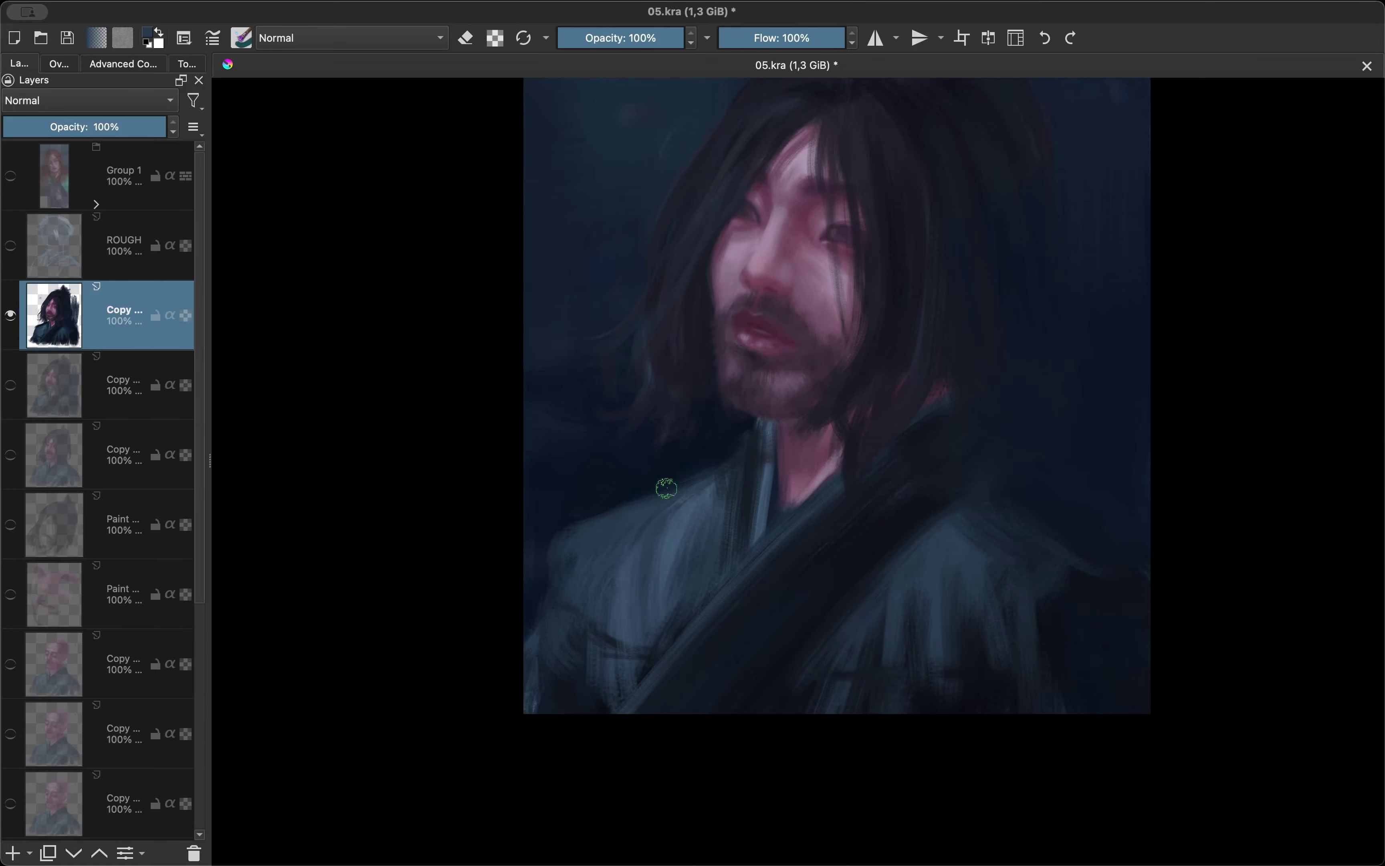
key("m")
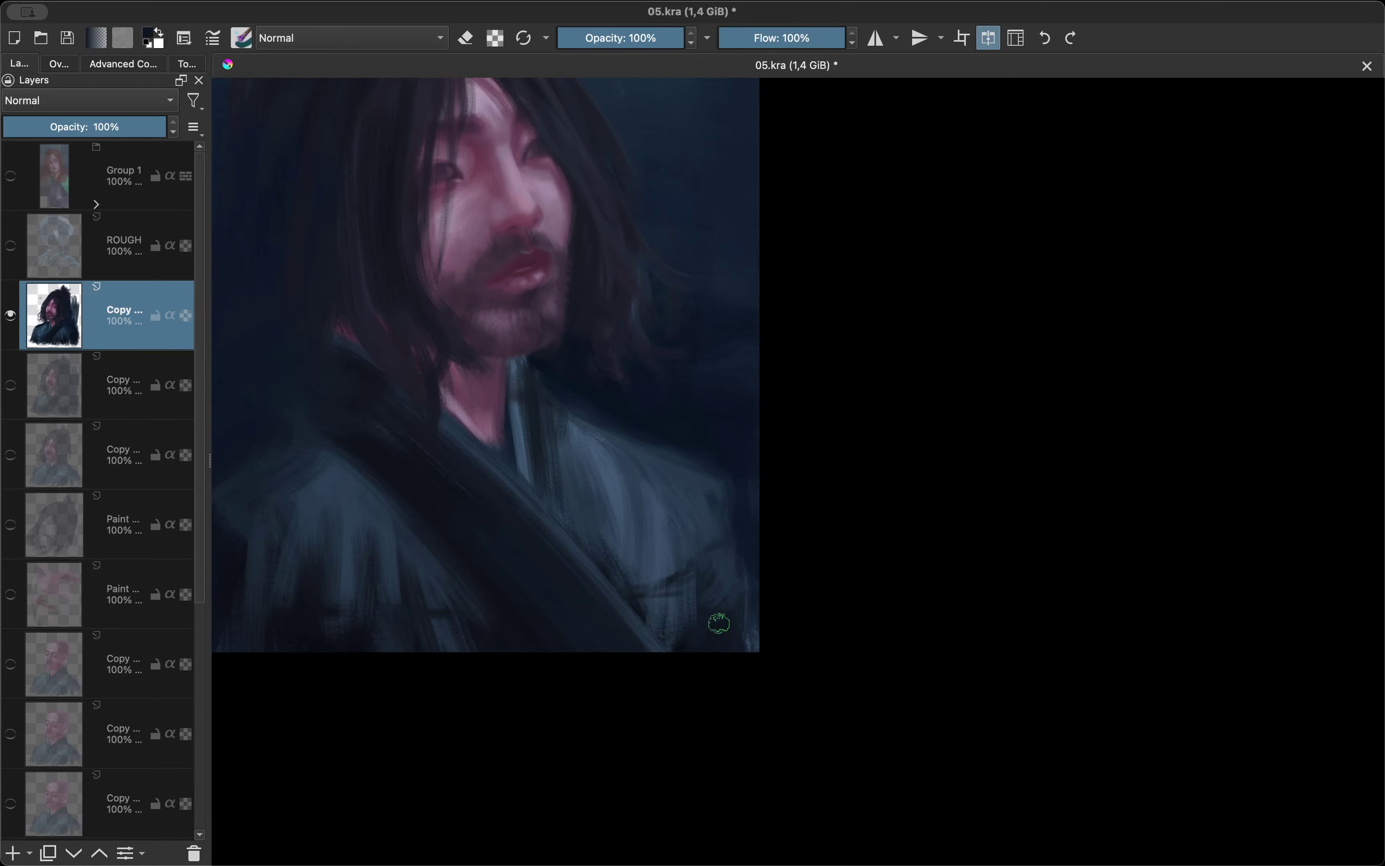
key("m")
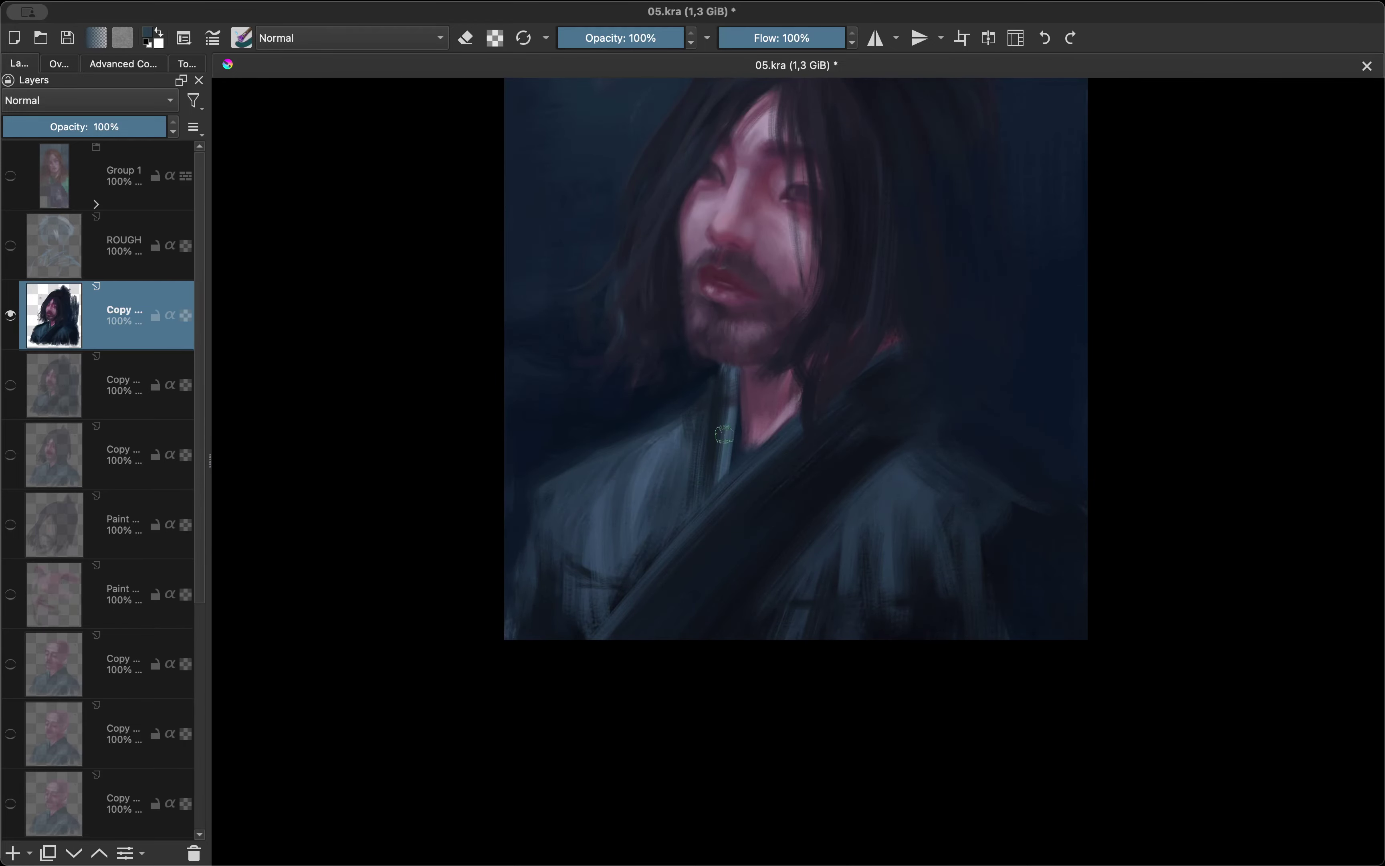
left_click_drag(736, 493, 723, 402)
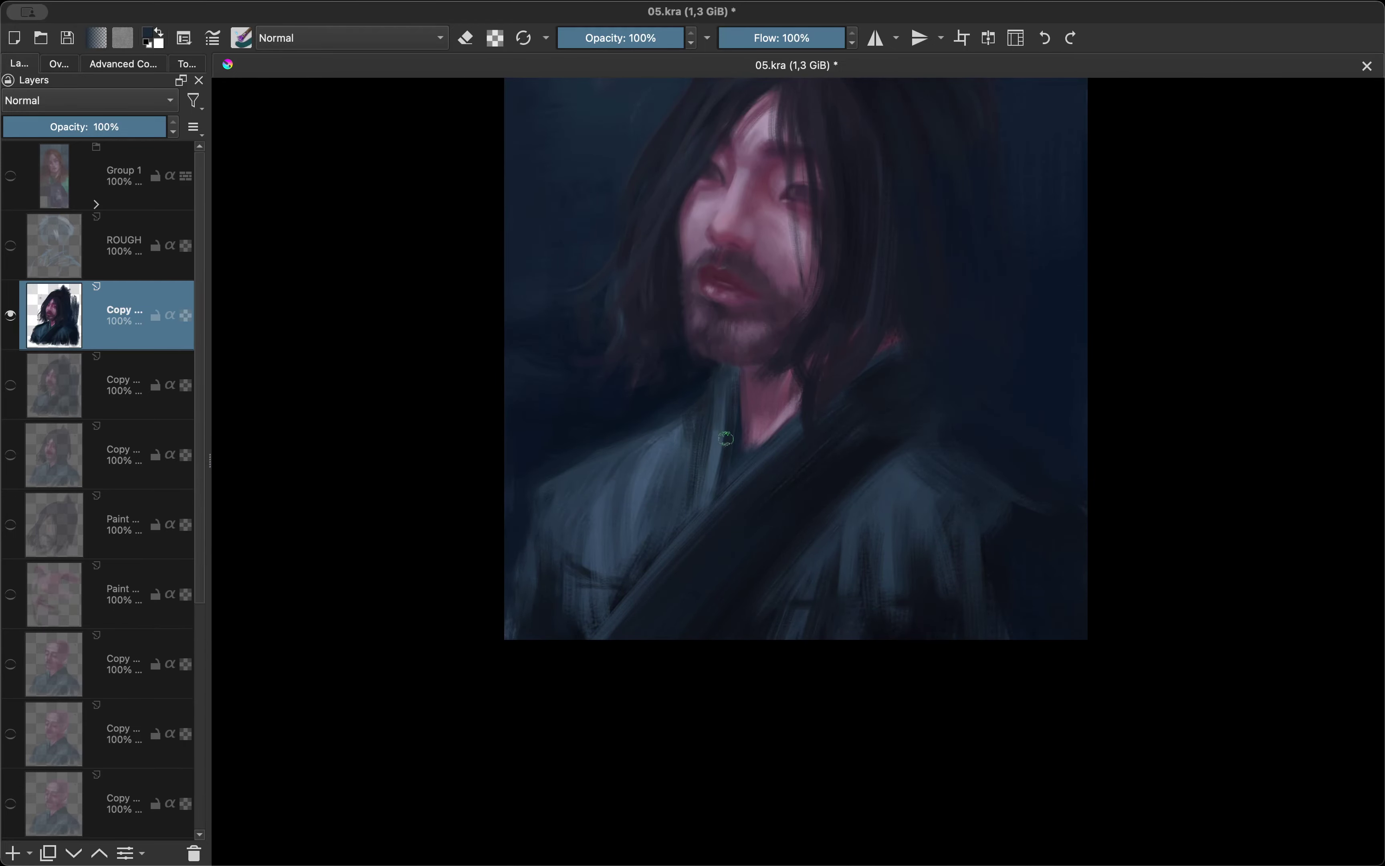
Toggle Mirror View on and off repeatedly while zooming to check the robe strokes.
scroll(725, 439, "down", 3)
key("m")
scroll(649, 382, "up", 5)
scroll(610, 419, "down", 4)
key("m")
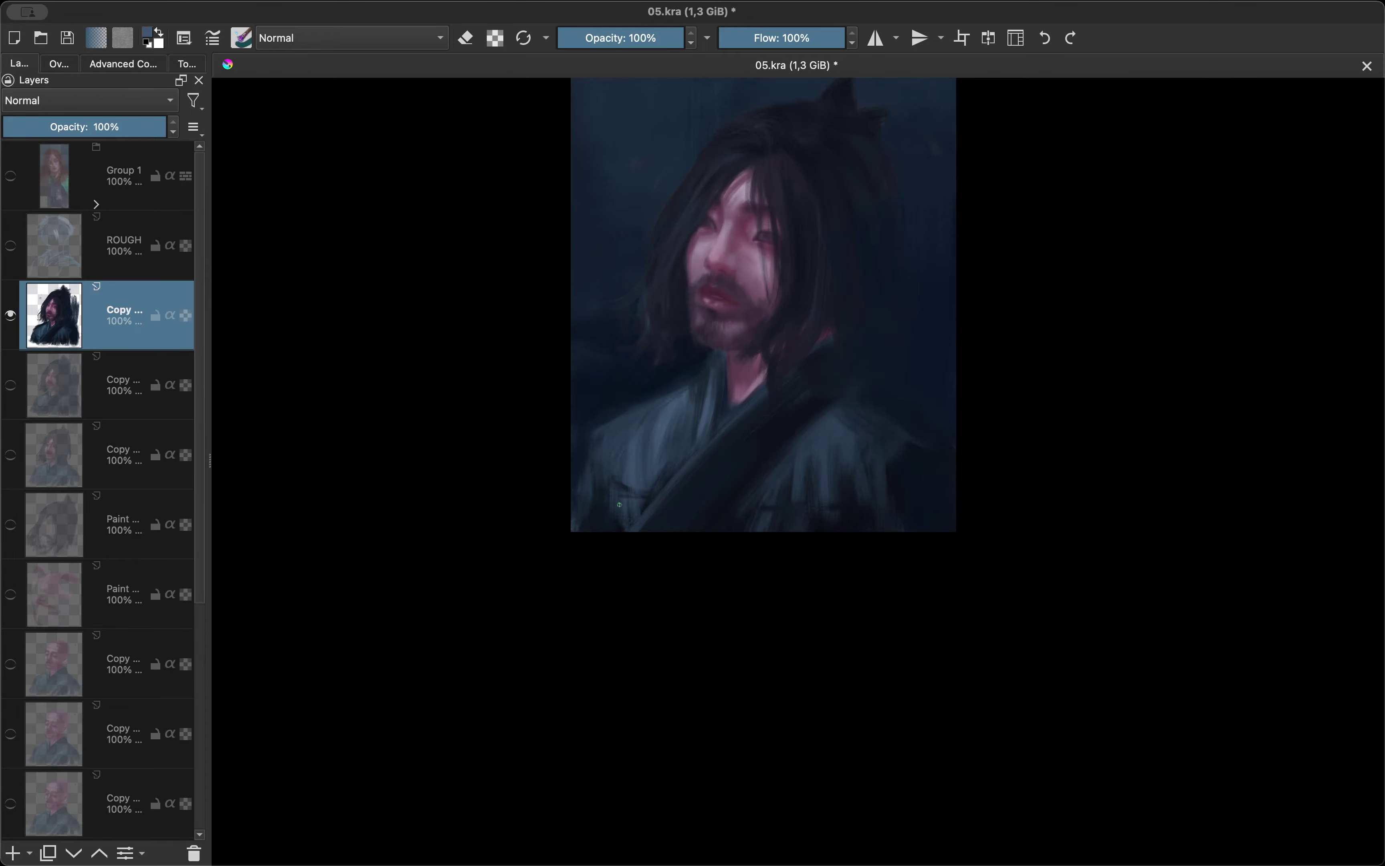
scroll(567, 573, "up", 2)
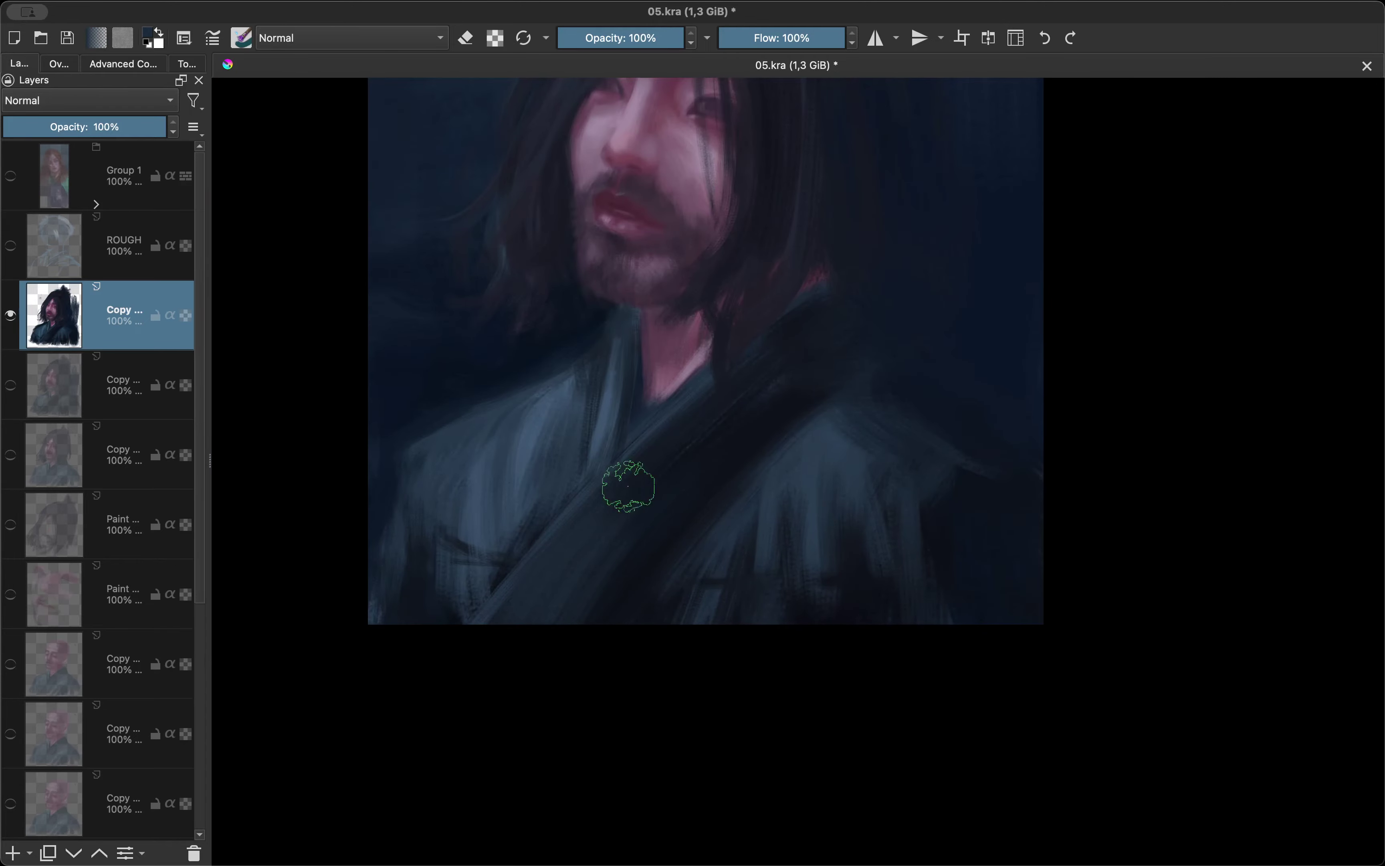
key("m")
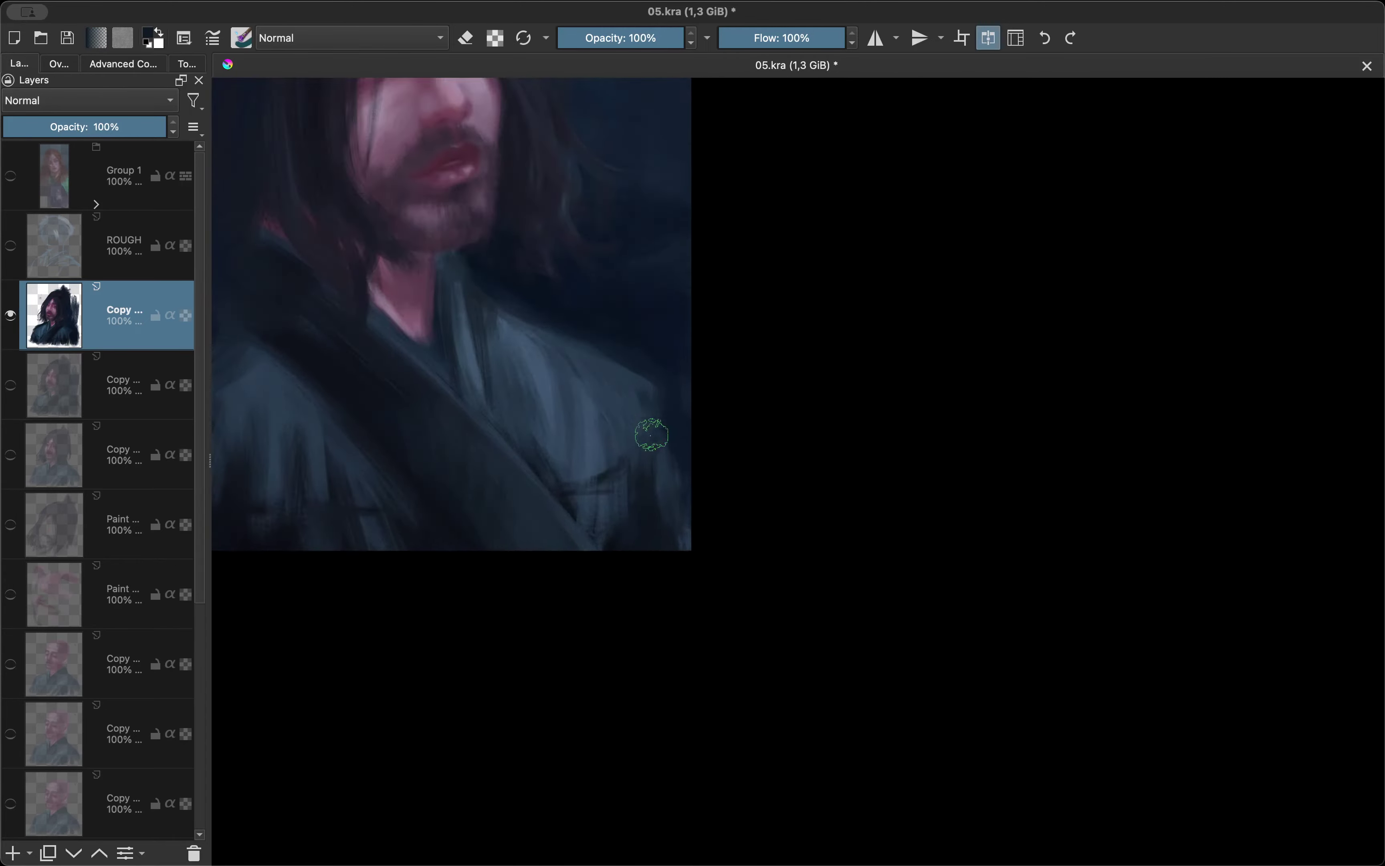
key("m")
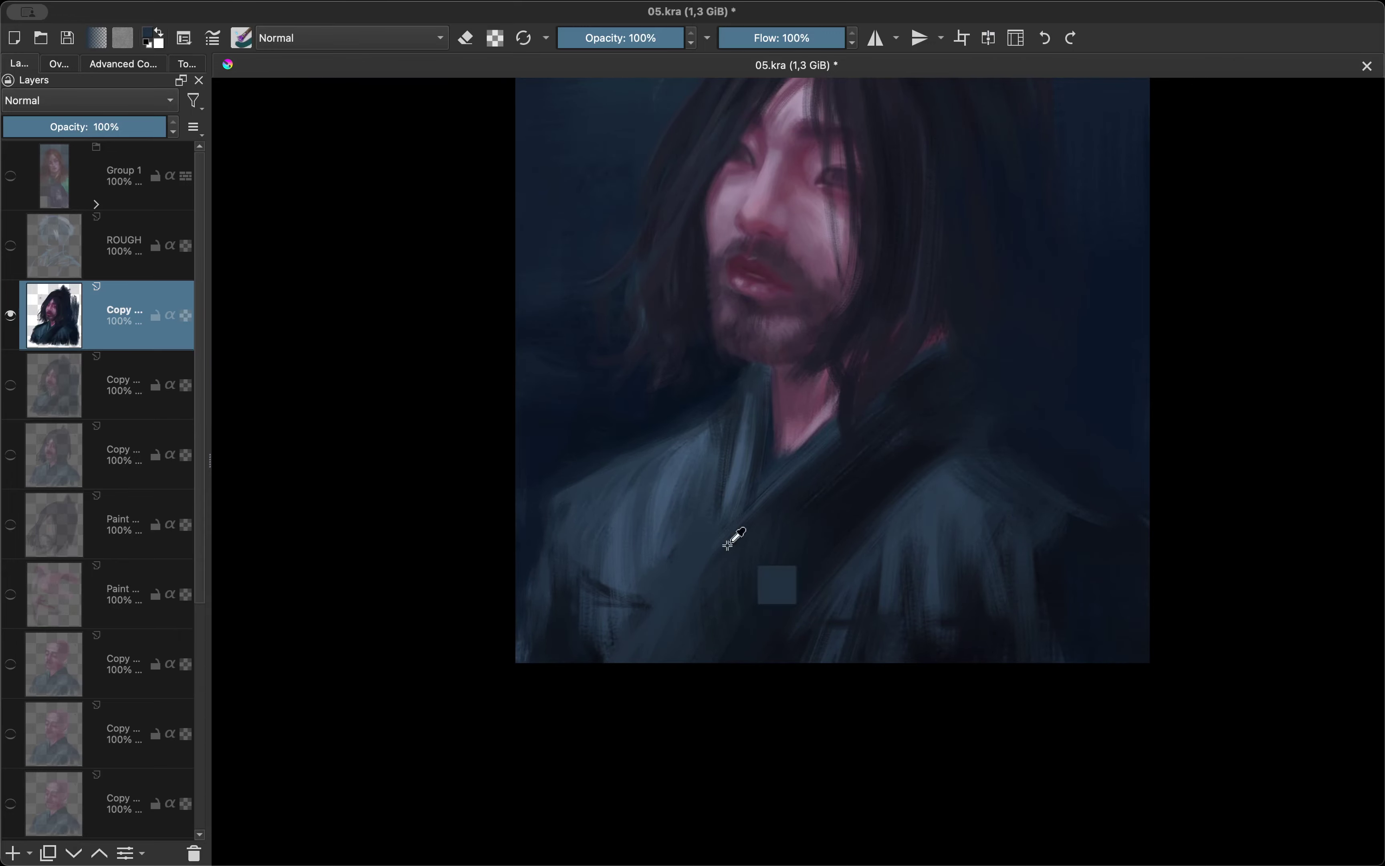
key("m")
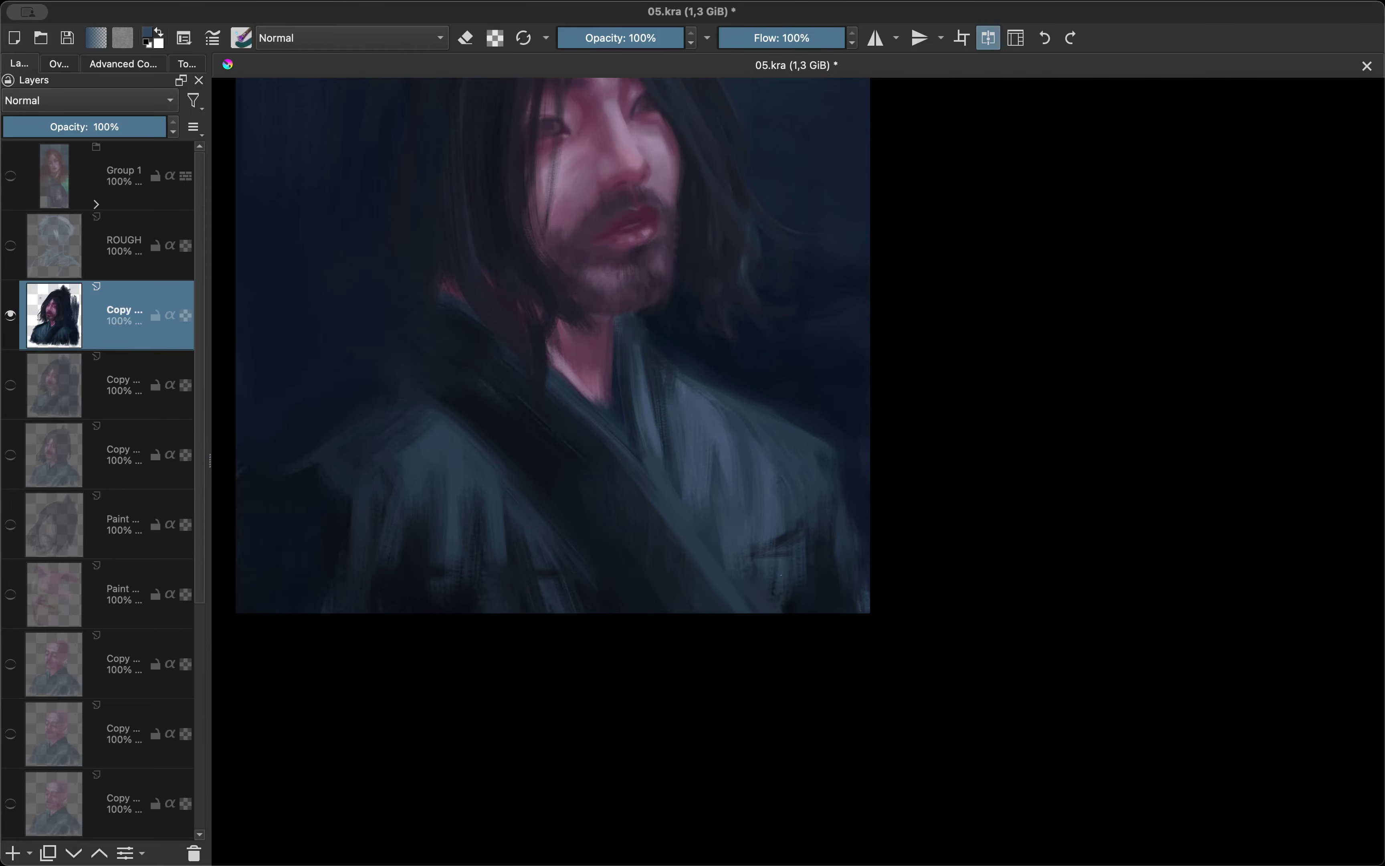
scroll(692, 567, "down", 2)
key("m")
scroll(584, 629, "up", 2)
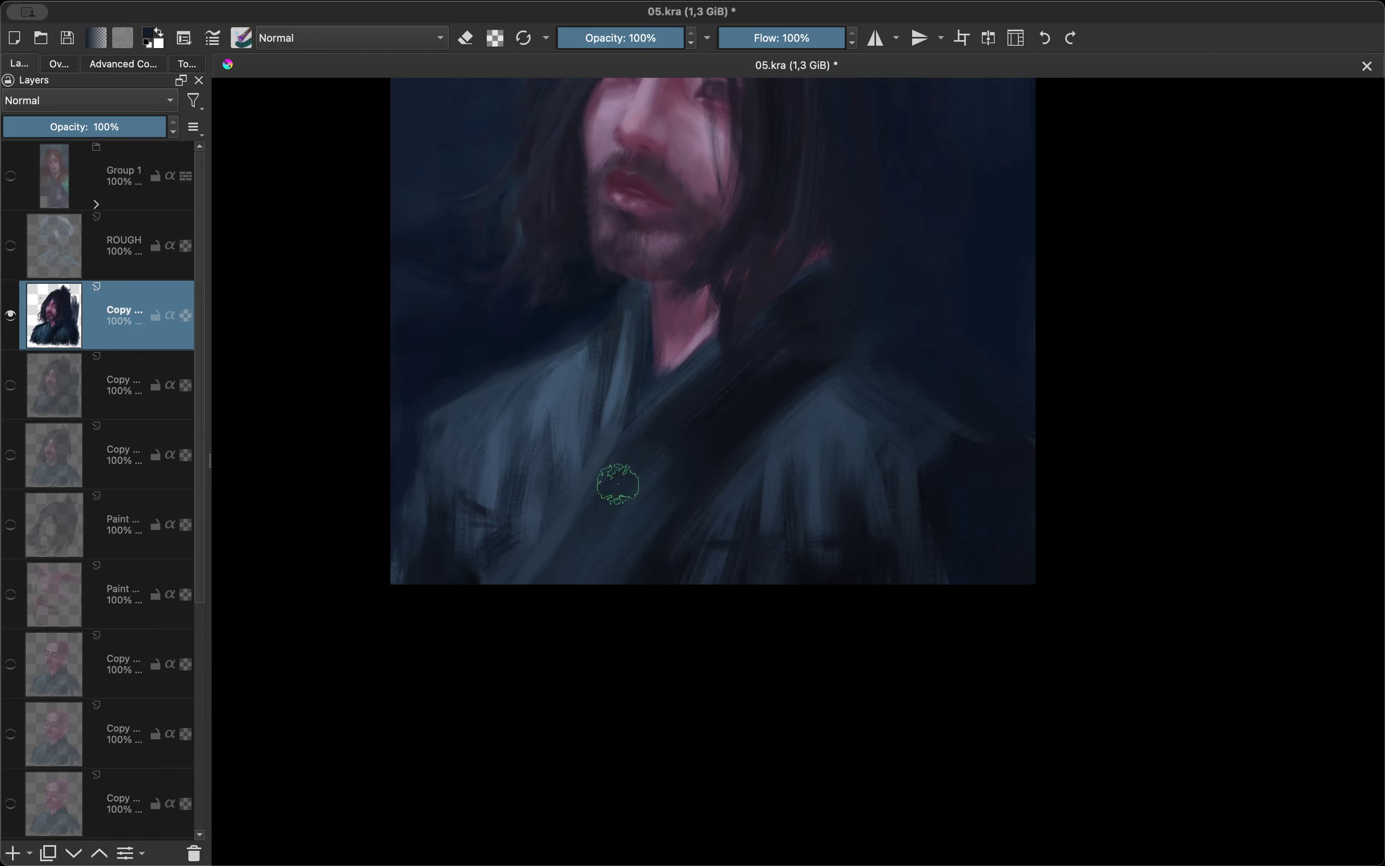
scroll(618, 453, "down", 3)
key("m")
Rotate the canvas to several angles and reset it upright, zooming to inspect the robe.
left_click_drag(576, 603, 649, 442)
scroll(649, 442, "up", 3)
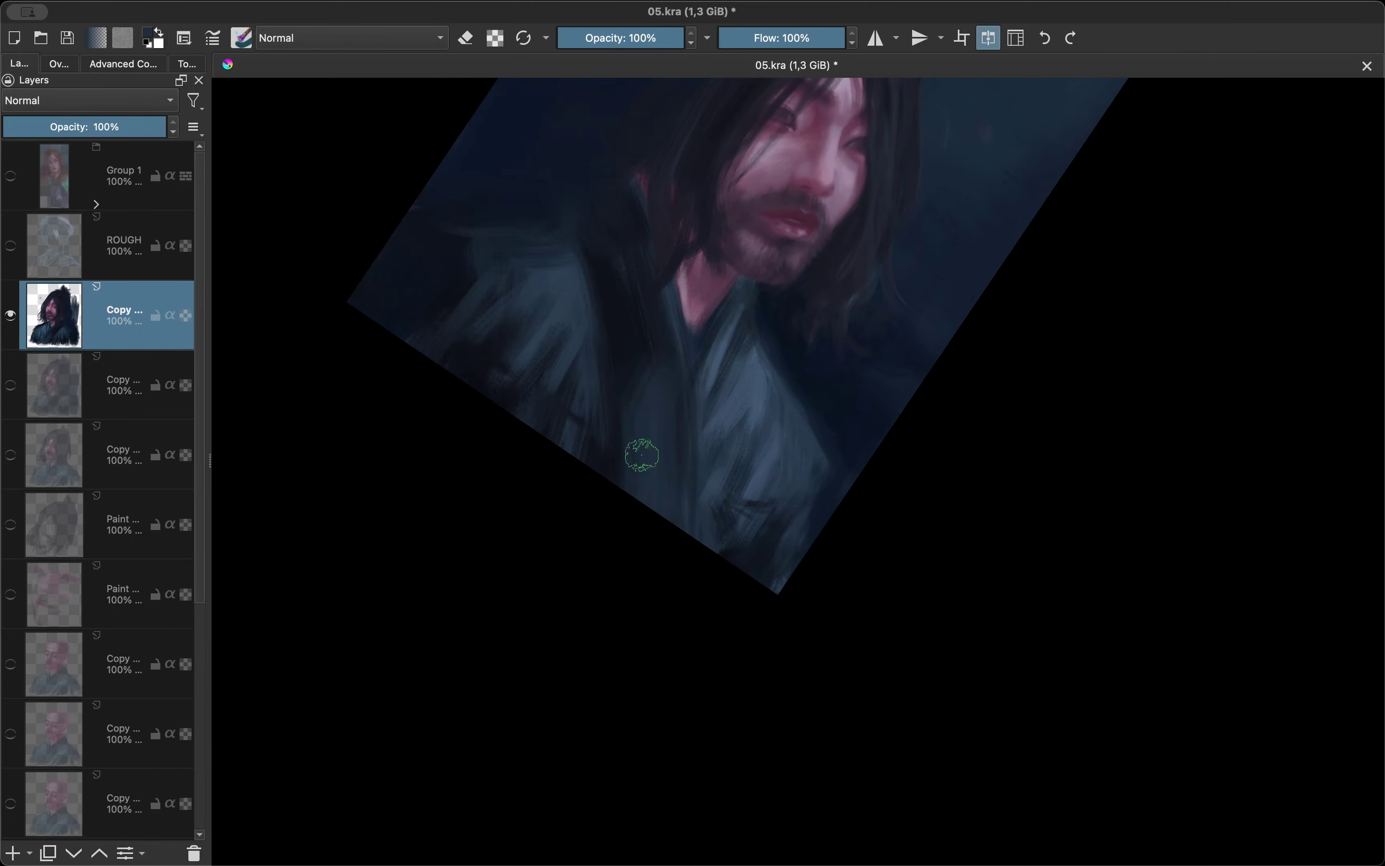
key("m")
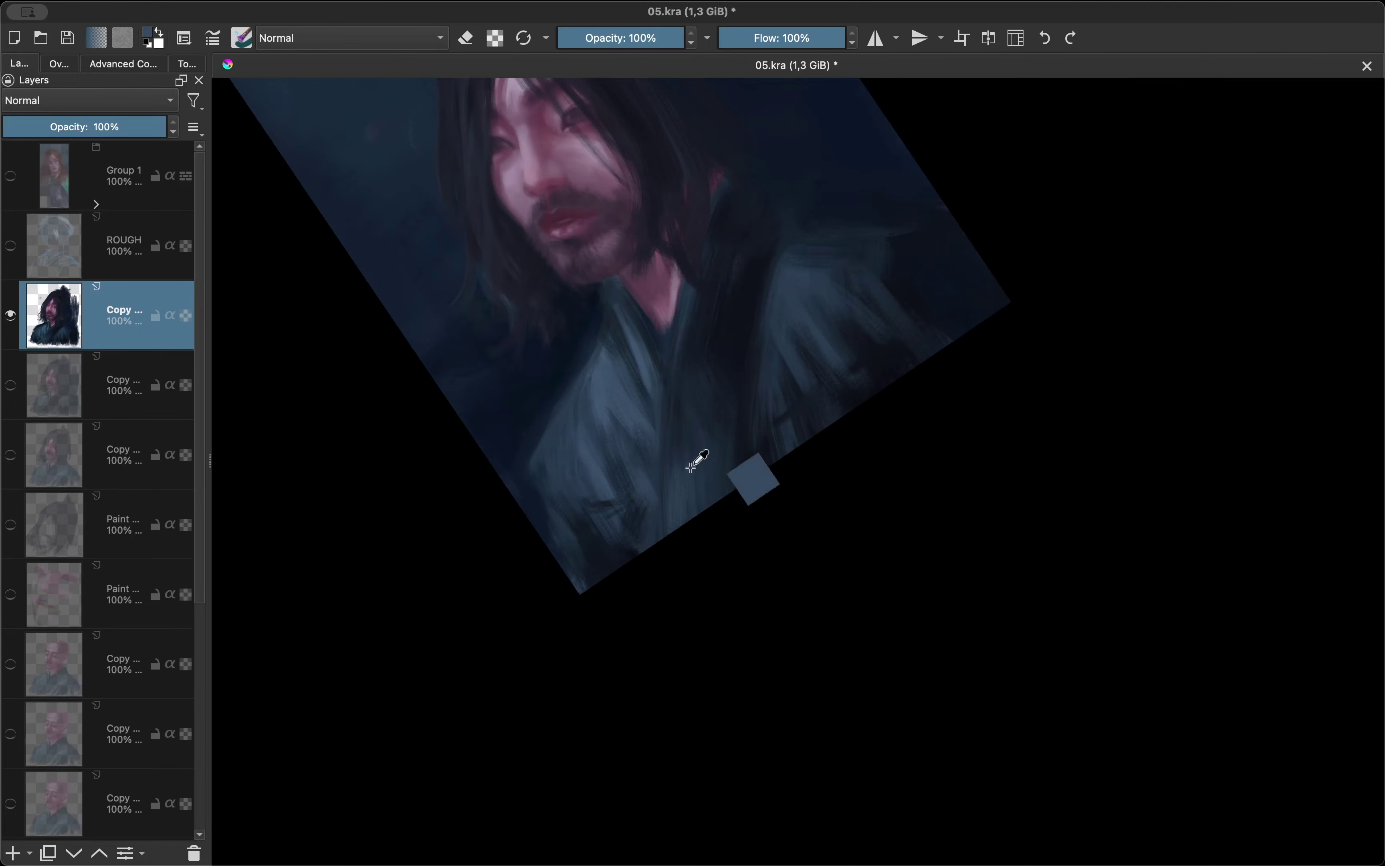
left_click_drag(687, 461, 684, 524)
scroll(755, 461, "down", 2)
key("5")
scroll(699, 509, "up", 3)
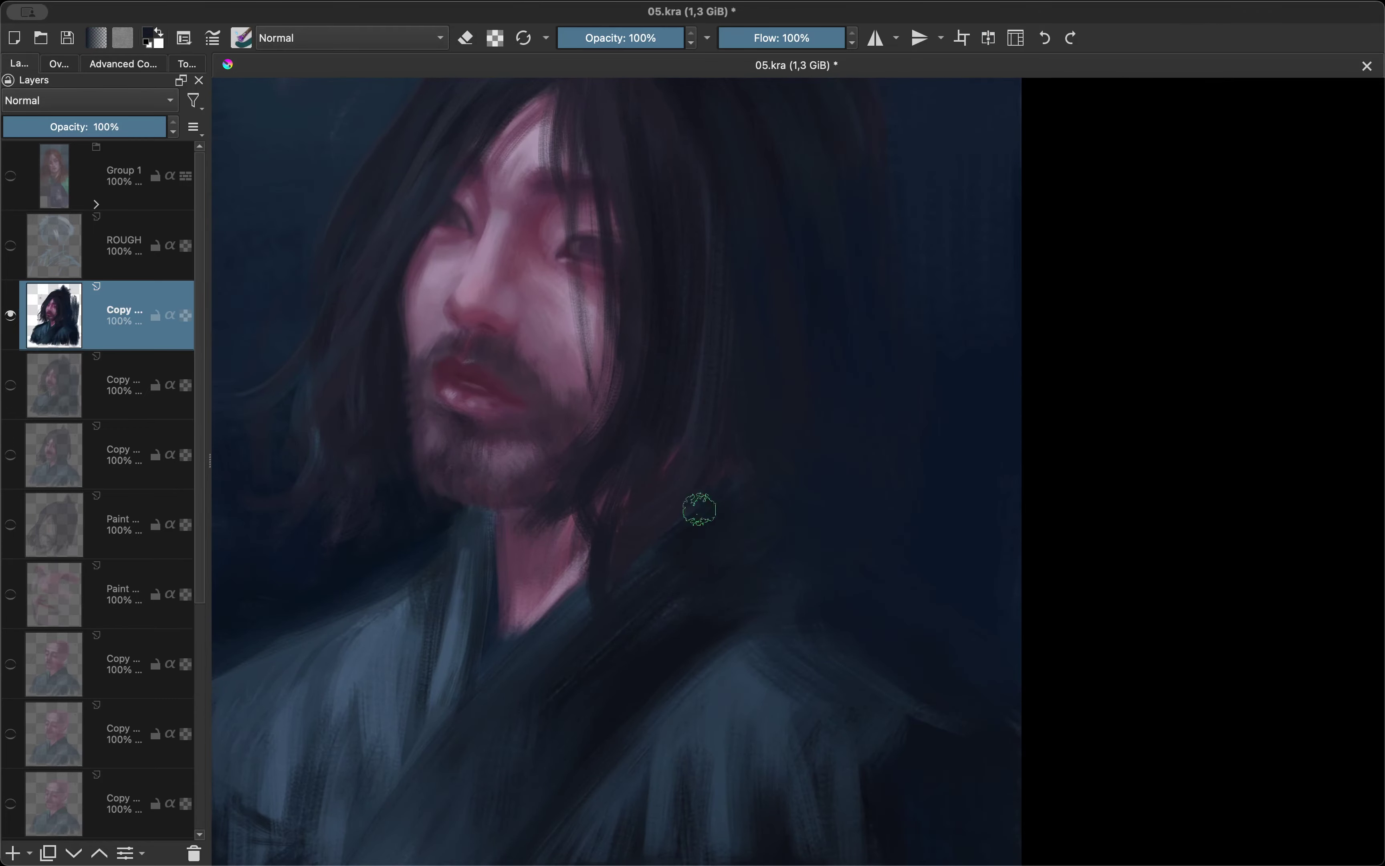
scroll(696, 591, "down", 2)
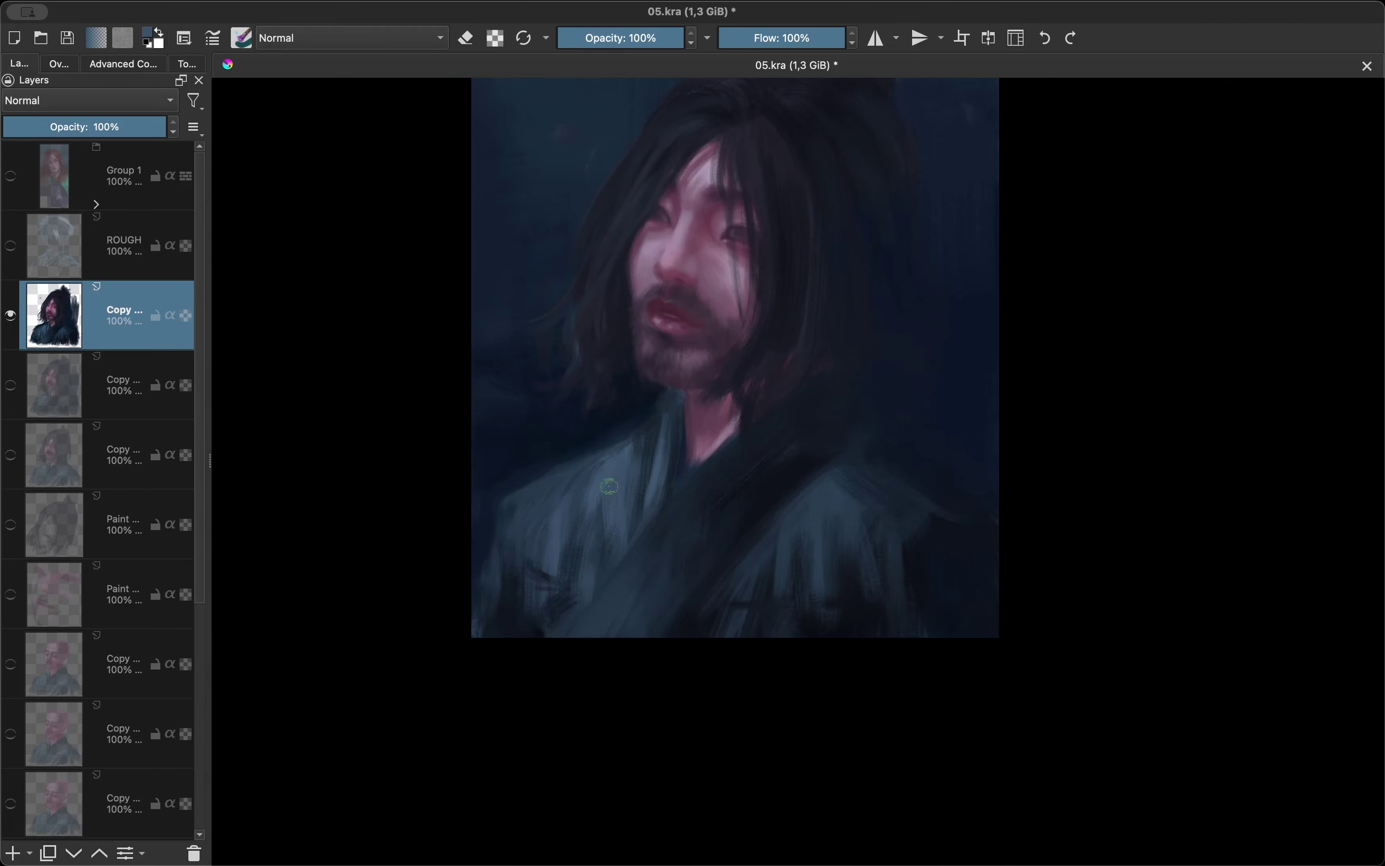
scroll(635, 612, "down", 2)
left_click_drag(547, 658, 525, 380)
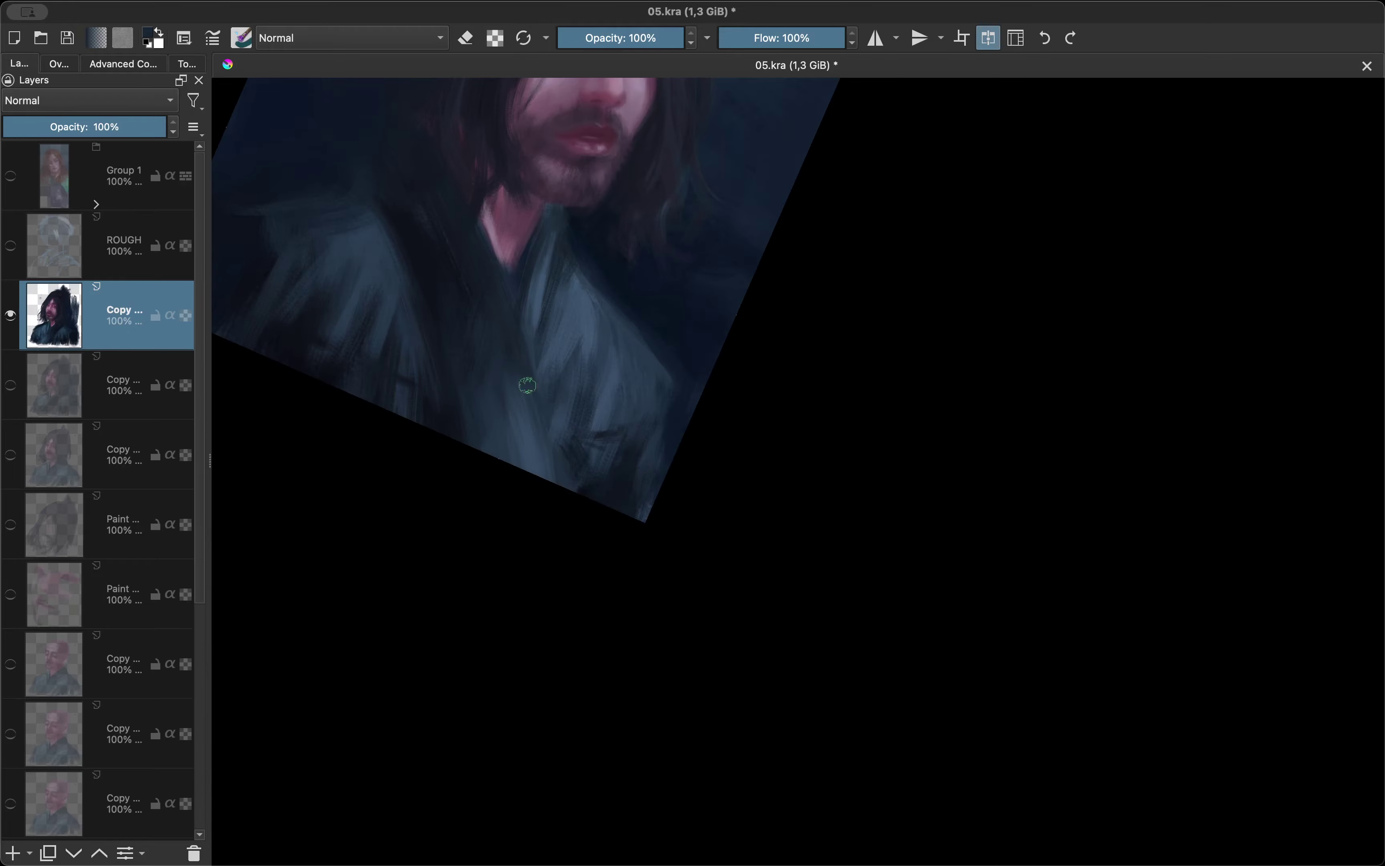
scroll(526, 575, "down", 3)
key("5")
scroll(737, 569, "up", 3)
scroll(736, 569, "up", 2)
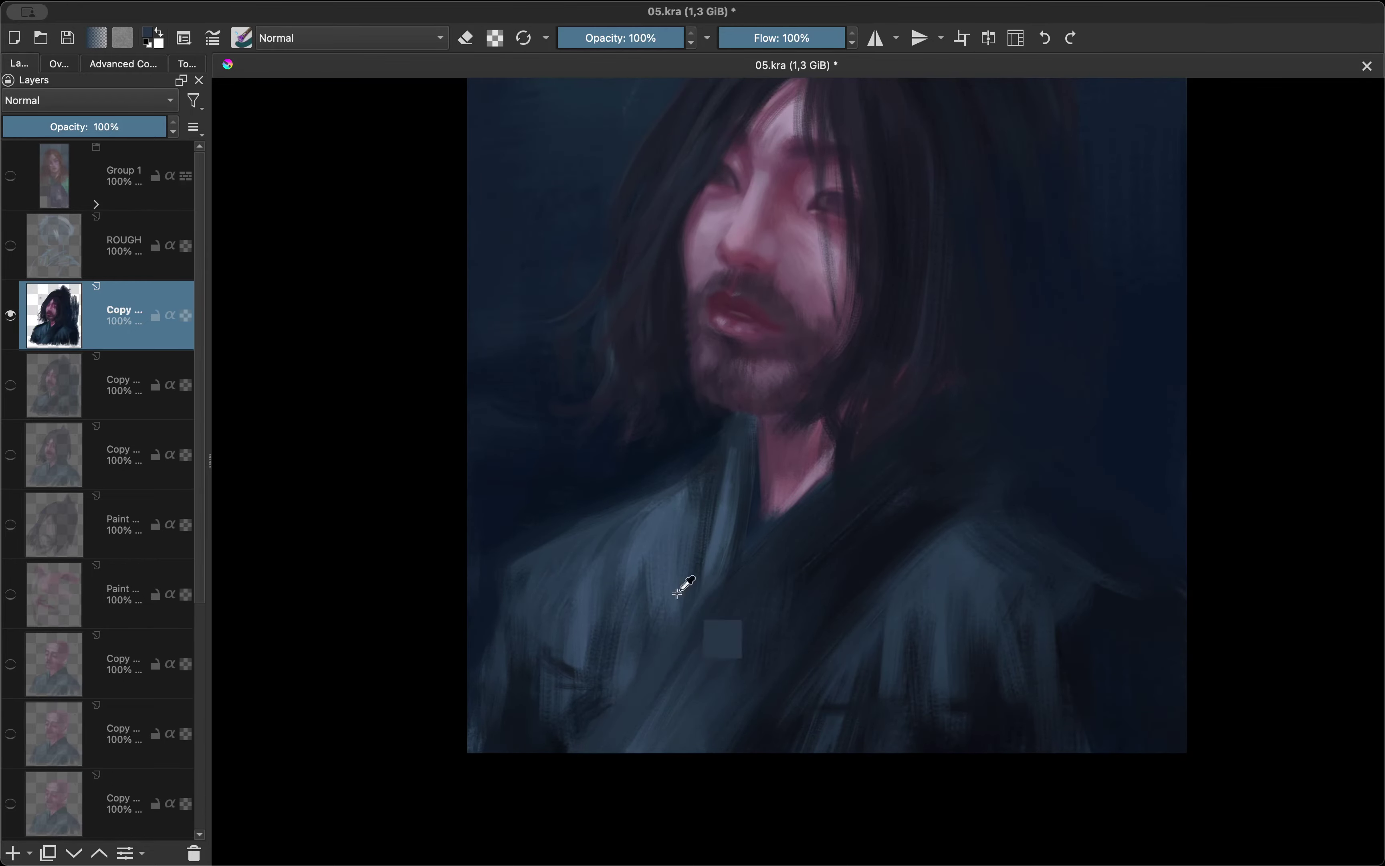
scroll(758, 416, "down", 2)
scroll(759, 416, "up", 3)
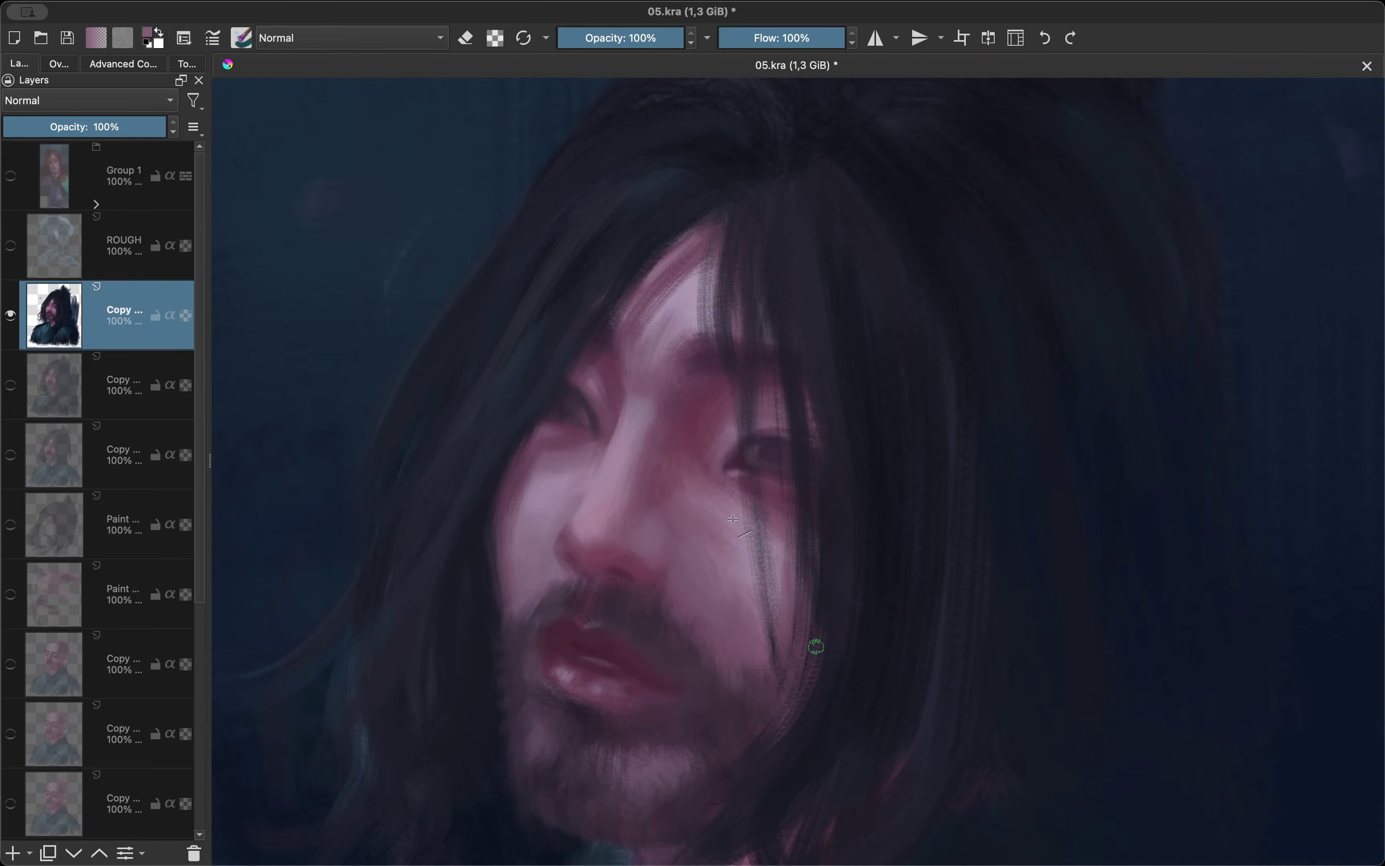
Merge all visible into a new layer and paint pink strokes near the eye.
key("shift+alt+e")
scroll(744, 503, "up", 2)
scroll(705, 486, "up", 1)
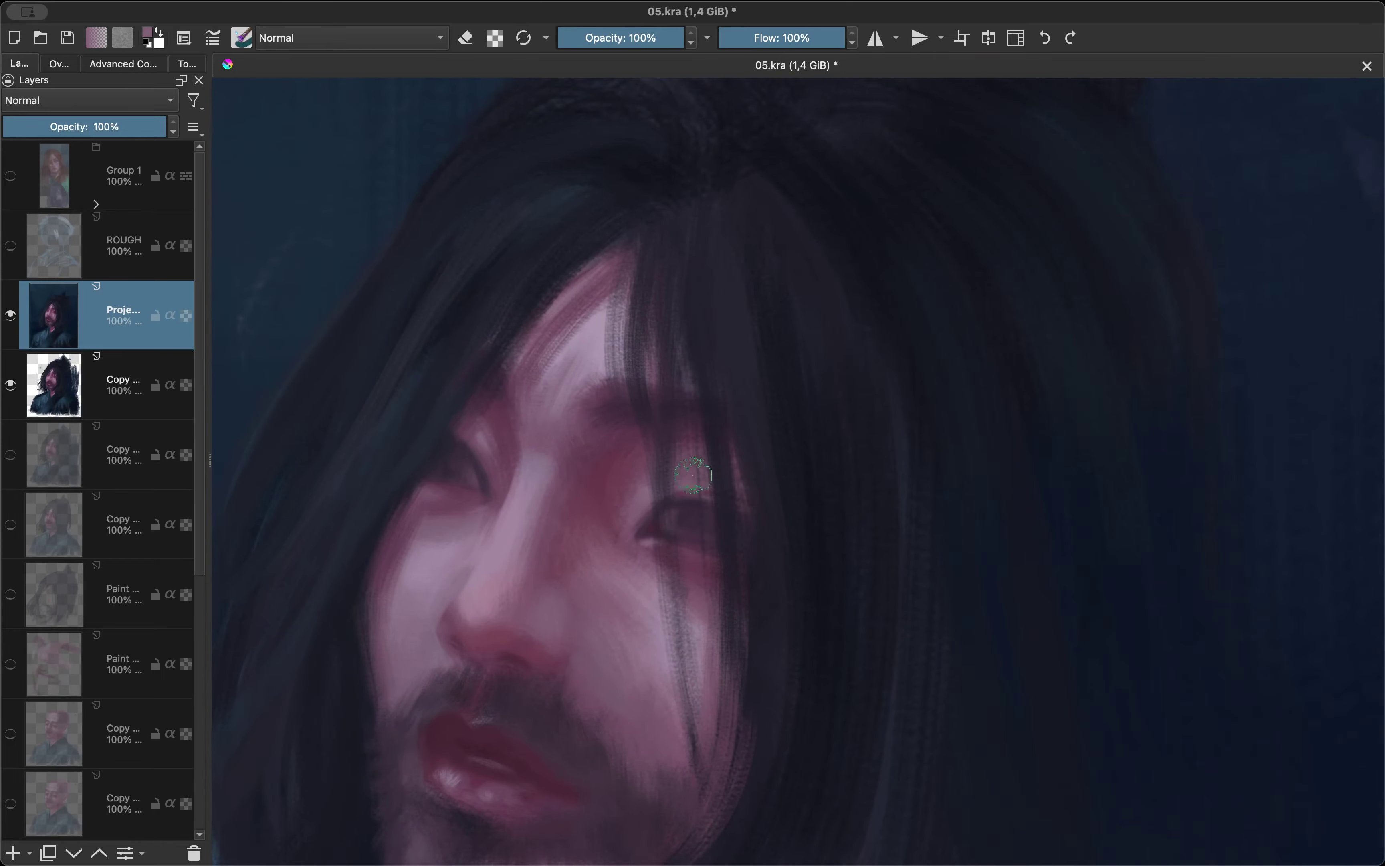
left_click_drag(694, 475, 819, 490)
key("m")
mouse_move(751, 572)
left_mouse_down()
mouse_move(670, 575)
mouse_move(810, 451)
mouse_move(737, 529)
mouse_move(669, 563)
left_mouse_up()
key("m")
Rotate the view, sample skin pink beside the eye, and compare the face mirrored.
key("4")
key("4")
scroll(736, 529, "up", 2)
key("m")
left_click(704, 509, "ctrl")
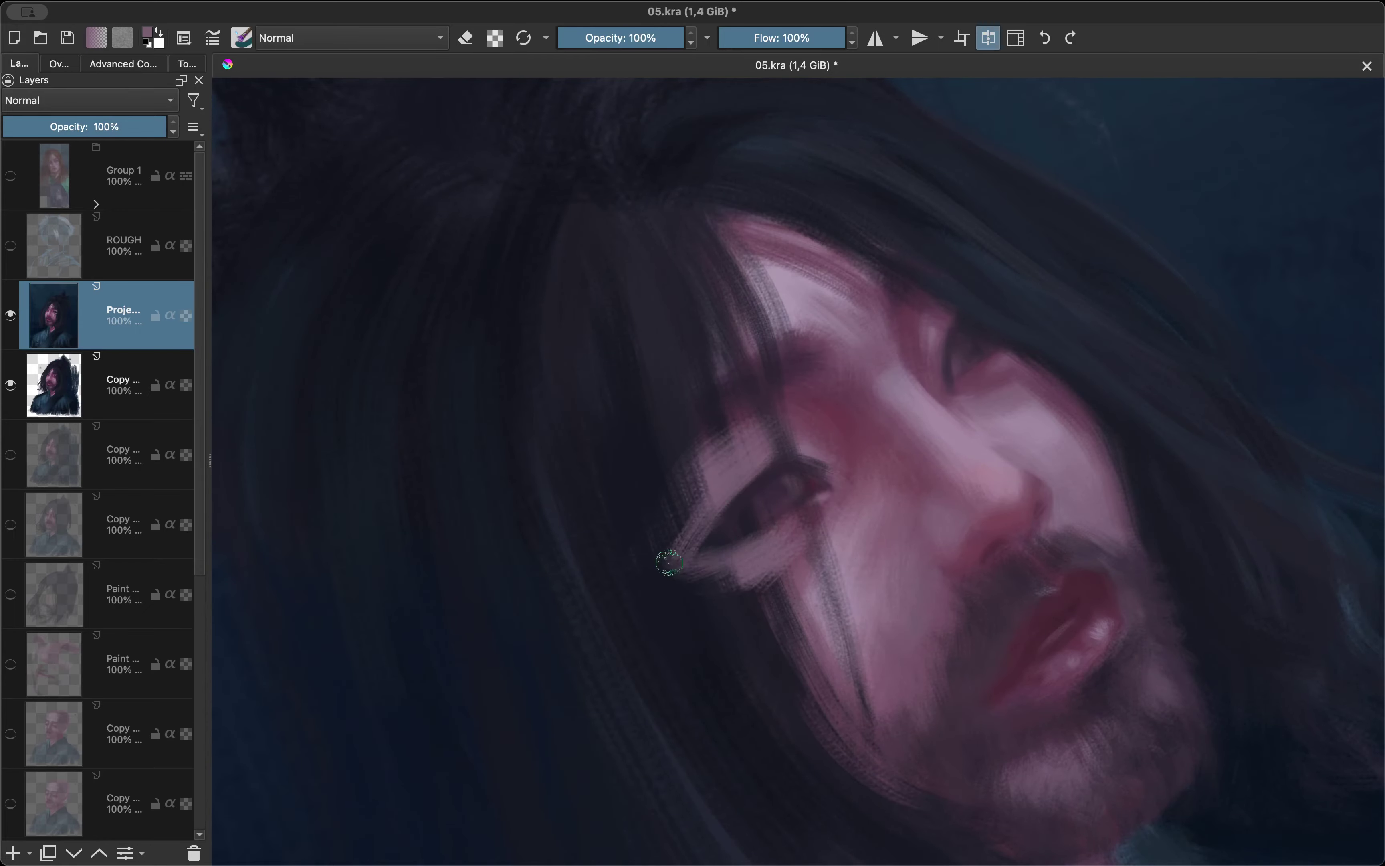
key("m")
scroll(814, 484, "up", 5)
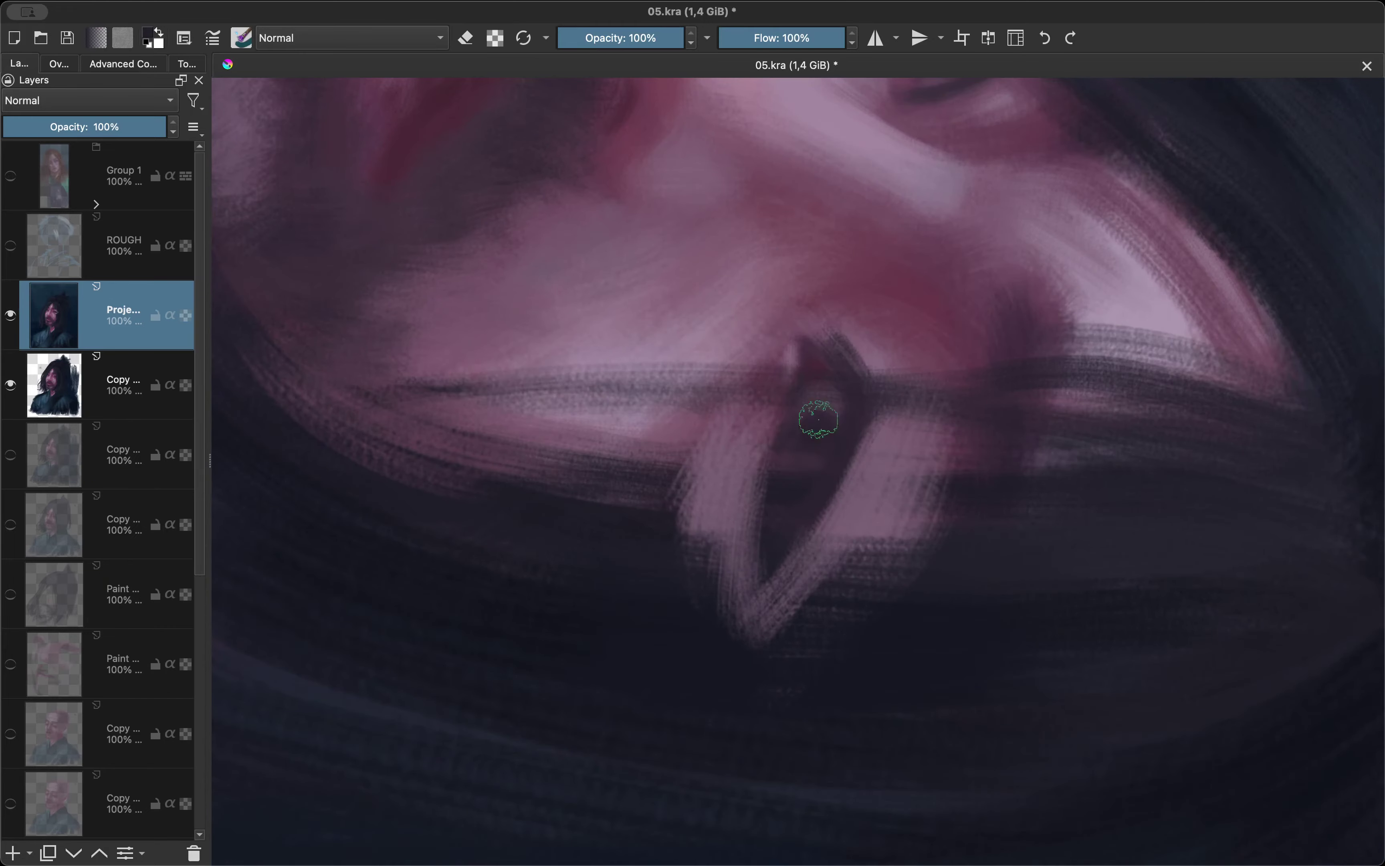
key("5")
key("m")
scroll(750, 537, "down", 3)
scroll(698, 538, "up", 3)
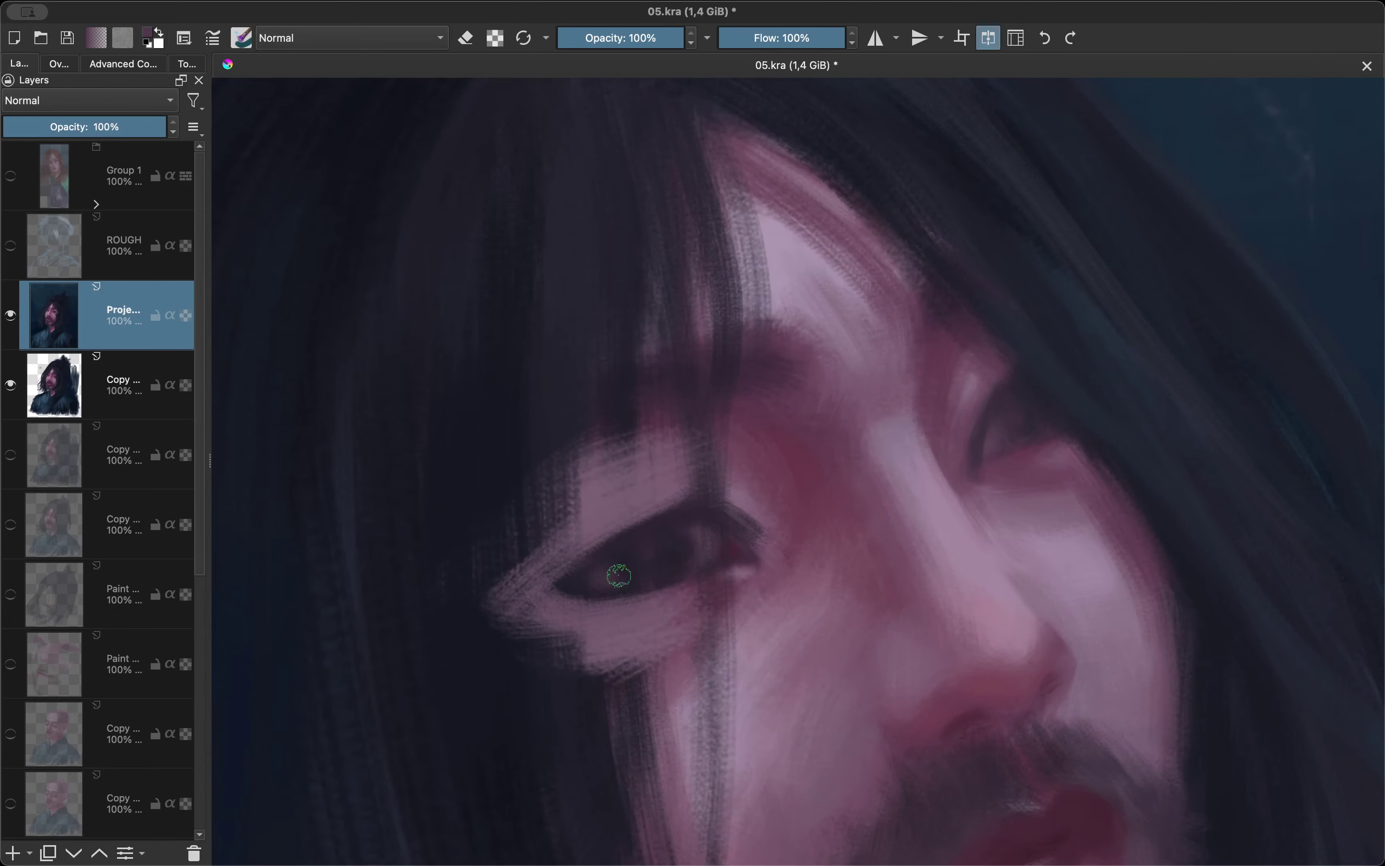
scroll(705, 516, "down", 3)
scroll(798, 495, "up", 2)
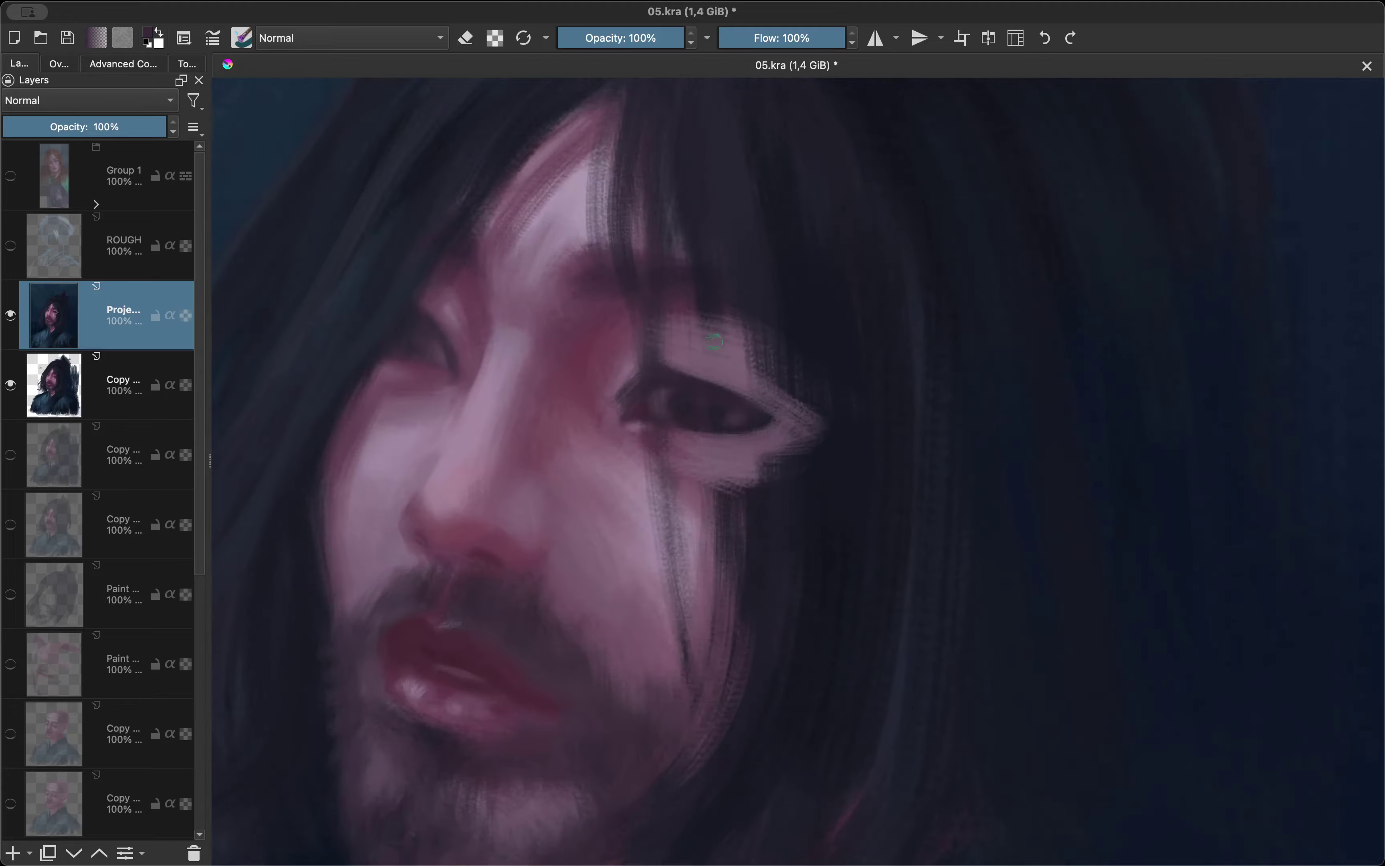
scroll(583, 466, "up", 1)
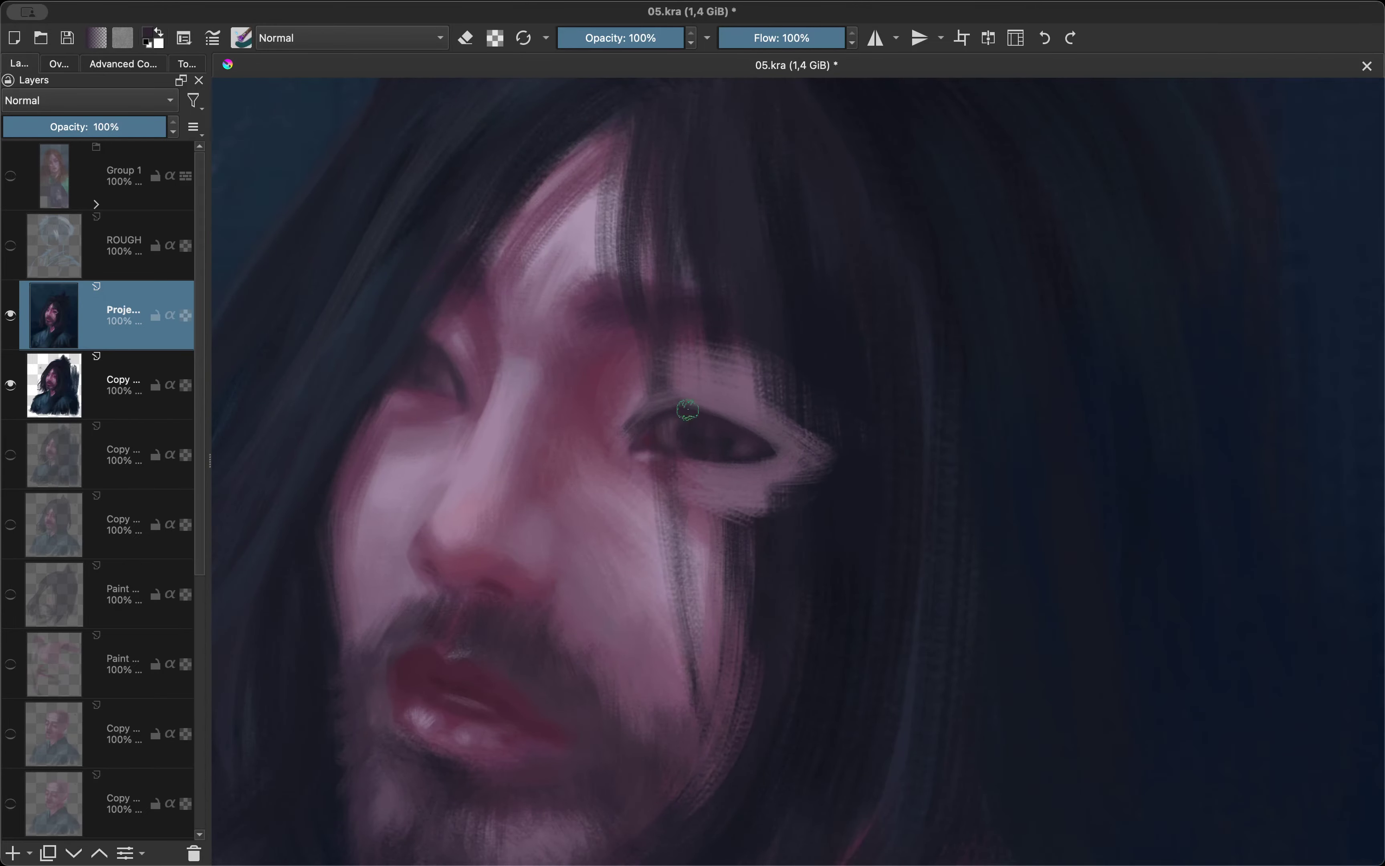
key("m")
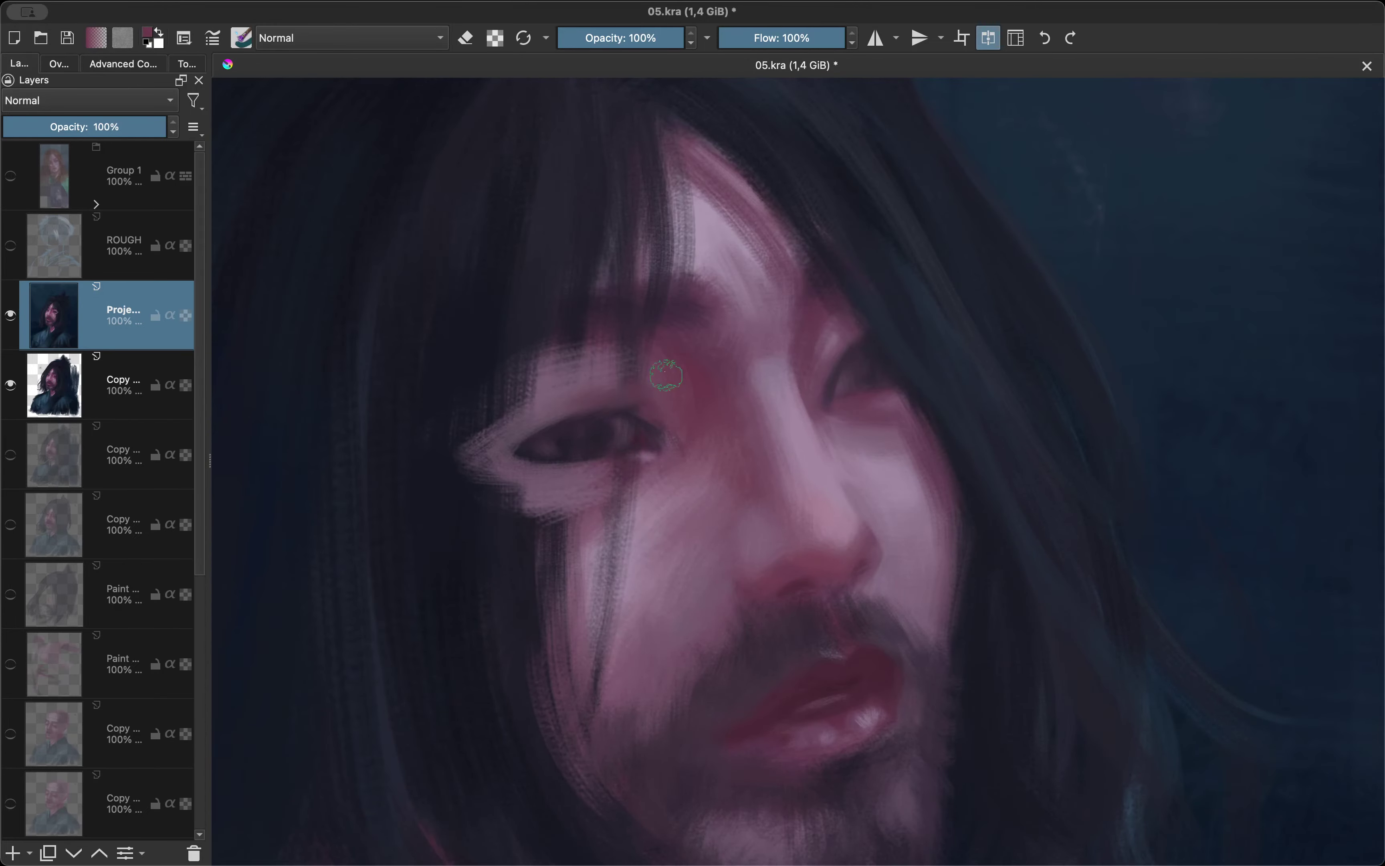
key("m")
Sample the dark hair colour and paint three dark hair strands falling across the eye.
key("m")
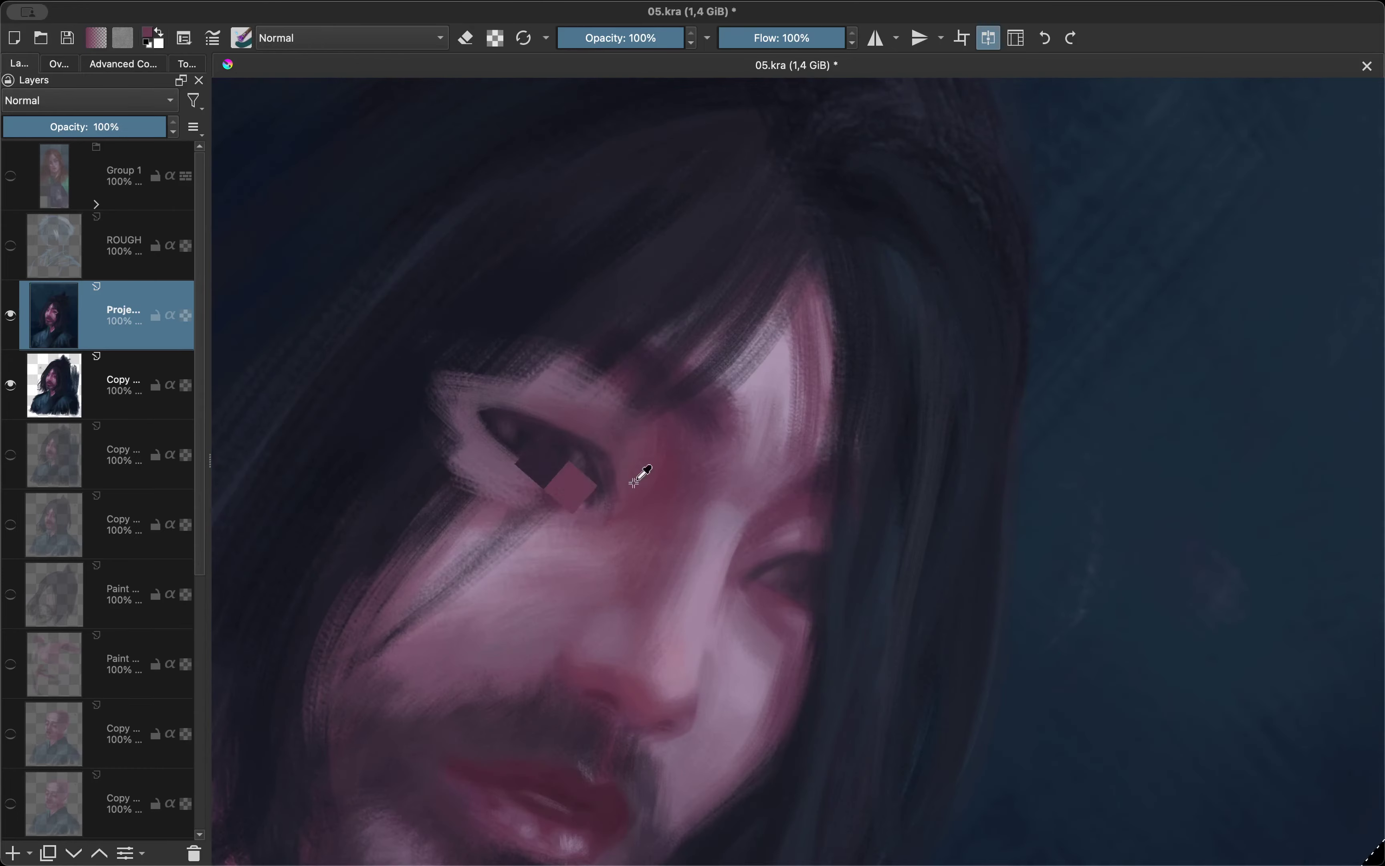
left_click(665, 452, "ctrl")
key("m")
left_click(765, 487, "ctrl")
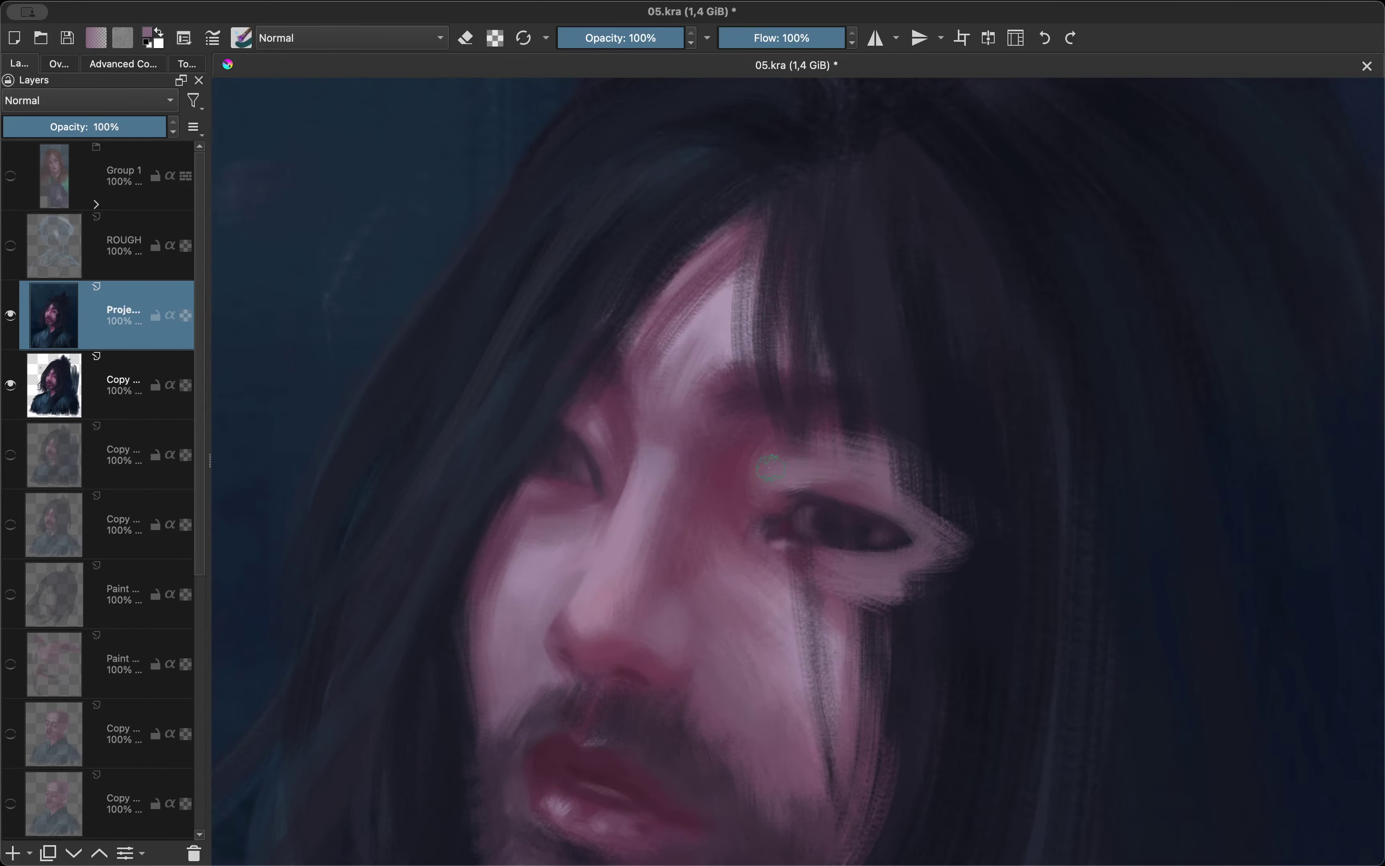
scroll(773, 458, "down", 5)
scroll(779, 428, "up", 4)
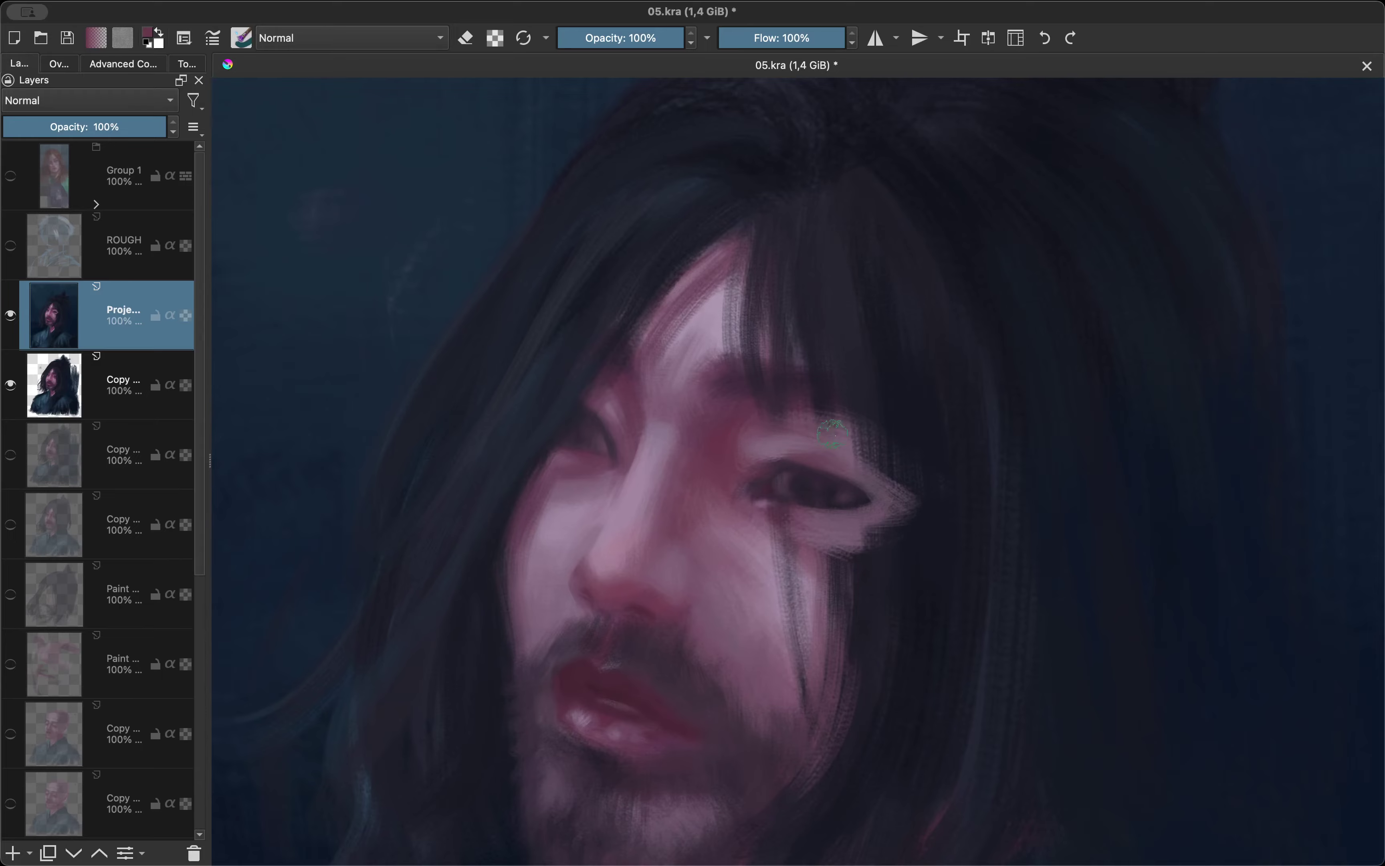
left_click(870, 426, "ctrl")
key("m")
left_click_drag(681, 373, 710, 498)
left_click_drag(744, 373, 750, 687)
left_click_drag(799, 364, 784, 619)
scroll(755, 532, "down", 5)
scroll(762, 380, "up", 5)
key("m")
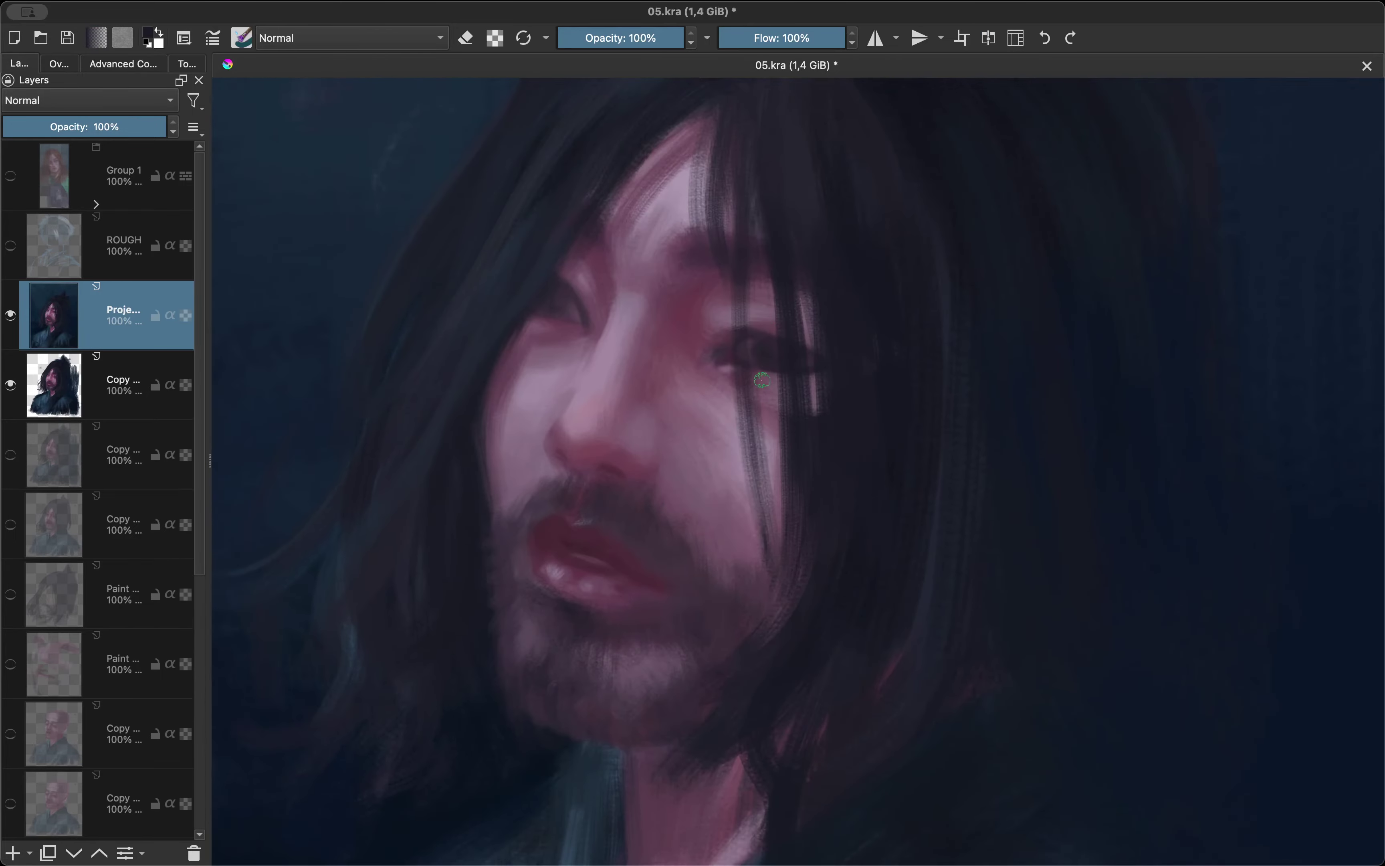
Switch to eraser mode and remove stray strokes near the eye, checking it mirrored.
scroll(762, 390, "up", 3)
scroll(773, 405, "up", 2)
key("e")
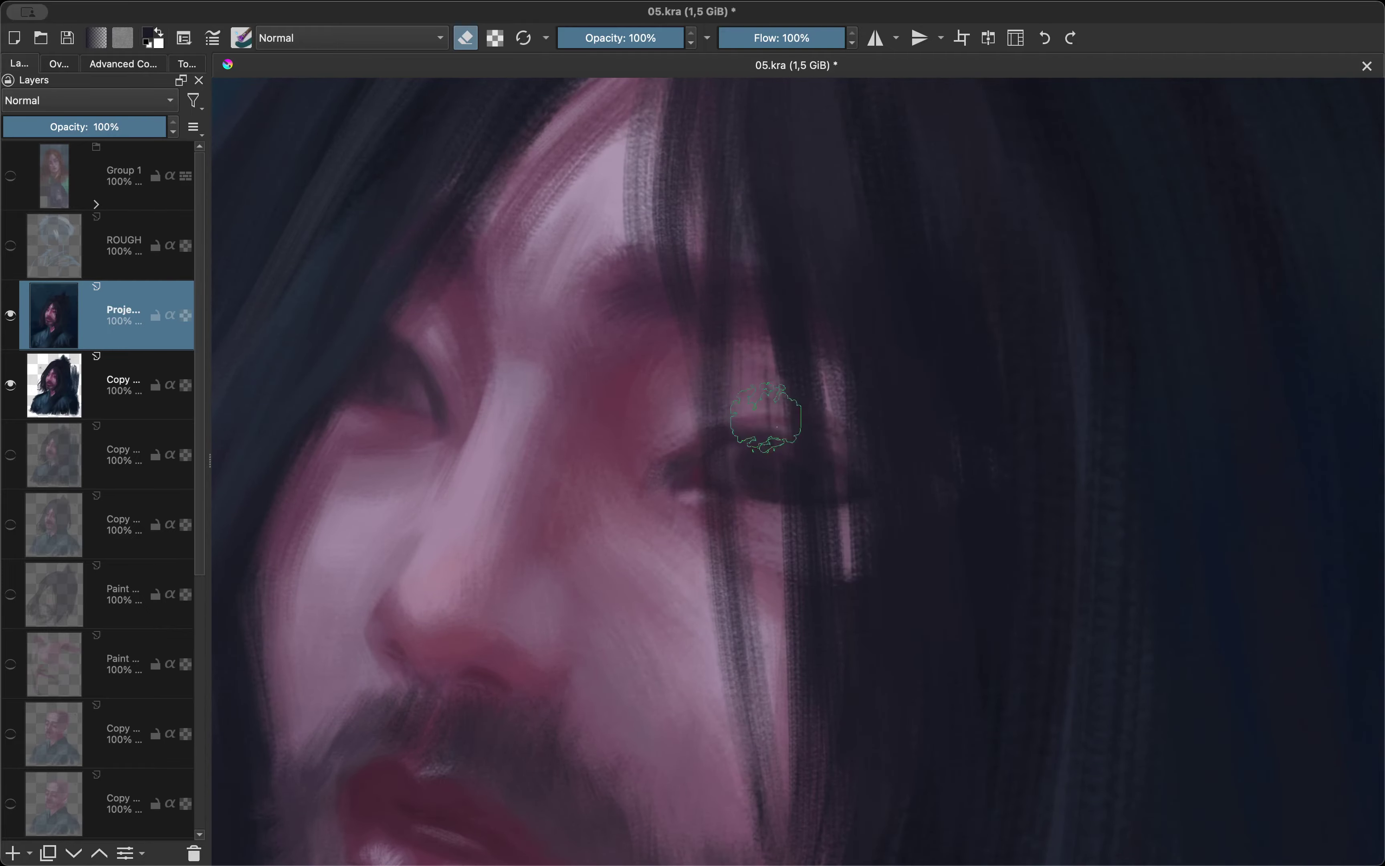
left_click_drag(773, 436, 851, 599)
key("m")
key("m")
scroll(793, 496, "down", 5)
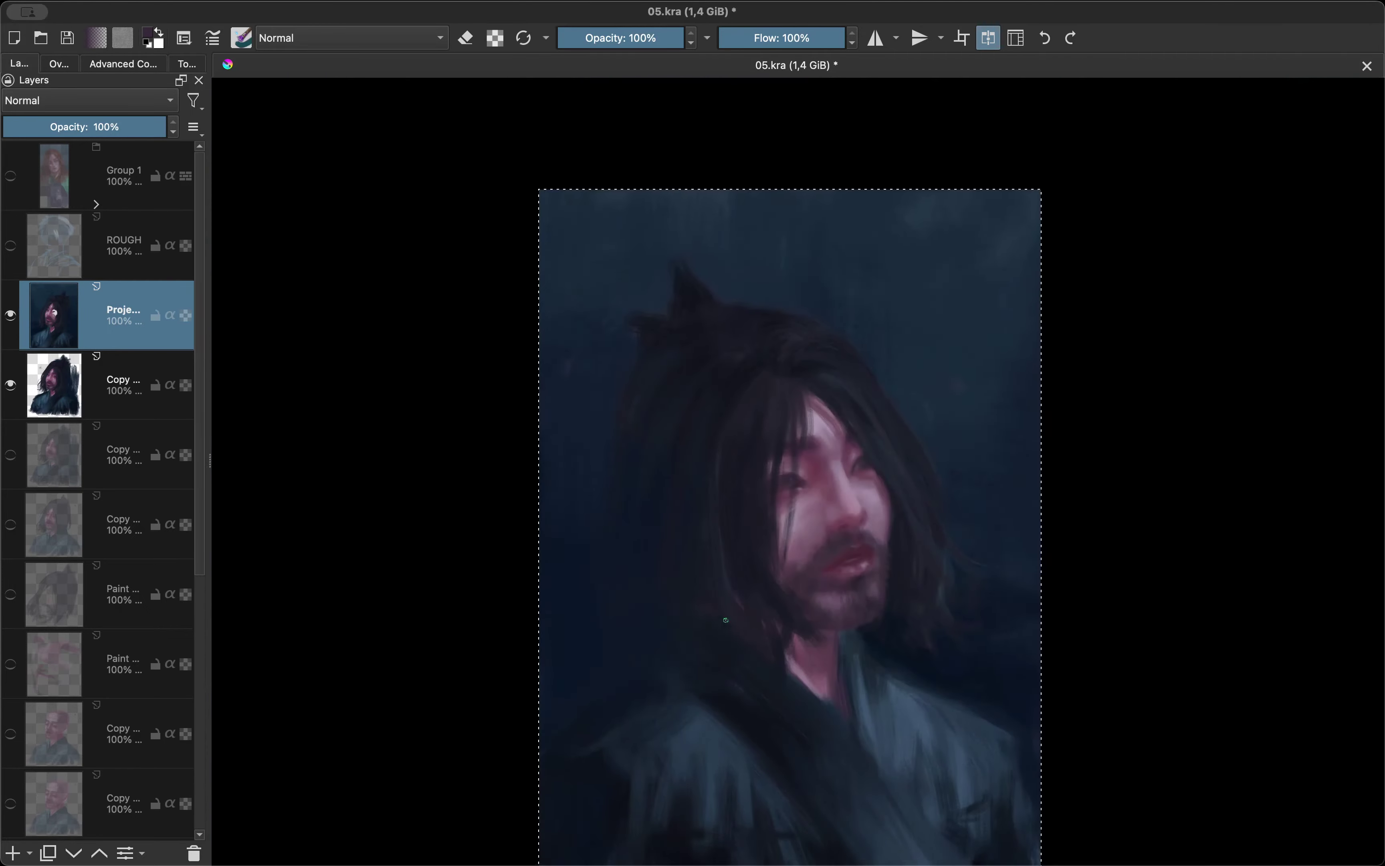
scroll(668, 391, "up", 4)
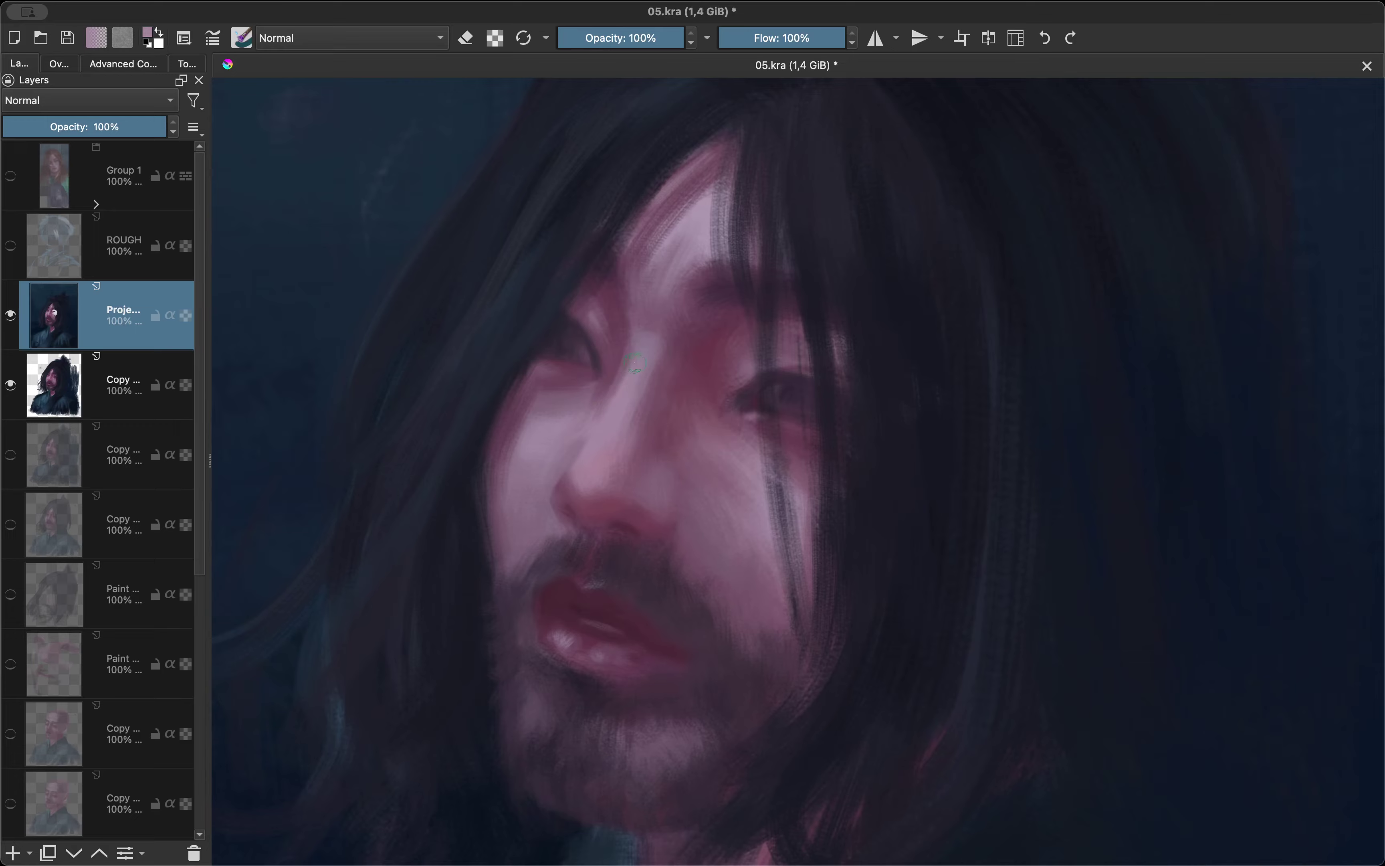
scroll(635, 364, "down", 3)
scroll(572, 418, "up", 3)
scroll(502, 477, "down", 1)
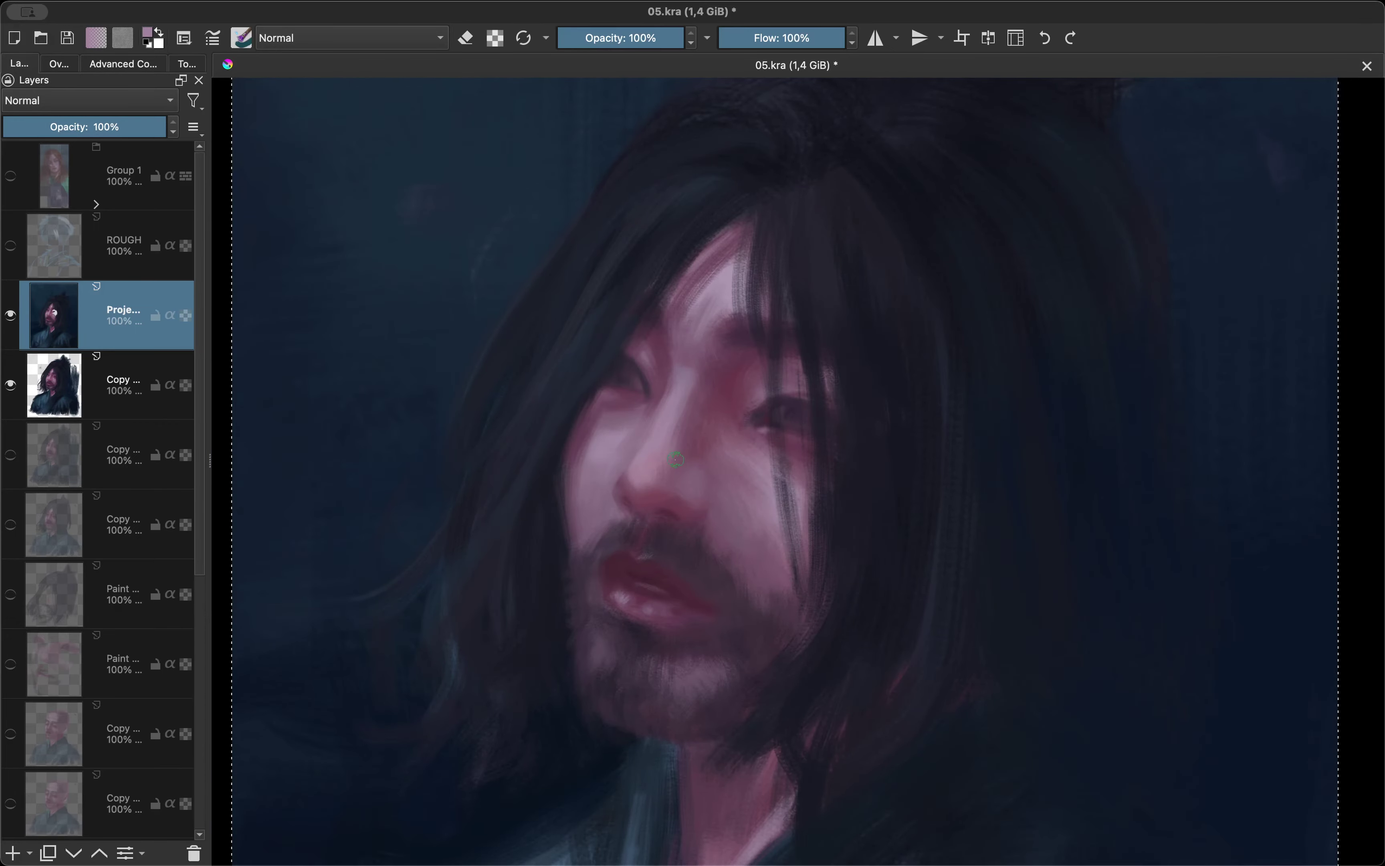
scroll(676, 460, "up", 3)
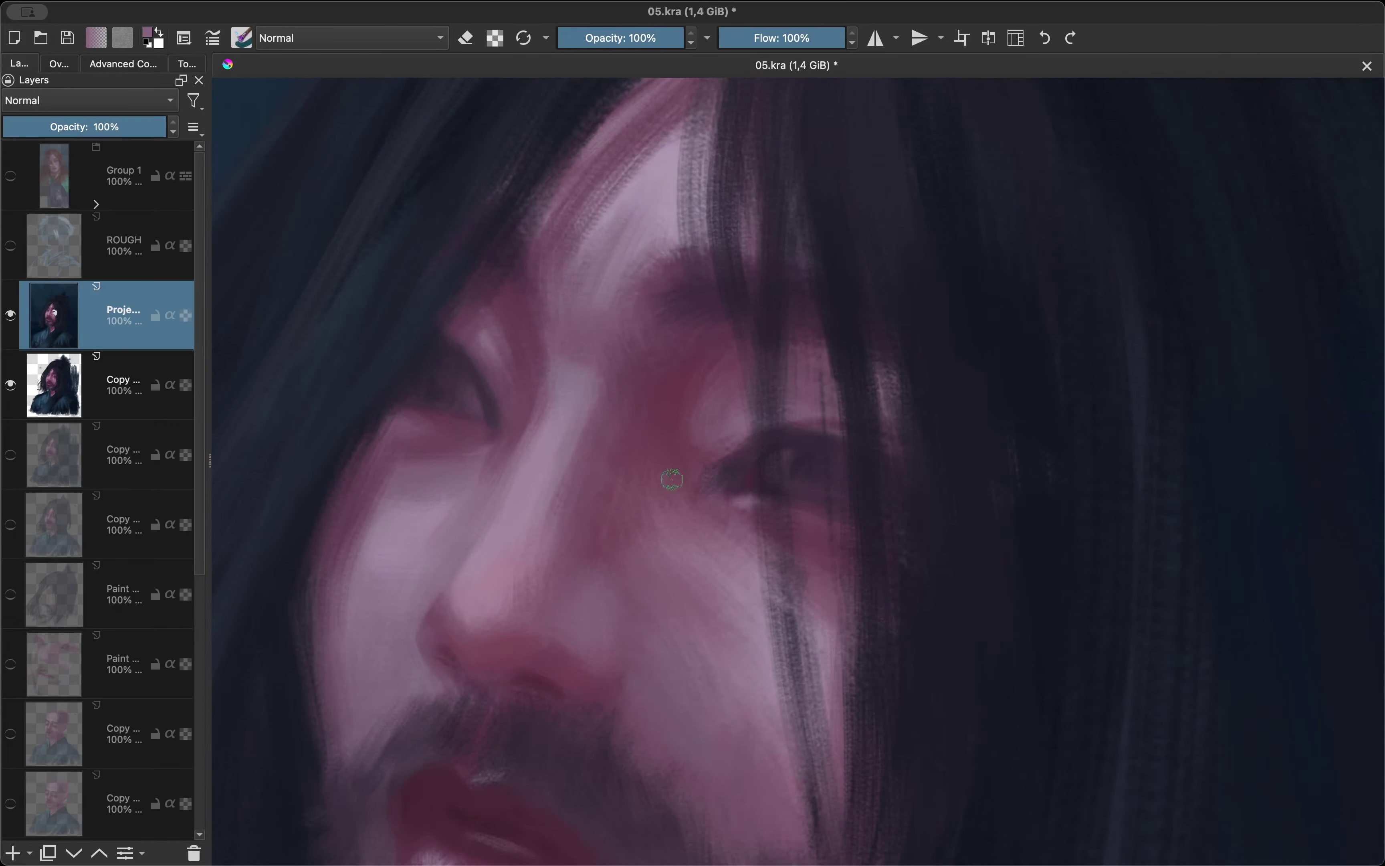
scroll(672, 479, "down", 3)
scroll(696, 560, "down", 3)
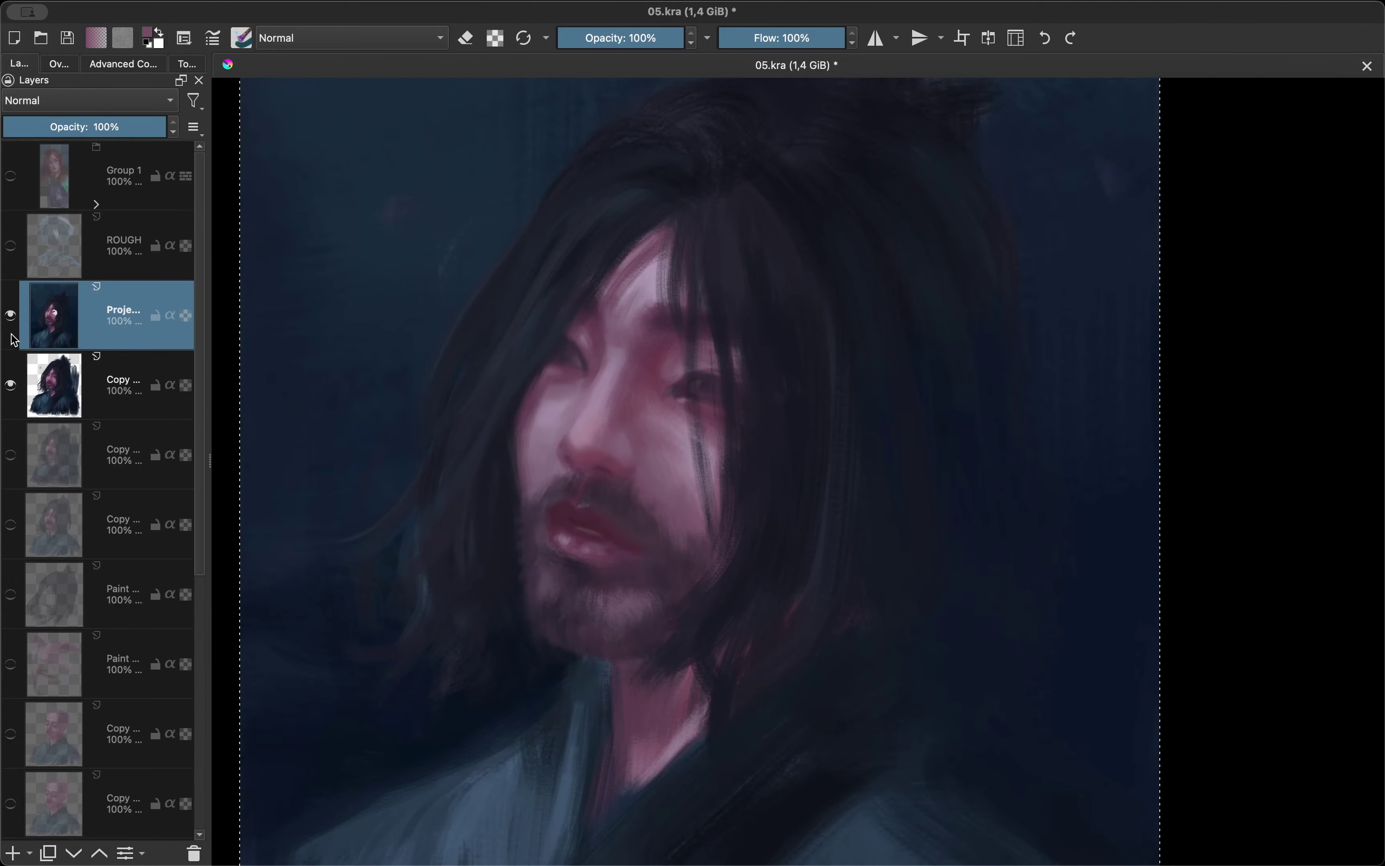
Select the portrait Copy layer and make a new paint-layer copy with Ctrl+J.
left_click(130, 393)
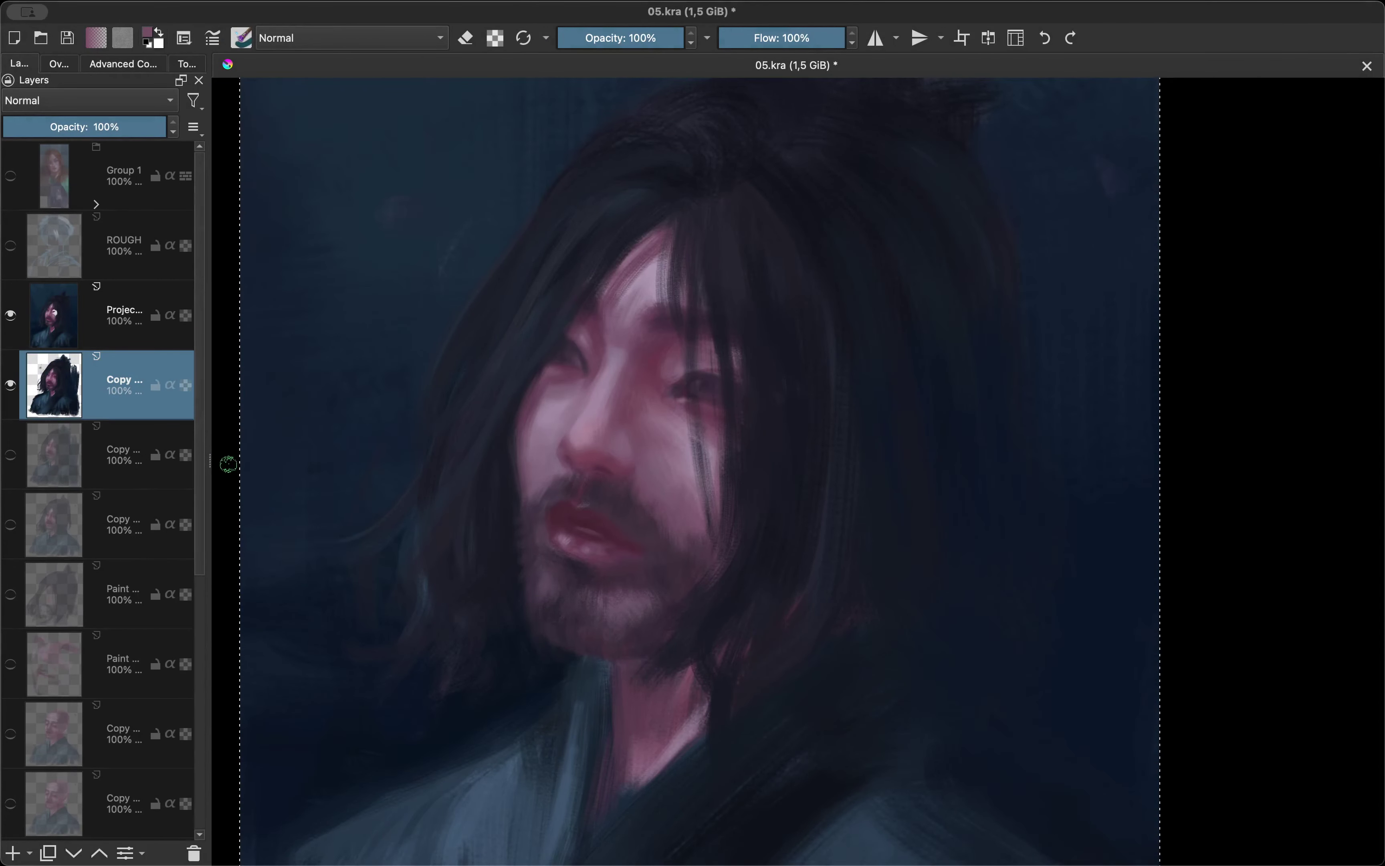
key("ctrl+j")
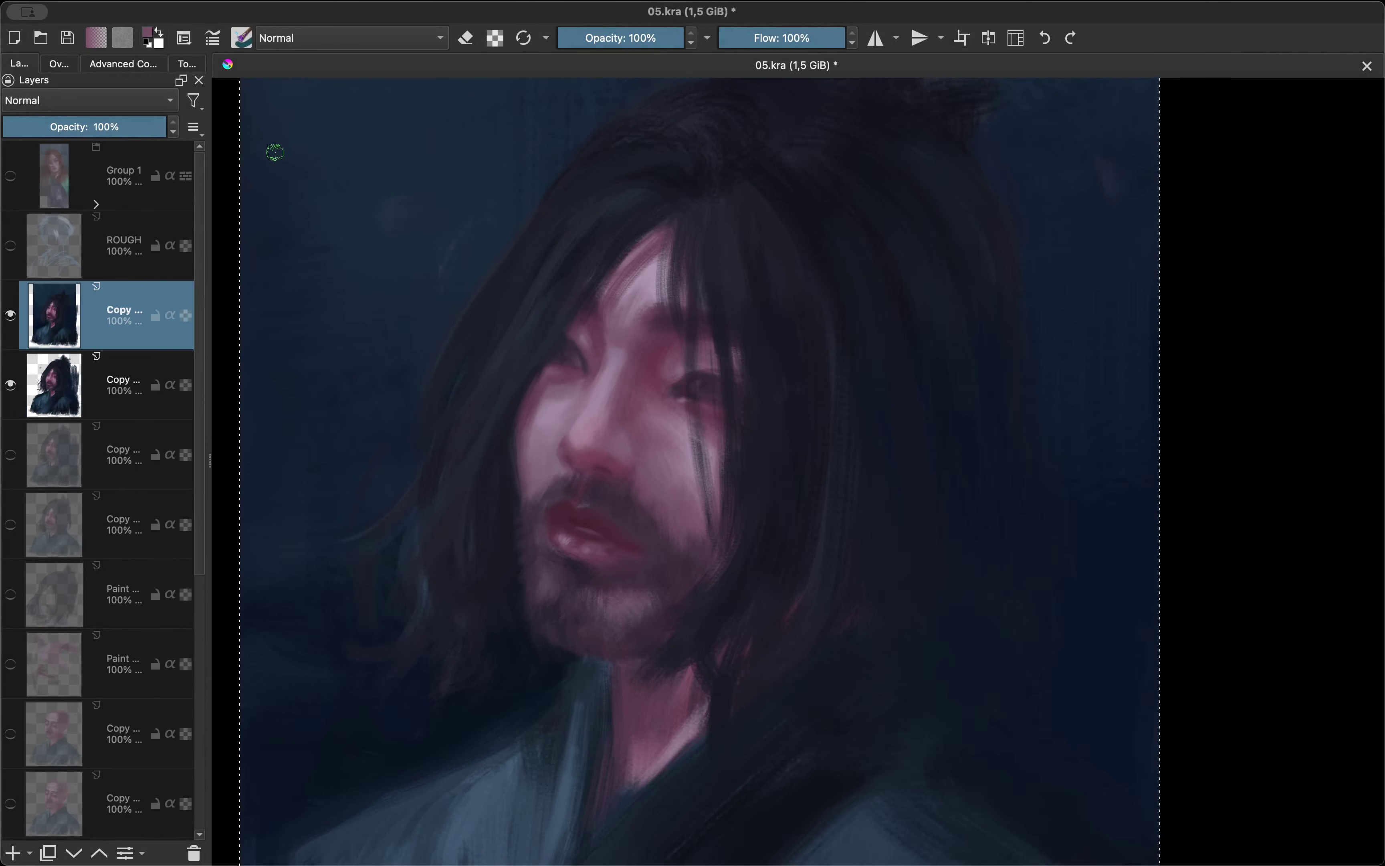
scroll(379, 487, "down", 2)
scroll(365, 541, "up", 3)
scroll(609, 278, "up", 2)
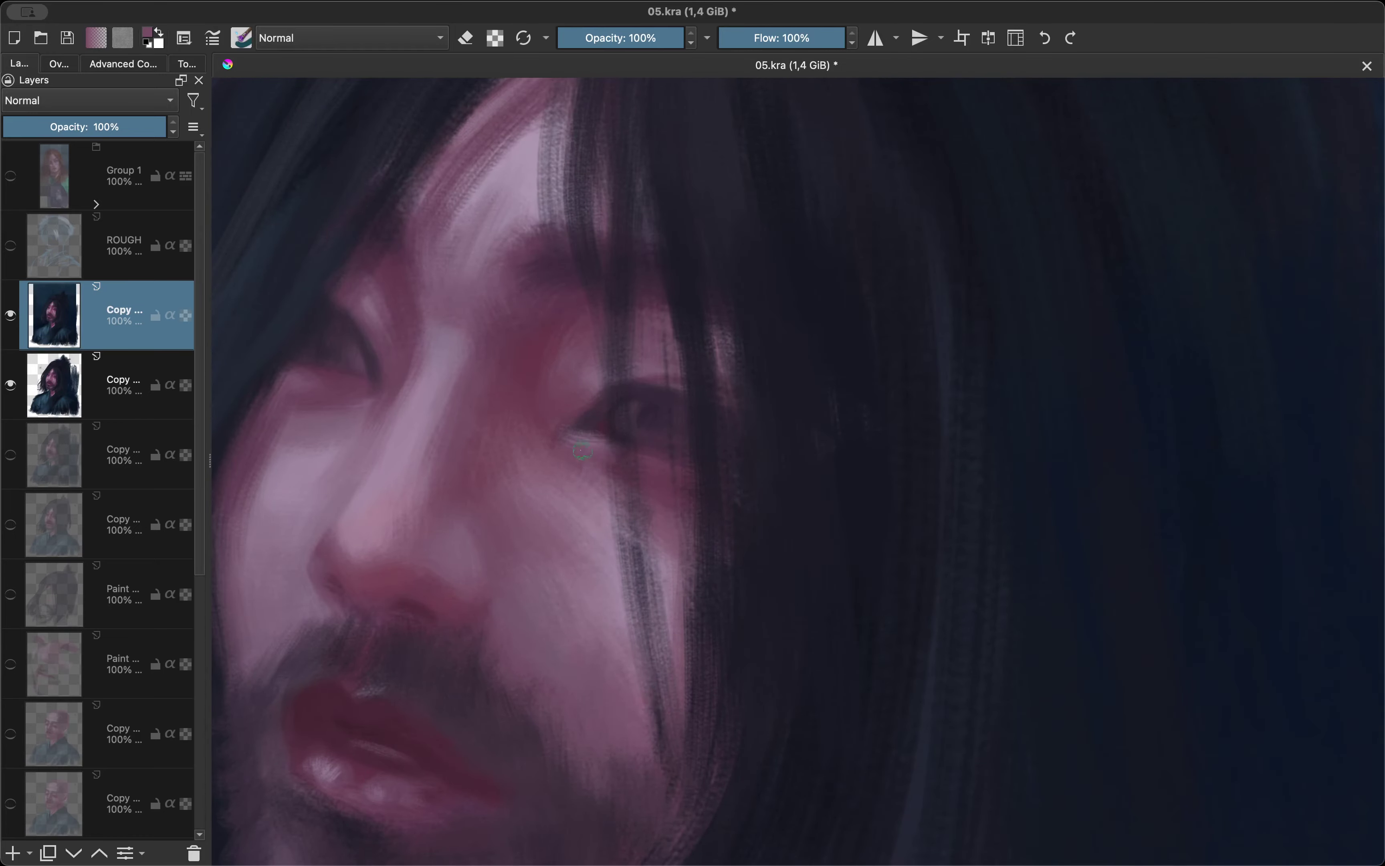
Toggle Mirror View twice while zooming to inspect the face.
key("m")
scroll(499, 461, "down", 1)
scroll(635, 444, "down", 2)
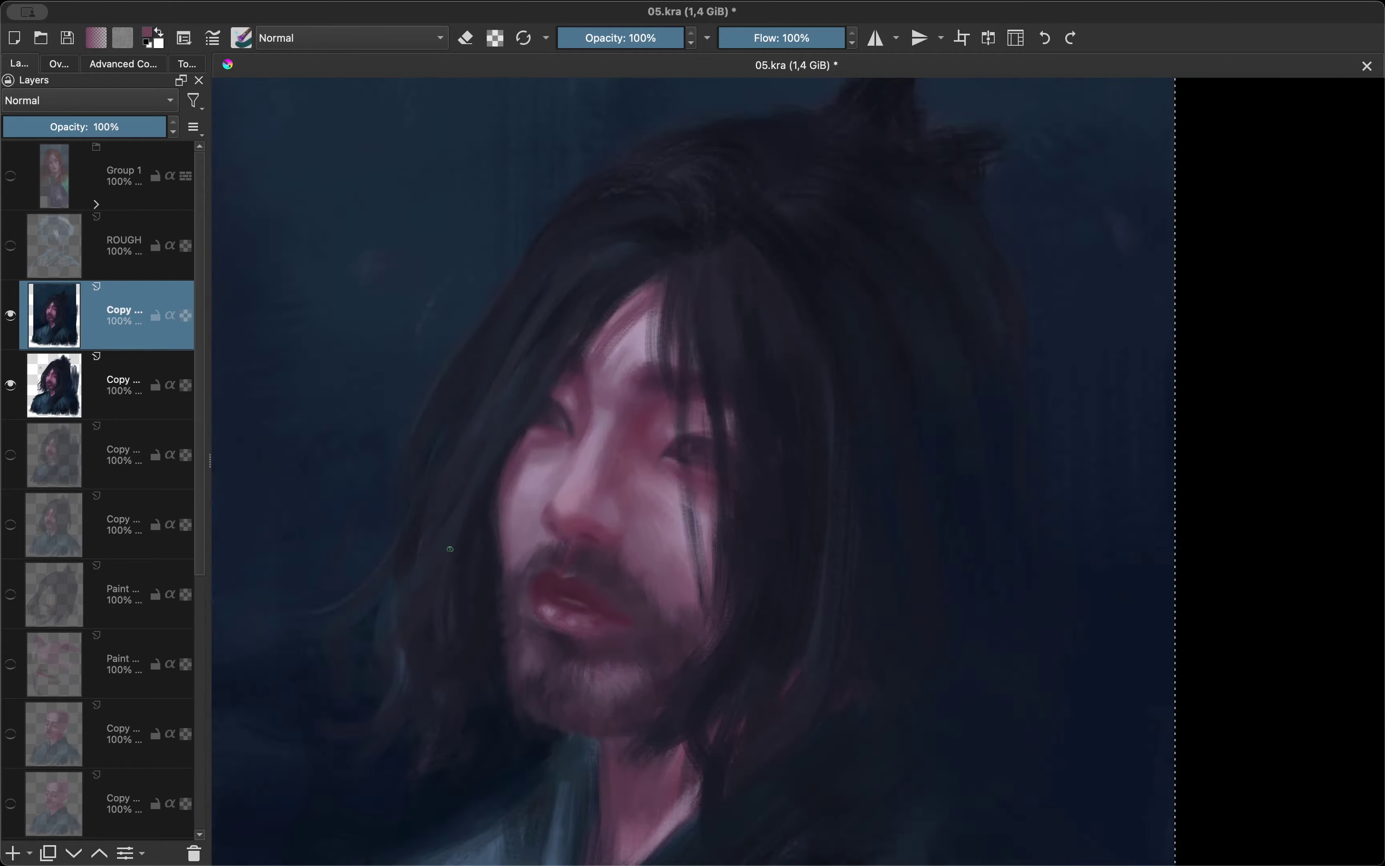
scroll(635, 443, "up", 1)
scroll(635, 444, "down", 3)
key("m")
scroll(749, 381, "up", 3)
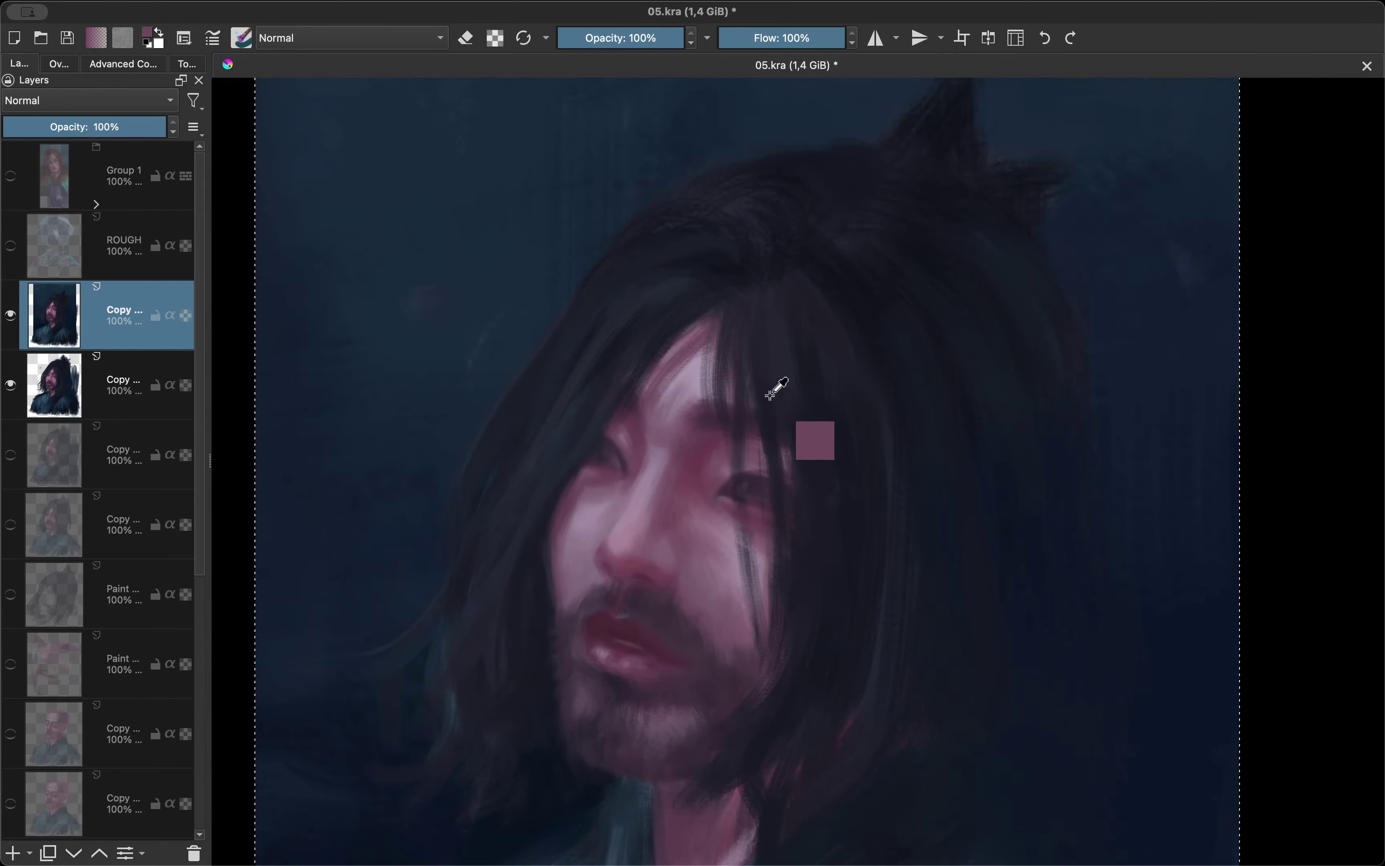
key("m")
scroll(749, 380, "up", 2)
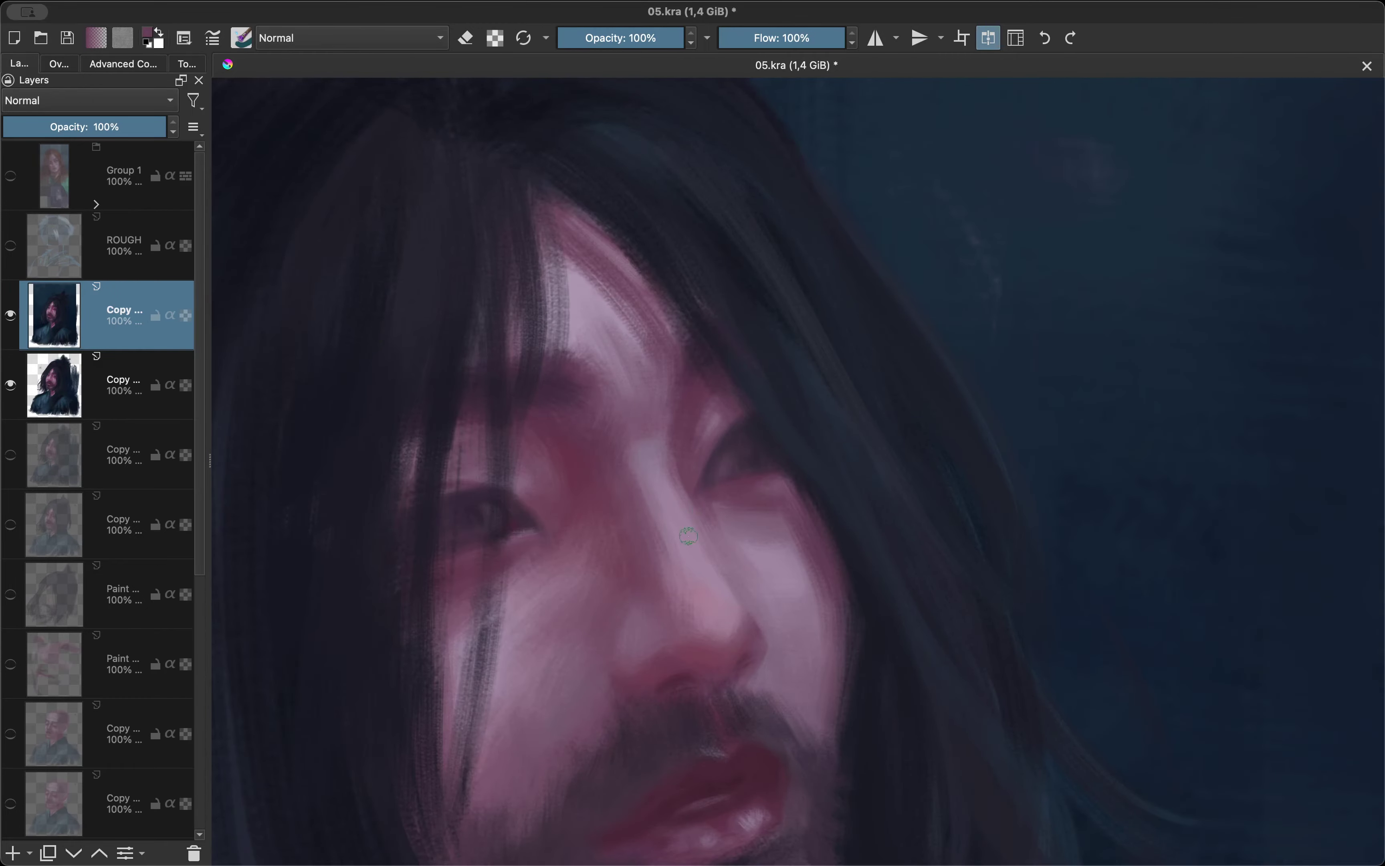
scroll(689, 536, "down", 5)
key("m")
scroll(750, 441, "up", 3)
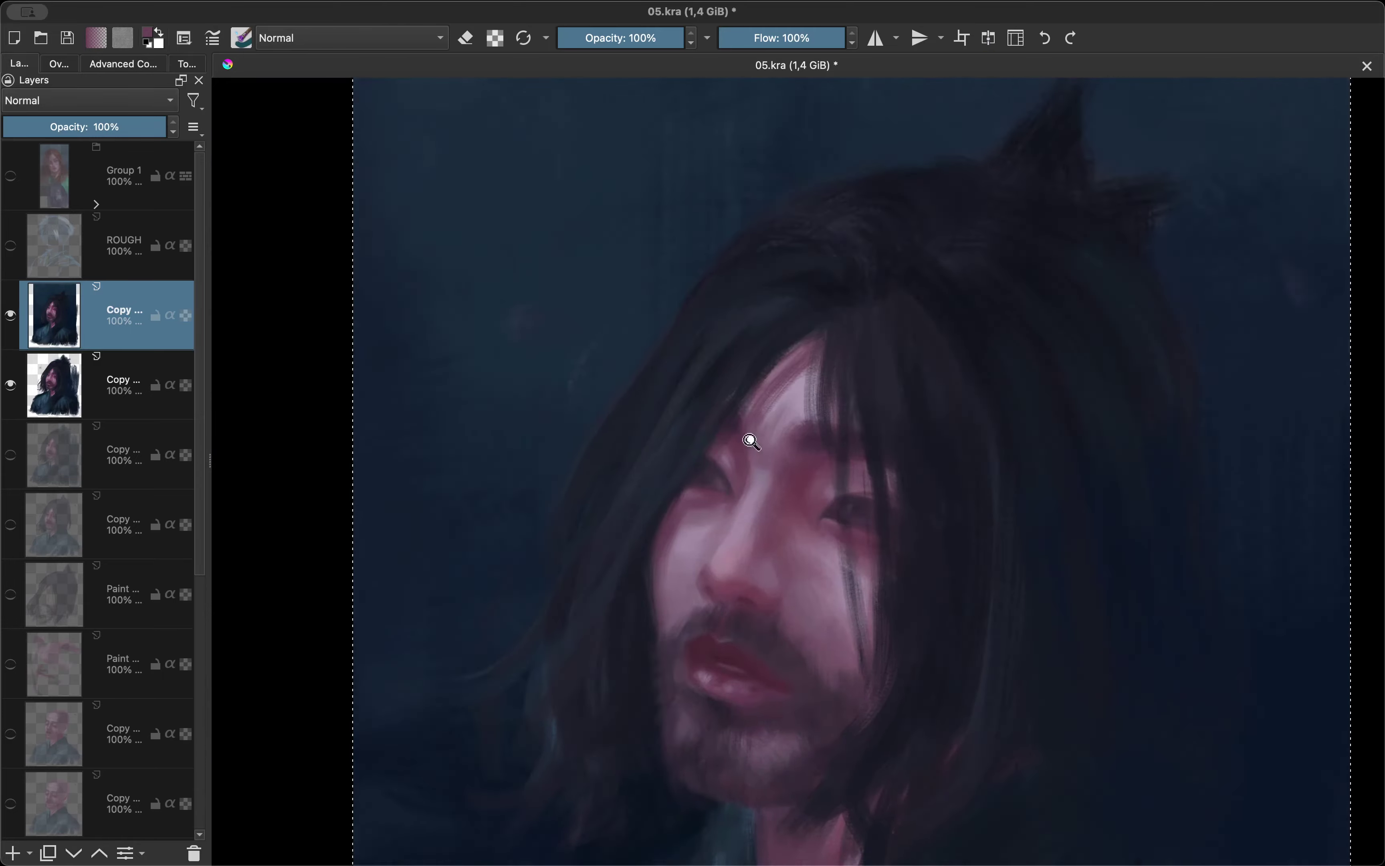
scroll(751, 441, "up", 1)
scroll(597, 484, "down", 3)
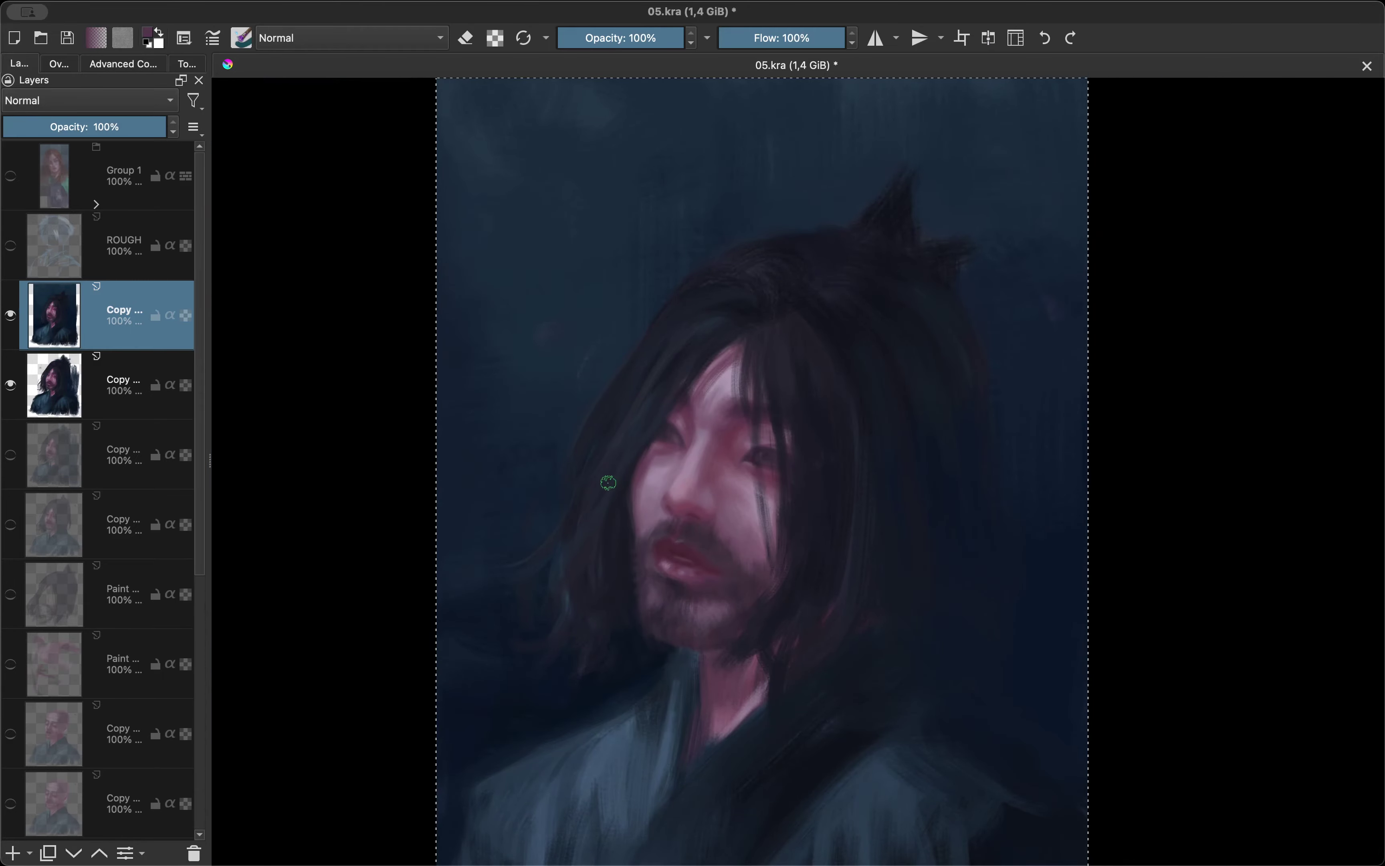
Hide the long-haired layers and briefly show the earlier bald-headed stage layers for comparison.
left_click(10, 384)
left_click(11, 315)
left_click_drag(201, 301, 202, 447)
left_click(11, 500)
left_click(10, 431)
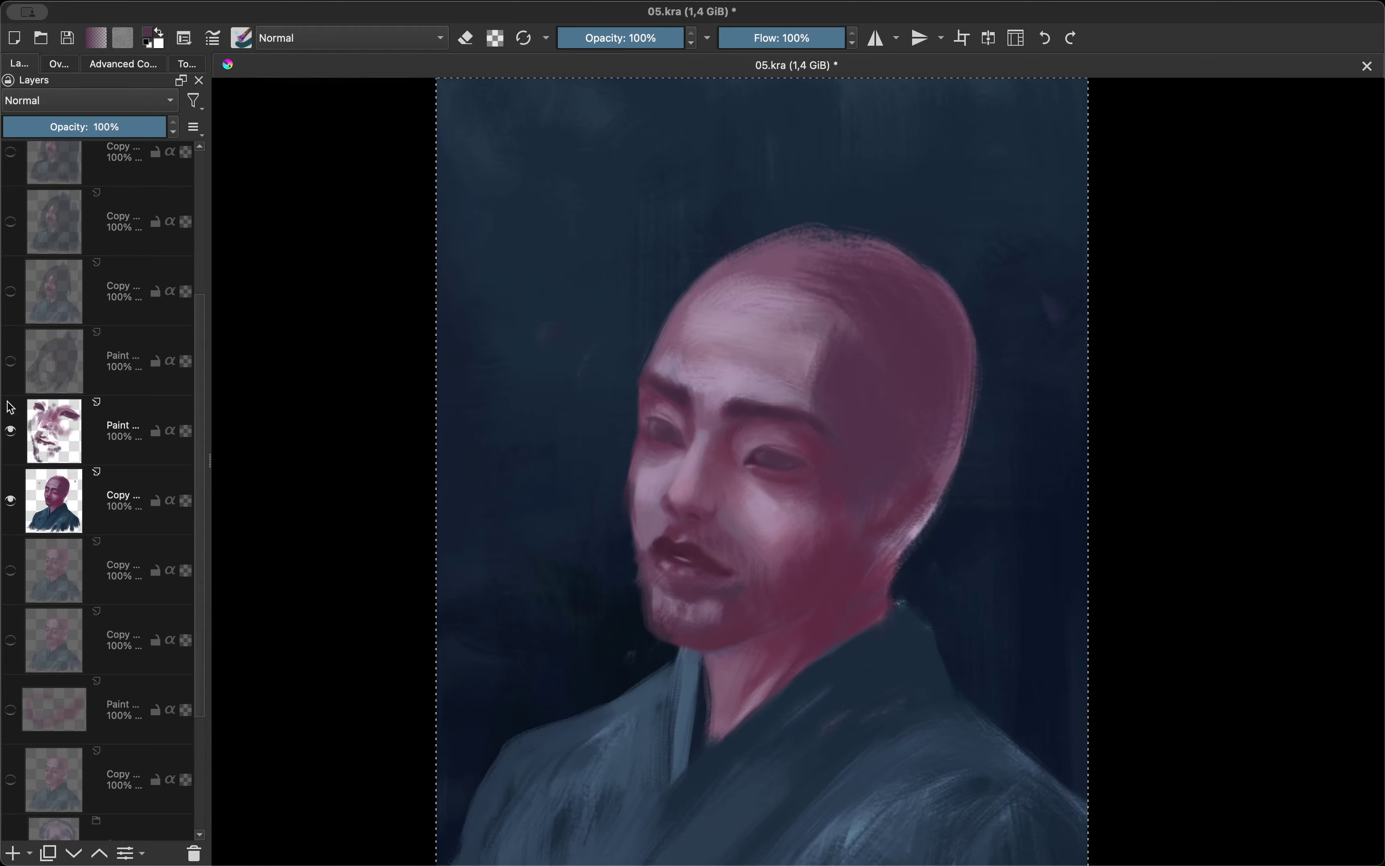
left_click(11, 361)
scroll(54, 344, "up", 2)
left_click(10, 292)
Show and select the top long-haired portrait layer, then sample dark and light mauve skin tones.
scroll(54, 250, "up", 1)
left_click(10, 250)
left_click(27, 247)
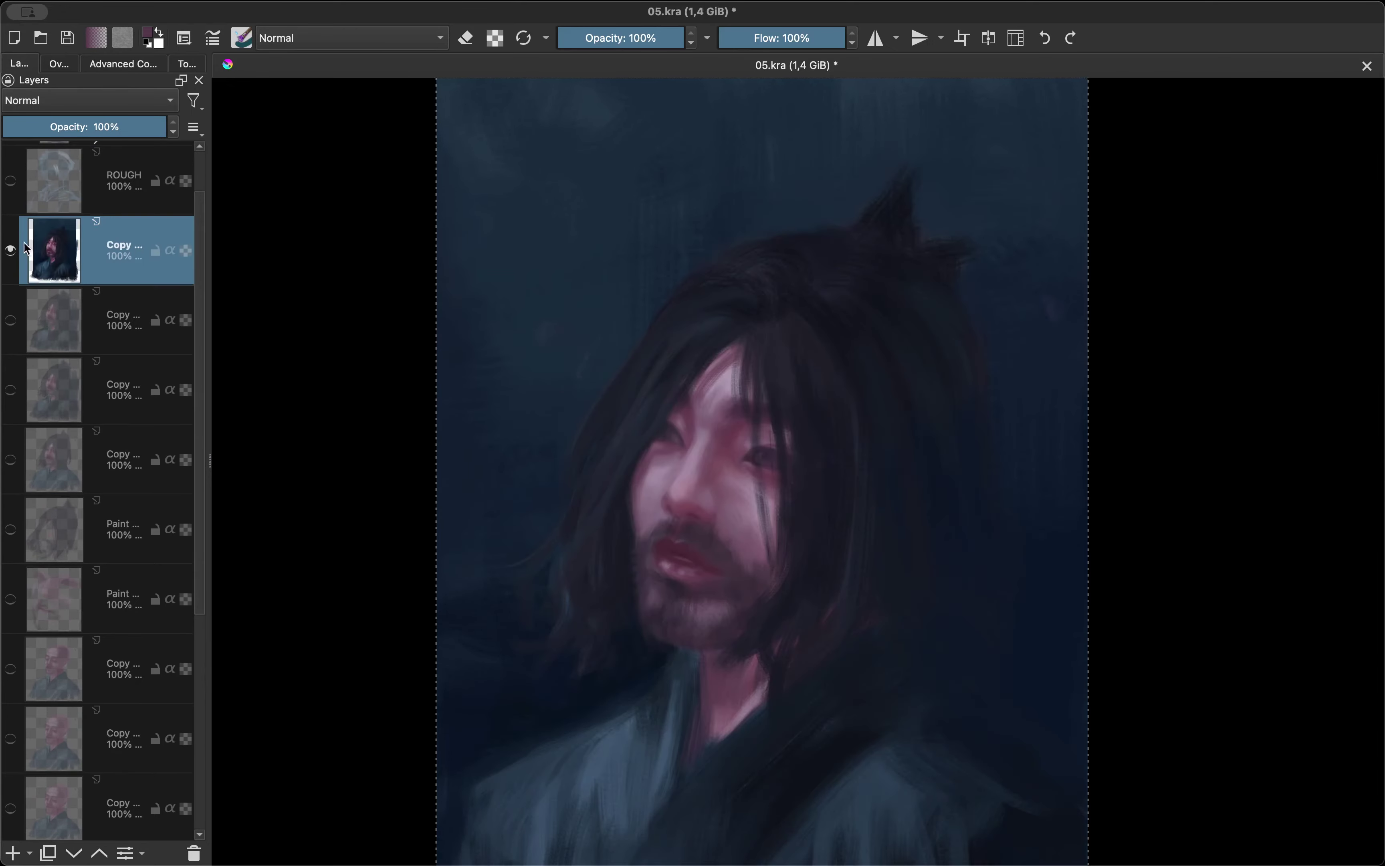
scroll(41, 292, "up", 1)
scroll(597, 456, "up", 1)
left_click(560, 444, "ctrl")
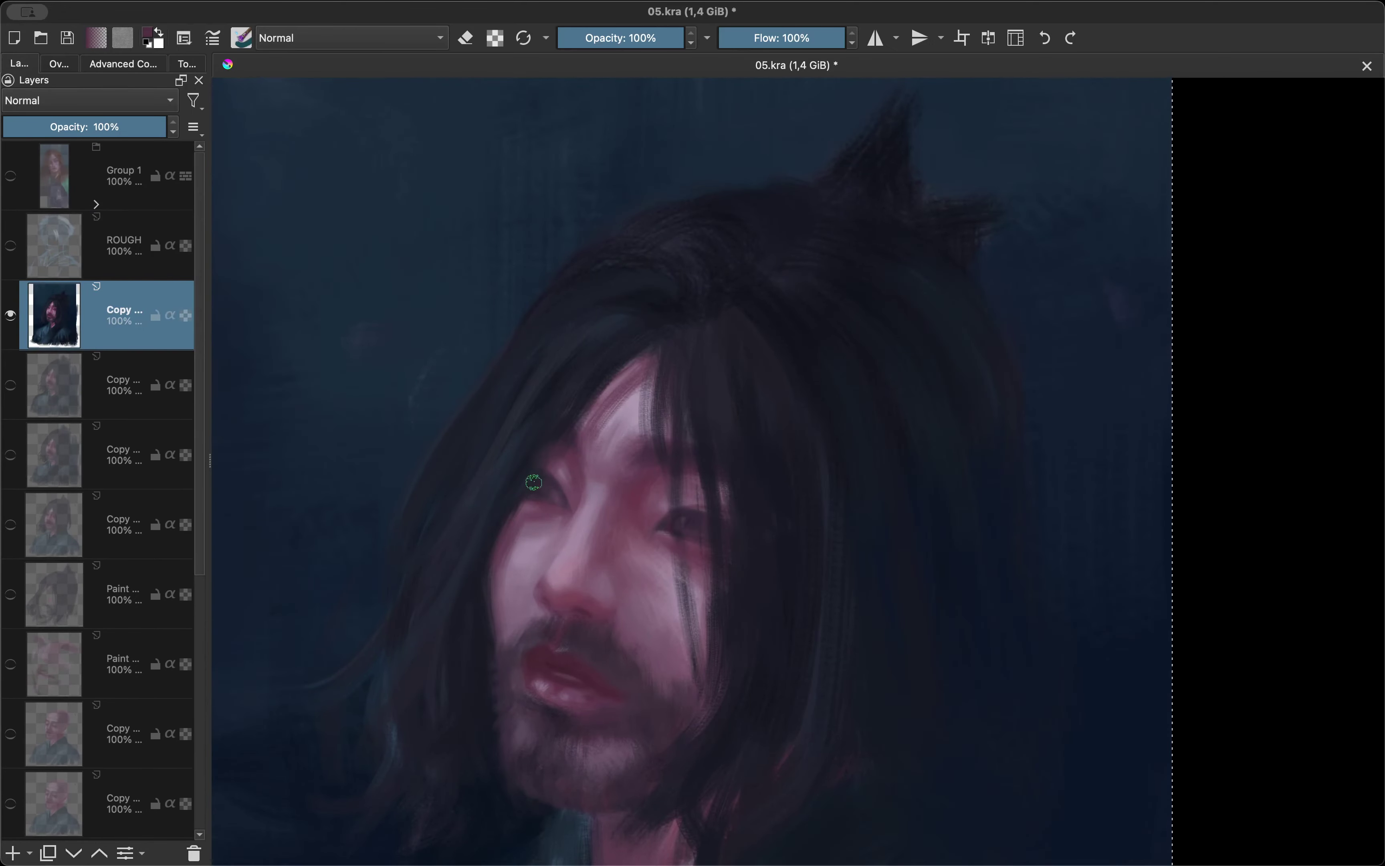
left_click(521, 499, "ctrl")
key("m")
scroll(532, 566, "up", 1)
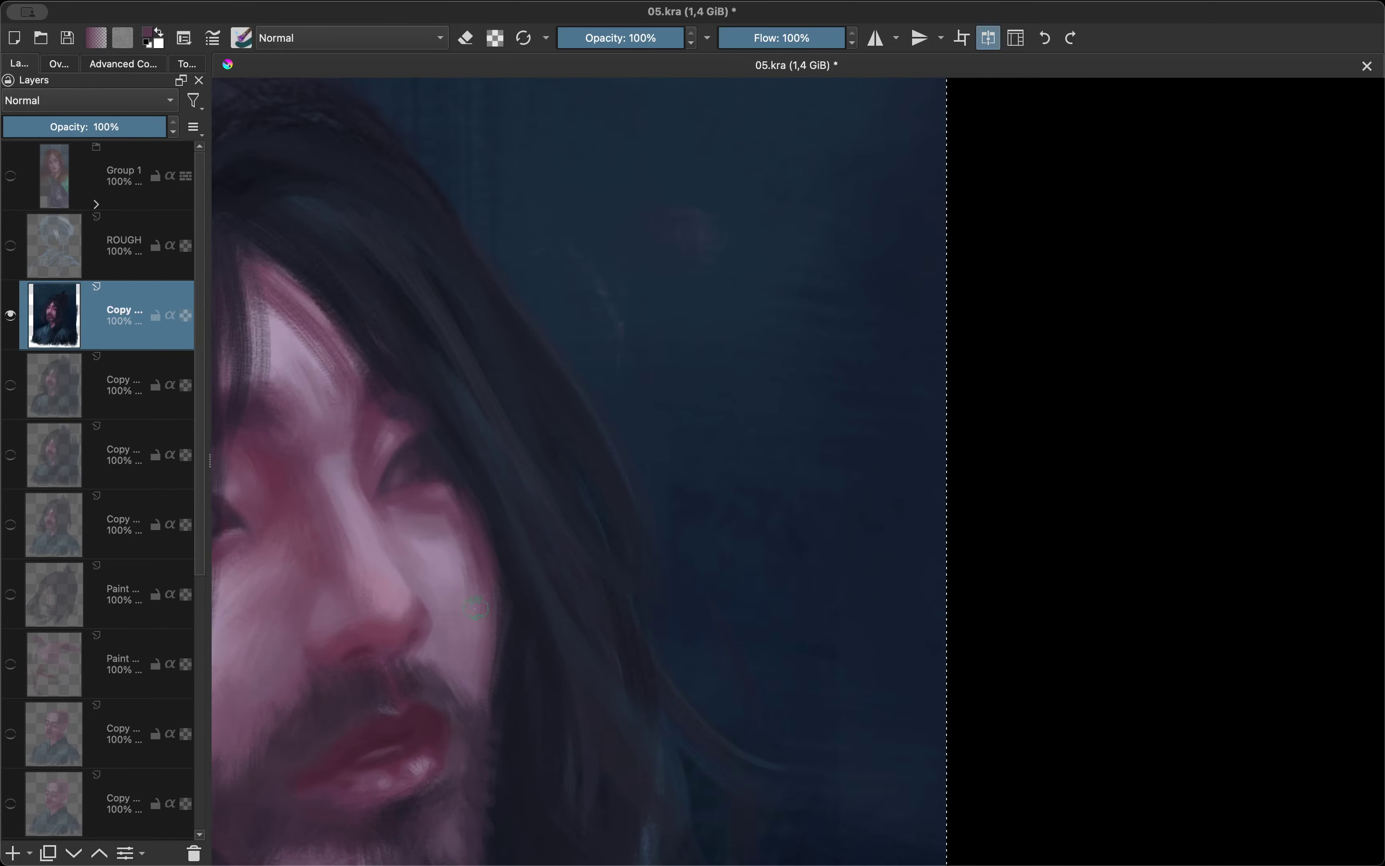
left_click(471, 540, "ctrl")
scroll(628, 552, "up", 1)
scroll(629, 552, "up", 2)
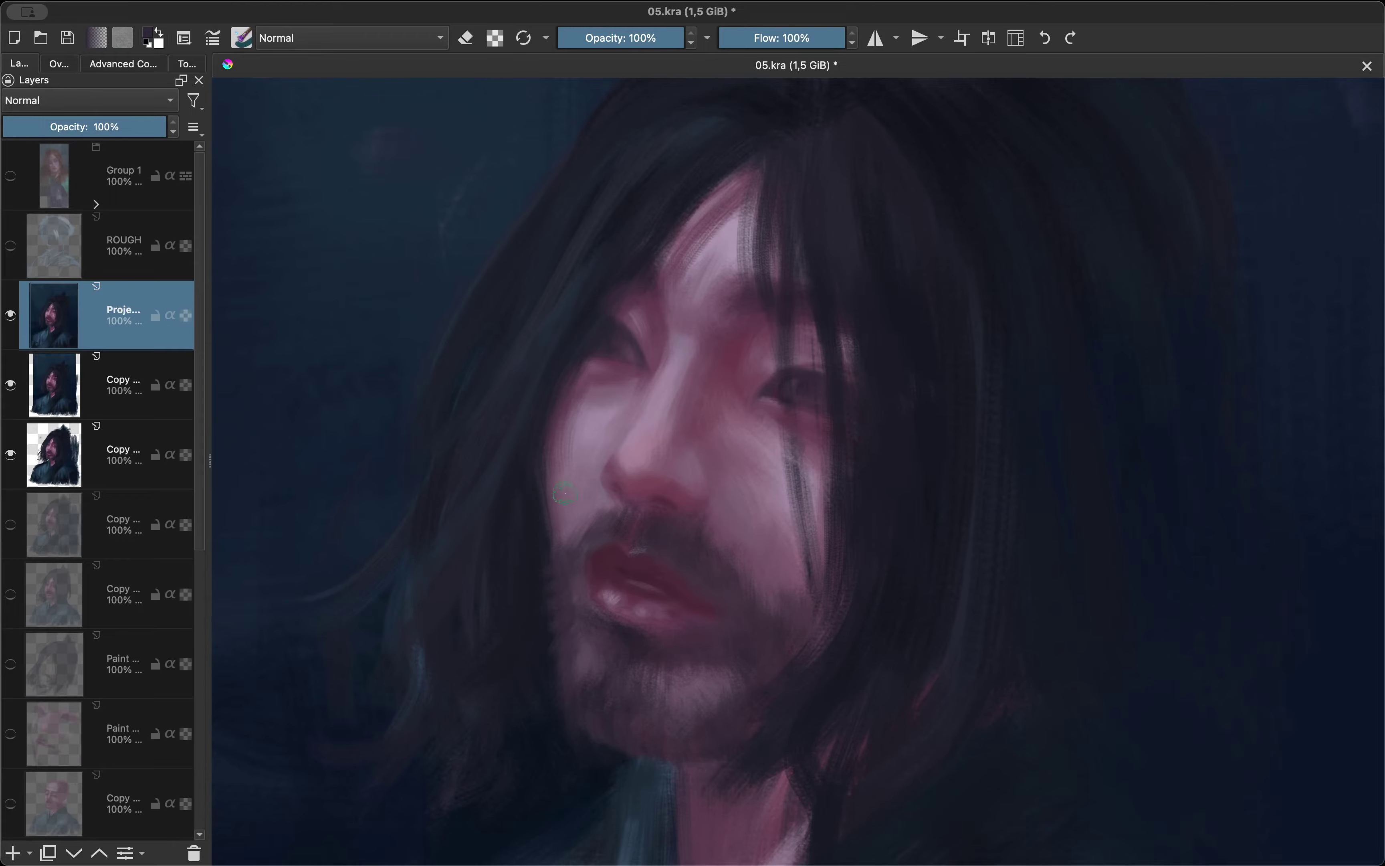
Shade around the eye with sampled mauve skin tones, toggling mirror view to check.
left_click(709, 411, "ctrl")
scroll(687, 401, "up", 1)
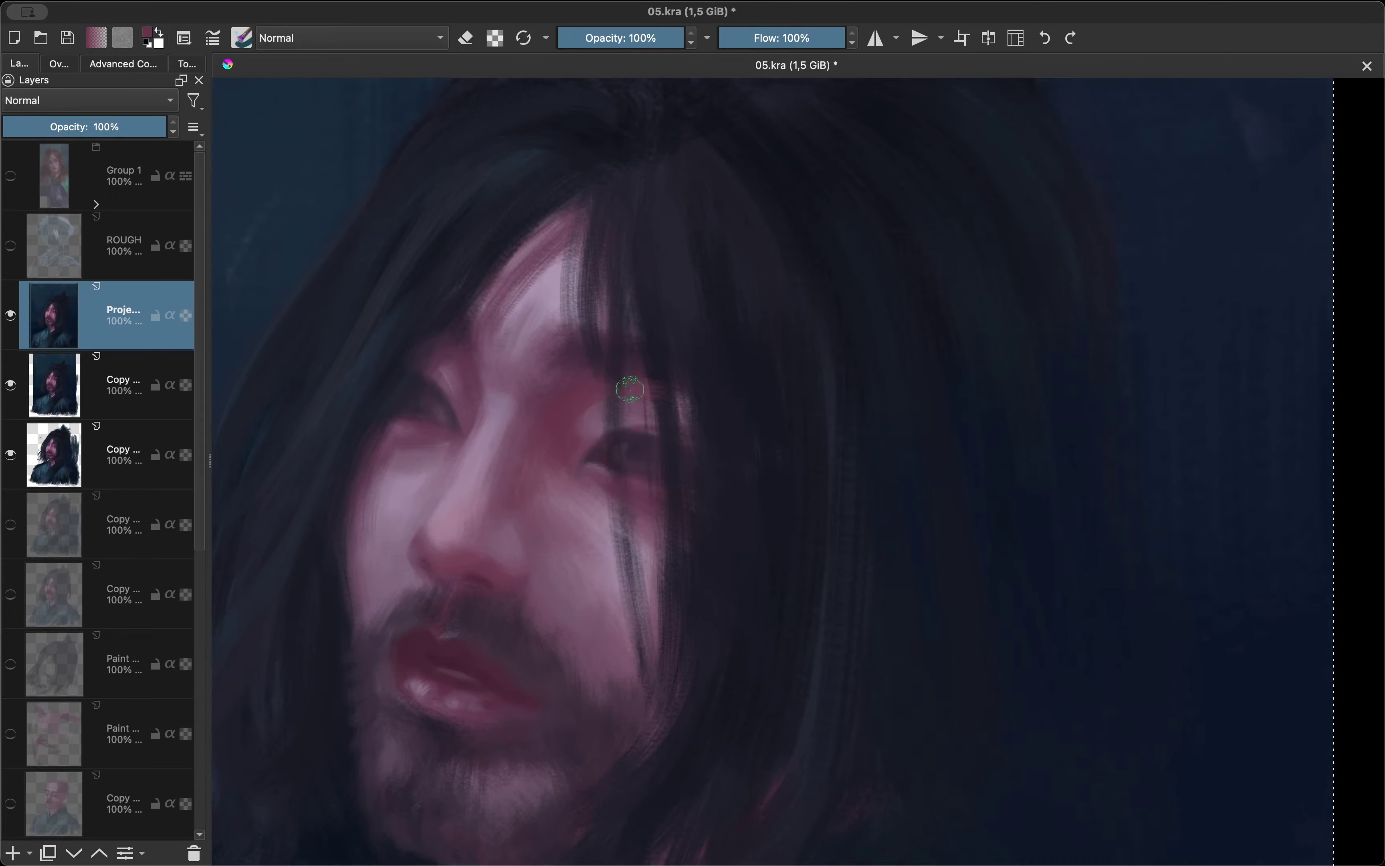
left_click(624, 439, "ctrl")
key("m")
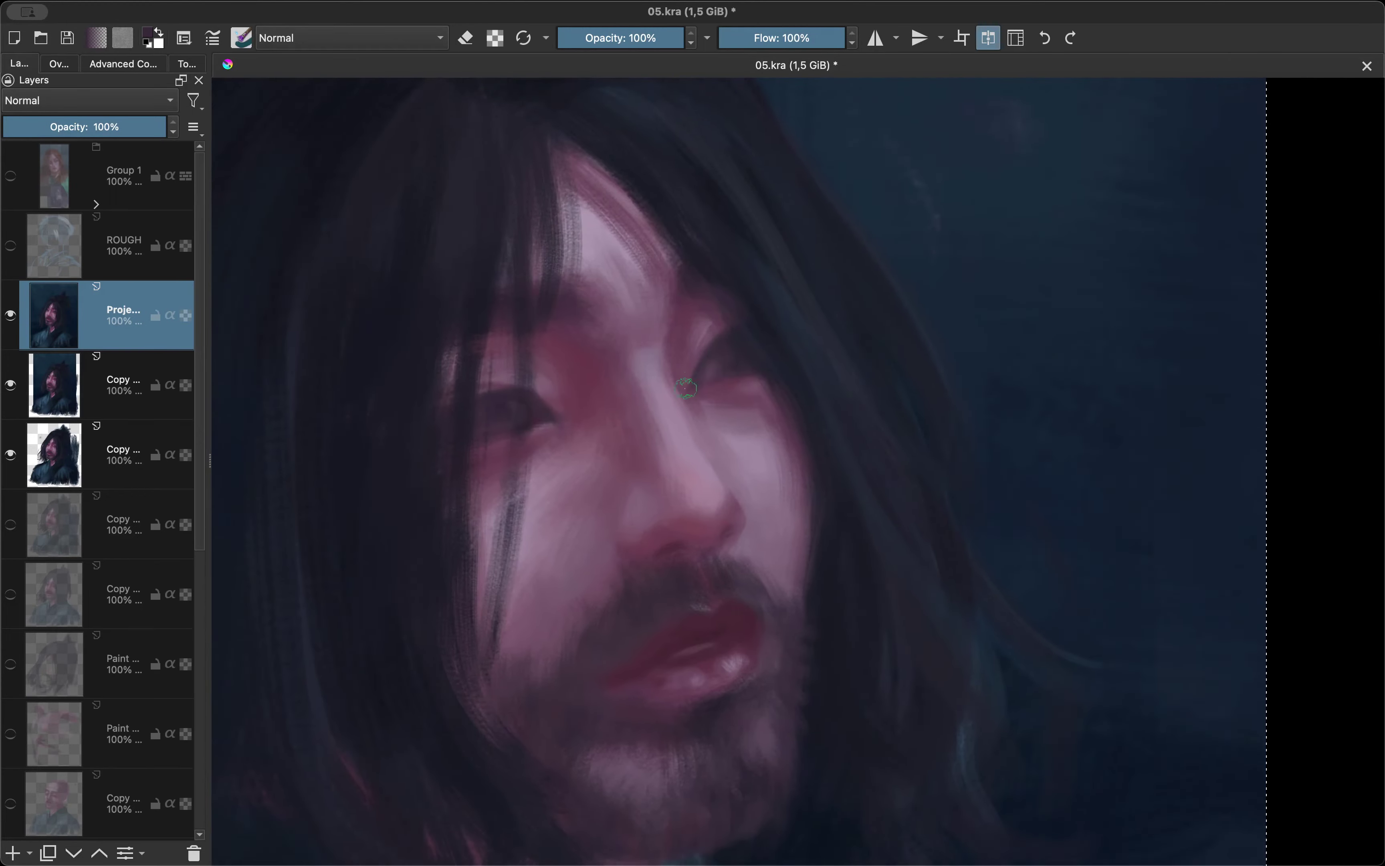
left_click(538, 403, "ctrl")
key("m")
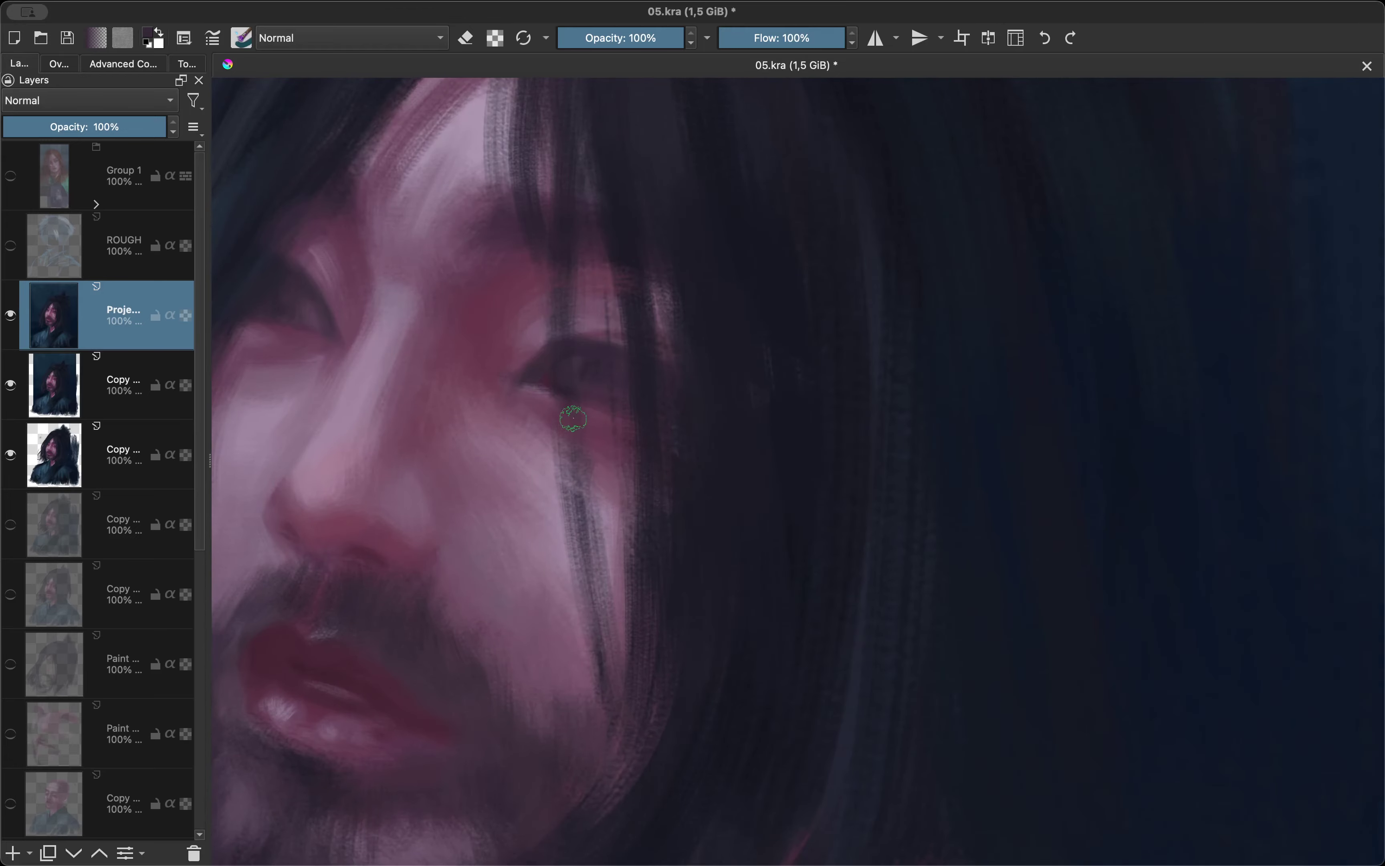
key("m")
left_click(563, 421, "ctrl")
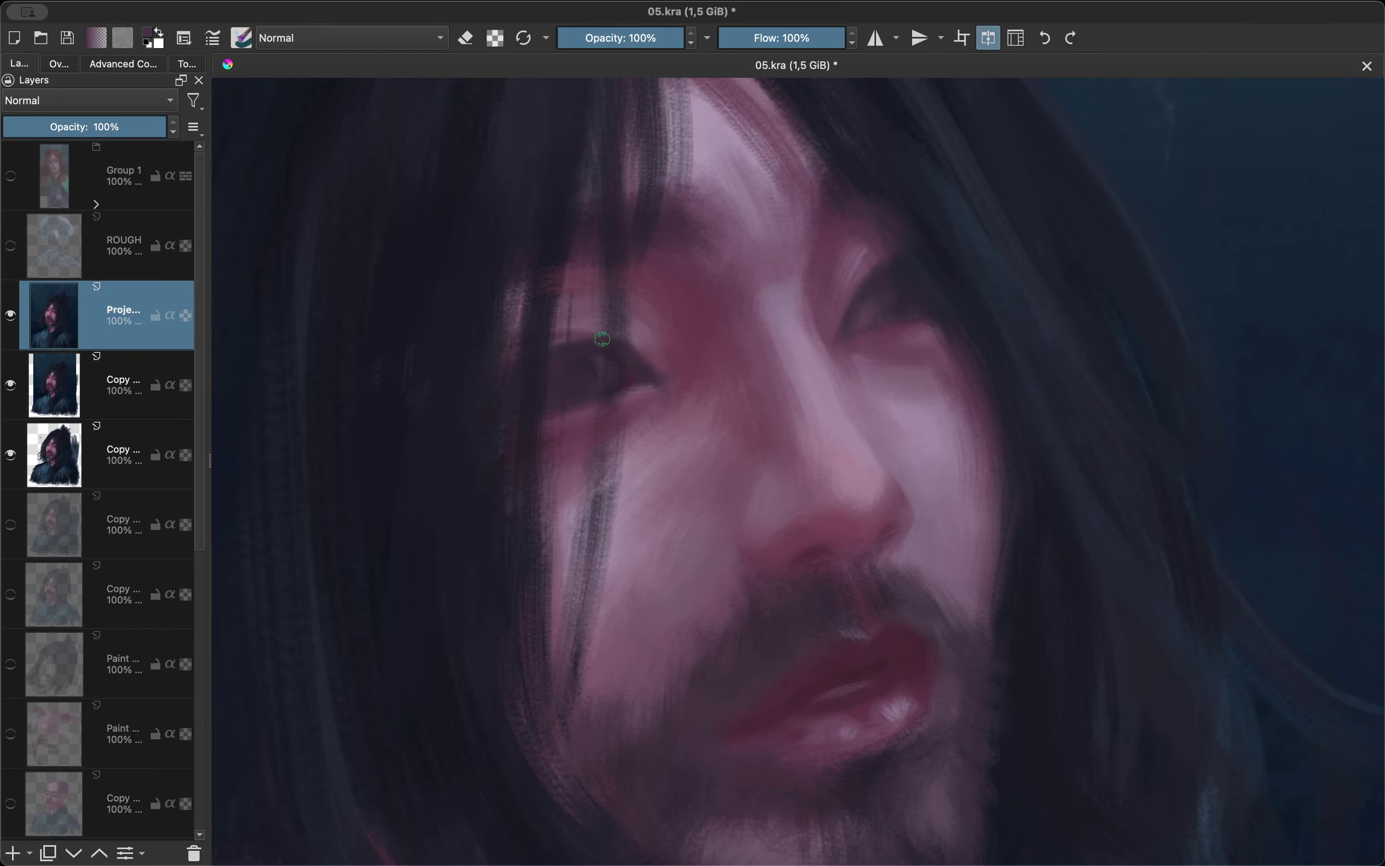
key("m")
left_click(601, 357, "ctrl")
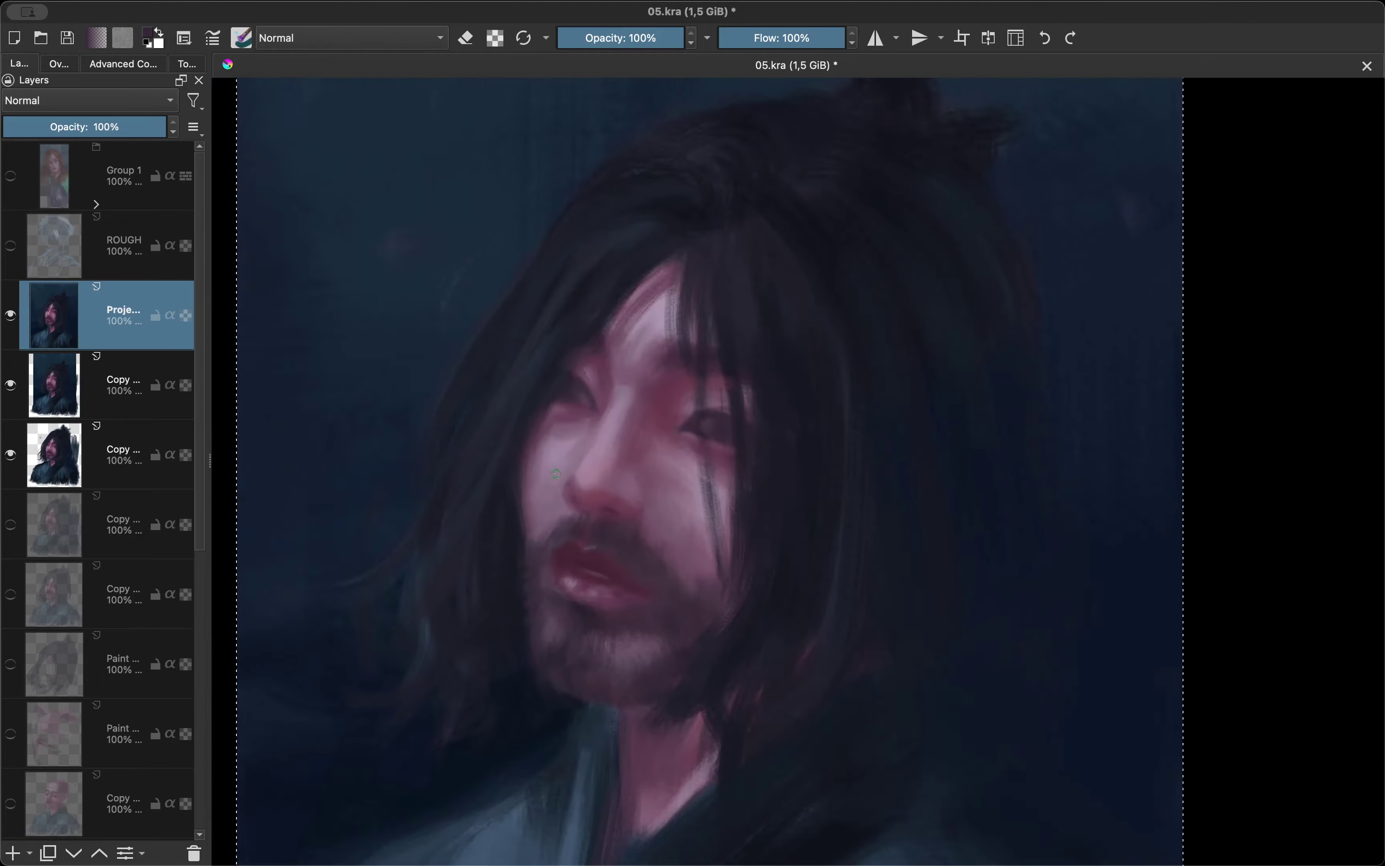
key("m")
key("m")
Paint the face with a pink skin tone picked from the cheek.
scroll(461, 366, "down", 5)
scroll(435, 315, "up", 5)
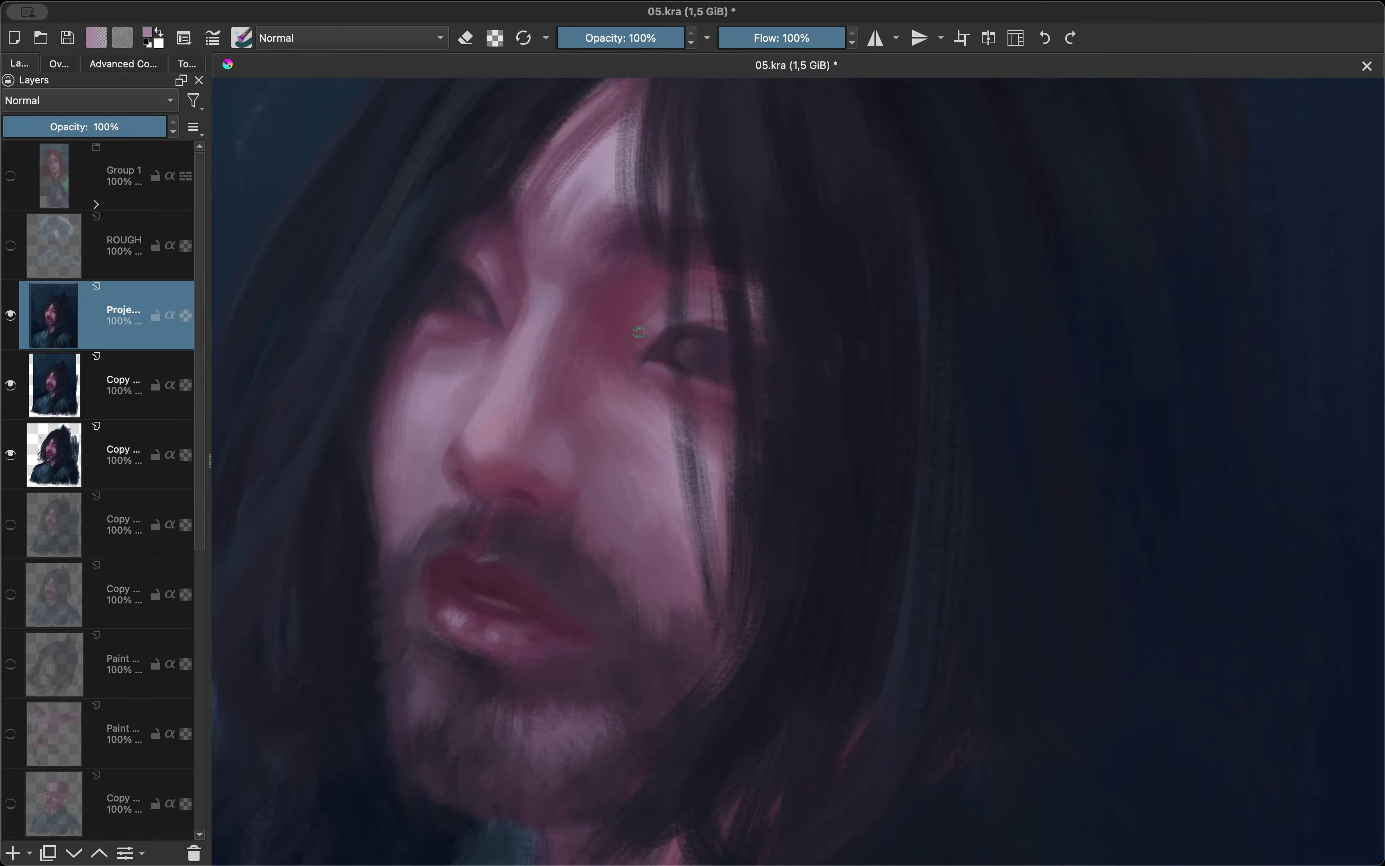
scroll(416, 265, "up", 3)
left_click(416, 265, "ctrl")
scroll(717, 352, "right", 3)
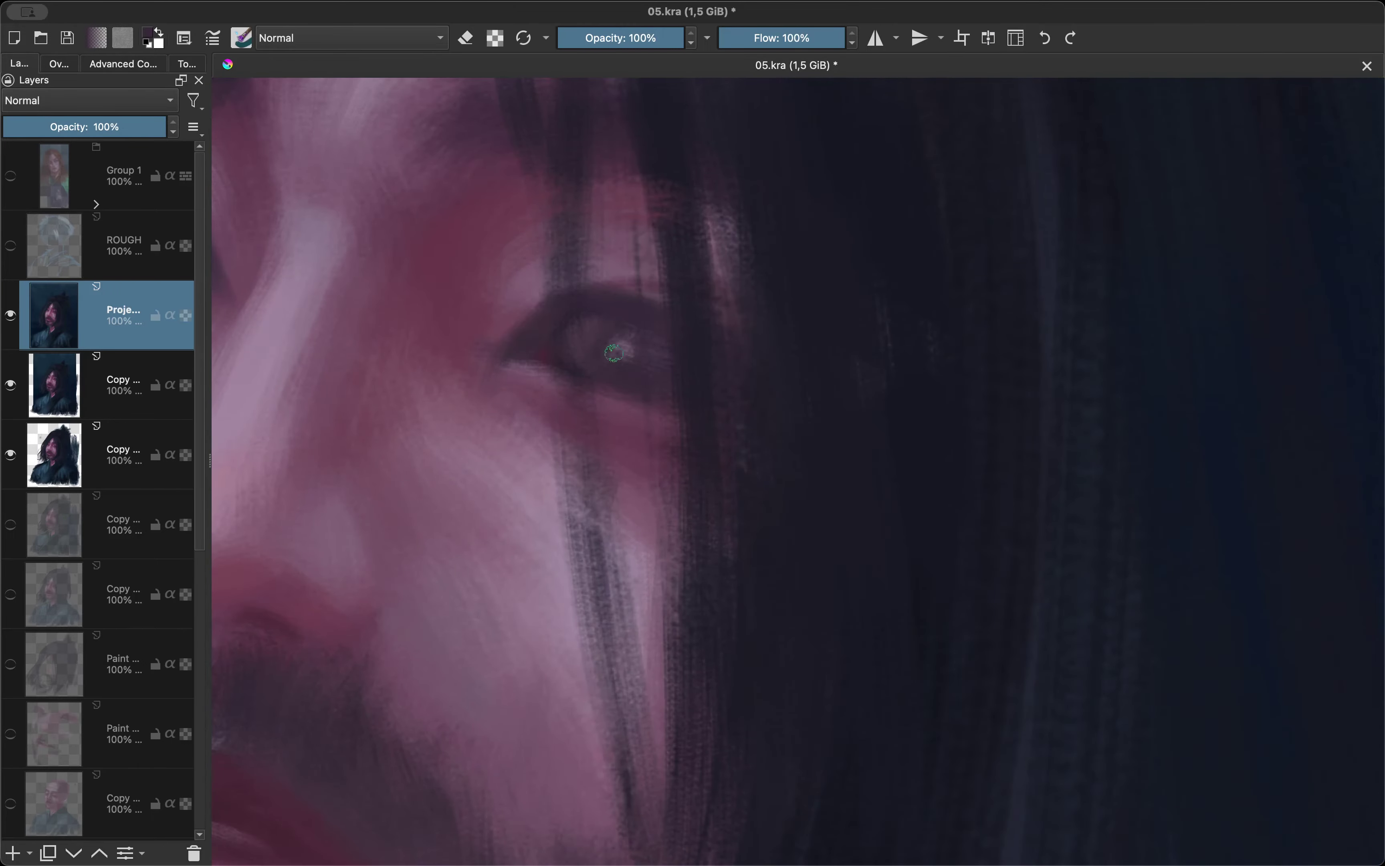
scroll(624, 358, "down", 5)
scroll(658, 401, "up", 4)
scroll(720, 500, "up", 2)
Shade near the eye with sampled skin colour, briefly rotating the canvas then resetting it.
left_click(721, 500, "ctrl")
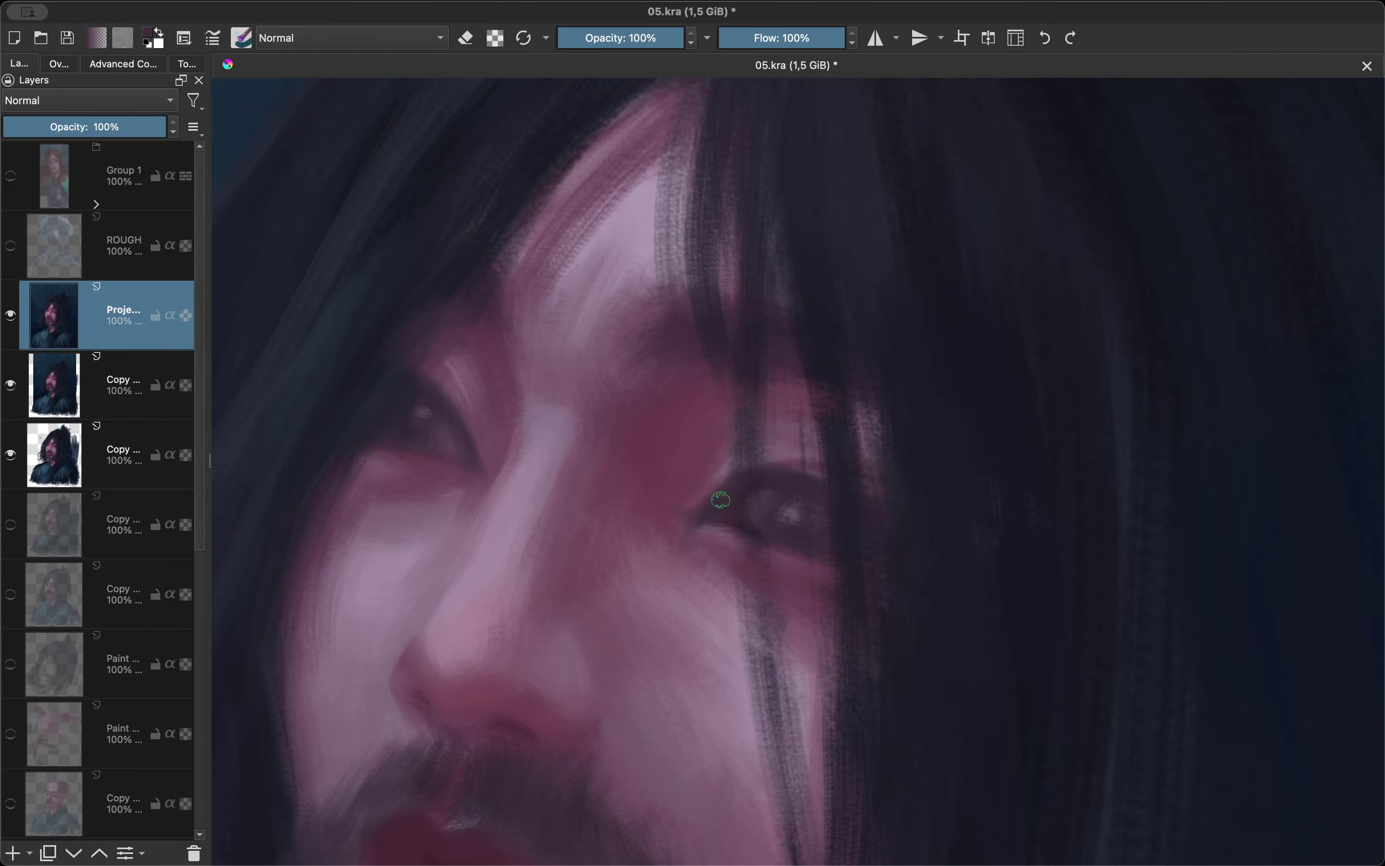
key("m")
left_click(698, 544, "ctrl")
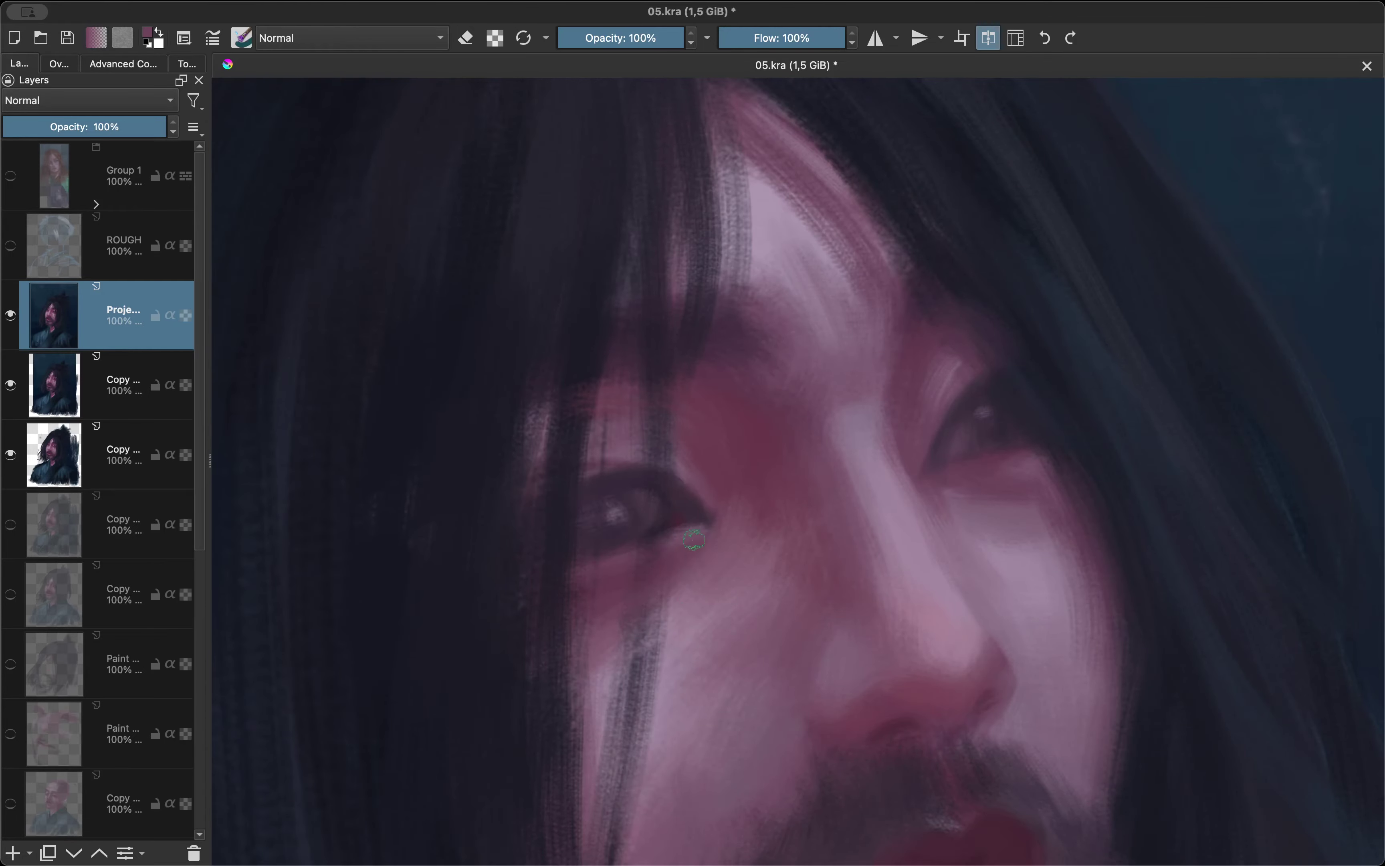
key("m")
left_click_drag(735, 440, 734, 501)
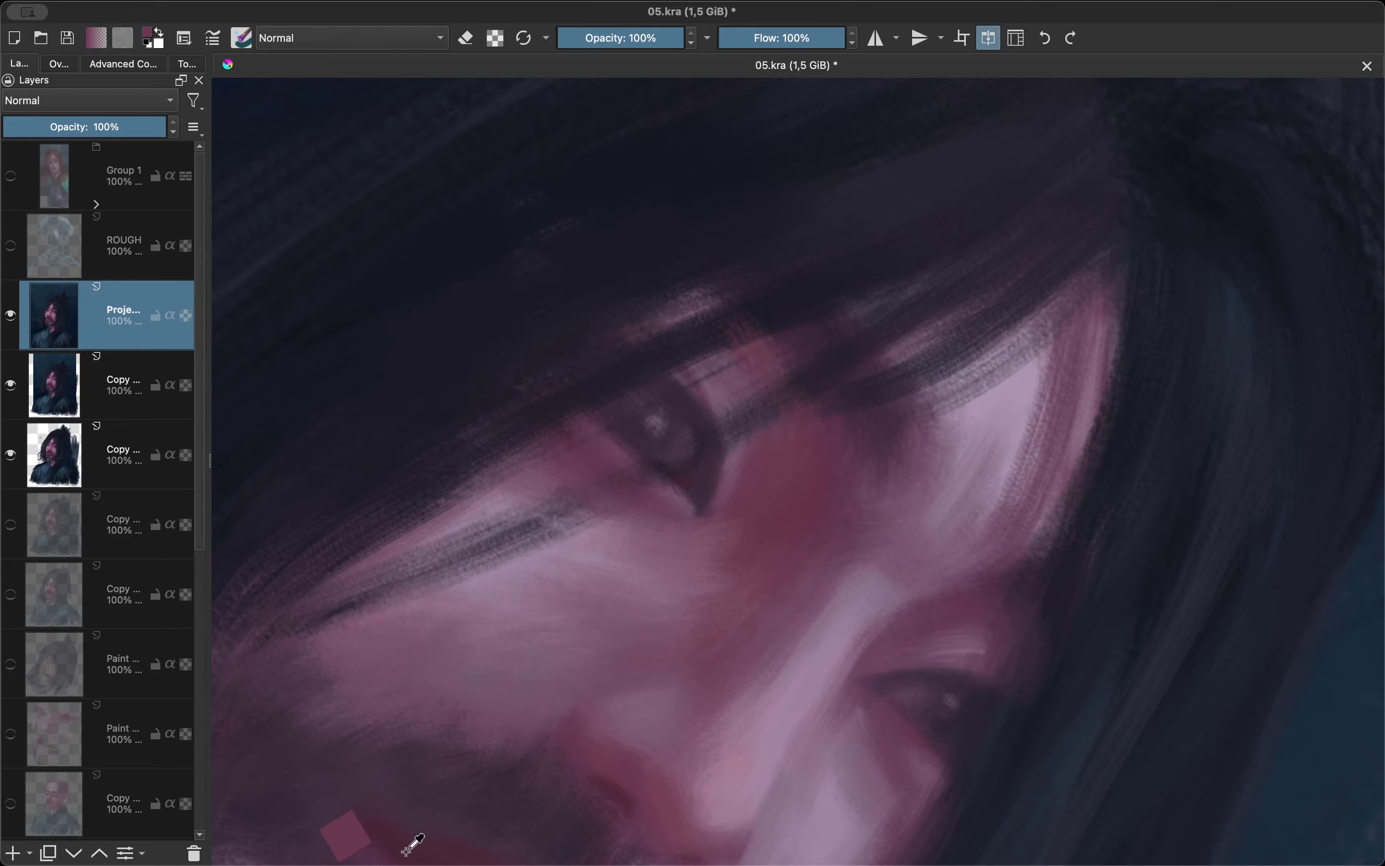
key("5")
scroll(677, 498, "down", 5)
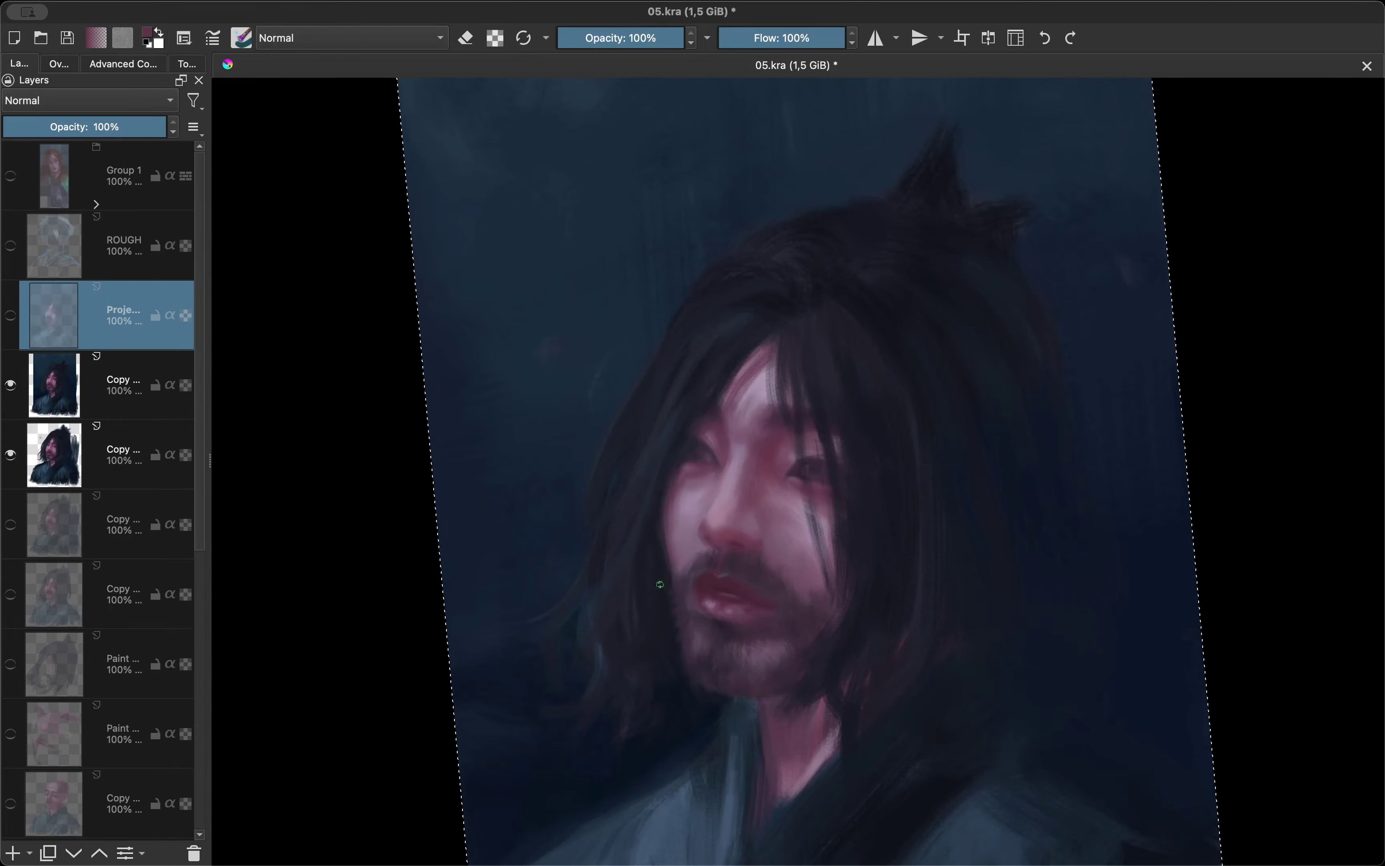
scroll(694, 458, "up", 5)
Refine the face with sampled pink tones, flipping the mirrored view to check proportions.
left_click(695, 459, "ctrl")
scroll(699, 430, "down", 3)
key("m")
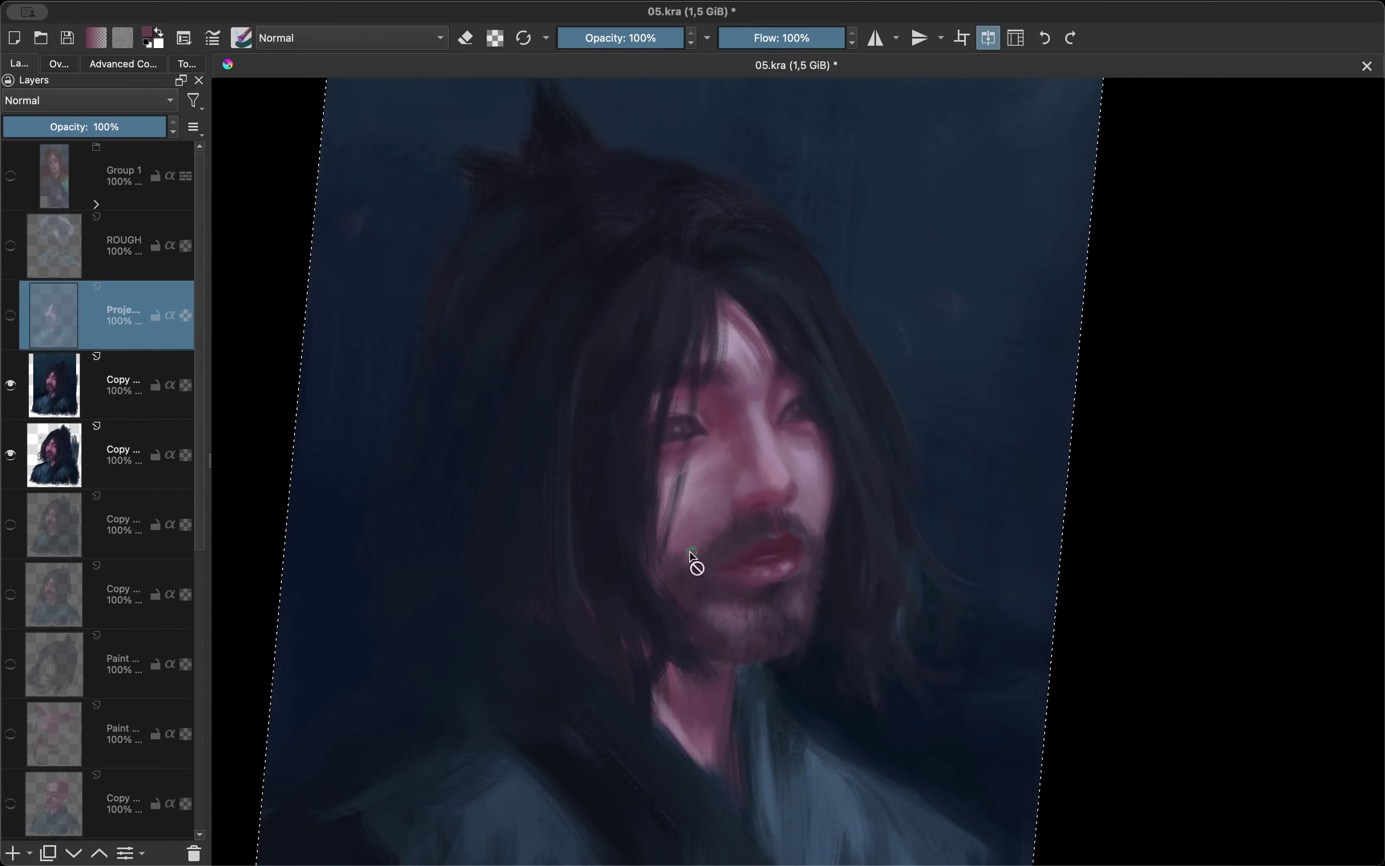
scroll(696, 563, "up", 3)
scroll(792, 367, "down", 3)
key("m")
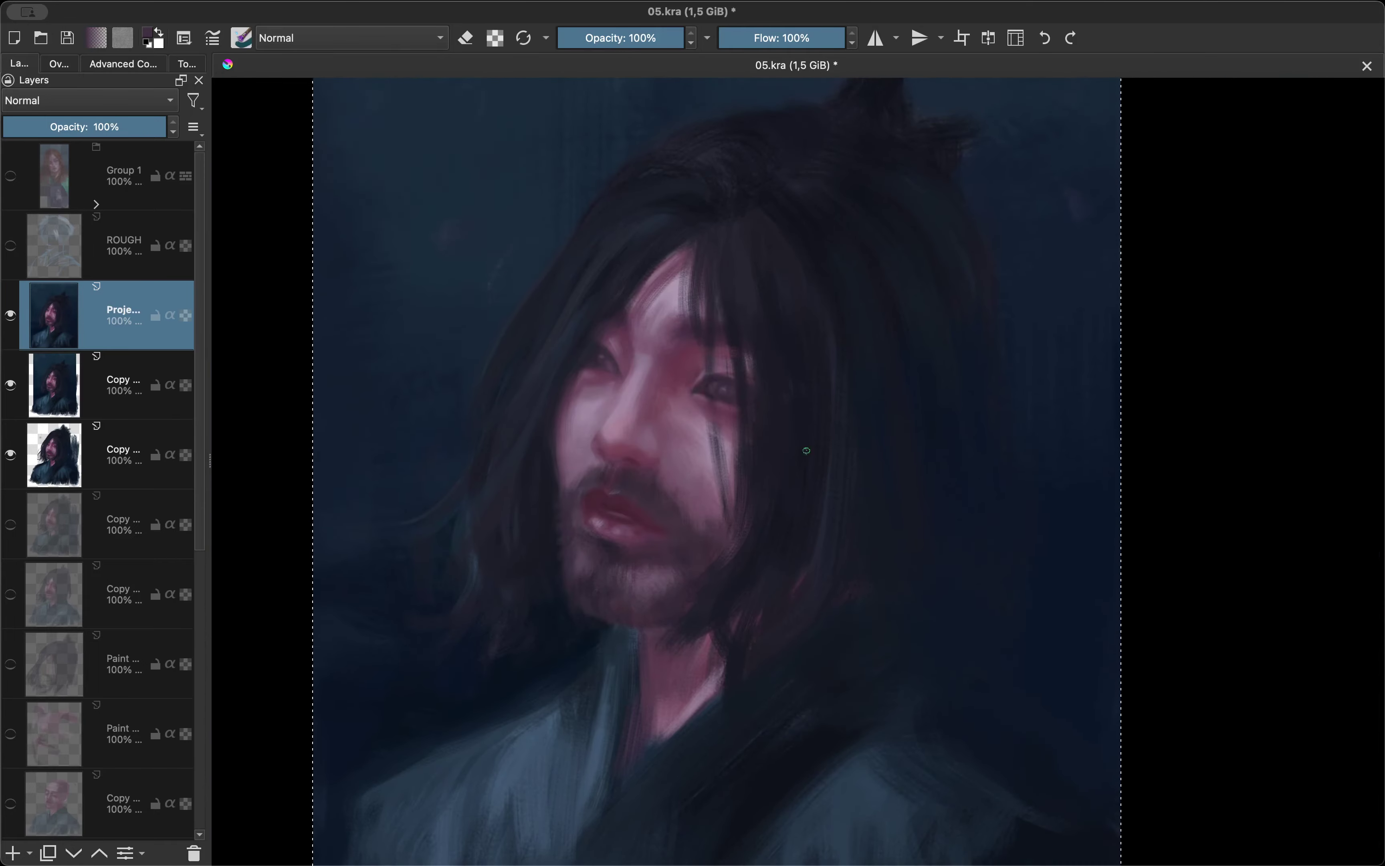
scroll(754, 234, "up", 3)
scroll(715, 229, "down", 2)
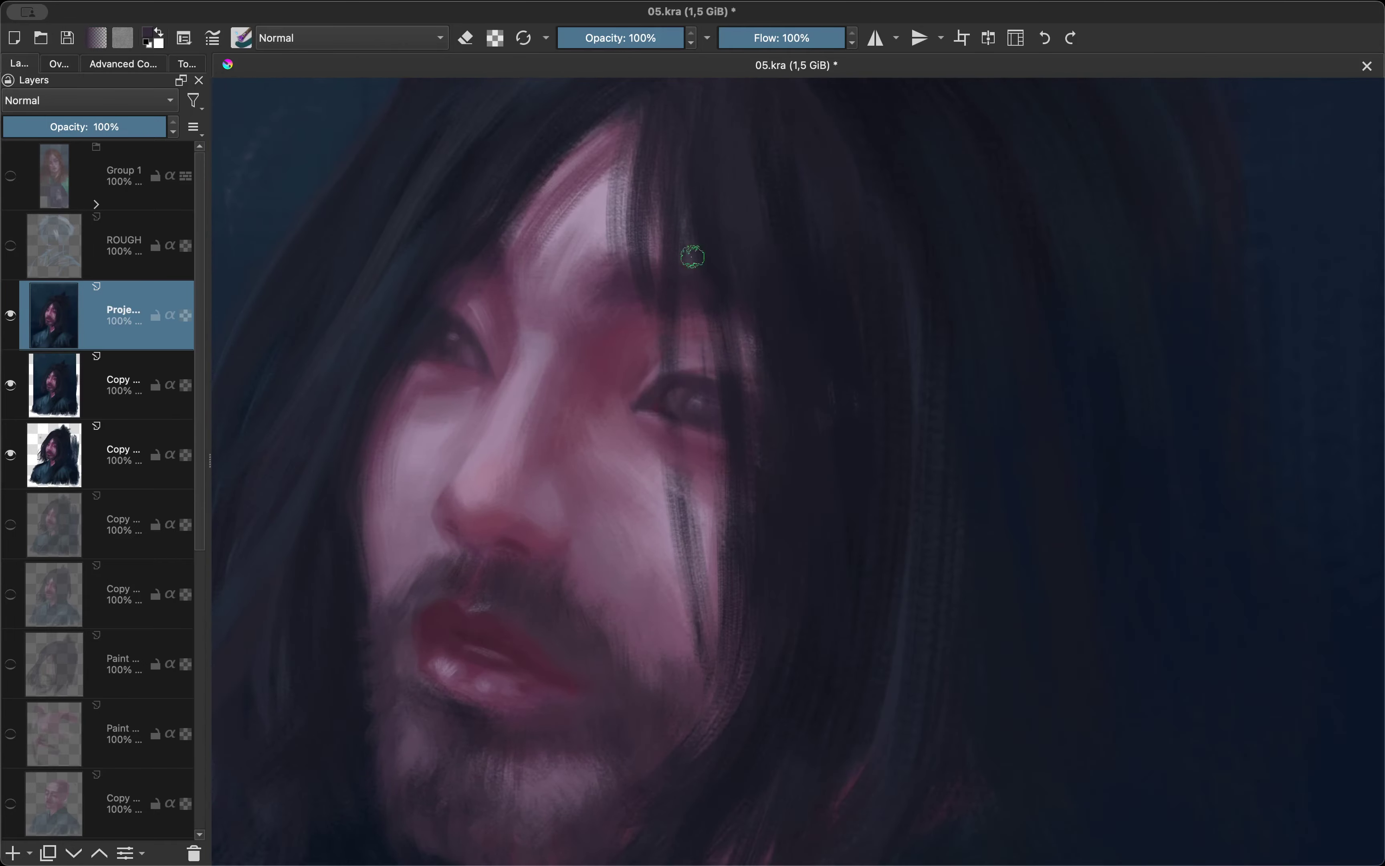
key("m")
left_click(598, 380, "ctrl")
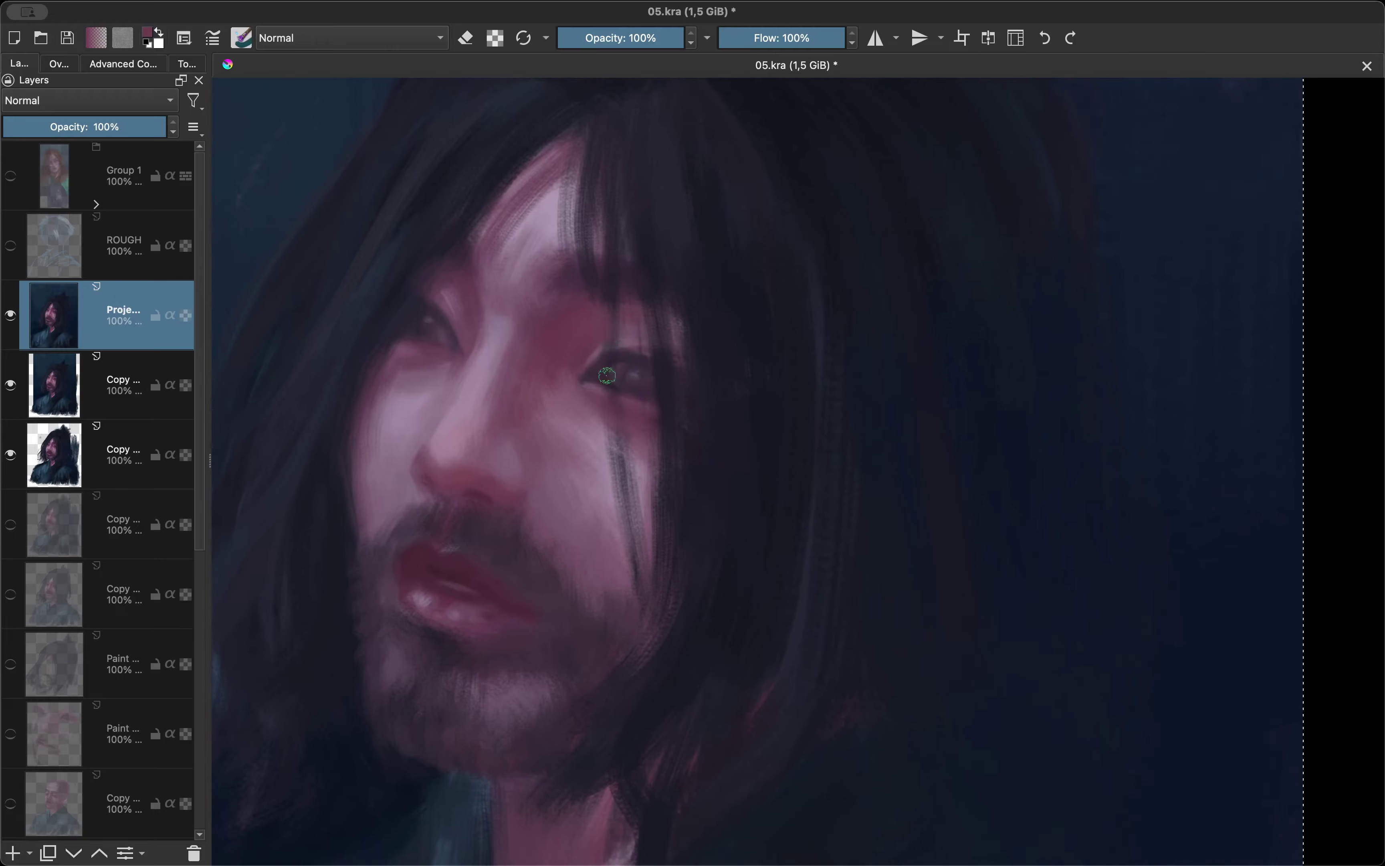
key("m")
scroll(605, 353, "down", 5)
Review the whole painting in mirrored and tilted views while adjusting the face shading.
key("m")
key("6")
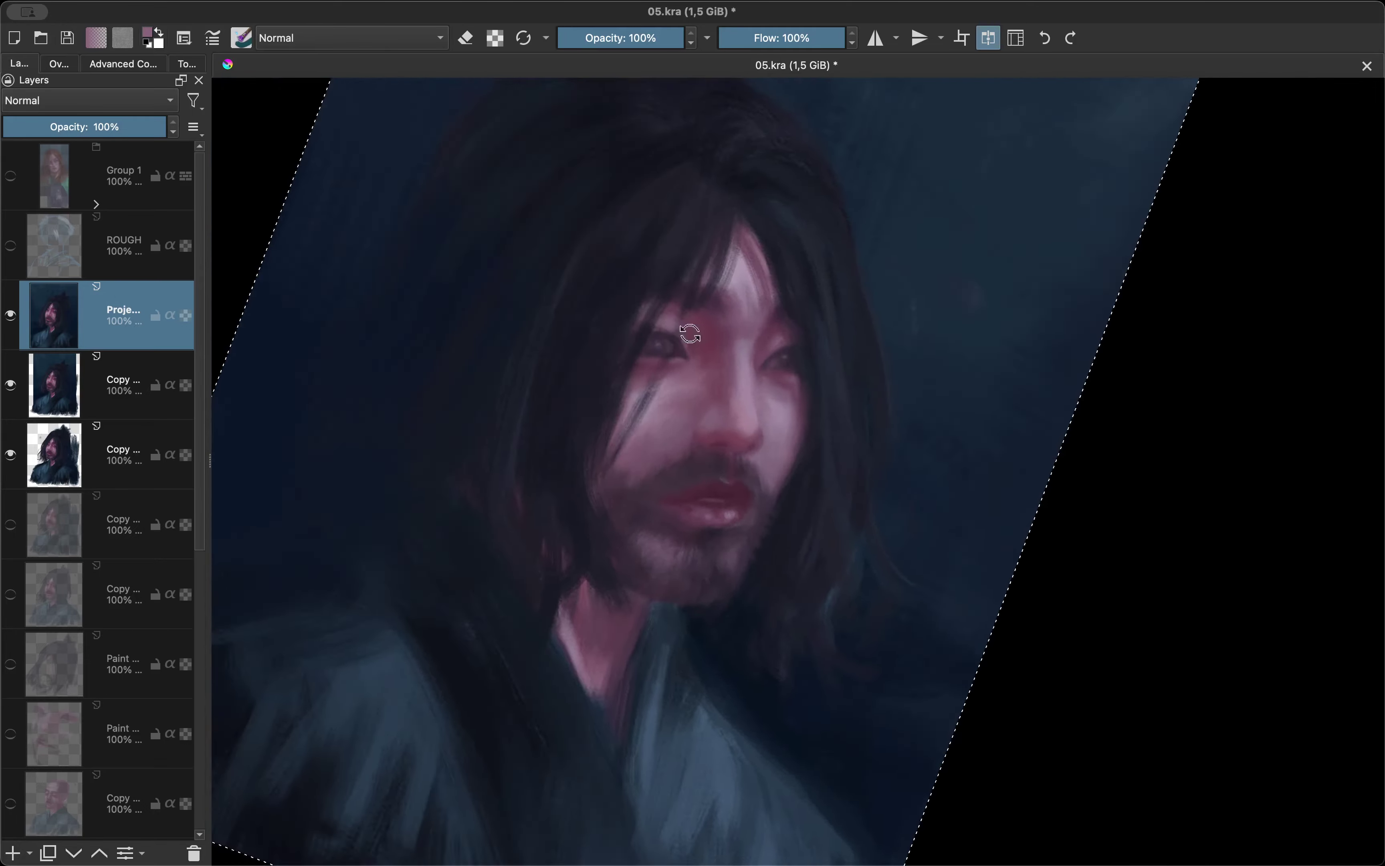
key("5")
key("m")
scroll(560, 321, "up", 3)
scroll(560, 321, "up", 5)
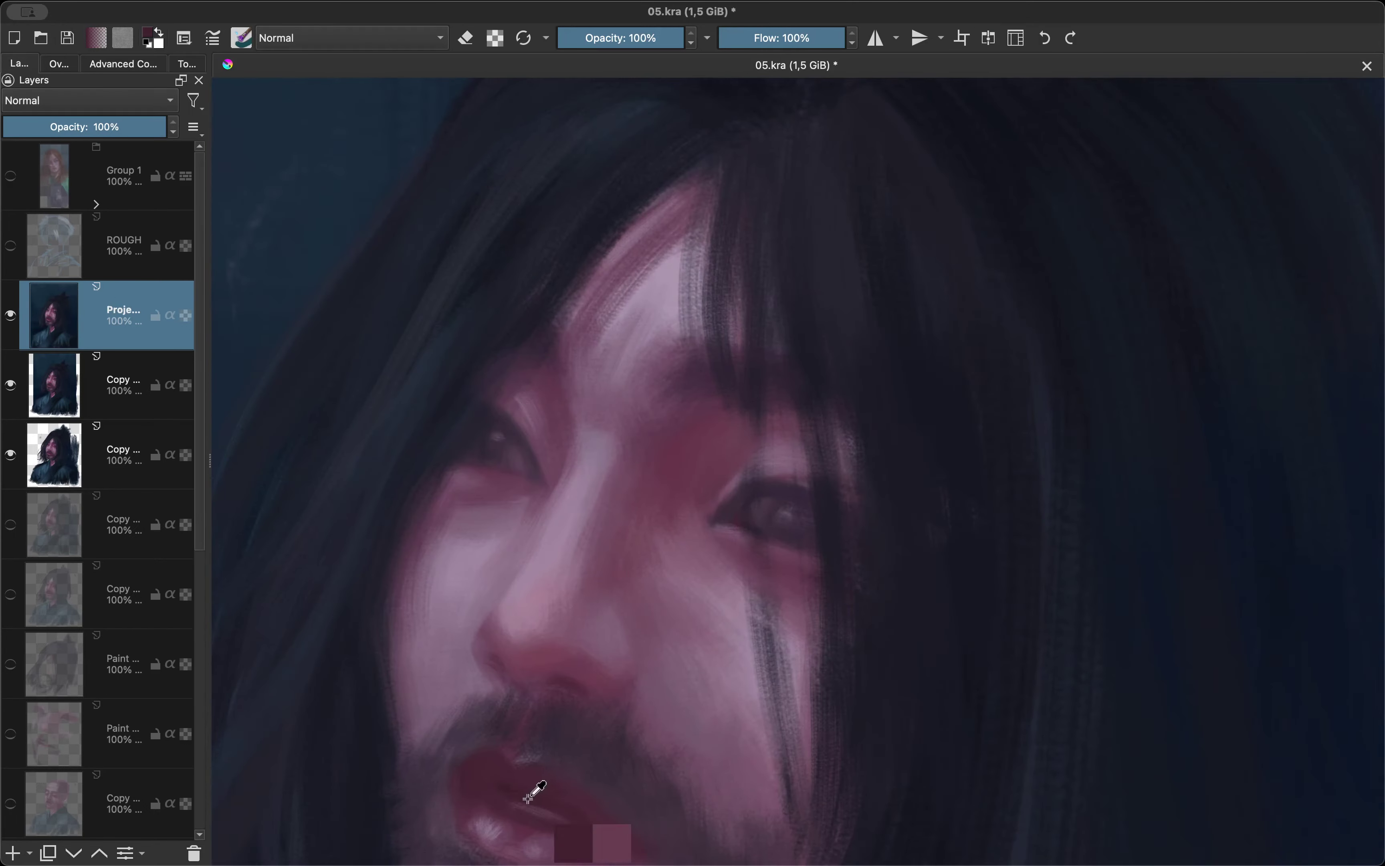
scroll(809, 472, "down", 3)
scroll(786, 448, "up", 3)
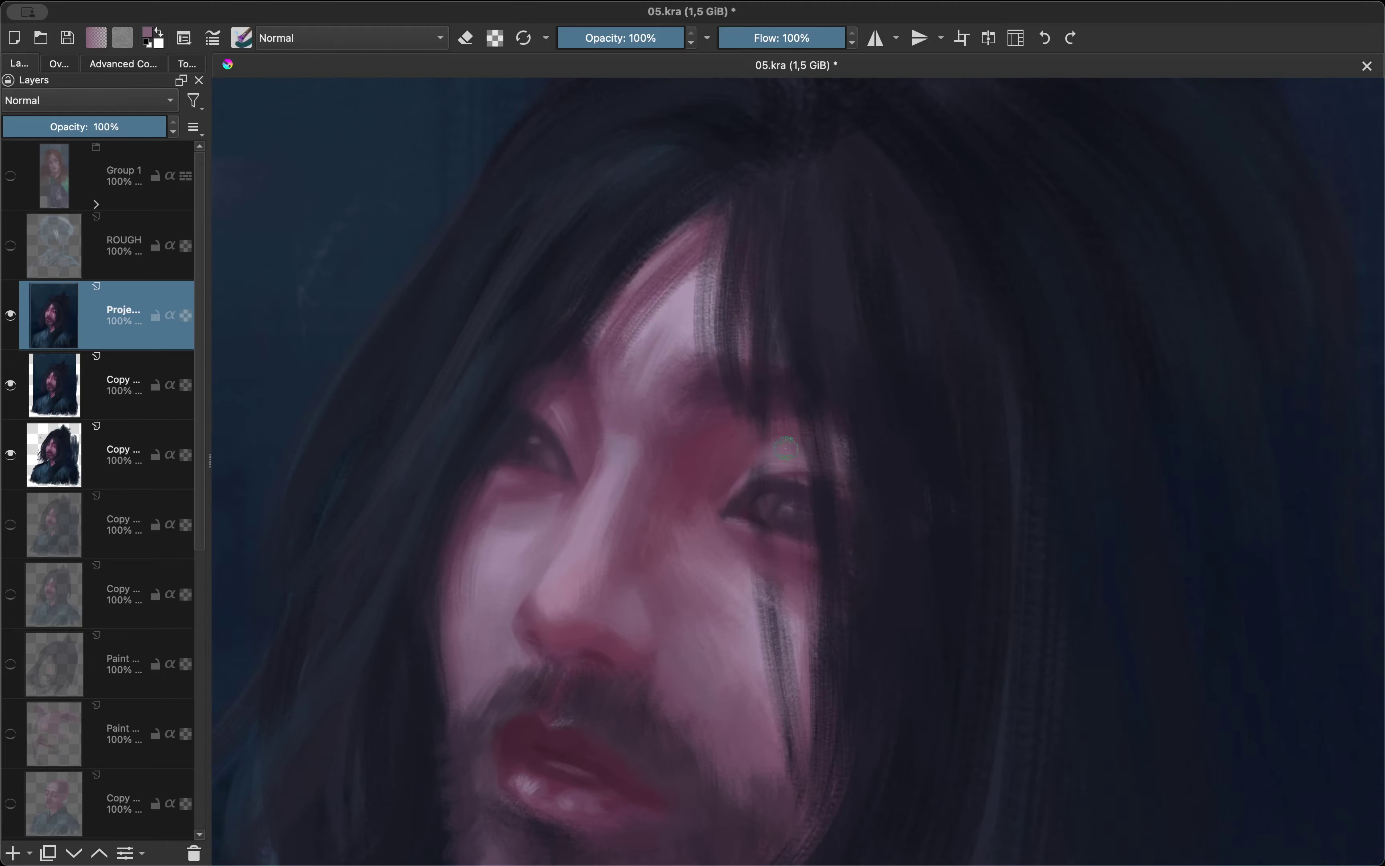
key("m")
scroll(754, 475, "down", 2)
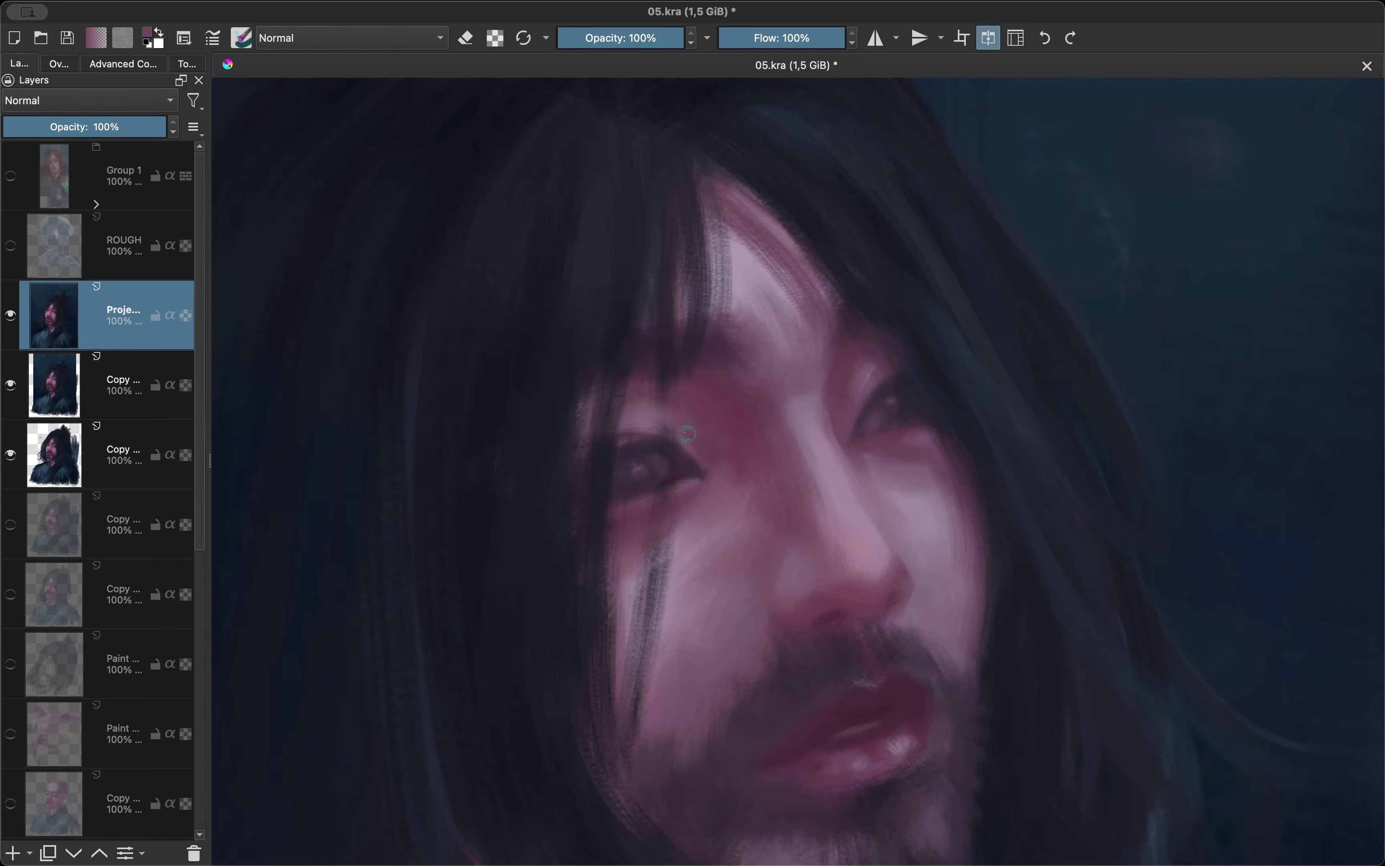
scroll(621, 490, "down", 2)
key("m")
scroll(620, 490, "up", 4)
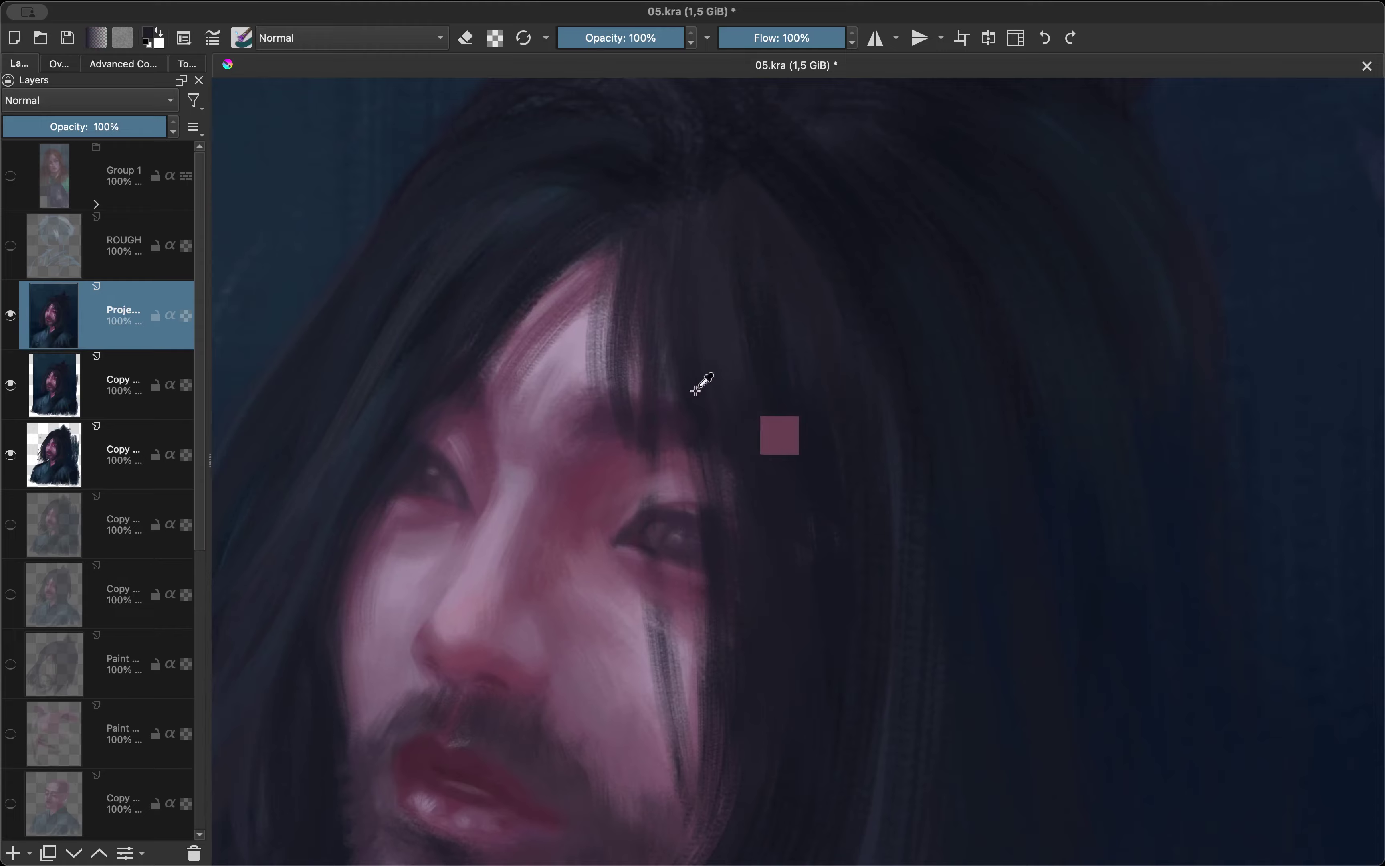
Add dark hair-colour accents and pink tones chosen from the quick colour wheel.
left_click(646, 413, "ctrl")
key("m")
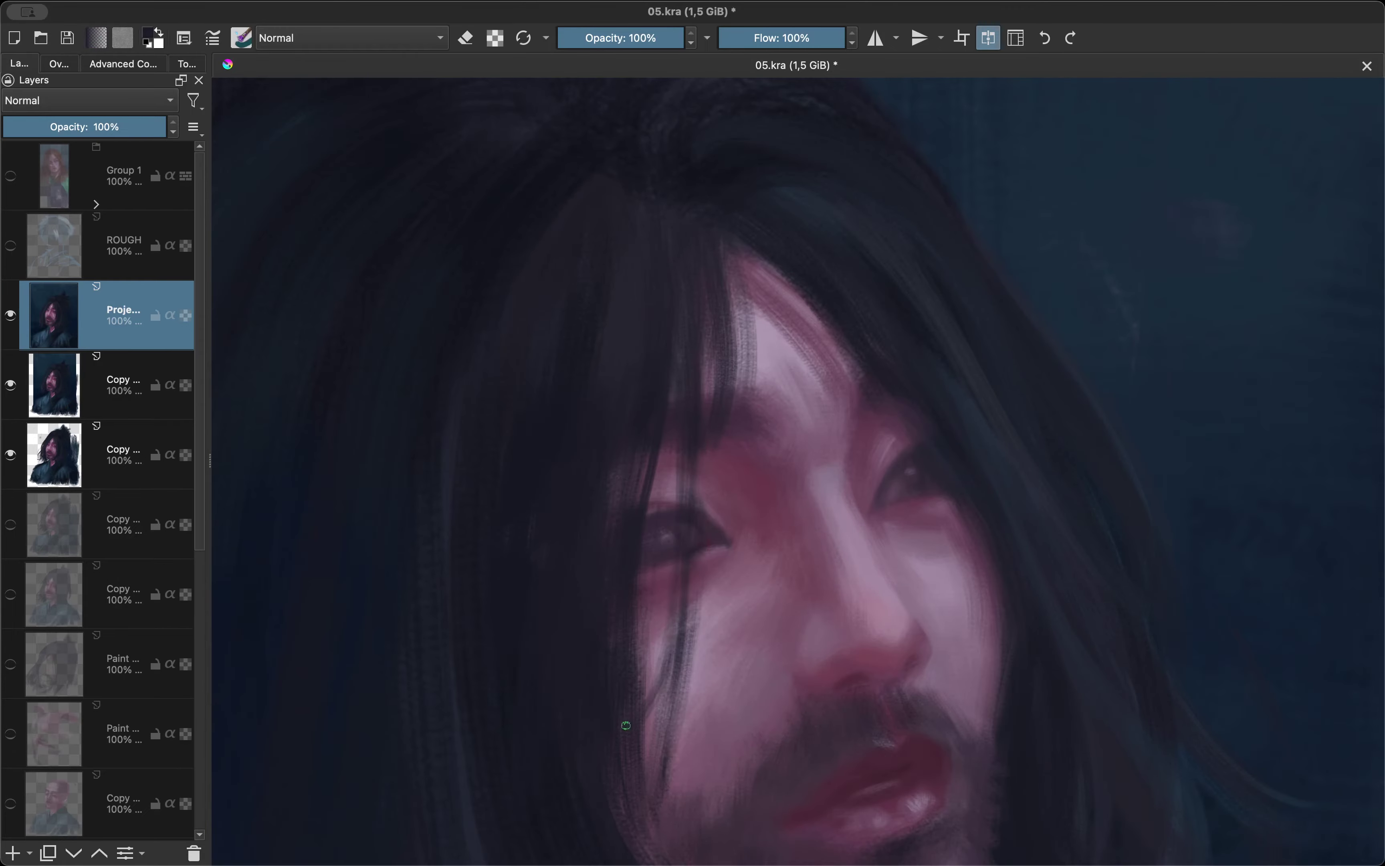
key("m")
scroll(569, 606, "down", 2)
scroll(705, 699, "down", 3)
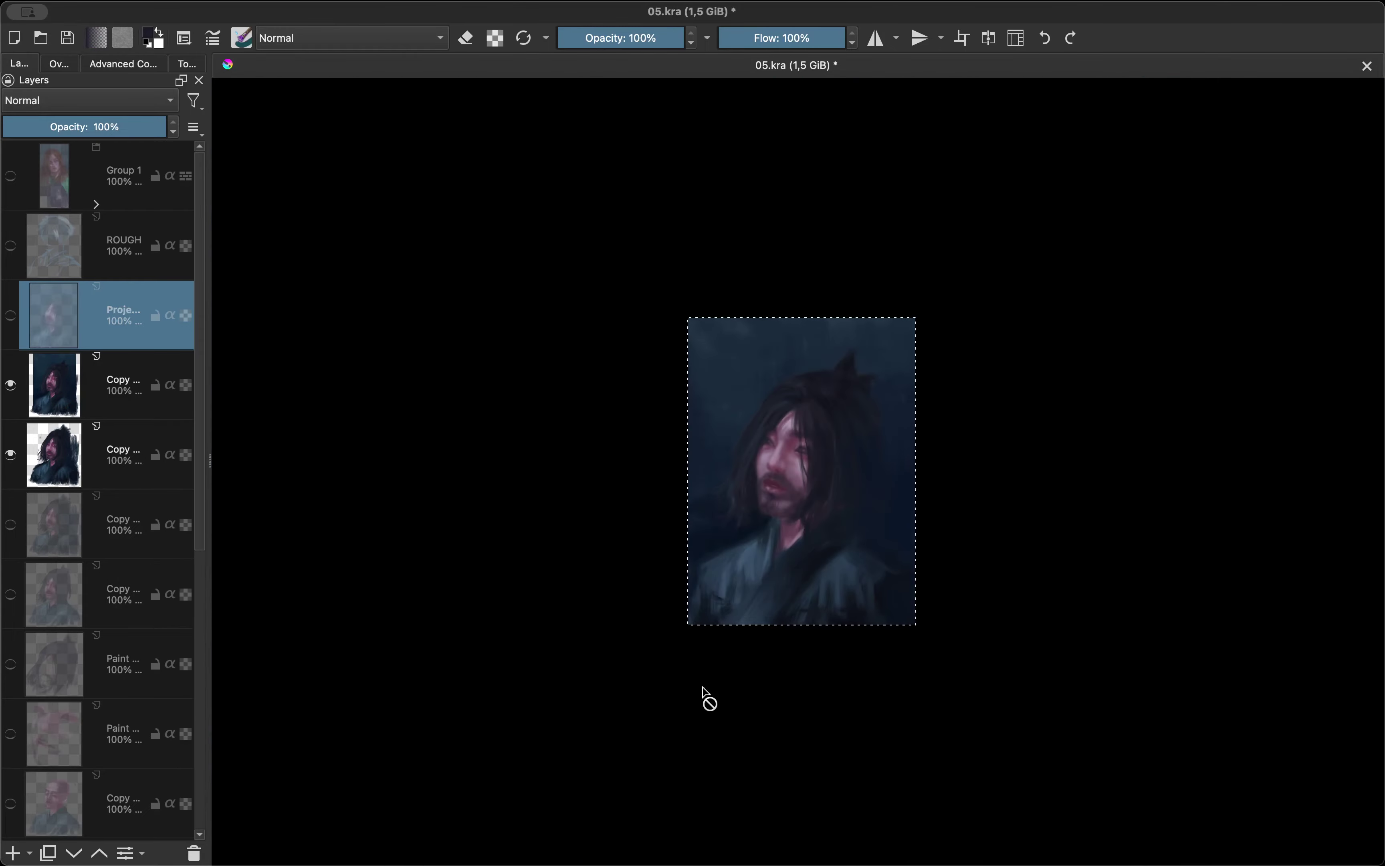
scroll(708, 499, "up", 5)
key("m")
key("shift+i")
left_click(626, 739, "ctrl")
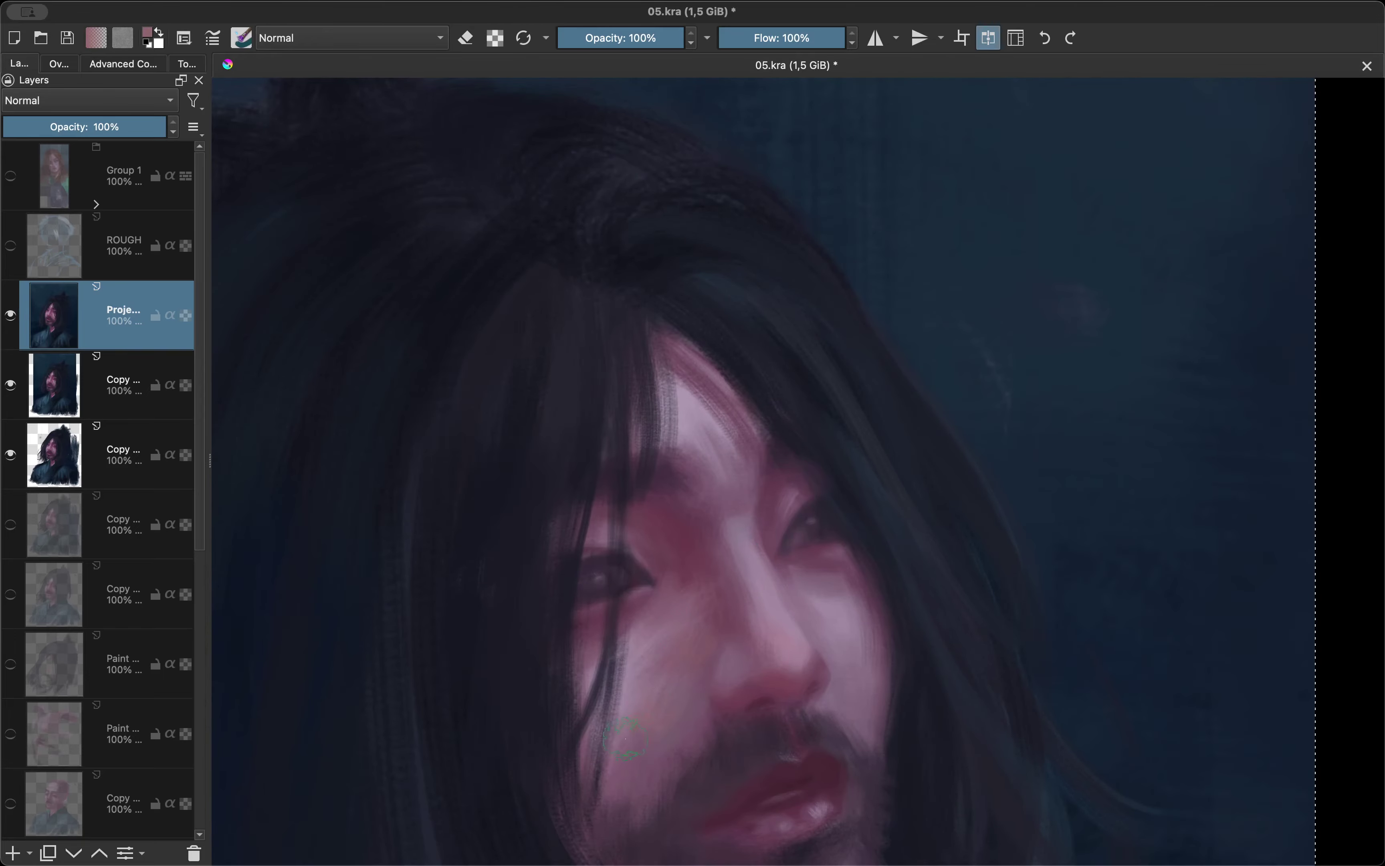
key("m")
key("shift+i")
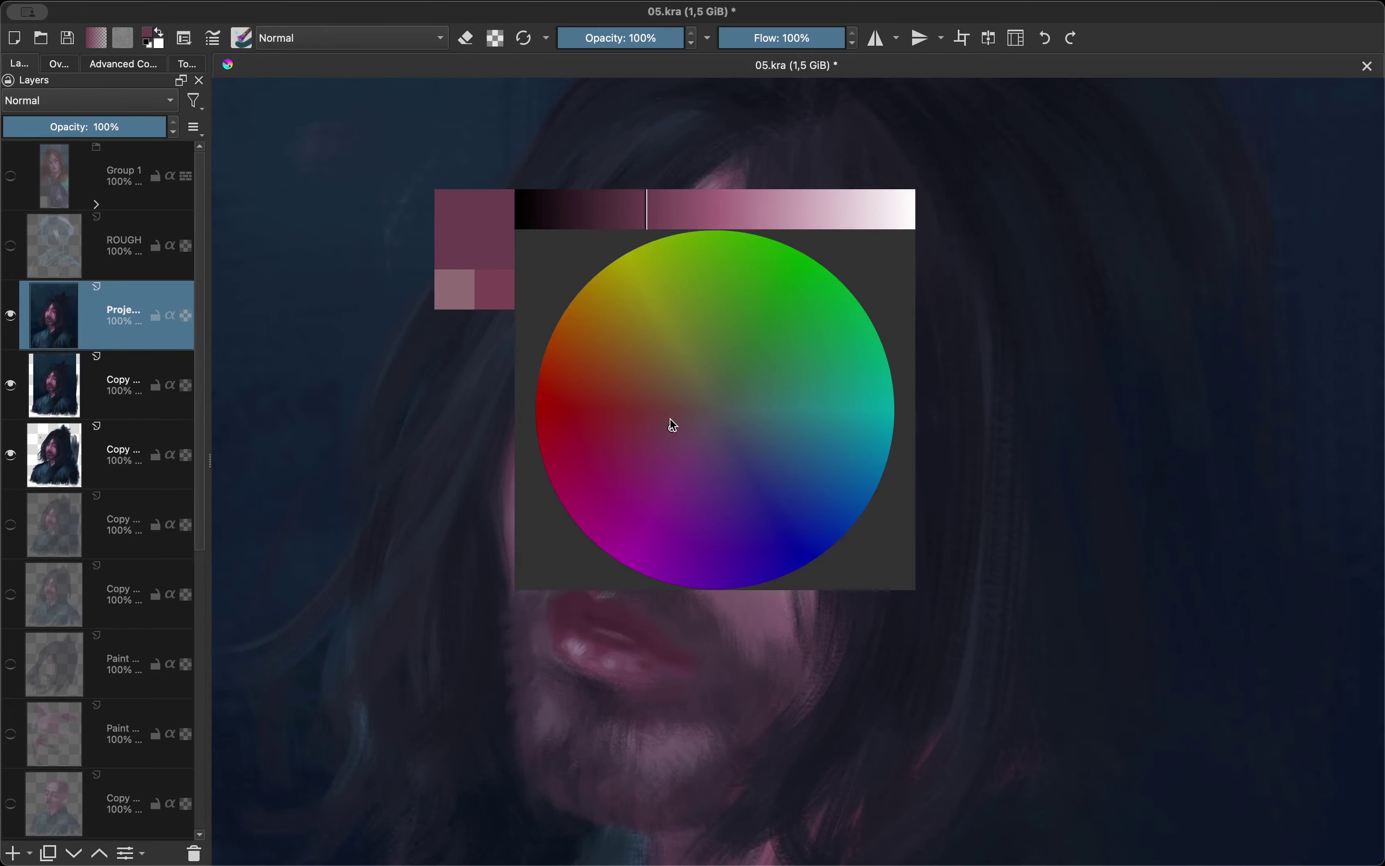
left_click(671, 467)
Refine the skin beside the nose and near the eye with sampled tones.
left_click(639, 441, "ctrl")
key("m")
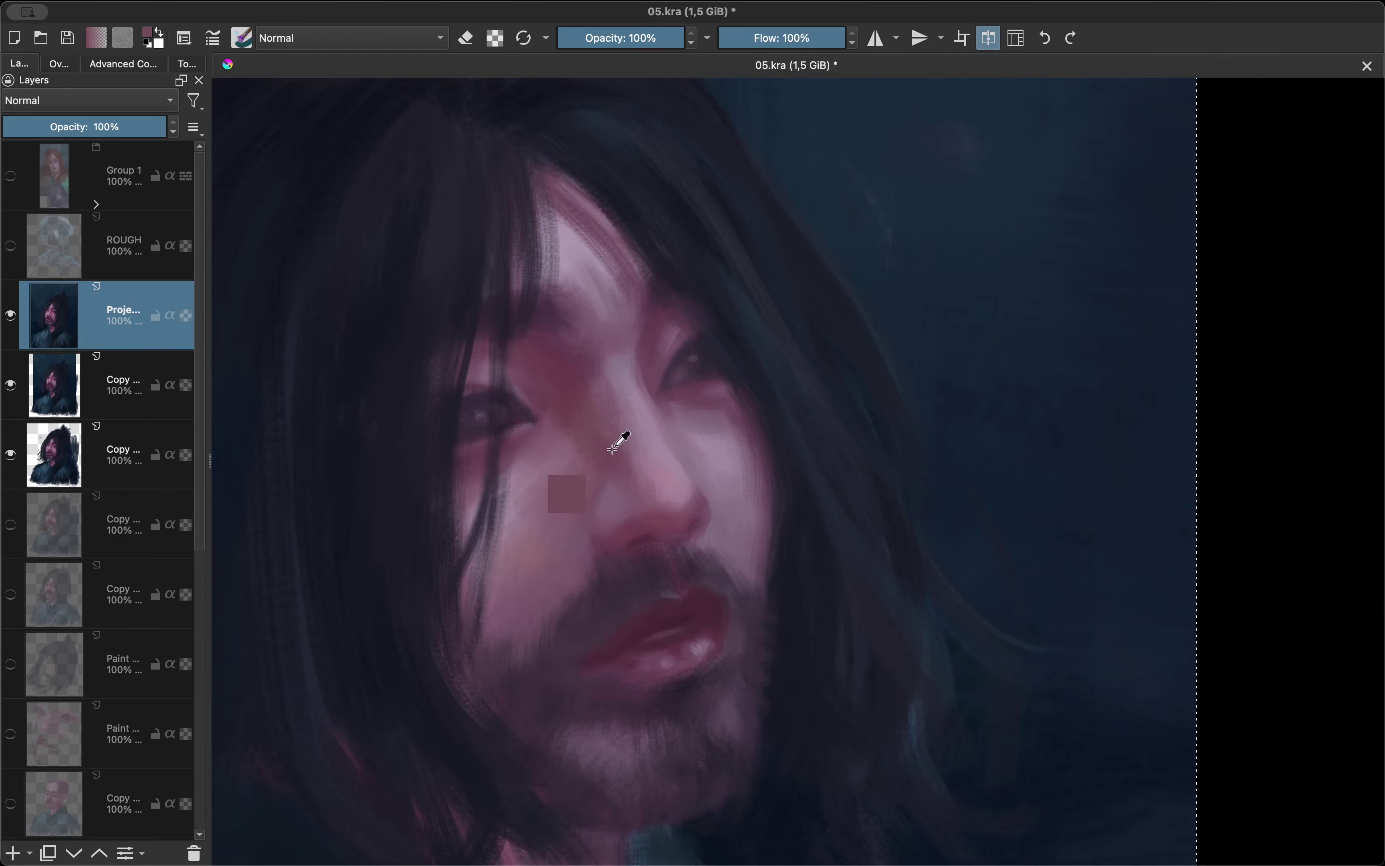
key("m")
key("e")
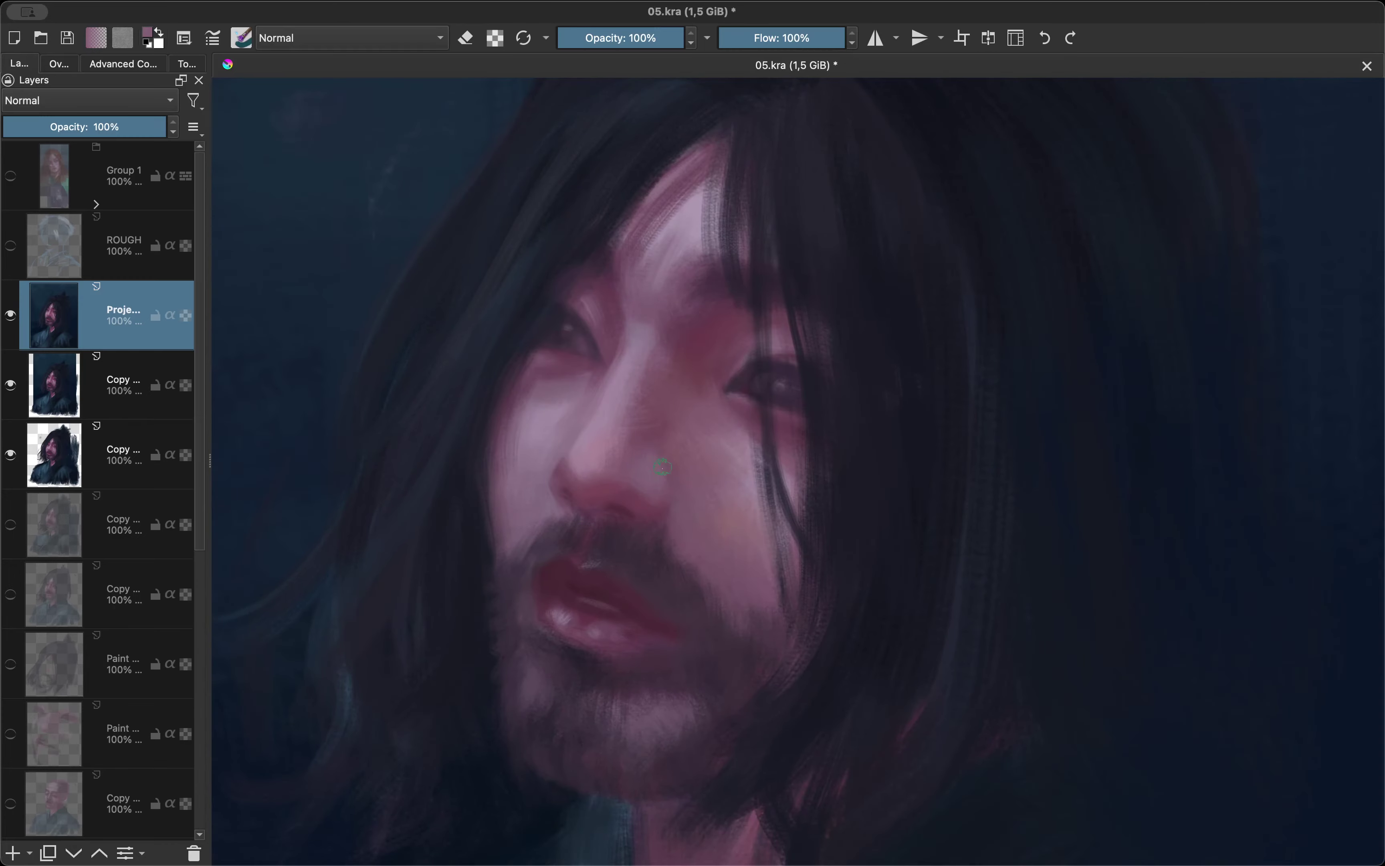
key("m")
left_click(604, 429, "ctrl")
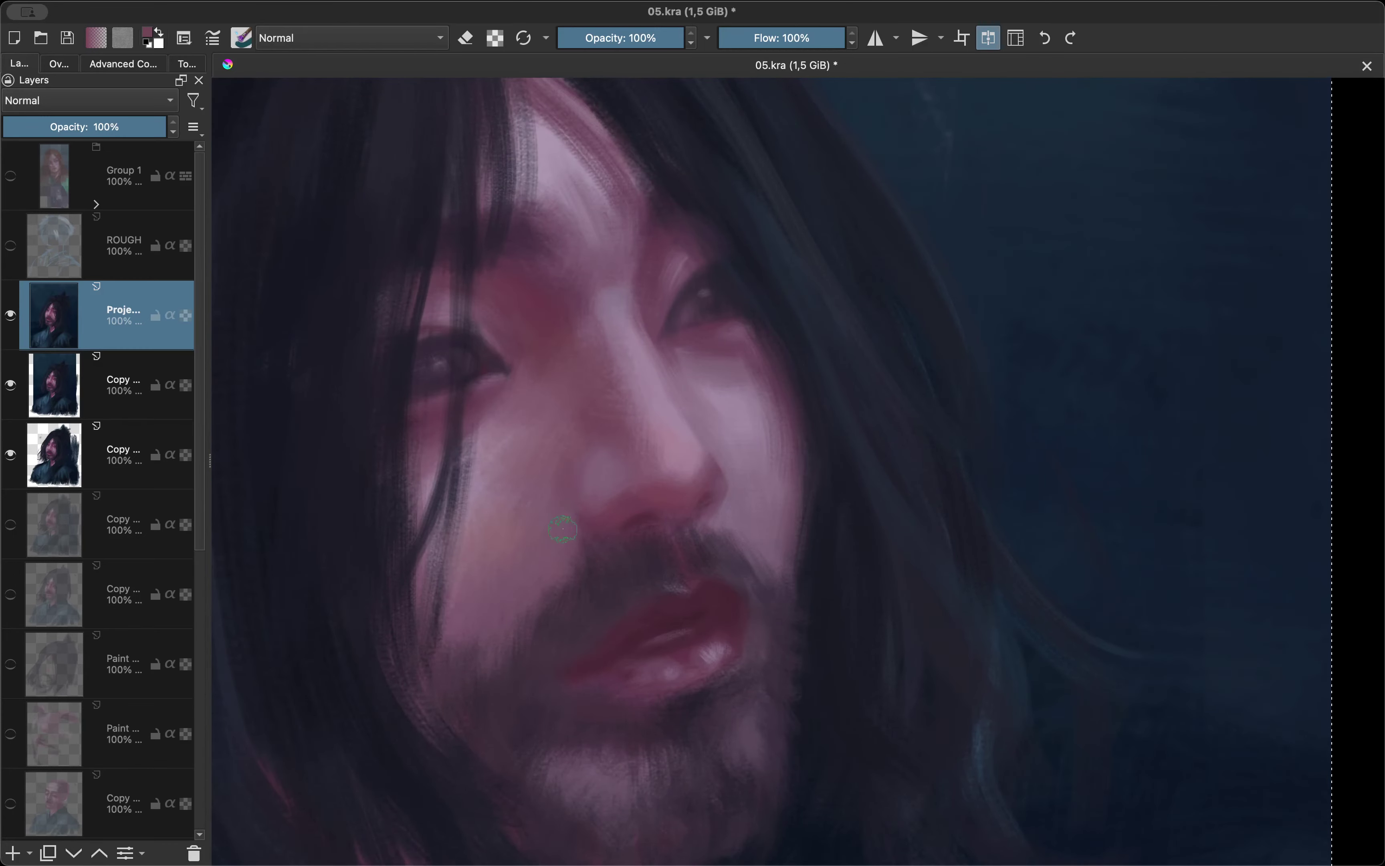
key("m")
scroll(575, 465, "up", 5)
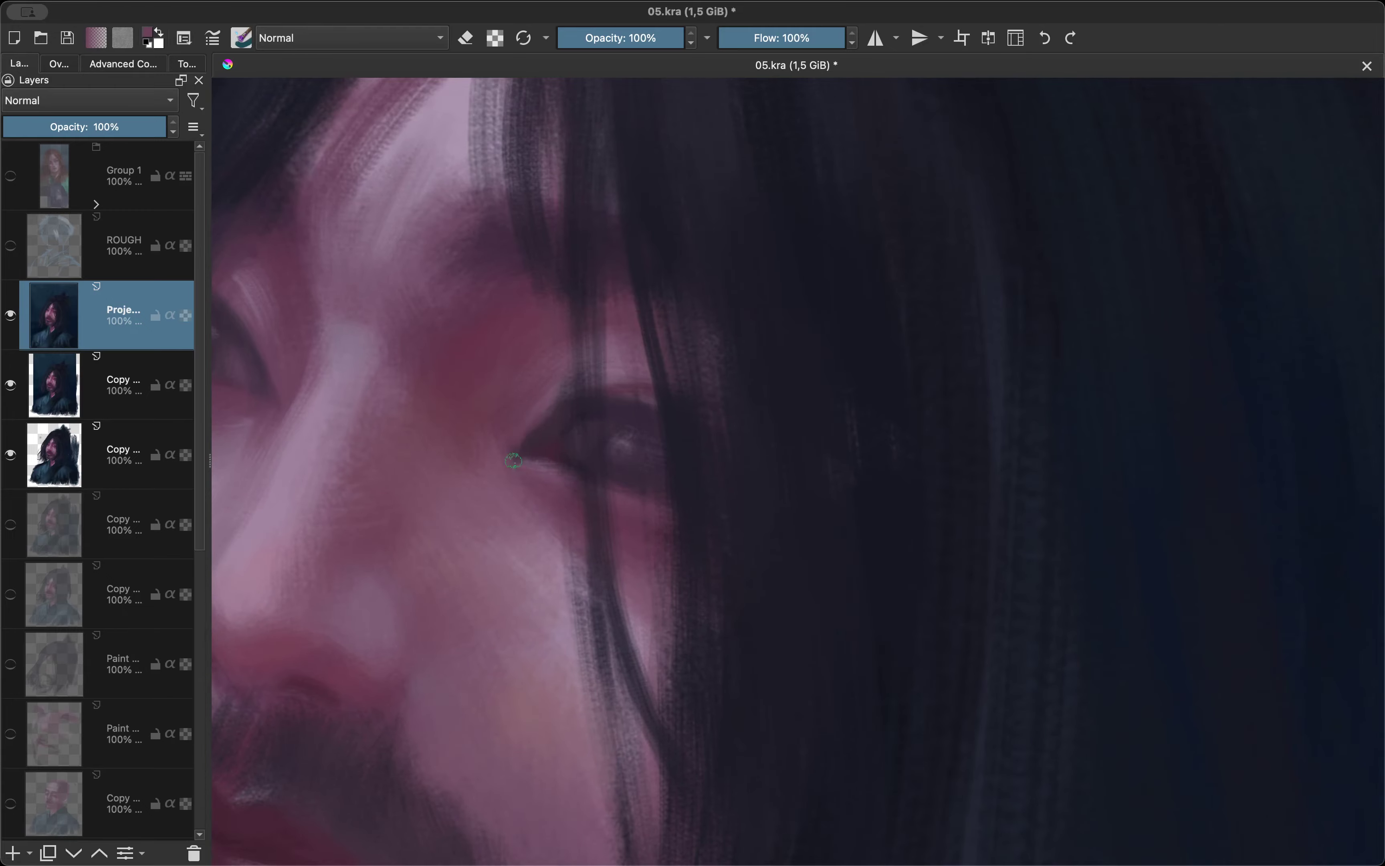
scroll(513, 461, "down", 5)
key("m")
left_click(742, 355, "ctrl")
key("m")
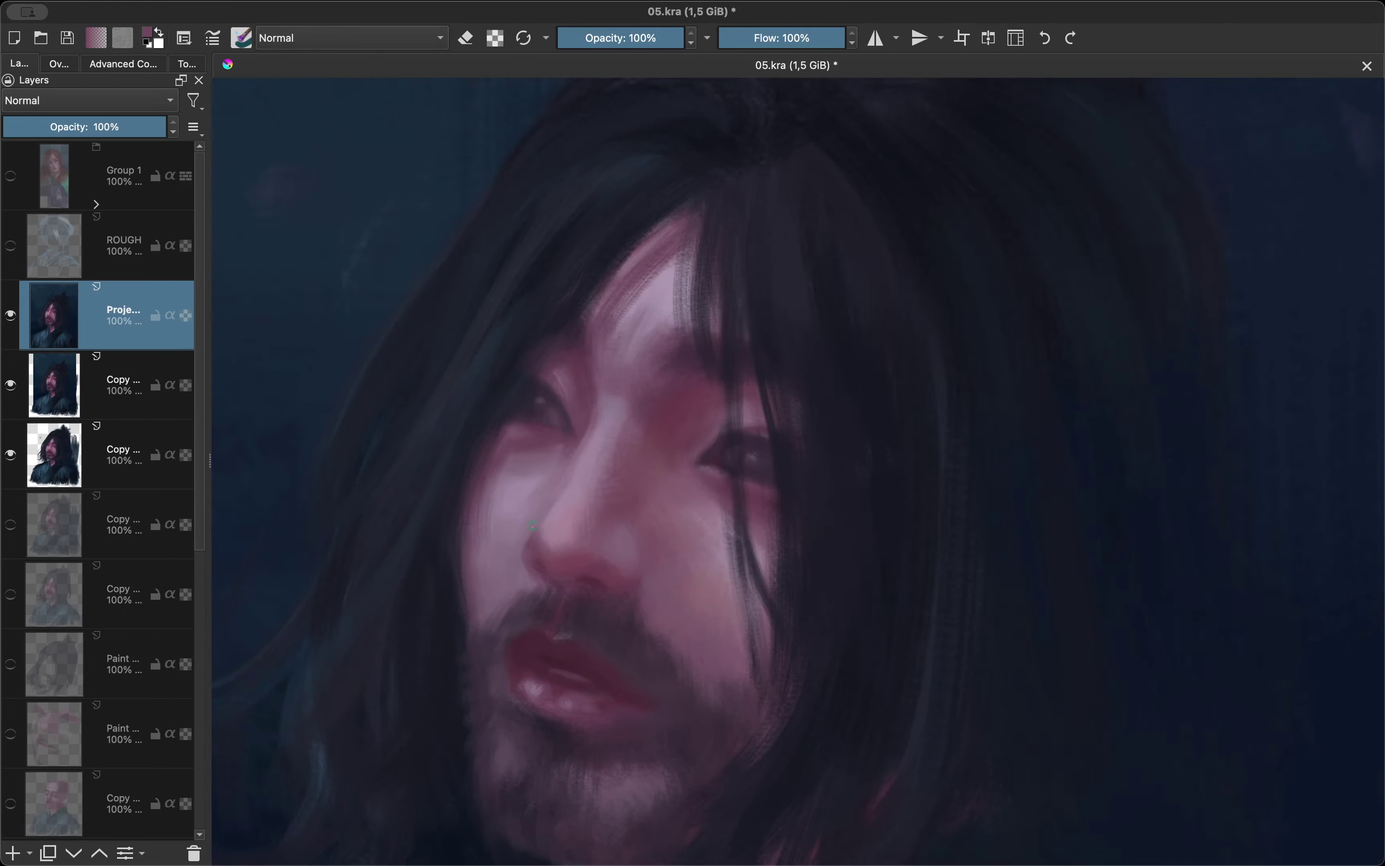
Check the face in mirrored view and pan to centre the eye.
scroll(532, 525, "down", 3)
scroll(573, 430, "up", 3)
scroll(601, 372, "down", 4)
scroll(630, 304, "up", 2)
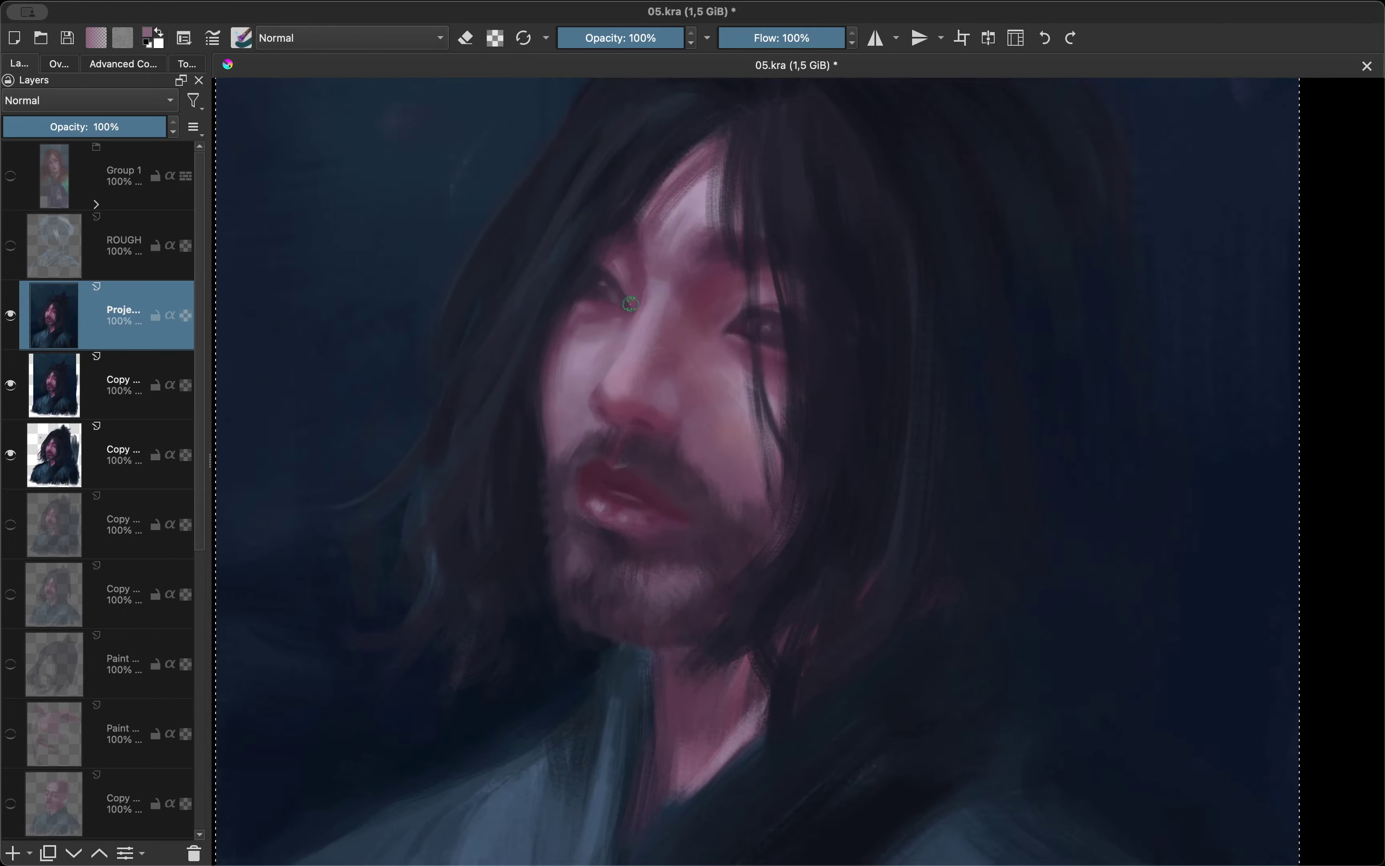
key("m")
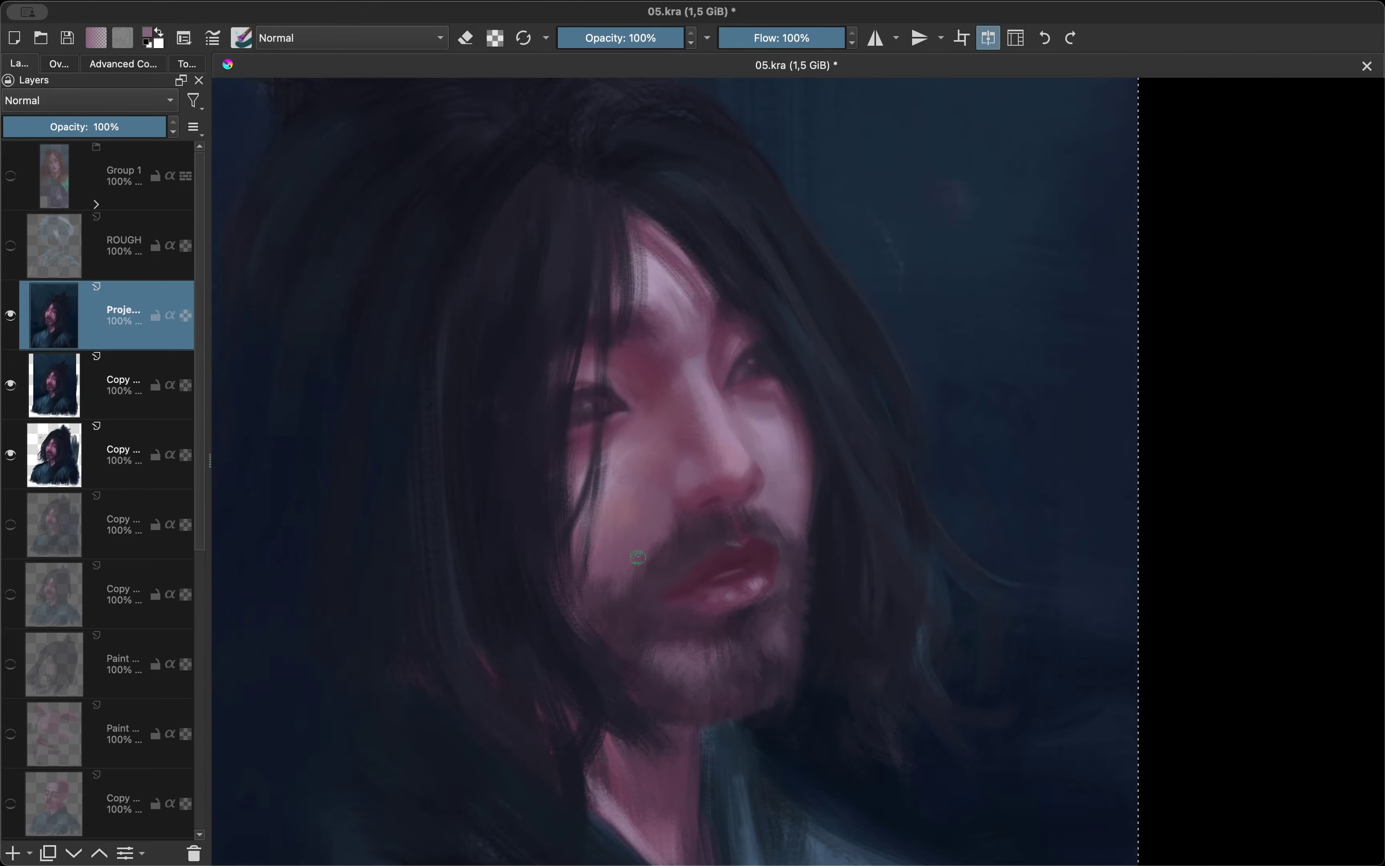
key("m")
scroll(637, 557, "up", 2)
key("m")
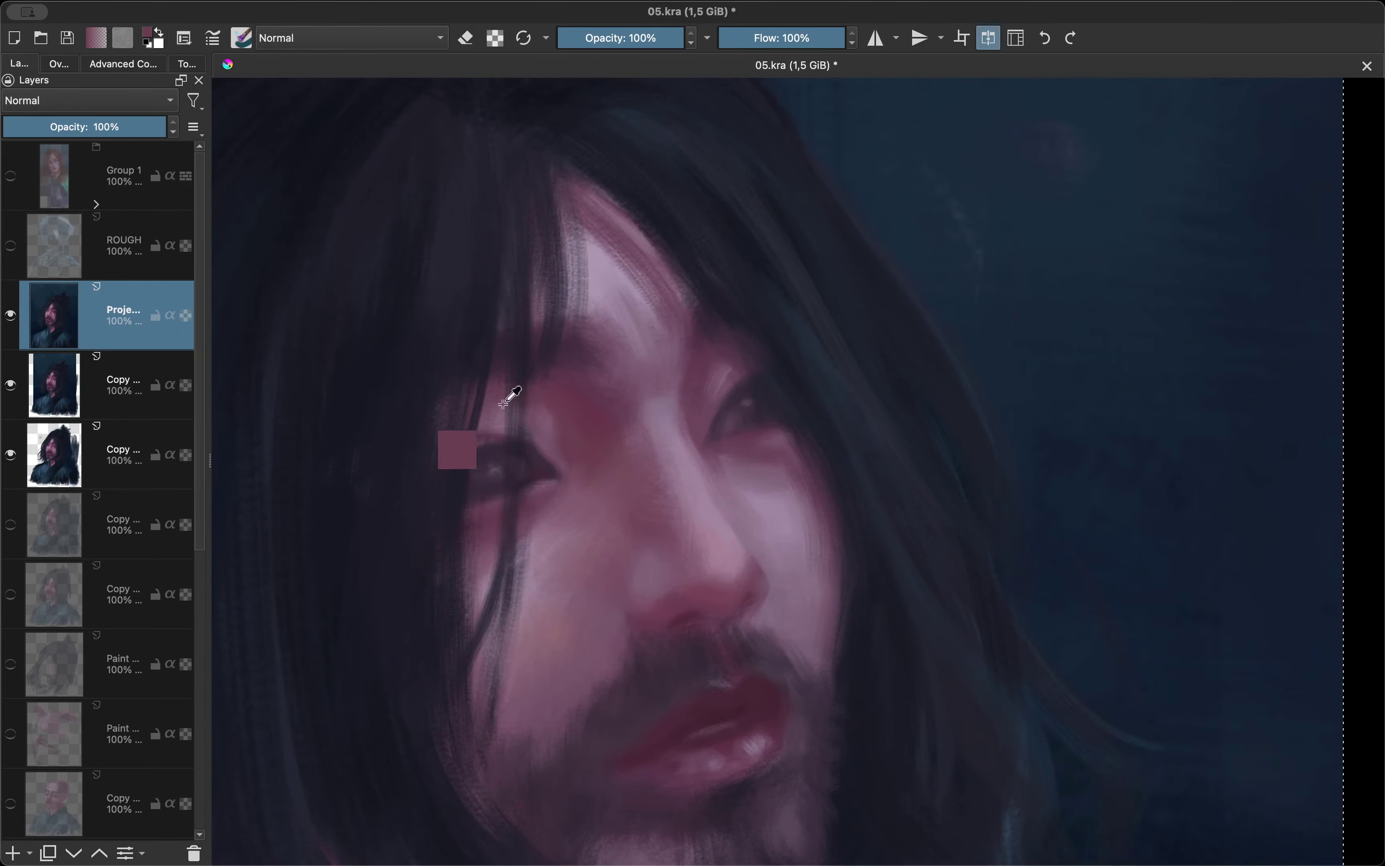
scroll(441, 450, "up", 2)
left_click_drag(408, 429, 590, 350)
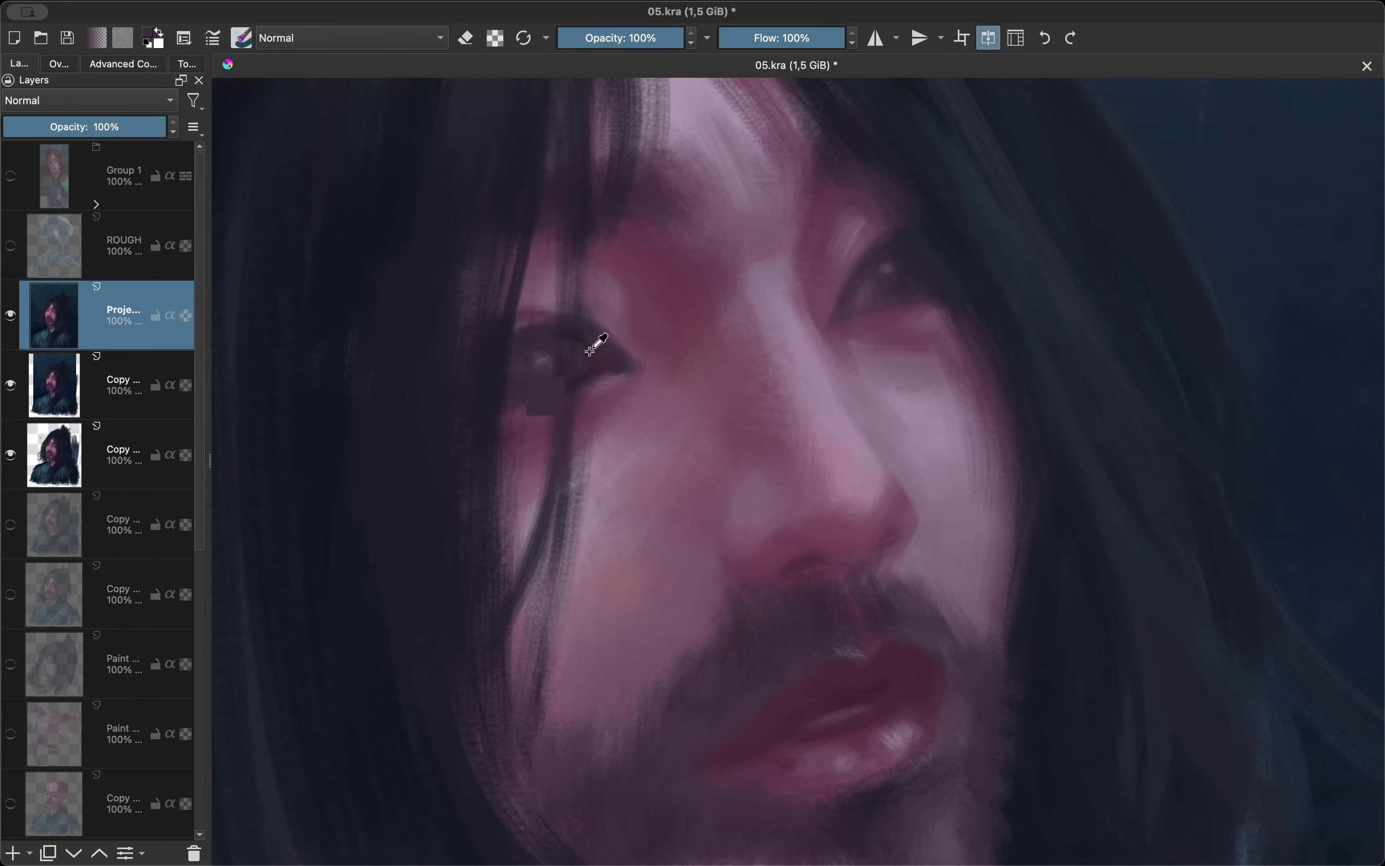
Check the whole portrait in mirrored view with a slight canvas tilt.
key("m")
scroll(453, 375, "down", 3)
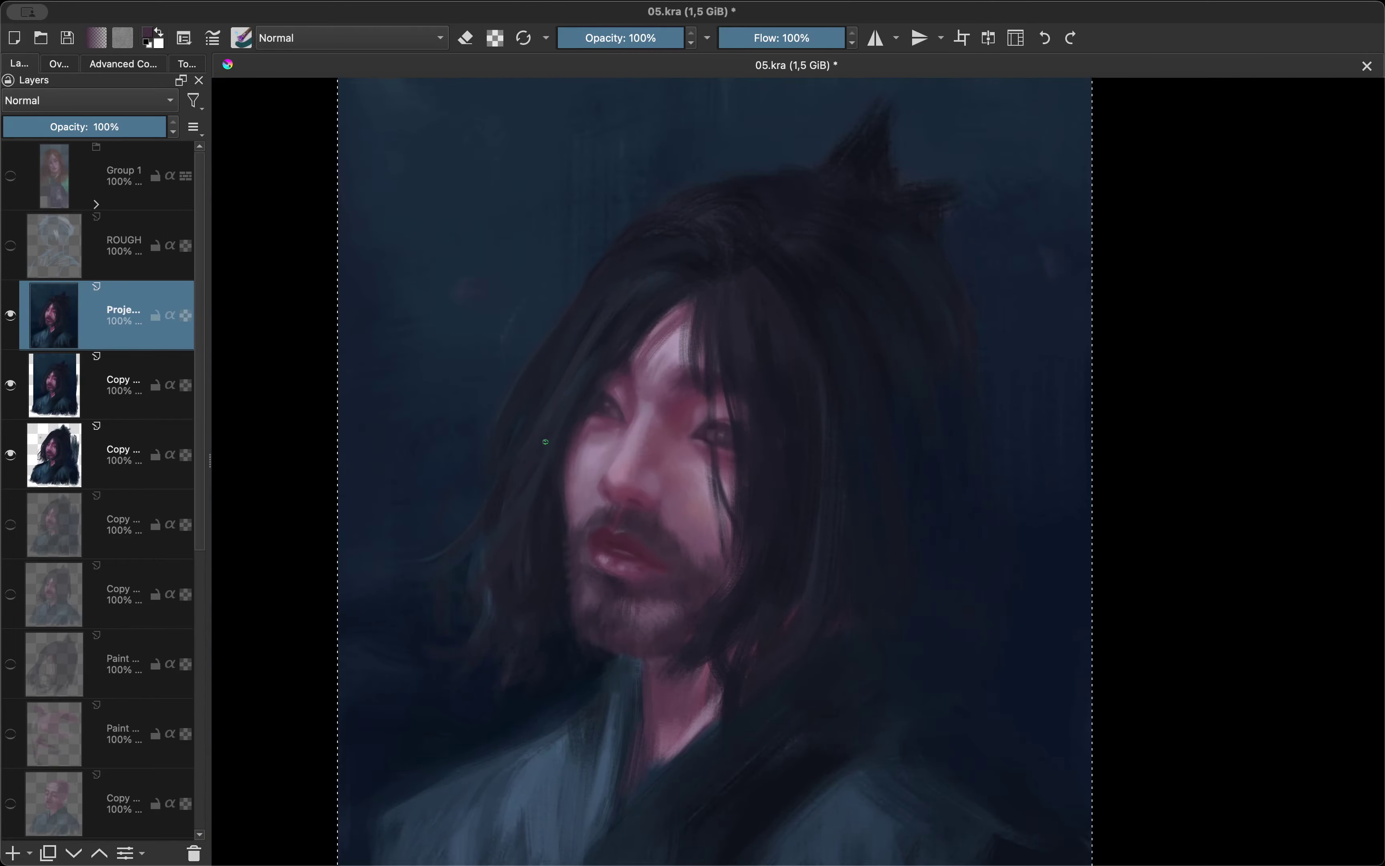
key("m")
scroll(639, 544, "up", 2)
left_click_drag(630, 533, 639, 544)
key("plus")
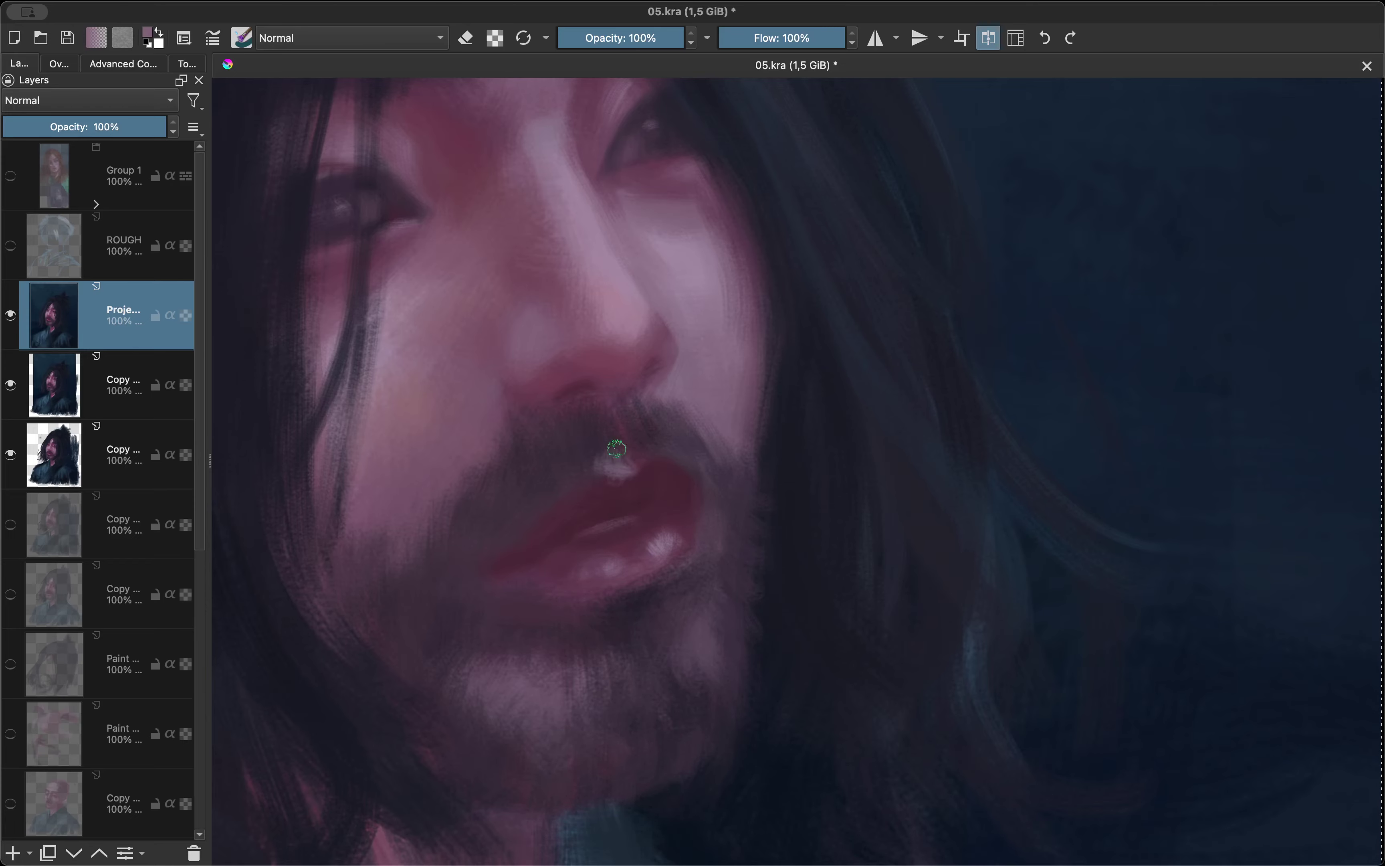
key("m")
Soften the nose and cheek shading with a darker mauve from the colour wheel.
key("shift+i")
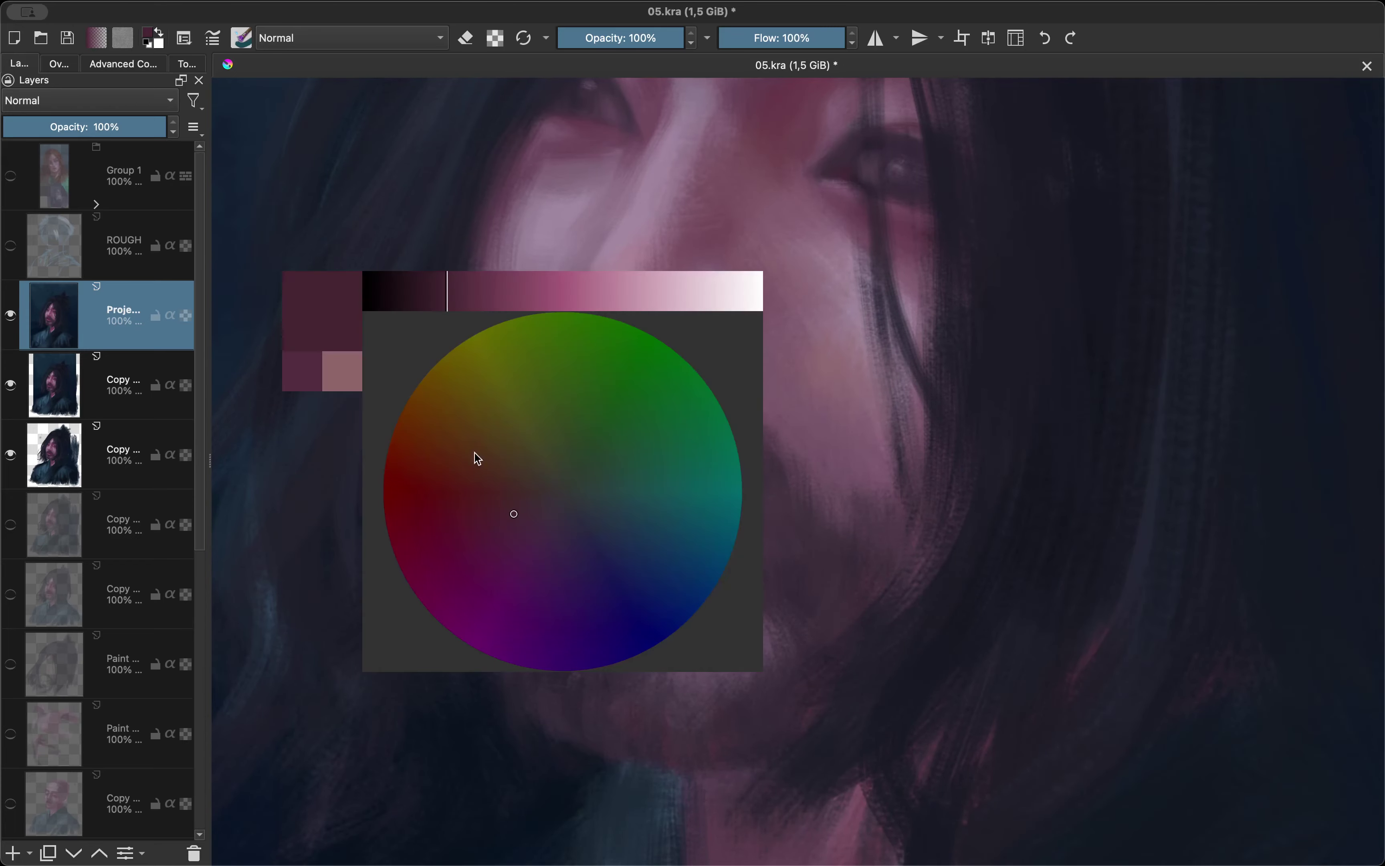
left_click(478, 458)
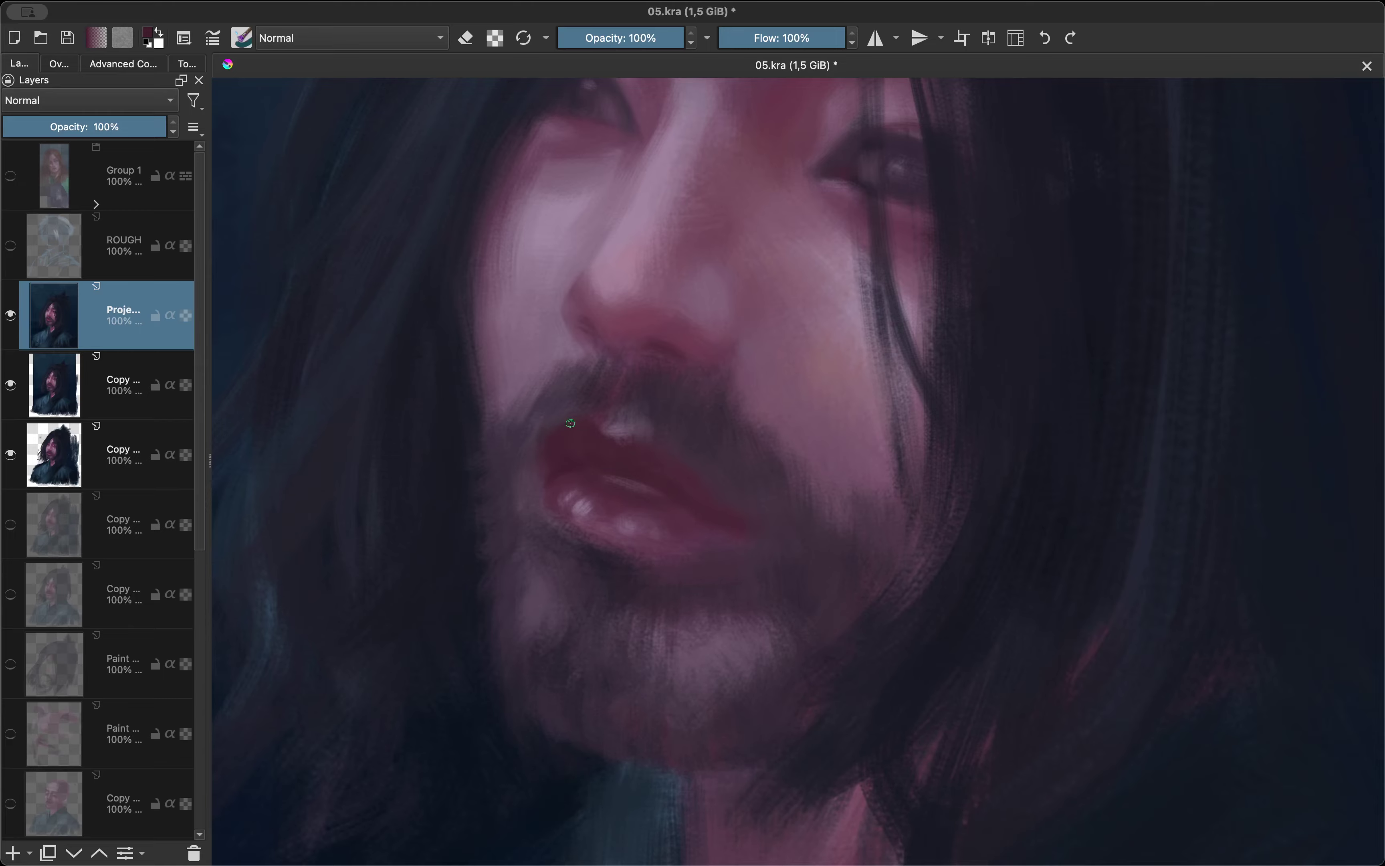
key("m")
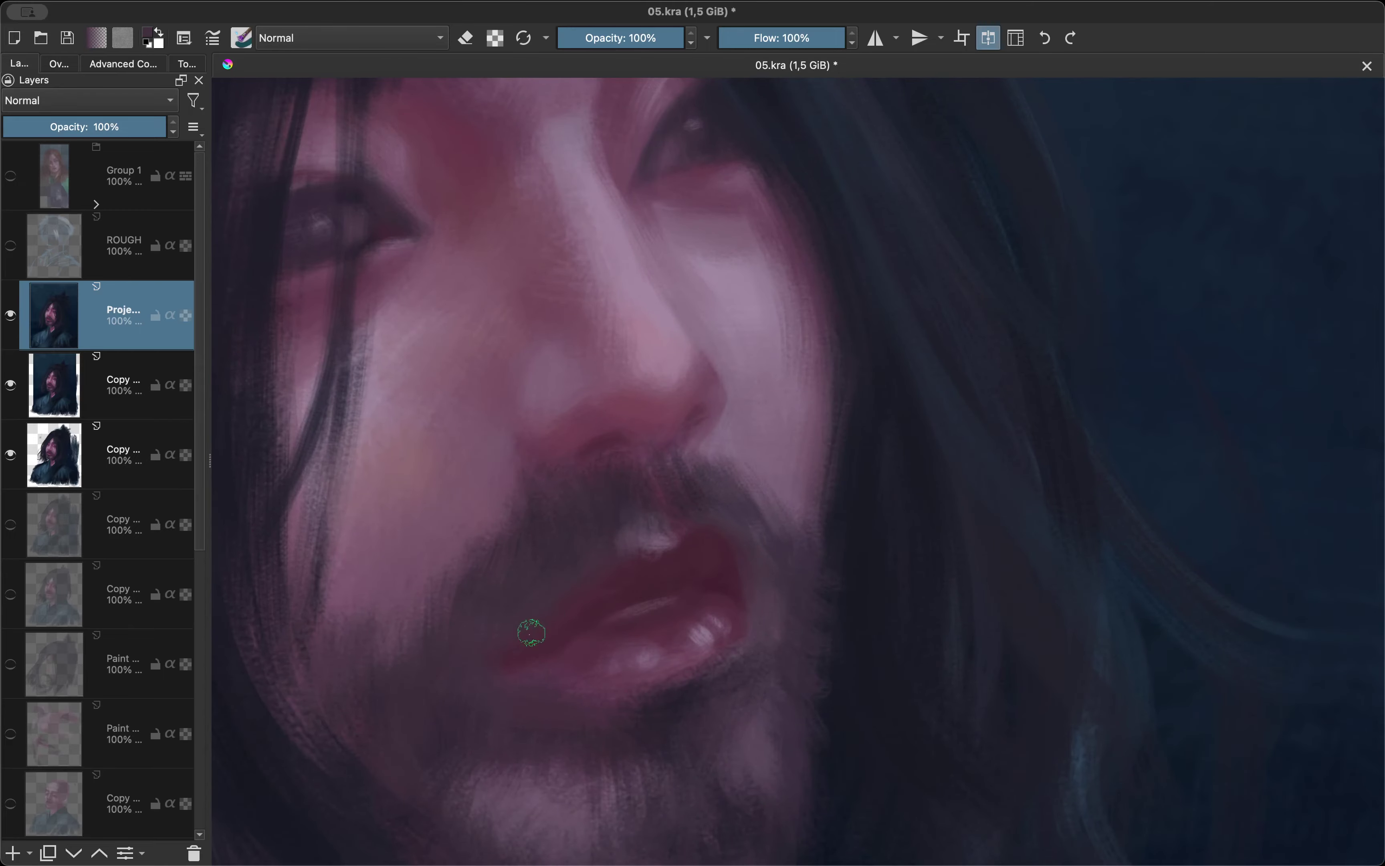
key("m")
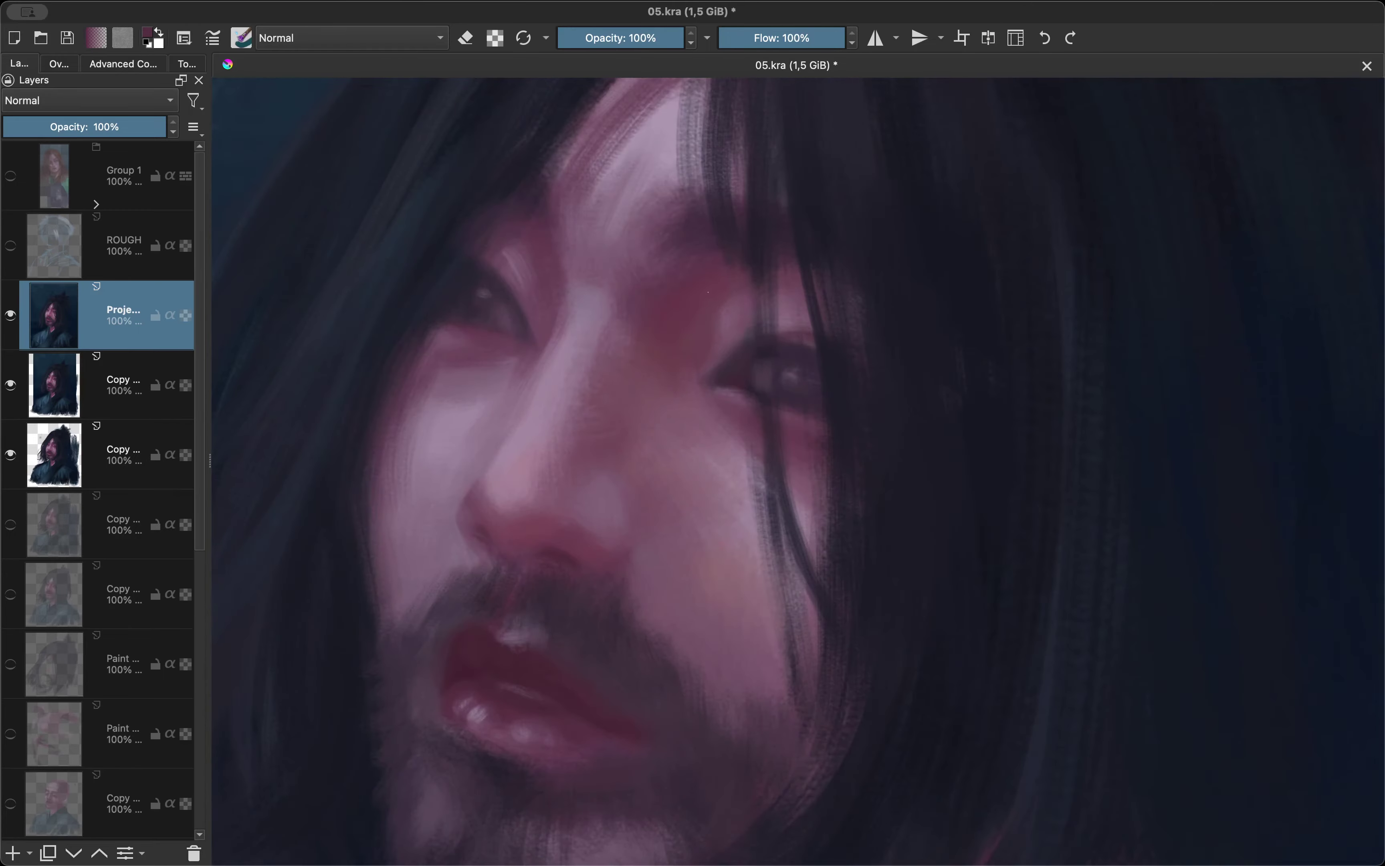
key("m")
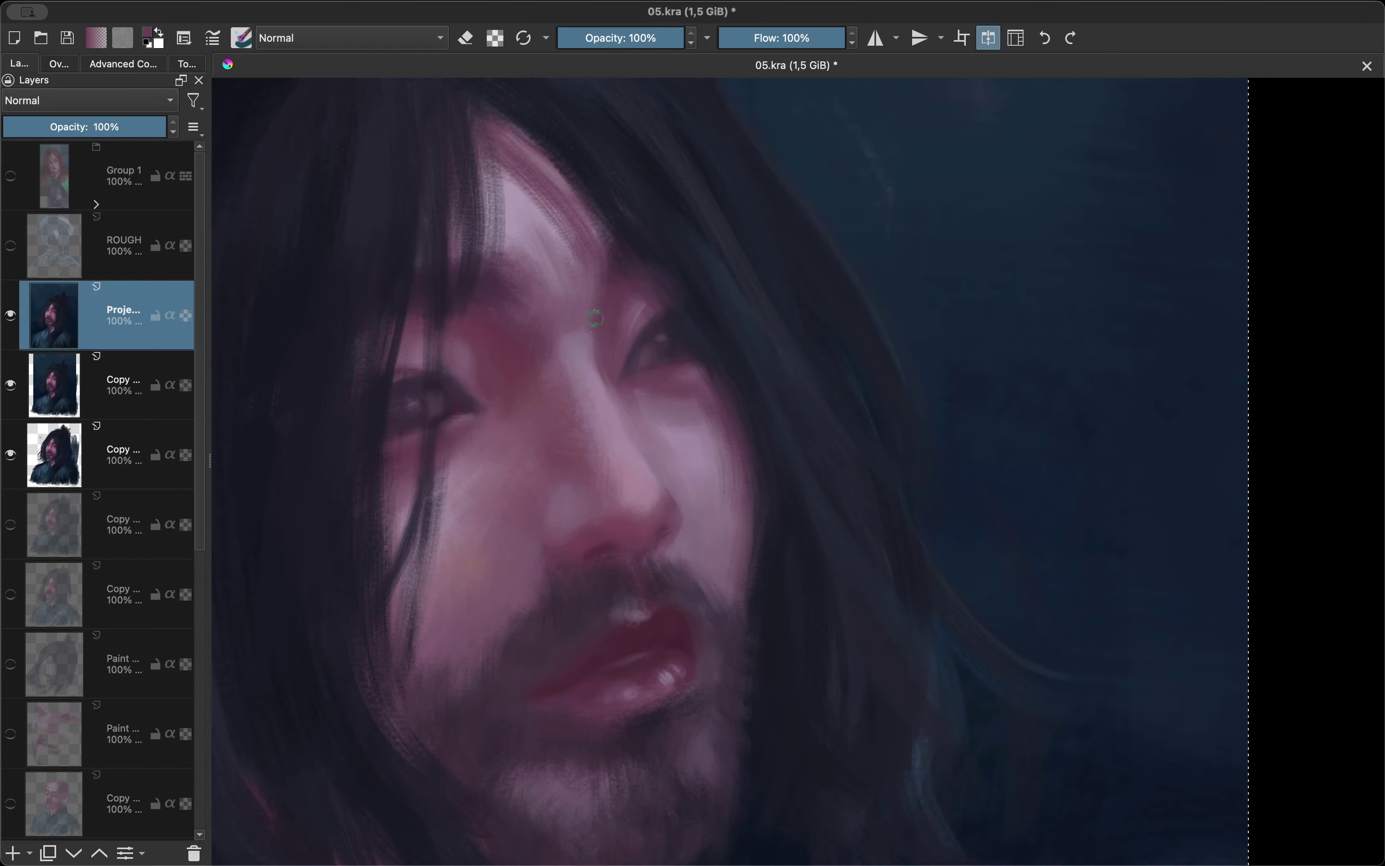
key("shift+i")
left_click(565, 402)
key("m")
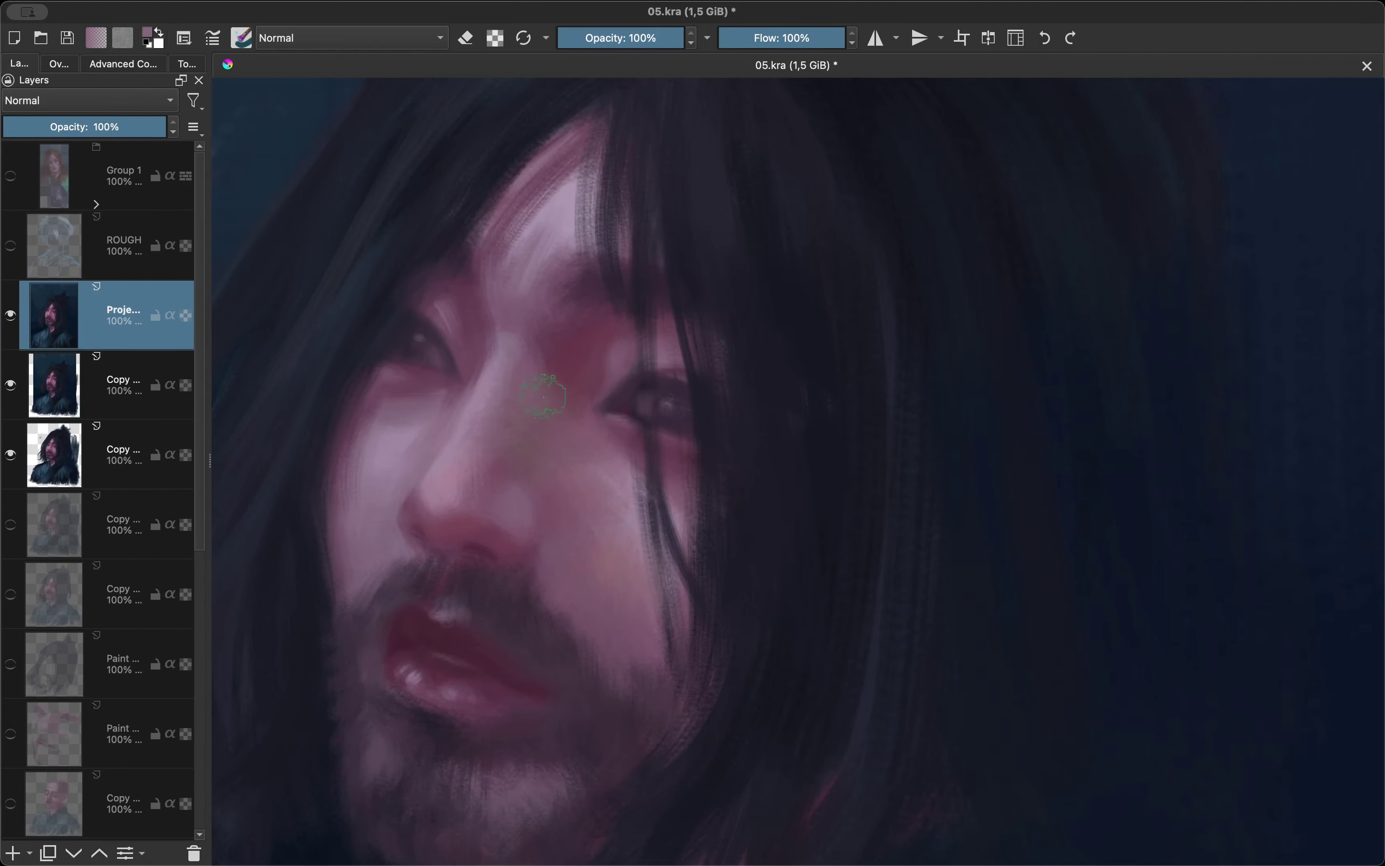
Choose a new skin colour from the wheel and rotate the canvas slightly for painting.
key("m")
key("m")
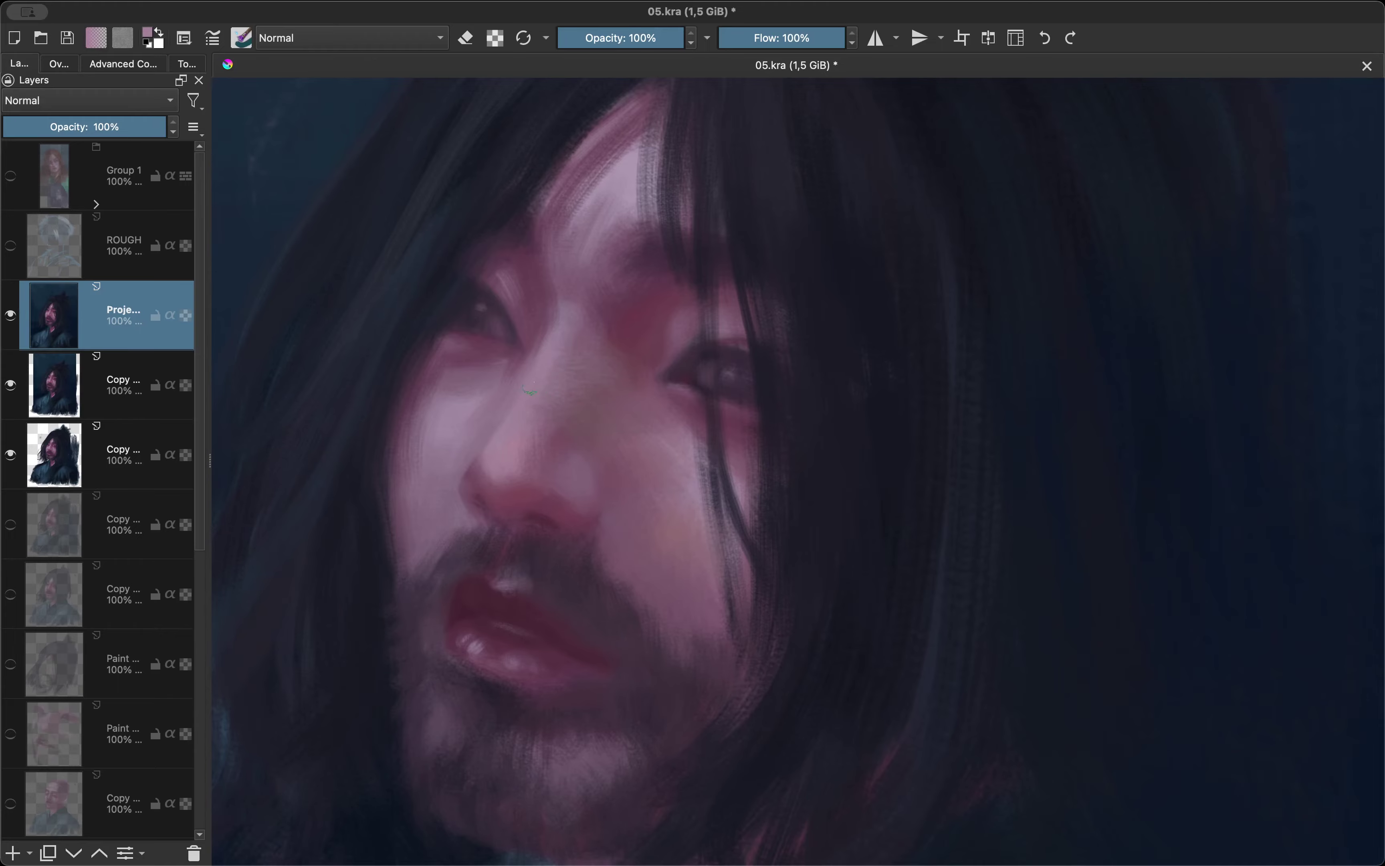
key("m")
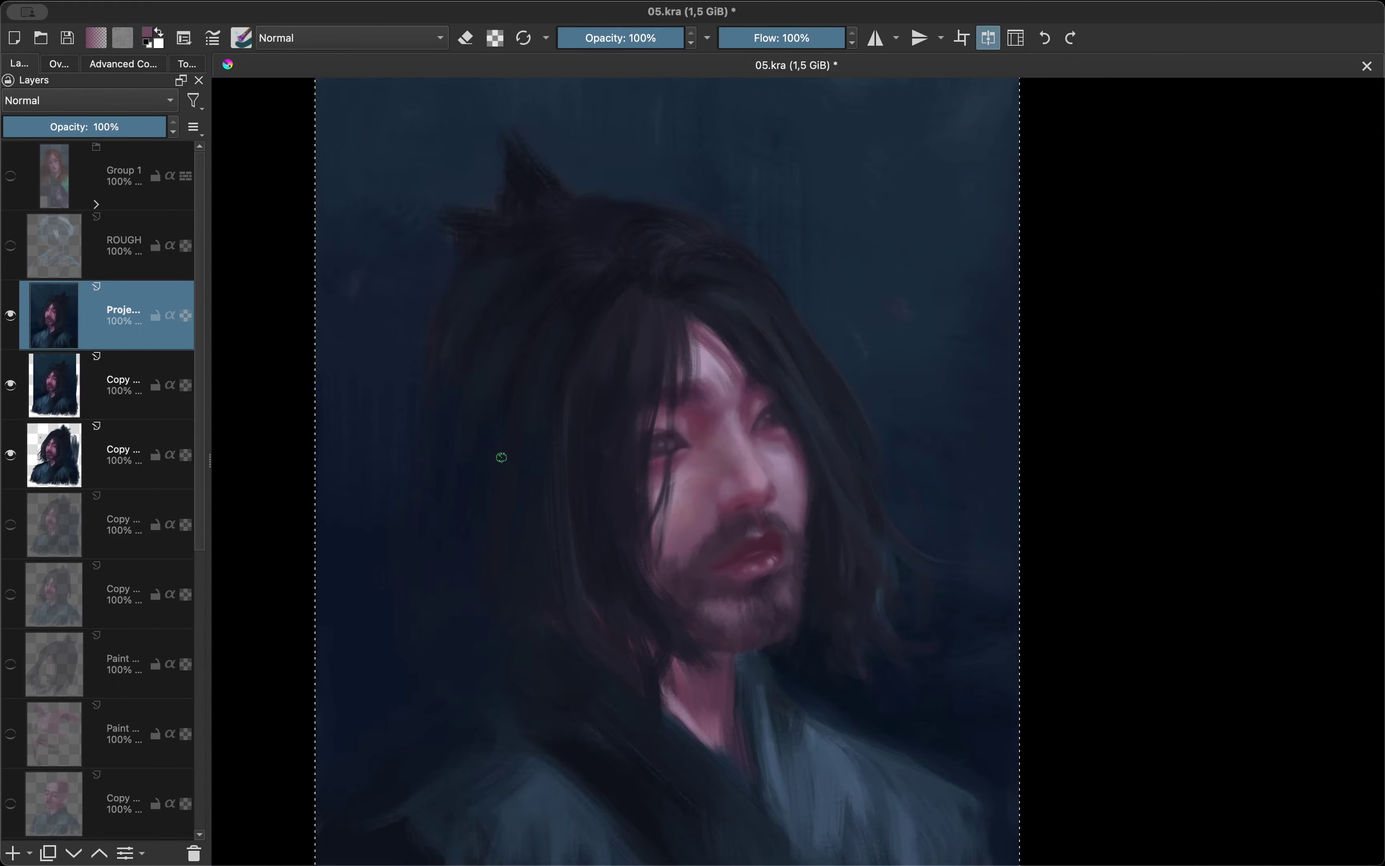
key("shift+i")
left_click(599, 394)
key("m")
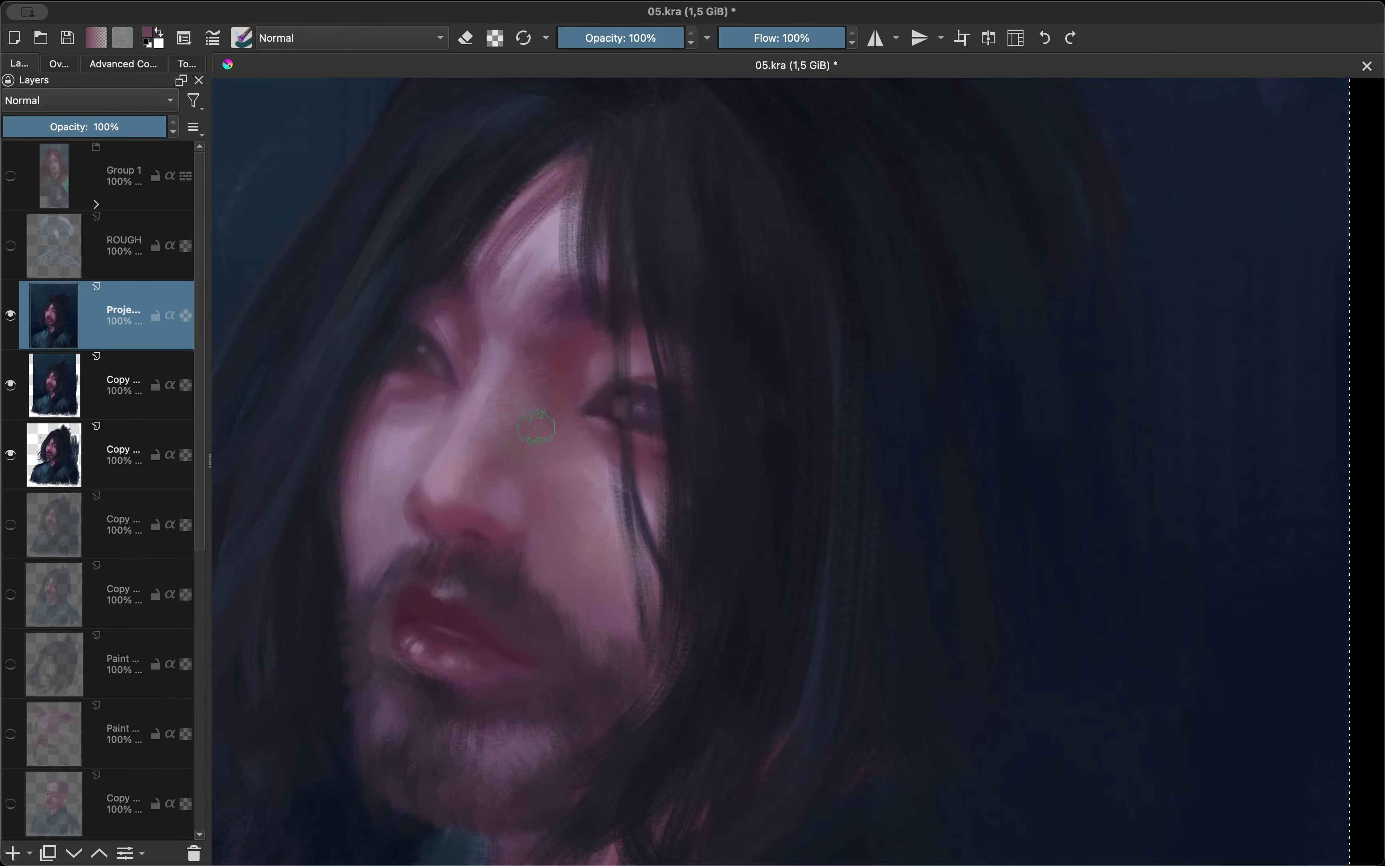
left_click_drag(496, 343, 716, 342)
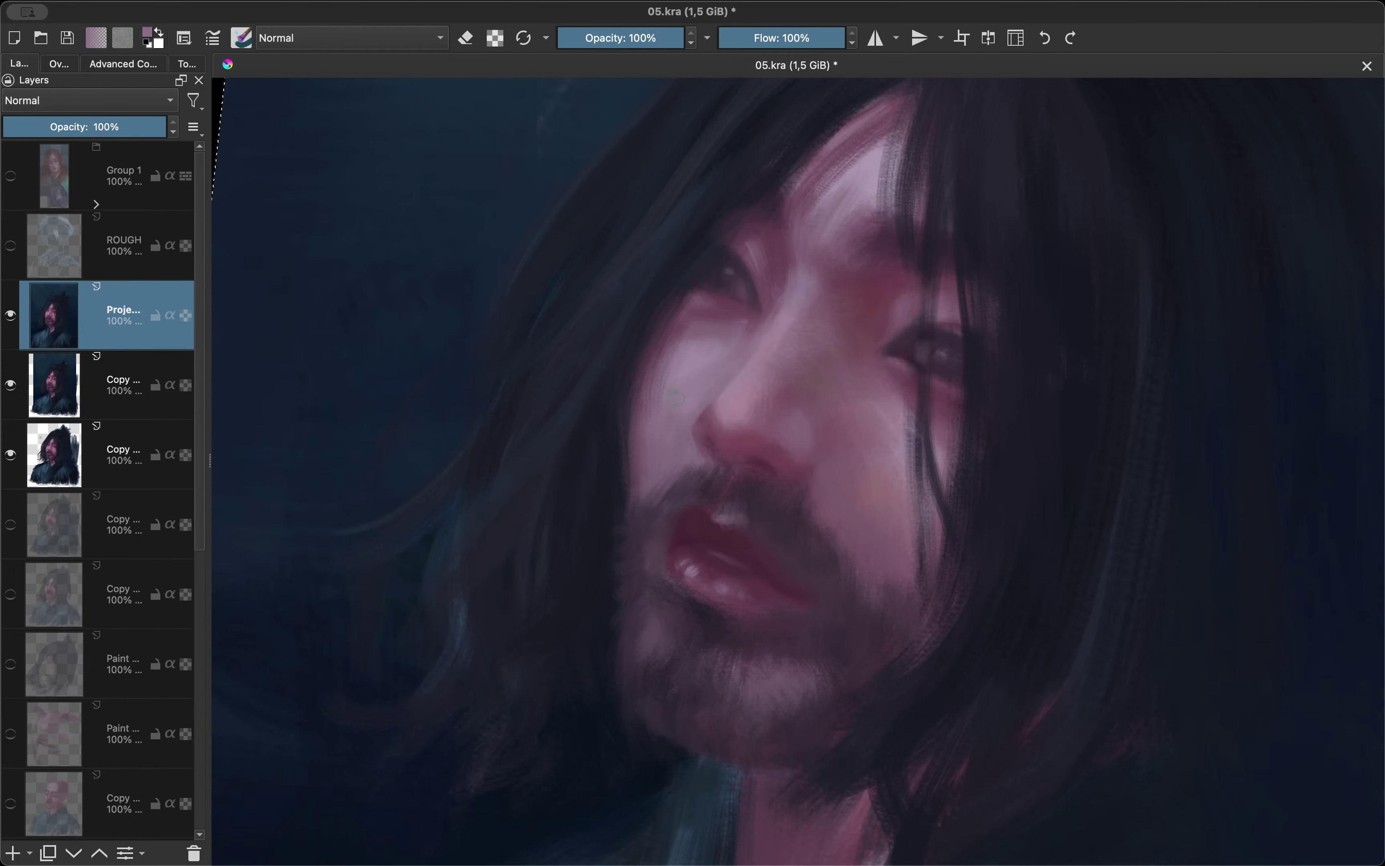
Compare the eyes by repeatedly toggling the mirrored view of the portrait.
key("m")
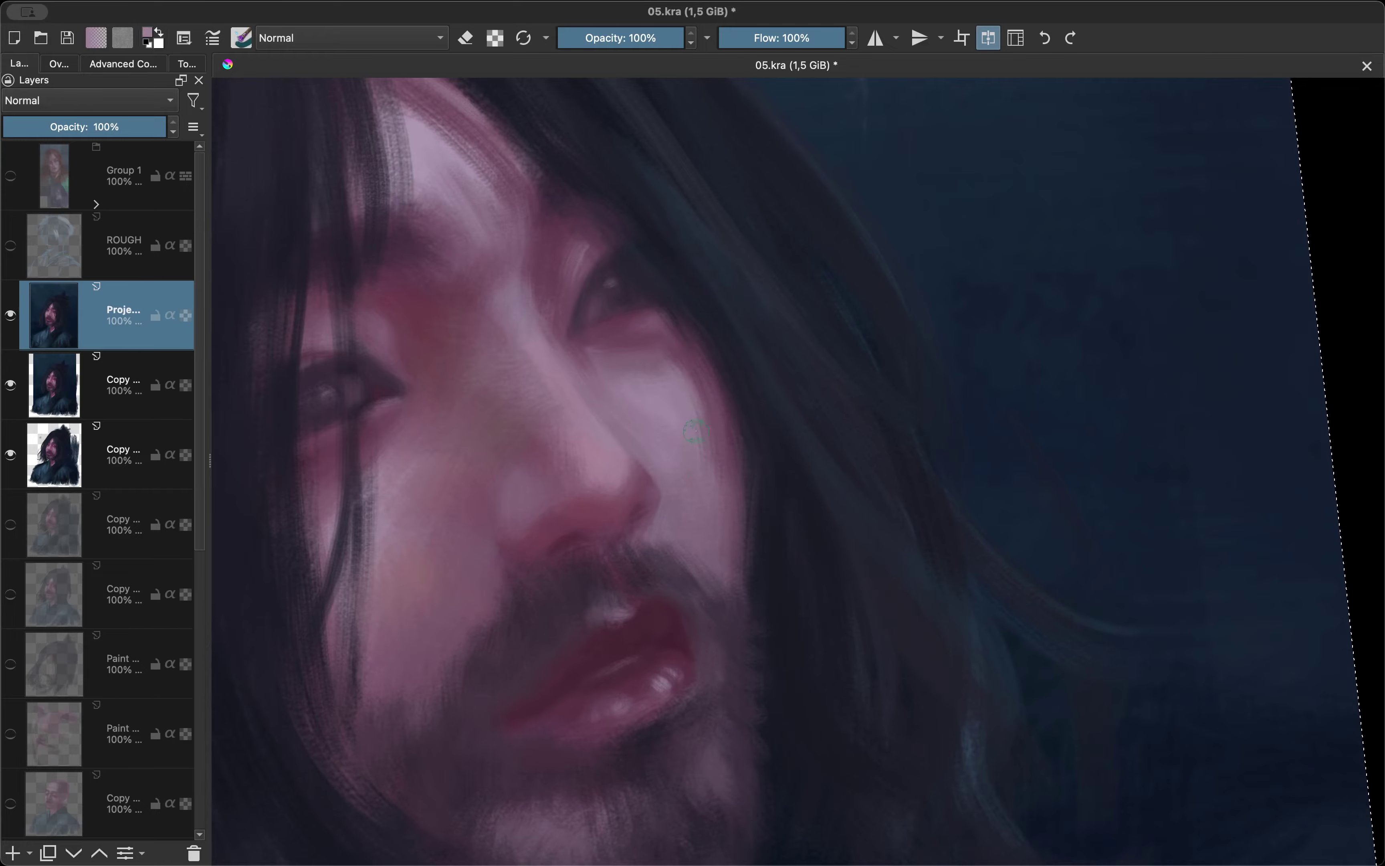
key("m")
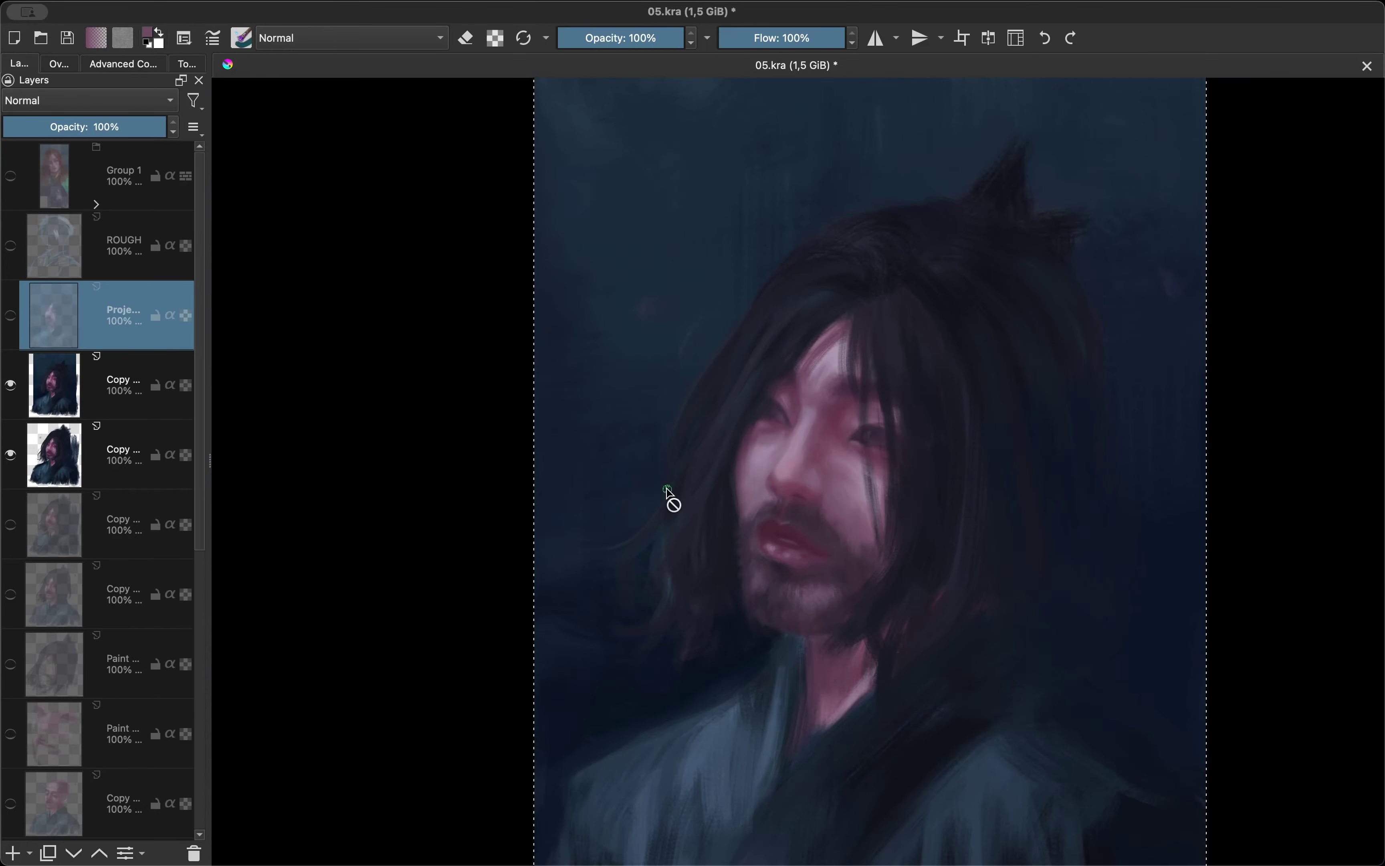
key("m")
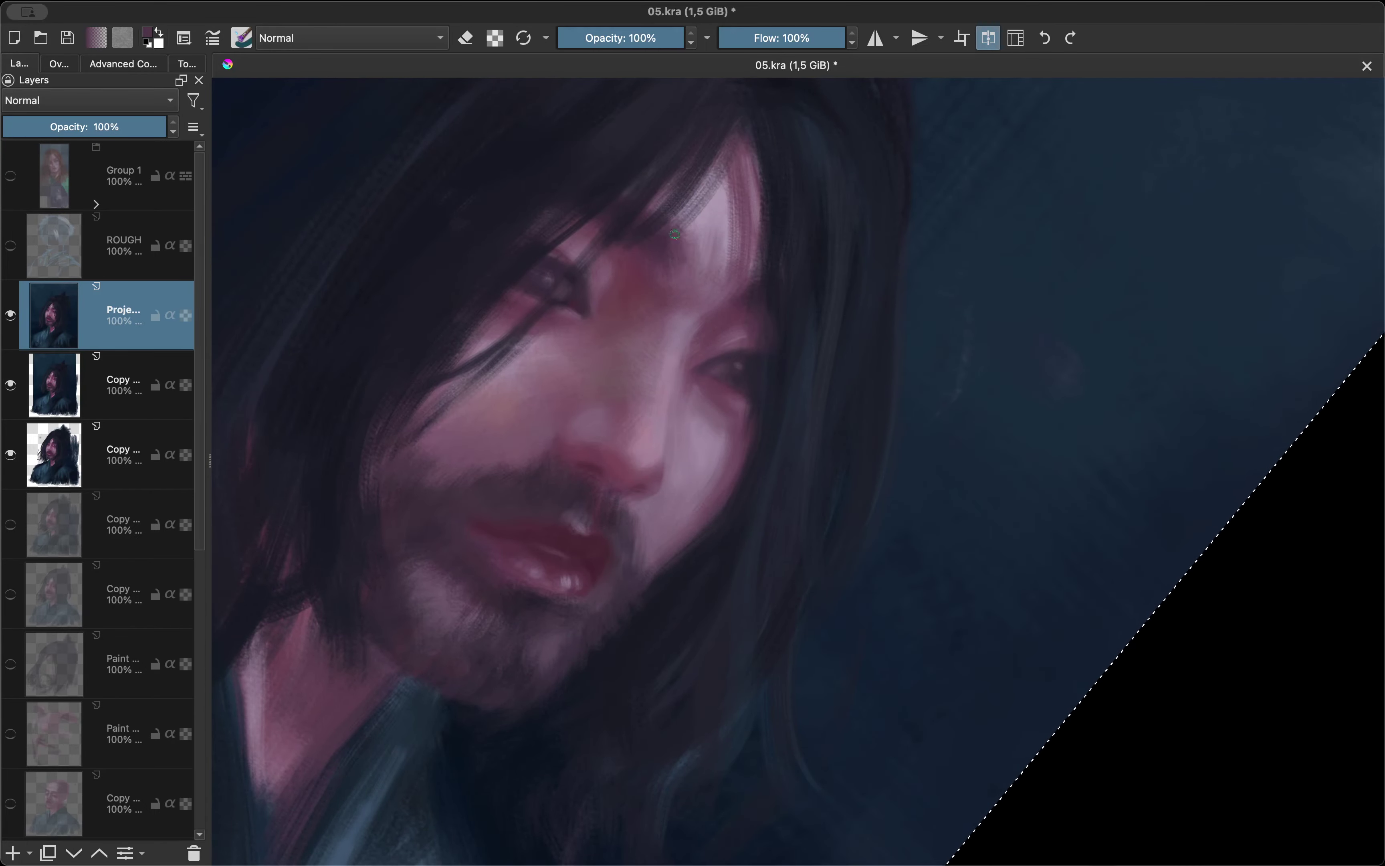
key("m")
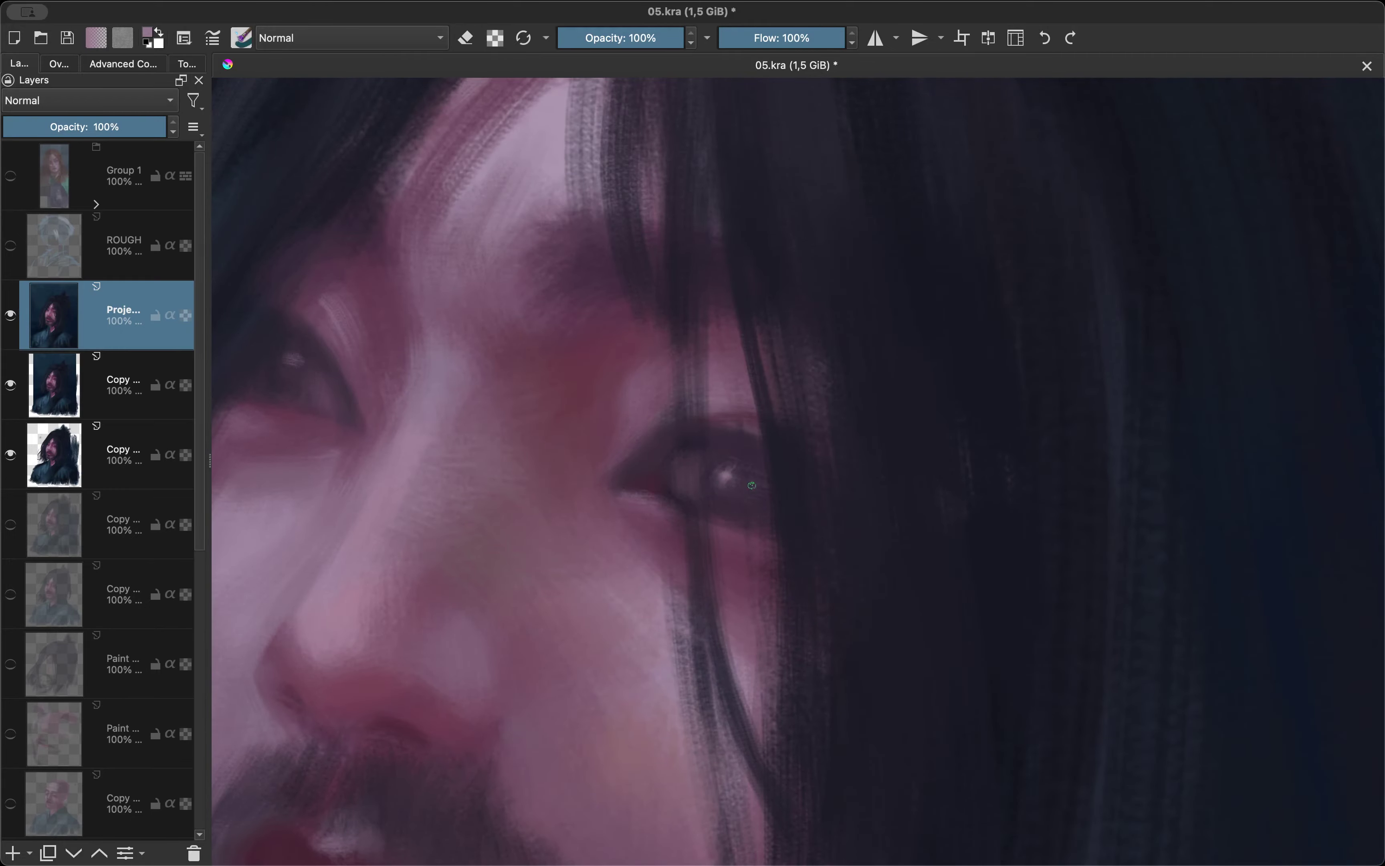
key("m")
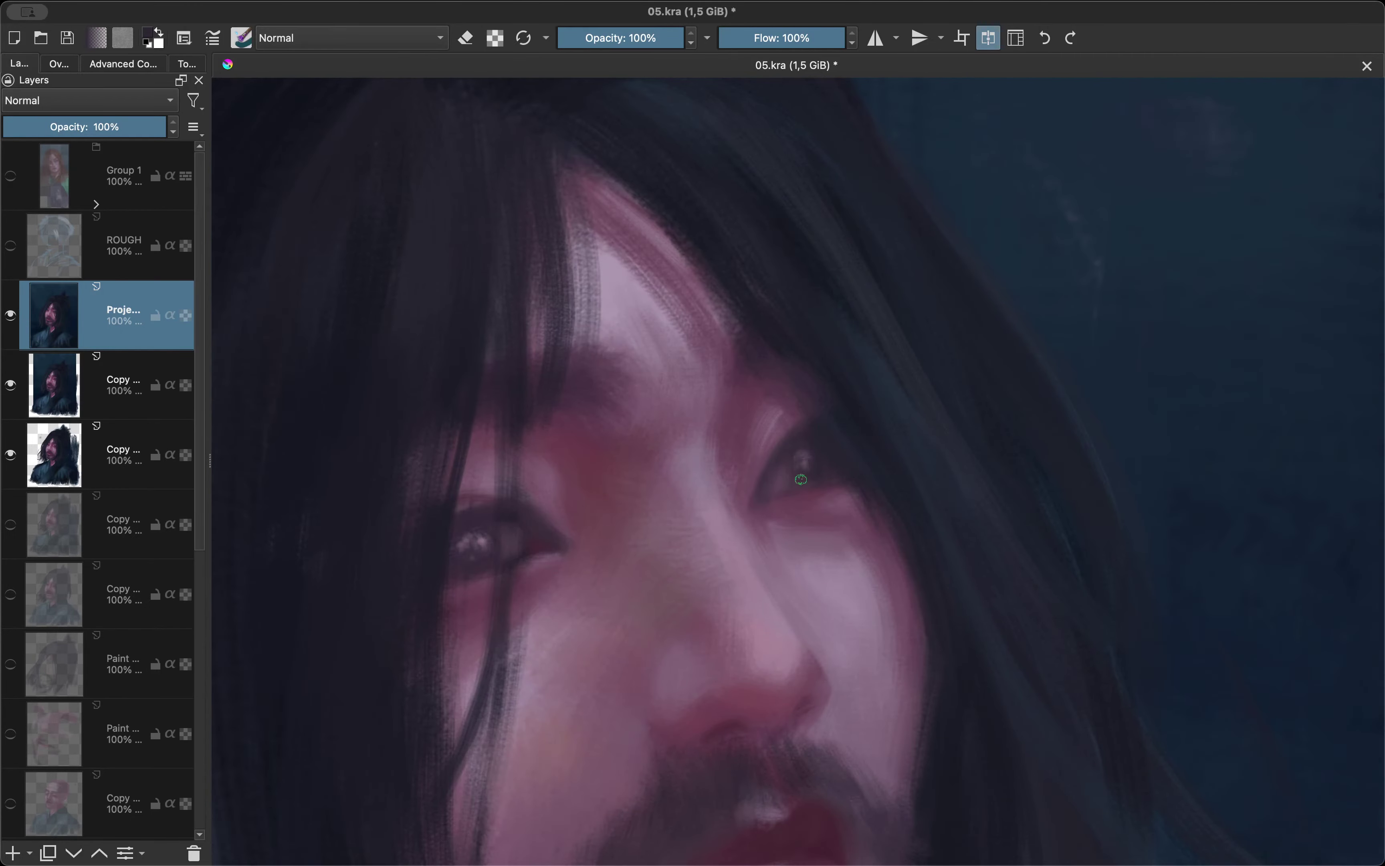
scroll(809, 414, "down", 5)
scroll(696, 503, "up", 5)
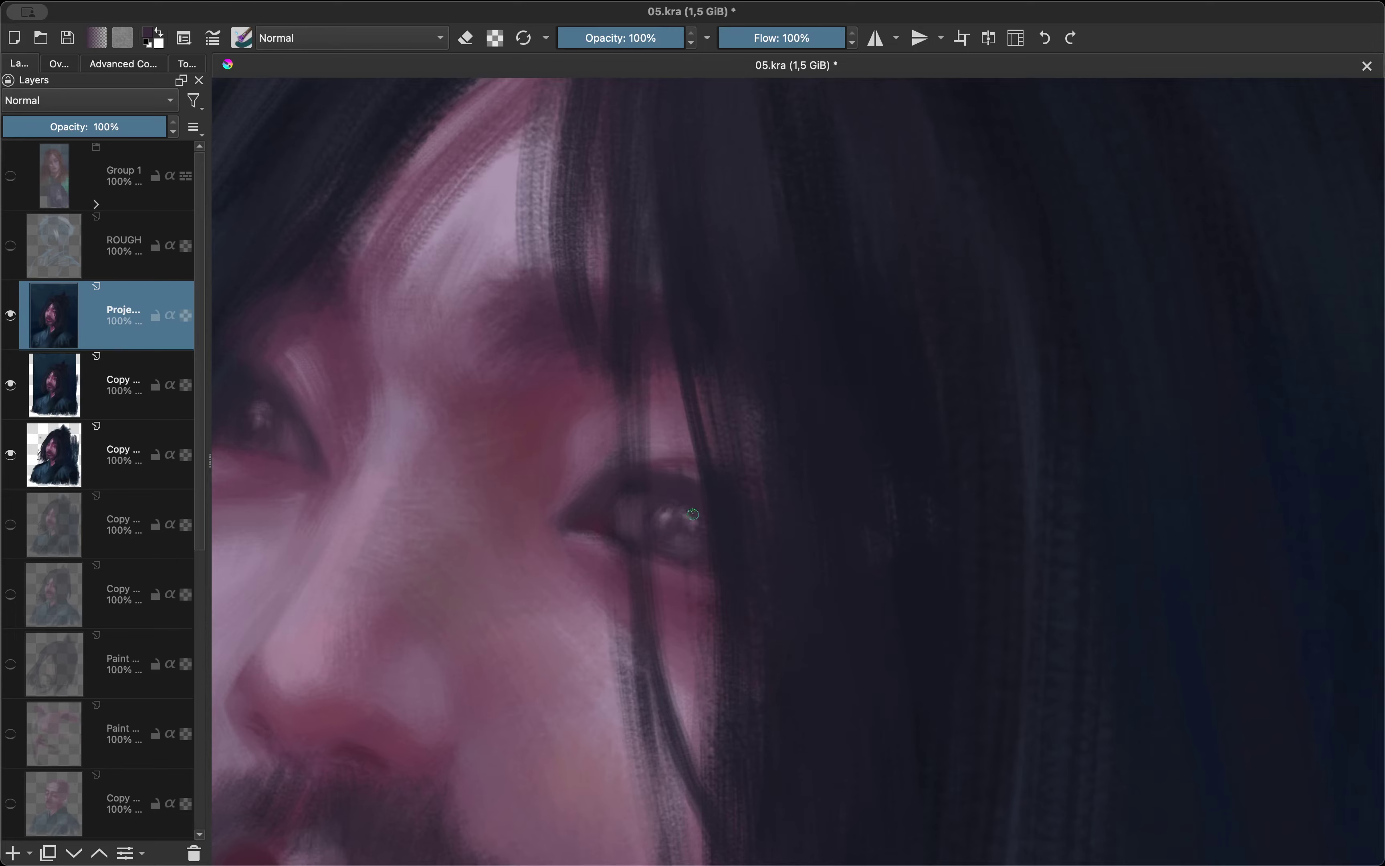
scroll(546, 572, "down", 4)
scroll(547, 572, "up", 2)
scroll(535, 538, "up", 2)
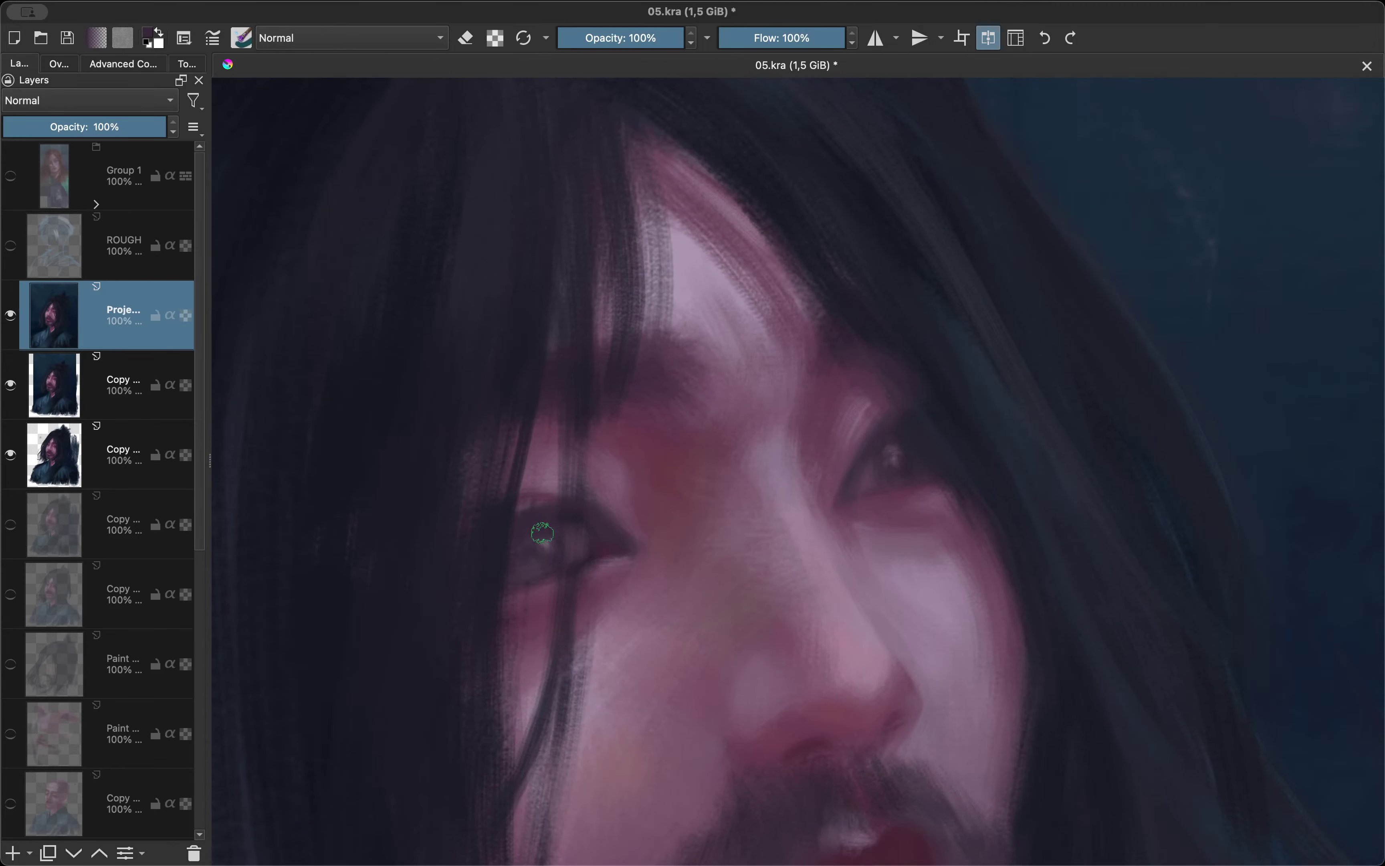
Brush over the eyes and forehead highlight, flipping the view to check, then zoom out slightly.
key("m")
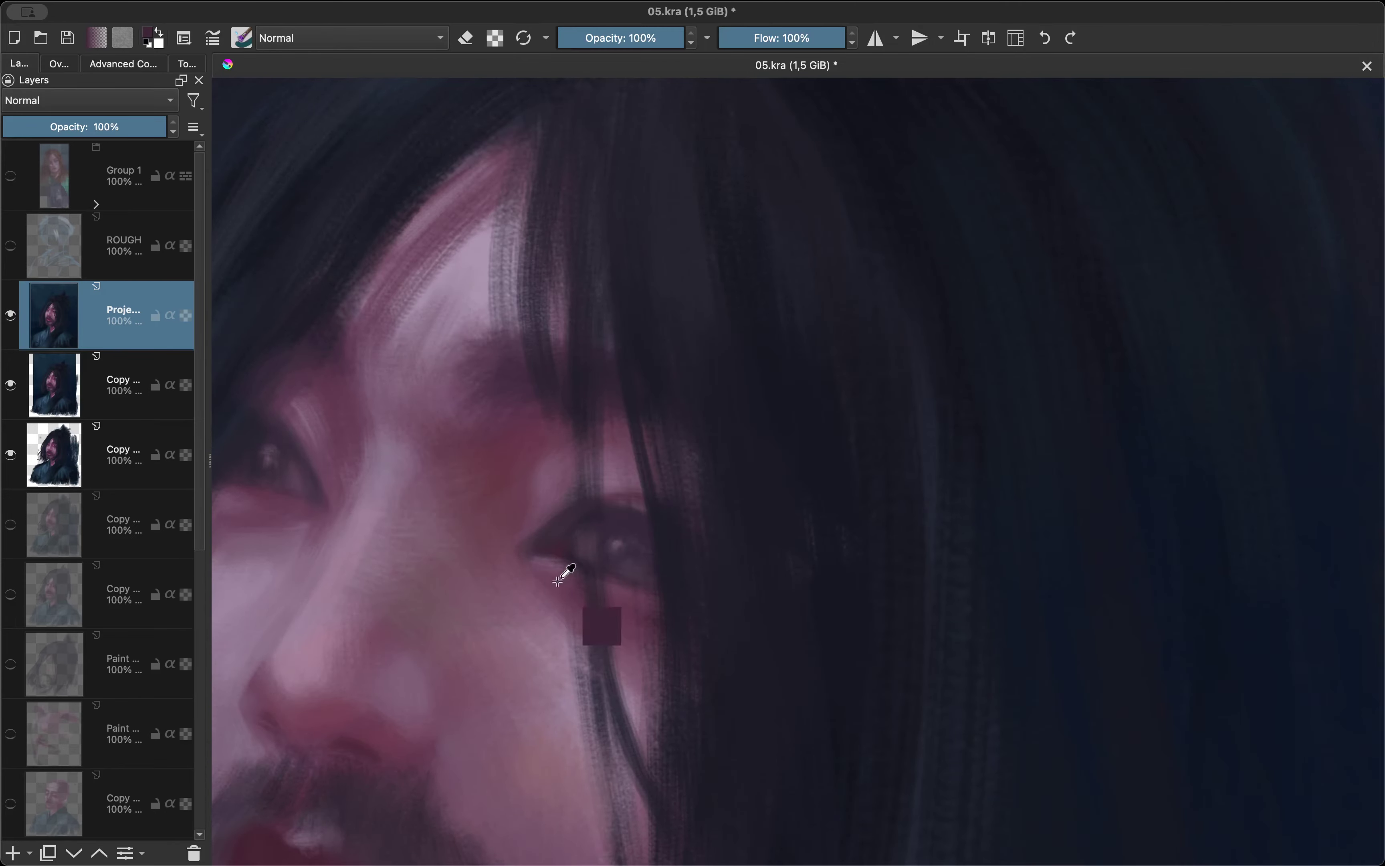
key("m")
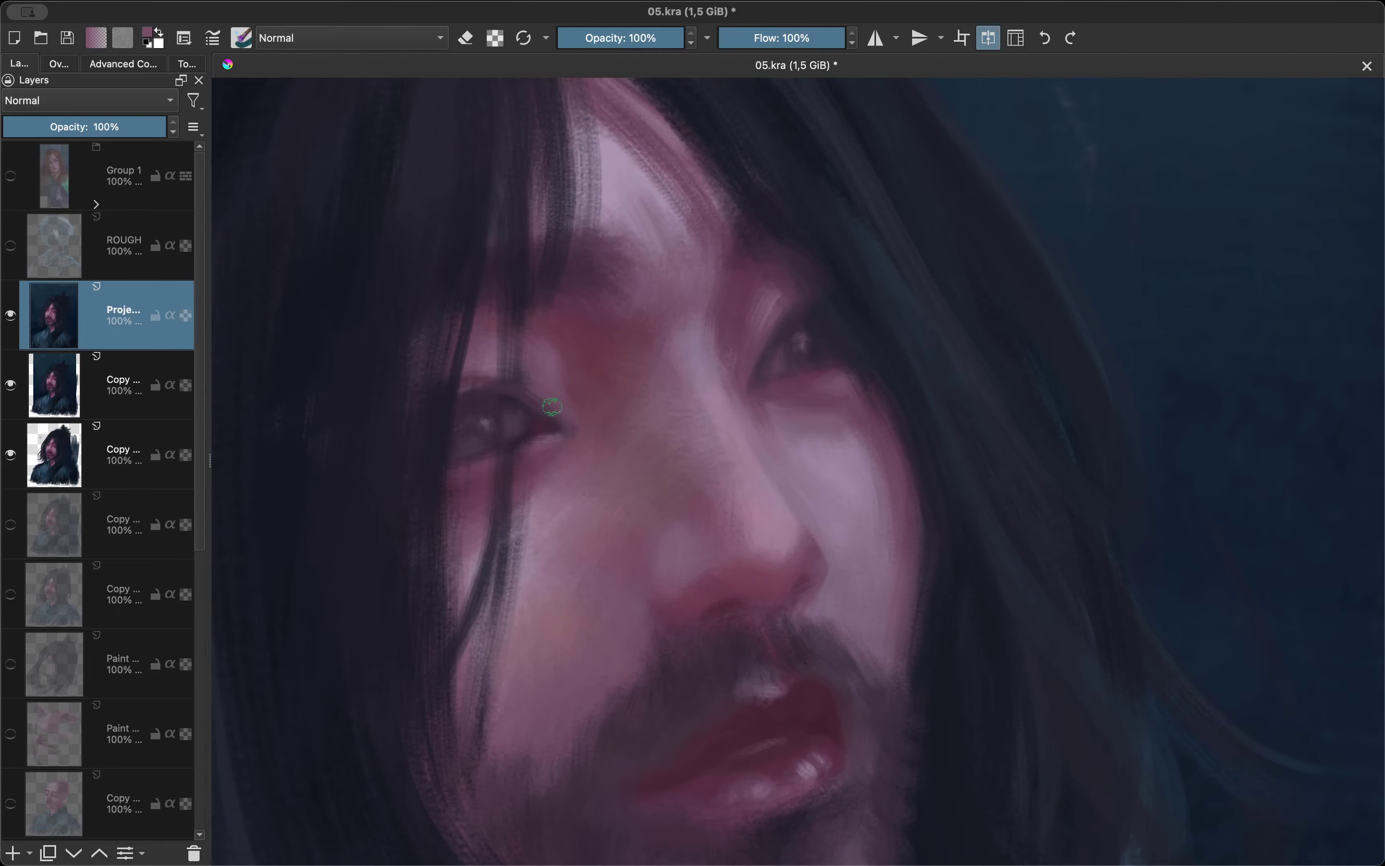
scroll(552, 407, "down", 3)
scroll(525, 559, "up", 3)
scroll(604, 355, "down", 2)
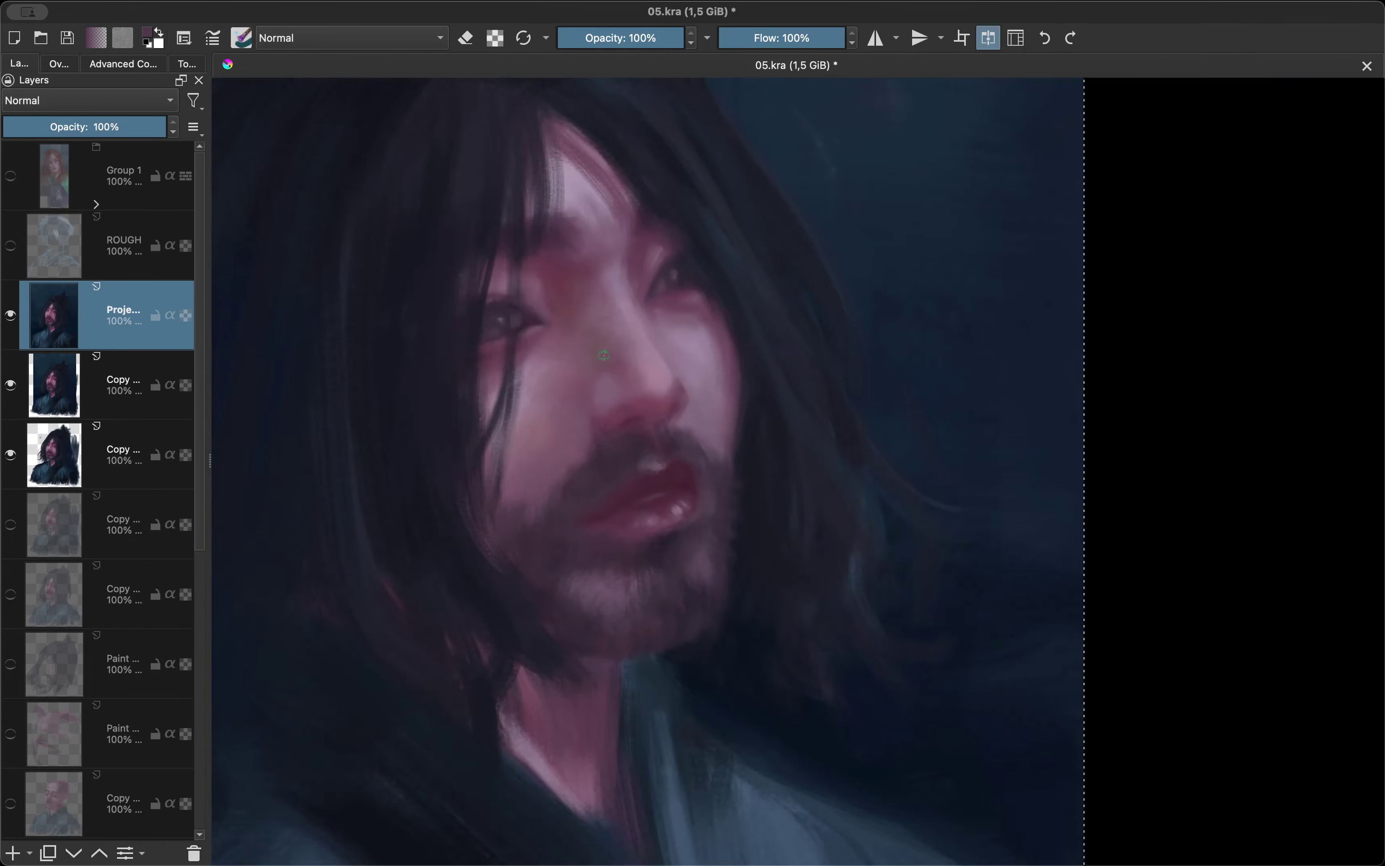
scroll(708, 389, "up", 2)
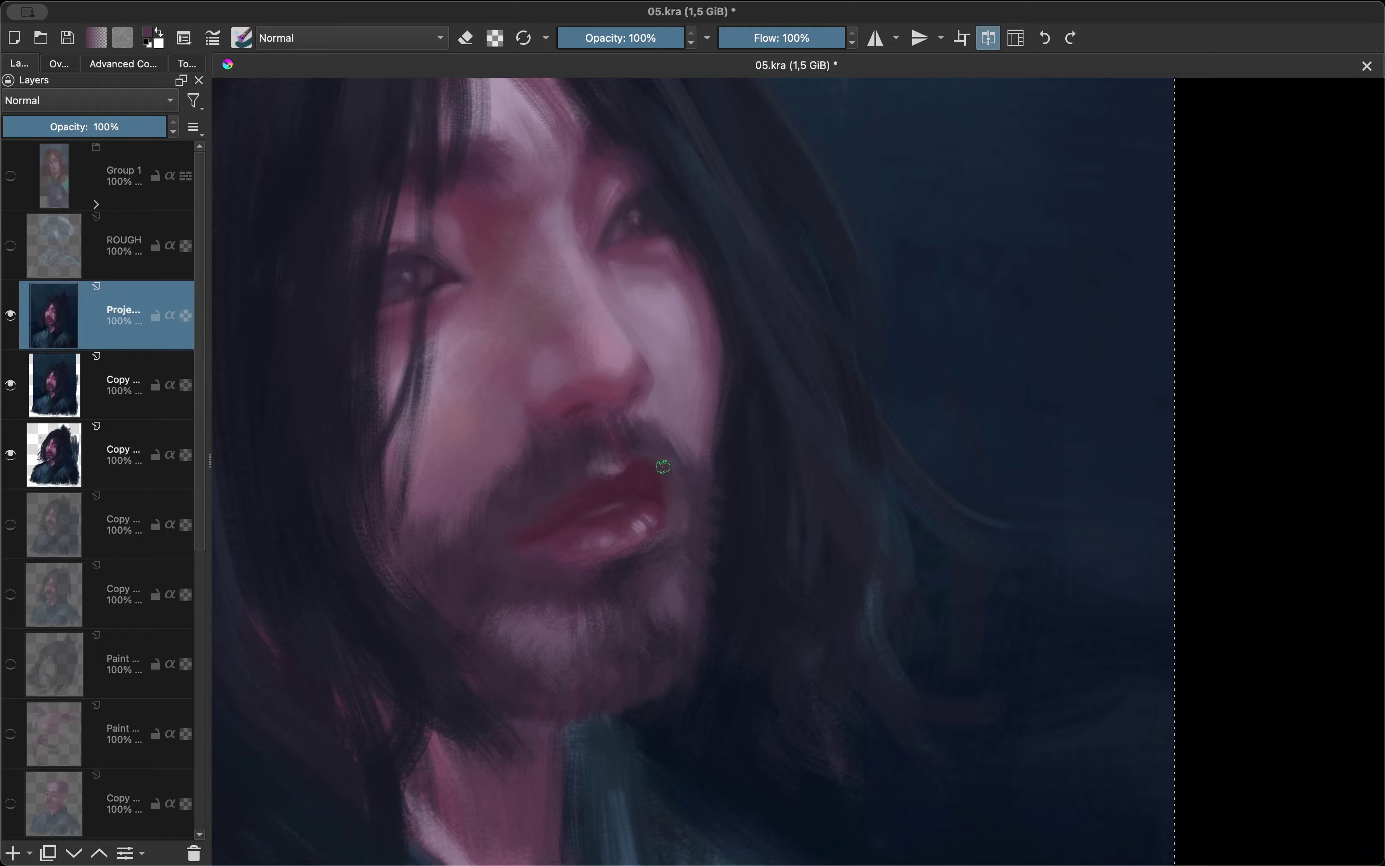
scroll(663, 467, "down", 3)
scroll(619, 401, "up", 2)
scroll(658, 344, "up", 2)
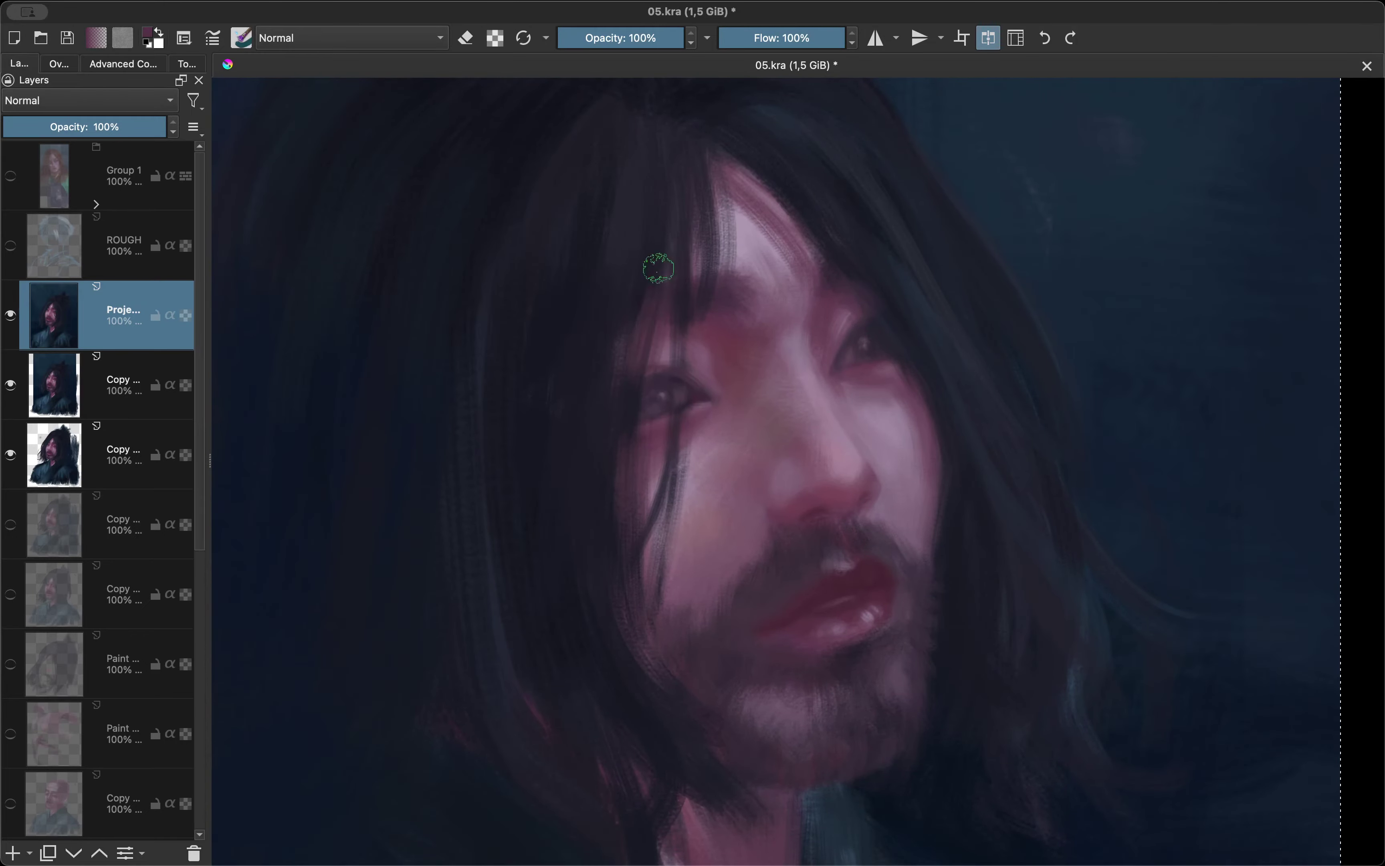
key("m")
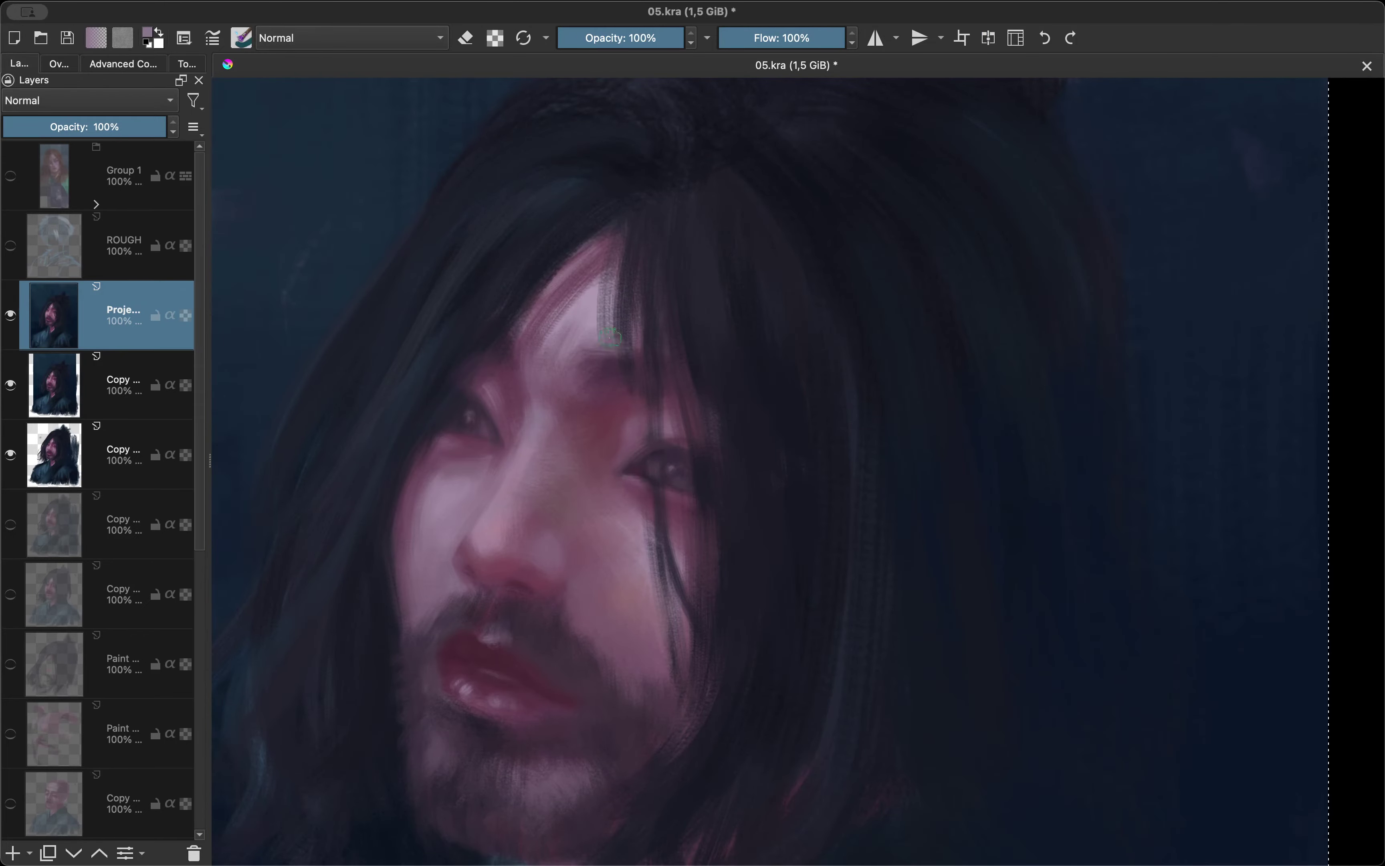
key("m")
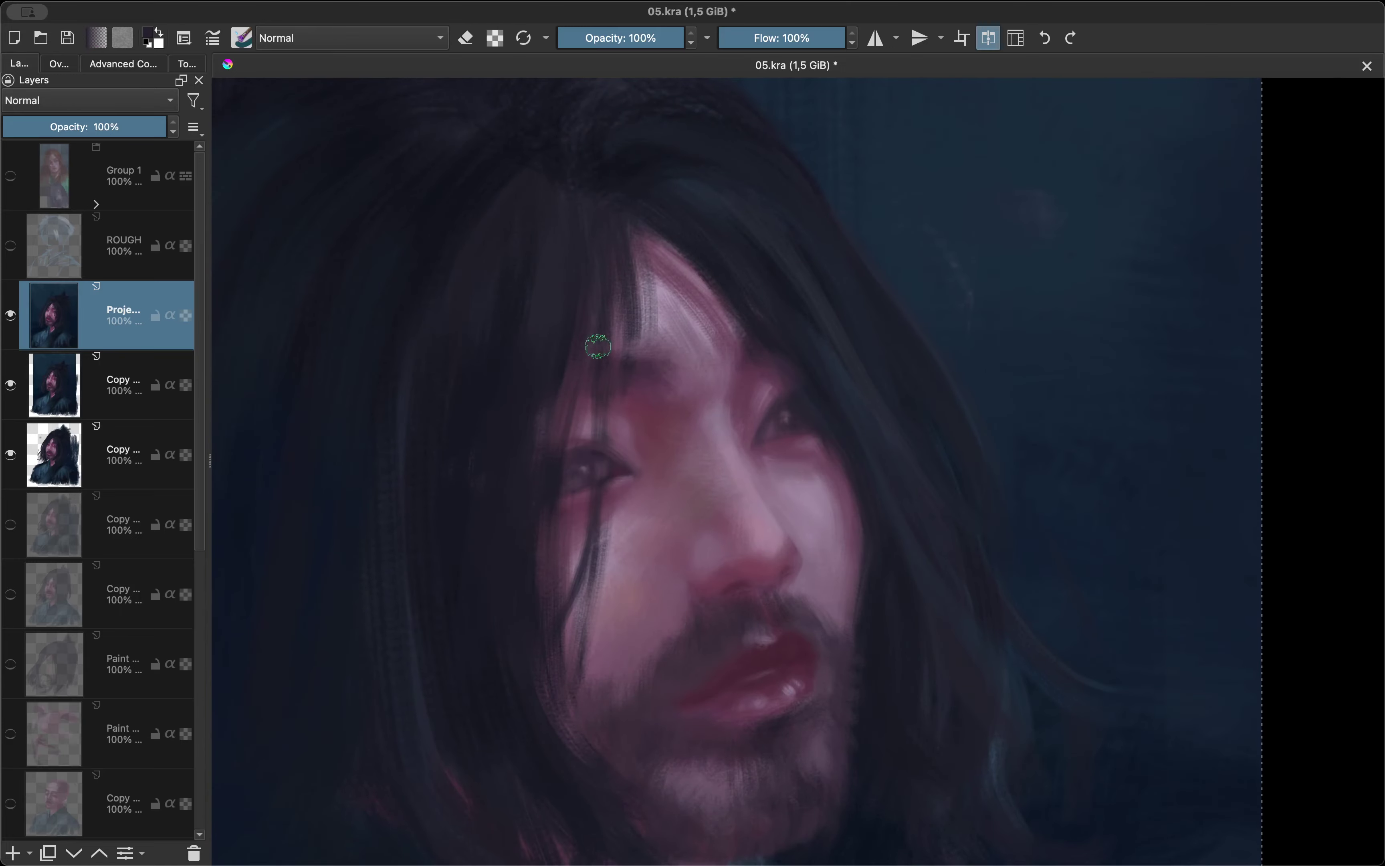
key("minus")
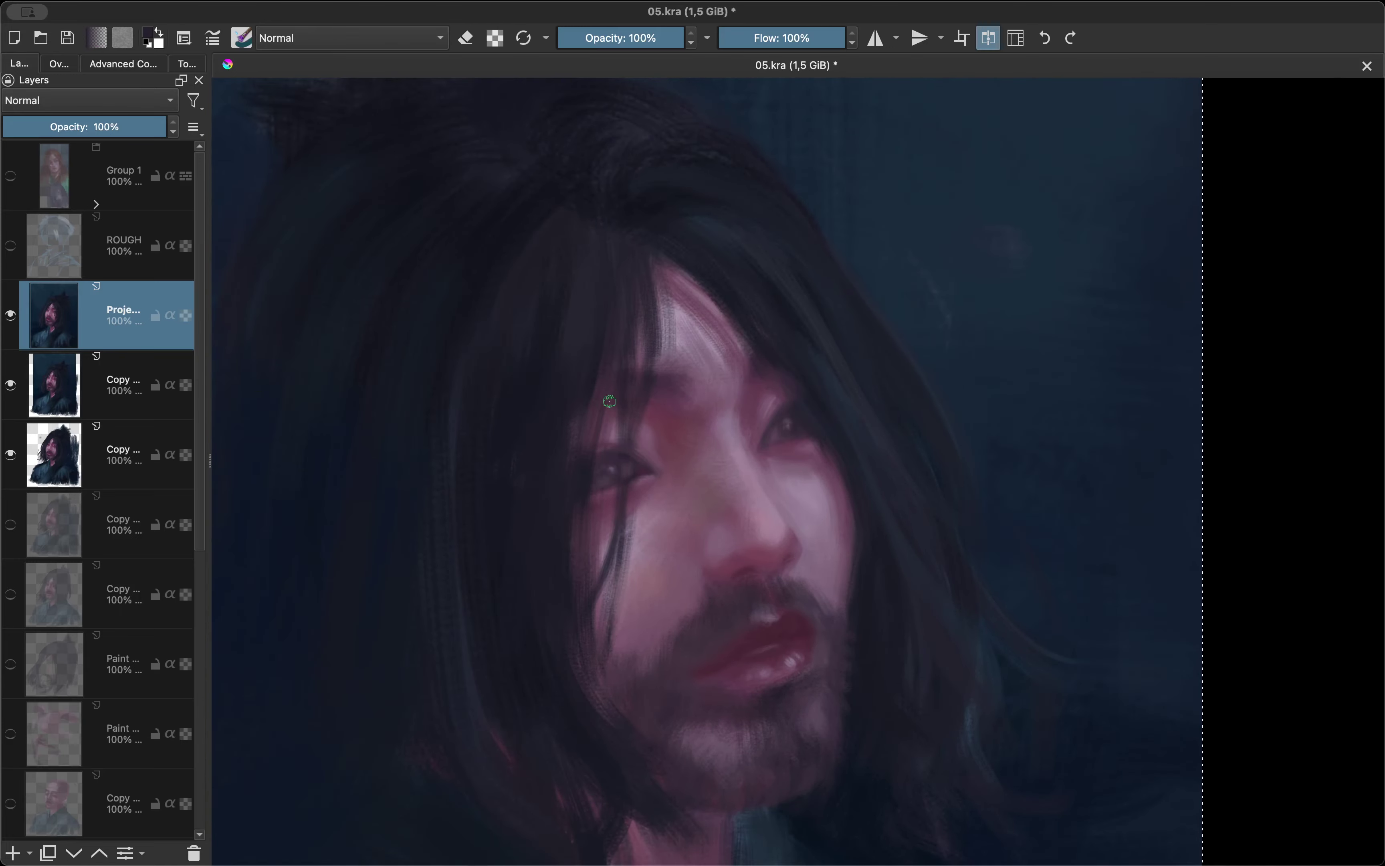
Sample pink skin tones and a dark maroon from the lips, adjusting it on the colour wheel.
key("m")
left_click(570, 381, "ctrl")
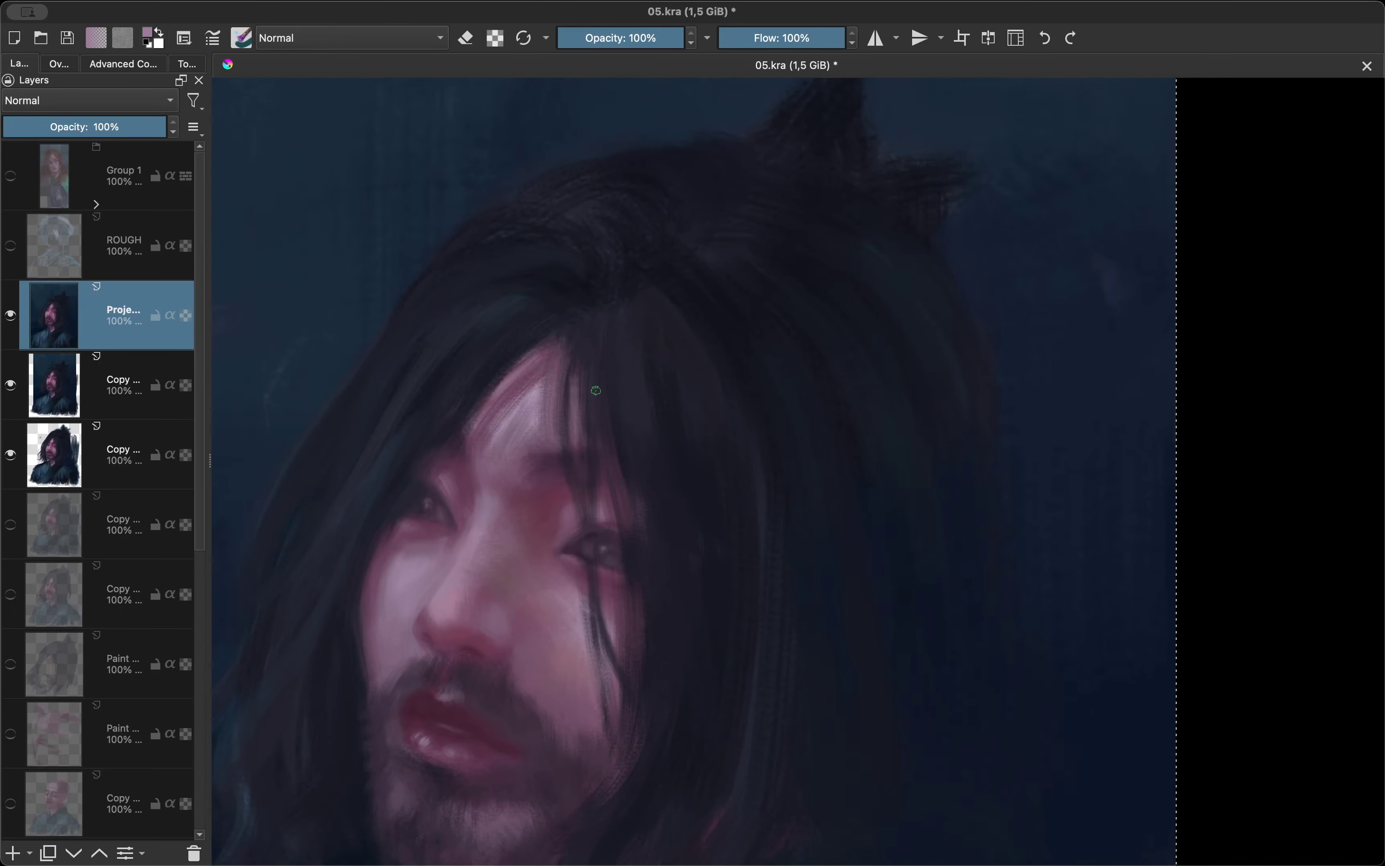
key("m")
left_click(619, 429, "ctrl")
left_click(619, 430, "ctrl")
key("m")
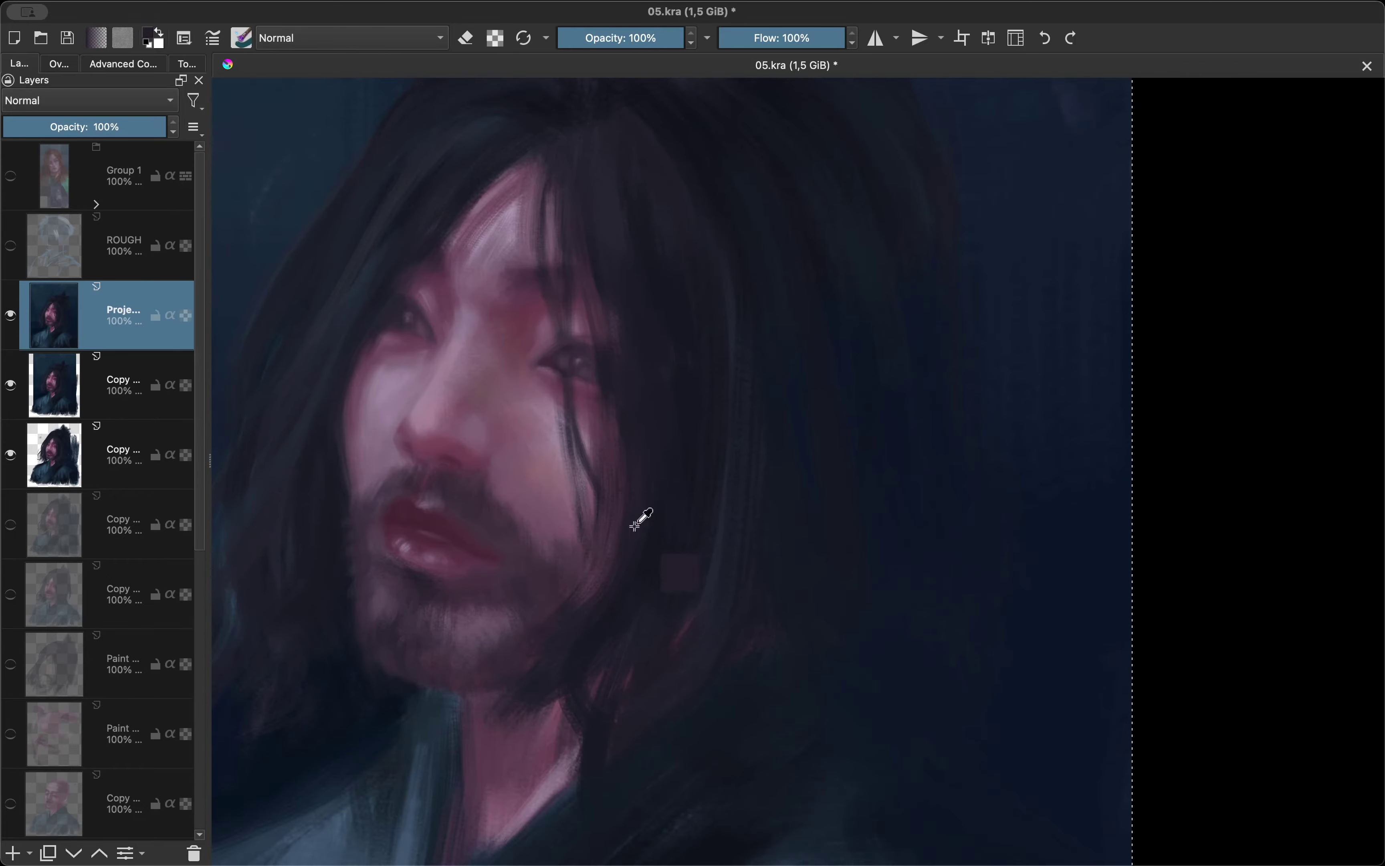
key("m")
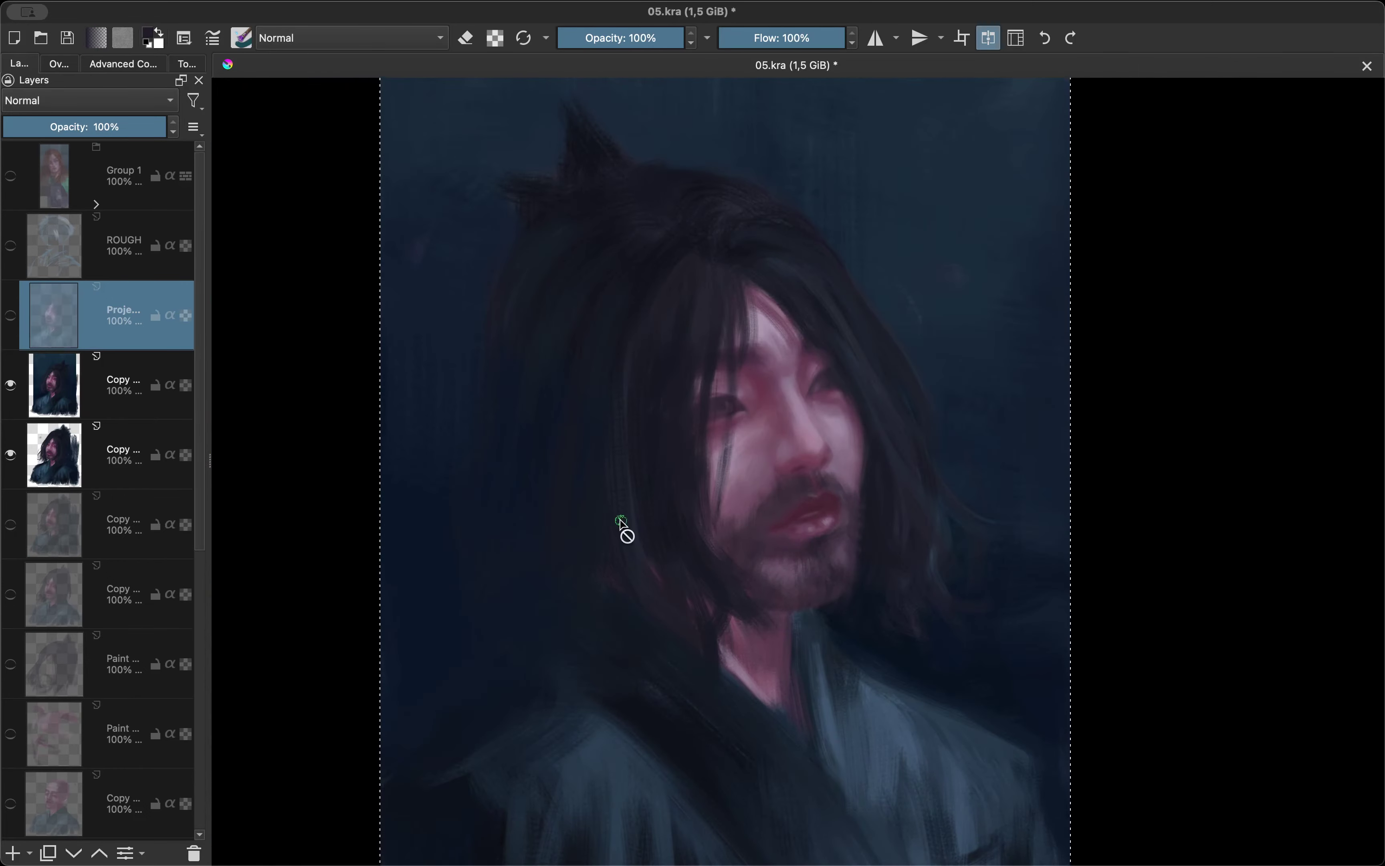
scroll(624, 532, "up", 5)
left_click(611, 616, "ctrl")
key("shift+i")
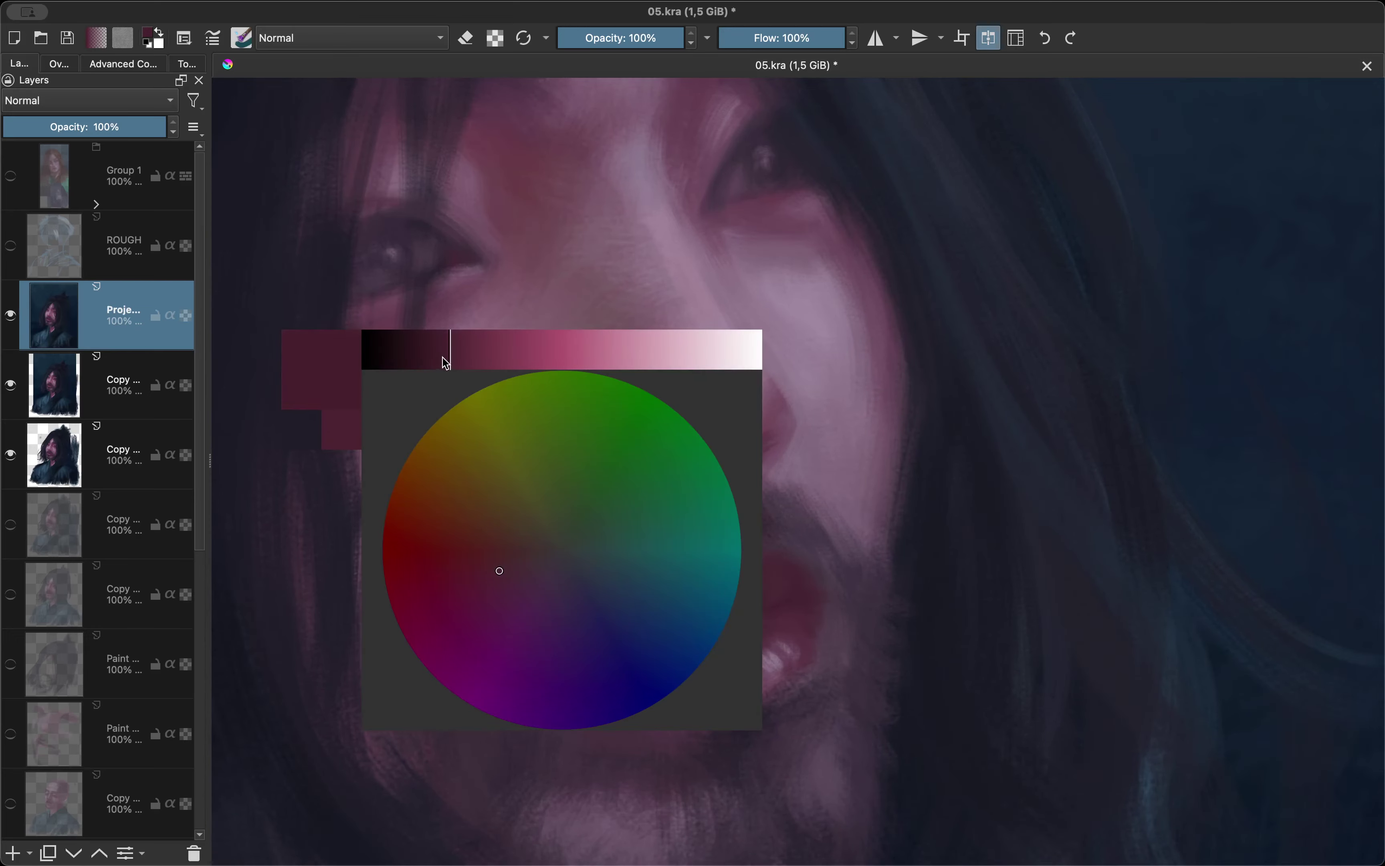
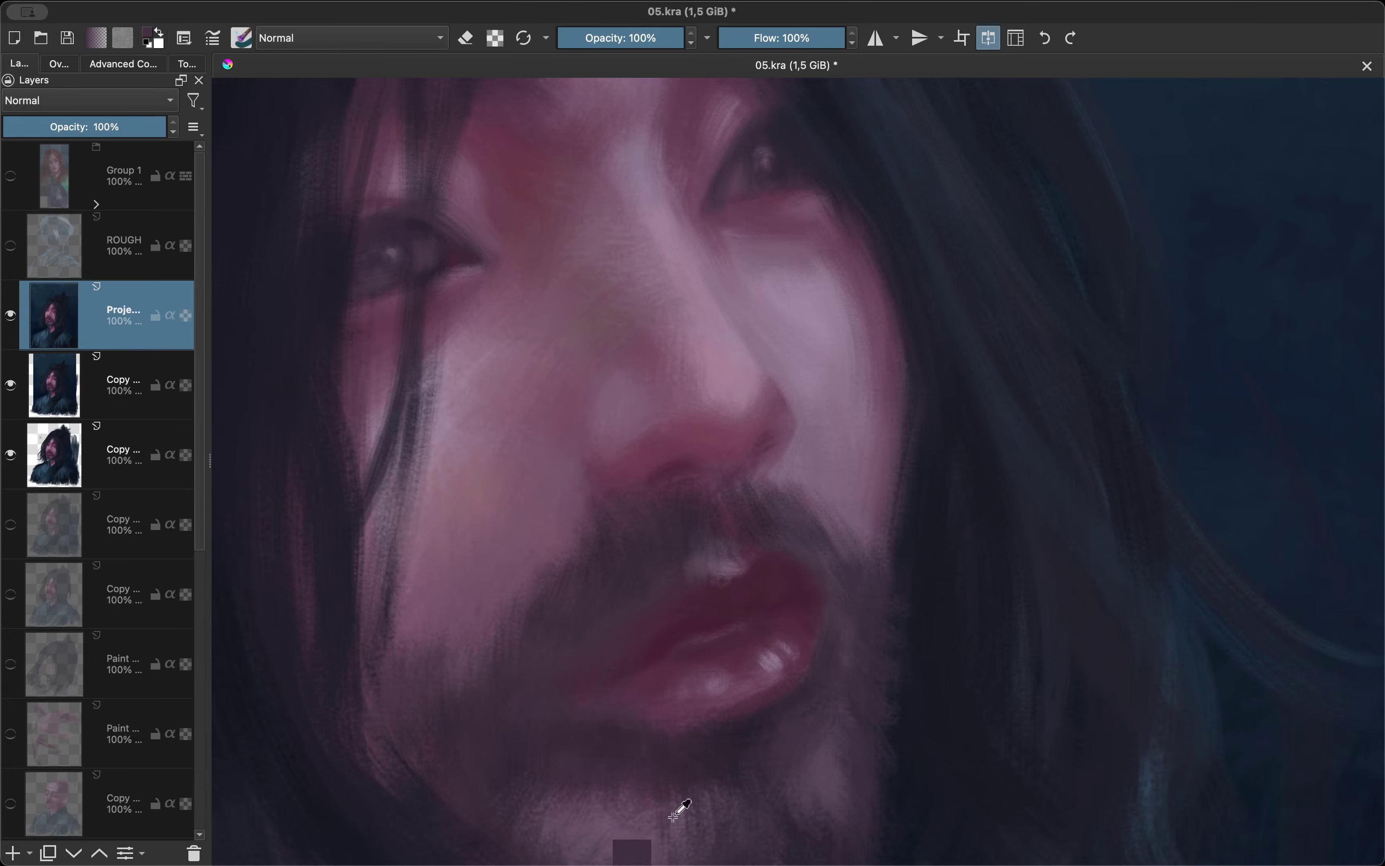
Sample skin tones from the face and near the eyes, checking the portrait in Mirror View.
scroll(681, 811, "up", 3)
key("m")
scroll(687, 671, "down", 3)
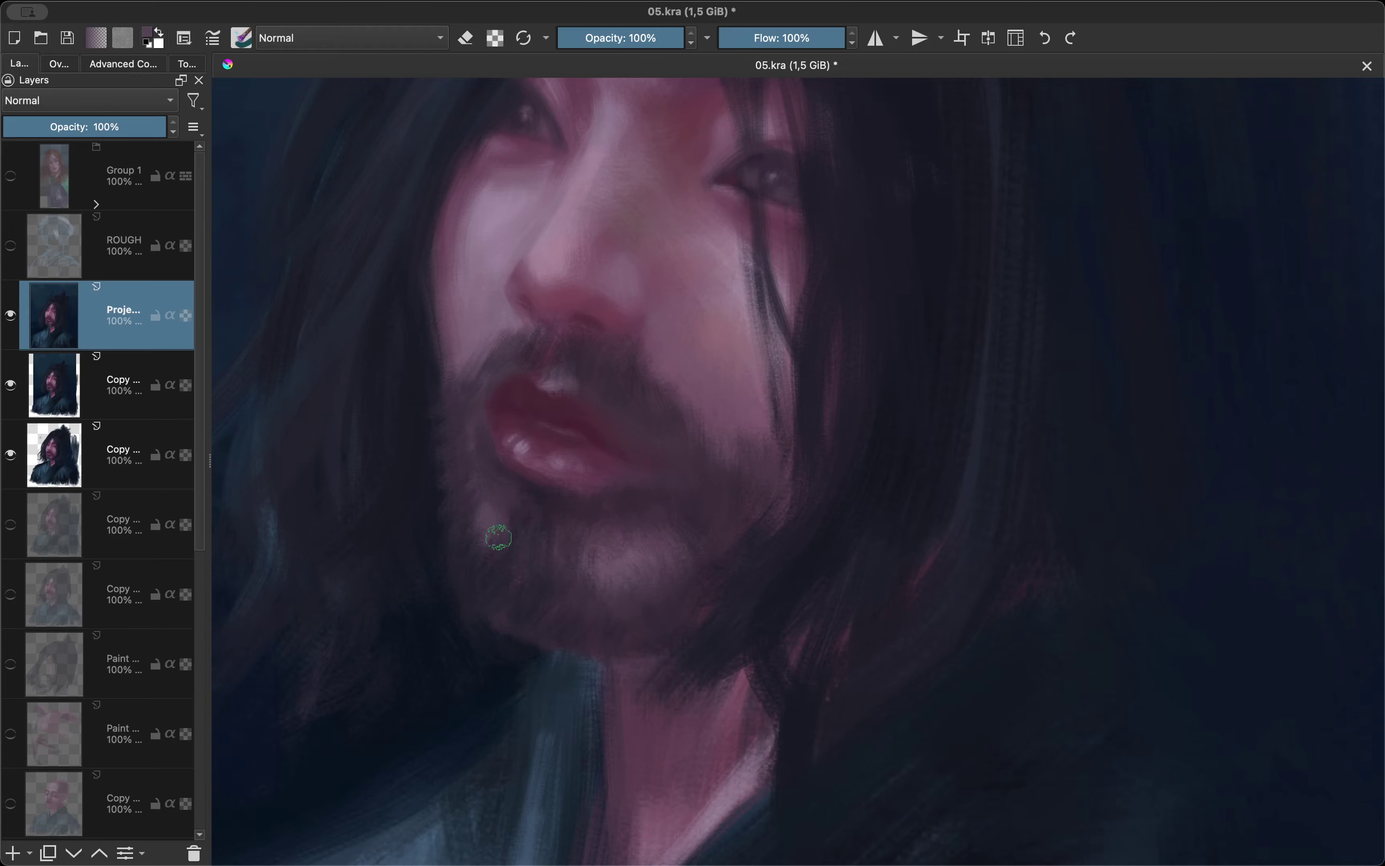
key("m")
left_click(693, 628, "ctrl")
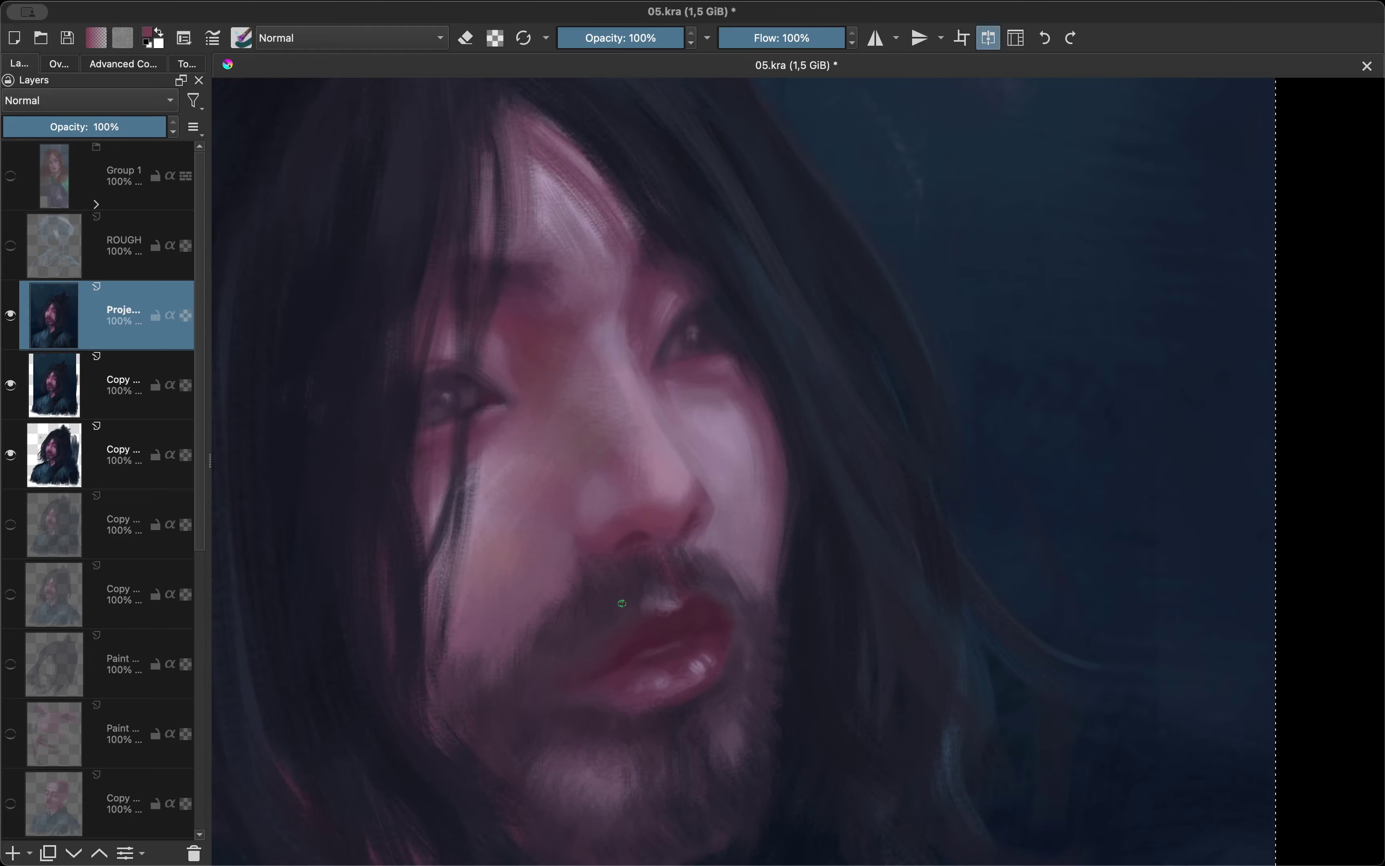
key("m")
scroll(658, 453, "up", 3)
left_click(658, 453, "ctrl")
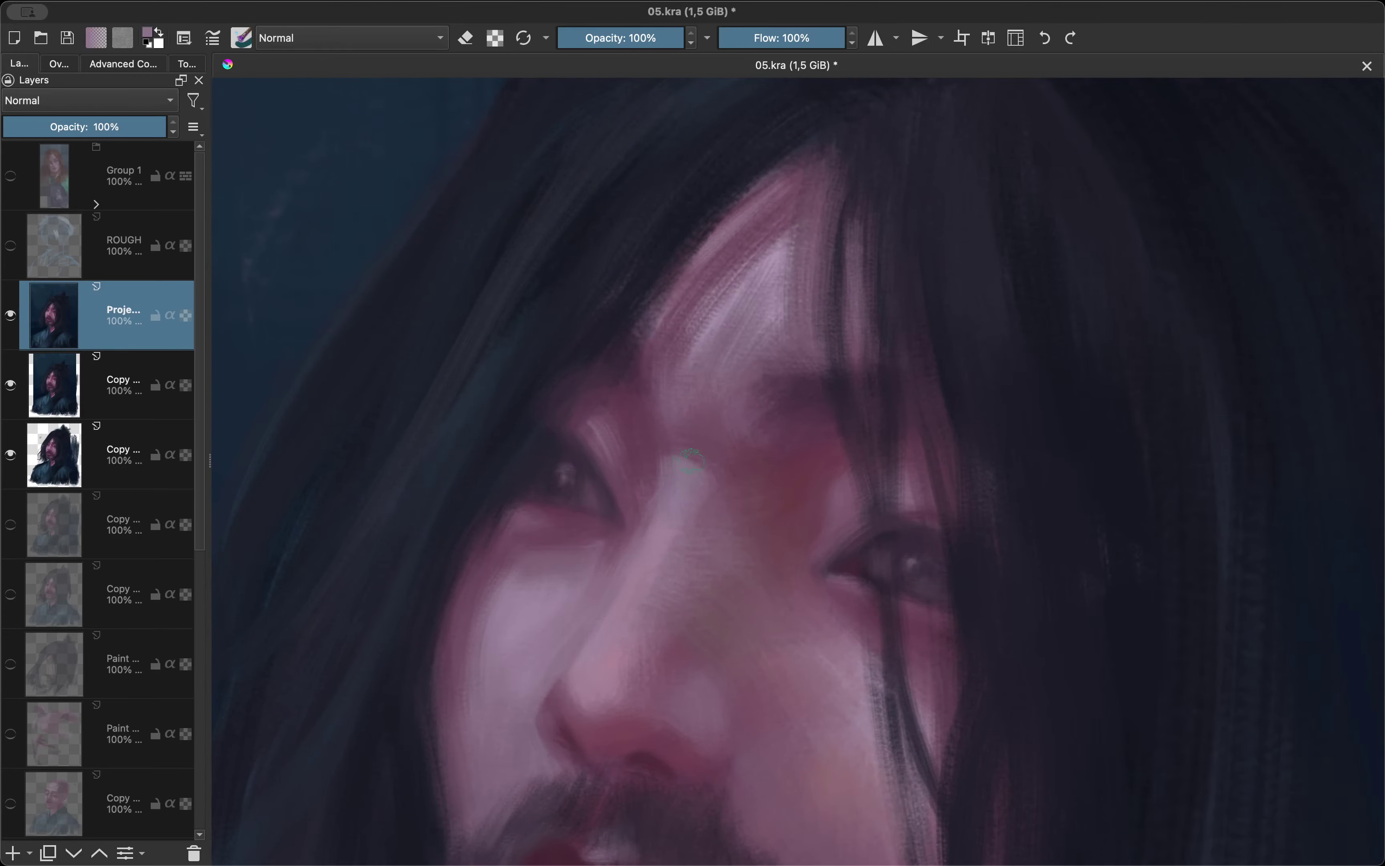
Toggle eraser mode and zoom in and out over the mouth and beard.
key("e")
scroll(690, 461, "down", 2)
scroll(629, 475, "down", 1)
scroll(572, 487, "down", 2)
scroll(547, 496, "down", 1)
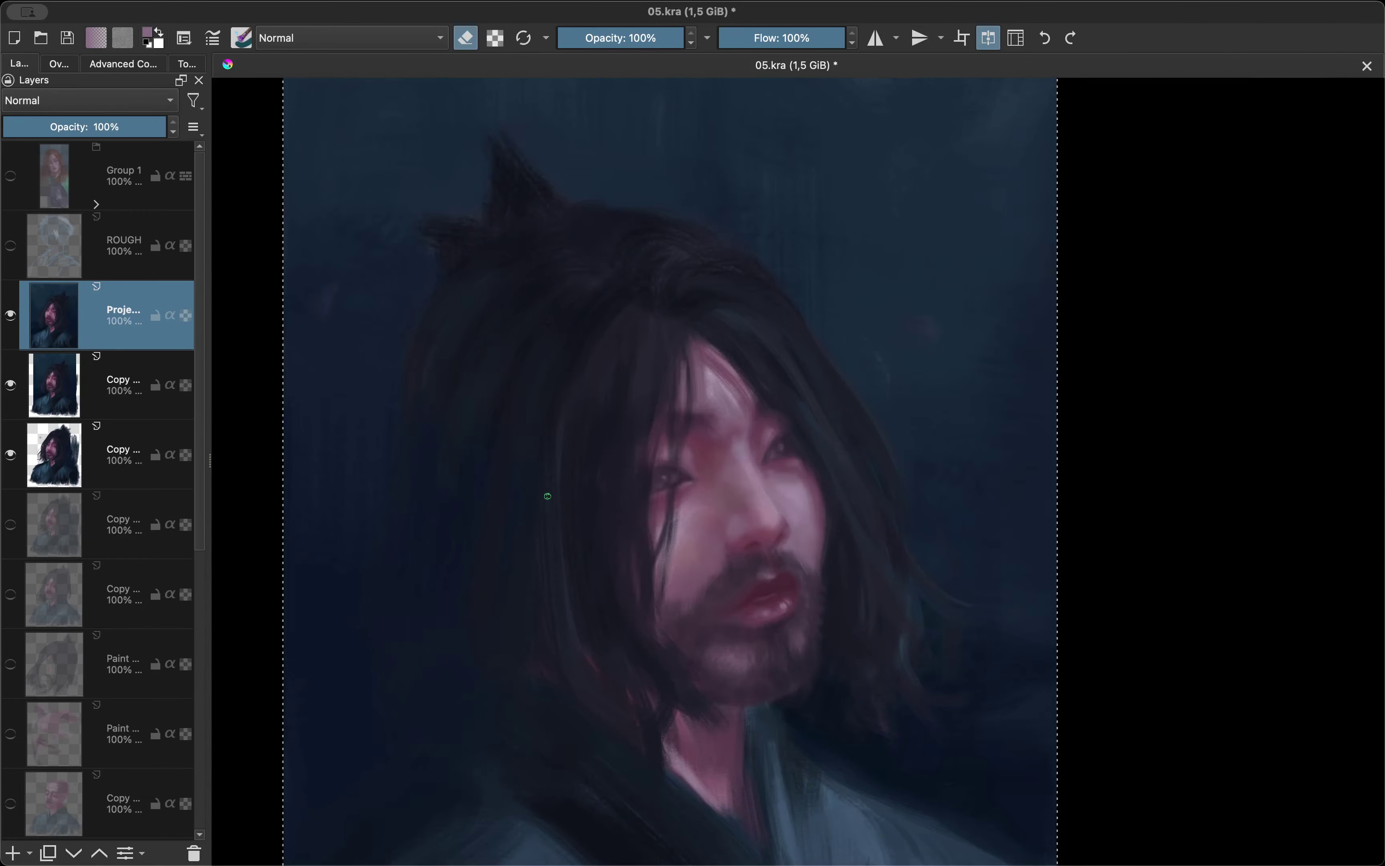
scroll(790, 519, "up", 2)
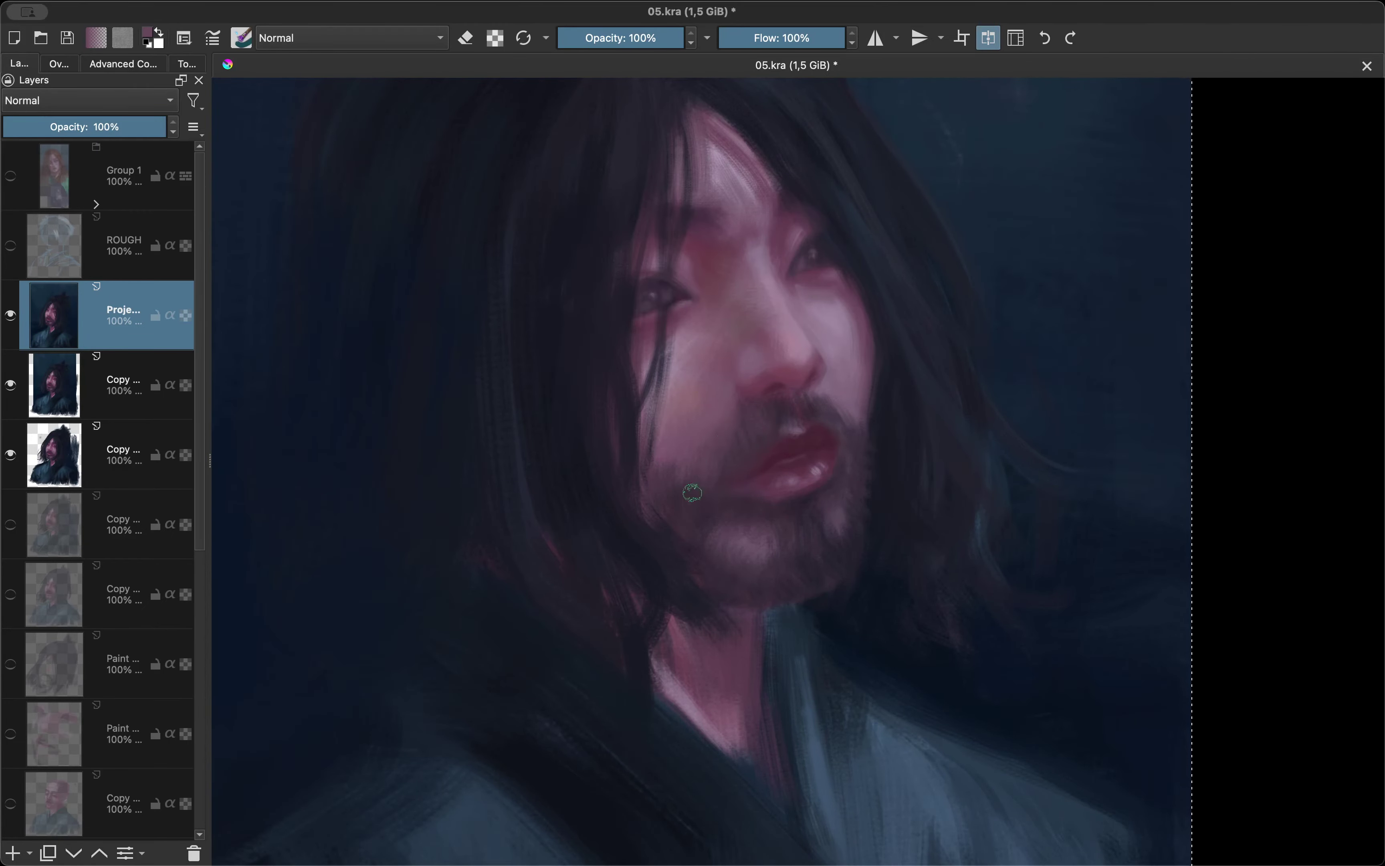
scroll(692, 493, "up", 1)
scroll(570, 476, "up", 1)
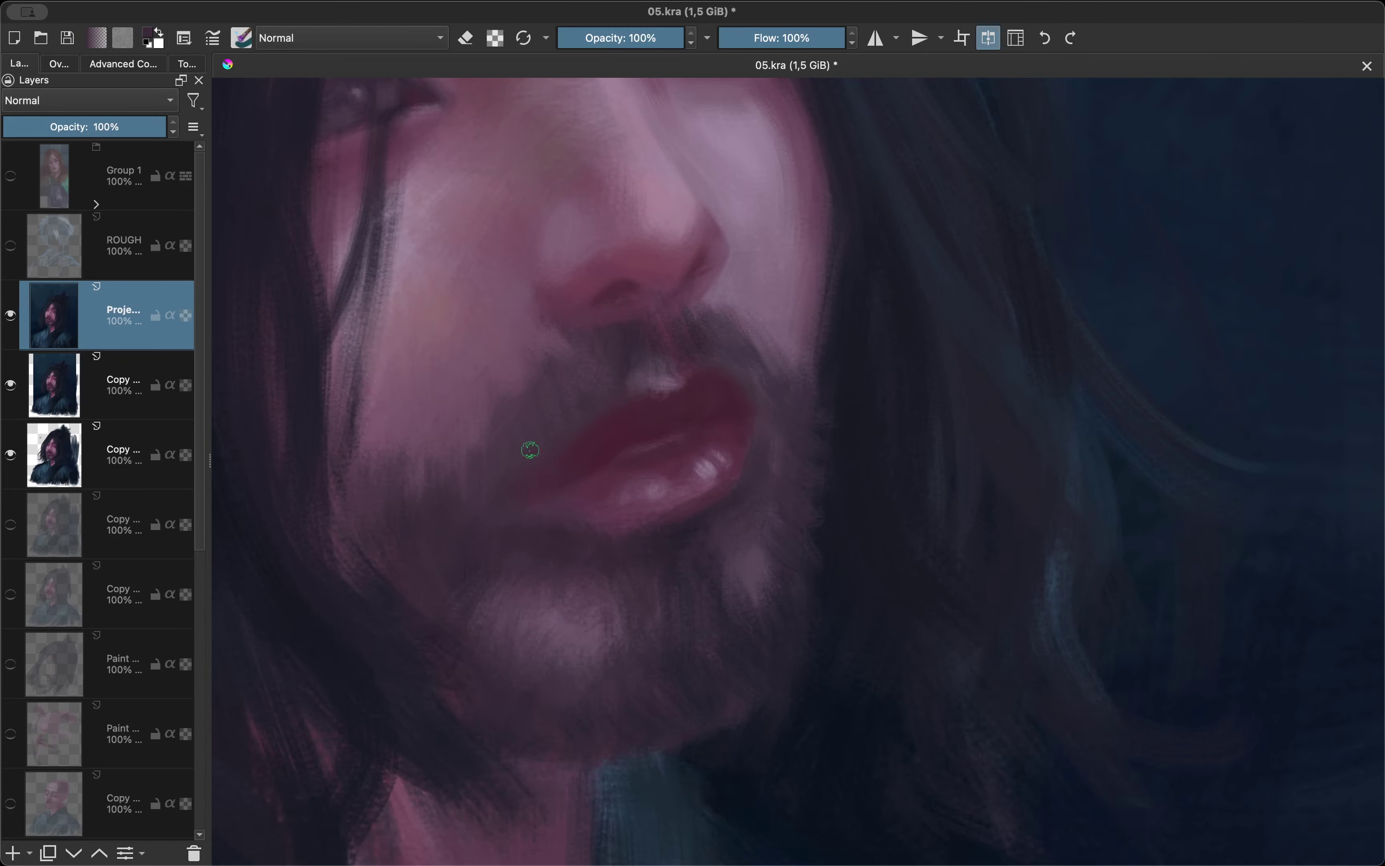
scroll(596, 489, "up", 1)
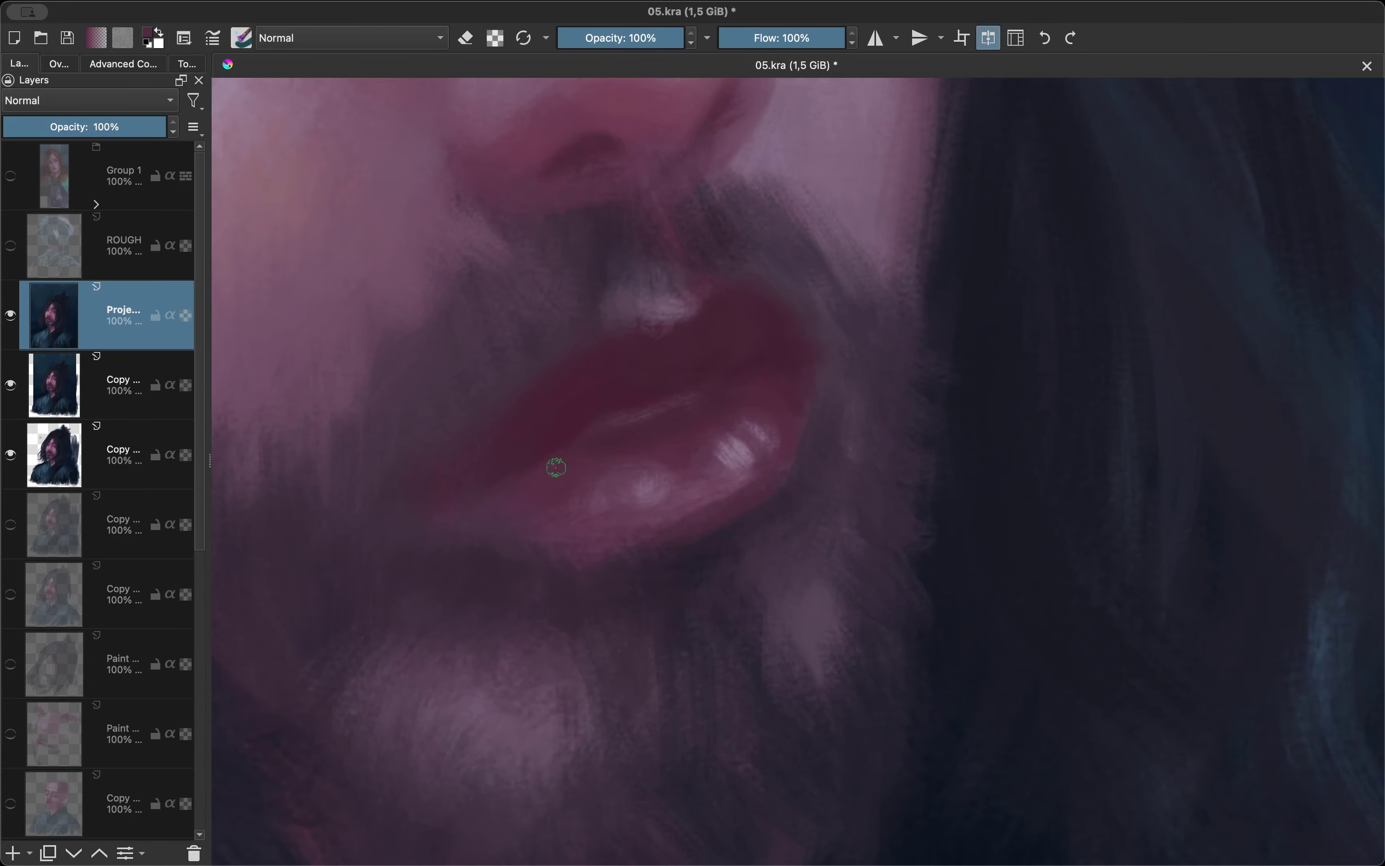
scroll(553, 466, "up", 1)
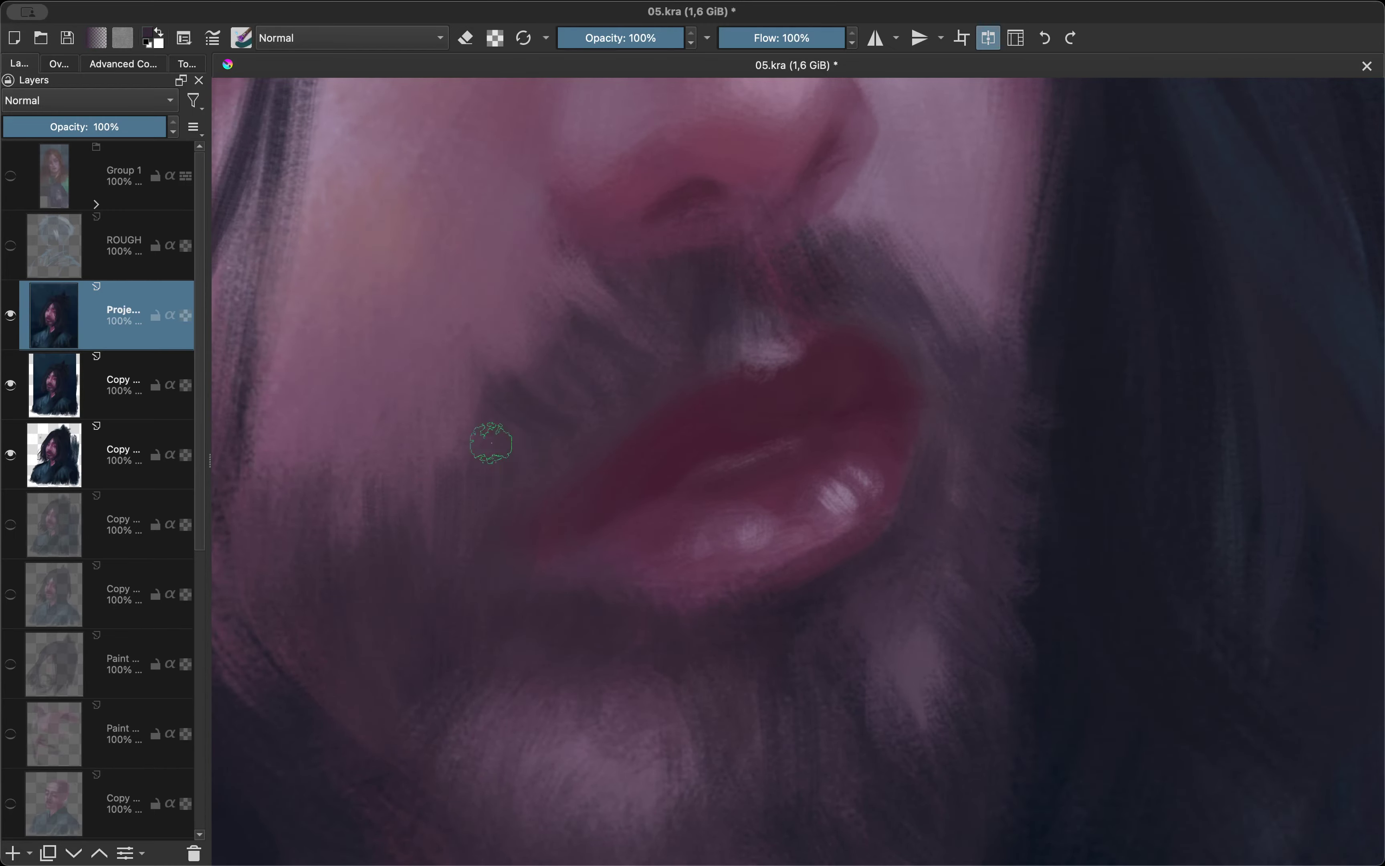
scroll(491, 443, "down", 2)
scroll(683, 465, "up", 1)
Pick new colours from the painting, mirroring the view to compare proportions.
left_click(647, 513, "ctrl")
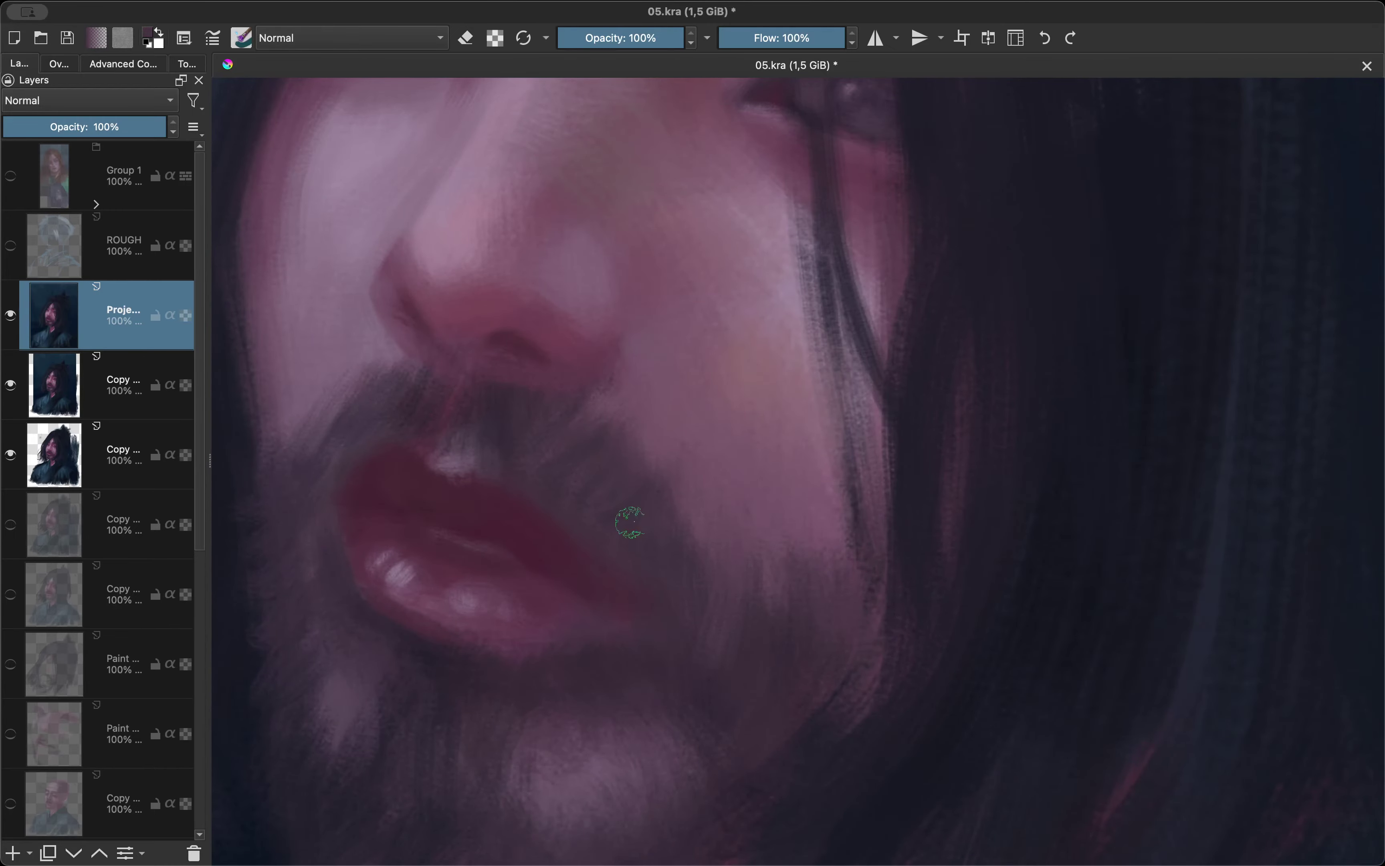
key("m")
scroll(772, 624, "down", 2)
left_click(556, 519, "ctrl")
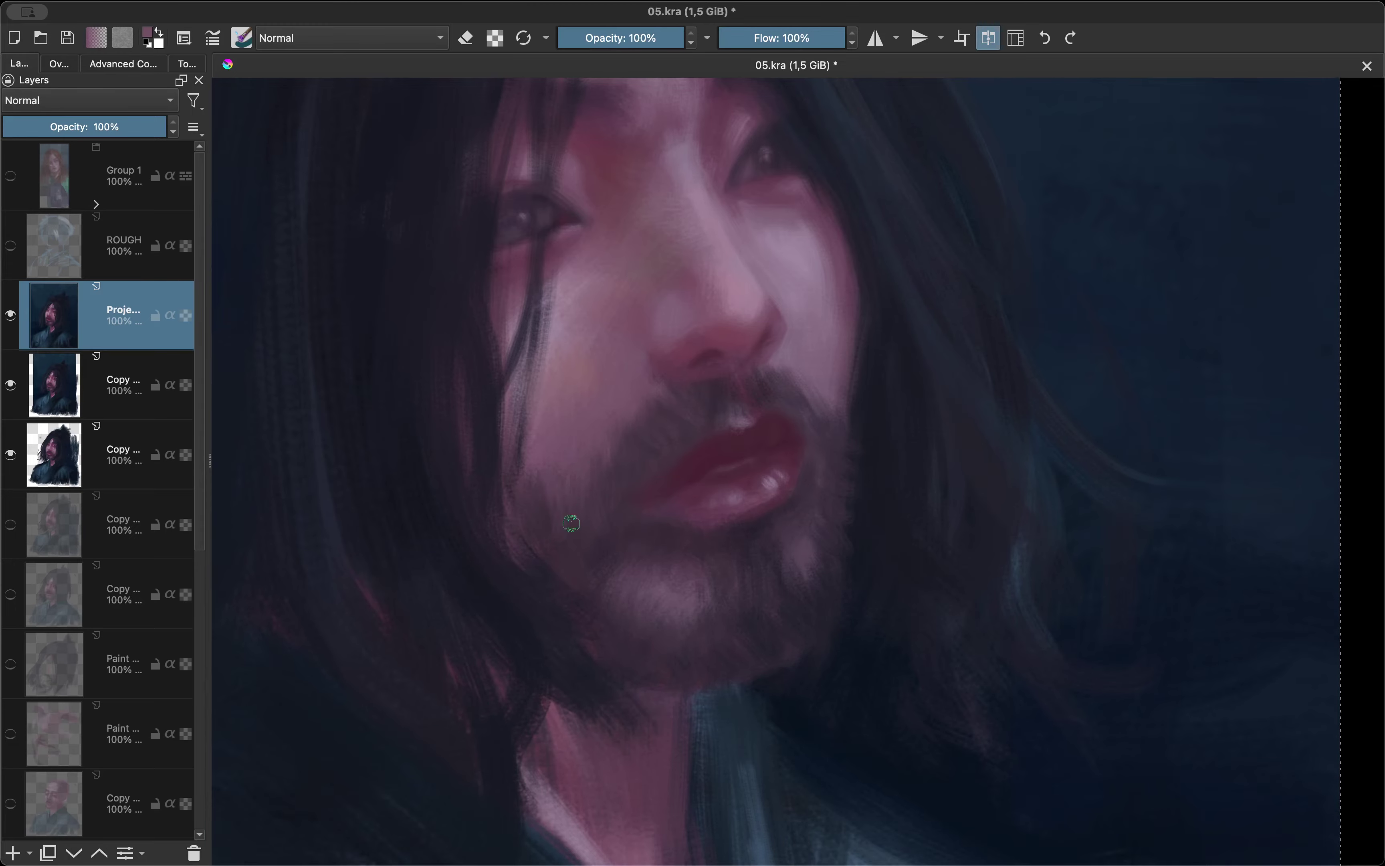
scroll(823, 419, "down", 3)
key("m")
scroll(709, 366, "up", 3)
left_click(710, 363, "ctrl")
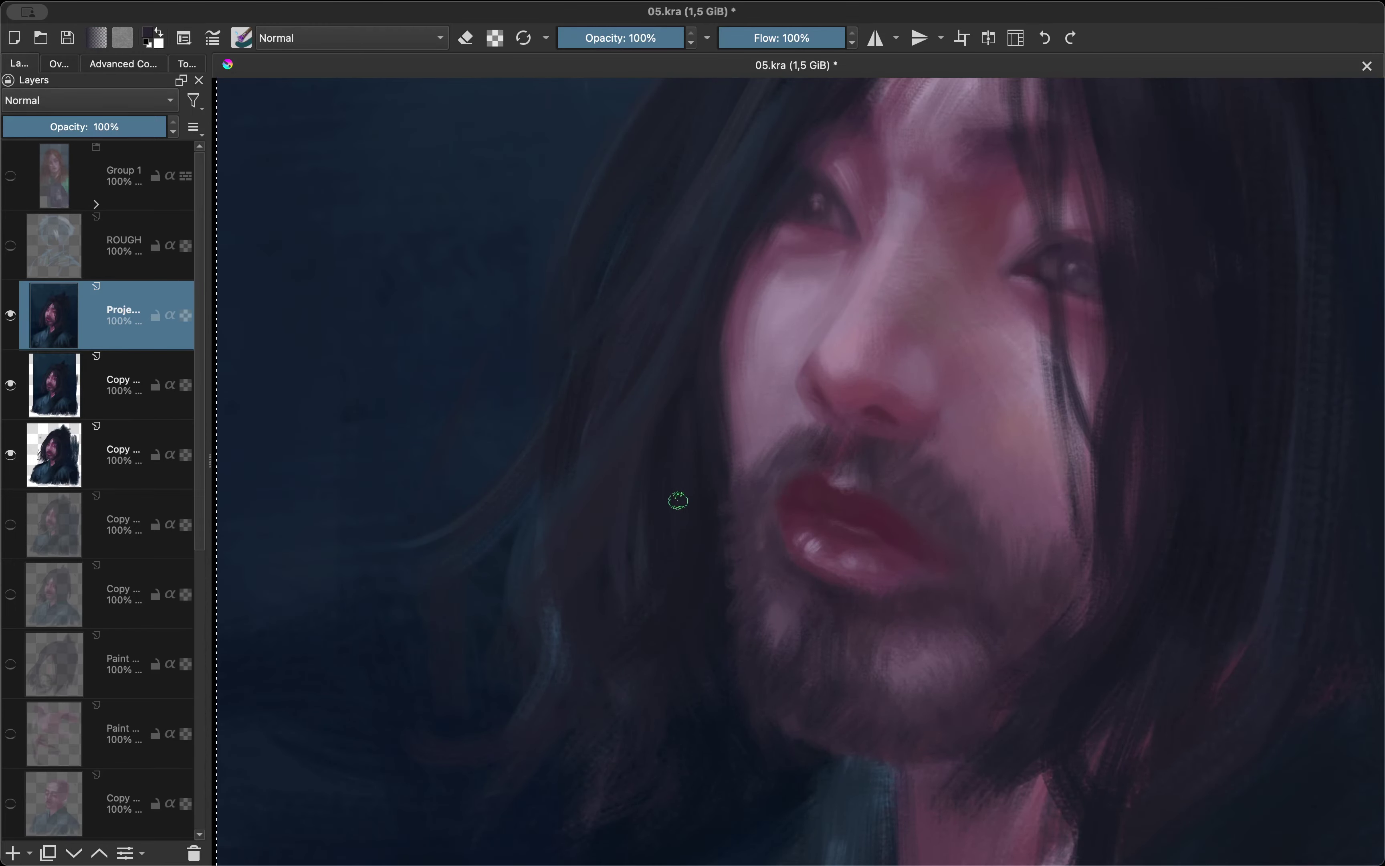
Sample a forehead colour while flipping the mirrored view back and forth.
scroll(634, 544, "up", 5)
key("m")
scroll(705, 355, "down", 3)
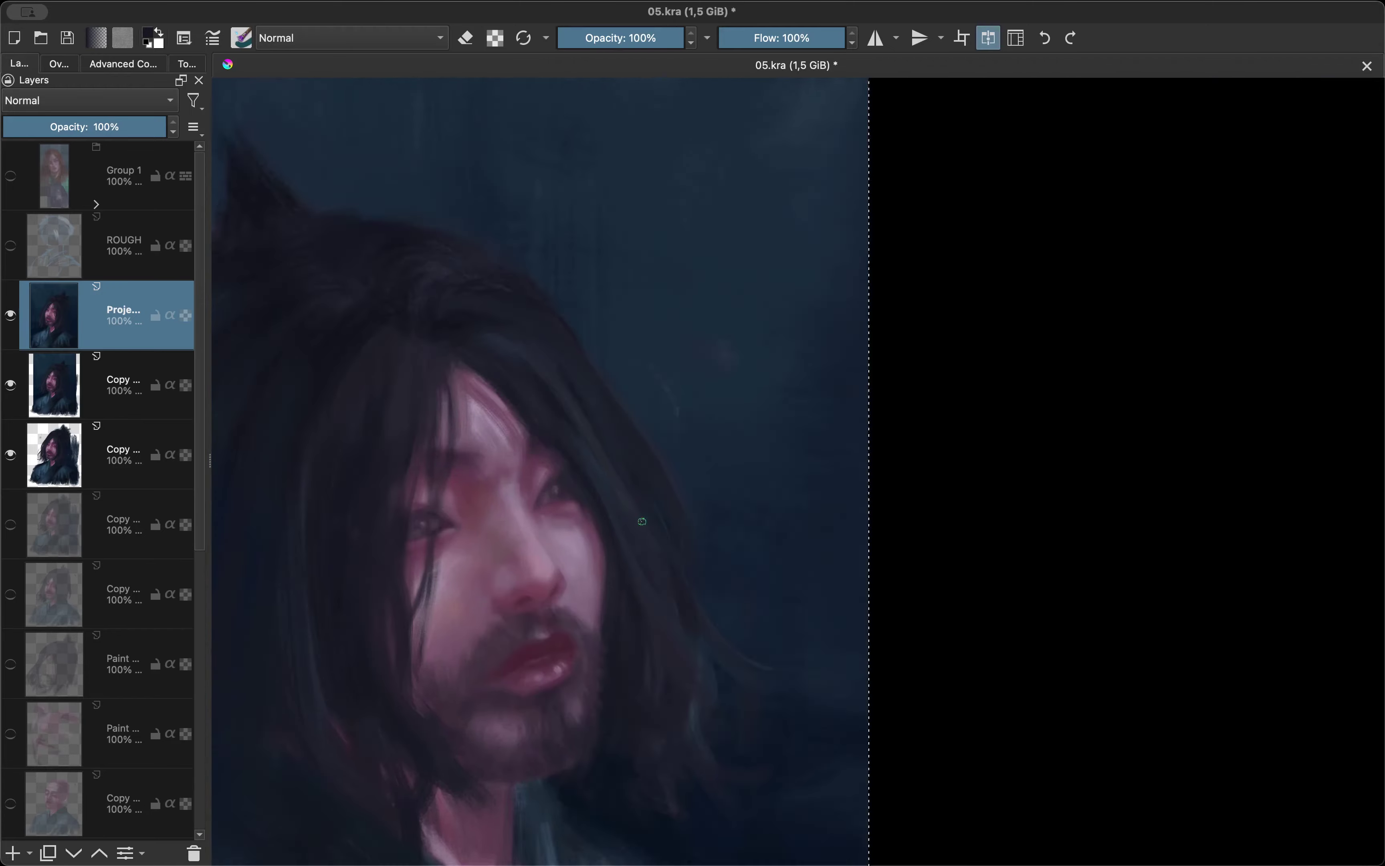
key("m")
scroll(706, 465, "up", 3)
left_click(705, 465, "ctrl")
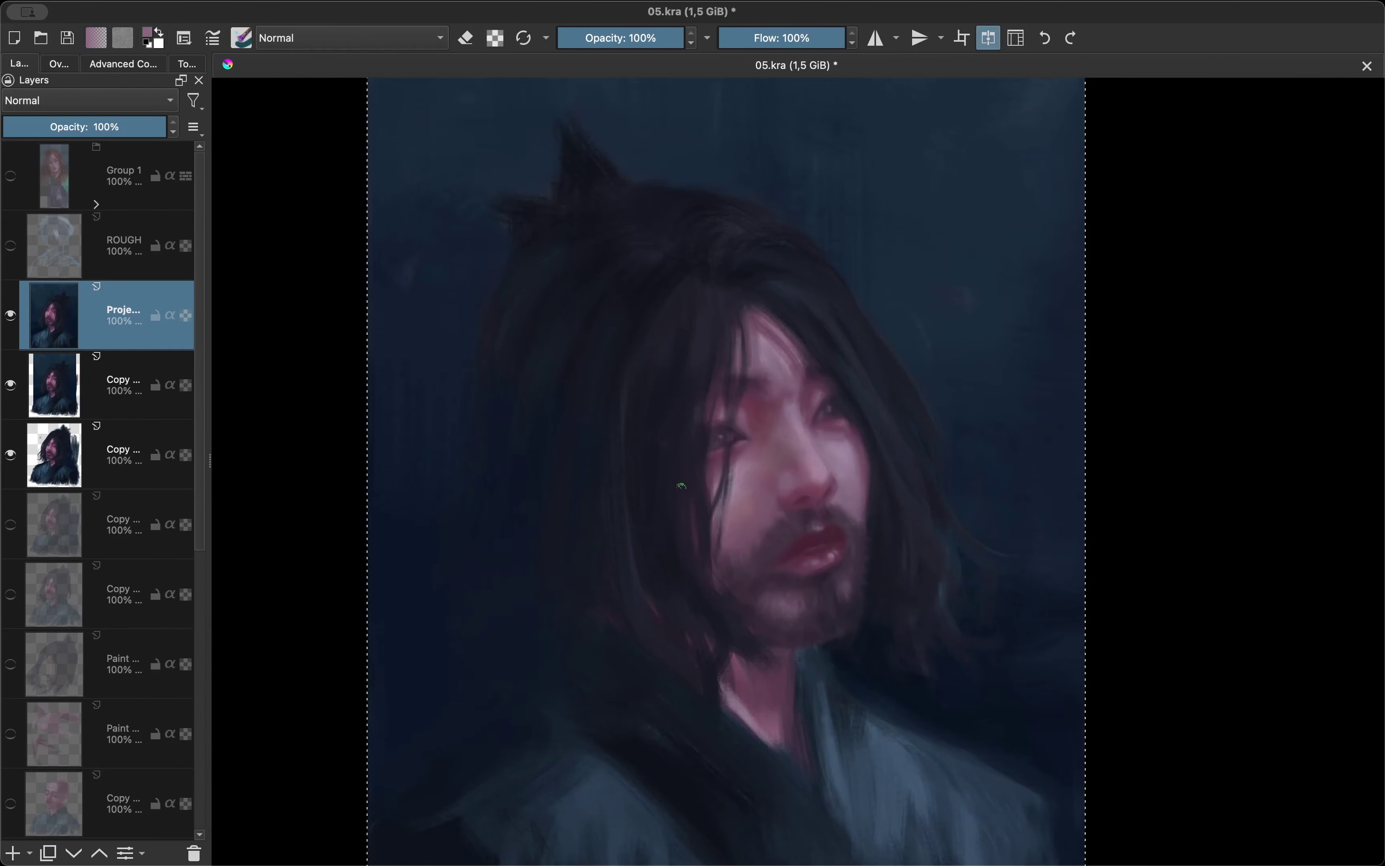
key("m")
scroll(687, 467, "down", 3)
key("m")
scroll(687, 413, "up", 5)
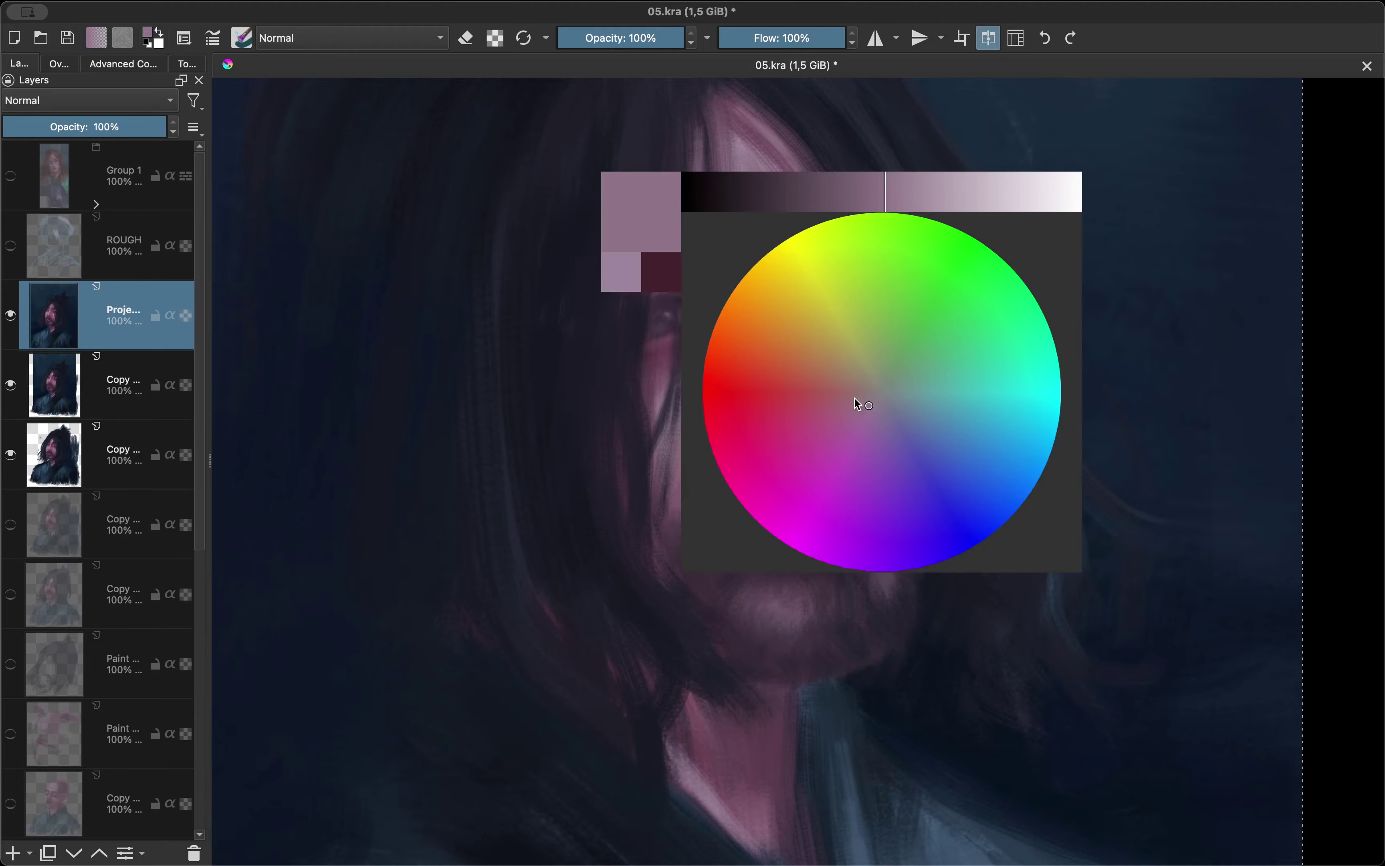
Rotate and reset the canvas, then sample the dark navy of the clothing.
key("4")
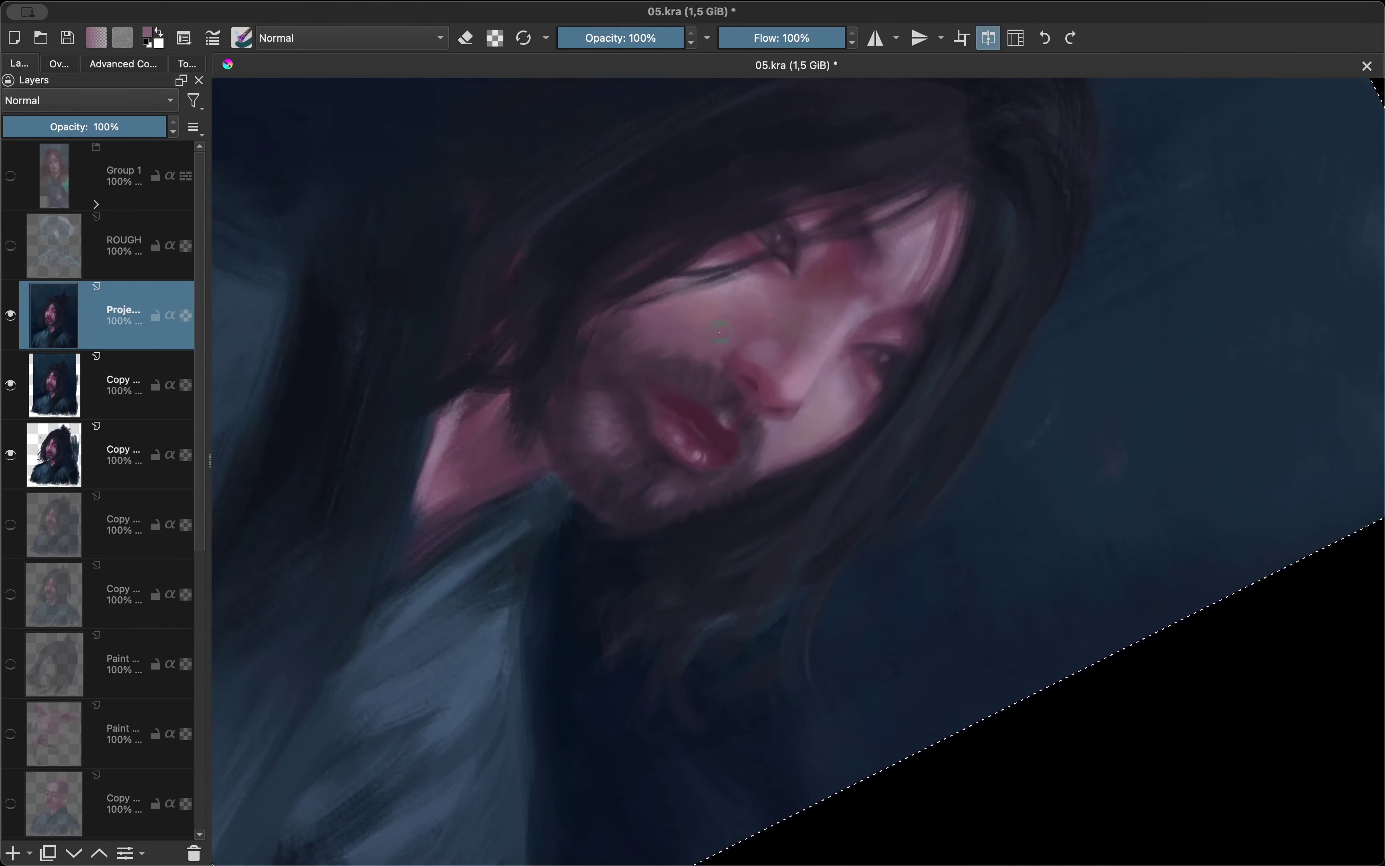
key("5")
scroll(767, 515, "down", 4)
scroll(771, 541, "up", 4)
left_click(772, 540, "ctrl")
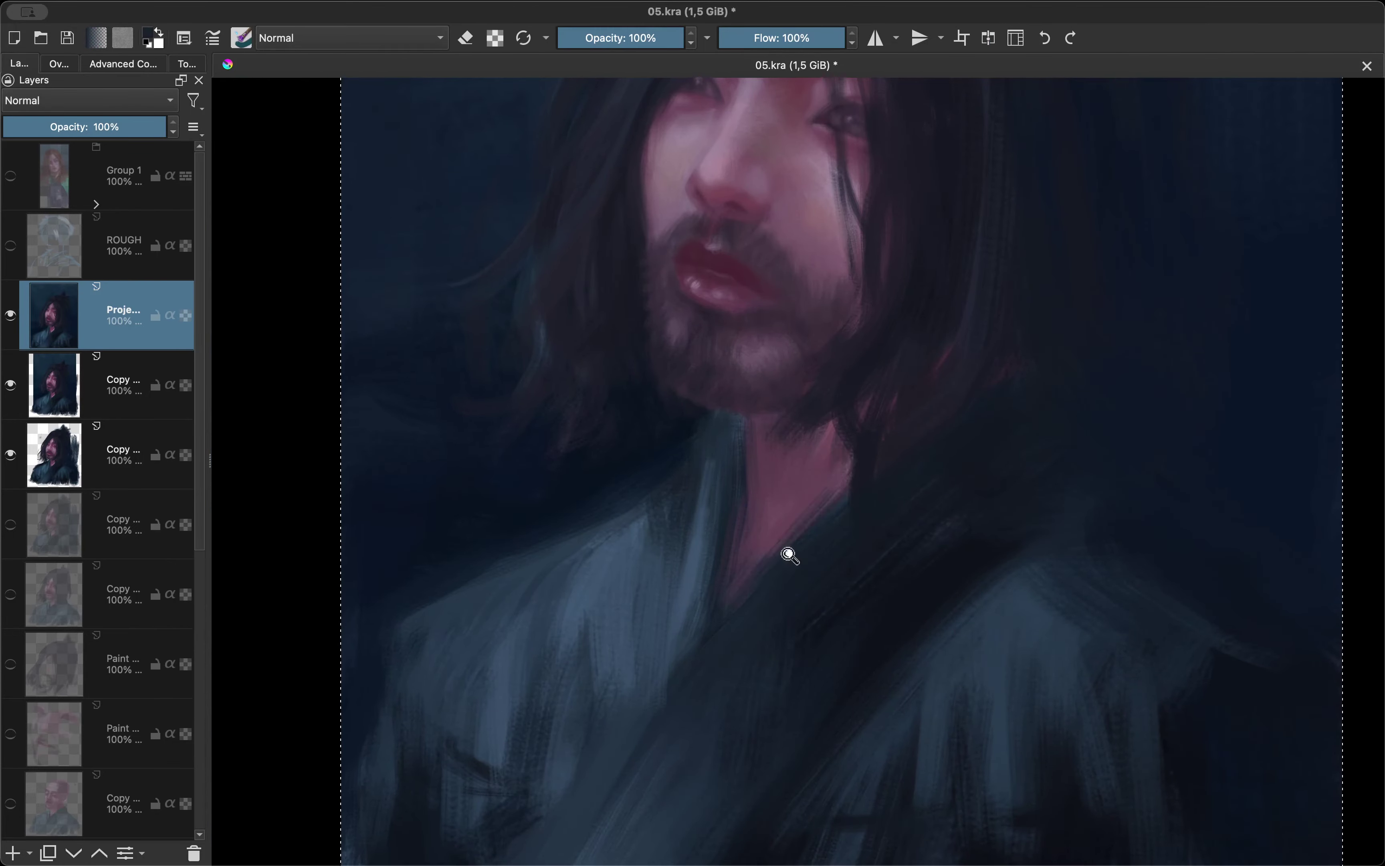
scroll(744, 573, "down", 2)
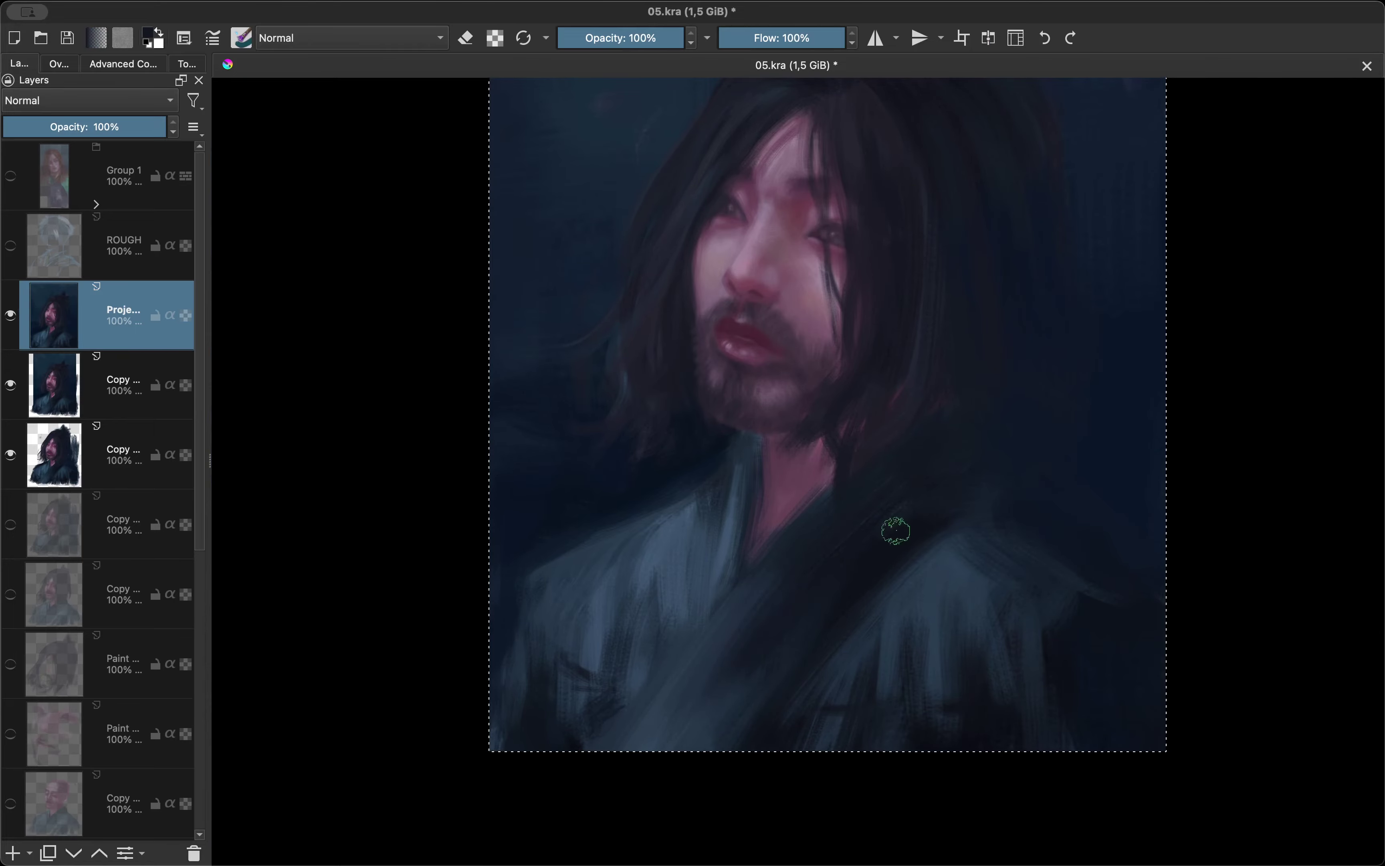
Mirror the view and zoom around to review the refined mouth and beard.
key("m")
scroll(736, 533, "down", 3)
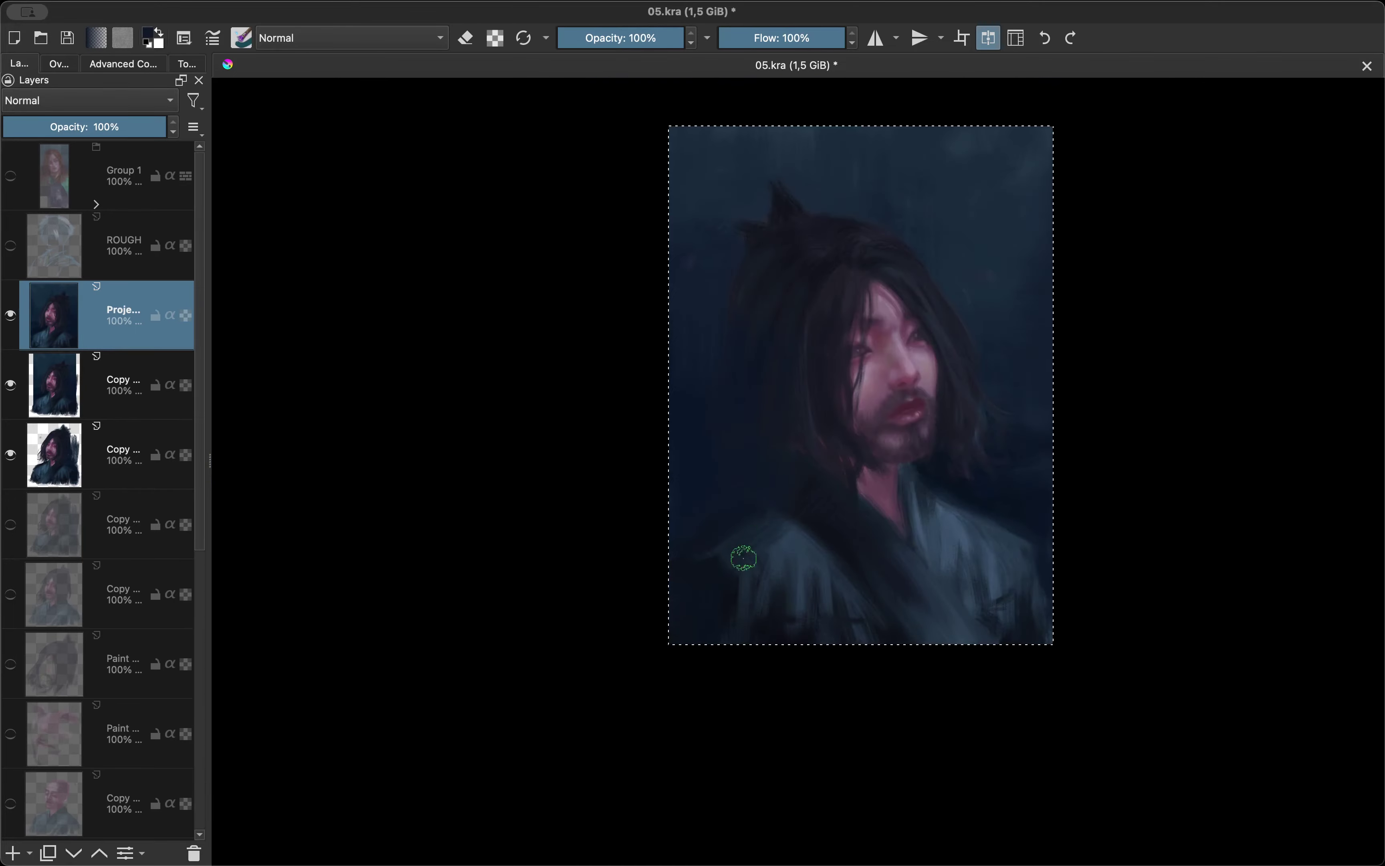
scroll(715, 458, "up", 3)
scroll(722, 511, "down", 2)
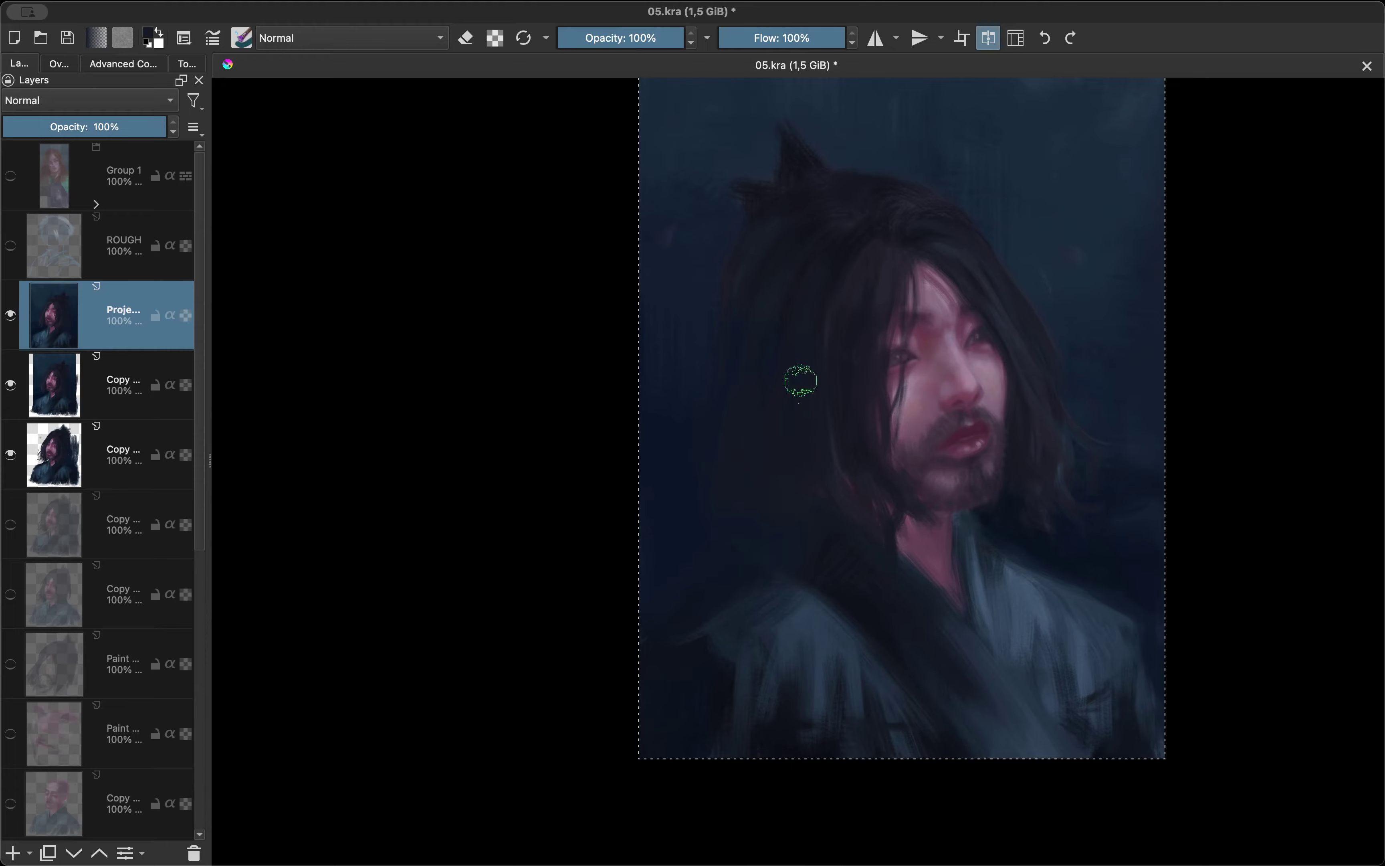
scroll(798, 381, "down", 3)
scroll(828, 454, "up", 3)
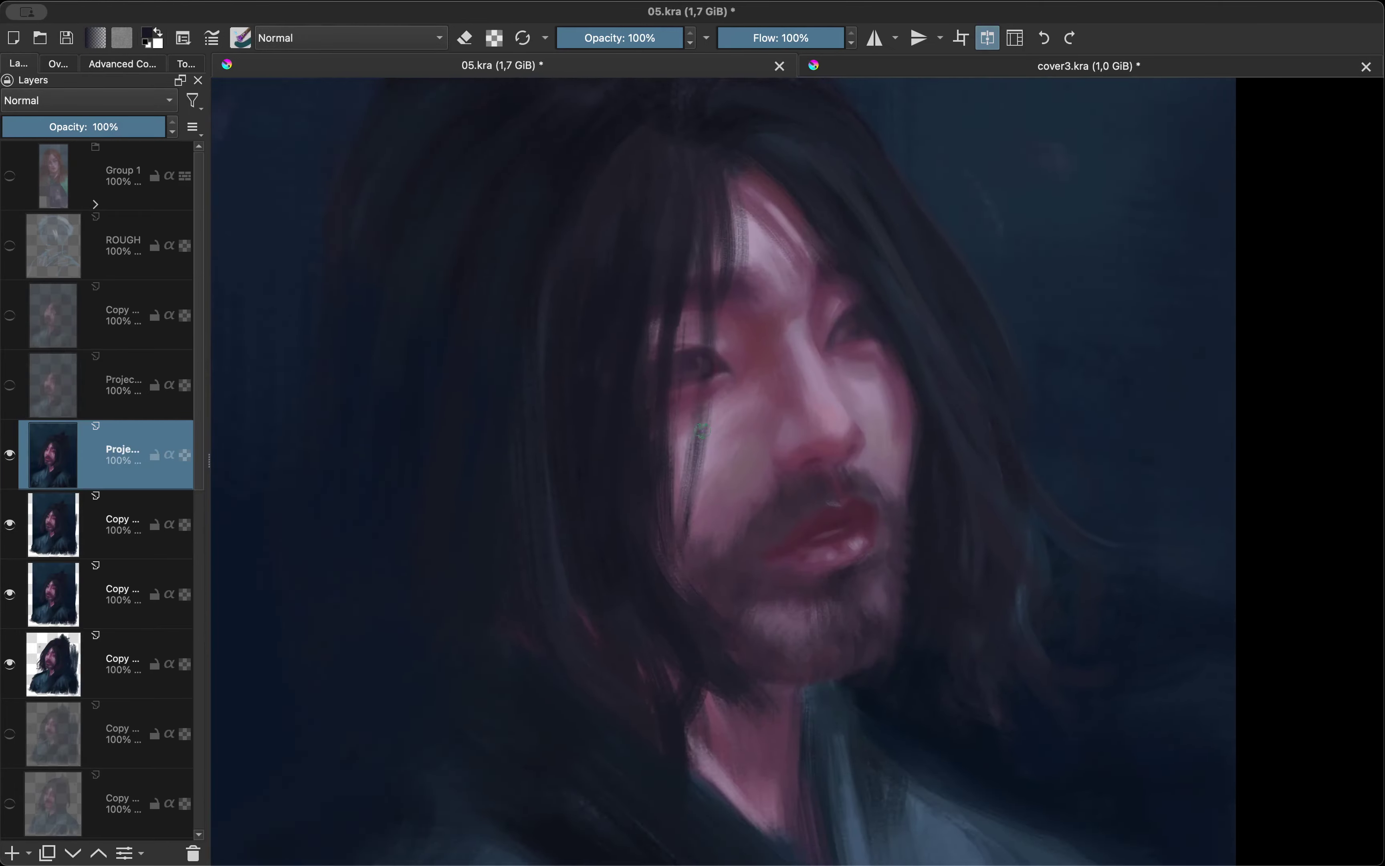
Sample the pinkish skin tone, checking the face in Mirror View while zooming in and out.
key("m")
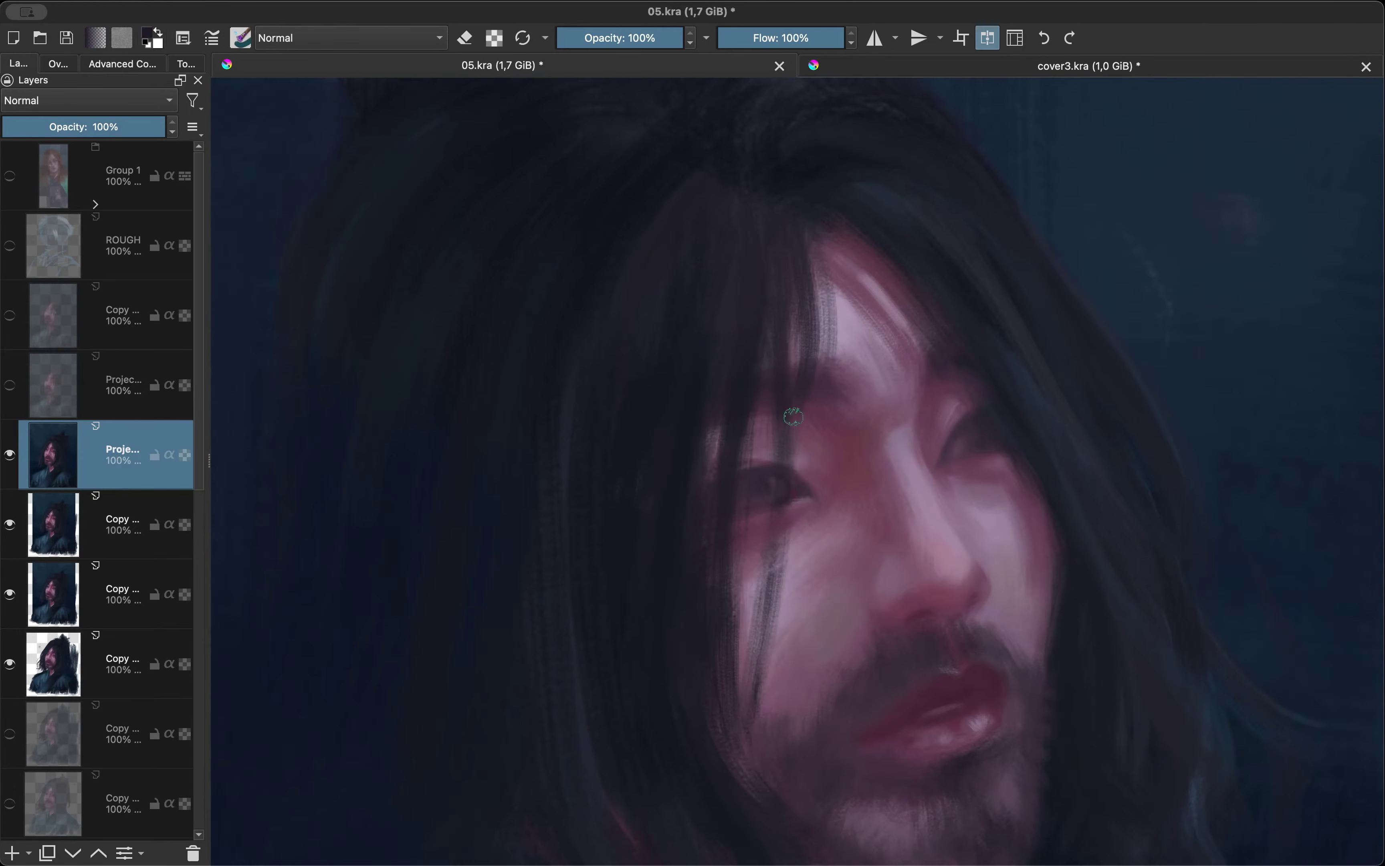
key("m")
left_click(809, 452, "ctrl")
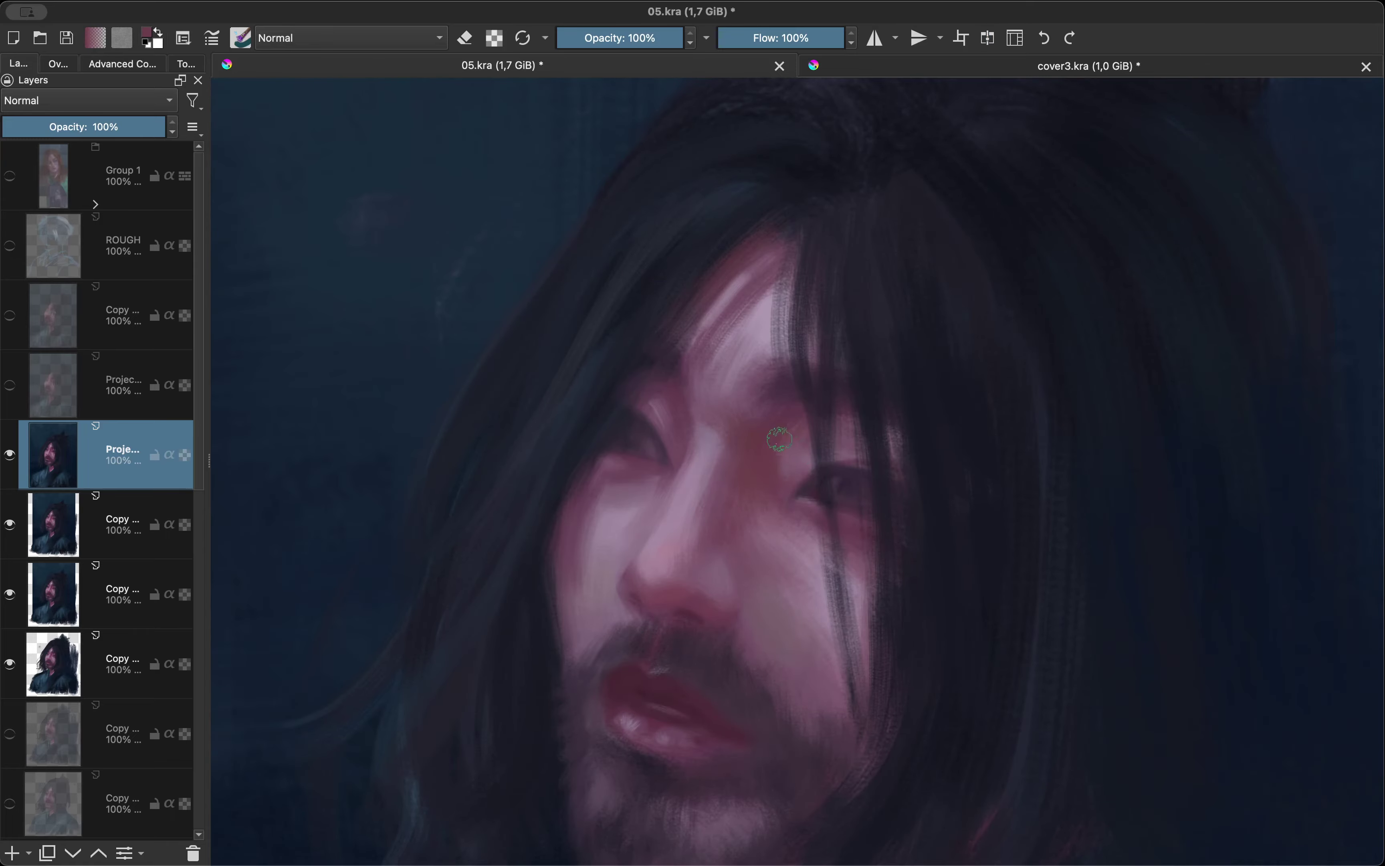
key("m")
scroll(777, 448, "up", 2)
scroll(712, 402, "down", 3)
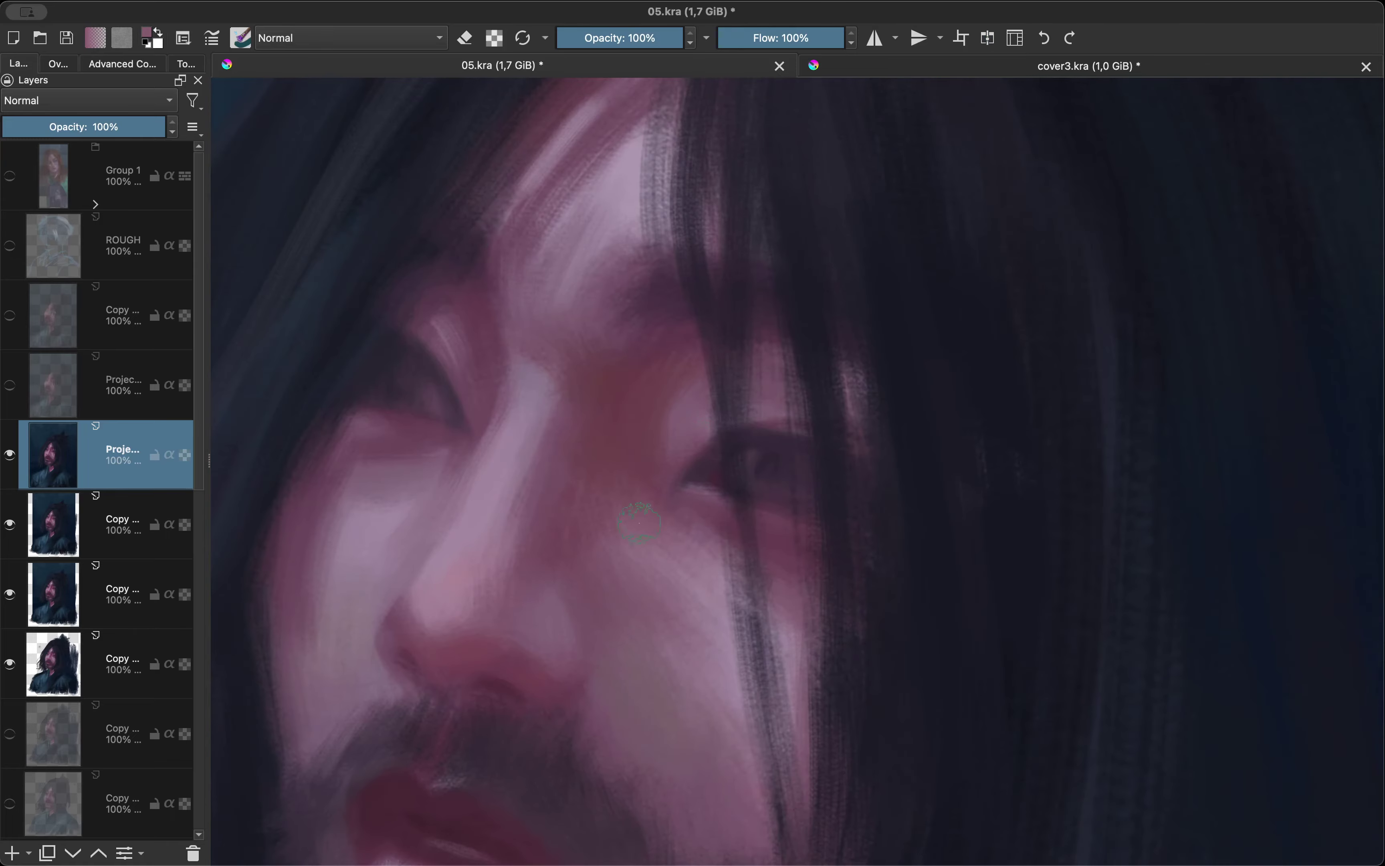
scroll(687, 429, "down", 3)
scroll(658, 452, "up", 2)
scroll(641, 465, "down", 3)
scroll(641, 466, "up", 3)
key("m")
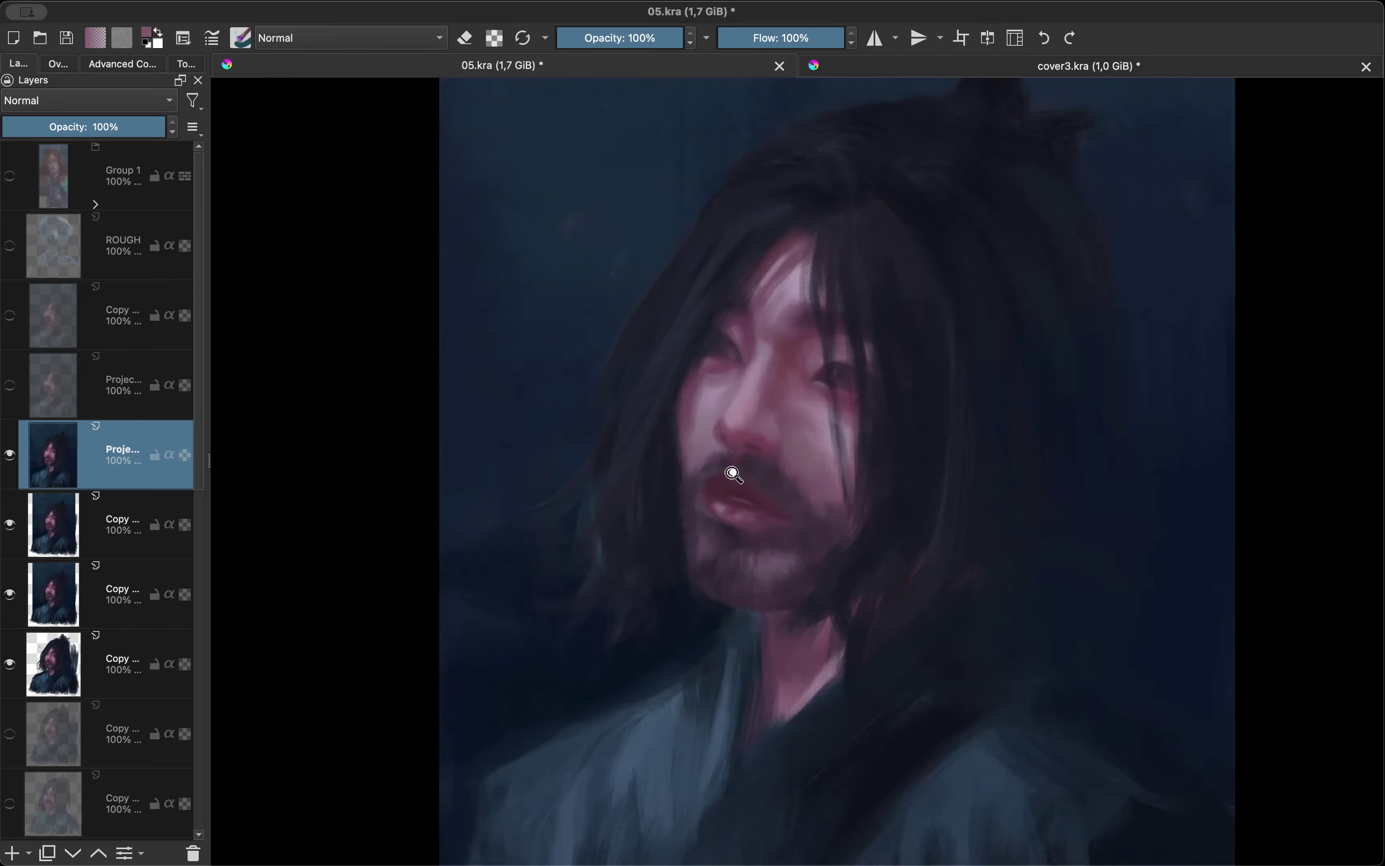
key("m")
Sample a pink skin colour and smooth the forehead under the bangs with lighter pink.
left_click(770, 441, "ctrl")
scroll(744, 389, "up", 2)
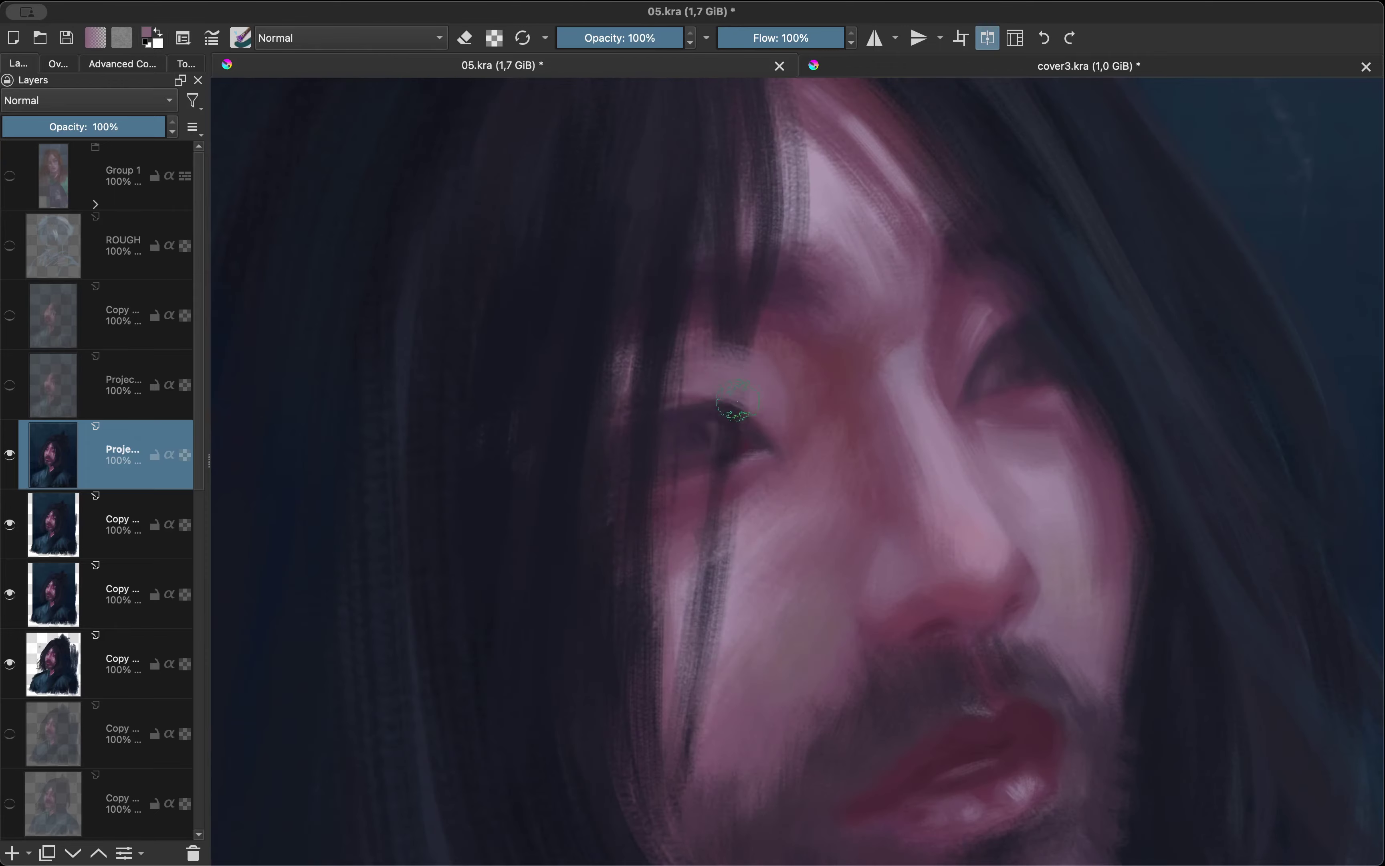
left_click_drag(744, 372, 716, 353)
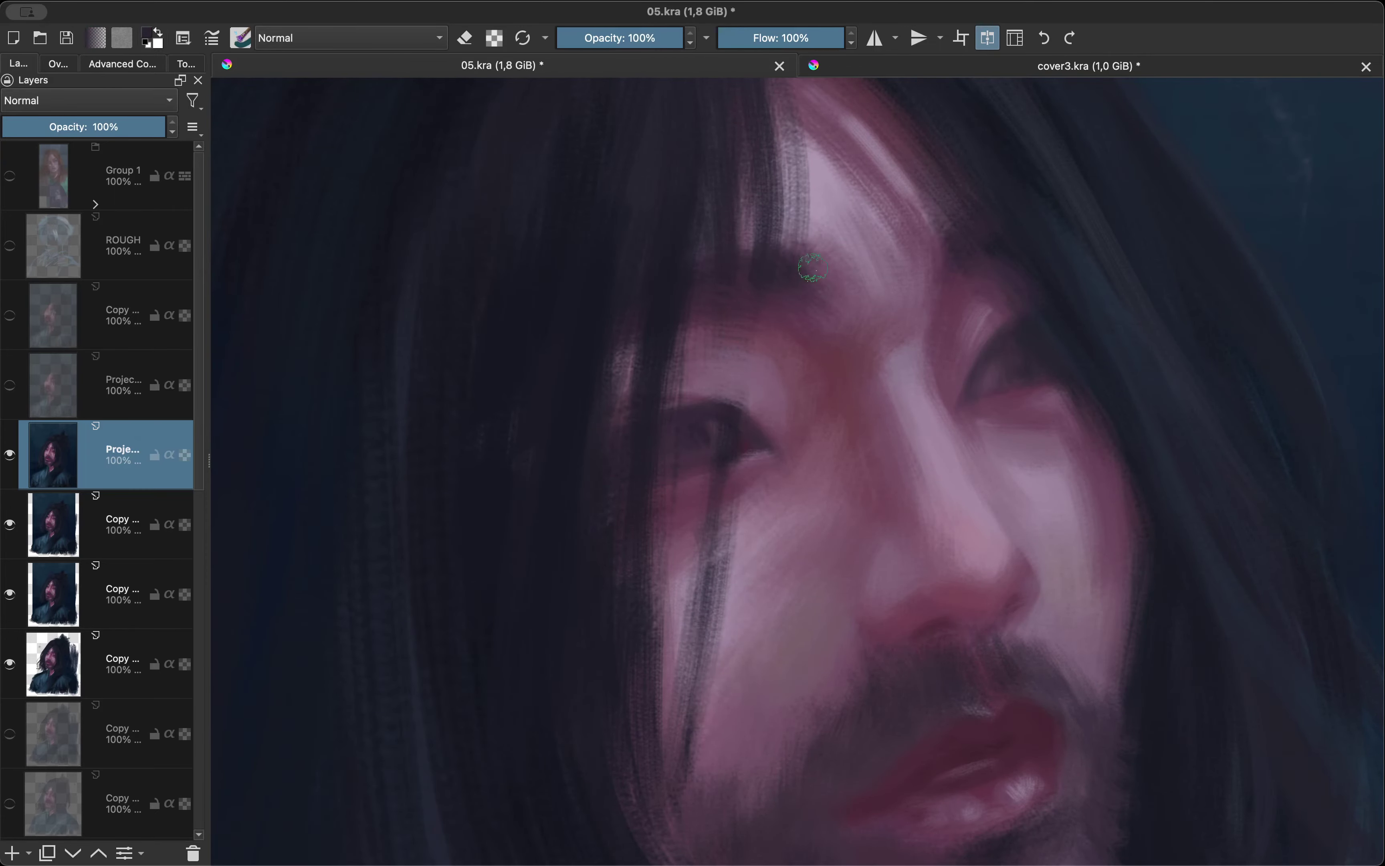
scroll(802, 401, "down", 5)
key("m")
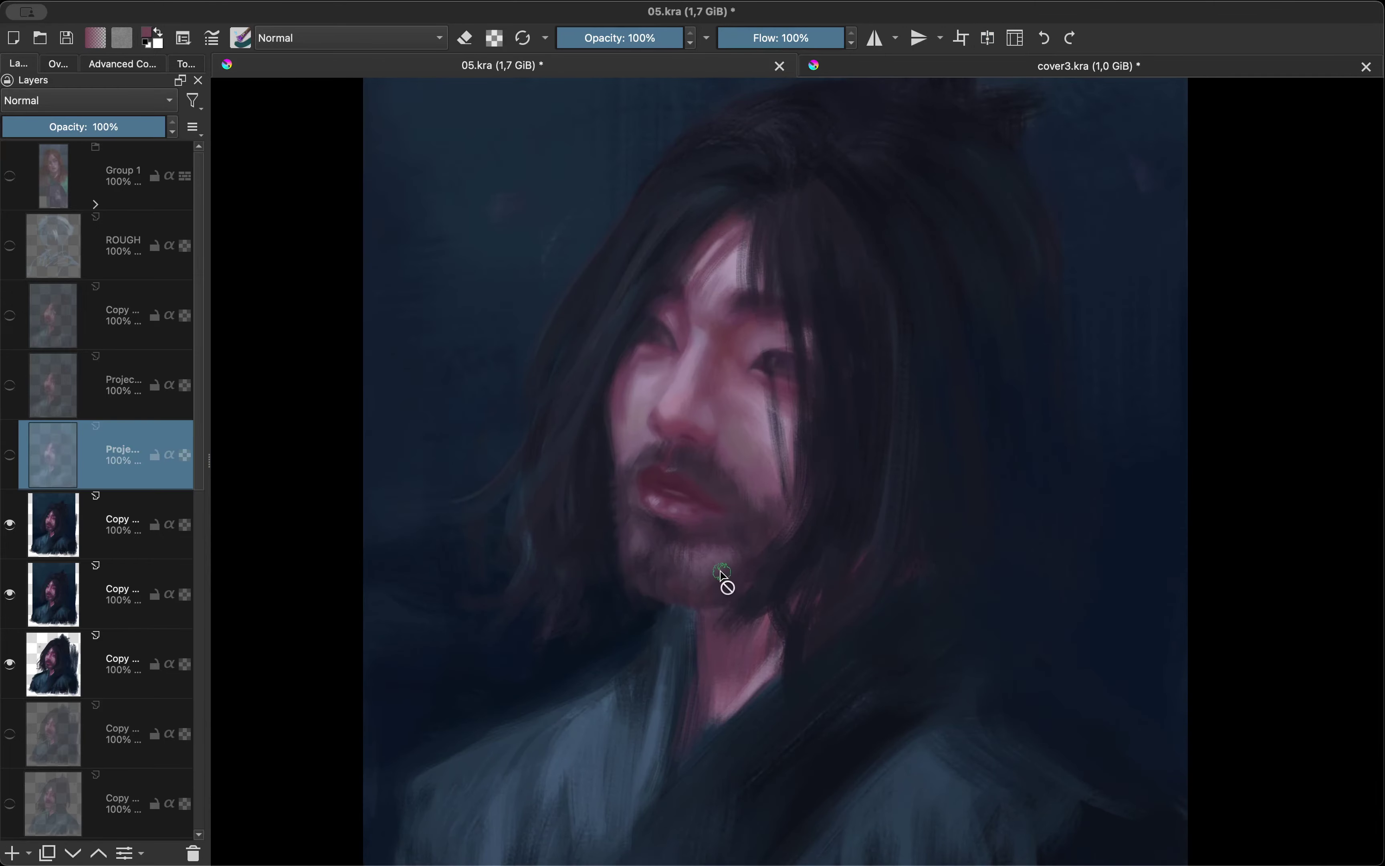
Toggle Mirror View repeatedly while zooming to inspect the face.
scroll(739, 401, "up", 5)
key("m")
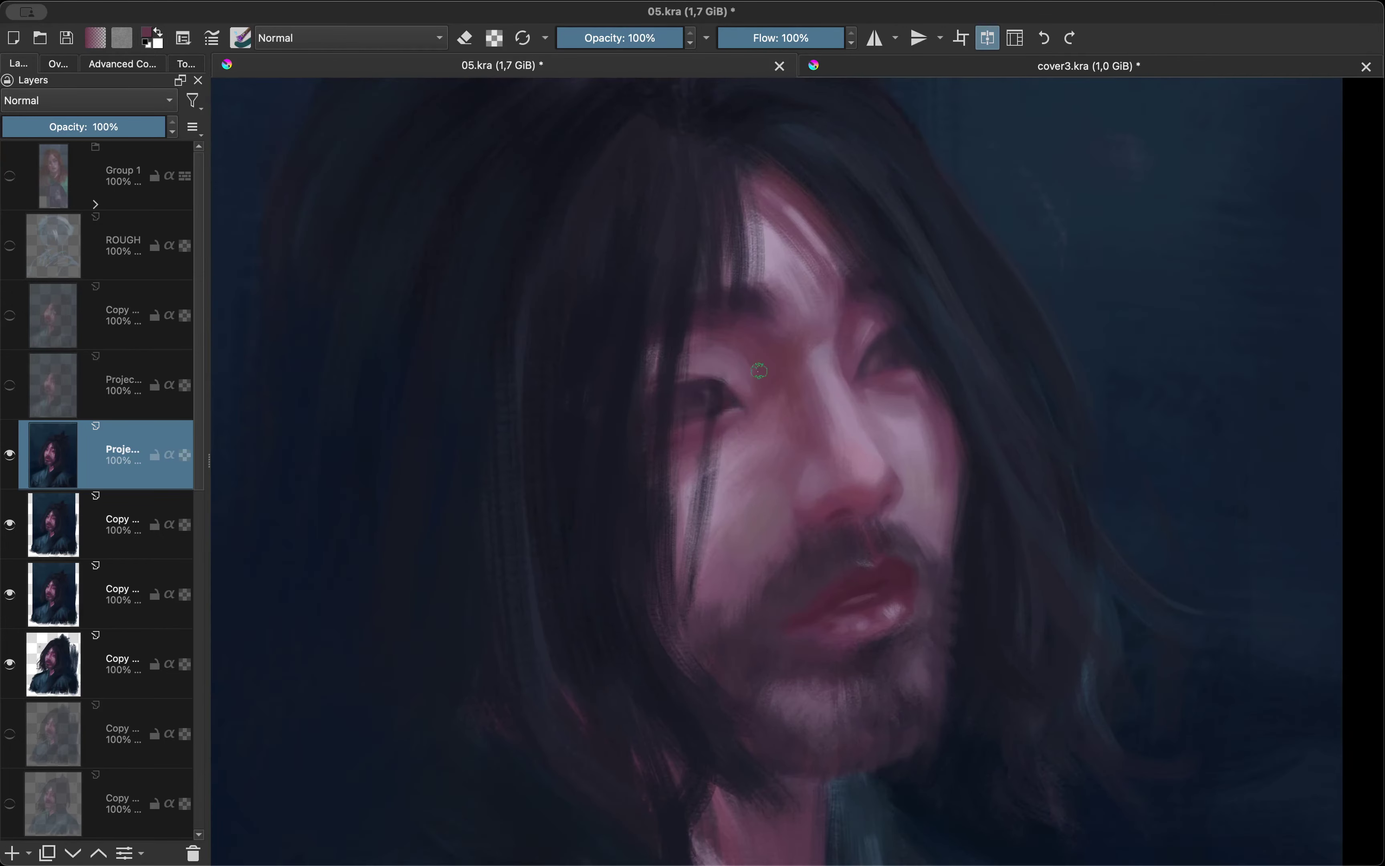
key("m")
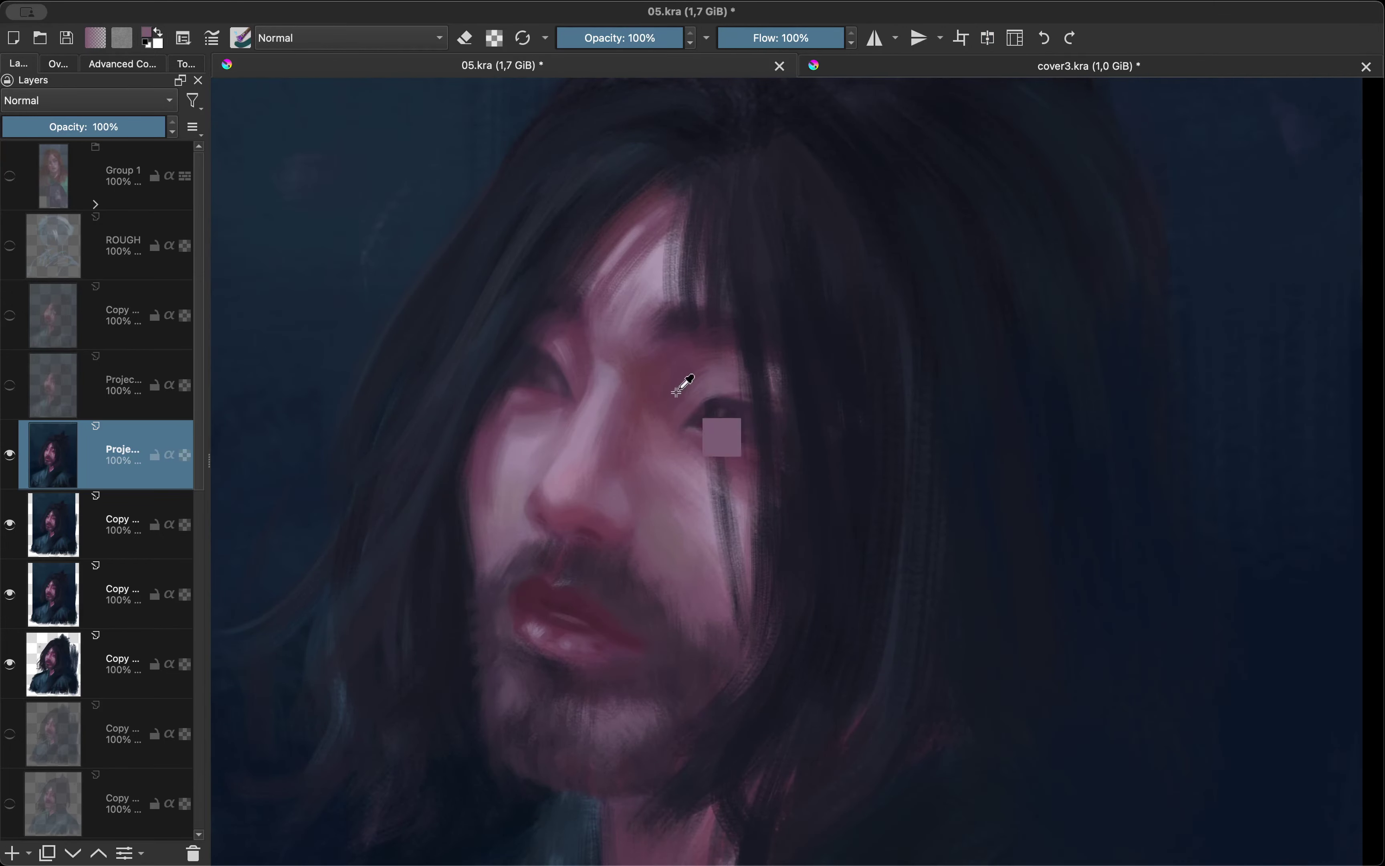
key("m")
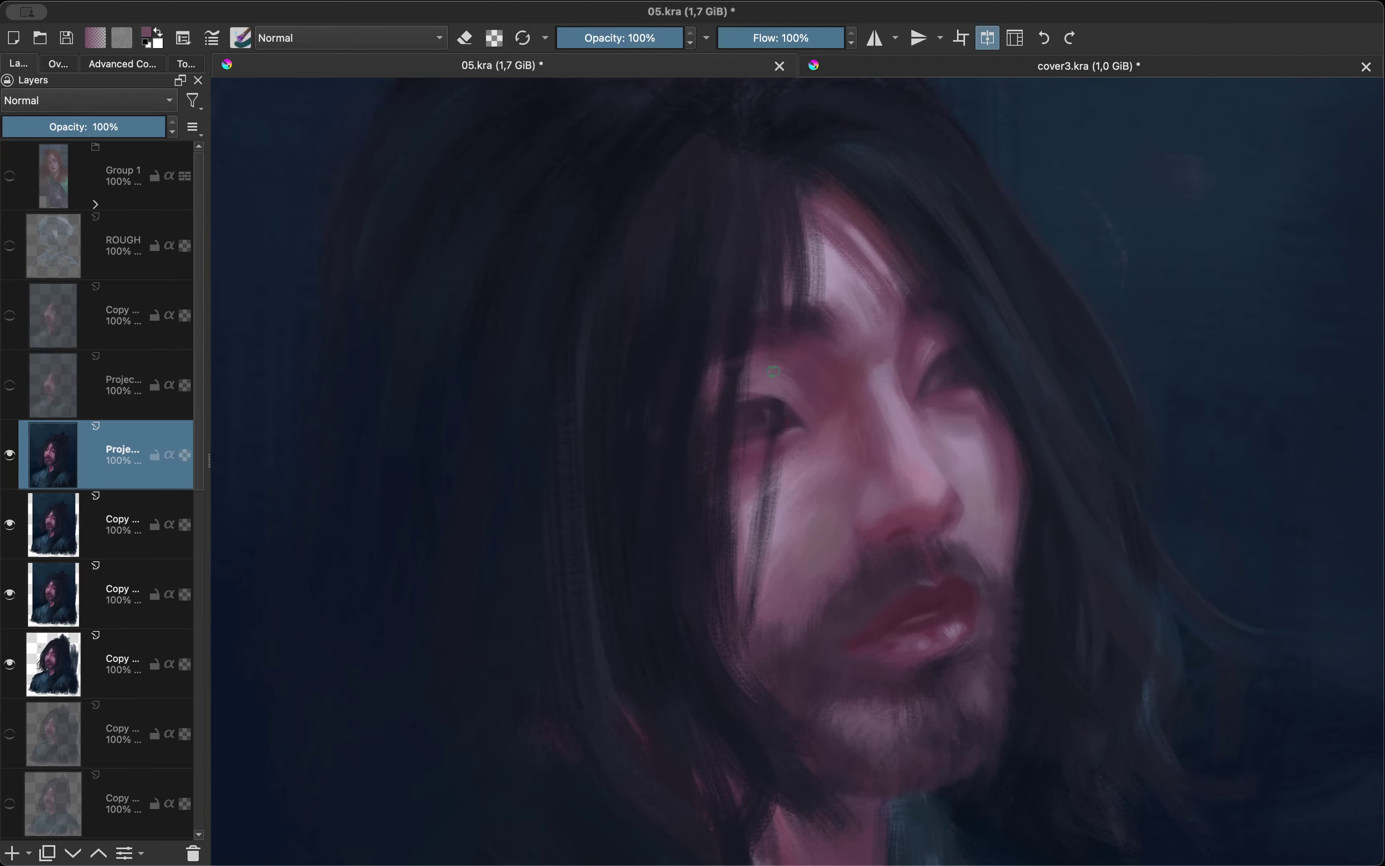
scroll(773, 372, "down", 3)
scroll(773, 422, "down", 2)
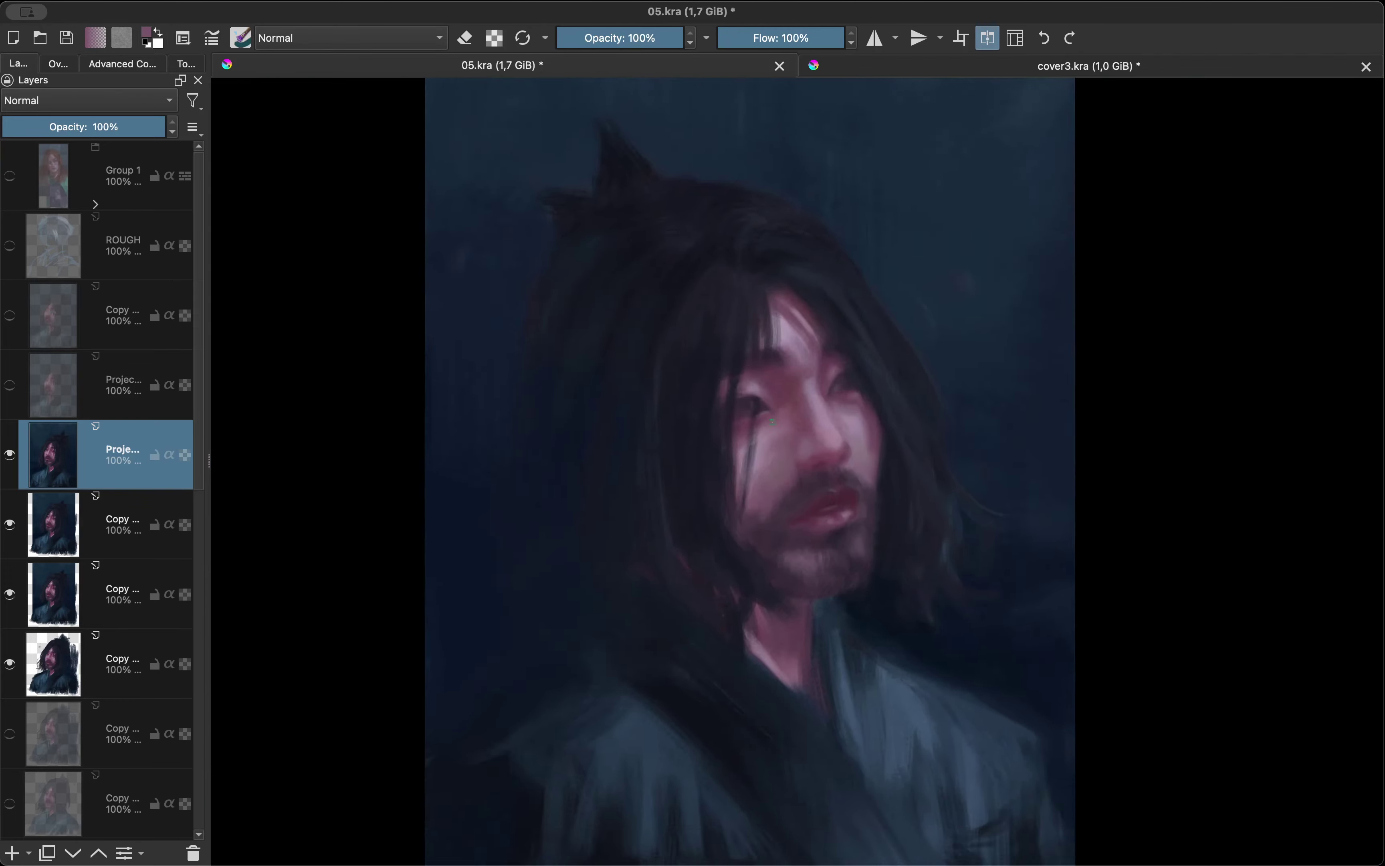
scroll(773, 422, "up", 4)
key("m")
key("m")
scroll(739, 464, "down", 3)
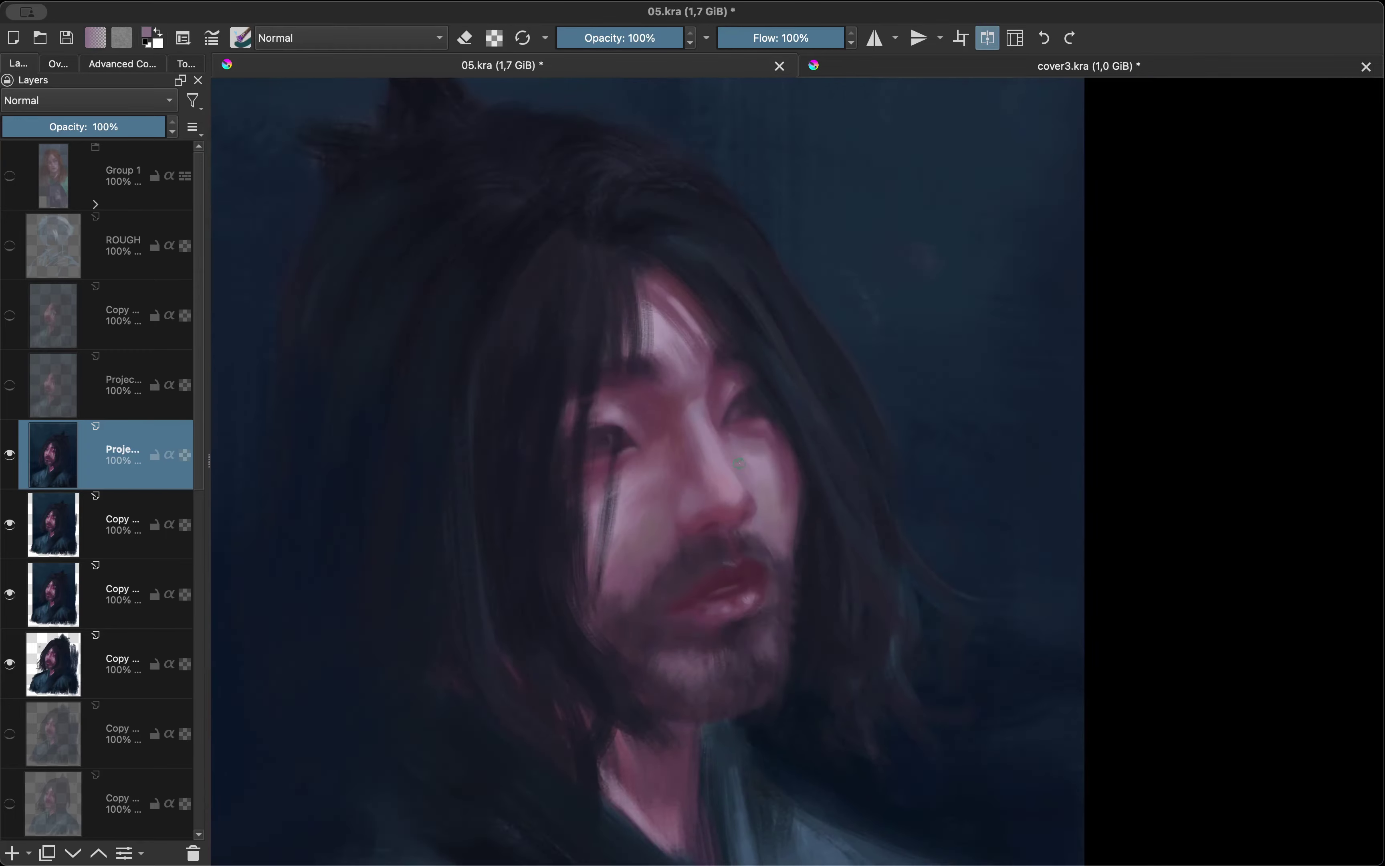
scroll(740, 464, "up", 2)
scroll(687, 358, "up", 2)
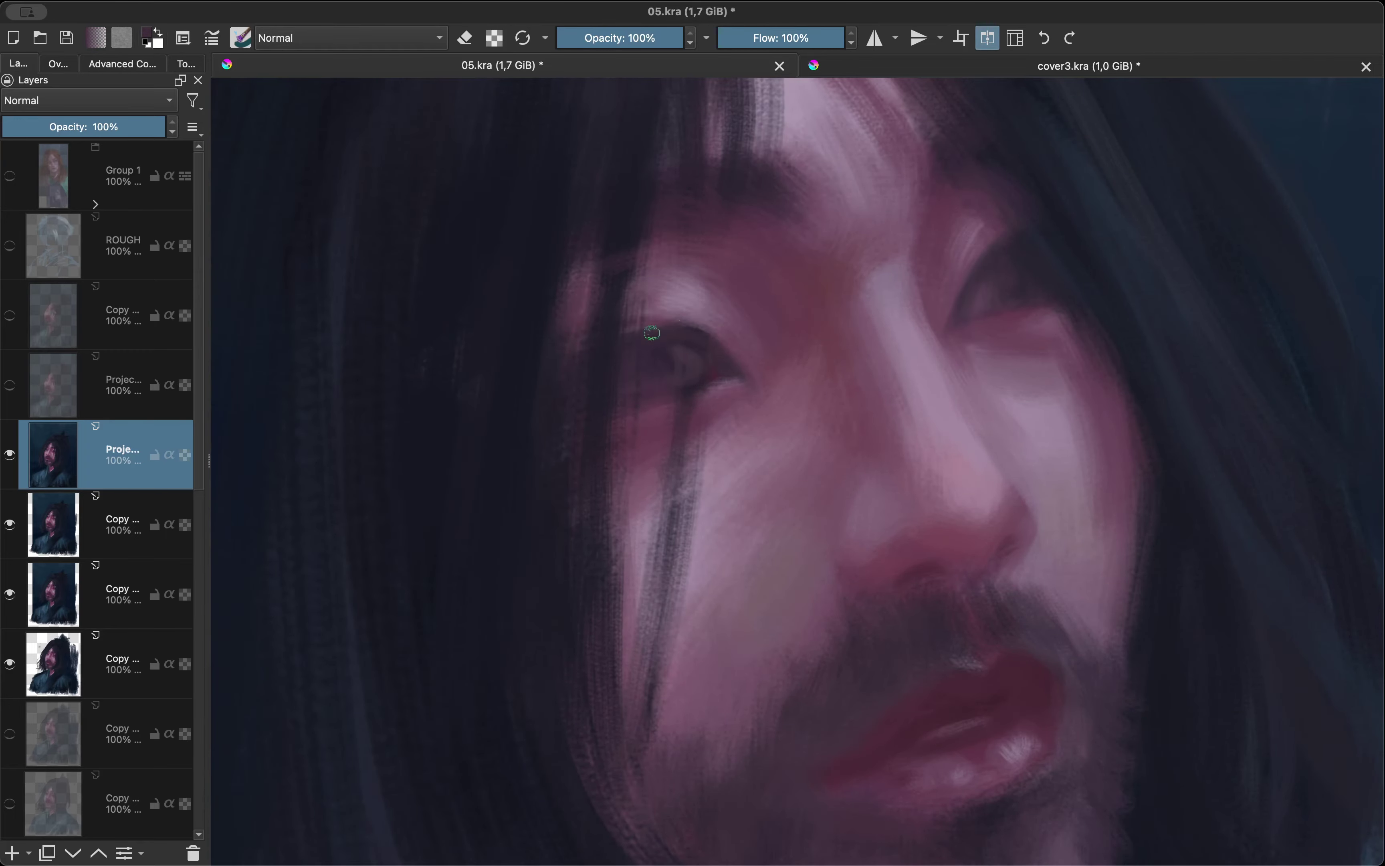
scroll(652, 333, "down", 3)
scroll(744, 309, "up", 2)
scroll(779, 300, "up", 1)
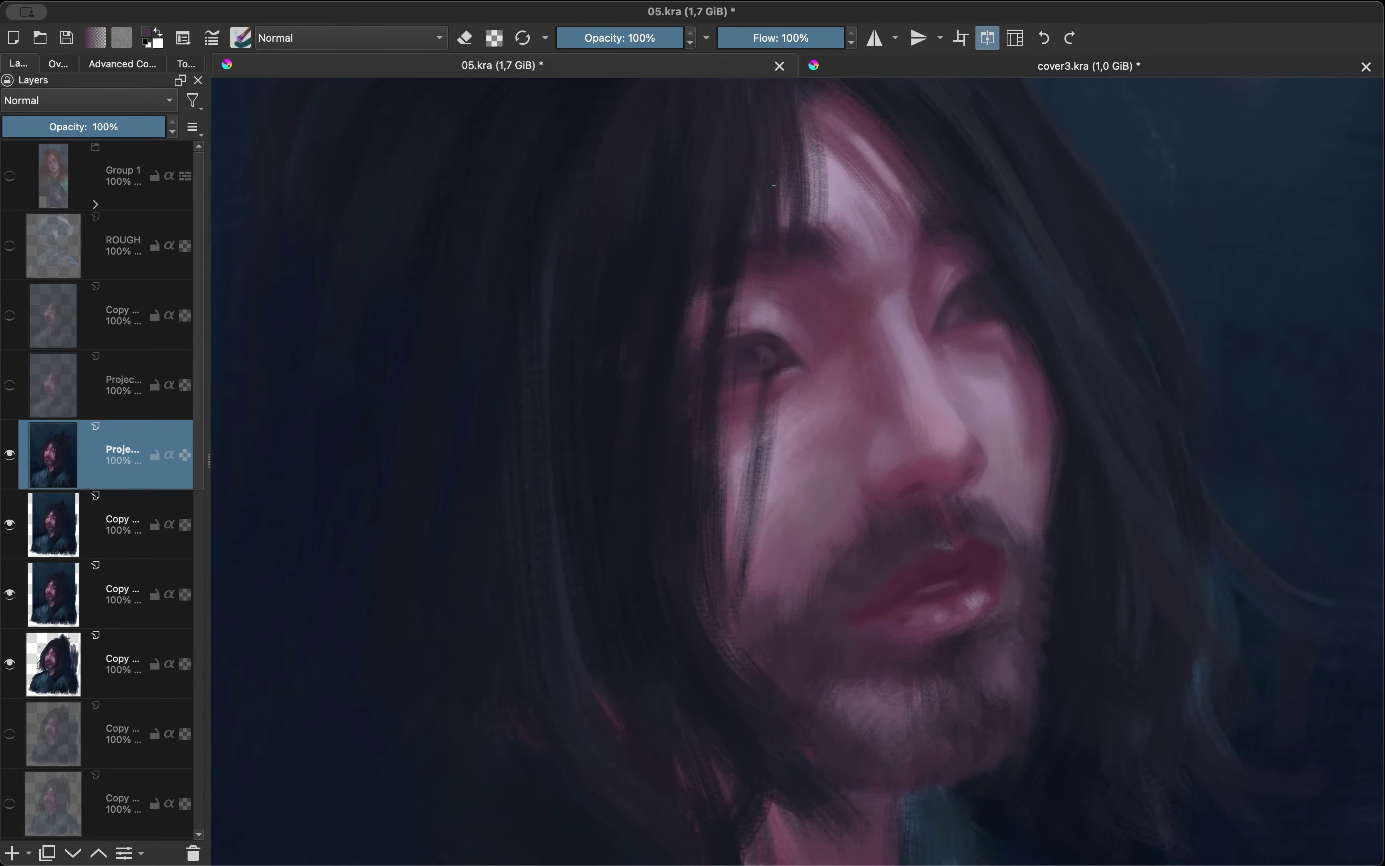
scroll(790, 405, "down", 3)
key("m")
scroll(744, 487, "up", 2)
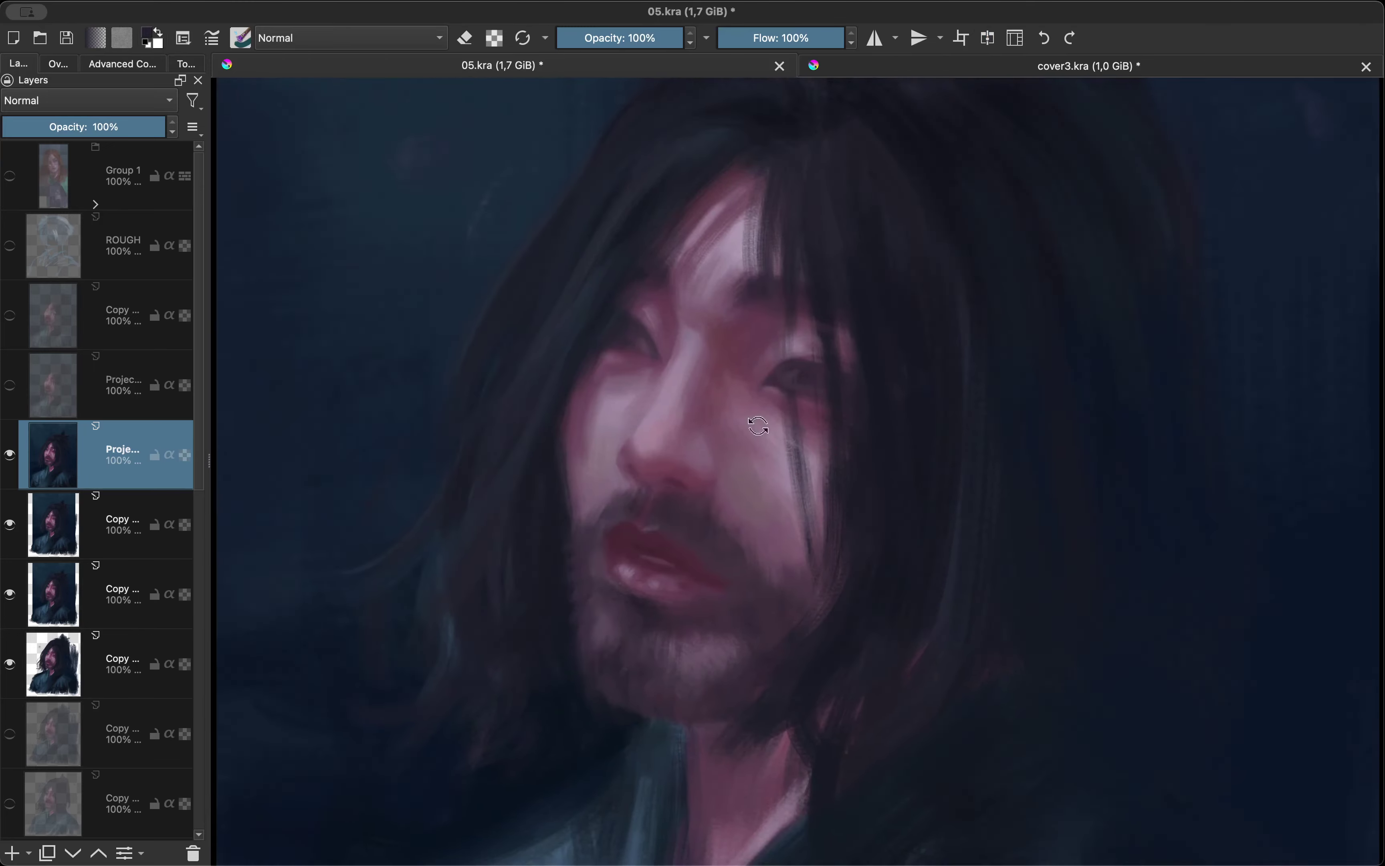
scroll(699, 563, "down", 2)
Sample the mauve-pink skin tone from the face, then the dark navy background colour.
left_click(717, 556, "ctrl")
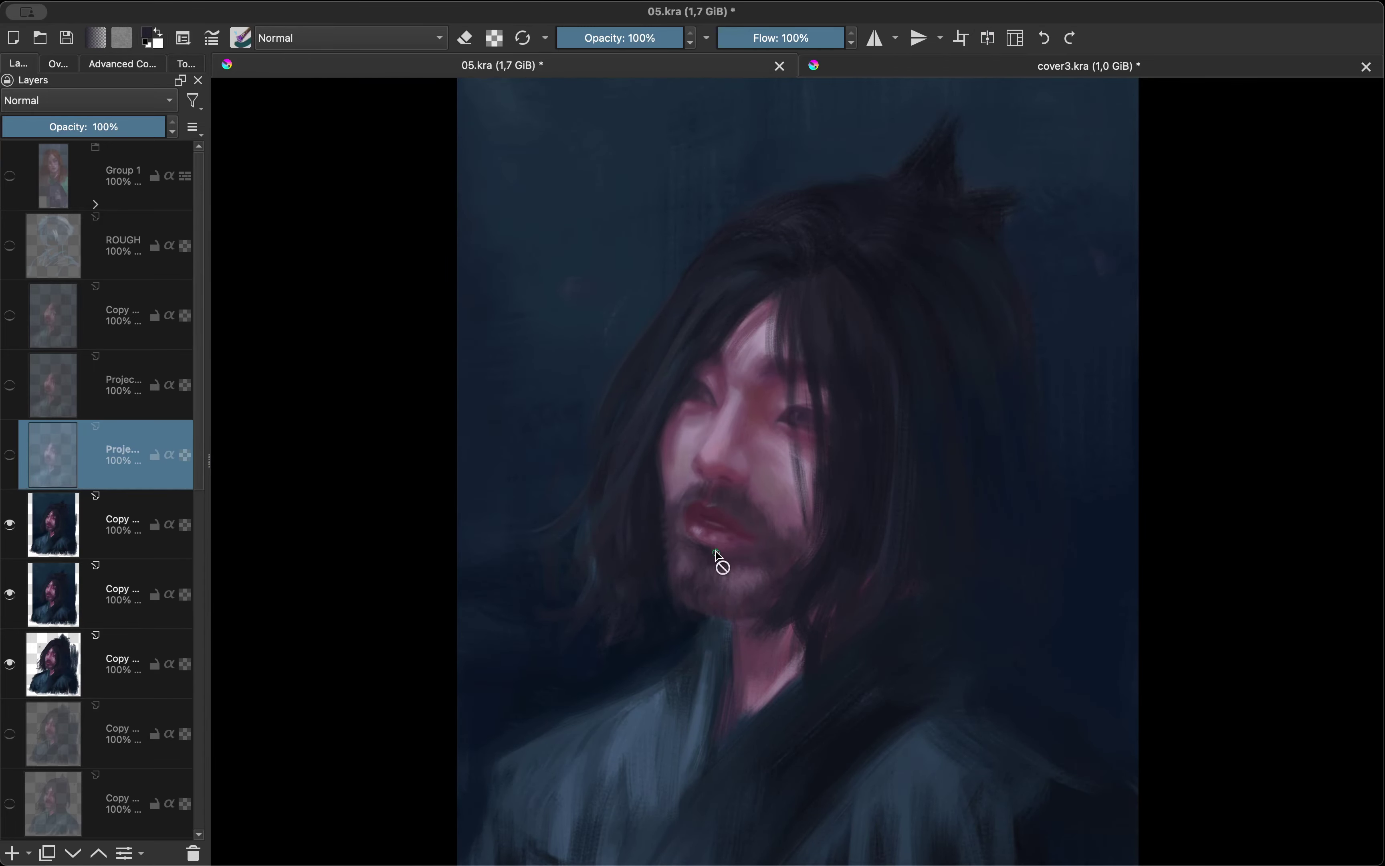
scroll(733, 448, "up", 2)
scroll(720, 449, "down", 2)
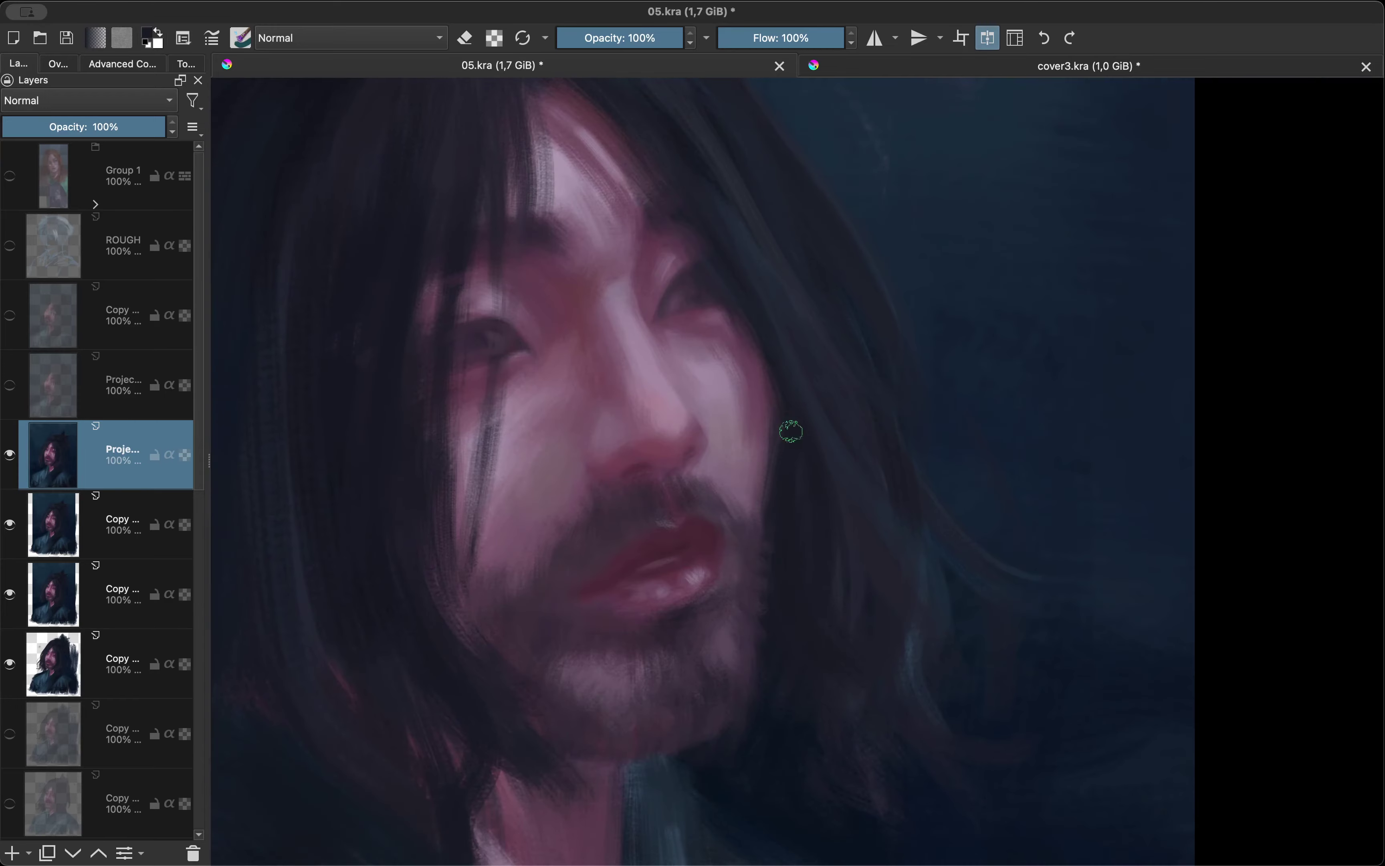
left_click(773, 387, "ctrl")
scroll(795, 566, "down", 1)
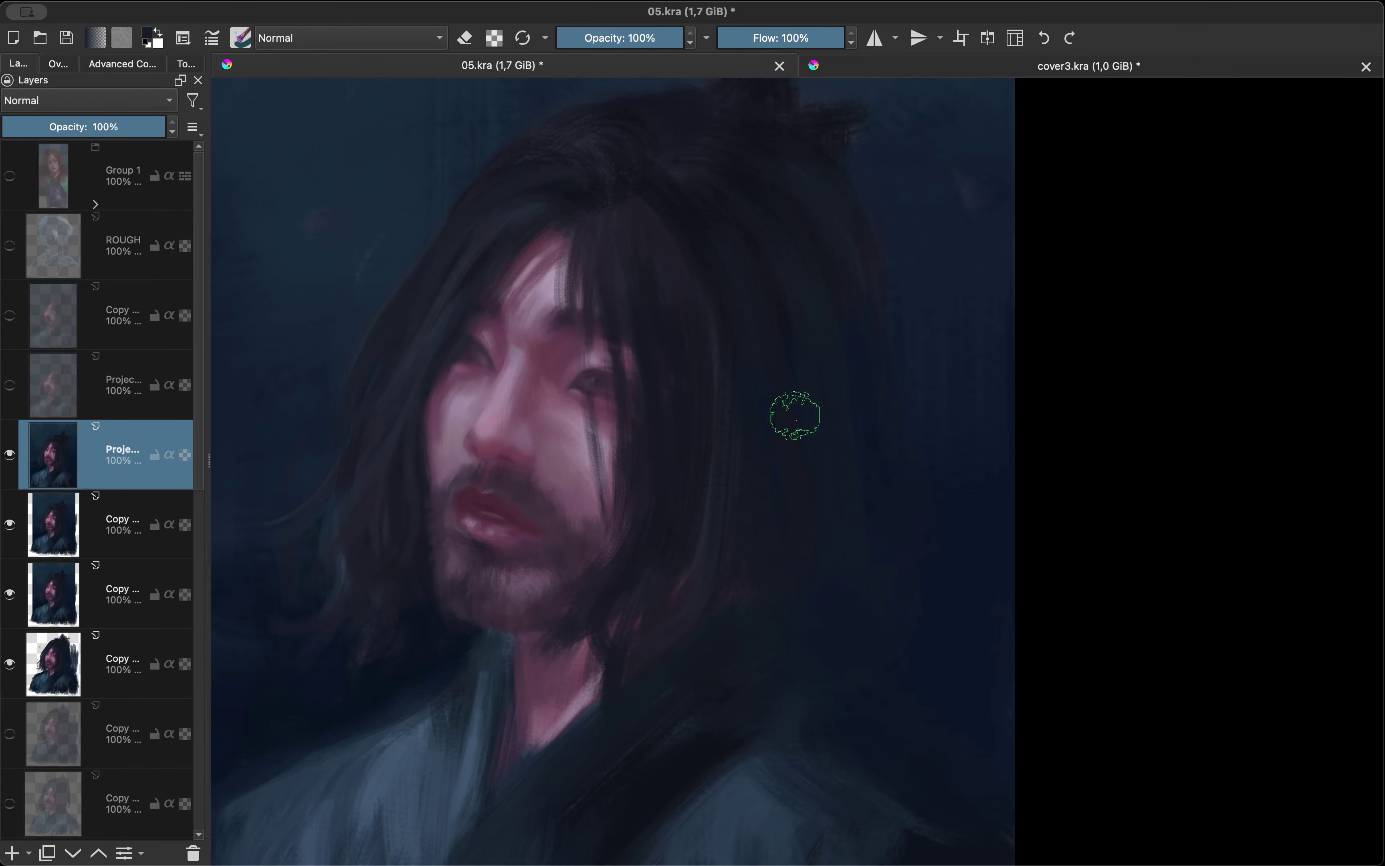
Switch the brush to eraser mode, flipping the view to check proportions.
key("m")
key("m")
key("e")
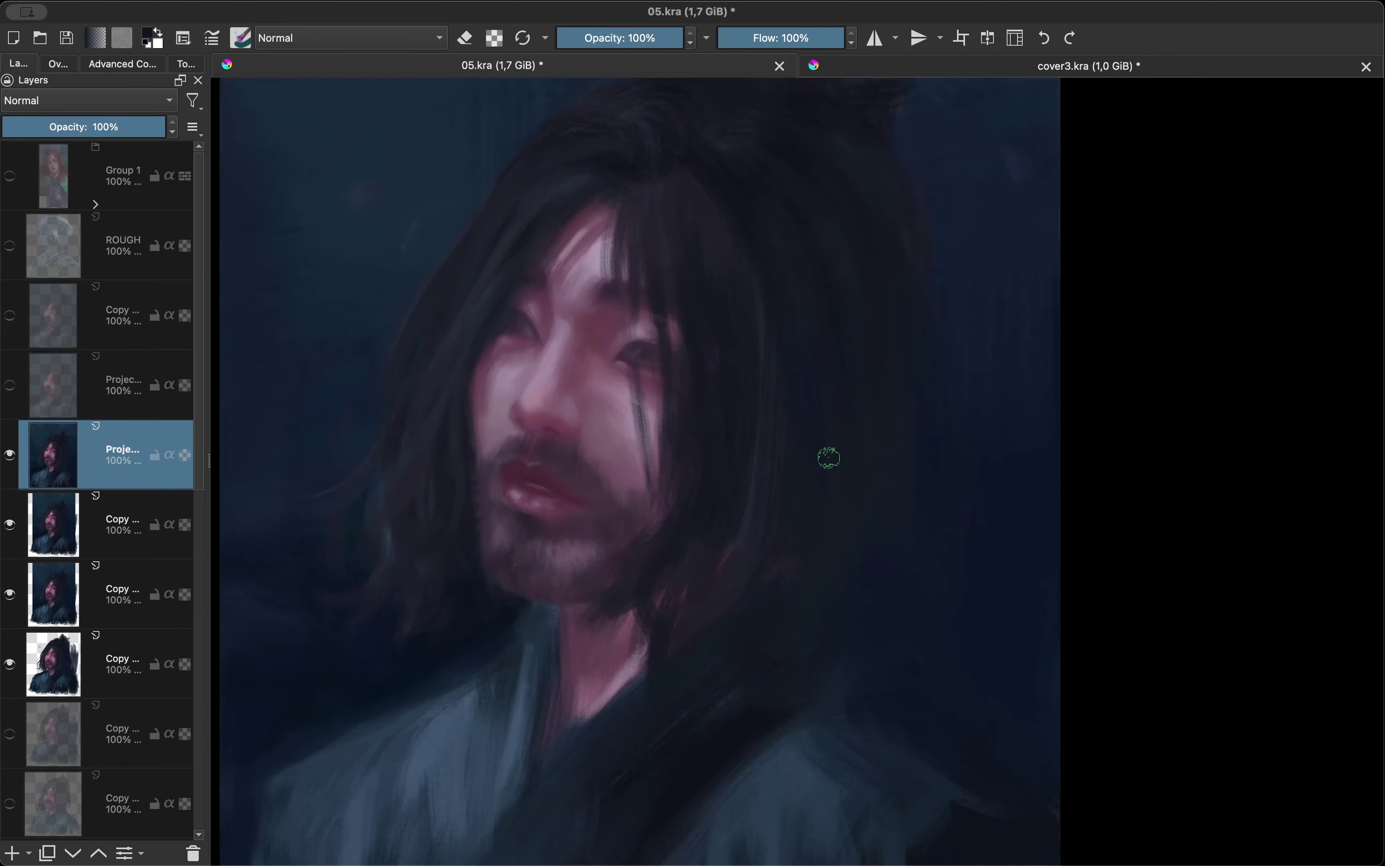
key("m")
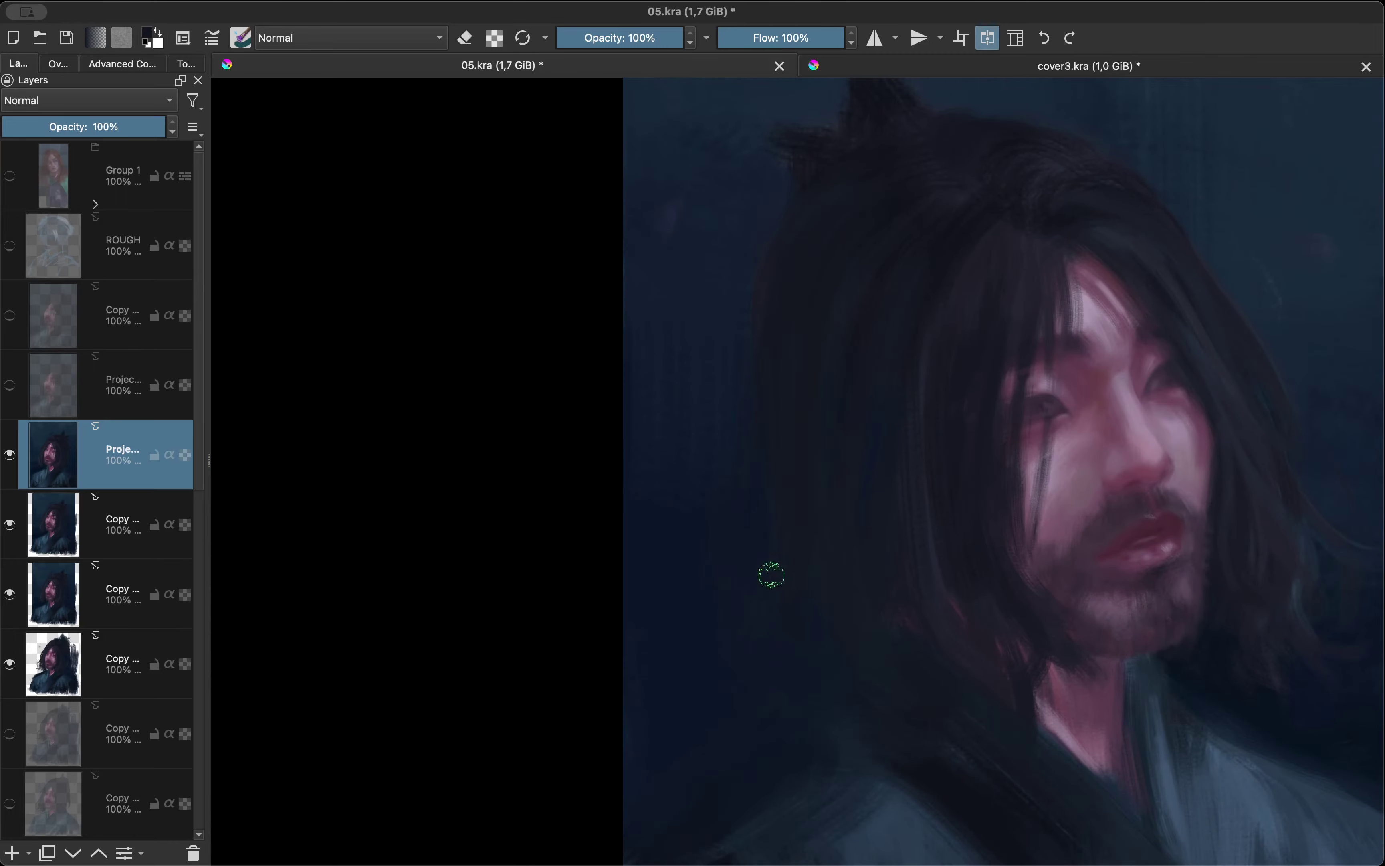
scroll(770, 572, "down", 2)
scroll(754, 426, "up", 1)
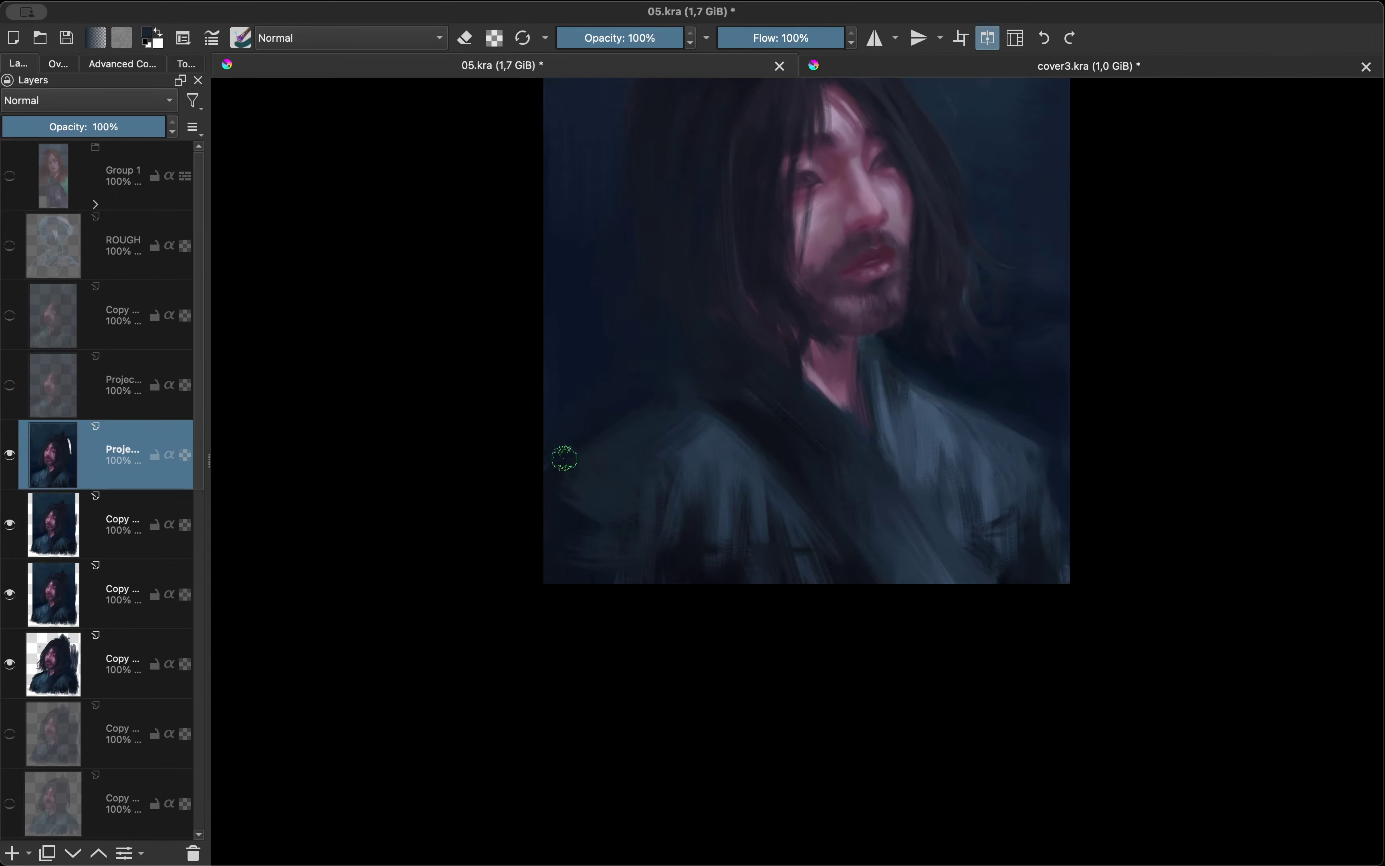
key("m")
scroll(749, 404, "up", 2)
scroll(737, 314, "up", 1)
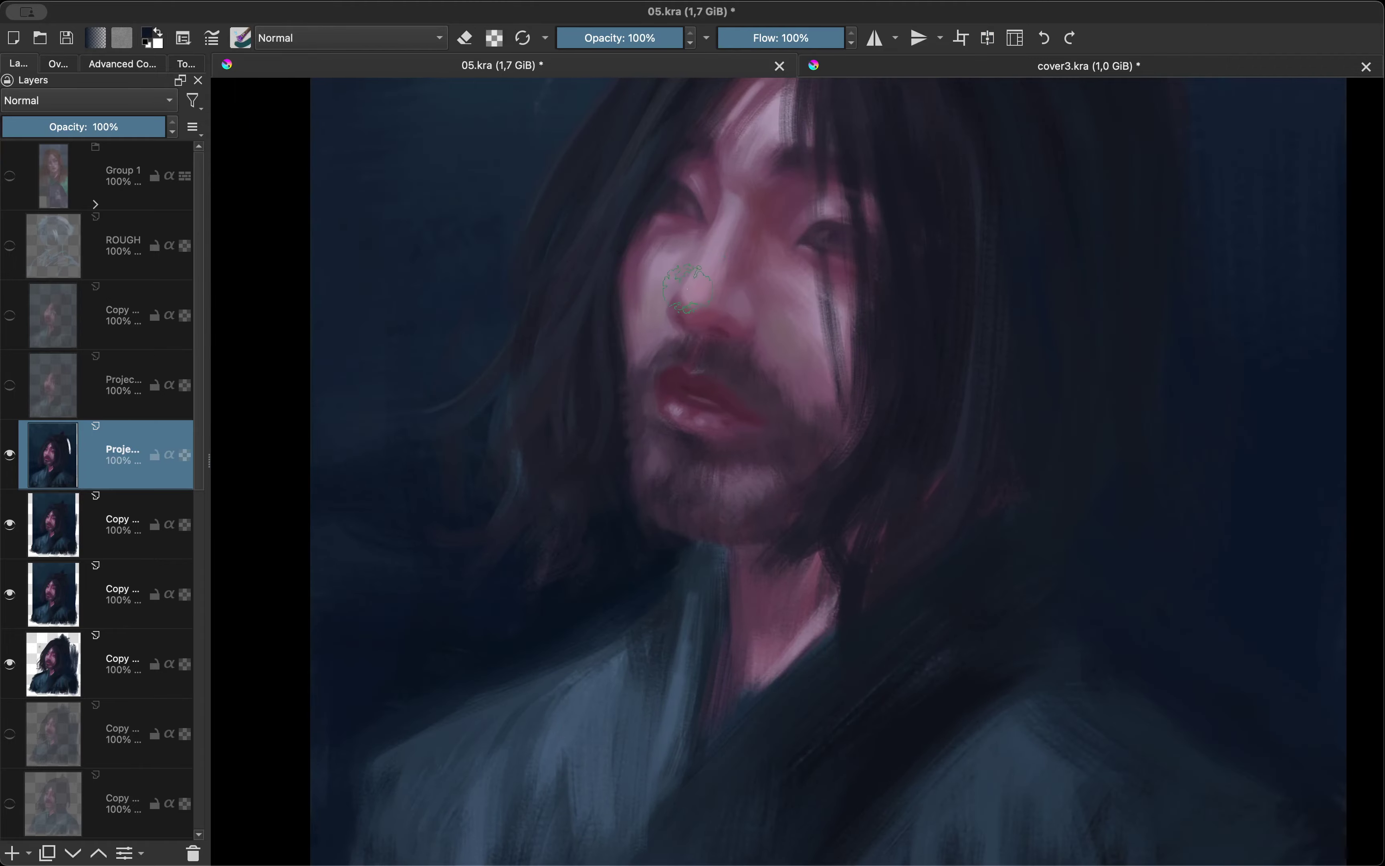
scroll(737, 314, "up", 1)
Recheck the eye in the mirrored view and sample the dark tone beside it.
key("m")
scroll(744, 315, "up", 2)
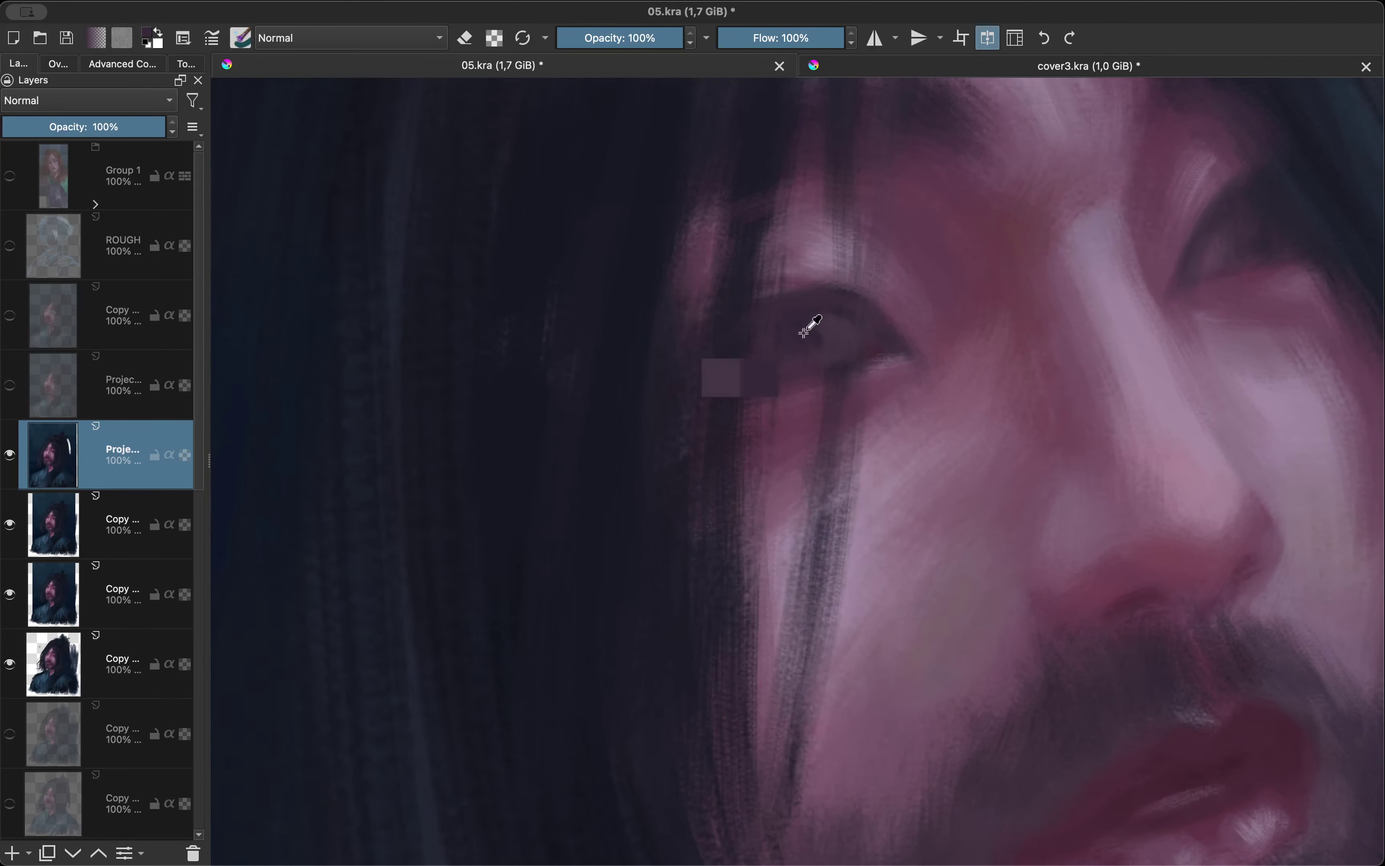
scroll(741, 315, "up", 1)
left_click(798, 318, "ctrl")
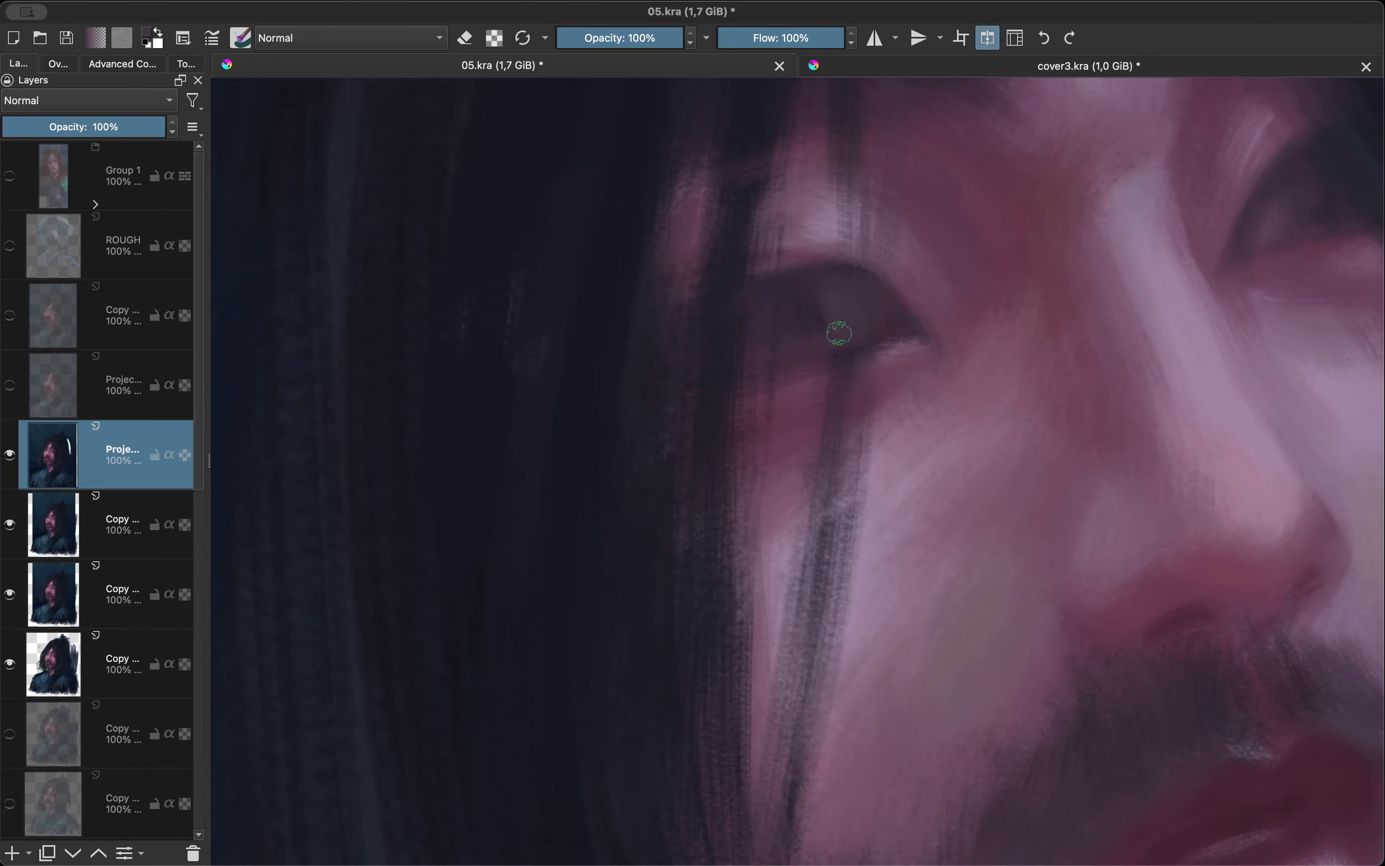
key("m")
scroll(839, 333, "down", 2)
Compare the face and eye by repeatedly flipping and zooming the canvas view.
key("m")
scroll(902, 195, "up", 1)
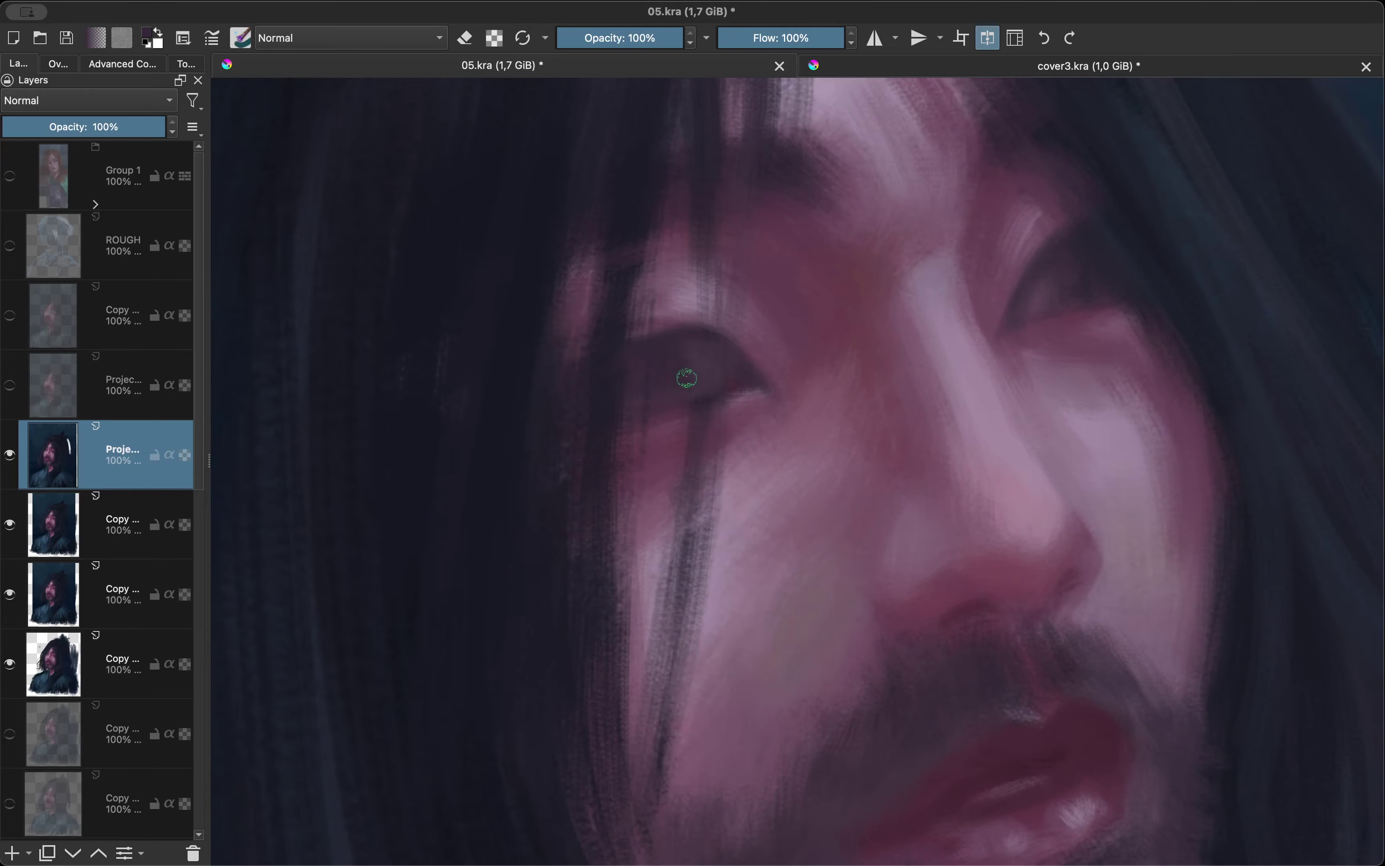
scroll(634, 495, "down", 2)
key("m")
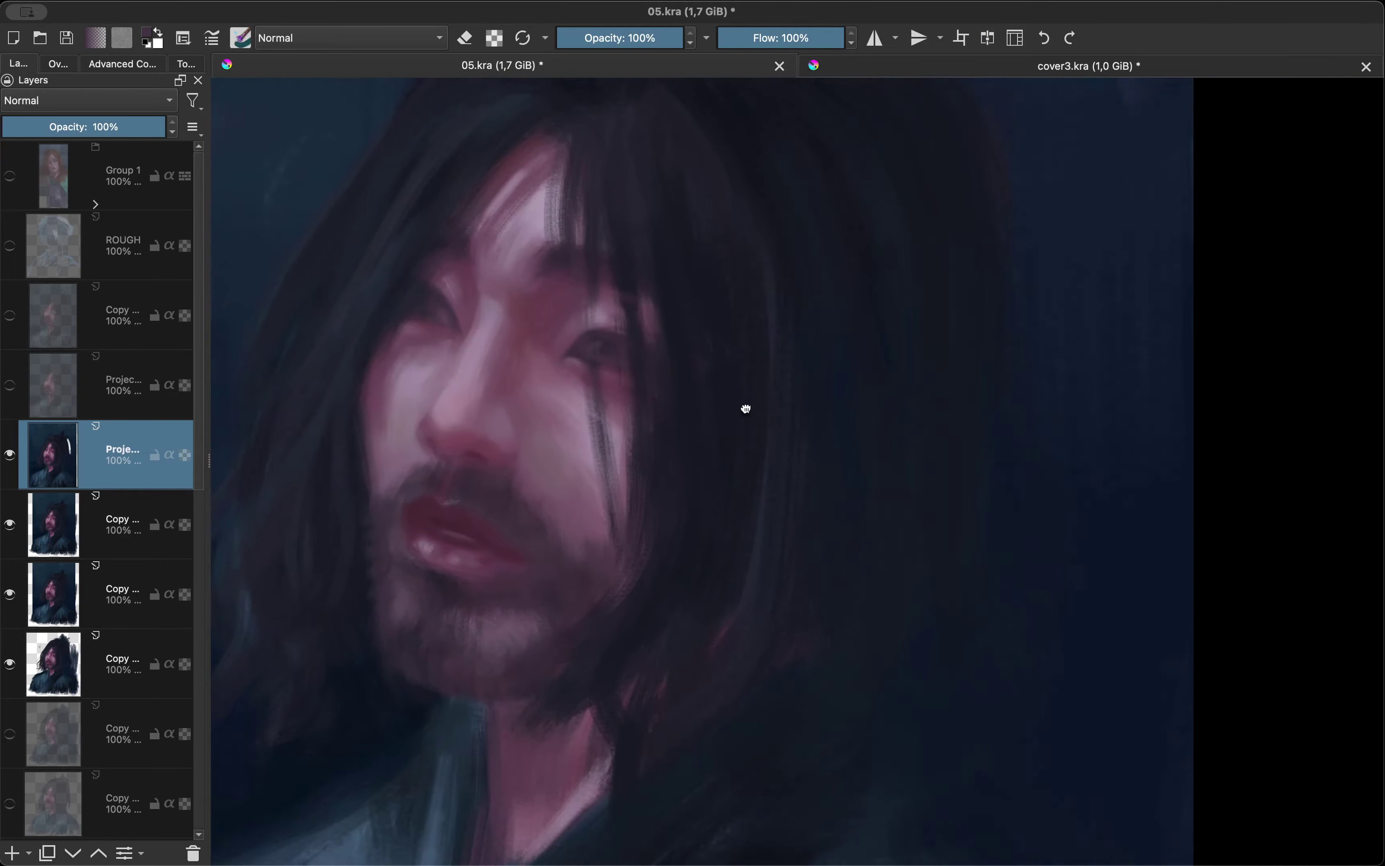
scroll(744, 401, "up", 2)
scroll(675, 344, "down", 1)
scroll(710, 412, "down", 2)
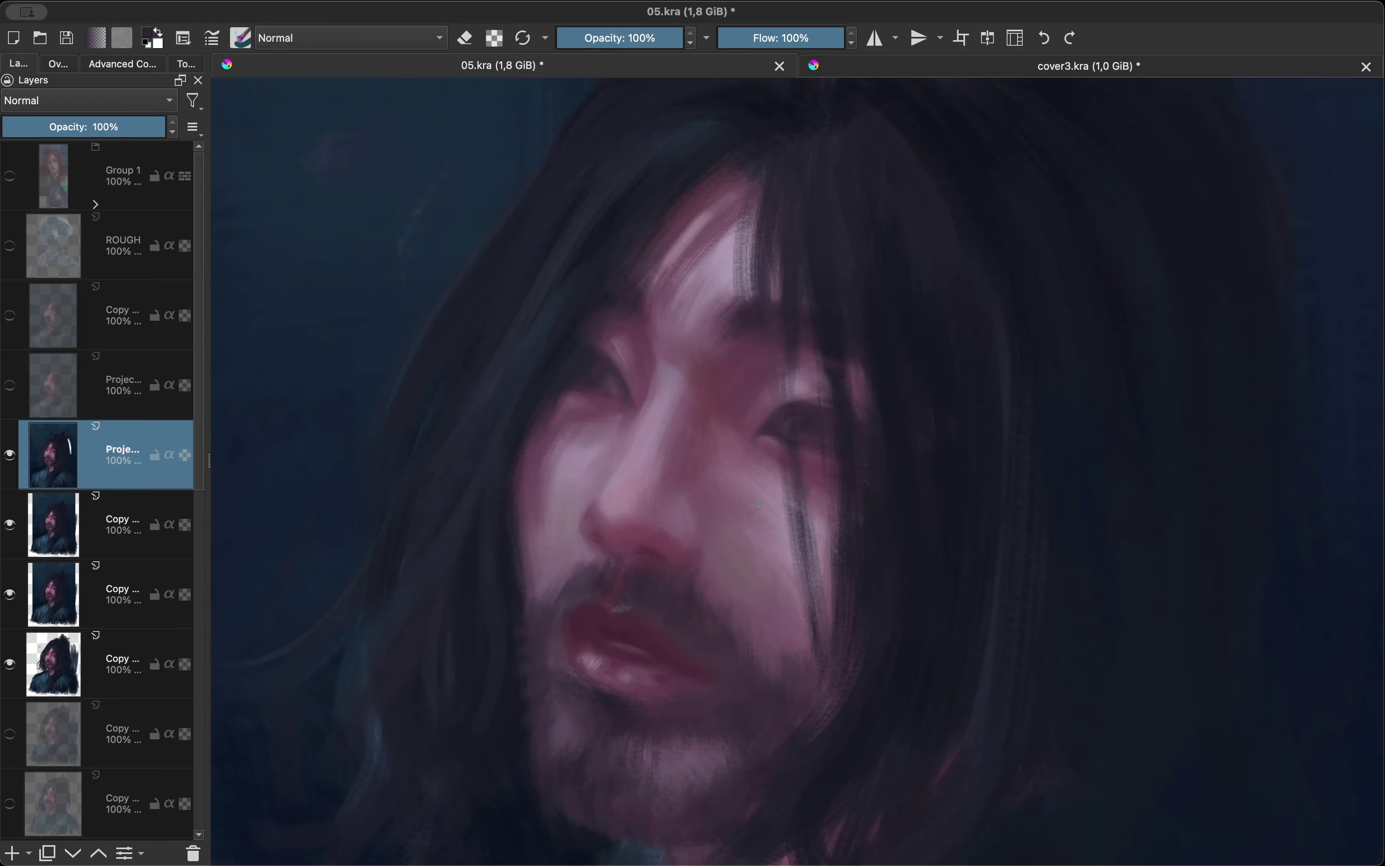
scroll(744, 409, "up", 1)
scroll(738, 458, "down", 1)
key("m")
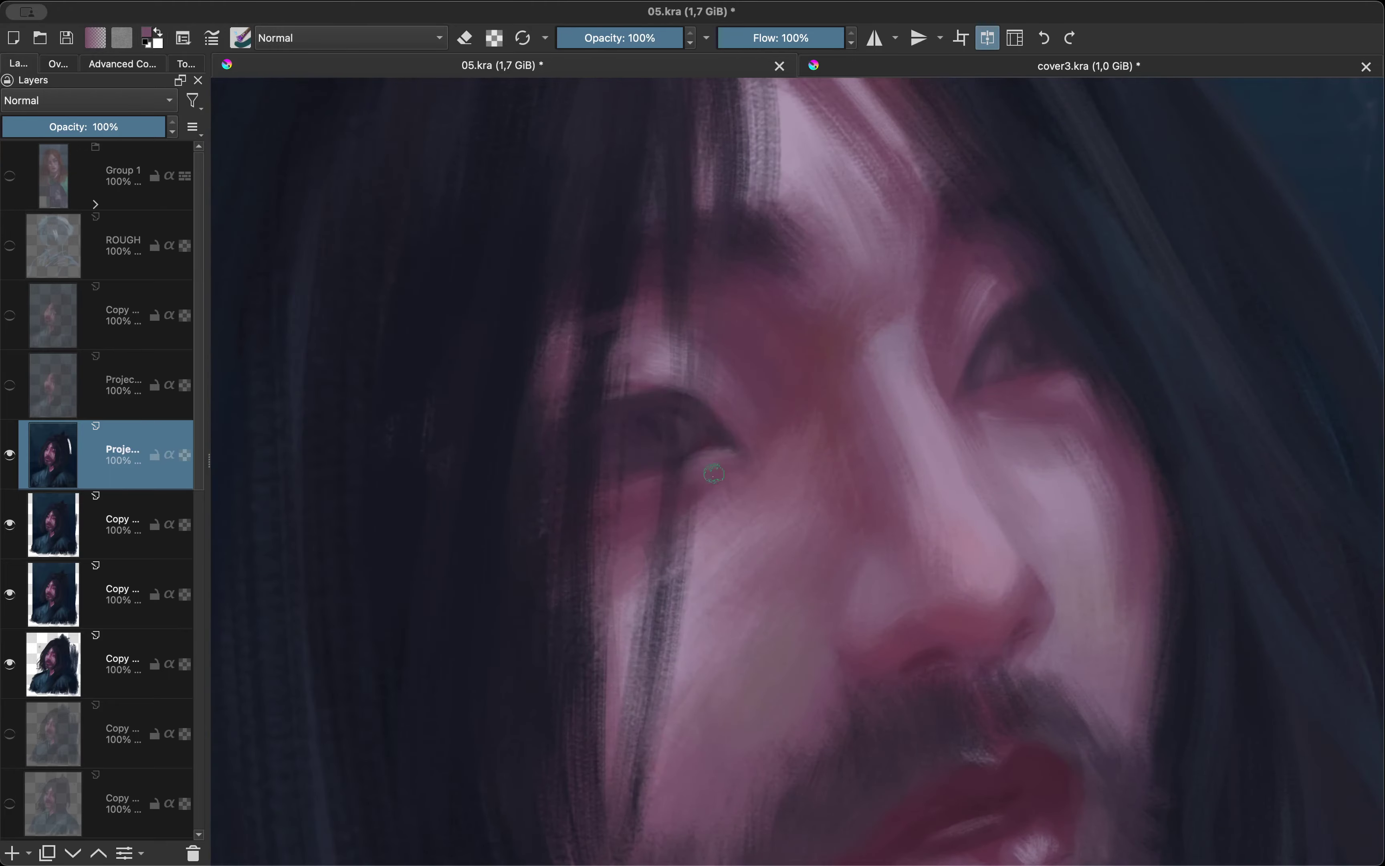
scroll(640, 596, "down", 3)
scroll(715, 459, "up", 3)
key("m")
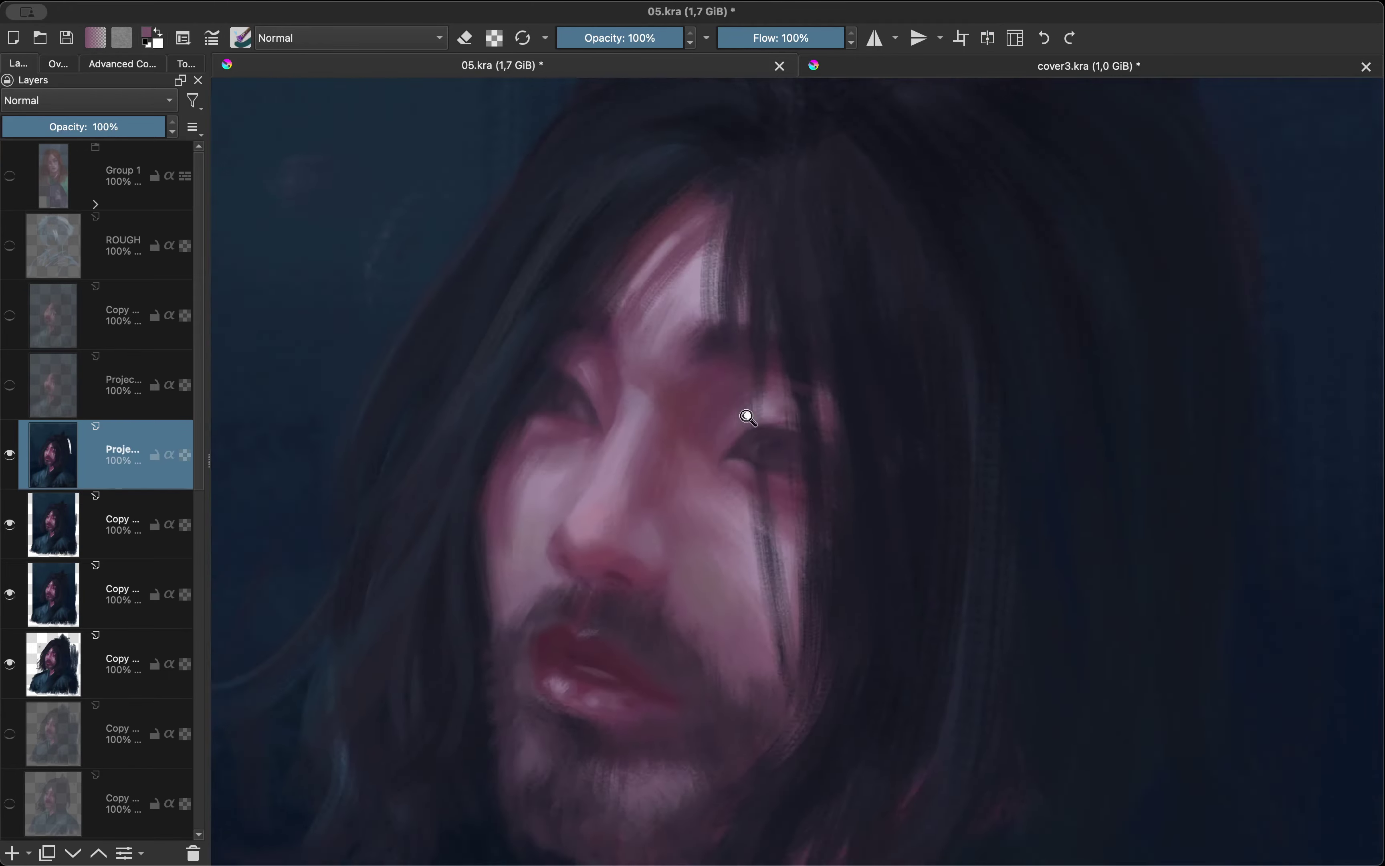
scroll(744, 413, "up", 2)
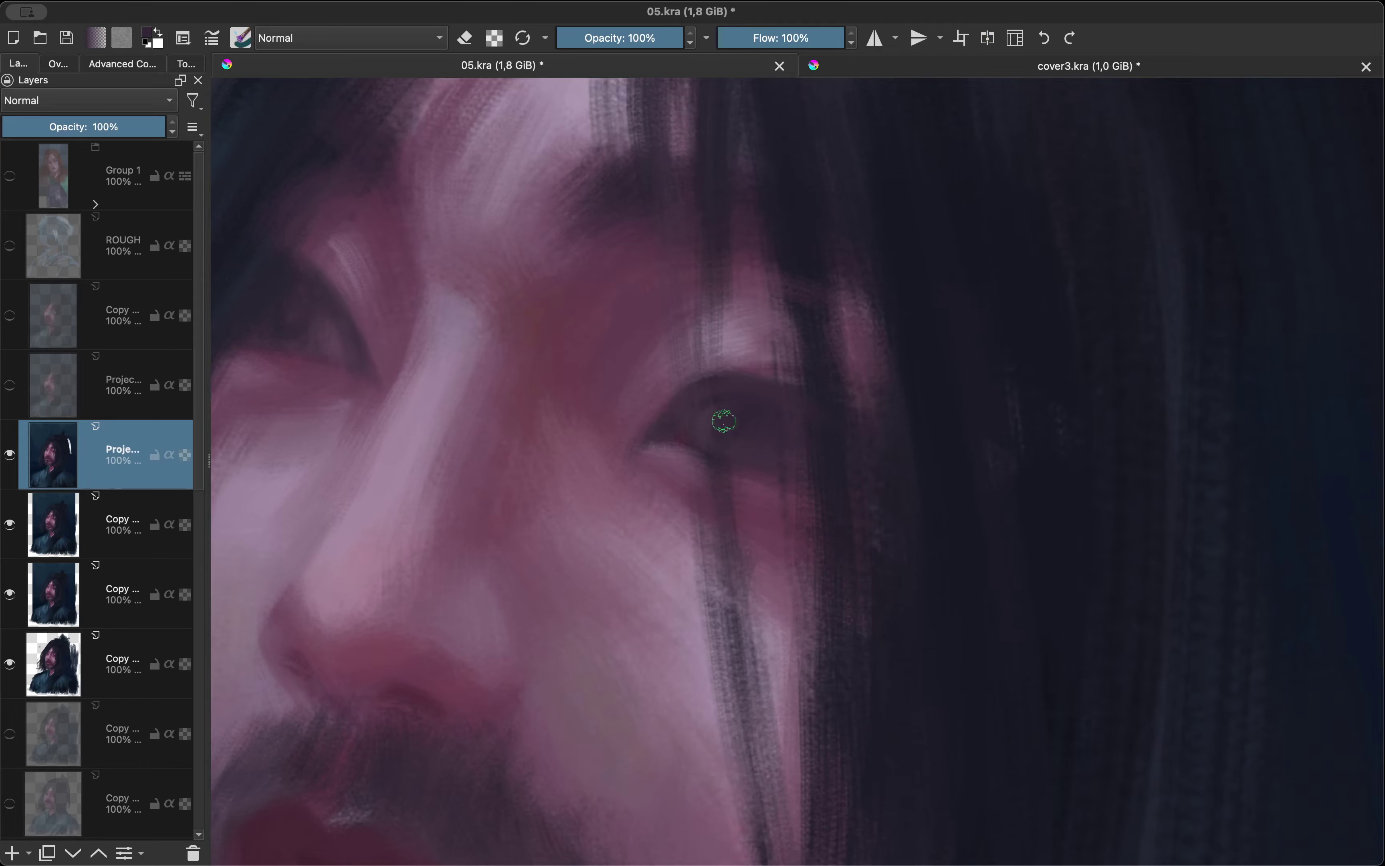
key("m")
scroll(744, 424, "down", 2)
scroll(770, 429, "down", 2)
scroll(858, 435, "up", 2)
scroll(647, 412, "up", 2)
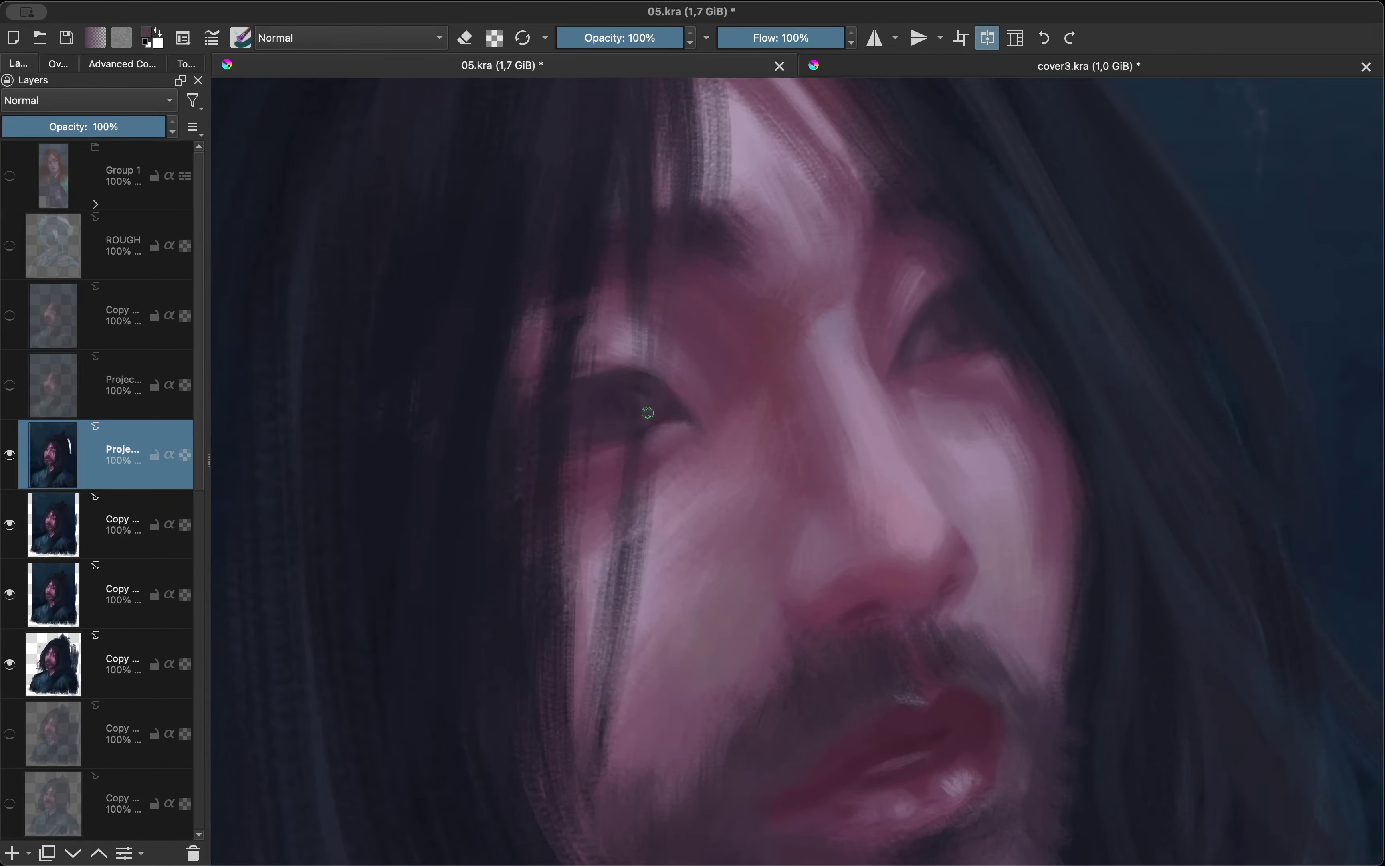
key("m")
key("m")
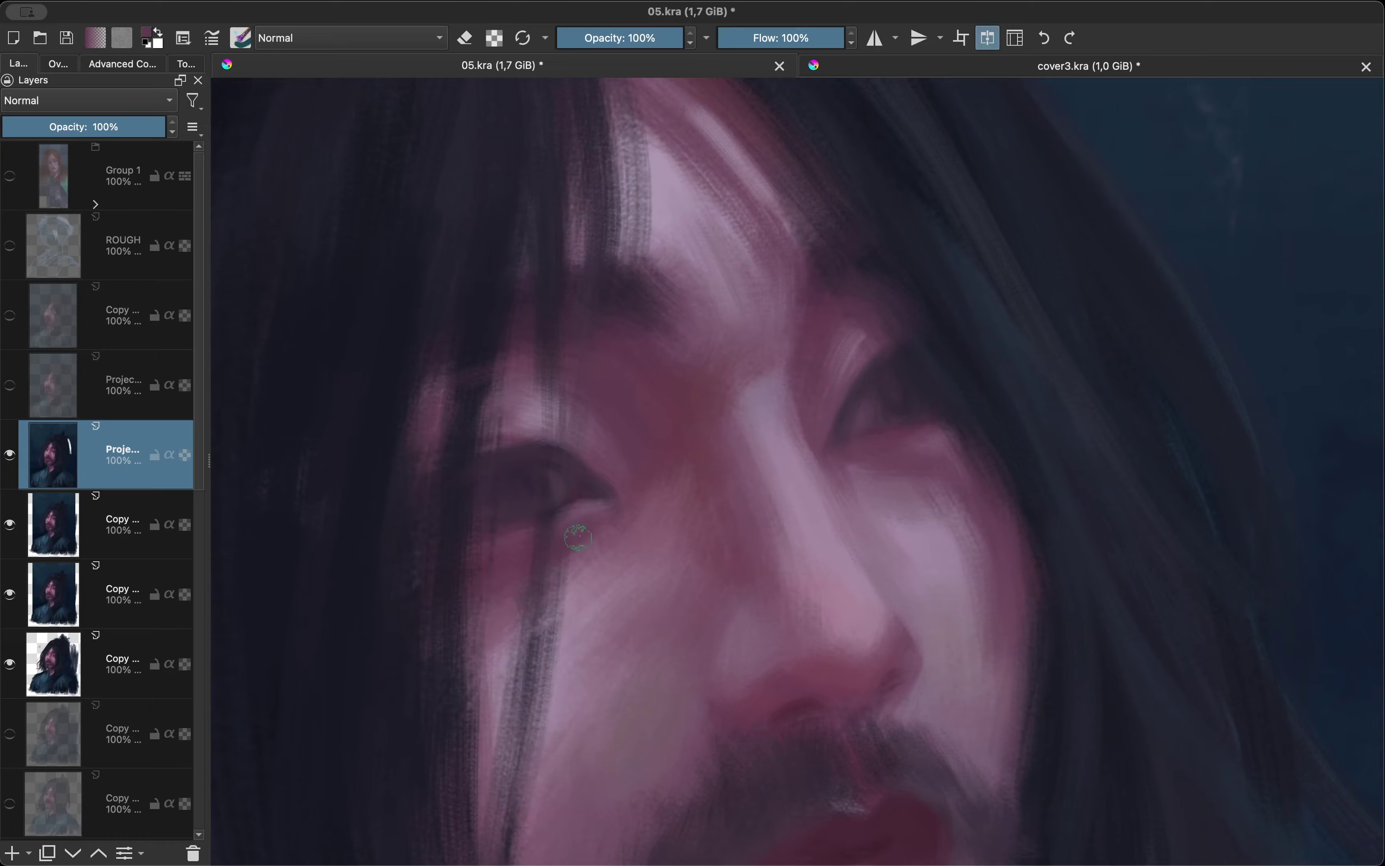
Mirror and unmirror the view while zooming to check the portrait's overall proportions.
scroll(578, 538, "down", 5)
scroll(572, 550, "up", 3)
scroll(775, 382, "down", 2)
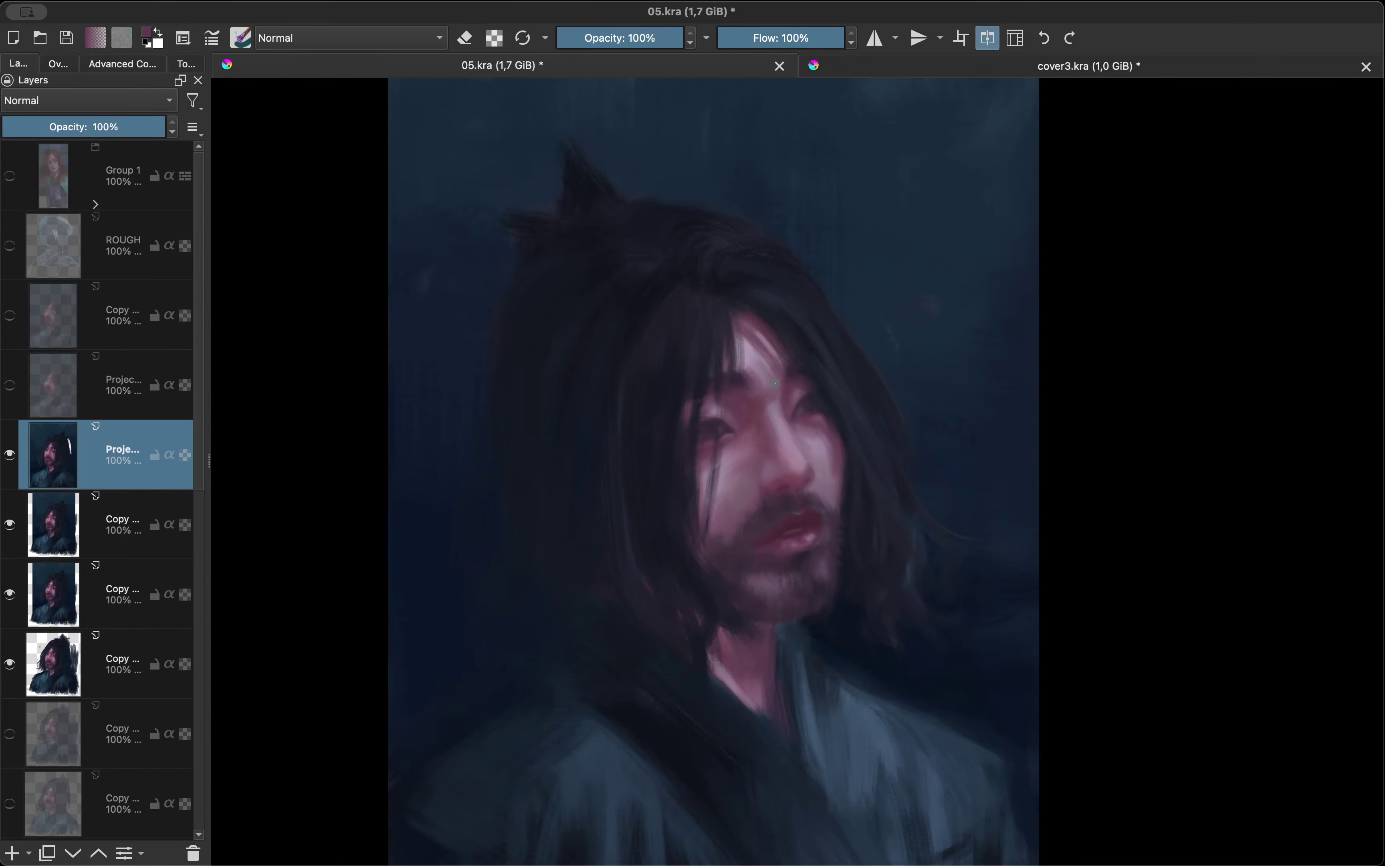
key("m")
scroll(663, 474, "up", 2)
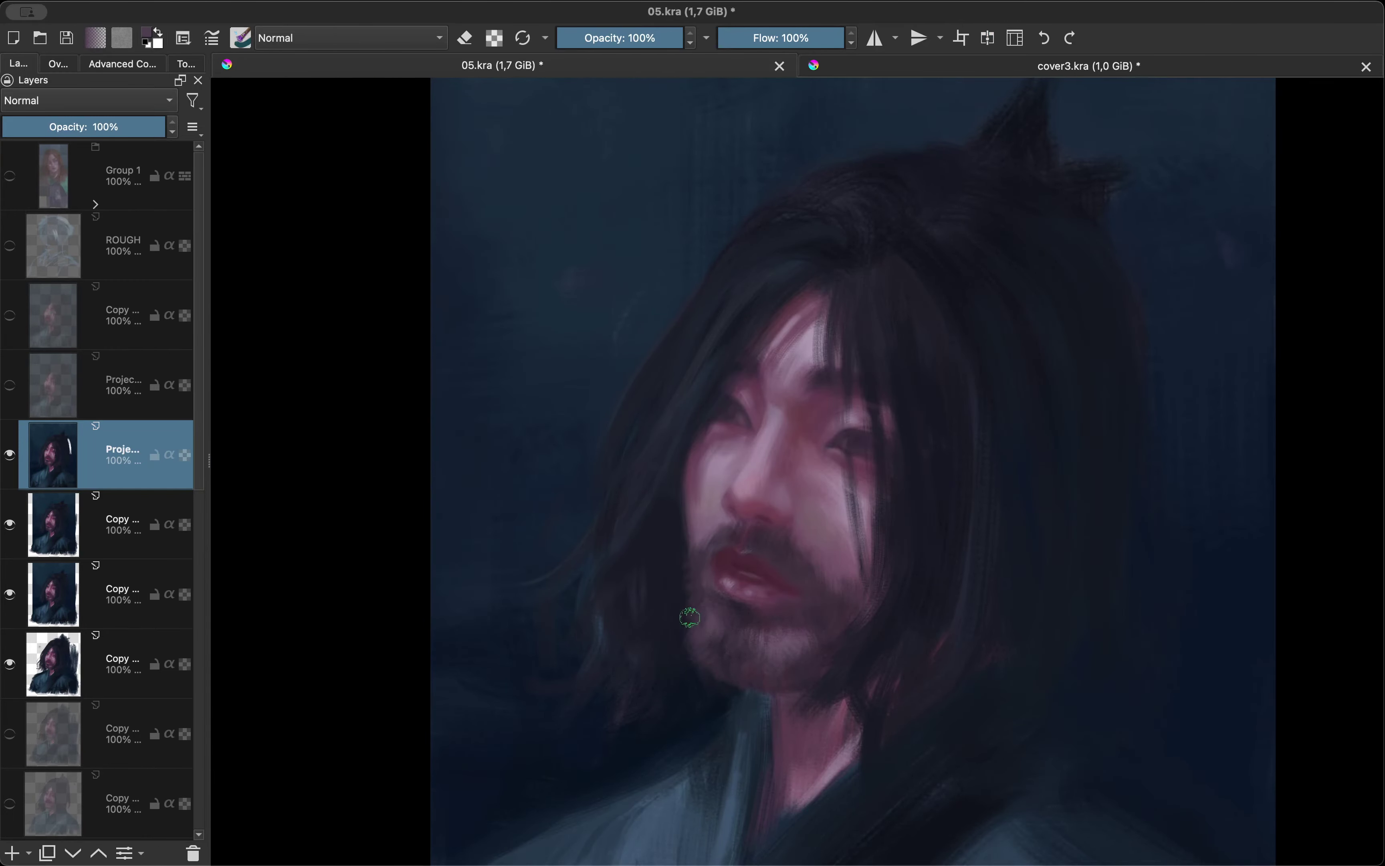
key("m")
key("m")
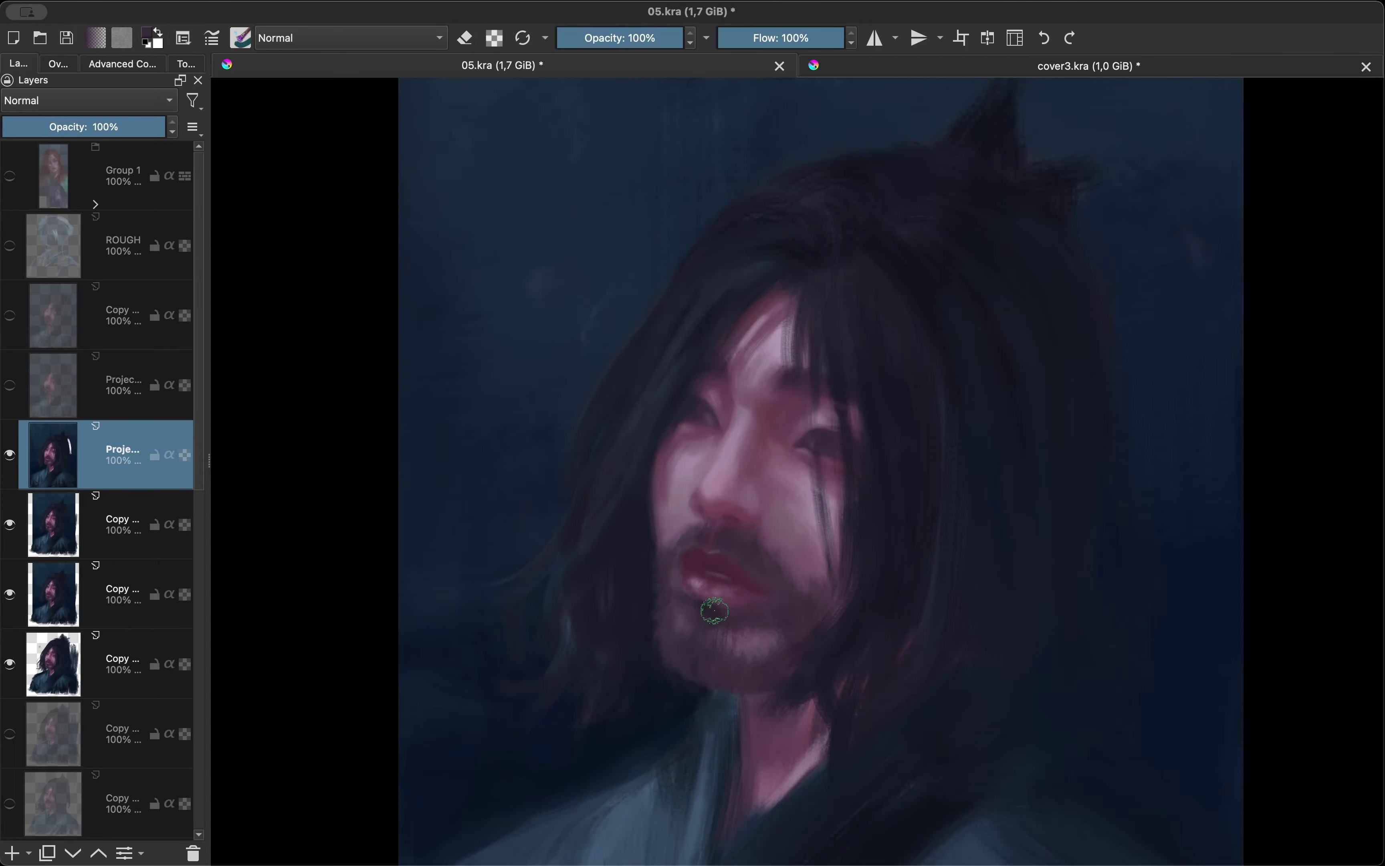
key("m")
scroll(657, 665, "up", 2)
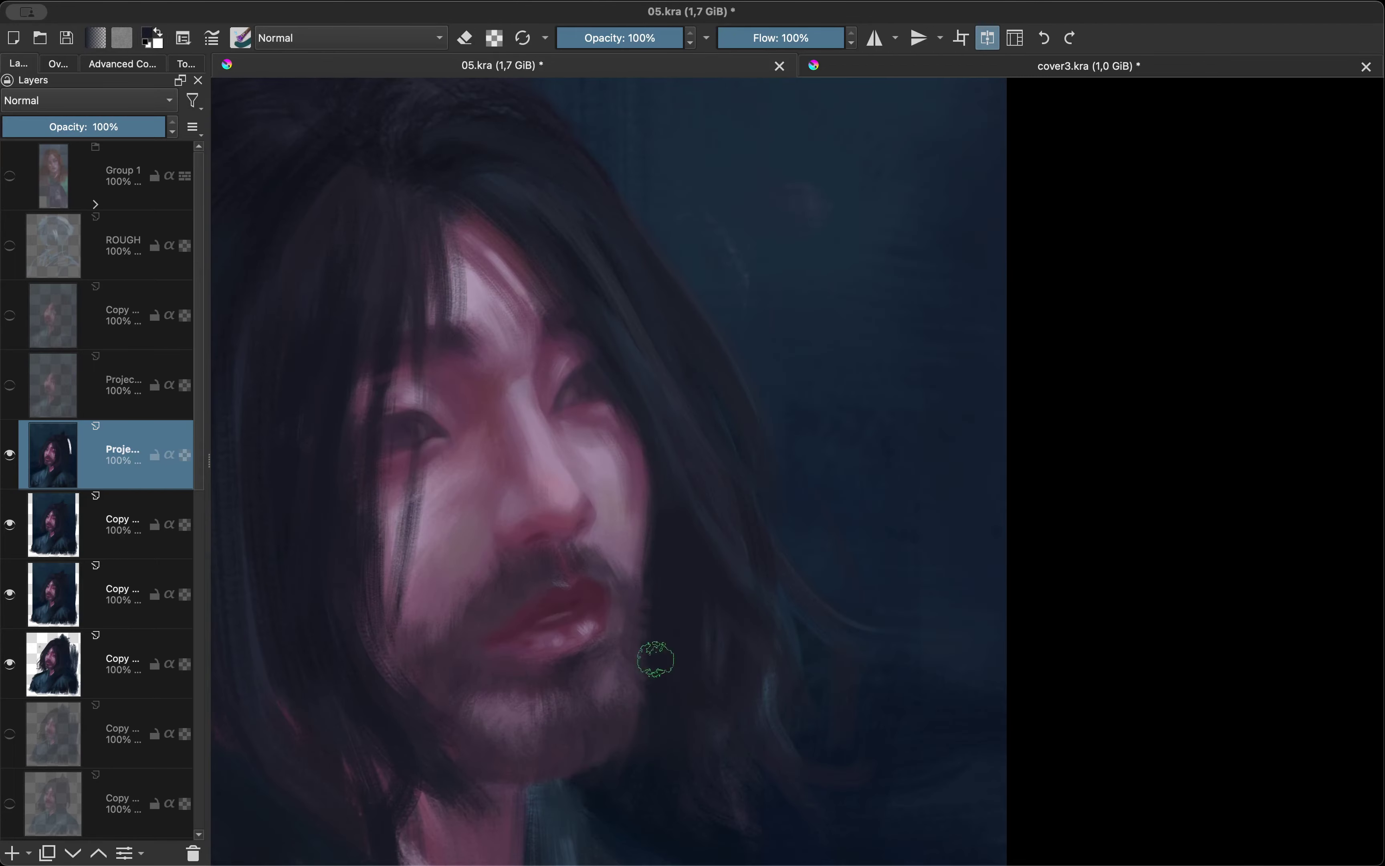
key("m")
scroll(645, 716, "down", 3)
scroll(653, 646, "up", 3)
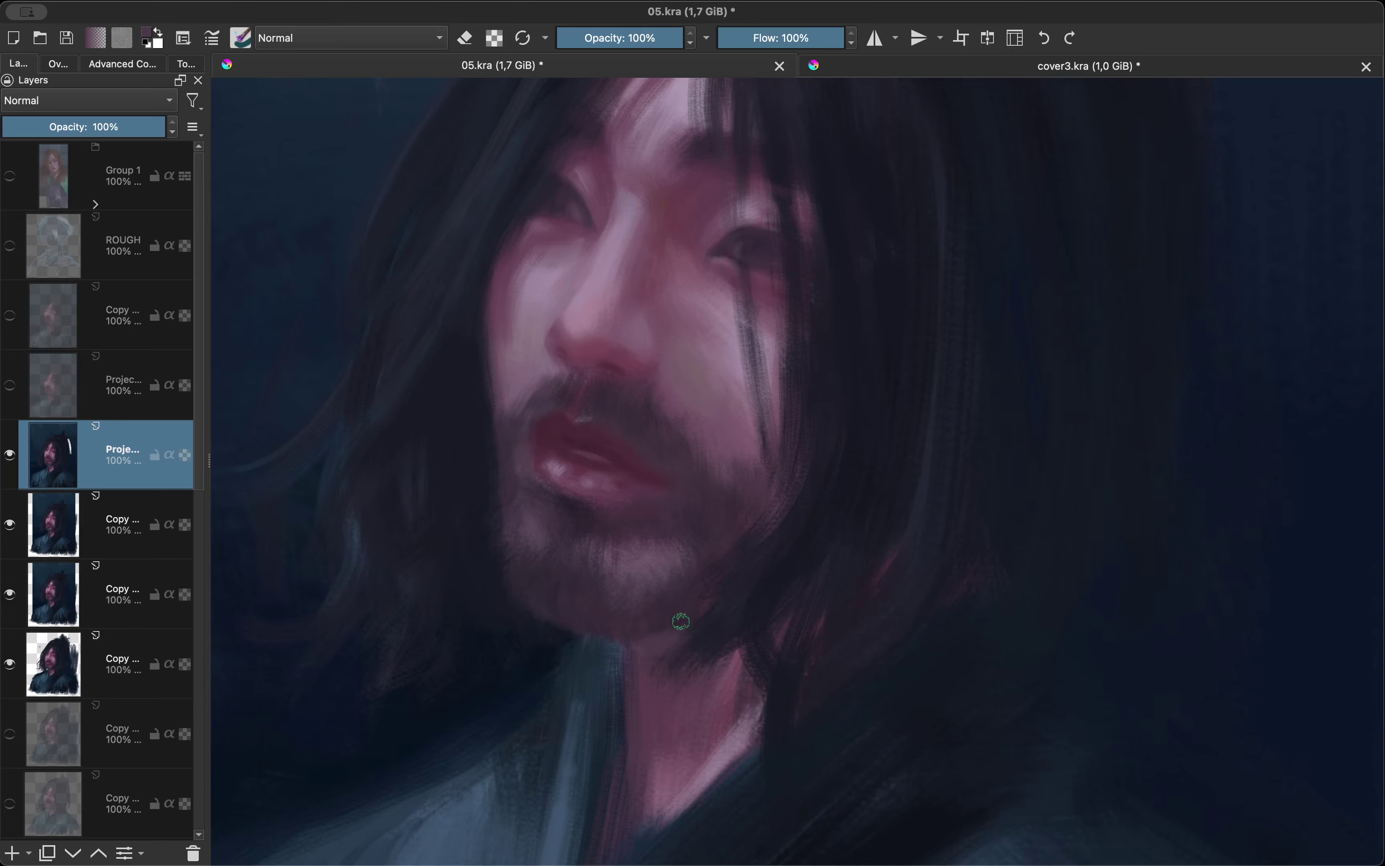
key("m")
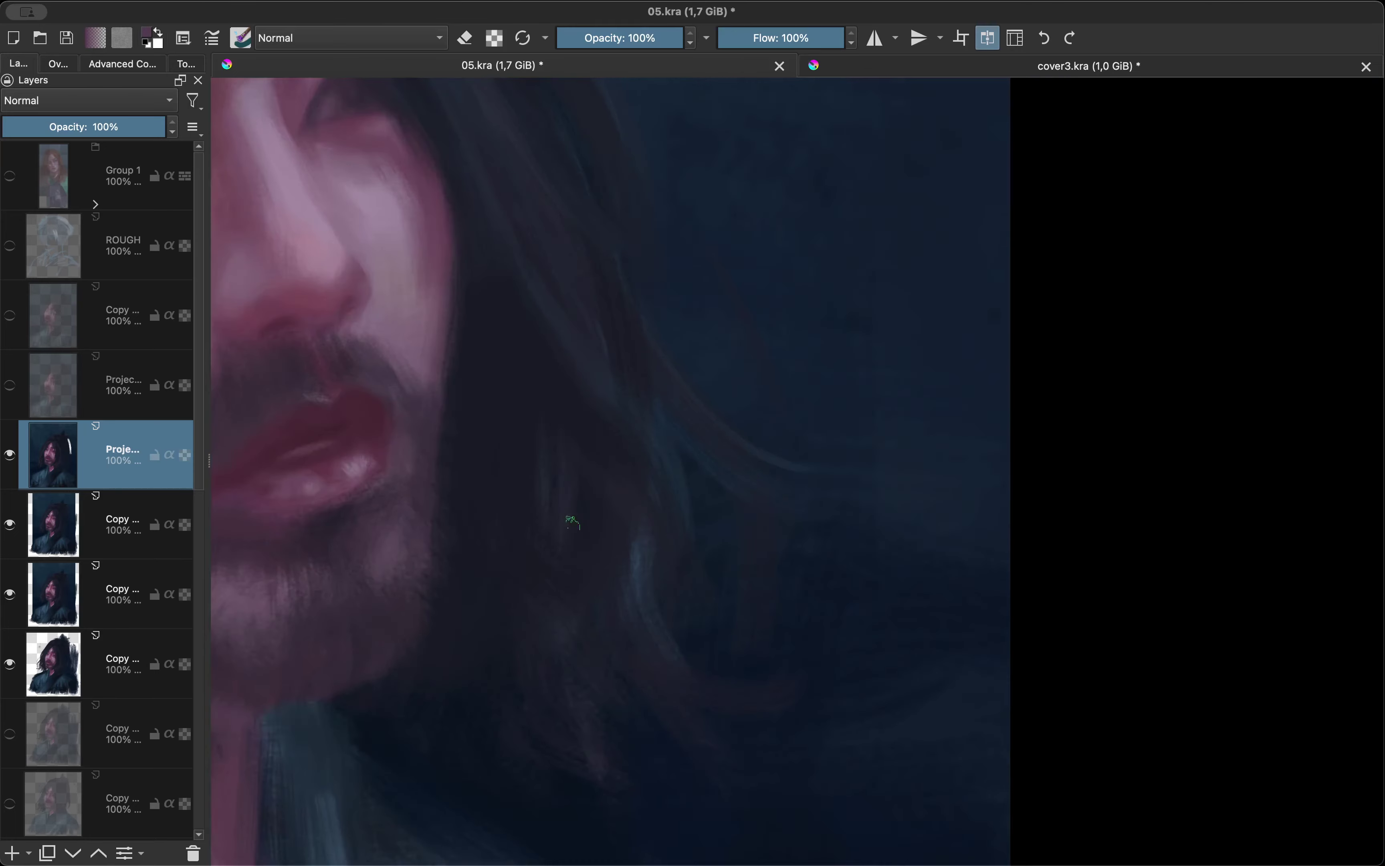
scroll(667, 573, "up", 2)
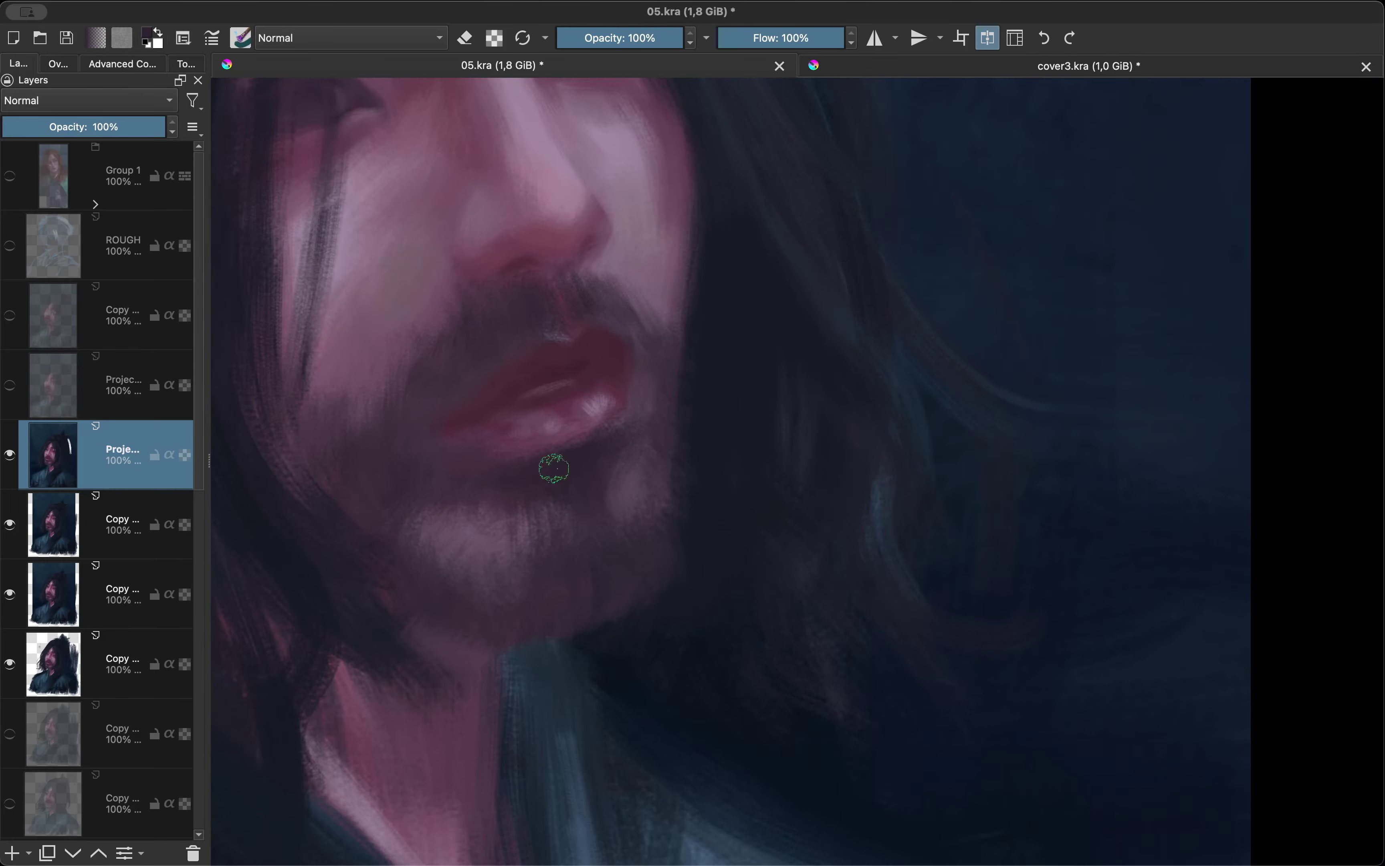
key("m")
scroll(566, 417, "down", 3)
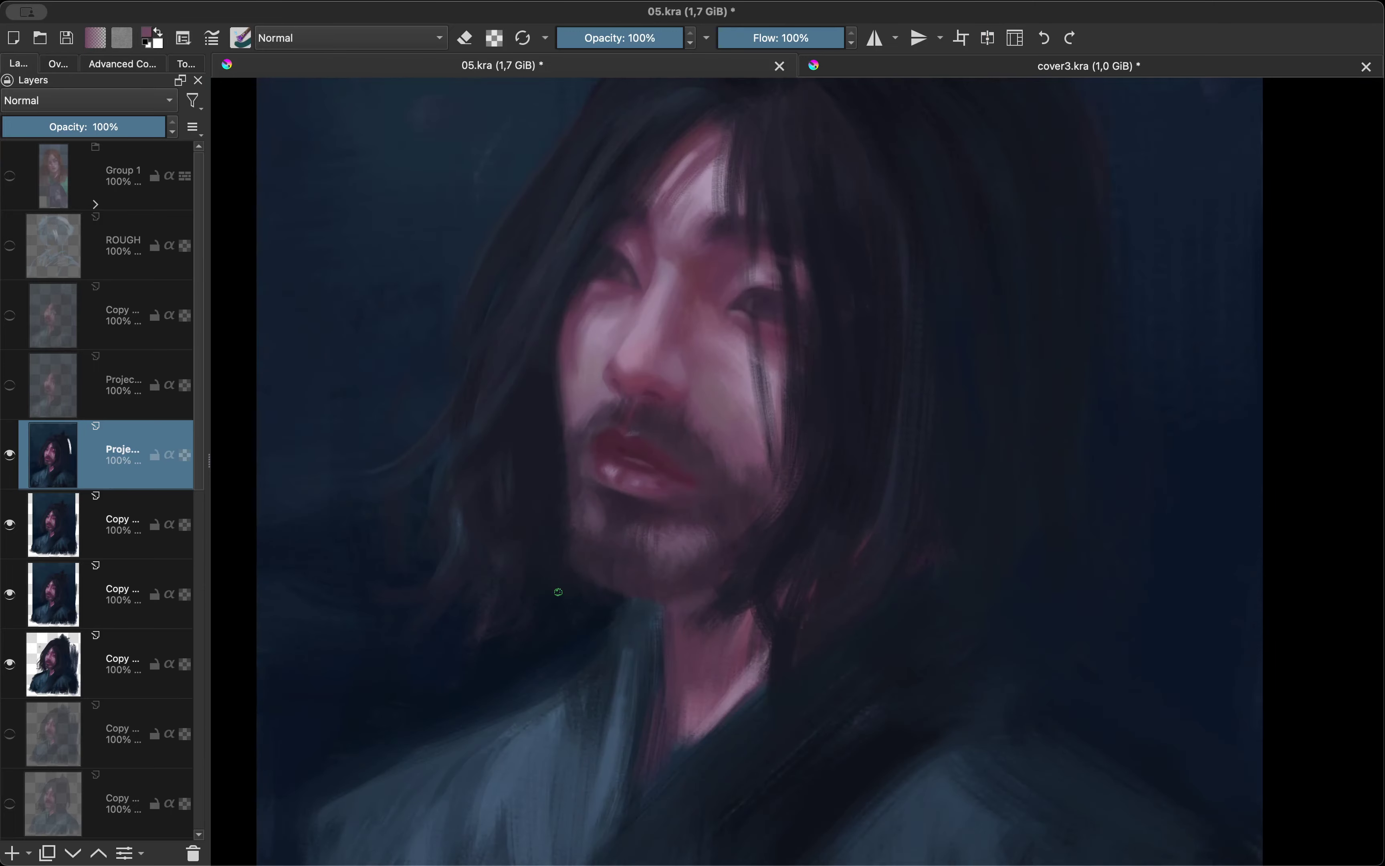
scroll(680, 411, "up", 3)
scroll(595, 489, "down", 3)
scroll(671, 448, "up", 3)
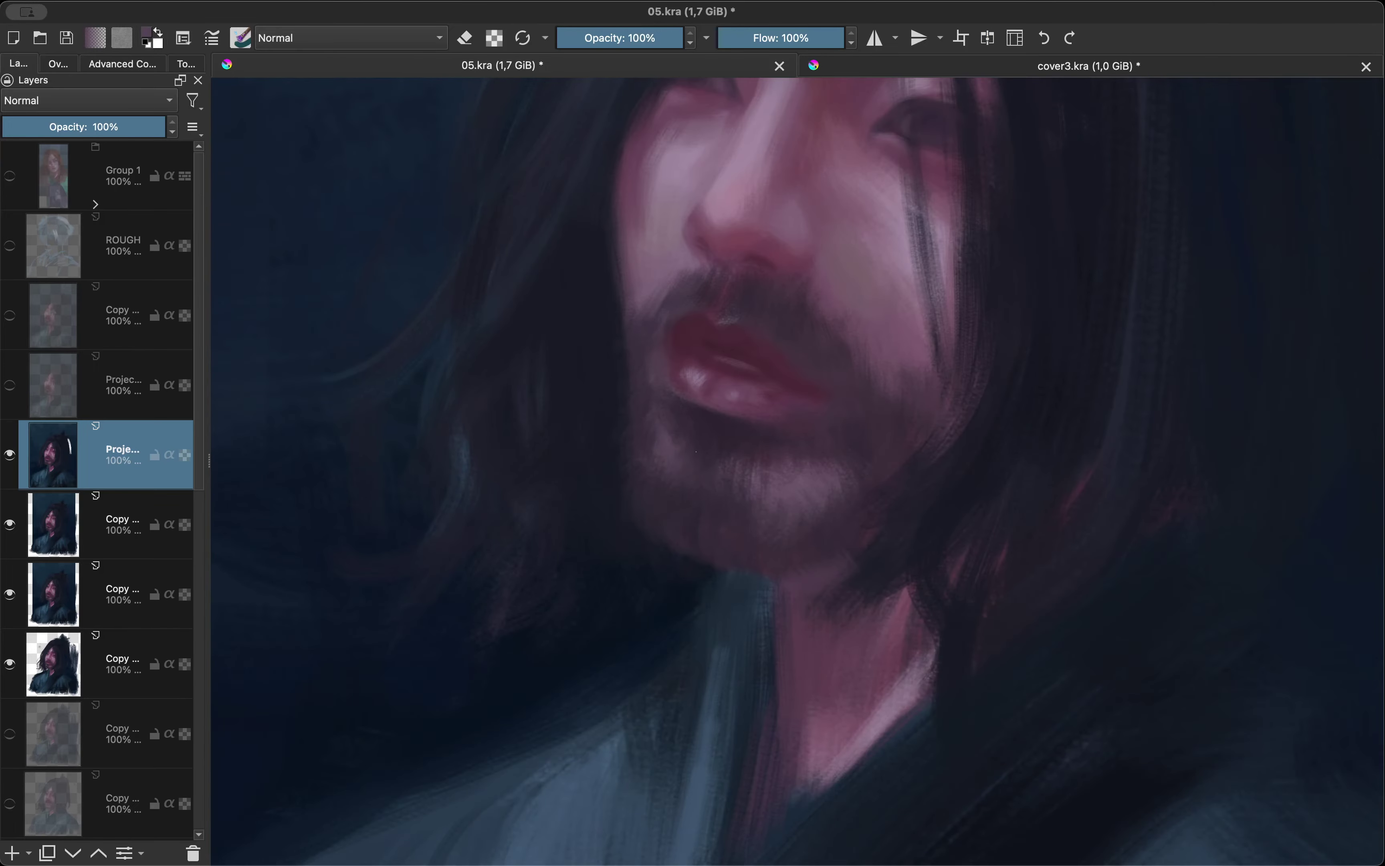
scroll(668, 572, "down", 3)
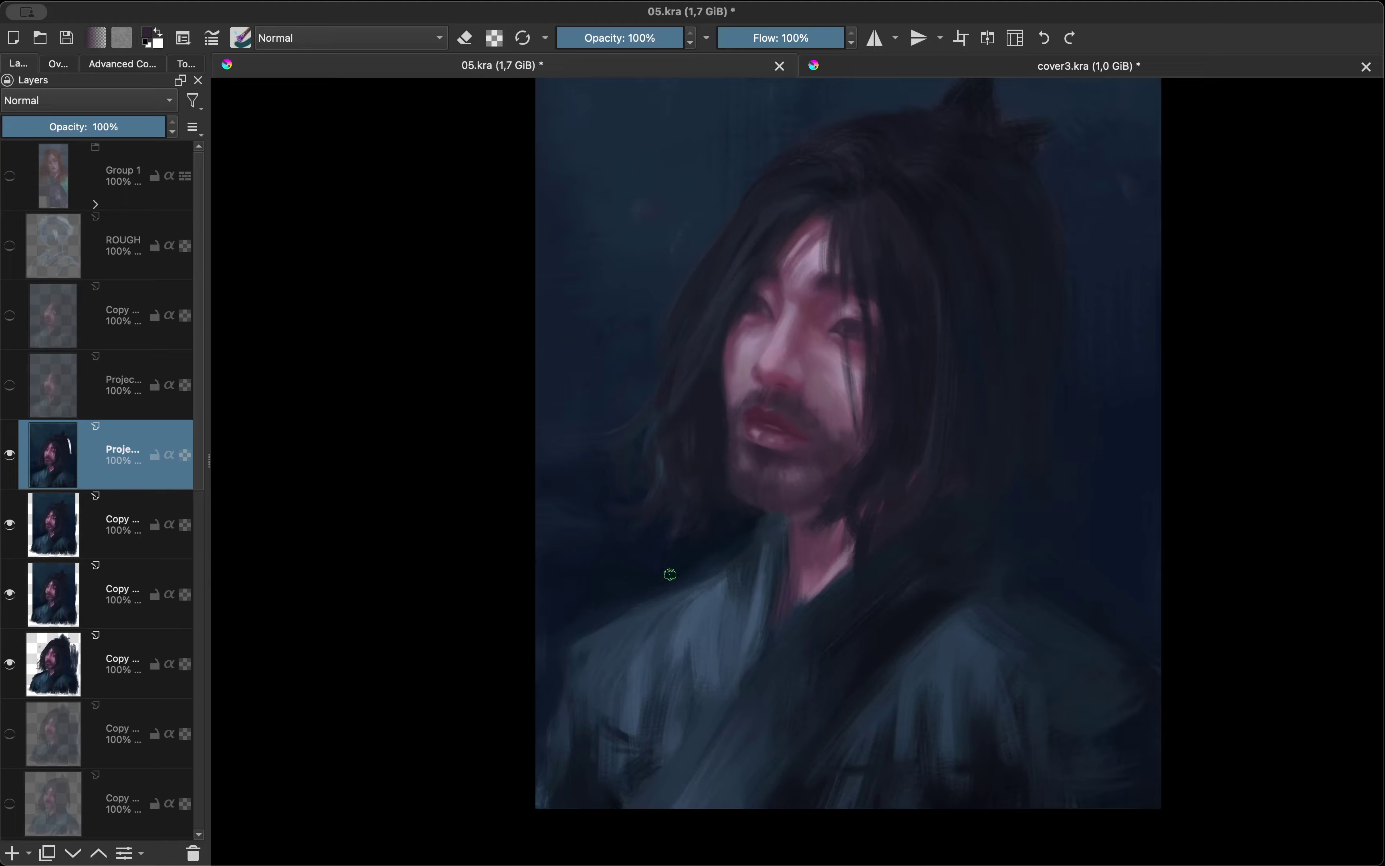
key("m")
scroll(668, 572, "up", 3)
Toggle Mirror View repeatedly while zooming to check the head, eye and face.
scroll(518, 465, "down", 3)
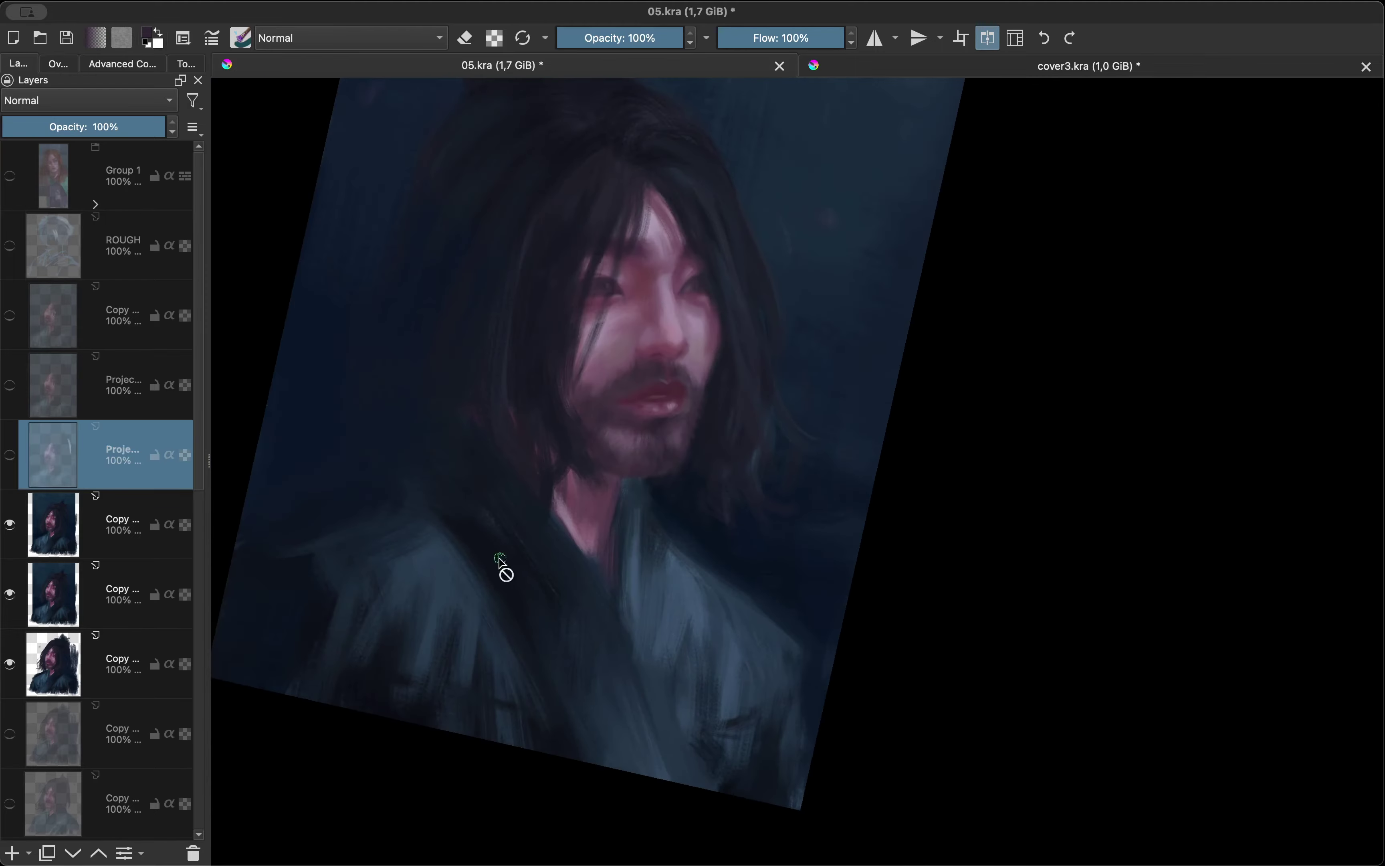
key("m")
key("m")
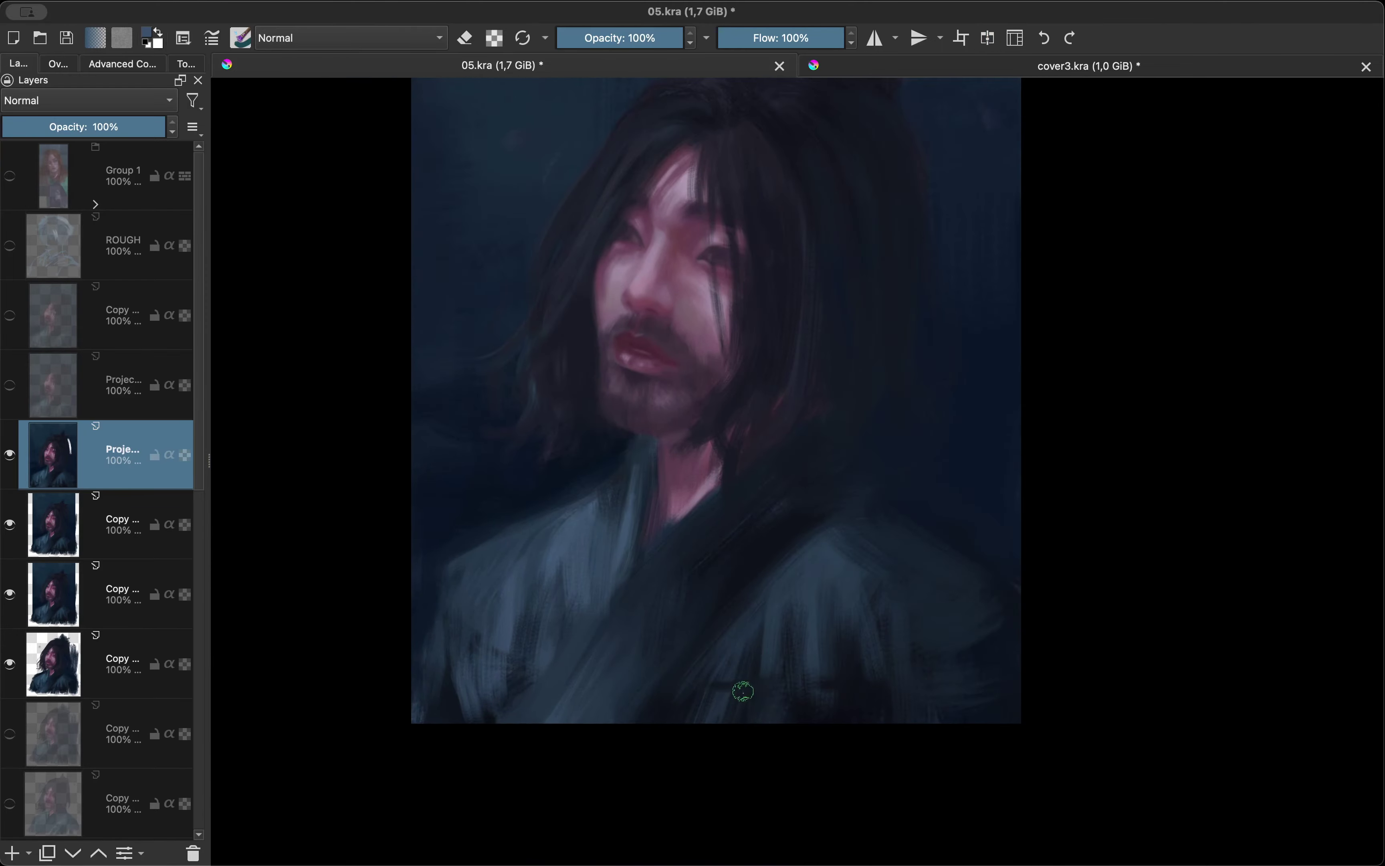
scroll(641, 621, "up", 3)
key("m")
scroll(716, 298, "up", 3)
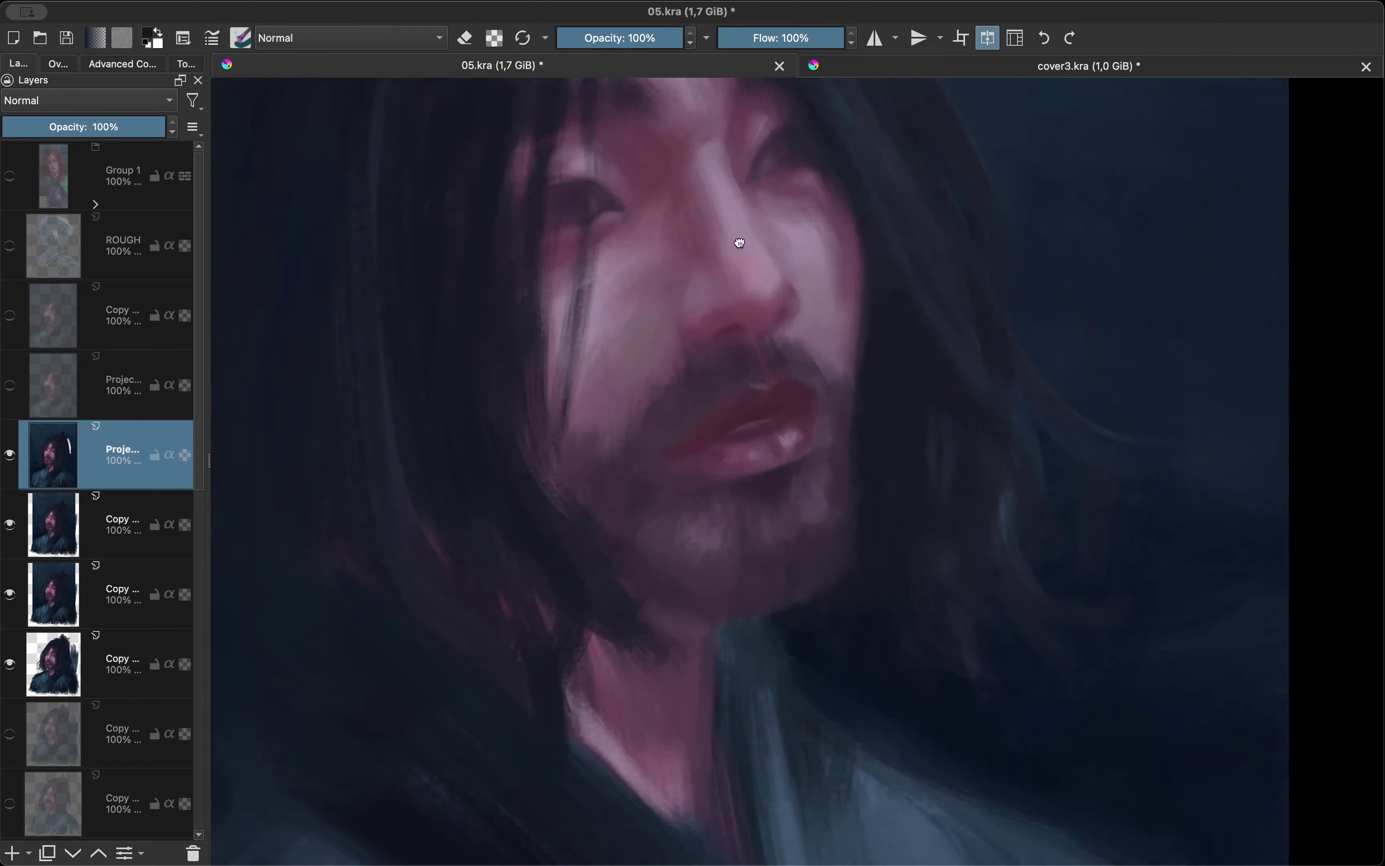
key("m")
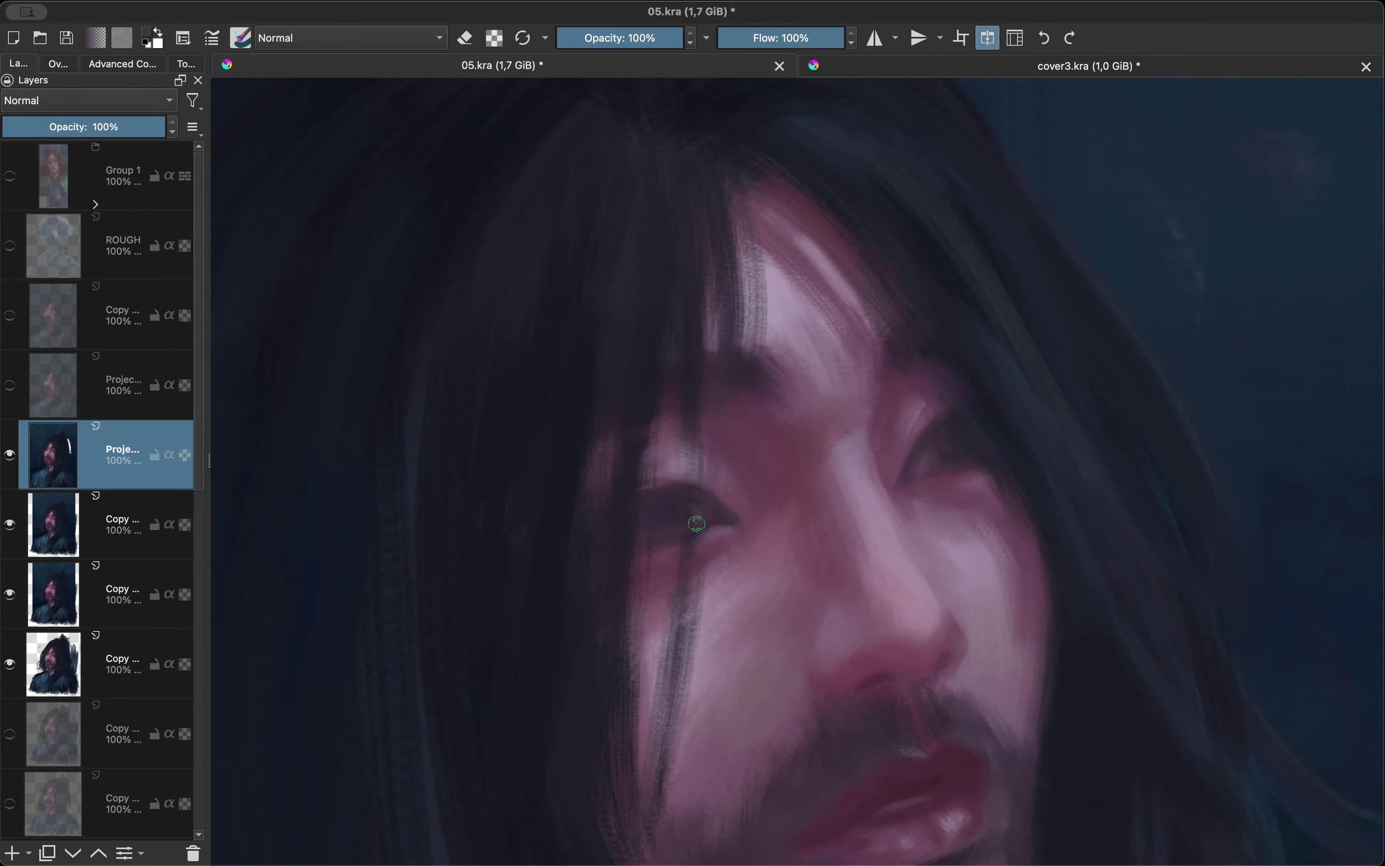
key("m")
scroll(739, 470, "up", 3)
key("m")
scroll(752, 430, "down", 3)
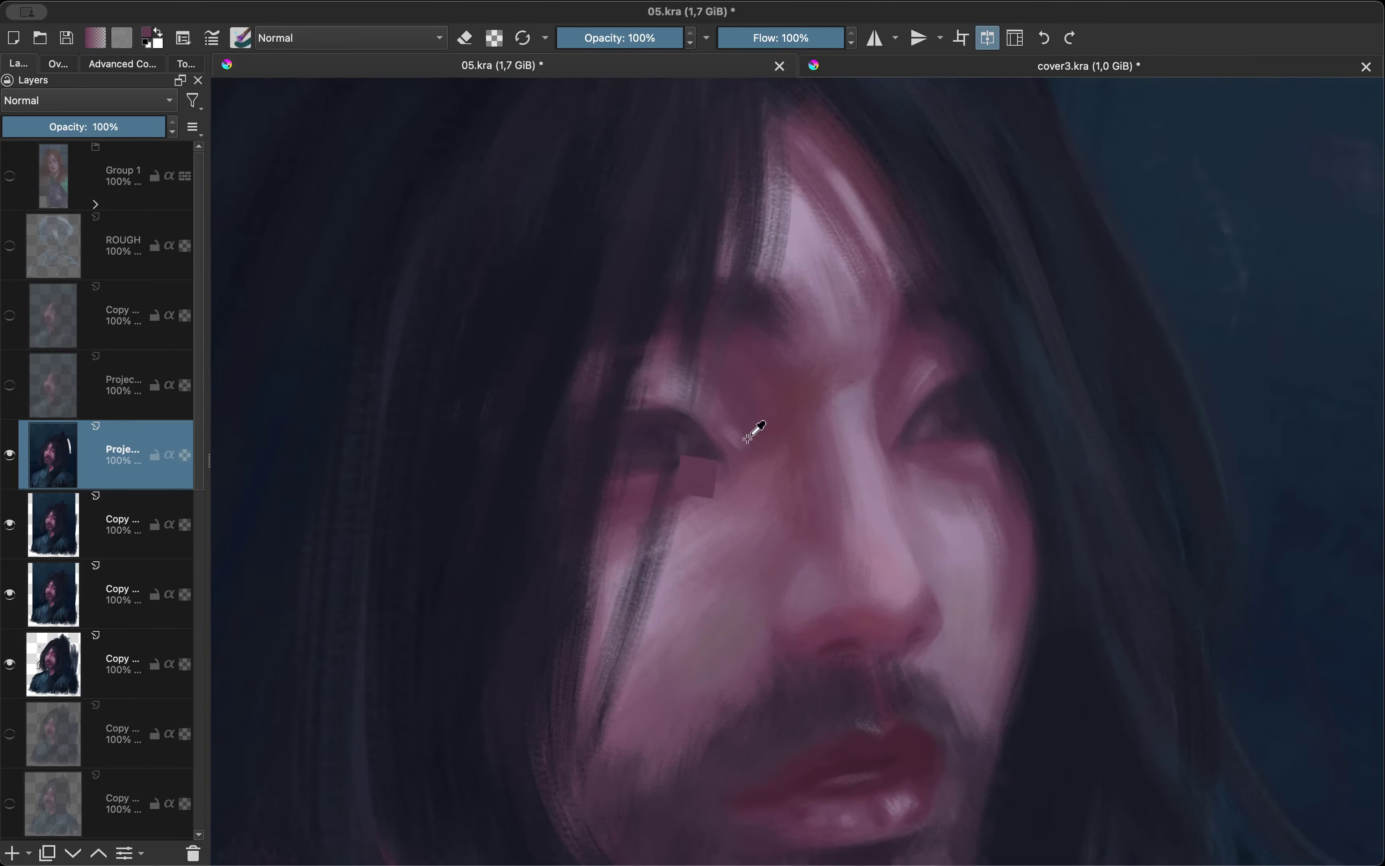
scroll(748, 430, "up", 1)
scroll(607, 433, "up", 1)
key("m")
scroll(673, 424, "up", 1)
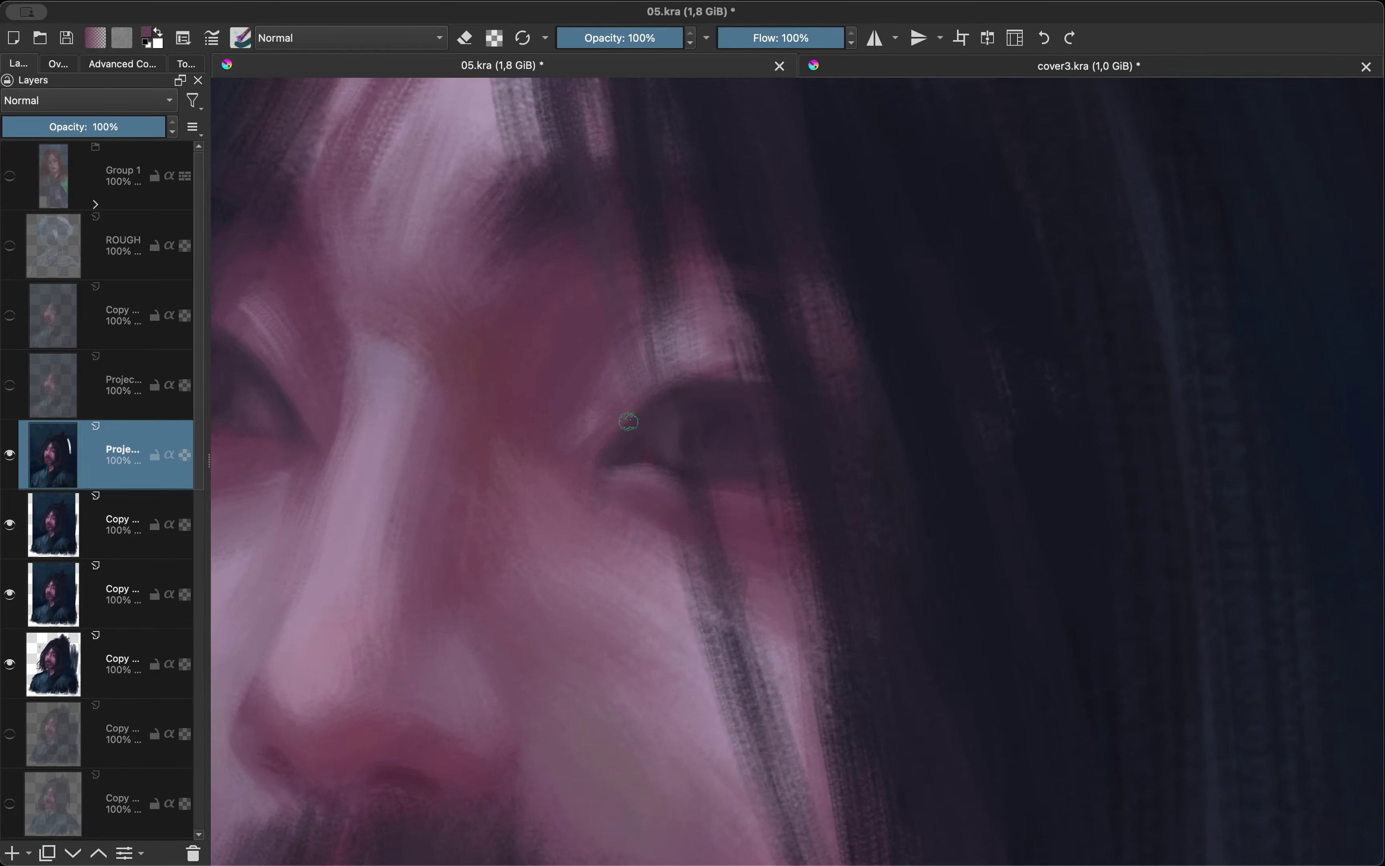
key("m")
scroll(681, 476, "down", 3)
scroll(681, 475, "up", 3)
scroll(670, 436, "down", 3)
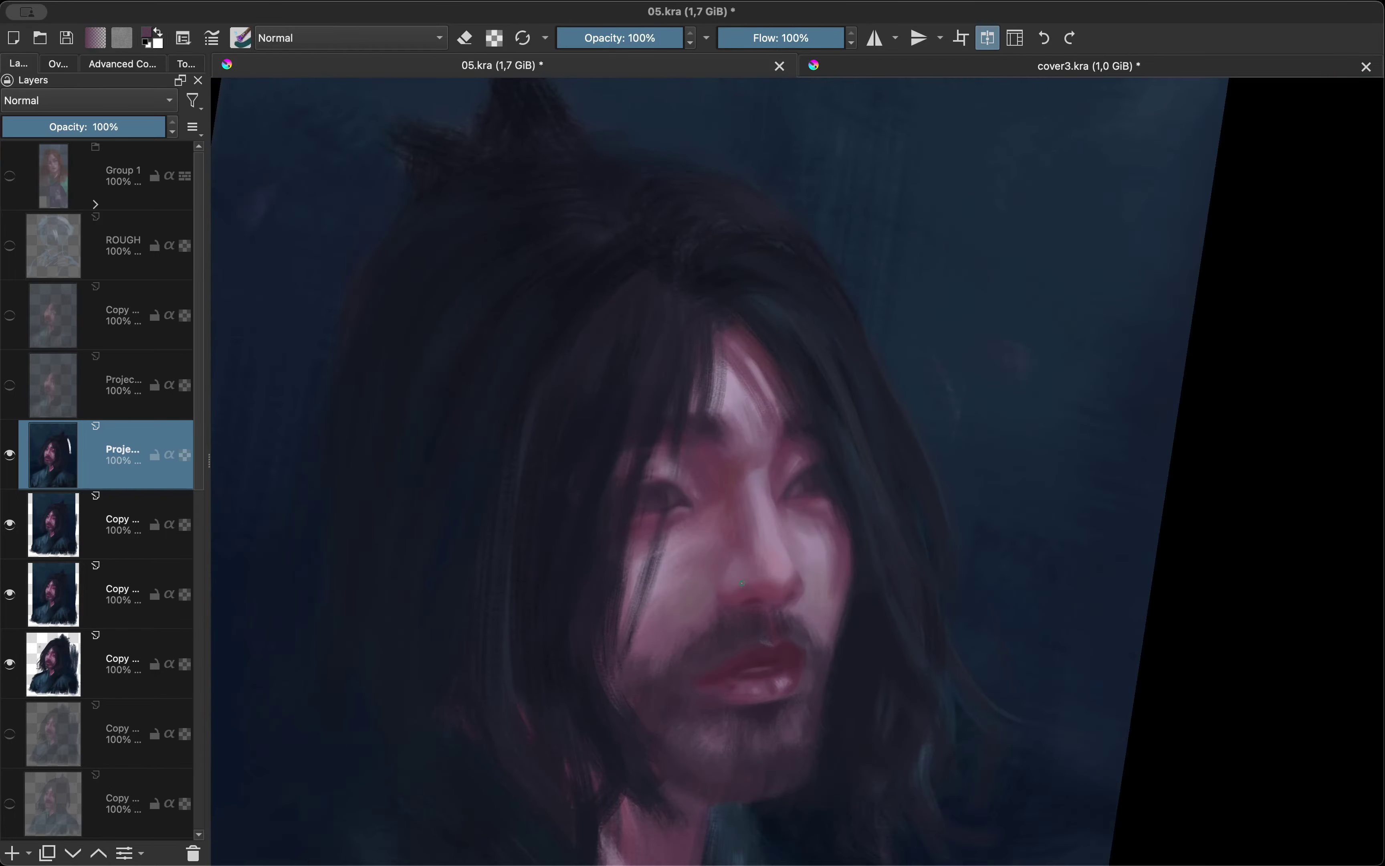
scroll(664, 423, "up", 2)
scroll(664, 424, "down", 2)
scroll(720, 565, "down", 2)
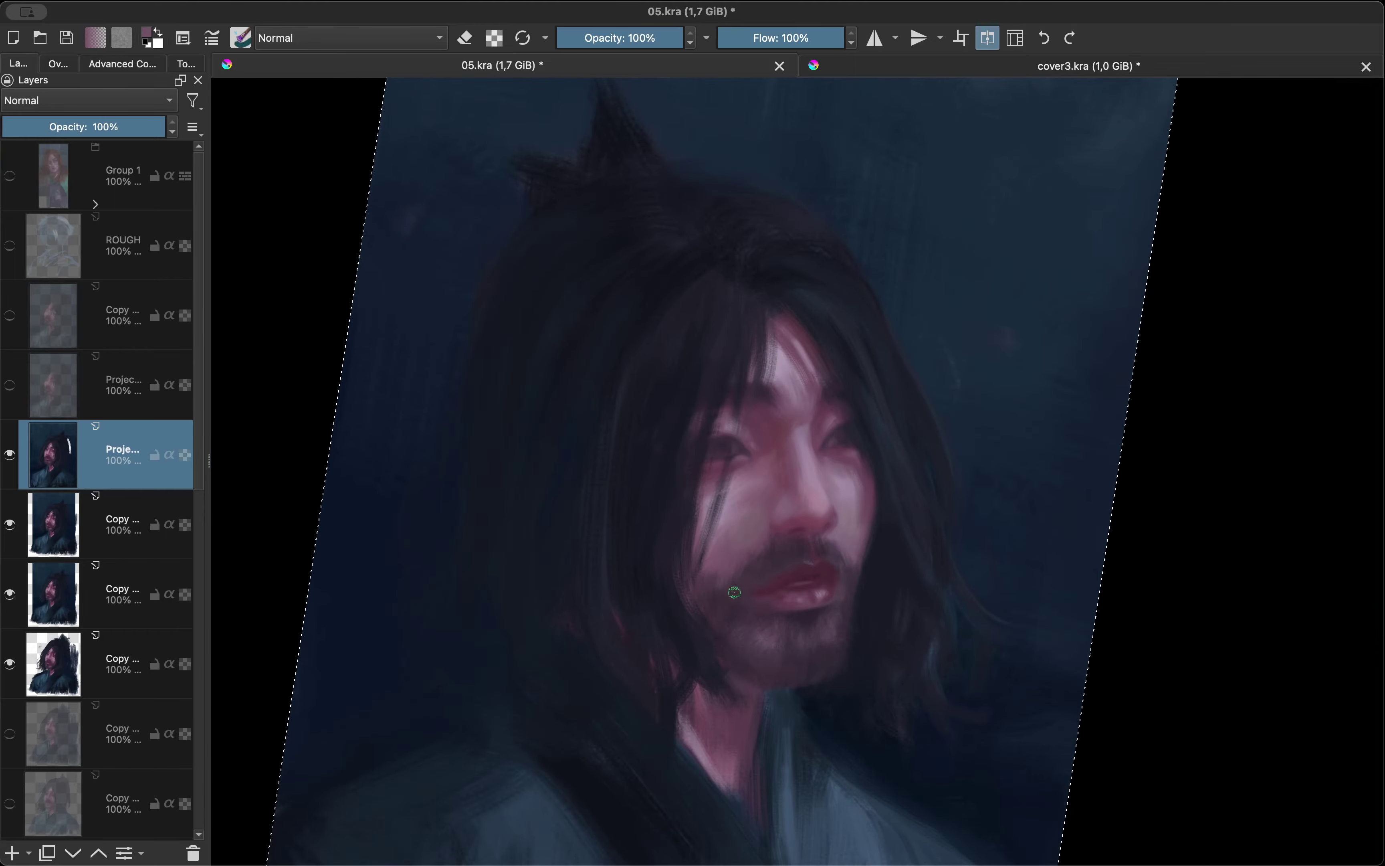
Duplicate the current painting layer, then recheck the face in mirrored view.
key("ctrl+j")
scroll(680, 504, "up", 3)
key("m")
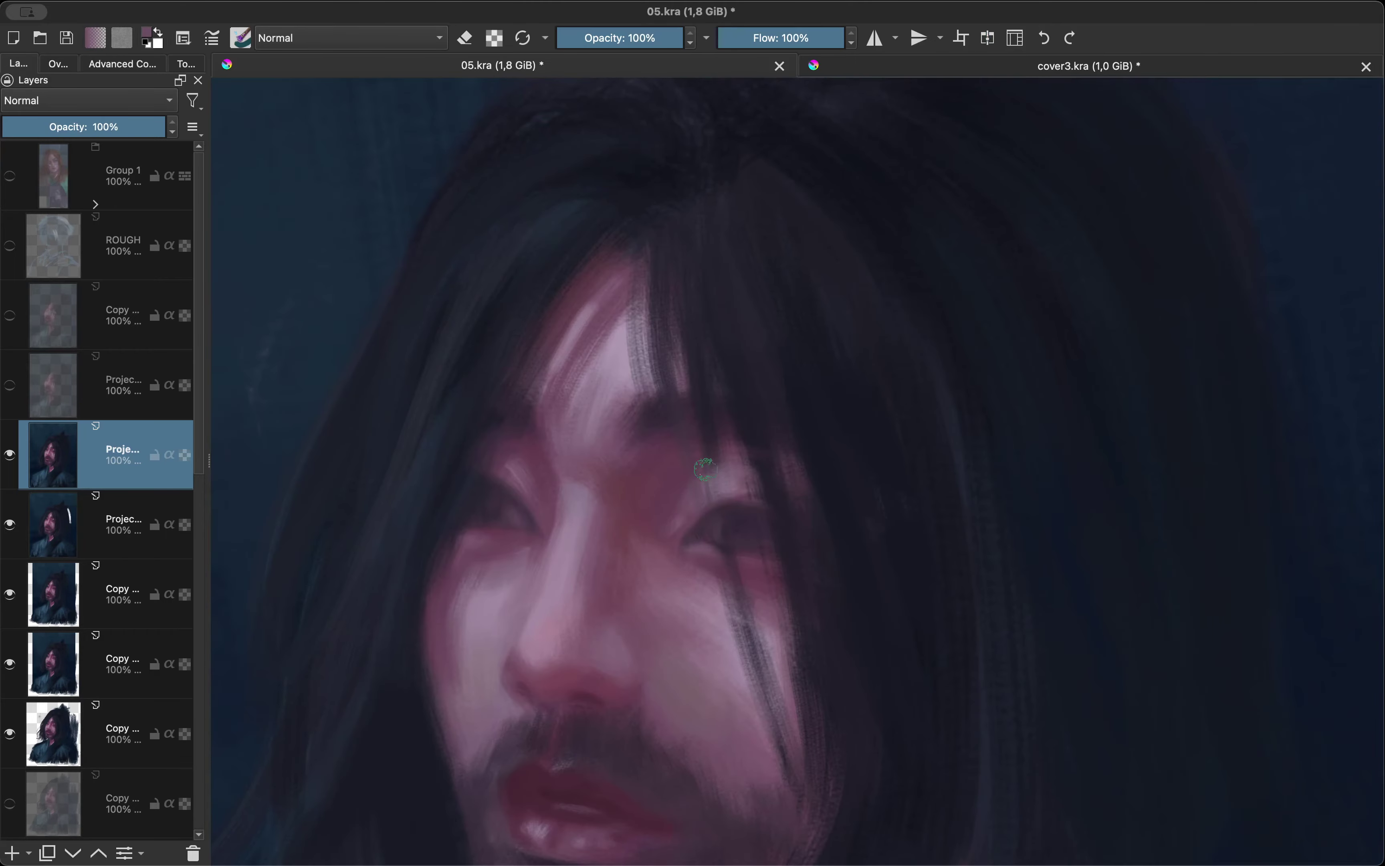
scroll(706, 470, "left", 5)
scroll(706, 469, "down", 3)
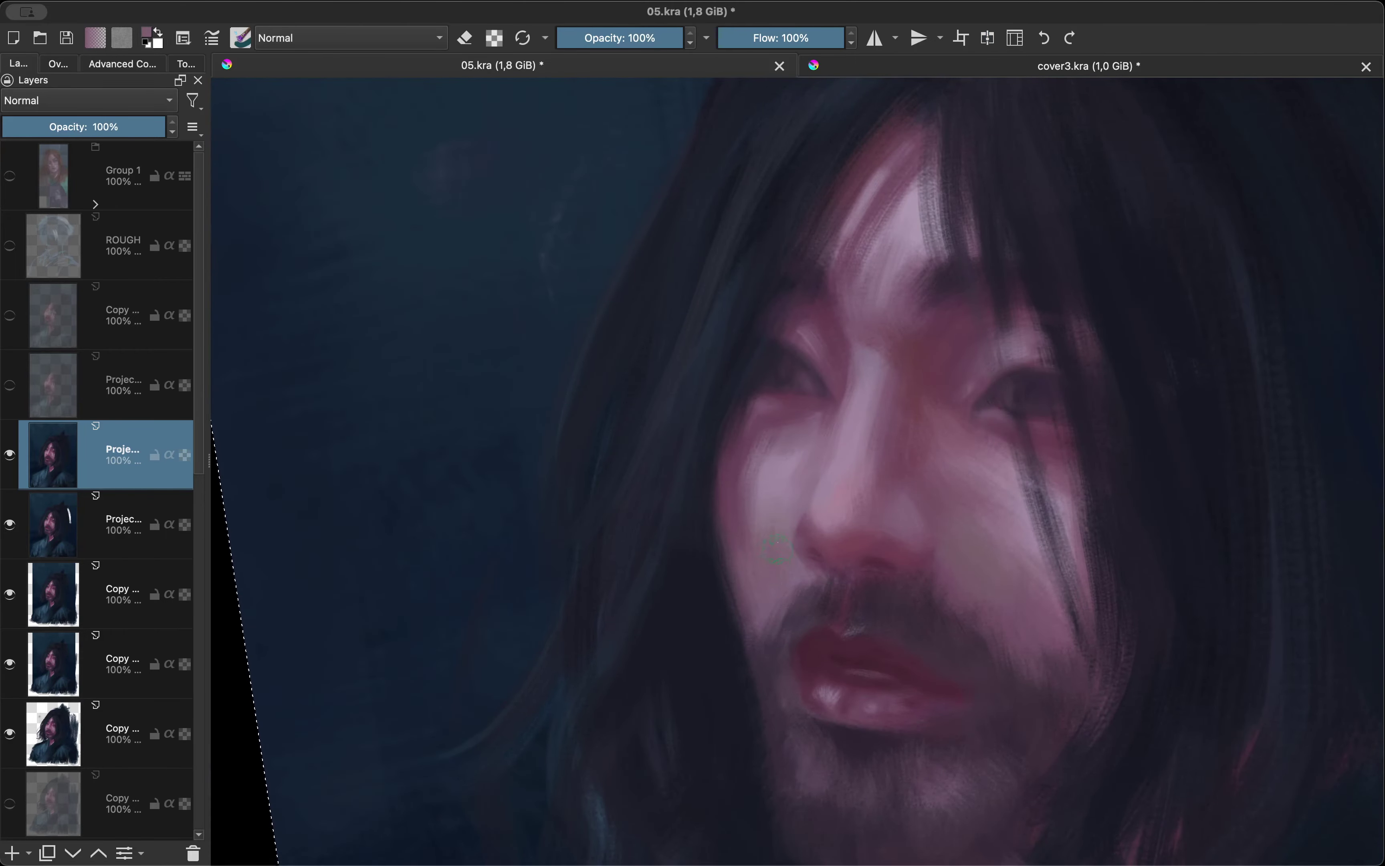
key("m")
Sample a dark colour, pink skin tones and a darker maroon from the face.
left_click(757, 536, "ctrl")
scroll(752, 573, "down", 2)
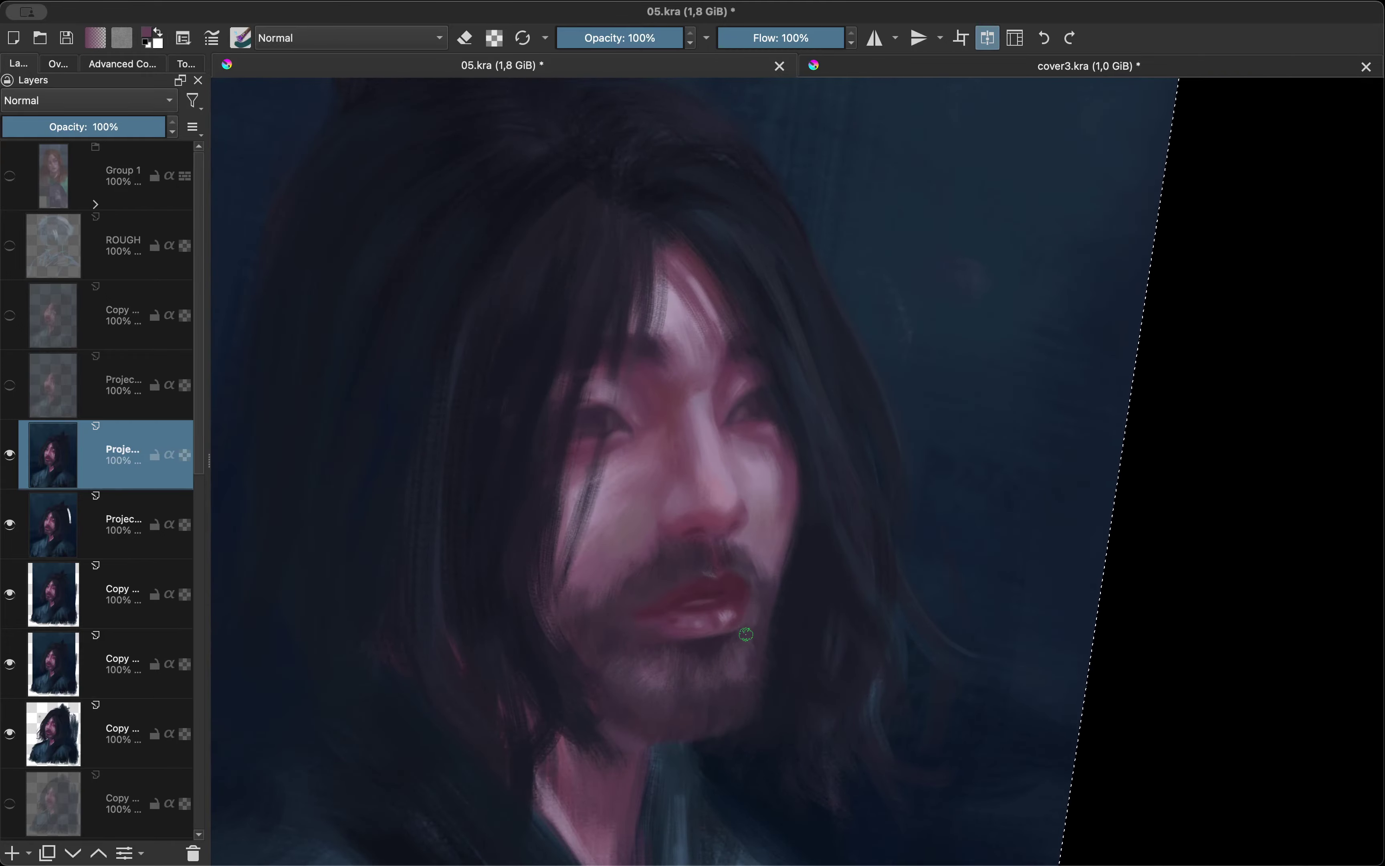
key("m")
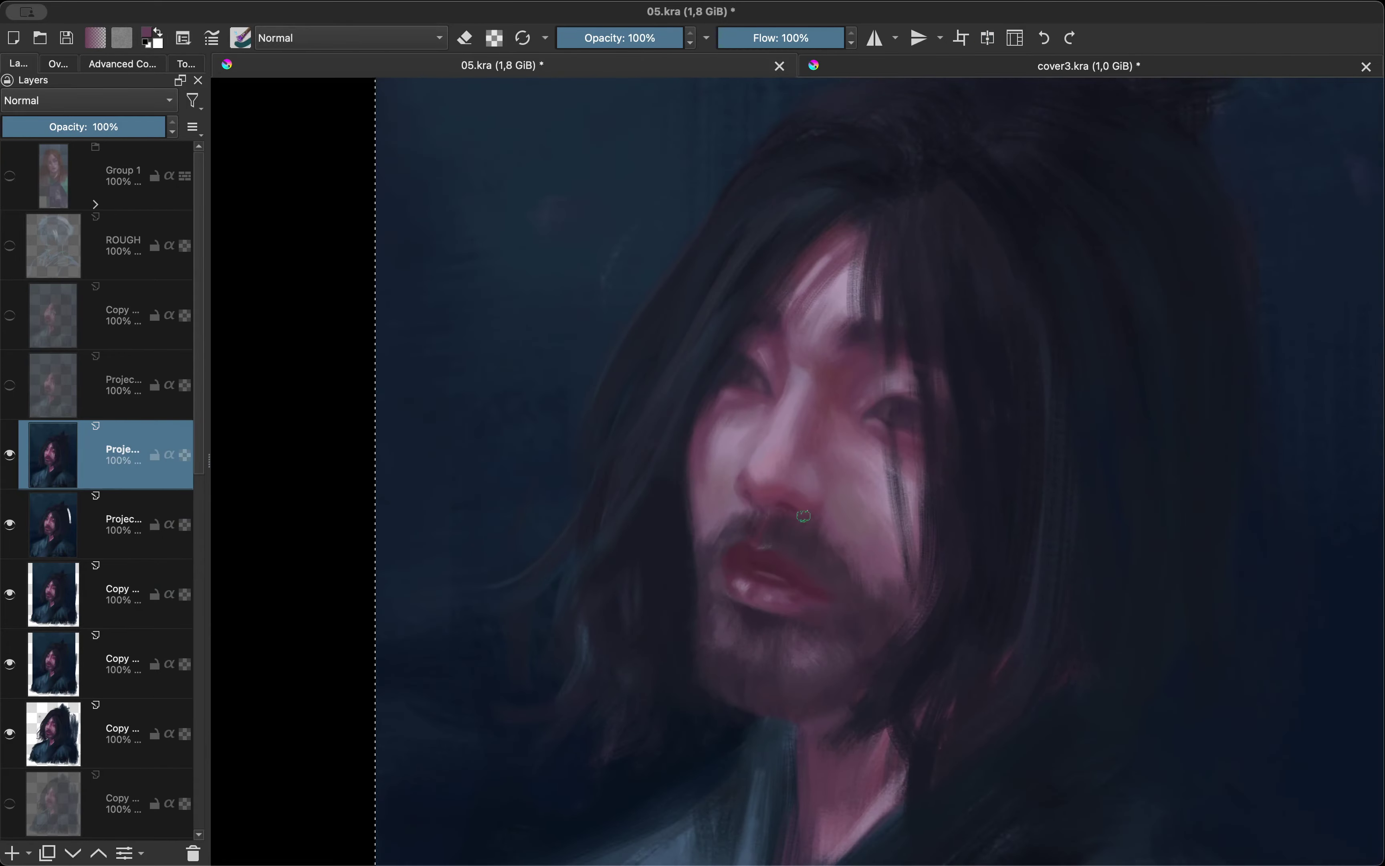
key("m")
scroll(665, 473, "down", 2)
scroll(715, 435, "up", 4)
scroll(767, 402, "down", 2)
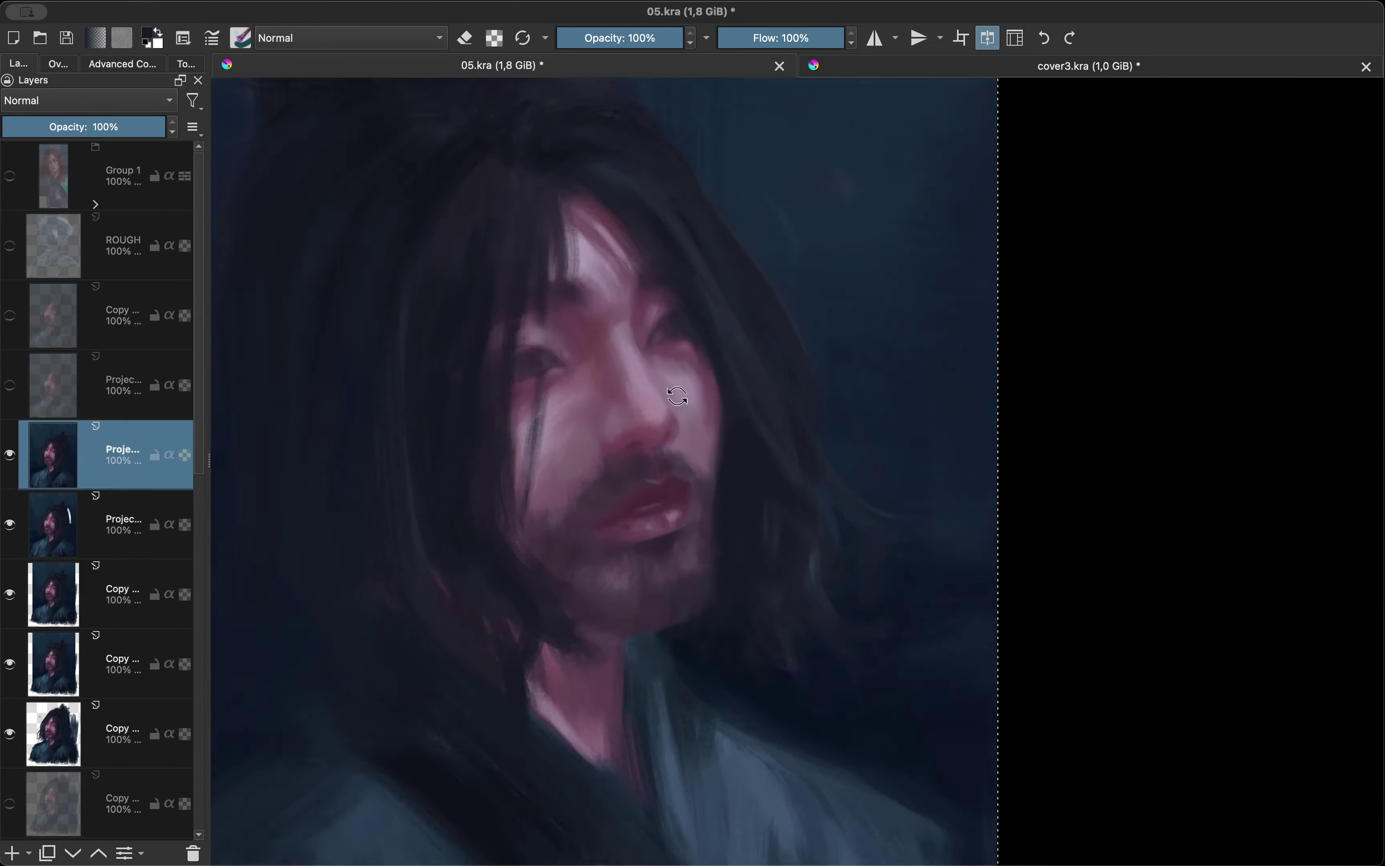
scroll(626, 369, "up", 3)
left_click(625, 369, "ctrl")
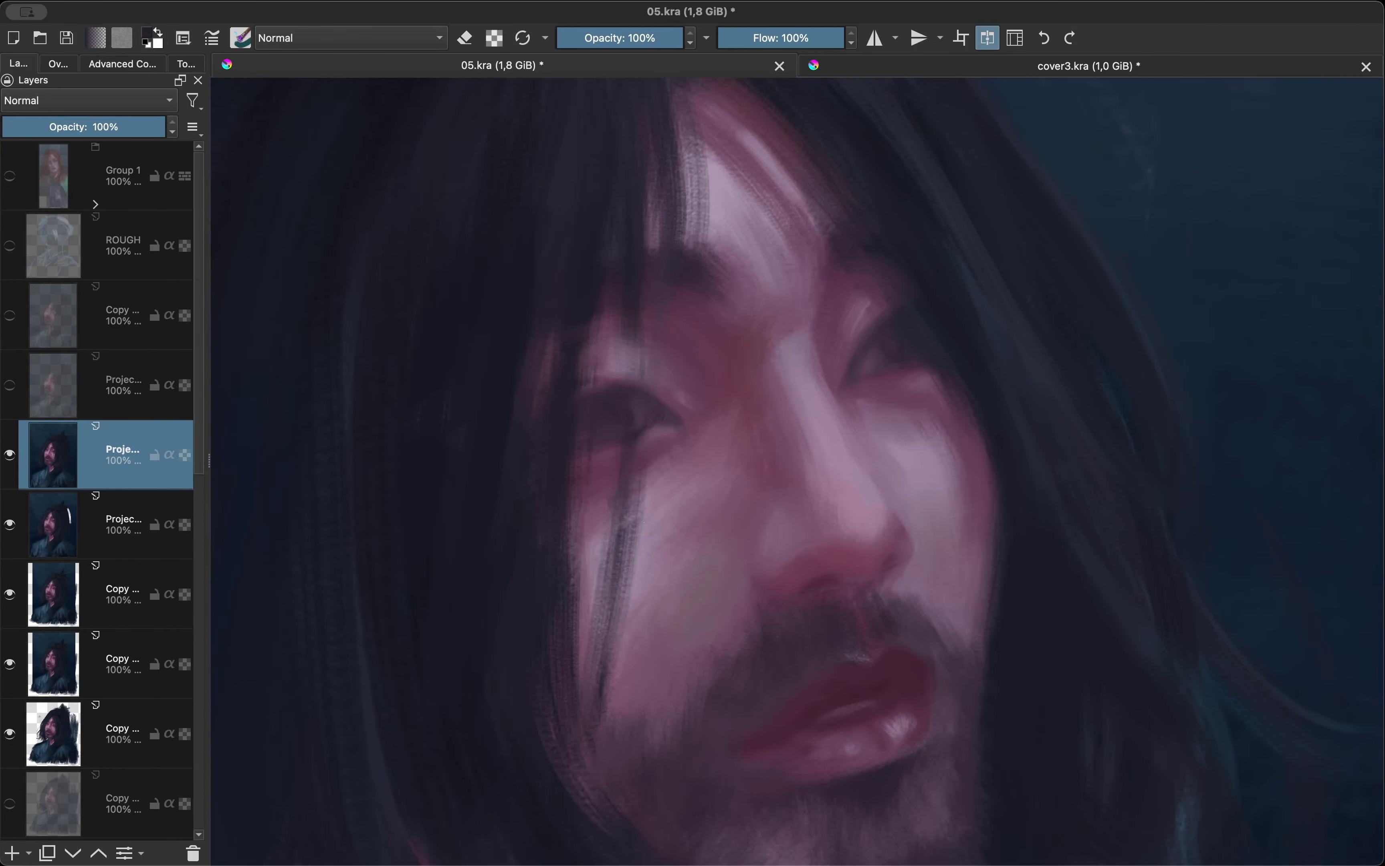
left_click(626, 607, "ctrl")
key("m")
scroll(699, 576, "down", 2)
left_click(708, 585, "ctrl")
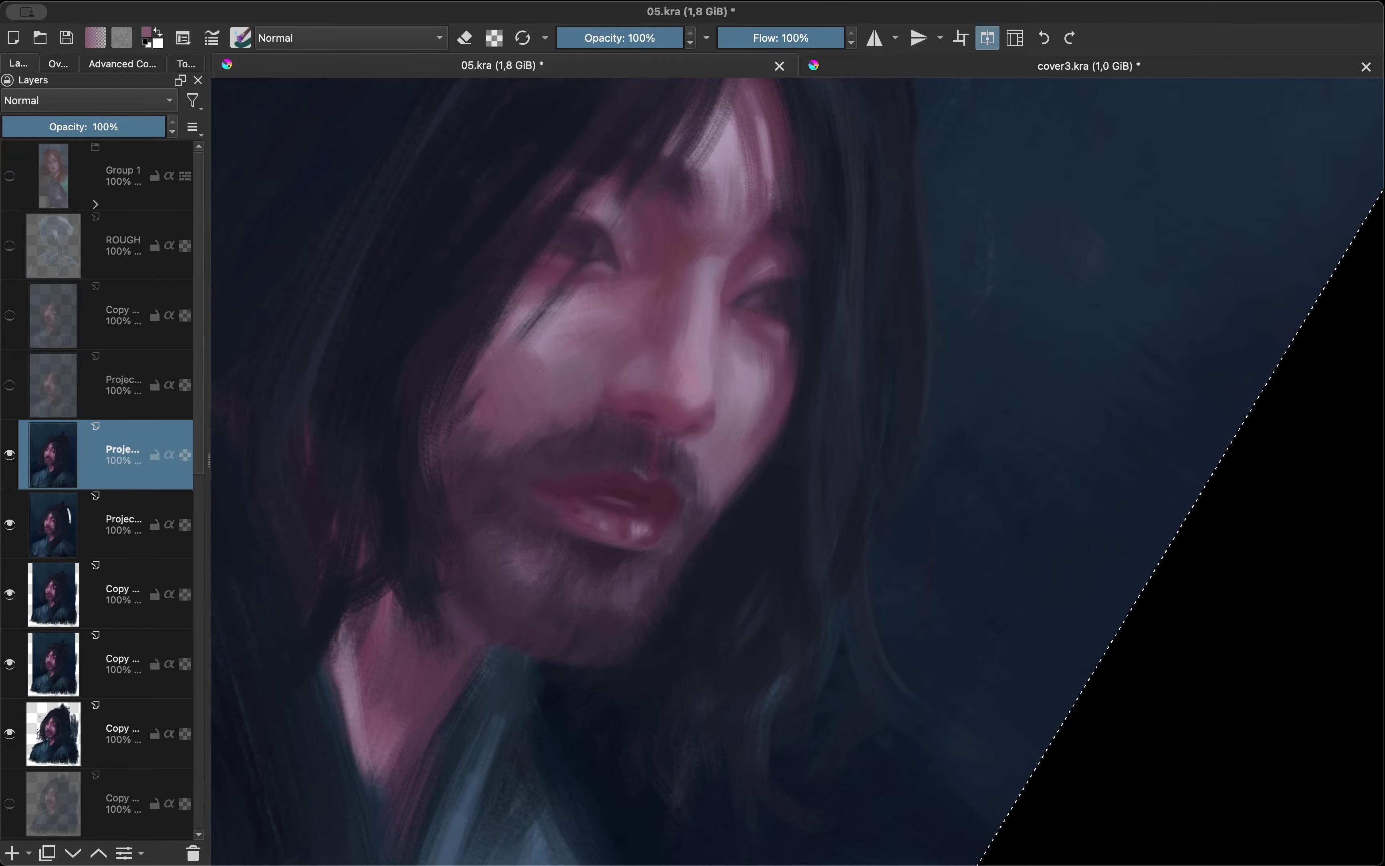
Tilt the canvas view slightly, mirror it, then reset rotation to upright.
left_click_drag(681, 567, 510, 402)
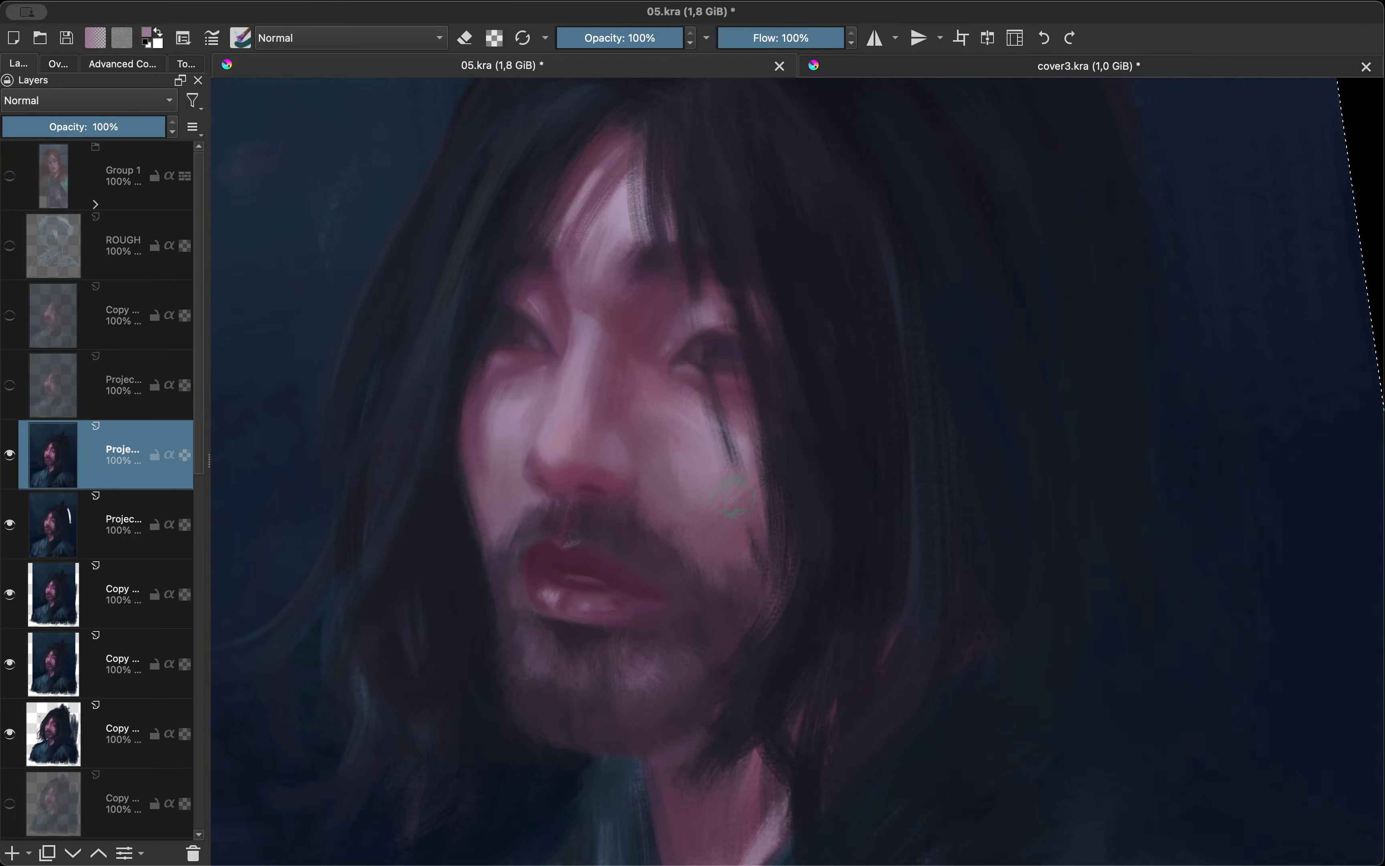
key("m")
scroll(682, 504, "down", 3)
key("5")
scroll(633, 640, "up", 3)
key("m")
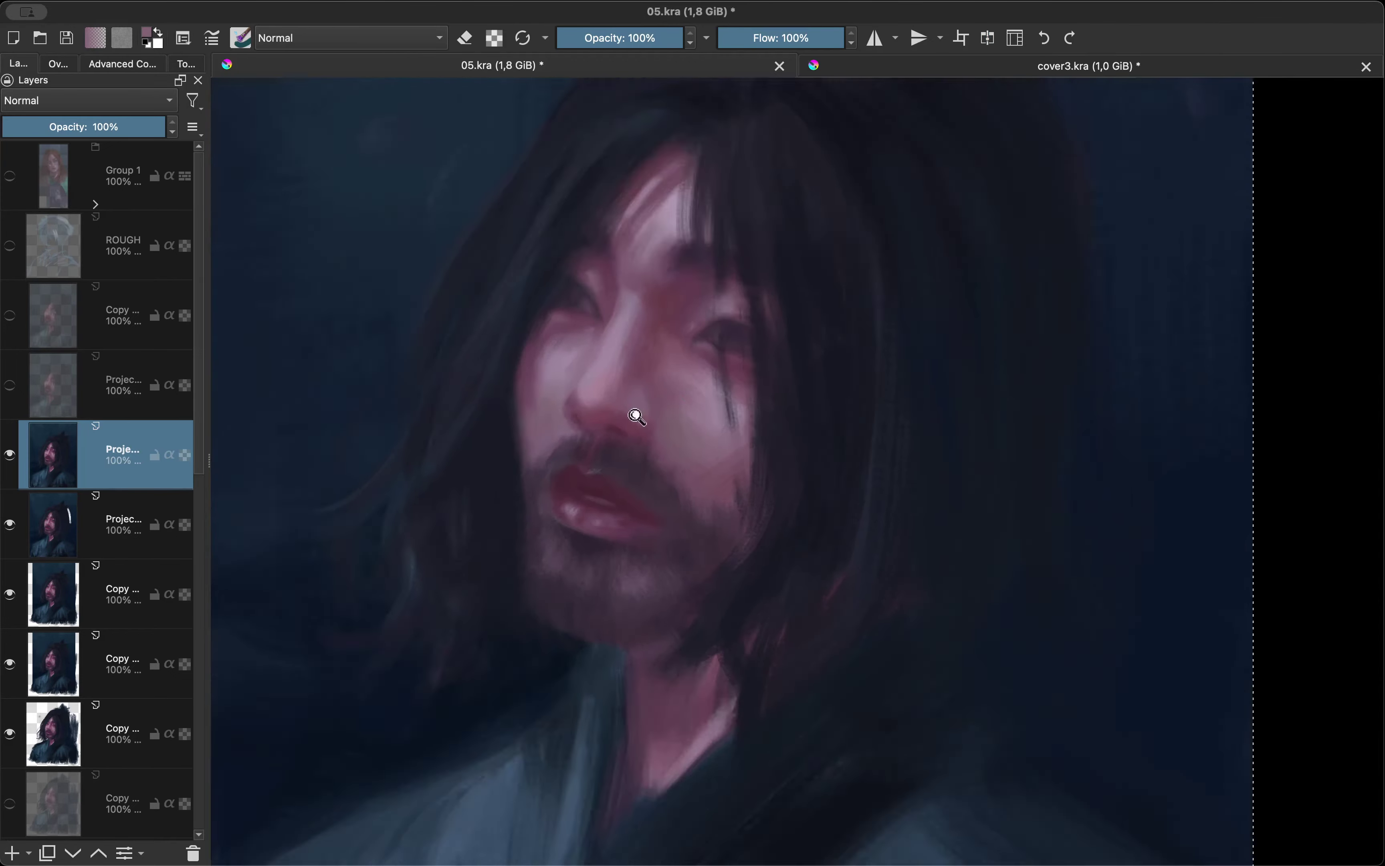
Compare the face in mirrored and normal view while zooming in and out.
key("m")
scroll(715, 573, "up", 2)
scroll(747, 613, "up", 2)
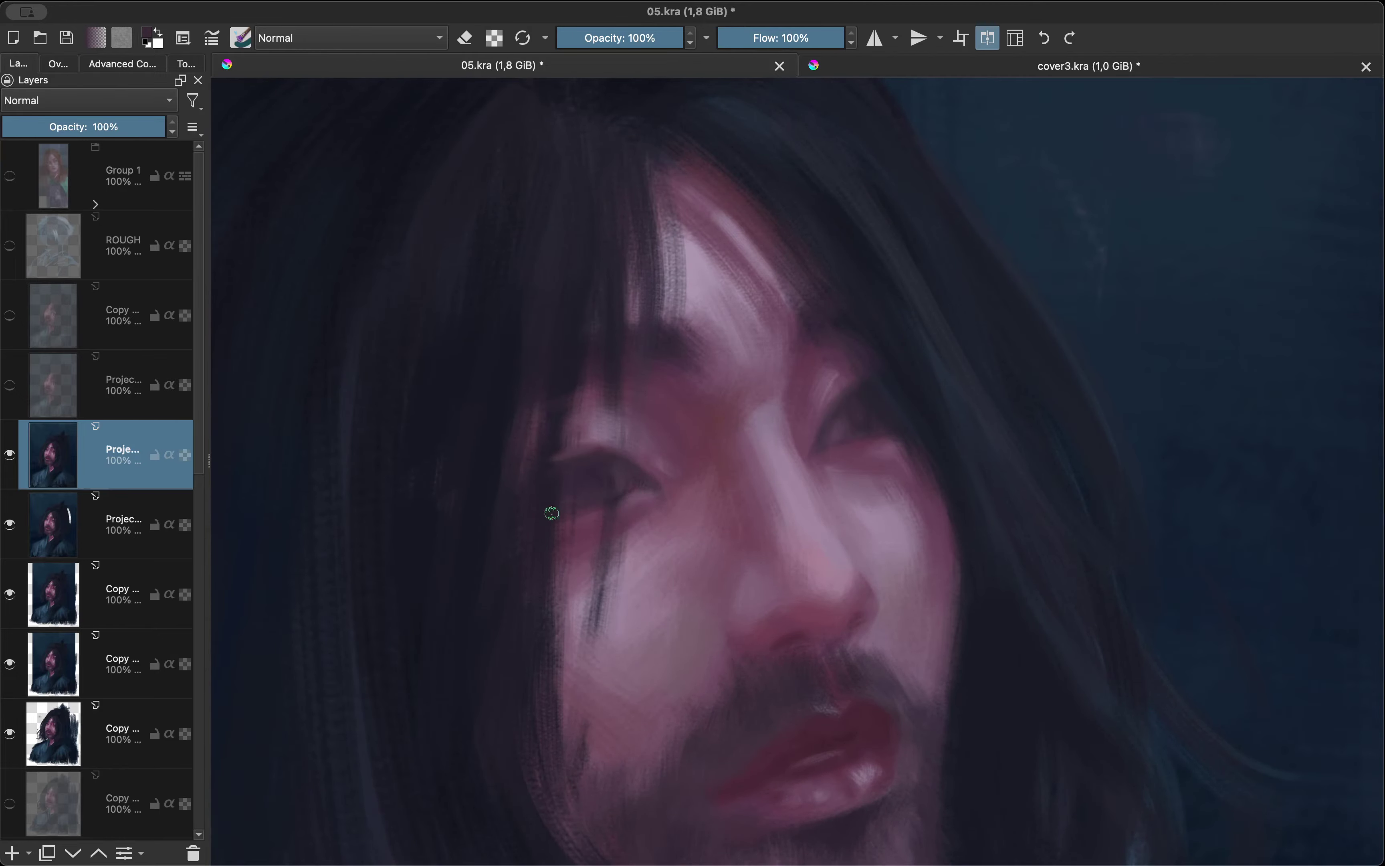
key("m")
key("m")
scroll(674, 445, "down", 1)
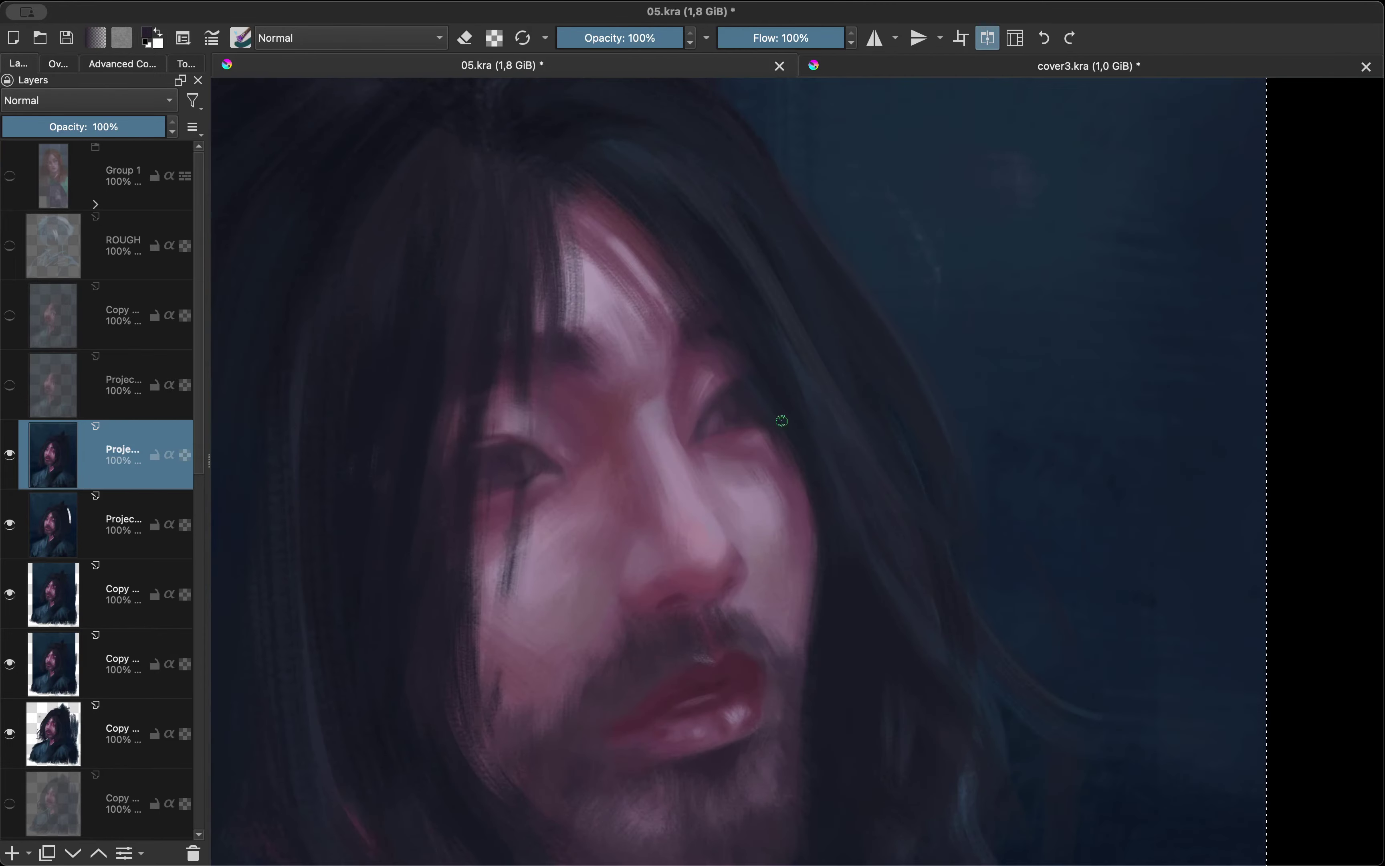
scroll(573, 573, "up", 2)
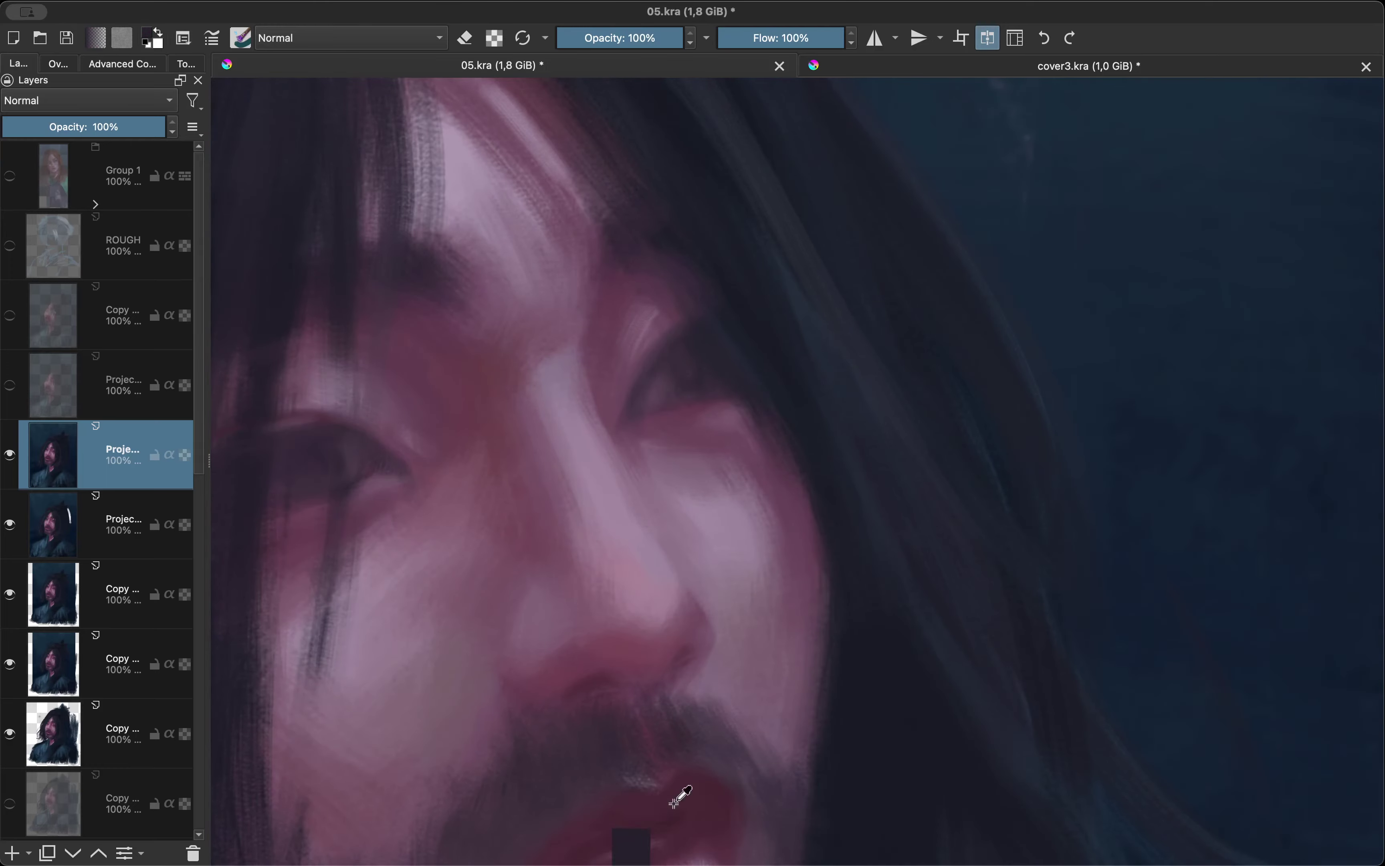
scroll(648, 330, "down", 2)
scroll(607, 447, "down", 1)
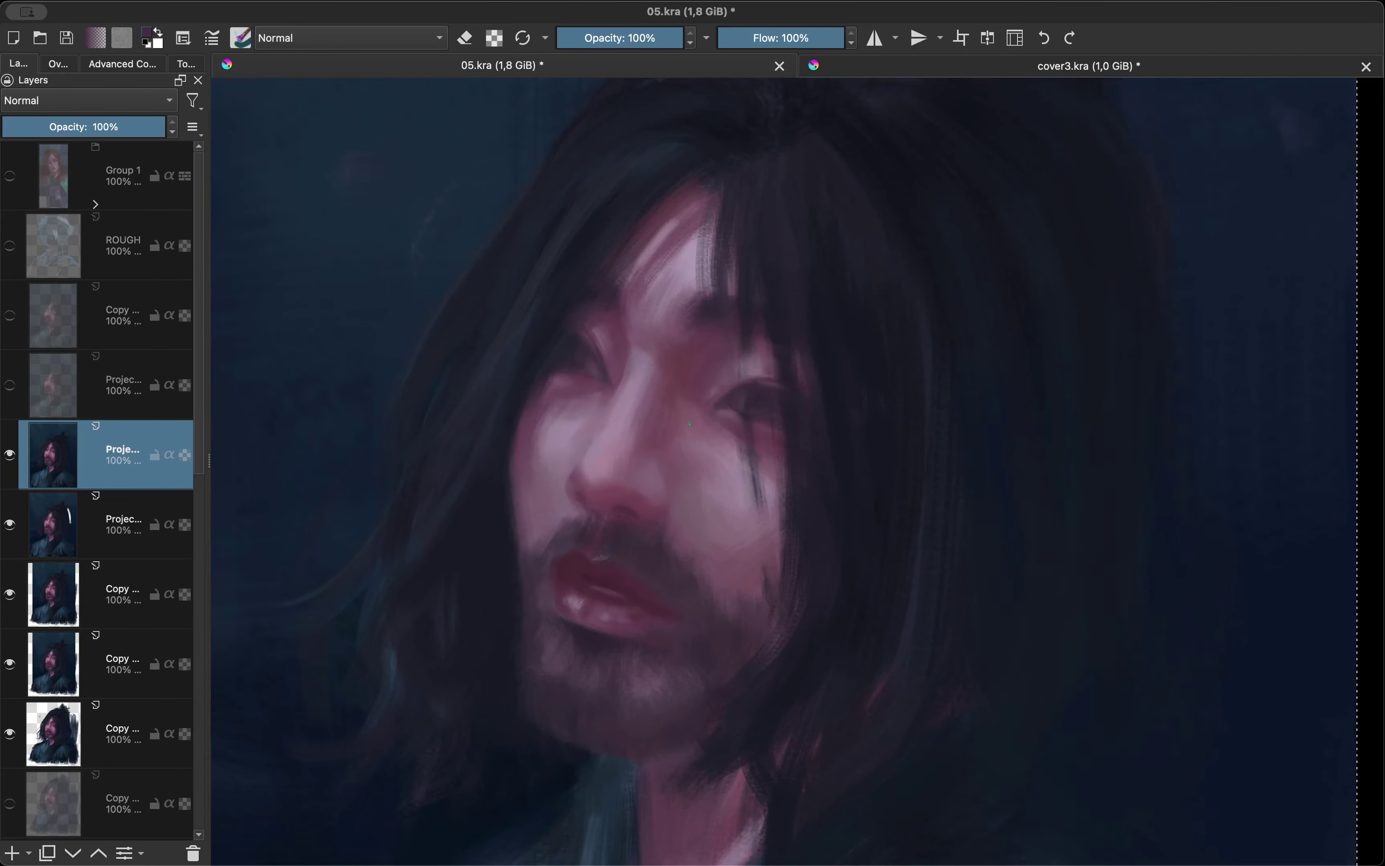
scroll(572, 544, "down", 1)
key("m")
scroll(535, 625, "up", 1)
key("m")
scroll(713, 623, "up", 3)
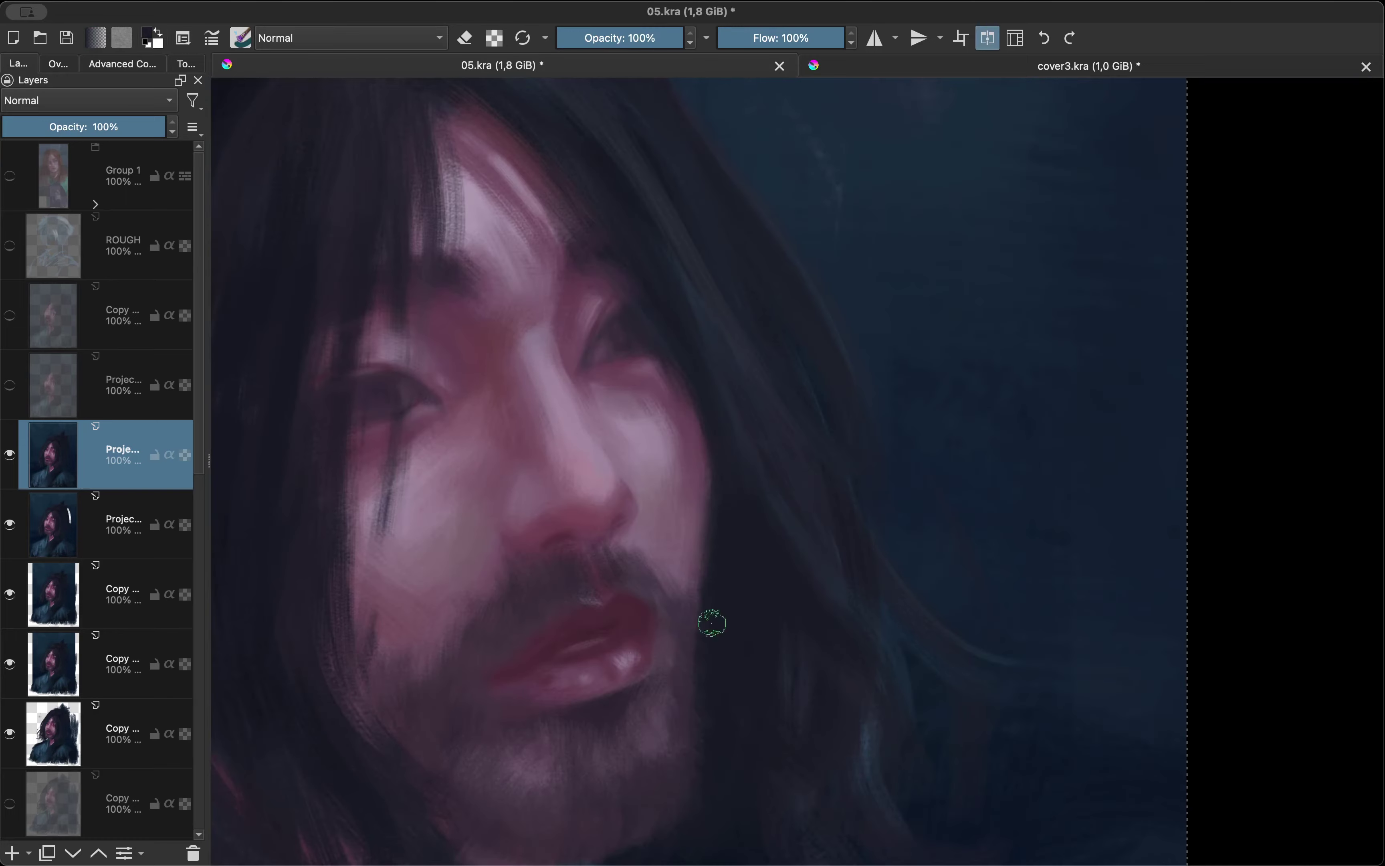
Sample a dark colour from the hair and compare the face mirrored.
left_click(717, 512, "ctrl")
key("m")
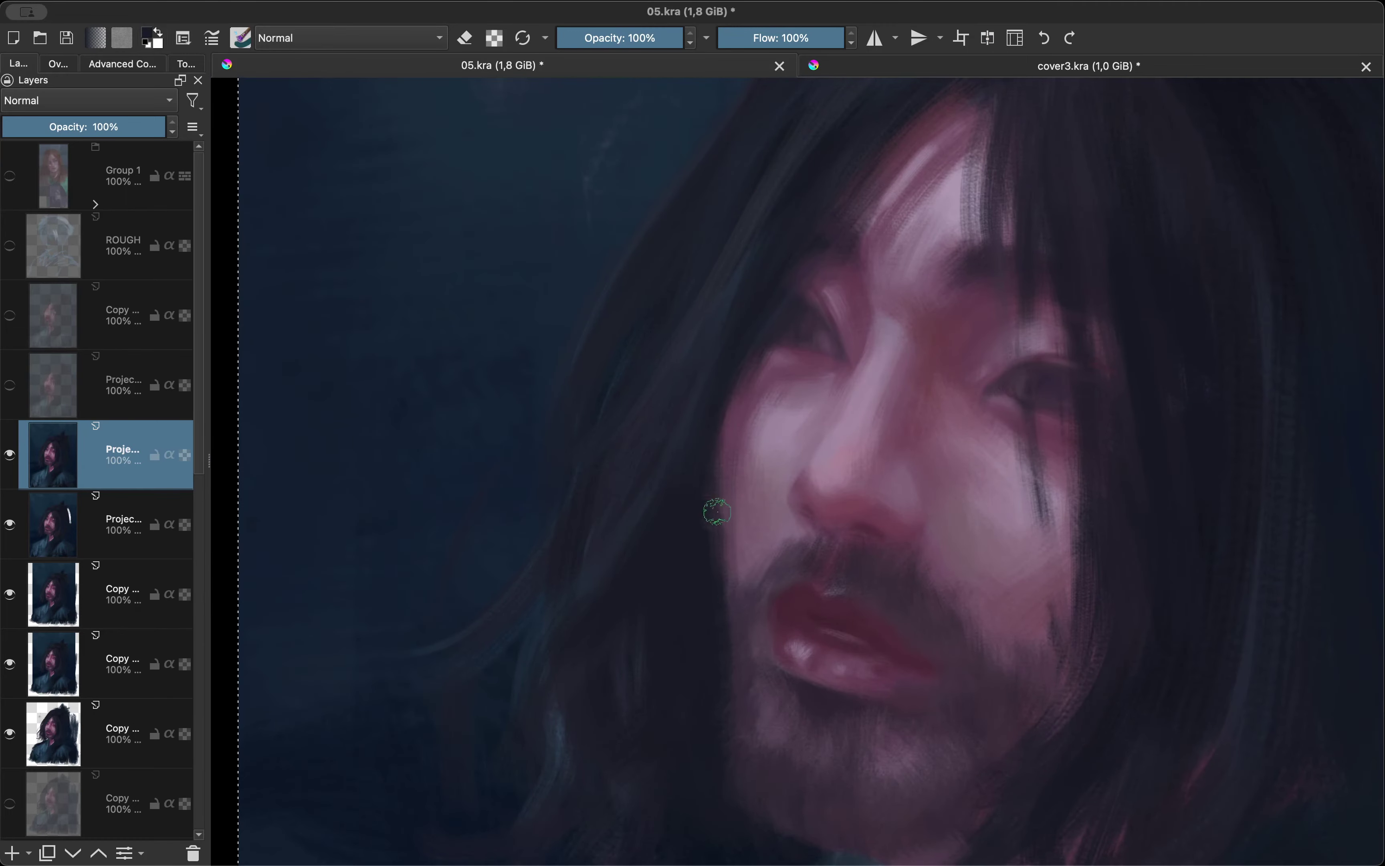
scroll(692, 524, "down", 3)
key("m")
scroll(504, 418, "up", 3)
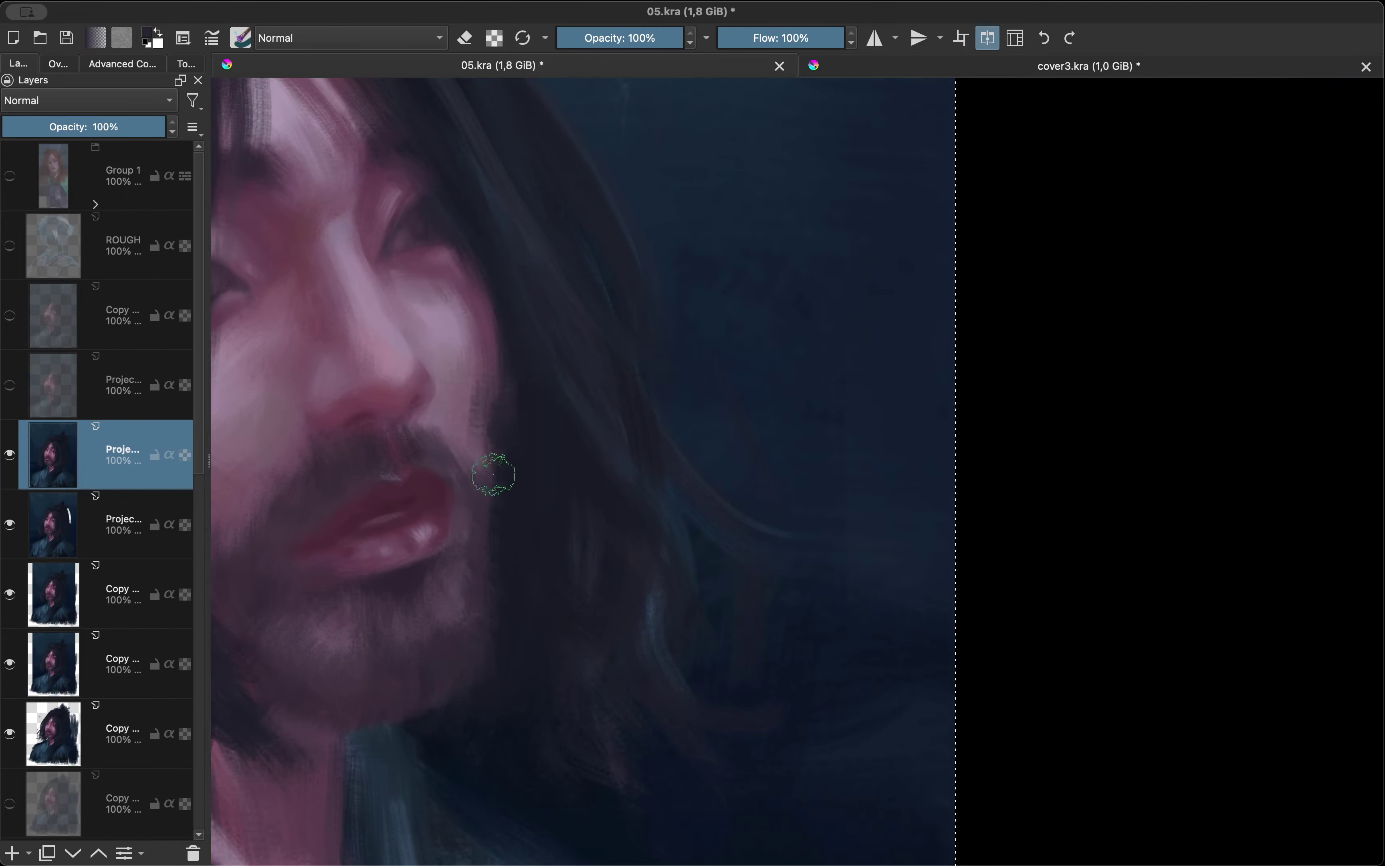
scroll(509, 346, "down", 2)
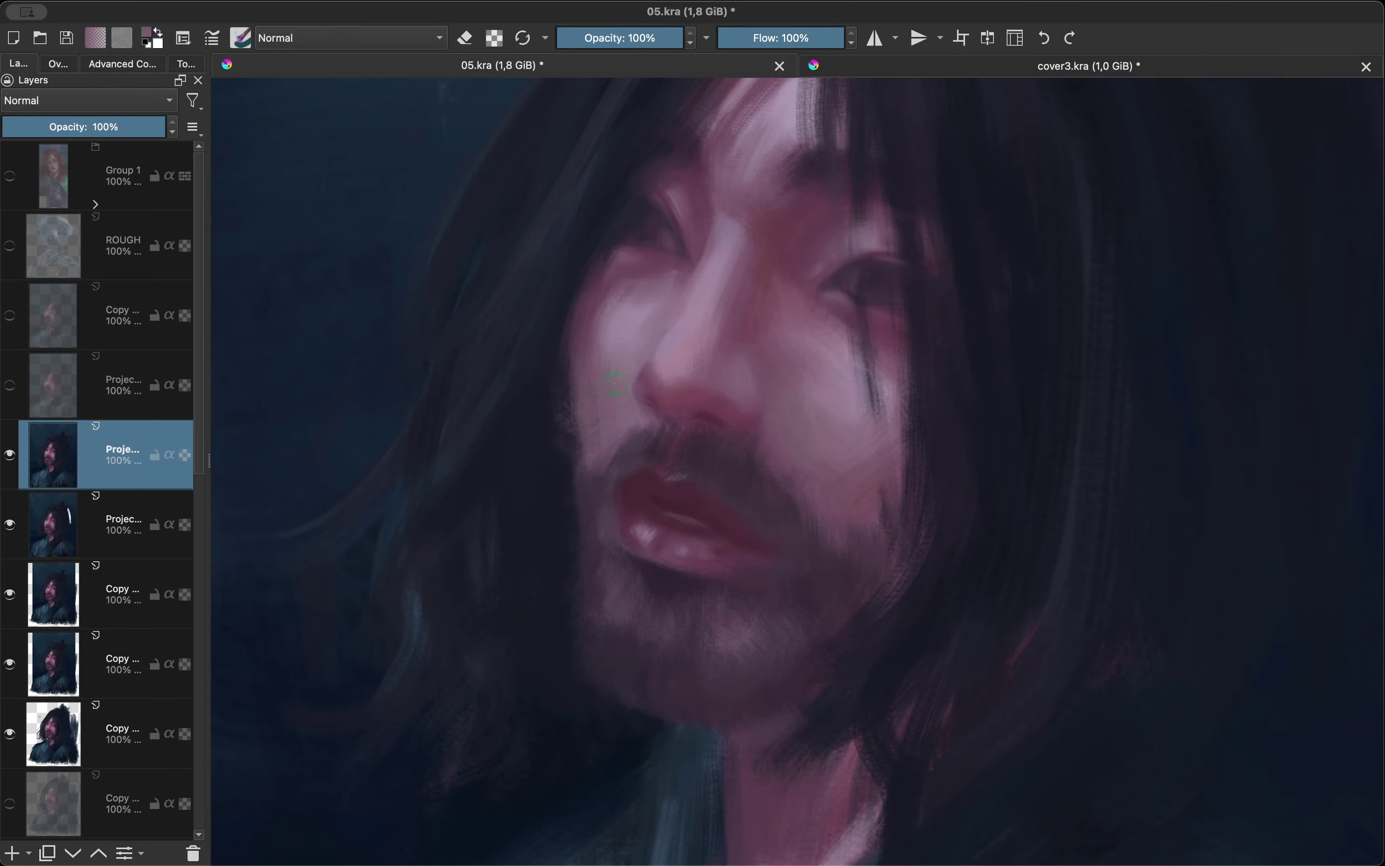
scroll(595, 429, "down", 1)
key("m")
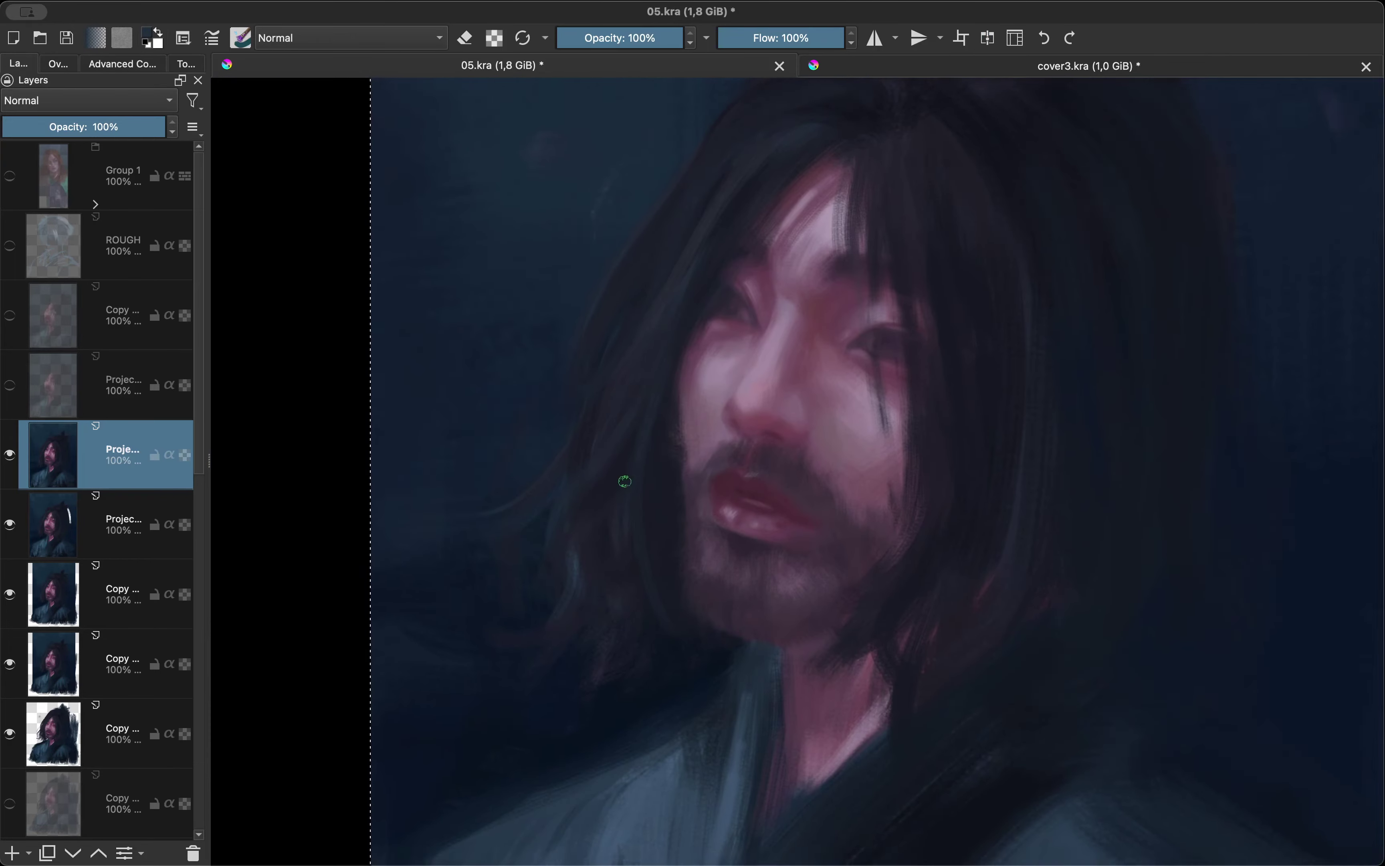
key("m")
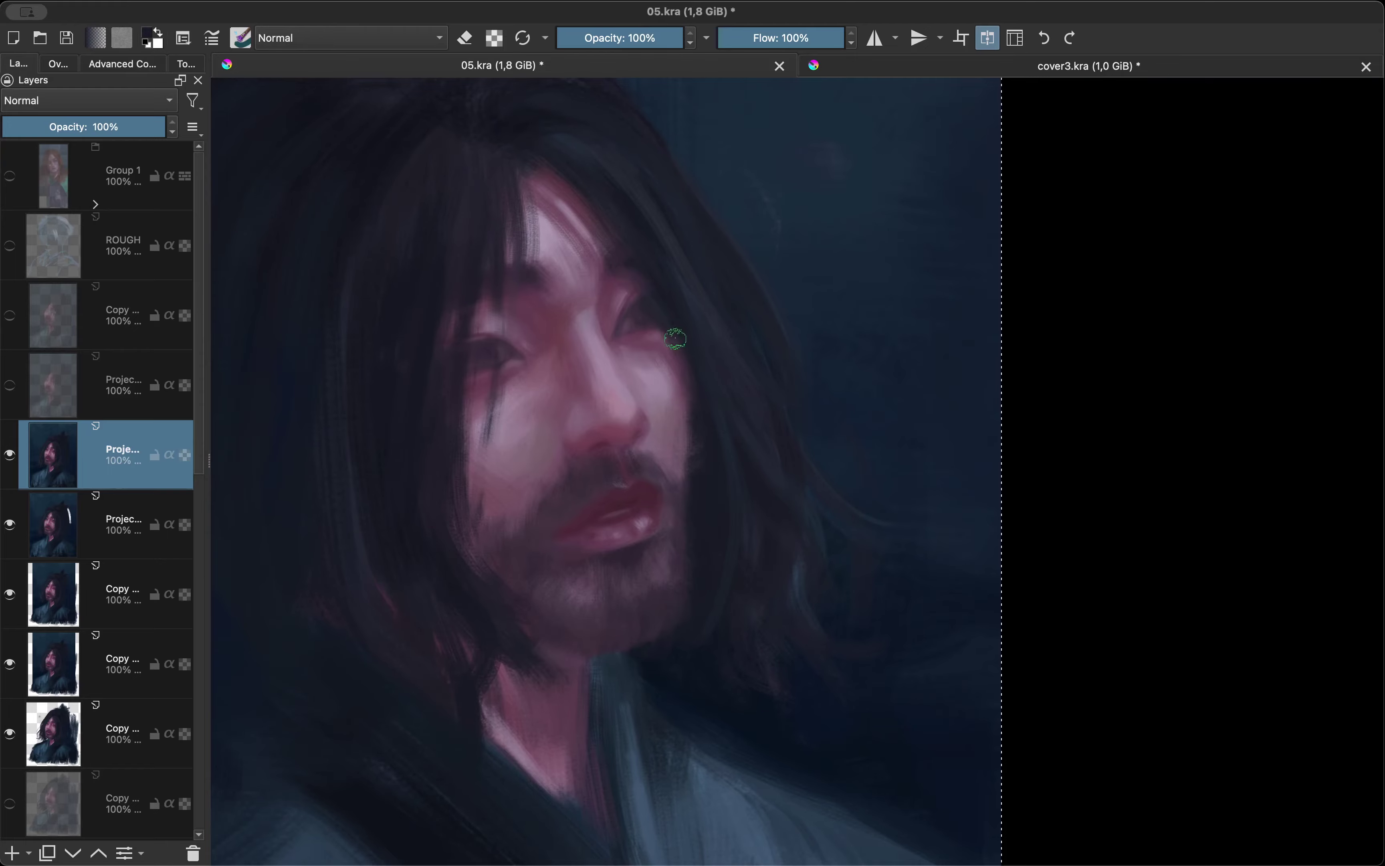
scroll(635, 441, "down", 3)
scroll(598, 427, "up", 3)
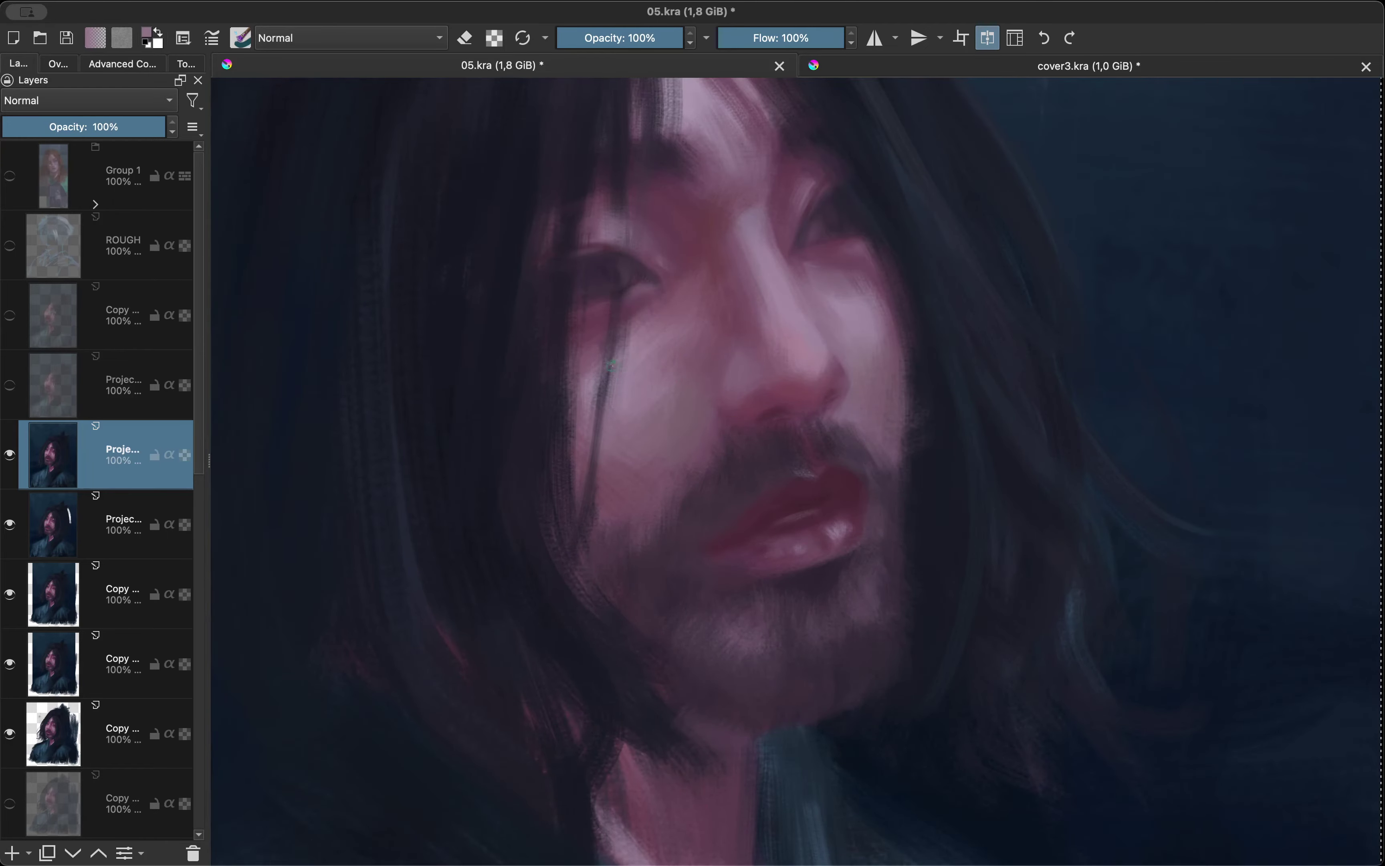
scroll(586, 539, "down", 3)
scroll(653, 517, "up", 1)
scroll(609, 442, "up", 2)
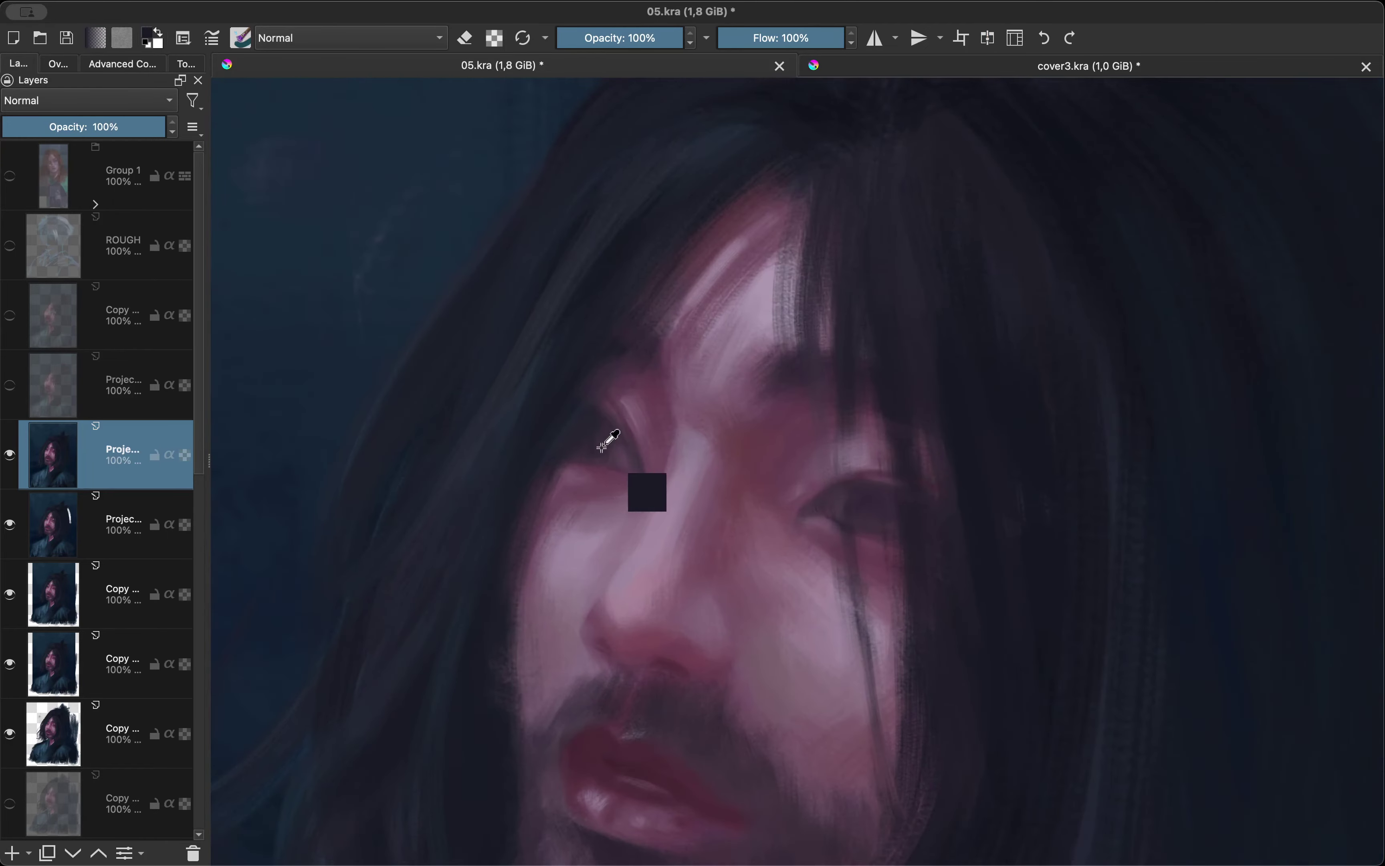
scroll(632, 416, "up", 1)
scroll(614, 379, "down", 2)
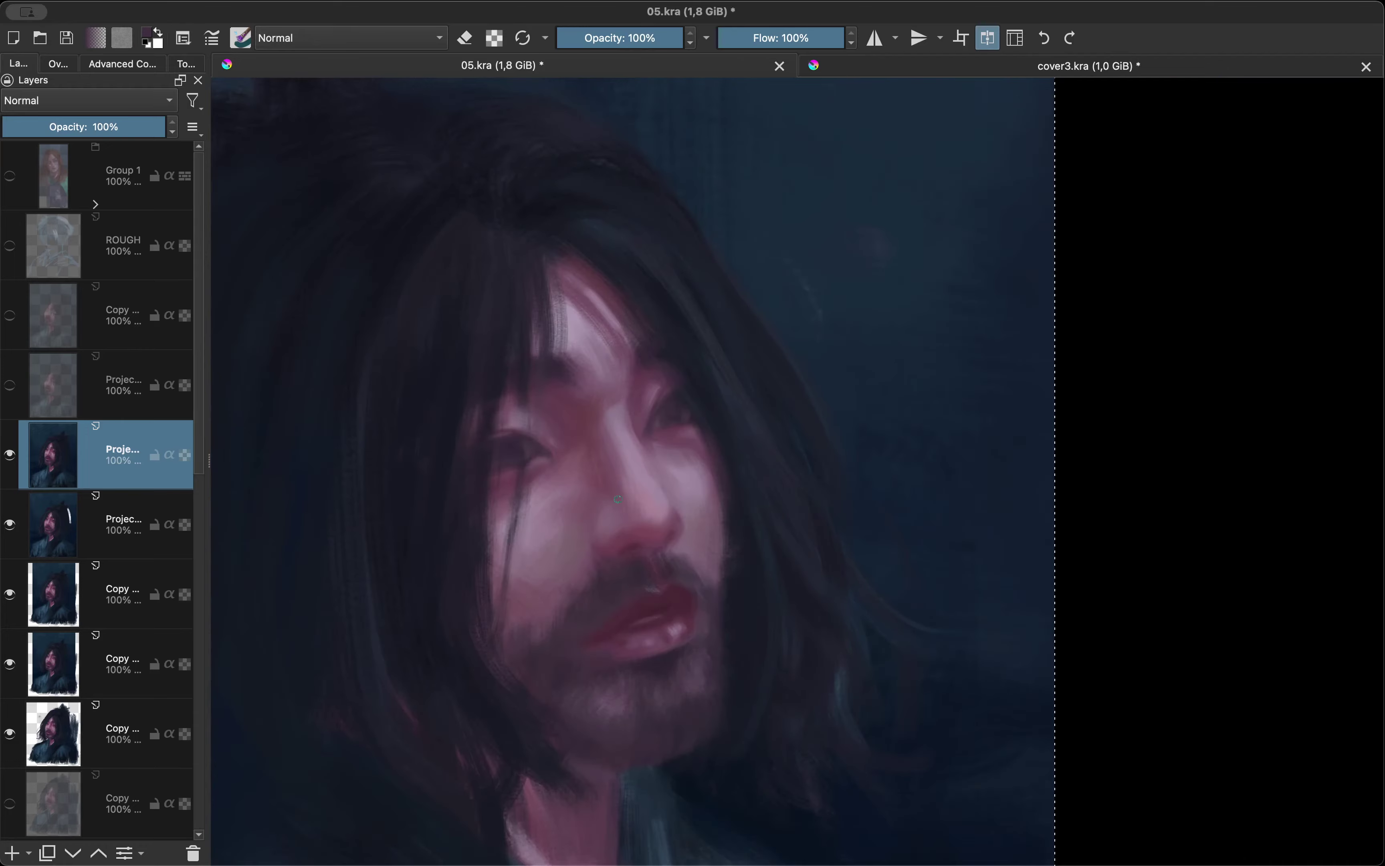
scroll(615, 401, "up", 2)
Check proportions in mirrored view again, then duplicate the projection layer.
key("m")
scroll(617, 426, "up", 1)
scroll(629, 422, "down", 2)
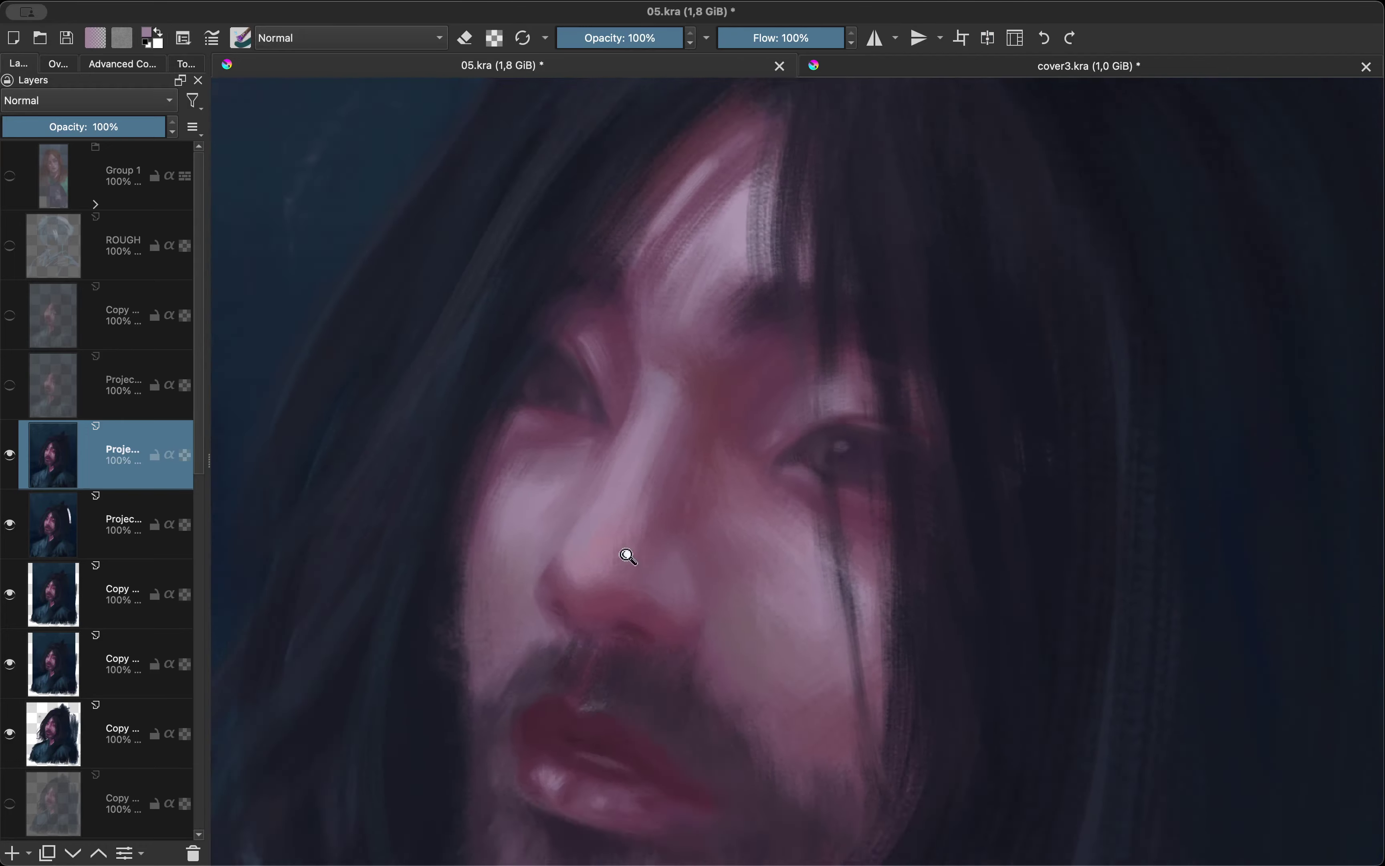
key("m")
scroll(628, 555, "up", 1)
scroll(627, 515, "down", 1)
scroll(487, 425, "up", 2)
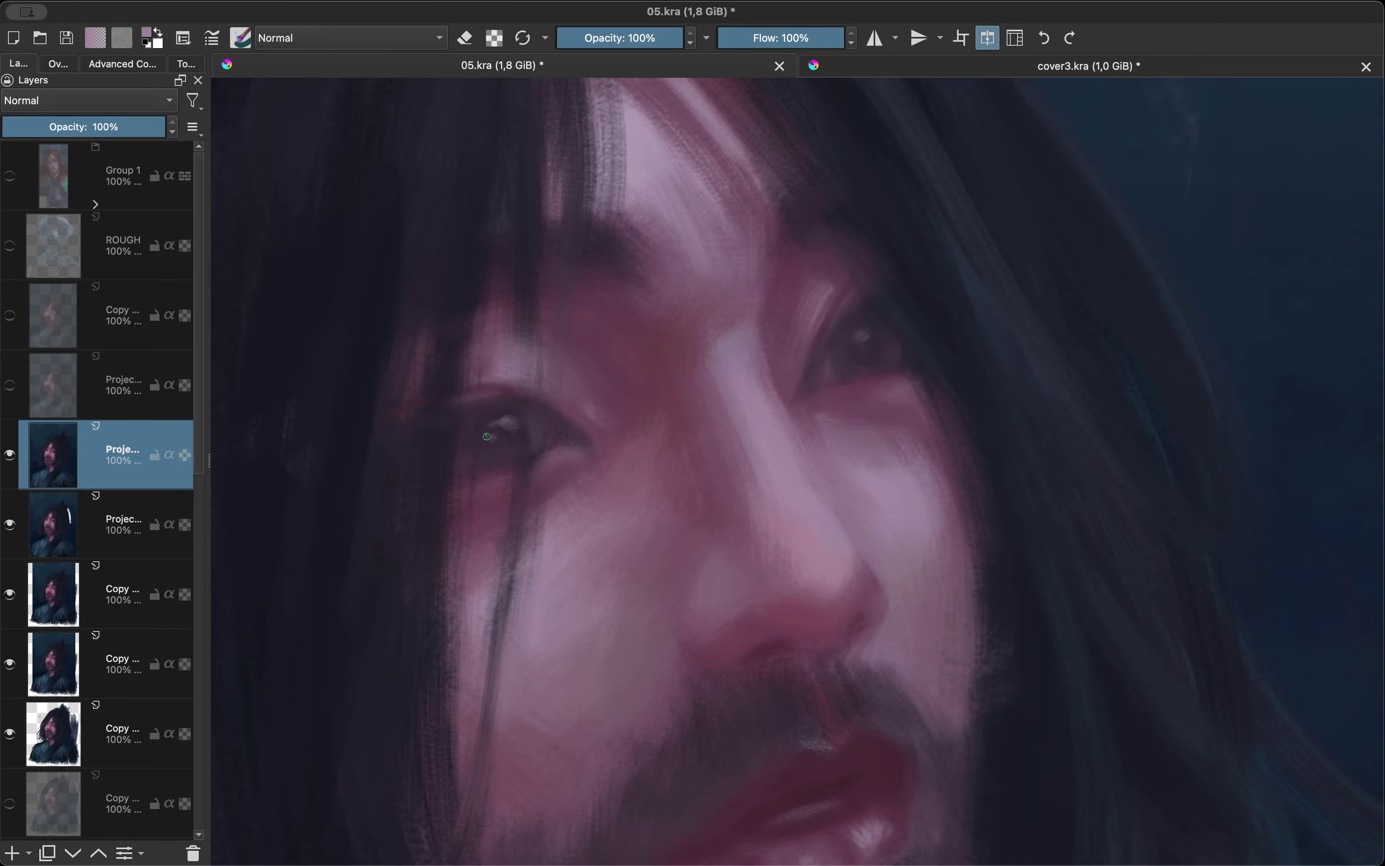
key("m")
scroll(487, 436, "down", 3)
scroll(578, 448, "down", 1)
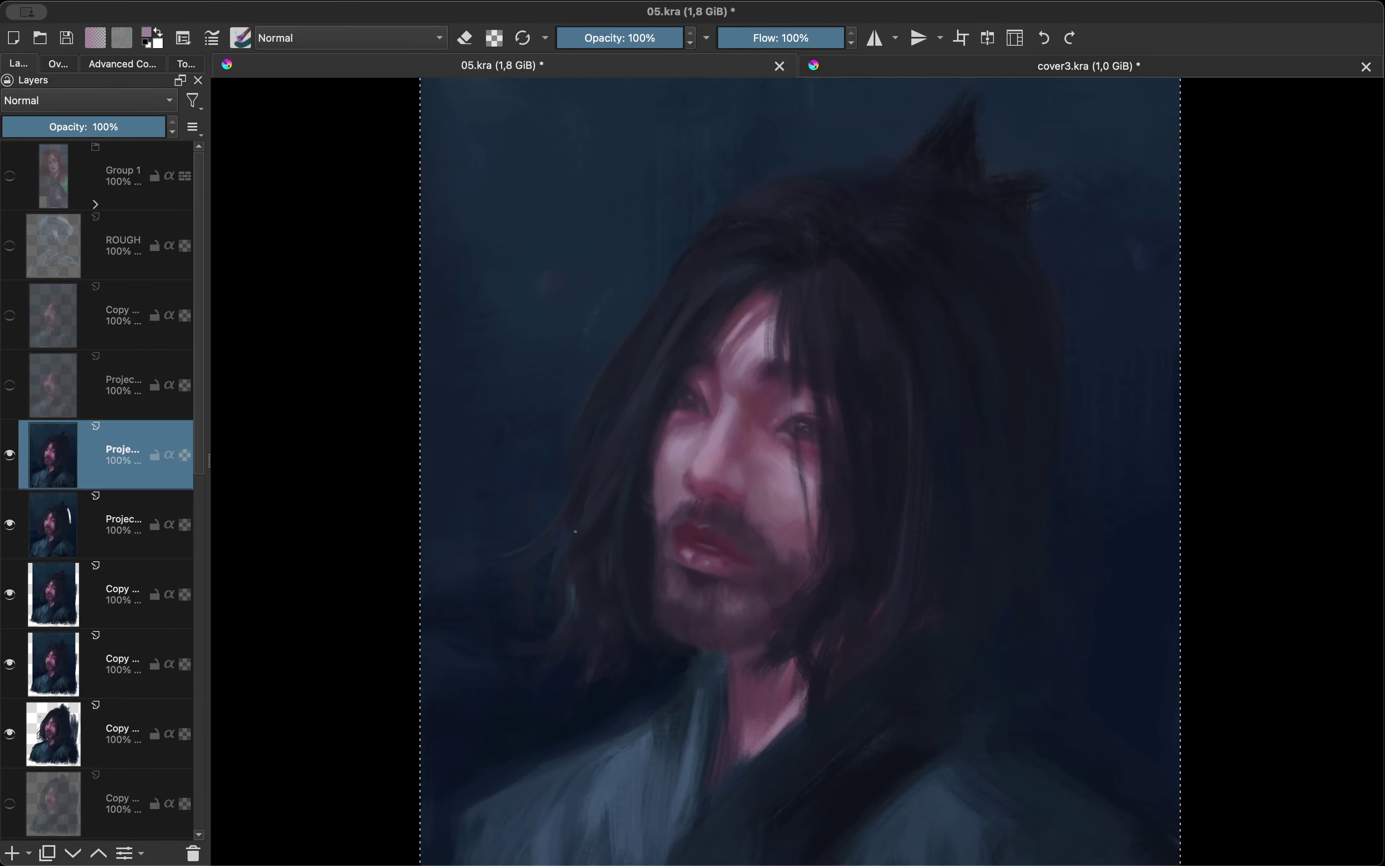
key("m")
scroll(565, 528, "up", 1)
scroll(573, 573, "up", 1)
scroll(584, 610, "down", 4)
scroll(584, 610, "up", 6)
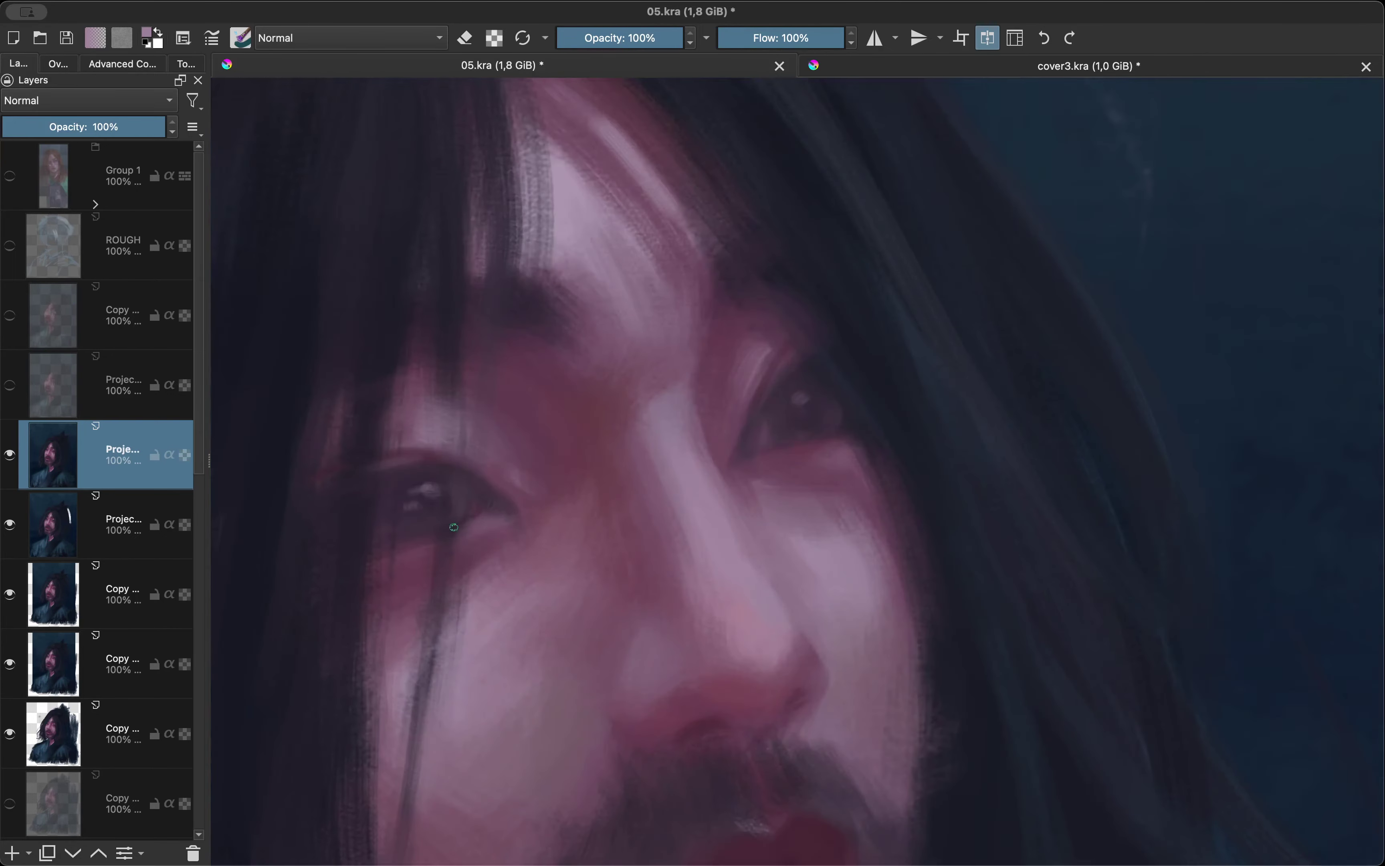
scroll(412, 504, "down", 2)
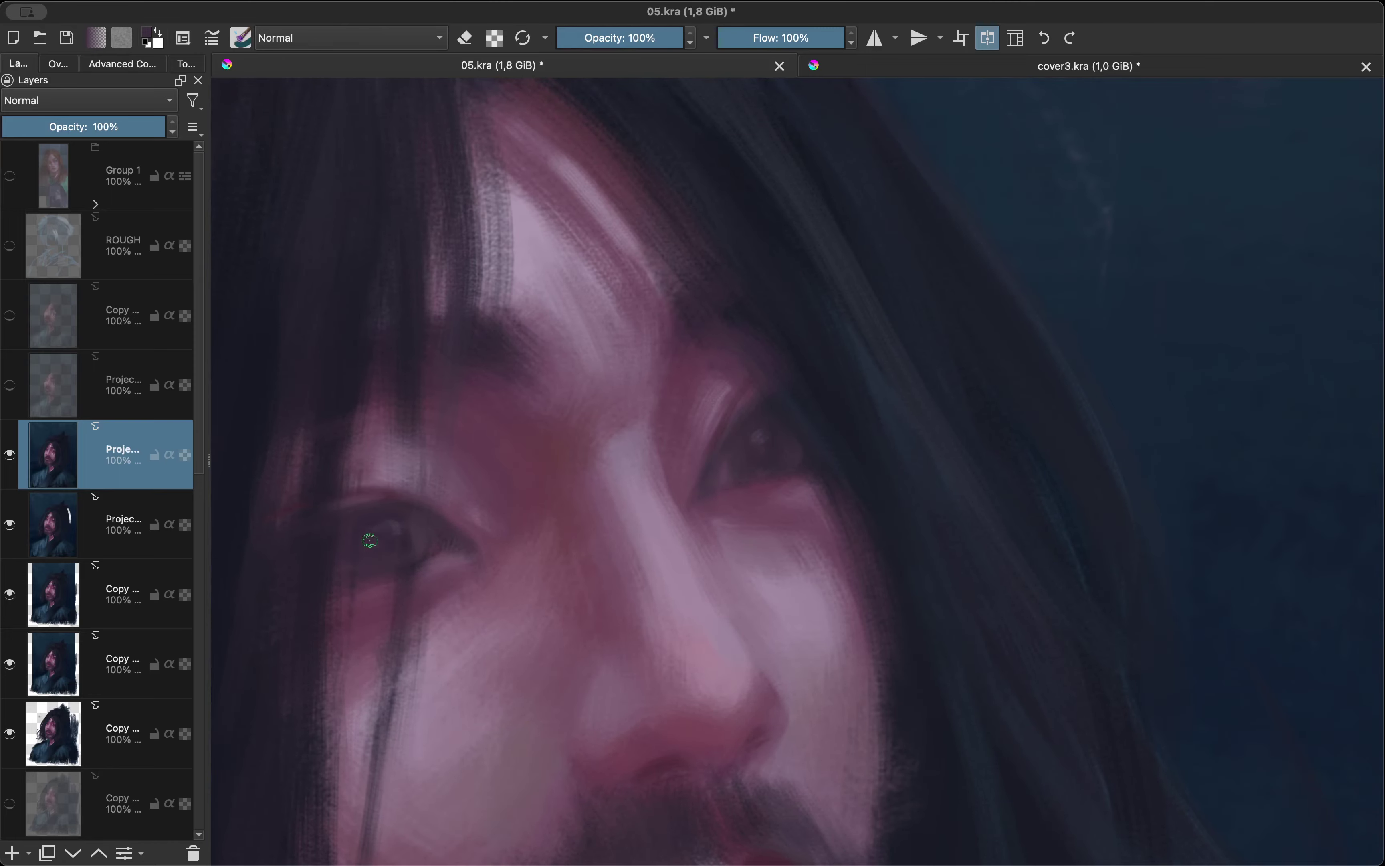
key("m")
scroll(638, 505, "down", 2)
scroll(742, 488, "up", 3)
key("ctrl+j")
Sample pink, dark, purple and light pink tones from the face, panning and mirroring to compare.
left_click(742, 489, "ctrl")
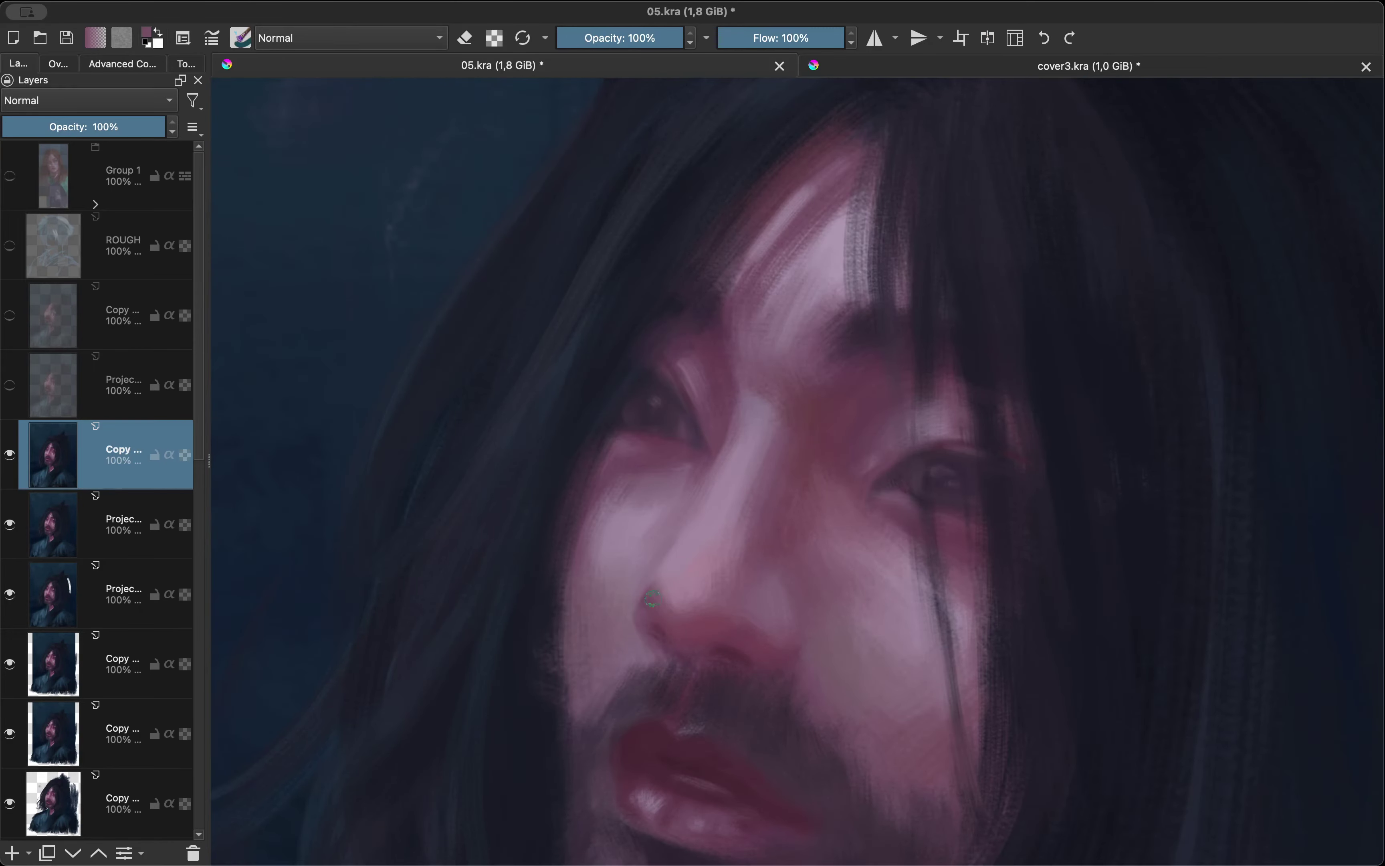
key("m")
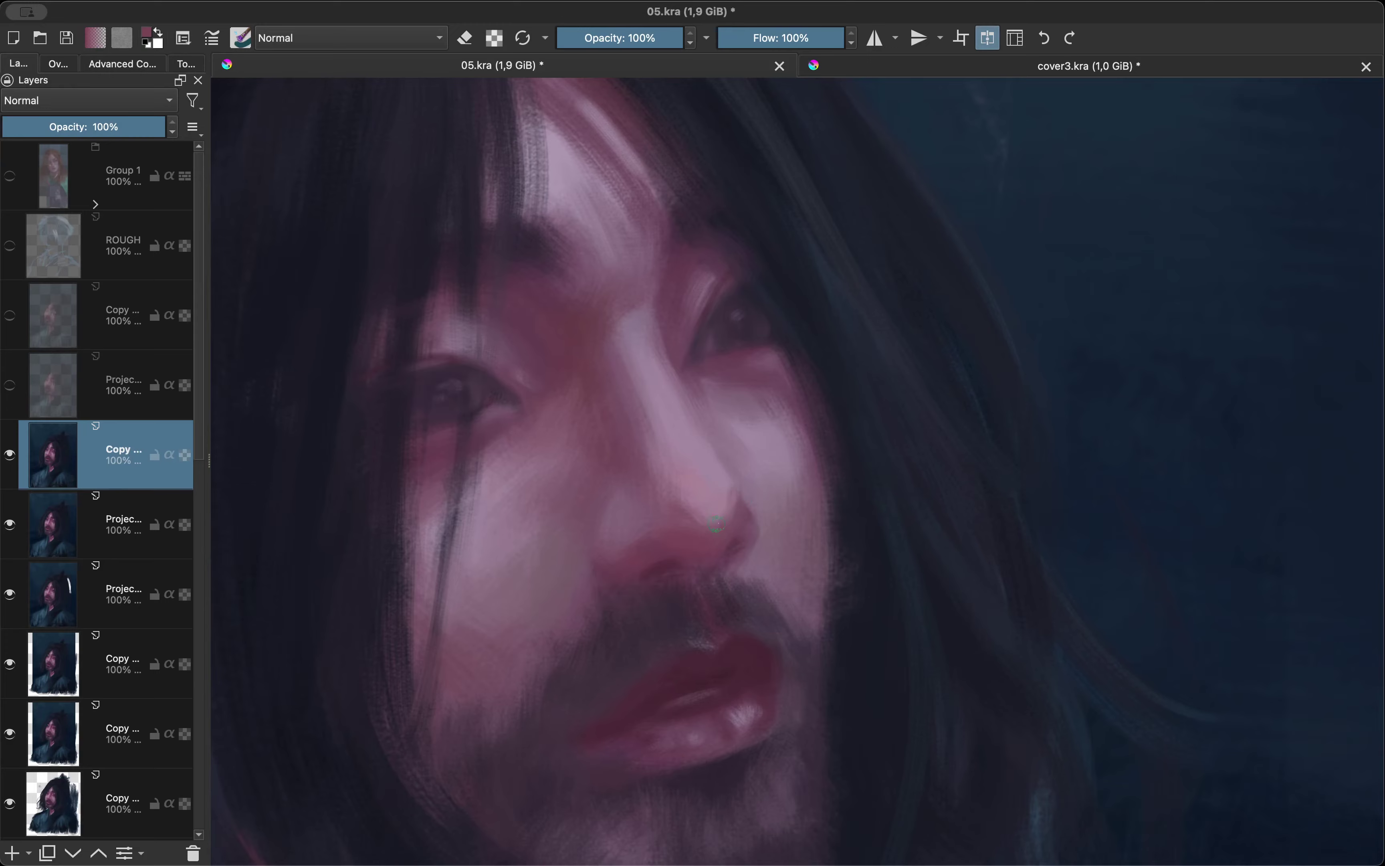
left_click_drag(677, 511, 848, 489)
left_click(583, 384, "ctrl")
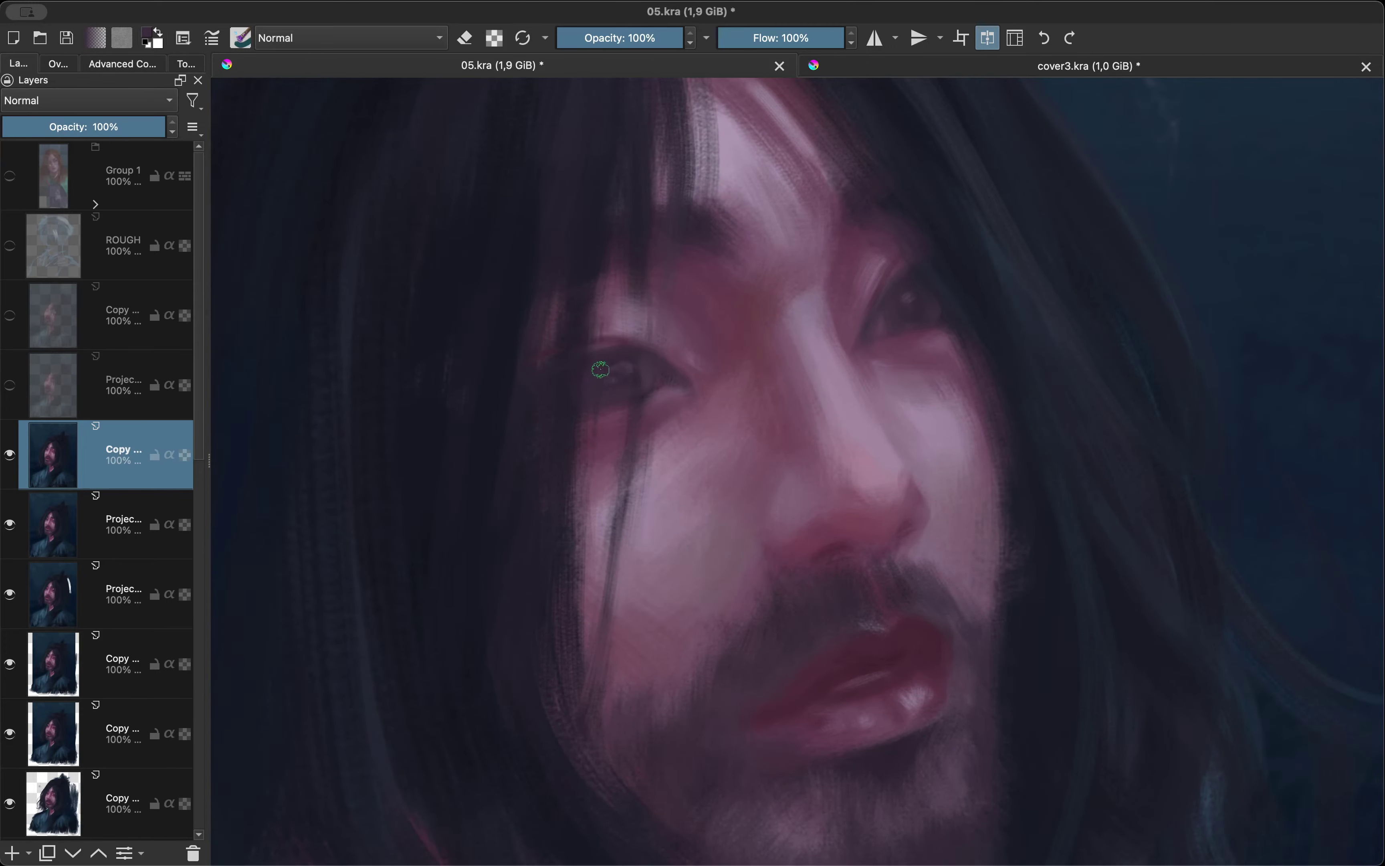
key("m")
left_click(530, 373, "ctrl")
scroll(518, 444, "down", 5)
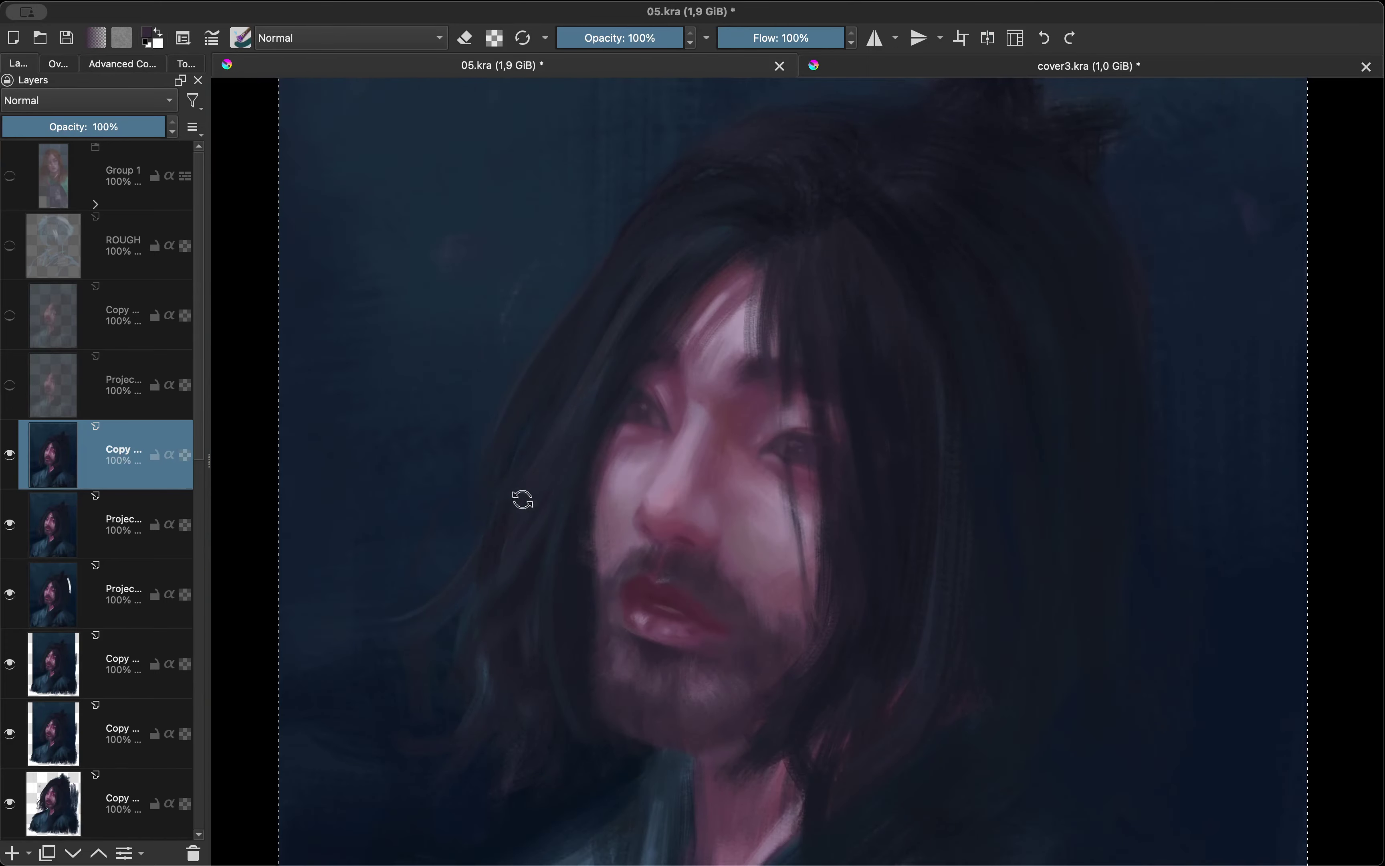
key("m")
Return the view to unmirrored and zoom in and out around the face.
key("m")
scroll(611, 490, "up", 5)
left_click(708, 409, "ctrl")
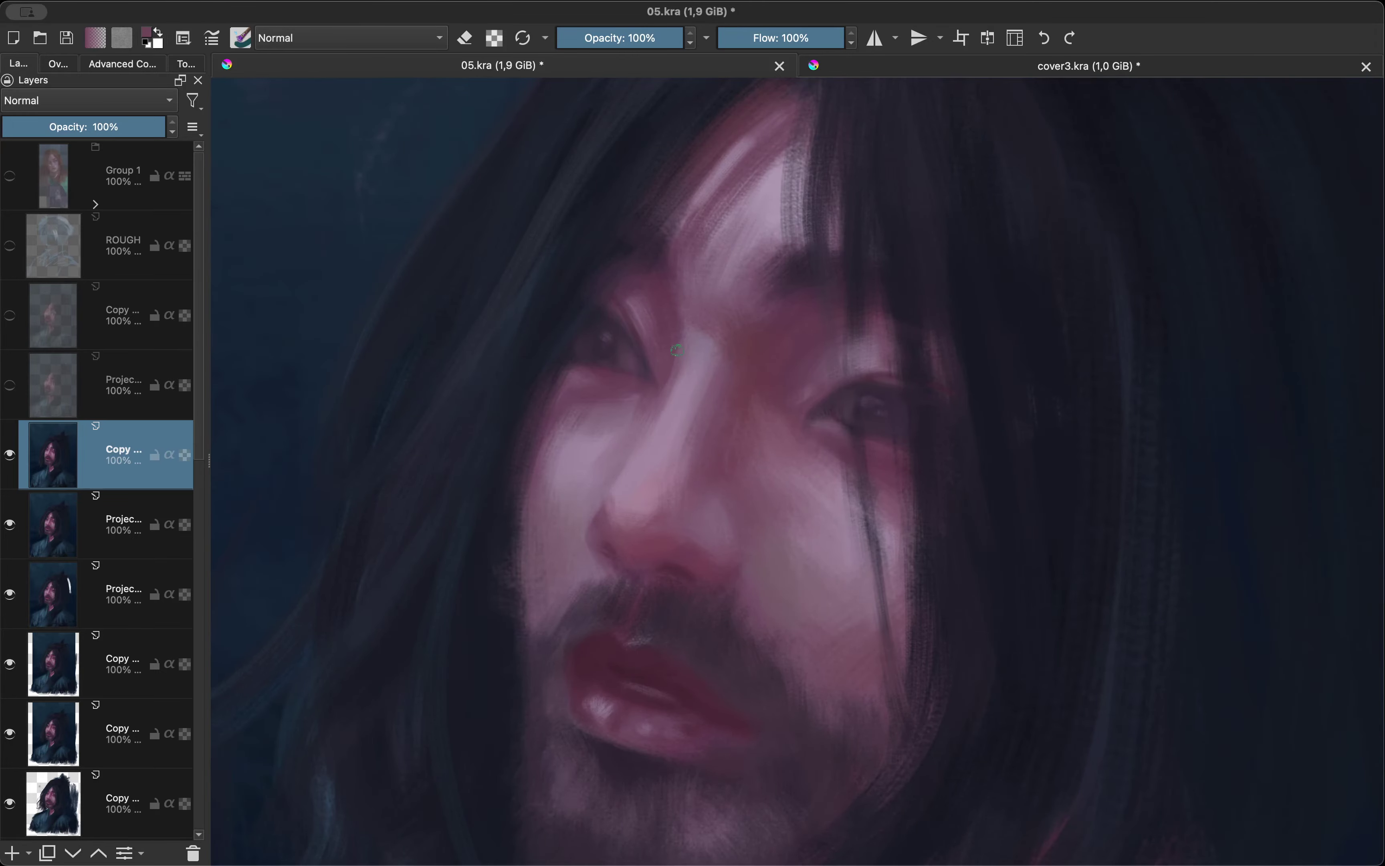
key("m")
scroll(643, 470, "down", 5)
scroll(605, 430, "up", 4)
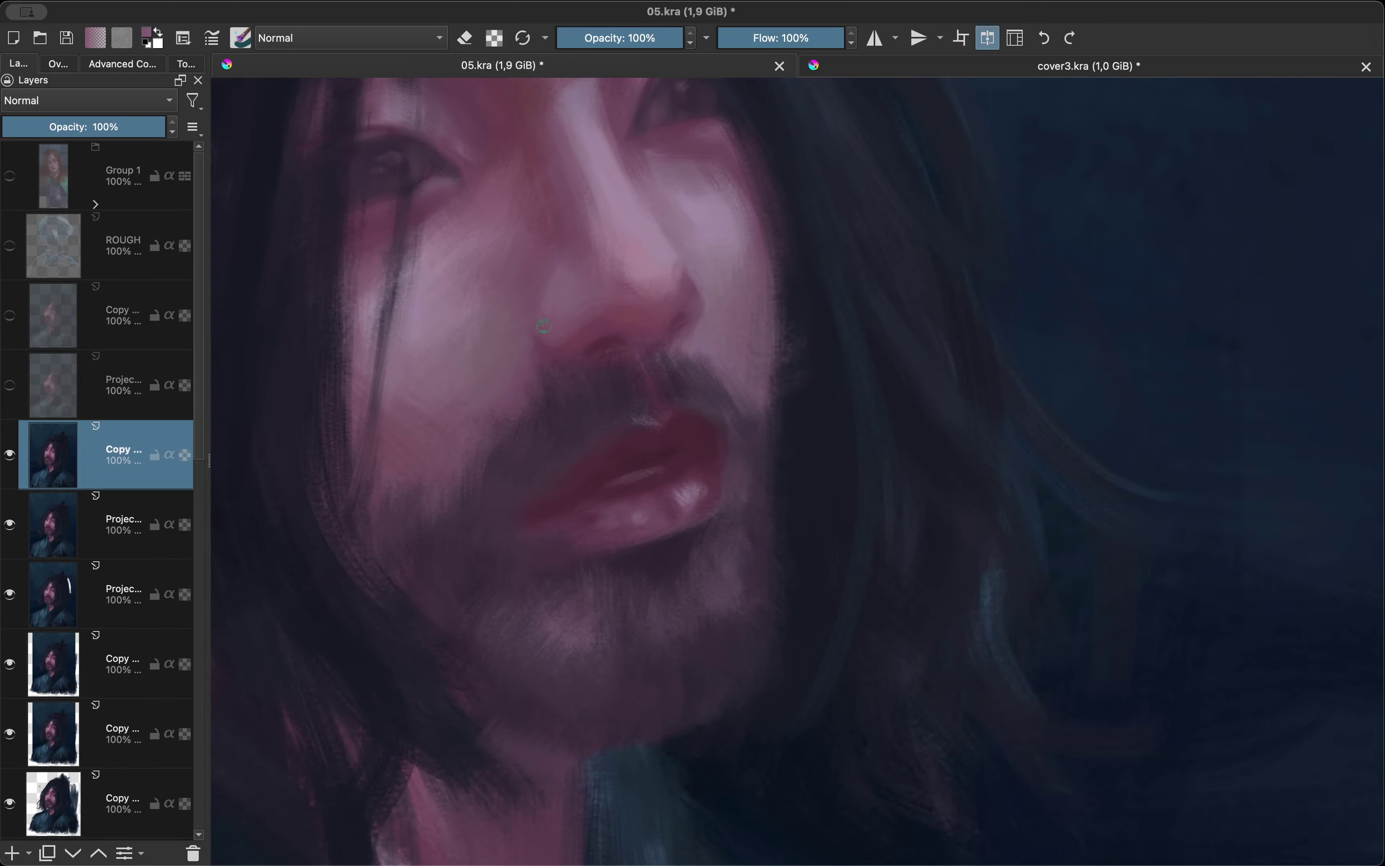
key("m")
scroll(593, 259, "down", 4)
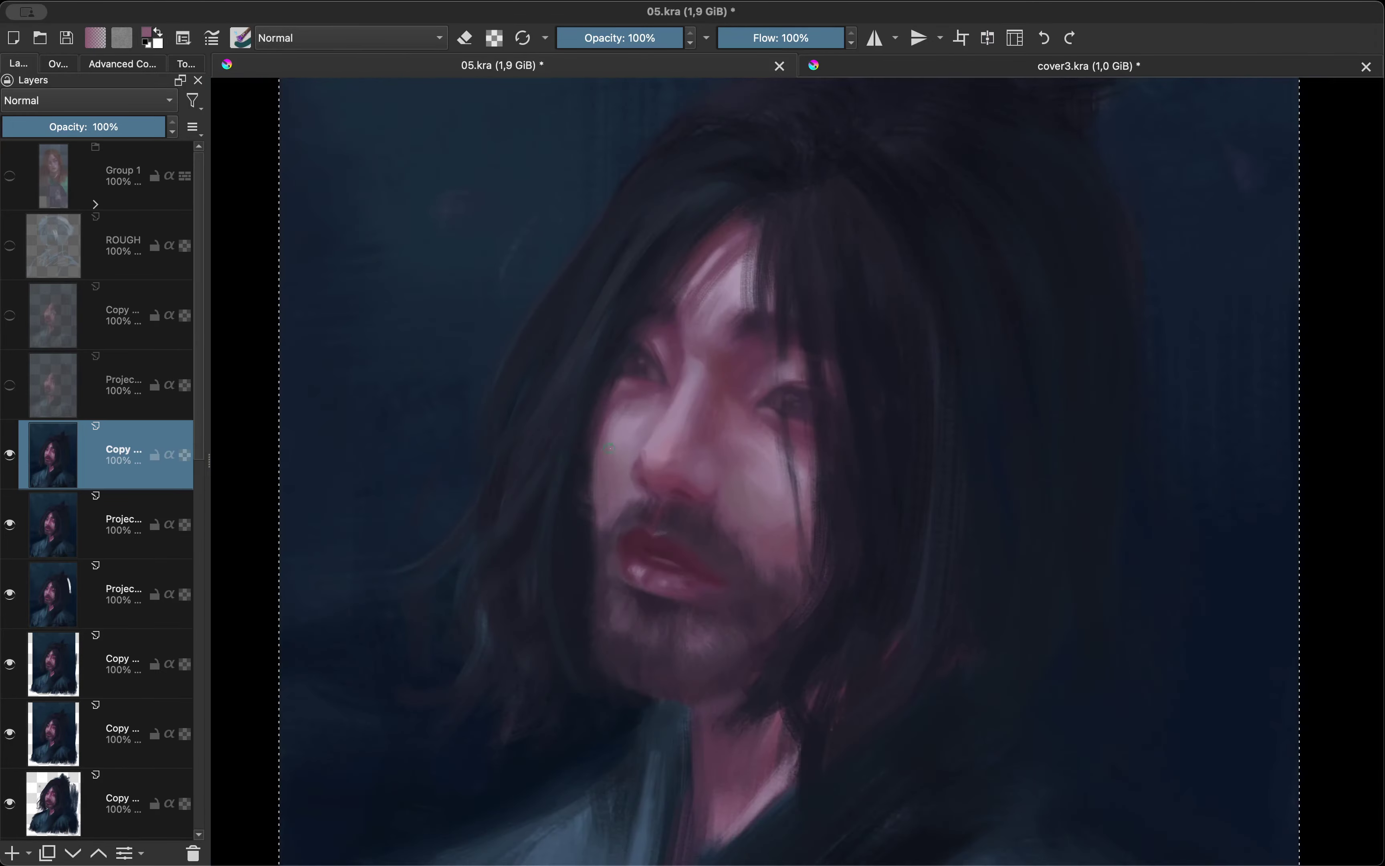
scroll(647, 272, "up", 3)
scroll(561, 430, "down", 3)
scroll(560, 429, "up", 3)
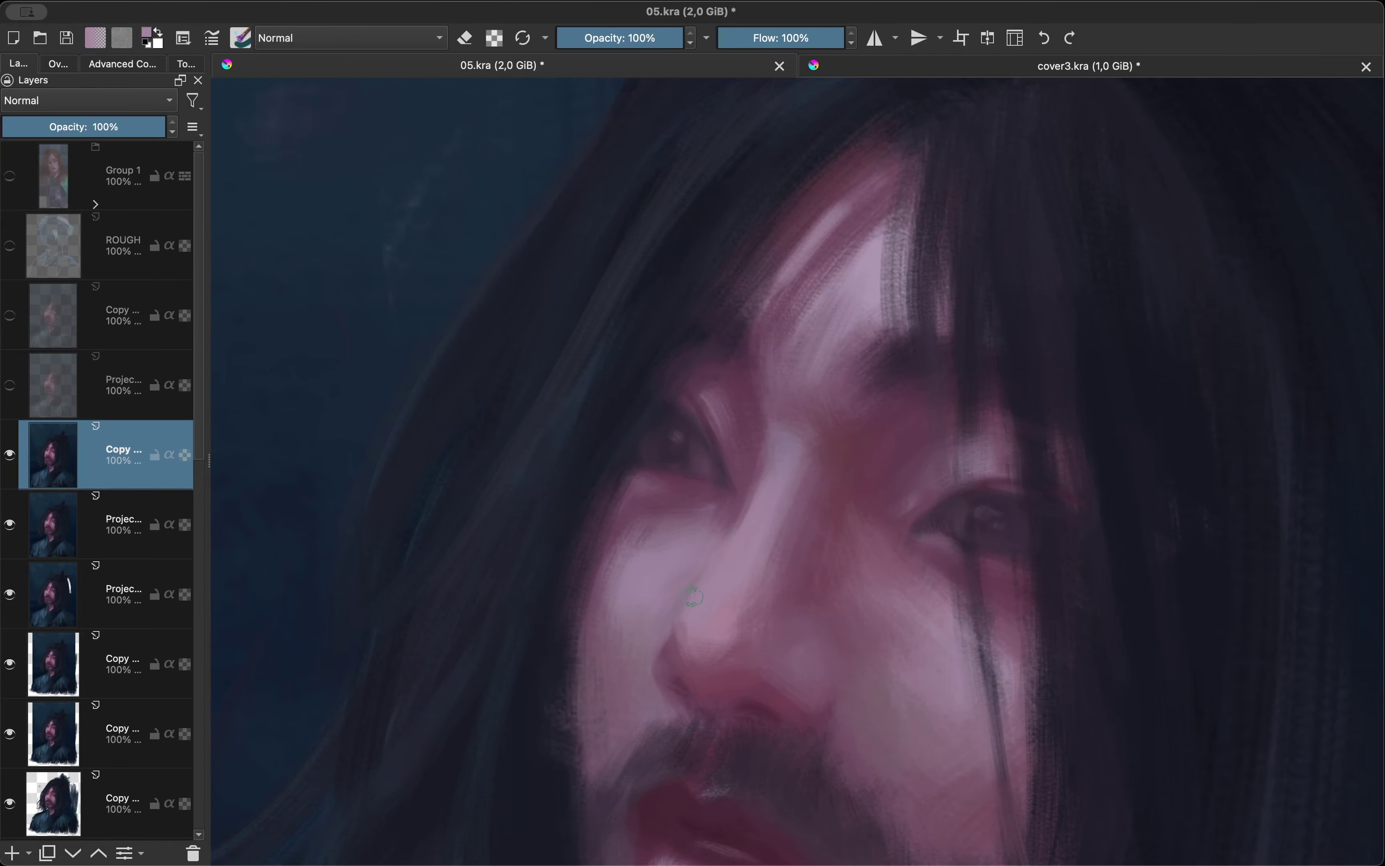
scroll(630, 544, "down", 3)
scroll(592, 489, "up", 3)
scroll(589, 486, "down", 3)
Zoom and pan around the face to reframe it.
scroll(583, 451, "down", 2)
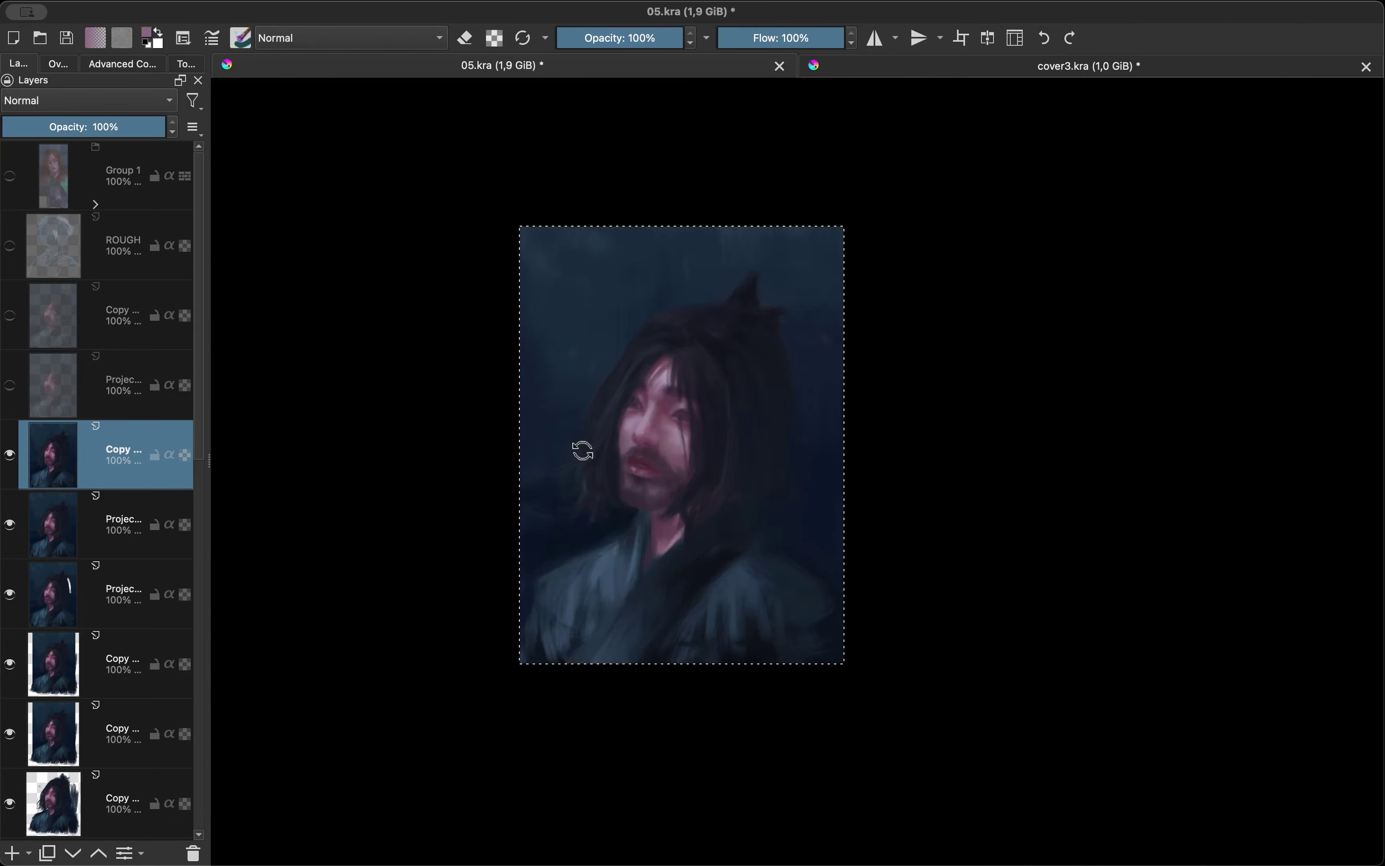
scroll(583, 450, "up", 2)
scroll(794, 457, "up", 2)
scroll(801, 458, "down", 2)
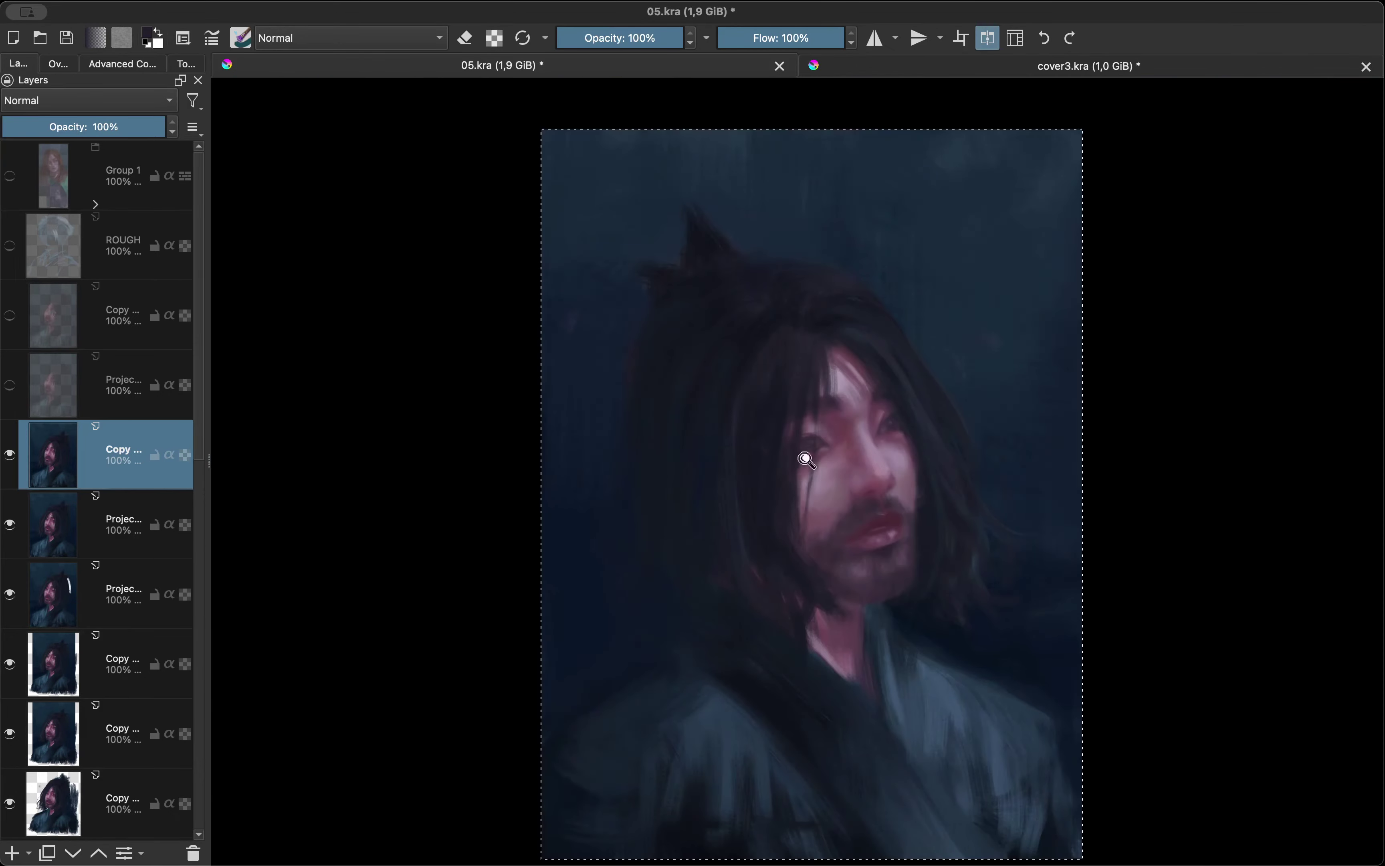
scroll(792, 517, "up", 1)
scroll(664, 619, "right", 5)
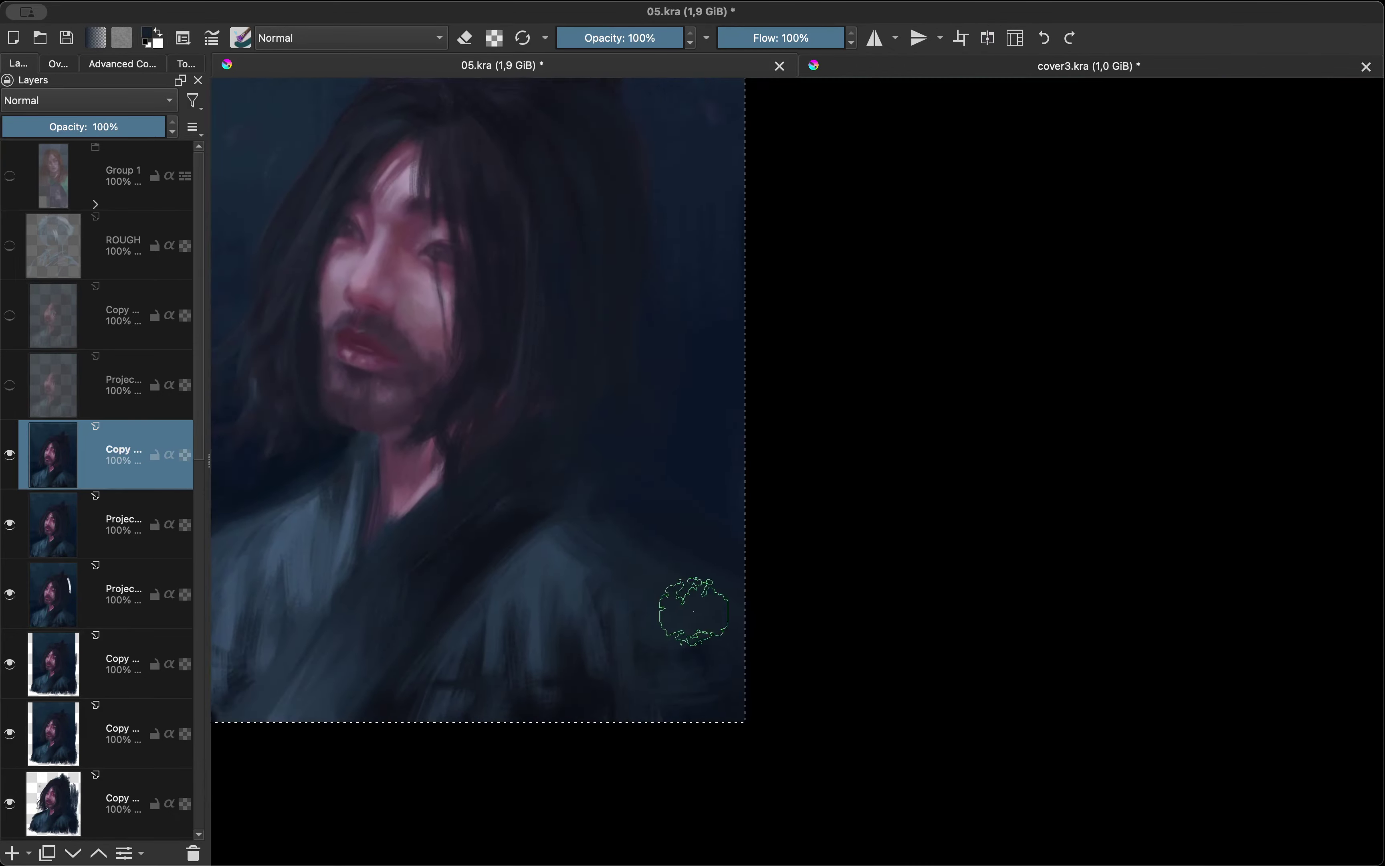
scroll(800, 582, "down", 3)
scroll(800, 581, "left", 5)
scroll(785, 758, "down", 2)
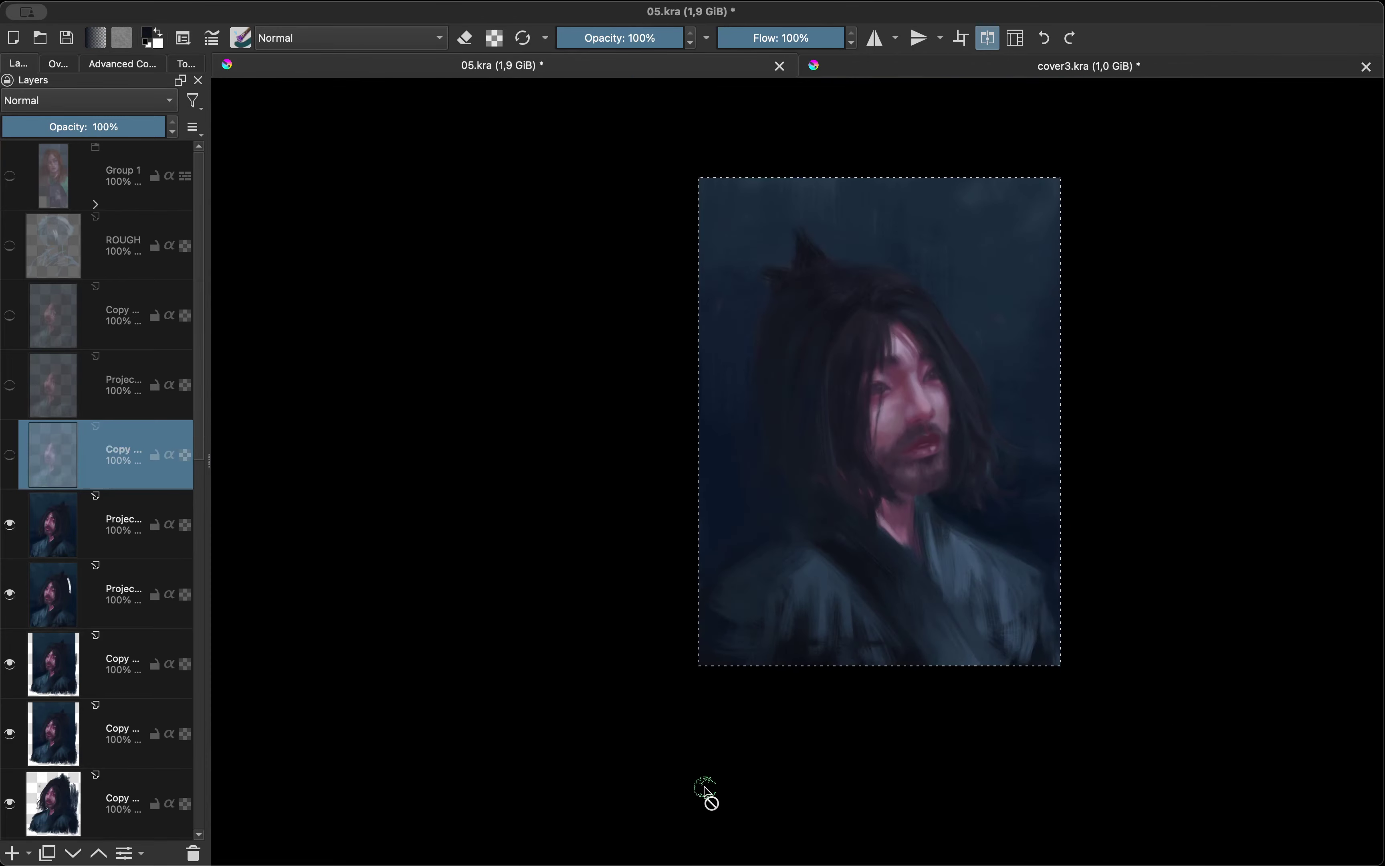
scroll(789, 448, "up", 3)
scroll(772, 438, "up", 2)
Sample a mauve from the face's skin and view the whole portrait mirrored.
left_click(767, 433, "ctrl")
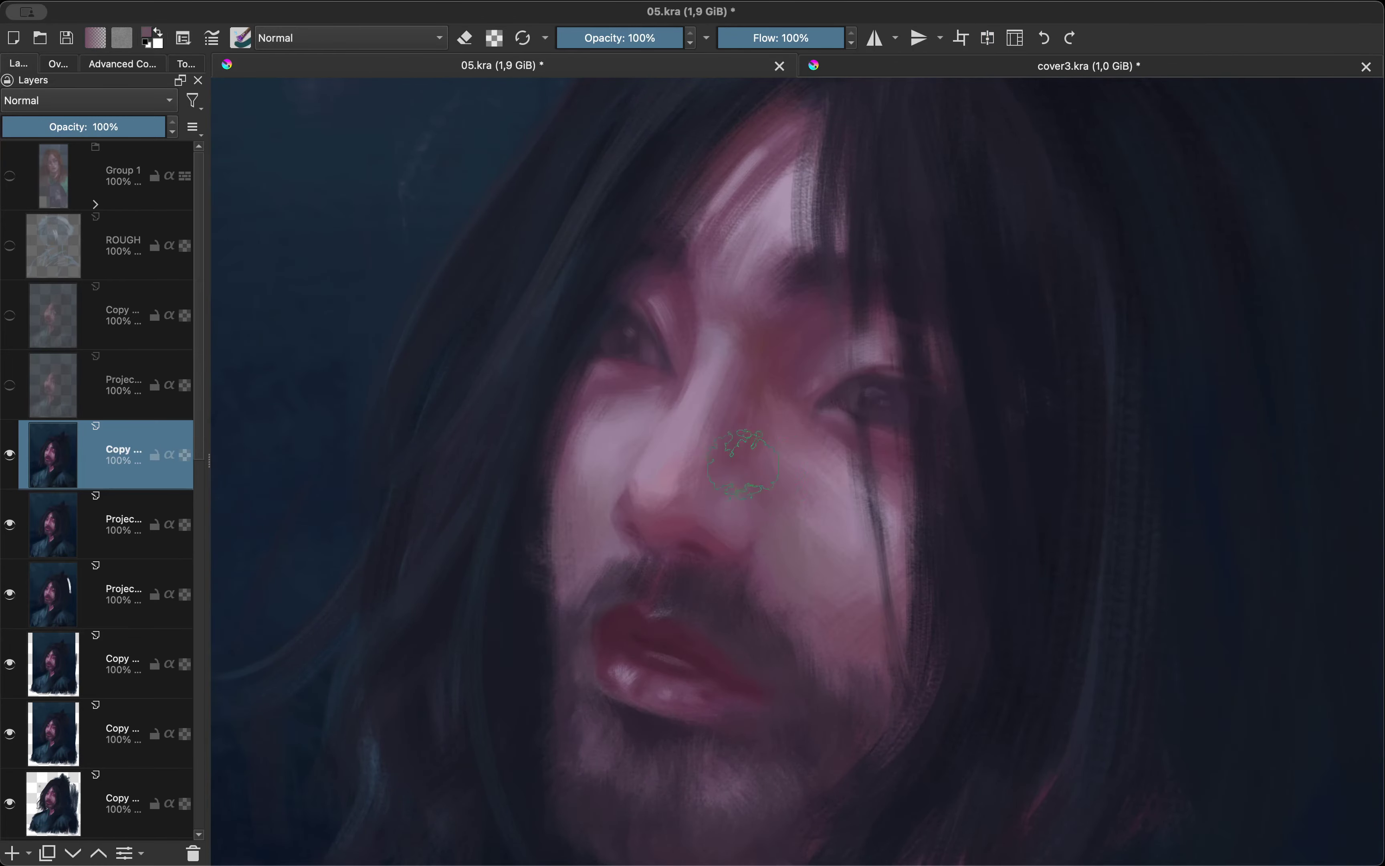
key("m")
key("m")
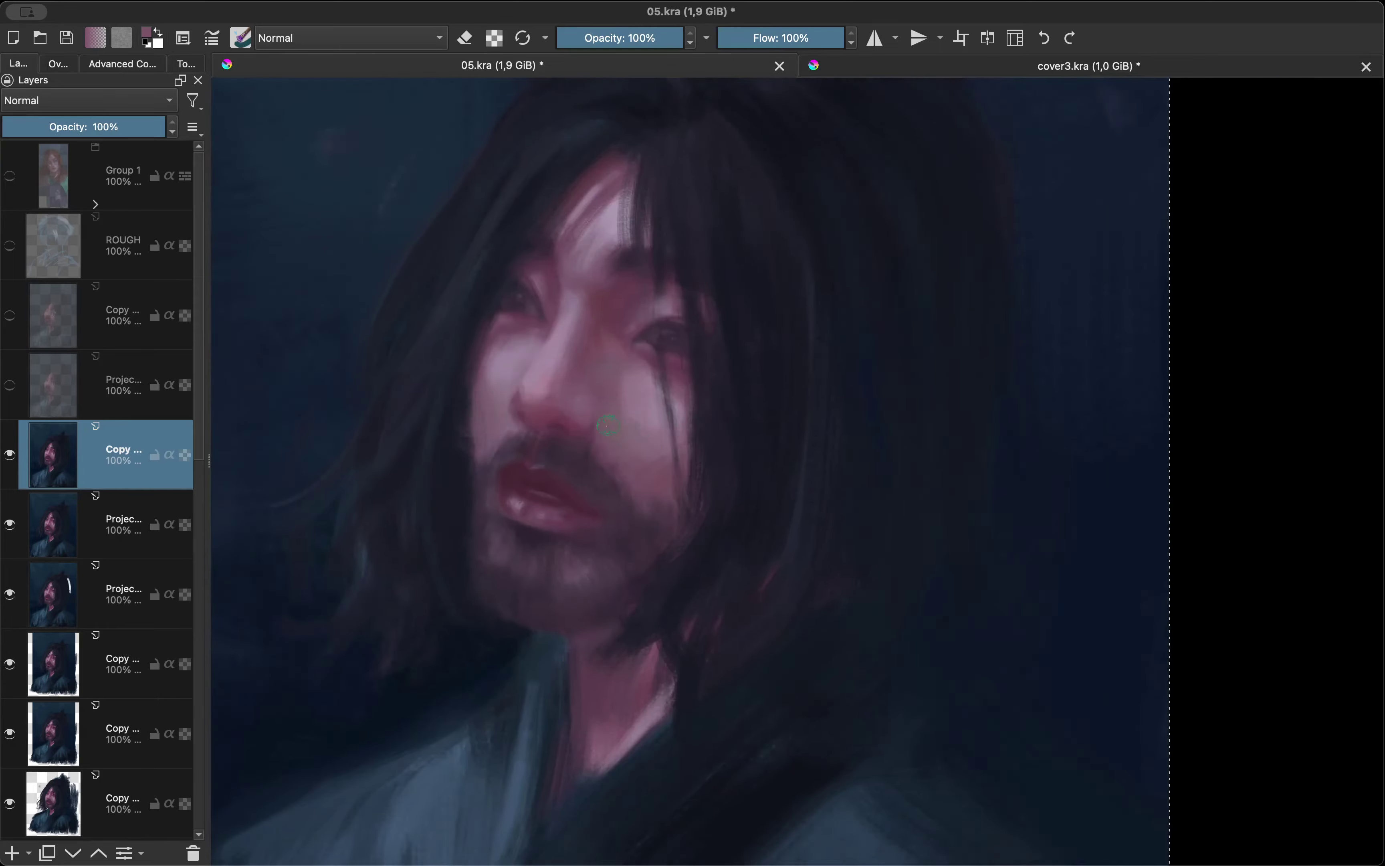
scroll(618, 581, "down", 3)
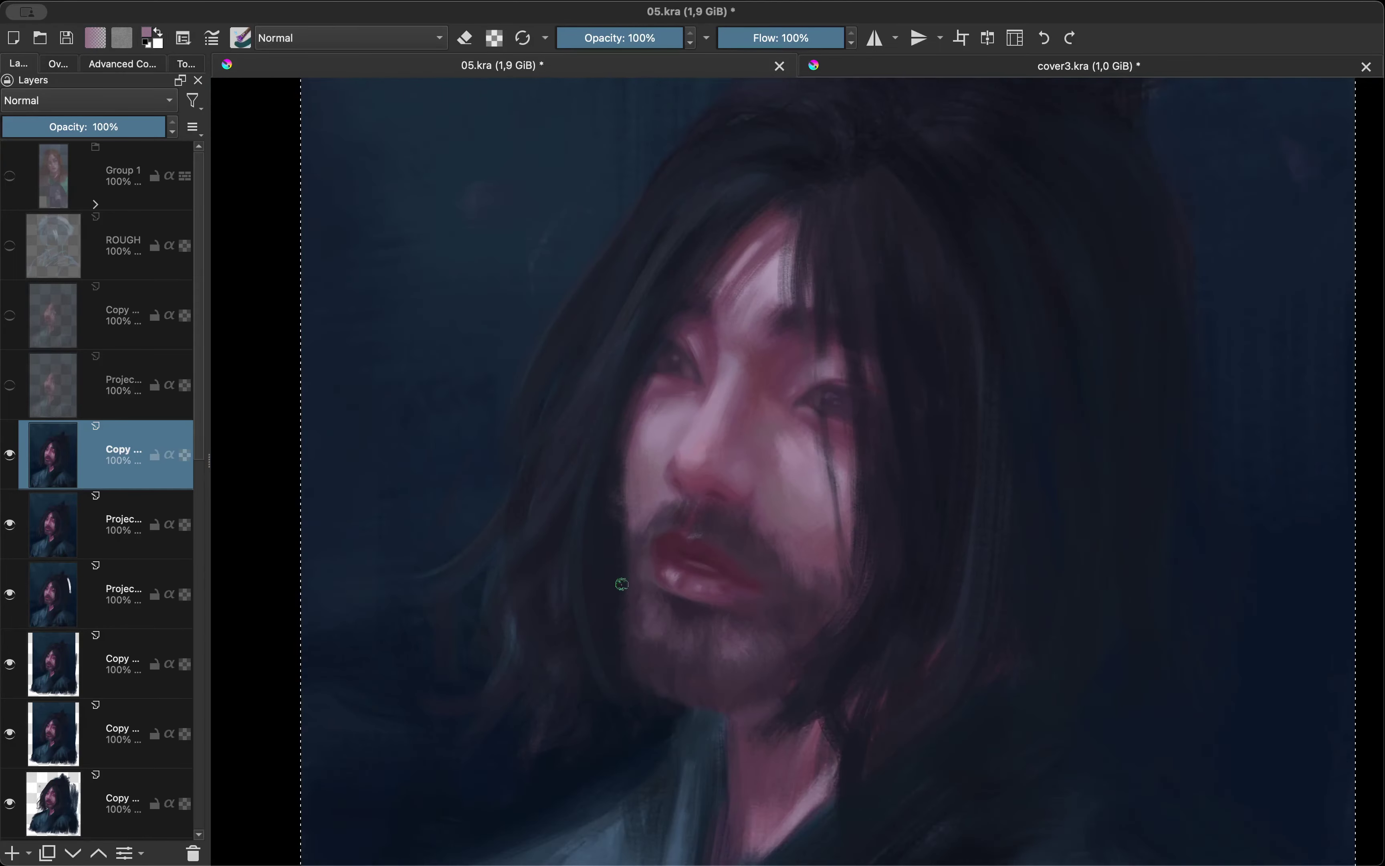
scroll(695, 458, "down", 2)
key("m")
scroll(645, 563, "down", 2)
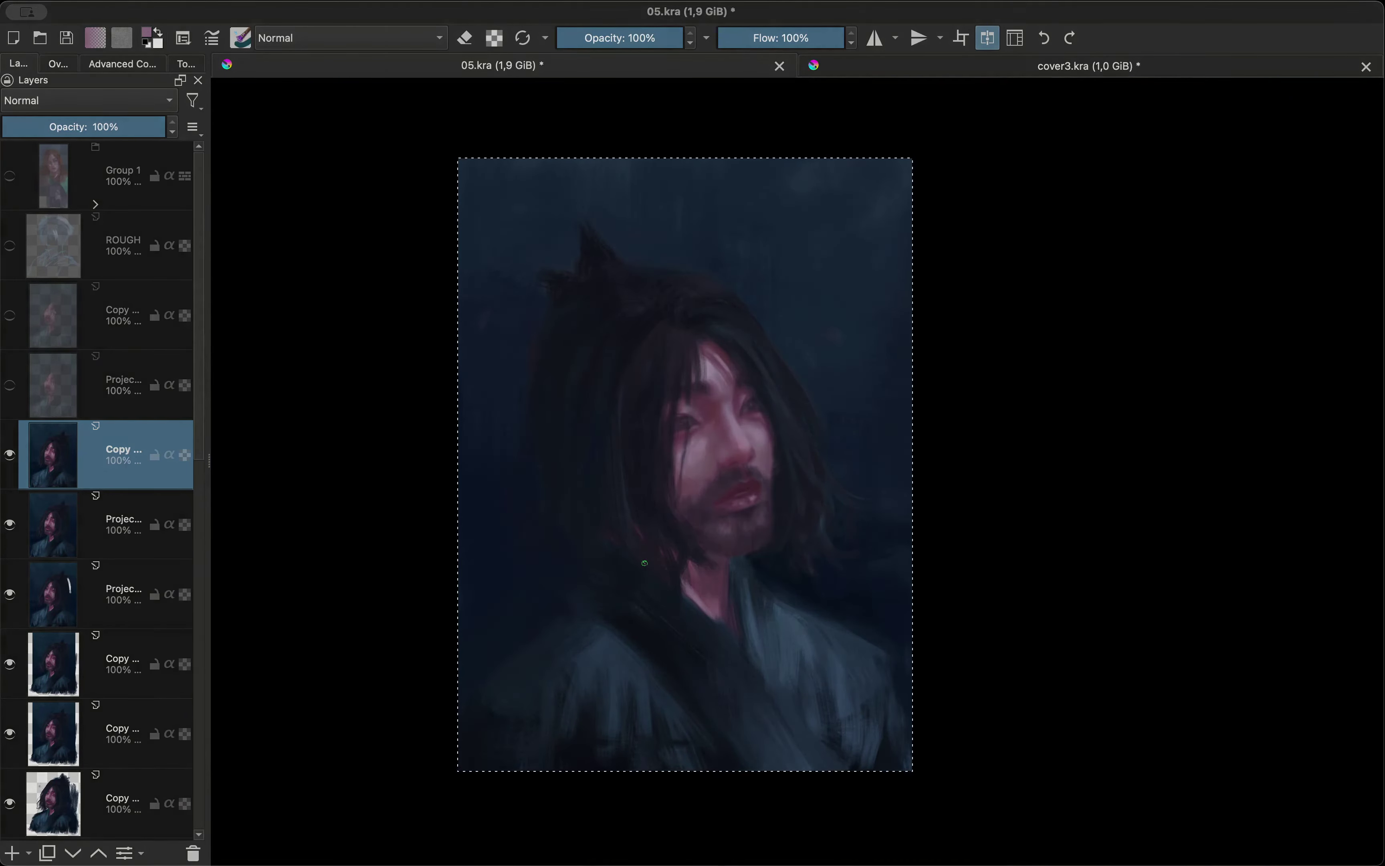